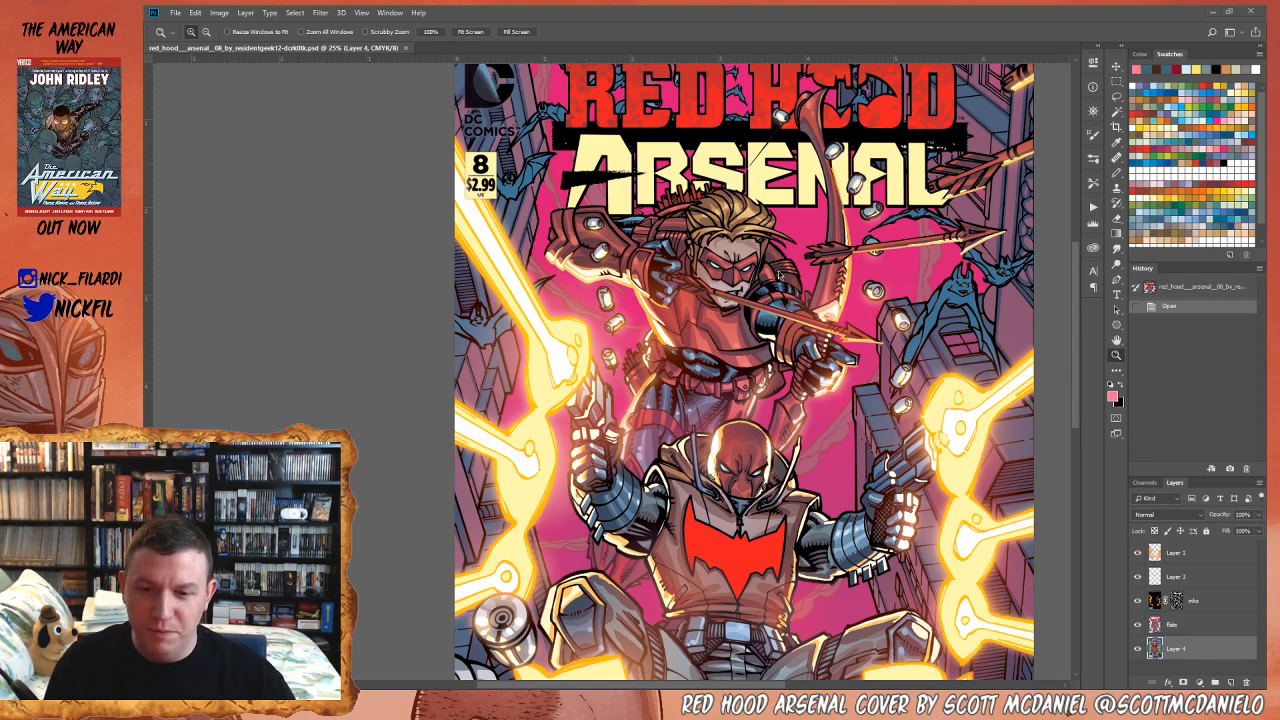
# - Examine the cover artwork and compare it with the layer directly below Layer 1 hidden and shown
pyautogui.moveTo(808, 530); pyautogui.dragTo(697, 456)
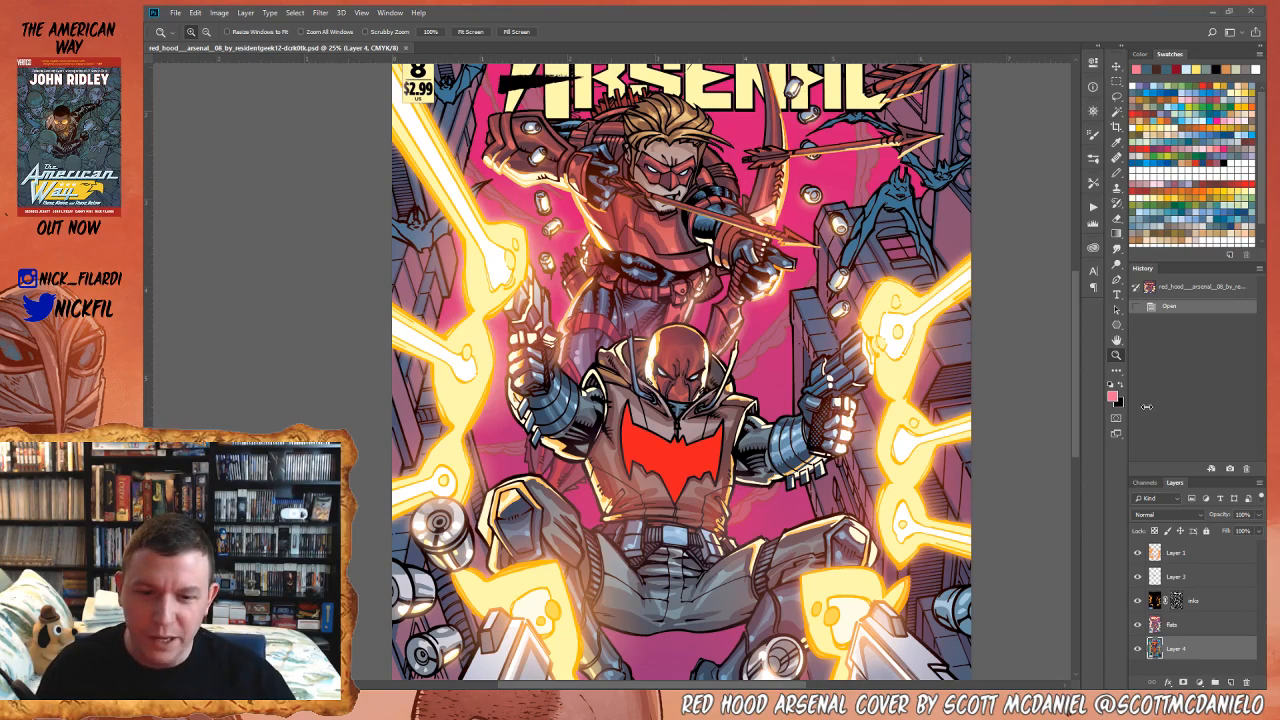
pyautogui.moveTo(873, 471); pyautogui.dragTo(892, 221)
pyautogui.moveTo(703, 208); pyautogui.dragTo(740, 436)
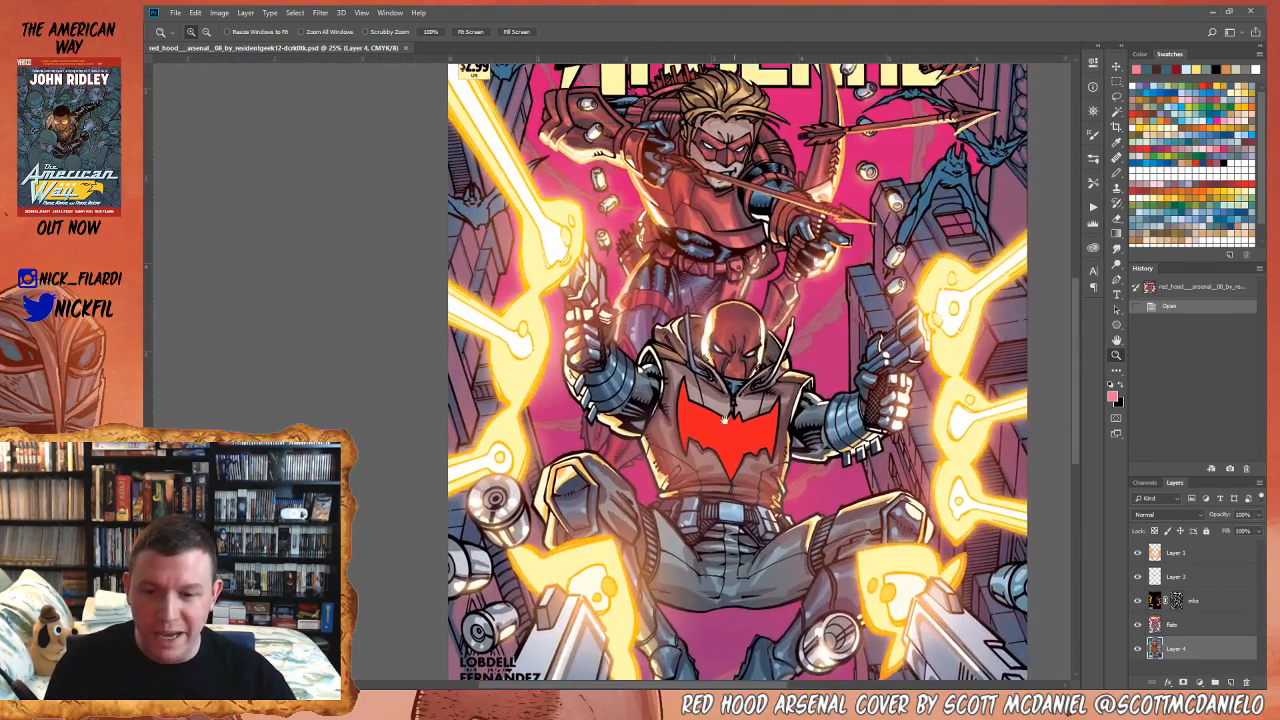
pyautogui.moveTo(729, 309); pyautogui.dragTo(715, 420)
pyautogui.click(1193, 628)
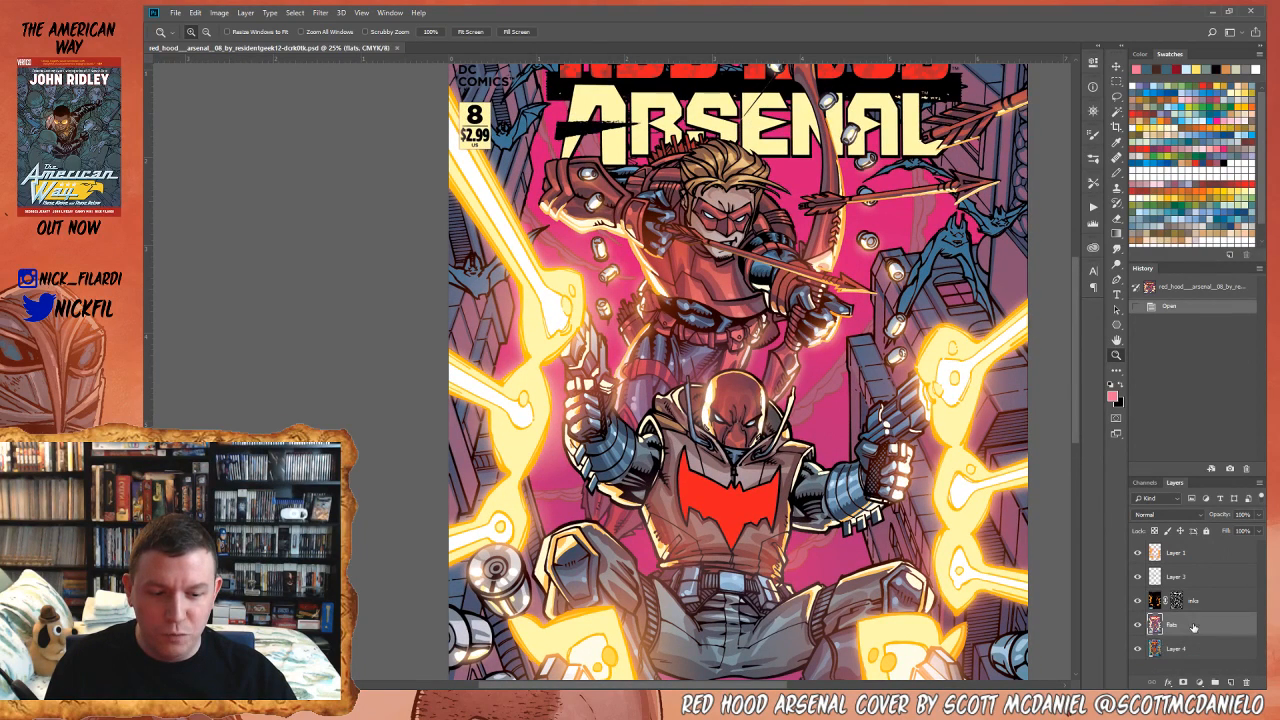
pyautogui.click(1202, 587)
pyautogui.click(1137, 579)
pyautogui.click(1137, 579)
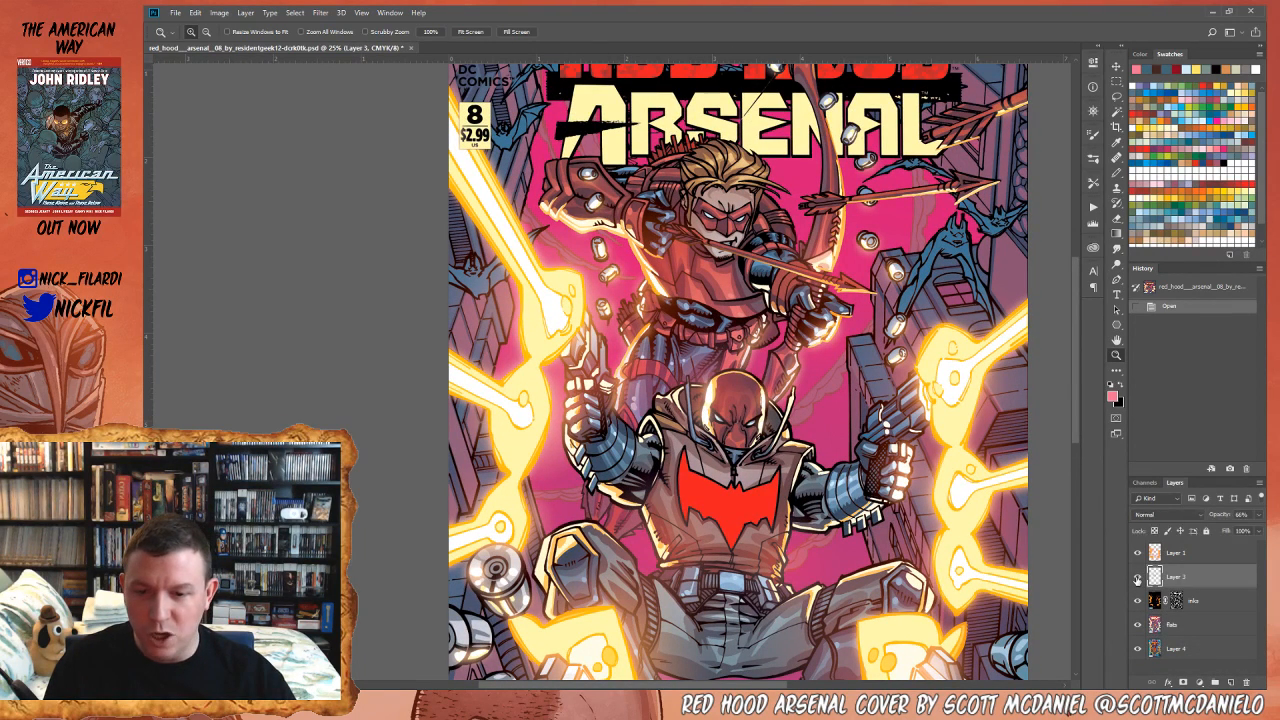
# - Shift the hue of the layer directly below Layer 1 by +120 with Hue/Saturation
pyautogui.hotkey('ctrl', 'a')
pyautogui.press('w')
pyautogui.click(822, 497)
pyautogui.hotkey('ctrl', 'd')
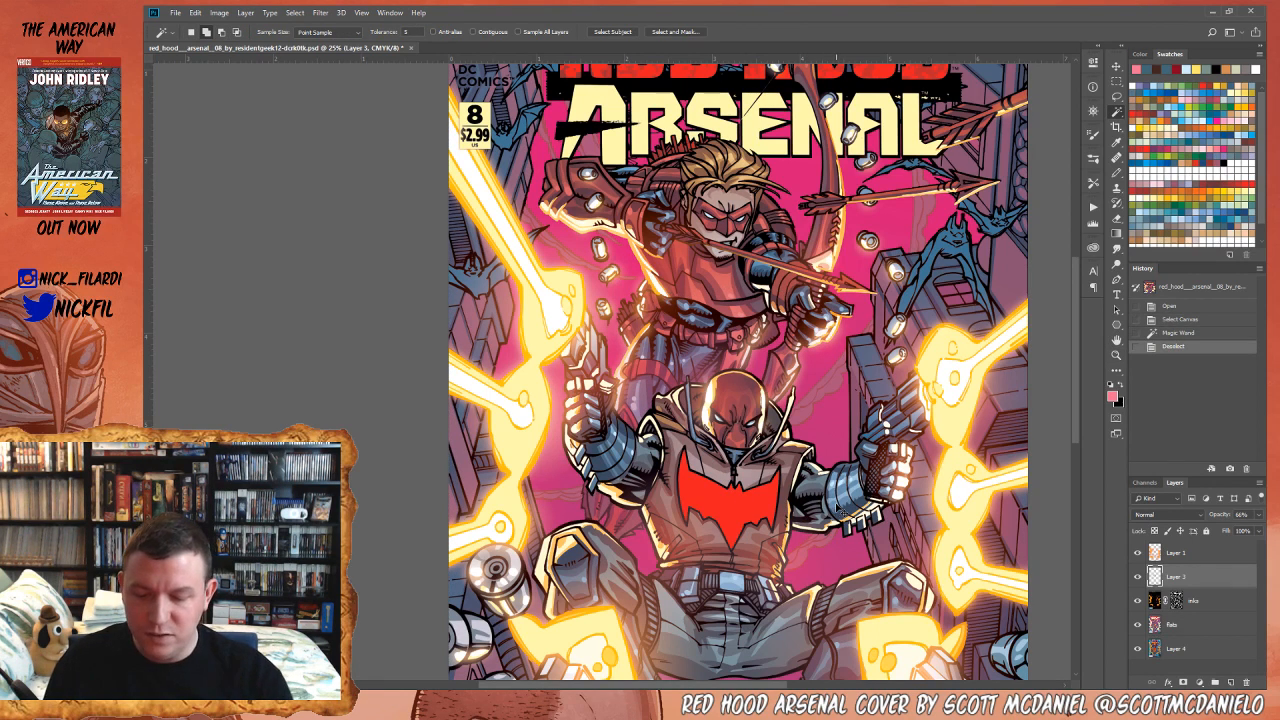
pyautogui.hotkey('ctrl', 'u')
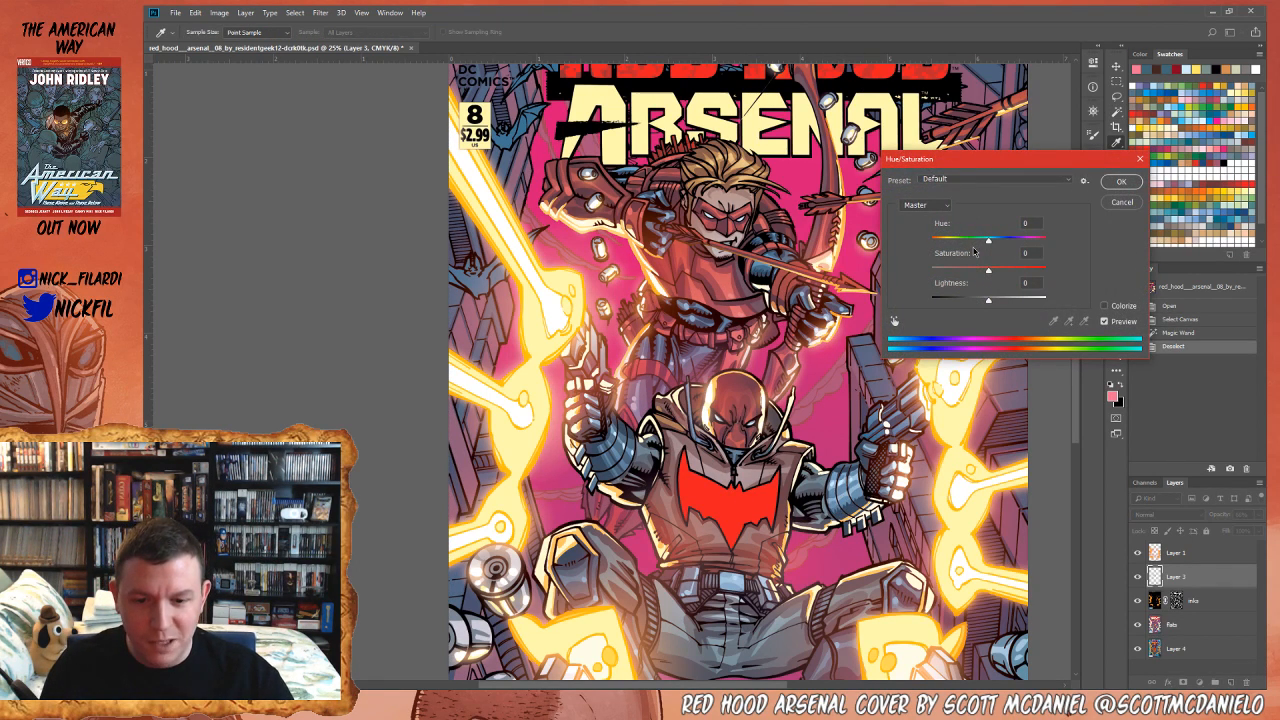
pyautogui.moveTo(975, 244); pyautogui.dragTo(1033, 243)
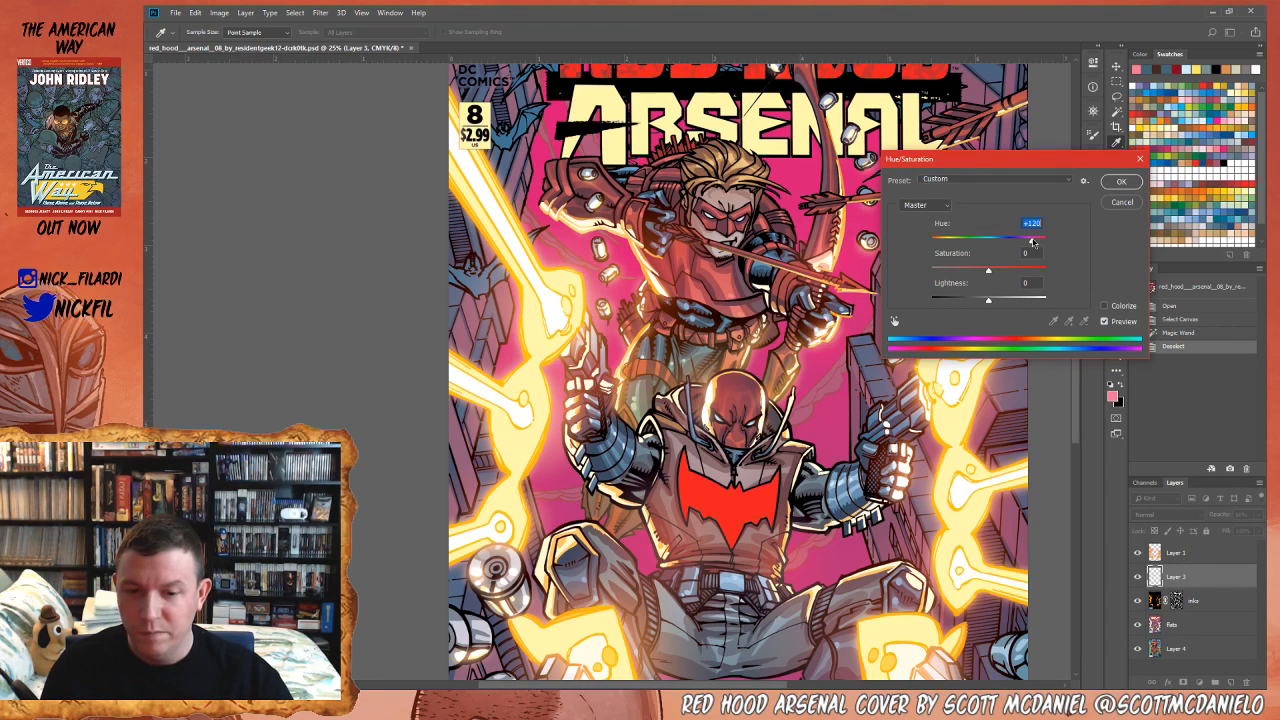
pyautogui.click(1122, 182)
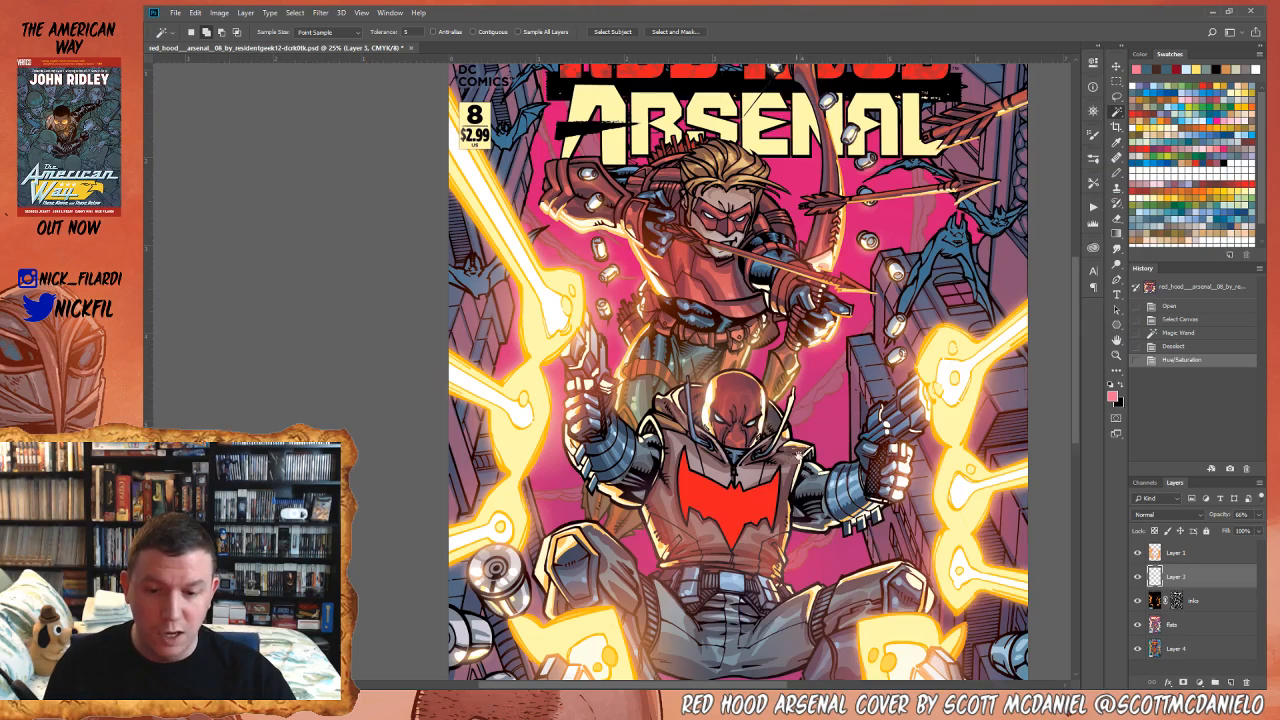
# - Set the opacity of the layer directly below Layer 1 to 80%
pyautogui.moveTo(791, 454); pyautogui.dragTo(748, 291)
pyautogui.press('z')
pyautogui.keyDown('alt'); pyautogui.click(712, 270); pyautogui.keyUp('alt')
pyautogui.moveTo(830, 368); pyautogui.dragTo(893, 525)
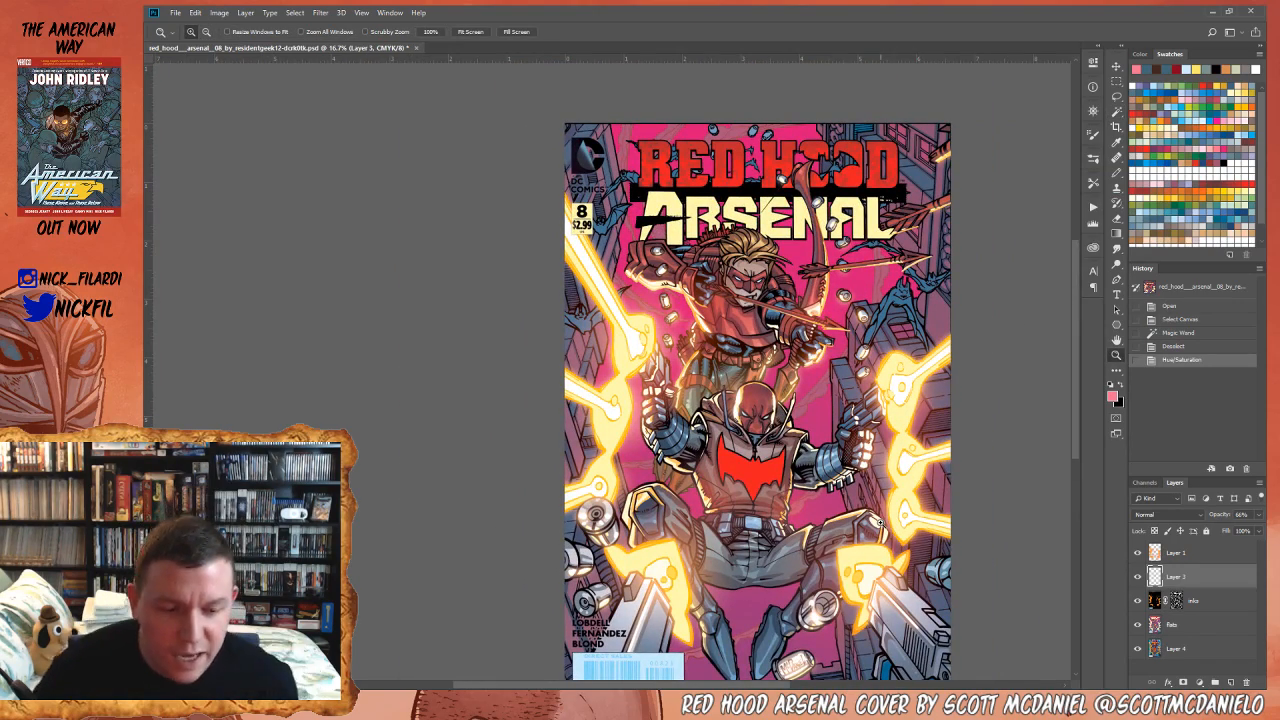
pyautogui.click(1257, 516)
pyautogui.moveTo(1243, 530); pyautogui.dragTo(1248, 531)
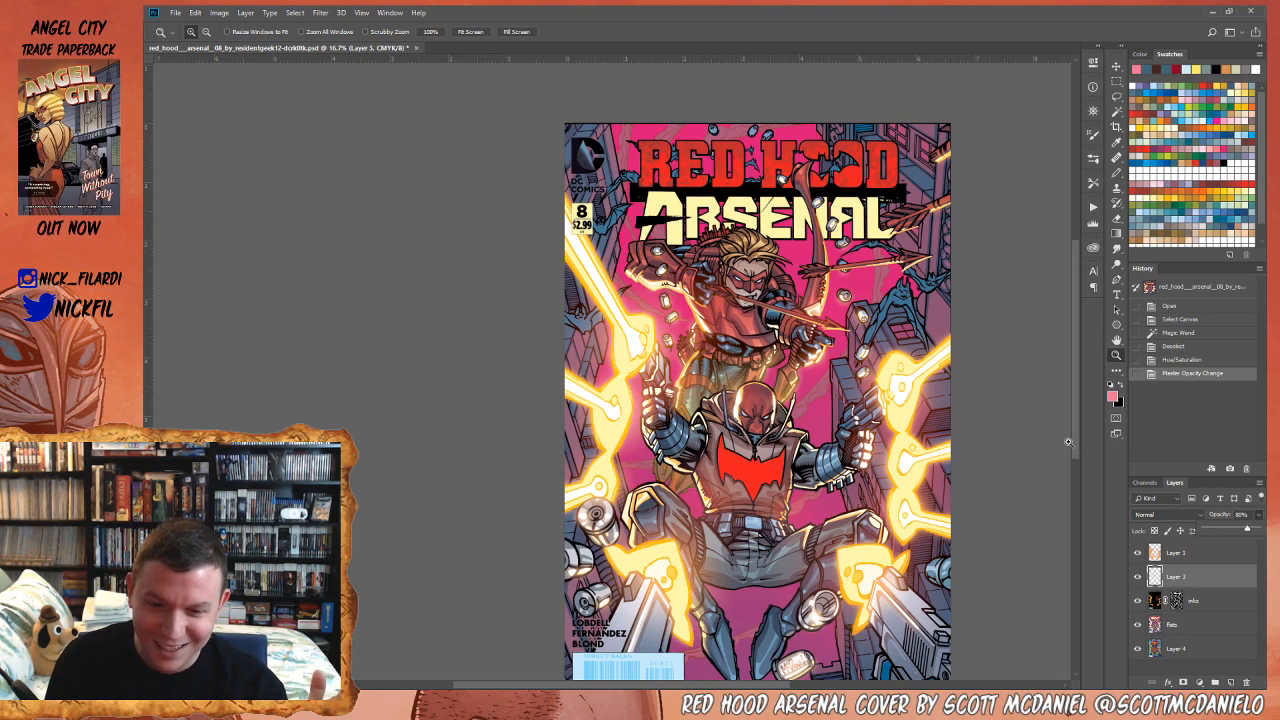
# - Shift the hue of the gunfire glows on Layer 1 by -28 with Hue/Saturation
pyautogui.click(763, 401)
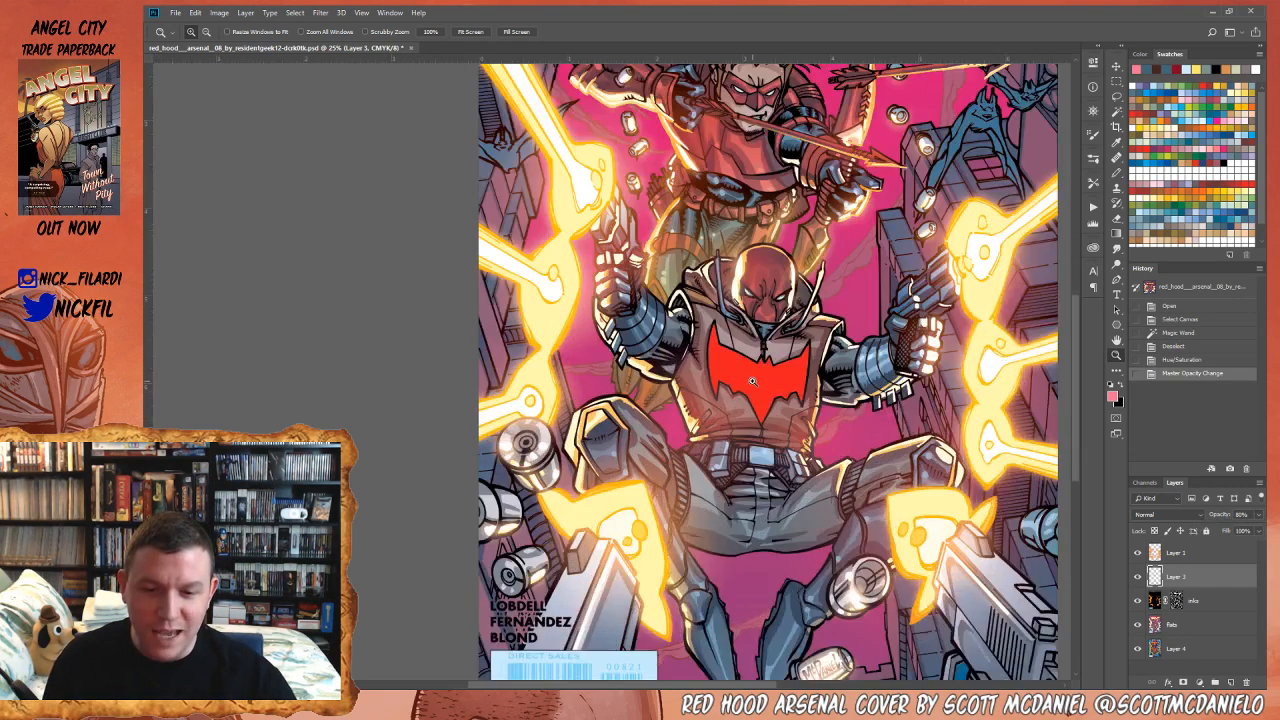
pyautogui.click(752, 381)
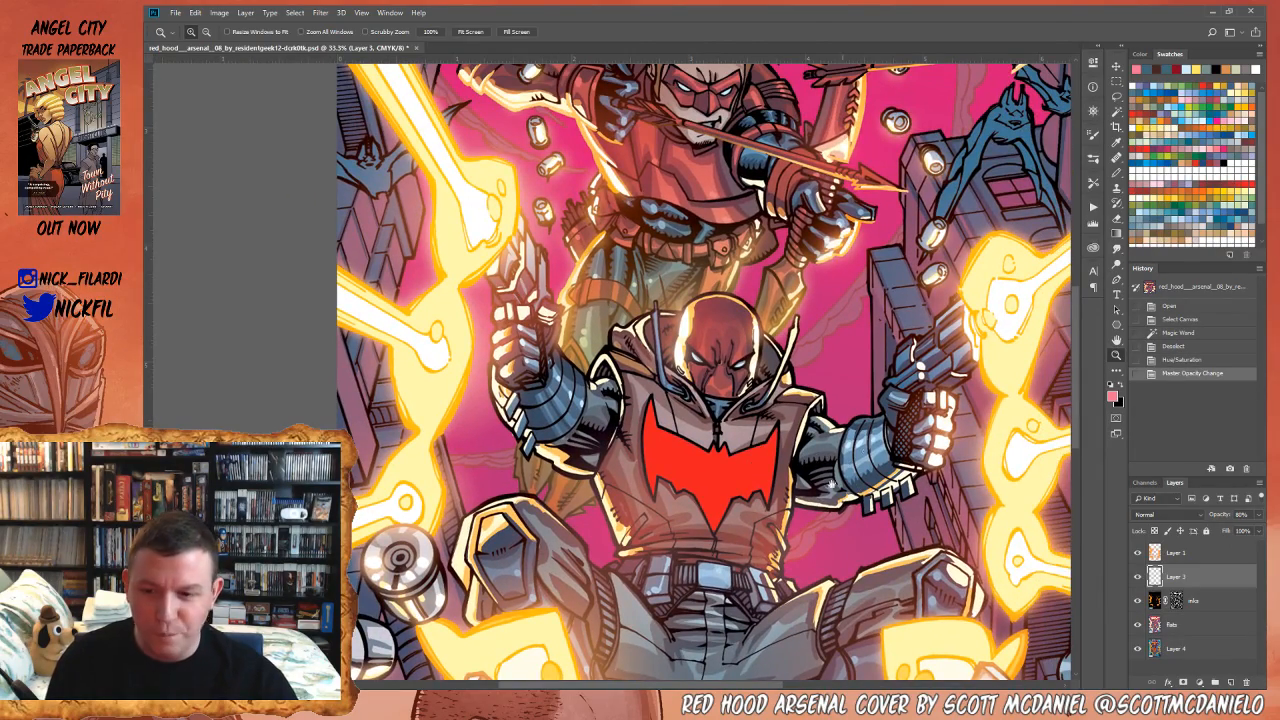
pyautogui.moveTo(830, 573); pyautogui.dragTo(791, 427)
pyautogui.moveTo(706, 345); pyautogui.dragTo(709, 434)
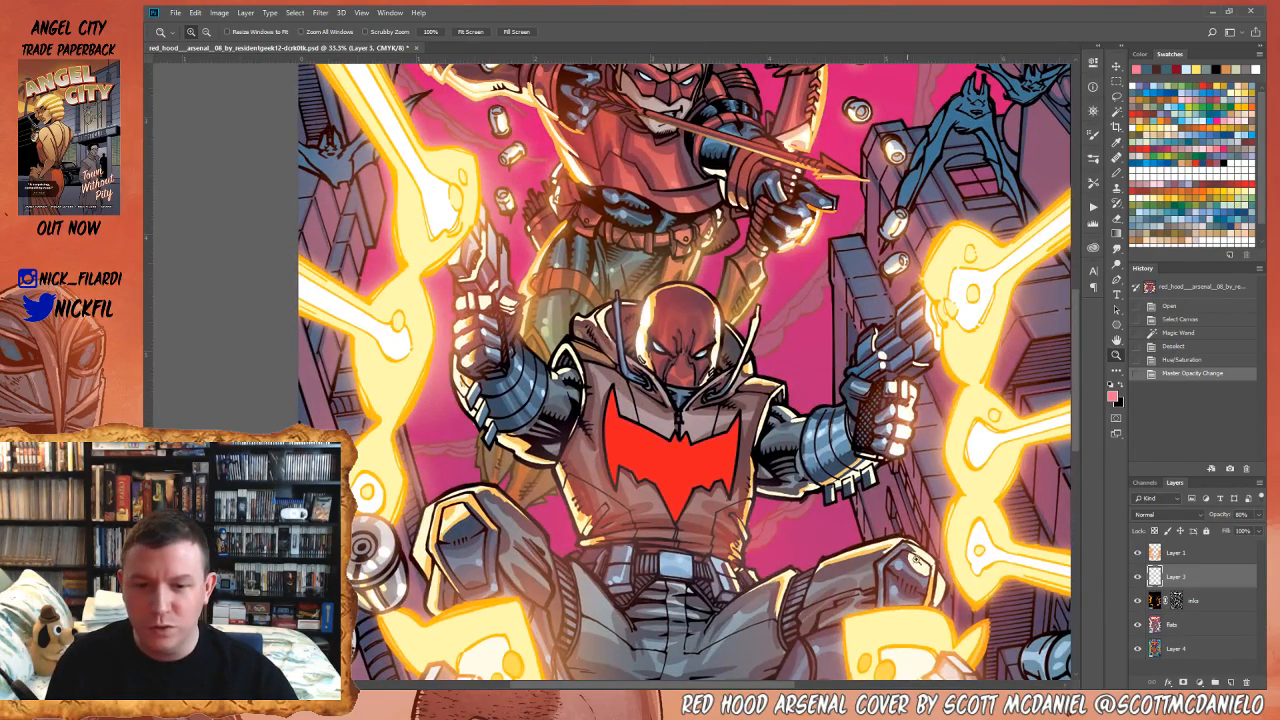
pyautogui.keyDown('alt'); pyautogui.click(651, 386); pyautogui.keyUp('alt')
pyautogui.keyDown('alt'); pyautogui.click(651, 386); pyautogui.keyUp('alt')
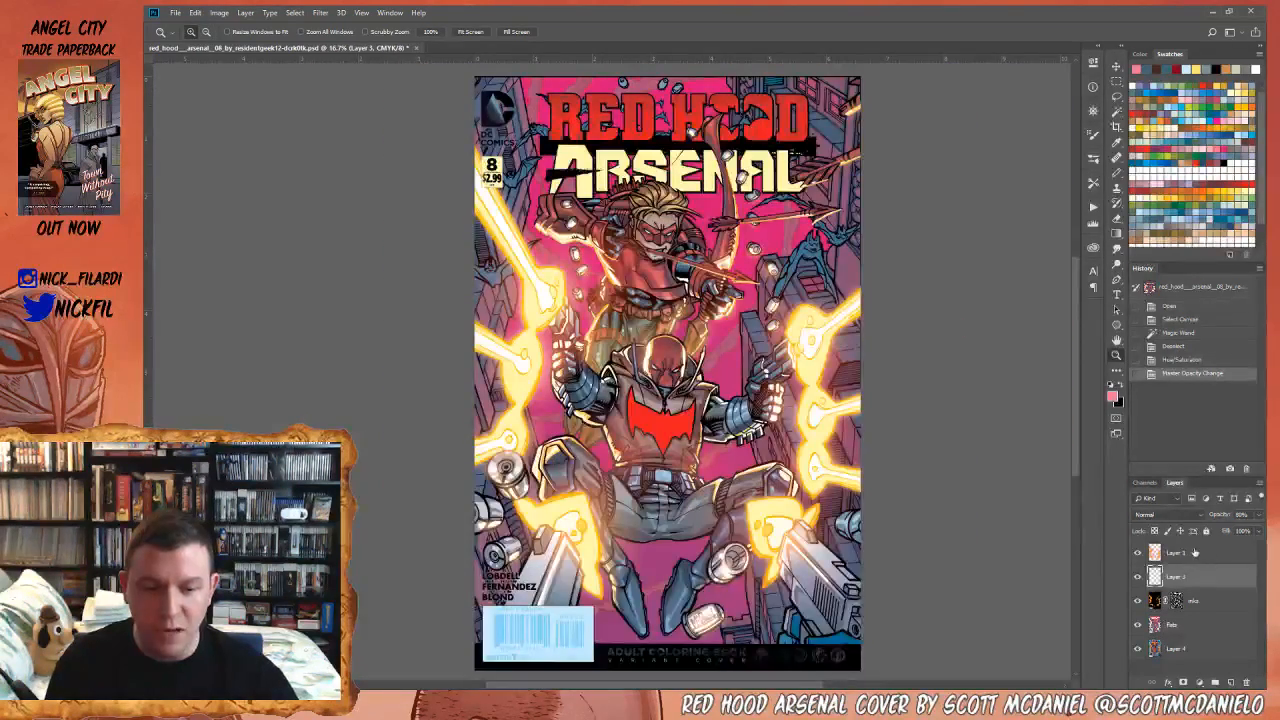
pyautogui.click(1202, 554)
pyautogui.hotkey('ctrl', 'u')
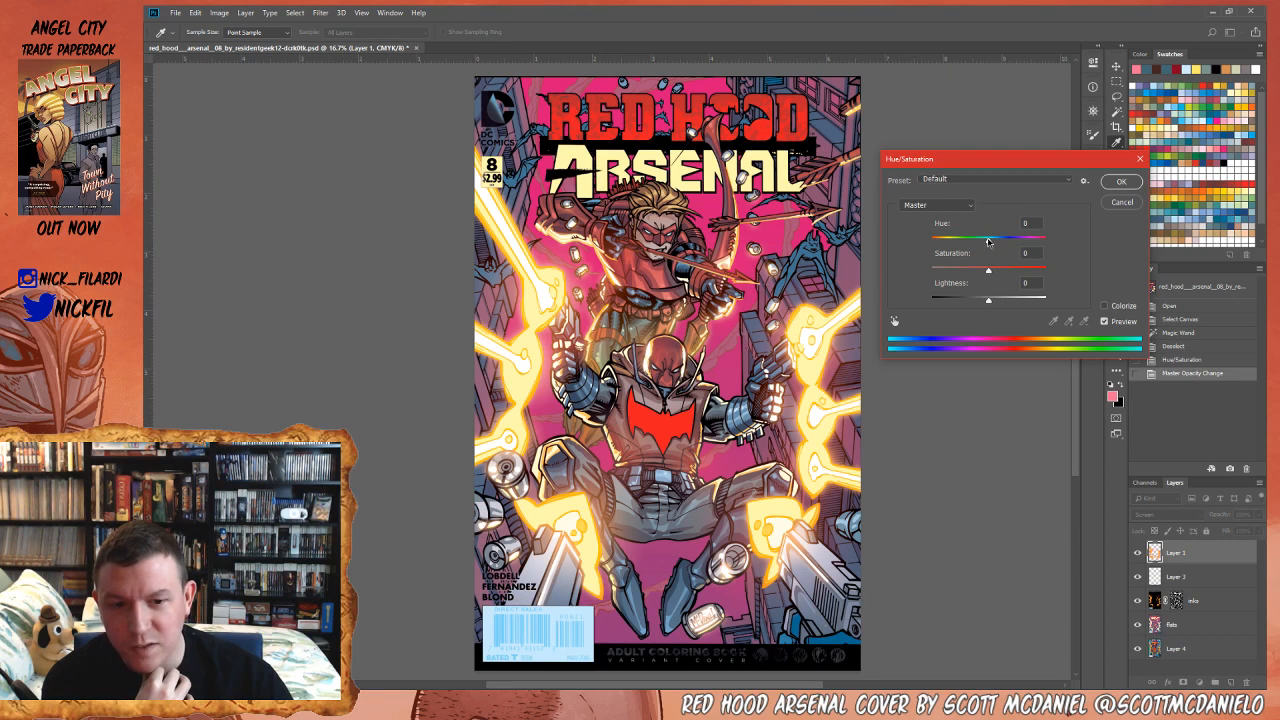
pyautogui.moveTo(988, 241)
pyautogui.mouseDown()
pyautogui.moveTo(1005, 246)
pyautogui.moveTo(972, 241)
pyautogui.mouseUp()
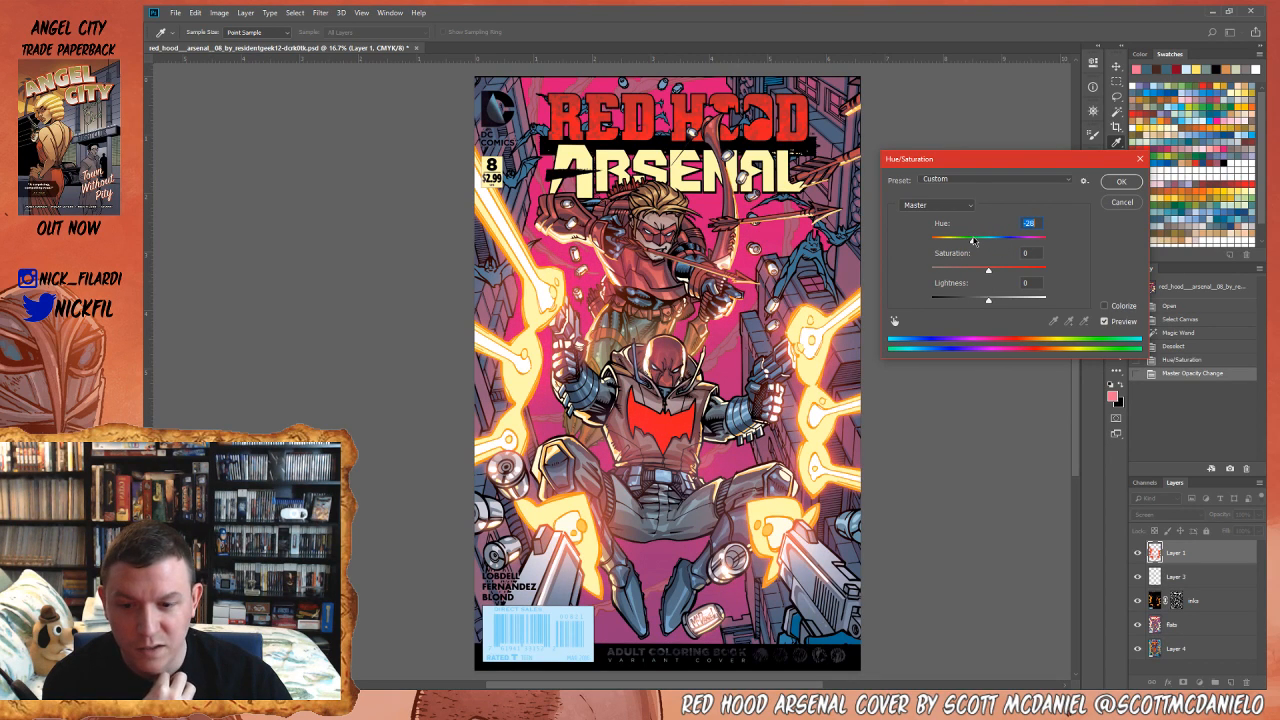
pyautogui.click(1118, 183)
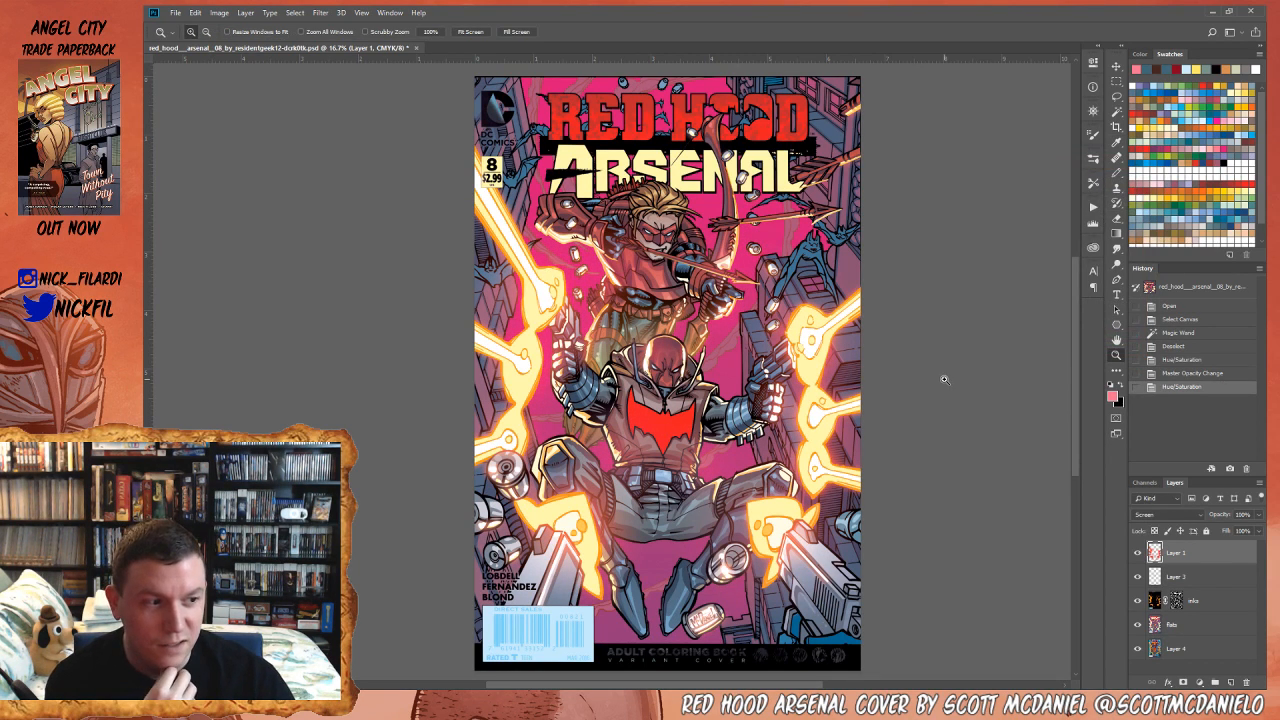
# - Shift the hue of the layer directly below Layer 1 by -120 with Hue/Saturation
pyautogui.scroll(-2, 763, 517)
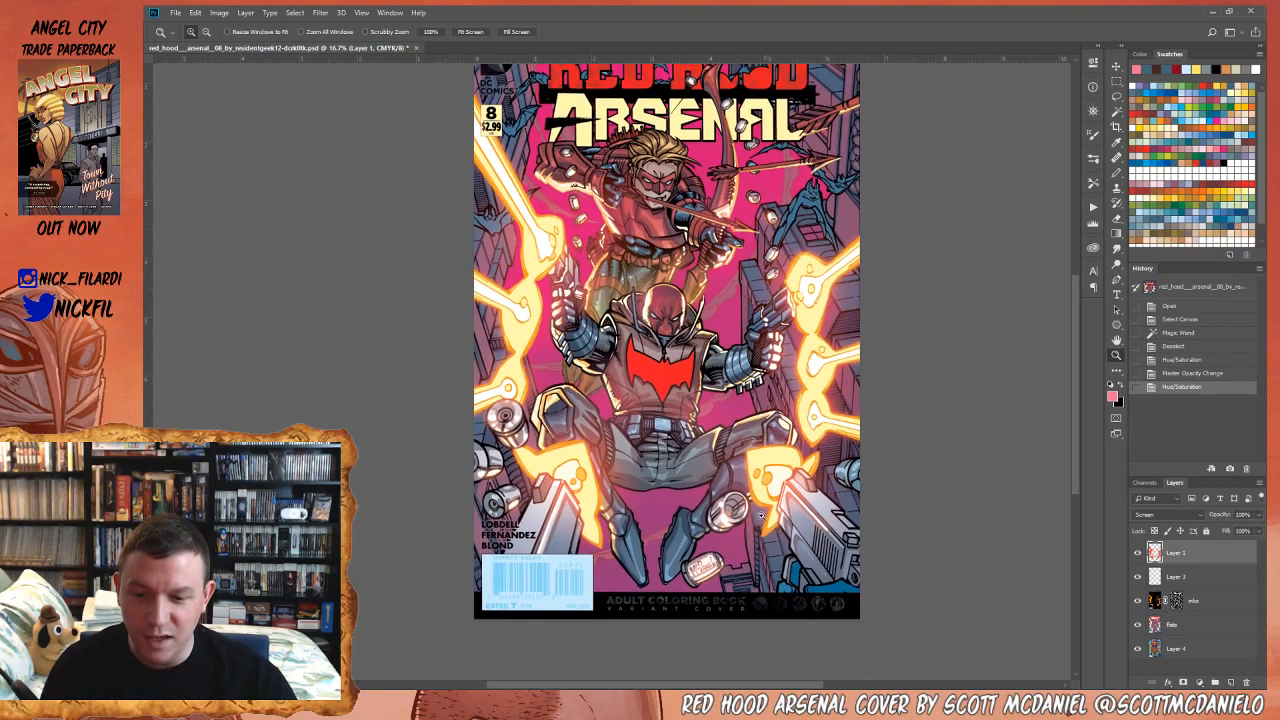
pyautogui.hotkey('ctrl', '+')
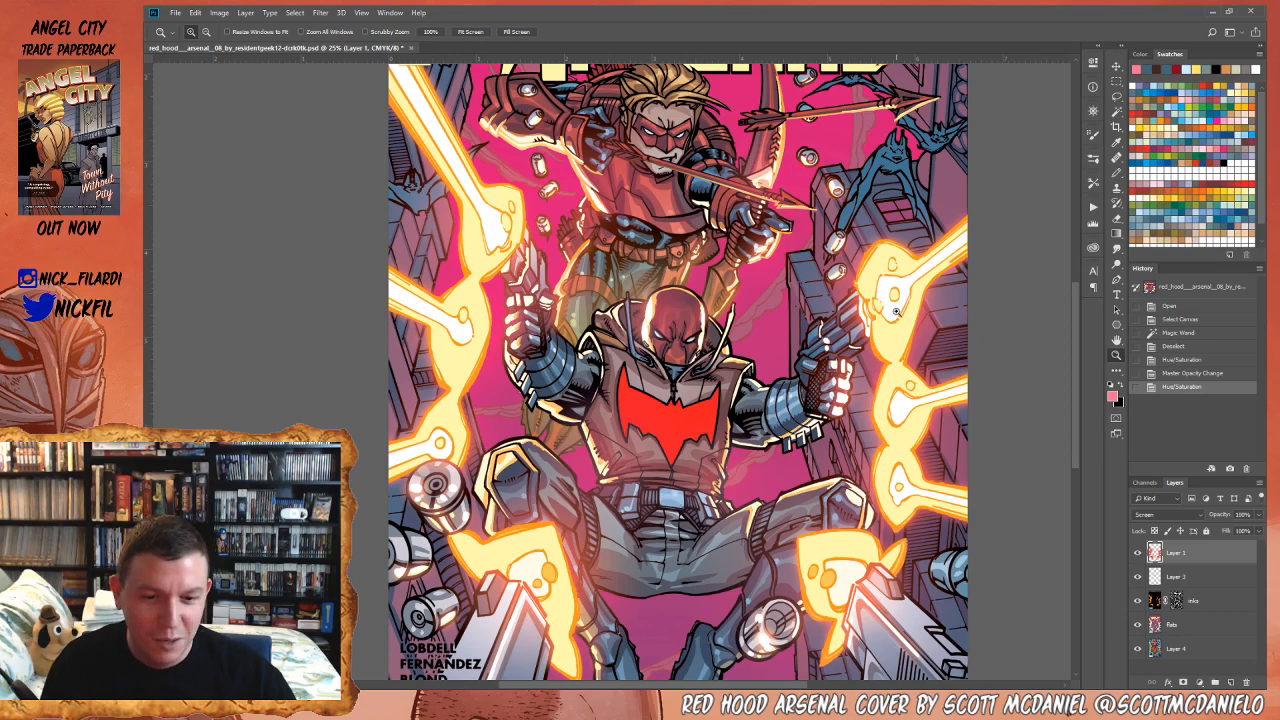
pyautogui.moveTo(703, 477); pyautogui.dragTo(728, 440)
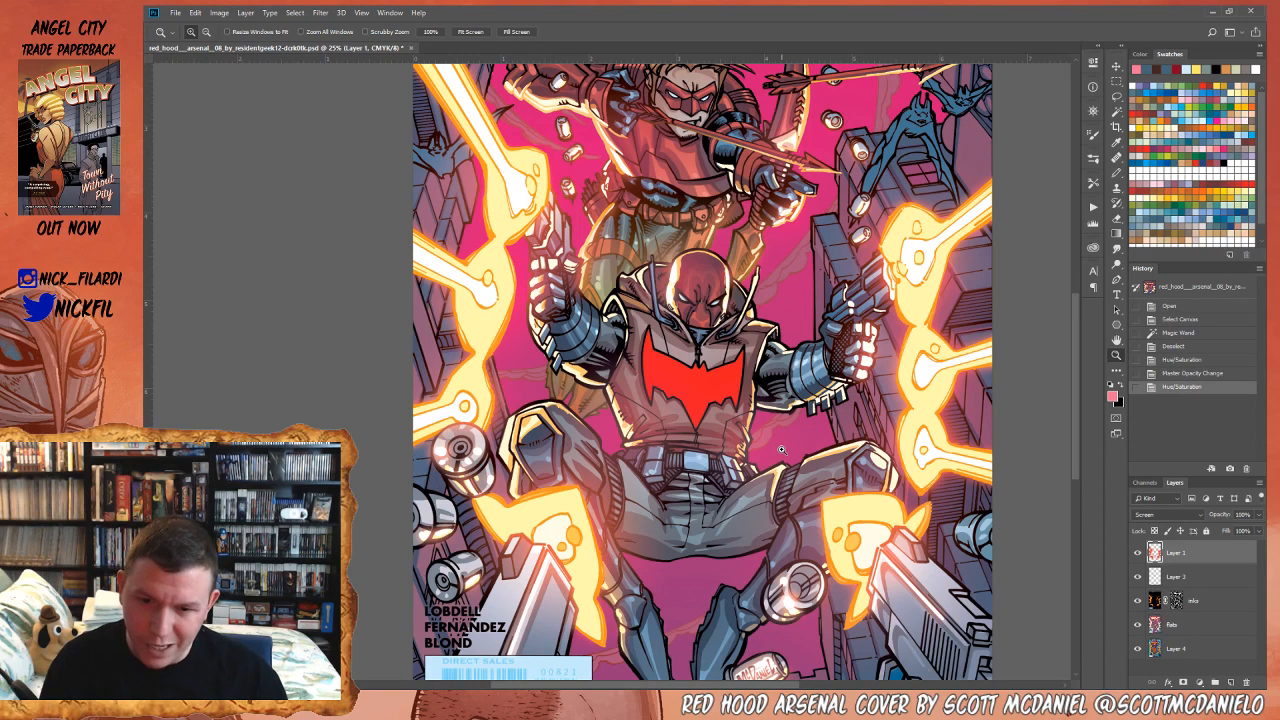
pyautogui.click(1213, 582)
pyautogui.hotkey('ctrl', 'u')
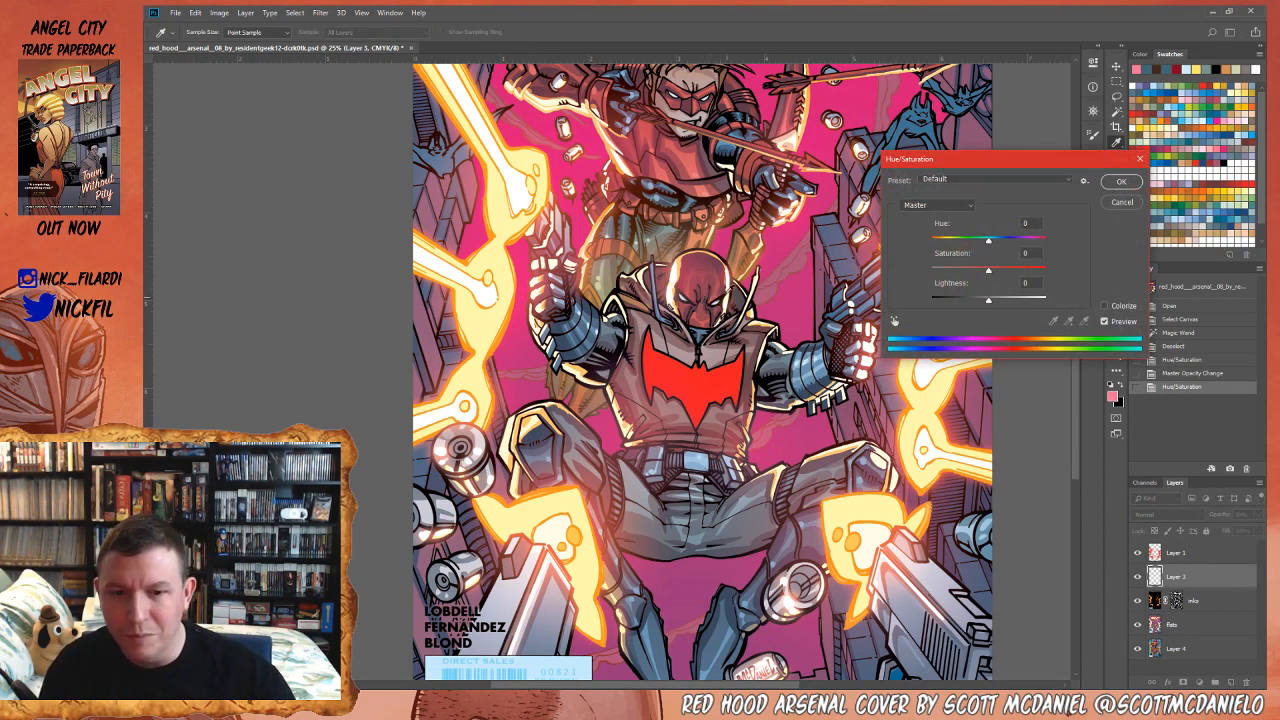
pyautogui.moveTo(972, 242); pyautogui.dragTo(945, 243)
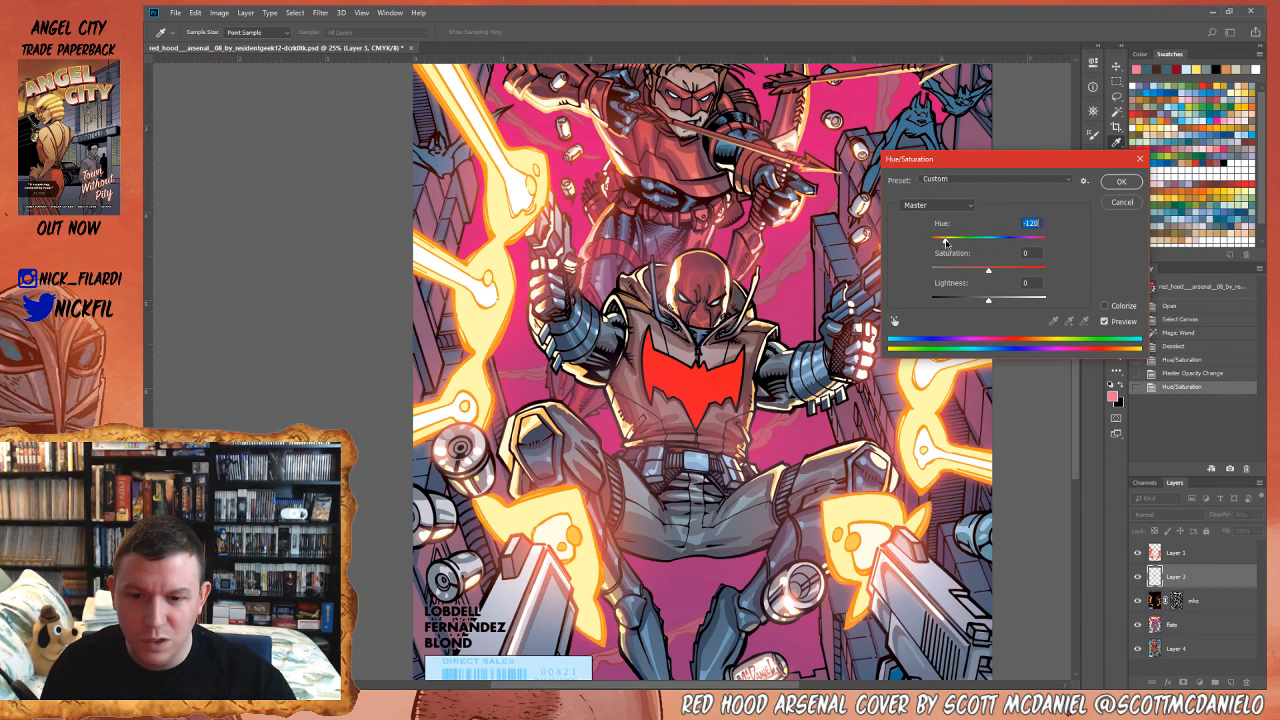
pyautogui.click(1117, 186)
pyautogui.press('z')
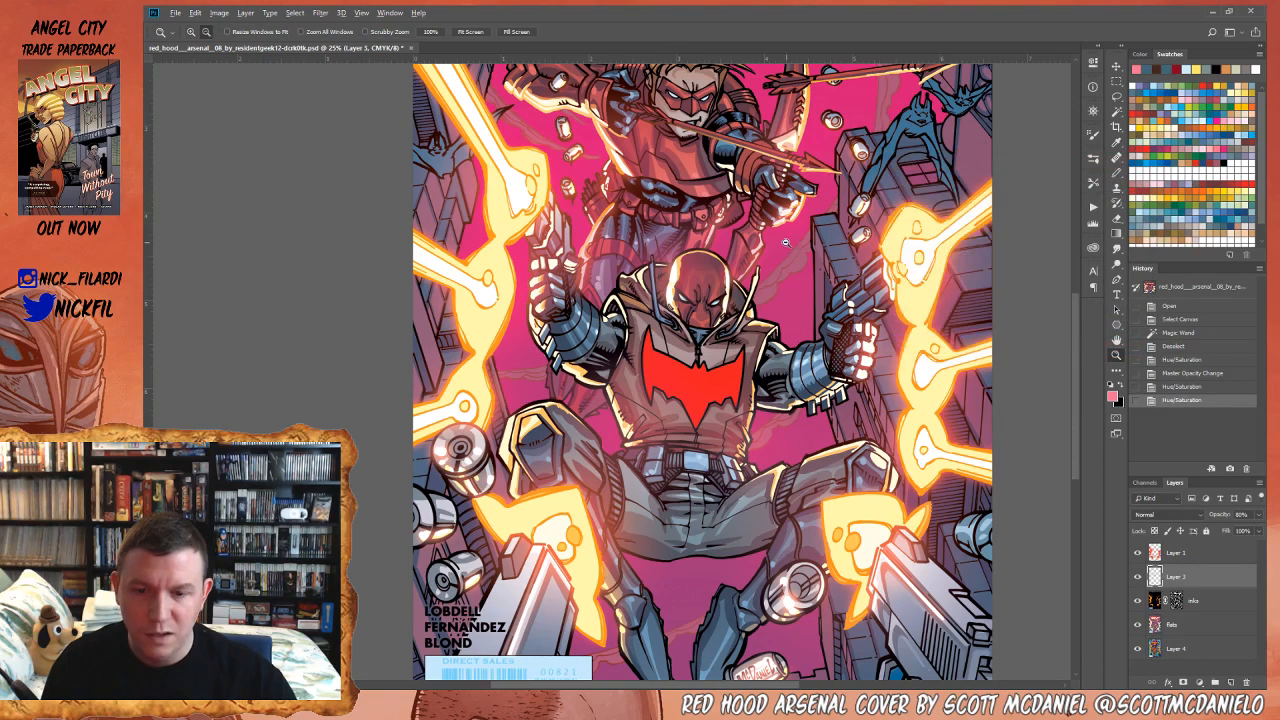
pyautogui.keyDown('alt'); pyautogui.click(787, 243); pyautogui.keyUp('alt')
pyautogui.keyDown('alt'); pyautogui.click(786, 244); pyautogui.keyUp('alt')
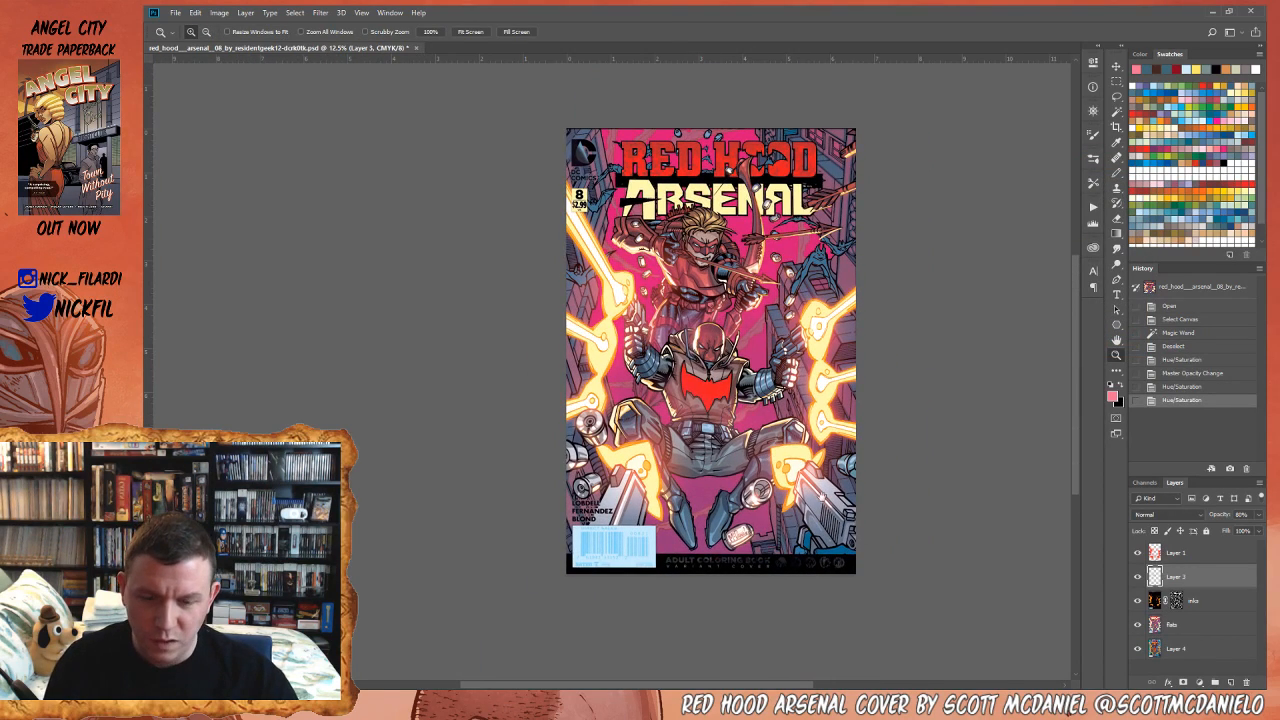
pyautogui.click(1180, 652)
pyautogui.press('w')
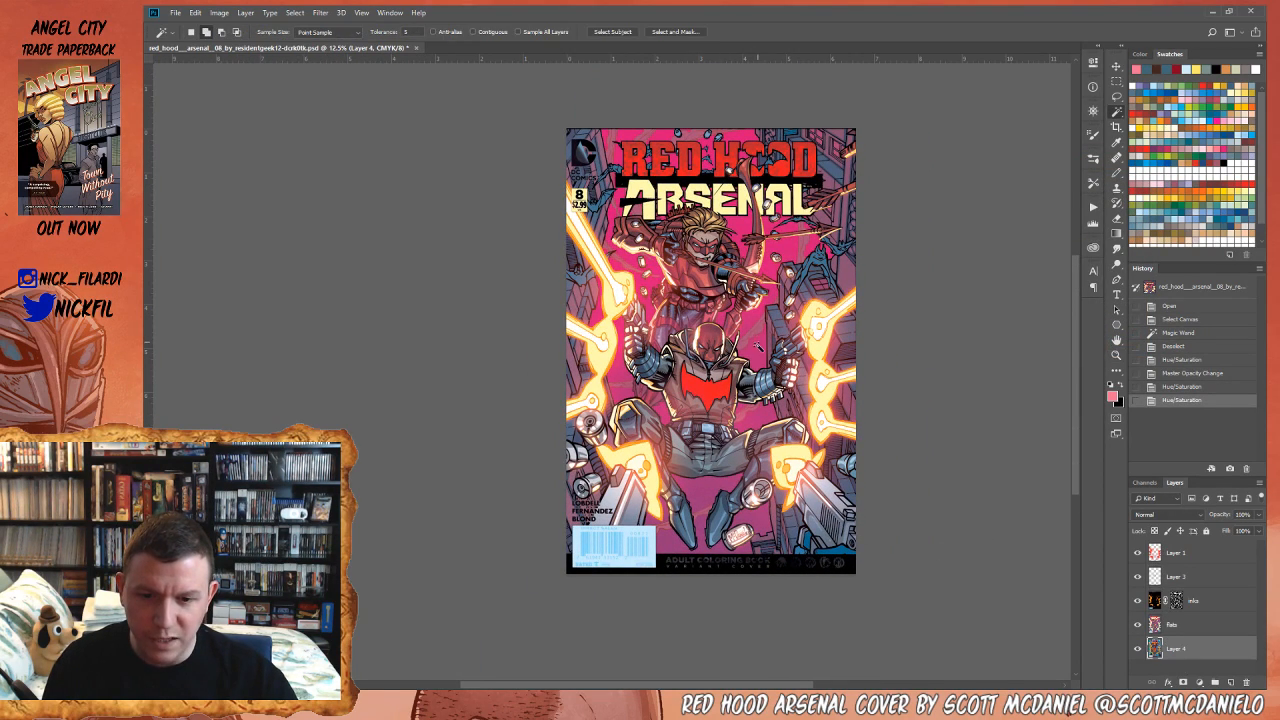
pyautogui.click(758, 345)
pyautogui.hotkey('ctrl', 'd')
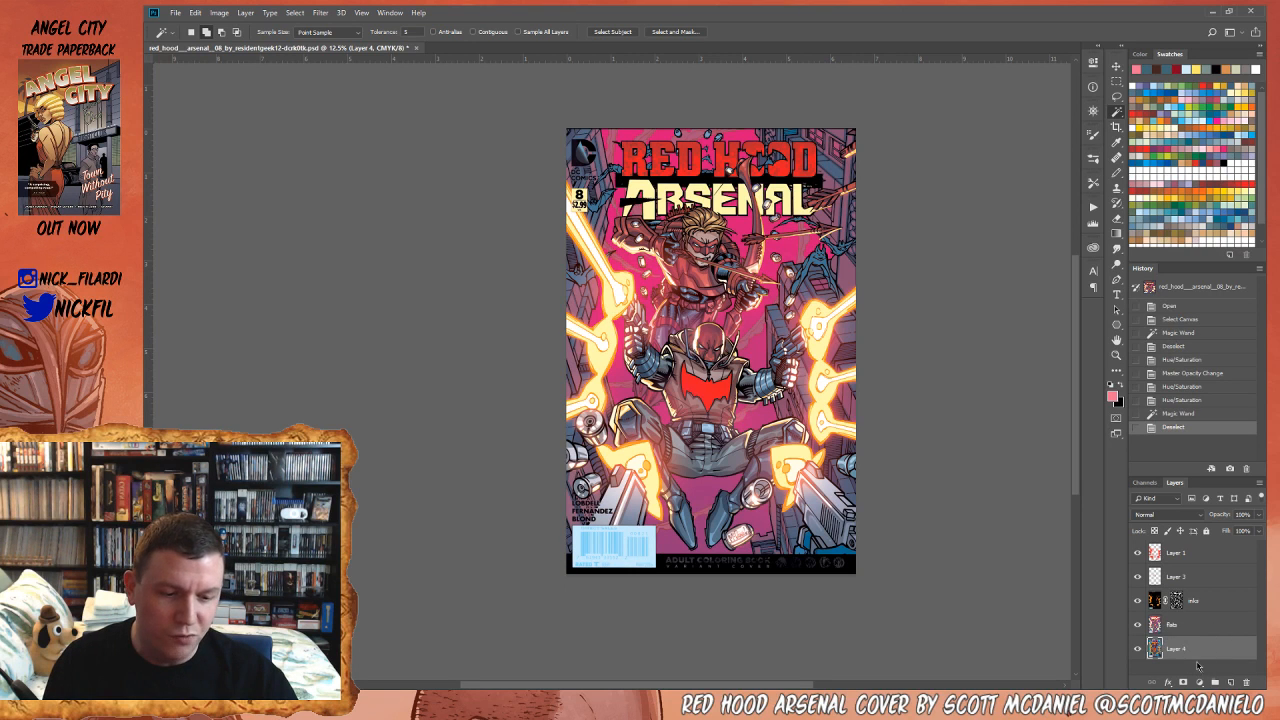
# - Select the background colour area on Layer 4 with the Magic Wand and hide the selection edges
pyautogui.click(1178, 627)
pyautogui.click(1177, 650)
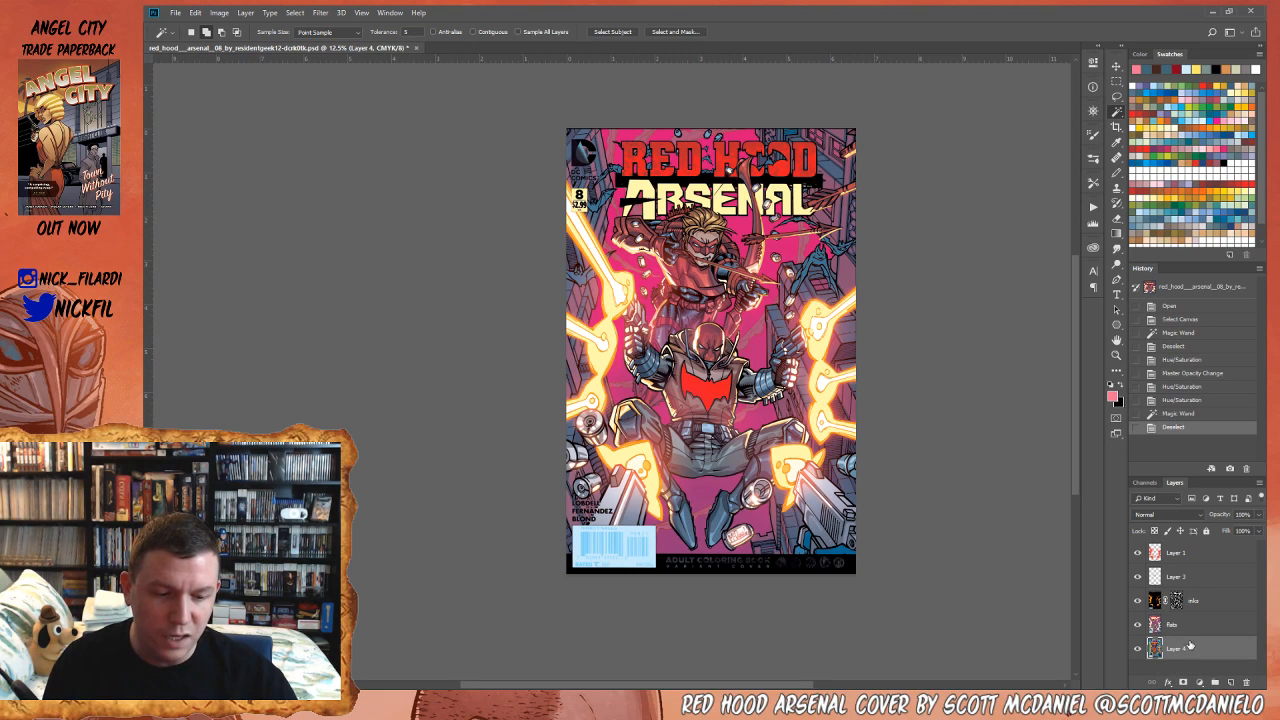
pyautogui.click(750, 315)
pyautogui.moveTo(761, 316); pyautogui.dragTo(788, 286)
pyautogui.hotkey('ctrl', 'h')
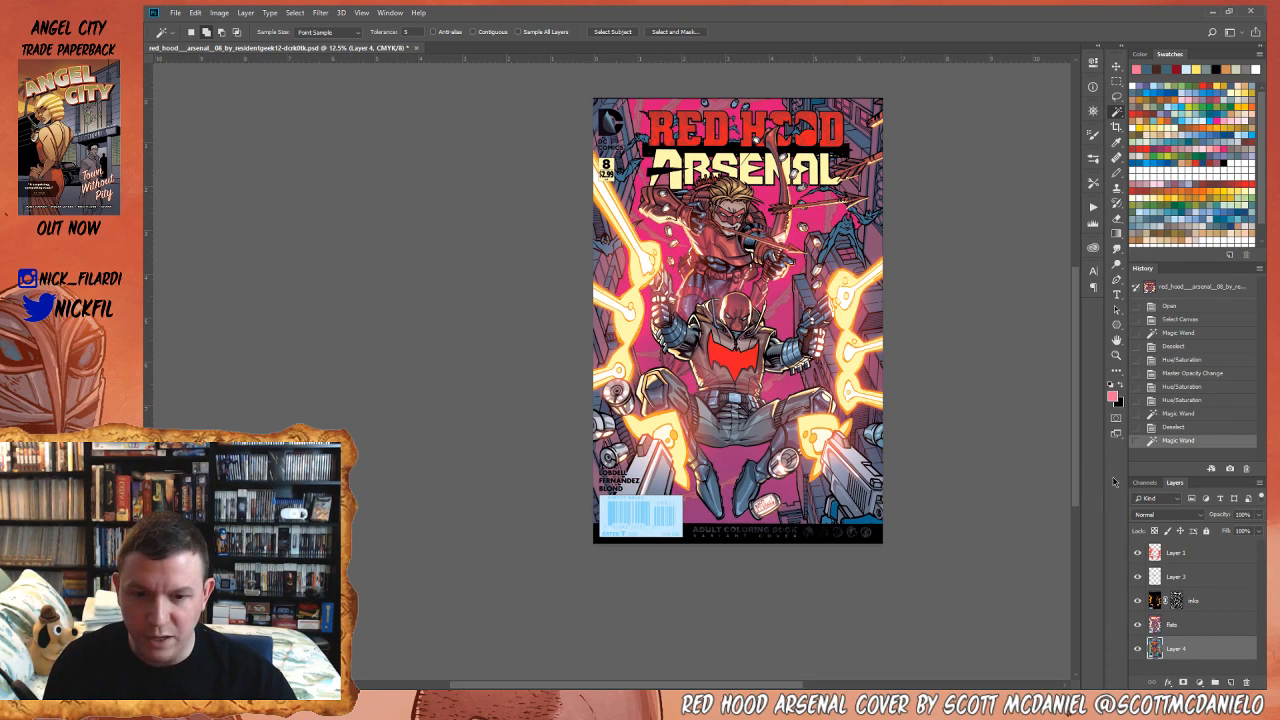
# - Fill the selected background with pink once on Layer 4 and twice on the flats layer, fading each fill
pyautogui.click(1202, 148)
pyautogui.click(1220, 148)
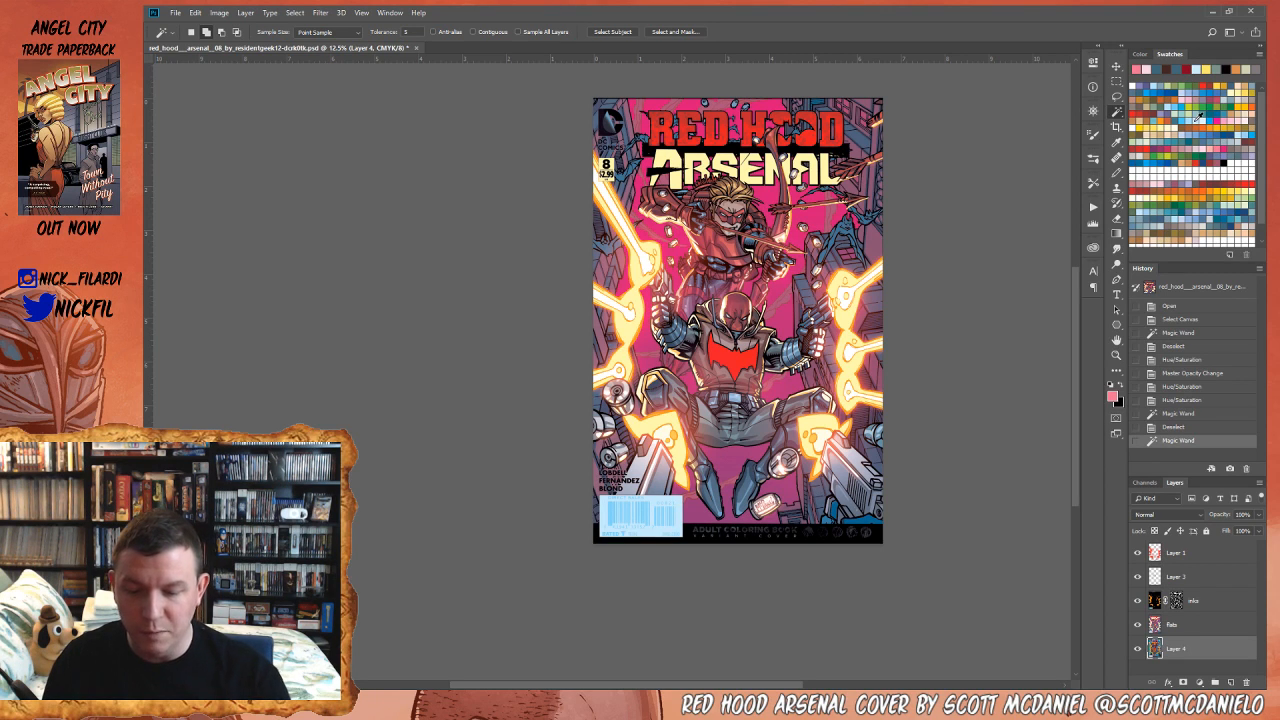
pyautogui.hotkey('alt', 'BackSpace')
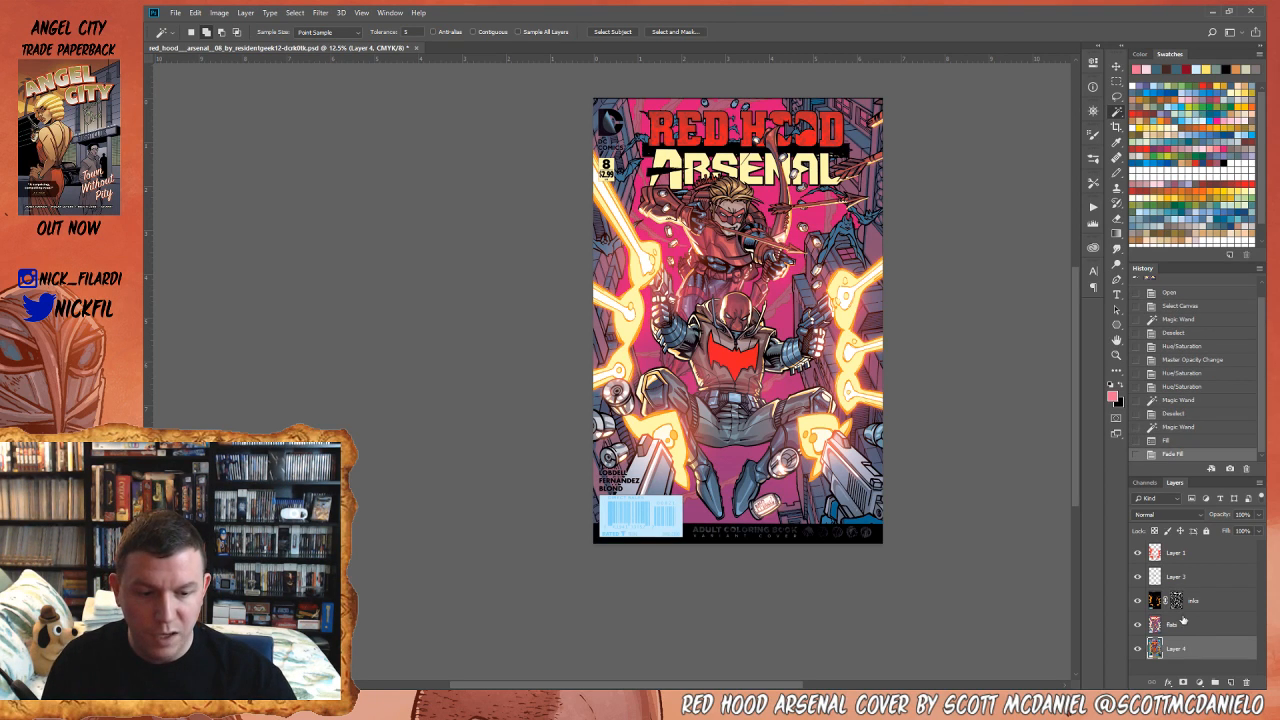
pyautogui.click(1184, 621)
pyautogui.hotkey('alt', 'BackSpace')
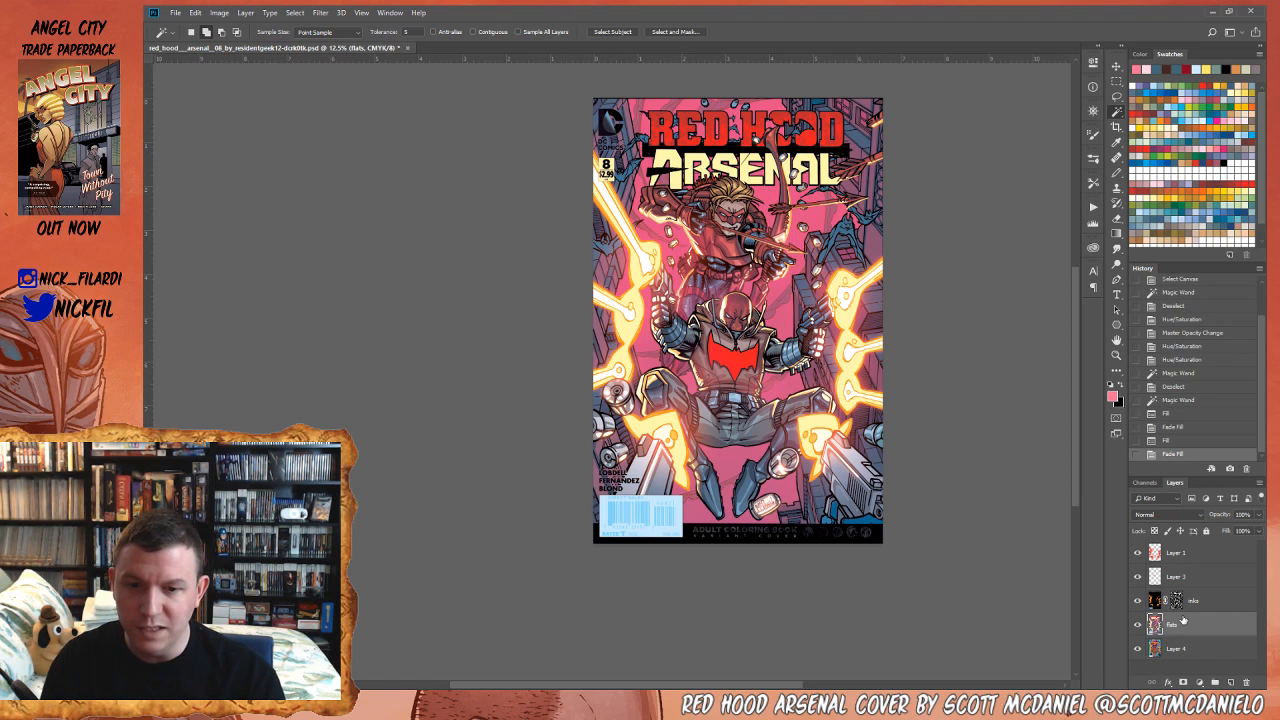
pyautogui.hotkey('alt', 'BackSpace')
pyautogui.hotkey('ctrl', 'd')
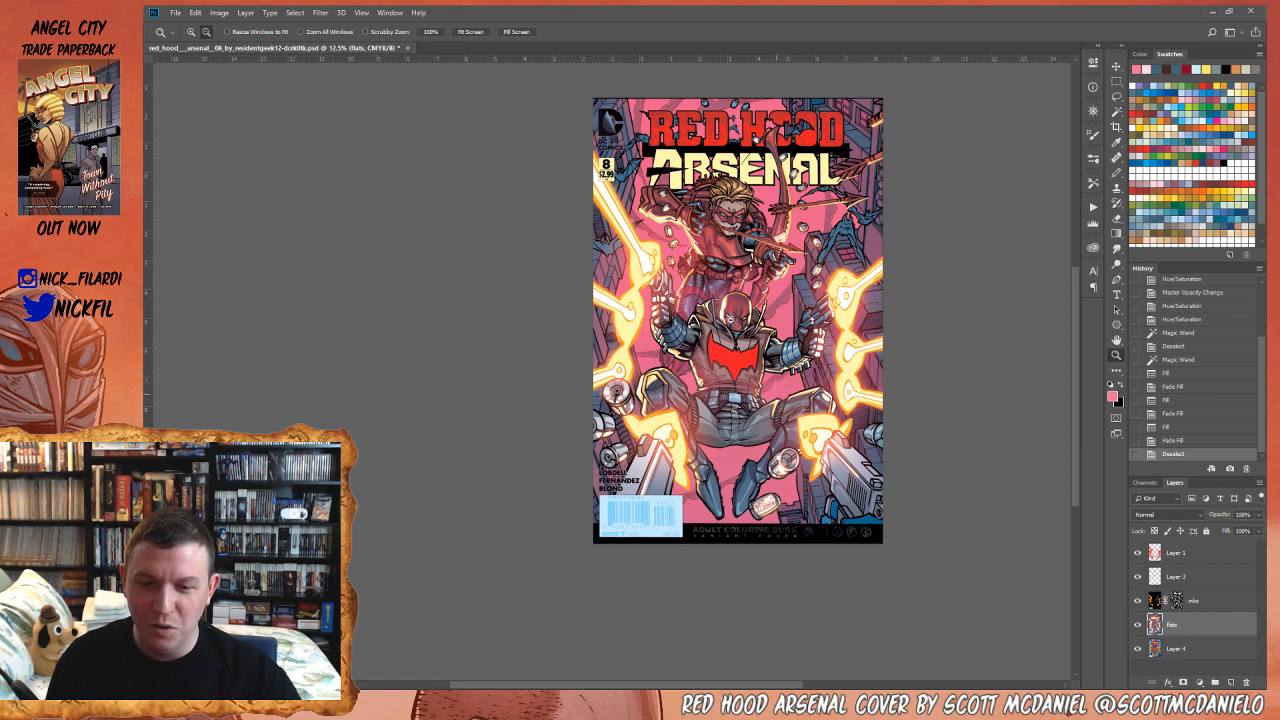
pyautogui.keyDown('ctrl'); pyautogui.keyDown('alt'); pyautogui.click(735, 320); pyautogui.keyUp('alt'); pyautogui.keyUp('ctrl')
pyautogui.hotkey('ctrl', 'z')
pyautogui.press('g')
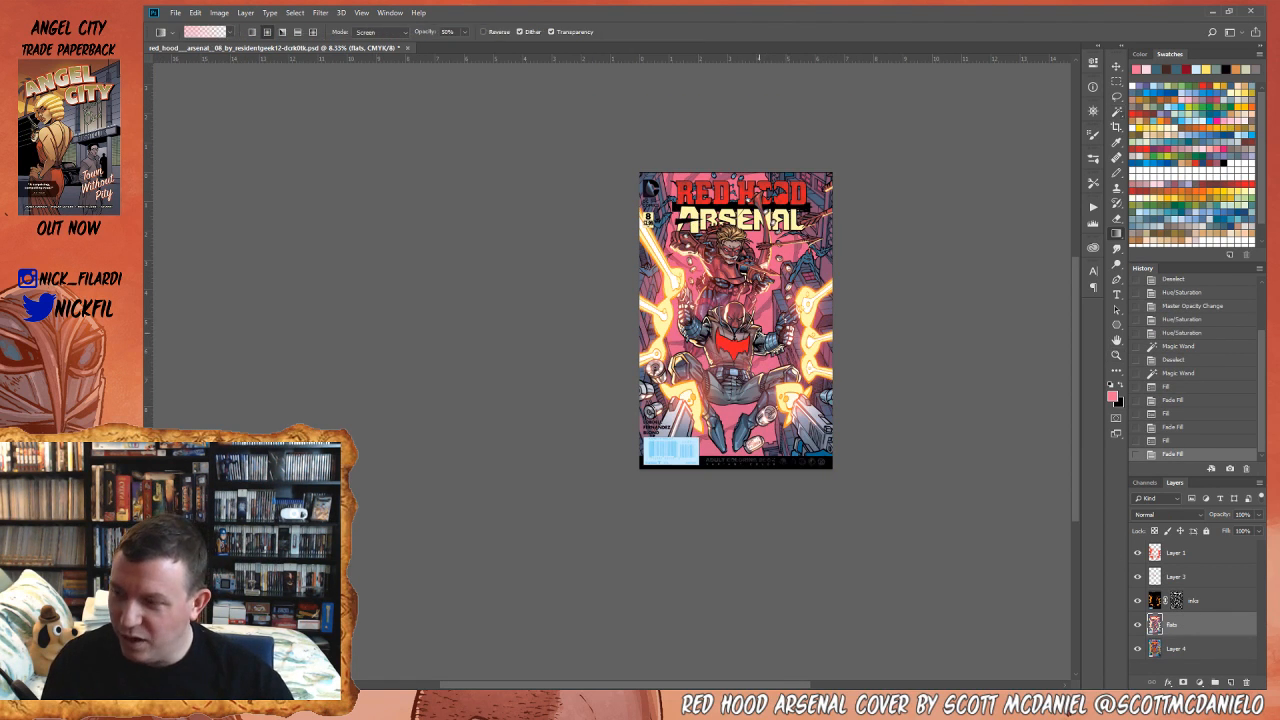
pyautogui.moveTo(652, 316); pyautogui.dragTo(555, 350)
pyautogui.keyDown('ctrl'); pyautogui.click(641, 332); pyautogui.keyUp('ctrl')
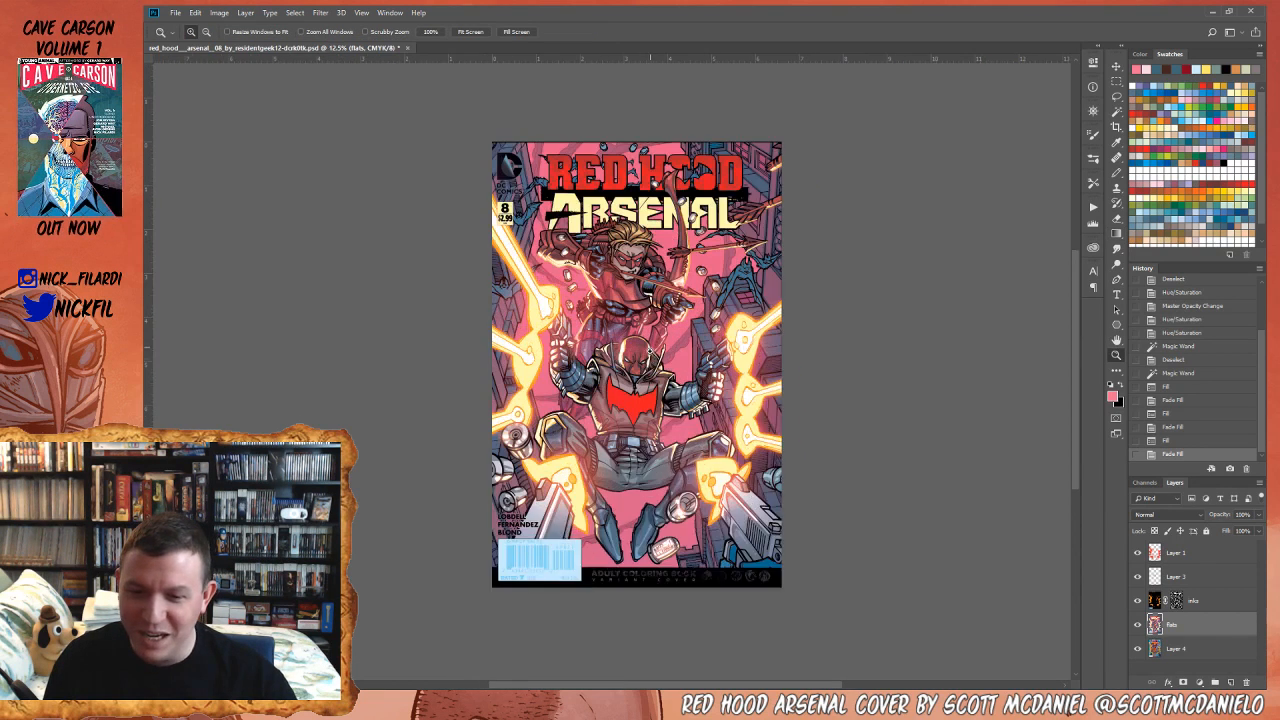
pyautogui.moveTo(641, 332); pyautogui.dragTo(743, 296)
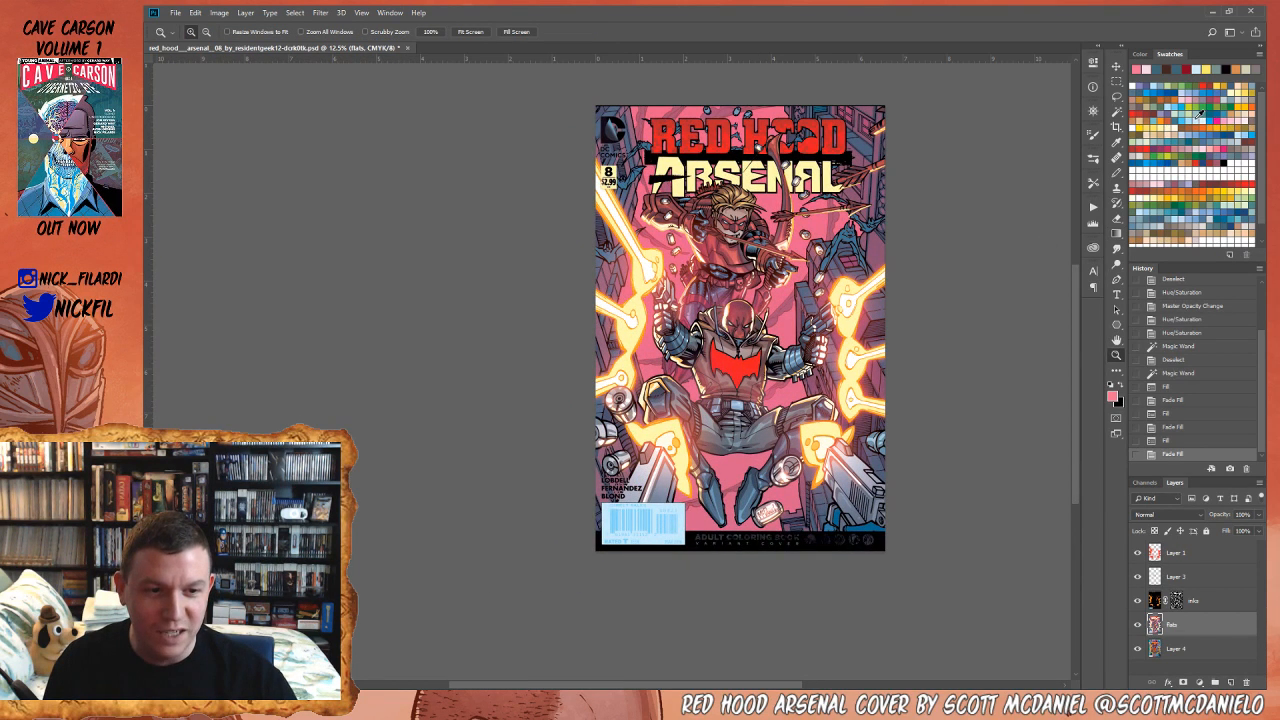
# - Lighten the selected background on the flats layer with light blue radial gradients in Screen mode
pyautogui.click(1165, 103)
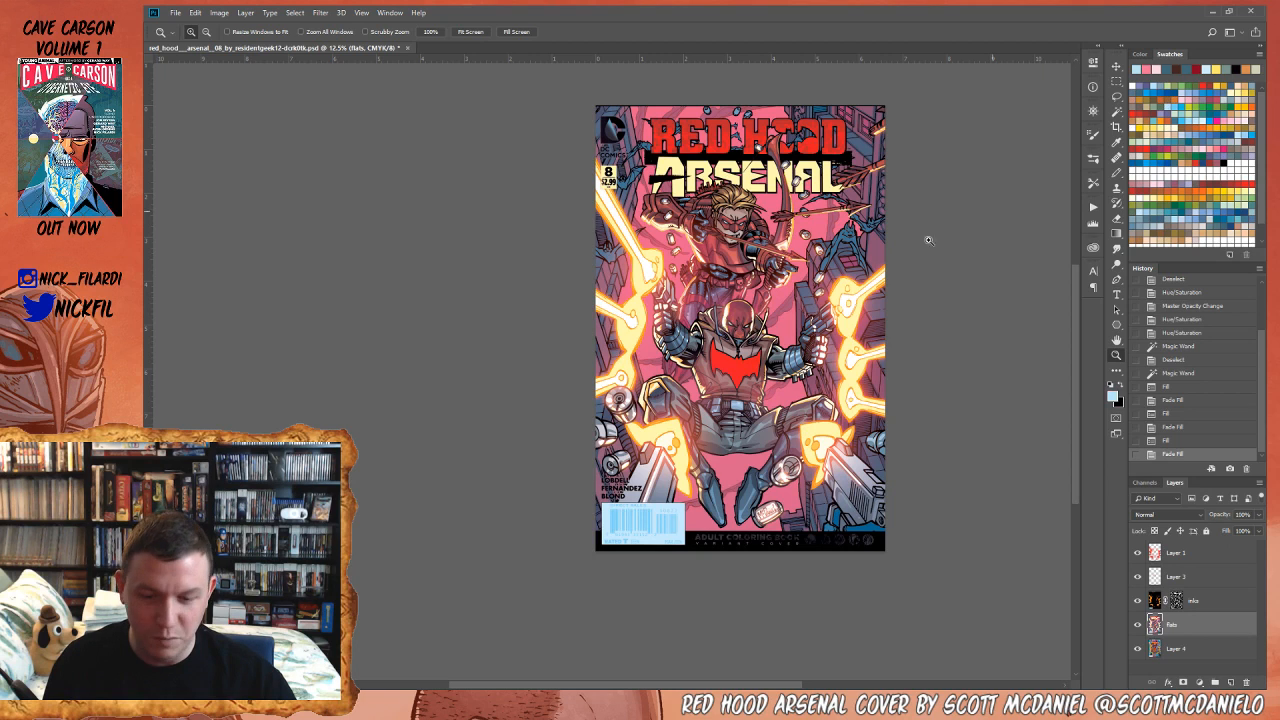
pyautogui.moveTo(731, 250); pyautogui.dragTo(736, 520)
pyautogui.moveTo(735, 462); pyautogui.dragTo(737, 462)
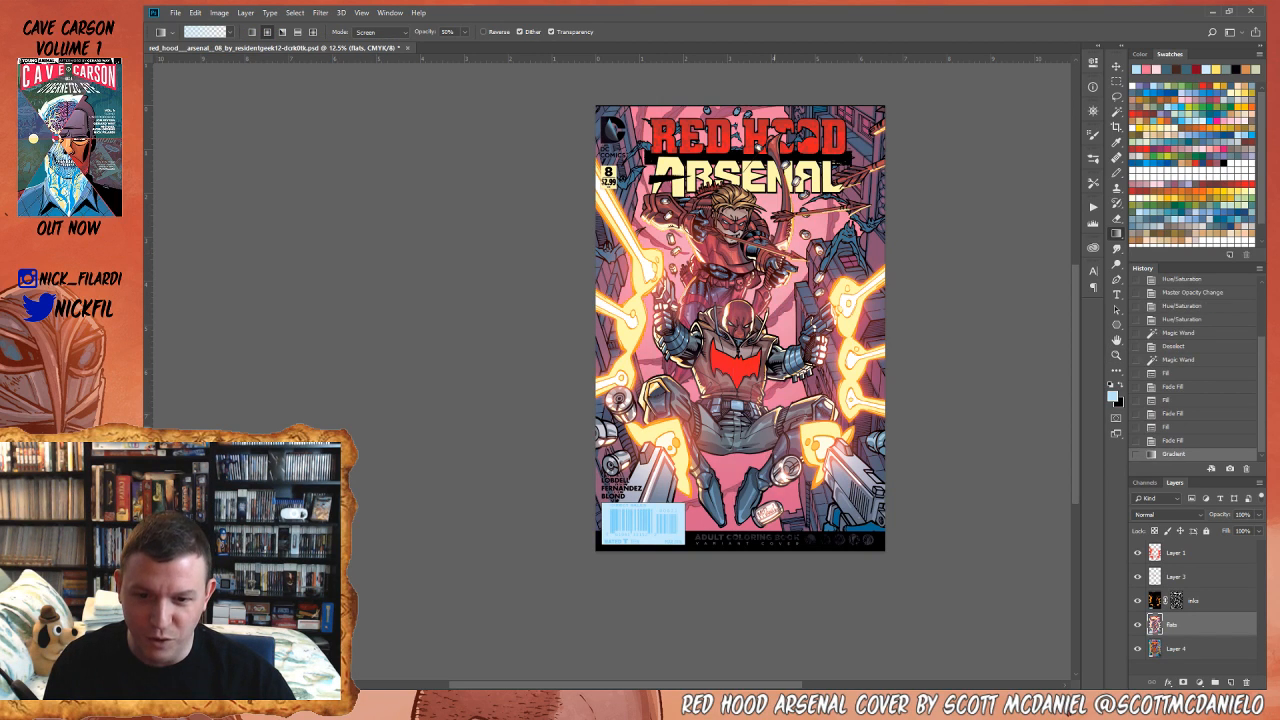
pyautogui.moveTo(729, 241); pyautogui.dragTo(745, 494)
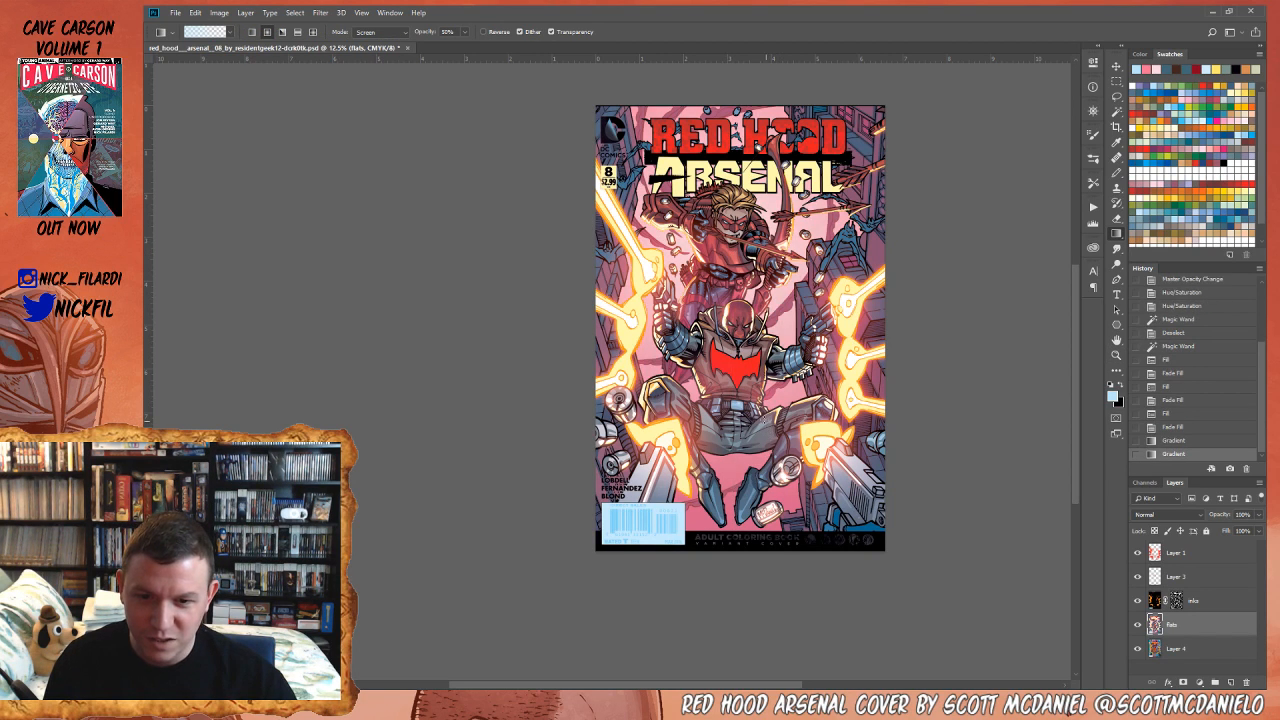
pyautogui.hotkey('alt', 'space')
pyautogui.keyDown('alt'); pyautogui.click(724, 325); pyautogui.keyUp('alt')
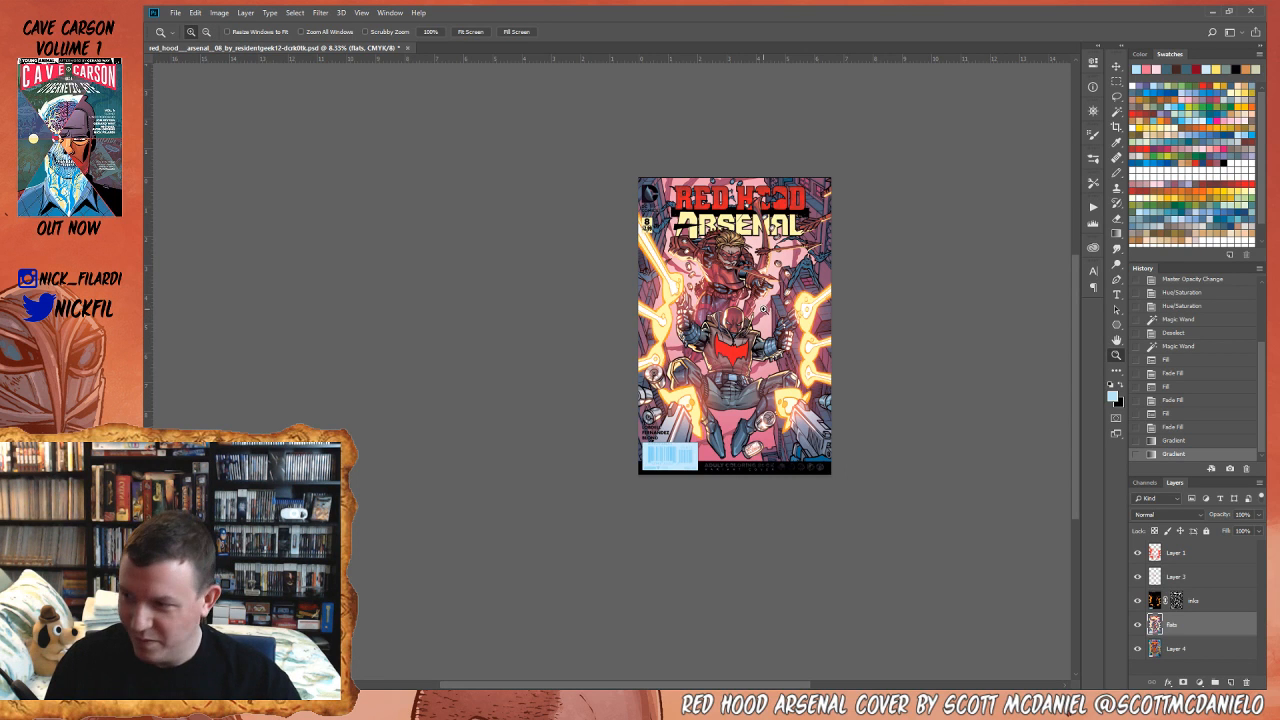
pyautogui.click(712, 316)
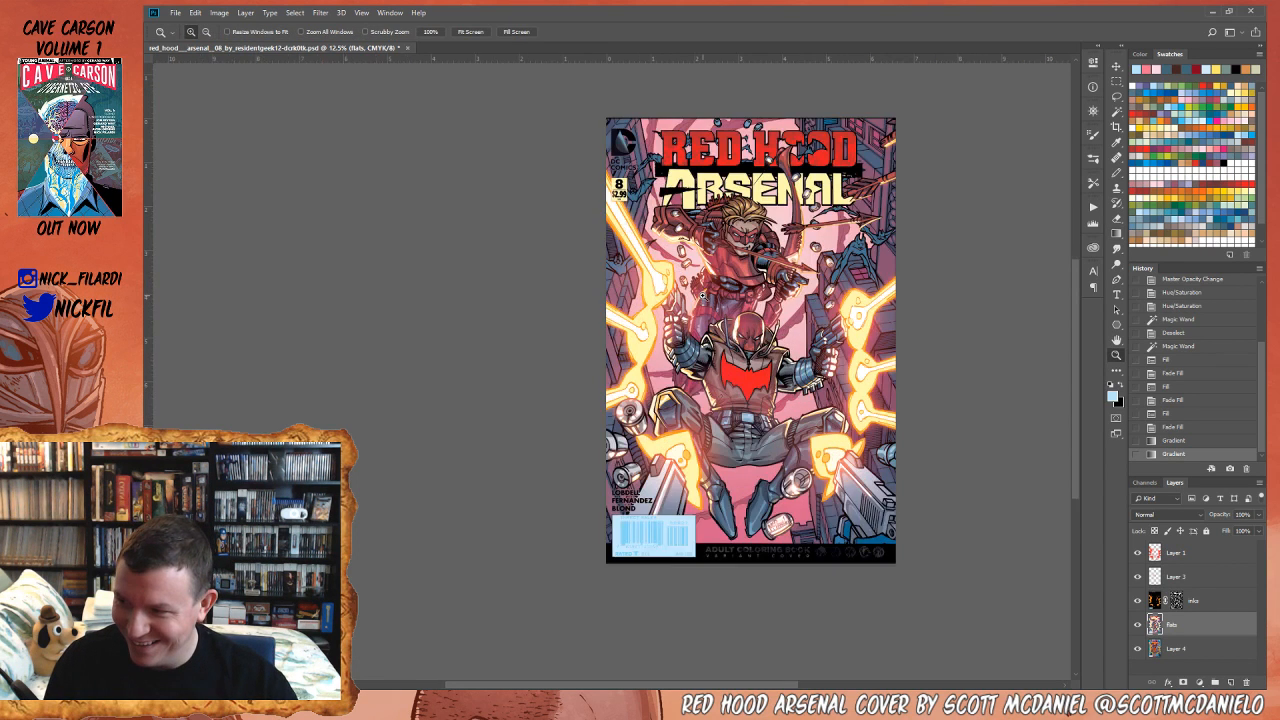
pyautogui.moveTo(794, 316); pyautogui.dragTo(751, 344)
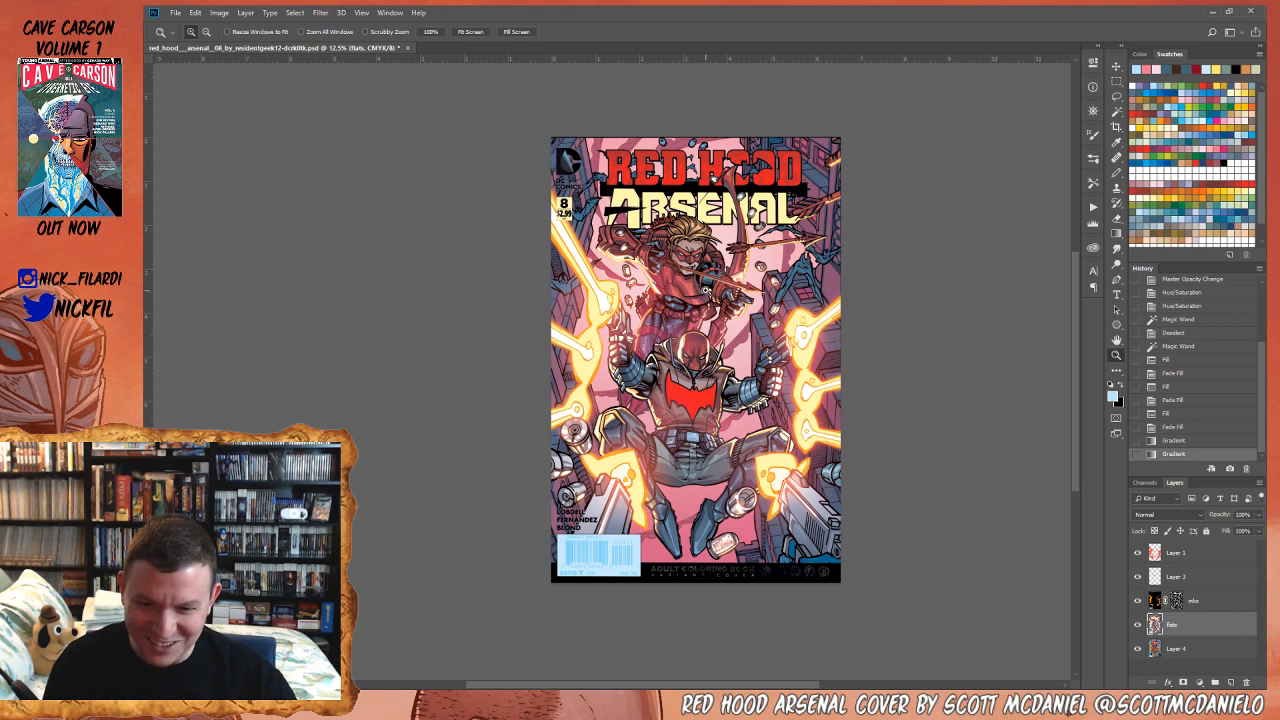
# - Shift the selected background's midtones toward red by +78 with Color Balance
pyautogui.press('i')
pyautogui.hotkey('ctrl', 'b')
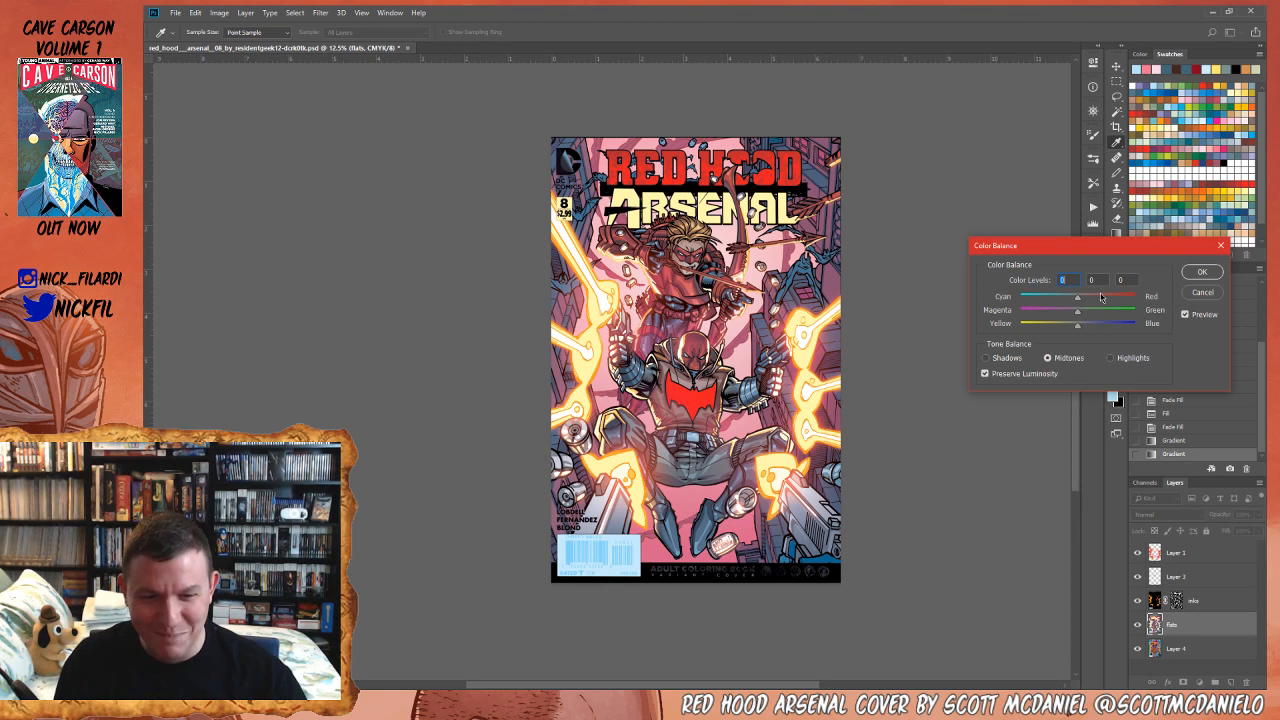
pyautogui.moveTo(1095, 298); pyautogui.dragTo(1123, 303)
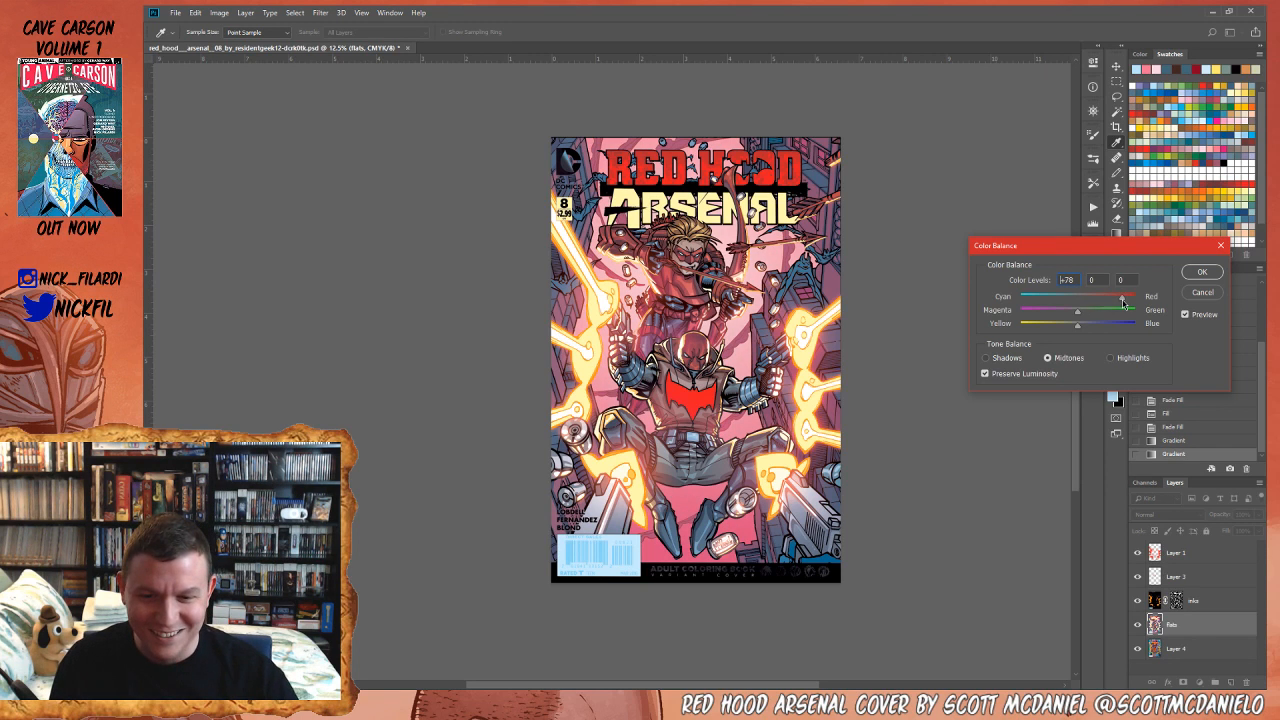
pyautogui.click(1203, 272)
pyautogui.press('z')
pyautogui.keyDown('alt'); pyautogui.click(700, 297); pyautogui.keyUp('alt')
pyautogui.click(704, 298)
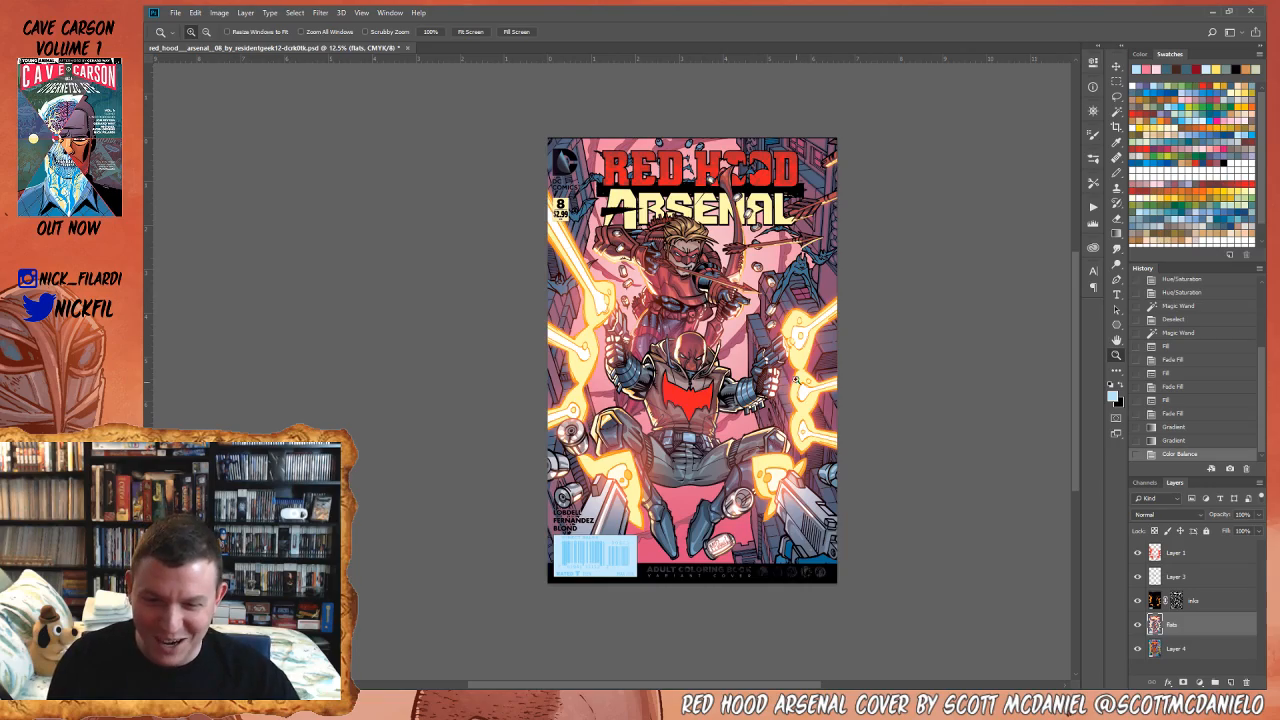
# - Drop the current selection and select the darker pink streaks in the background with the Magic Wand
pyautogui.click(722, 312)
pyautogui.click(721, 312)
pyautogui.click(721, 312)
pyautogui.hotkey('ctrl', 'd')
pyautogui.press('w')
pyautogui.click(752, 390)
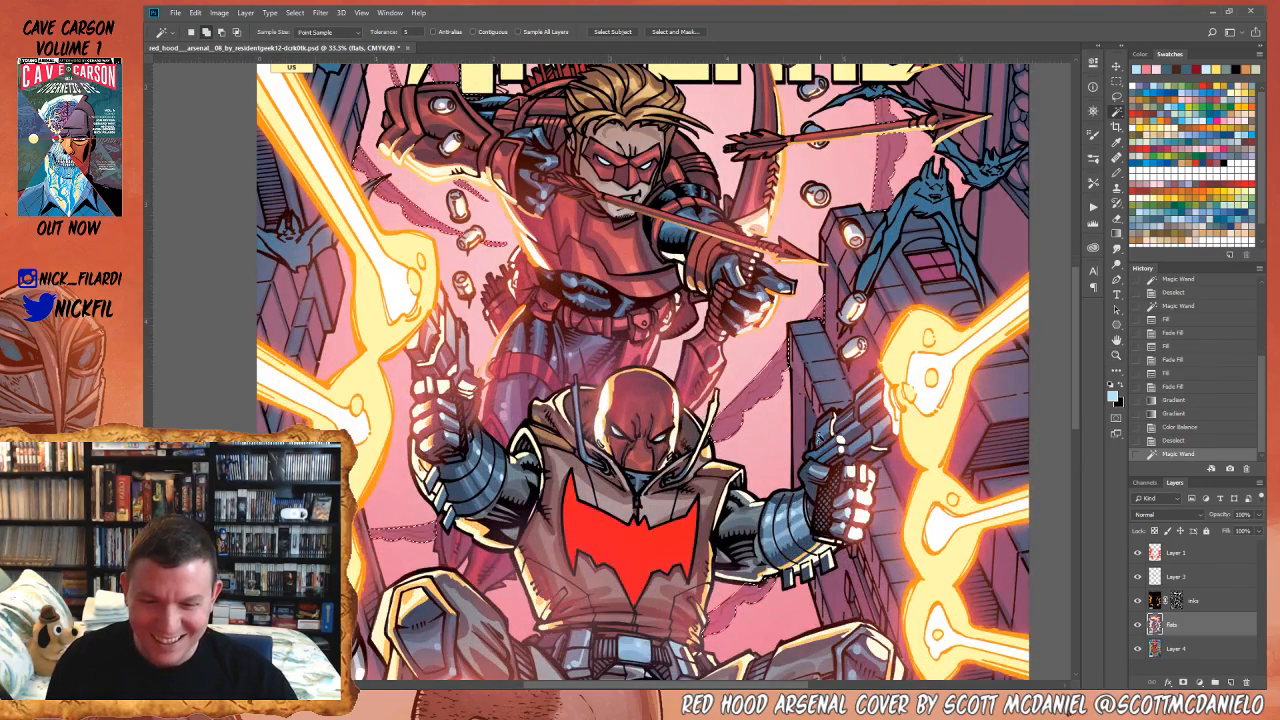
pyautogui.moveTo(670, 205); pyautogui.dragTo(690, 342)
# - Sample a pink from the artwork, fill the selected streaks with it and fade the fill
pyautogui.press('z')
pyautogui.keyDown('alt'); pyautogui.click(690, 342); pyautogui.keyUp('alt')
pyautogui.keyDown('alt'); pyautogui.click(690, 342); pyautogui.keyUp('alt')
pyautogui.scroll(-5, 690, 342)
pyautogui.press('b')
pyautogui.keyDown('alt'); pyautogui.click(711, 282); pyautogui.keyUp('alt')
pyautogui.keyDown('alt'); pyautogui.click(689, 250); pyautogui.keyUp('alt')
pyautogui.moveTo(692, 268); pyautogui.dragTo(695, 380)
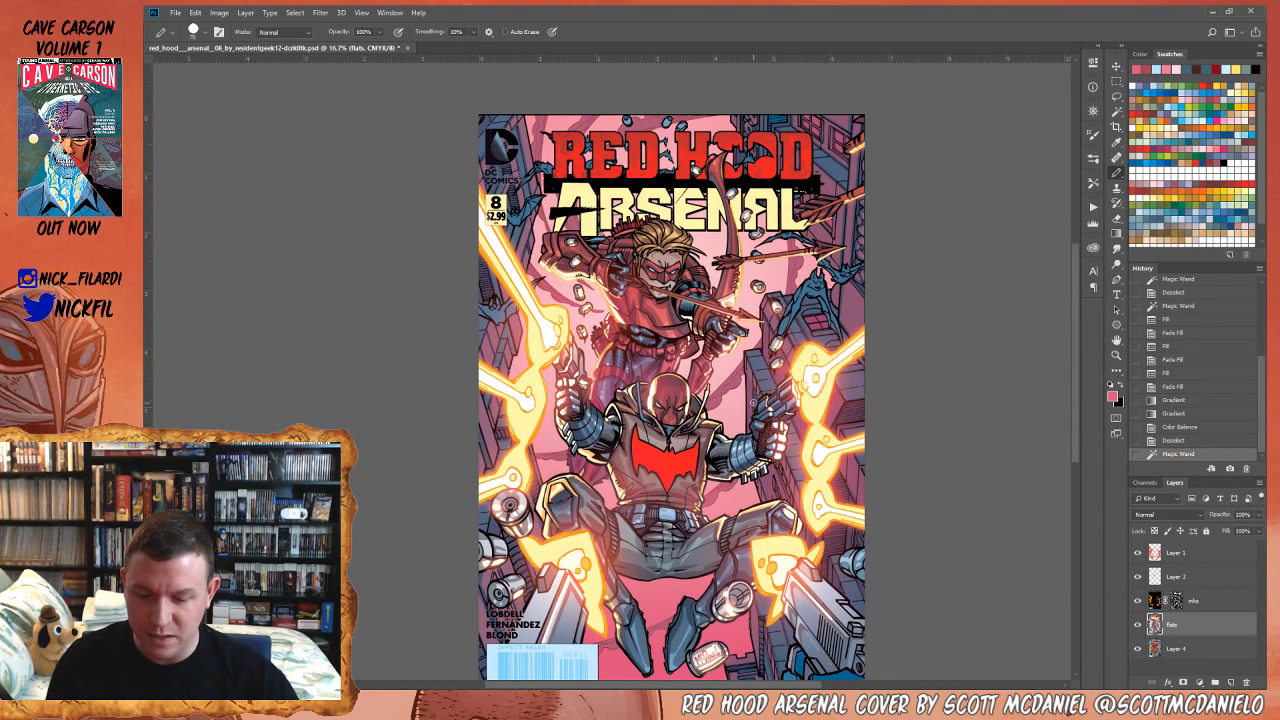
pyautogui.hotkey('alt', 'BackSpace')
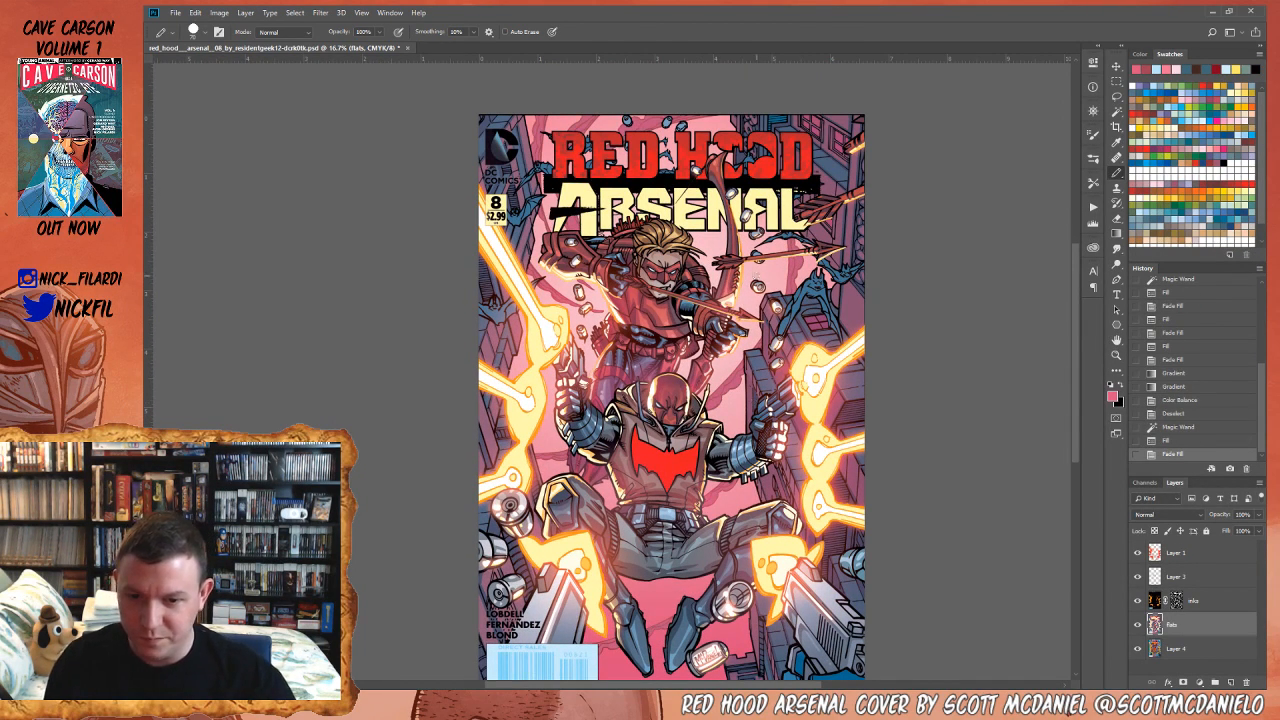
# - Set the Gradient tool to Normal mode, try a light pink gradient over the selected streaks, and undo it
pyautogui.press('z')
pyautogui.keyDown('alt'); pyautogui.click(728, 312); pyautogui.keyUp('alt')
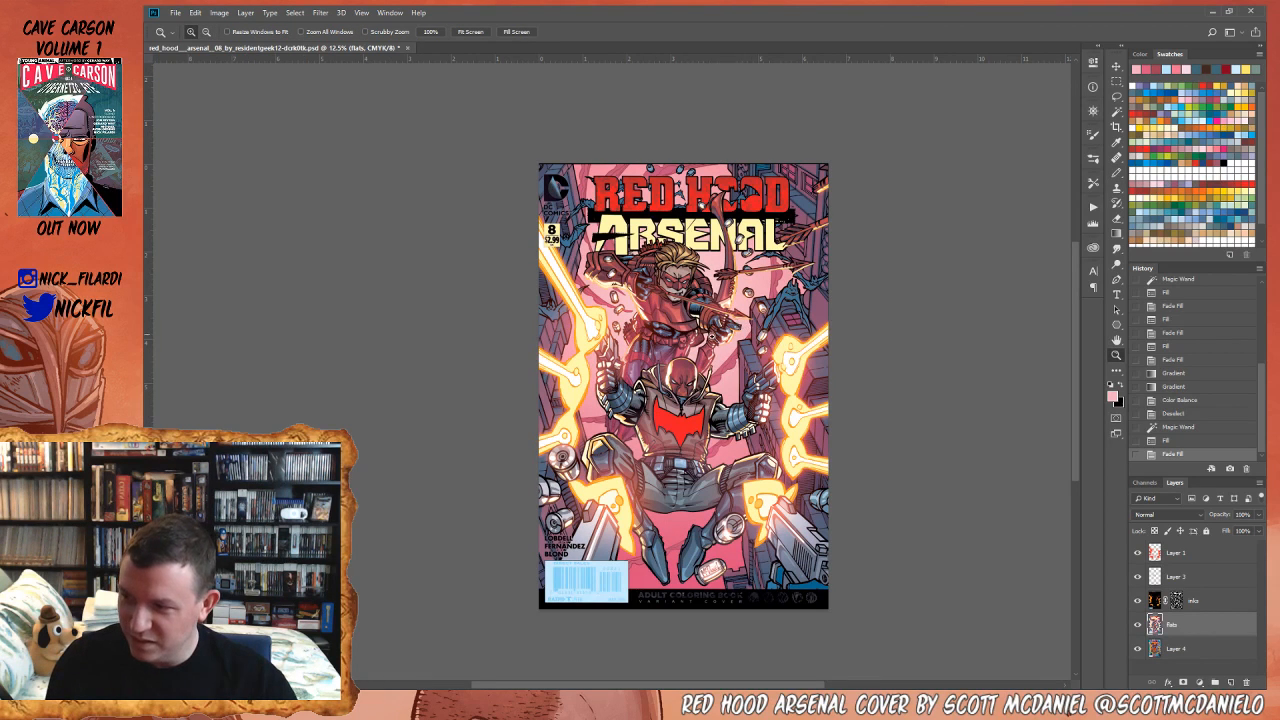
pyautogui.press('g')
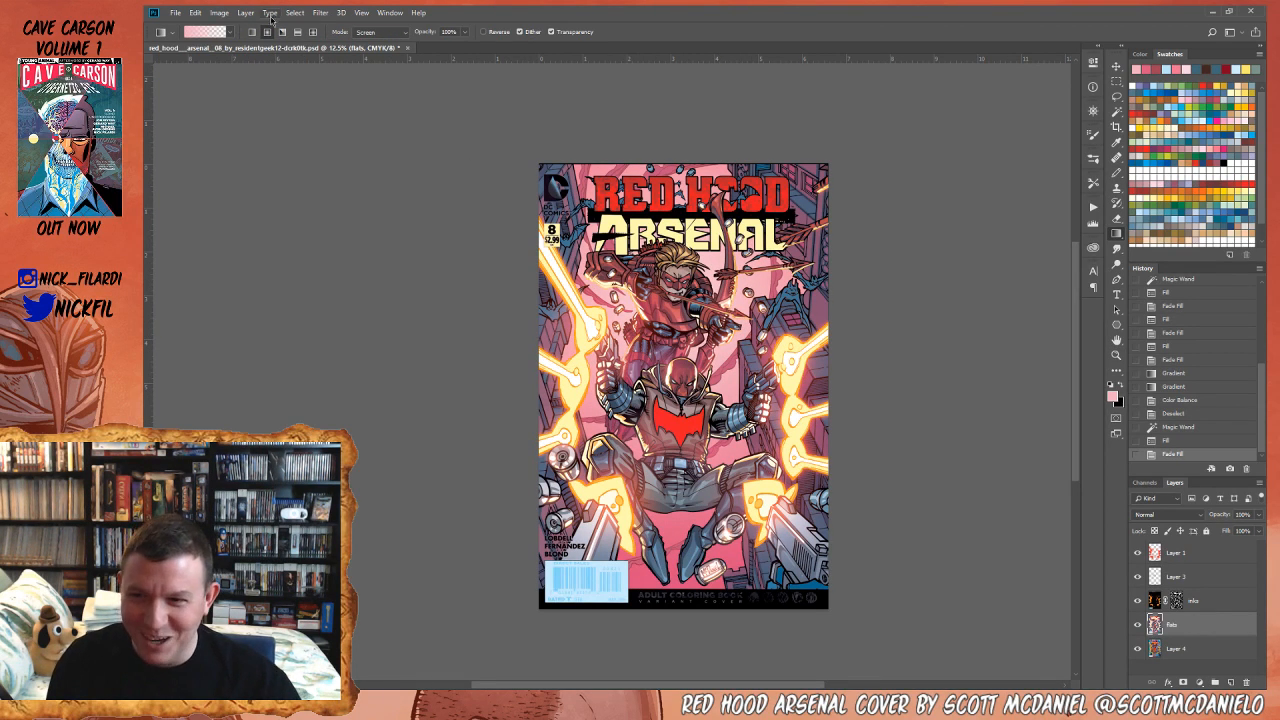
pyautogui.click(396, 33)
pyautogui.click(398, 44)
pyautogui.moveTo(680, 306); pyautogui.dragTo(677, 110)
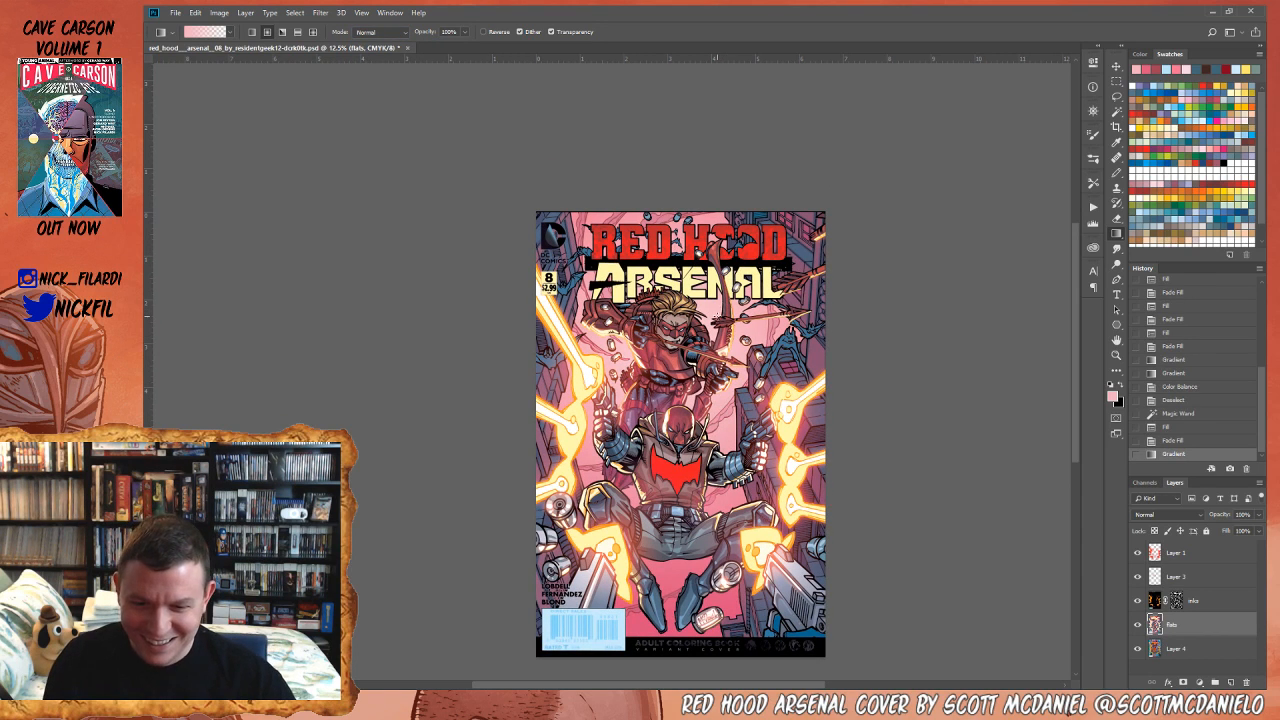
pyautogui.hotkey('ctrl', 'z')
# - Apply light pink radial gradients at 50% opacity over the selected streaks, and deselect
pyautogui.press('5')
pyautogui.moveTo(688, 343); pyautogui.dragTo(708, 139)
pyautogui.moveTo(692, 462); pyautogui.dragTo(701, 352)
pyautogui.moveTo(687, 237); pyautogui.dragTo(688, 398)
pyautogui.press('z')
pyautogui.keyDown('alt'); pyautogui.click(684, 258); pyautogui.keyUp('alt')
pyautogui.moveTo(706, 268); pyautogui.dragTo(743, 361)
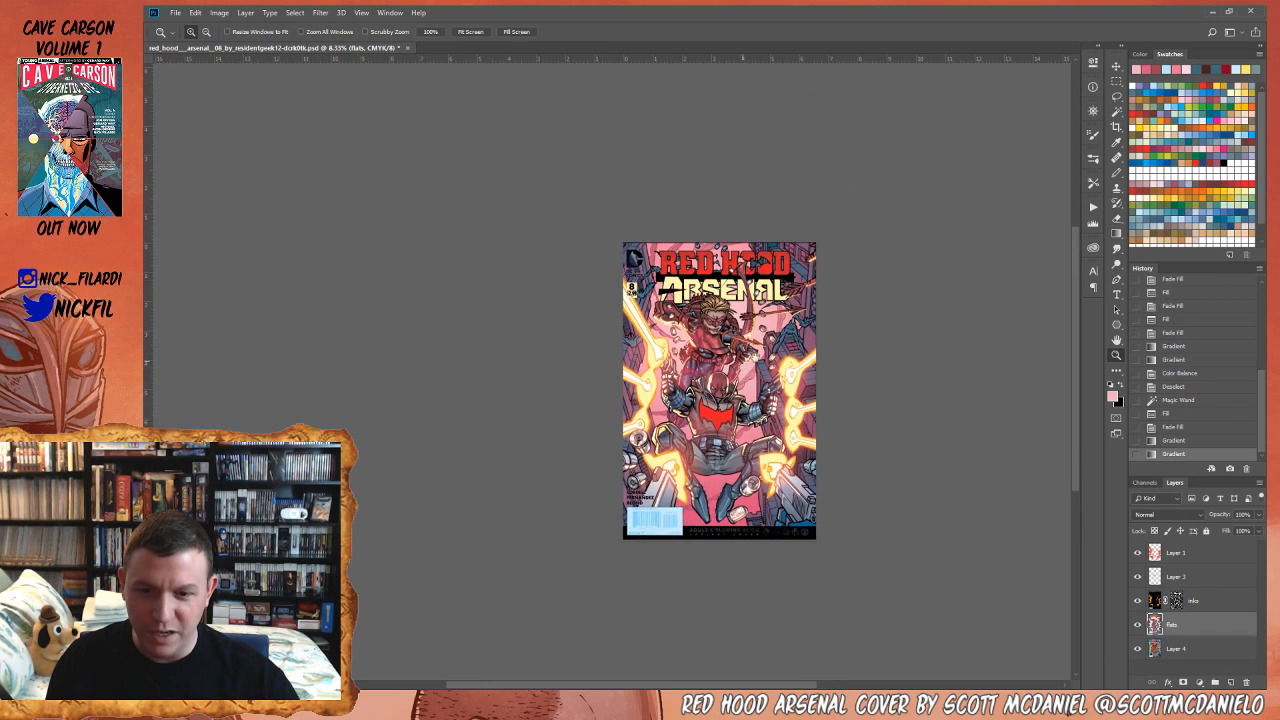
pyautogui.click(724, 356)
pyautogui.hotkey('ctrl', 'd')
# - Select the colour areas of the red-suited archer on Layer 4 with repeated Magic Wand picks
pyautogui.click(1185, 647)
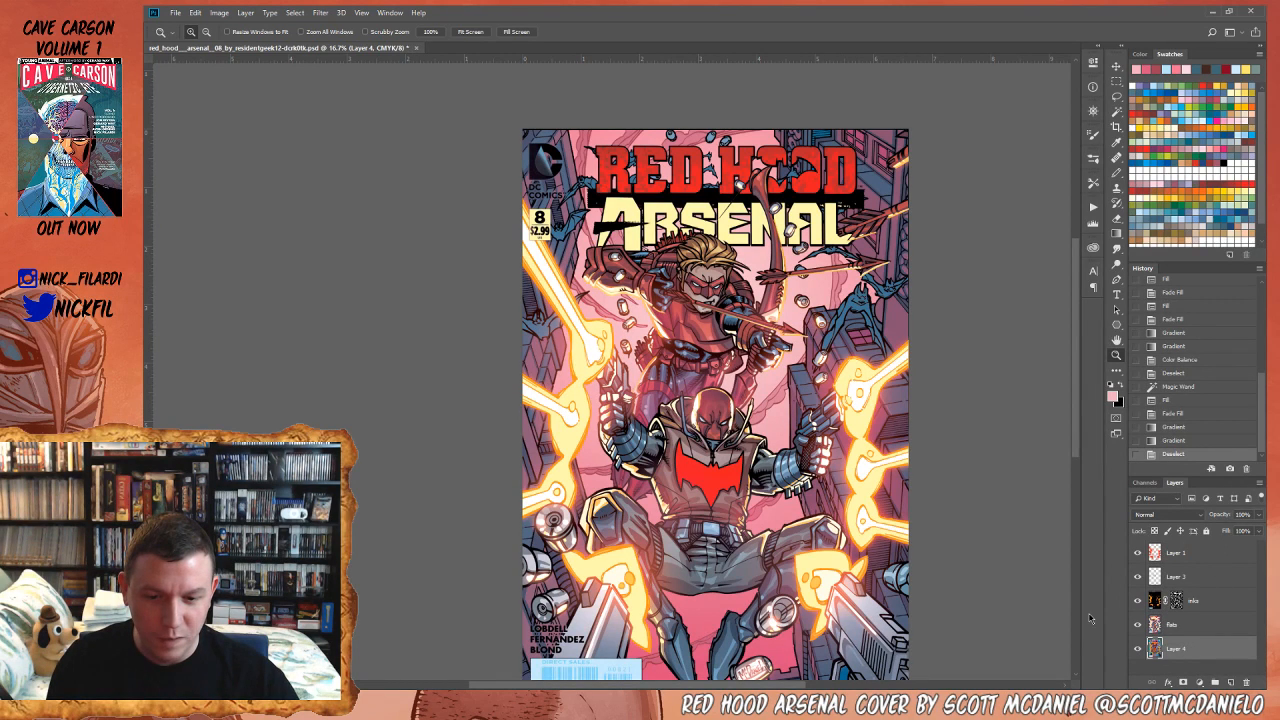
pyautogui.click(1197, 623)
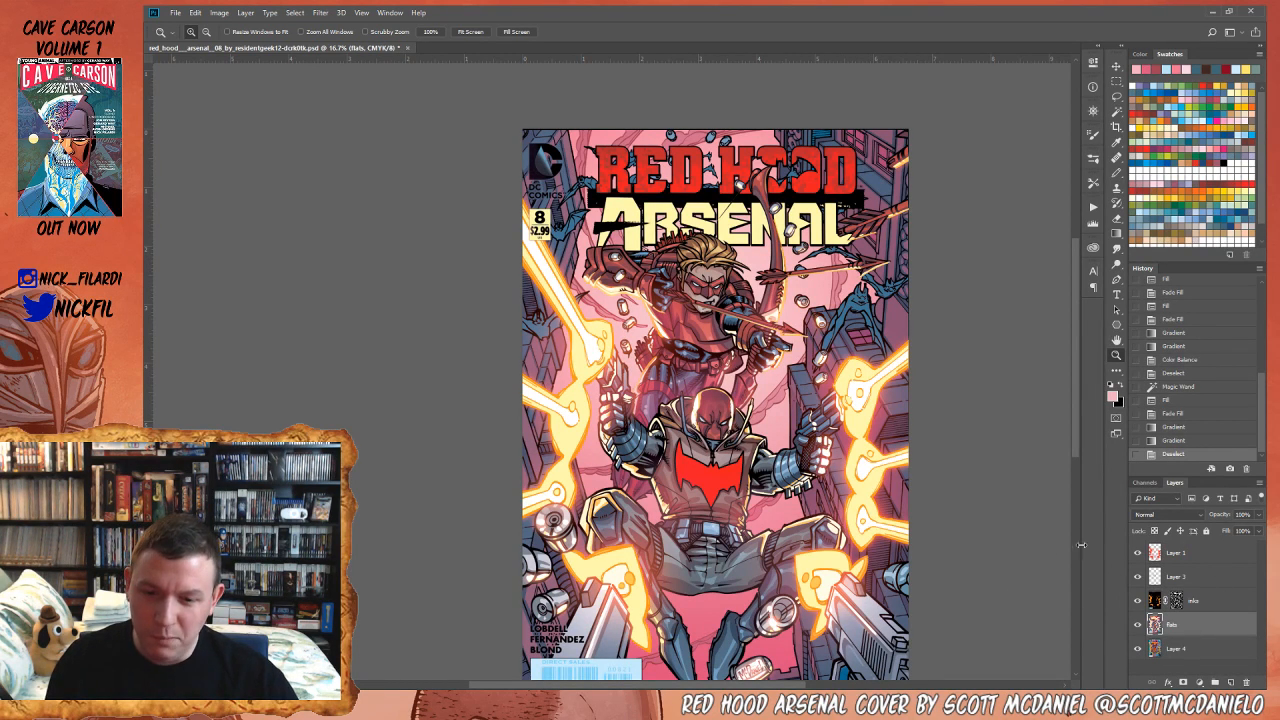
pyautogui.click(1185, 648)
pyautogui.press('w')
pyautogui.click(670, 398)
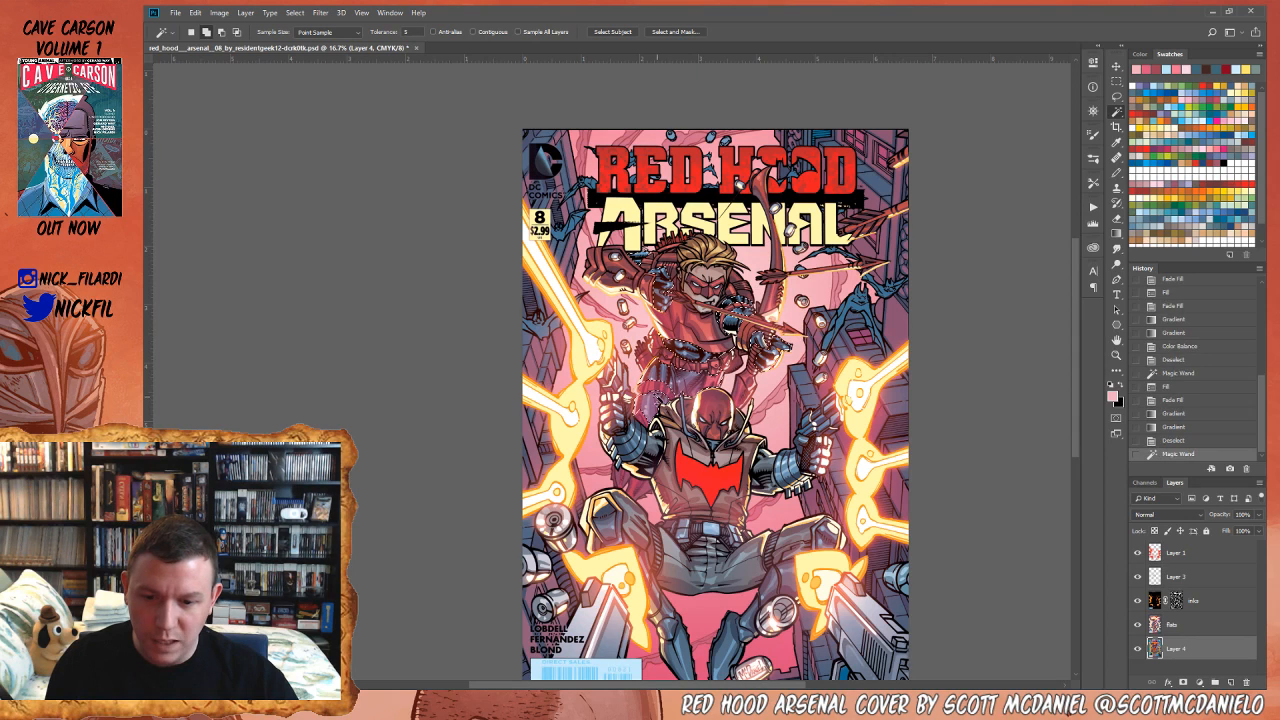
pyautogui.click(643, 362)
pyautogui.click(644, 362)
pyautogui.click(765, 190)
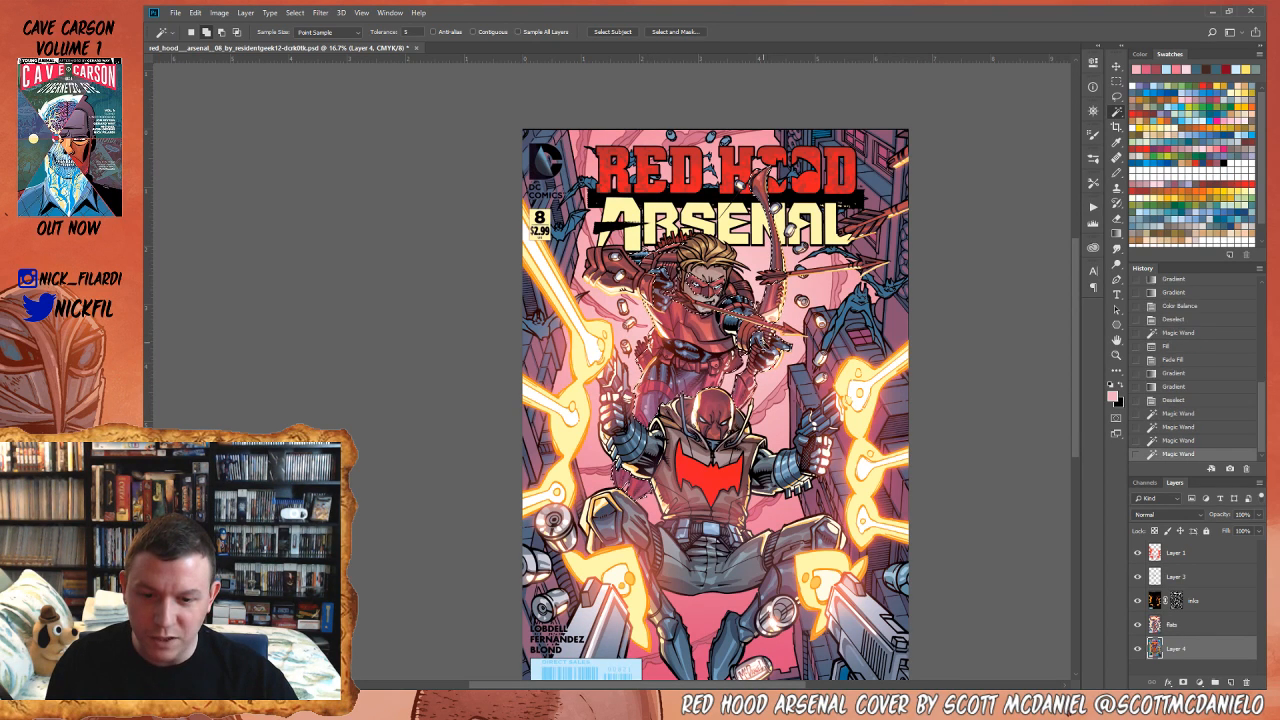
pyautogui.click(700, 322)
pyautogui.click(677, 340)
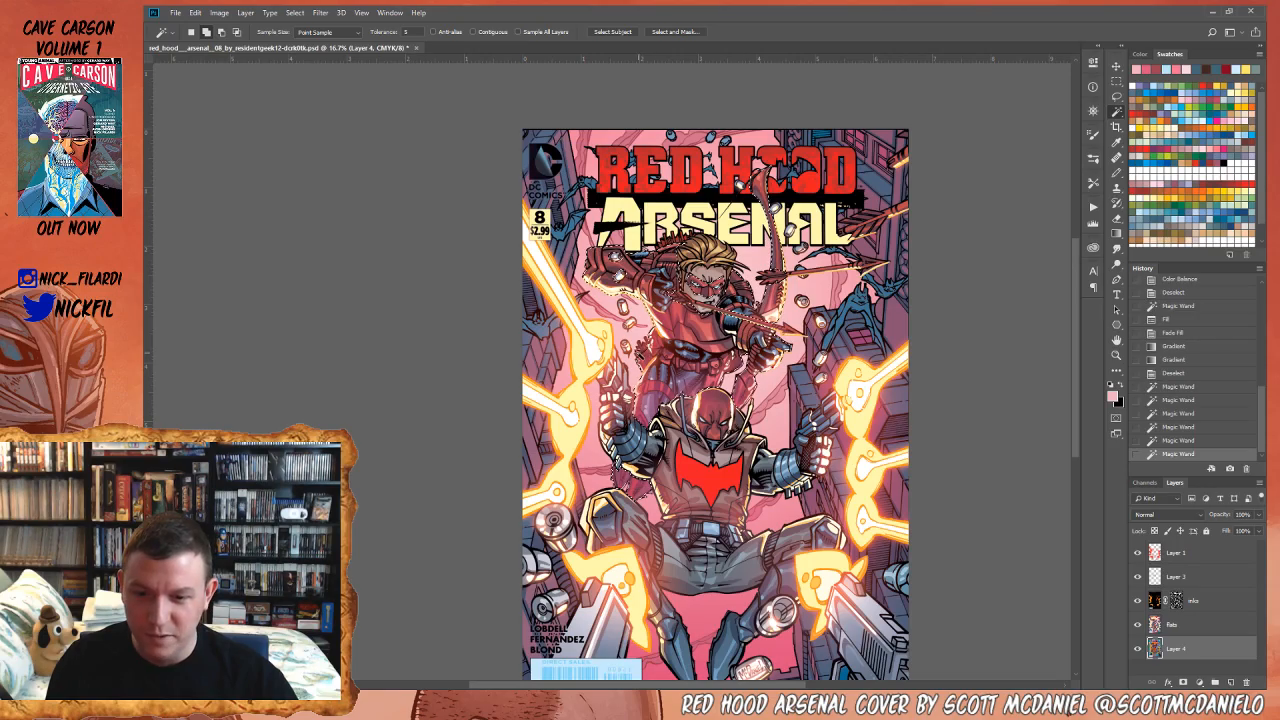
pyautogui.click(641, 352)
# - Refine the archer selection with contiguous Magic Wand picks, and subtract the pink background with Contiguous turned off
pyautogui.press('z')
pyautogui.click(700, 379)
pyautogui.moveTo(737, 395); pyautogui.dragTo(735, 343)
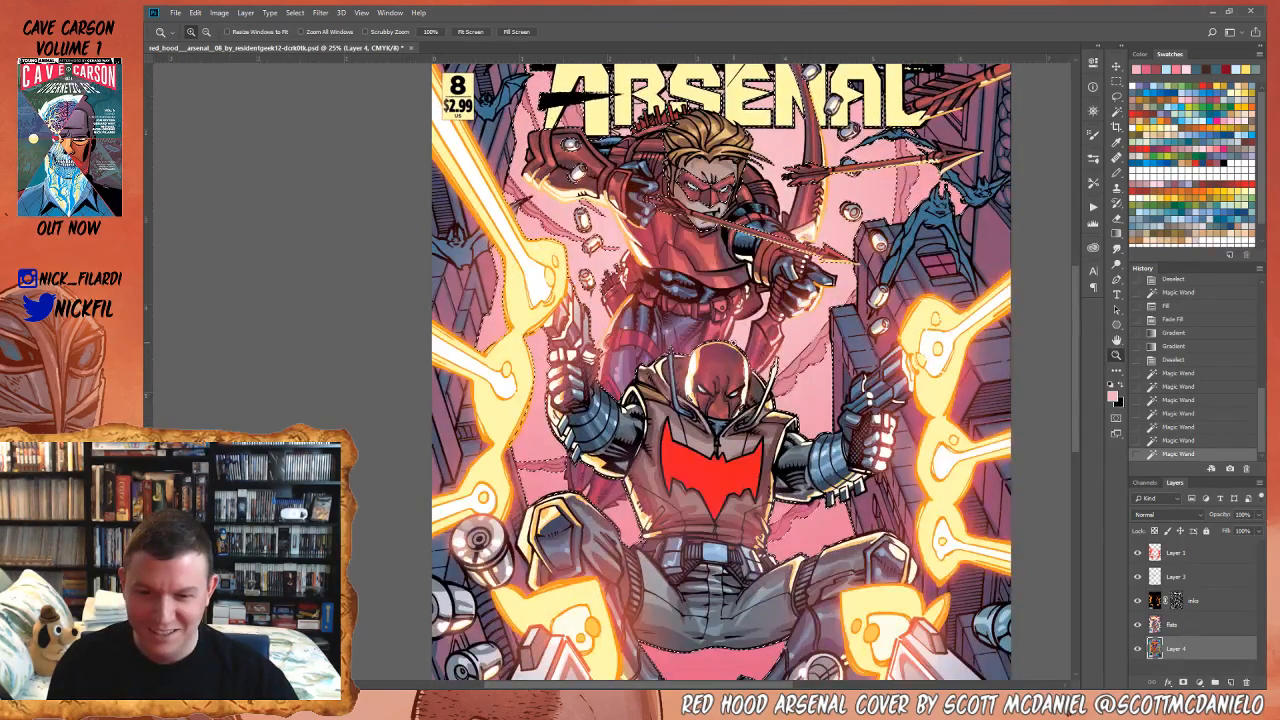
pyautogui.keyDown('alt'); pyautogui.click(736, 345); pyautogui.keyUp('alt')
pyautogui.press('w')
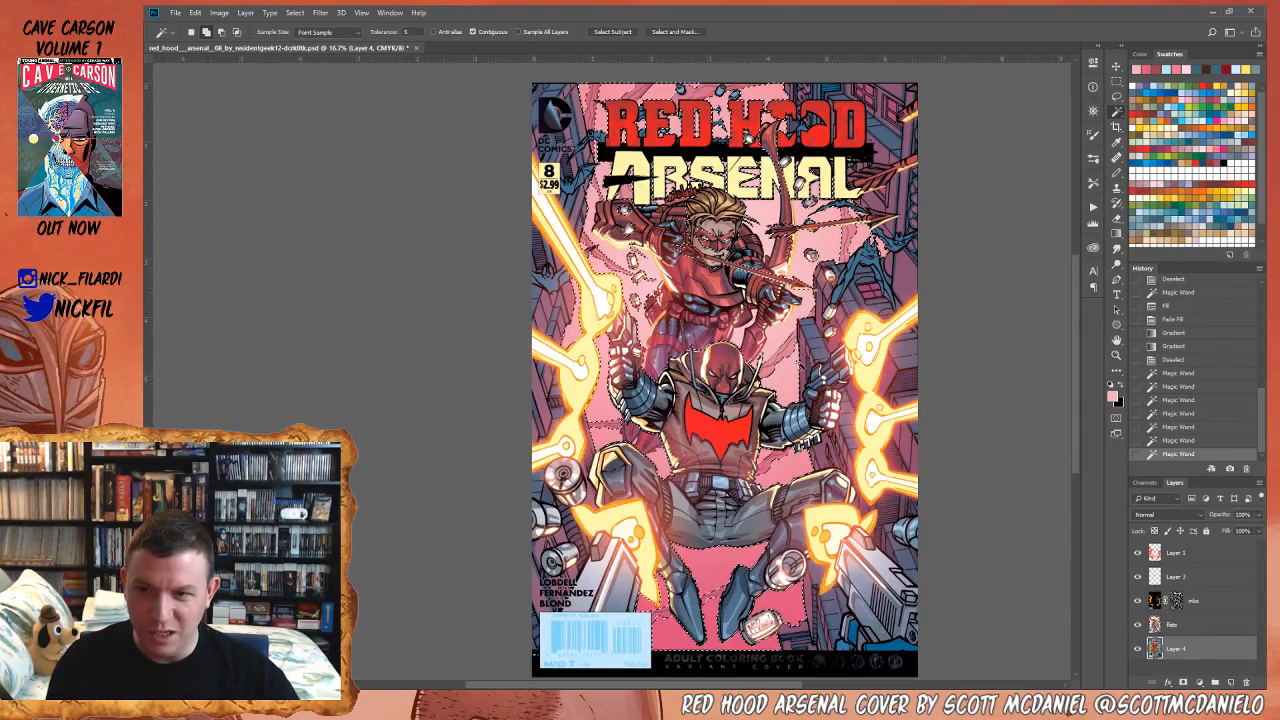
pyautogui.keyDown('alt'); pyautogui.click(722, 290); pyautogui.keyUp('alt')
pyautogui.keyDown('alt'); pyautogui.click(620, 218); pyautogui.keyUp('alt')
pyautogui.keyDown('alt'); pyautogui.click(718, 228); pyautogui.keyUp('alt')
pyautogui.keyDown('alt'); pyautogui.click(788, 297); pyautogui.keyUp('alt')
pyautogui.keyDown('alt'); pyautogui.click(798, 375); pyautogui.keyUp('alt')
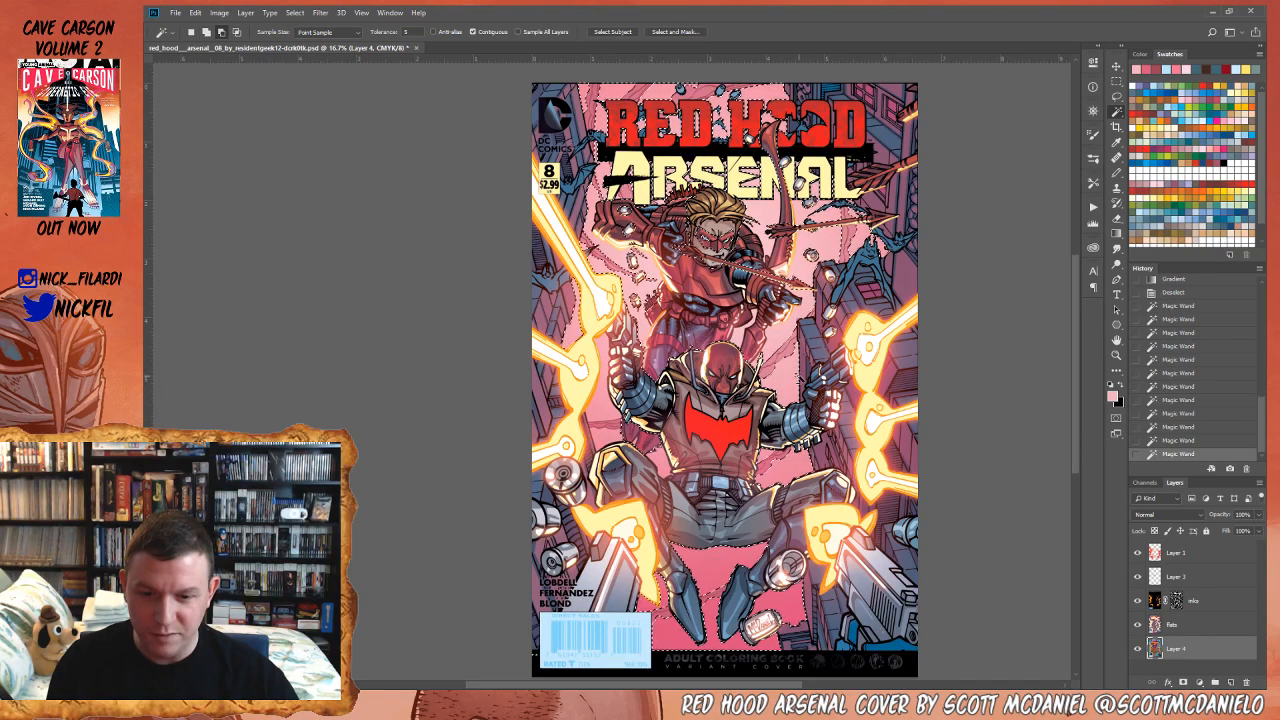
pyautogui.click(786, 352)
pyautogui.click(489, 31)
pyautogui.keyDown('alt'); pyautogui.click(790, 327); pyautogui.keyUp('alt')
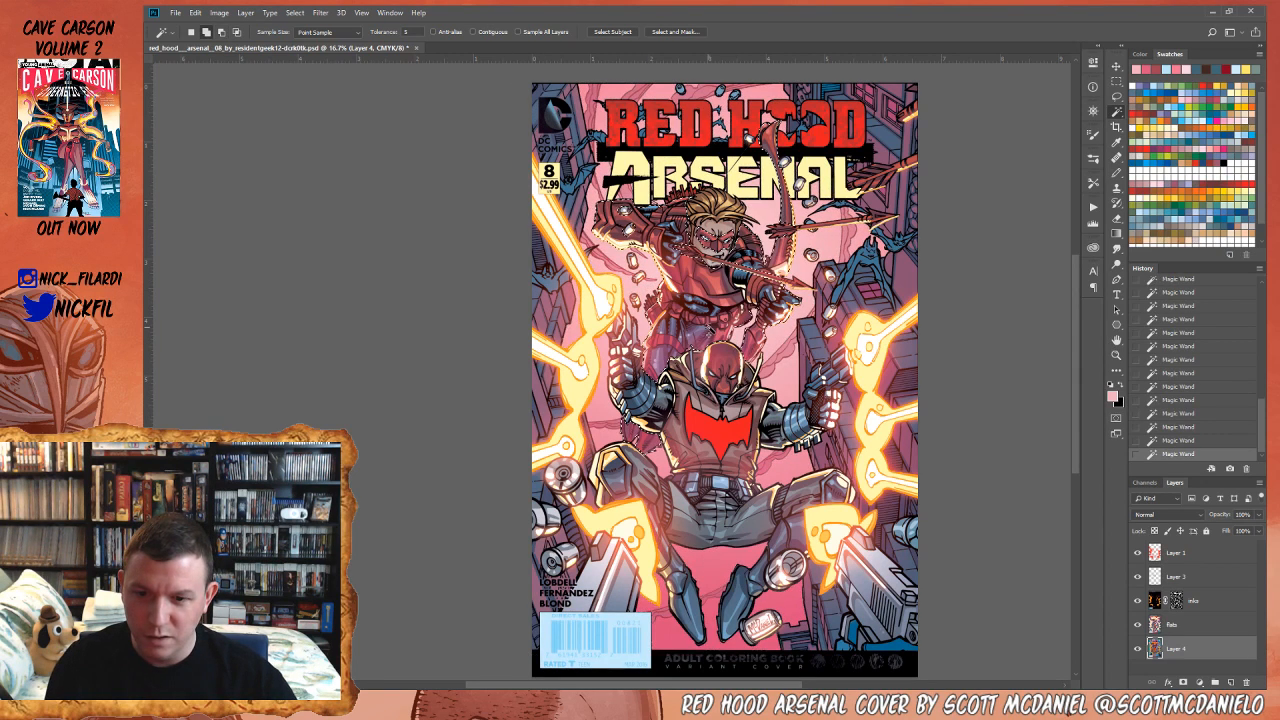
# - Lasso the gaps inside the archer into the selection and add missed areas around his head and chest with the Magic Wand
pyautogui.press('l')
pyautogui.moveTo(751, 251); pyautogui.dragTo(686, 230)
pyautogui.press('z')
pyautogui.keyDown('alt'); pyautogui.click(751, 266); pyautogui.keyUp('alt')
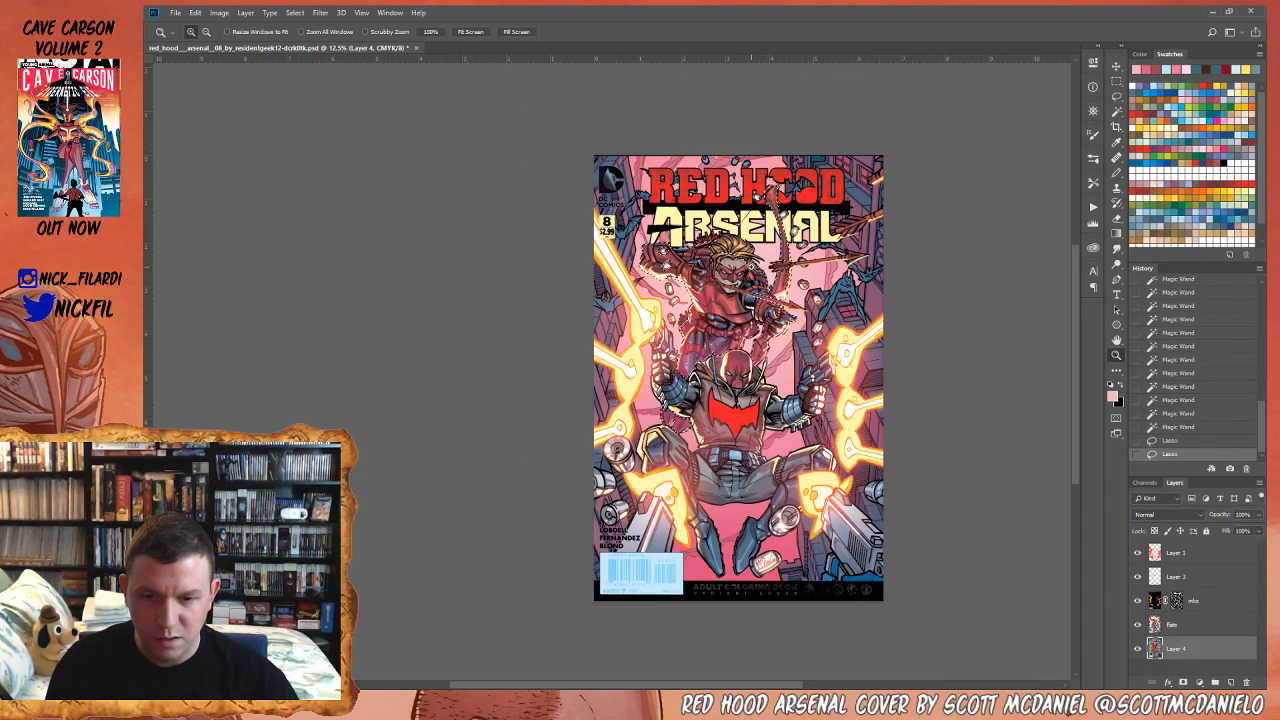
pyautogui.moveTo(593, 151); pyautogui.dragTo(852, 395)
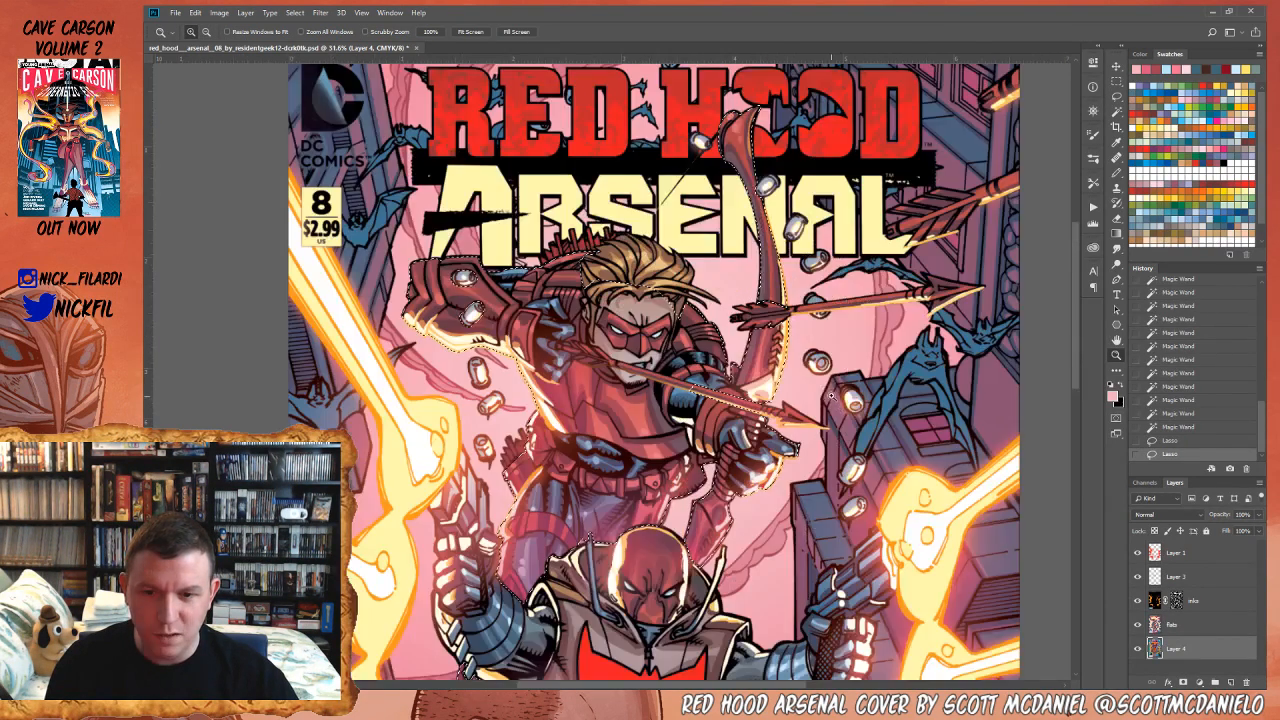
pyautogui.press('w')
pyautogui.click(610, 268)
pyautogui.click(650, 364)
pyautogui.moveTo(650, 362); pyautogui.dragTo(660, 294)
# - Try to subtract the cream rim light along the archer's side from the selection on Layer 4, and undo it
pyautogui.press('z')
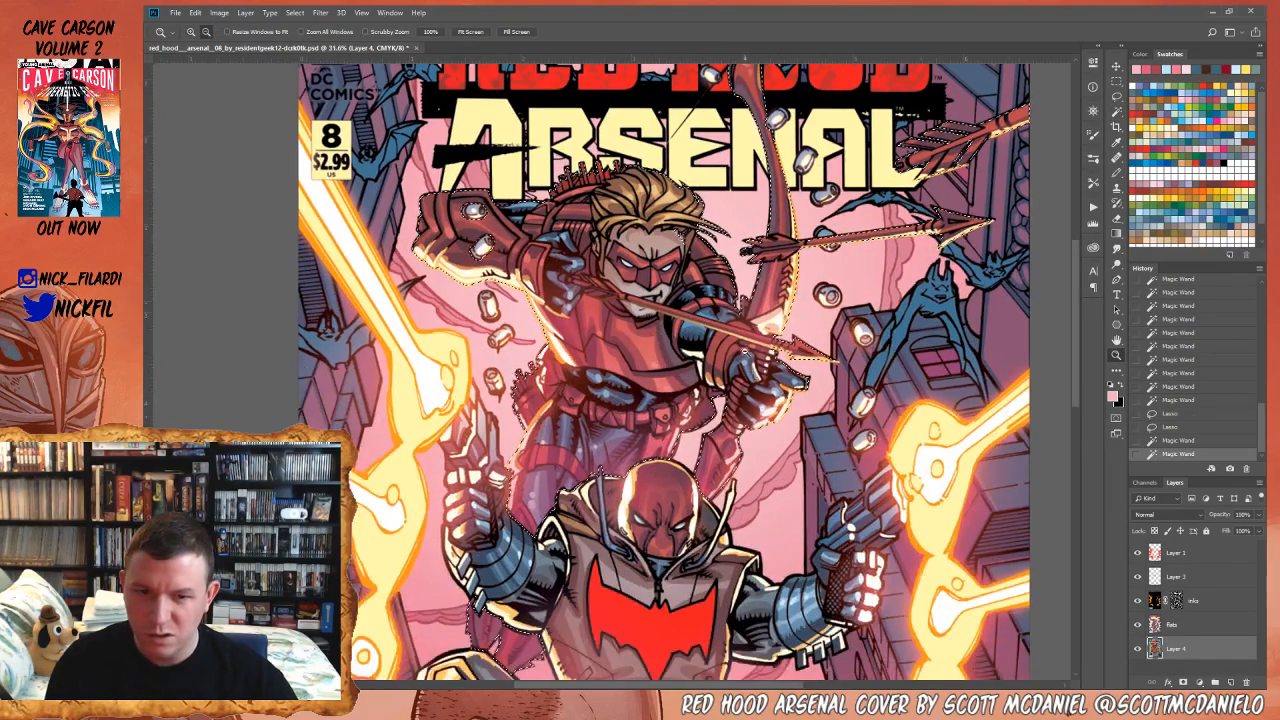
pyautogui.keyDown('alt'); pyautogui.click(745, 350); pyautogui.keyUp('alt')
pyautogui.keyDown('alt'); pyautogui.click(745, 350); pyautogui.keyUp('alt')
pyautogui.moveTo(712, 396); pyautogui.dragTo(750, 338)
pyautogui.moveTo(640, 240); pyautogui.dragTo(738, 364)
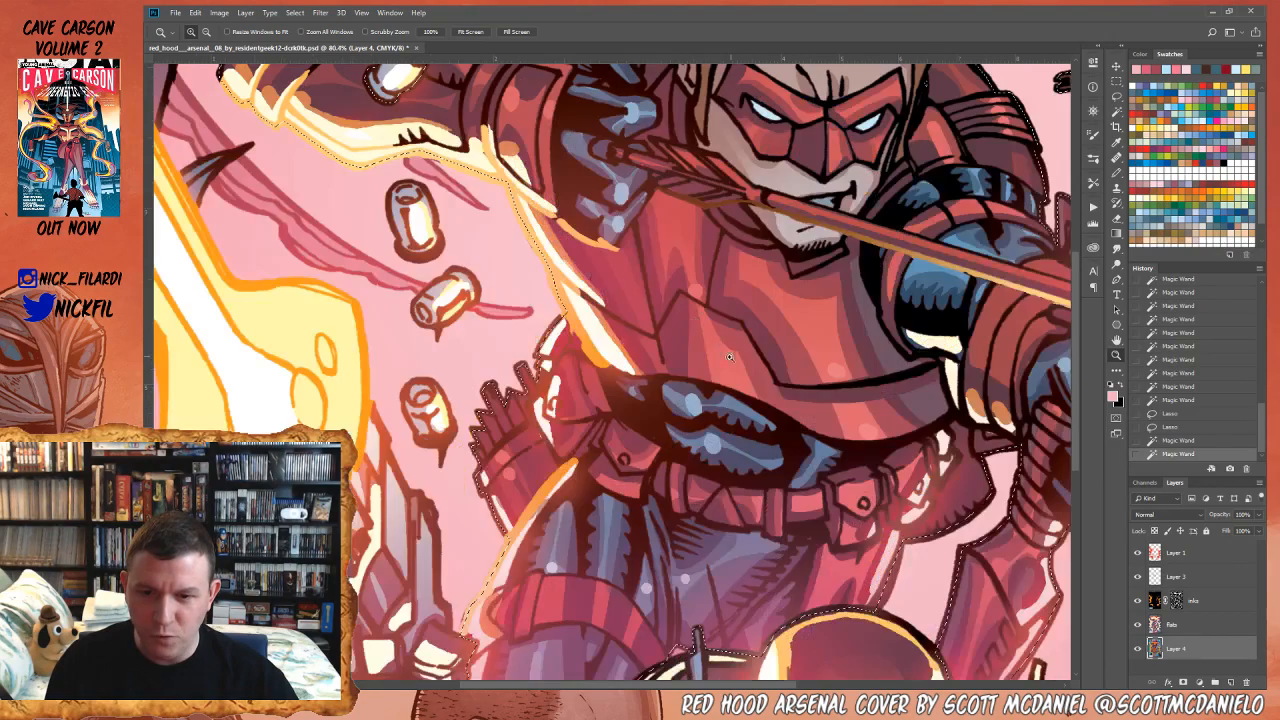
pyautogui.keyDown('alt'); pyautogui.click(571, 278); pyautogui.keyUp('alt')
pyautogui.hotkey('ctrl', 'z')
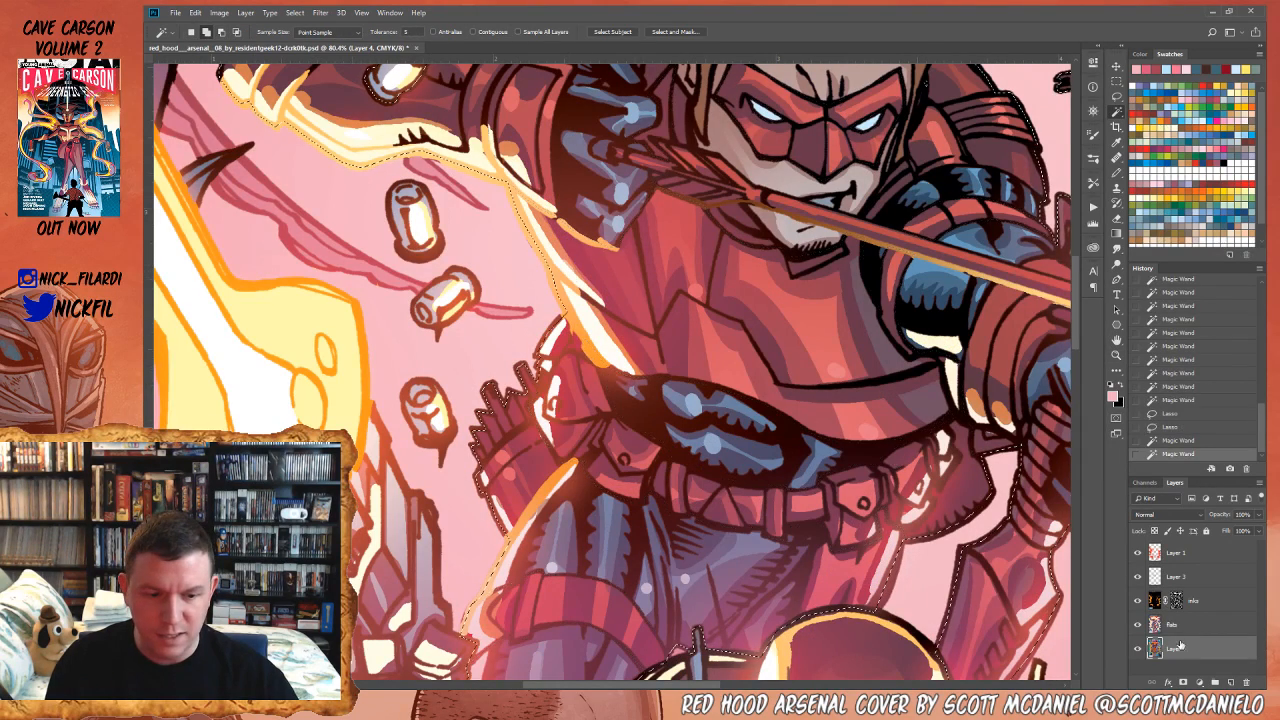
# - Subtract the cream and orange rim light along the archer's torso and arm from the selection, sampling the flats layer
pyautogui.click(1171, 625)
pyautogui.keyDown('alt'); pyautogui.click(582, 285); pyautogui.keyUp('alt')
pyautogui.keyDown('alt'); pyautogui.click(583, 298); pyautogui.keyUp('alt')
pyautogui.keyDown('alt'); pyautogui.click(586, 330); pyautogui.keyUp('alt')
pyautogui.keyDown('alt'); pyautogui.click(588, 352); pyautogui.keyUp('alt')
pyautogui.keyDown('alt'); pyautogui.click(587, 348); pyautogui.keyUp('alt')
pyautogui.keyDown('alt'); pyautogui.click(585, 341); pyautogui.keyUp('alt')
pyautogui.hotkey('ctrl', 'z')
pyautogui.keyDown('alt'); pyautogui.click(530, 230); pyautogui.keyUp('alt')
pyautogui.keyDown('alt'); pyautogui.click(529, 219); pyautogui.keyUp('alt')
pyautogui.keyDown('alt'); pyautogui.click(557, 214); pyautogui.keyUp('alt')
# - Set the Magic Wand tolerance to 20 and subtract the remaining rim light on the archer's raised arm and side
pyautogui.write('20')
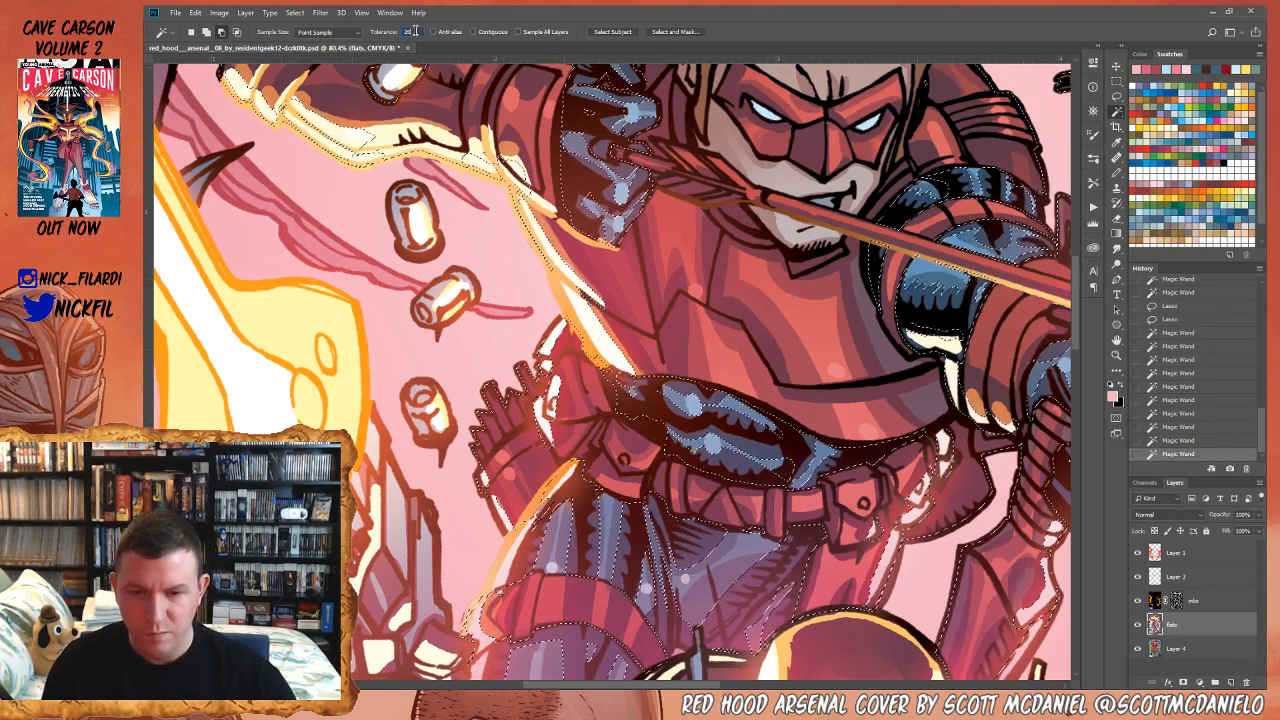
pyautogui.keyDown('alt'); pyautogui.click(478, 160); pyautogui.keyUp('alt')
pyautogui.keyDown('alt'); pyautogui.click(346, 135); pyautogui.keyUp('alt')
pyautogui.keyDown('alt'); pyautogui.click(453, 137); pyautogui.keyUp('alt')
pyautogui.keyDown('alt'); pyautogui.click(549, 262); pyautogui.keyUp('alt')
# - Add the blue areas of the archer's costume back into the selection with the Magic Wand
pyautogui.moveTo(727, 385); pyautogui.dragTo(723, 250)
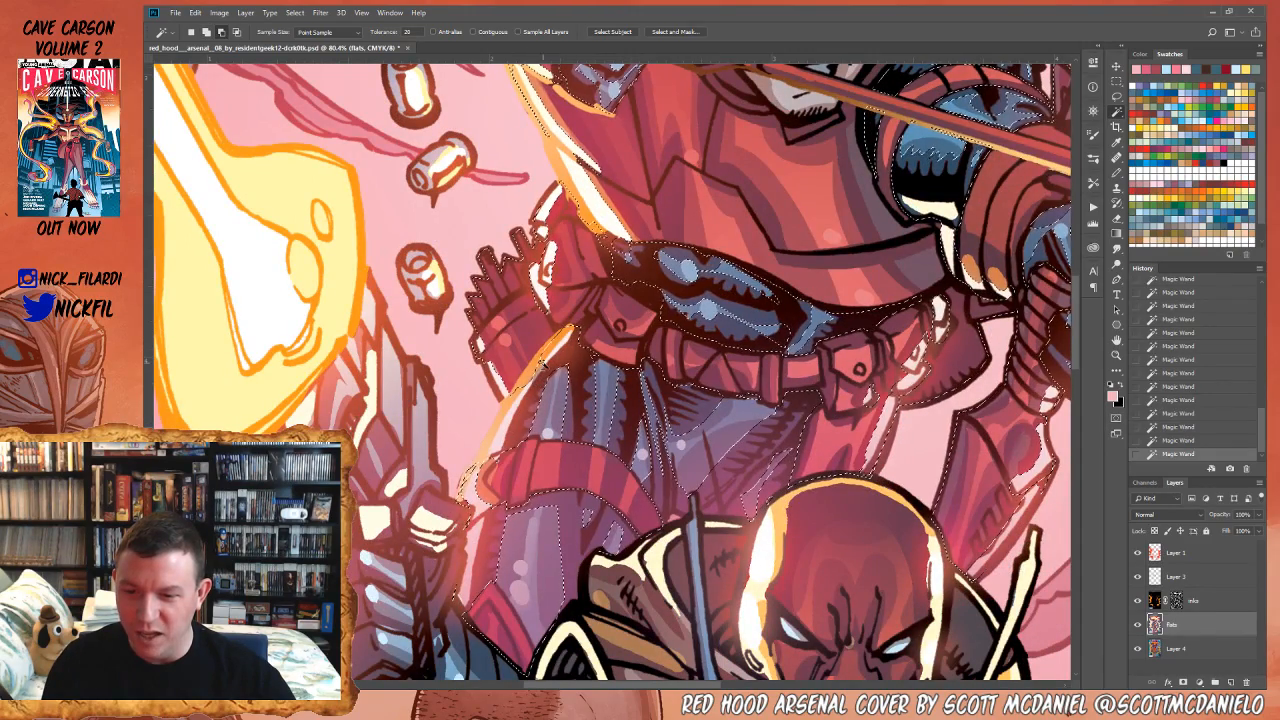
pyautogui.moveTo(740, 320); pyautogui.dragTo(480, 380)
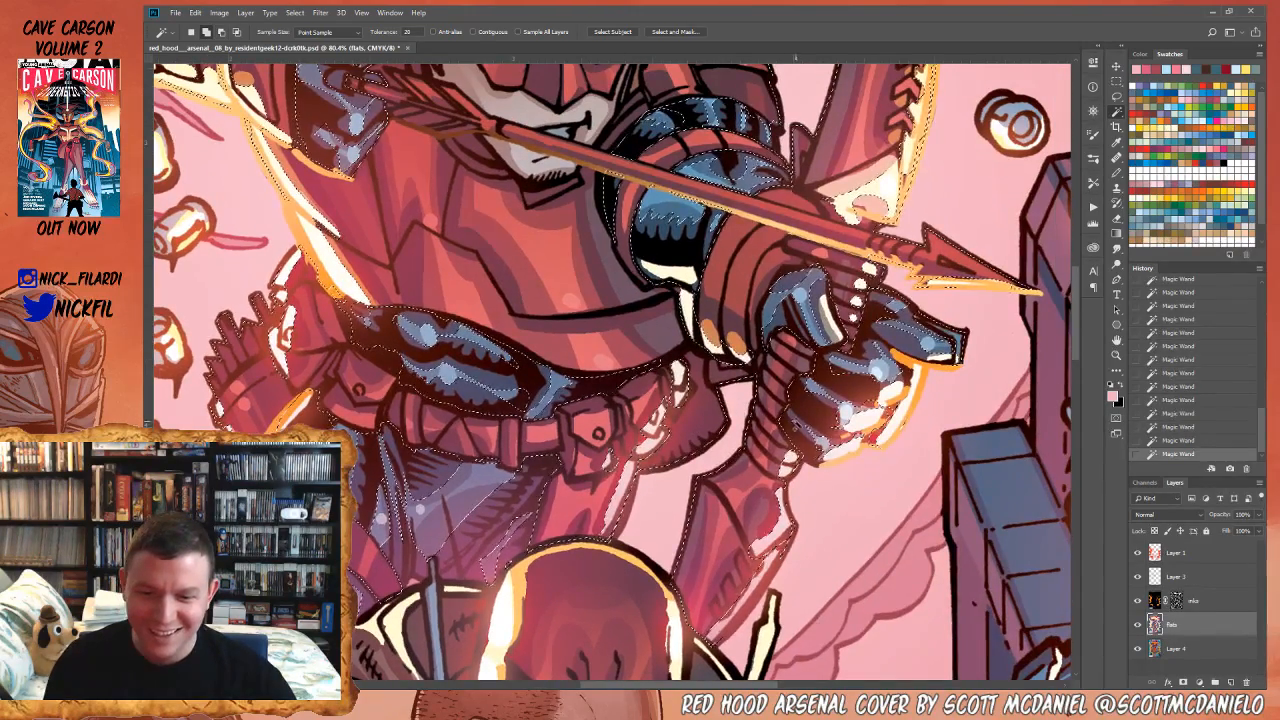
pyautogui.click(442, 476)
pyautogui.moveTo(502, 366); pyautogui.dragTo(485, 482)
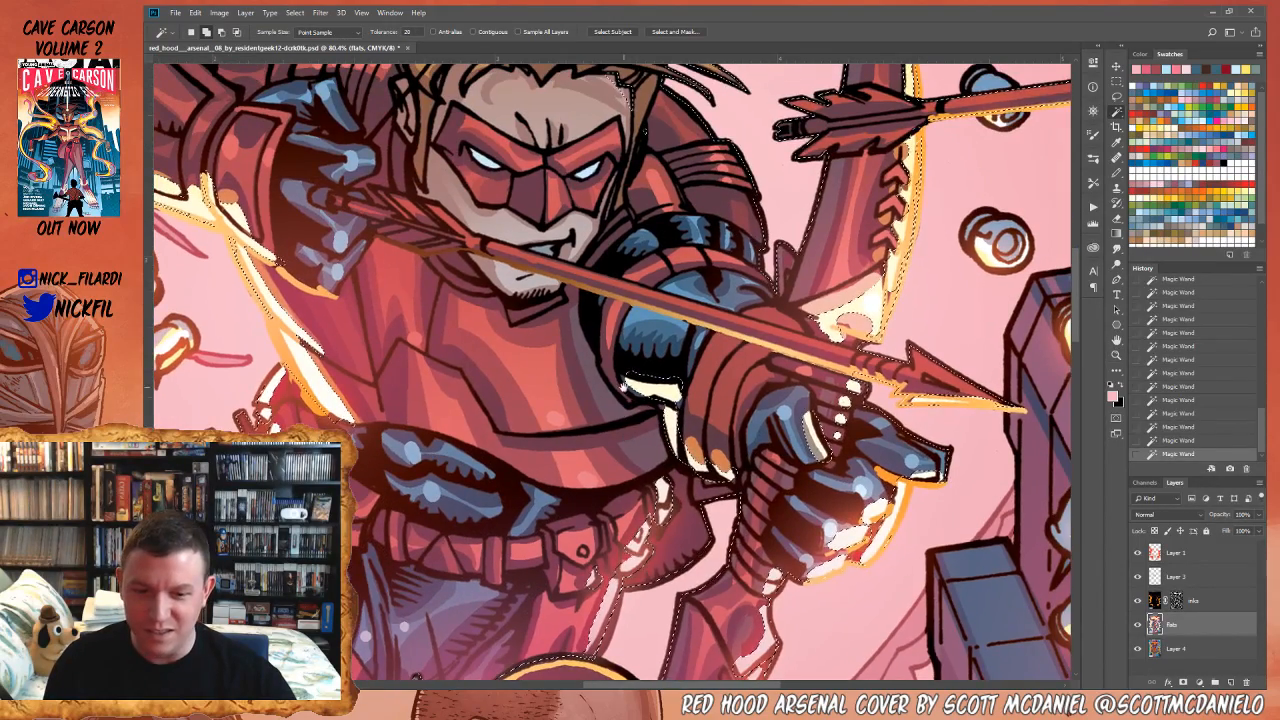
pyautogui.moveTo(678, 345); pyautogui.dragTo(995, 506)
pyautogui.press('z')
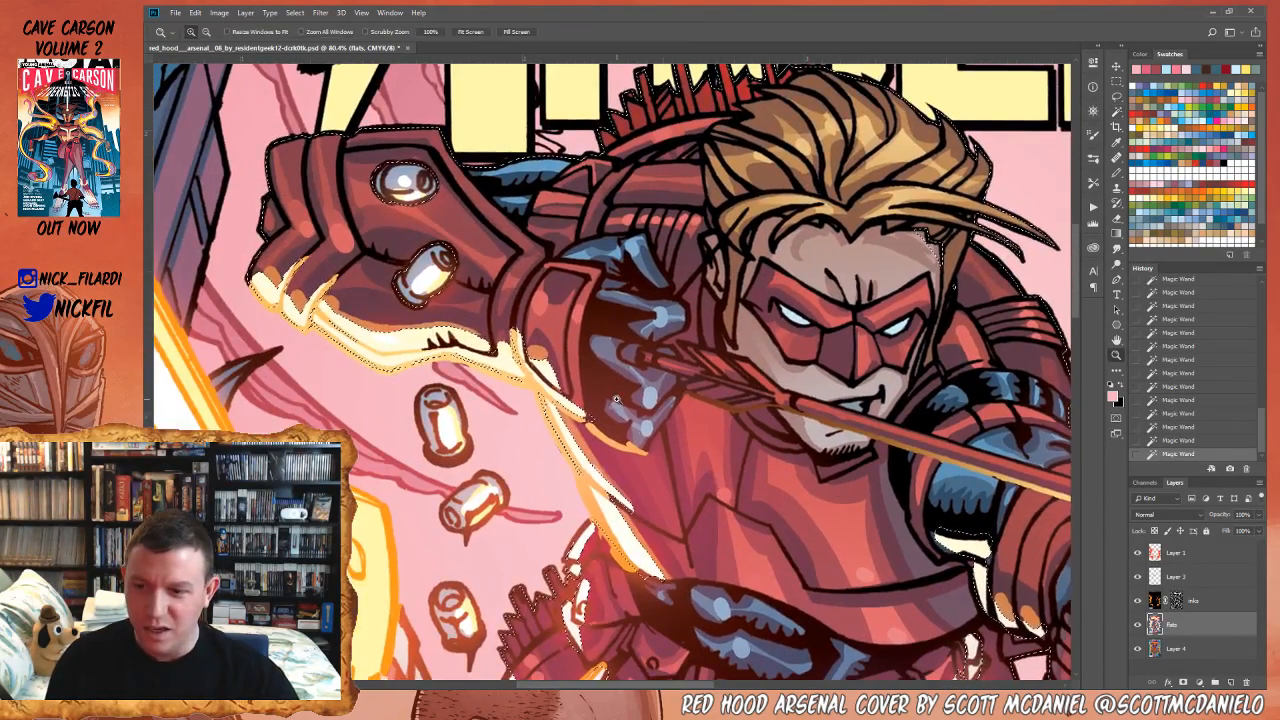
# - Lasso away the stray selected areas around the gunfire and Red Hood's raised arm to subtract them from the archer selection
pyautogui.keyDown('alt'); pyautogui.click(604, 430); pyautogui.keyUp('alt')
pyautogui.keyDown('alt'); pyautogui.click(604, 430); pyautogui.keyUp('alt')
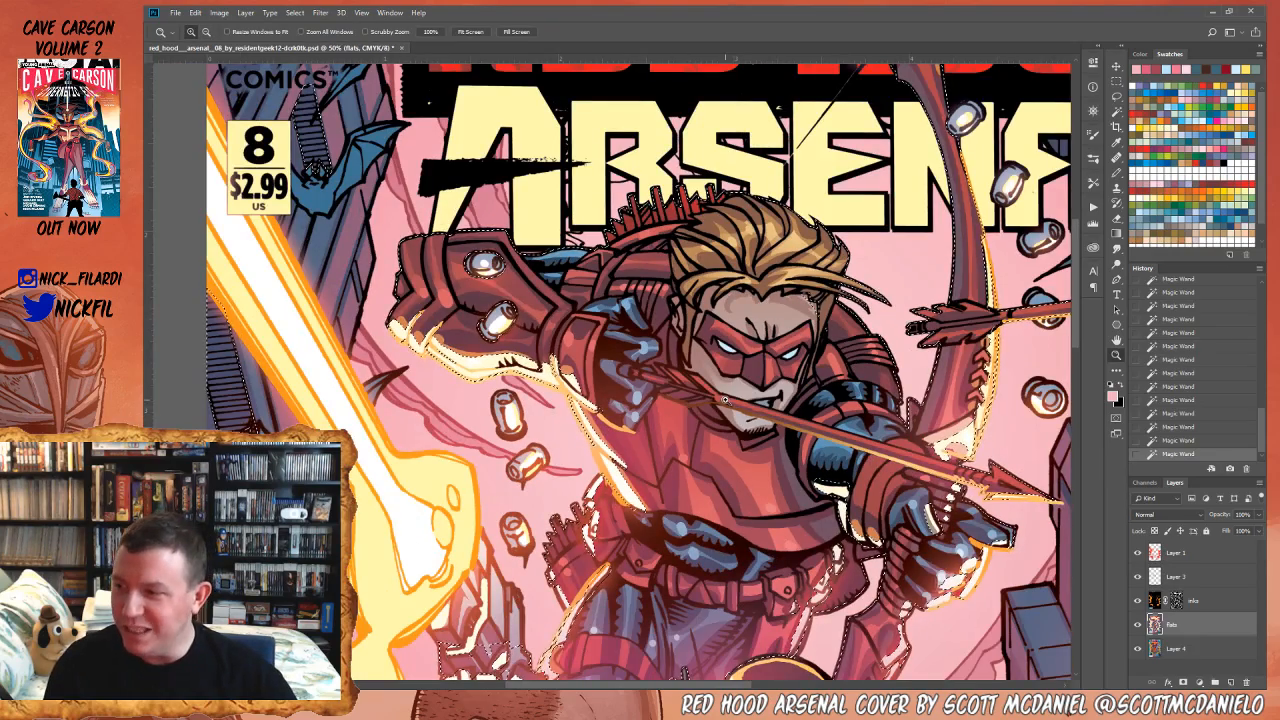
pyautogui.moveTo(604, 430); pyautogui.dragTo(501, 312)
pyautogui.keyDown('alt'); pyautogui.click(598, 310); pyautogui.keyUp('alt')
pyautogui.moveTo(609, 359); pyautogui.dragTo(662, 265)
pyautogui.press('l')
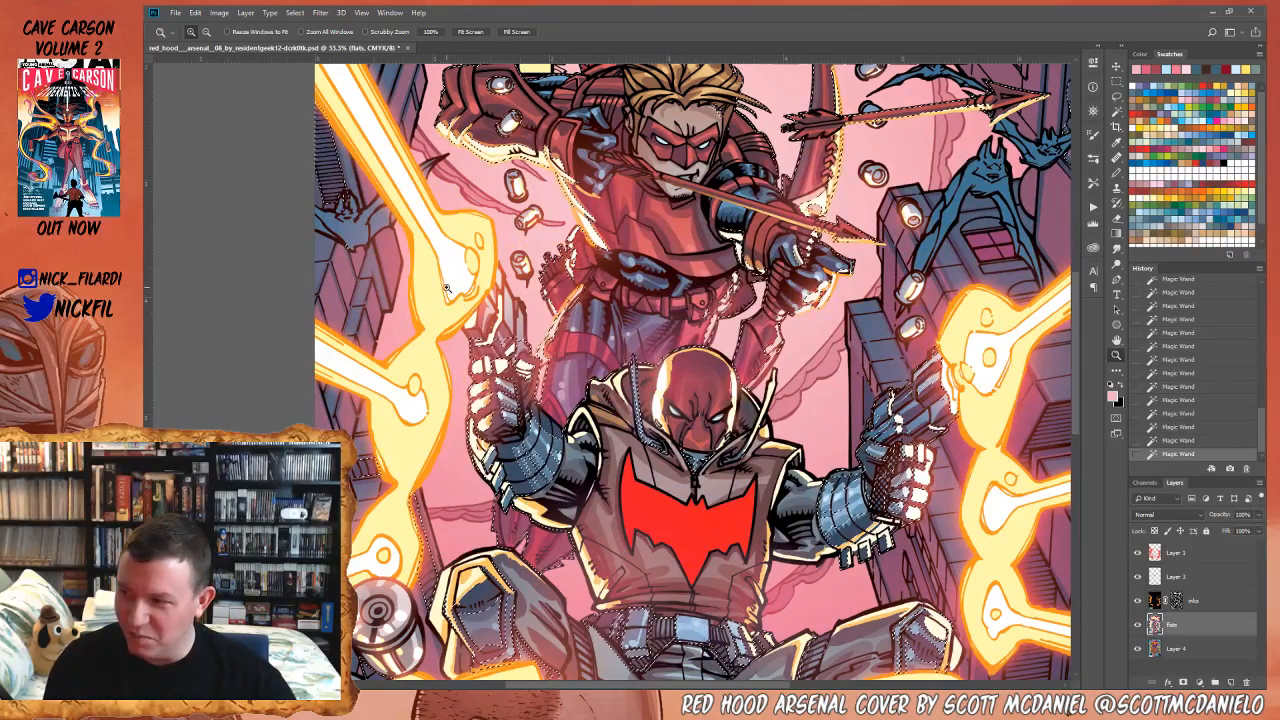
pyautogui.moveTo(450, 258); pyautogui.dragTo(530, 163)
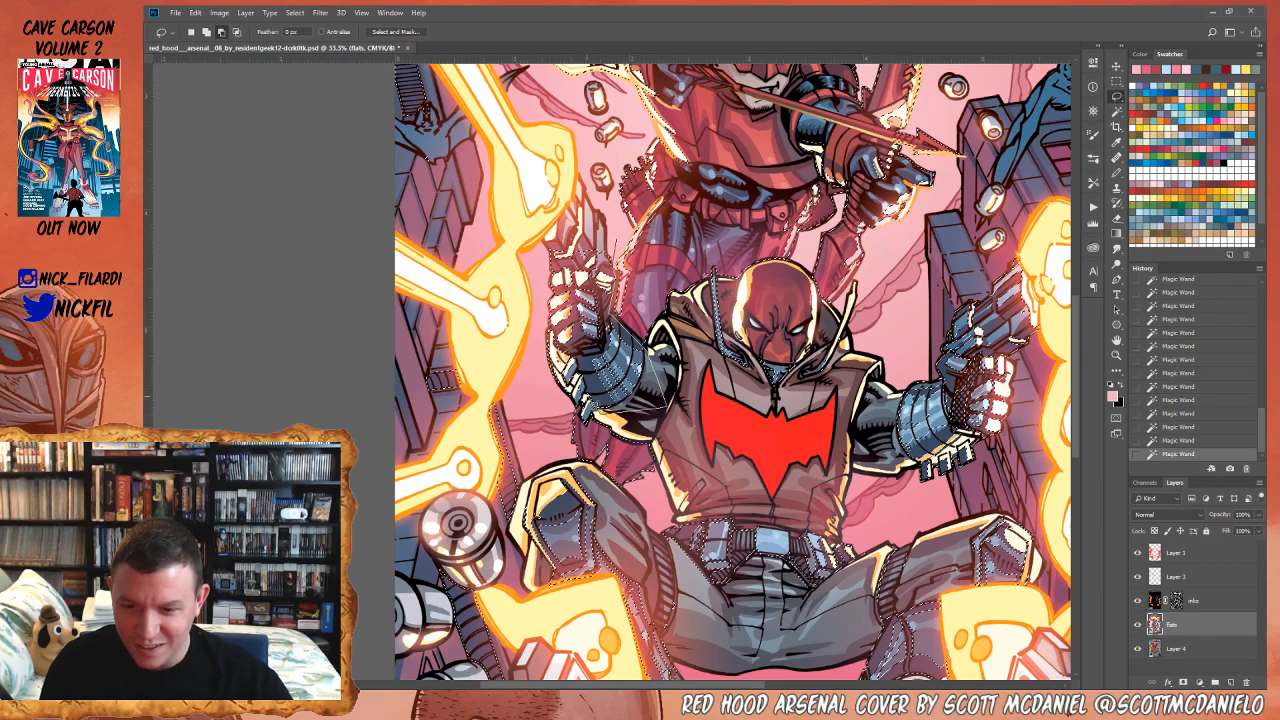
pyautogui.moveTo(479, 234); pyautogui.dragTo(606, 222)
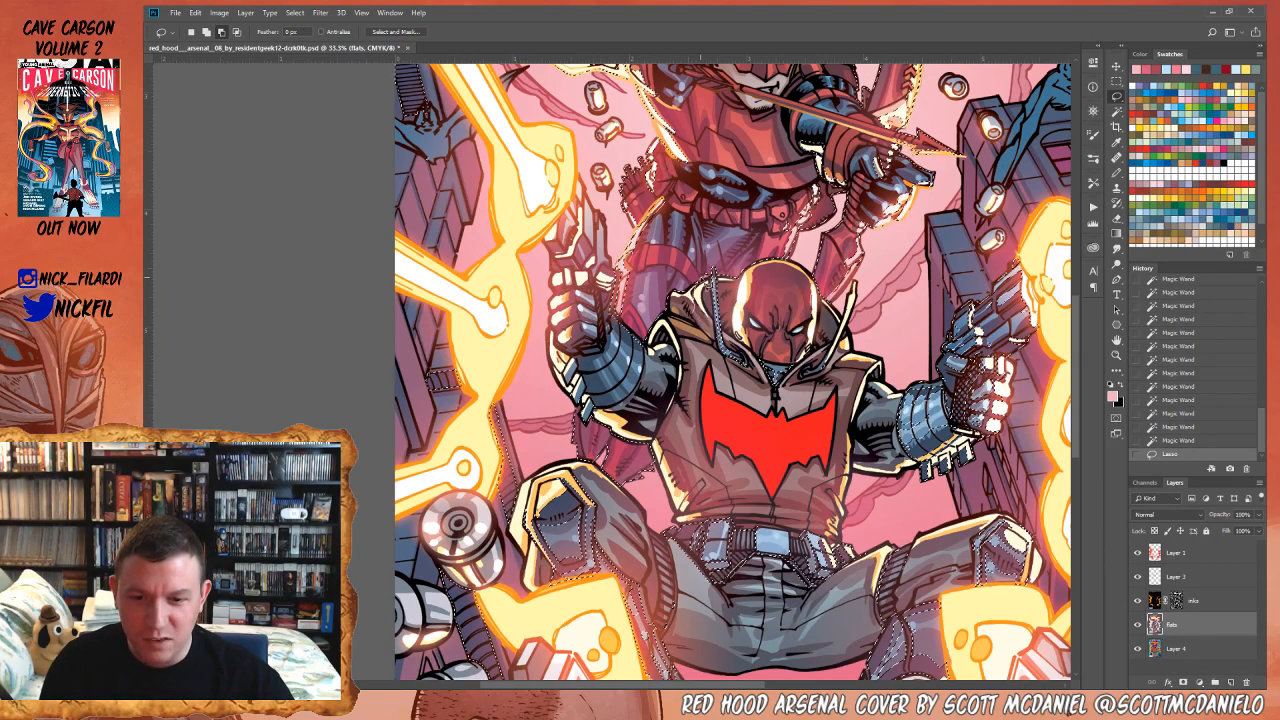
pyautogui.moveTo(720, 285)
pyautogui.mouseDown()
pyautogui.moveTo(809, 415)
pyautogui.moveTo(722, 355)
pyautogui.mouseUp()
pyautogui.moveTo(800, 380)
pyautogui.mouseDown()
pyautogui.moveTo(818, 364)
pyautogui.moveTo(647, 380)
pyautogui.mouseUp()
# - Subtract the stray selected areas on Red Hood's torso and legs and the surrounding background with the Lasso
pyautogui.moveTo(711, 472)
pyautogui.mouseDown()
pyautogui.moveTo(898, 262)
pyautogui.moveTo(768, 302)
pyautogui.mouseUp()
pyautogui.moveTo(708, 445); pyautogui.dragTo(821, 295)
pyautogui.moveTo(806, 305)
pyautogui.mouseDown()
pyautogui.moveTo(618, 302)
pyautogui.moveTo(586, 348)
pyautogui.moveTo(396, 248)
pyautogui.moveTo(230, 432)
pyautogui.moveTo(1034, 368)
pyautogui.moveTo(797, 350)
pyautogui.moveTo(794, 244)
pyautogui.mouseUp()
pyautogui.moveTo(465, 461); pyautogui.dragTo(356, 462)
pyautogui.moveTo(905, 497); pyautogui.dragTo(800, 500)
pyautogui.moveTo(880, 270)
pyautogui.mouseDown()
pyautogui.moveTo(760, 457)
pyautogui.moveTo(812, 661)
pyautogui.mouseUp()
pyautogui.moveTo(808, 303)
pyautogui.mouseDown()
pyautogui.moveTo(850, 387)
pyautogui.moveTo(788, 528)
pyautogui.mouseUp()
# - Subtract the remaining stray areas around the title, loose arrows and buildings so only the archer stays selected
pyautogui.press('z')
pyautogui.keyDown('alt'); pyautogui.click(850, 387); pyautogui.keyUp('alt')
pyautogui.press('l')
pyautogui.moveTo(765, 232)
pyautogui.mouseDown()
pyautogui.moveTo(790, 335)
pyautogui.moveTo(856, 262)
pyautogui.moveTo(776, 107)
pyautogui.mouseUp()
pyautogui.moveTo(868, 293); pyautogui.dragTo(886, 282)
pyautogui.moveTo(968, 278)
pyautogui.mouseDown()
pyautogui.moveTo(968, 248)
pyautogui.moveTo(995, 255)
pyautogui.moveTo(936, 323)
pyautogui.moveTo(924, 396)
pyautogui.moveTo(1004, 516)
pyautogui.moveTo(1000, 416)
pyautogui.mouseUp()
pyautogui.moveTo(789, 480); pyautogui.dragTo(910, 315)
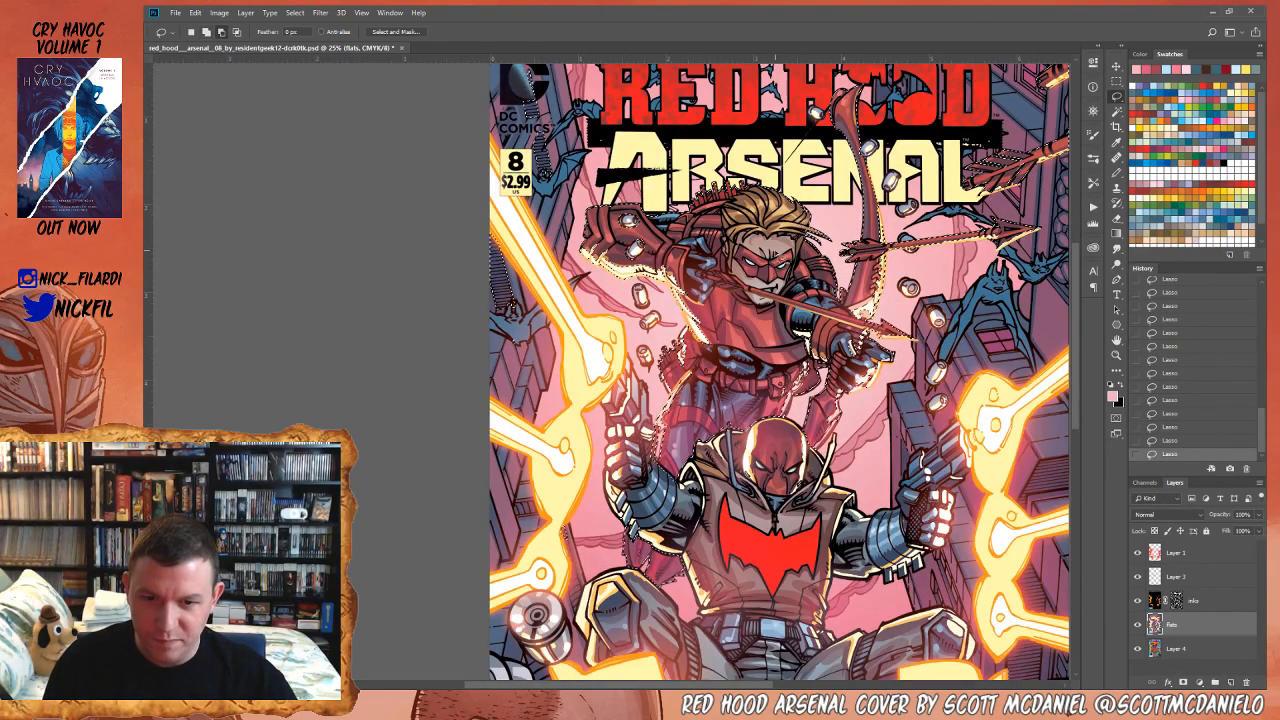
pyautogui.hotkey('ctrl', '-')
pyautogui.moveTo(653, 187)
pyautogui.mouseDown()
pyautogui.moveTo(608, 364)
pyautogui.moveTo(610, 98)
pyautogui.moveTo(642, 140)
pyautogui.moveTo(562, 110)
pyautogui.moveTo(632, 158)
pyautogui.mouseUp()
pyautogui.moveTo(856, 419)
pyautogui.mouseDown()
pyautogui.moveTo(821, 298)
pyautogui.moveTo(801, 359)
pyautogui.mouseUp()
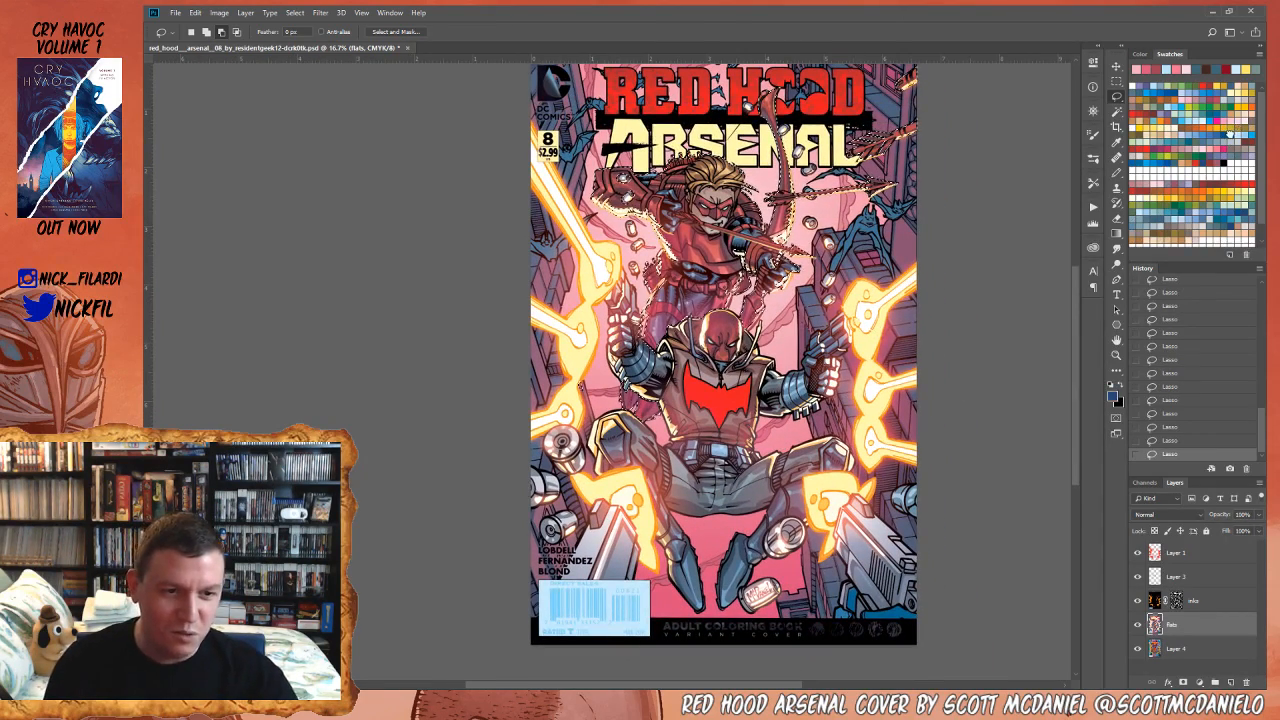
# - Pick a dark blue swatch and apply two linear Multiply gradients upward across the selected archer
pyautogui.click(1230, 133)
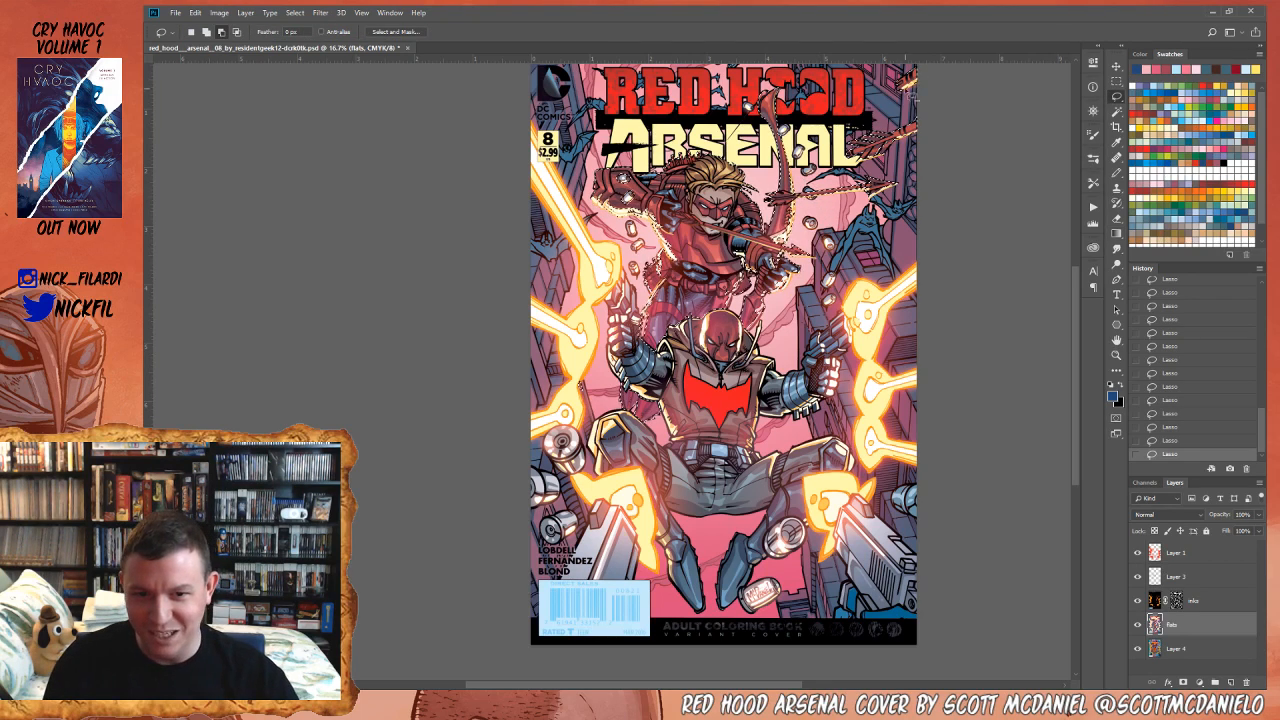
pyautogui.moveTo(866, 380); pyautogui.dragTo(862, 376)
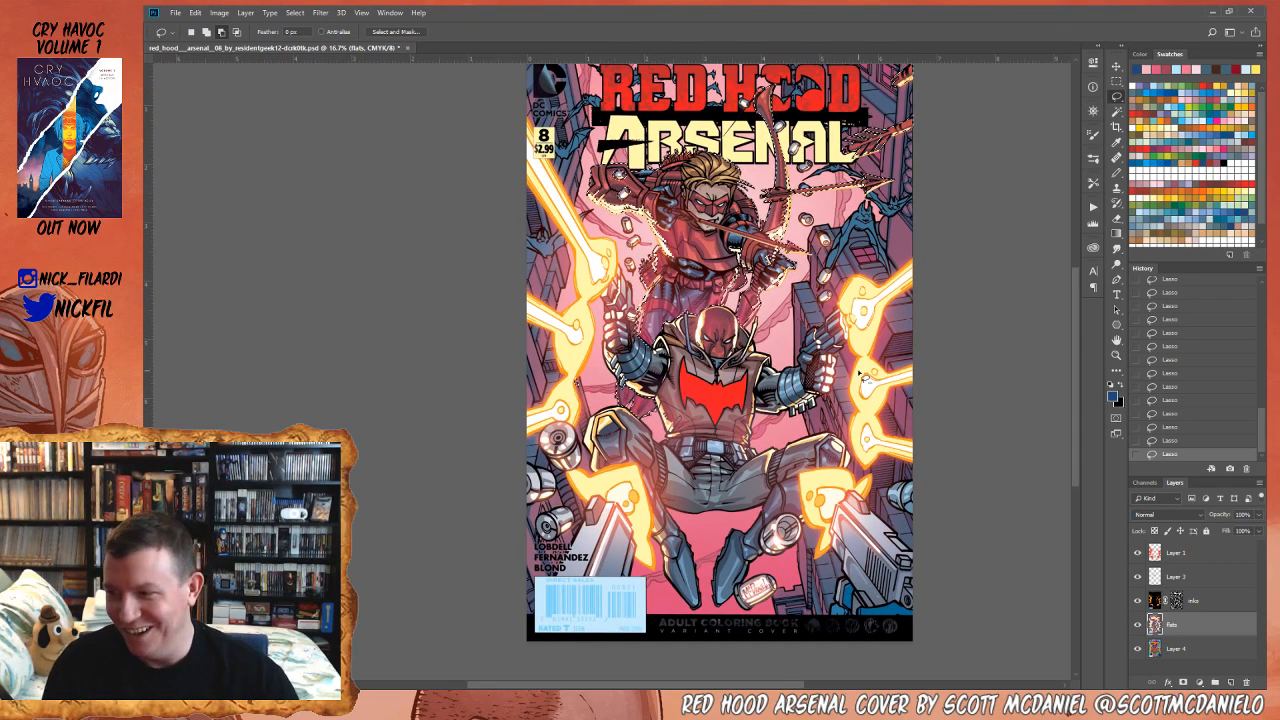
pyautogui.press('g')
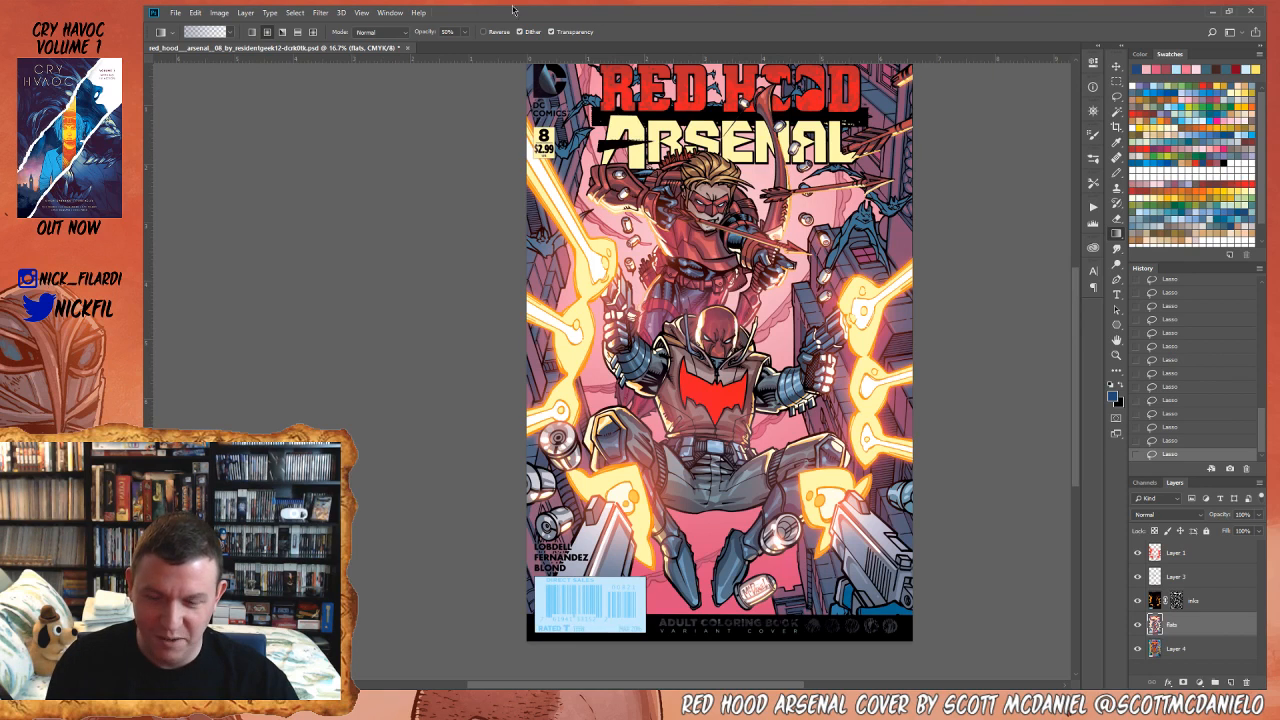
pyautogui.click(380, 32)
pyautogui.click(362, 87)
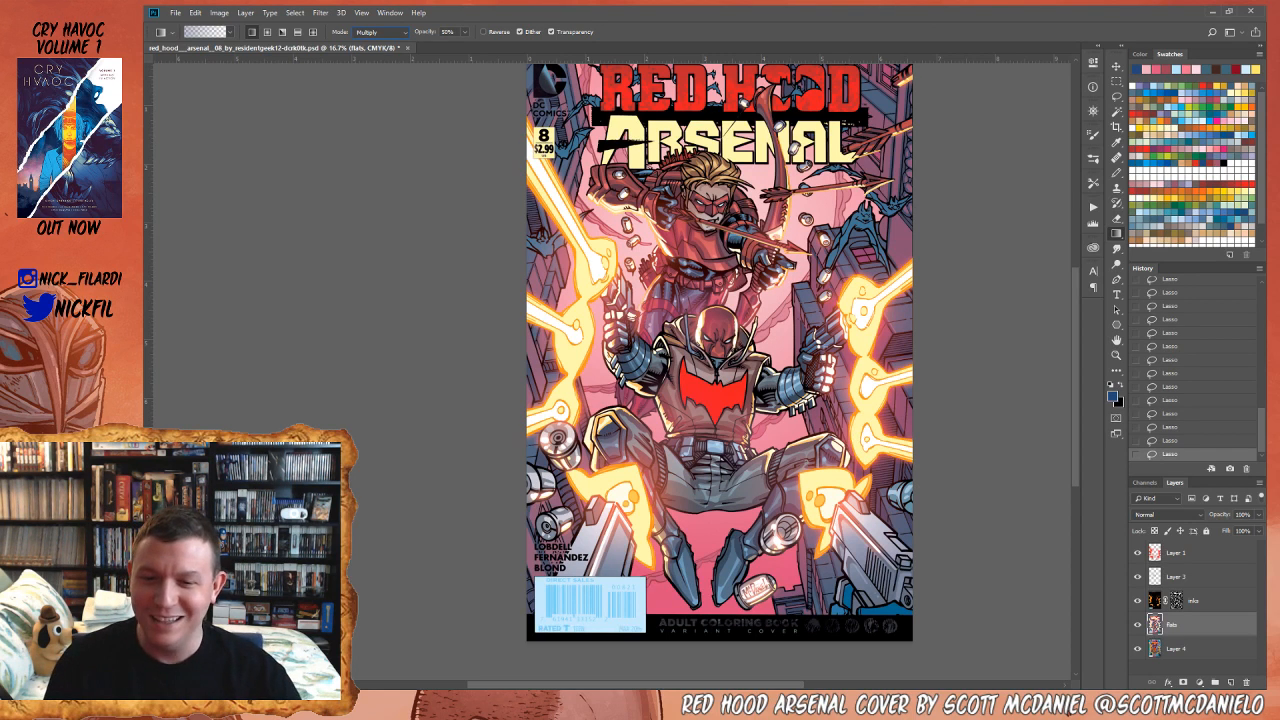
pyautogui.moveTo(711, 543); pyautogui.dragTo(693, 154)
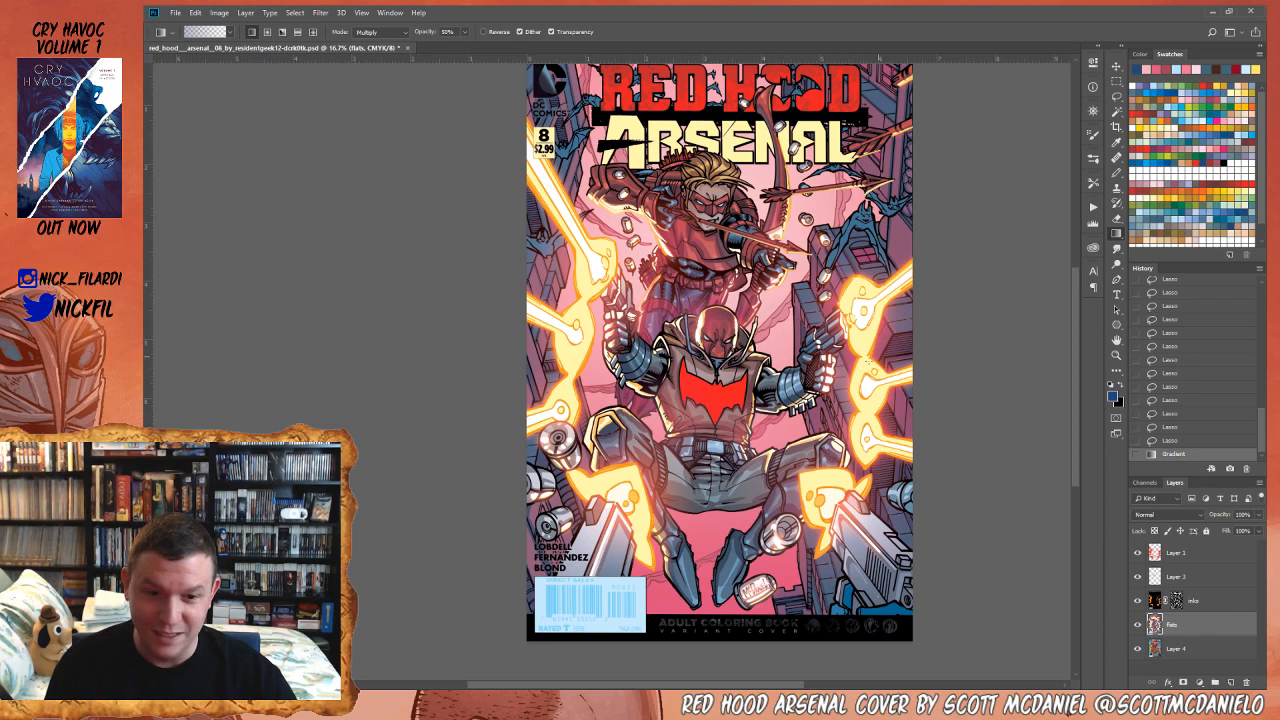
pyautogui.moveTo(692, 511); pyautogui.dragTo(681, 160)
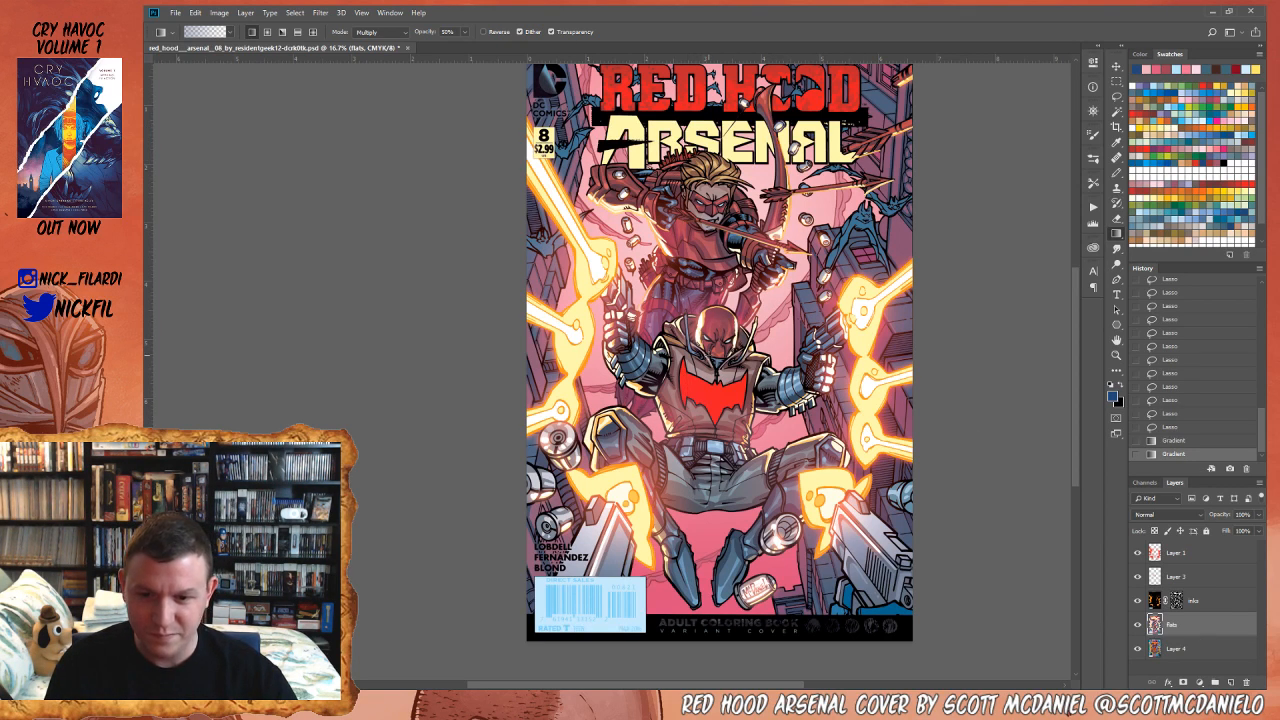
# - Darken the archer with another dark blue Multiply gradient running diagonally from the title down to his waist
pyautogui.scroll(-1, 715, 340)
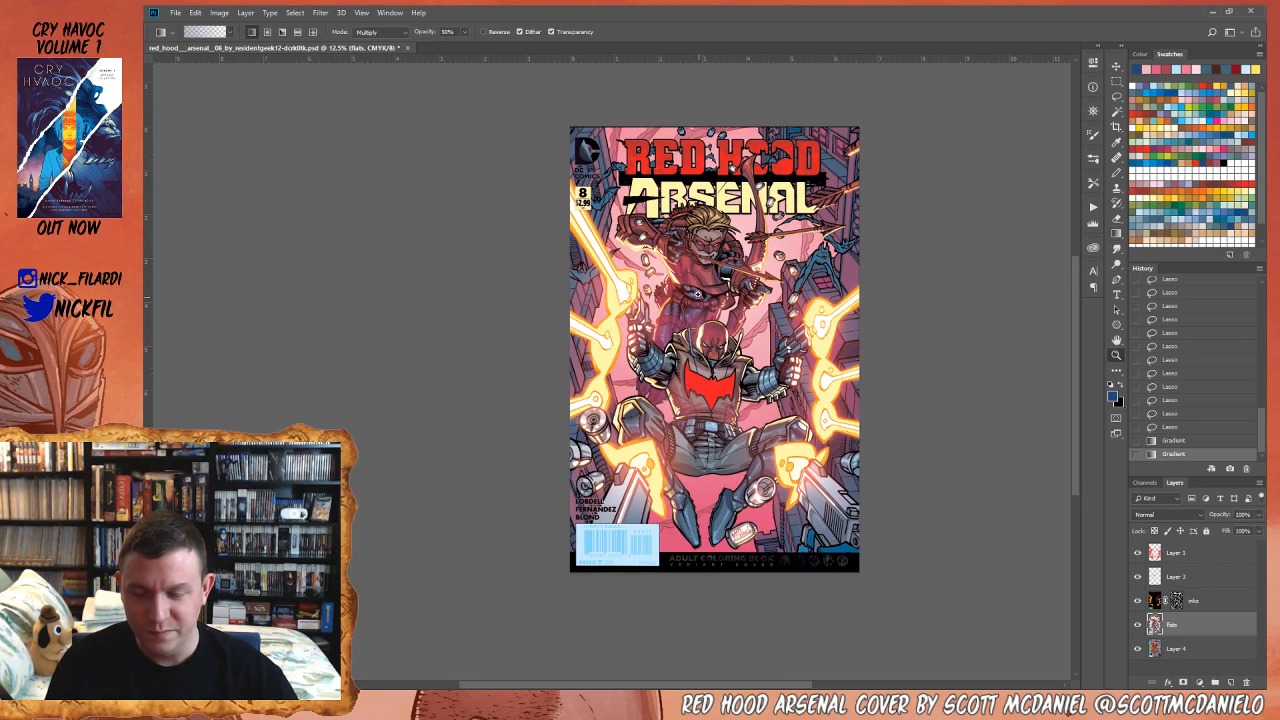
pyautogui.press('z')
pyautogui.click(708, 305)
pyautogui.click(708, 305)
pyautogui.moveTo(713, 305); pyautogui.dragTo(711, 357)
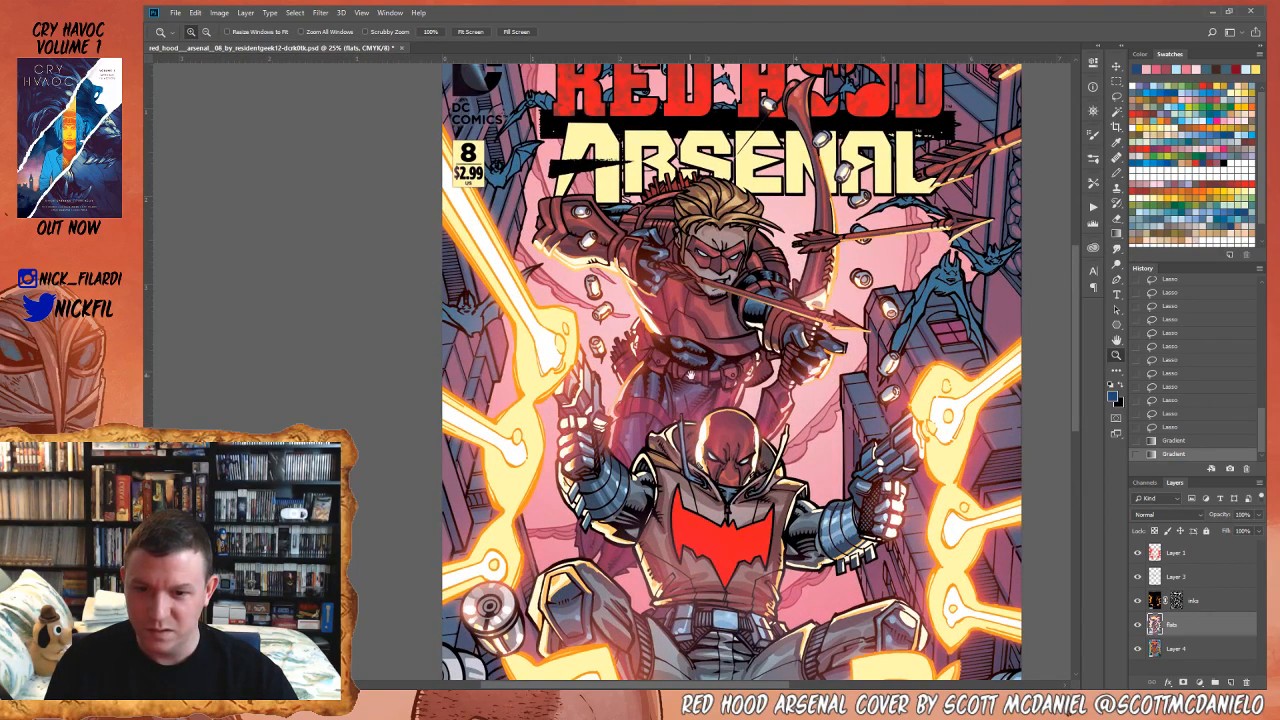
pyautogui.press('g')
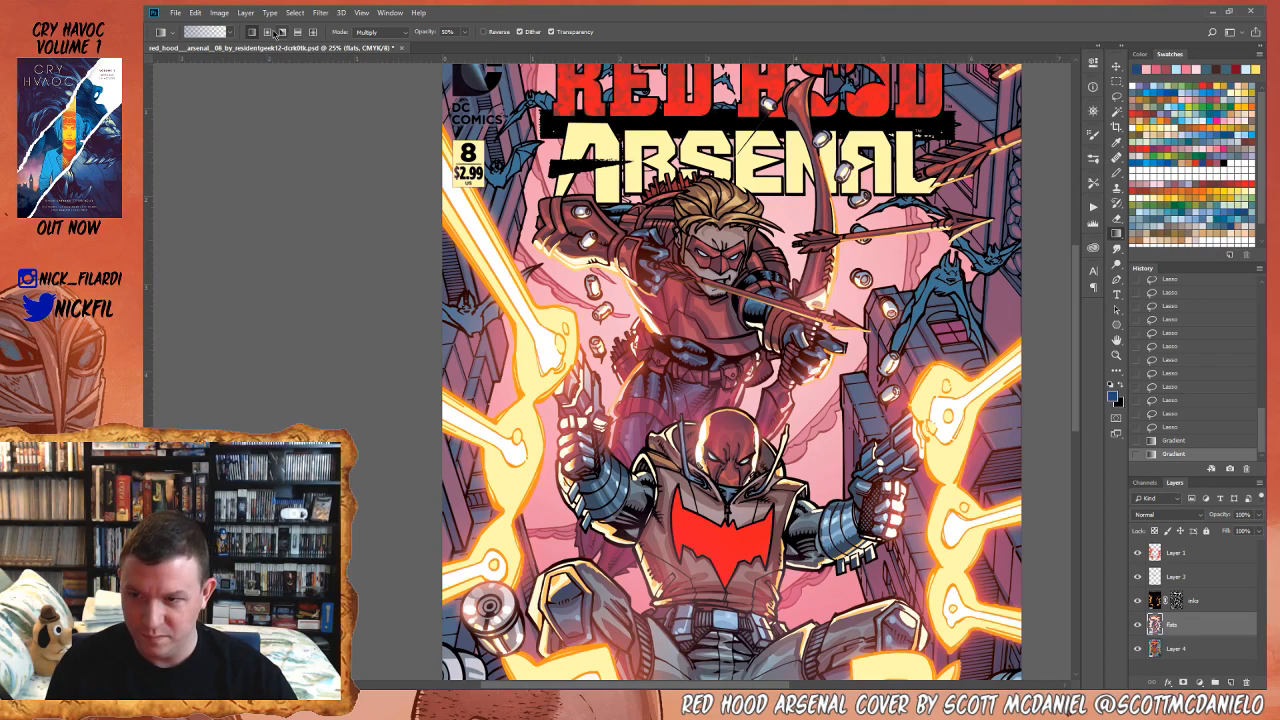
pyautogui.moveTo(549, 127); pyautogui.dragTo(752, 345)
# - Compare the archer before and after the three gradients using the history states, and examine the whole cover
pyautogui.press('z')
pyautogui.keyDown('alt'); pyautogui.click(611, 129); pyautogui.keyUp('alt')
pyautogui.keyDown('alt'); pyautogui.click(611, 129); pyautogui.keyUp('alt')
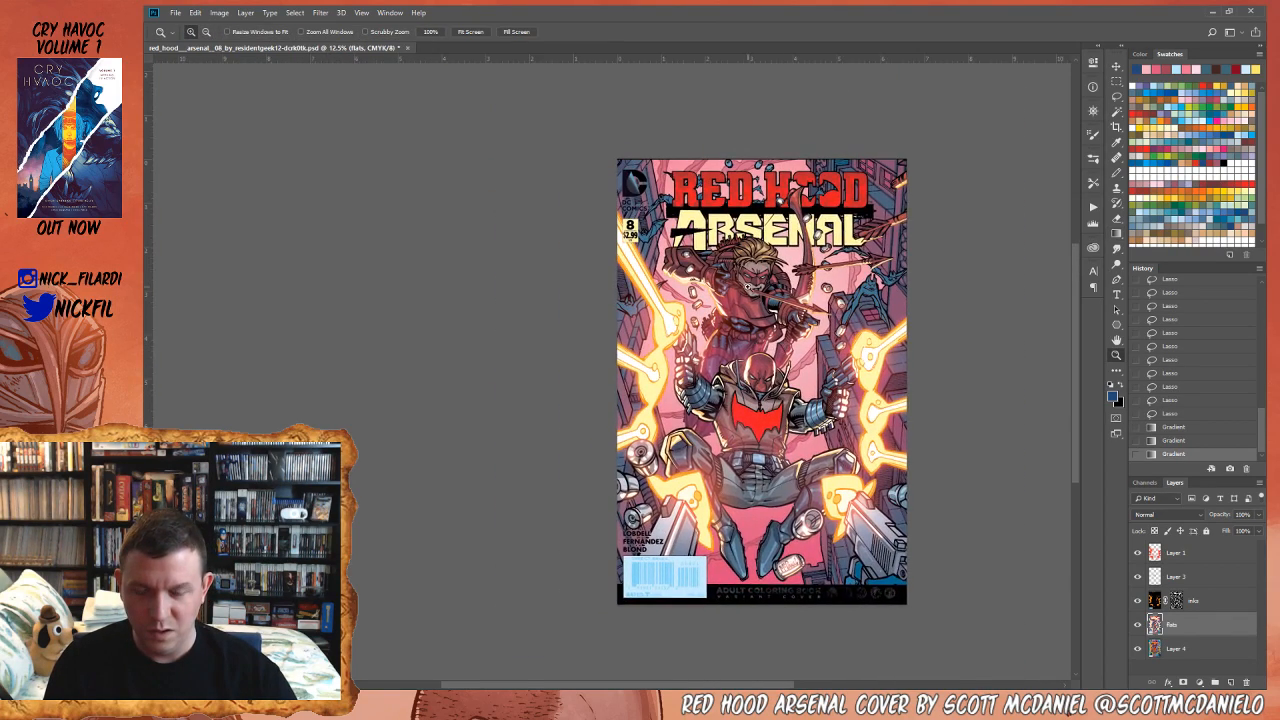
pyautogui.click(748, 287)
pyautogui.click(748, 287)
pyautogui.moveTo(748, 287); pyautogui.dragTo(721, 275)
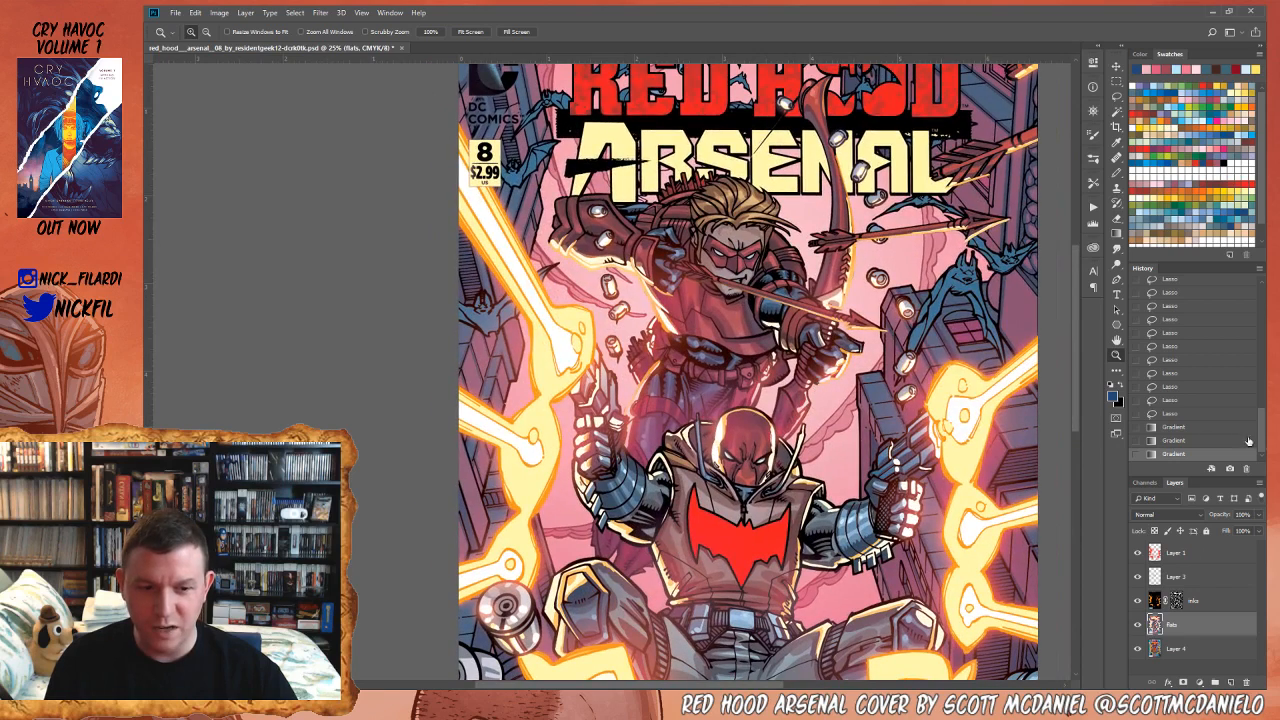
pyautogui.click(1199, 414)
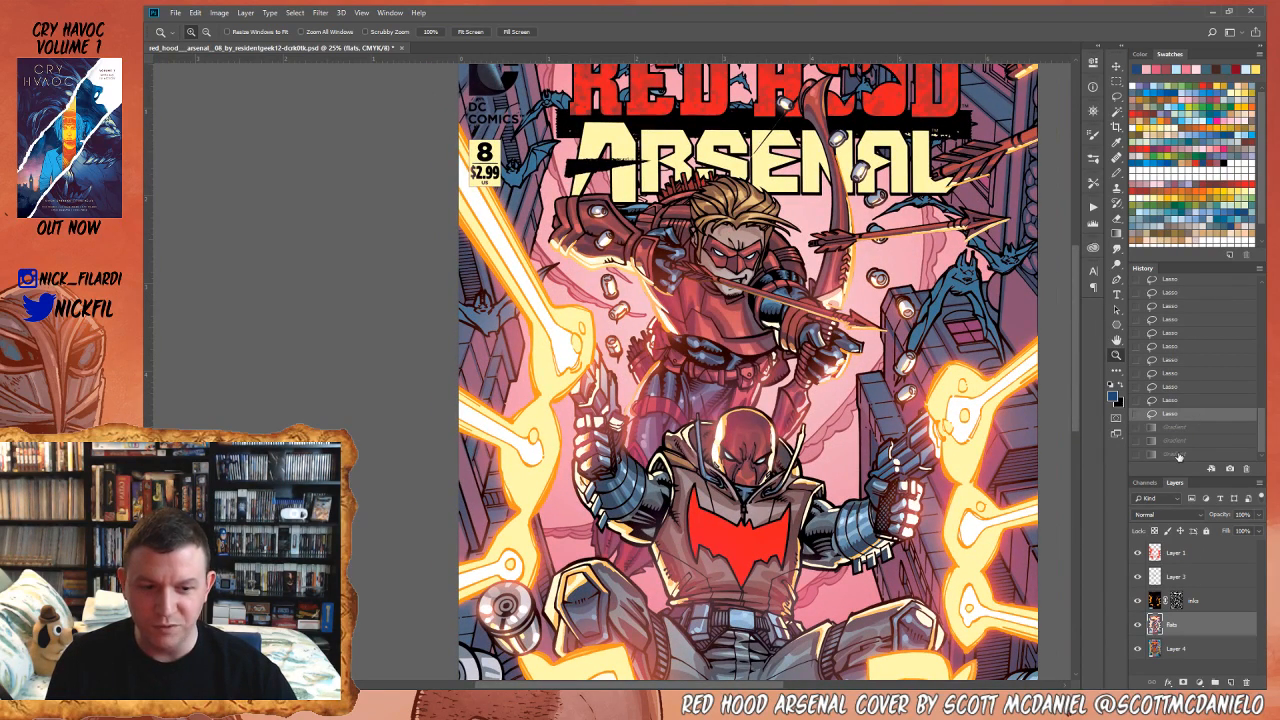
pyautogui.click(1179, 455)
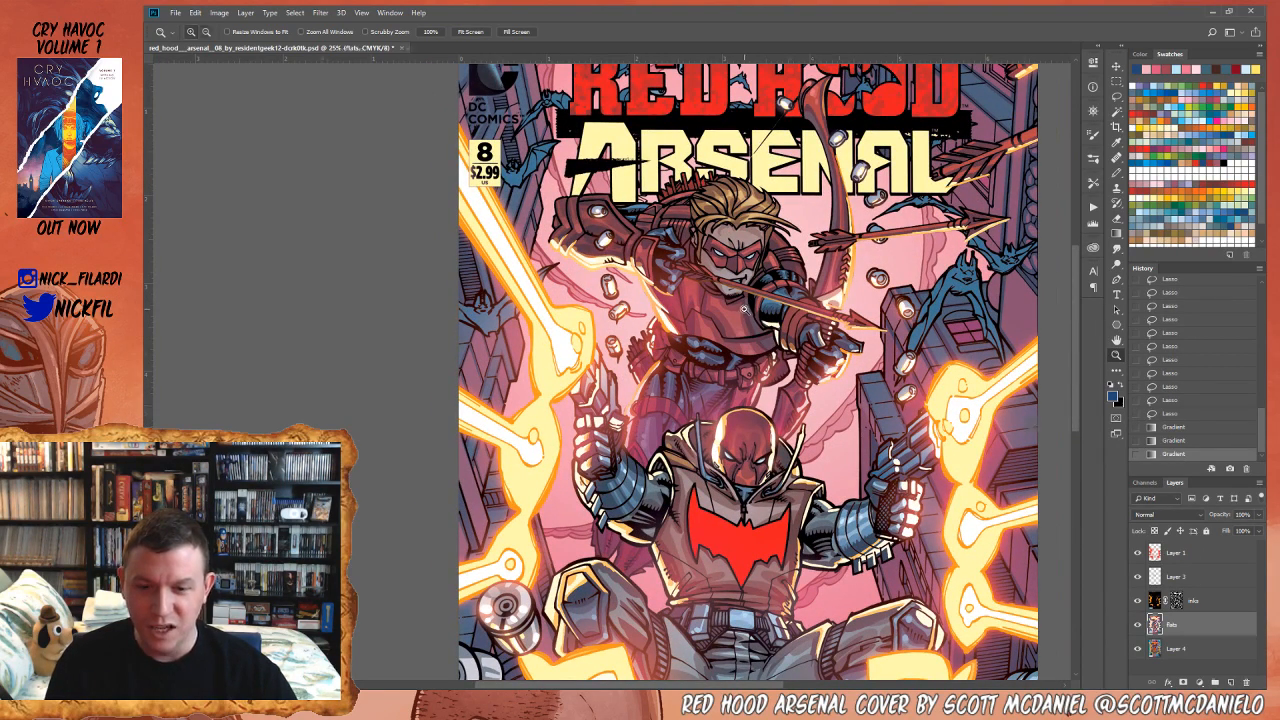
pyautogui.keyDown('alt'); pyautogui.click(744, 310); pyautogui.keyUp('alt')
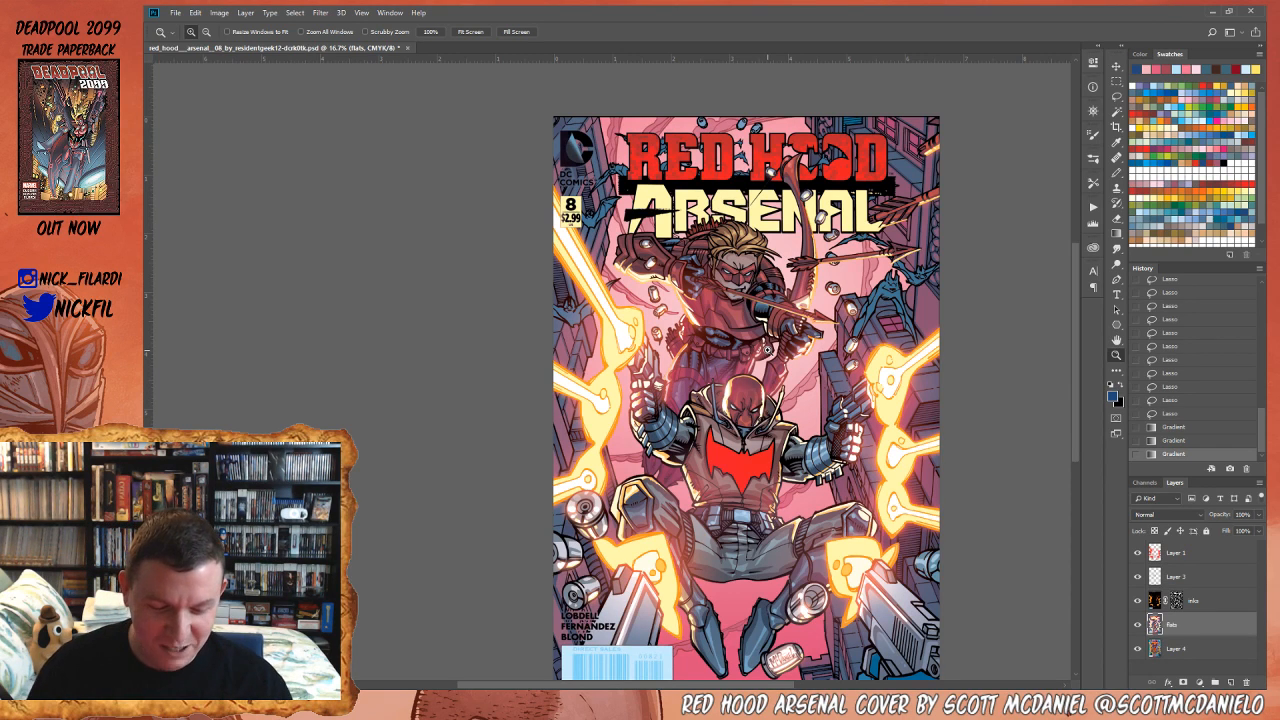
pyautogui.click(1117, 173)
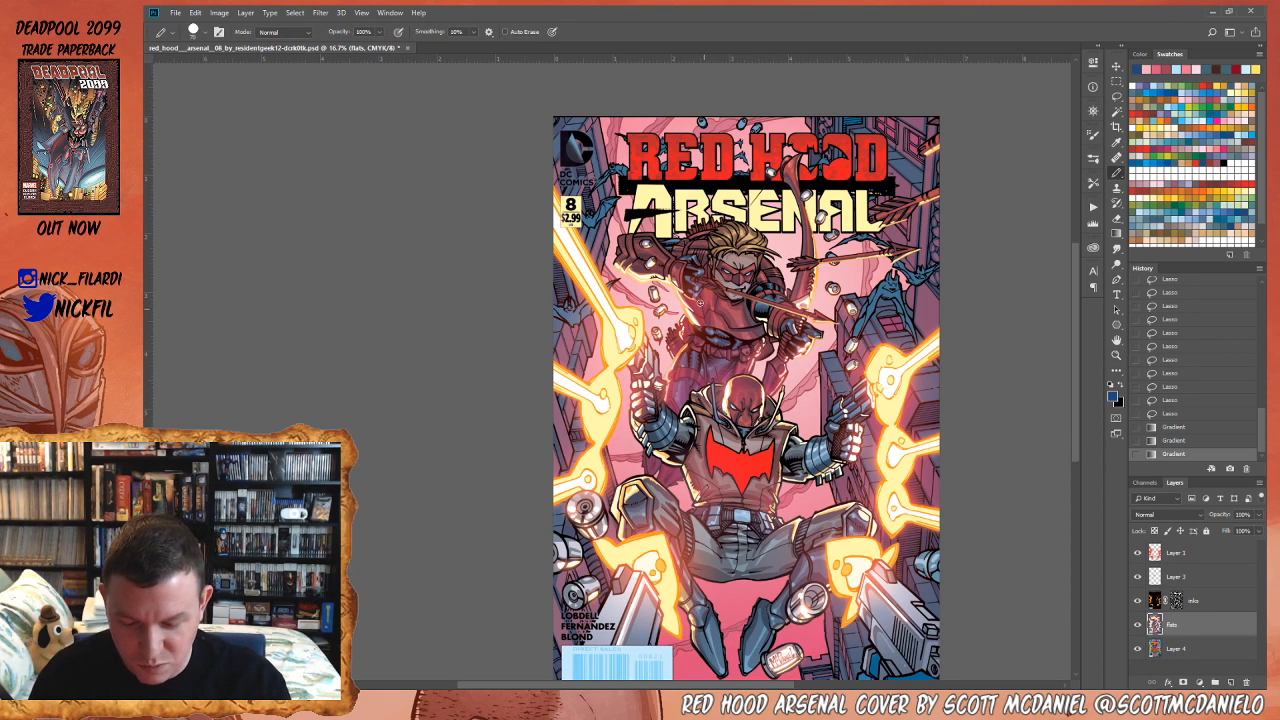
pyautogui.click(1117, 339)
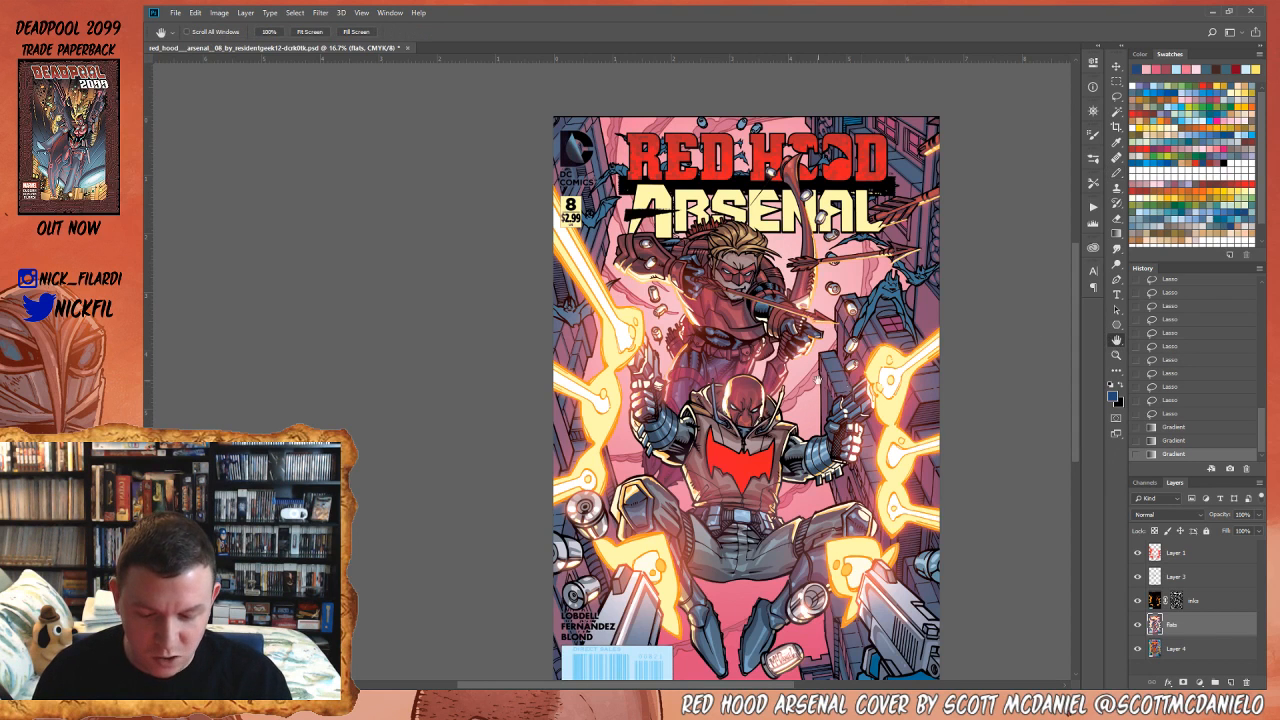
pyautogui.moveTo(773, 342); pyautogui.dragTo(775, 410)
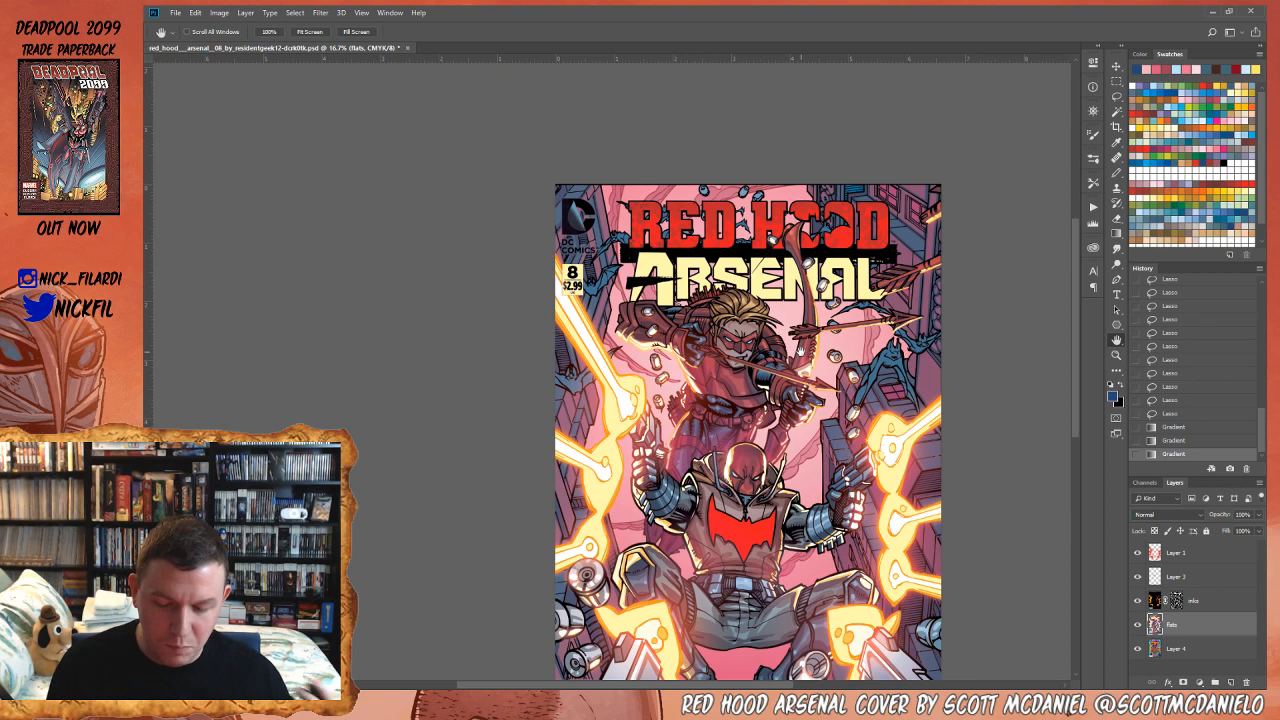
# - Deselect the archer and lasso the red chest area of his costume, with bright red as the foreground colour
pyautogui.click(1117, 356)
pyautogui.click(746, 397)
pyautogui.press('l')
pyautogui.moveTo(660, 340)
pyautogui.mouseDown()
pyautogui.moveTo(682, 398)
pyautogui.moveTo(790, 420)
pyautogui.moveTo(748, 346)
pyautogui.moveTo(728, 358)
pyautogui.moveTo(668, 318)
pyautogui.moveTo(678, 402)
pyautogui.moveTo(780, 422)
pyautogui.moveTo(745, 350)
pyautogui.moveTo(727, 358)
pyautogui.moveTo(662, 326)
pyautogui.mouseUp()
pyautogui.hotkey('ctrl', 'd')
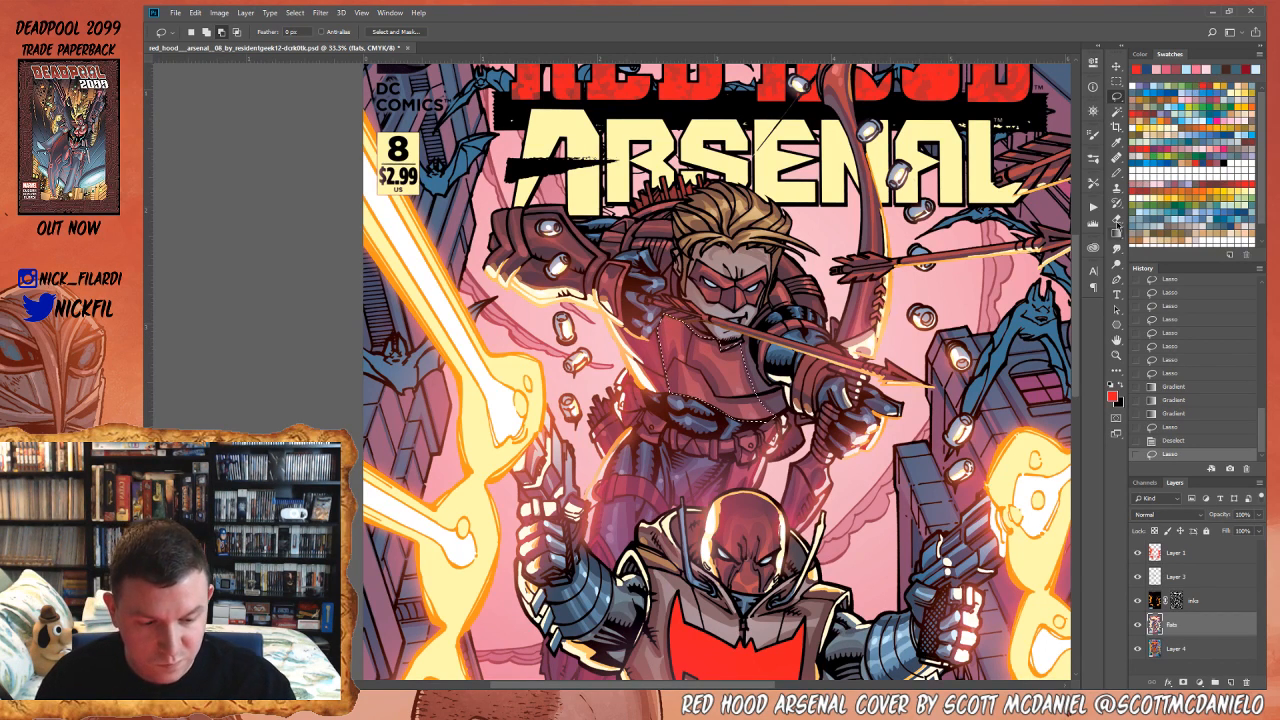
# - Set the Gradient tool's mode to Normal, brighten the selected chest with two red gradients, and deselect
pyautogui.press('g')
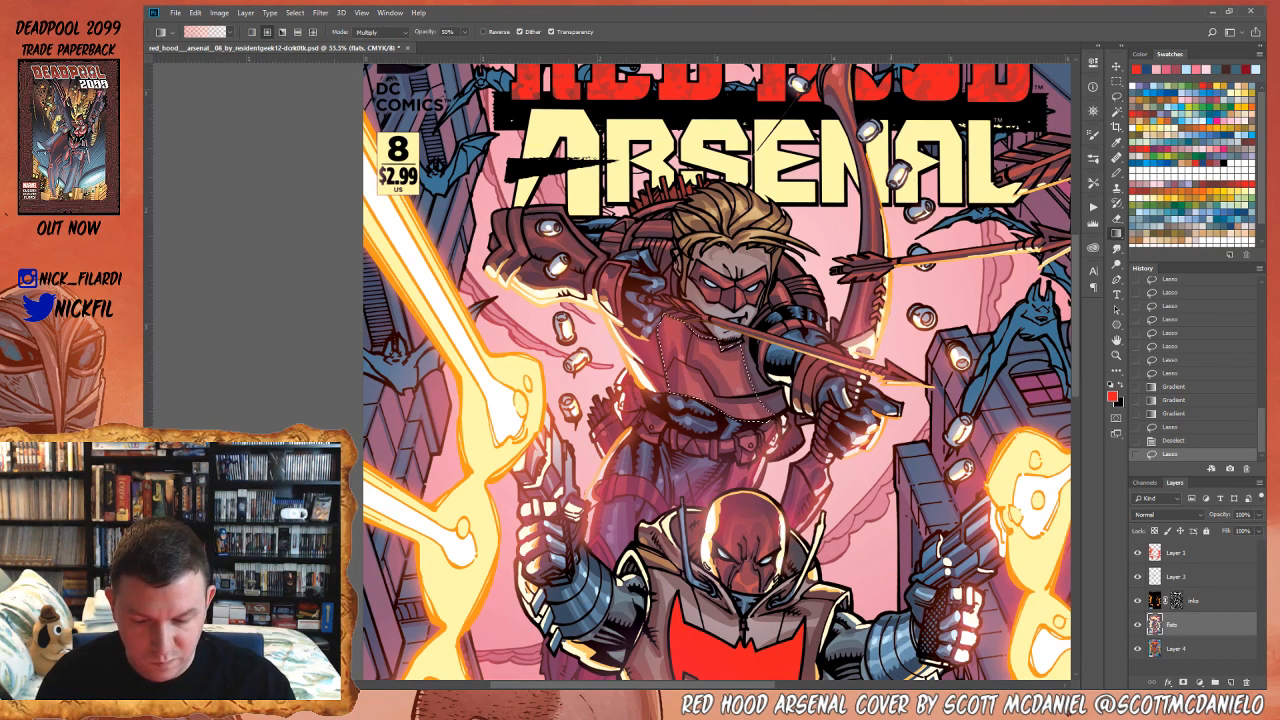
pyautogui.click(380, 31)
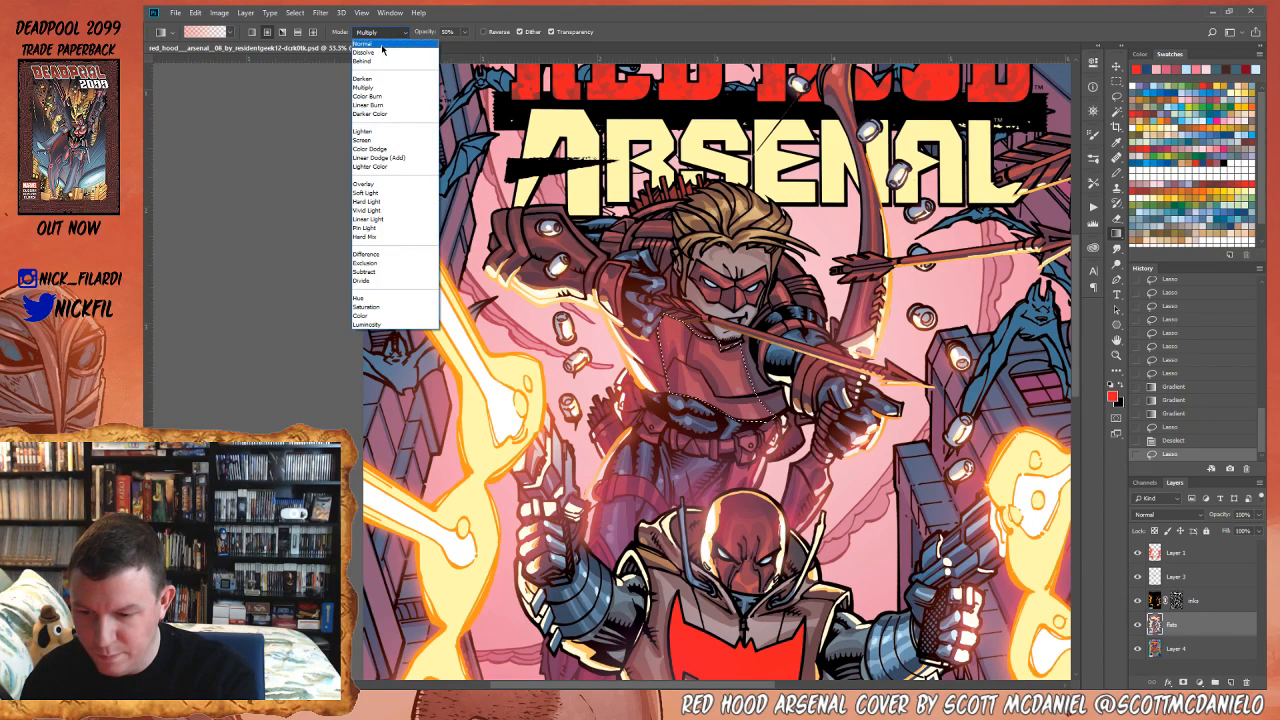
pyautogui.click(372, 41)
pyautogui.moveTo(700, 338); pyautogui.dragTo(697, 237)
pyautogui.moveTo(699, 310); pyautogui.dragTo(699, 251)
pyautogui.hotkey('ctrl', 'd')
# - Lasso the archer's mask without the eyes, brighten it with a red gradient, and deselect
pyautogui.click(1117, 97)
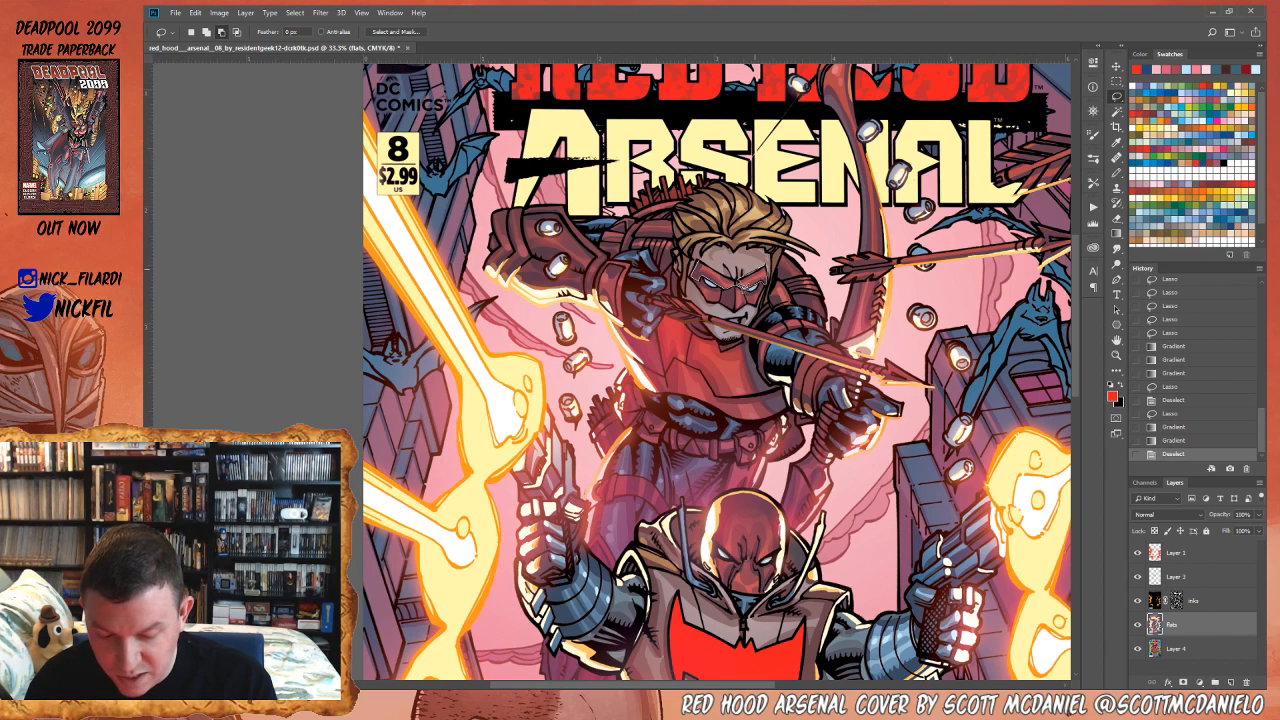
pyautogui.moveTo(710, 271)
pyautogui.mouseDown()
pyautogui.moveTo(698, 264)
pyautogui.moveTo(768, 268)
pyautogui.mouseUp()
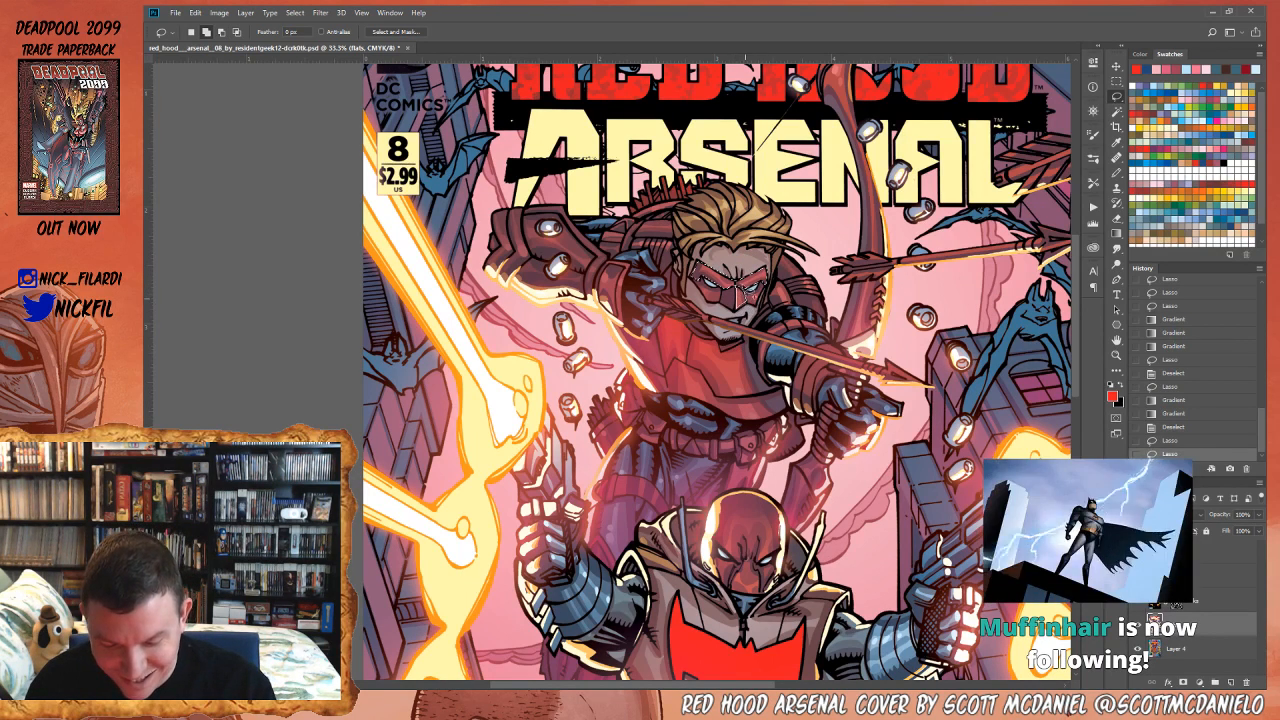
pyautogui.moveTo(737, 310); pyautogui.dragTo(717, 308)
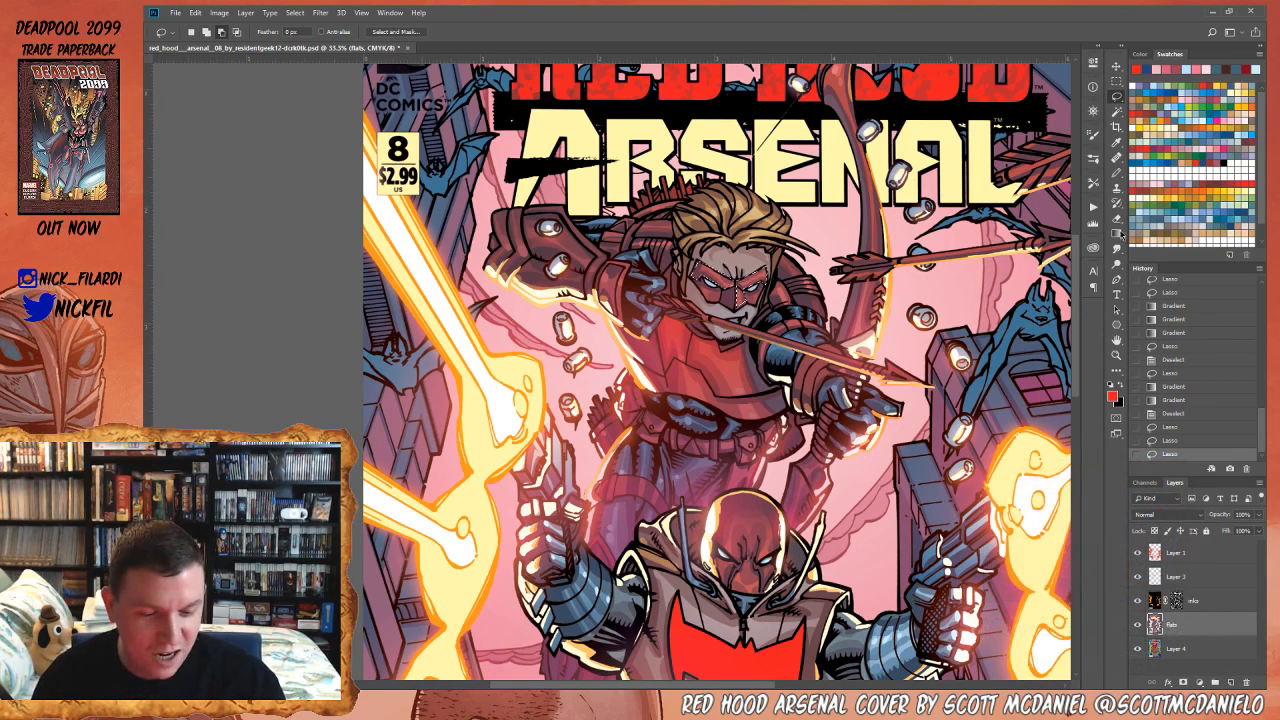
pyautogui.click(1113, 231)
pyautogui.moveTo(748, 268); pyautogui.dragTo(731, 332)
pyautogui.hotkey('ctrl', 'd')
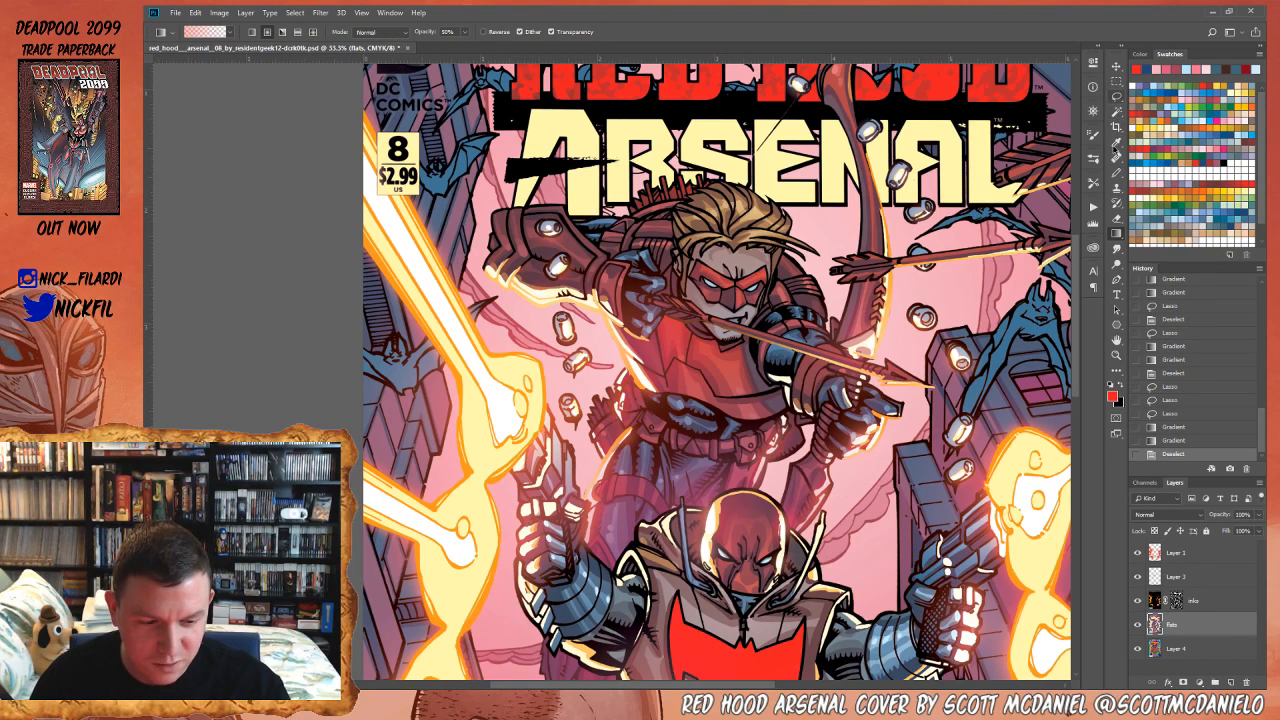
# - Lasso the area around the archer's eyes, apply a vertical red gradient, and deselect
pyautogui.click(1116, 96)
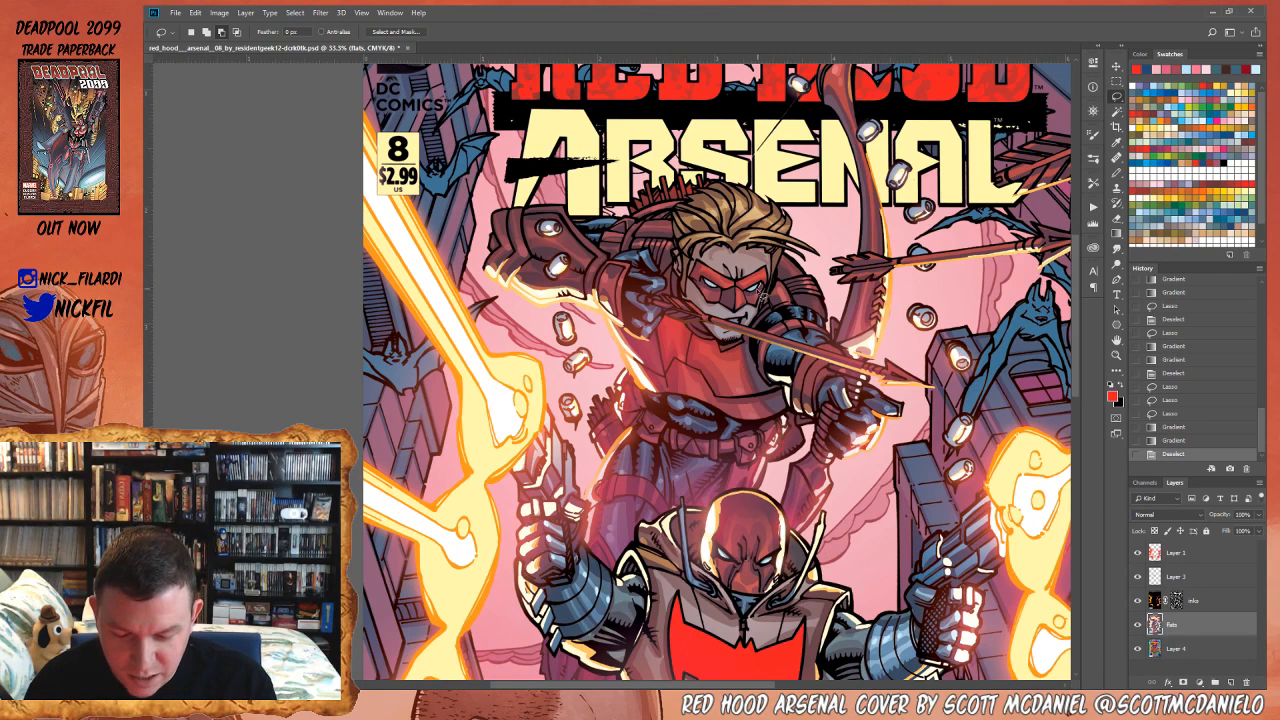
pyautogui.moveTo(757, 306)
pyautogui.mouseDown()
pyautogui.moveTo(770, 290)
pyautogui.moveTo(709, 303)
pyautogui.moveTo(729, 306)
pyautogui.moveTo(701, 280)
pyautogui.mouseUp()
pyautogui.click(1116, 234)
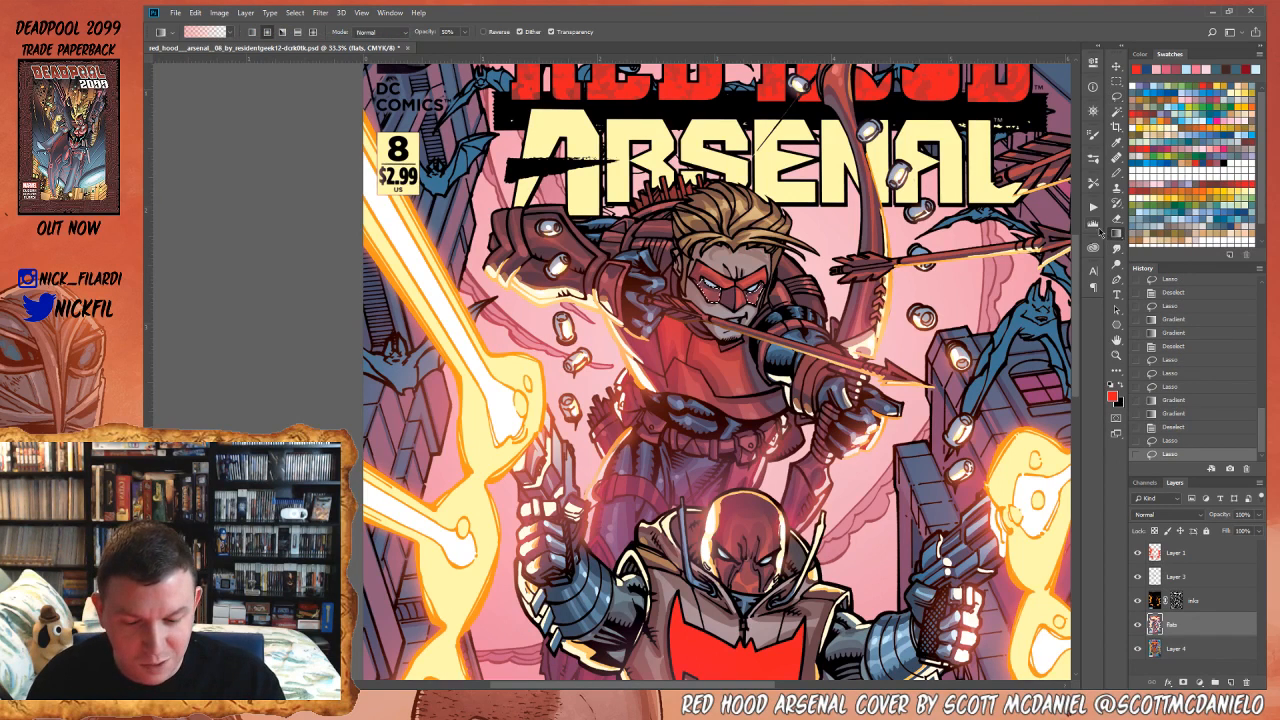
pyautogui.moveTo(733, 343); pyautogui.dragTo(733, 237)
pyautogui.hotkey('ctrl', 'd')
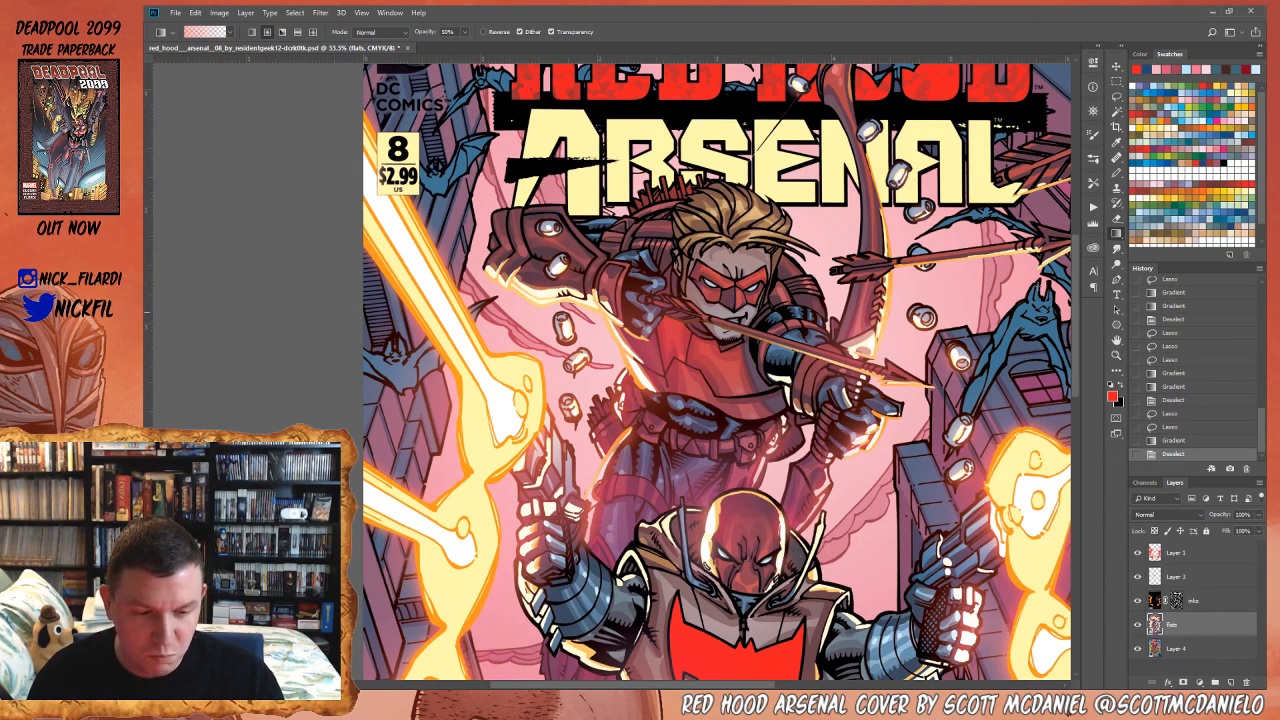
# - Lasso another part of the archer's face mask, add more red gradient to it, and deselect
pyautogui.click(1114, 97)
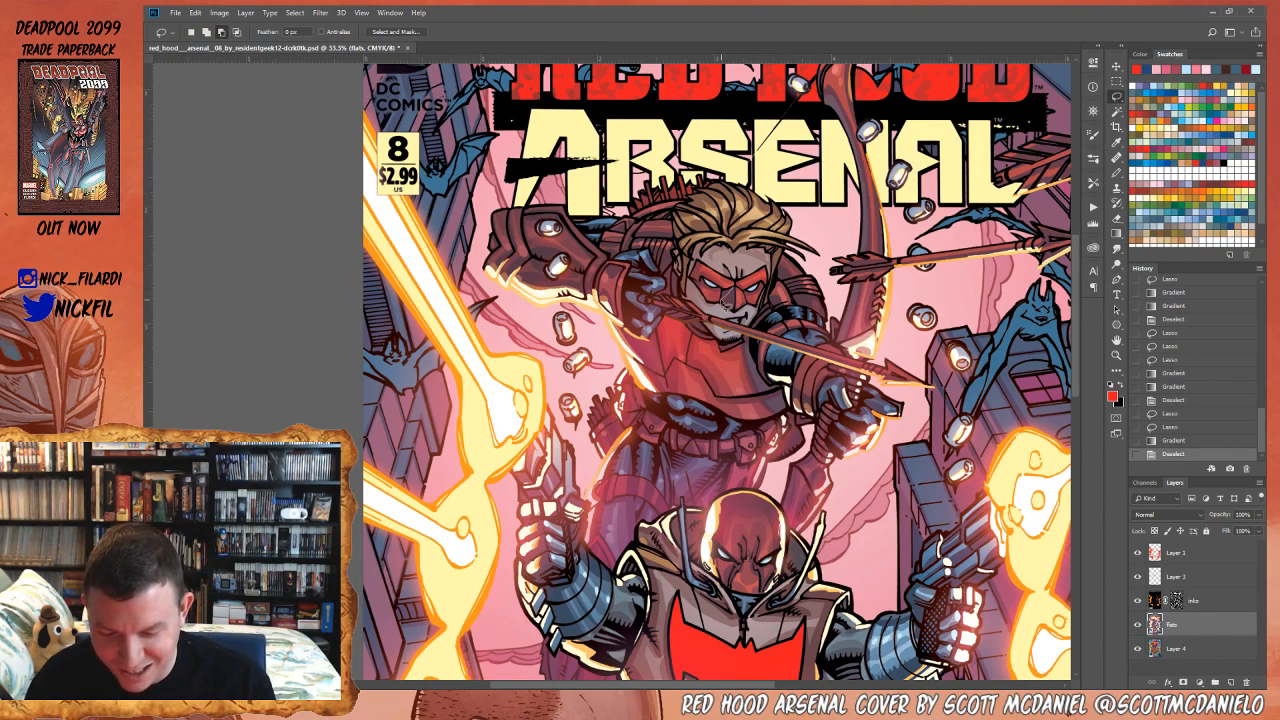
pyautogui.moveTo(733, 308)
pyautogui.mouseDown()
pyautogui.moveTo(733, 396)
pyautogui.moveTo(736, 219)
pyautogui.mouseUp()
pyautogui.press('g')
pyautogui.hotkey('ctrl', 'd')
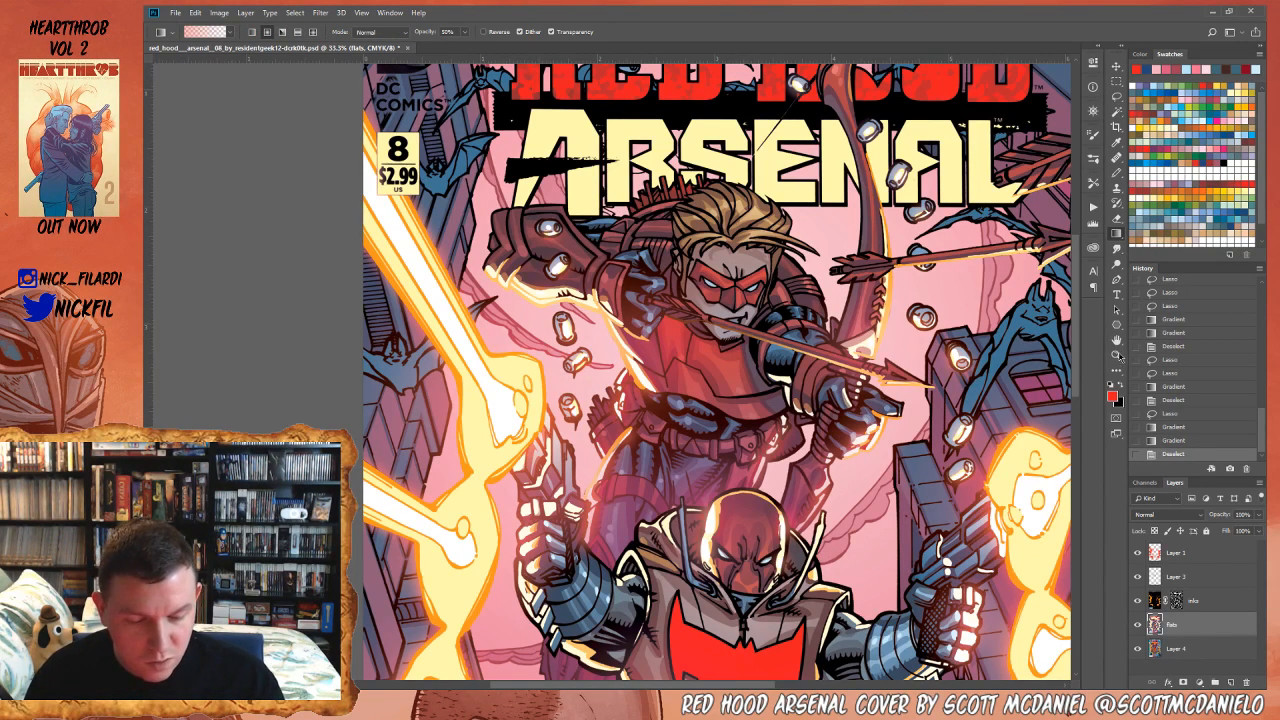
# - Lasso the red areas of the archer's bow-hand forearm, brighten them with red gradients, and deselect
pyautogui.click(1117, 355)
pyautogui.keyDown('alt'); pyautogui.click(765, 440); pyautogui.keyUp('alt')
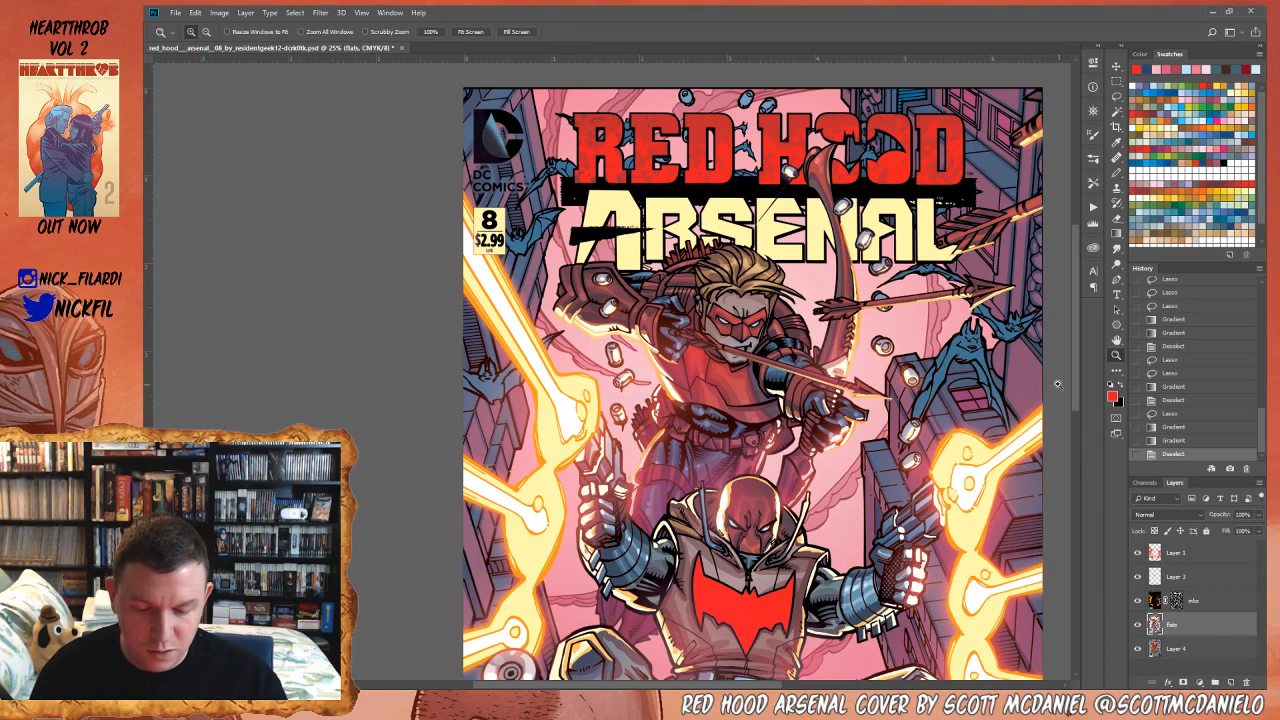
pyautogui.press('l')
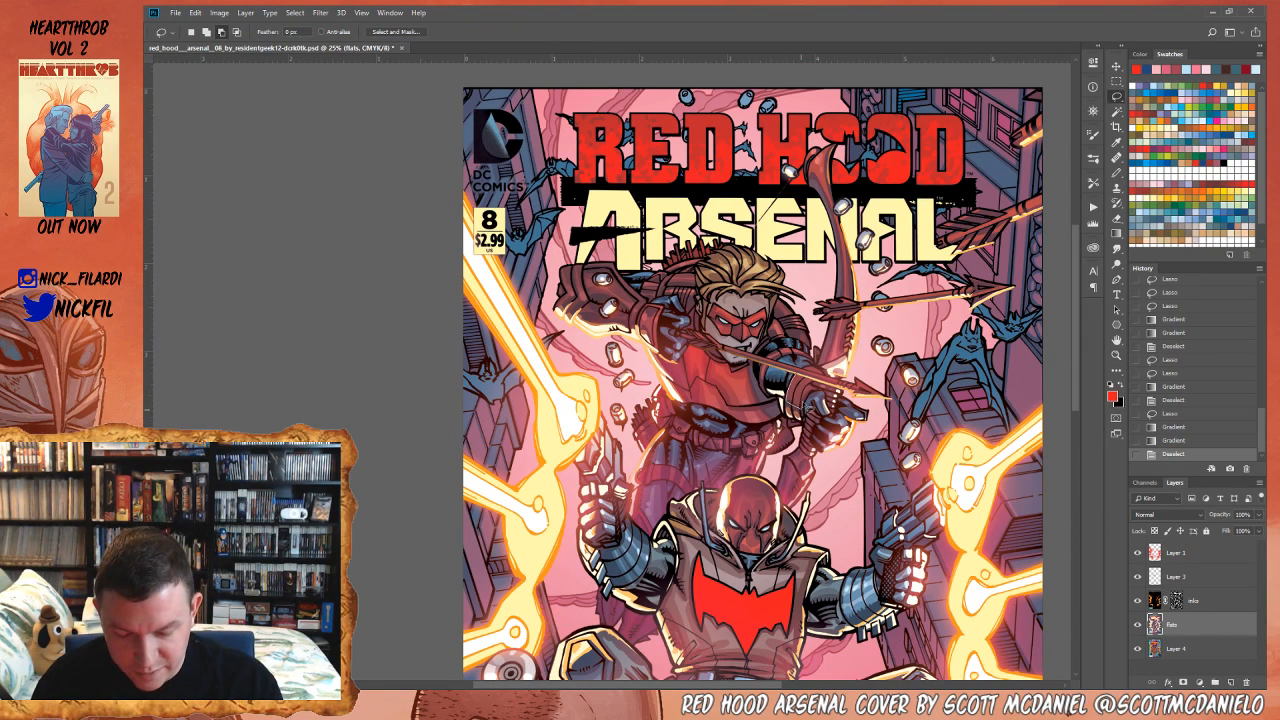
pyautogui.moveTo(810, 378)
pyautogui.mouseDown()
pyautogui.moveTo(796, 382)
pyautogui.moveTo(832, 388)
pyautogui.moveTo(815, 370)
pyautogui.moveTo(799, 379)
pyautogui.moveTo(828, 384)
pyautogui.moveTo(812, 373)
pyautogui.moveTo(803, 408)
pyautogui.mouseUp()
pyautogui.press('g')
pyautogui.hotkey('ctrl', 'd')
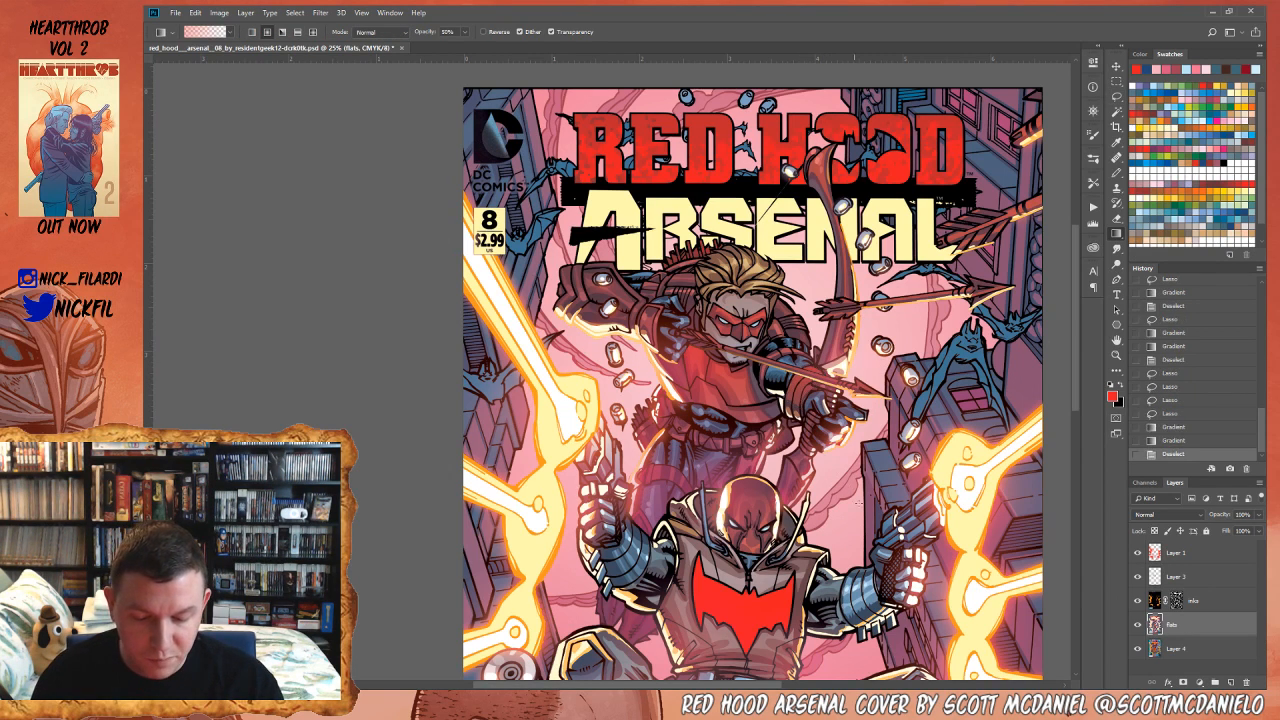
# - Lasso the archer's bow, brighten it with a red gradient, and deselect
pyautogui.press('l')
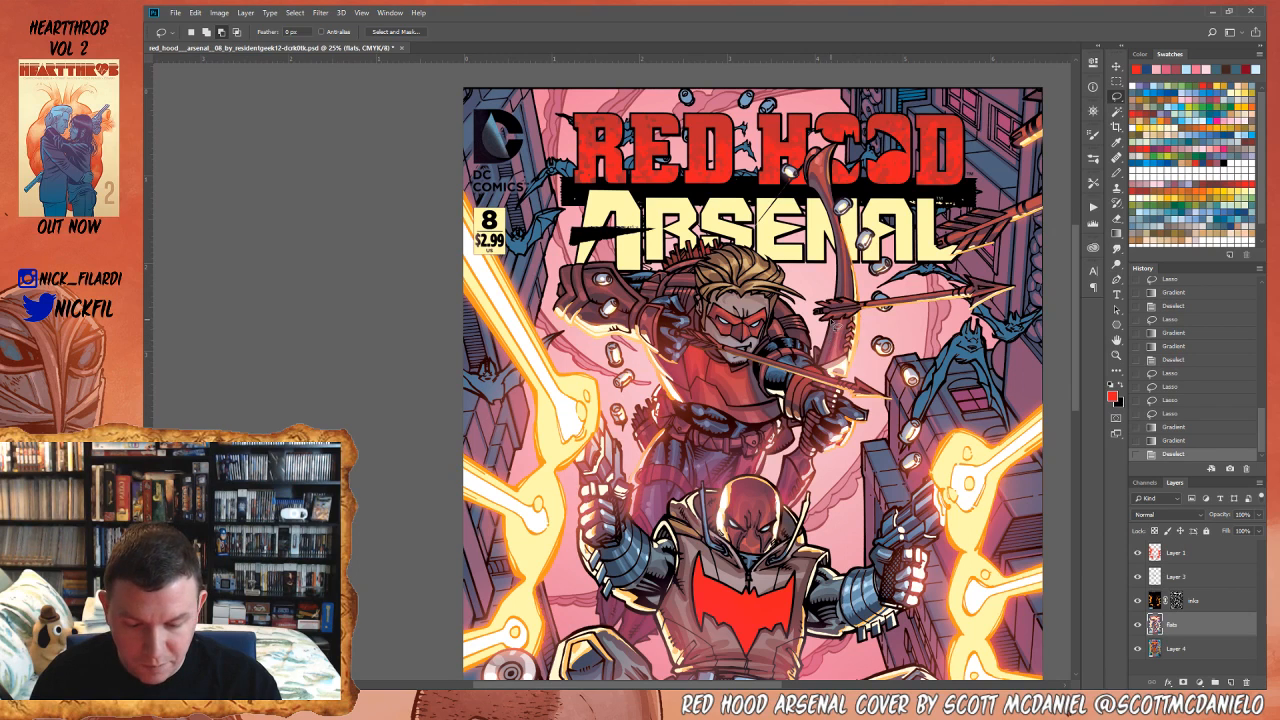
pyautogui.moveTo(857, 320)
pyautogui.mouseDown()
pyautogui.moveTo(832, 335)
pyautogui.moveTo(850, 318)
pyautogui.mouseUp()
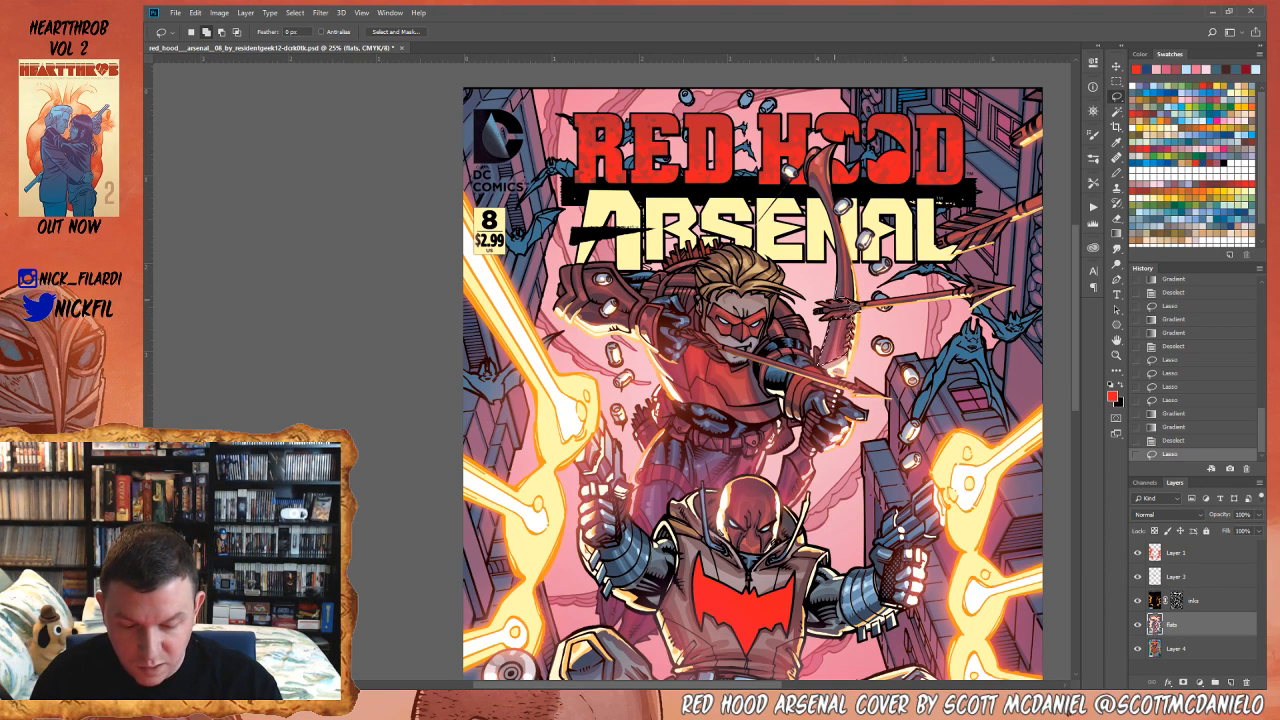
pyautogui.moveTo(828, 201); pyautogui.dragTo(836, 330)
pyautogui.press('g')
pyautogui.moveTo(853, 253); pyautogui.dragTo(812, 407)
pyautogui.hotkey('ctrl', 'd')
# - Choose an orange swatch, set the Gradient tool's mode to Screen, and add two orange glow gradients over the archer's head
pyautogui.click(1116, 356)
pyautogui.keyDown('alt'); pyautogui.click(832, 444); pyautogui.keyUp('alt')
pyautogui.click(1116, 342)
pyautogui.moveTo(902, 551); pyautogui.dragTo(855, 473)
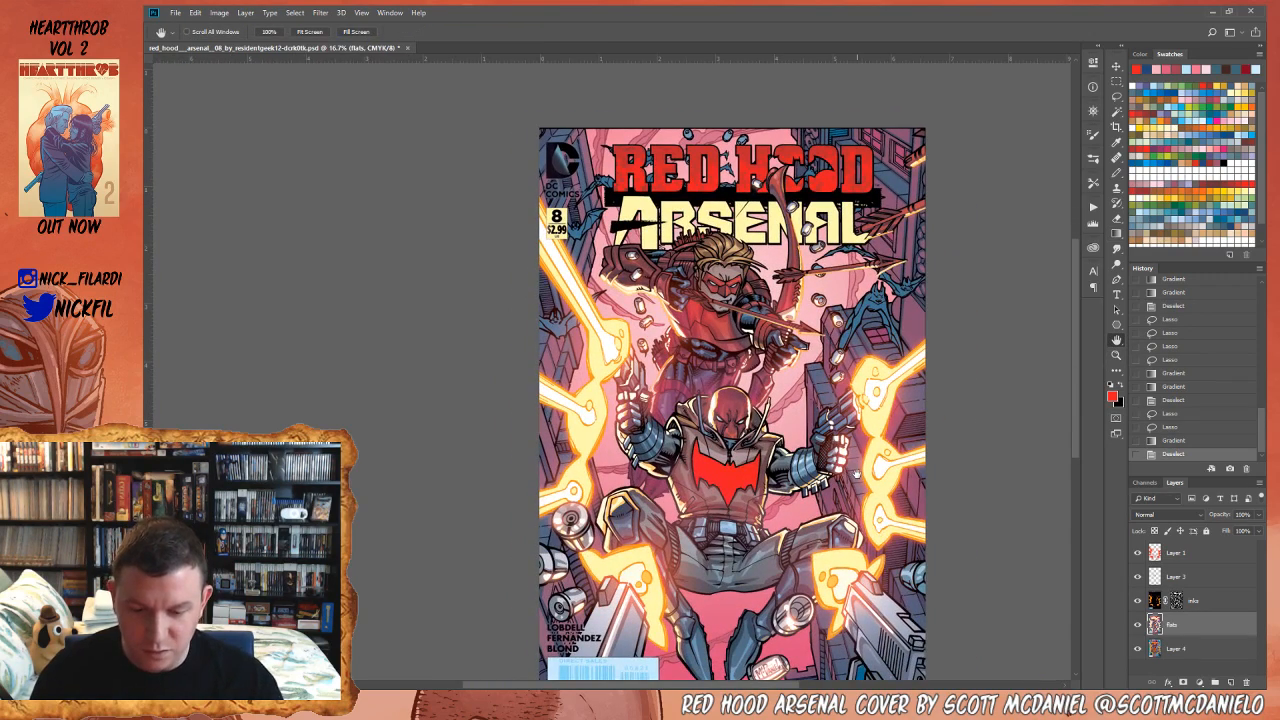
pyautogui.click(1165, 115)
pyautogui.click(1116, 232)
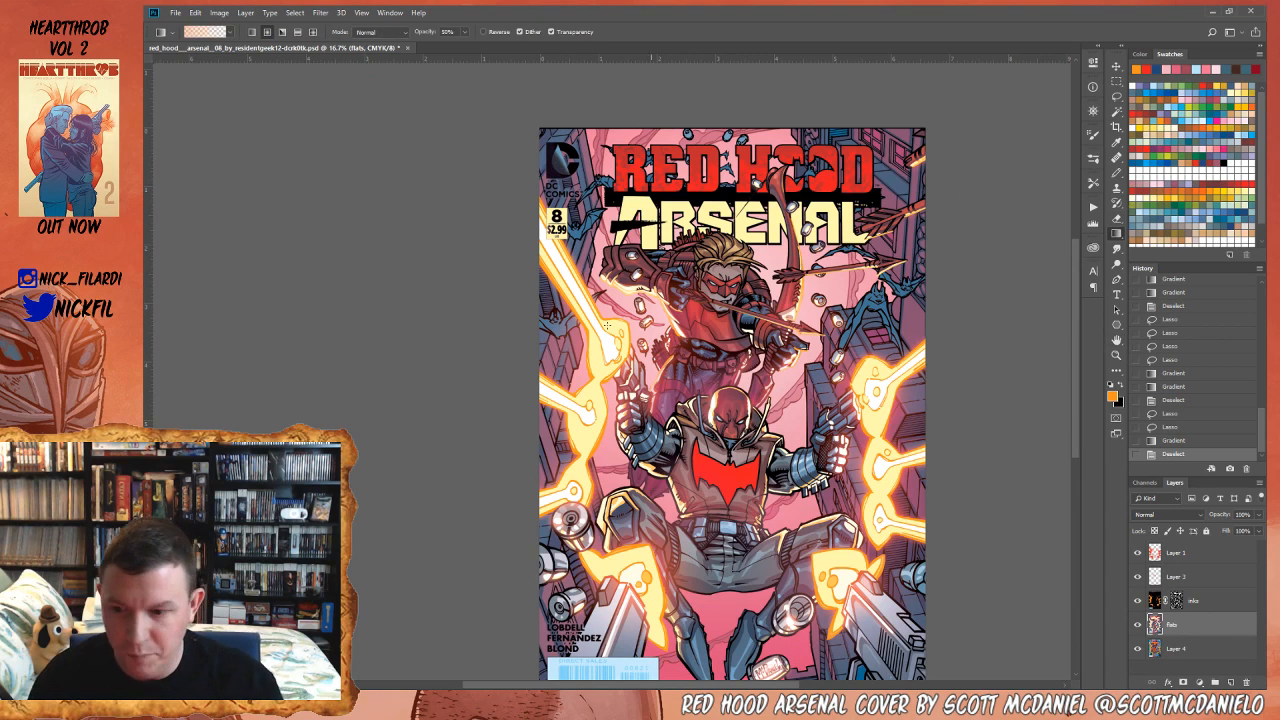
pyautogui.click(395, 34)
pyautogui.click(391, 132)
pyautogui.moveTo(731, 252); pyautogui.dragTo(738, 325)
pyautogui.moveTo(737, 261); pyautogui.dragTo(735, 325)
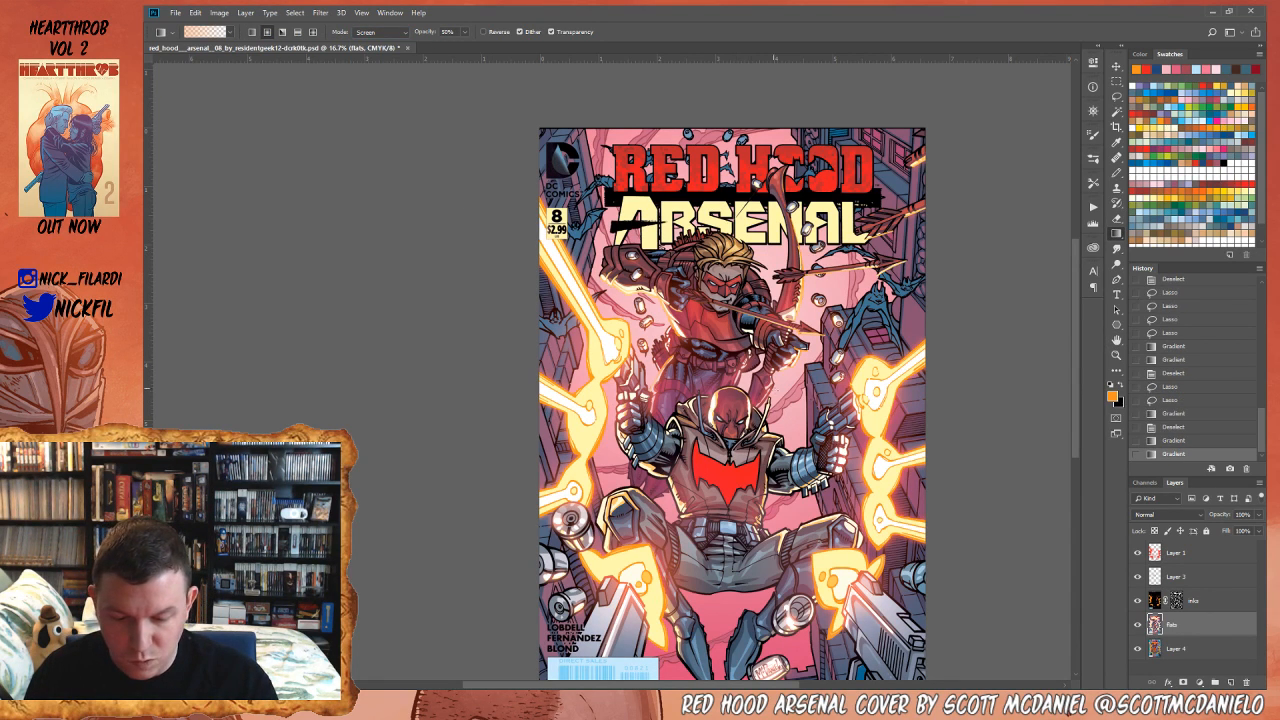
# - Replace the last orange gradient with a red one from the archer's head down to the chest, comparing before and after
pyautogui.hotkey('ctrl', 'z')
pyautogui.click(1140, 68)
pyautogui.moveTo(735, 258)
pyautogui.mouseDown()
pyautogui.moveTo(732, 328)
pyautogui.moveTo(747, 303)
pyautogui.moveTo(730, 345)
pyautogui.mouseUp()
pyautogui.hotkey('ctrl', 'z')
pyautogui.hotkey('ctrl', 'z')
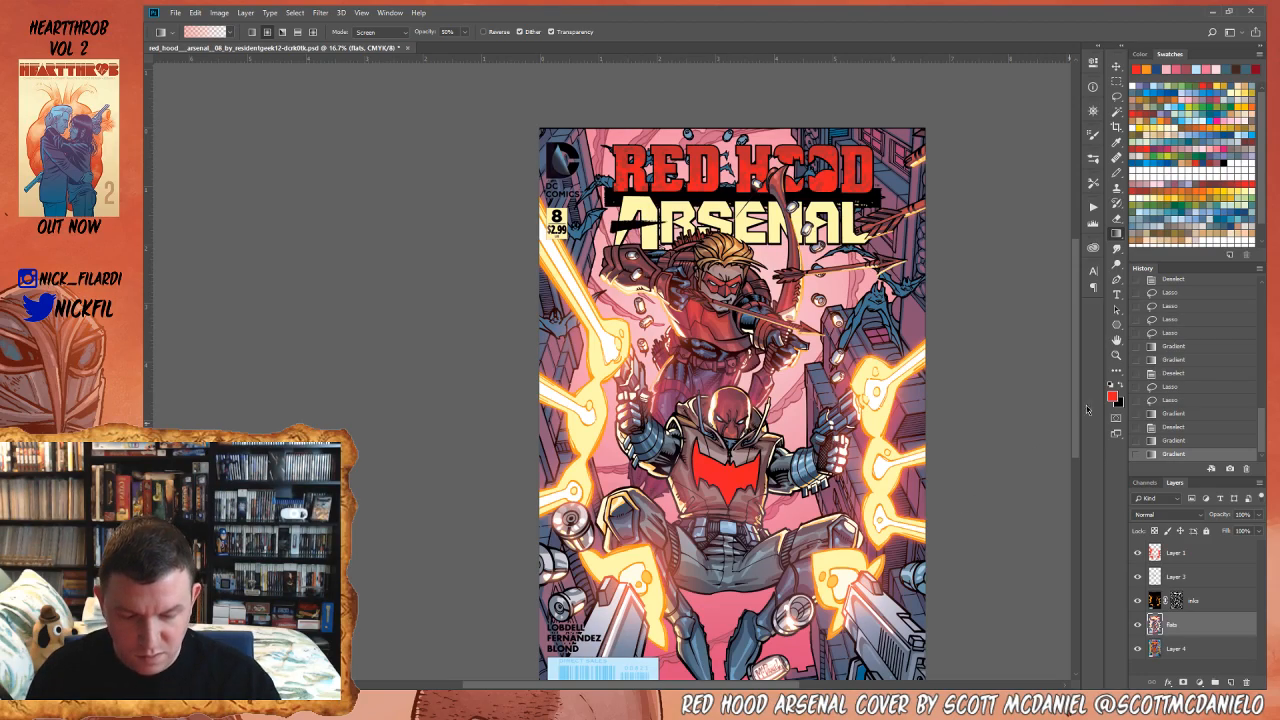
# - Sample a light red from Red Hood's mask and paint a highlight on its lower centre with the Pencil tool
pyautogui.click(1116, 356)
pyautogui.click(735, 438)
pyautogui.click(735, 438)
pyautogui.click(735, 438)
pyautogui.click(735, 438)
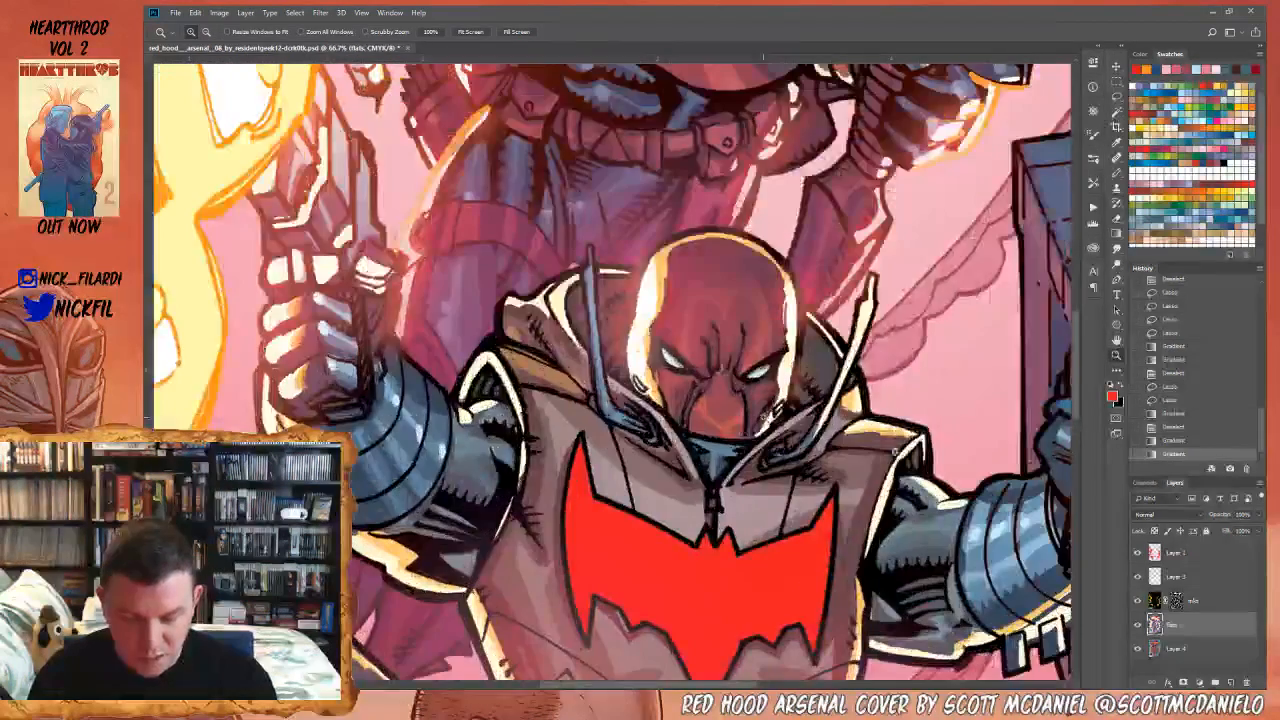
pyautogui.press('b')
pyautogui.keyDown('alt'); pyautogui.click(740, 405); pyautogui.keyUp('alt')
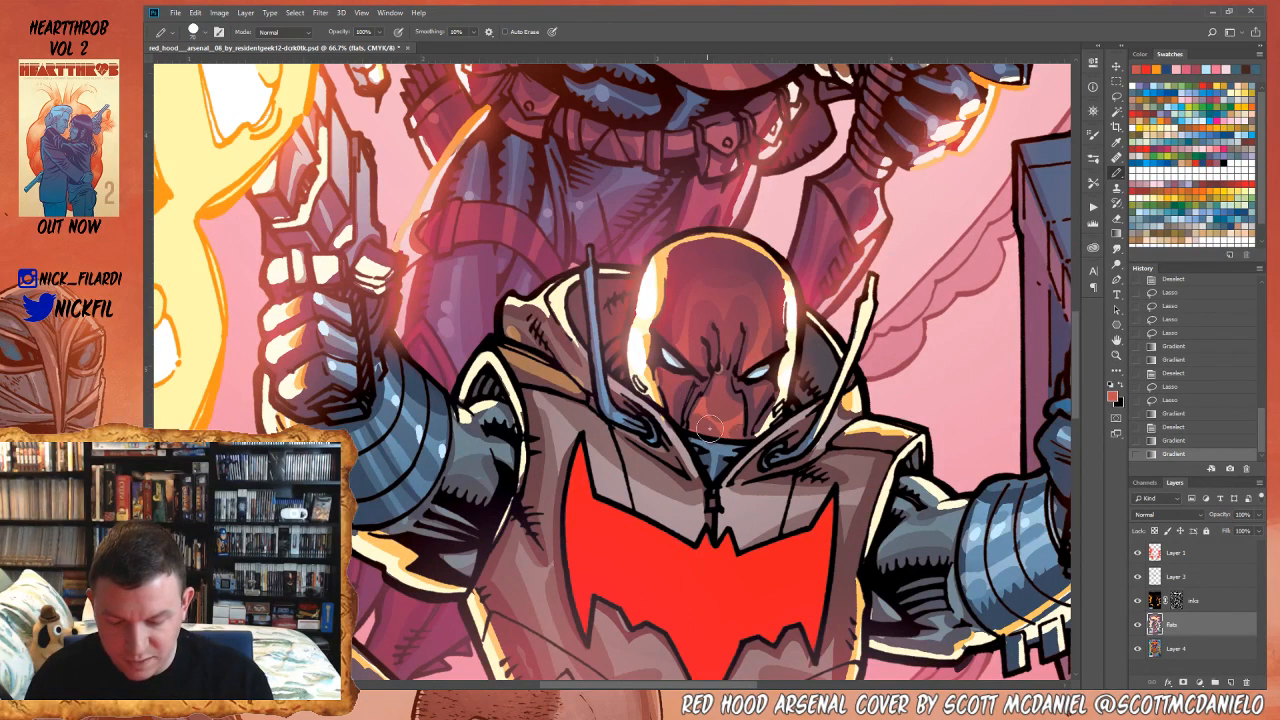
pyautogui.moveTo(719, 389)
pyautogui.mouseDown()
pyautogui.moveTo(722, 427)
pyautogui.moveTo(735, 431)
pyautogui.moveTo(742, 380)
pyautogui.moveTo(694, 420)
pyautogui.moveTo(739, 385)
pyautogui.moveTo(732, 397)
pyautogui.moveTo(713, 387)
pyautogui.moveTo(704, 422)
pyautogui.mouseUp()
# - Shade the mask's cheek with a sampled dark tone at 50% opacity, and paint light red between the eyes at 100%
pyautogui.keyDown('alt'); pyautogui.click(742, 385); pyautogui.keyUp('alt')
pyautogui.press('5')
pyautogui.moveTo(739, 397); pyautogui.dragTo(750, 420)
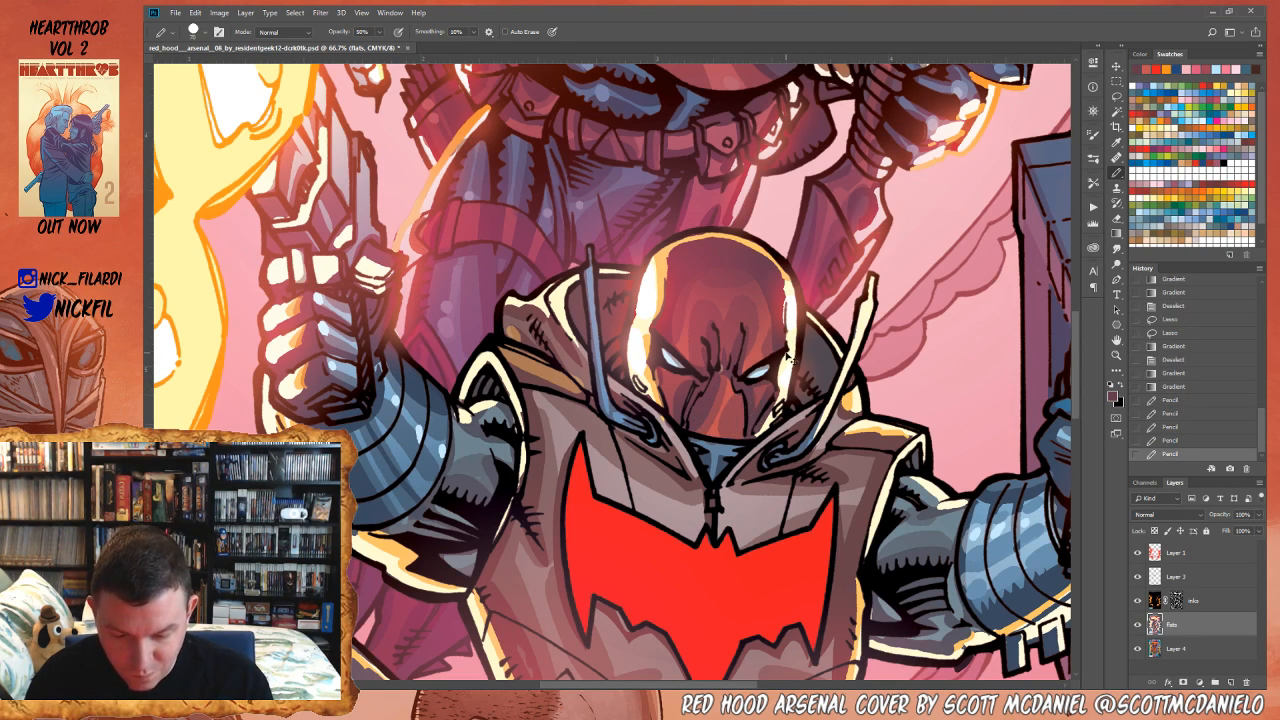
pyautogui.keyDown('alt'); pyautogui.click(733, 393); pyautogui.keyUp('alt')
pyautogui.press('0')
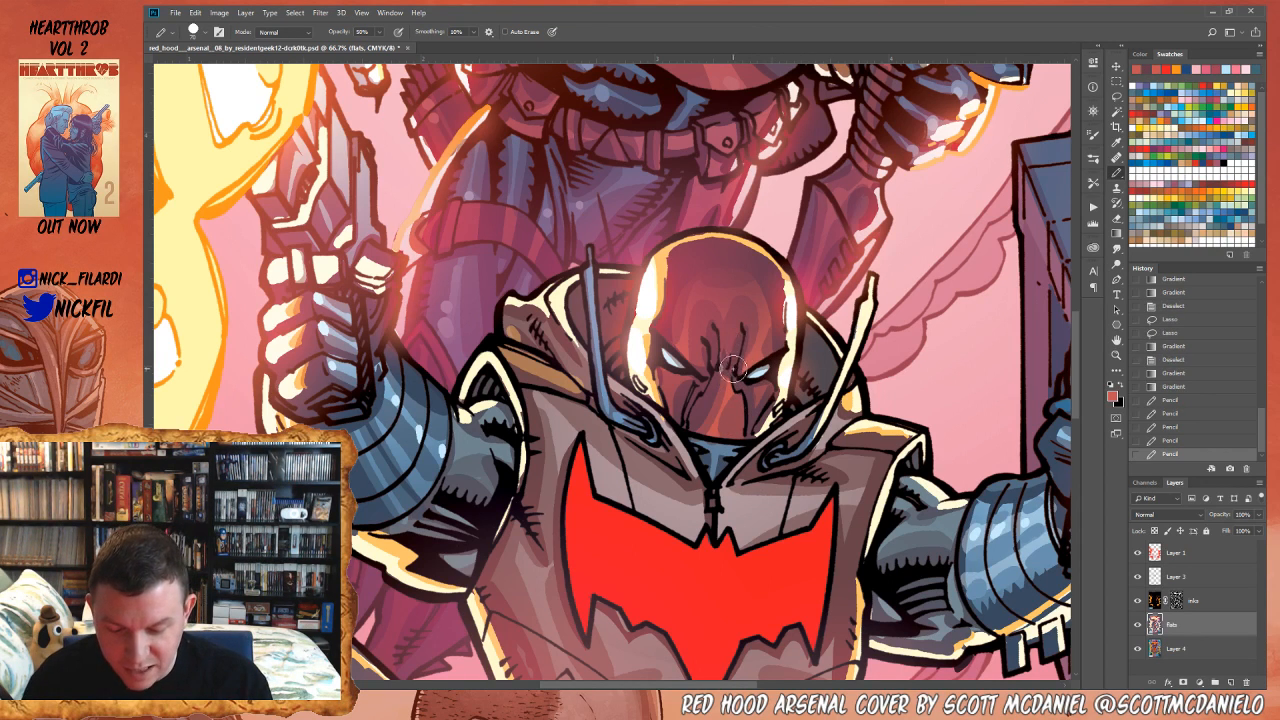
pyautogui.moveTo(733, 365); pyautogui.dragTo(725, 374)
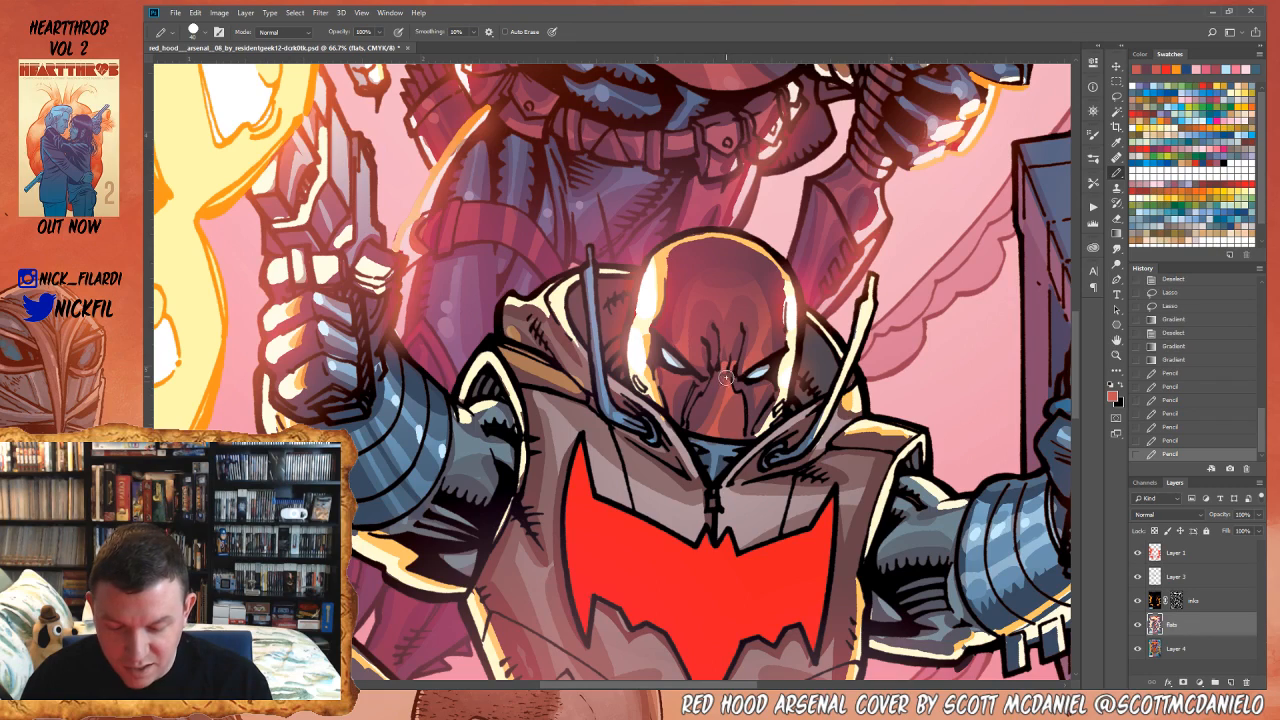
# - Touch up Red Hood's mask around the eye and cheek with Pencil strokes in sampled colours
pyautogui.click(1116, 354)
pyautogui.keyDown('alt'); pyautogui.click(752, 425); pyautogui.keyUp('alt')
pyautogui.keyDown('alt'); pyautogui.click(752, 425); pyautogui.keyUp('alt')
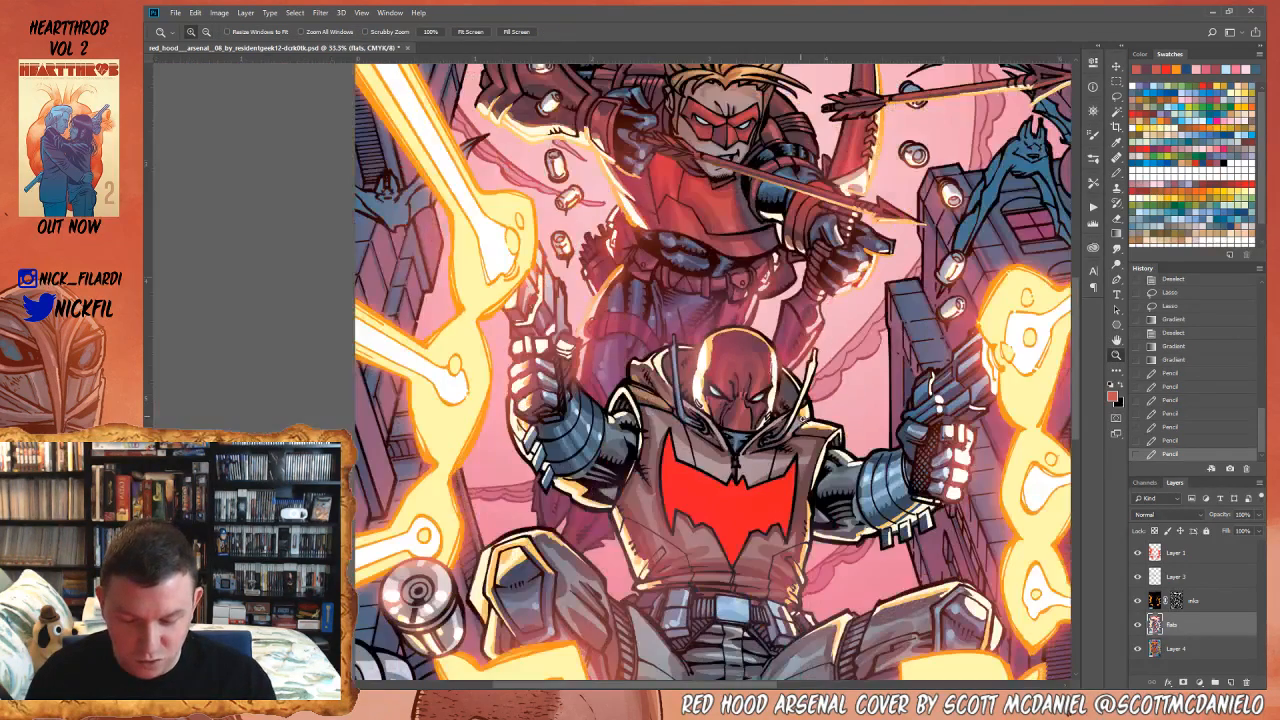
pyautogui.click(1116, 172)
pyautogui.moveTo(759, 387)
pyautogui.mouseDown()
pyautogui.moveTo(759, 362)
pyautogui.moveTo(762, 385)
pyautogui.mouseUp()
pyautogui.keyDown('alt'); pyautogui.click(761, 366); pyautogui.keyUp('alt')
pyautogui.click(758, 409)
# - Raise the opacity of the layer directly beneath Layer 1 to 100%
pyautogui.click(1117, 353)
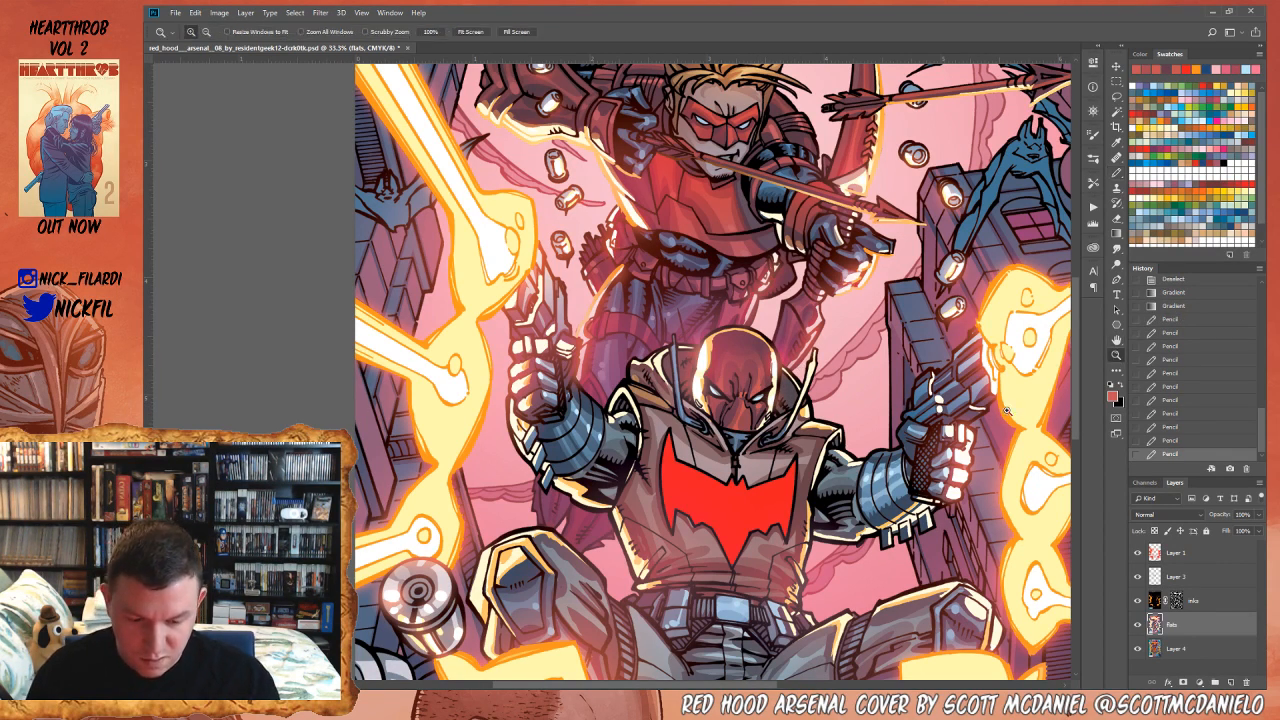
pyautogui.keyDown('alt'); pyautogui.click(870, 478); pyautogui.keyUp('alt')
pyautogui.click(1117, 340)
pyautogui.moveTo(877, 530); pyautogui.dragTo(824, 442)
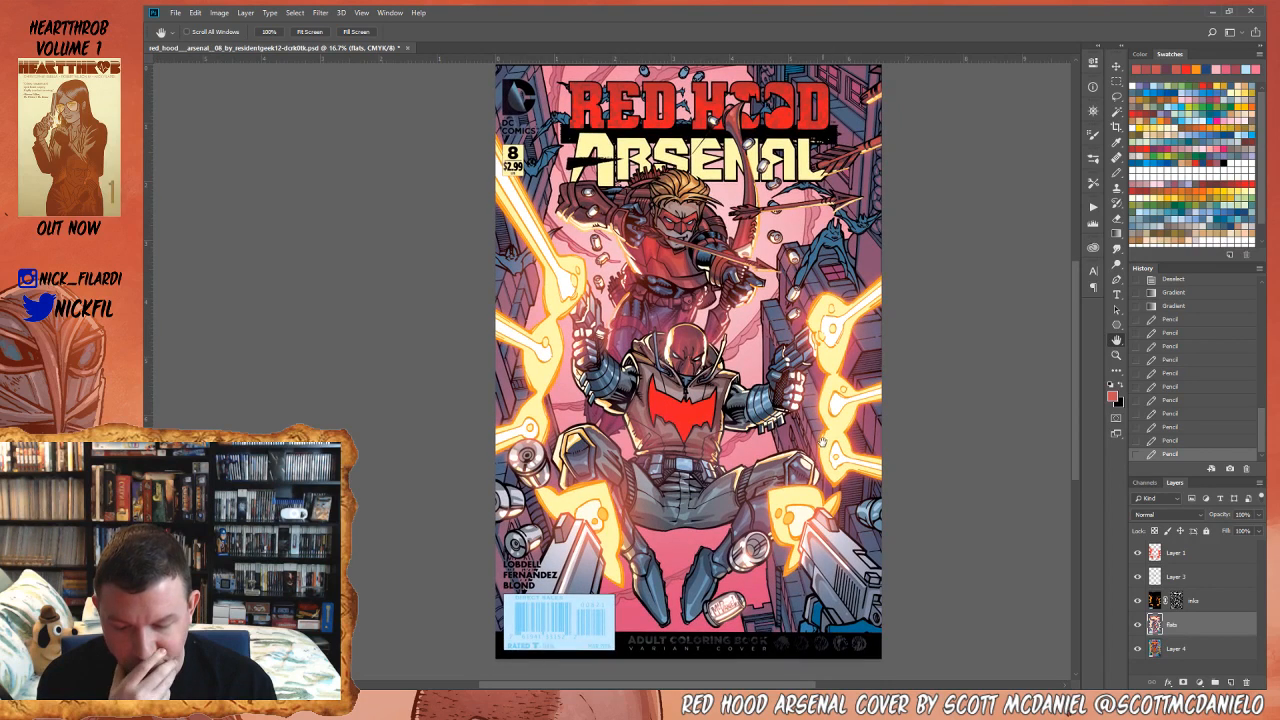
pyautogui.click(1200, 580)
pyautogui.click(1259, 515)
pyautogui.moveTo(1257, 530); pyautogui.dragTo(1262, 531)
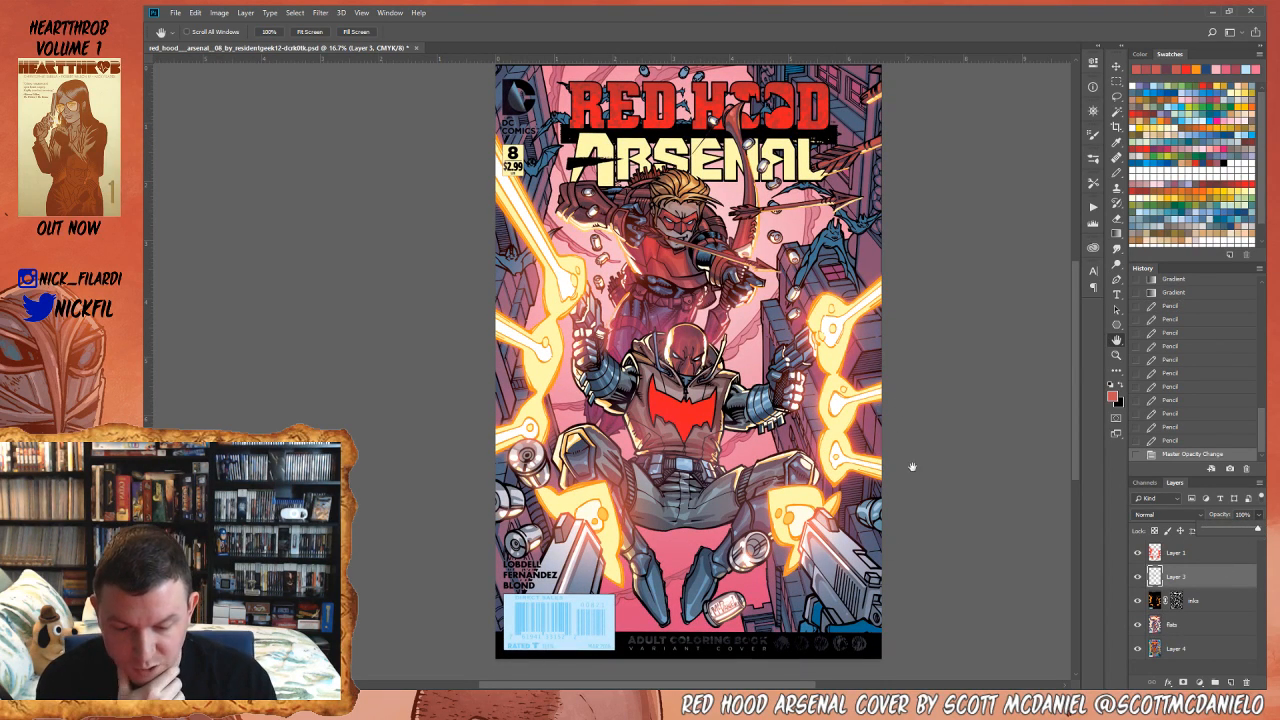
pyautogui.moveTo(867, 410); pyautogui.dragTo(886, 381)
pyautogui.scroll(3, 886, 381)
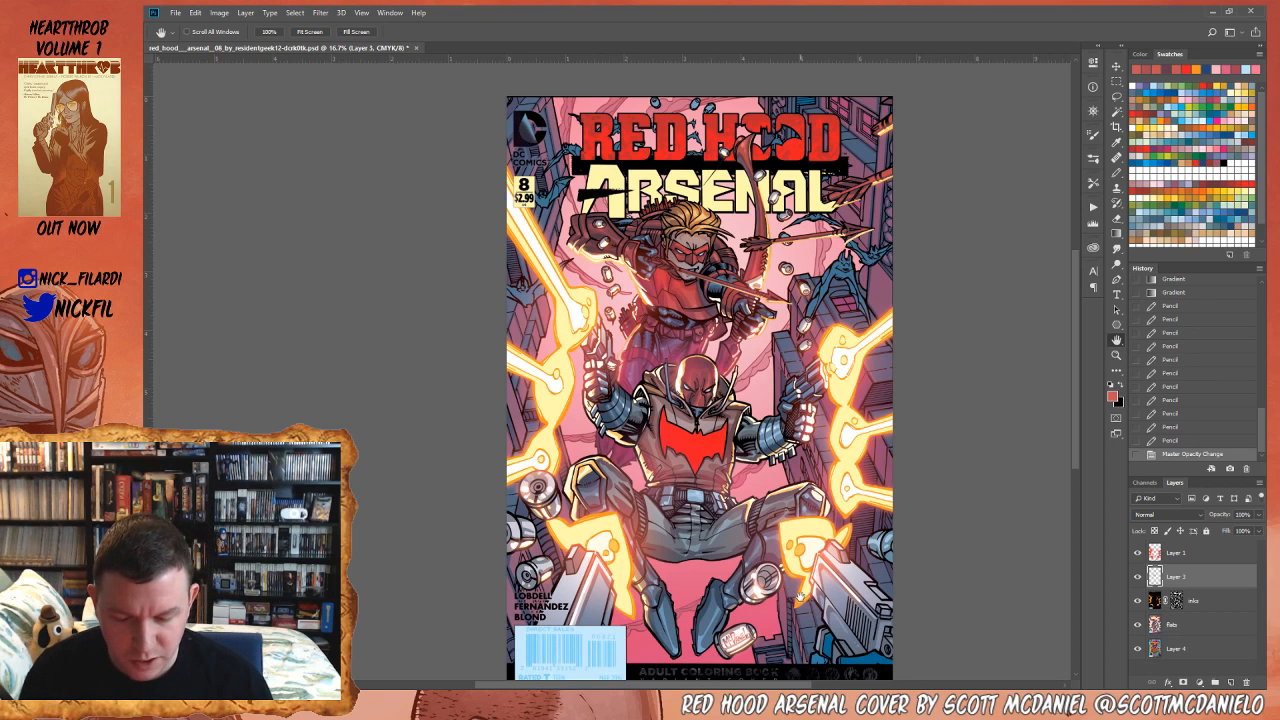
pyautogui.moveTo(797, 545); pyautogui.dragTo(832, 451)
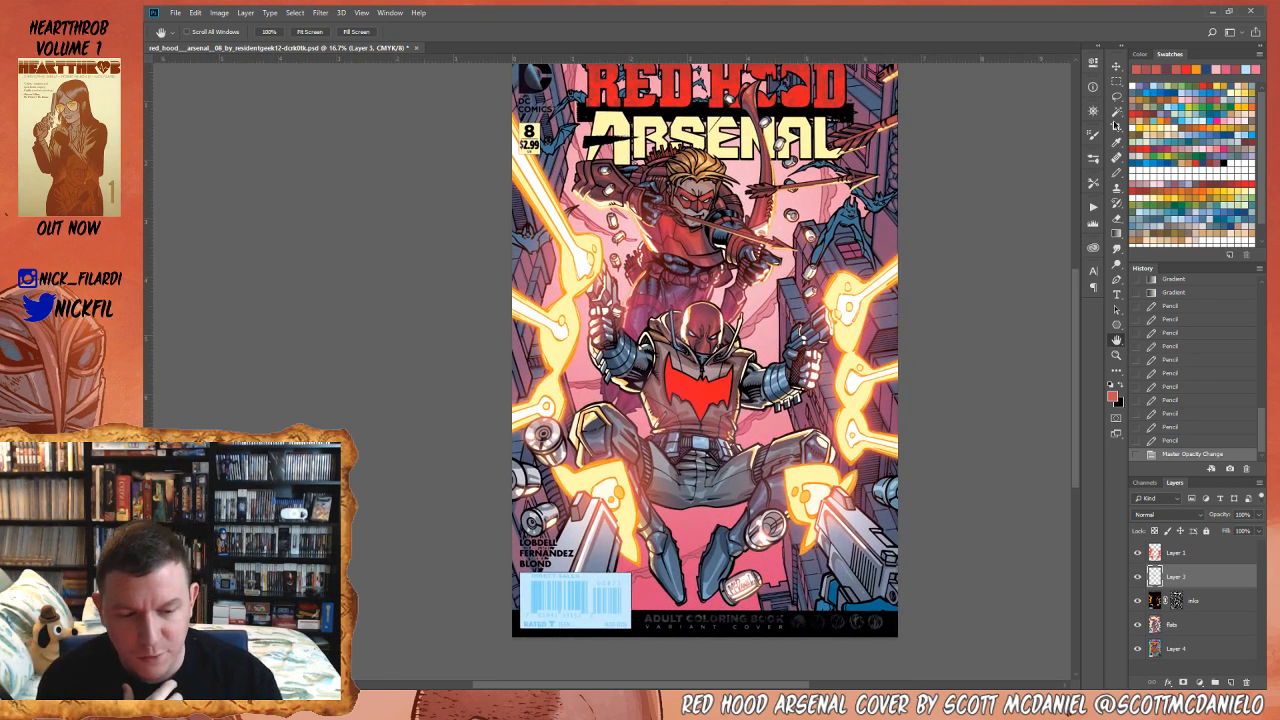
pyautogui.click(1119, 99)
pyautogui.moveTo(850, 298)
pyautogui.mouseDown()
pyautogui.moveTo(835, 367)
pyautogui.moveTo(873, 318)
pyautogui.moveTo(858, 288)
pyautogui.moveTo(853, 345)
pyautogui.moveTo(837, 352)
pyautogui.moveTo(868, 290)
pyautogui.moveTo(846, 358)
pyautogui.mouseUp()
pyautogui.moveTo(592, 218)
pyautogui.mouseDown()
pyautogui.moveTo(553, 298)
pyautogui.moveTo(606, 222)
pyautogui.mouseUp()
pyautogui.moveTo(856, 254)
pyautogui.mouseDown()
pyautogui.moveTo(793, 303)
pyautogui.moveTo(862, 256)
pyautogui.mouseUp()
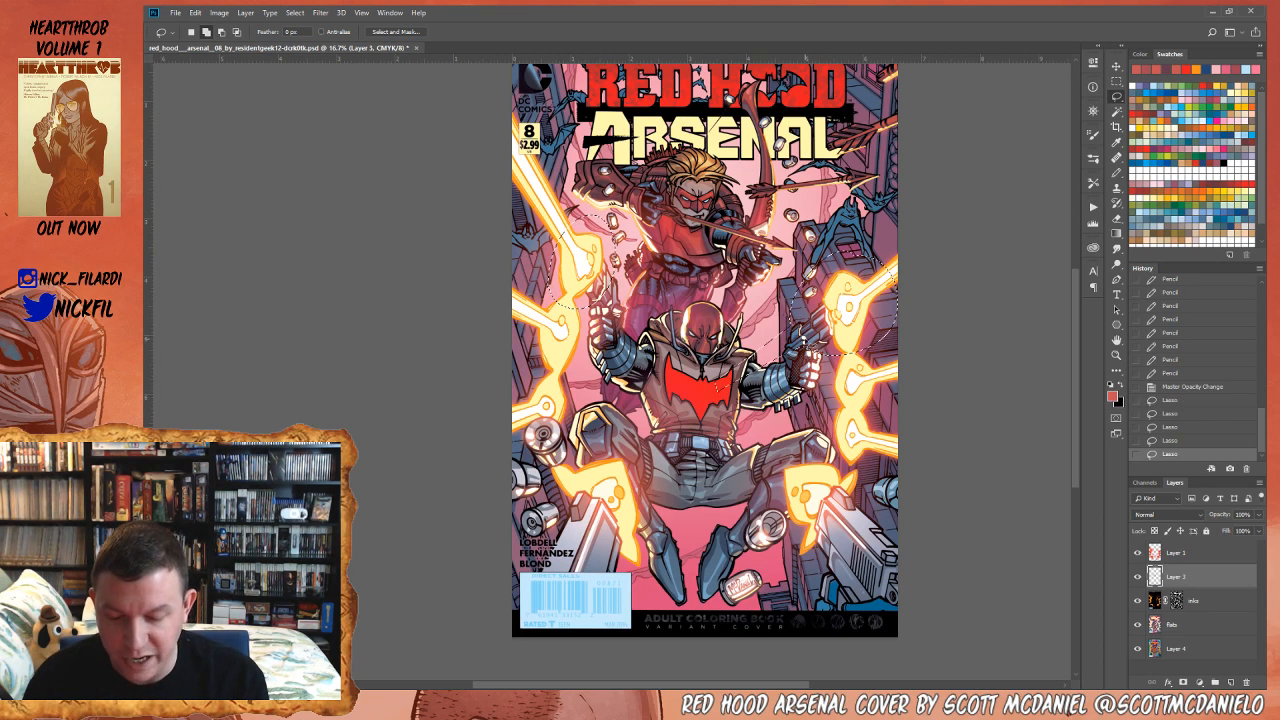
pyautogui.moveTo(803, 342); pyautogui.dragTo(797, 311)
pyautogui.moveTo(634, 328); pyautogui.dragTo(622, 272)
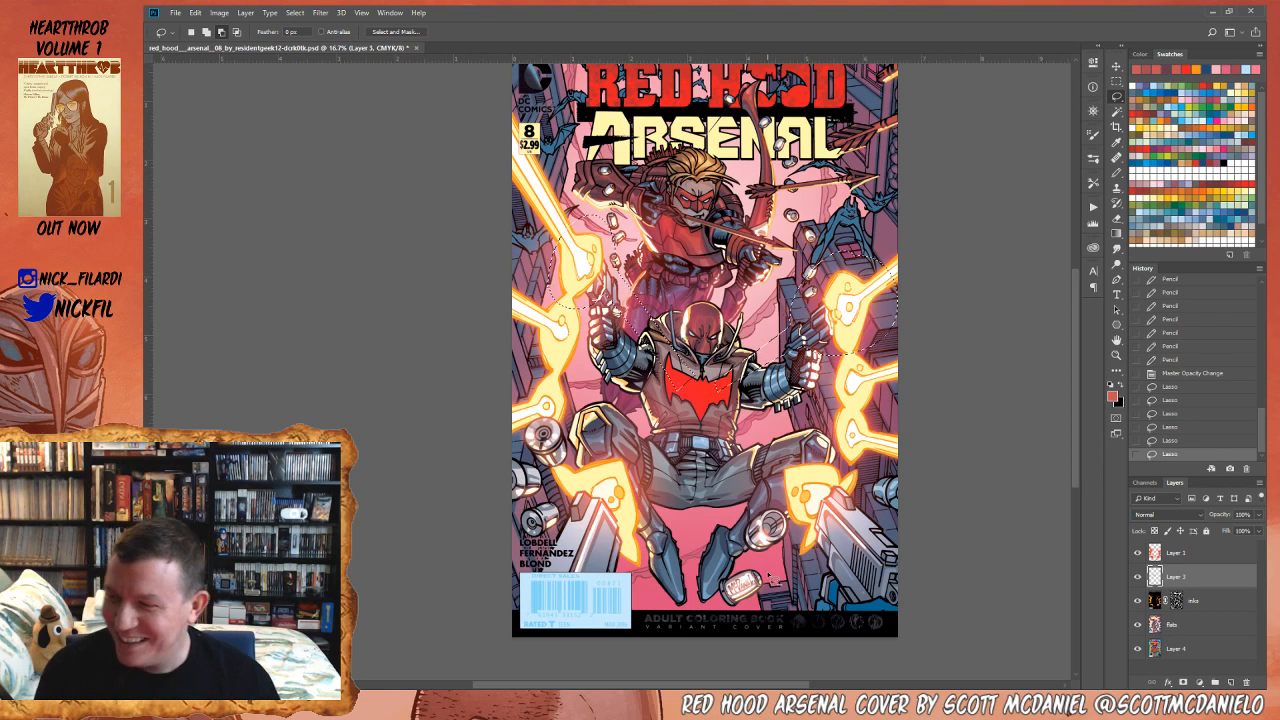
pyautogui.press('h')
pyautogui.moveTo(753, 416); pyautogui.dragTo(806, 450)
pyautogui.hotkey('ctrl', 'd')
pyautogui.click(1117, 97)
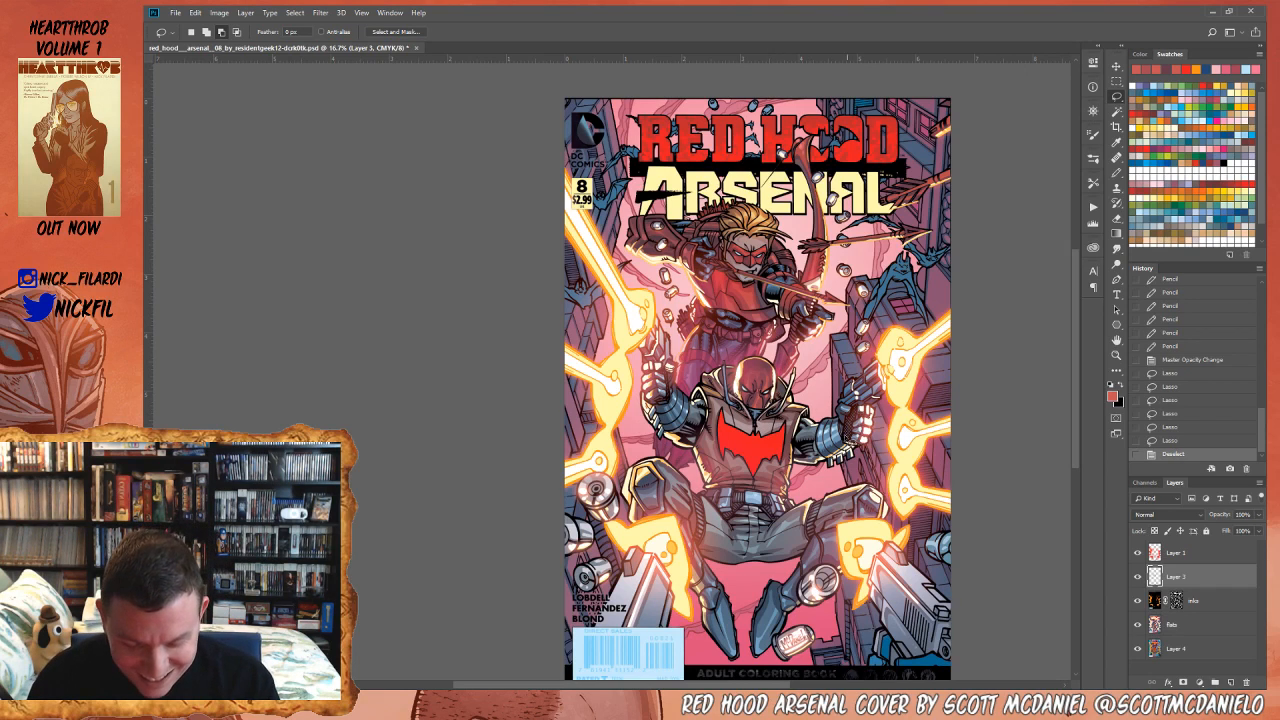
pyautogui.click(1116, 356)
pyautogui.click(754, 450)
pyautogui.click(1113, 342)
pyautogui.moveTo(930, 525); pyautogui.dragTo(884, 467)
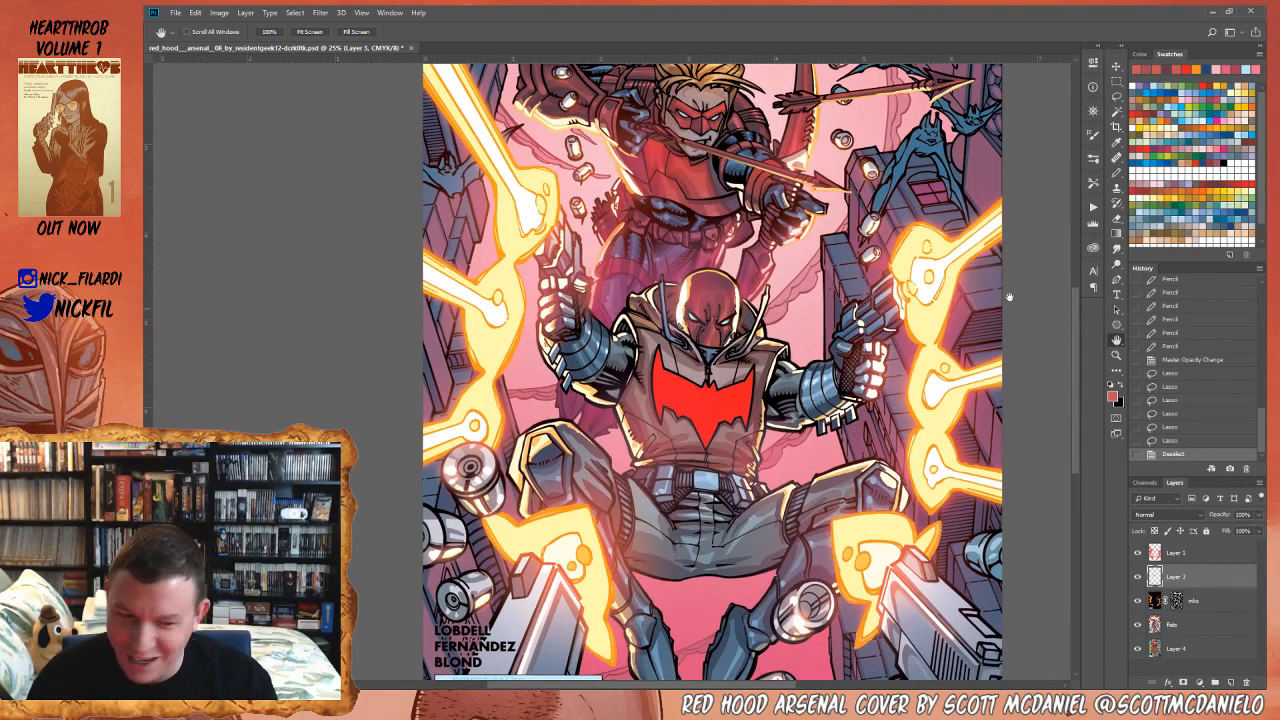
pyautogui.click(1116, 97)
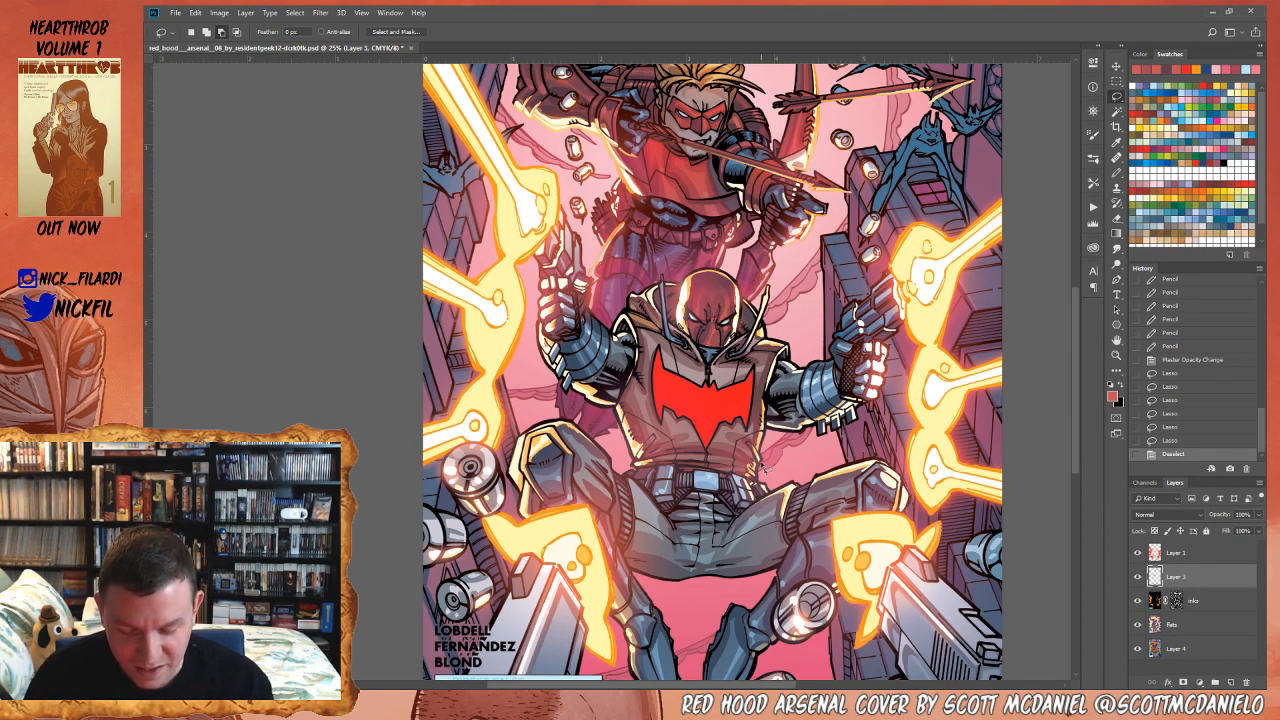
pyautogui.moveTo(945, 245)
pyautogui.mouseDown()
pyautogui.moveTo(938, 303)
pyautogui.moveTo(722, 398)
pyautogui.moveTo(742, 445)
pyautogui.mouseUp()
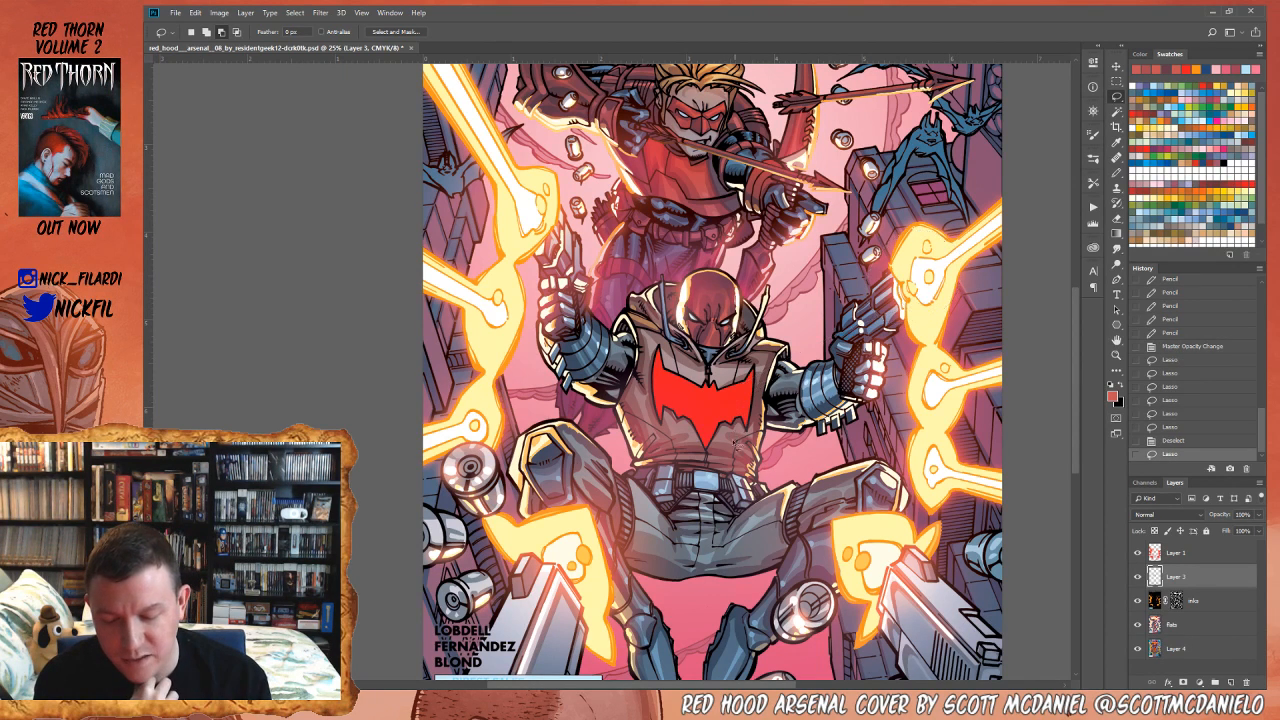
pyautogui.moveTo(772, 389); pyautogui.dragTo(755, 481)
pyautogui.moveTo(628, 409)
pyautogui.mouseDown()
pyautogui.moveTo(662, 486)
pyautogui.moveTo(665, 351)
pyautogui.mouseUp()
pyautogui.moveTo(724, 482)
pyautogui.mouseDown()
pyautogui.moveTo(782, 350)
pyautogui.moveTo(692, 359)
pyautogui.mouseUp()
pyautogui.hotkey('ctrl', 'd')
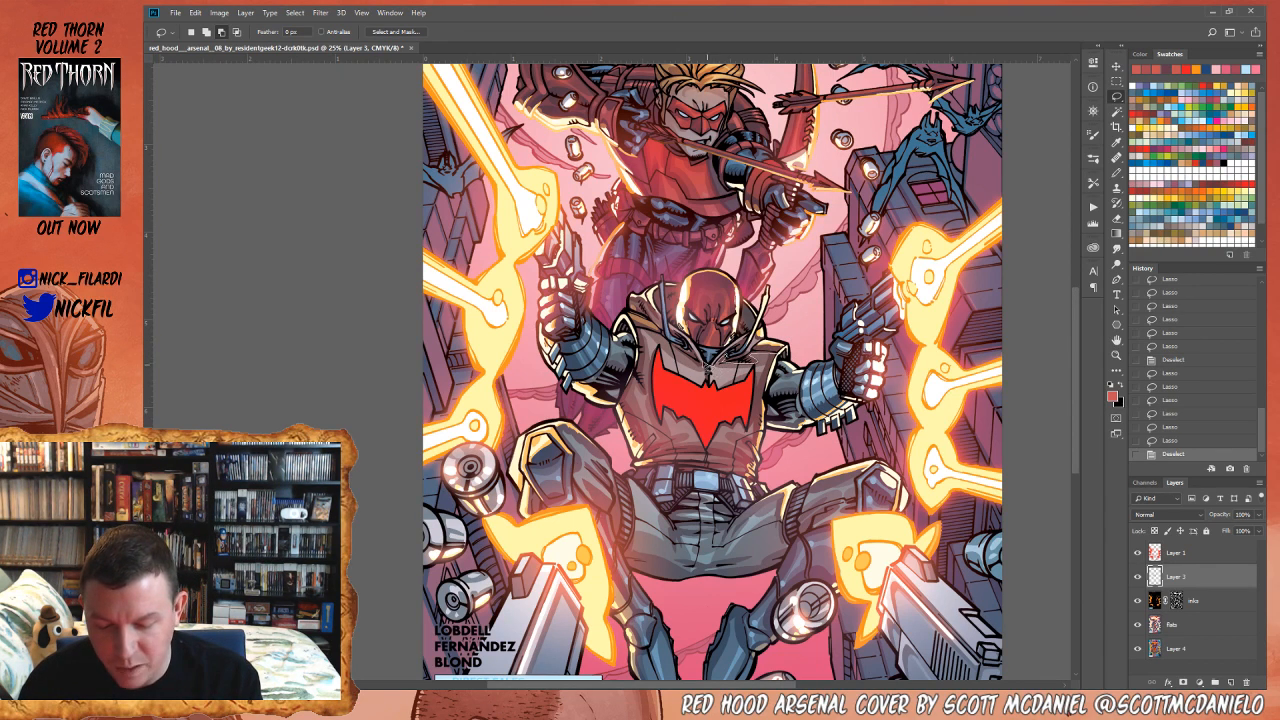
# - Lasso Red Hood's vest around the bat emblem, refining the selection along the collar and the lower hem
pyautogui.moveTo(652, 350)
pyautogui.mouseDown()
pyautogui.moveTo(672, 438)
pyautogui.moveTo(690, 439)
pyautogui.moveTo(674, 455)
pyautogui.moveTo(733, 456)
pyautogui.mouseUp()
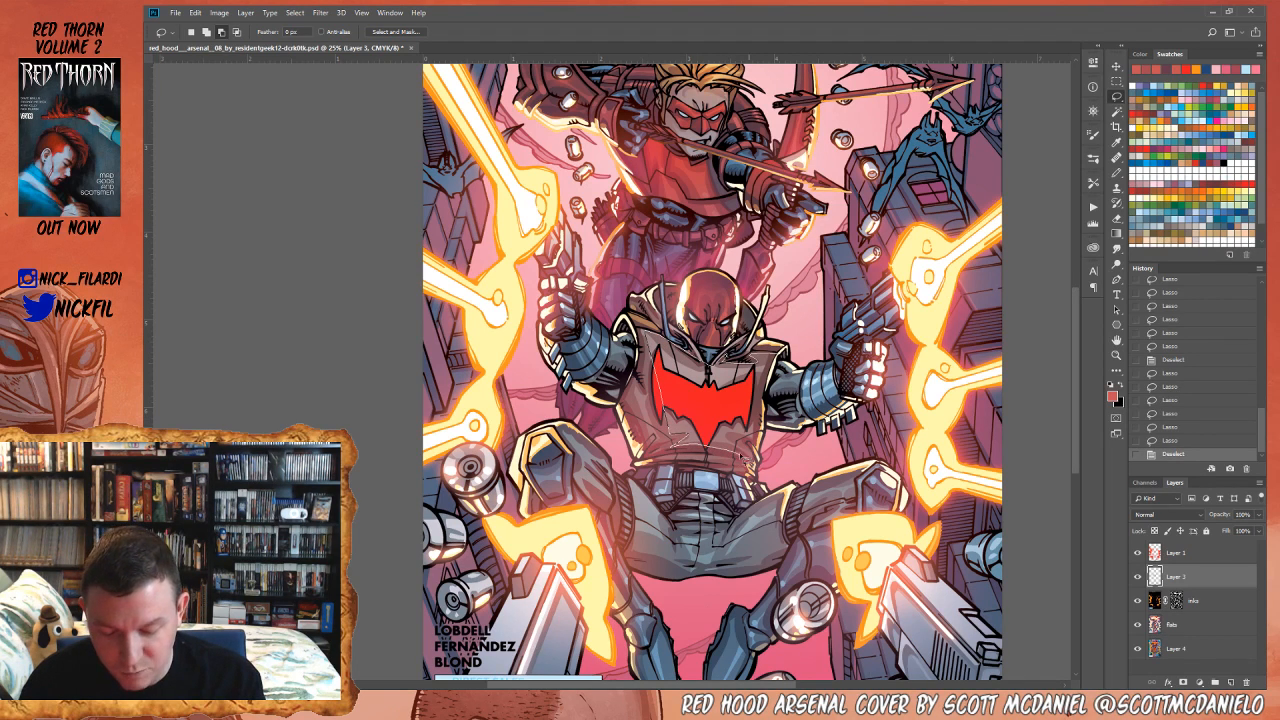
pyautogui.moveTo(706, 360); pyautogui.dragTo(650, 340)
pyautogui.moveTo(757, 446); pyautogui.dragTo(761, 414)
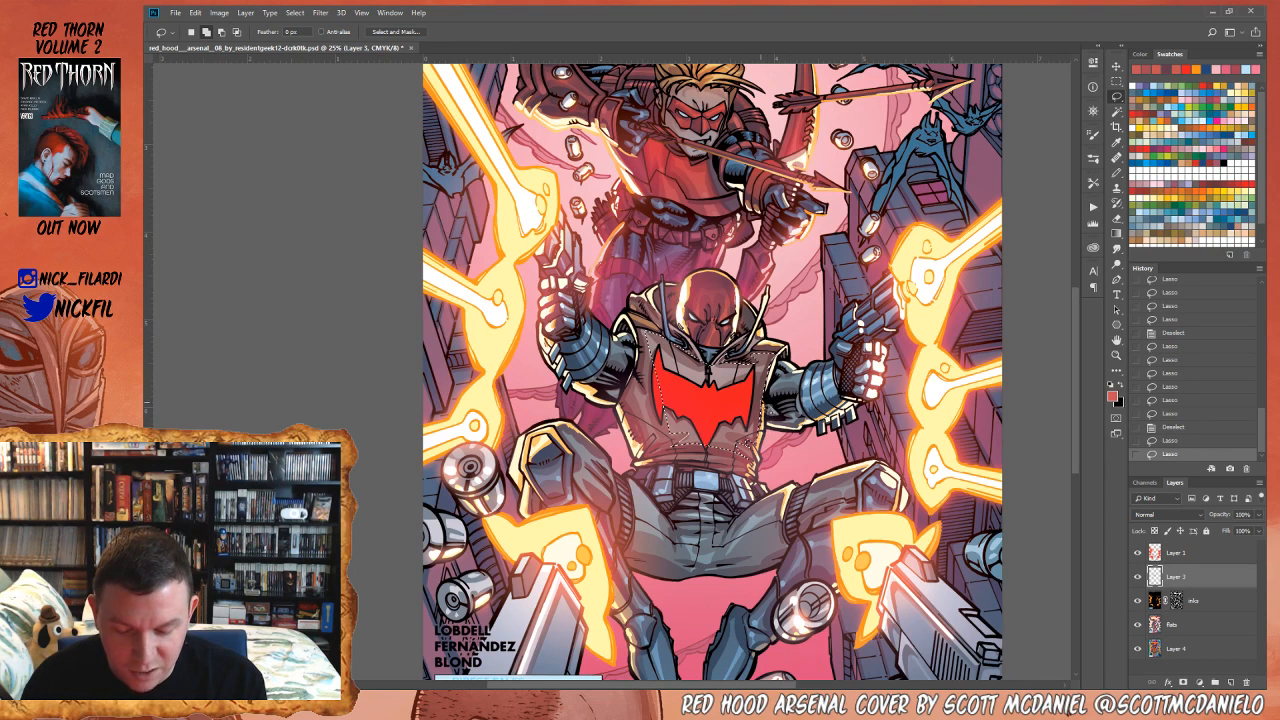
pyautogui.moveTo(762, 460)
pyautogui.mouseDown()
pyautogui.moveTo(748, 448)
pyautogui.moveTo(732, 462)
pyautogui.mouseUp()
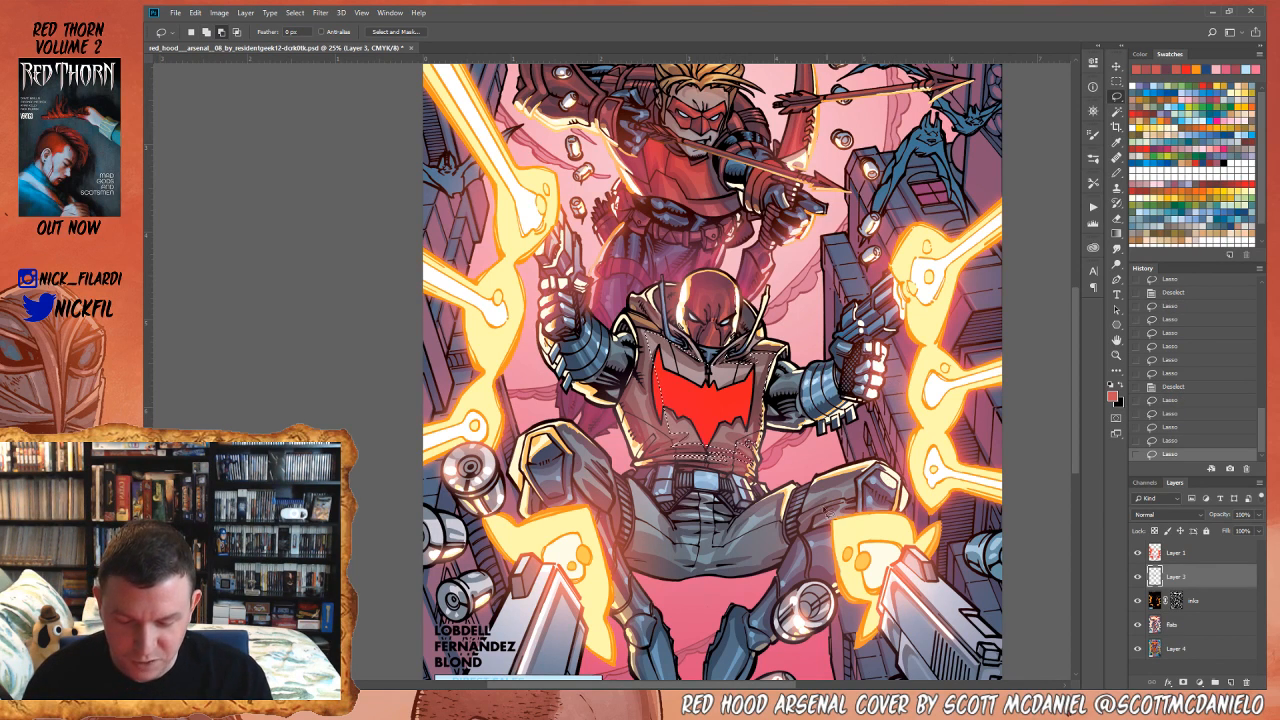
# - Make the flats layer active and take the red bat emblem out of the vest selection with the Magic Wand
pyautogui.press('w')
pyautogui.click(893, 383)
pyautogui.click(1178, 625)
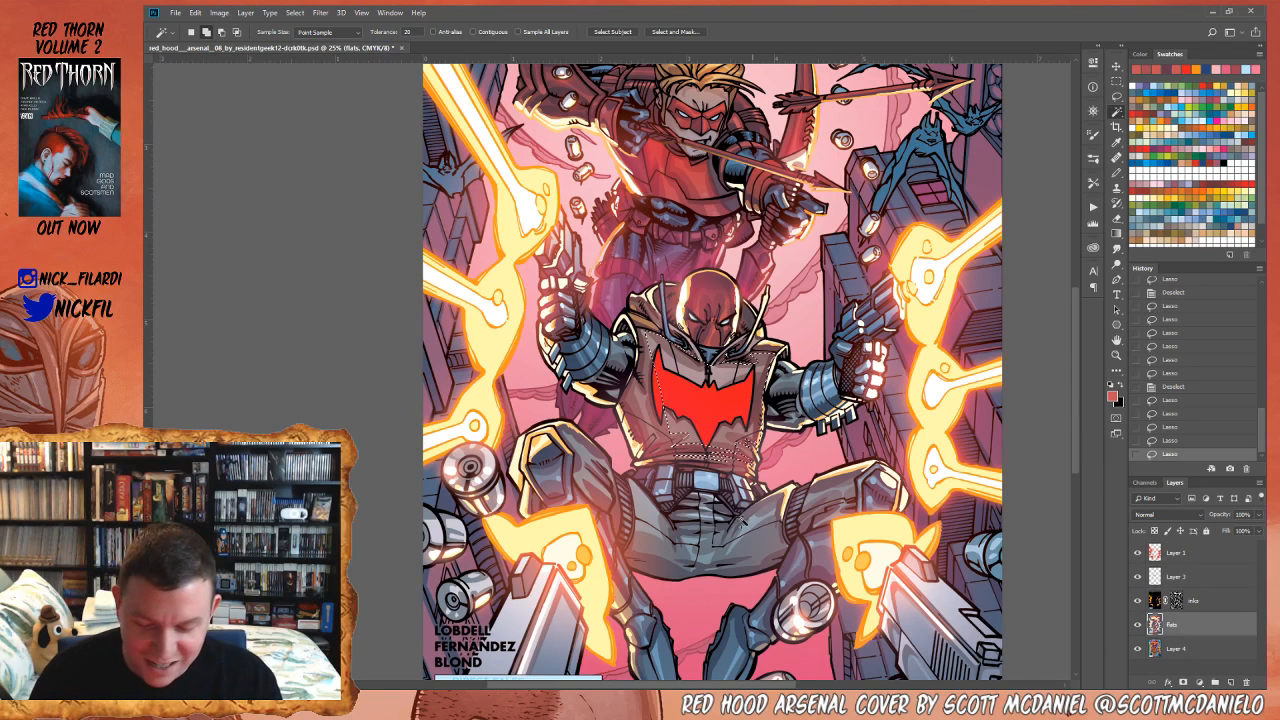
# - Sample a light orange and draw a Screen-mode gradient at 50% opacity down through Red Hood's selected vest
pyautogui.press('b')
pyautogui.keyDown('alt'); pyautogui.click(766, 337); pyautogui.keyUp('alt')
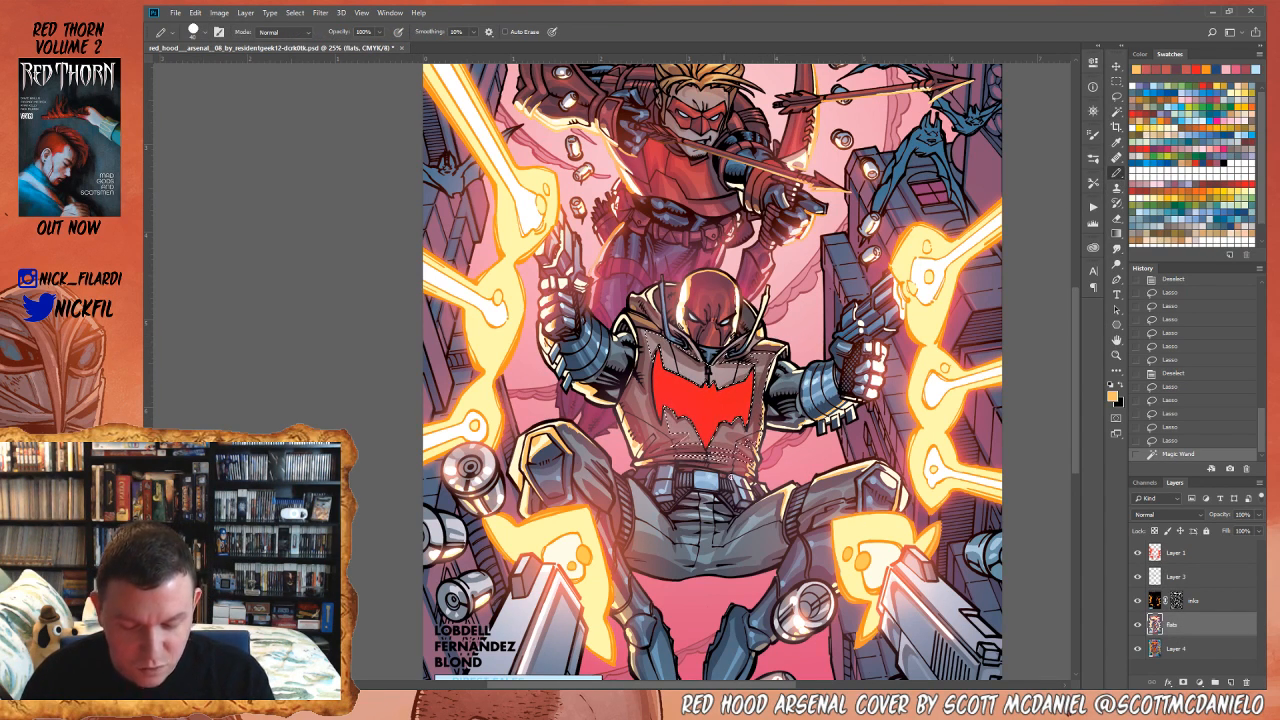
pyautogui.click(1117, 96)
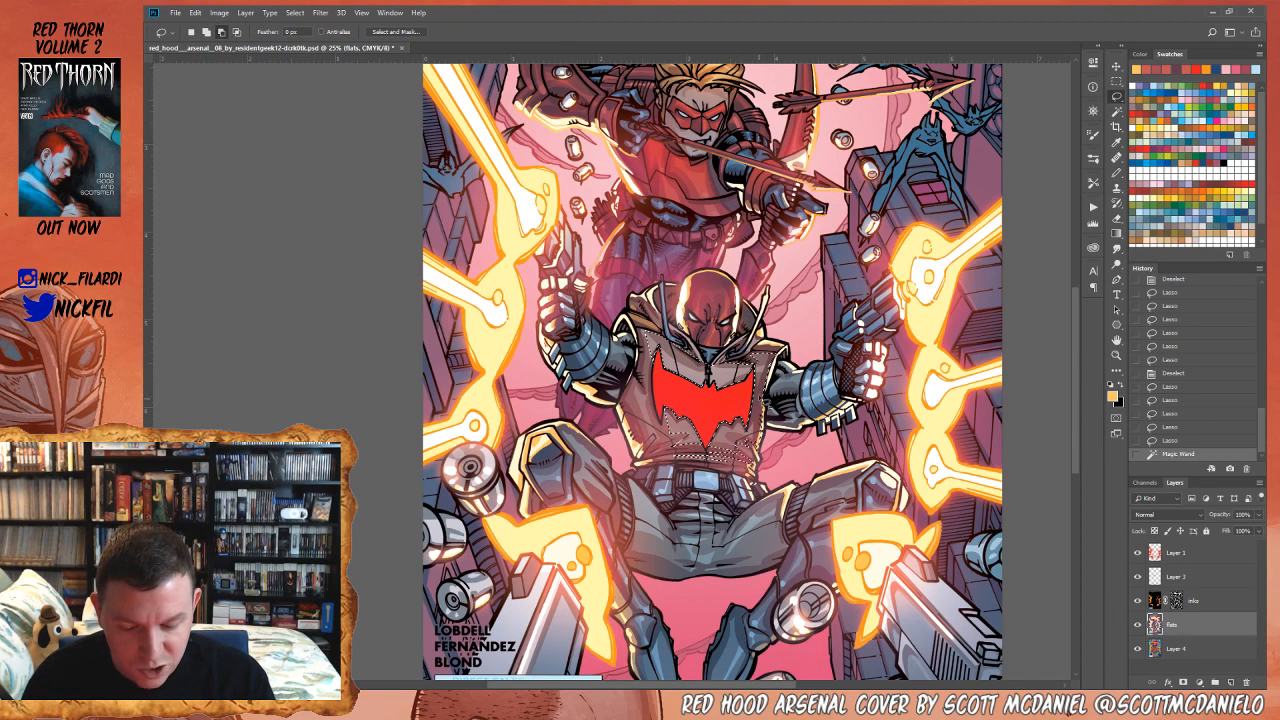
pyautogui.moveTo(798, 442); pyautogui.dragTo(792, 450)
pyautogui.hotkey('ctrl', 'z')
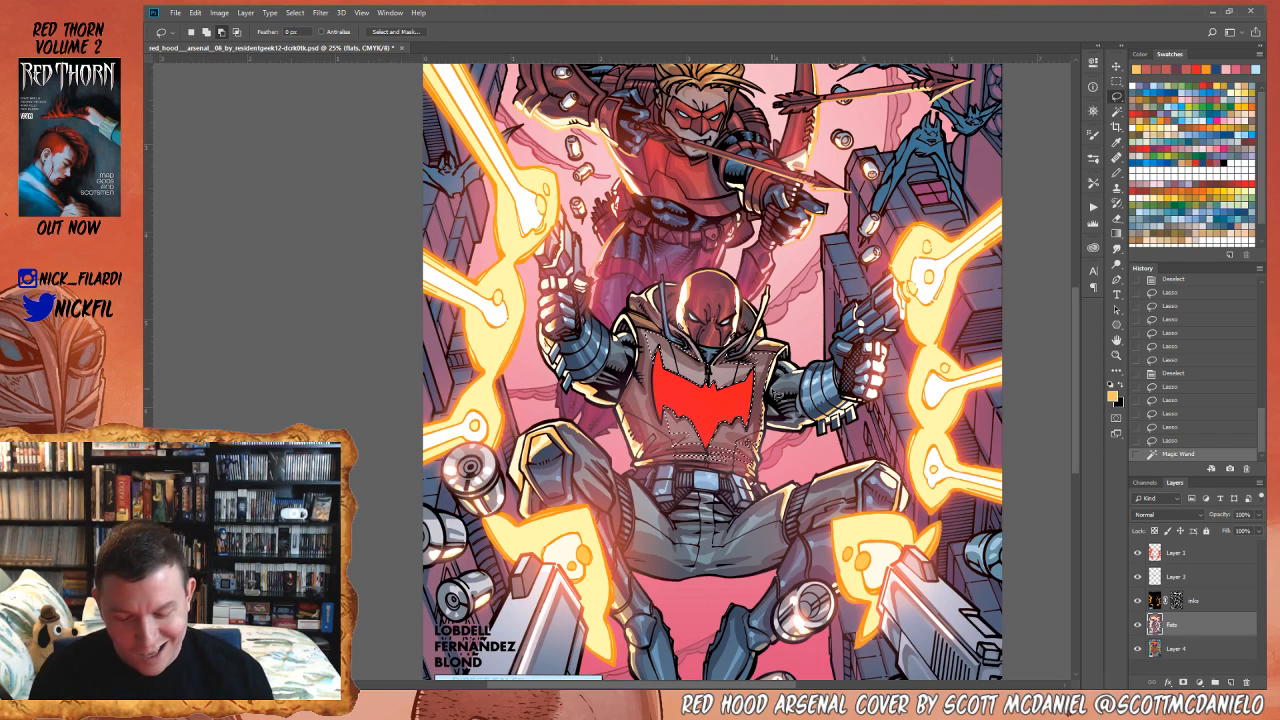
pyautogui.click(1116, 233)
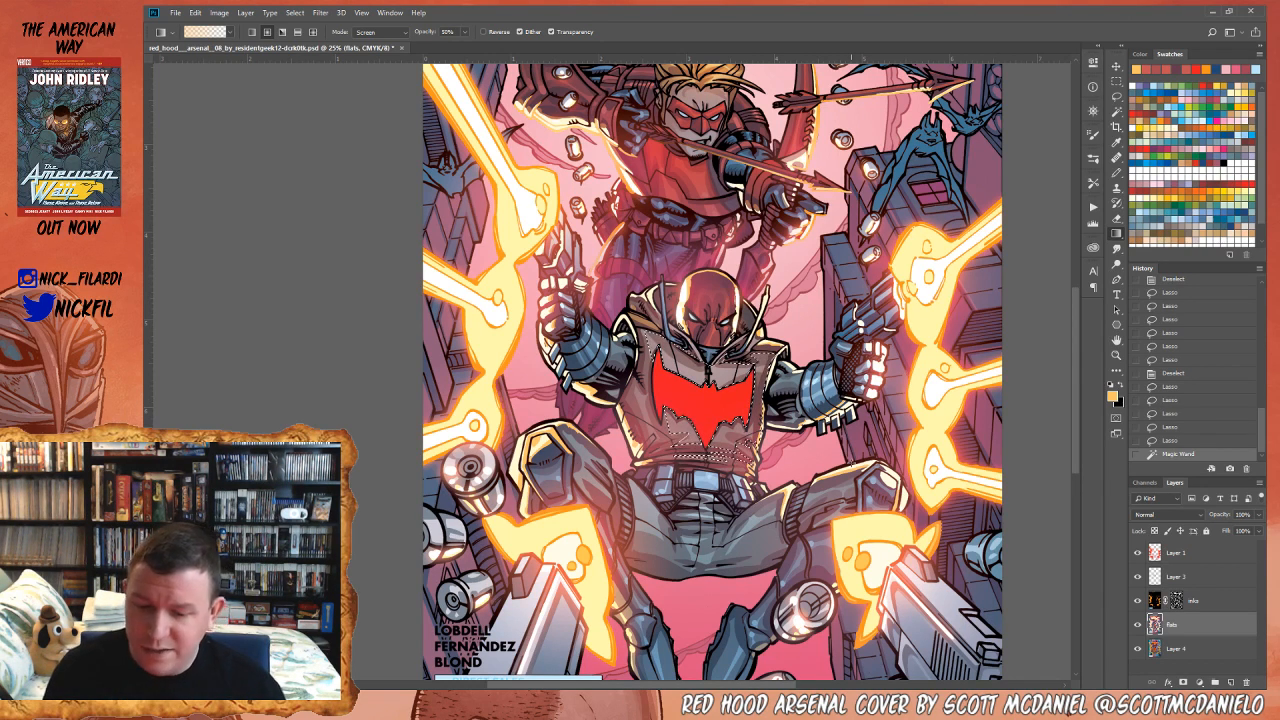
pyautogui.moveTo(808, 317); pyautogui.dragTo(716, 570)
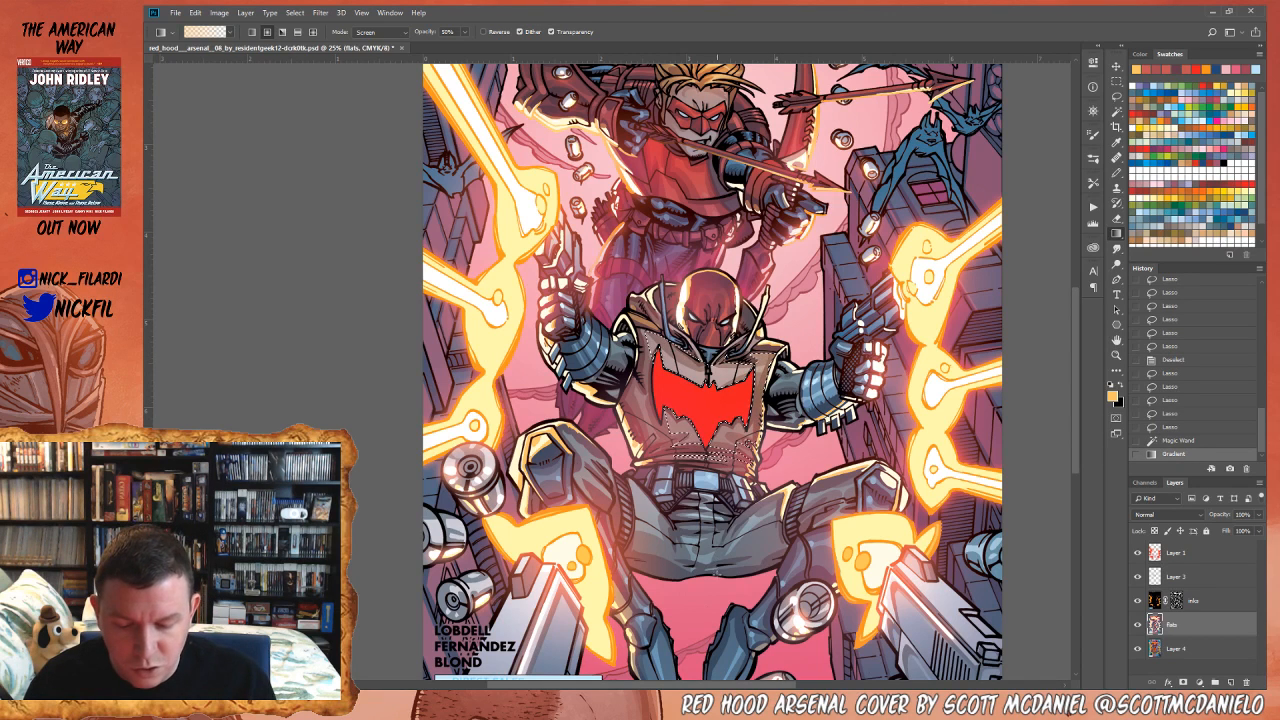
# - Choose a deeper orange swatch, layer three more Screen gradients diagonally over the vest, and clear the selection
pyautogui.click(1164, 118)
pyautogui.moveTo(775, 346); pyautogui.dragTo(719, 468)
pyautogui.moveTo(763, 356); pyautogui.dragTo(721, 552)
pyautogui.moveTo(784, 342); pyautogui.dragTo(738, 452)
pyautogui.hotkey('ctrl', 'd')
pyautogui.click(1116, 356)
pyautogui.keyDown('alt'); pyautogui.click(782, 467); pyautogui.keyUp('alt')
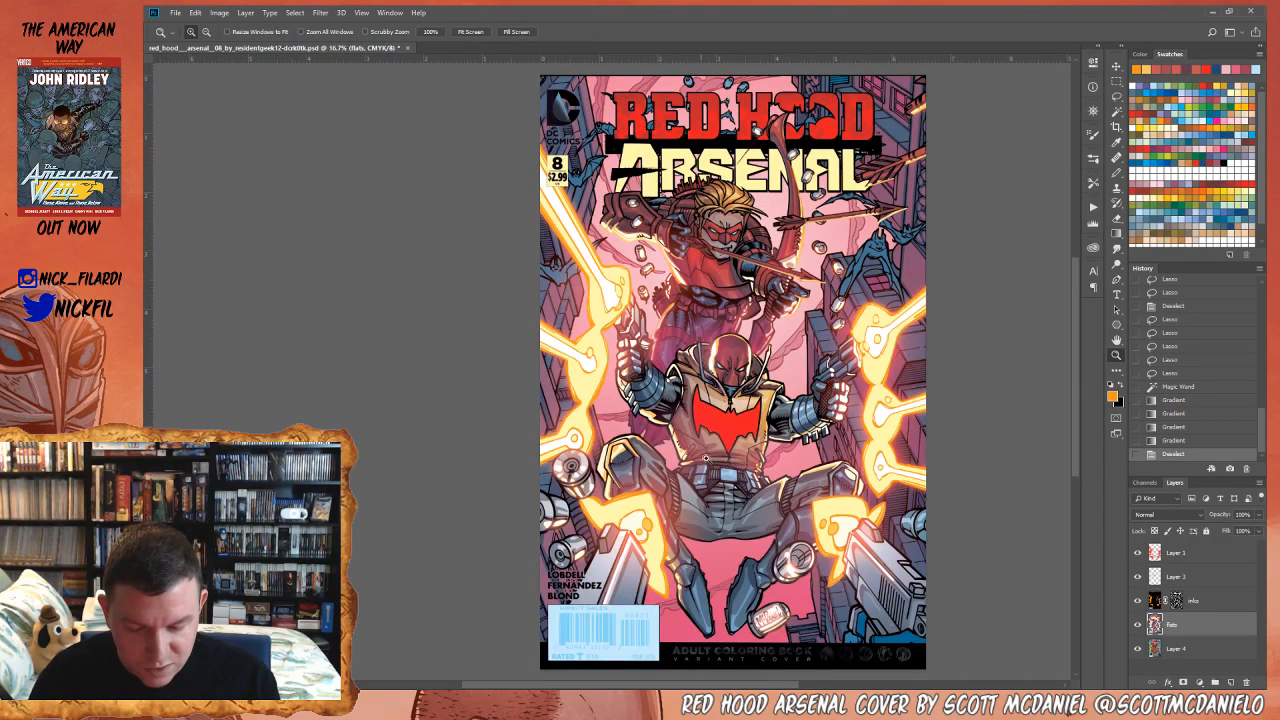
# - Restore the vest selection, add one more short orange gradient over its lower part, and deselect
pyautogui.hotkey('ctrl', 'z')
pyautogui.click(1117, 174)
pyautogui.click(748, 458)
pyautogui.hotkey('ctrl', 'z')
pyautogui.press('g')
pyautogui.moveTo(748, 458); pyautogui.dragTo(738, 425)
pyautogui.hotkey('ctrl', 'd')
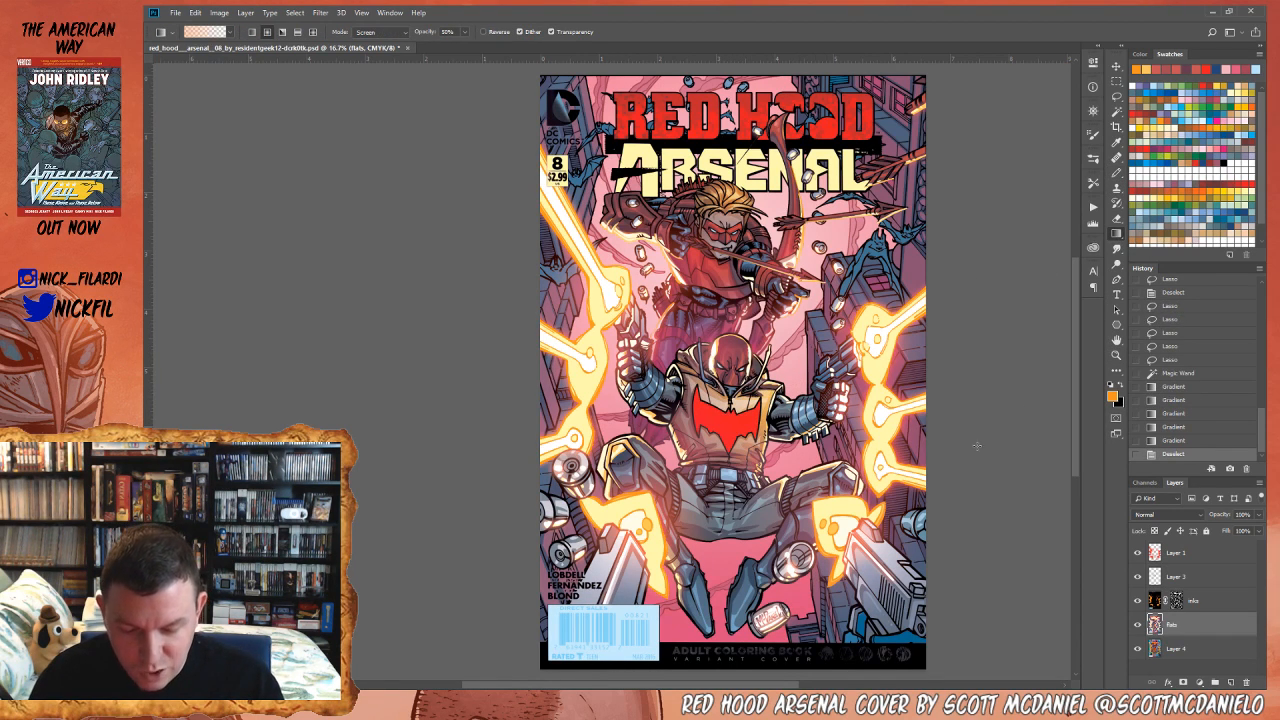
# - Dab orange Pencil touches at 50% opacity along the collar and shoulders of Red Hood's vest
pyautogui.click(1117, 97)
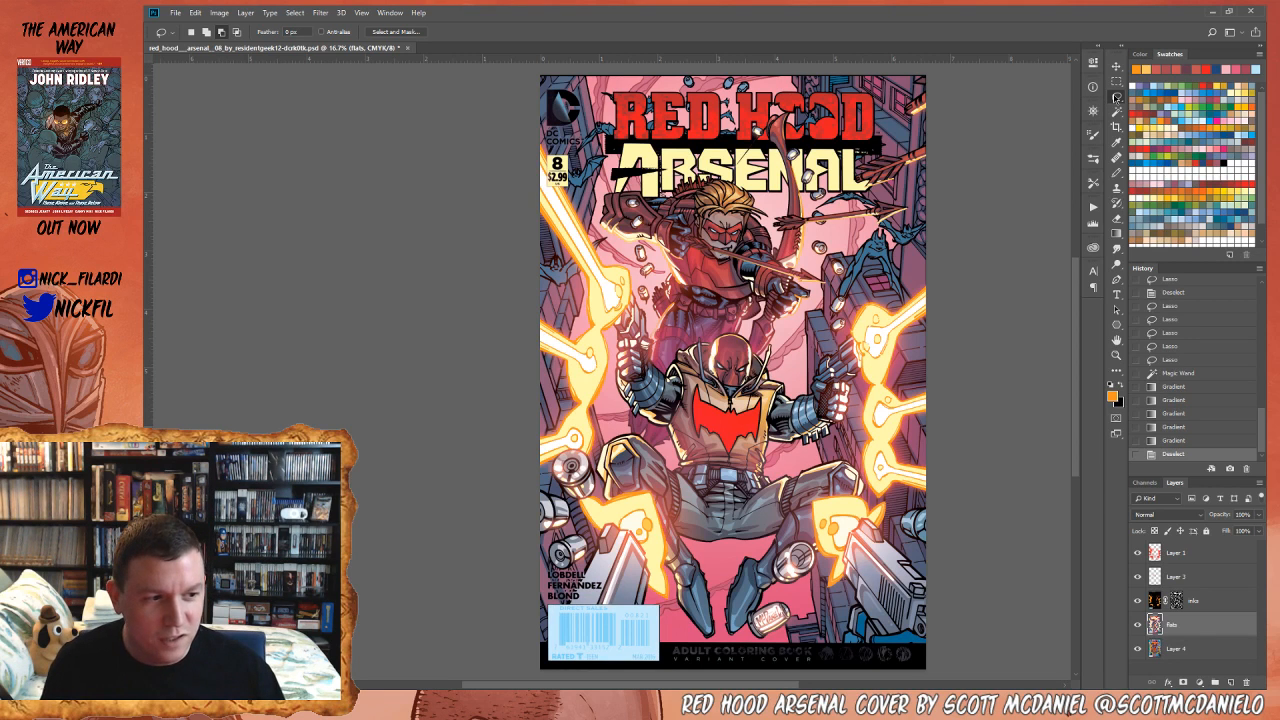
pyautogui.click(1117, 173)
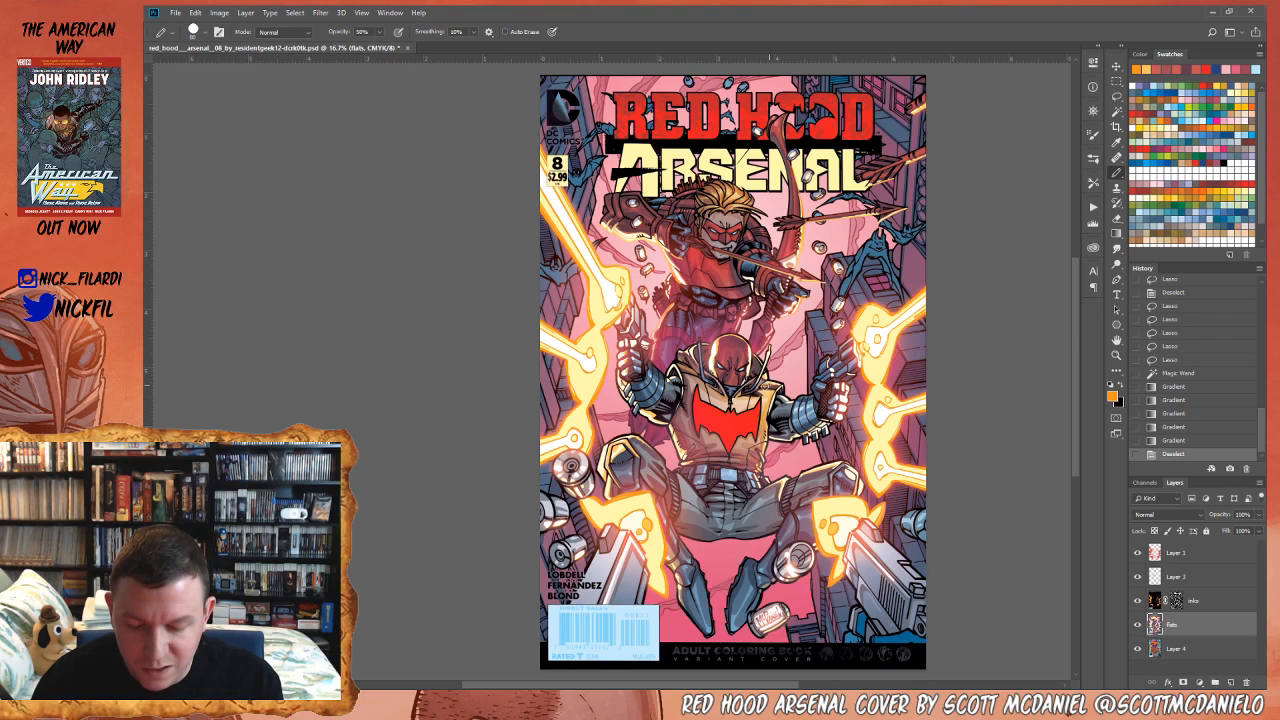
pyautogui.click(775, 387)
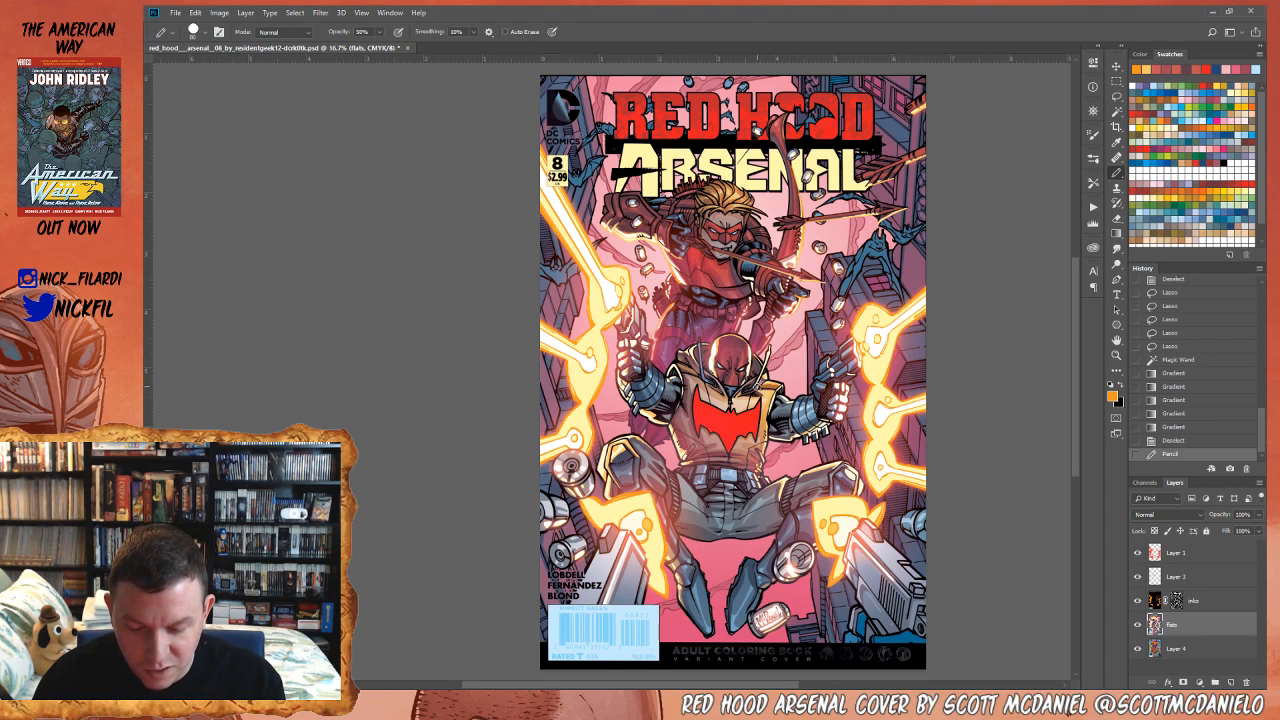
pyautogui.click(756, 386)
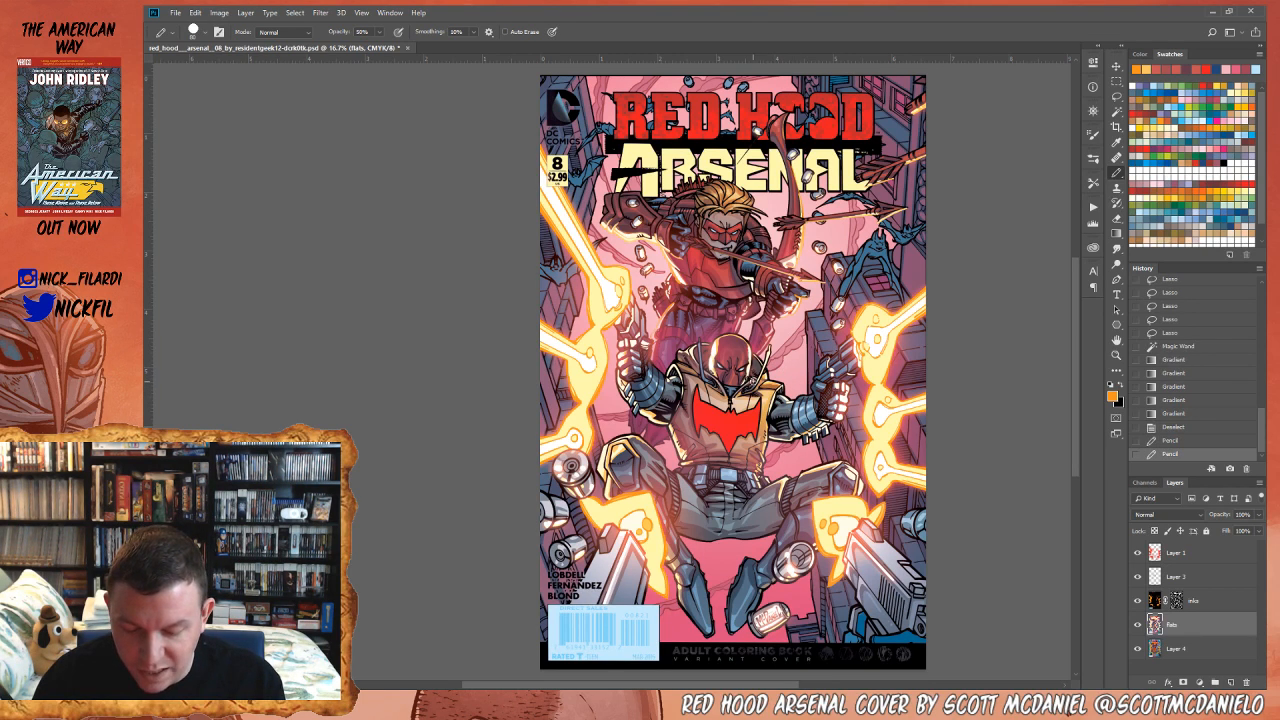
pyautogui.click(737, 392)
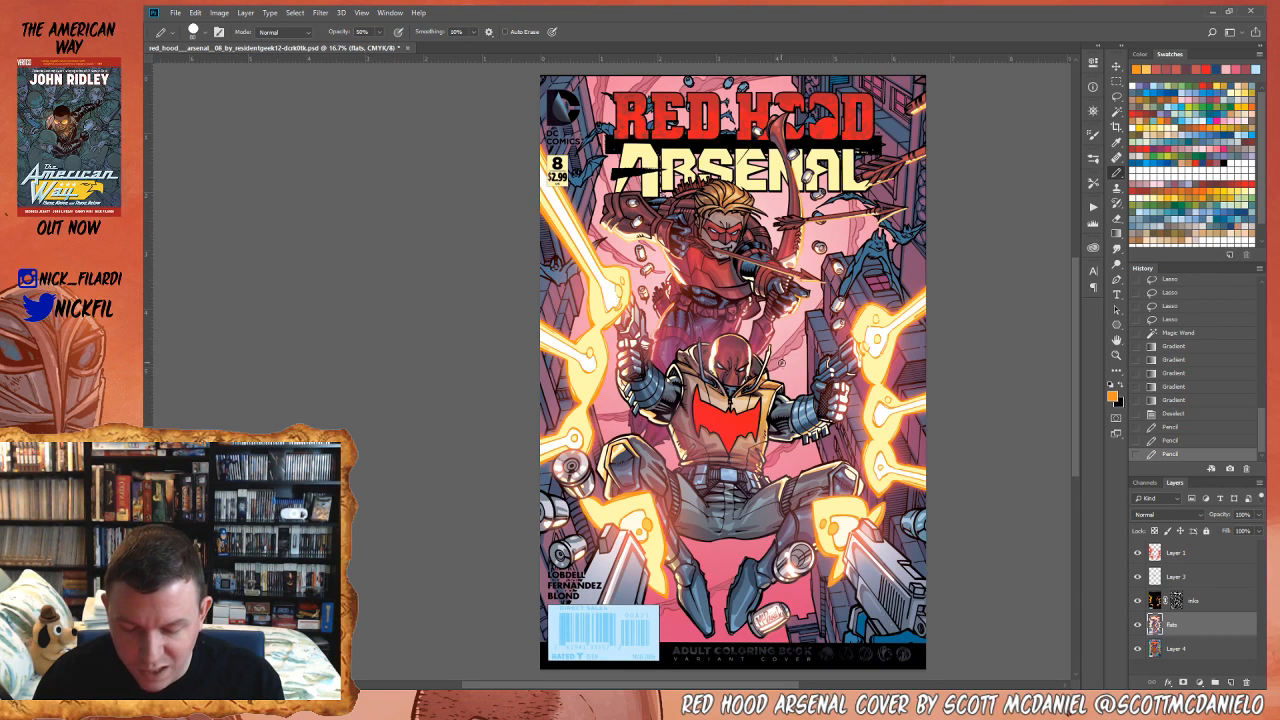
pyautogui.click(716, 380)
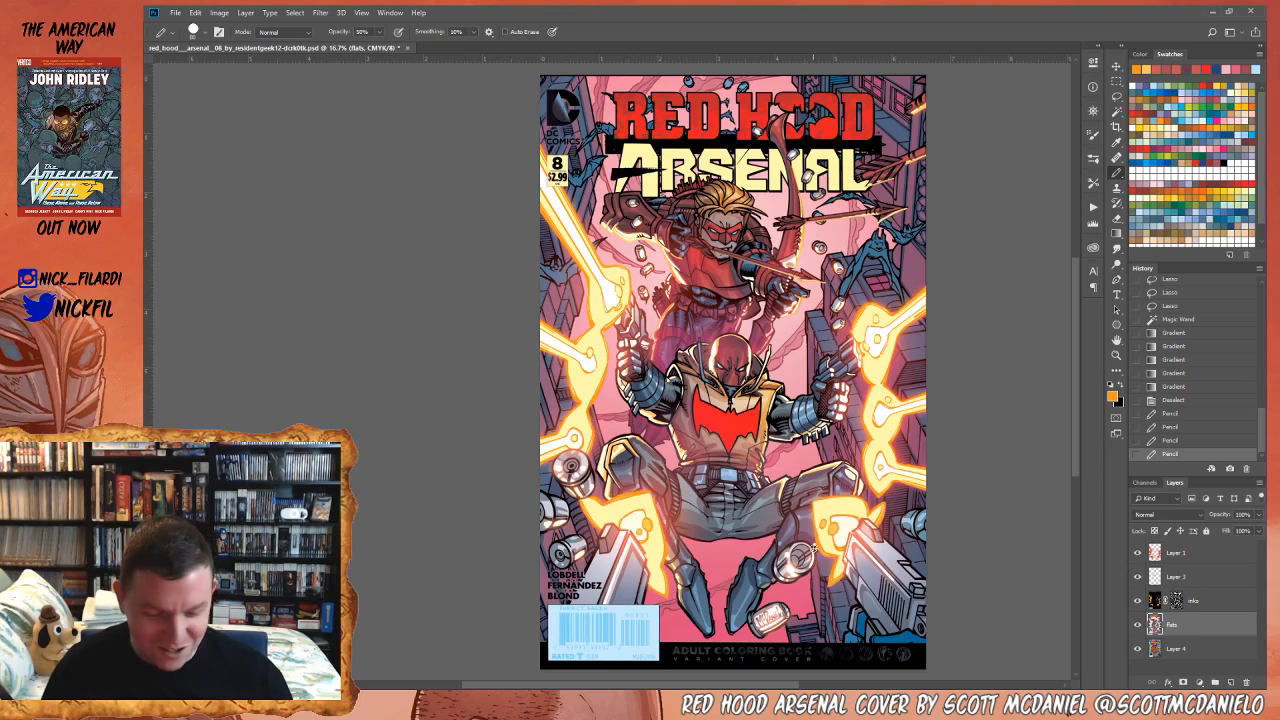
# - Set the Pencil opacity to 100% and touch up the vest's shoulder beside the bat emblem with colours sampled nearby
pyautogui.click(1116, 354)
pyautogui.click(748, 410)
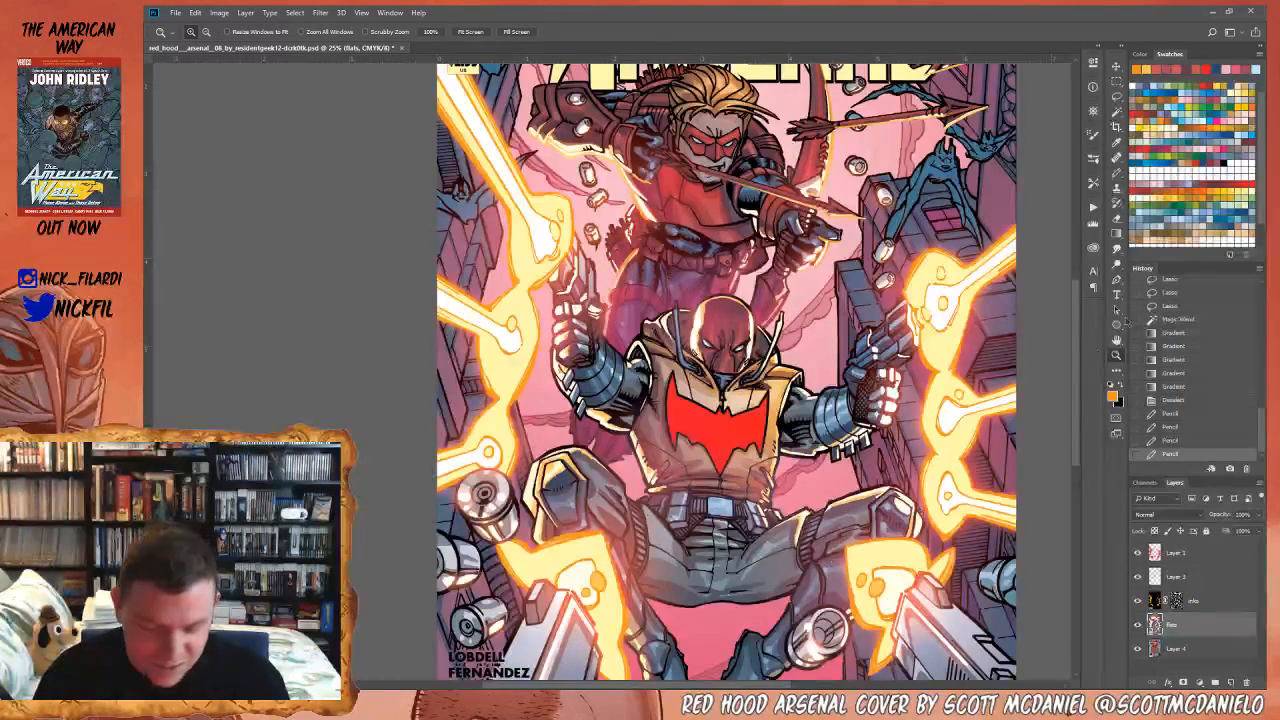
pyautogui.click(1117, 95)
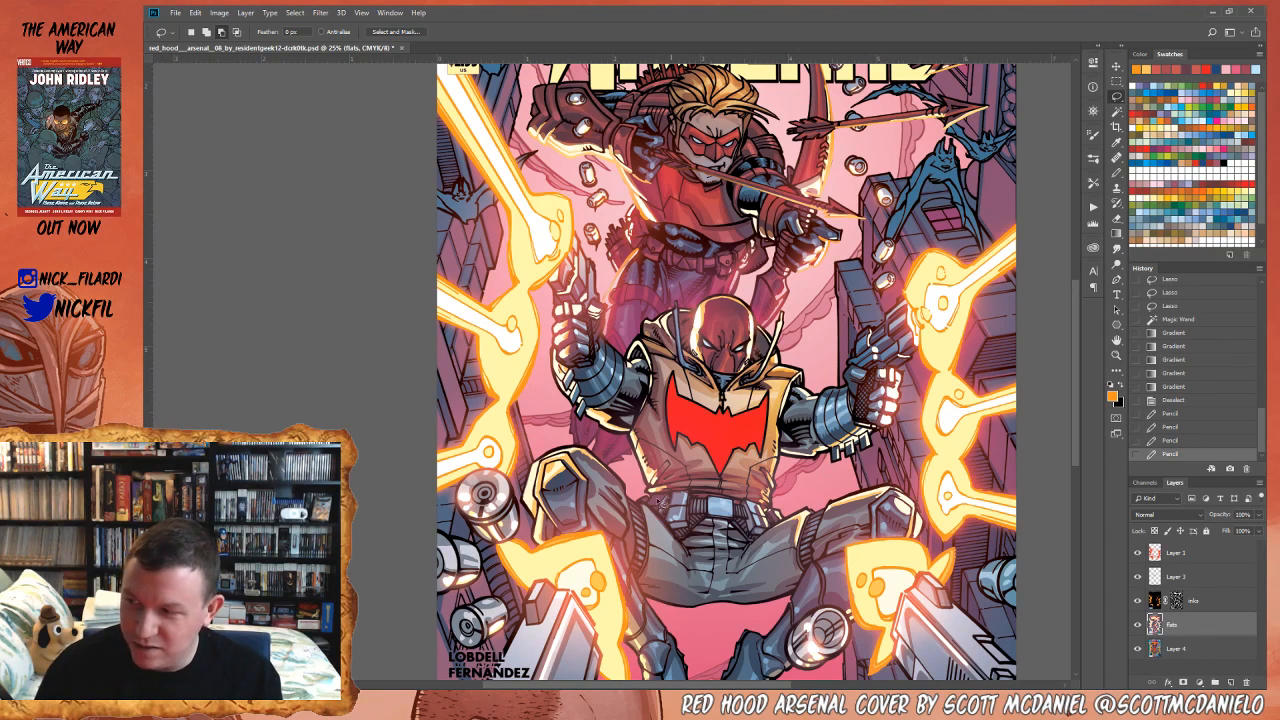
pyautogui.click(1117, 111)
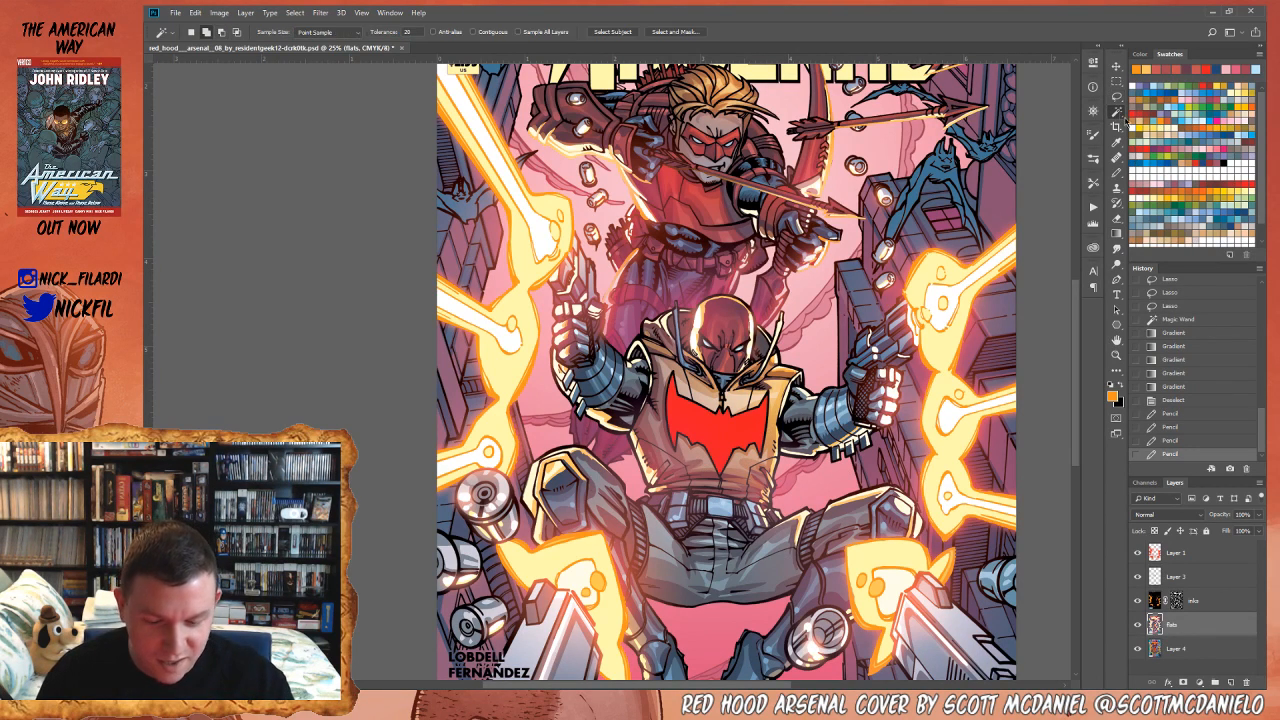
pyautogui.press('b')
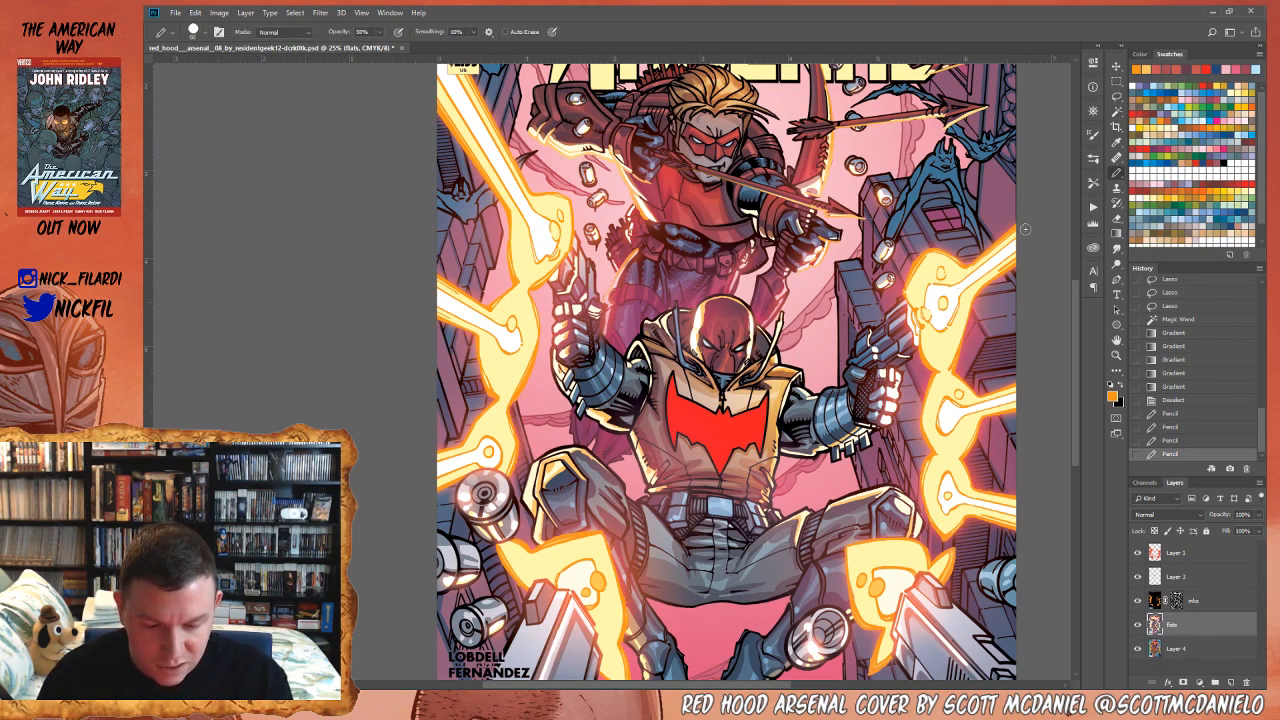
pyautogui.keyDown('alt'); pyautogui.click(810, 402); pyautogui.keyUp('alt')
pyautogui.press('0')
pyautogui.moveTo(818, 398)
pyautogui.mouseDown()
pyautogui.moveTo(797, 406)
pyautogui.moveTo(822, 404)
pyautogui.moveTo(793, 393)
pyautogui.mouseUp()
pyautogui.keyDown('alt'); pyautogui.click(827, 397); pyautogui.keyUp('alt')
pyautogui.keyDown('alt'); pyautogui.click(806, 400); pyautogui.keyUp('alt')
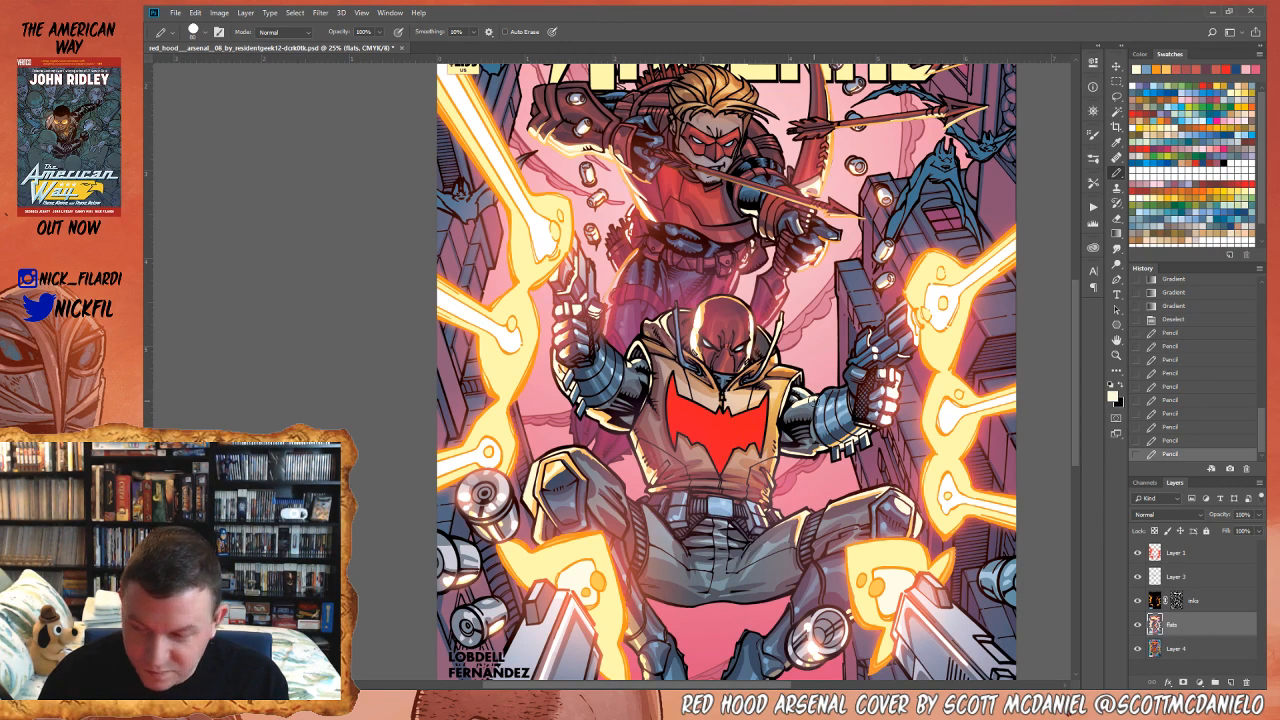
# - Sample a warm tan from the vest and pencil it down the vest's side below the bat emblem
pyautogui.click(1116, 356)
pyautogui.hotkey('ctrl', '-')
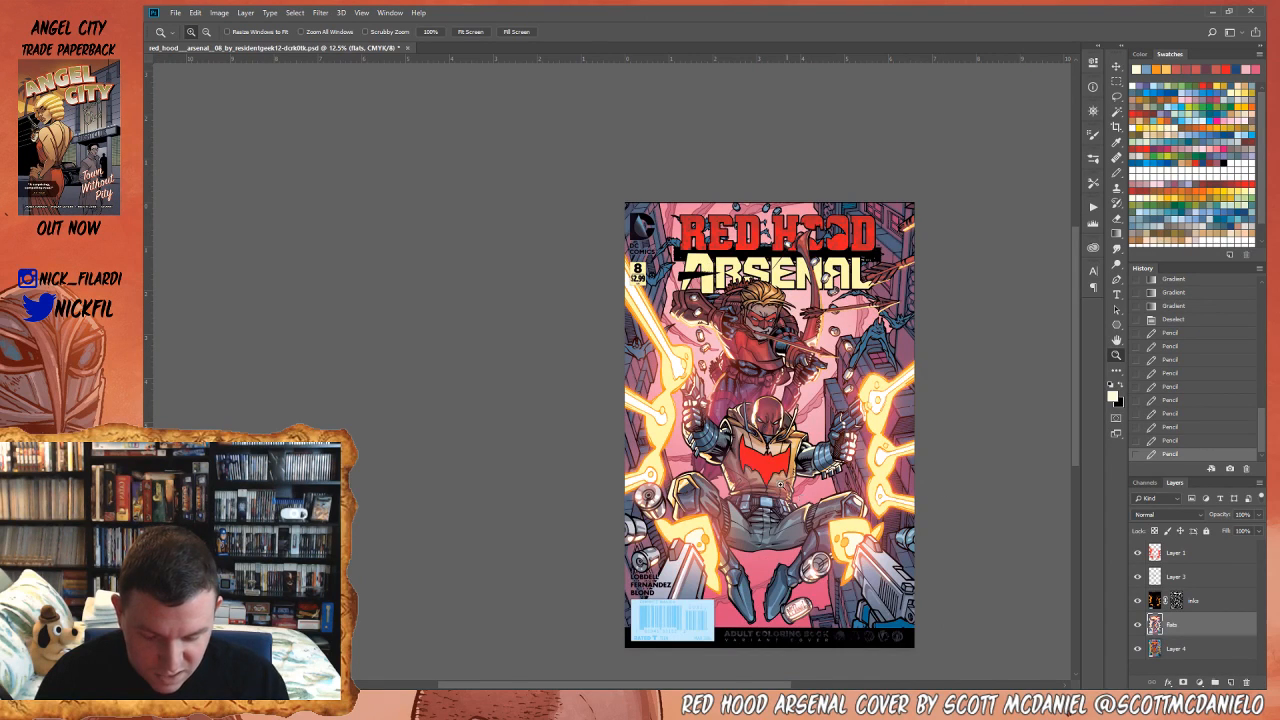
pyautogui.click(783, 461)
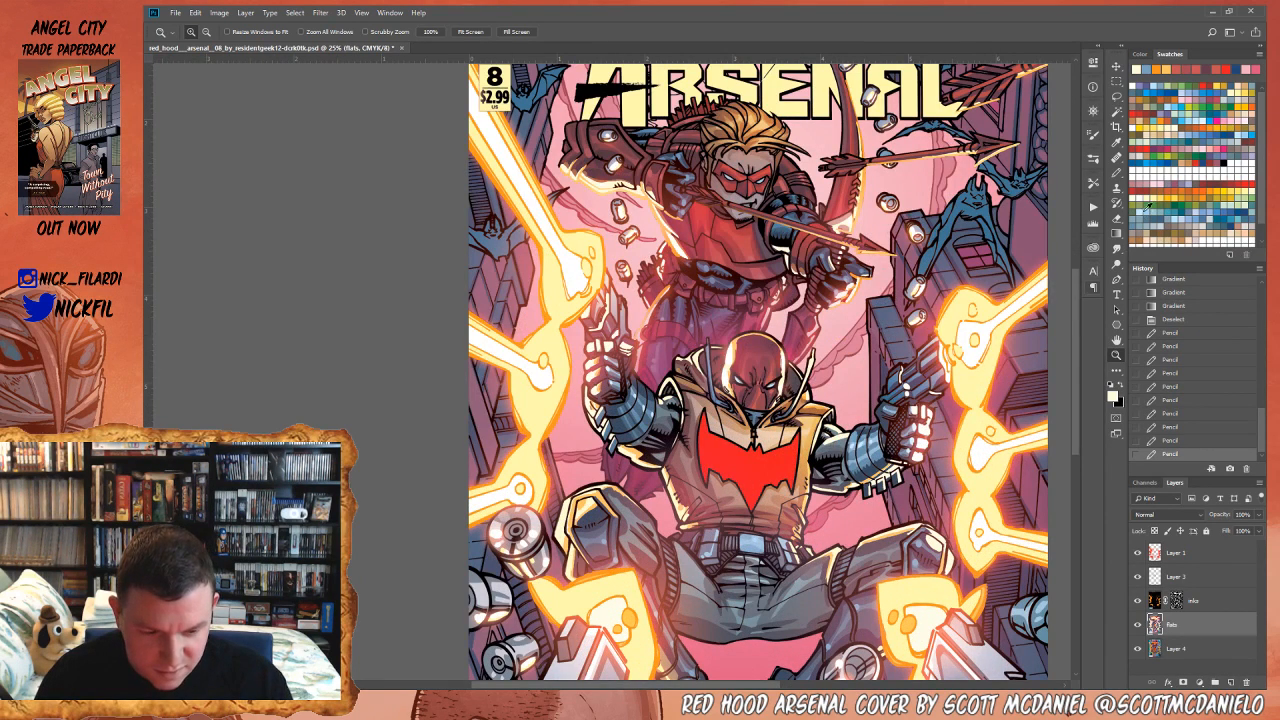
pyautogui.click(1116, 172)
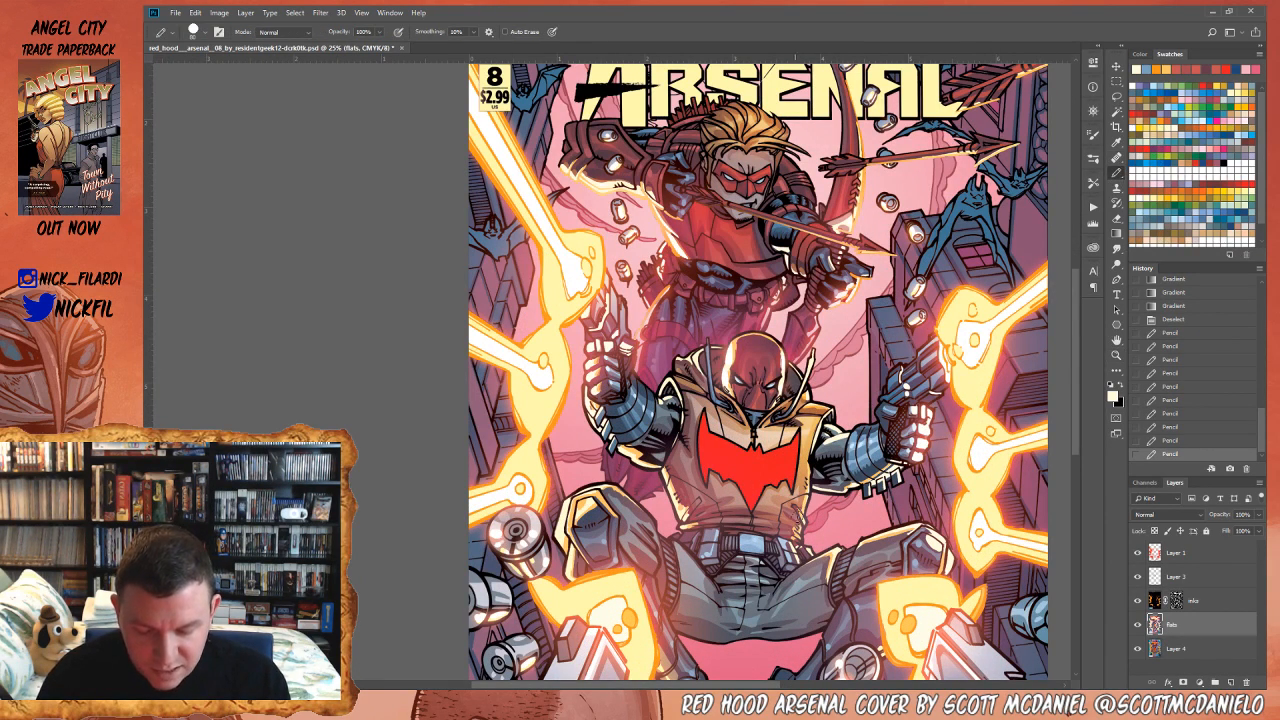
pyautogui.keyDown('alt'); pyautogui.click(808, 487); pyautogui.keyUp('alt')
pyautogui.moveTo(800, 507)
pyautogui.mouseDown()
pyautogui.moveTo(805, 528)
pyautogui.moveTo(802, 513)
pyautogui.moveTo(791, 537)
pyautogui.mouseUp()
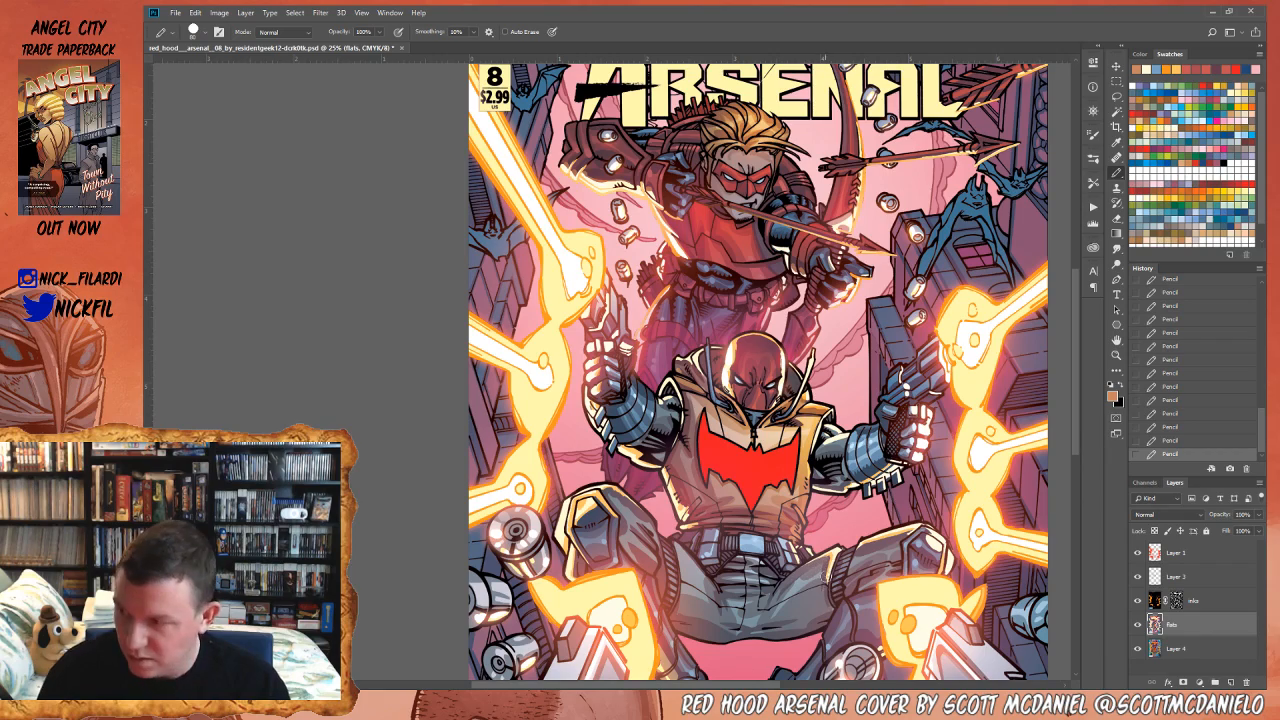
# - Examine how the vest's new colours read against the whole cover
pyautogui.press('z')
pyautogui.keyDown('alt'); pyautogui.click(753, 562); pyautogui.keyUp('alt')
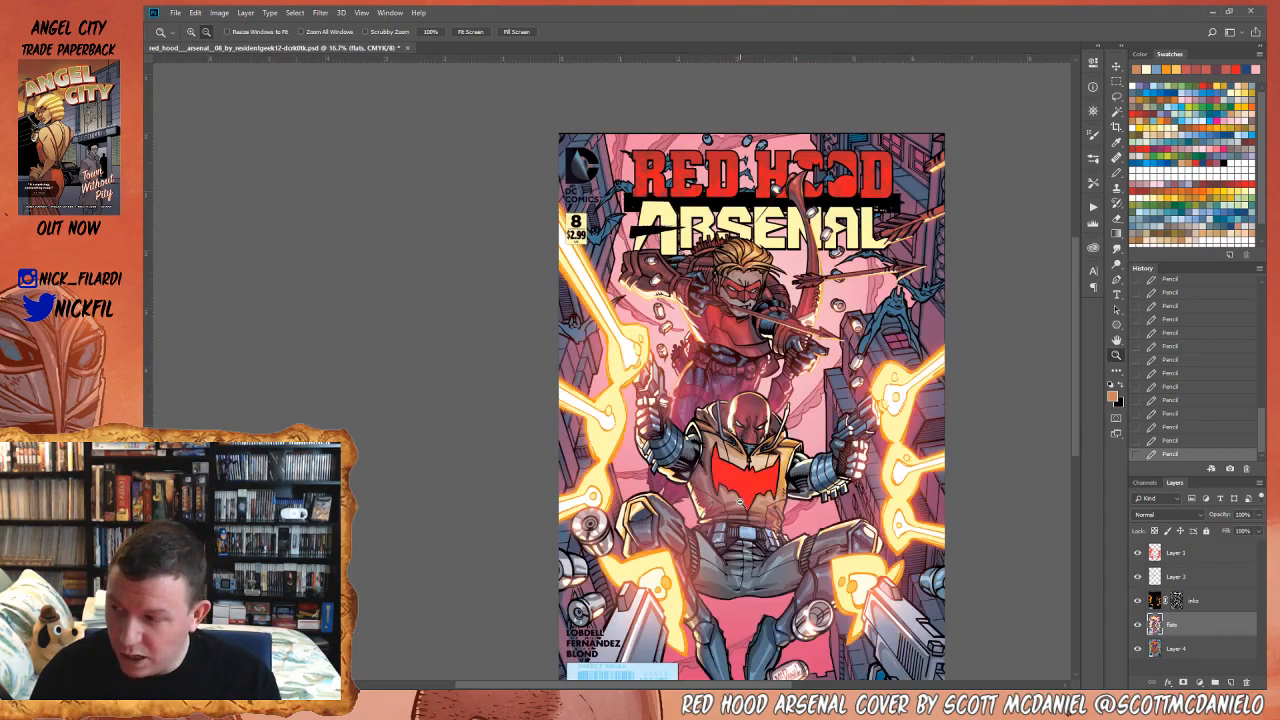
pyautogui.press('h')
pyautogui.moveTo(862, 525); pyautogui.dragTo(814, 427)
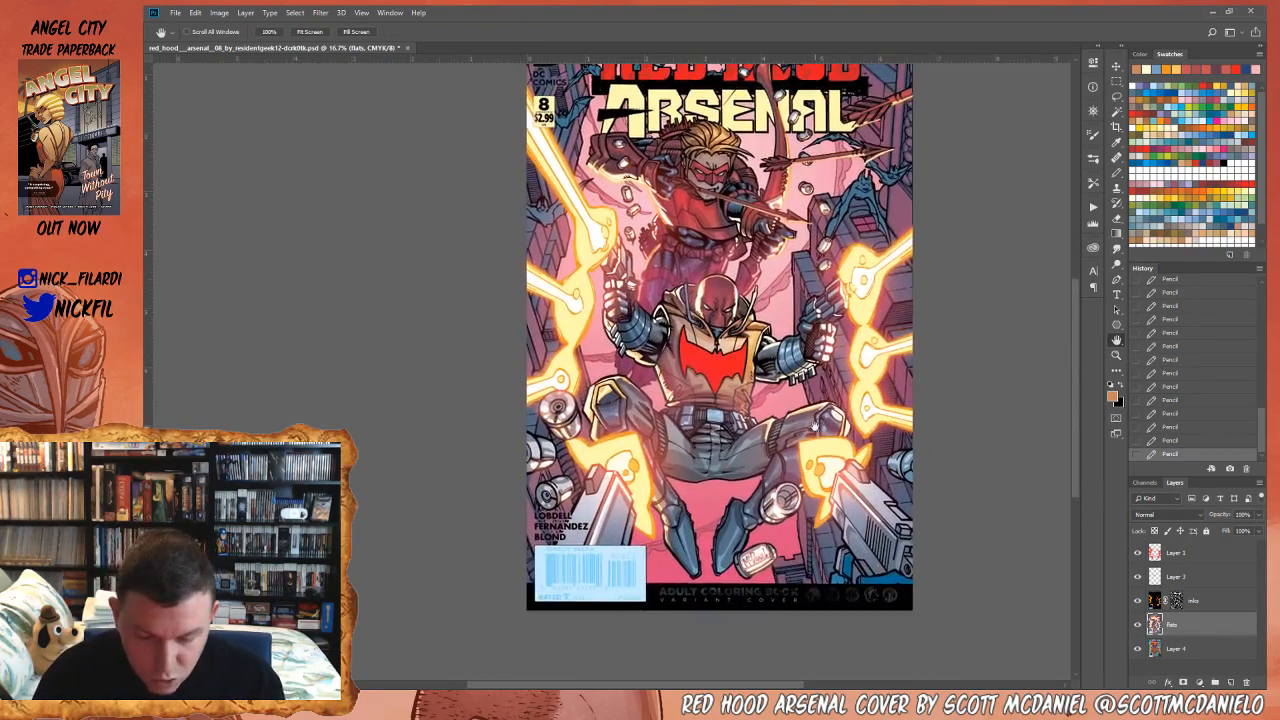
pyautogui.moveTo(1027, 317); pyautogui.dragTo(1041, 402)
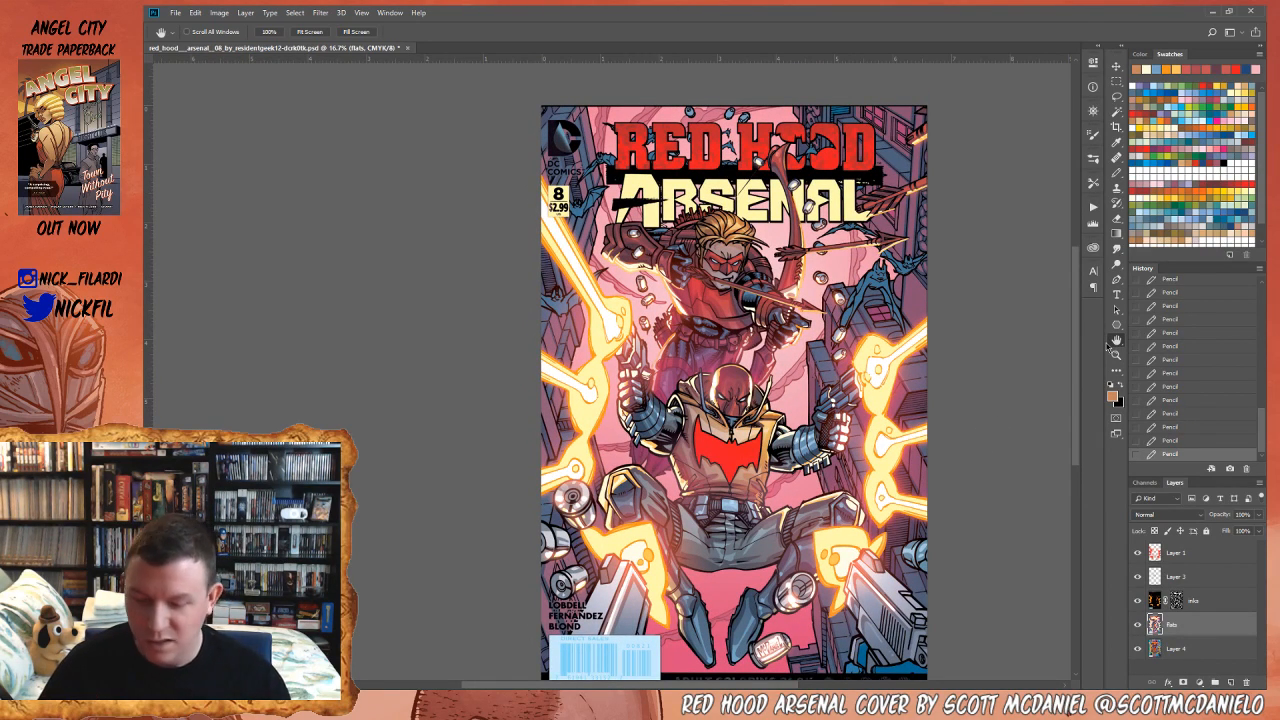
pyautogui.moveTo(964, 487)
pyautogui.mouseDown()
pyautogui.moveTo(957, 444)
pyautogui.moveTo(938, 475)
pyautogui.moveTo(959, 493)
pyautogui.mouseUp()
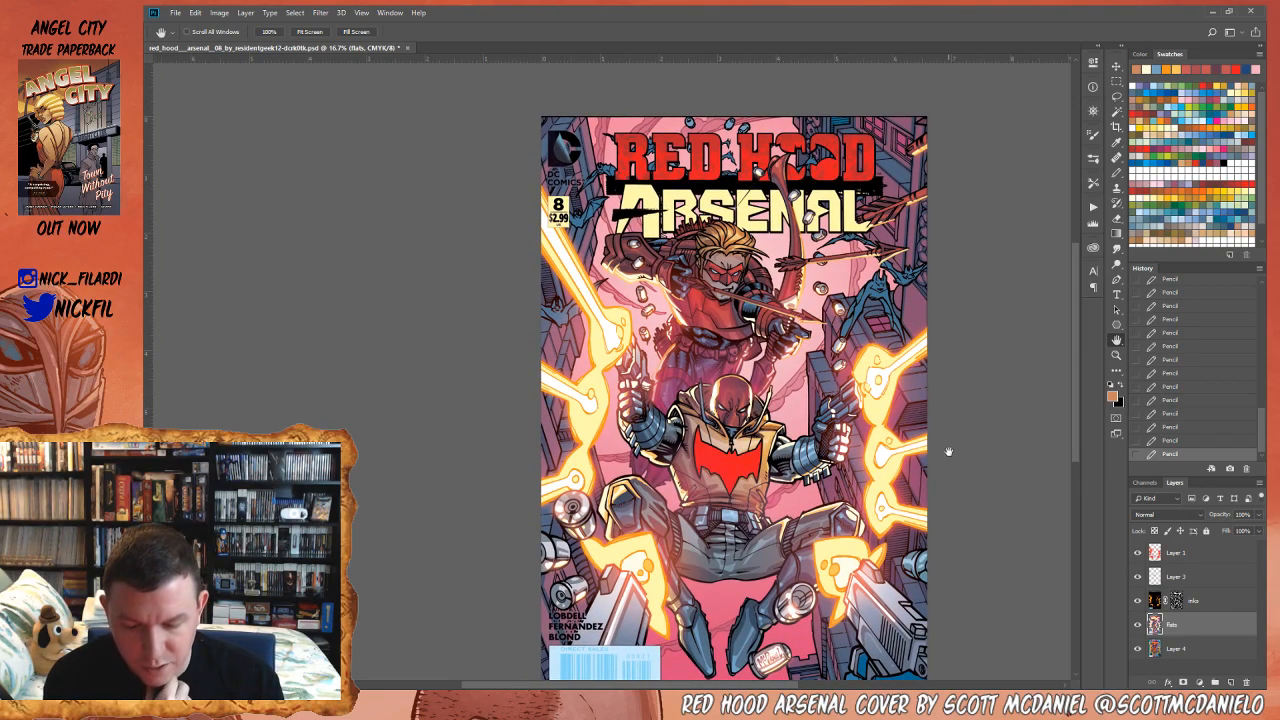
pyautogui.moveTo(734, 393); pyautogui.dragTo(755, 400)
# - Lasso the inner area of Red Hood's mask, trim the selection near the eye, and choose bright red for the Gradient tool
pyautogui.press('z')
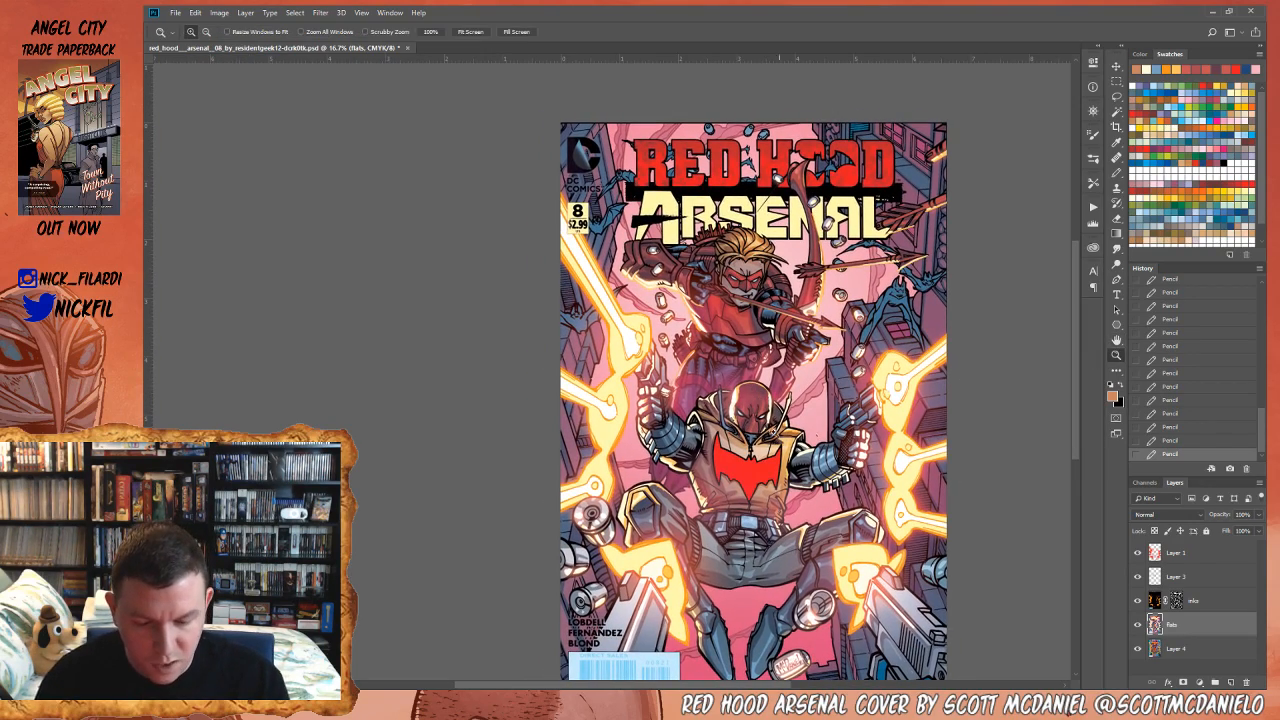
pyautogui.click(762, 395)
pyautogui.press('l')
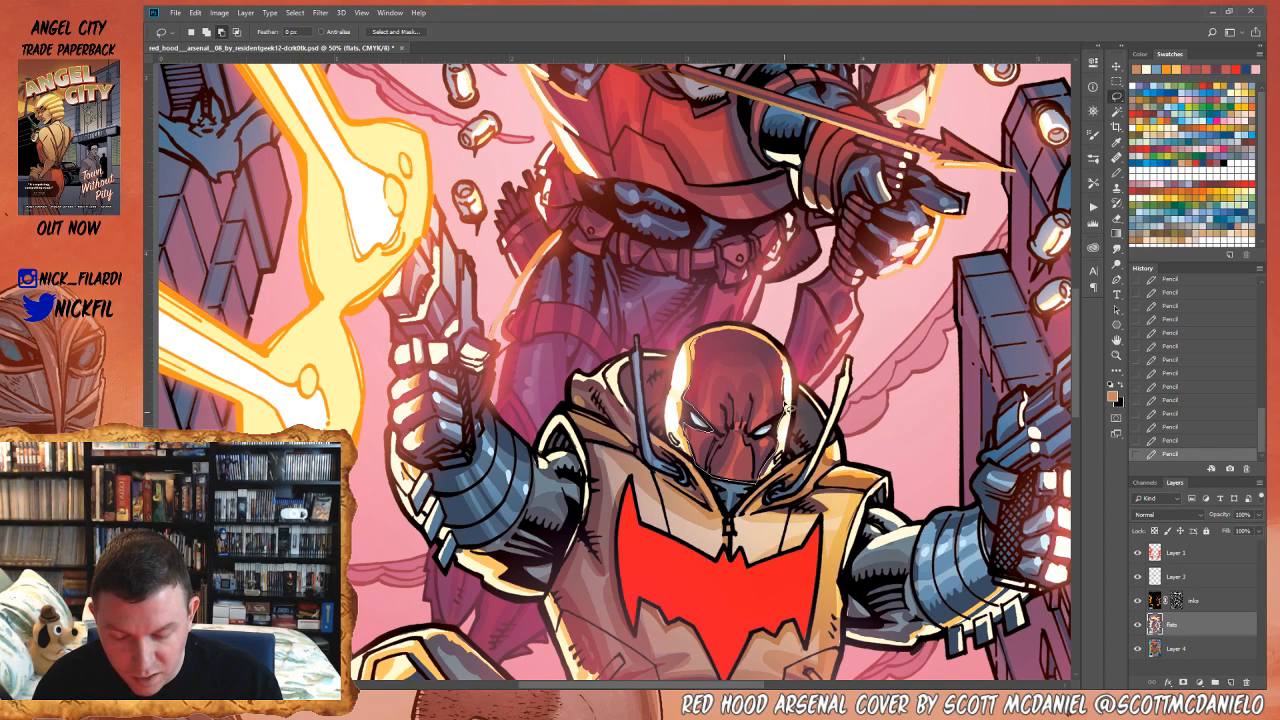
pyautogui.moveTo(708, 340); pyautogui.dragTo(706, 338)
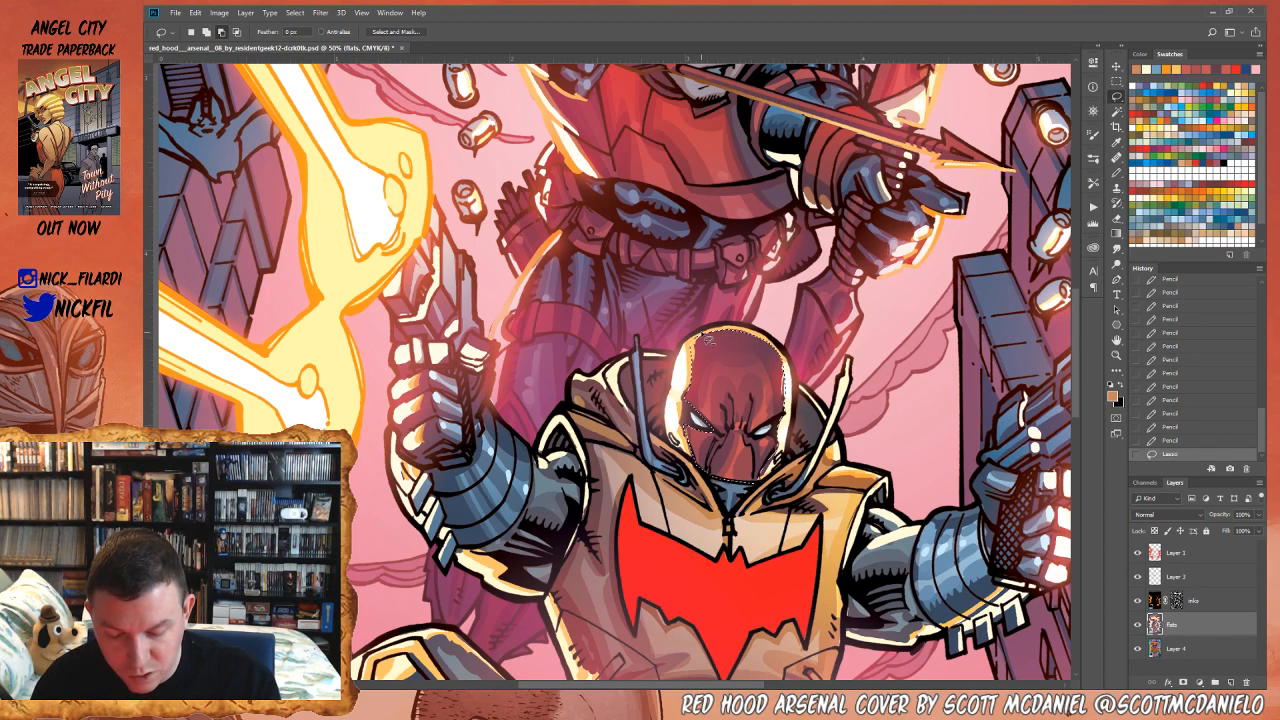
pyautogui.moveTo(712, 431); pyautogui.dragTo(688, 408)
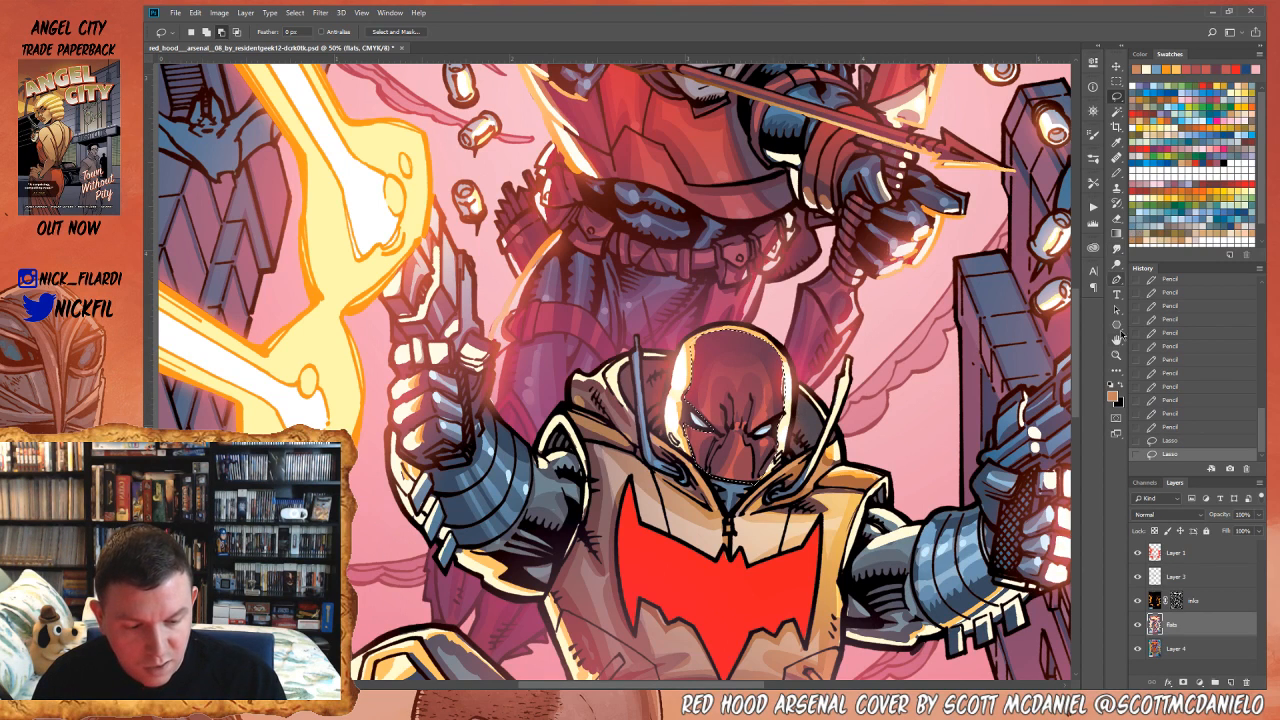
pyautogui.click(1204, 86)
pyautogui.click(1116, 233)
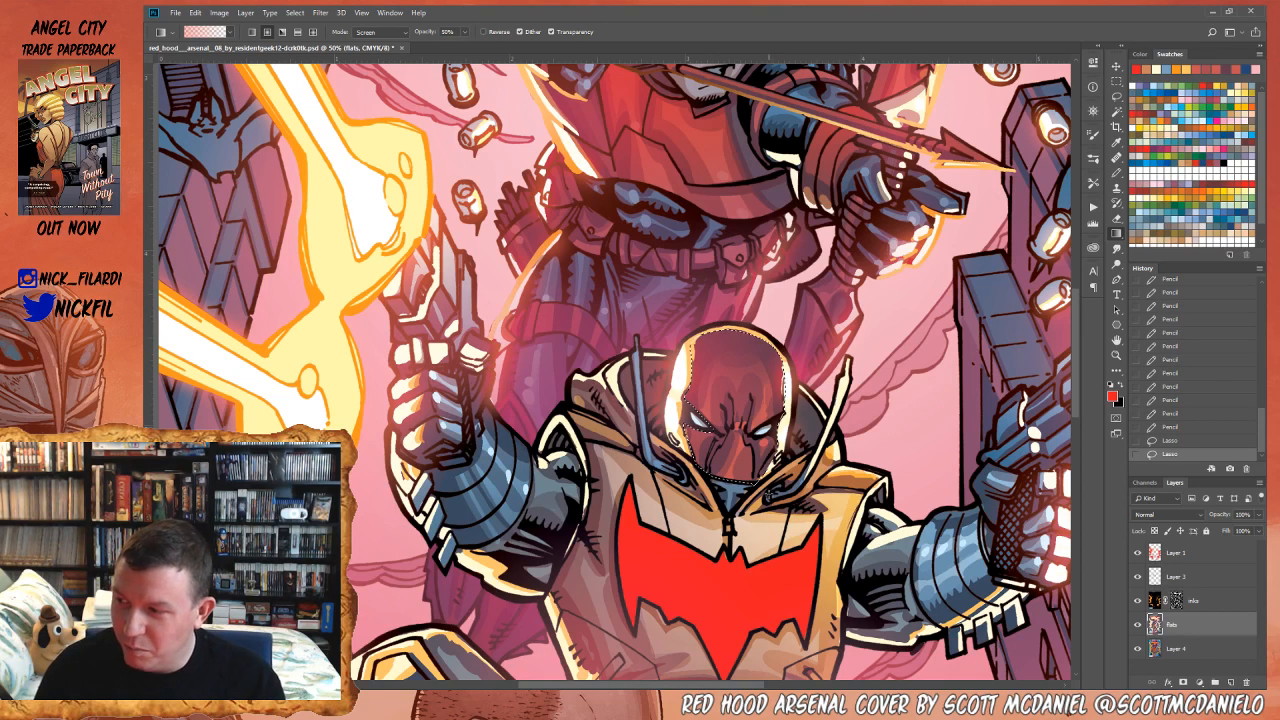
pyautogui.moveTo(732, 311); pyautogui.dragTo(725, 269)
pyautogui.hotkey('ctrl', 'z')
pyautogui.click(382, 34)
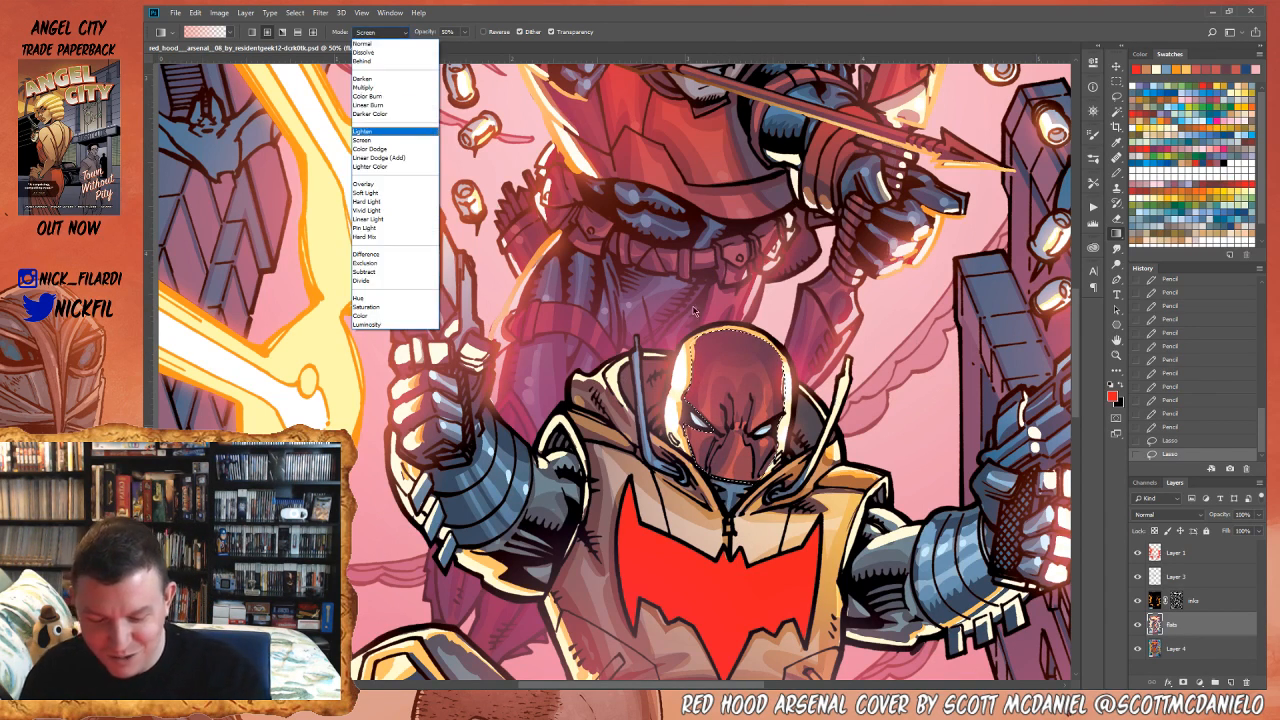
pyautogui.click(388, 131)
pyautogui.moveTo(782, 480); pyautogui.dragTo(765, 440)
pyautogui.hotkey('ctrl', 'z')
# - Set the gradient opacity to 100%, draw a red Screen gradient up from the chest over the mask's lower half, and deselect
pyautogui.press('0')
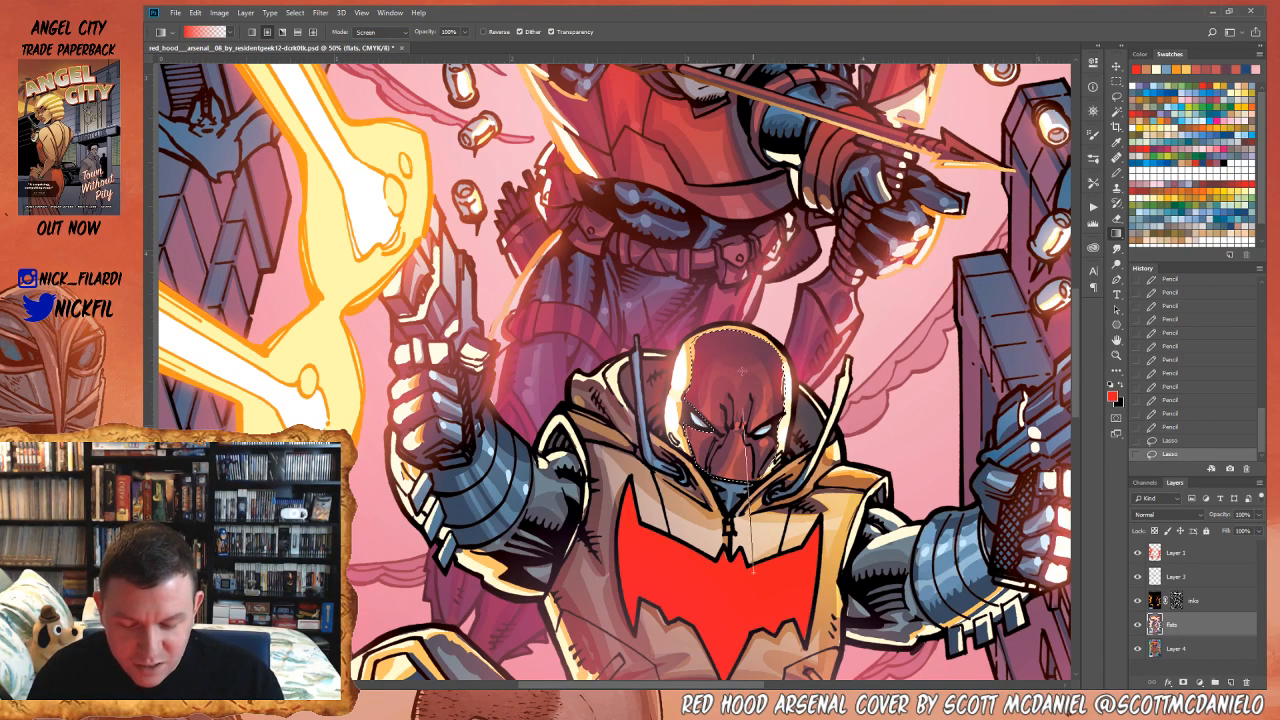
pyautogui.moveTo(753, 570); pyautogui.dragTo(753, 572)
pyautogui.hotkey('ctrl', 'd')
pyautogui.press('z')
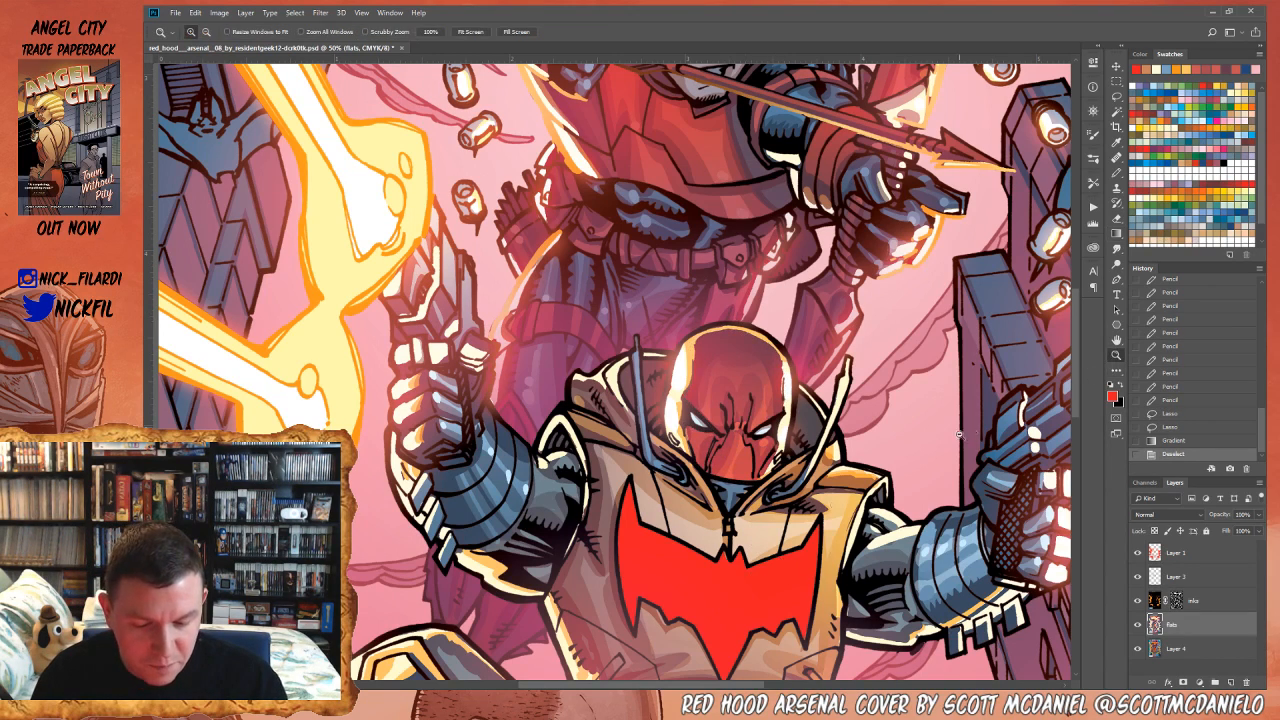
pyautogui.keyDown('alt'); pyautogui.click(905, 525); pyautogui.keyUp('alt')
pyautogui.keyDown('alt'); pyautogui.click(905, 525); pyautogui.keyUp('alt')
pyautogui.keyDown('alt'); pyautogui.click(905, 525); pyautogui.keyUp('alt')
pyautogui.press('h')
pyautogui.moveTo(887, 563); pyautogui.dragTo(840, 428)
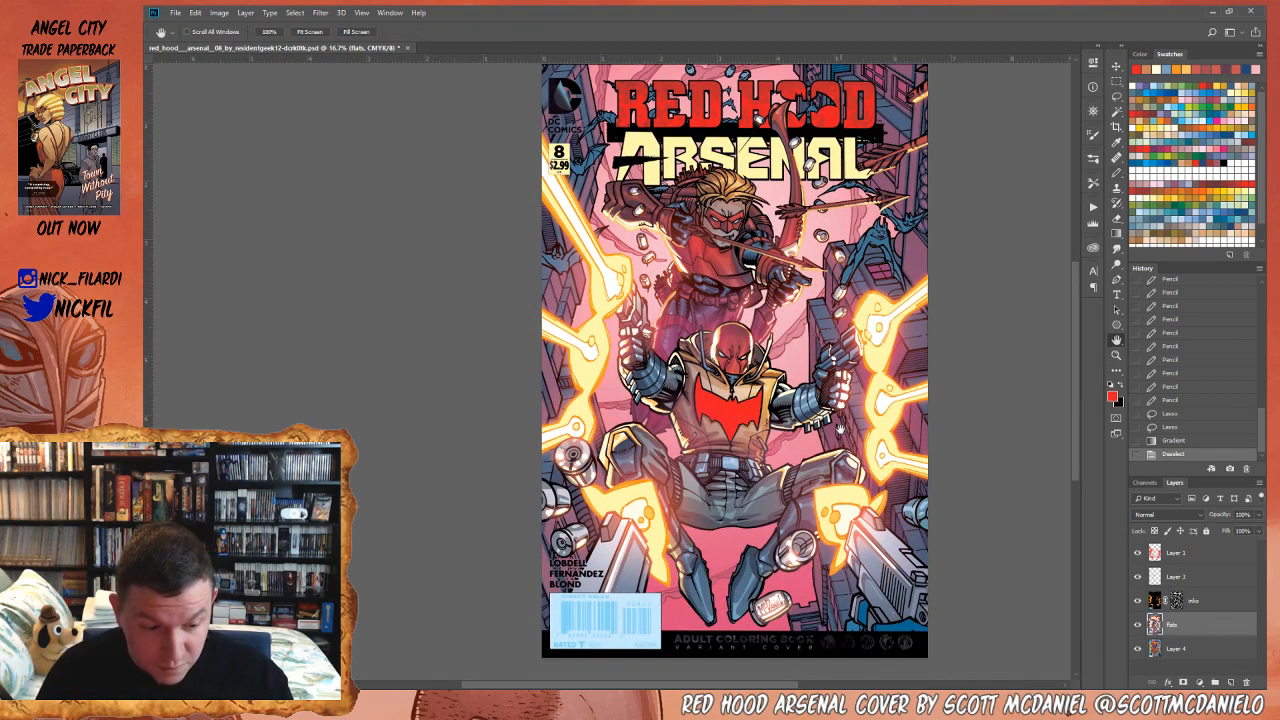
# - Sample a dark red from Red Hood's mask and pencil small touch-ups around the eye and the mask's edge
pyautogui.press('b')
pyautogui.keyDown('alt'); pyautogui.click(726, 354); pyautogui.keyUp('alt')
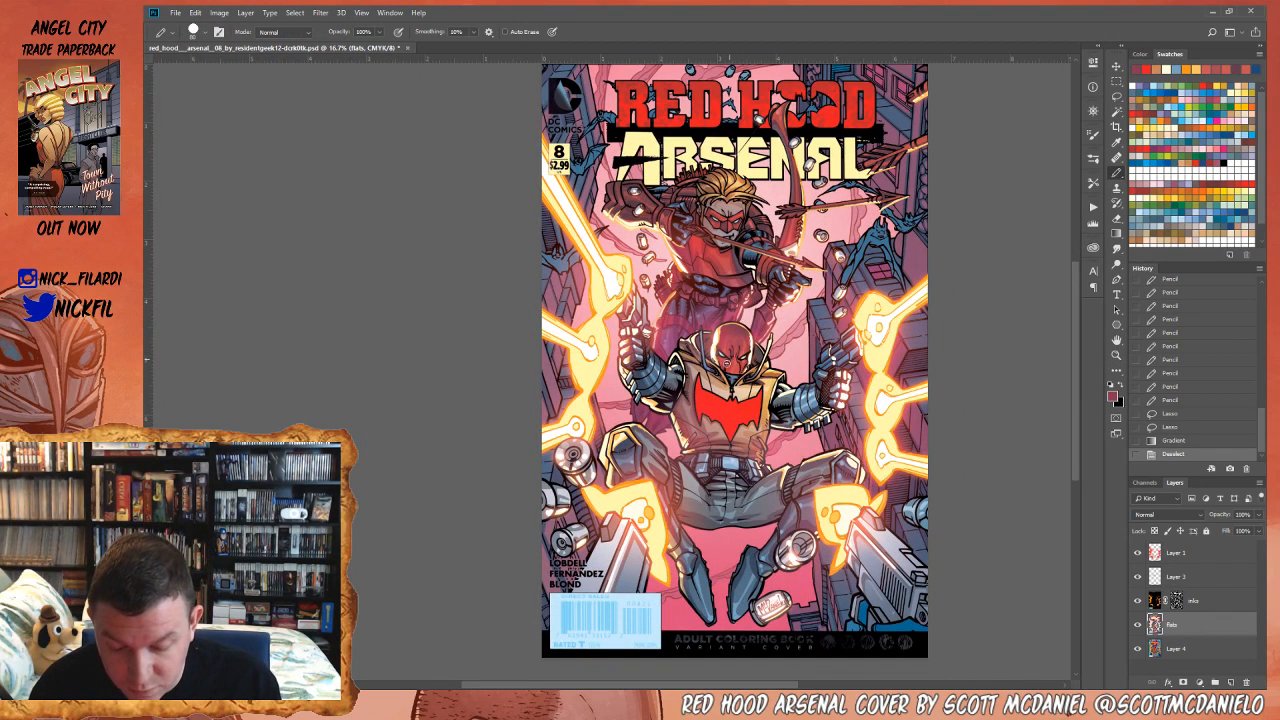
pyautogui.click(728, 359)
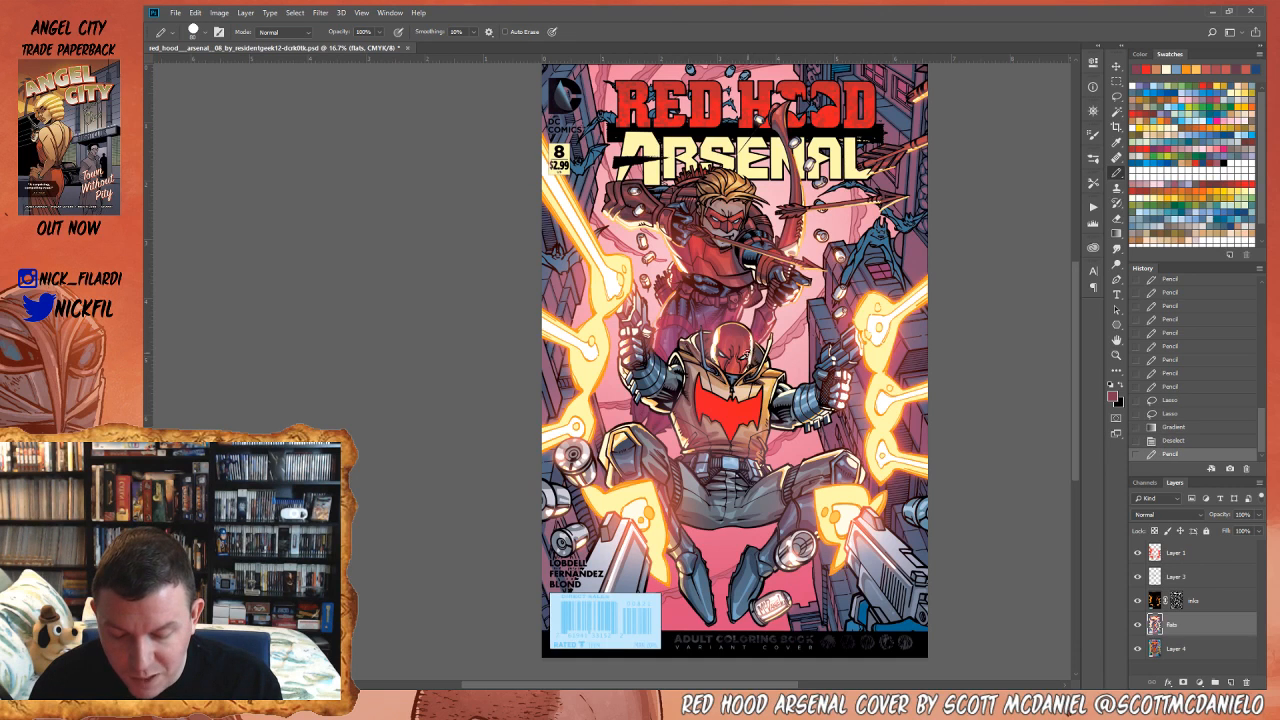
pyautogui.click(748, 373)
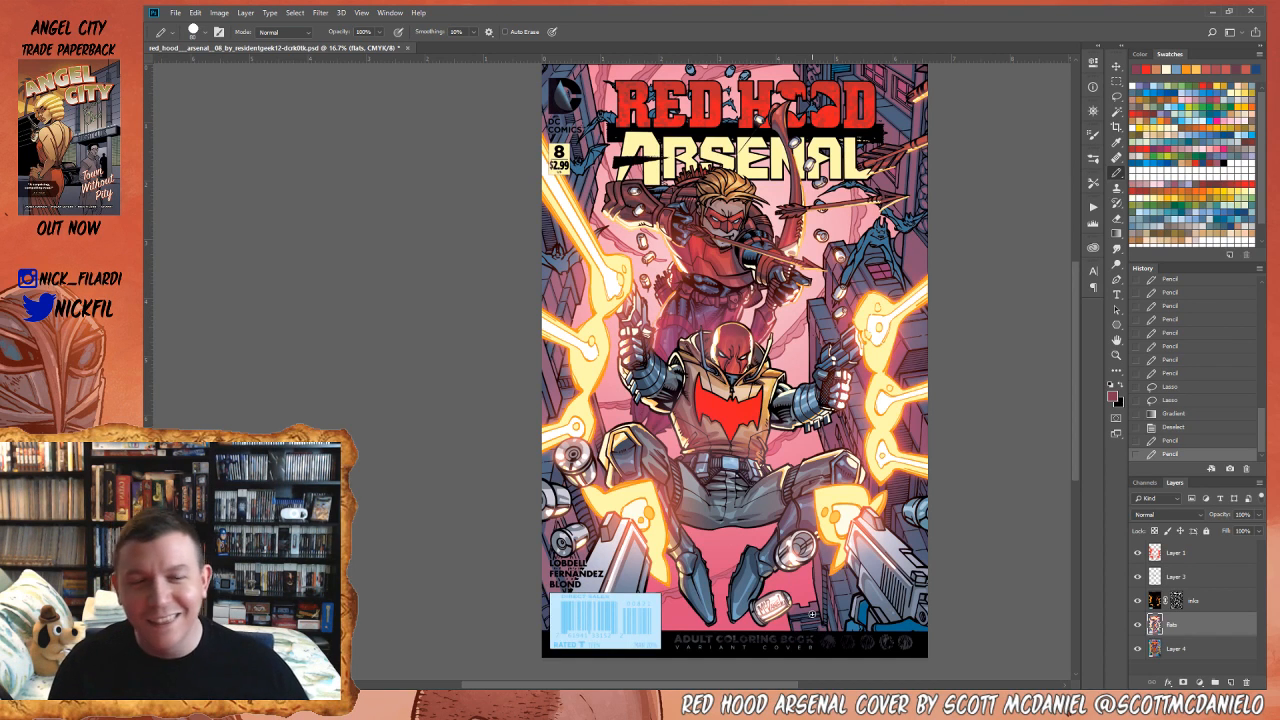
# - Sample a dark purple-blue and pencil it over the details of Red Hood's pistol in front of the building
pyautogui.press('z')
pyautogui.click(761, 354)
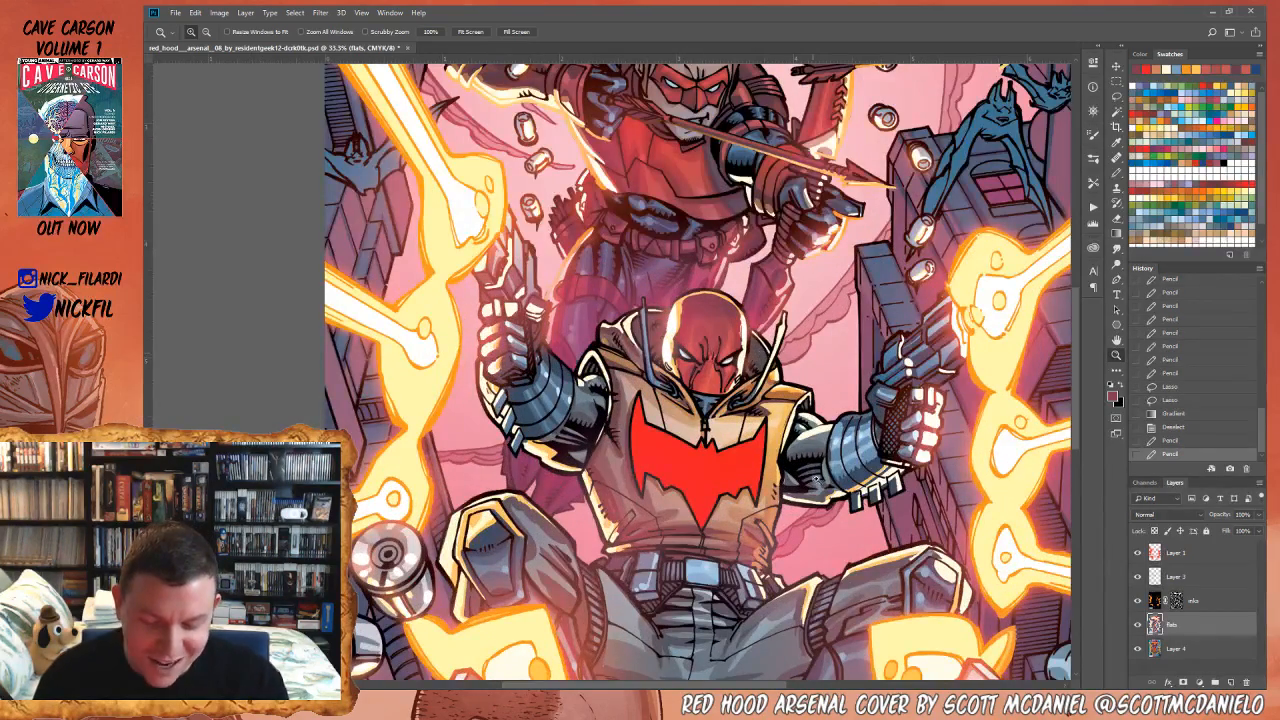
pyautogui.click(1116, 340)
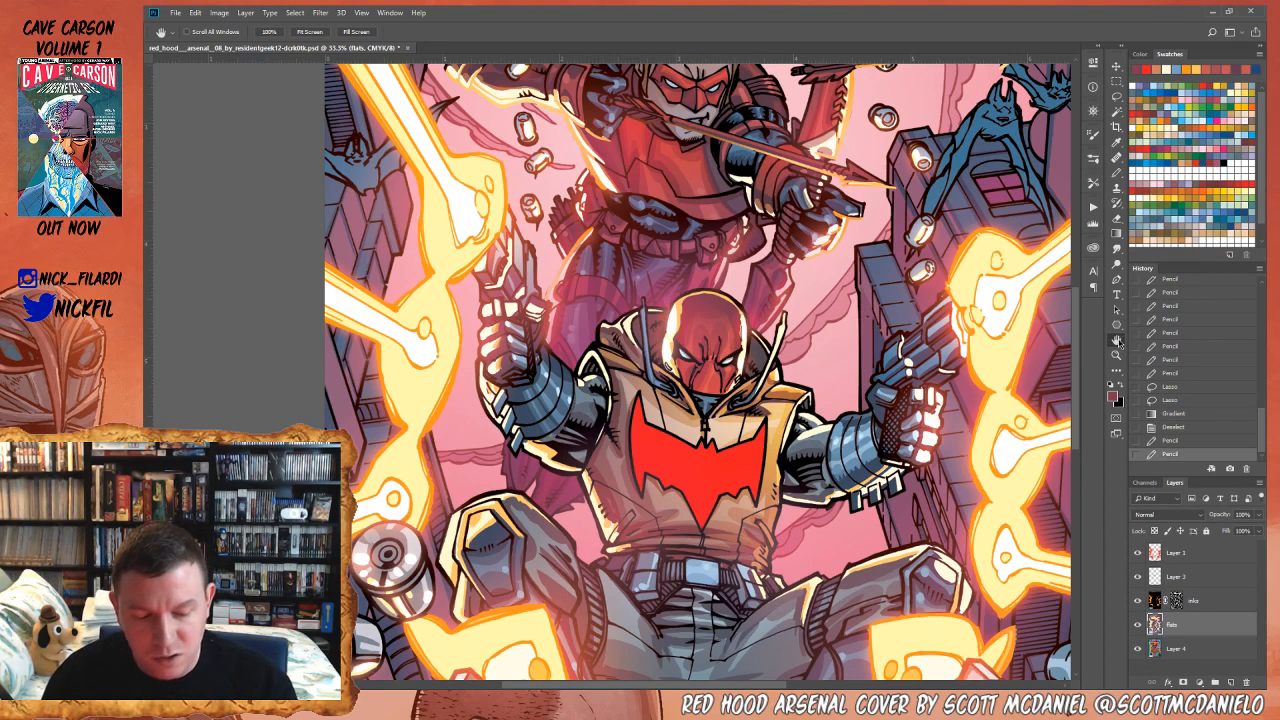
pyautogui.moveTo(858, 497); pyautogui.dragTo(803, 487)
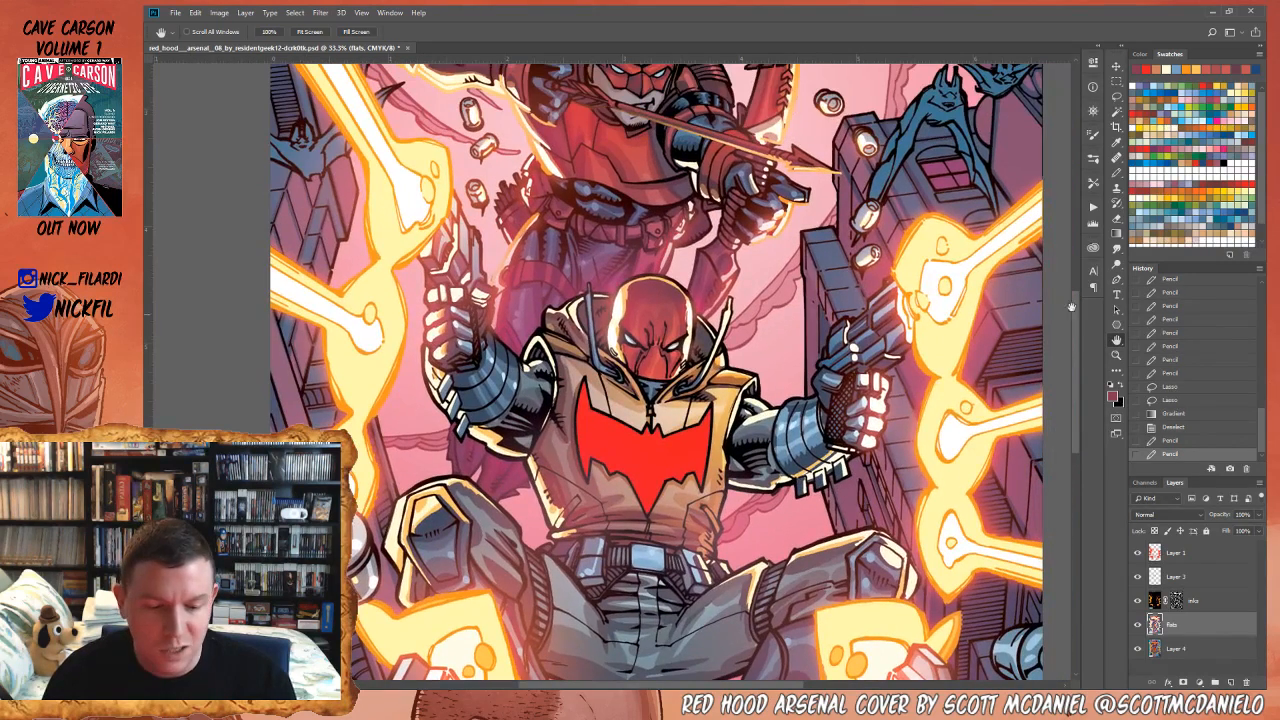
pyautogui.click(1118, 174)
pyautogui.moveTo(862, 370); pyautogui.dragTo(852, 345)
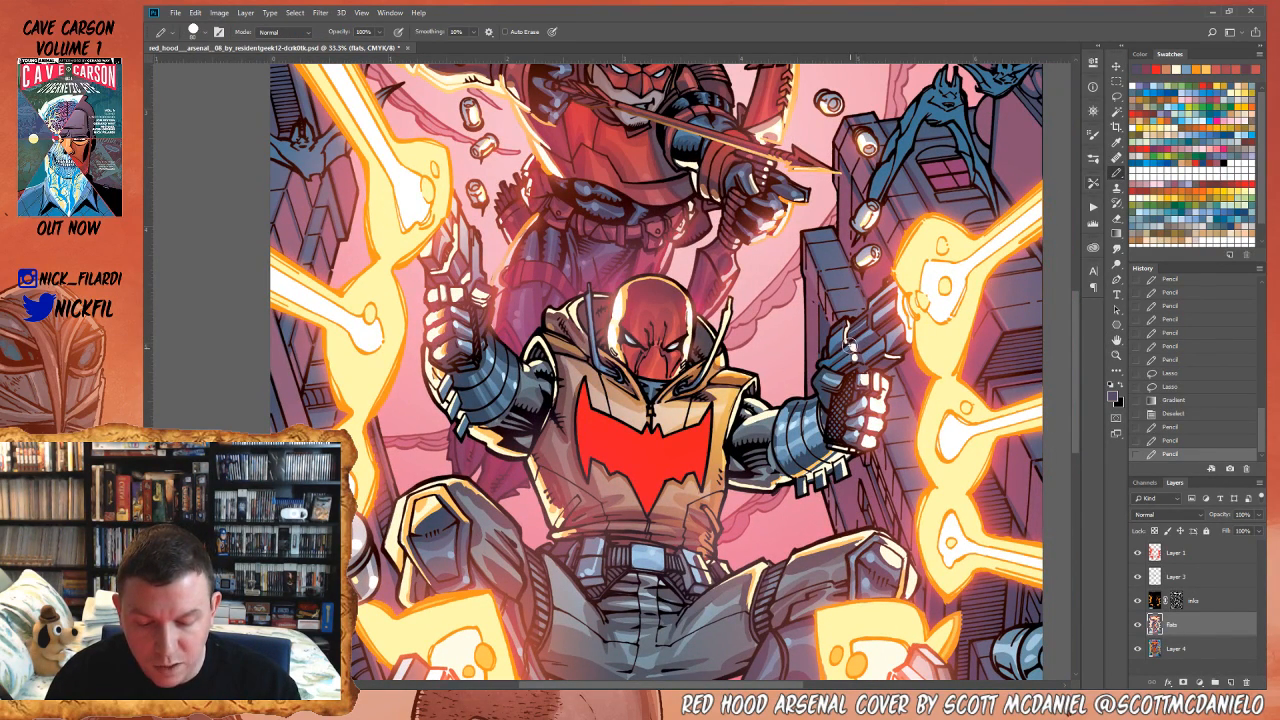
pyautogui.moveTo(850, 340); pyautogui.dragTo(853, 365)
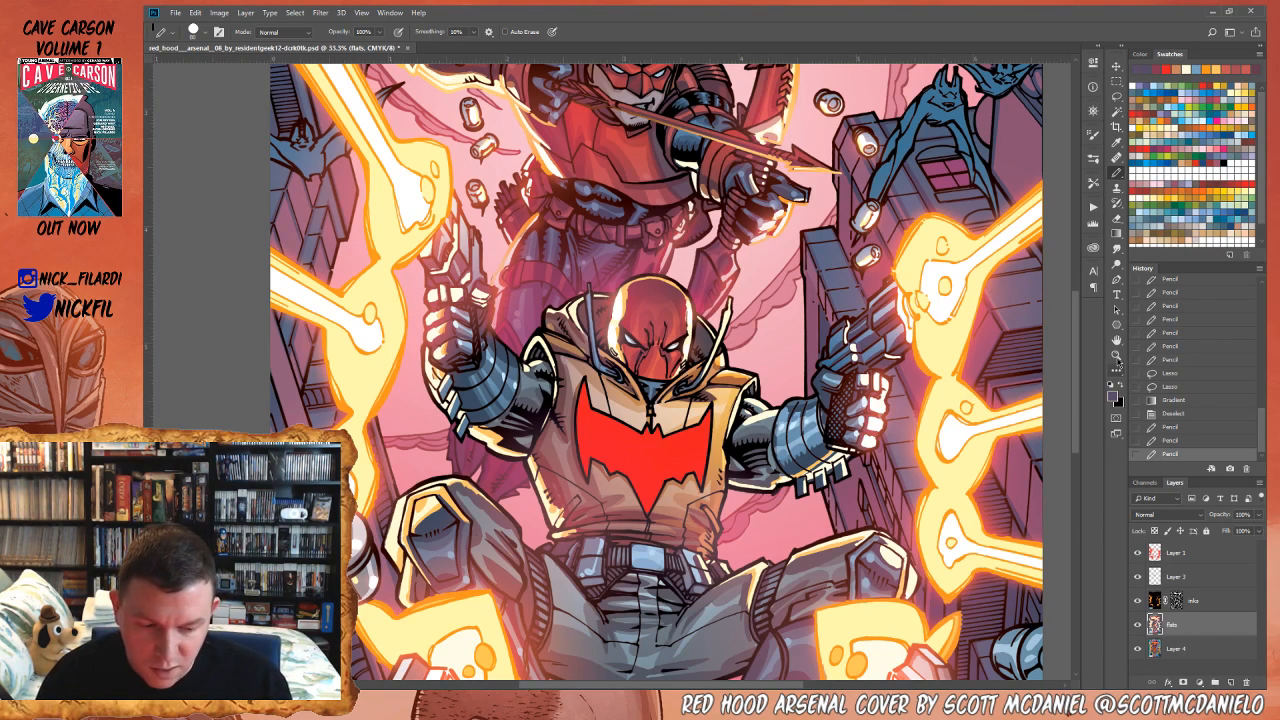
# - Add a new layer above Layer 1 and set its blend mode to Screen
pyautogui.click(1116, 357)
pyautogui.keyDown('alt'); pyautogui.click(842, 477); pyautogui.keyUp('alt')
pyautogui.keyDown('alt'); pyautogui.click(846, 473); pyautogui.keyUp('alt')
pyautogui.click(1116, 340)
pyautogui.moveTo(898, 535); pyautogui.dragTo(871, 507)
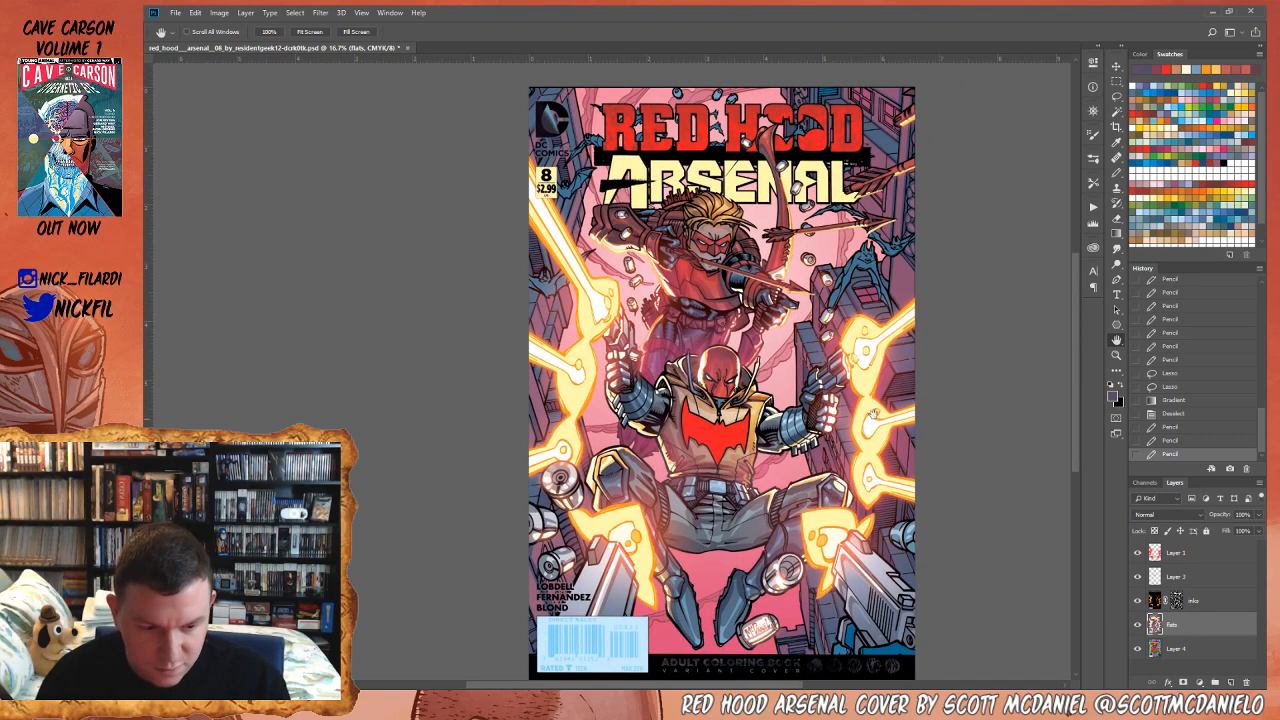
pyautogui.click(1165, 116)
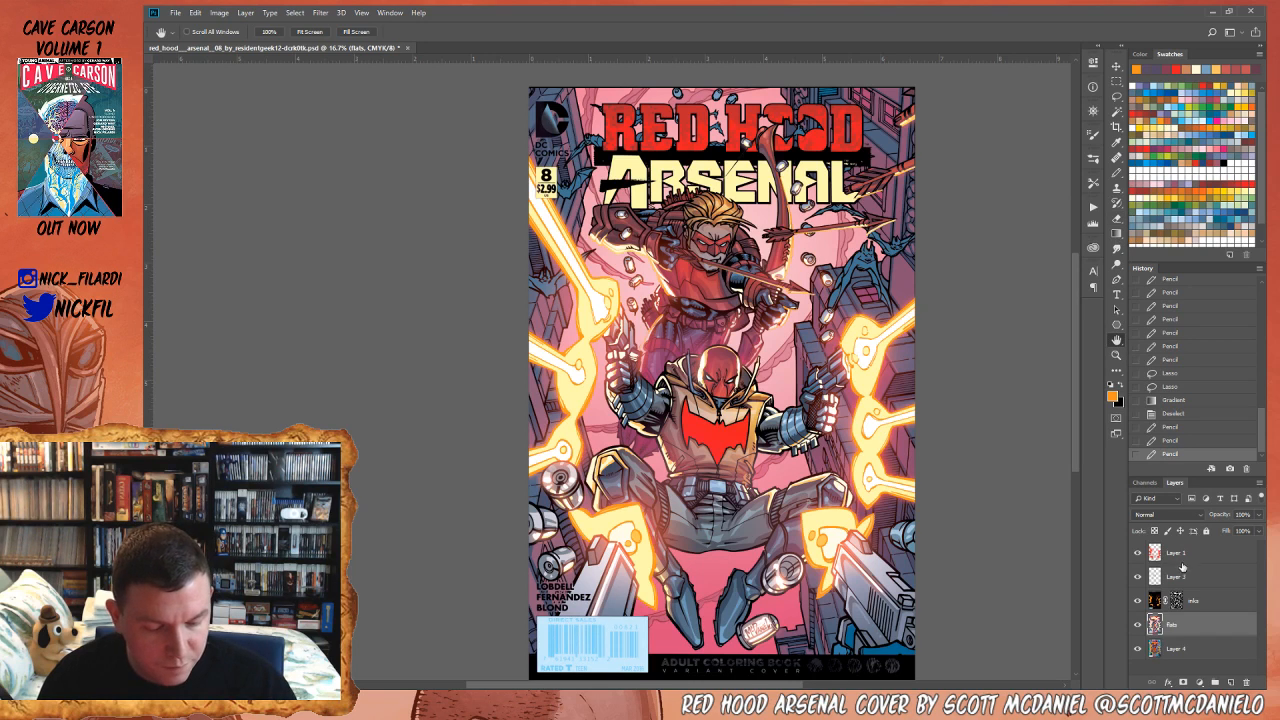
pyautogui.click(1217, 580)
pyautogui.click(1208, 556)
pyautogui.click(1231, 683)
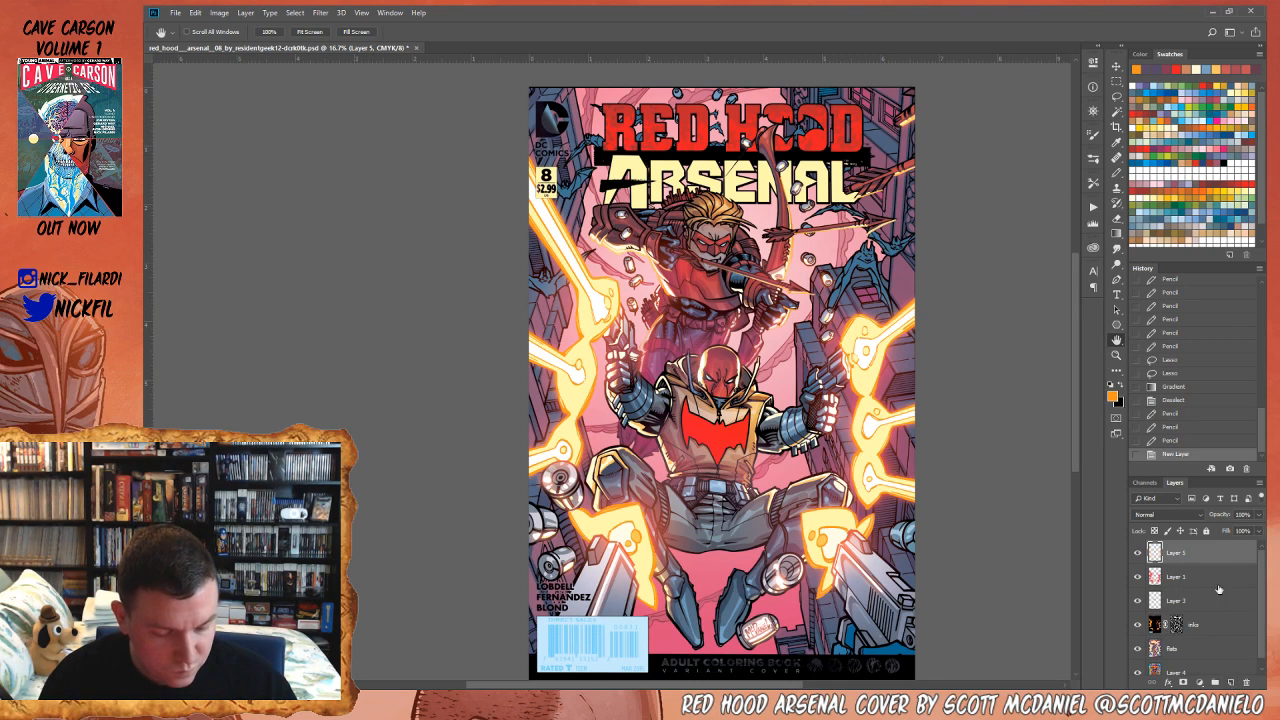
pyautogui.click(1165, 514)
pyautogui.click(1170, 322)
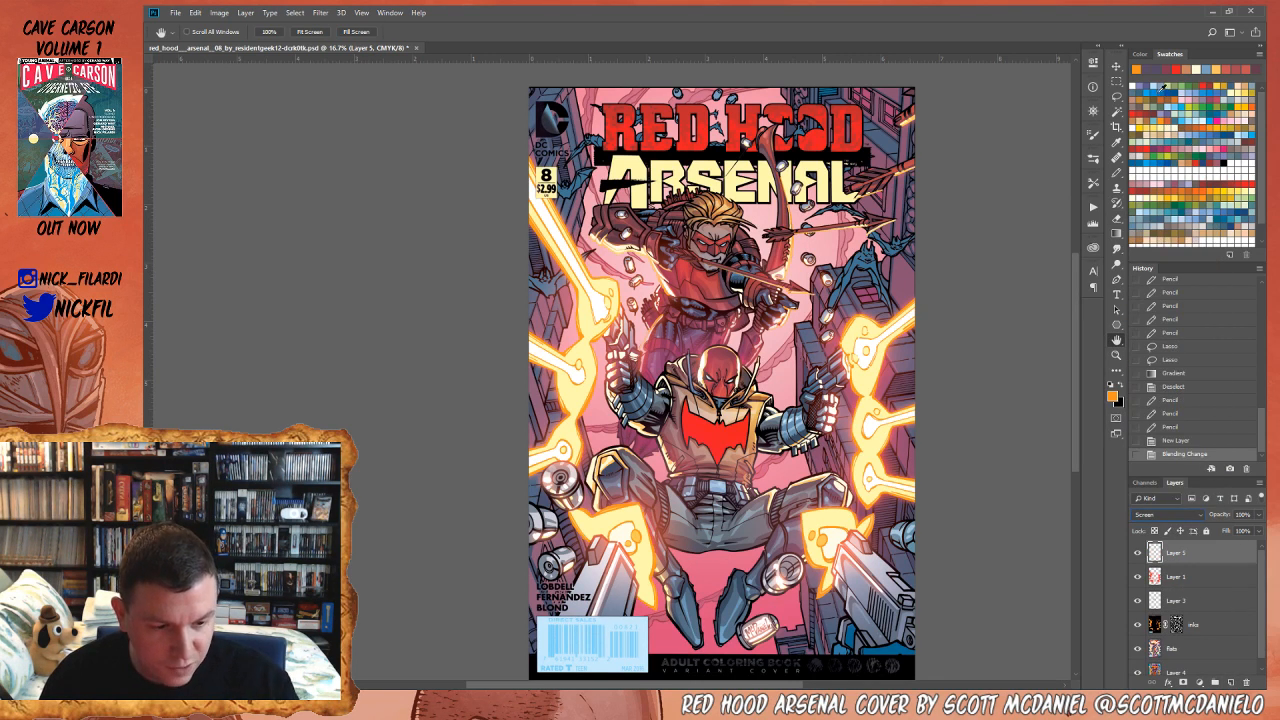
# - Try a bright red gradient at 50% opacity over the bat emblem on the new Screen layer
pyautogui.click(1133, 112)
pyautogui.click(1117, 233)
pyautogui.press('5')
pyautogui.moveTo(754, 408); pyautogui.dragTo(734, 464)
pyautogui.hotkey('ctrl', 'z')
pyautogui.moveTo(753, 417); pyautogui.dragTo(739, 456)
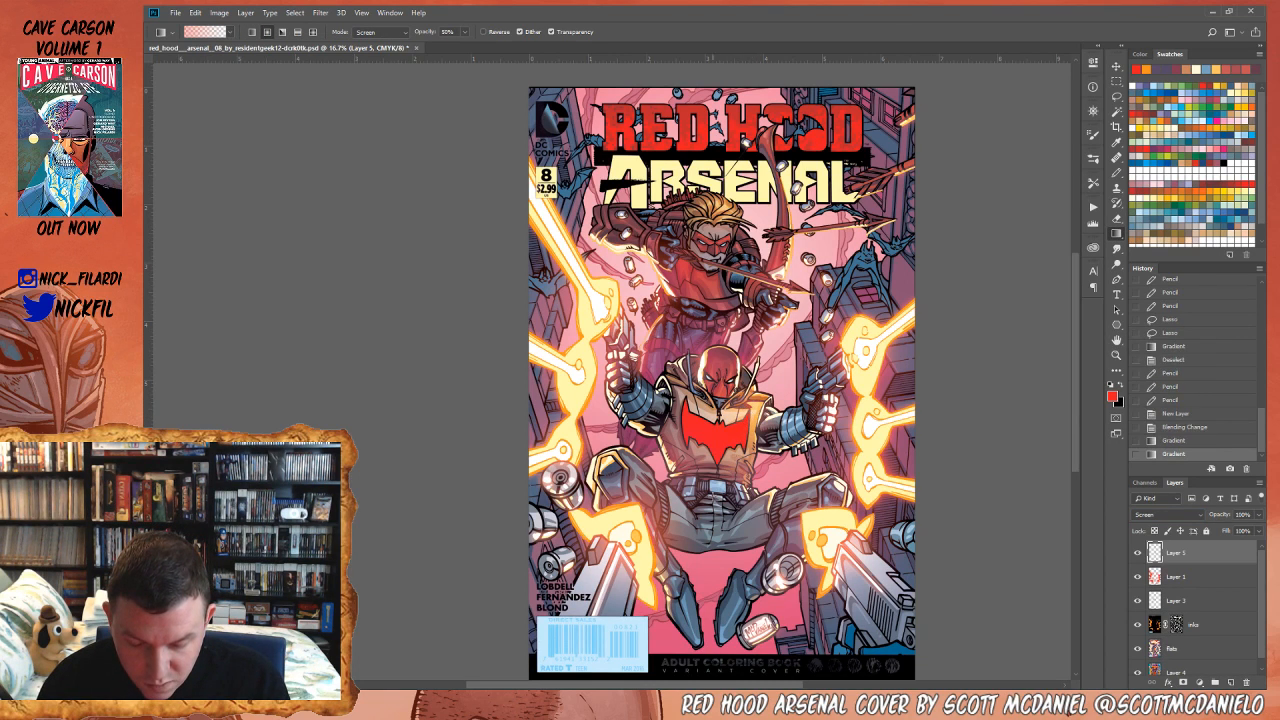
# - Select the inks layer and set the Gradient tool to black, Normal mode and 100% opacity
pyautogui.click(1193, 623)
pyautogui.scroll(-2, 1183, 232)
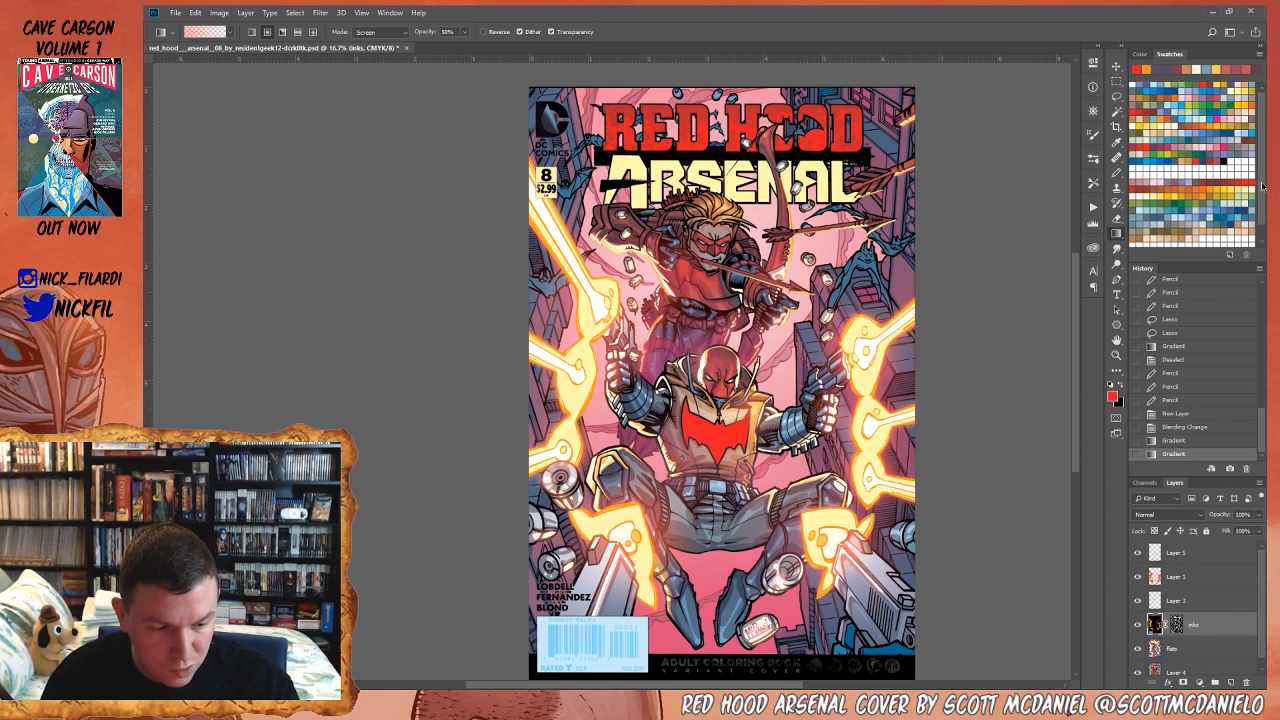
pyautogui.click(1182, 234)
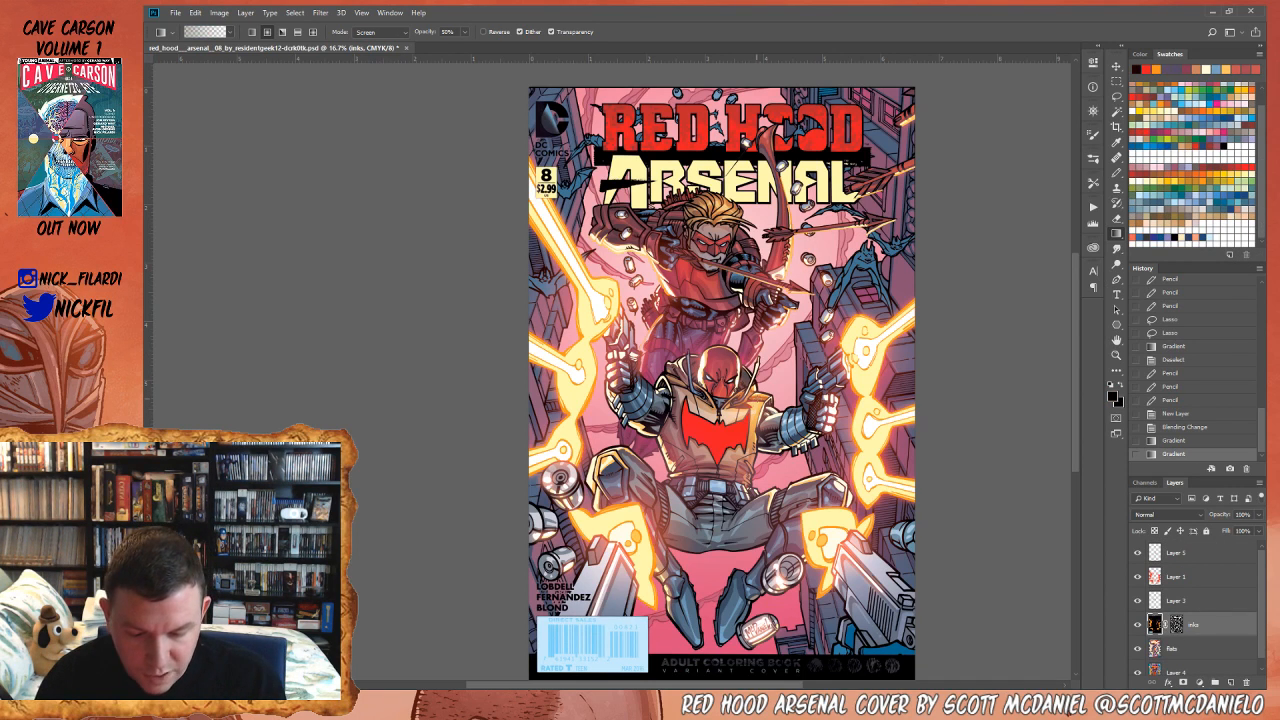
pyautogui.click(380, 32)
pyautogui.click(388, 46)
pyautogui.click(464, 32)
pyautogui.moveTo(466, 47); pyautogui.dragTo(498, 48)
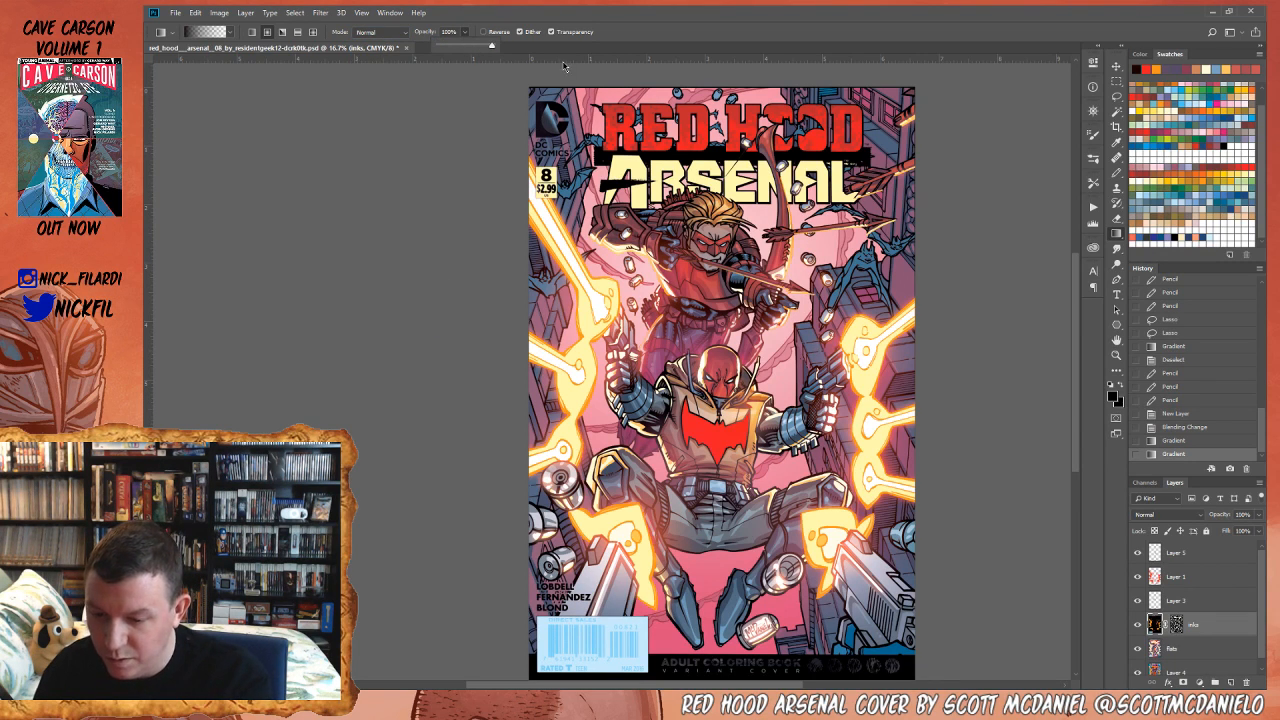
# - Try a black gradient across Red Hood's collar, revert the gradients, and try a Magic Wand selection on Layer 5
pyautogui.moveTo(728, 376); pyautogui.dragTo(770, 372)
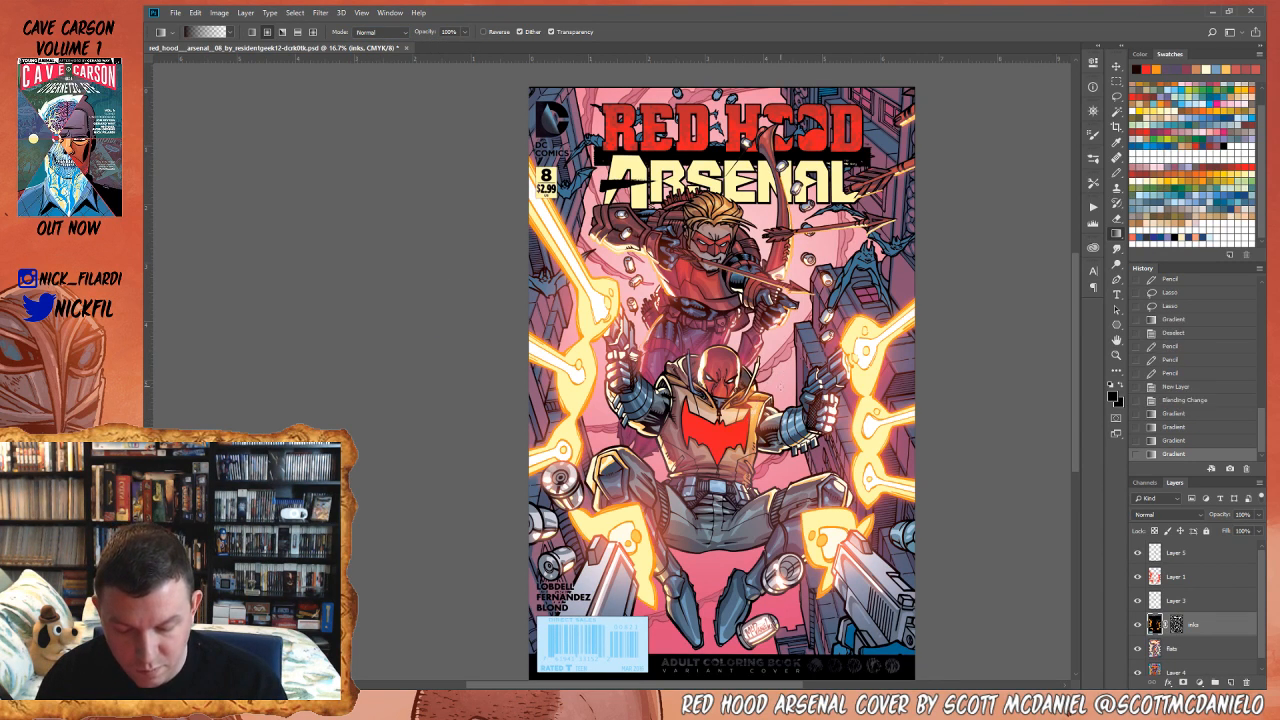
pyautogui.click(1199, 431)
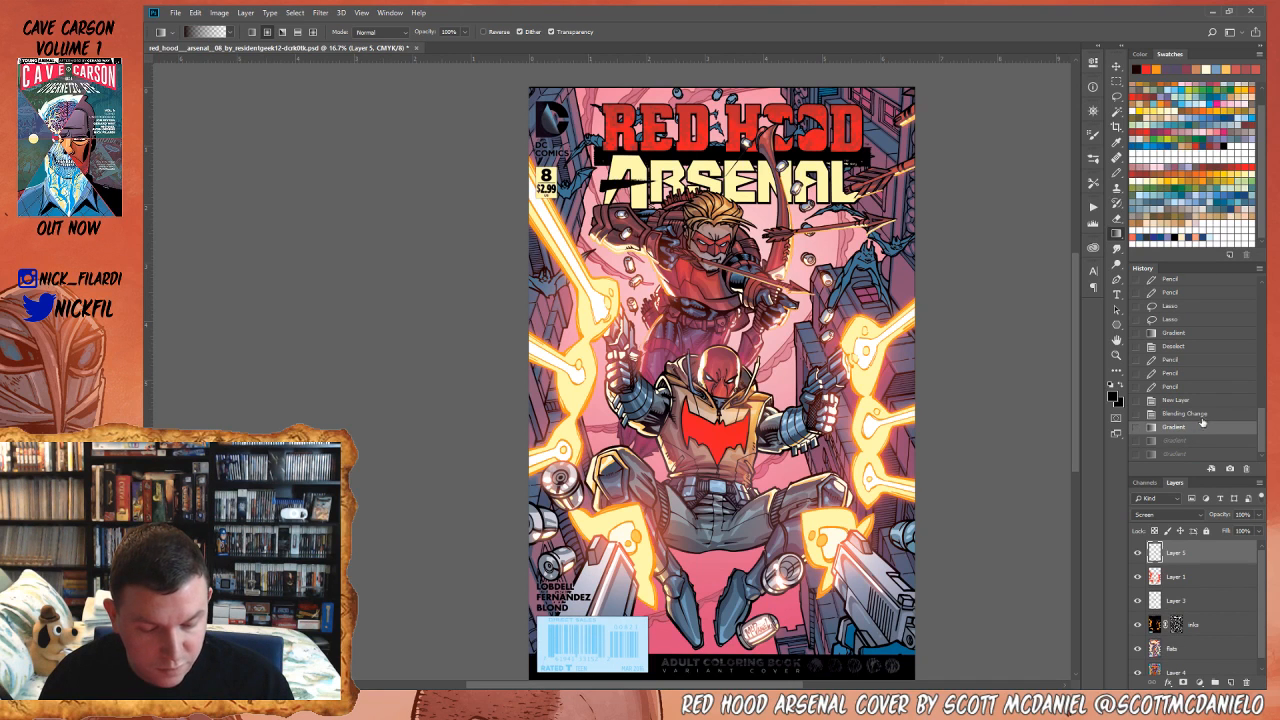
pyautogui.click(1117, 112)
pyautogui.click(750, 398)
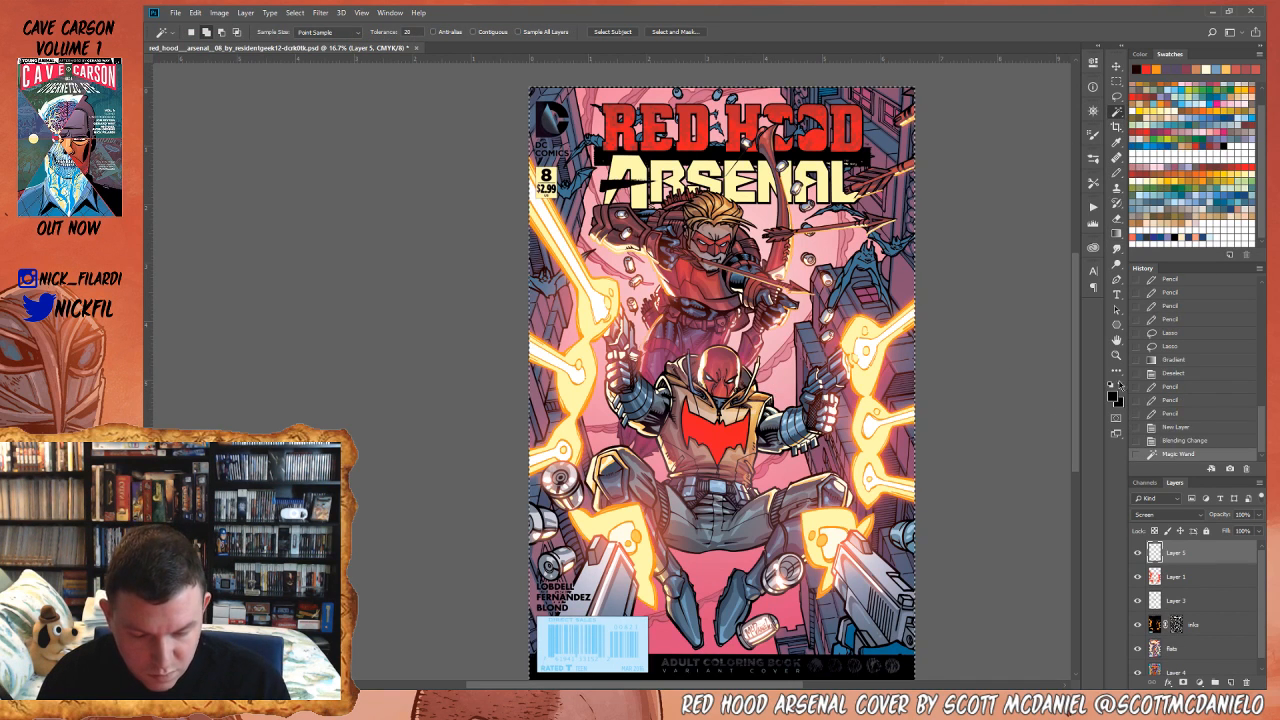
pyautogui.hotkey('ctrl', 'd')
# - Select the black line art on the inks layer with the Magic Wand, draw black gradients around Red Hood's collar, and deselect
pyautogui.click(1192, 626)
pyautogui.click(766, 407)
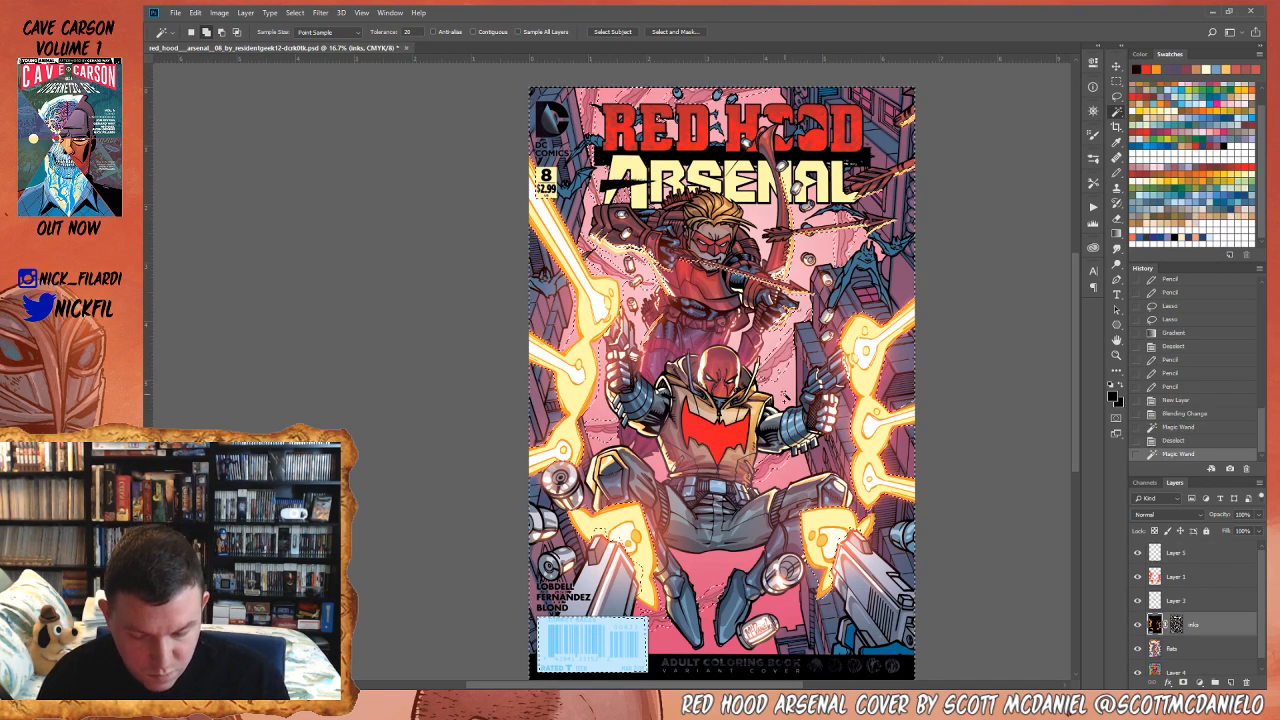
pyautogui.press('g')
pyautogui.moveTo(785, 397); pyautogui.dragTo(777, 371)
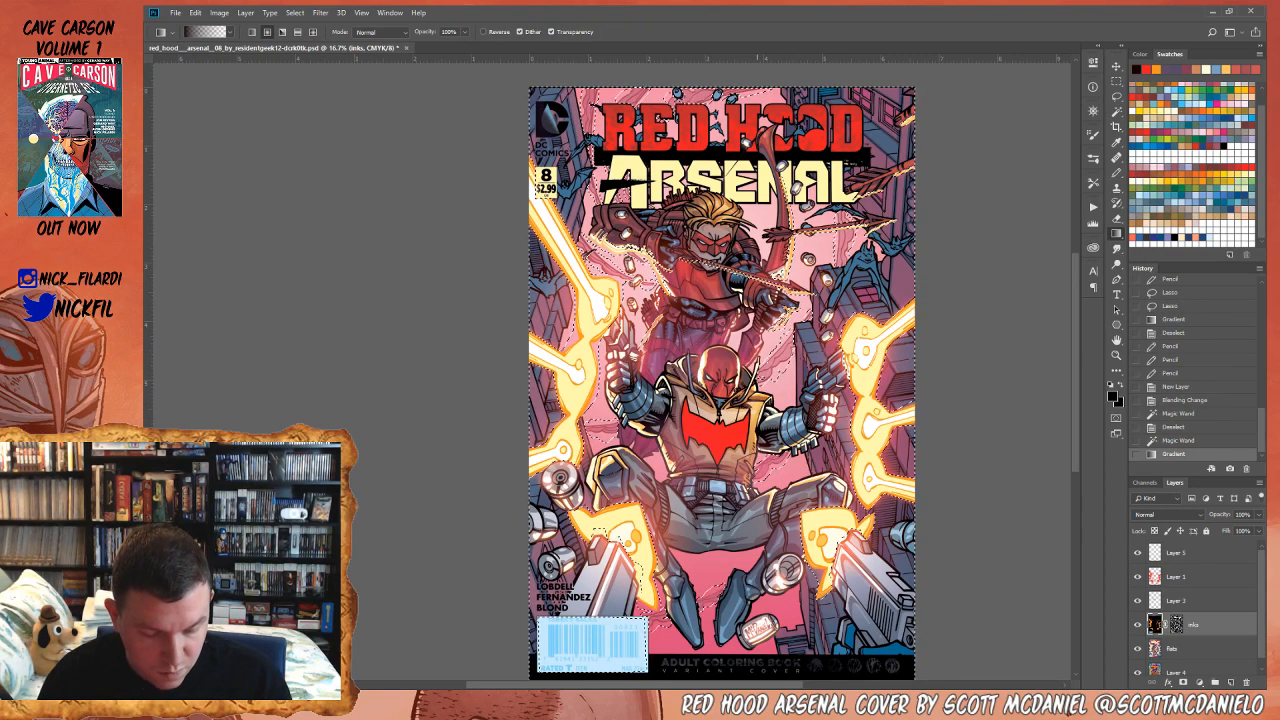
pyautogui.moveTo(772, 392)
pyautogui.mouseDown()
pyautogui.moveTo(764, 372)
pyautogui.moveTo(762, 413)
pyautogui.mouseUp()
pyautogui.hotkey('ctrl', 'd')
# - Draw a bright red gradient at 50% opacity over the bat emblem on Layer 5
pyautogui.click(1192, 556)
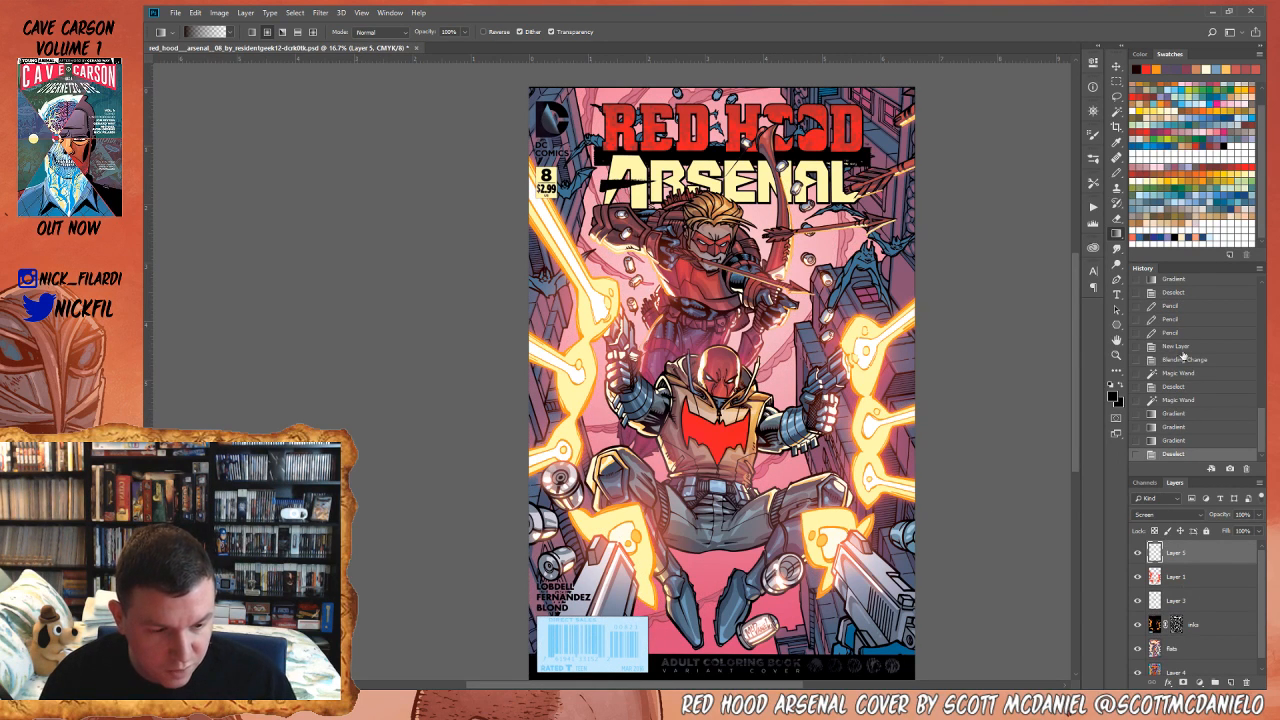
pyautogui.click(1153, 67)
pyautogui.press('5')
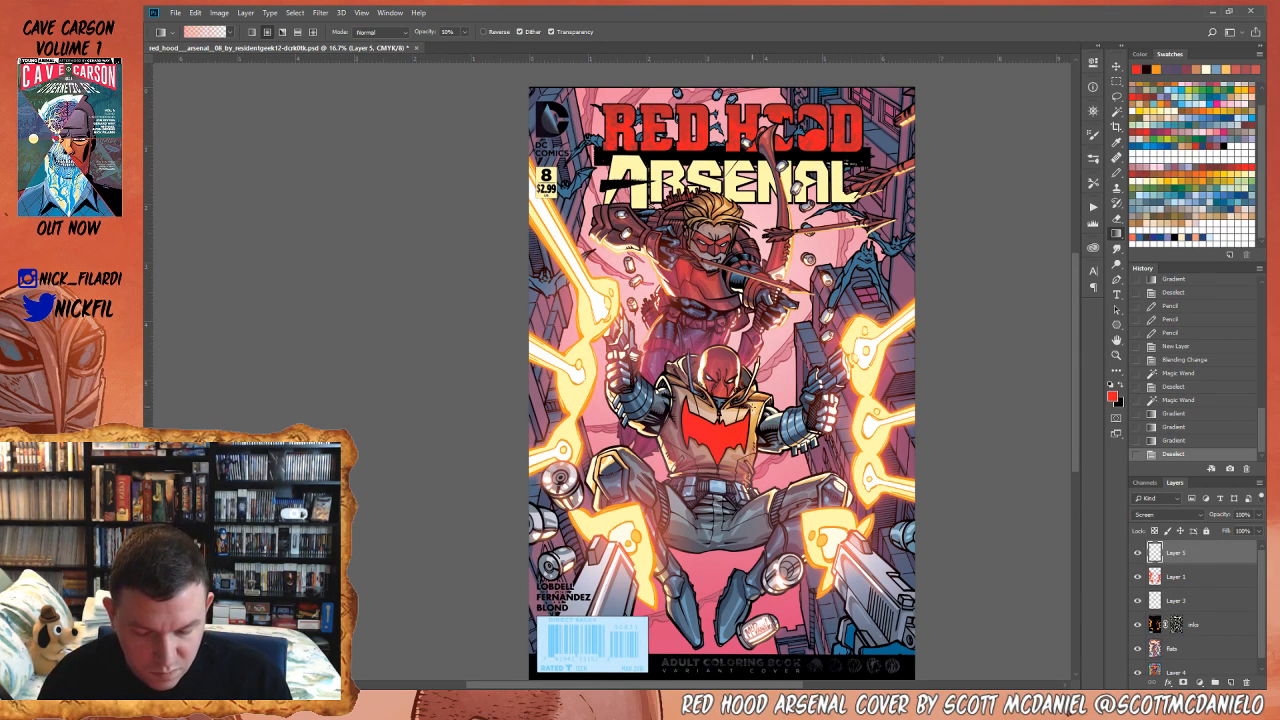
pyautogui.moveTo(754, 408); pyautogui.dragTo(745, 462)
# - Set the gradient mode to Screen, add another red gradient over the bat emblem, and compare it by undoing and redoing
pyautogui.click(372, 32)
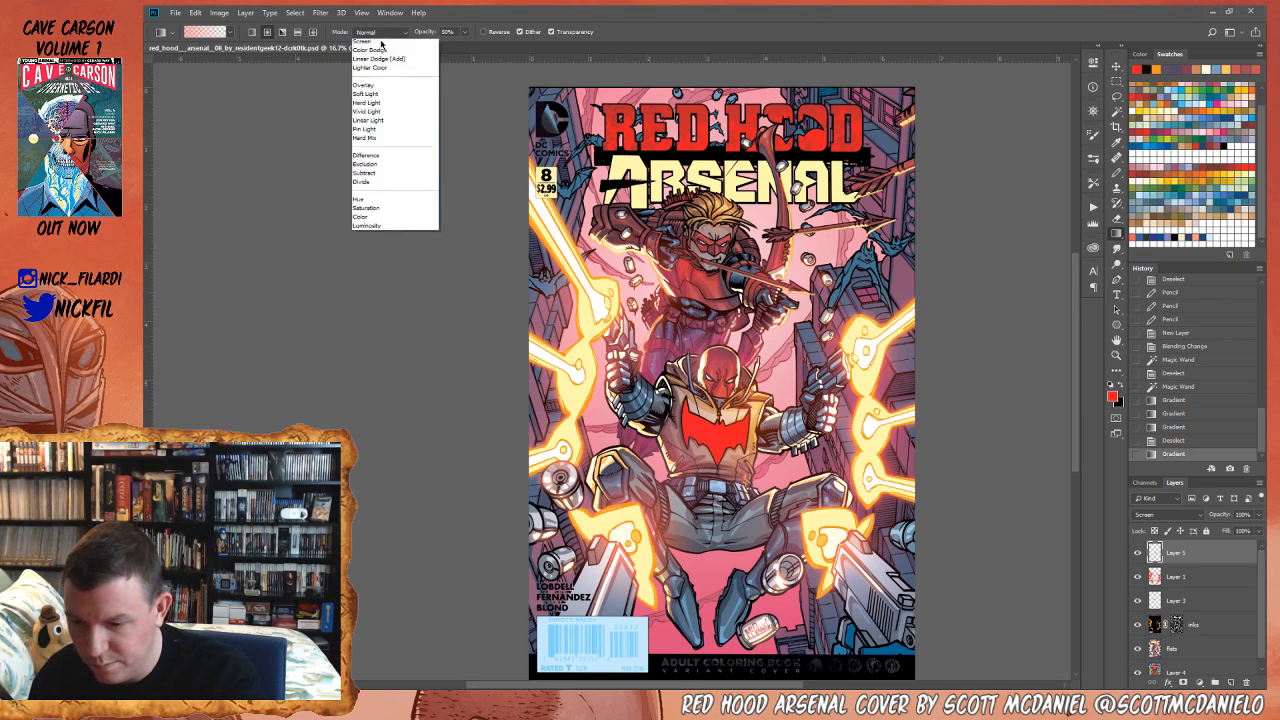
pyautogui.click(380, 134)
pyautogui.moveTo(753, 409); pyautogui.dragTo(742, 456)
pyautogui.hotkey('ctrl', 'z')
pyautogui.moveTo(748, 411); pyautogui.dragTo(740, 458)
pyautogui.hotkey('ctrl', 'z')
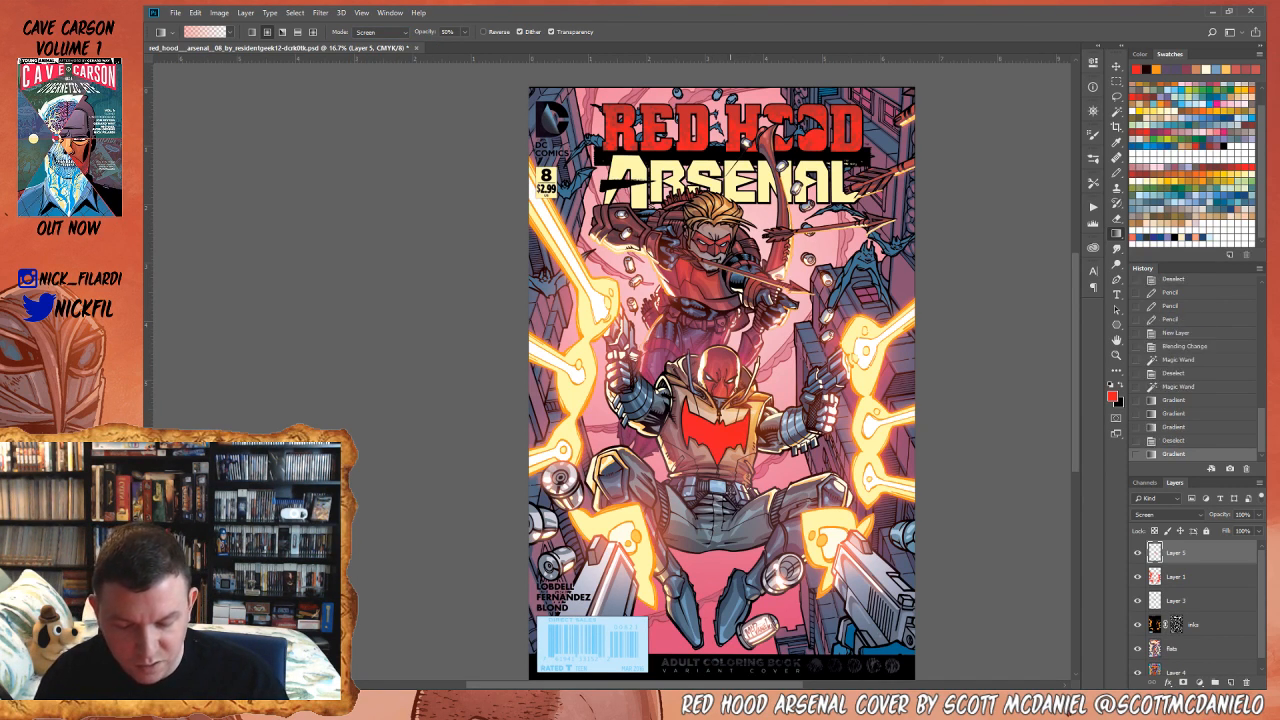
pyautogui.hotkey('ctrl', 'z')
# - Examine the red glow on the emblem and the overall colour balance against the whole cover, both up close and at reduced size
pyautogui.press('z')
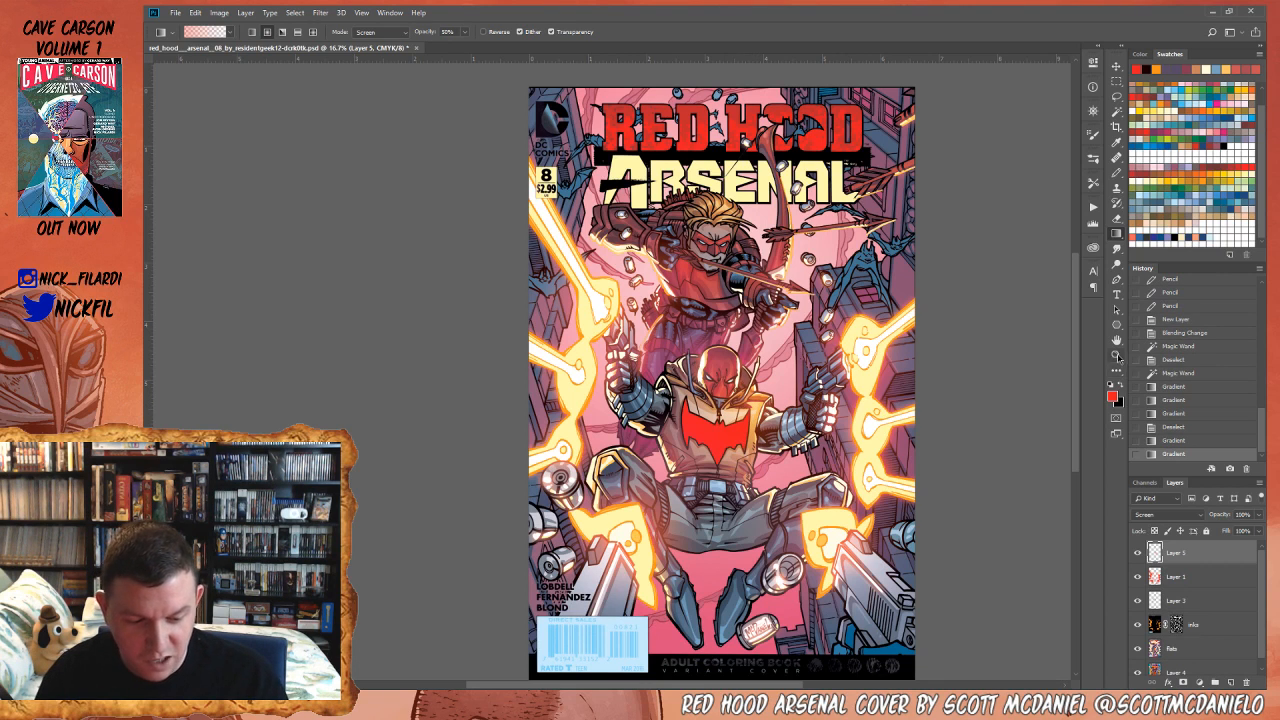
pyautogui.keyDown('alt'); pyautogui.click(765, 503); pyautogui.keyUp('alt')
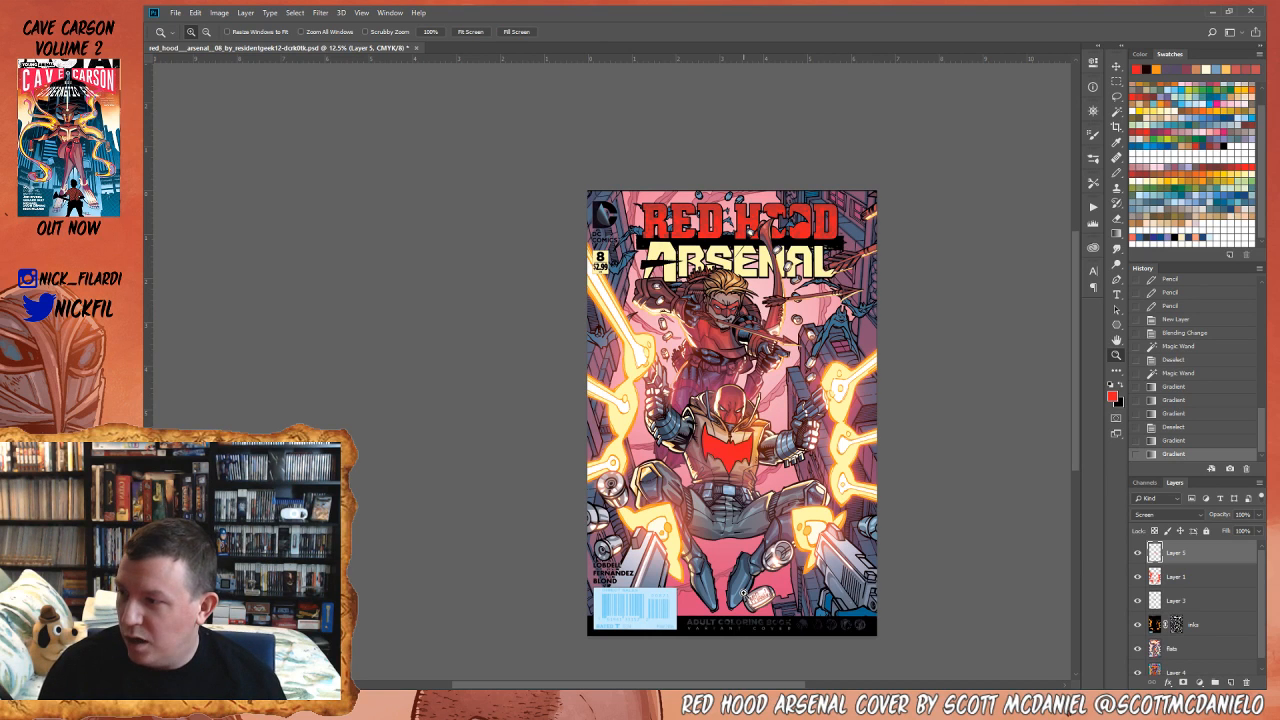
pyautogui.click(1117, 340)
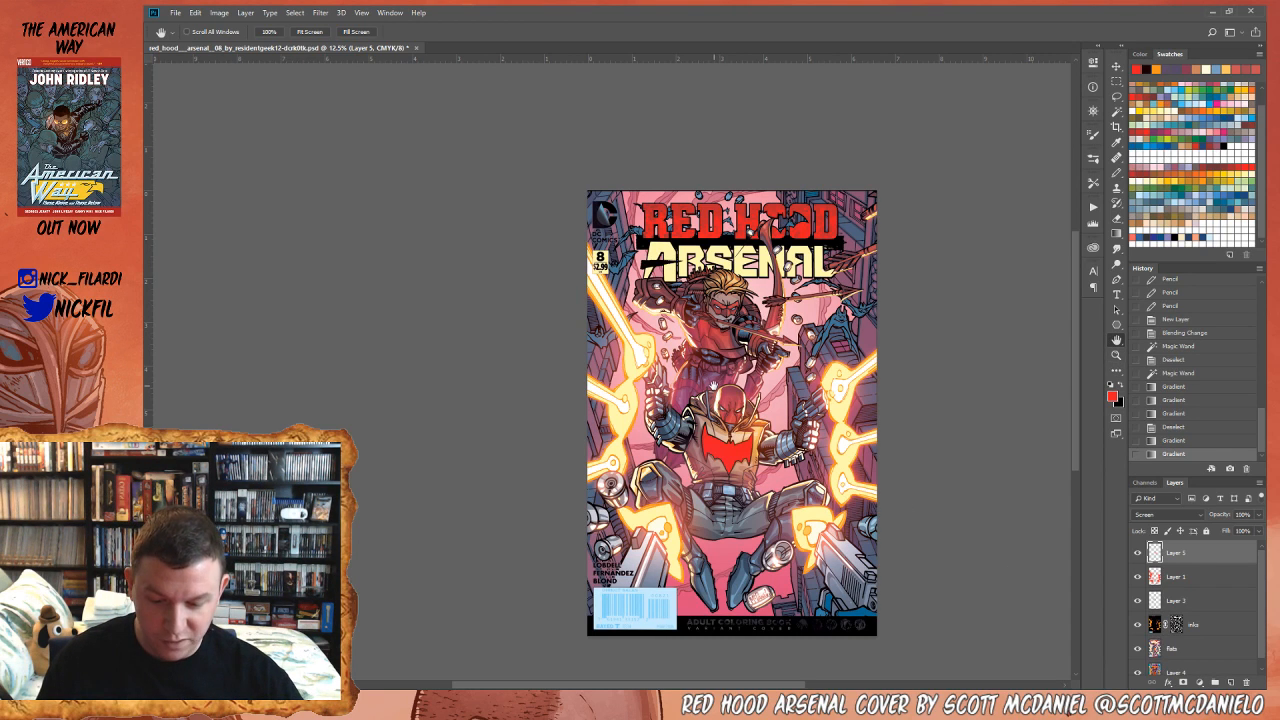
pyautogui.click(1116, 355)
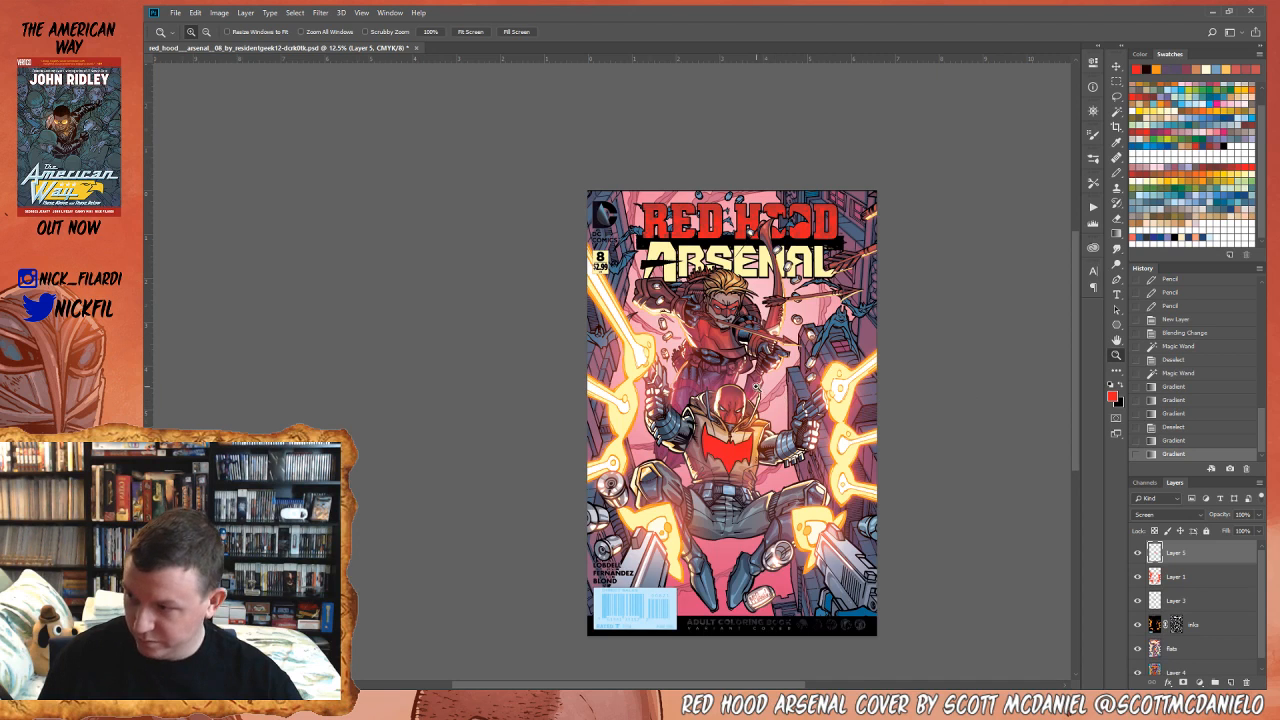
pyautogui.click(755, 386)
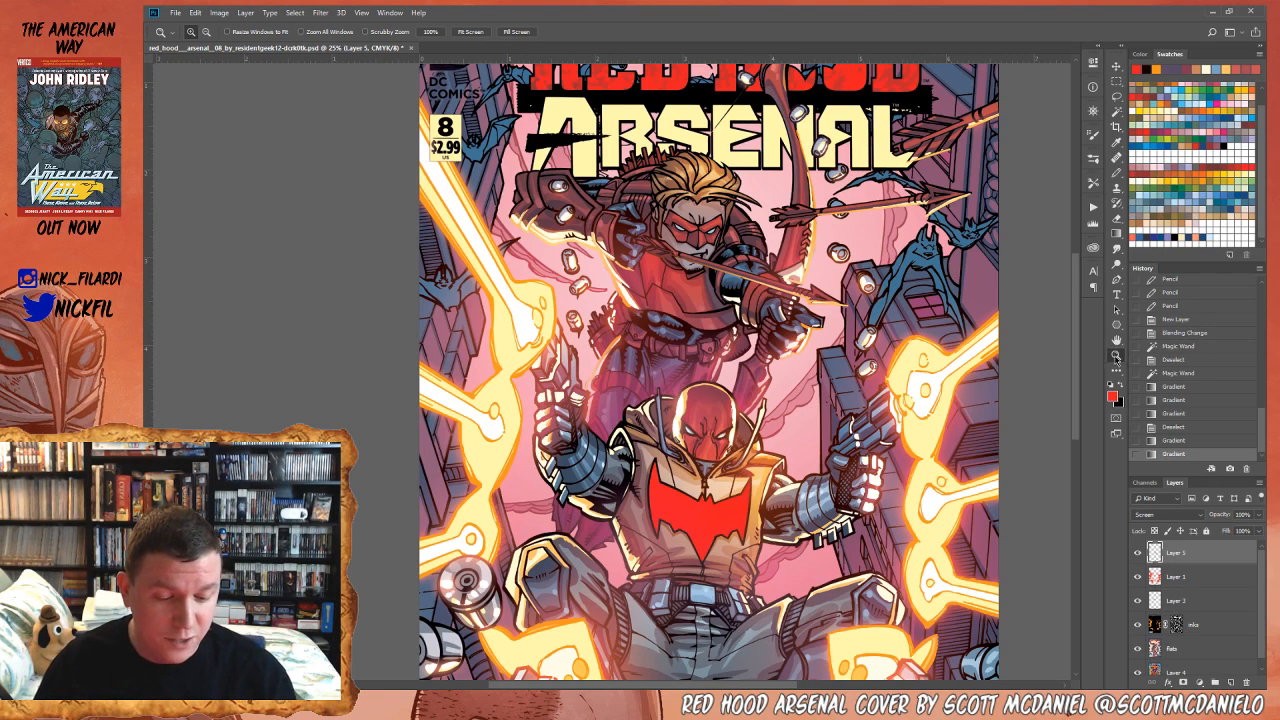
pyautogui.keyDown('alt'); pyautogui.click(836, 437); pyautogui.keyUp('alt')
pyautogui.press('h')
pyautogui.moveTo(886, 514); pyautogui.dragTo(796, 444)
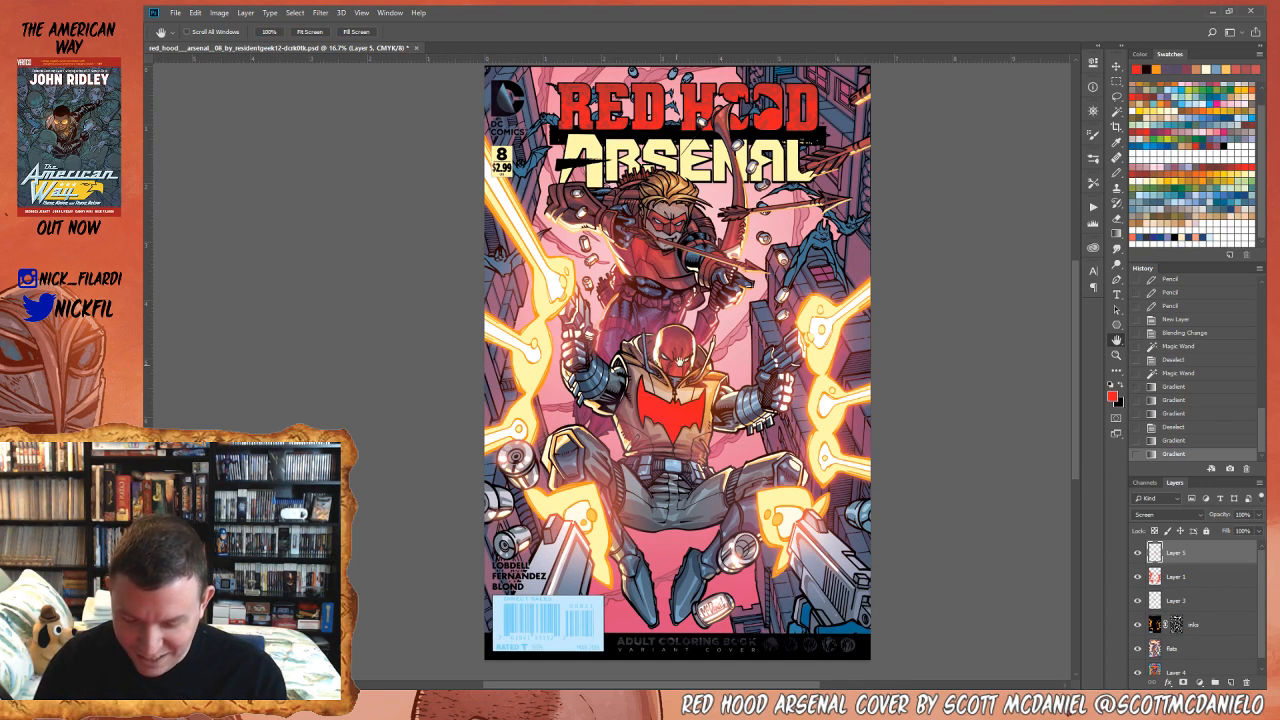
pyautogui.moveTo(682, 421); pyautogui.dragTo(697, 467)
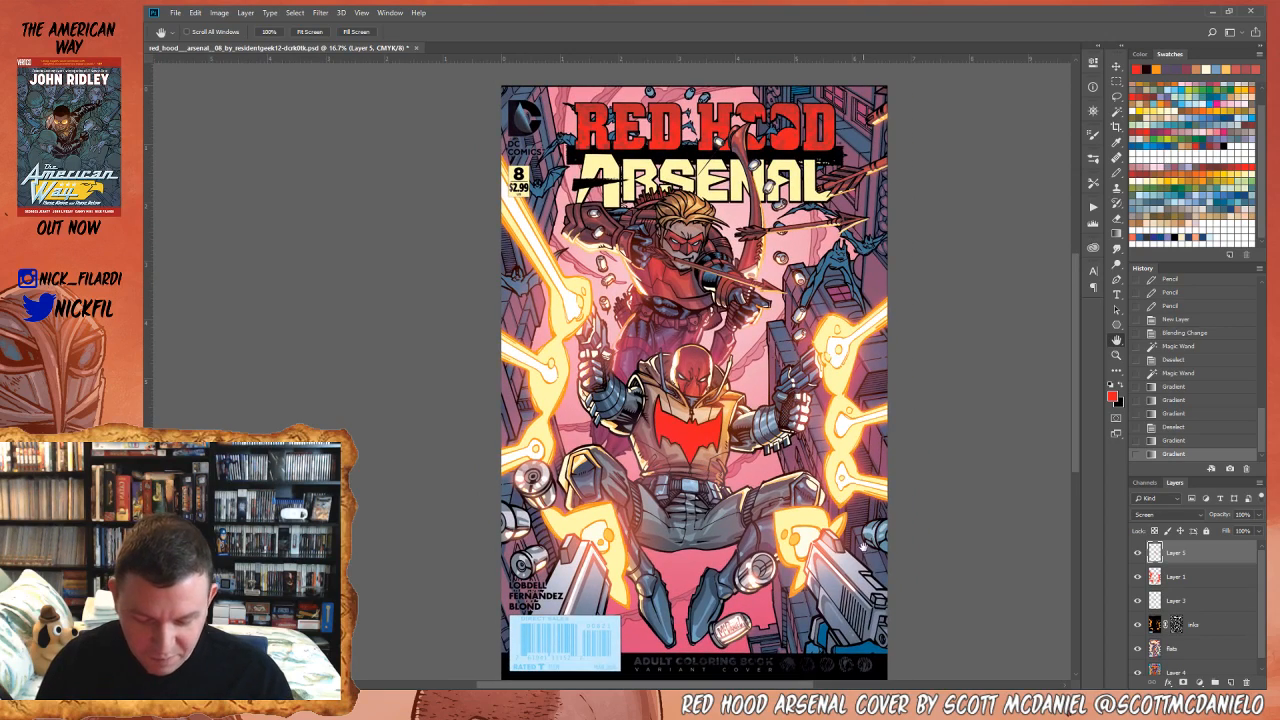
pyautogui.moveTo(866, 545)
pyautogui.mouseDown()
pyautogui.moveTo(852, 539)
pyautogui.moveTo(858, 568)
pyautogui.mouseUp()
pyautogui.press('z')
pyautogui.keyDown('alt'); pyautogui.click(812, 509); pyautogui.keyUp('alt')
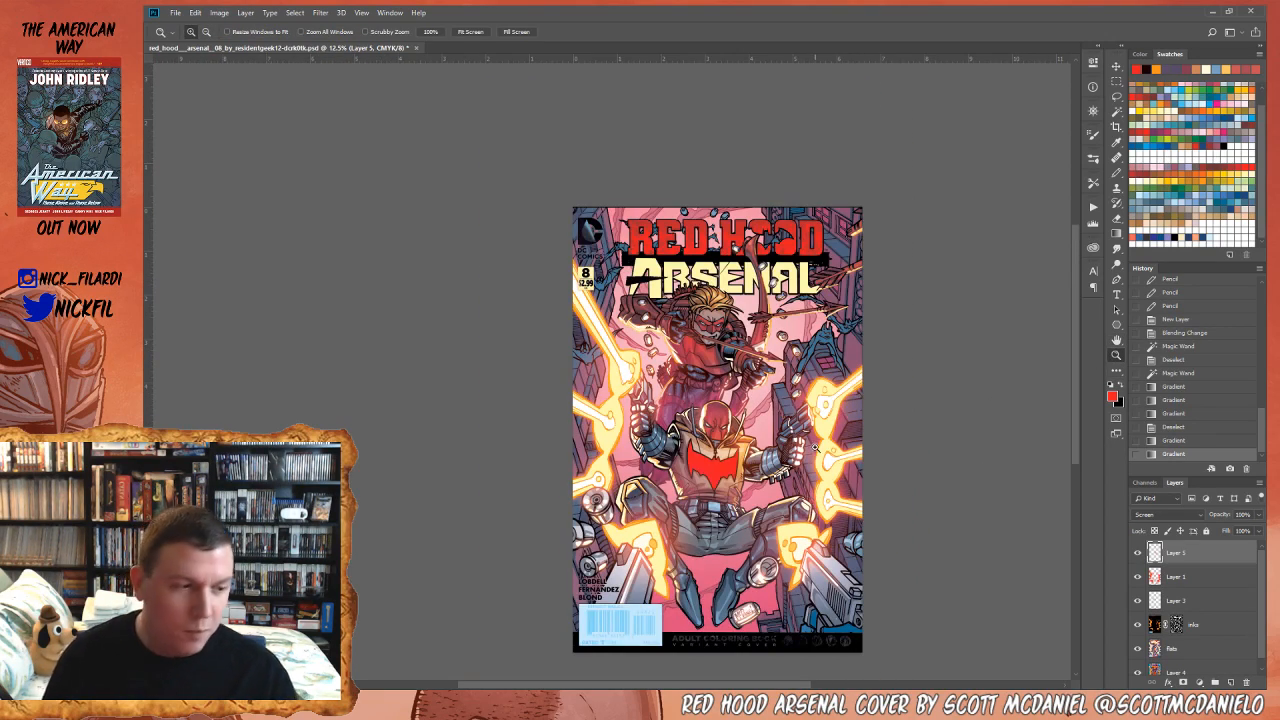
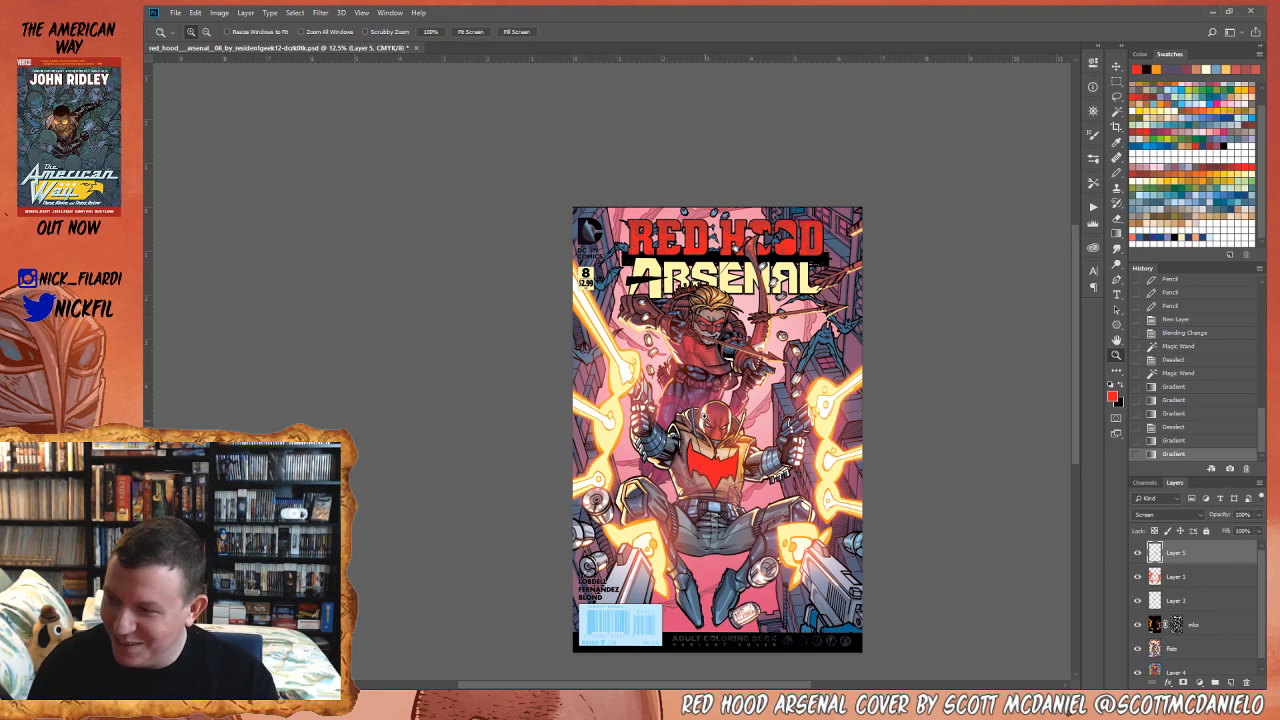
pyautogui.click(730, 414)
pyautogui.click(1117, 342)
pyautogui.moveTo(735, 346)
pyautogui.mouseDown()
pyautogui.moveTo(729, 537)
pyautogui.moveTo(740, 505)
pyautogui.moveTo(728, 329)
pyautogui.mouseUp()
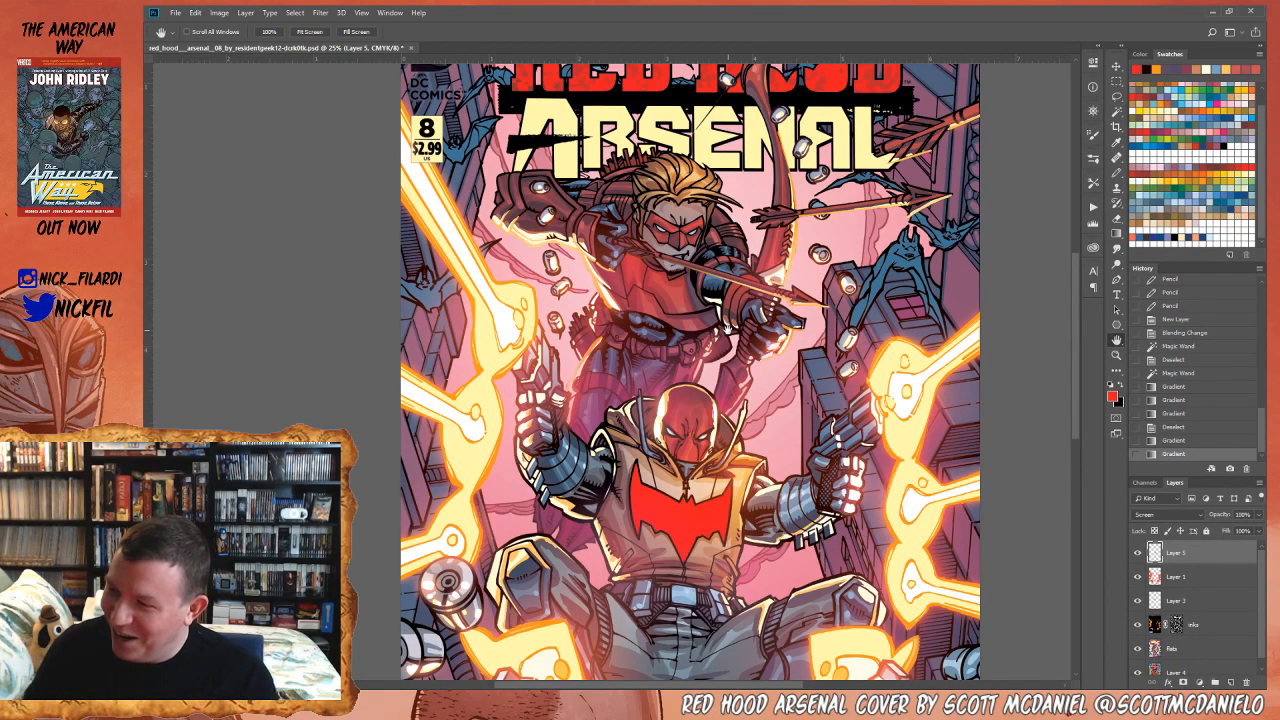
# - Lasso a rough selection around the buildings beside Red Hood's raised revolver, from the upper muzzle flash down the cover's edge
pyautogui.moveTo(777, 402); pyautogui.dragTo(770, 474)
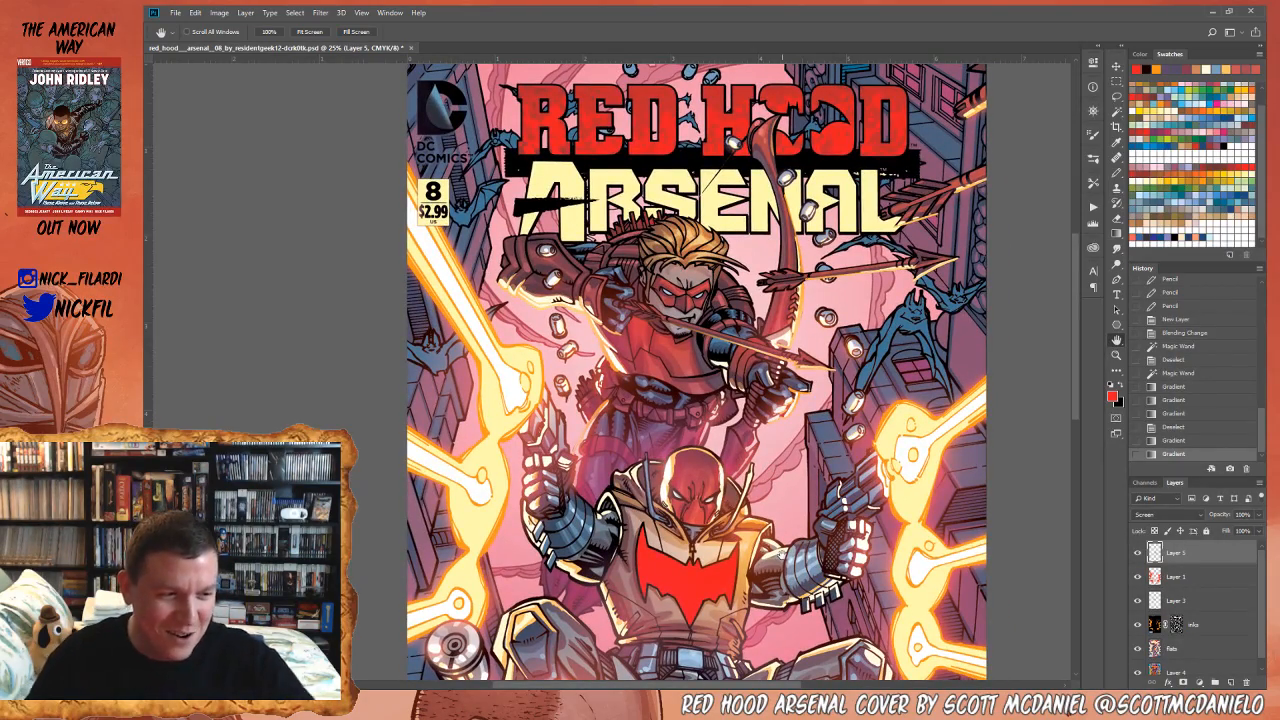
pyautogui.moveTo(691, 502); pyautogui.dragTo(684, 352)
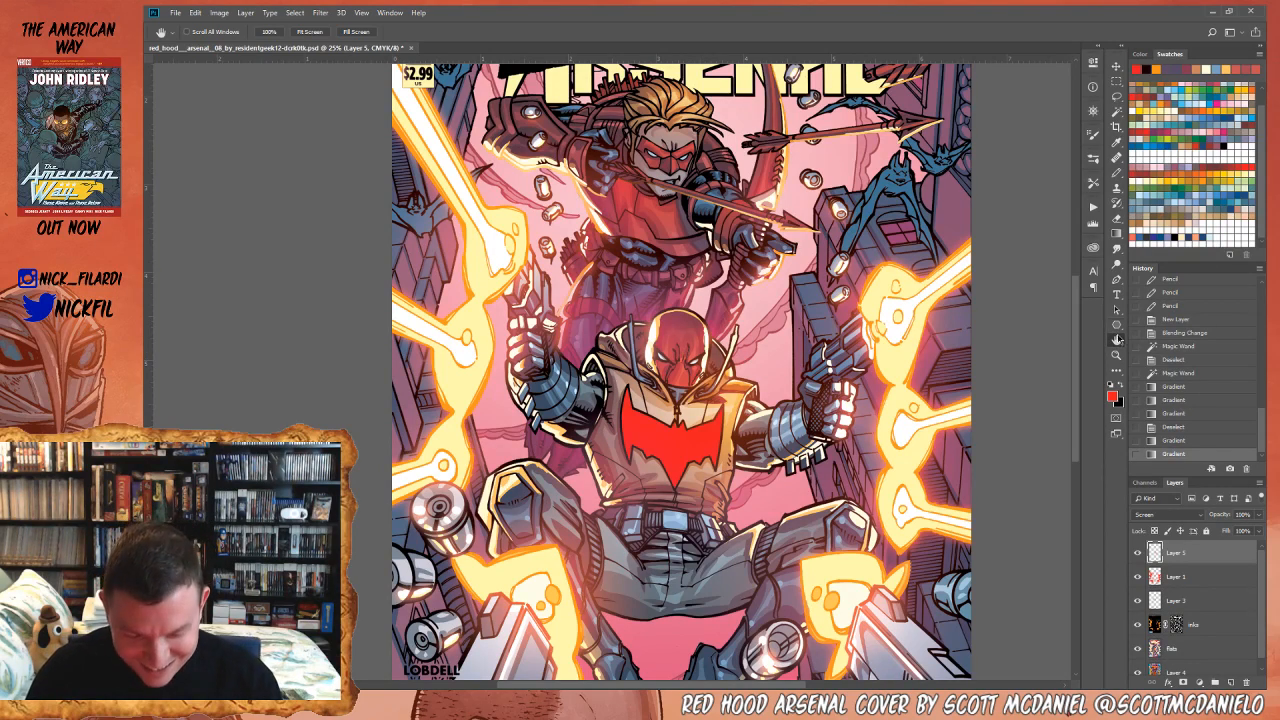
pyautogui.moveTo(745, 420); pyautogui.dragTo(685, 340)
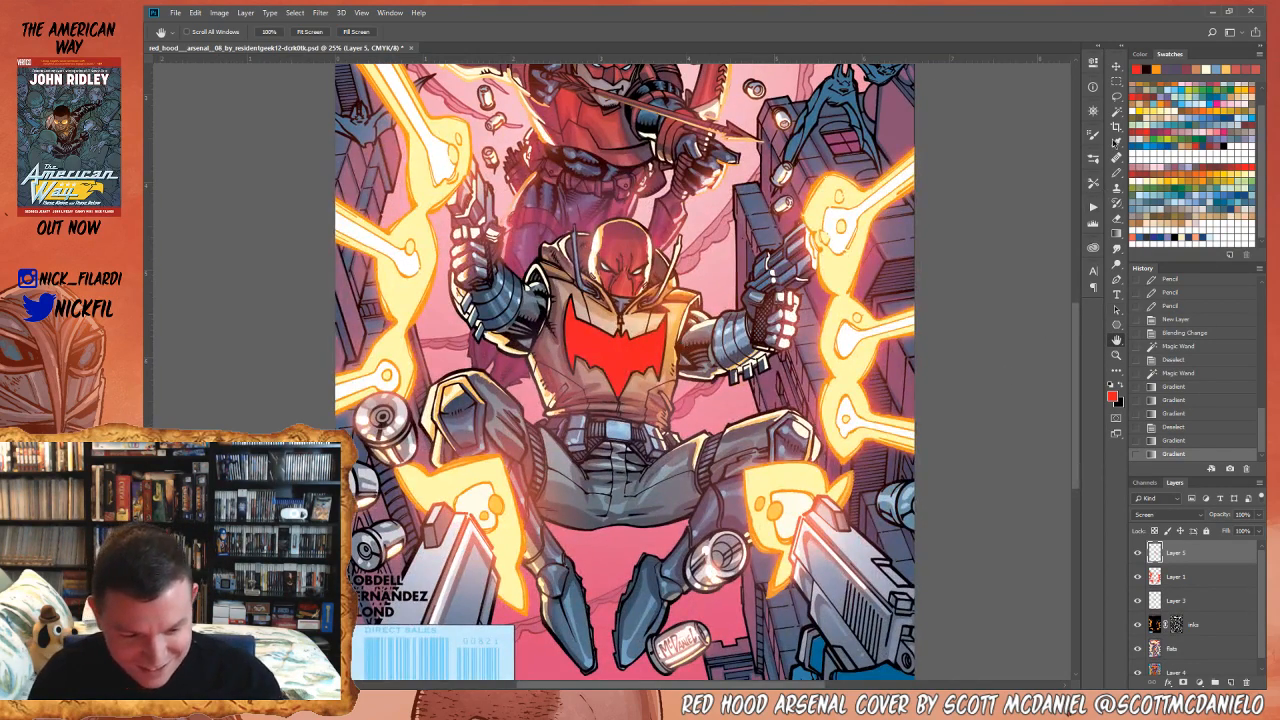
pyautogui.click(1117, 97)
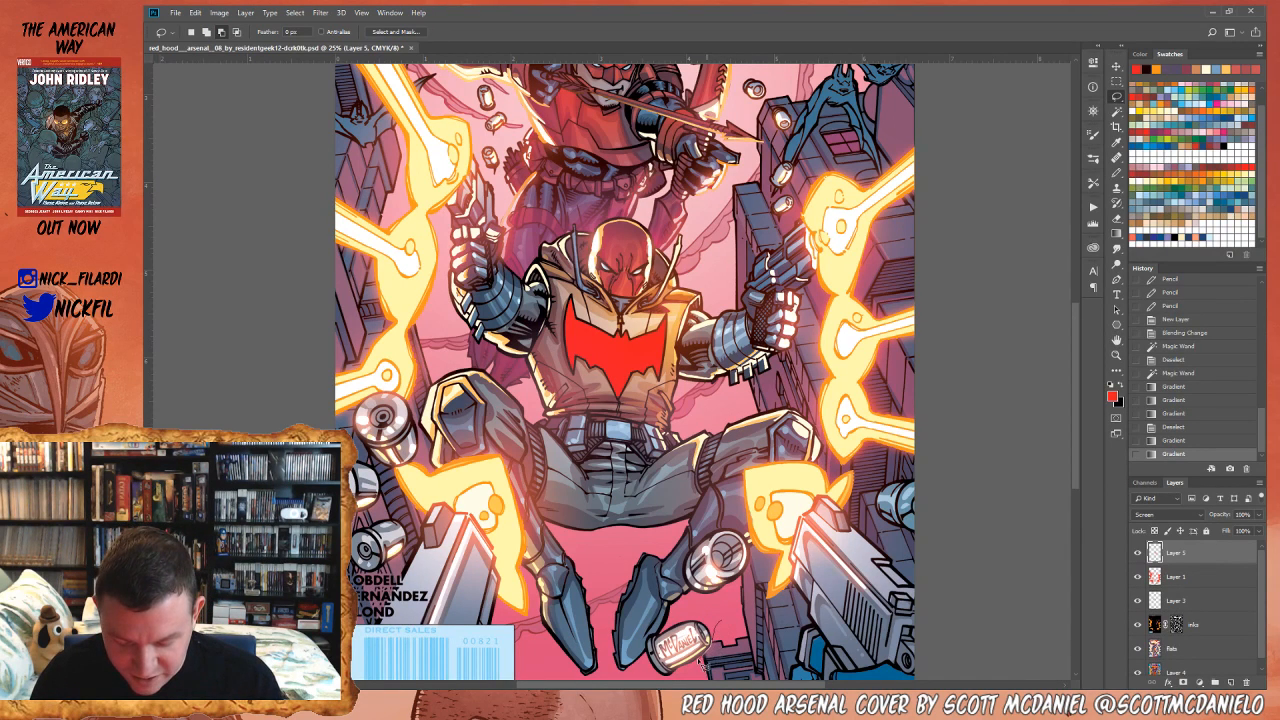
pyautogui.moveTo(955, 680)
pyautogui.mouseDown()
pyautogui.moveTo(970, 455)
pyautogui.moveTo(950, 218)
pyautogui.mouseUp()
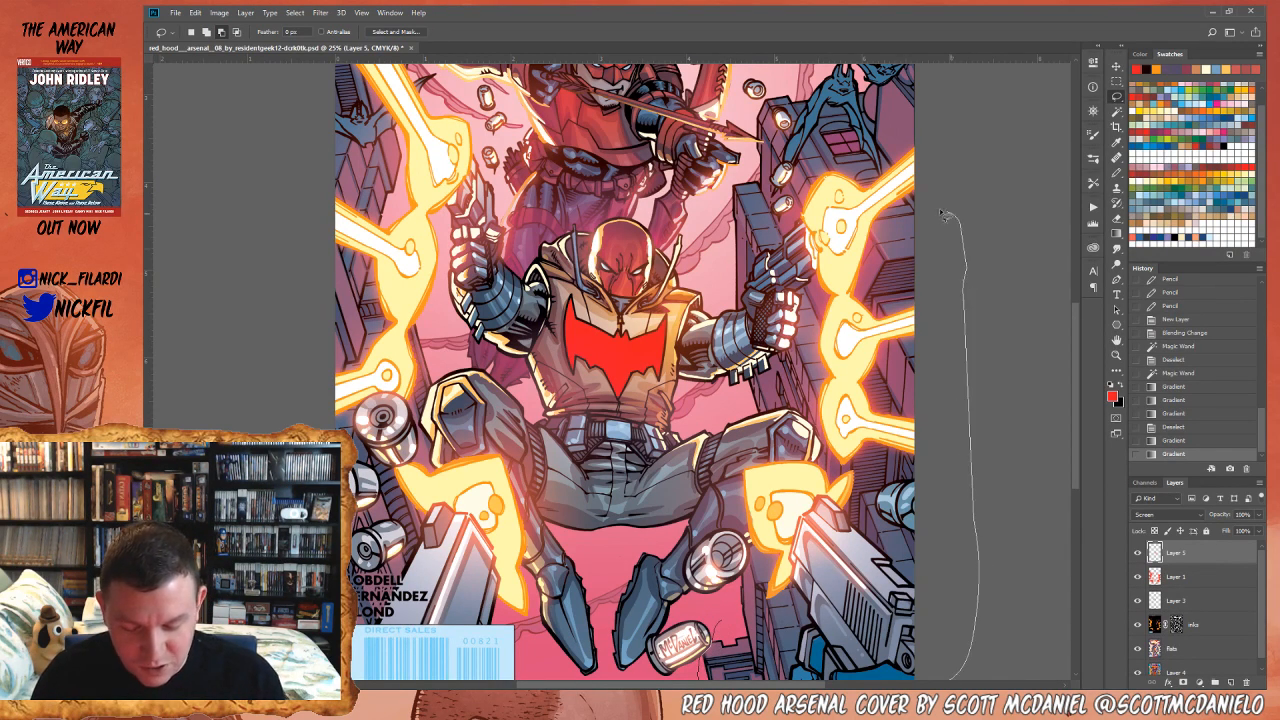
pyautogui.moveTo(735, 570); pyautogui.dragTo(728, 637)
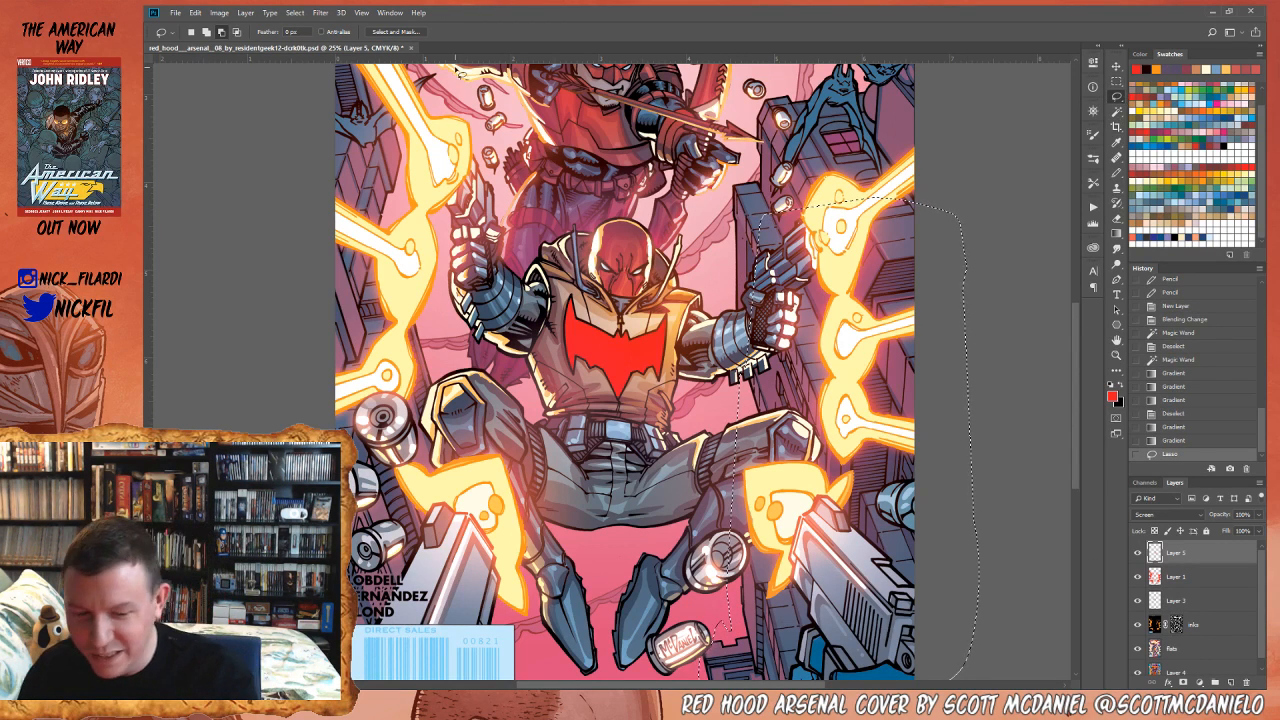
# - Hide the three layers above the inks layer so the artwork shows without its glows
pyautogui.click(1137, 577)
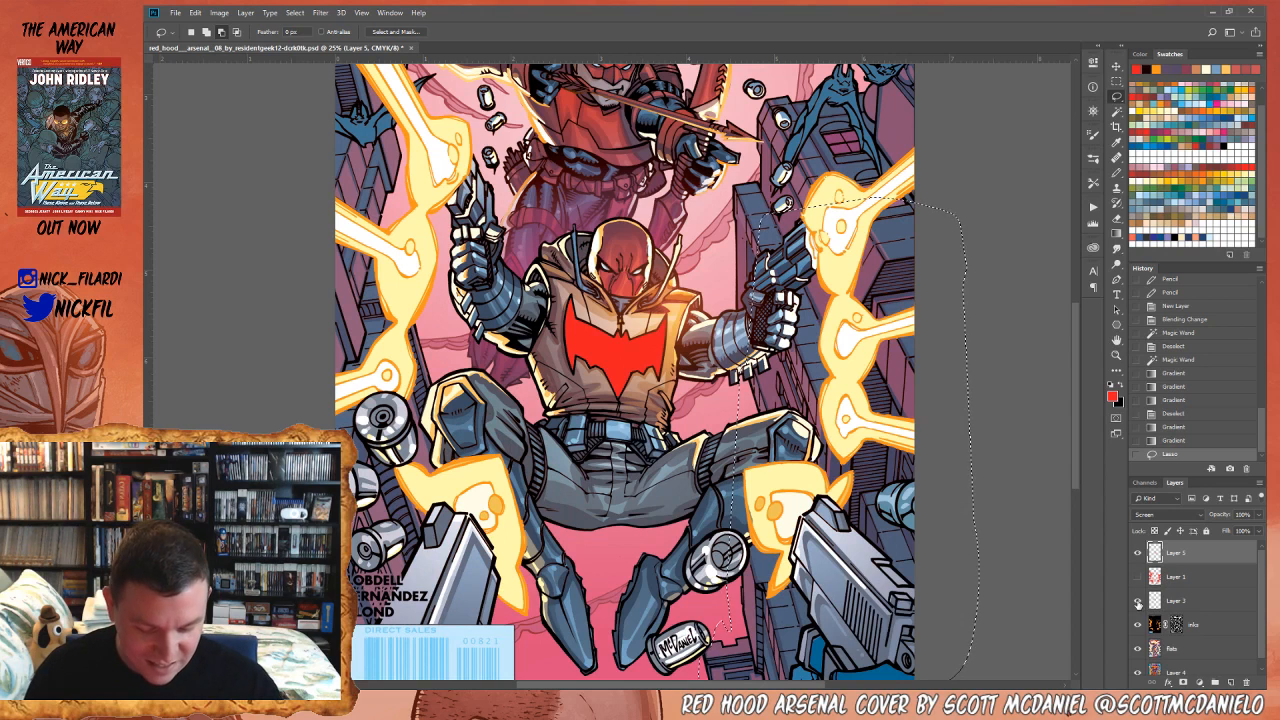
pyautogui.click(1137, 601)
pyautogui.click(1137, 553)
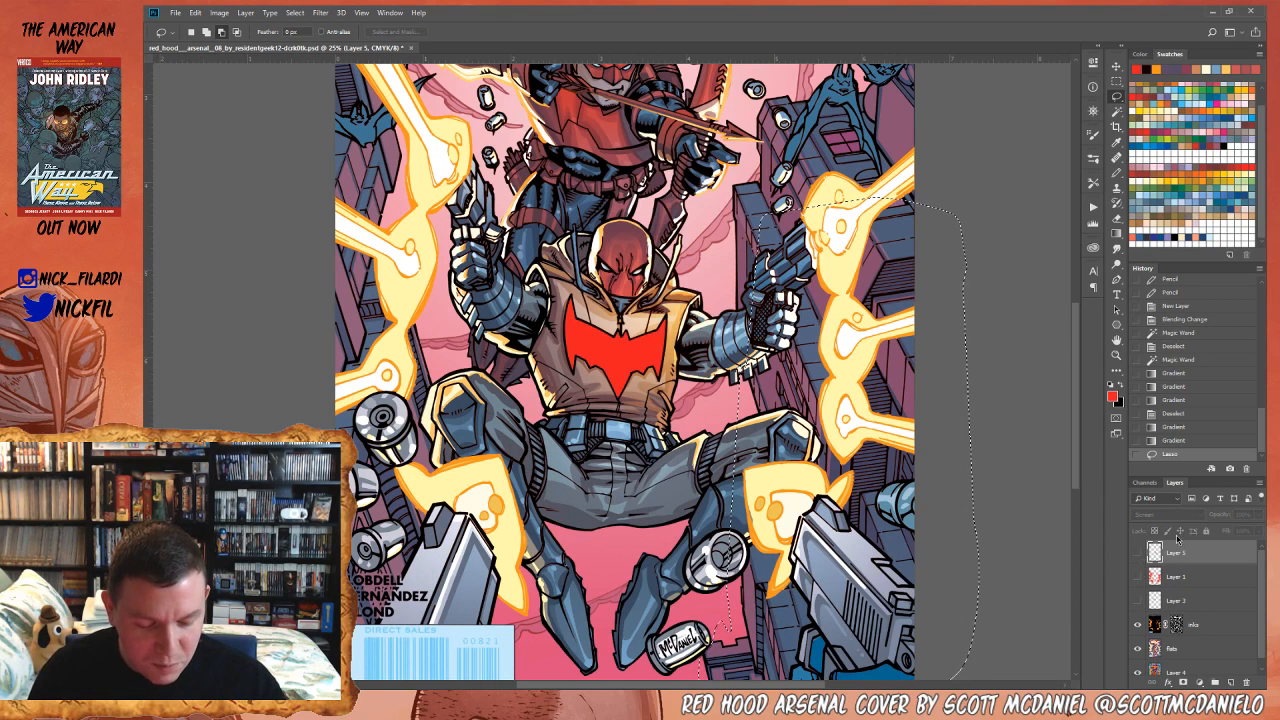
# - Subtract the pink sky patches and the area beyond the artwork from the building selection with a contiguous Magic Wand
pyautogui.click(1117, 112)
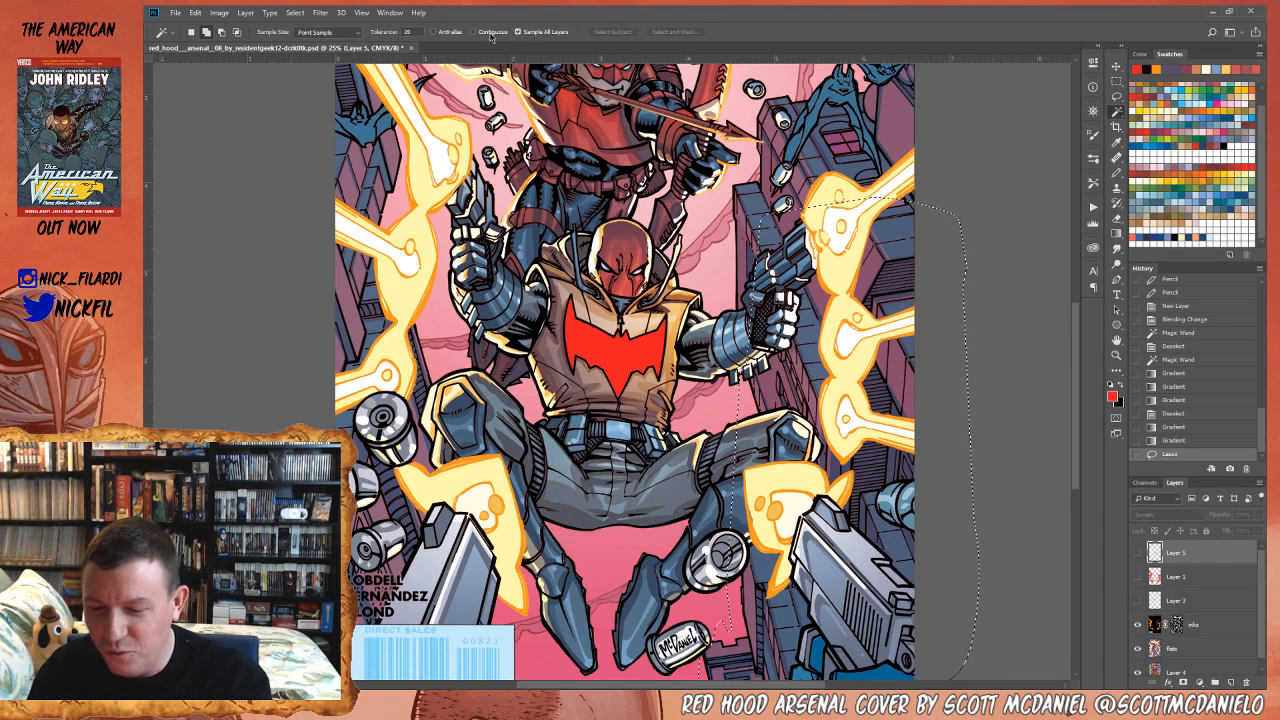
pyautogui.keyDown('shift'); pyautogui.click(771, 537); pyautogui.keyUp('shift')
pyautogui.keyDown('alt'); pyautogui.click(731, 622); pyautogui.keyUp('alt')
pyautogui.keyDown('alt'); pyautogui.click(744, 400); pyautogui.keyUp('alt')
pyautogui.keyDown('alt'); pyautogui.click(937, 540); pyautogui.keyUp('alt')
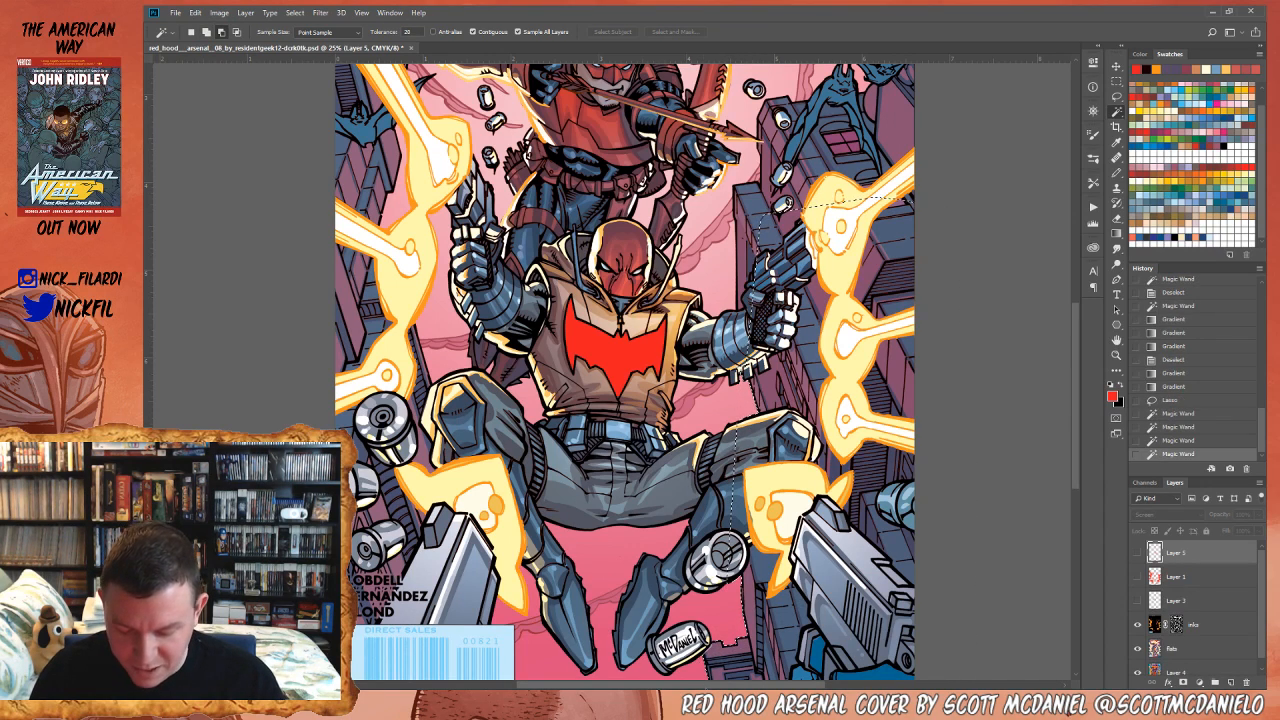
# - Lasso the lower end of the building selection so it ends at the artwork's bottom edge, above the black banner
pyautogui.click(1116, 358)
pyautogui.click(768, 553)
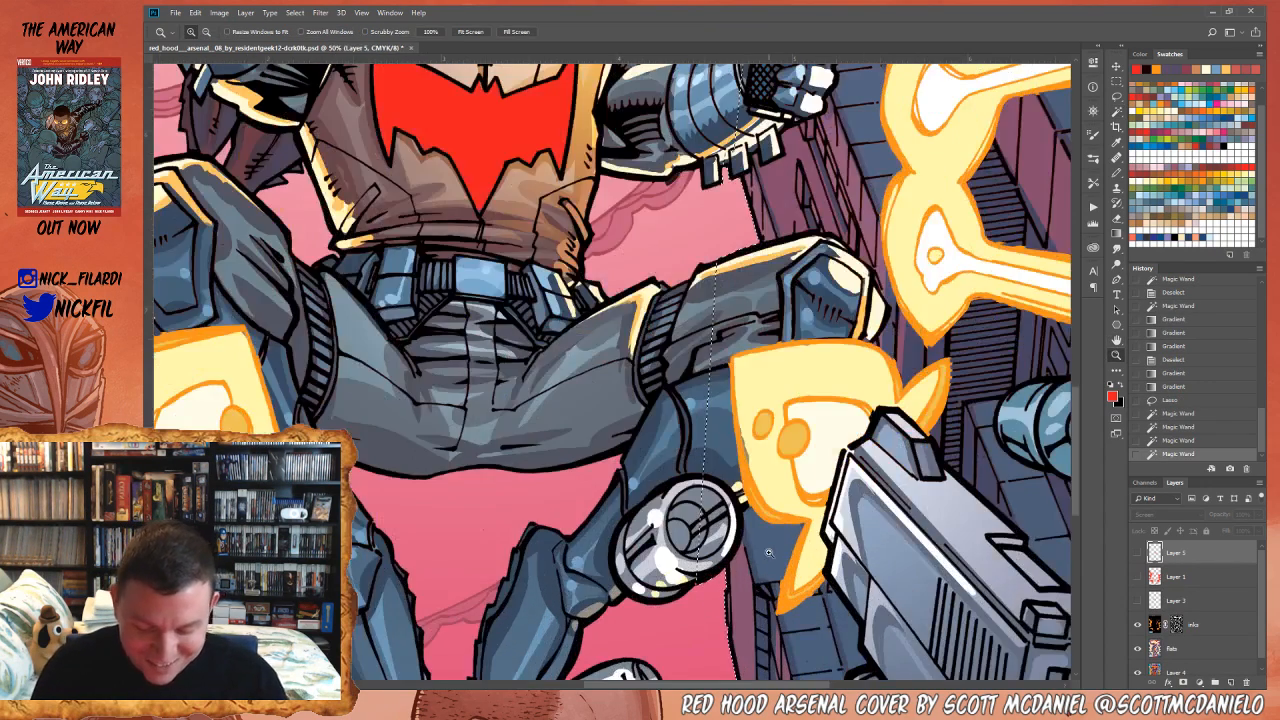
pyautogui.click(1116, 341)
pyautogui.moveTo(860, 510); pyautogui.dragTo(851, 320)
pyautogui.click(1116, 97)
pyautogui.moveTo(603, 607)
pyautogui.mouseDown()
pyautogui.moveTo(621, 590)
pyautogui.moveTo(860, 573)
pyautogui.moveTo(1068, 598)
pyautogui.moveTo(951, 597)
pyautogui.moveTo(836, 655)
pyautogui.moveTo(950, 600)
pyautogui.moveTo(1016, 548)
pyautogui.moveTo(1036, 400)
pyautogui.moveTo(1022, 70)
pyautogui.mouseUp()
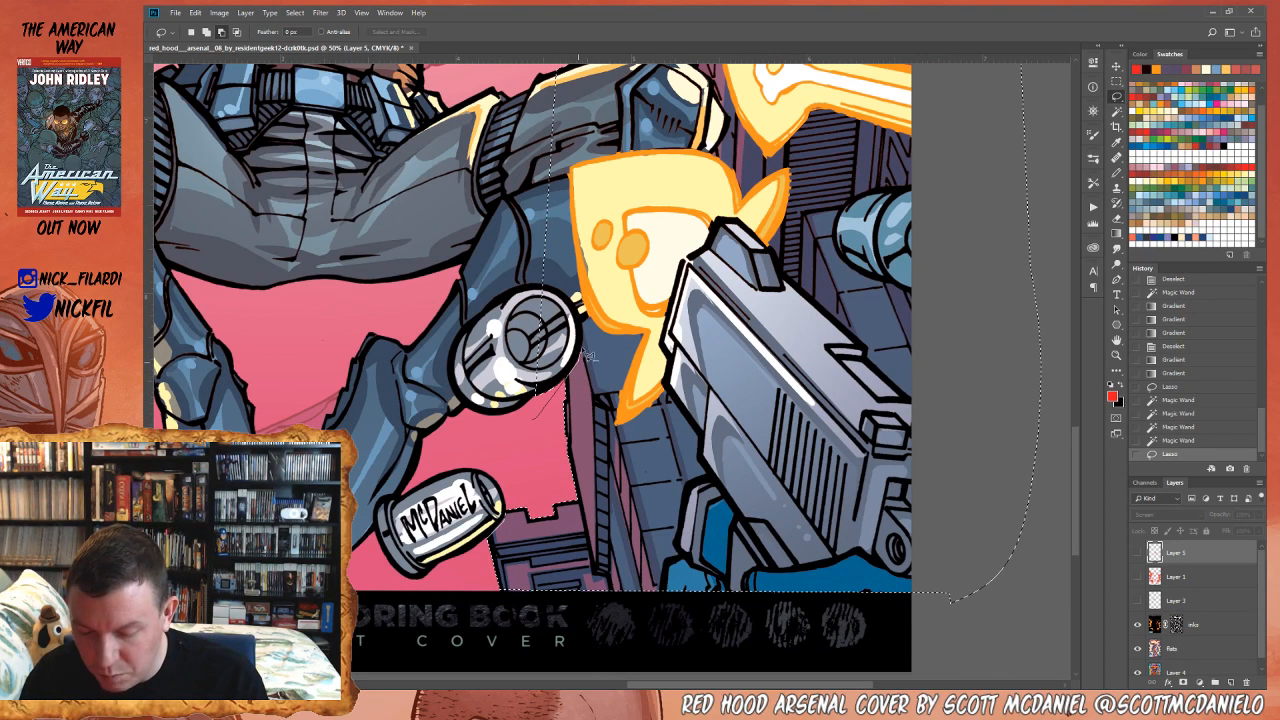
# - Subtract Red Hood's bent leg, the shell casing and the foreground pistol's muzzle flash from the building selection with the Lasso
pyautogui.moveTo(590, 325)
pyautogui.mouseDown()
pyautogui.moveTo(622, 268)
pyautogui.moveTo(552, 192)
pyautogui.mouseUp()
pyautogui.press('space')
pyautogui.moveTo(642, 351)
pyautogui.mouseDown()
pyautogui.moveTo(636, 539)
pyautogui.moveTo(641, 466)
pyautogui.mouseUp()
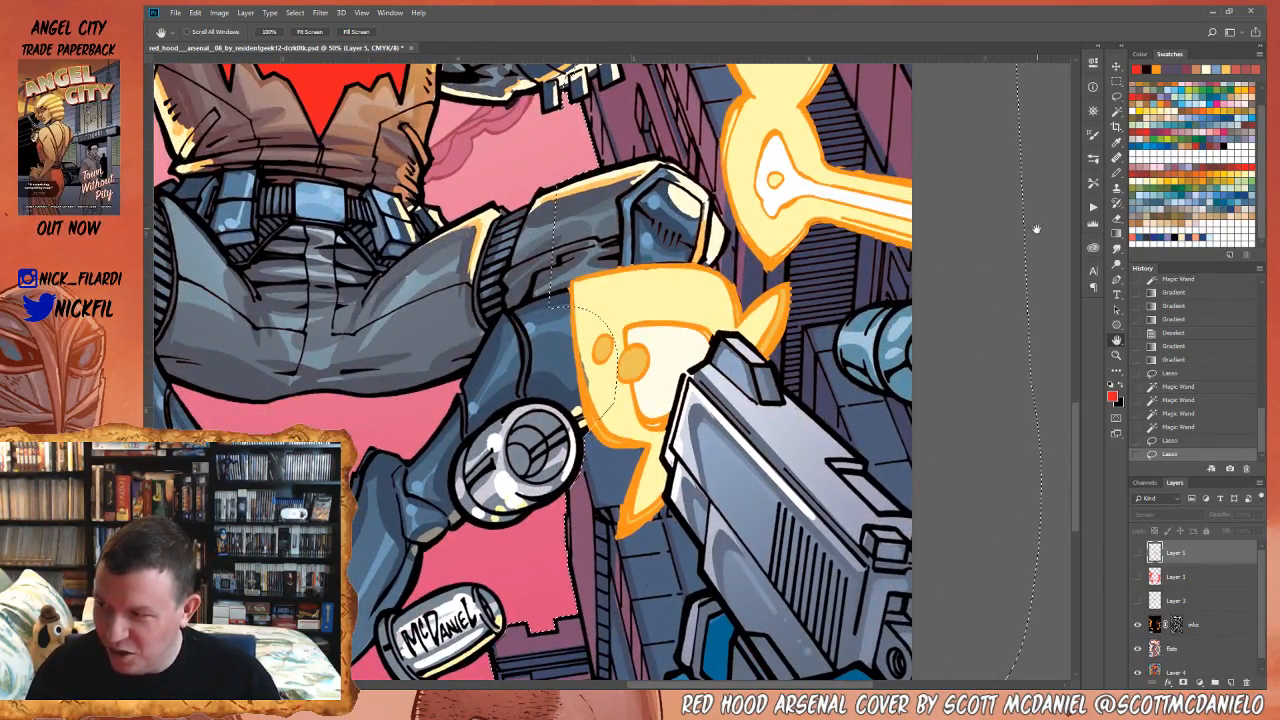
pyautogui.click(1116, 95)
pyautogui.moveTo(502, 298)
pyautogui.mouseDown()
pyautogui.moveTo(504, 212)
pyautogui.moveTo(676, 154)
pyautogui.moveTo(708, 180)
pyautogui.moveTo(733, 242)
pyautogui.moveTo(727, 266)
pyautogui.moveTo(523, 386)
pyautogui.moveTo(500, 310)
pyautogui.mouseUp()
pyautogui.moveTo(606, 318)
pyautogui.mouseDown()
pyautogui.moveTo(583, 420)
pyautogui.moveTo(611, 455)
pyautogui.moveTo(659, 453)
pyautogui.moveTo(626, 540)
pyautogui.moveTo(674, 499)
pyautogui.moveTo(666, 511)
pyautogui.moveTo(731, 573)
pyautogui.moveTo(718, 567)
pyautogui.moveTo(802, 547)
pyautogui.moveTo(773, 385)
pyautogui.moveTo(733, 335)
pyautogui.moveTo(644, 283)
pyautogui.moveTo(708, 275)
pyautogui.mouseUp()
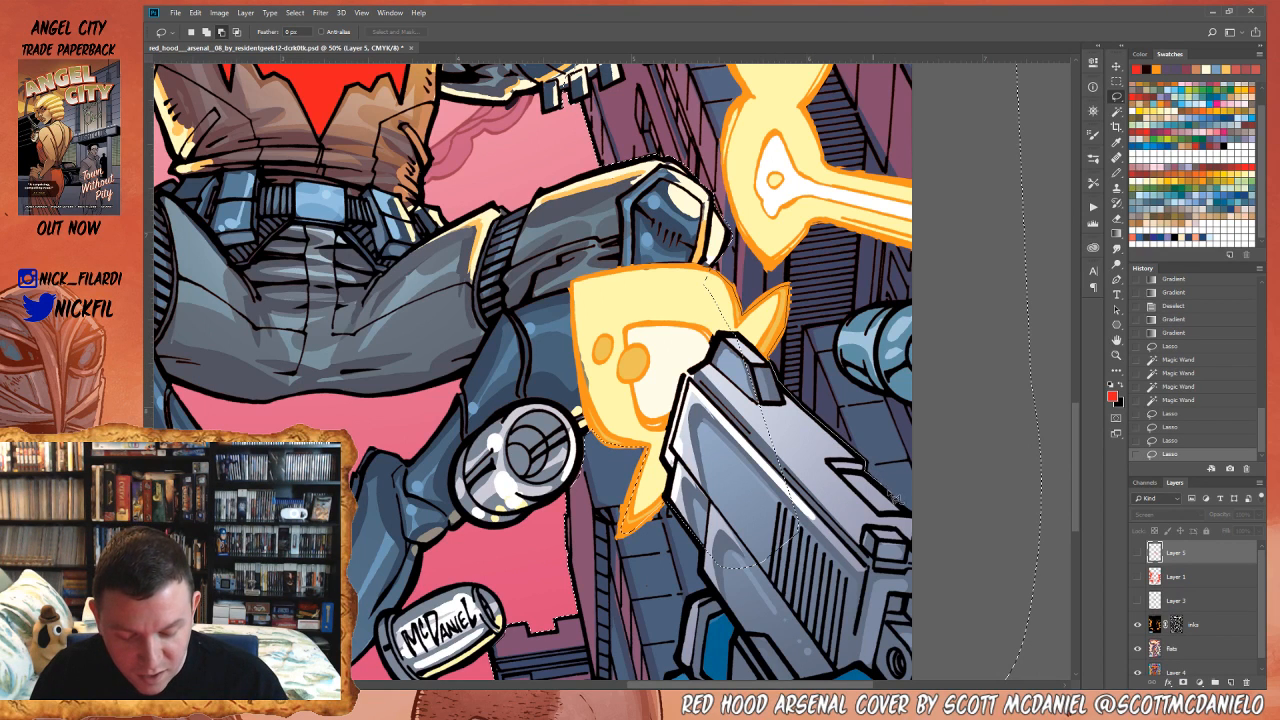
# - Lasso the foreground pistol and the blue glove beneath it out of the building selection
pyautogui.moveTo(912, 520)
pyautogui.mouseDown()
pyautogui.moveTo(976, 611)
pyautogui.moveTo(843, 666)
pyautogui.moveTo(740, 513)
pyautogui.moveTo(703, 364)
pyautogui.mouseUp()
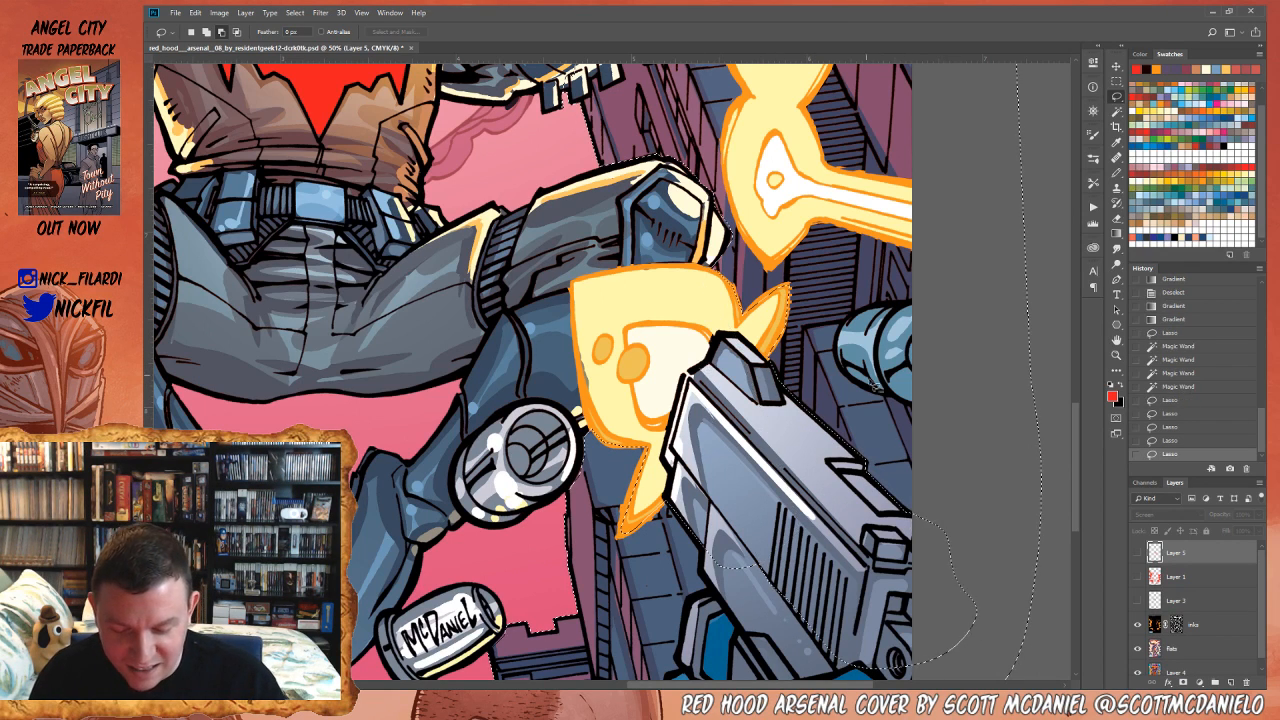
pyautogui.click(1117, 341)
pyautogui.moveTo(900, 430)
pyautogui.mouseDown()
pyautogui.moveTo(856, 227)
pyautogui.moveTo(850, 237)
pyautogui.mouseUp()
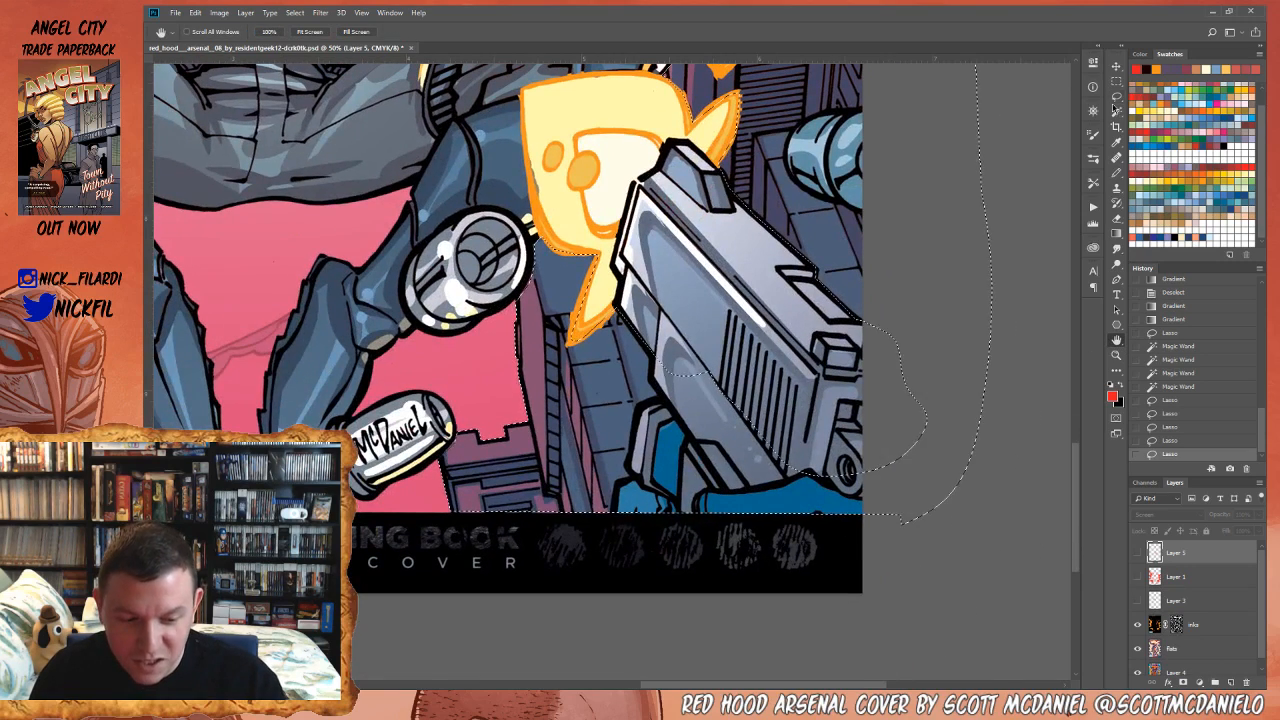
pyautogui.click(1117, 99)
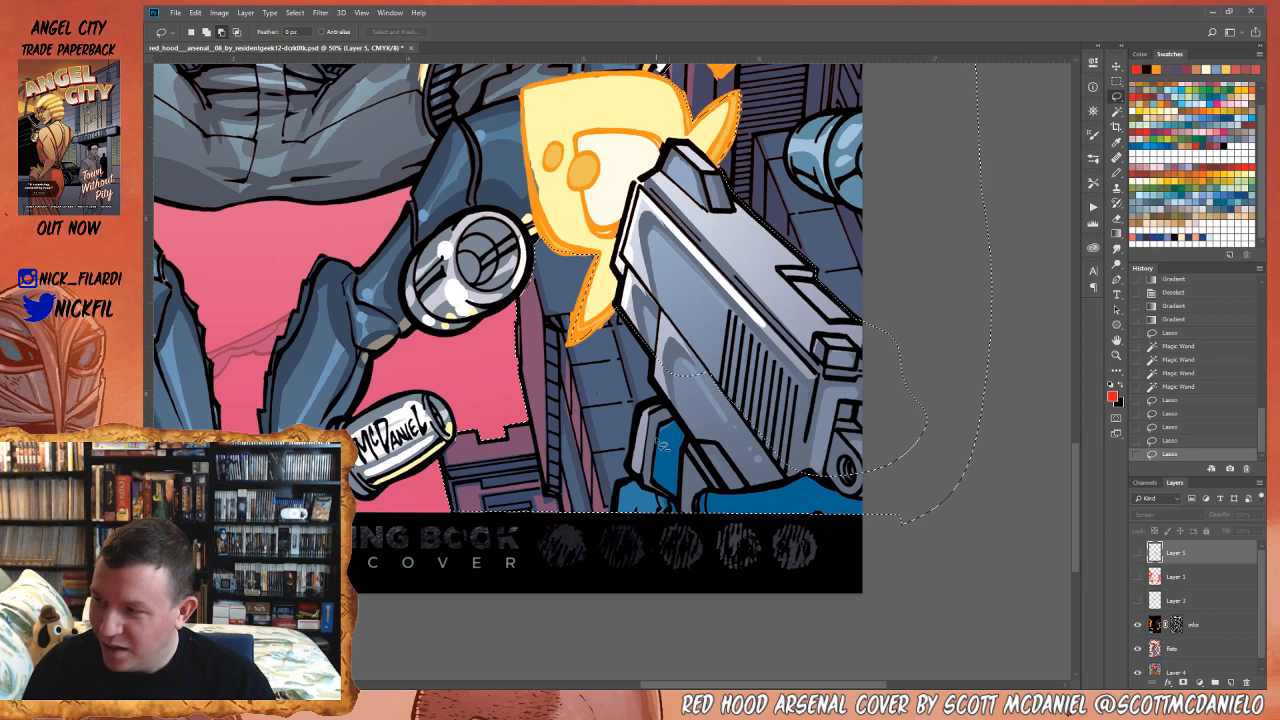
pyautogui.moveTo(650, 404)
pyautogui.mouseDown()
pyautogui.moveTo(614, 537)
pyautogui.moveTo(734, 600)
pyautogui.moveTo(868, 447)
pyautogui.moveTo(756, 362)
pyautogui.mouseUp()
# - Subtract the light blue cylindrical shape above the foreground pistol from the building selection
pyautogui.press('space')
pyautogui.moveTo(787, 244); pyautogui.dragTo(757, 540)
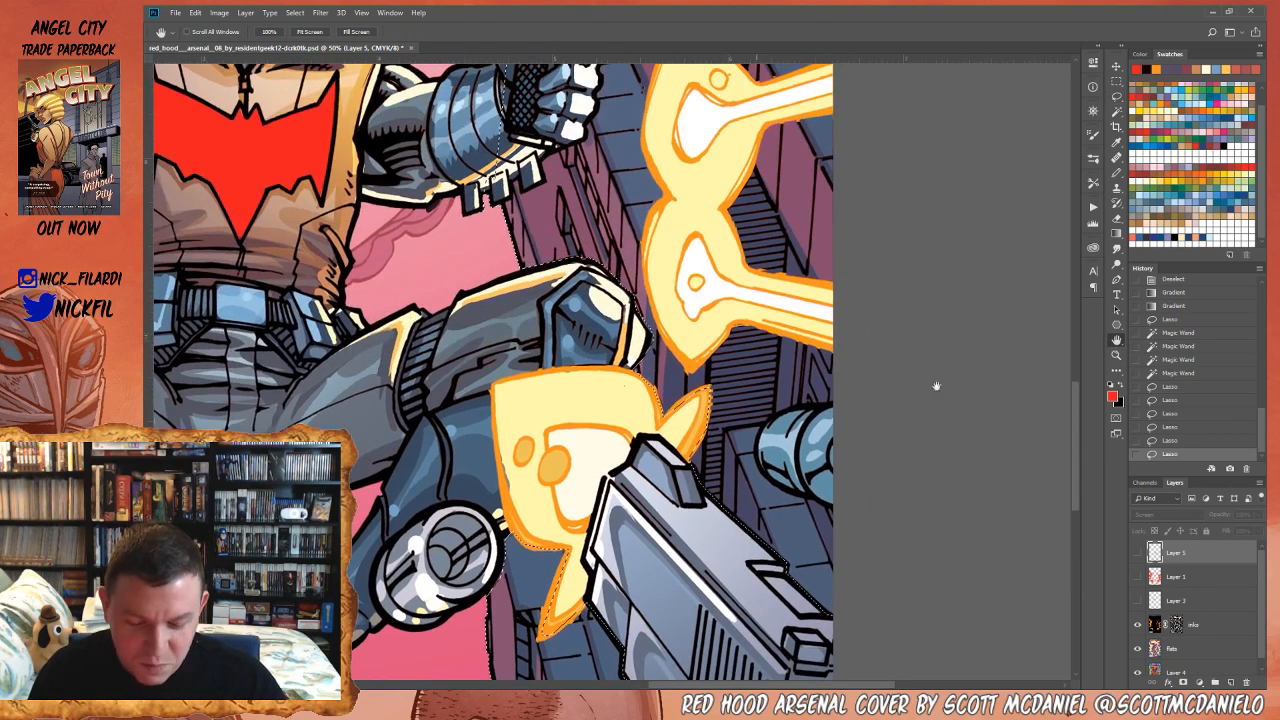
pyautogui.moveTo(806, 407)
pyautogui.mouseDown()
pyautogui.moveTo(769, 427)
pyautogui.moveTo(761, 454)
pyautogui.moveTo(772, 483)
pyautogui.moveTo(833, 514)
pyautogui.moveTo(855, 502)
pyautogui.moveTo(841, 407)
pyautogui.moveTo(770, 424)
pyautogui.mouseUp()
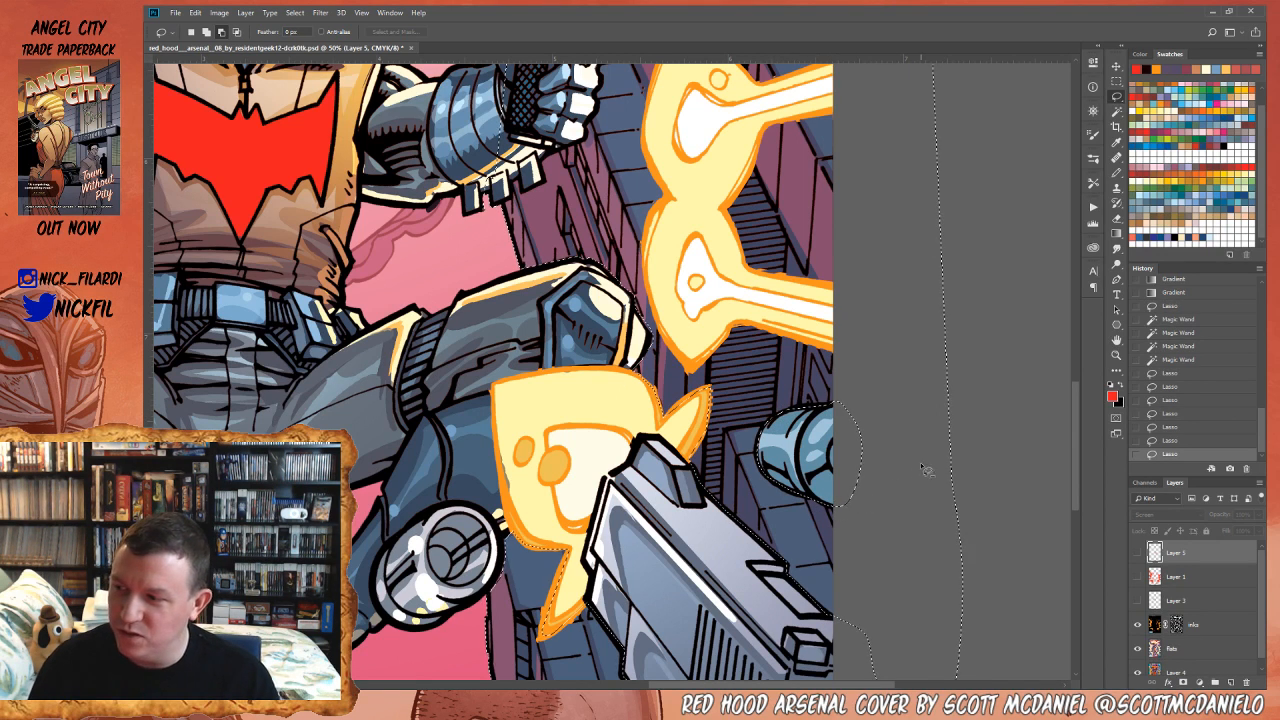
# - Trace around the two lower muzzle flashes and their bullet streaks with the Lasso to exclude them from the building selection
pyautogui.press('h')
pyautogui.moveTo(767, 311); pyautogui.dragTo(787, 501)
pyautogui.press('l')
pyautogui.moveTo(694, 234)
pyautogui.mouseDown()
pyautogui.moveTo(666, 333)
pyautogui.moveTo(689, 393)
pyautogui.moveTo(666, 476)
pyautogui.moveTo(688, 537)
pyautogui.moveTo(714, 566)
pyautogui.moveTo(790, 526)
pyautogui.moveTo(858, 550)
pyautogui.moveTo(878, 497)
pyautogui.mouseUp()
pyautogui.moveTo(810, 474); pyautogui.dragTo(772, 466)
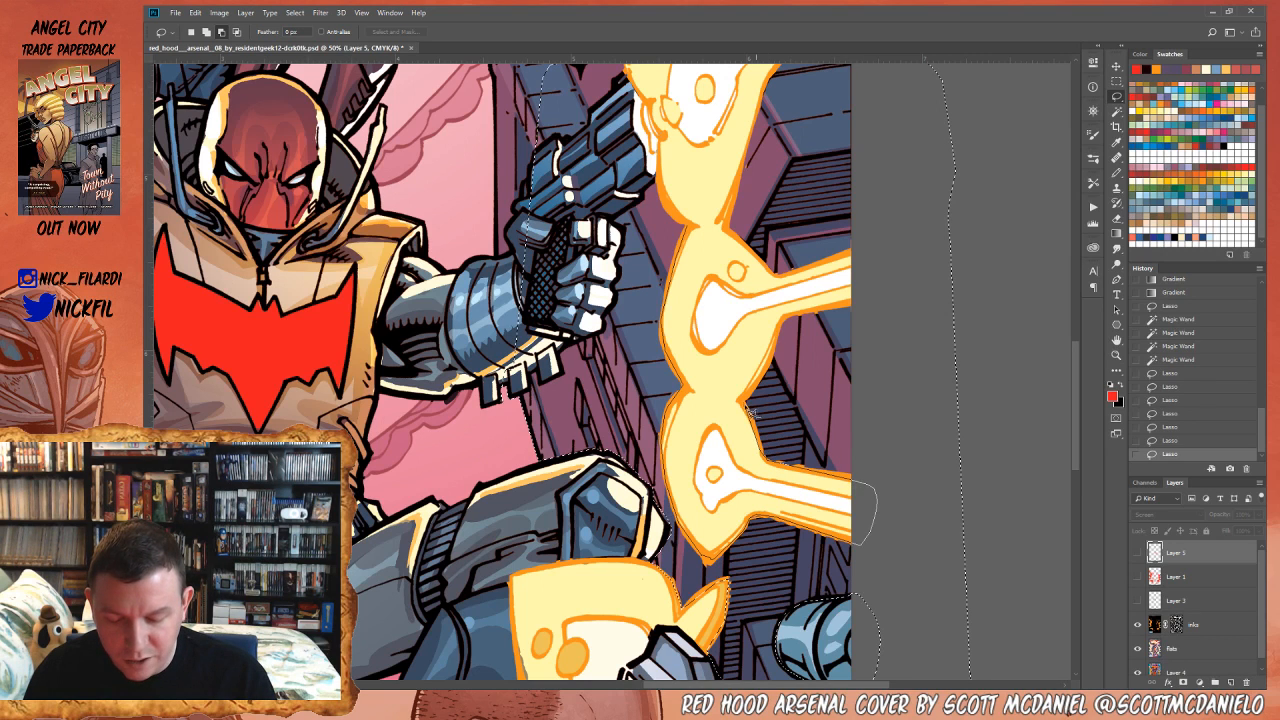
pyautogui.moveTo(750, 411)
pyautogui.mouseDown()
pyautogui.moveTo(792, 326)
pyautogui.moveTo(866, 306)
pyautogui.moveTo(880, 265)
pyautogui.moveTo(830, 262)
pyautogui.moveTo(786, 283)
pyautogui.mouseUp()
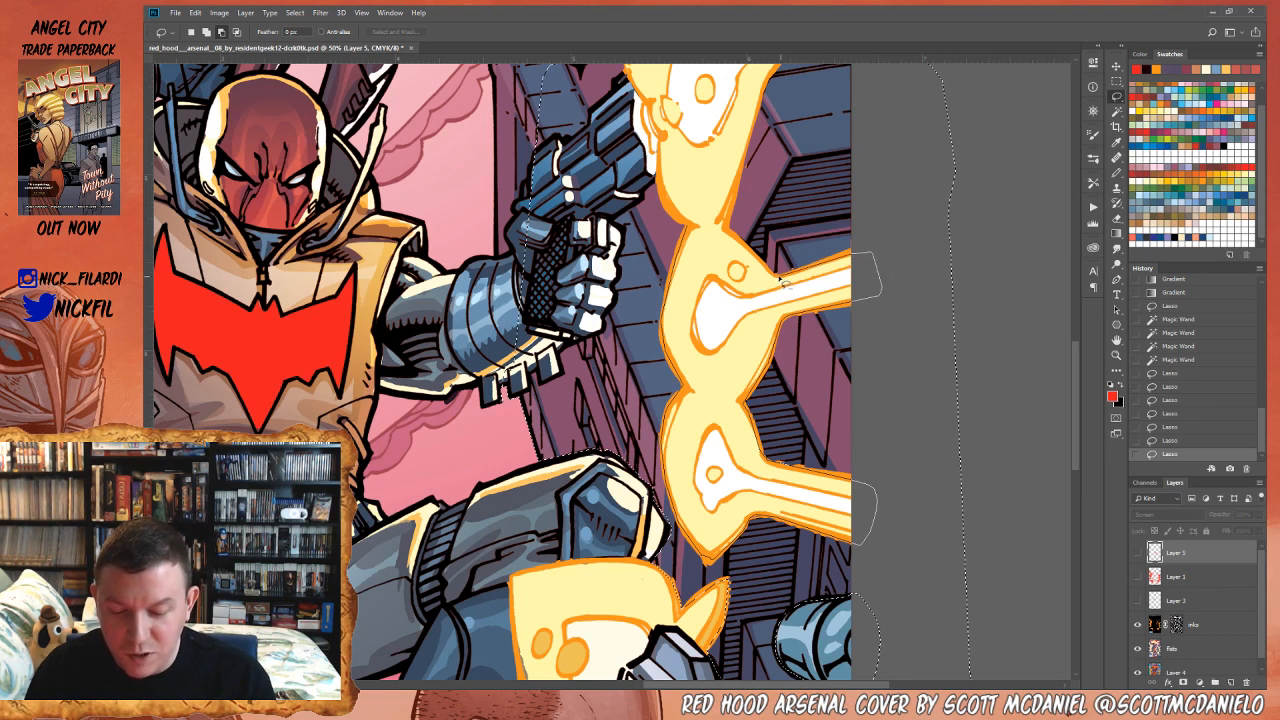
pyautogui.moveTo(730, 232)
pyautogui.mouseDown()
pyautogui.moveTo(741, 157)
pyautogui.moveTo(667, 175)
pyautogui.mouseUp()
pyautogui.moveTo(697, 232); pyautogui.dragTo(697, 236)
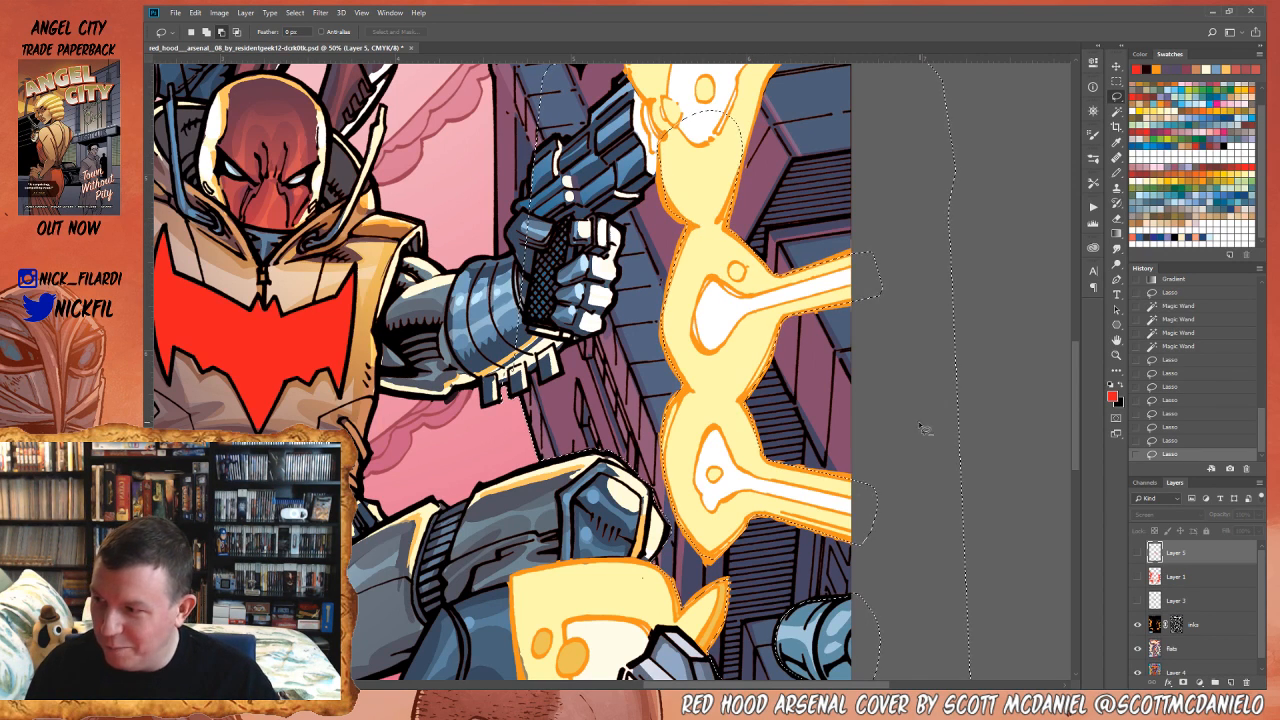
# - Subtract the uppermost muzzle flash and its streak beside the revolver from the building selection
pyautogui.press('space')
pyautogui.moveTo(812, 441); pyautogui.dragTo(861, 619)
pyautogui.click(1117, 100)
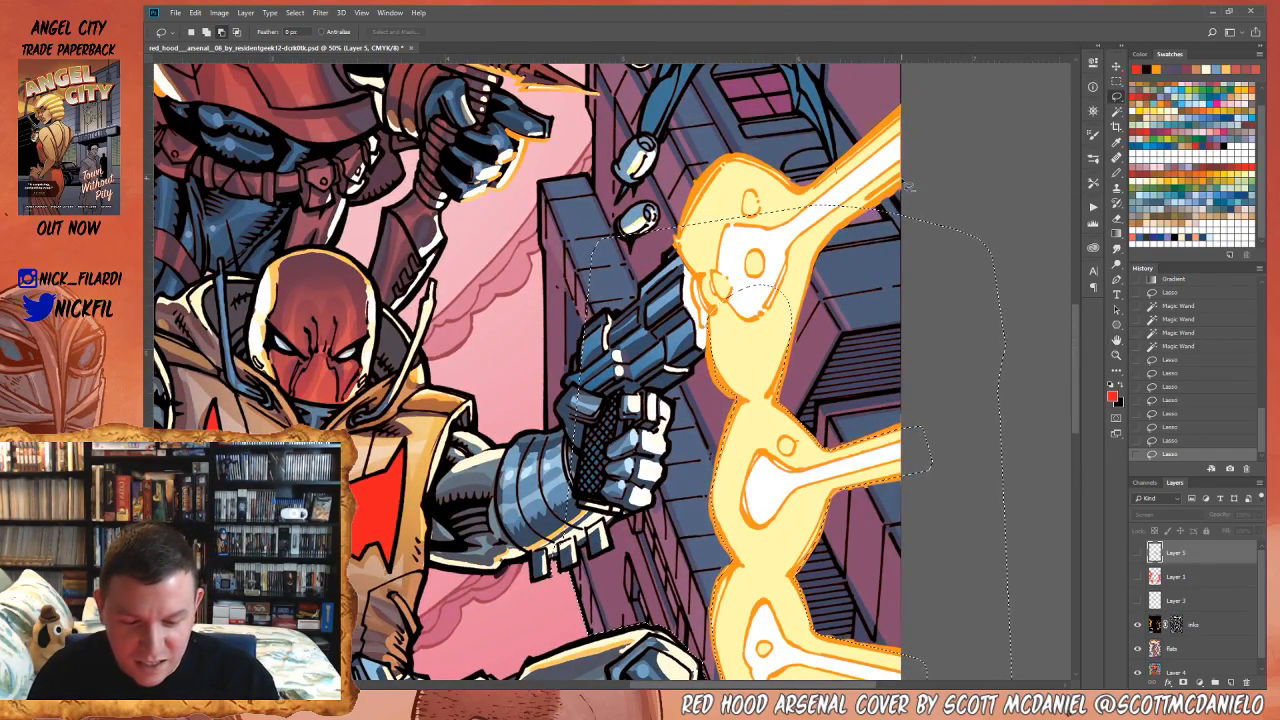
pyautogui.moveTo(816, 272)
pyautogui.mouseDown()
pyautogui.moveTo(764, 383)
pyautogui.moveTo(724, 343)
pyautogui.moveTo(711, 350)
pyautogui.moveTo(678, 244)
pyautogui.moveTo(727, 199)
pyautogui.moveTo(890, 172)
pyautogui.mouseUp()
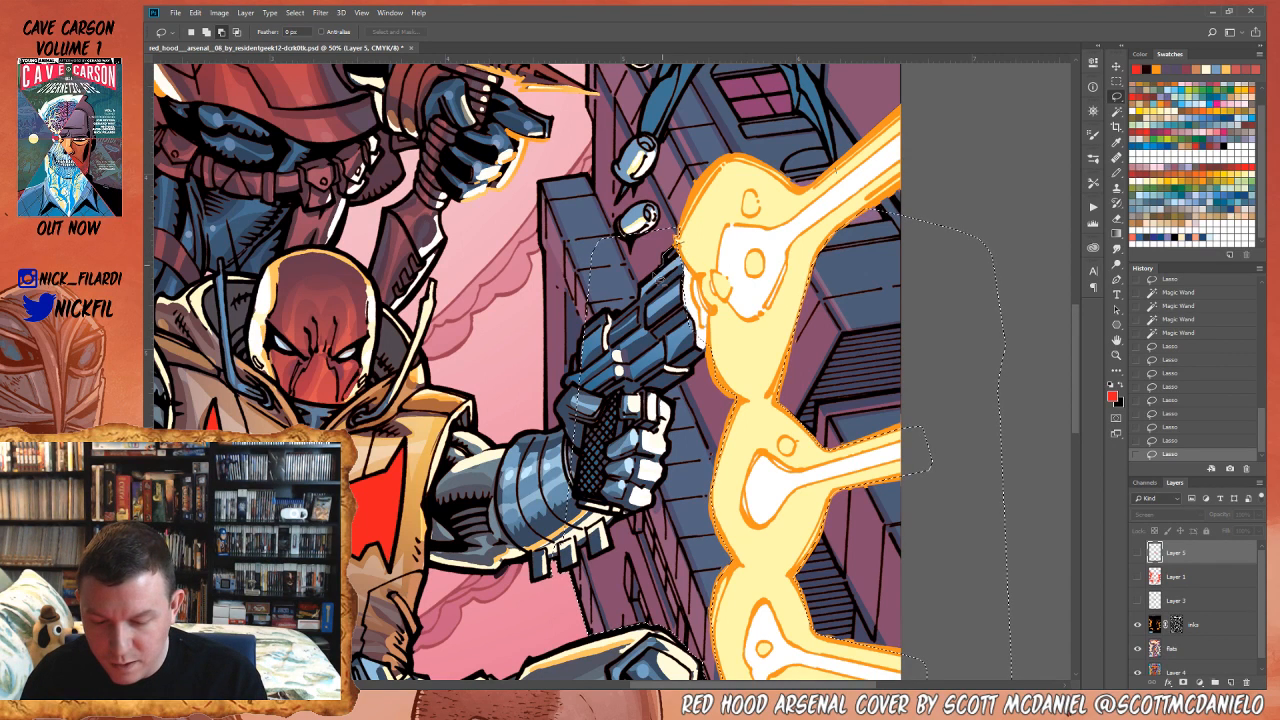
# - Lasso Red Hood's revolver, gloved hand and forearm out of the building selection
pyautogui.moveTo(590, 330)
pyautogui.mouseDown()
pyautogui.moveTo(548, 585)
pyautogui.moveTo(615, 438)
pyautogui.moveTo(685, 350)
pyautogui.moveTo(688, 250)
pyautogui.mouseUp()
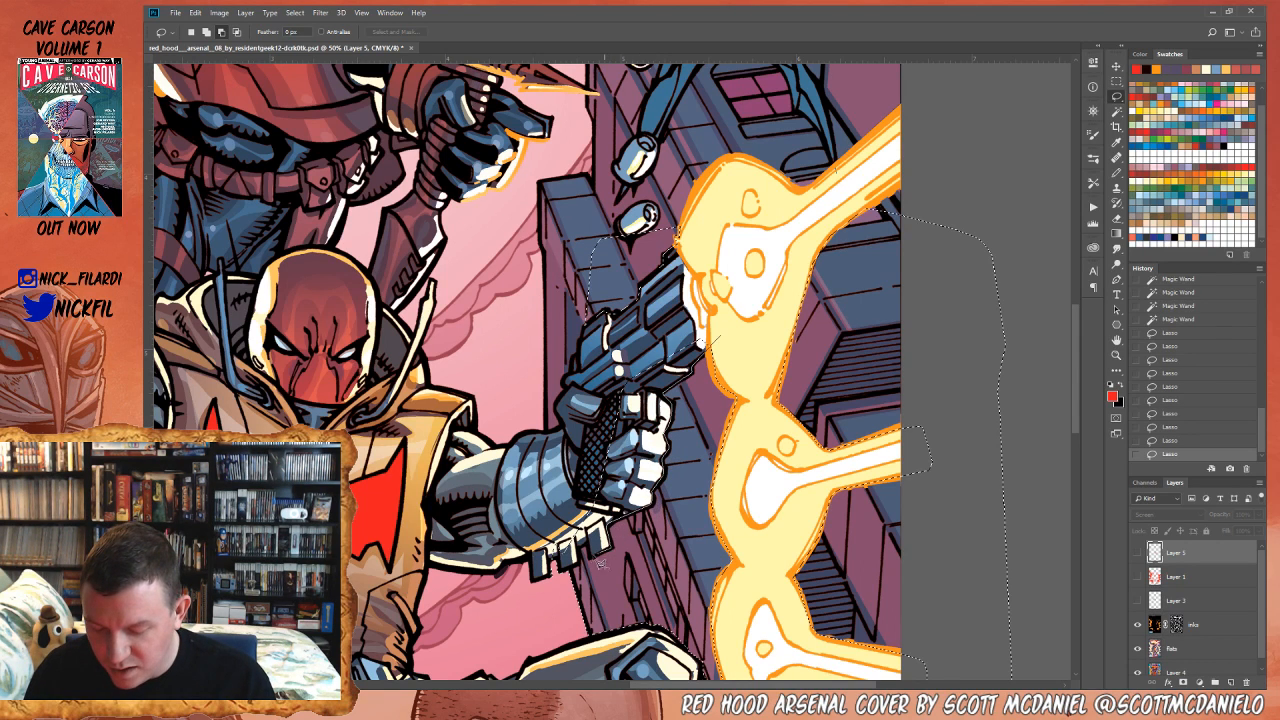
pyautogui.moveTo(565, 603)
pyautogui.mouseDown()
pyautogui.moveTo(564, 396)
pyautogui.moveTo(637, 378)
pyautogui.mouseUp()
pyautogui.moveTo(716, 350); pyautogui.dragTo(815, 313)
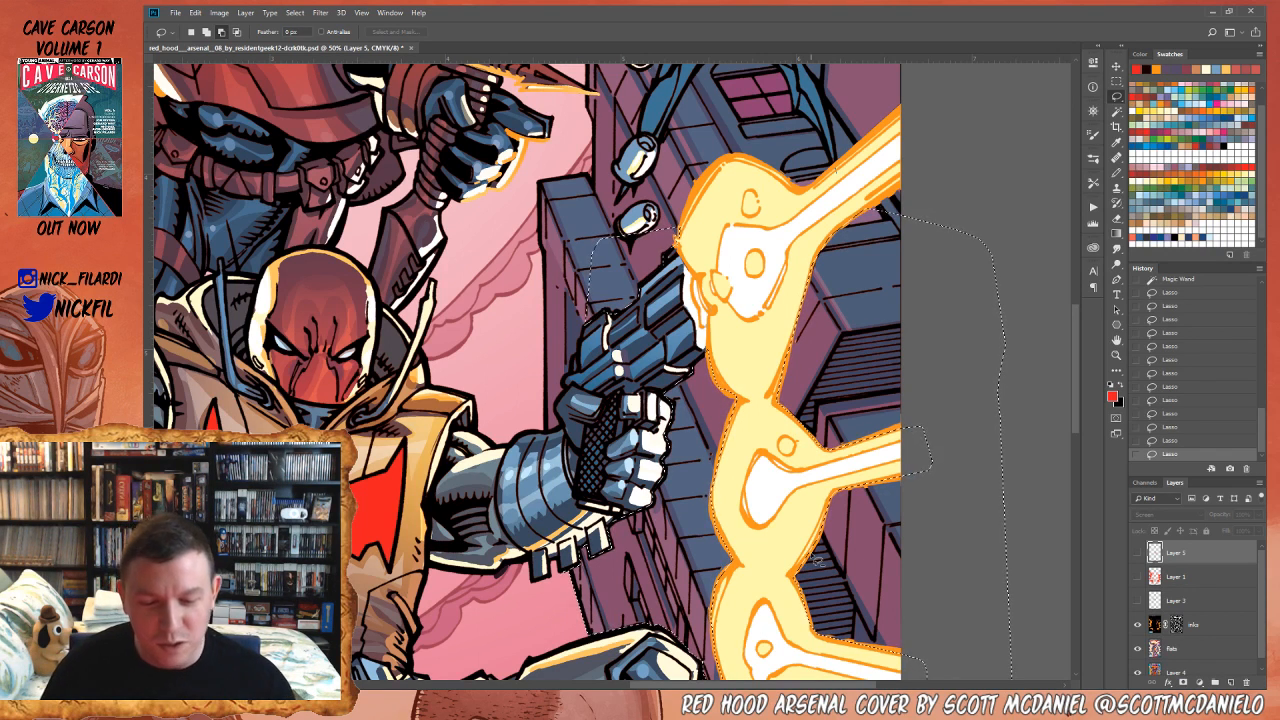
# - Clear leftover slivers around the upper muzzle flash and its streak from the selection using the Magic Wand and Lasso
pyautogui.click(1118, 111)
pyautogui.keyDown('alt'); pyautogui.click(685, 225); pyautogui.keyUp('alt')
pyautogui.keyDown('alt'); pyautogui.click(784, 360); pyautogui.keyUp('alt')
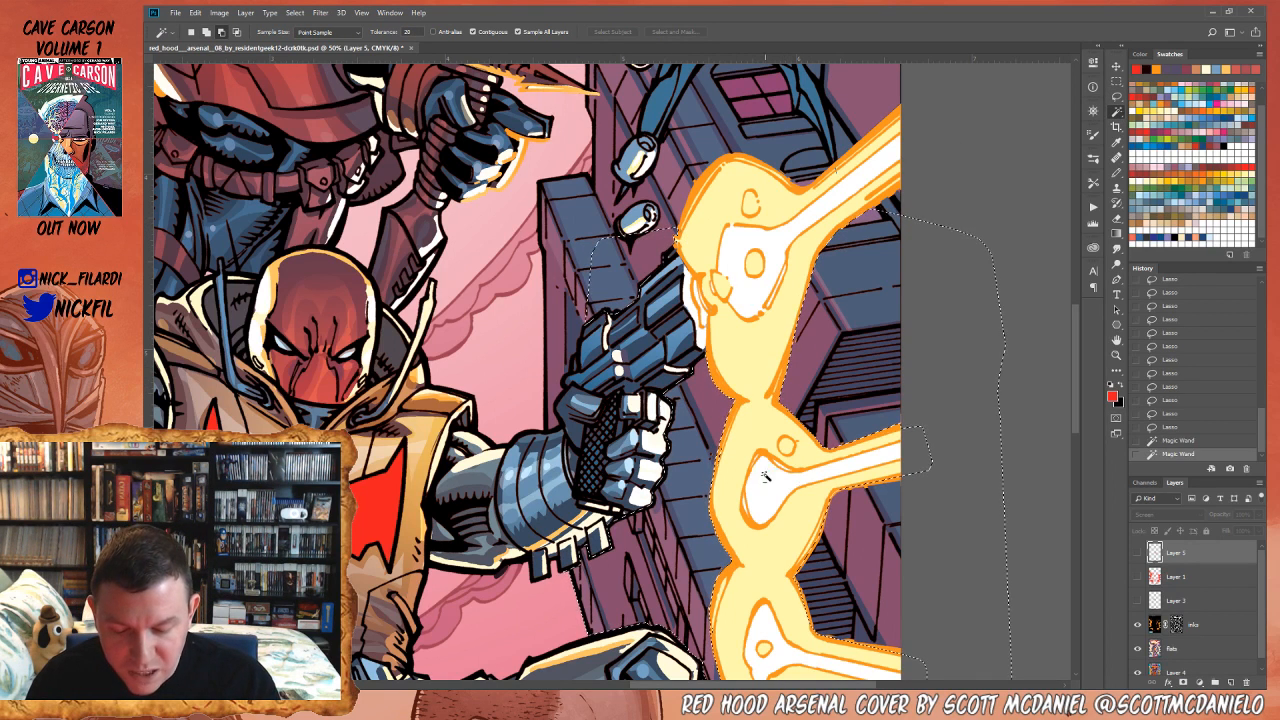
pyautogui.click(1117, 341)
pyautogui.click(1118, 98)
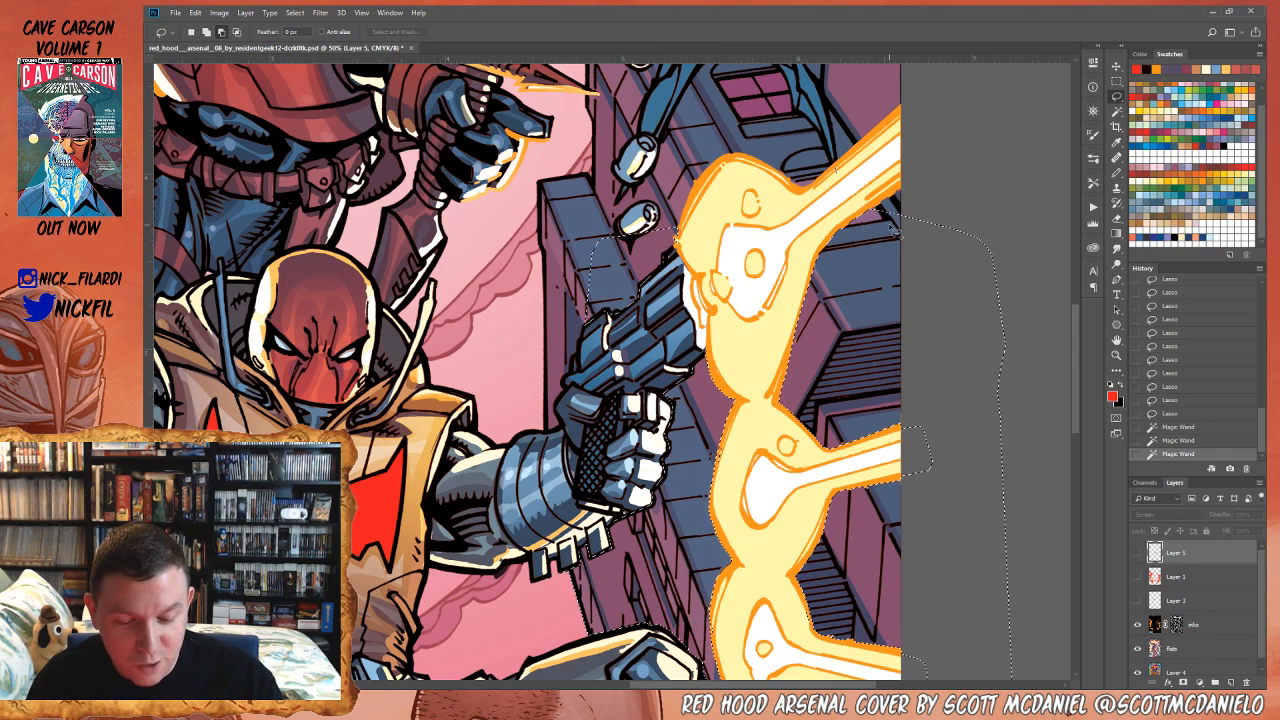
pyautogui.moveTo(975, 190); pyautogui.dragTo(958, 203)
pyautogui.click(1116, 112)
pyautogui.keyDown('alt'); pyautogui.click(892, 204); pyautogui.keyUp('alt')
pyautogui.click(1117, 97)
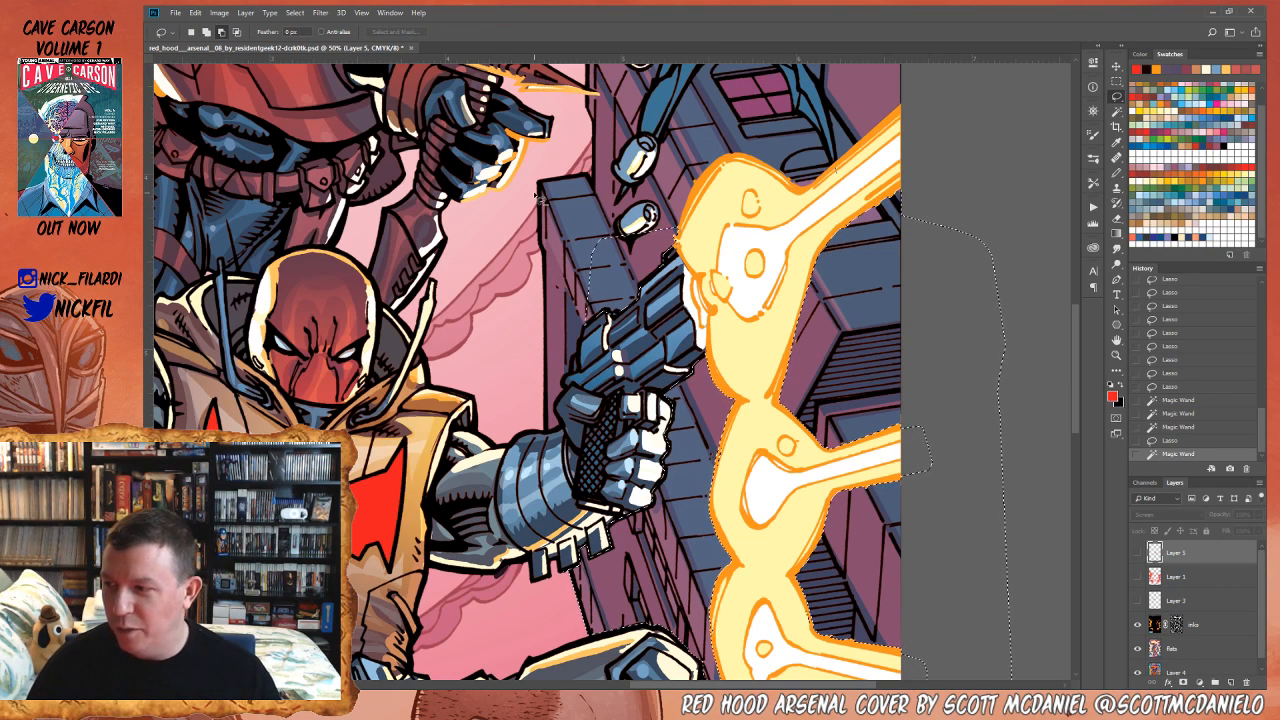
# - Add the upper part of the building behind the revolver to the selection and subtract the two falling shell casings
pyautogui.moveTo(548, 170)
pyautogui.mouseDown()
pyautogui.moveTo(536, 195)
pyautogui.moveTo(542, 425)
pyautogui.moveTo(566, 440)
pyautogui.moveTo(550, 436)
pyautogui.mouseUp()
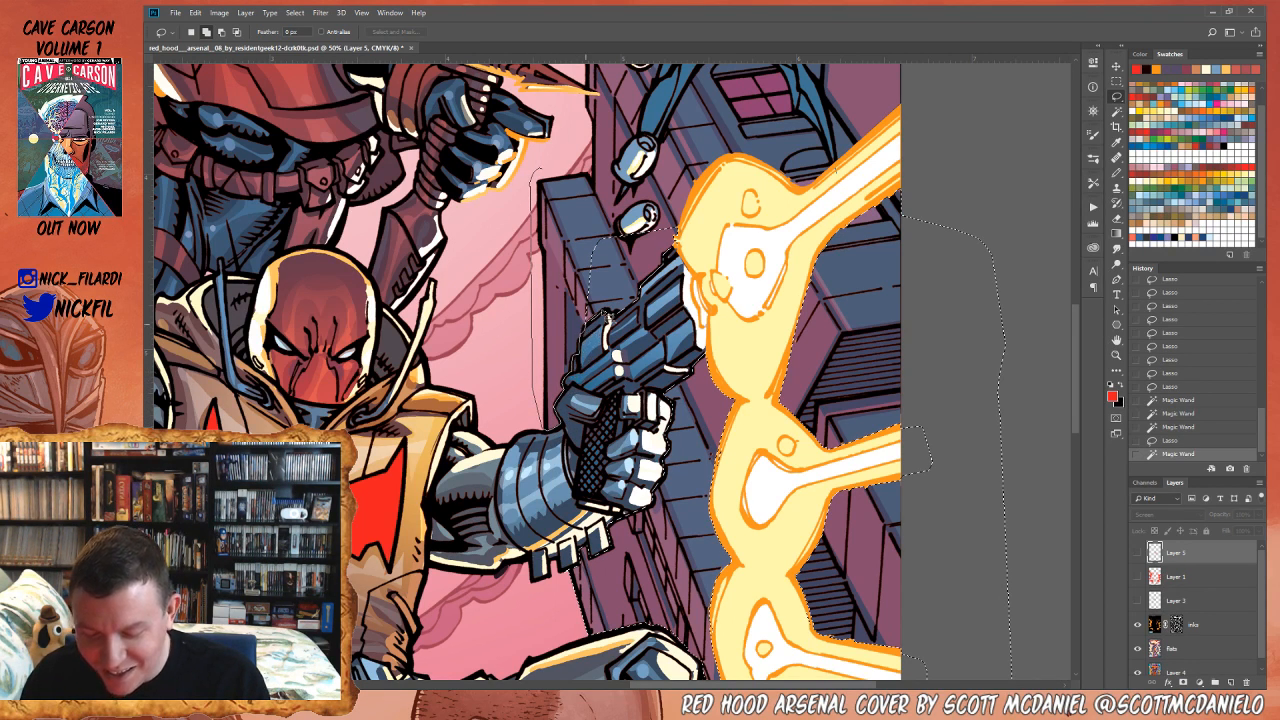
pyautogui.moveTo(602, 166); pyautogui.dragTo(722, 157)
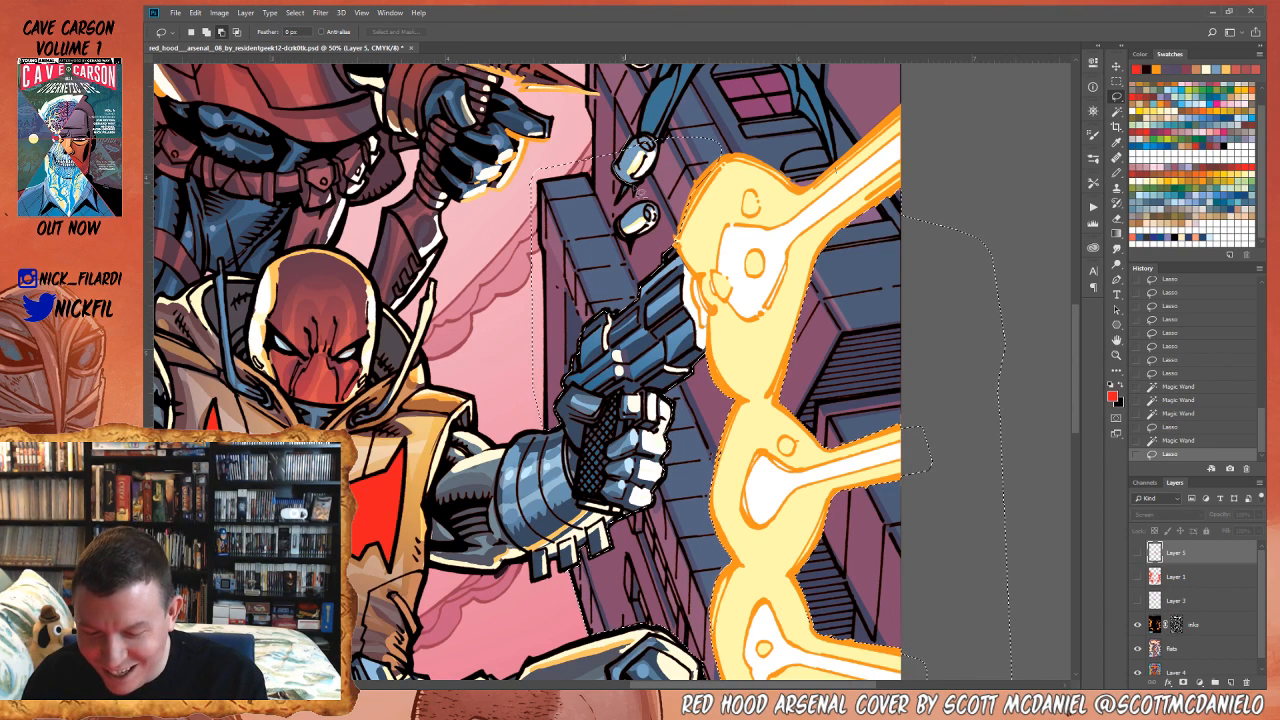
pyautogui.moveTo(642, 138); pyautogui.dragTo(654, 141)
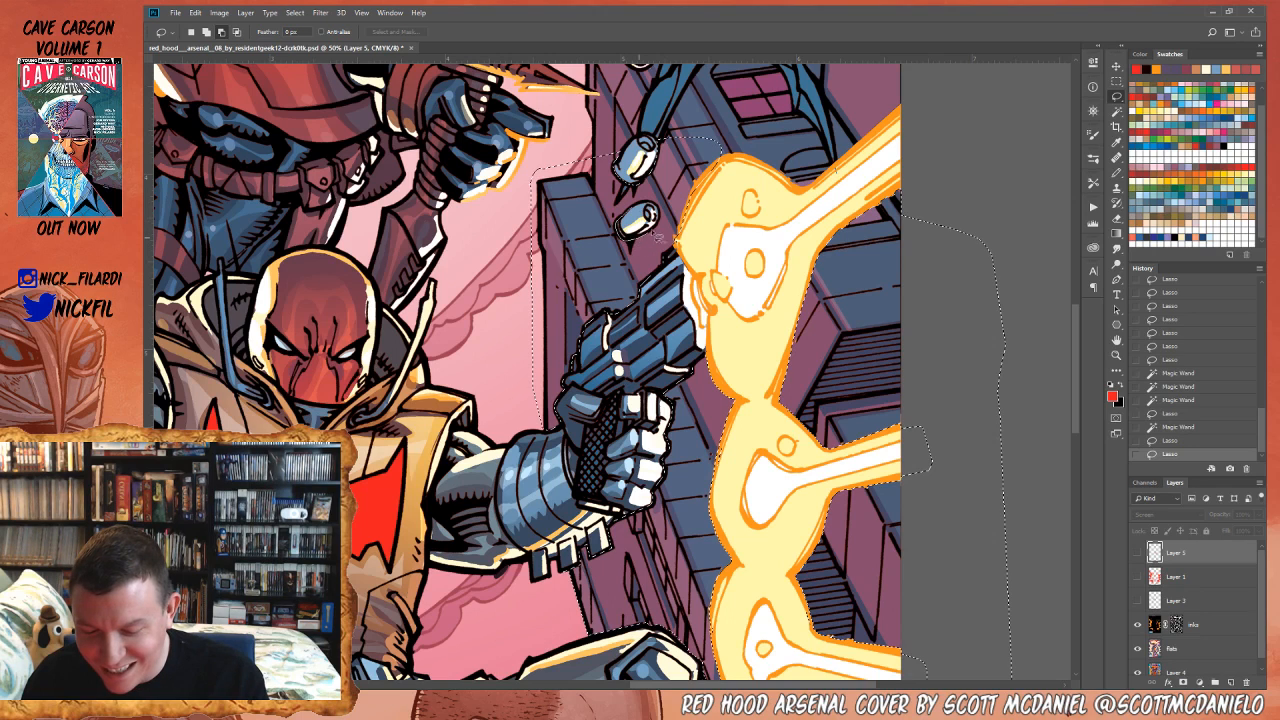
pyautogui.moveTo(654, 204); pyautogui.dragTo(657, 212)
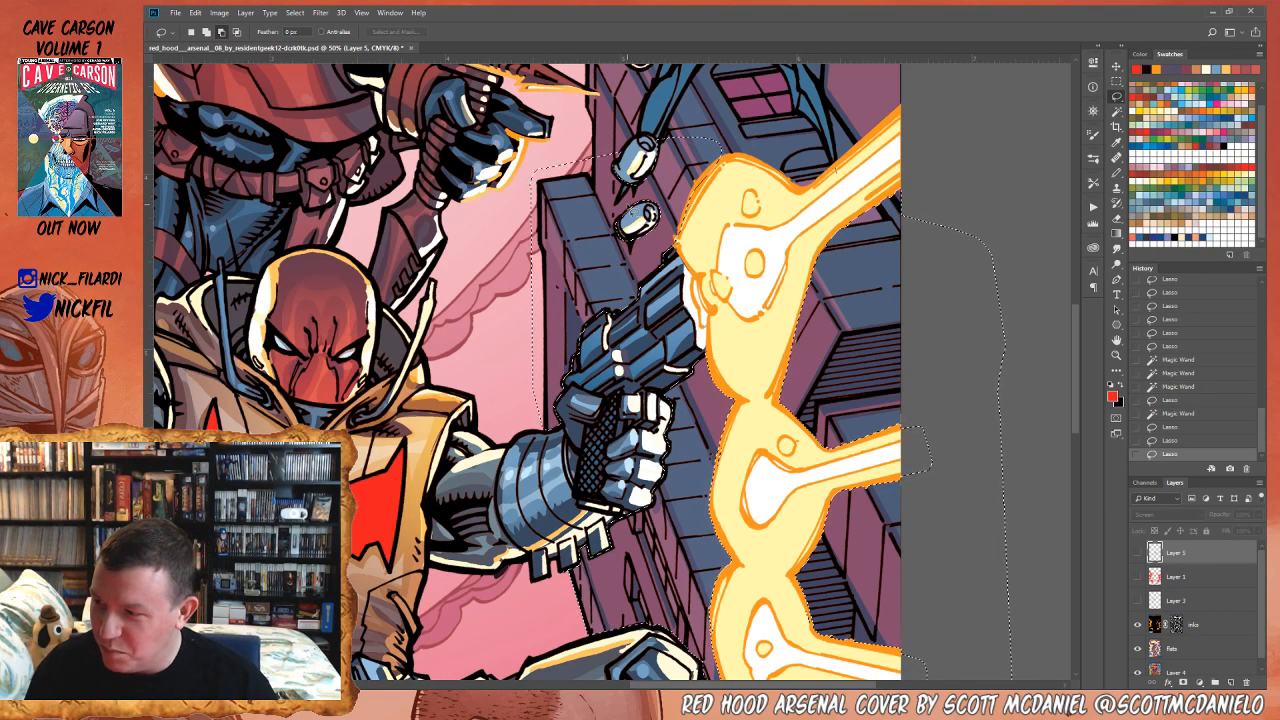
# - Subtract the pink sky and cloud areas beside the building's upper edge from the selection with the Magic Wand
pyautogui.click(1117, 112)
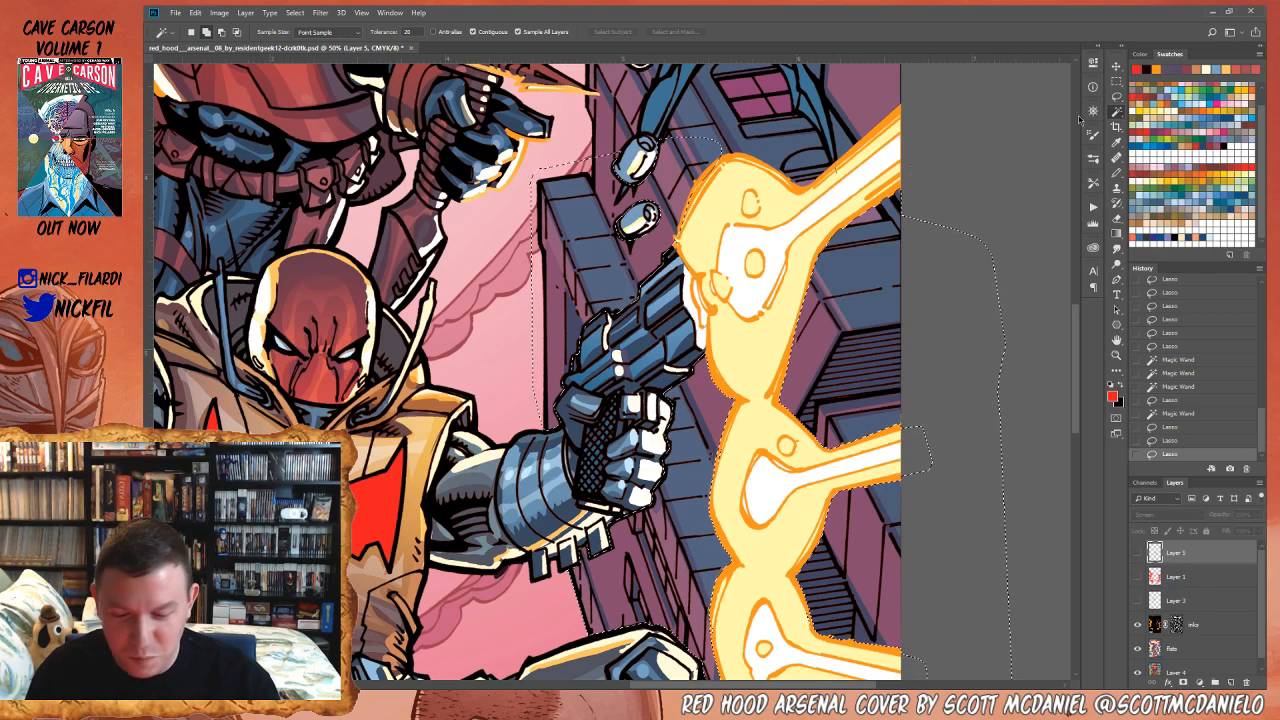
pyautogui.click(538, 370)
pyautogui.click(538, 295)
pyautogui.click(537, 225)
pyautogui.click(583, 133)
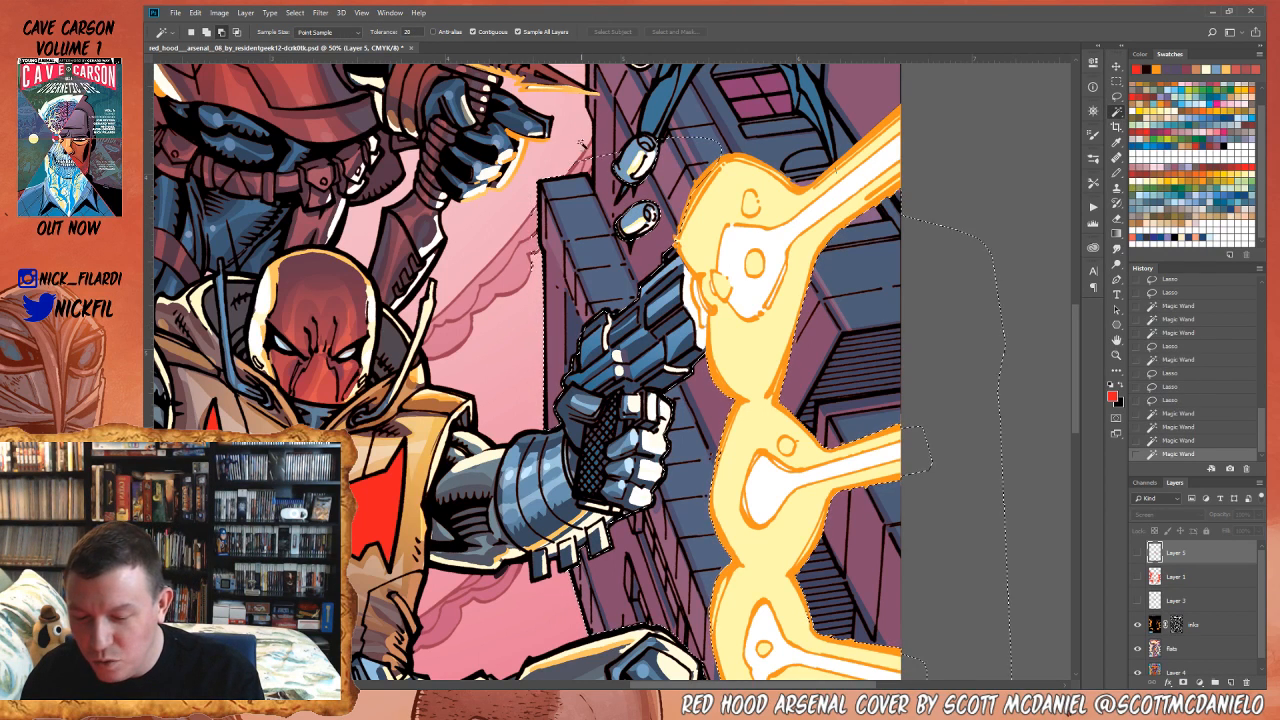
# - Subtract the leftover pink sky slivers along the building's upper edge from the selection using the Magic Wand and Lasso
pyautogui.keyDown('alt'); pyautogui.click(573, 167); pyautogui.keyUp('alt')
pyautogui.keyDown('alt'); pyautogui.click(580, 165); pyautogui.keyUp('alt')
pyautogui.keyDown('alt'); pyautogui.click(537, 258); pyautogui.keyUp('alt')
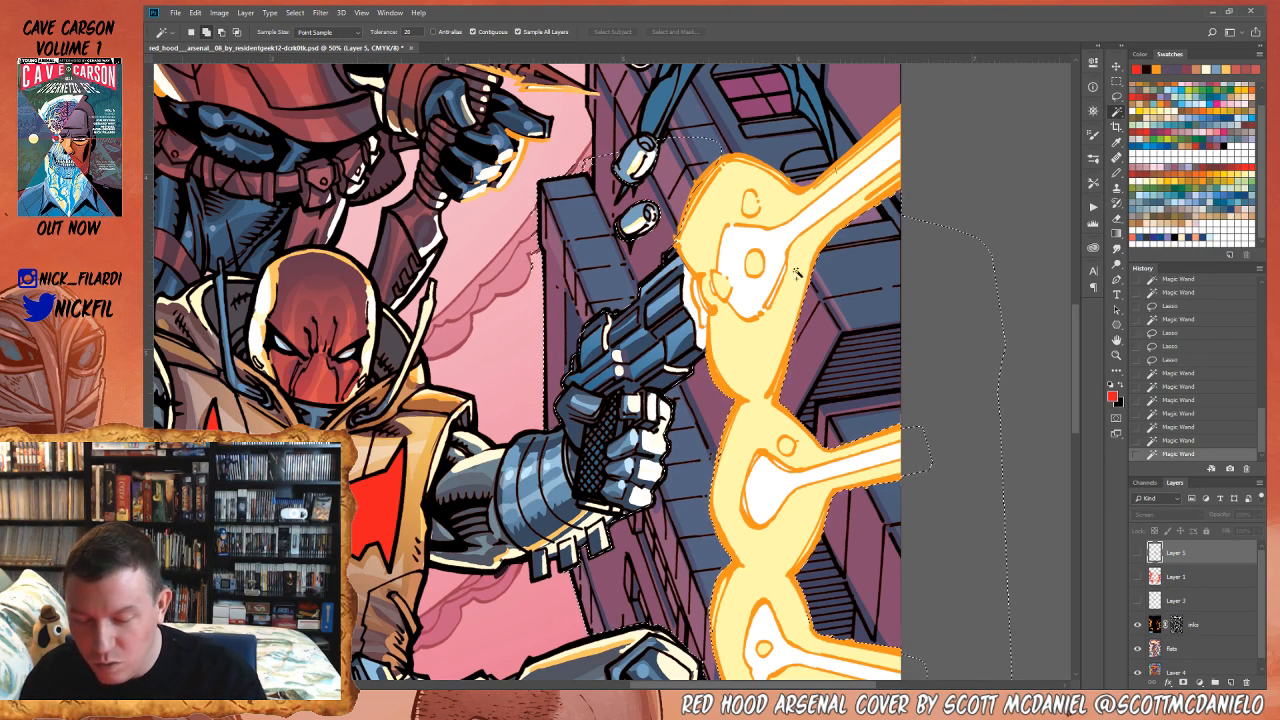
pyautogui.click(1117, 97)
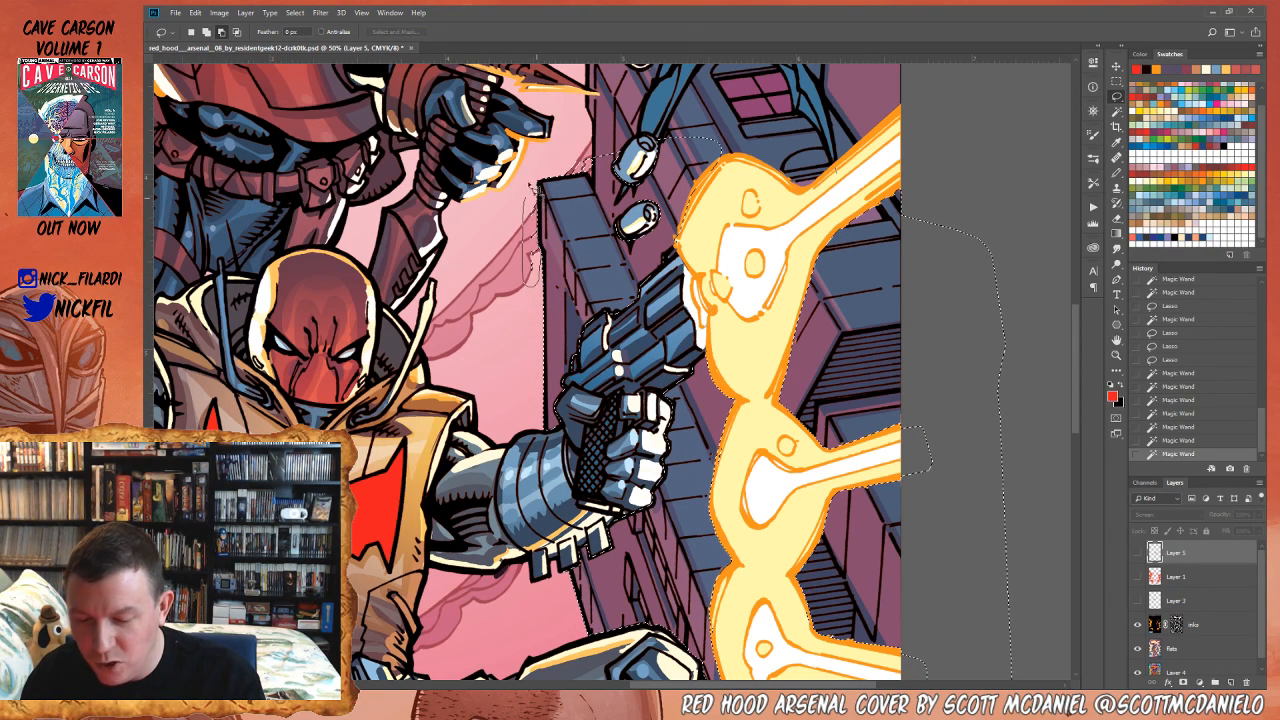
pyautogui.moveTo(531, 190); pyautogui.dragTo(568, 162)
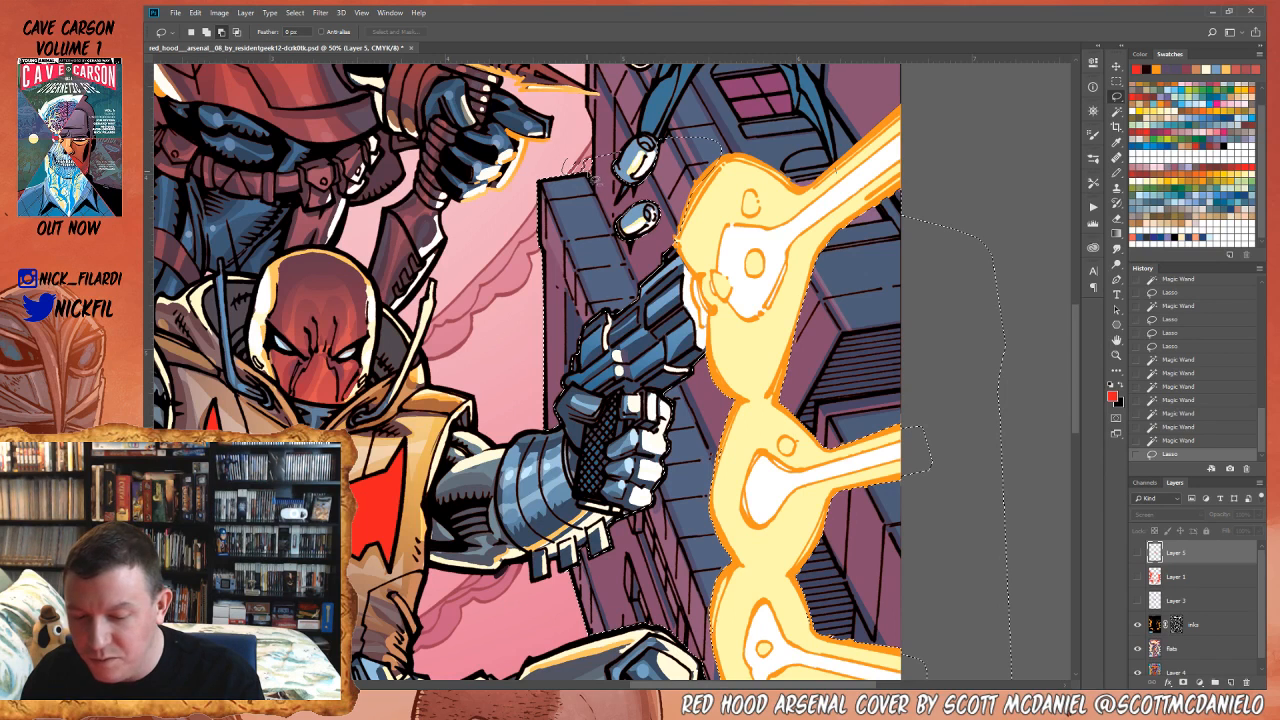
pyautogui.moveTo(598, 158); pyautogui.dragTo(570, 150)
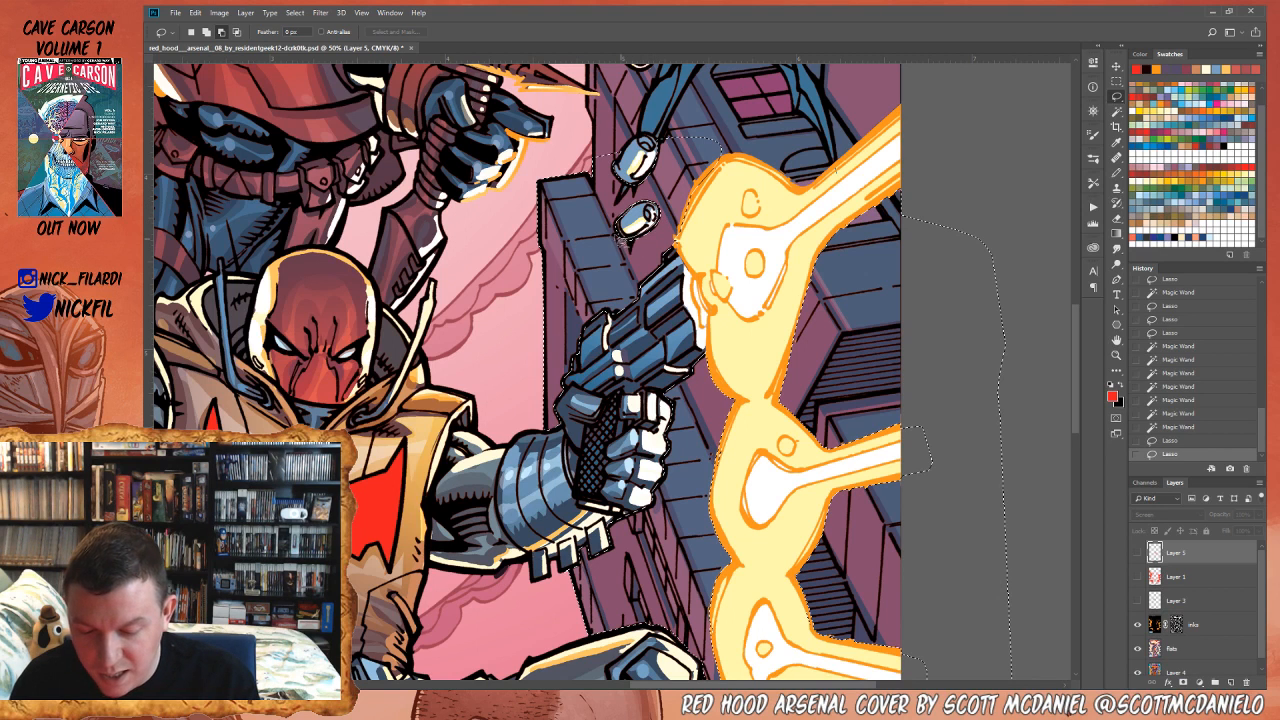
# - Clear stray selection fragments around the two falling shell casings and the upper and middle muzzle flashes using the Lasso and Magic Wand
pyautogui.moveTo(615, 226); pyautogui.dragTo(620, 232)
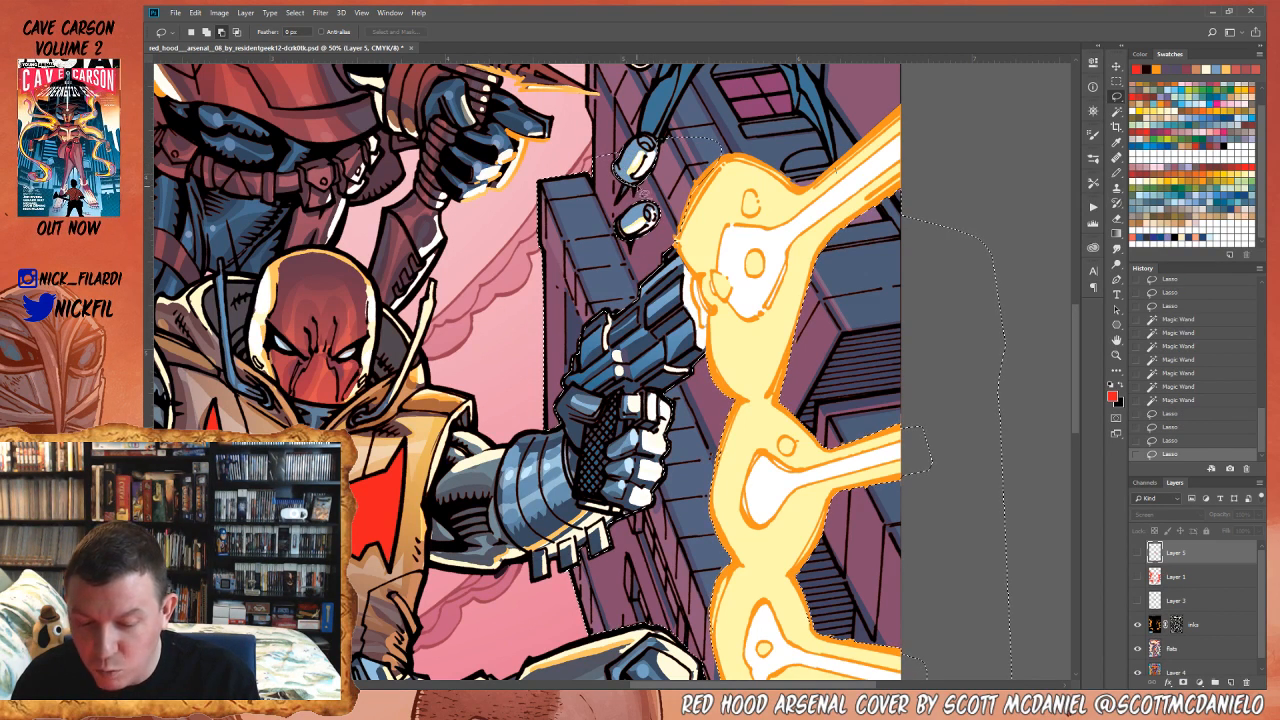
pyautogui.moveTo(662, 157)
pyautogui.mouseDown()
pyautogui.moveTo(668, 107)
pyautogui.moveTo(665, 150)
pyautogui.mouseUp()
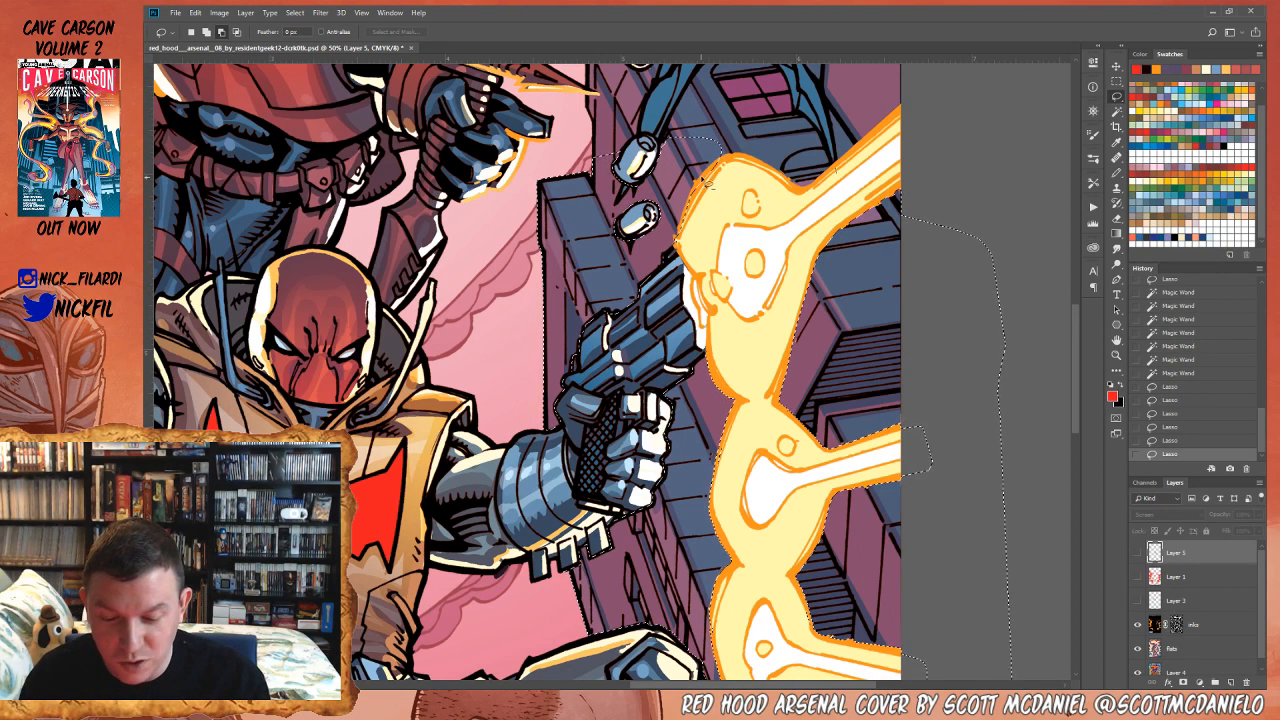
pyautogui.click(1120, 112)
pyautogui.keyDown('alt'); pyautogui.click(740, 204); pyautogui.keyUp('alt')
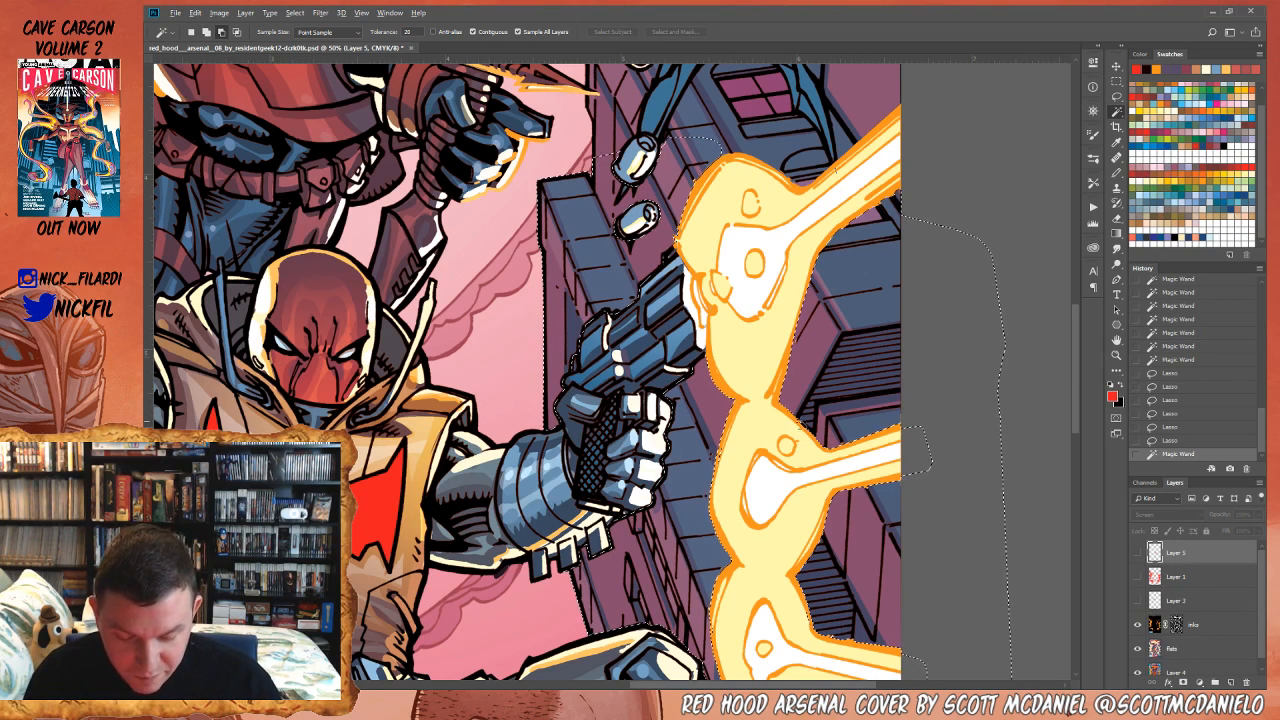
pyautogui.press('l')
pyautogui.moveTo(727, 440)
pyautogui.mouseDown()
pyautogui.moveTo(725, 478)
pyautogui.moveTo(762, 404)
pyautogui.mouseUp()
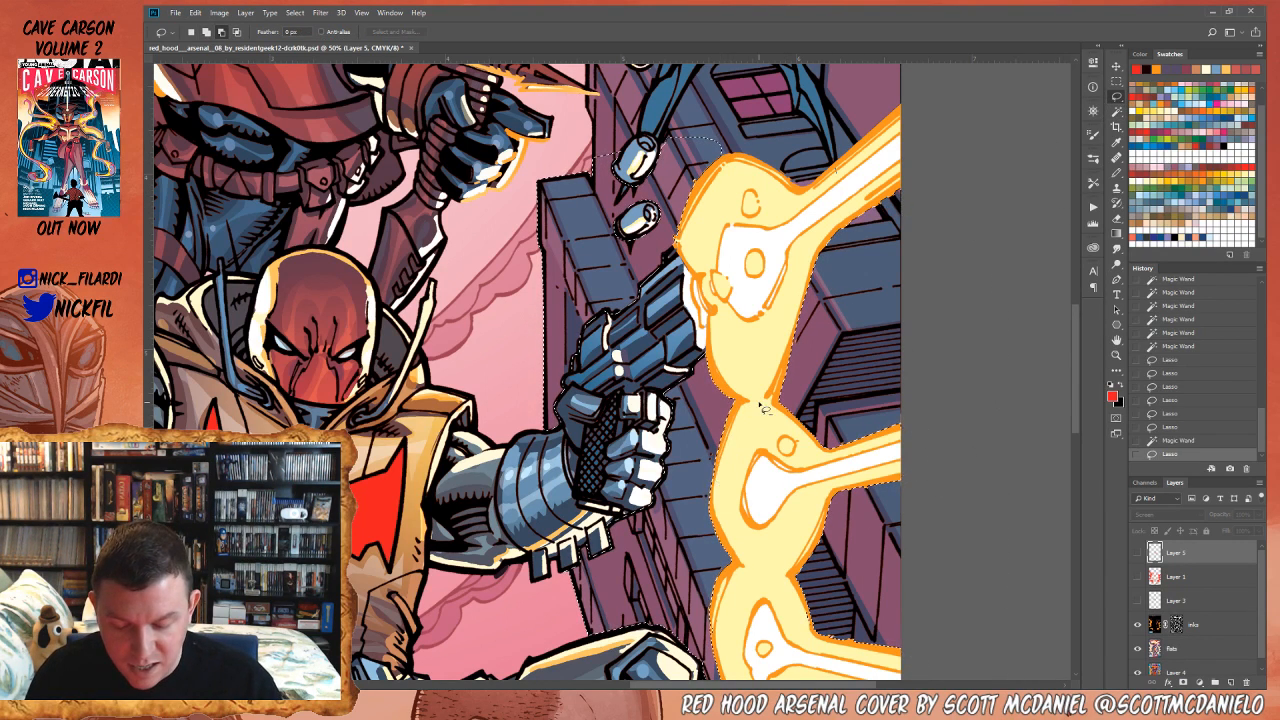
# - Subtract leftover slivers around the muzzle flash beside the large silver pistol with the Magic Wand
pyautogui.click(1117, 343)
pyautogui.moveTo(827, 574); pyautogui.dragTo(803, 277)
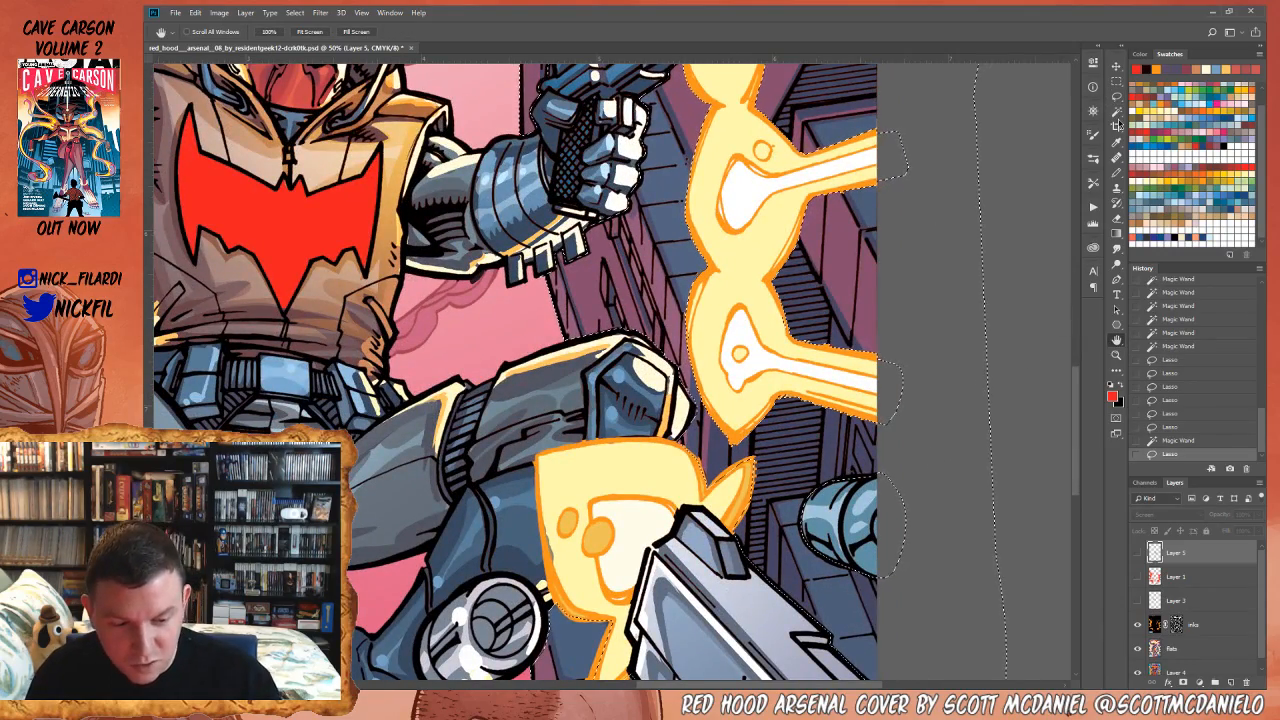
pyautogui.press('w')
pyautogui.keyDown('alt'); pyautogui.click(695, 460); pyautogui.keyUp('alt')
pyautogui.keyDown('alt'); pyautogui.click(601, 614); pyautogui.keyUp('alt')
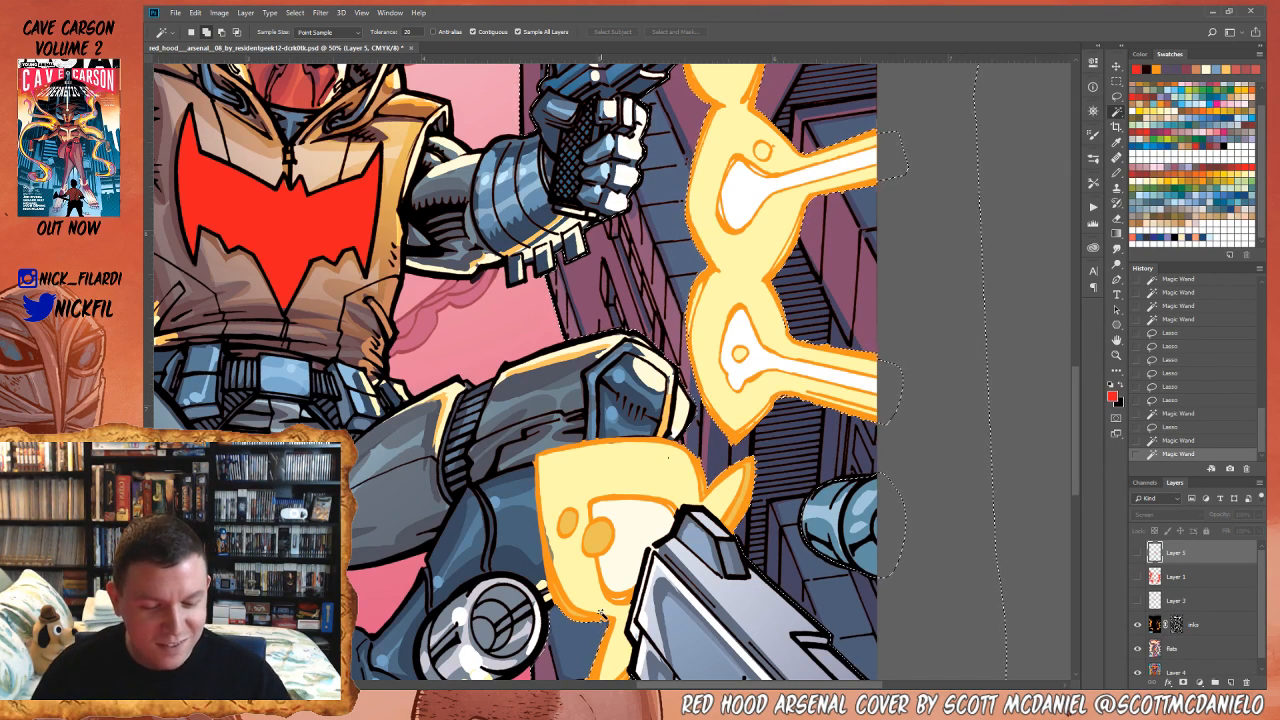
# - Lasso the spikes under Red Hood's forearm out of the selection and add the building patches around them with the Magic Wand
pyautogui.click(1117, 338)
pyautogui.moveTo(623, 468); pyautogui.dragTo(741, 678)
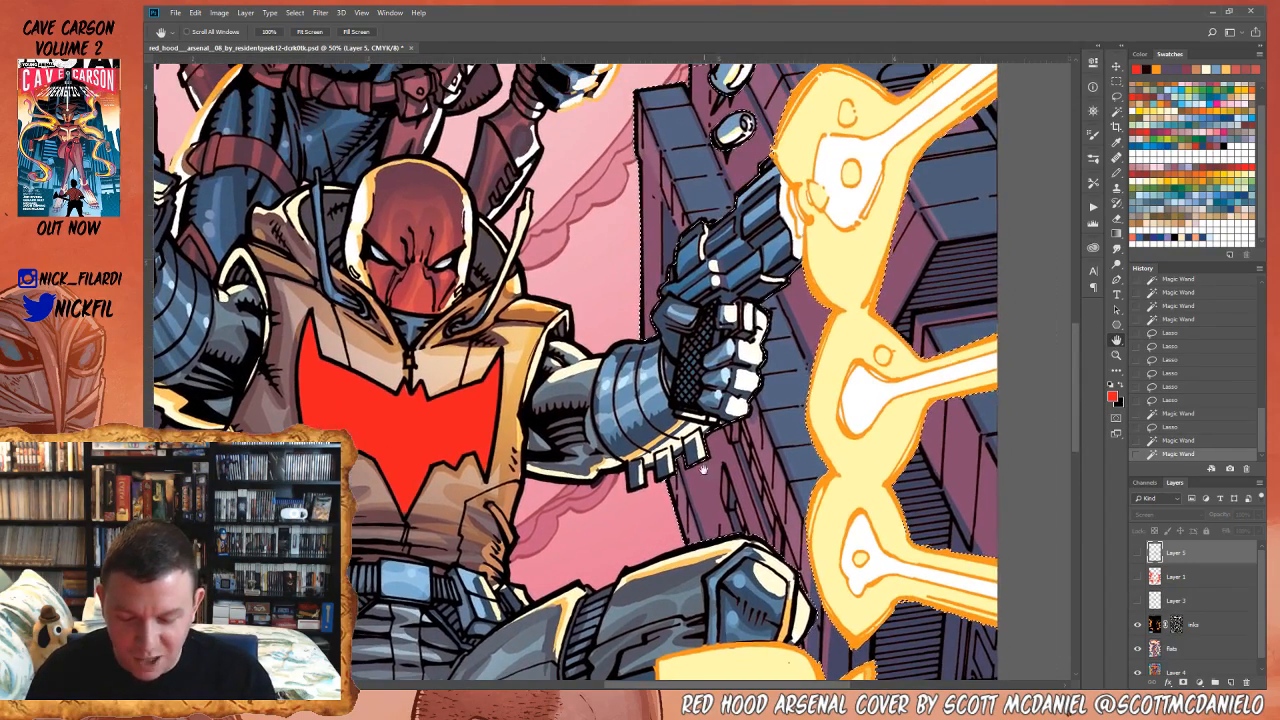
pyautogui.click(1117, 97)
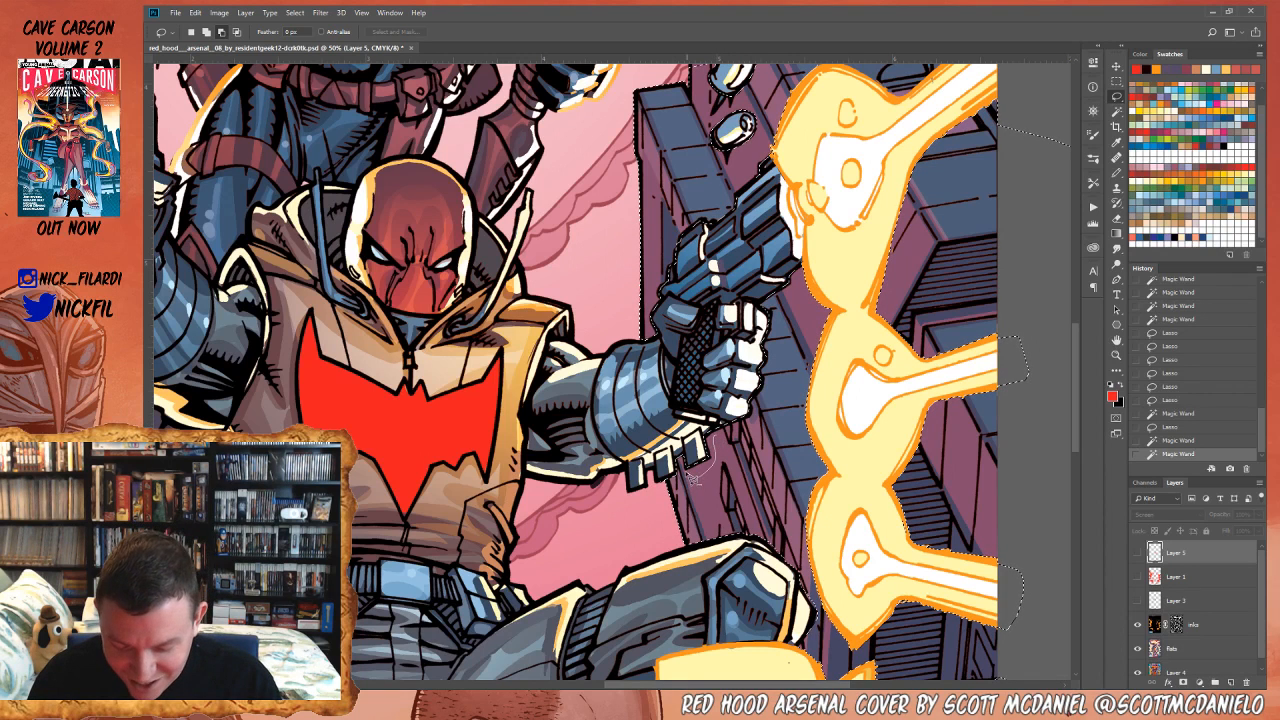
pyautogui.moveTo(655, 490); pyautogui.dragTo(714, 408)
pyautogui.click(1117, 112)
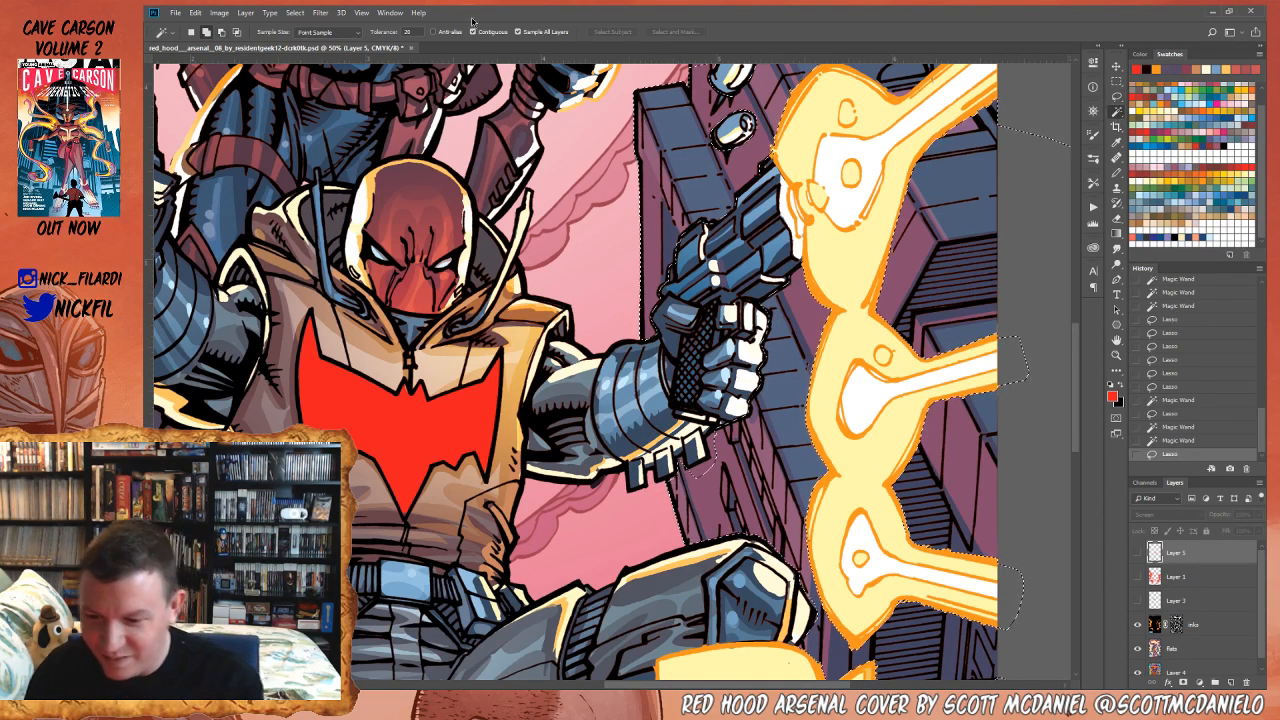
pyautogui.click(683, 474)
pyautogui.click(680, 463)
pyautogui.click(678, 456)
pyautogui.click(706, 440)
# - Trim the selection around Red Hood's gloved fist with the Lasso and add the building areas beside it with the Magic Wand
pyautogui.click(1117, 96)
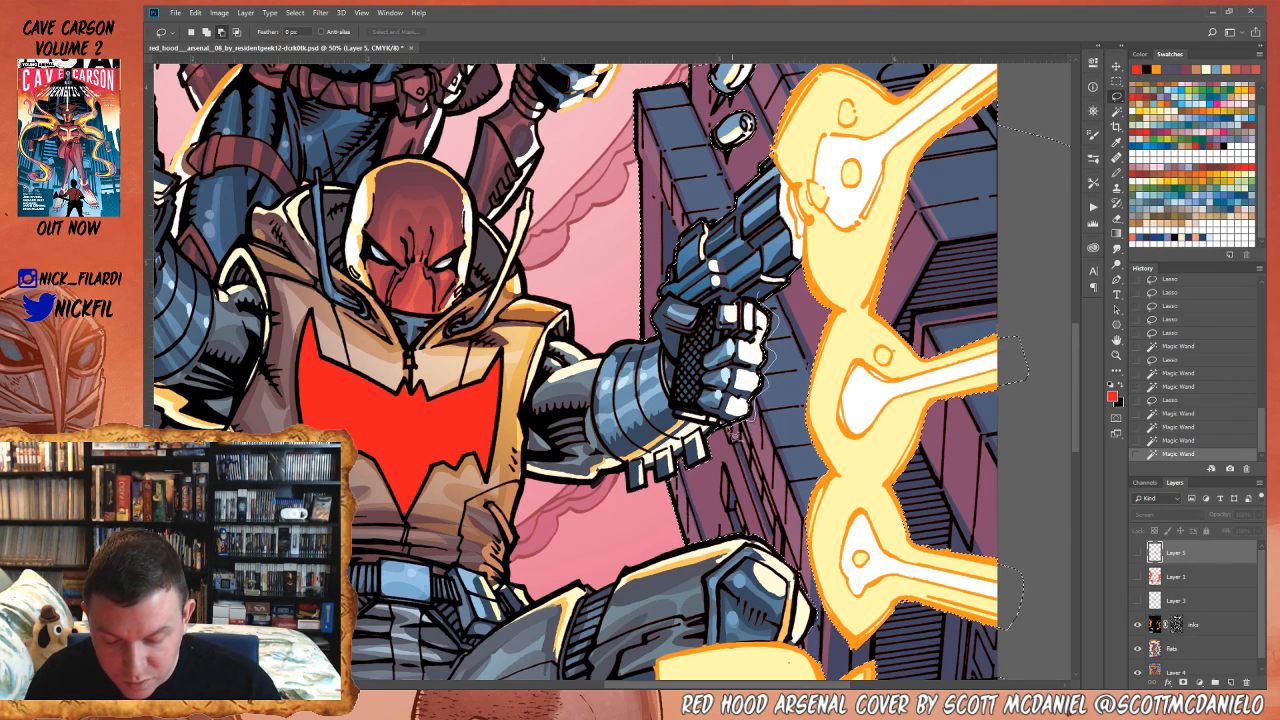
pyautogui.moveTo(728, 436)
pyautogui.mouseDown()
pyautogui.moveTo(685, 368)
pyautogui.moveTo(685, 340)
pyautogui.mouseUp()
pyautogui.click(1117, 112)
pyautogui.click(779, 320)
pyautogui.click(773, 360)
pyautogui.click(757, 416)
pyautogui.click(748, 432)
pyautogui.click(720, 470)
pyautogui.click(721, 440)
pyautogui.click(733, 432)
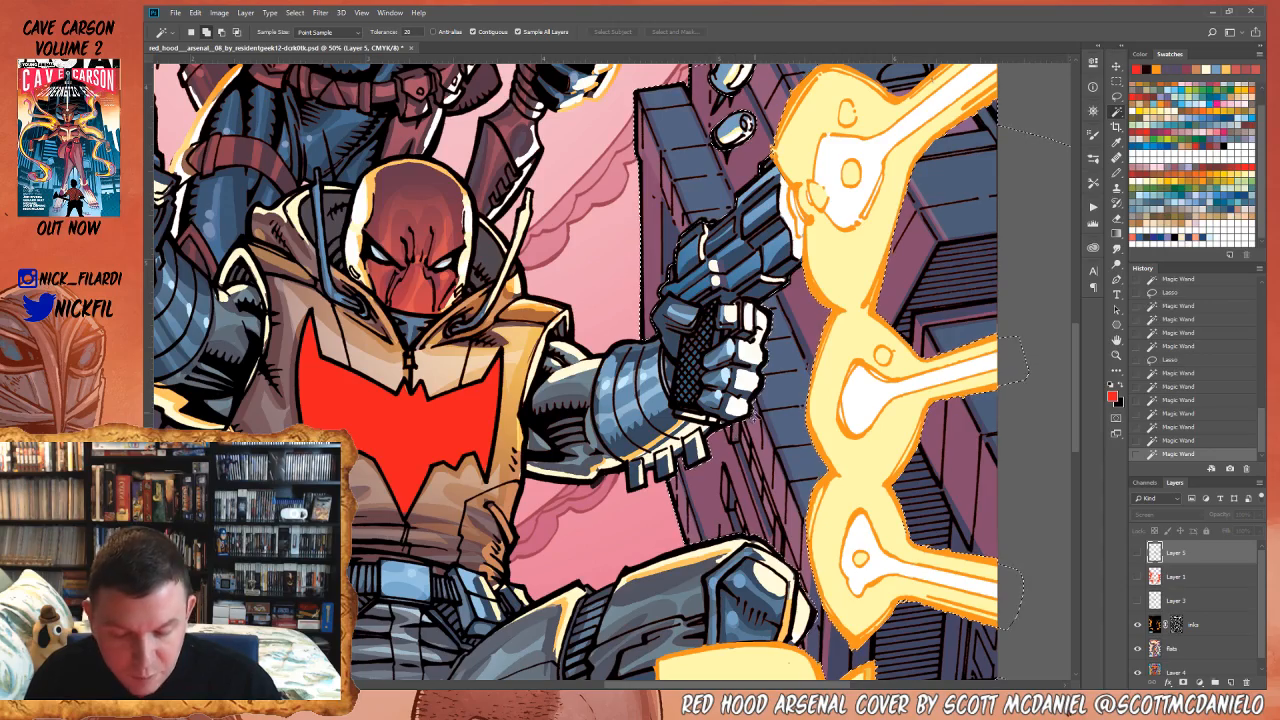
# - Add the buildings along the cover's left side to the selection with rough Lasso outlines
pyautogui.click(1116, 356)
pyautogui.keyDown('alt'); pyautogui.click(695, 528); pyautogui.keyUp('alt')
pyautogui.click(1117, 341)
pyautogui.moveTo(715, 530); pyautogui.dragTo(857, 241)
pyautogui.moveTo(505, 430); pyautogui.dragTo(782, 487)
pyautogui.click(1117, 96)
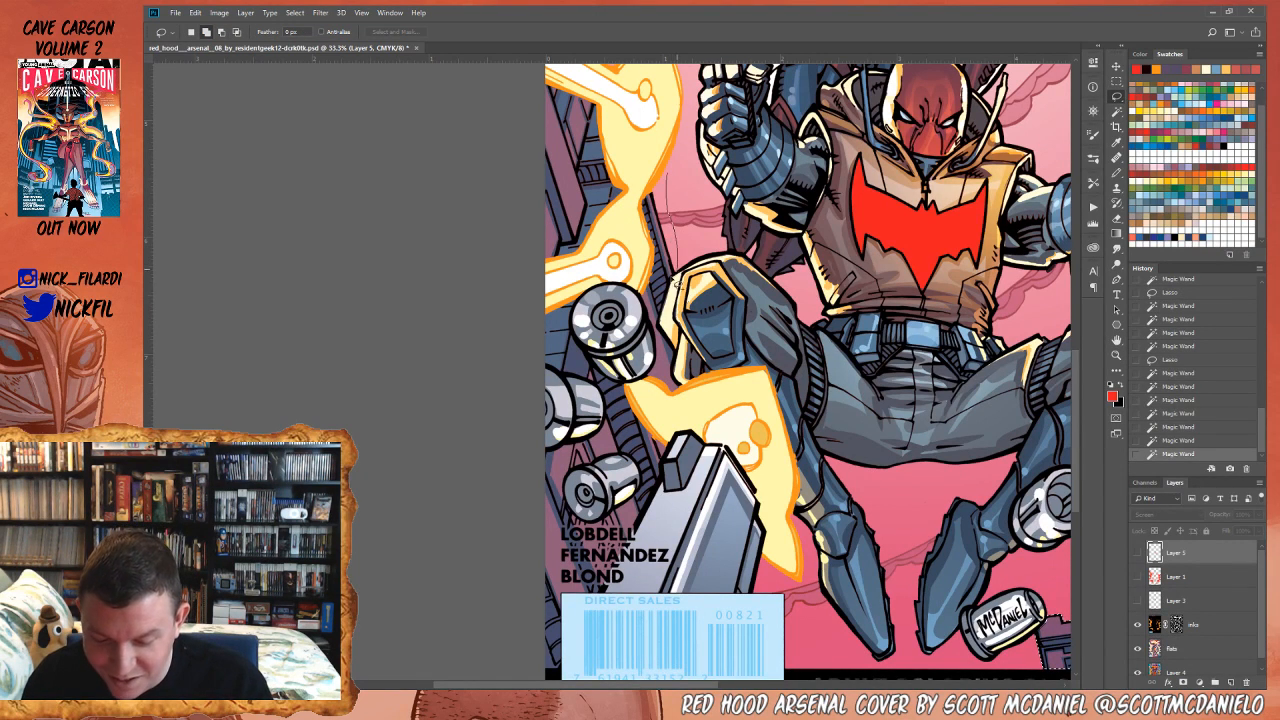
pyautogui.moveTo(660, 330)
pyautogui.mouseDown()
pyautogui.moveTo(725, 500)
pyautogui.moveTo(678, 548)
pyautogui.moveTo(670, 483)
pyautogui.moveTo(608, 612)
pyautogui.moveTo(608, 598)
pyautogui.moveTo(566, 601)
pyautogui.moveTo(565, 680)
pyautogui.moveTo(533, 674)
pyautogui.moveTo(490, 421)
pyautogui.moveTo(542, 147)
pyautogui.moveTo(660, 160)
pyautogui.mouseUp()
pyautogui.press('space')
pyautogui.moveTo(860, 250); pyautogui.dragTo(838, 590)
pyautogui.click(1116, 98)
pyautogui.moveTo(497, 577)
pyautogui.mouseDown()
pyautogui.moveTo(588, 192)
pyautogui.moveTo(593, 504)
pyautogui.mouseUp()
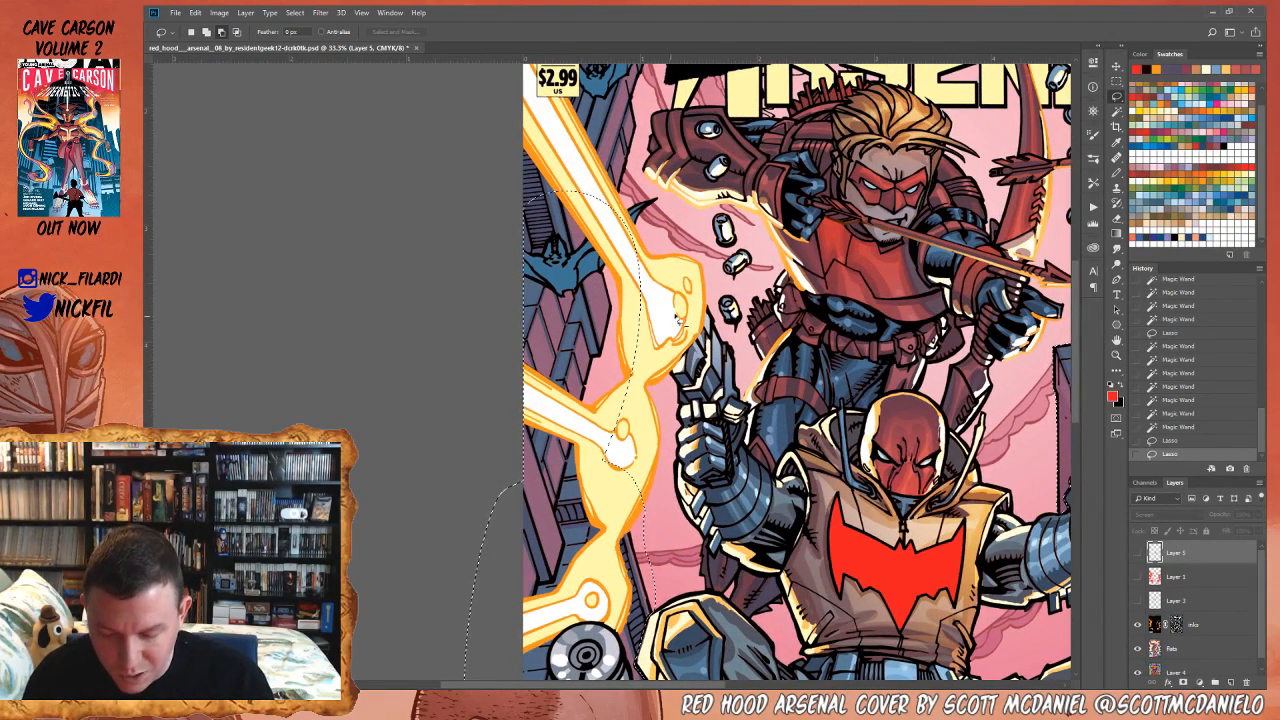
# - Lasso the three muzzle flashes crossing the left-side buildings out of the selection
pyautogui.moveTo(556, 186)
pyautogui.mouseDown()
pyautogui.moveTo(643, 315)
pyautogui.moveTo(658, 283)
pyautogui.moveTo(569, 138)
pyautogui.moveTo(636, 325)
pyautogui.moveTo(623, 283)
pyautogui.moveTo(623, 355)
pyautogui.moveTo(658, 338)
pyautogui.moveTo(651, 308)
pyautogui.moveTo(625, 398)
pyautogui.moveTo(639, 376)
pyautogui.moveTo(596, 413)
pyautogui.moveTo(502, 346)
pyautogui.moveTo(487, 396)
pyautogui.moveTo(585, 452)
pyautogui.mouseUp()
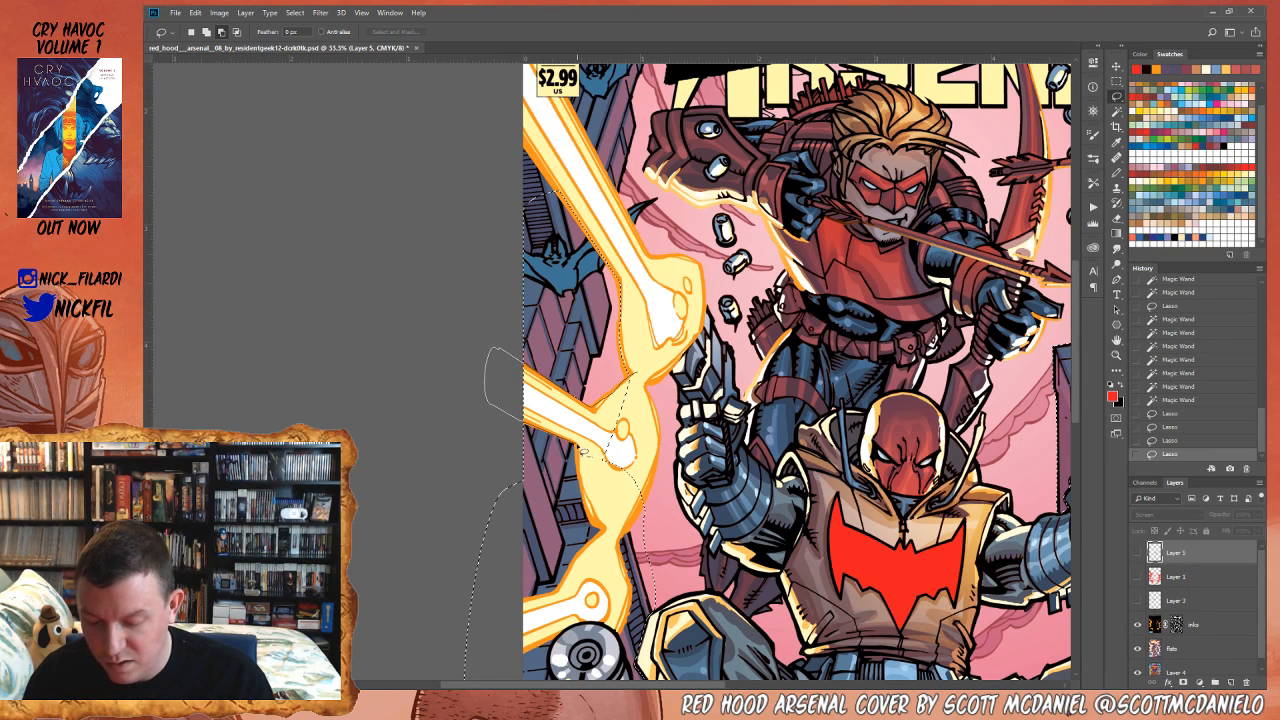
pyautogui.moveTo(592, 516); pyautogui.dragTo(640, 408)
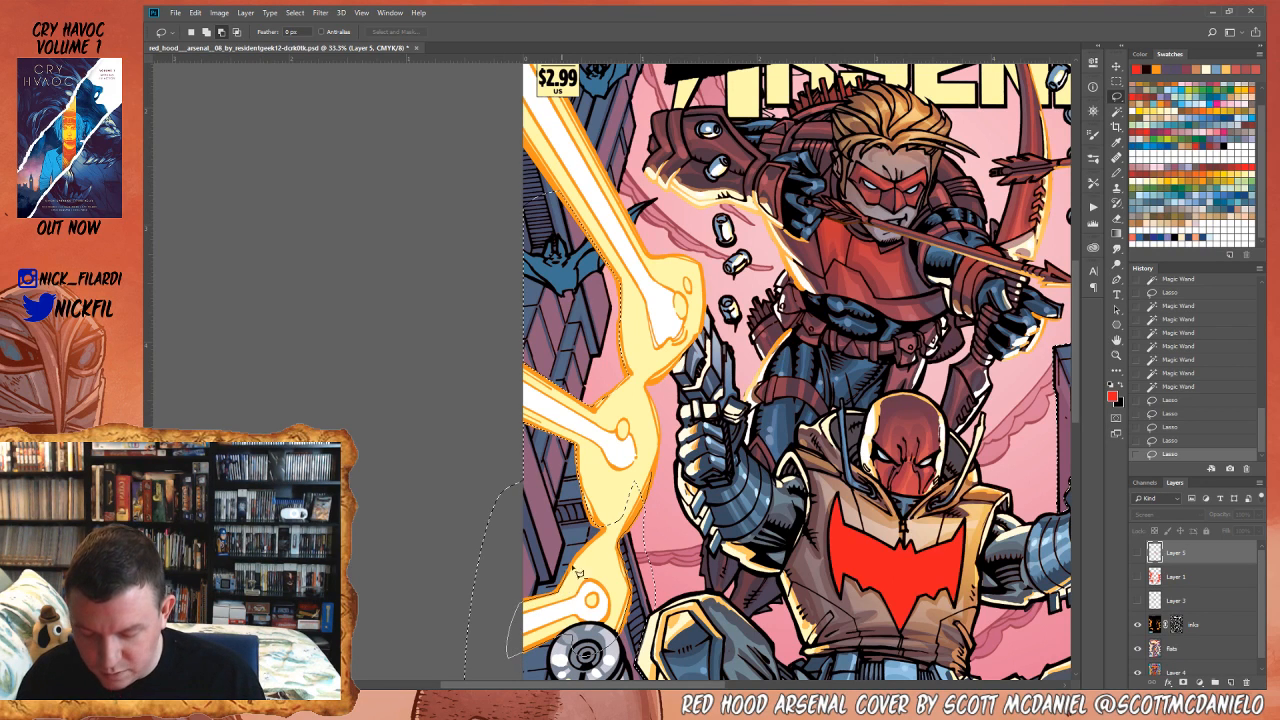
pyautogui.moveTo(605, 538); pyautogui.dragTo(614, 502)
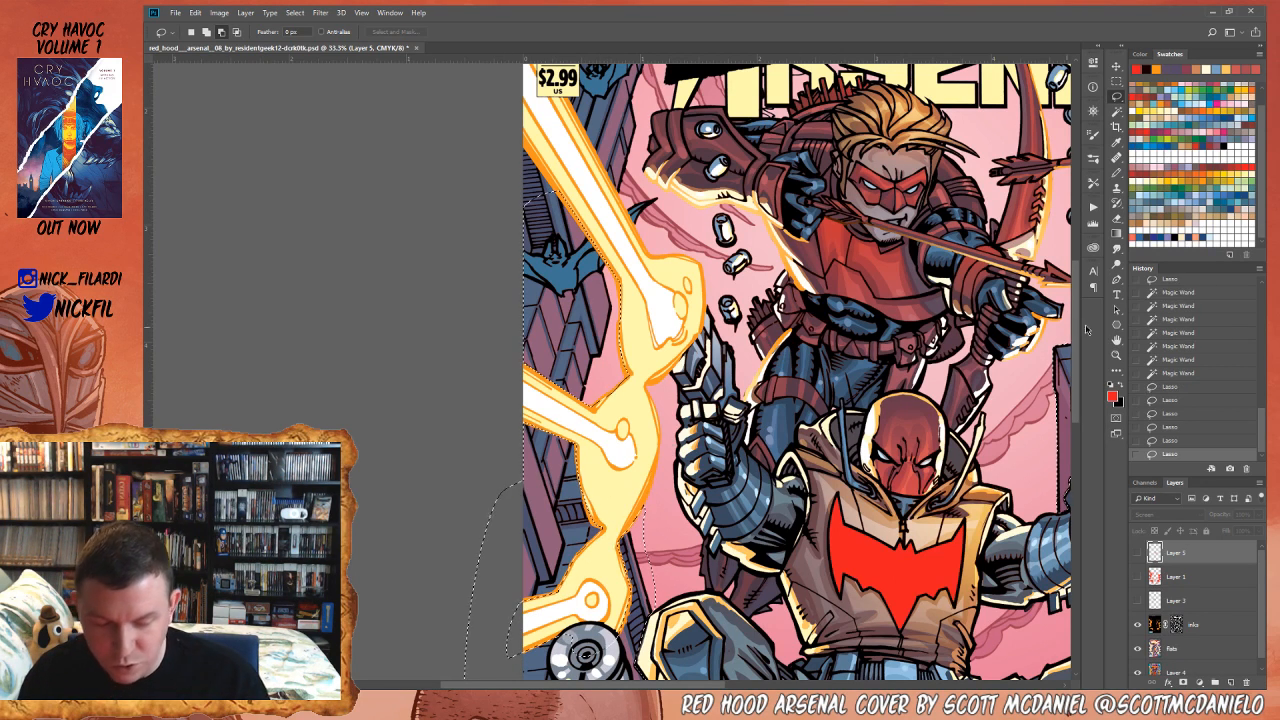
# - Remove the pink sky between the gargoyle building's edge and the muzzle flashes from the selection, refining it with the Magic Wand
pyautogui.press('space')
pyautogui.moveTo(626, 288); pyautogui.dragTo(672, 248)
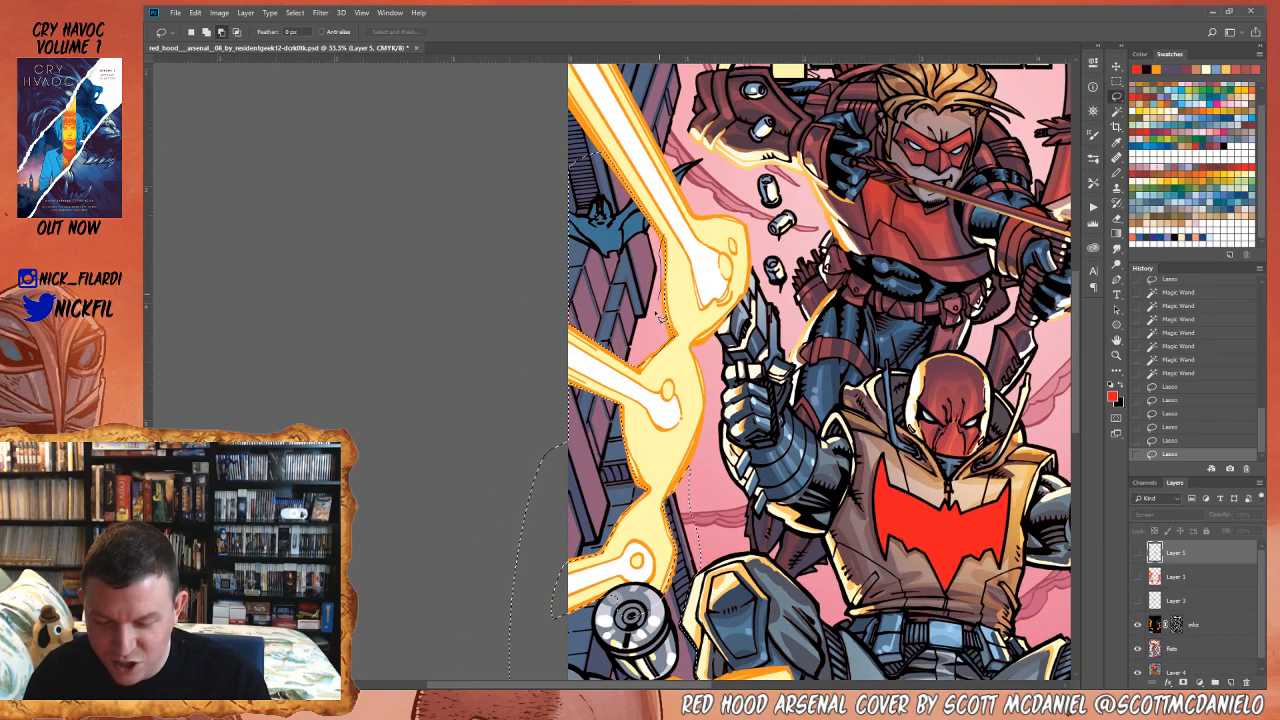
pyautogui.moveTo(672, 381); pyautogui.dragTo(584, 156)
pyautogui.click(1117, 112)
pyautogui.click(651, 413)
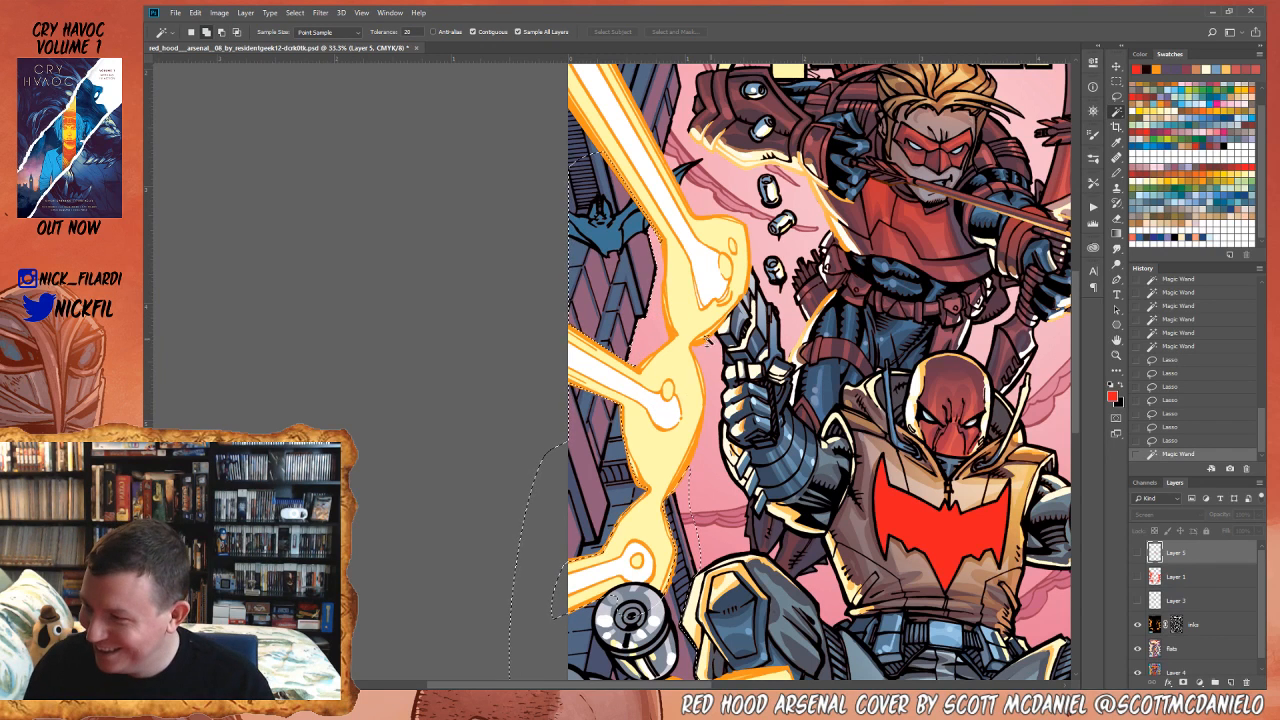
pyautogui.click(675, 272)
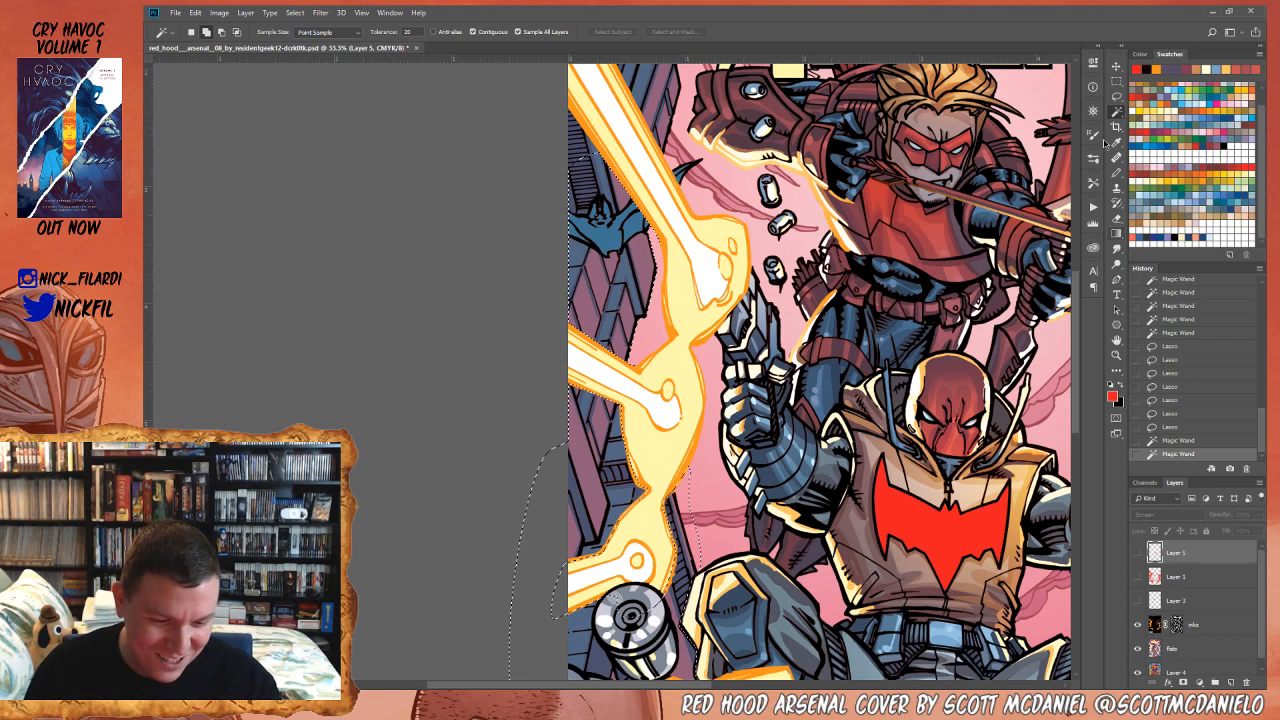
# - Lasso out the sky between the left building's lower edge and Red Hood's knee, refining the selection with the Magic Wand
pyautogui.press('l')
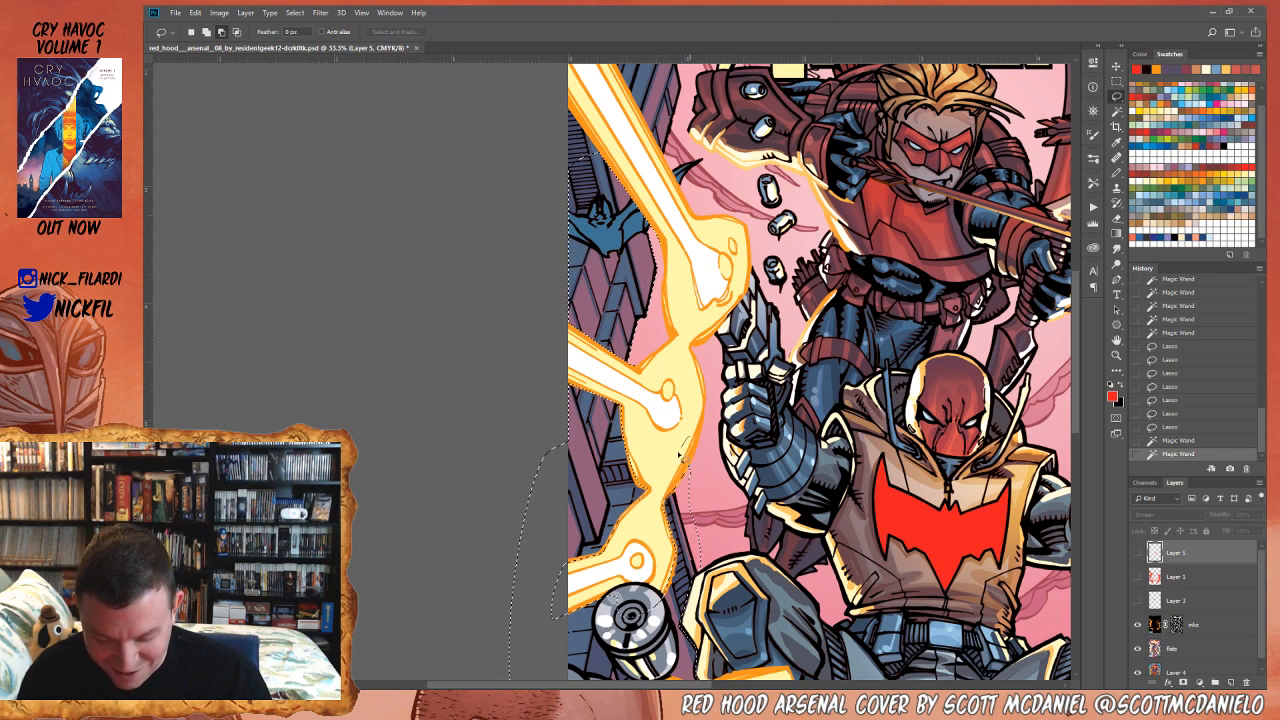
pyautogui.moveTo(716, 586)
pyautogui.mouseDown()
pyautogui.moveTo(697, 358)
pyautogui.moveTo(745, 430)
pyautogui.mouseUp()
pyautogui.press('space')
pyautogui.press('w')
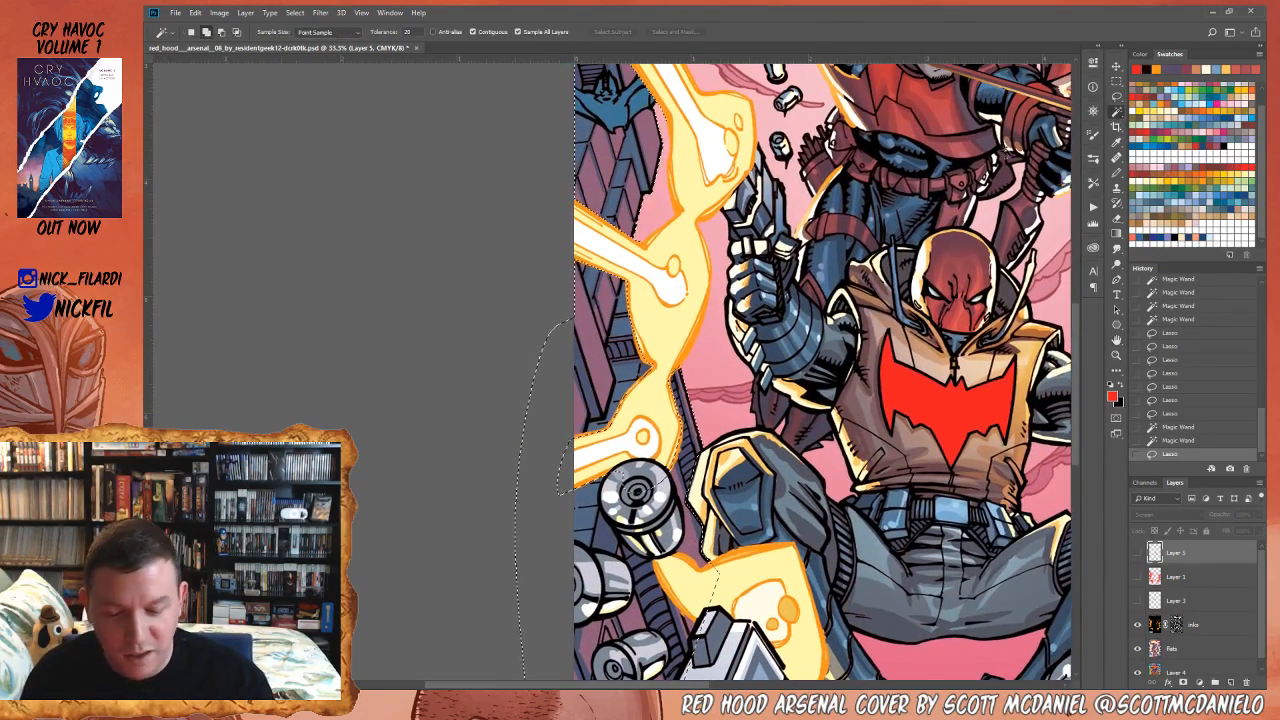
pyautogui.click(658, 490)
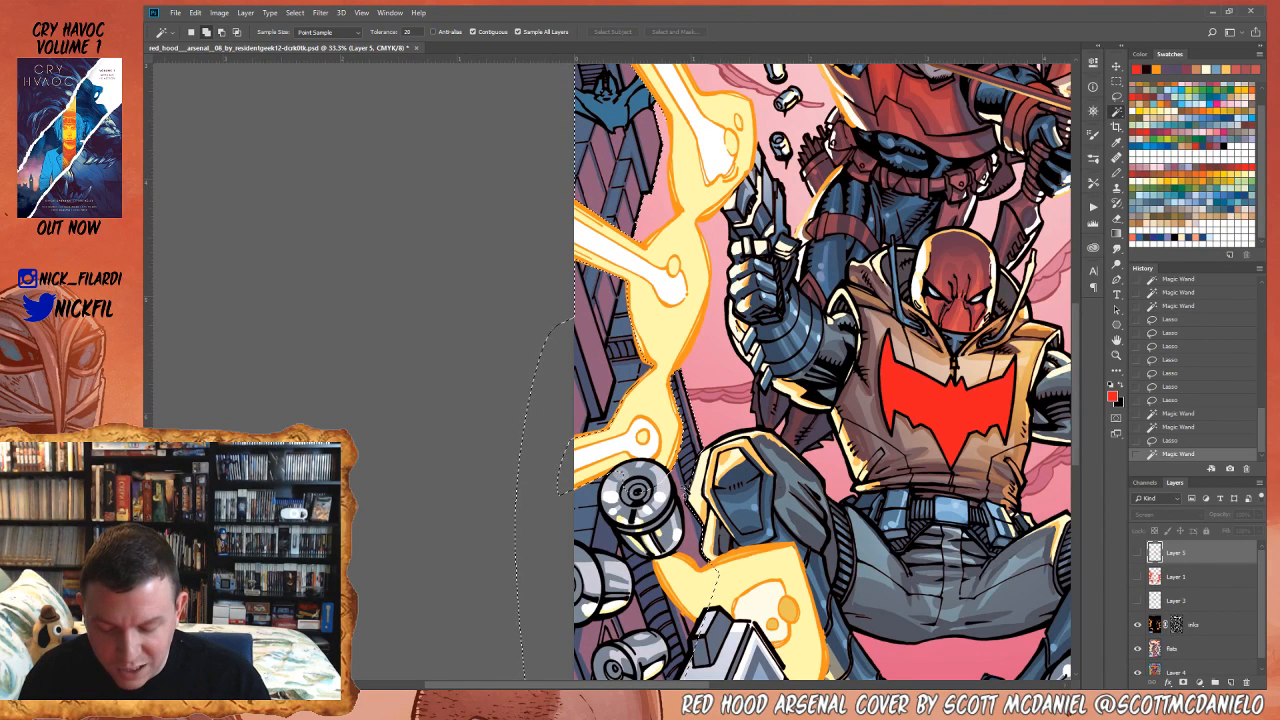
# - Lasso around the large shell casing below the lowest left flash and add the building patch beside it with the Magic Wand
pyautogui.click(1116, 97)
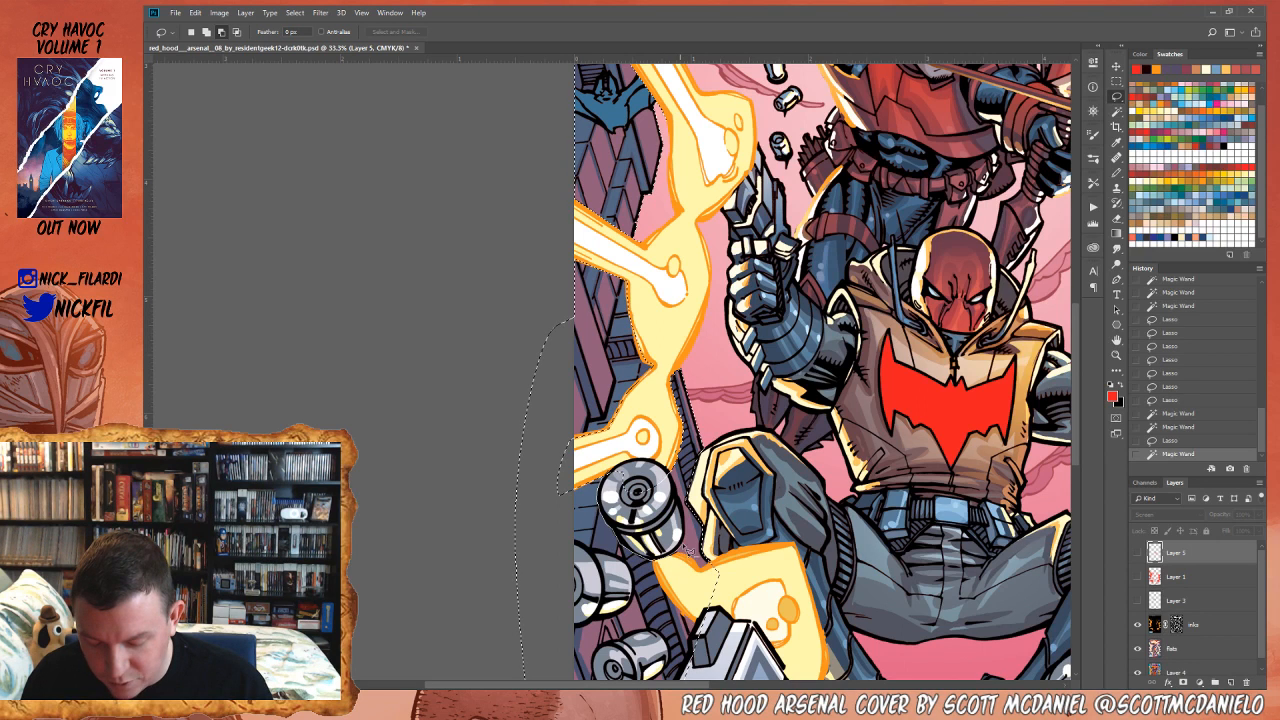
pyautogui.moveTo(652, 450); pyautogui.dragTo(670, 466)
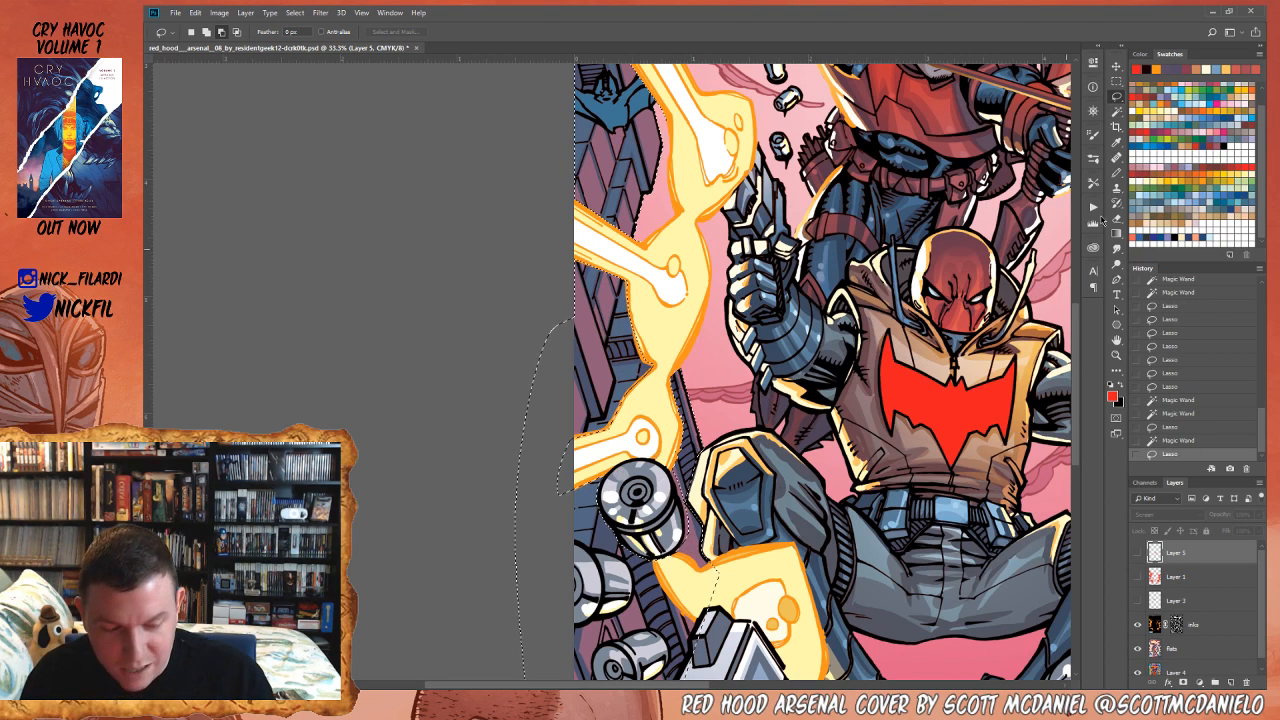
pyautogui.click(1116, 112)
pyautogui.click(689, 529)
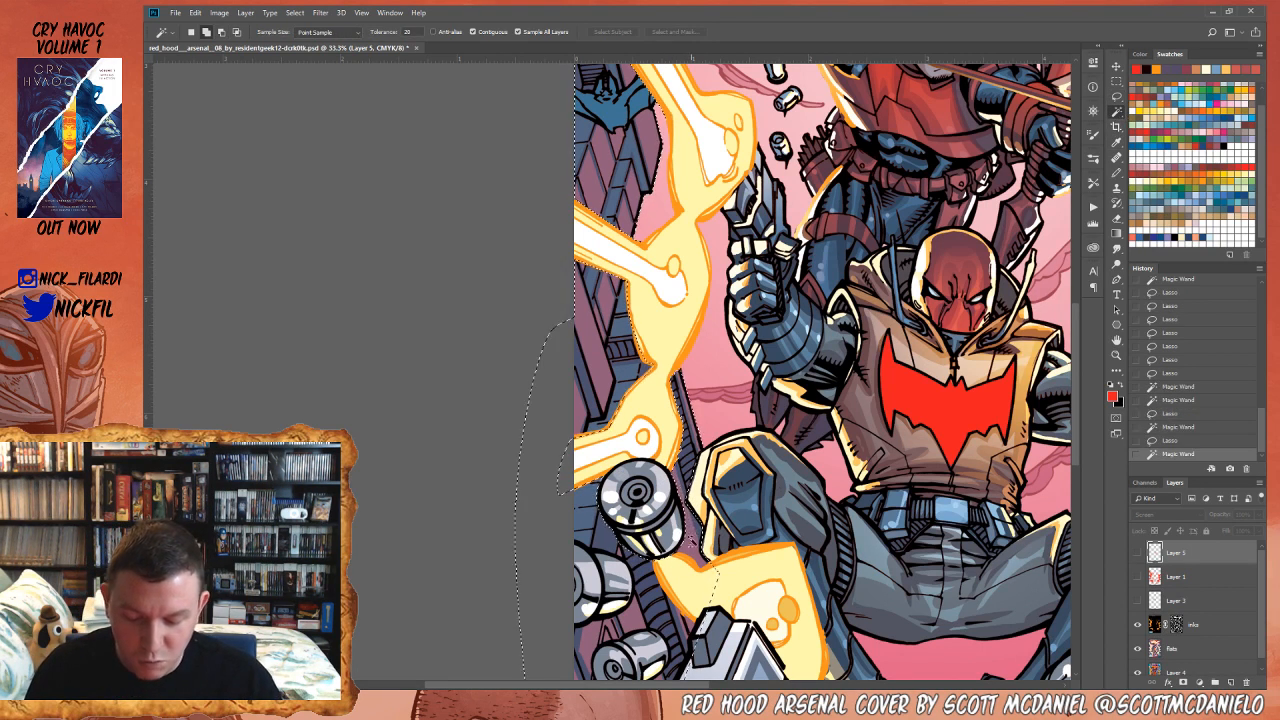
# - Lasso the muzzle flash above the silver pistol out of the selection and touch up areas near the upper flashes with the Magic Wand
pyautogui.click(1117, 97)
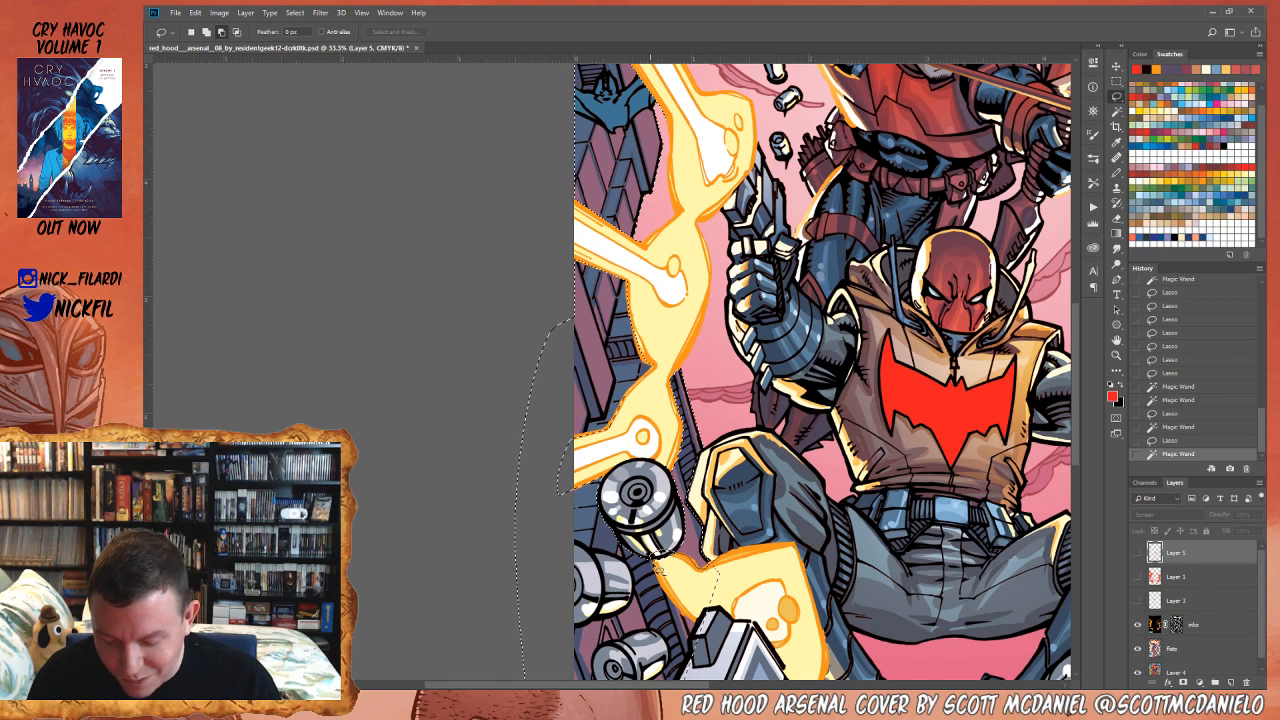
pyautogui.moveTo(711, 638)
pyautogui.mouseDown()
pyautogui.moveTo(740, 571)
pyautogui.moveTo(754, 418)
pyautogui.mouseUp()
pyautogui.click(1117, 340)
pyautogui.click(1117, 112)
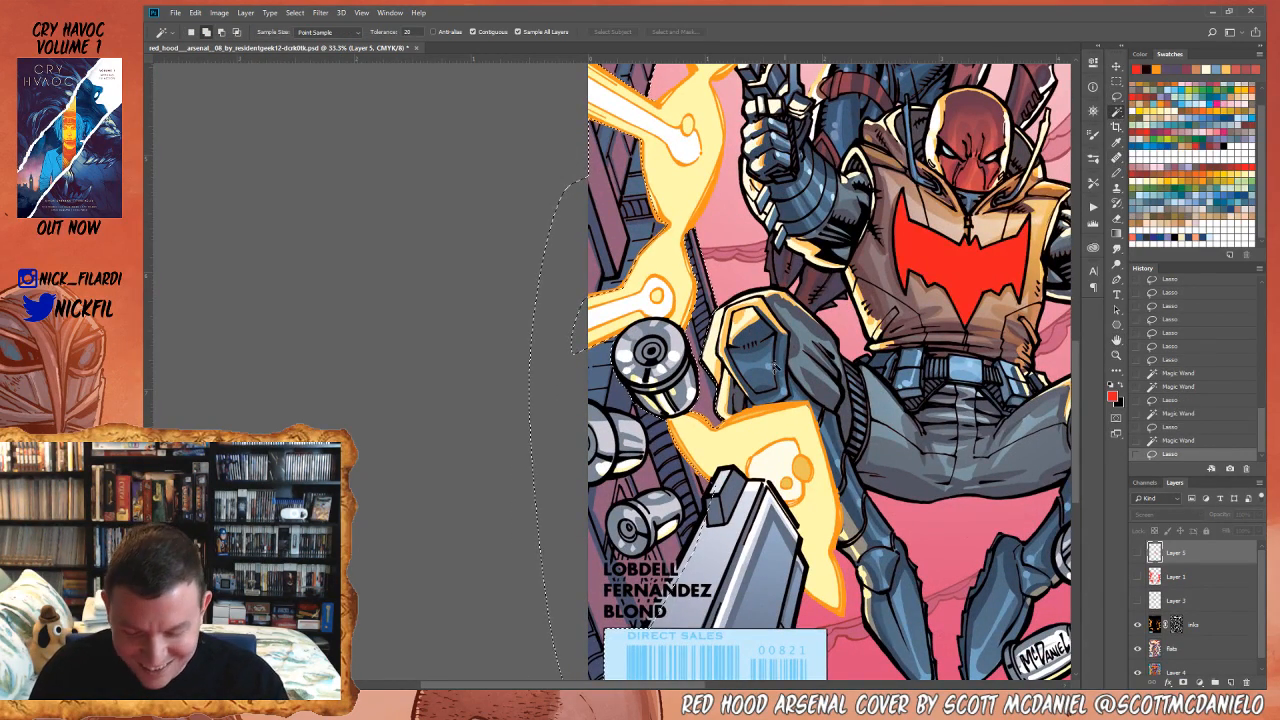
pyautogui.click(663, 253)
pyautogui.click(684, 92)
pyautogui.click(646, 97)
pyautogui.click(662, 105)
# - Subtract the shell casings stacked along the cover's lower left edge from the building selection with the Lasso
pyautogui.click(1117, 97)
pyautogui.moveTo(650, 94)
pyautogui.mouseDown()
pyautogui.moveTo(672, 102)
pyautogui.moveTo(660, 84)
pyautogui.mouseUp()
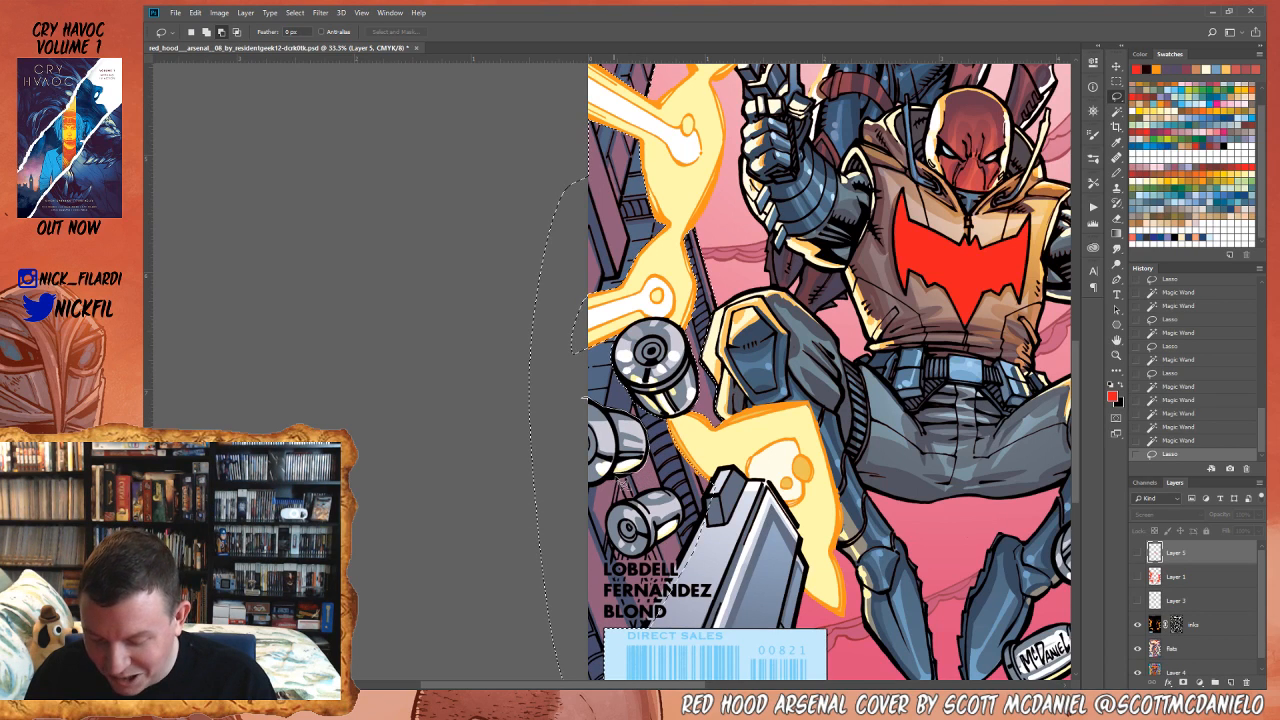
pyautogui.moveTo(586, 490); pyautogui.dragTo(584, 400)
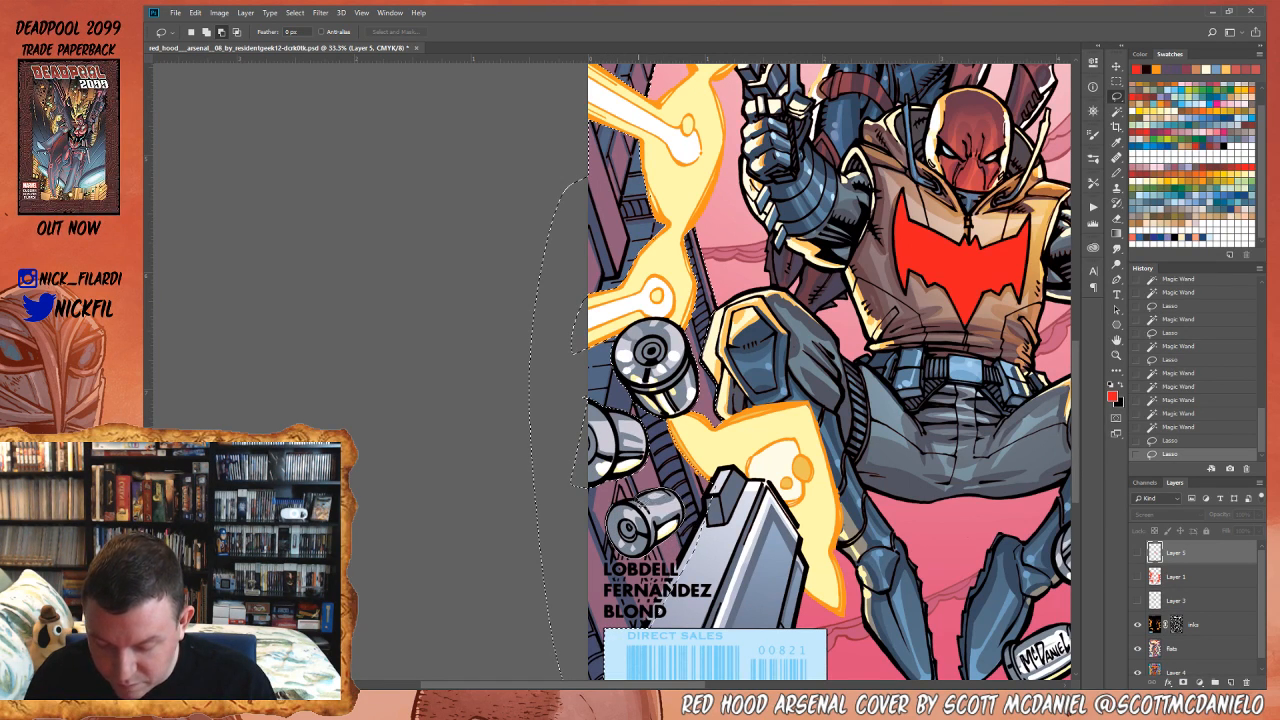
pyautogui.moveTo(625, 506); pyautogui.dragTo(614, 508)
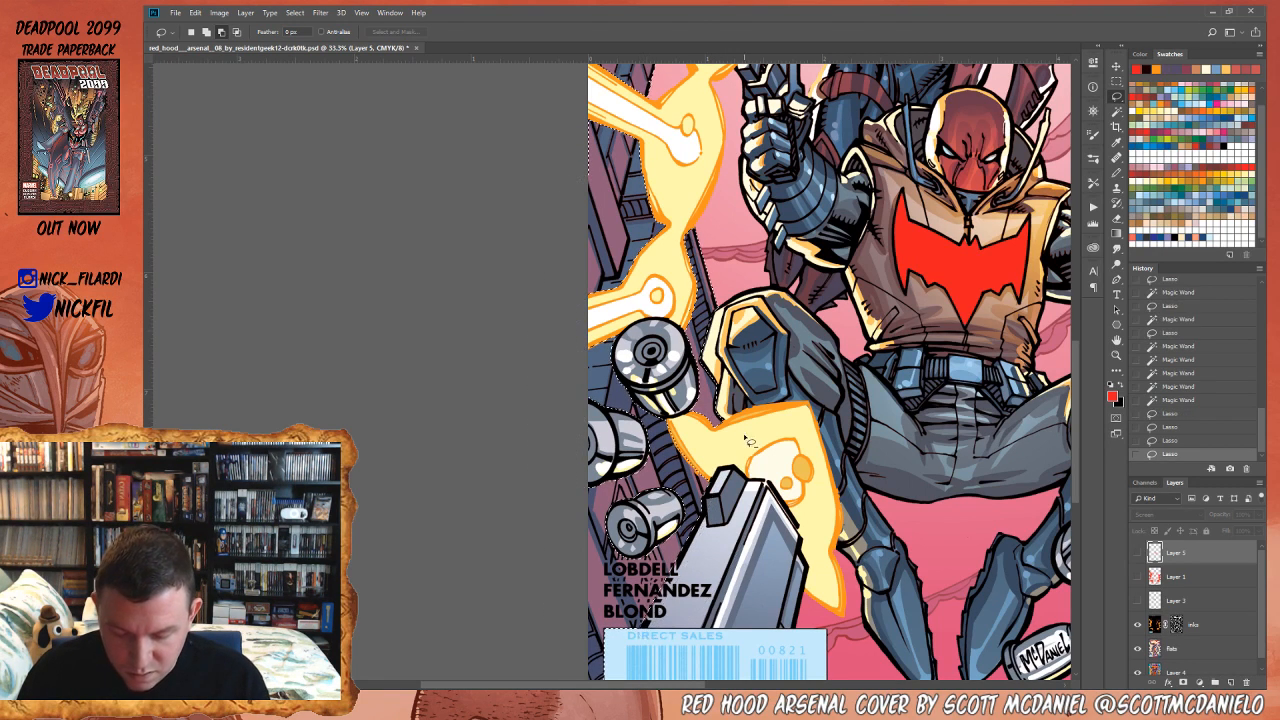
pyautogui.click(1116, 354)
pyautogui.click(1116, 114)
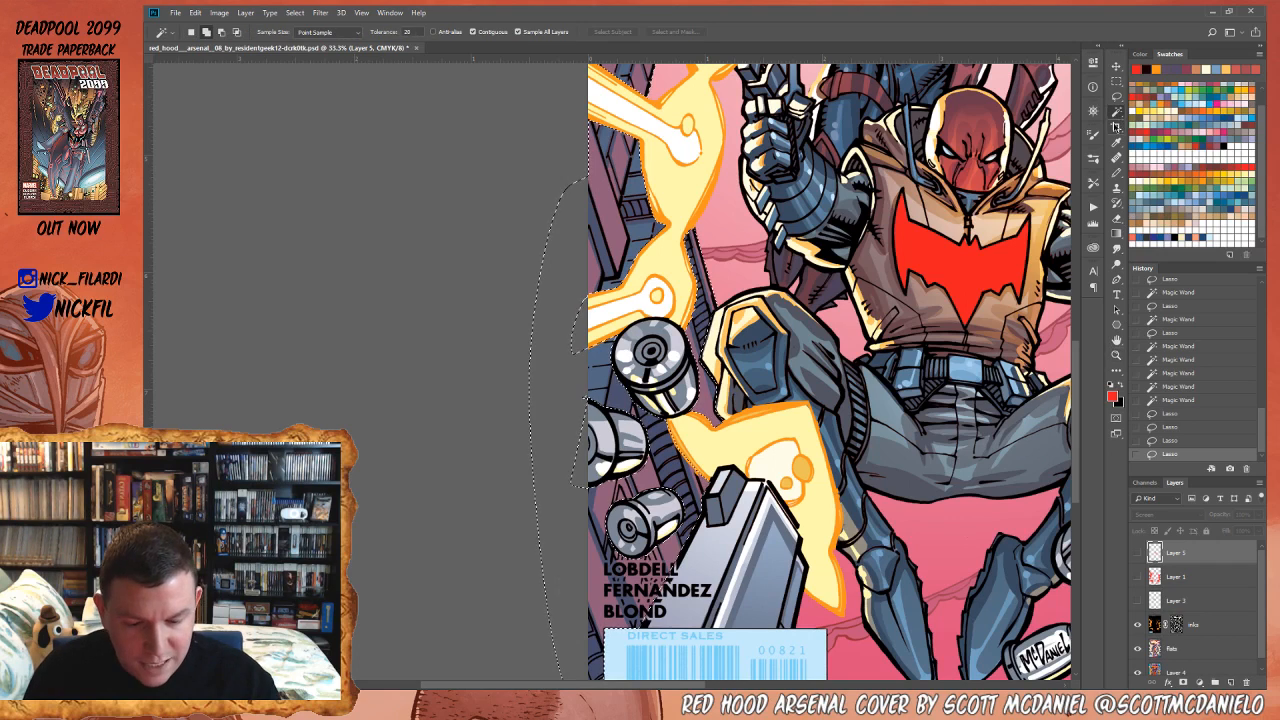
# - Touch up the selection above the lower left muzzle flash with the Magic Wand and subtract the barcode box with a rectangular marquee
pyautogui.click(708, 426)
pyautogui.click(683, 427)
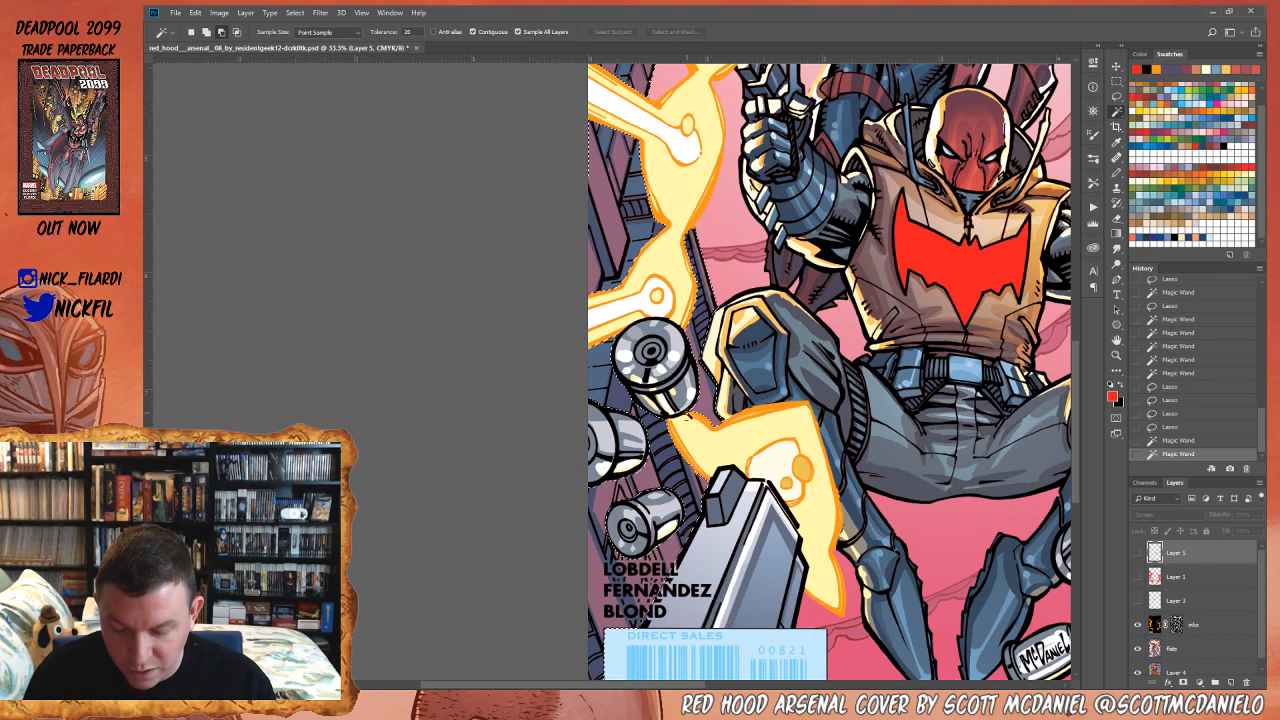
pyautogui.press('z')
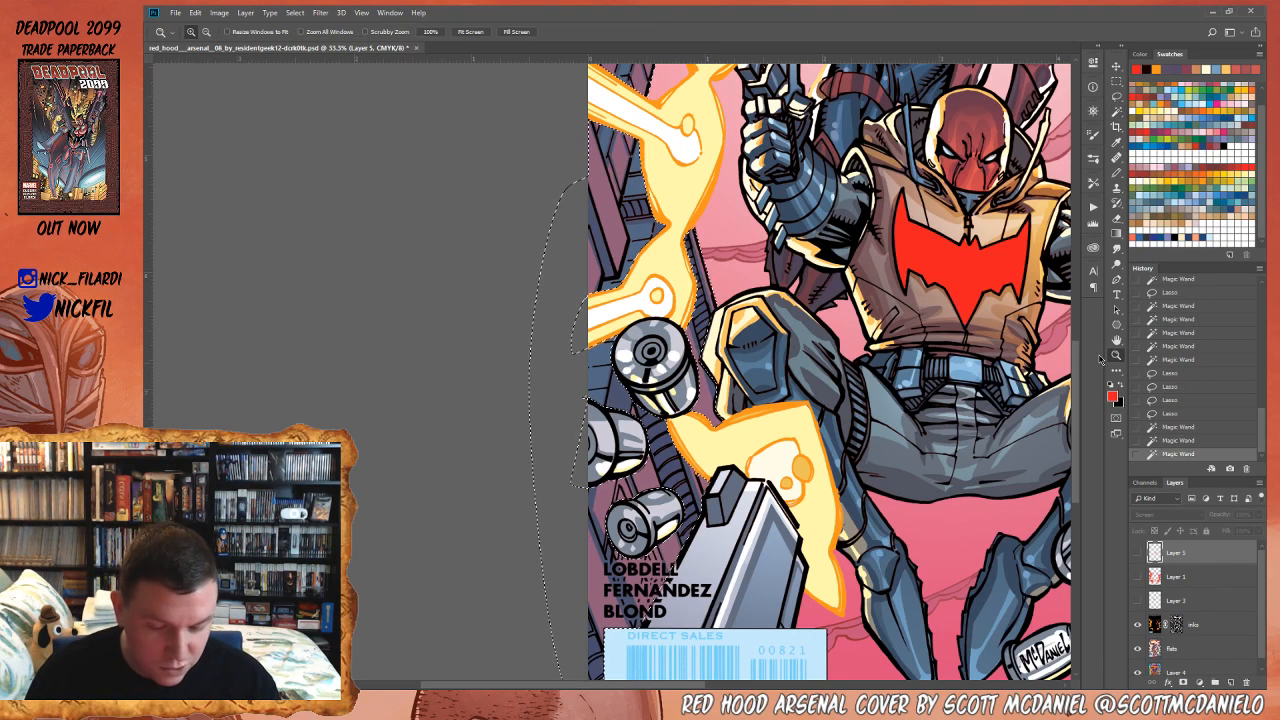
pyautogui.keyDown('alt'); pyautogui.click(730, 550); pyautogui.keyUp('alt')
pyautogui.press('space')
pyautogui.moveTo(789, 565); pyautogui.dragTo(783, 443)
pyautogui.press('m')
pyautogui.moveTo(656, 536); pyautogui.dragTo(693, 512)
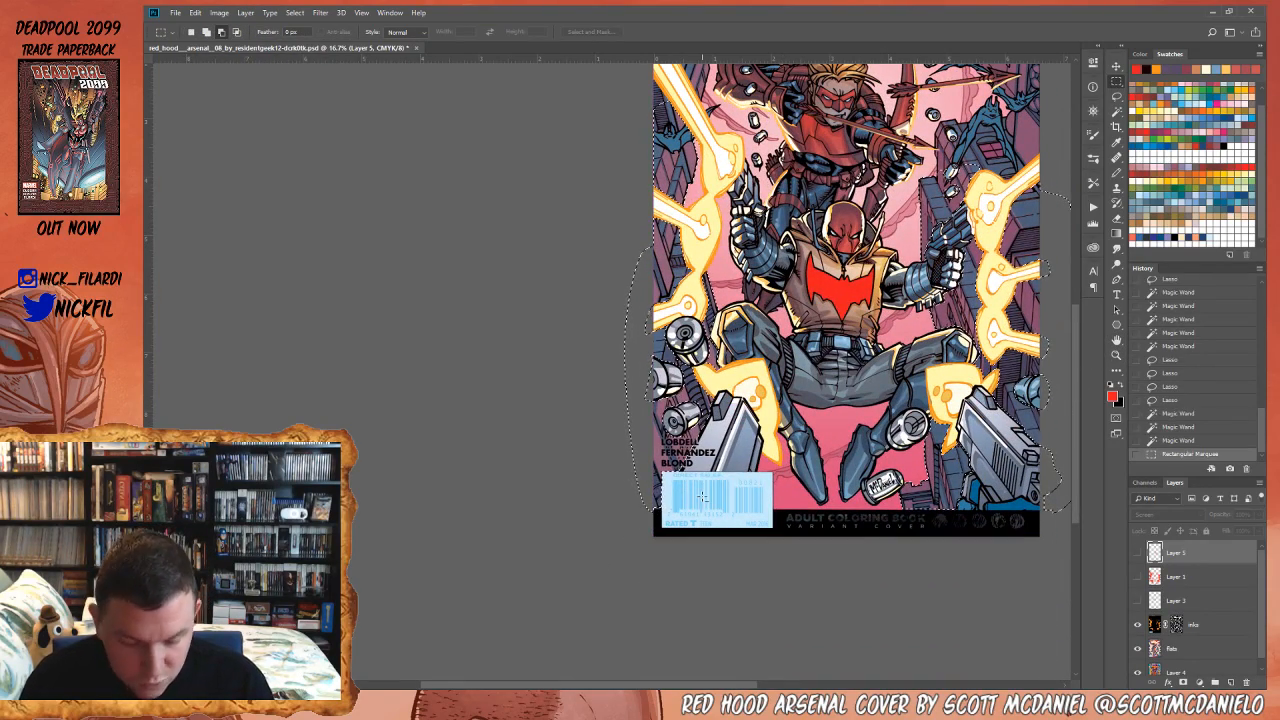
# - Show the hidden colour layers again and add a new layer directly above the inks layer
pyautogui.press('h')
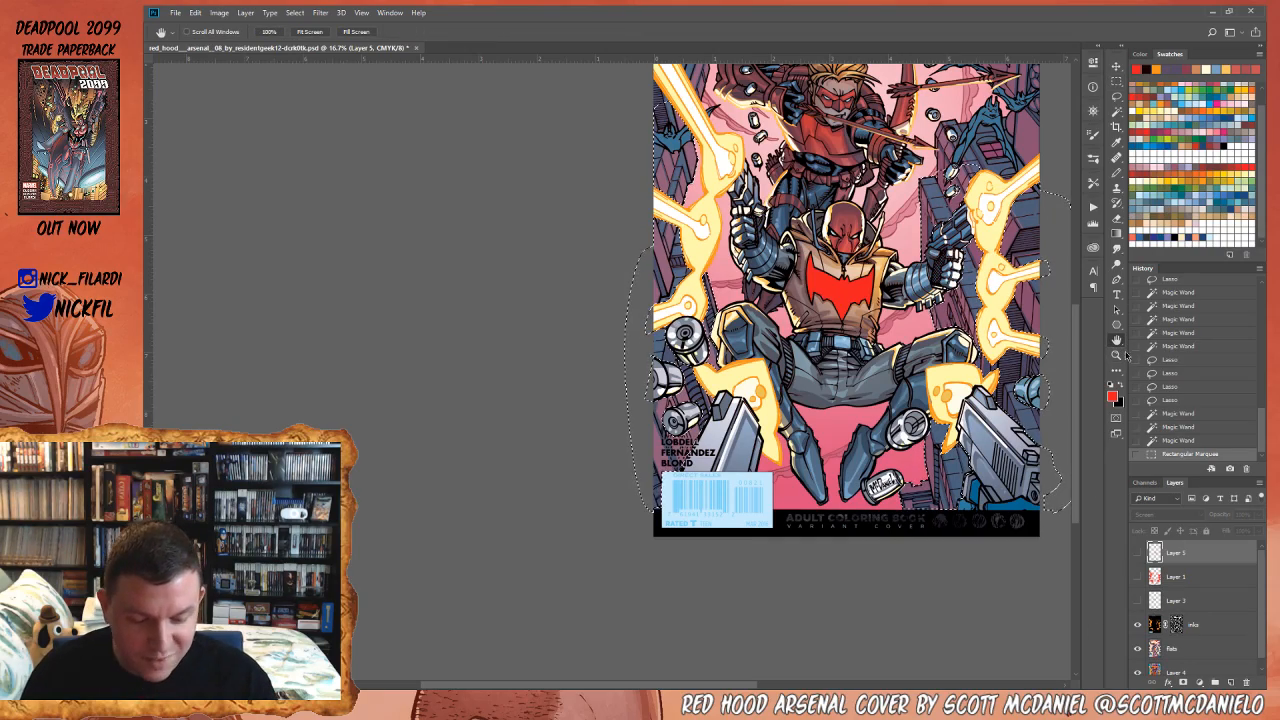
pyautogui.moveTo(869, 291); pyautogui.dragTo(736, 350)
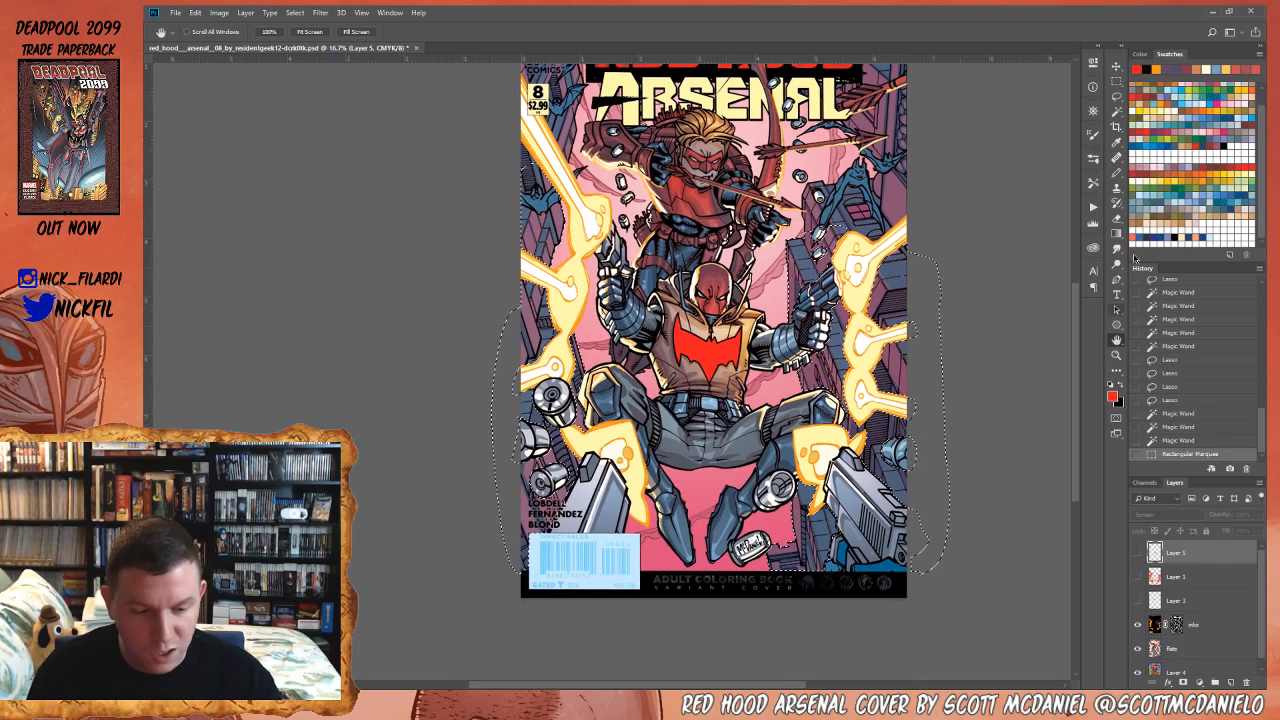
pyautogui.click(1117, 173)
pyautogui.click(1117, 233)
pyautogui.click(1208, 626)
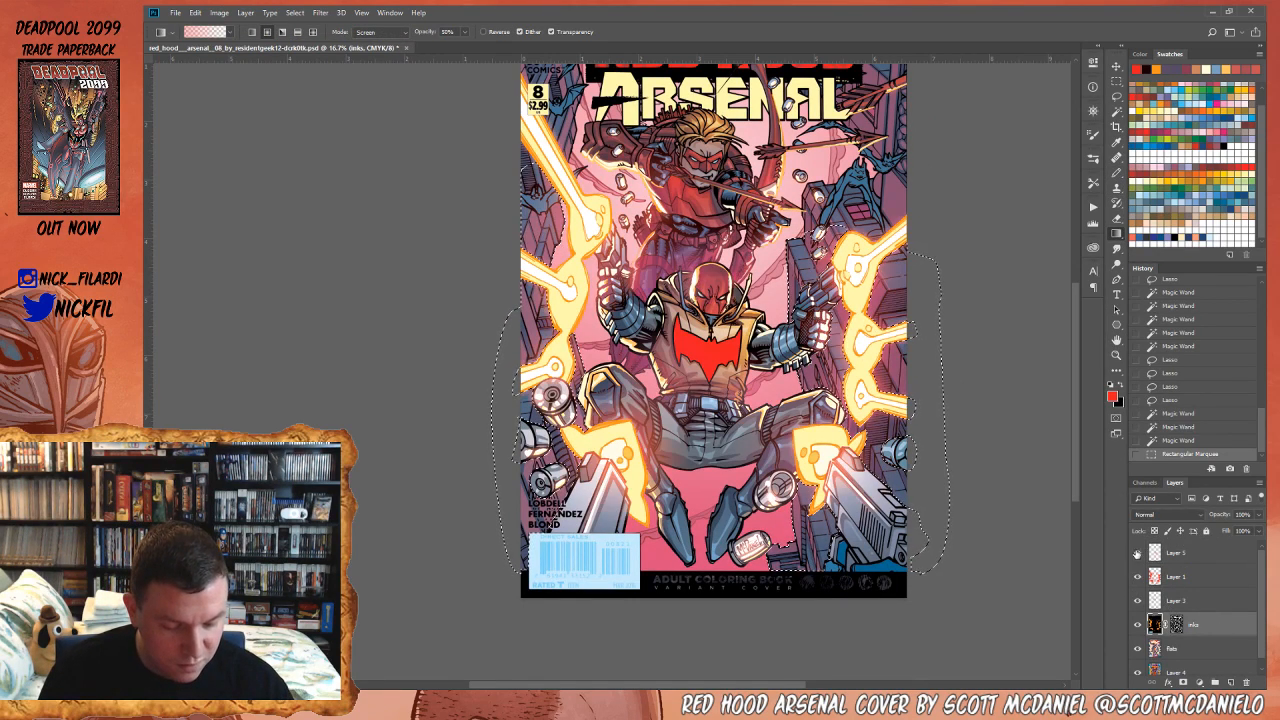
pyautogui.click(1231, 682)
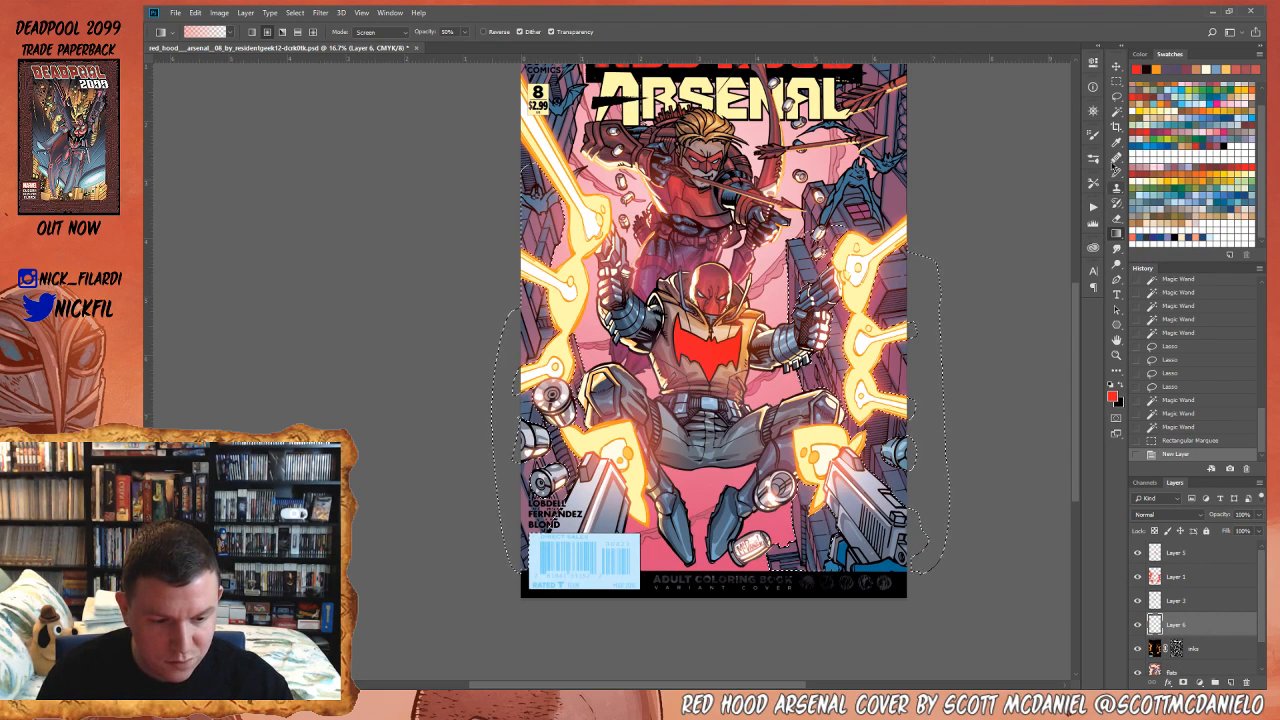
# - Sample a muted purple from the right-hand buildings as the foreground colour and set the Gradient tool's blend mode to Normal
pyautogui.click(1117, 173)
pyautogui.keyDown('alt'); pyautogui.click(818, 236); pyautogui.keyUp('alt')
pyautogui.click(1117, 356)
pyautogui.keyDown('alt'); pyautogui.click(745, 517); pyautogui.keyUp('alt')
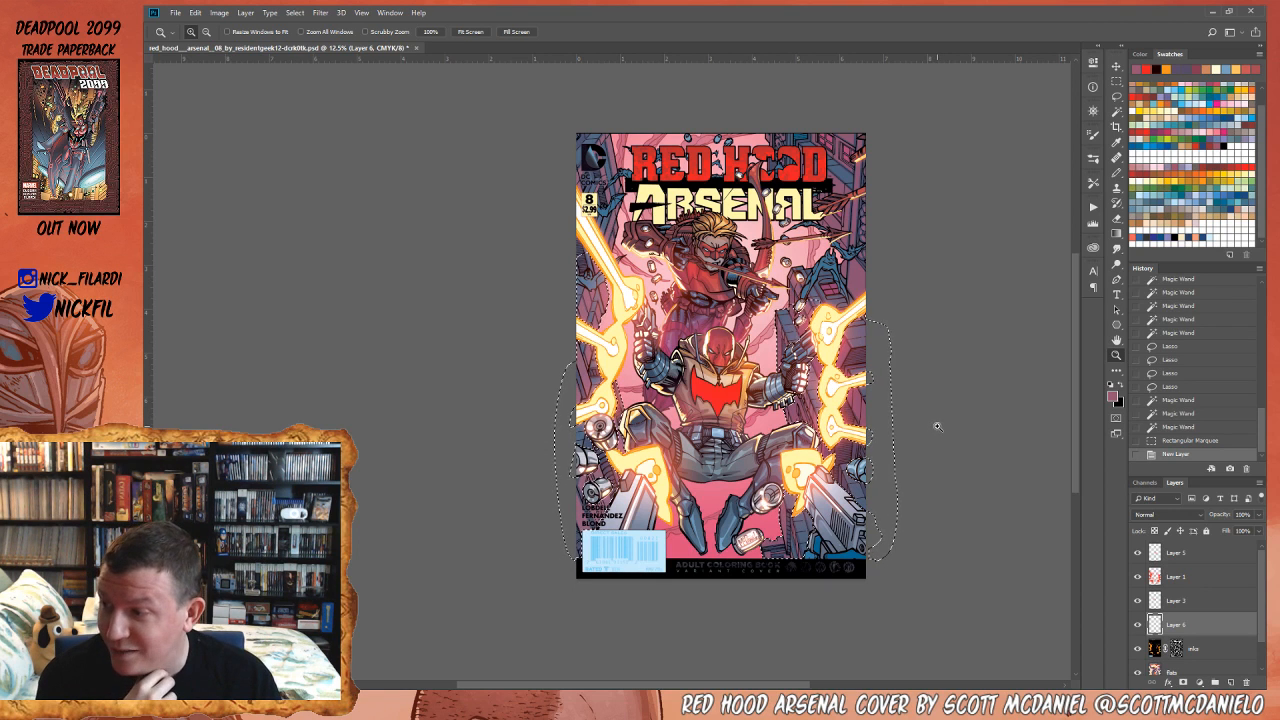
pyautogui.click(1118, 232)
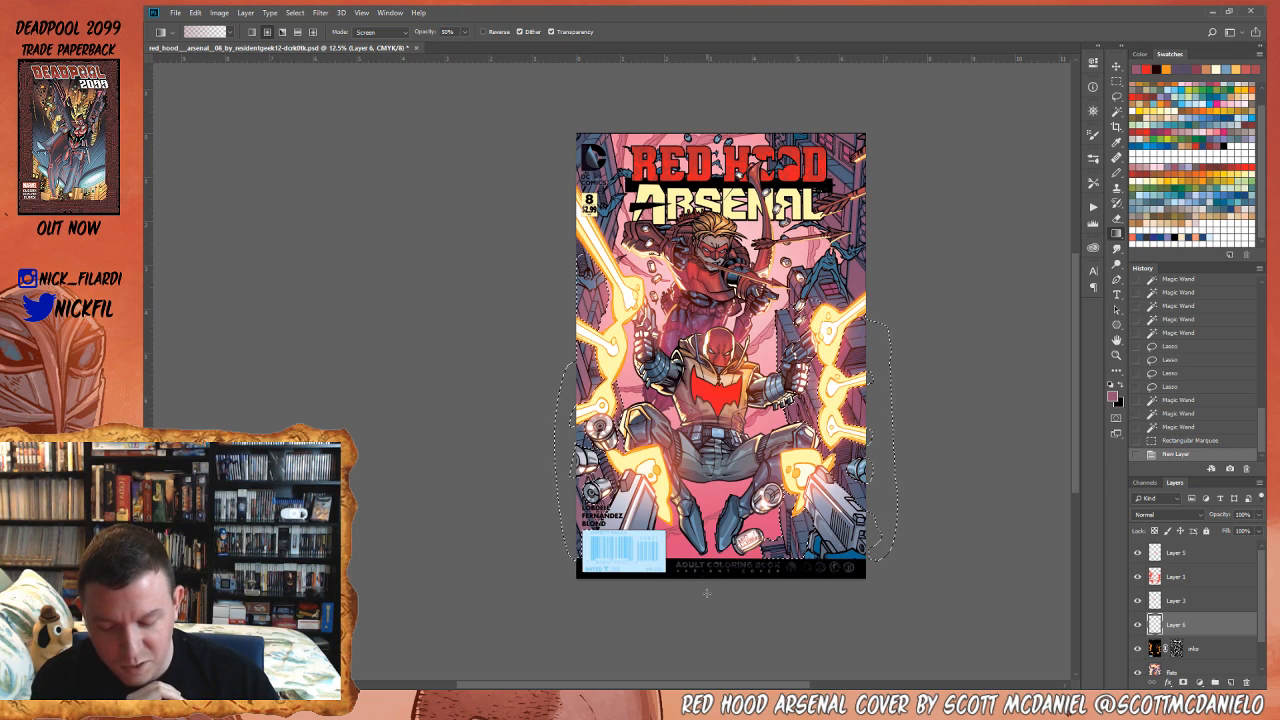
pyautogui.click(380, 32)
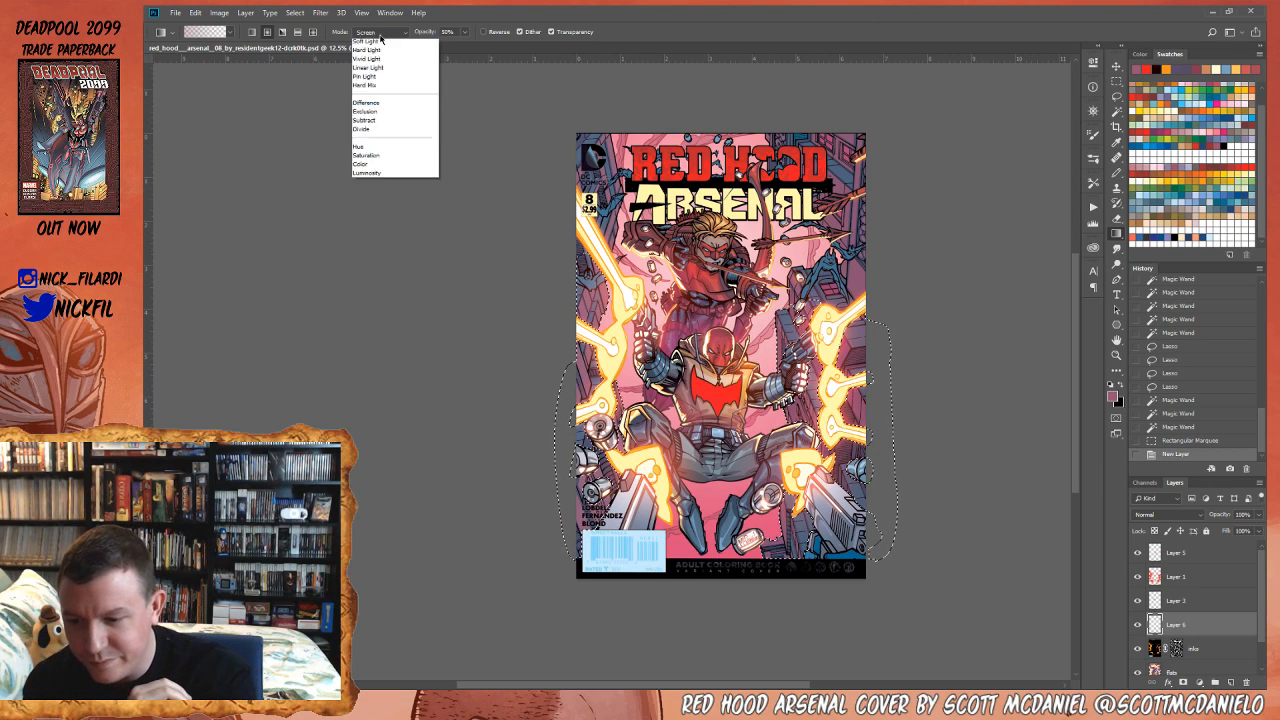
pyautogui.click(382, 43)
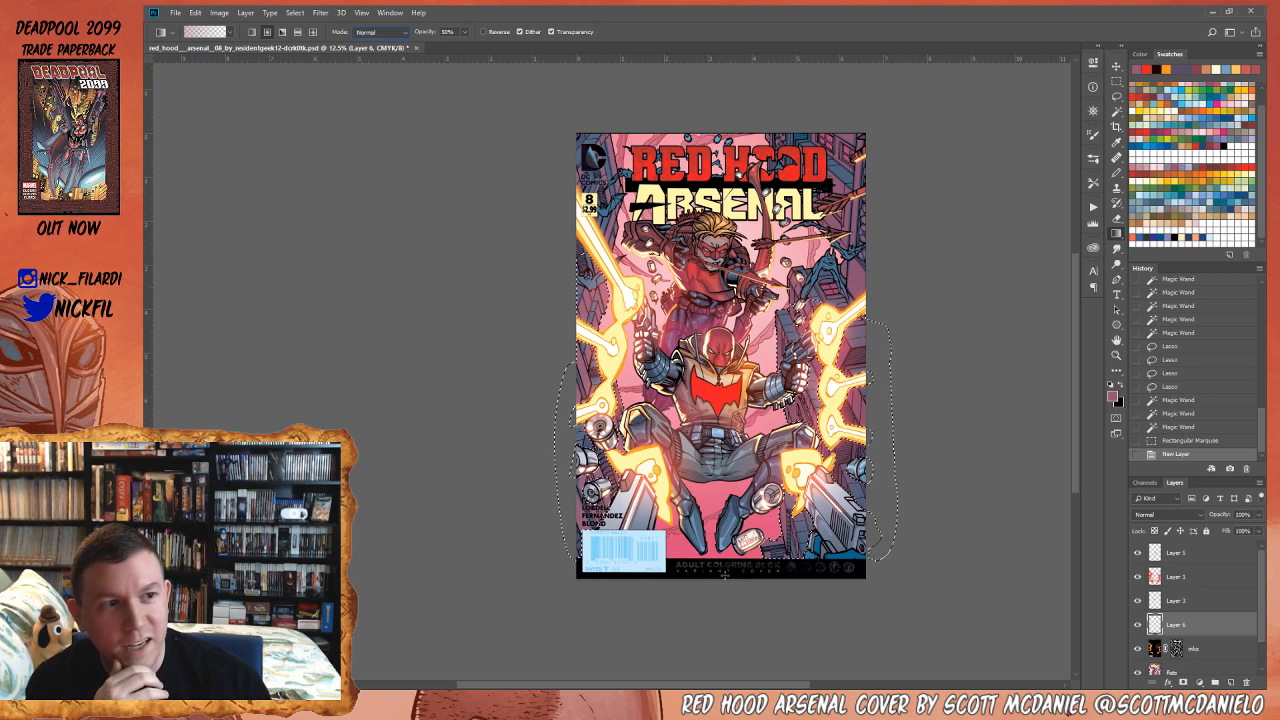
# - Test upward gradients over the building selection, undo them, and set the Gradient tool to linear at 100% opacity
pyautogui.moveTo(718, 616); pyautogui.dragTo(719, 268)
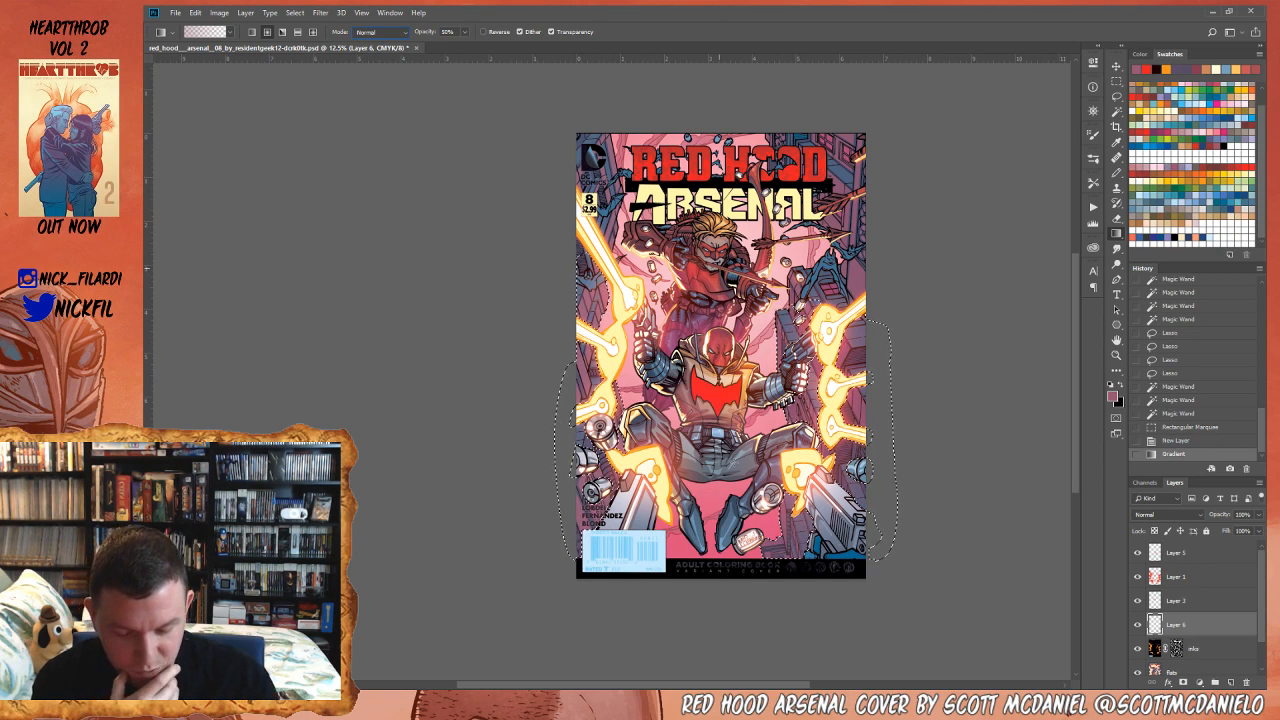
pyautogui.hotkey('ctrl', 'z')
pyautogui.press('0')
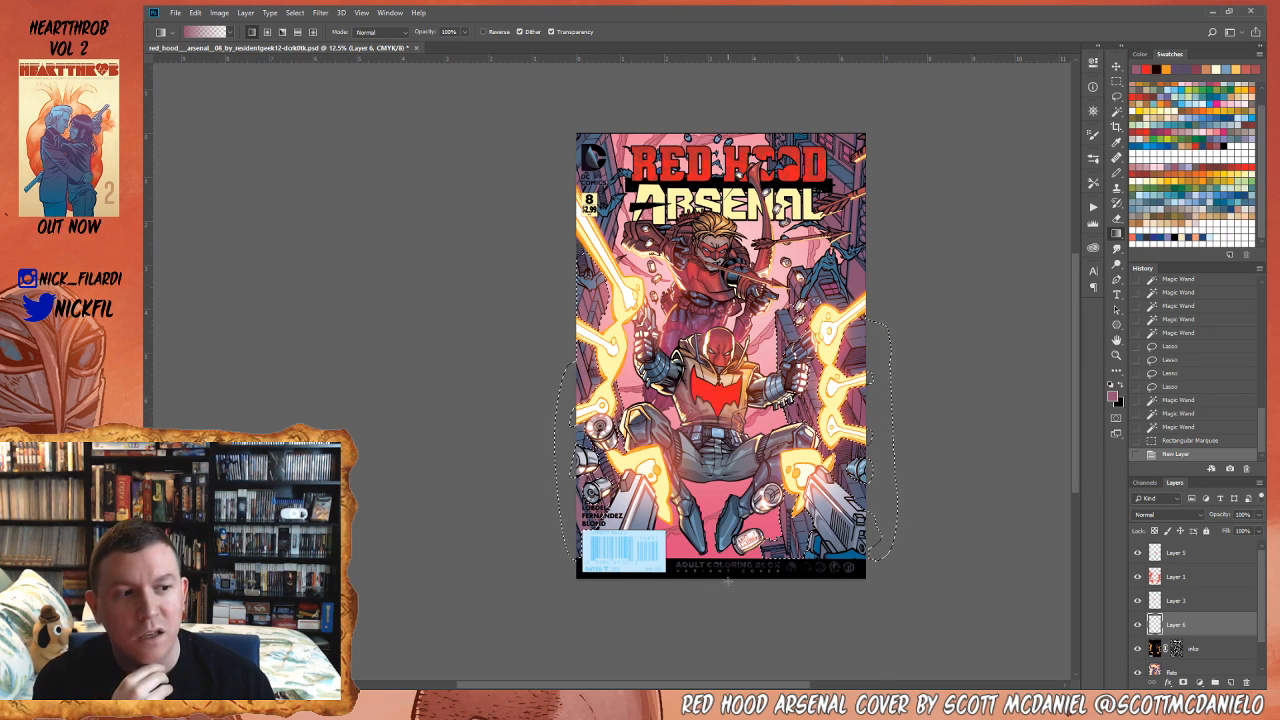
pyautogui.moveTo(720, 610); pyautogui.dragTo(728, 298)
pyautogui.hotkey('ctrl', 'z')
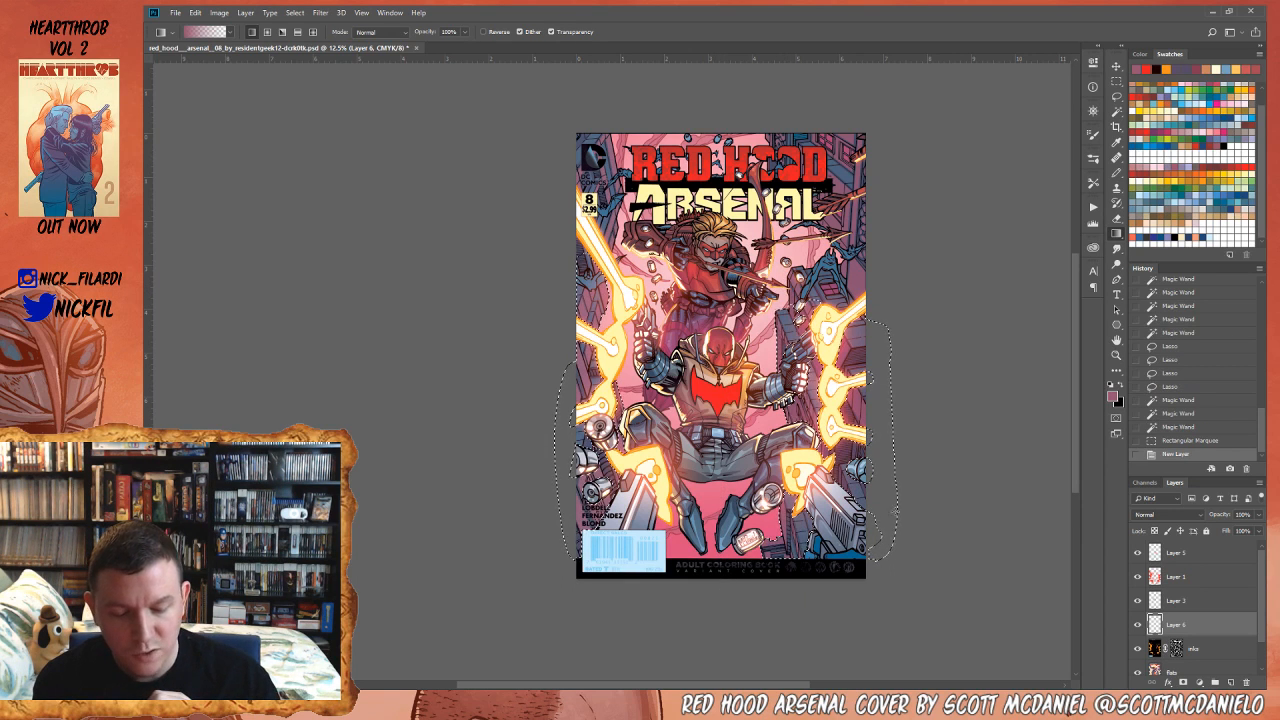
# - Draw a linear purple gradient from well below the cover up through the selected buildings, and hide the selection outline
pyautogui.click(1117, 342)
pyautogui.moveTo(871, 577); pyautogui.dragTo(785, 467)
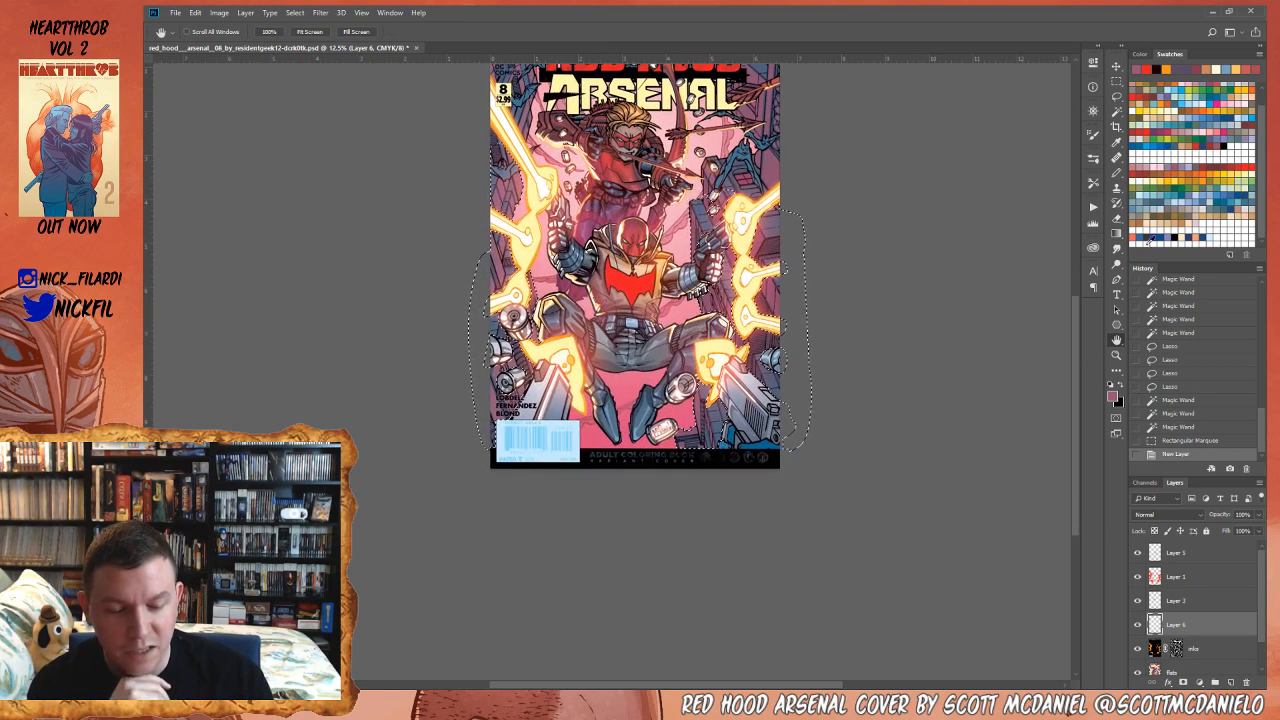
pyautogui.click(1117, 233)
pyautogui.moveTo(627, 634); pyautogui.dragTo(627, 205)
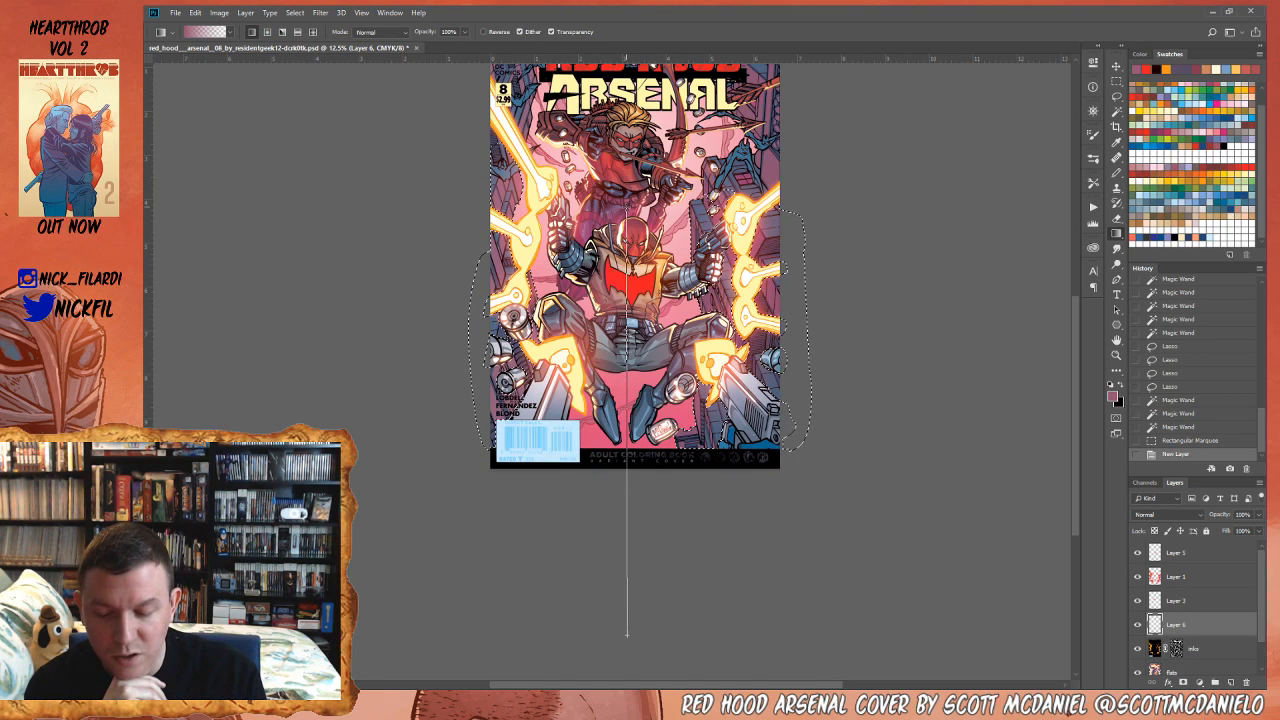
pyautogui.moveTo(627, 57); pyautogui.dragTo(627, 58)
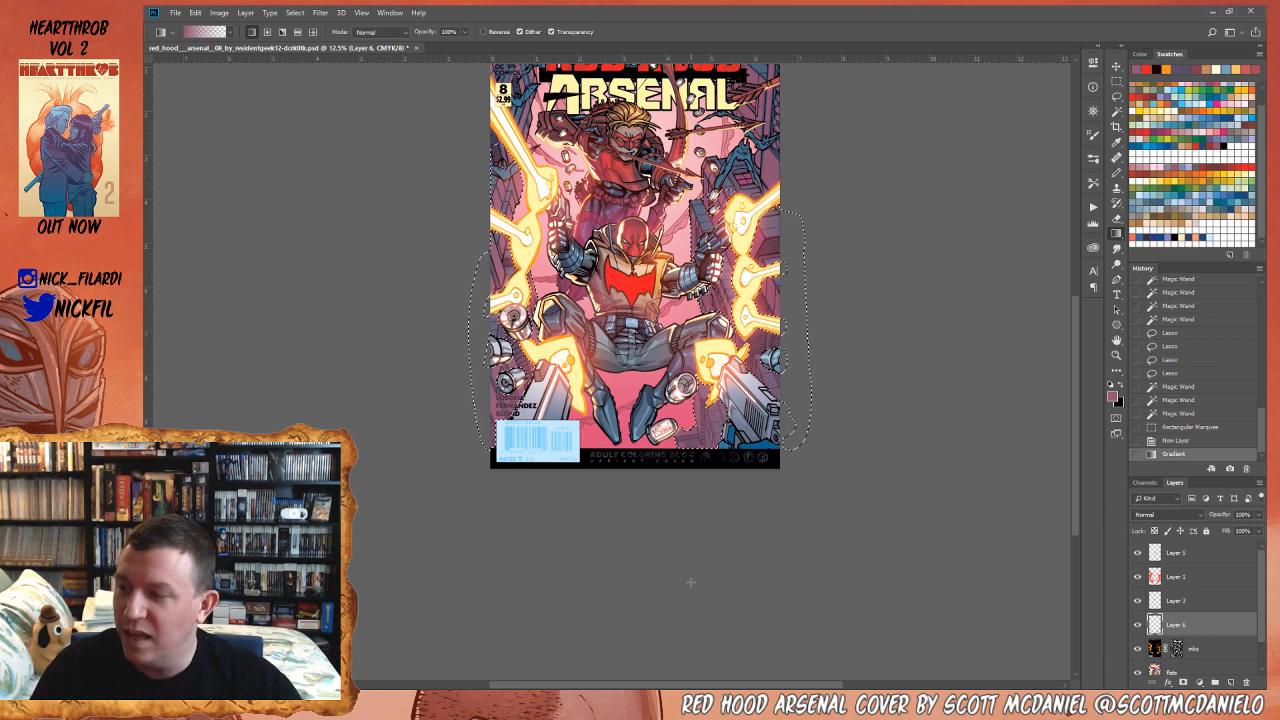
pyautogui.hotkey('ctrl', 'd')
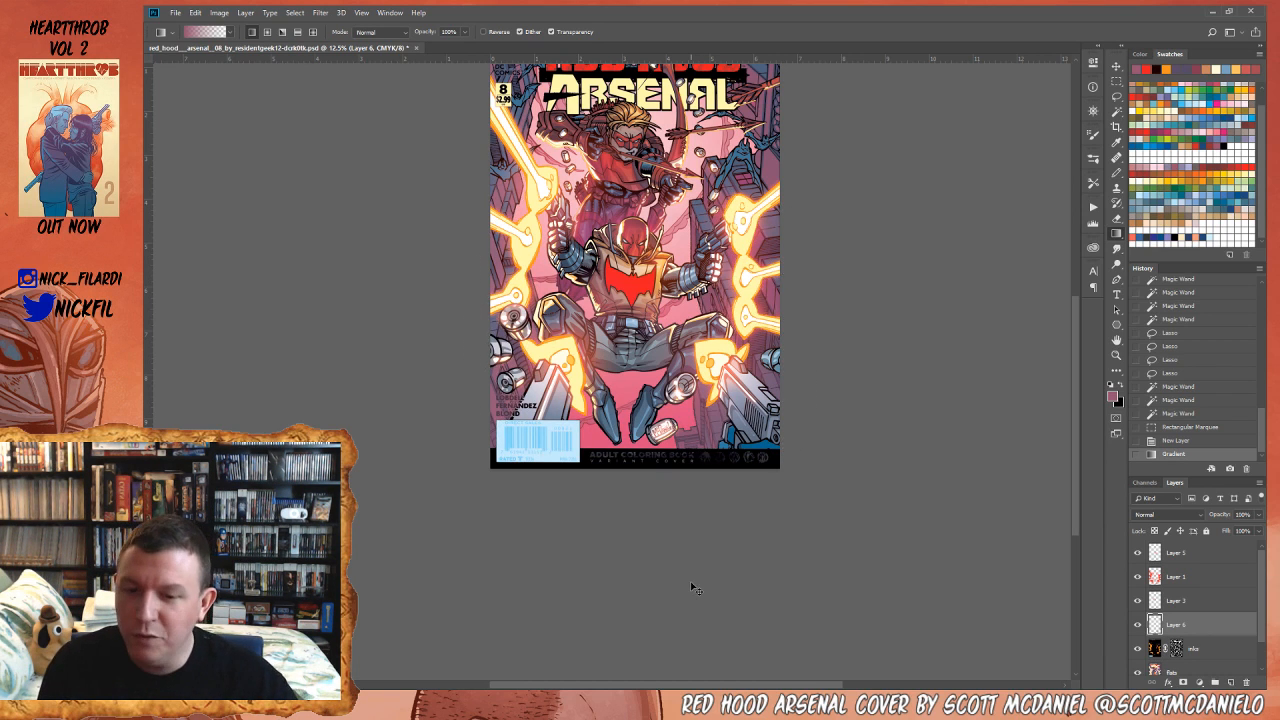
# - Sample the bright pink of the lower sky, draw a second upward gradient over the buildings, and fade it to 51% opacity
pyautogui.moveTo(703, 482); pyautogui.dragTo(761, 570)
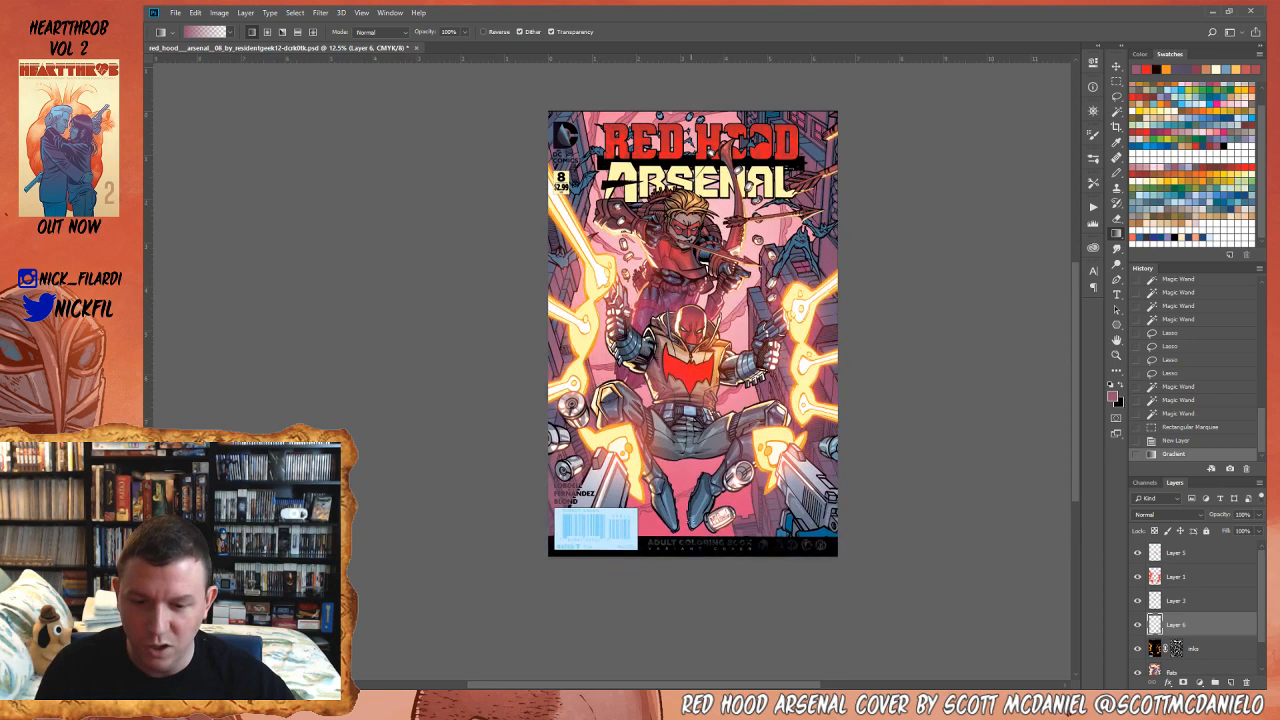
pyautogui.keyDown('alt'); pyautogui.click(687, 529); pyautogui.keyUp('alt')
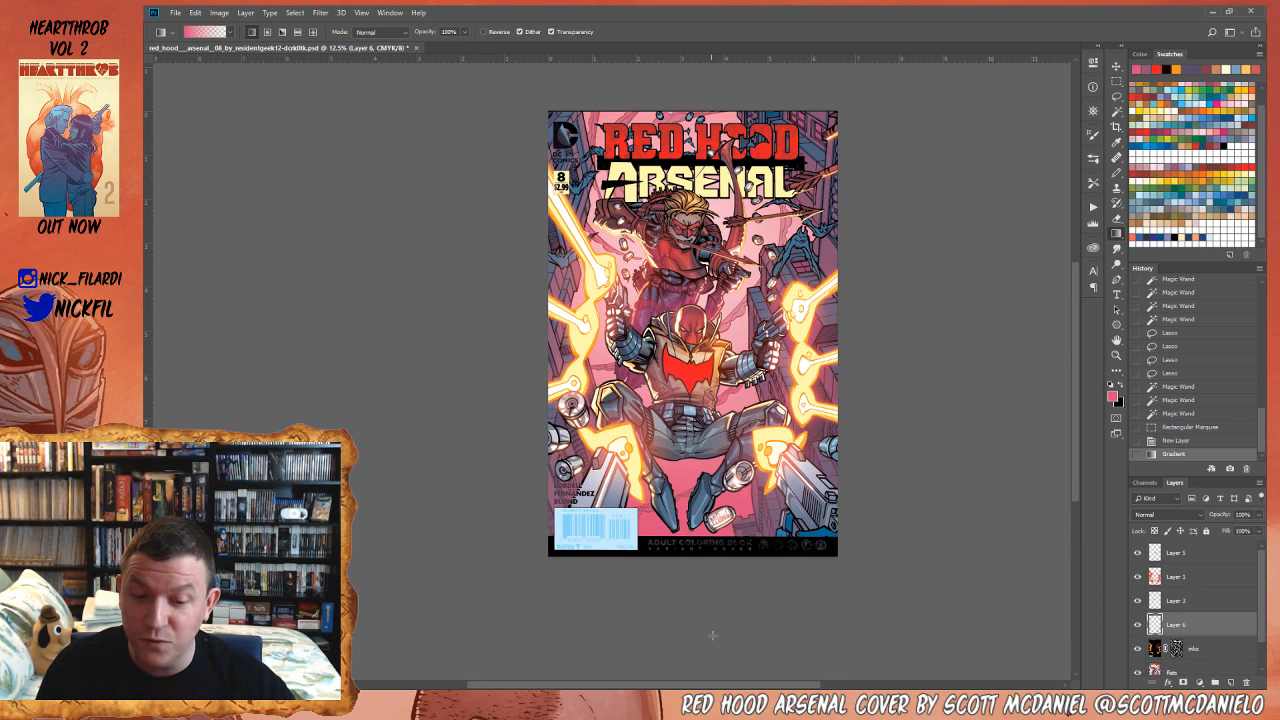
pyautogui.moveTo(685, 663); pyautogui.dragTo(692, 307)
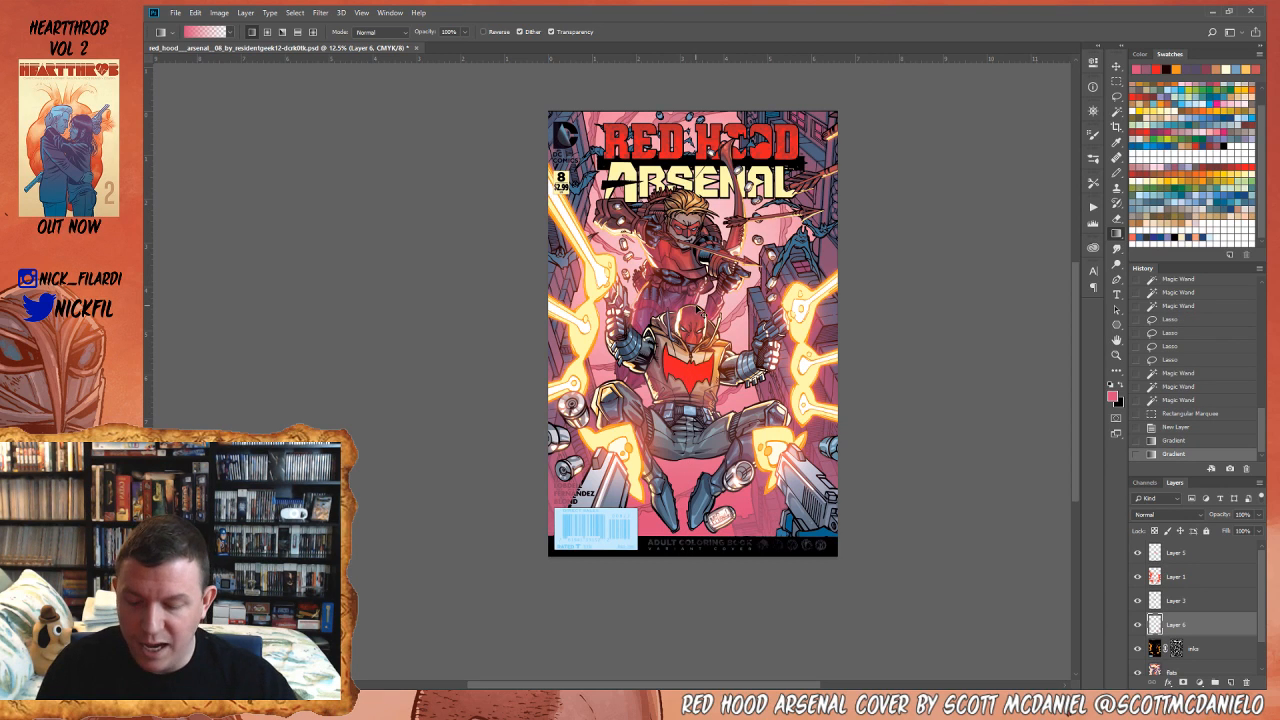
pyautogui.hotkey('ctrl', 'shift', 'f')
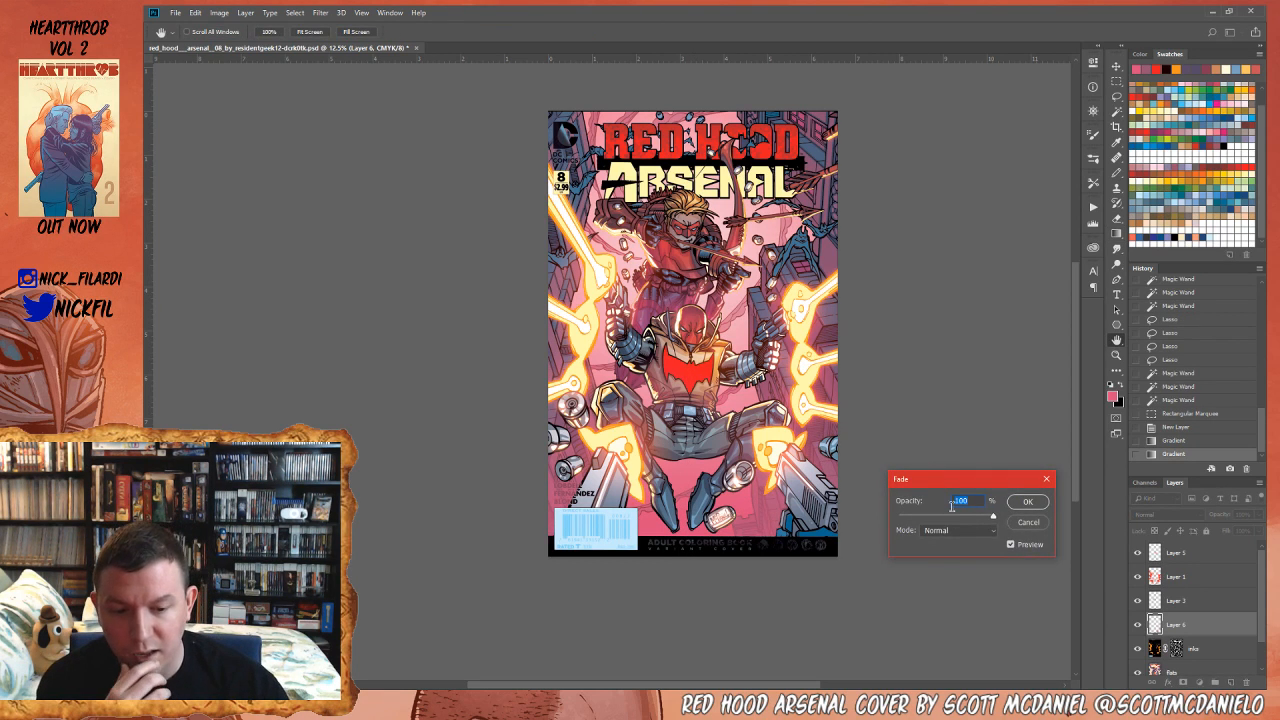
pyautogui.moveTo(955, 520); pyautogui.dragTo(947, 518)
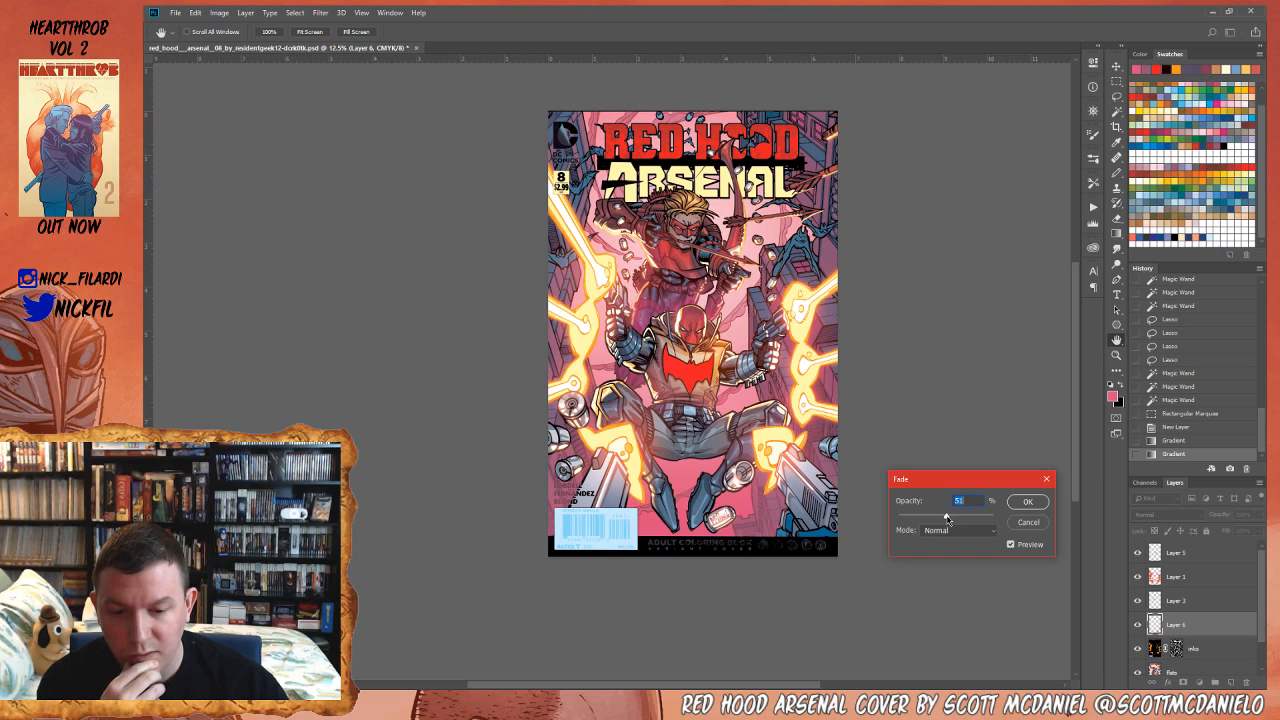
pyautogui.click(1028, 502)
# - Toggle the visibility of Layer 1 and Layer 6 to compare the cover with and without the glow and building haze
pyautogui.moveTo(862, 443); pyautogui.dragTo(807, 460)
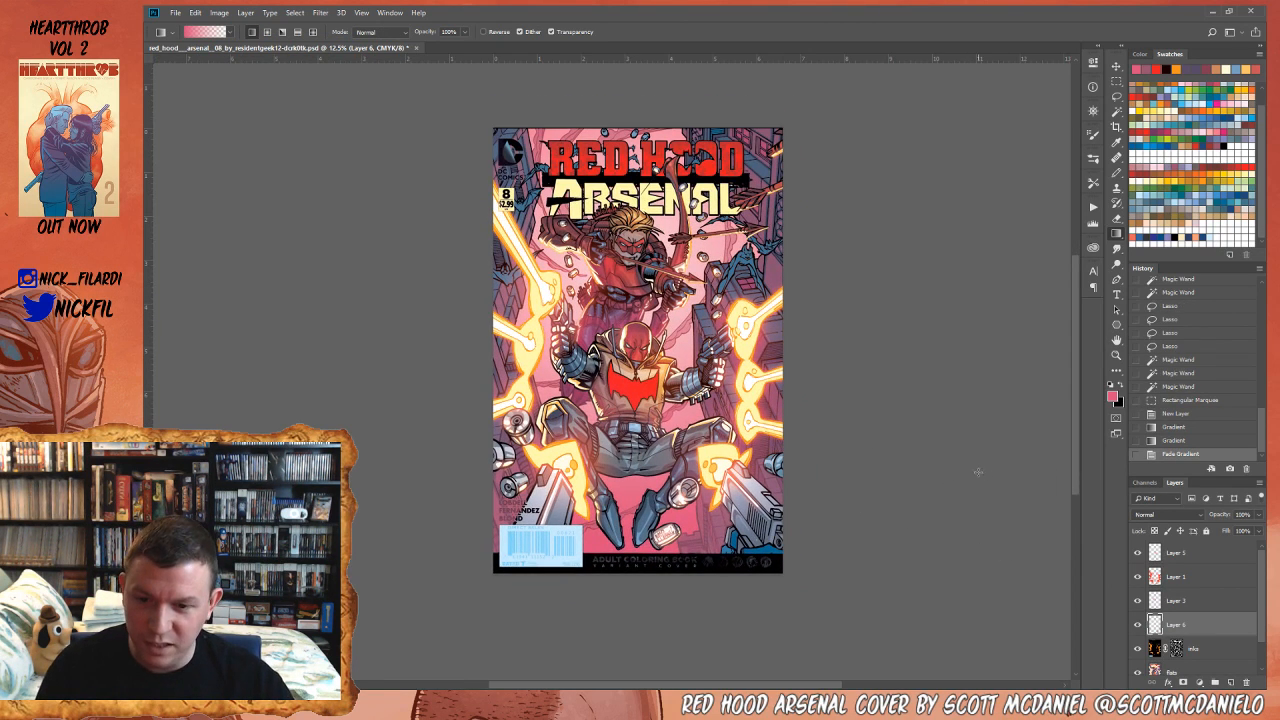
pyautogui.click(1137, 577)
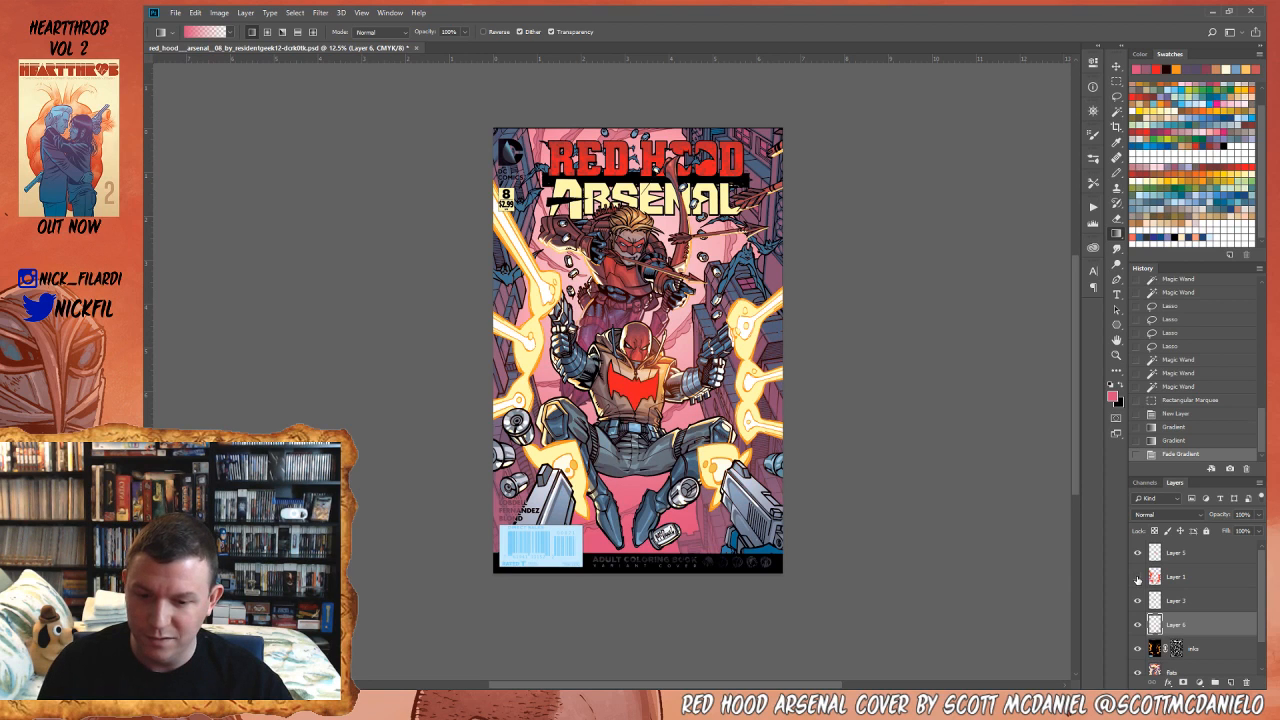
pyautogui.click(1137, 577)
pyautogui.click(1137, 625)
pyautogui.click(1137, 625)
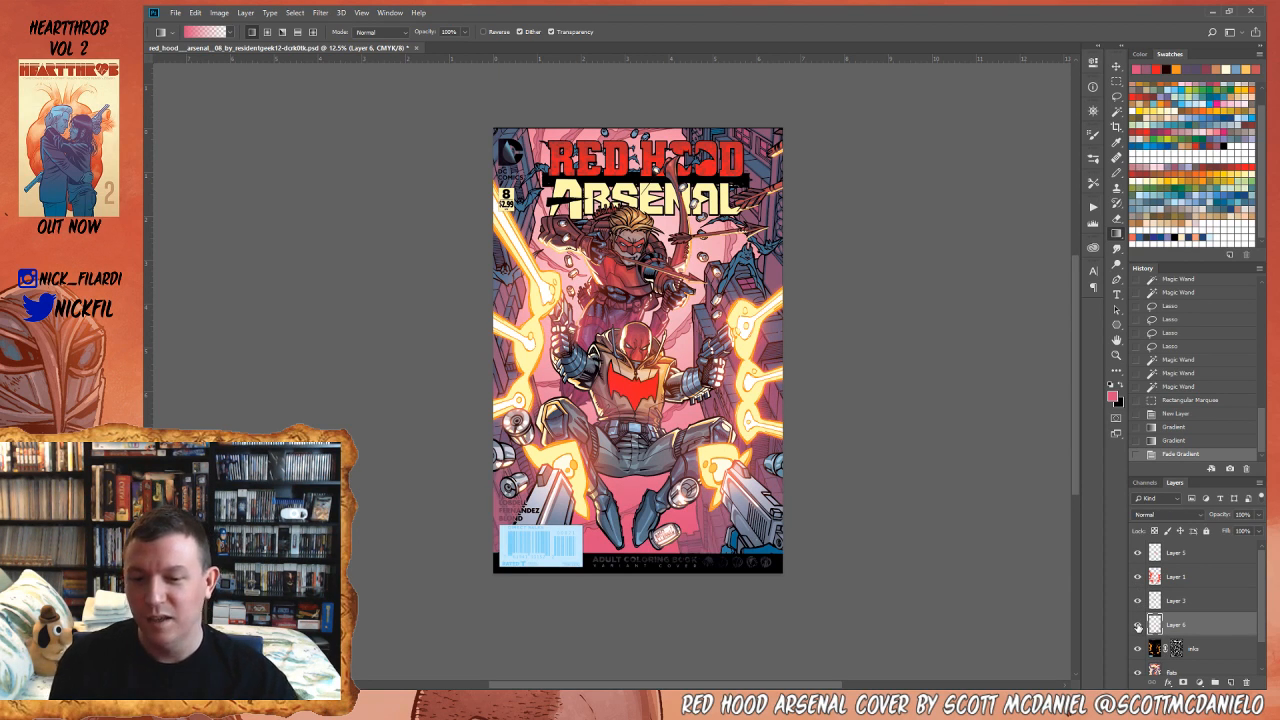
pyautogui.click(1137, 625)
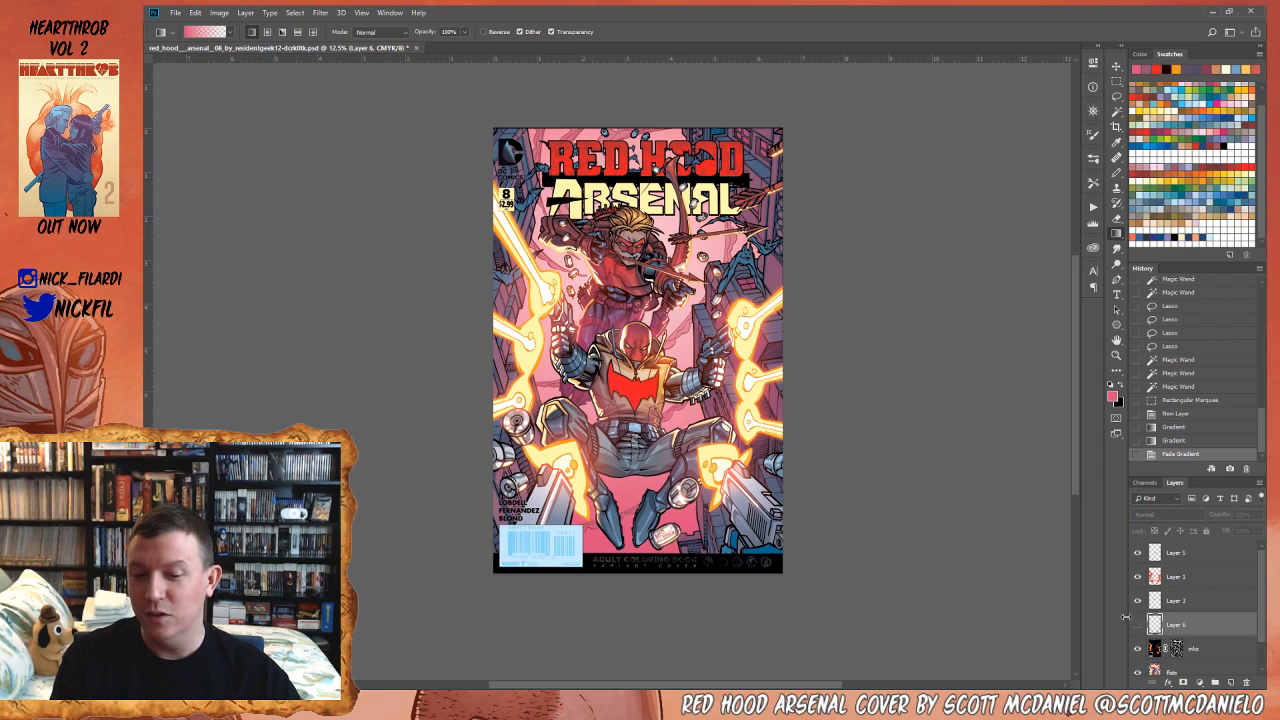
pyautogui.press('z')
pyautogui.moveTo(745, 508); pyautogui.dragTo(755, 517)
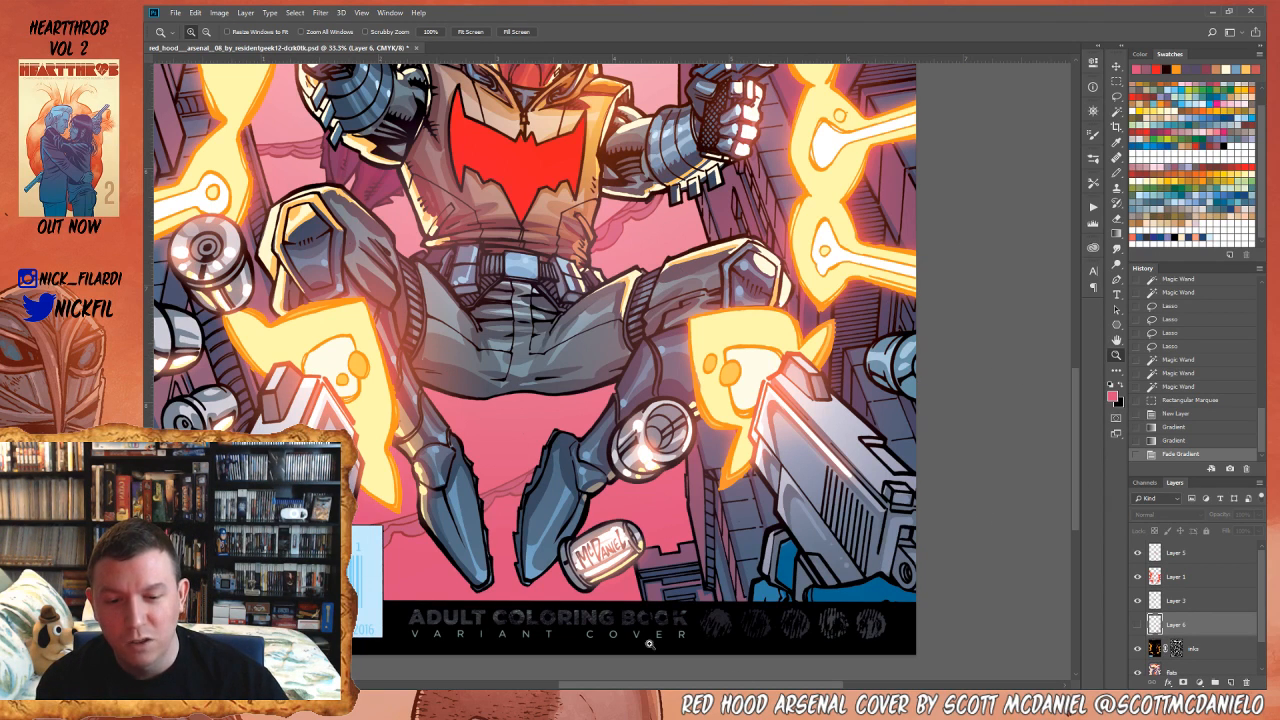
pyautogui.click(1137, 624)
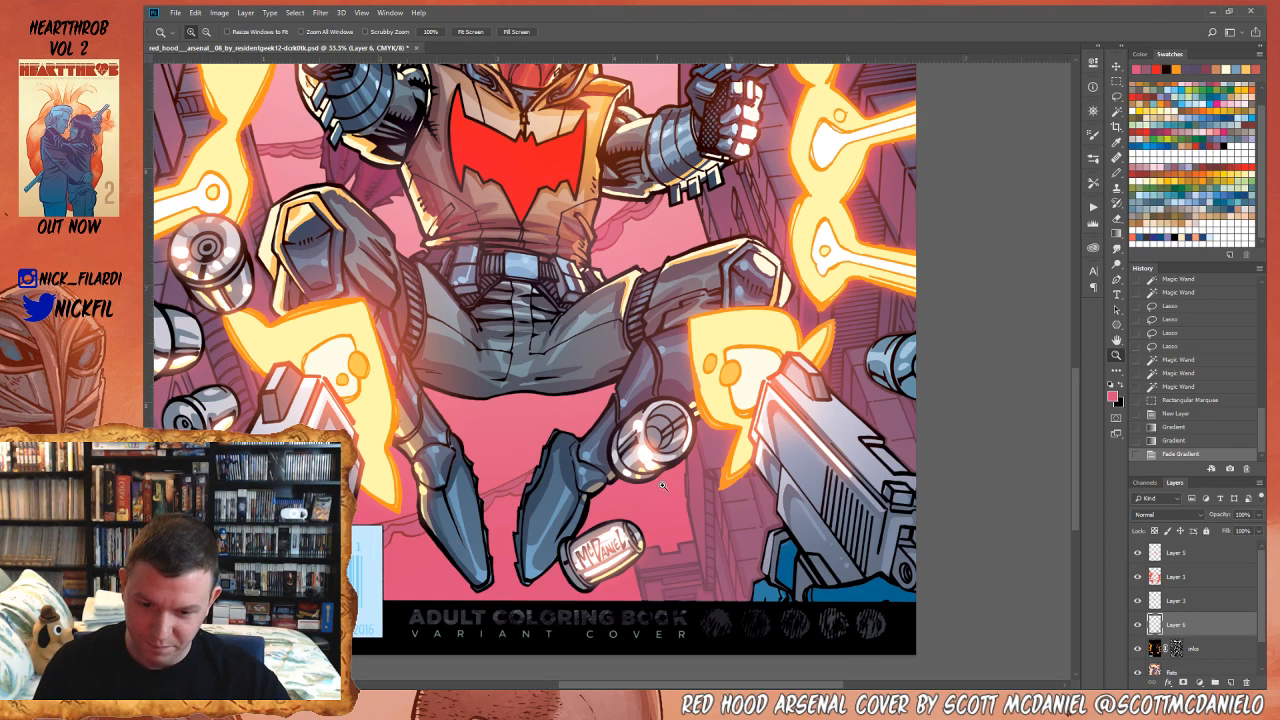
# - Choose an eraser brush preset and erase test strokes on Layer 6 around the silver pistol in the cover's lower right
pyautogui.moveTo(749, 529); pyautogui.dragTo(918, 522)
pyautogui.moveTo(826, 579); pyautogui.dragTo(604, 590)
pyautogui.click(802, 481)
pyautogui.click(802, 481)
pyautogui.moveTo(790, 604)
pyautogui.mouseDown()
pyautogui.moveTo(794, 450)
pyautogui.moveTo(792, 486)
pyautogui.mouseUp()
pyautogui.click(1116, 172)
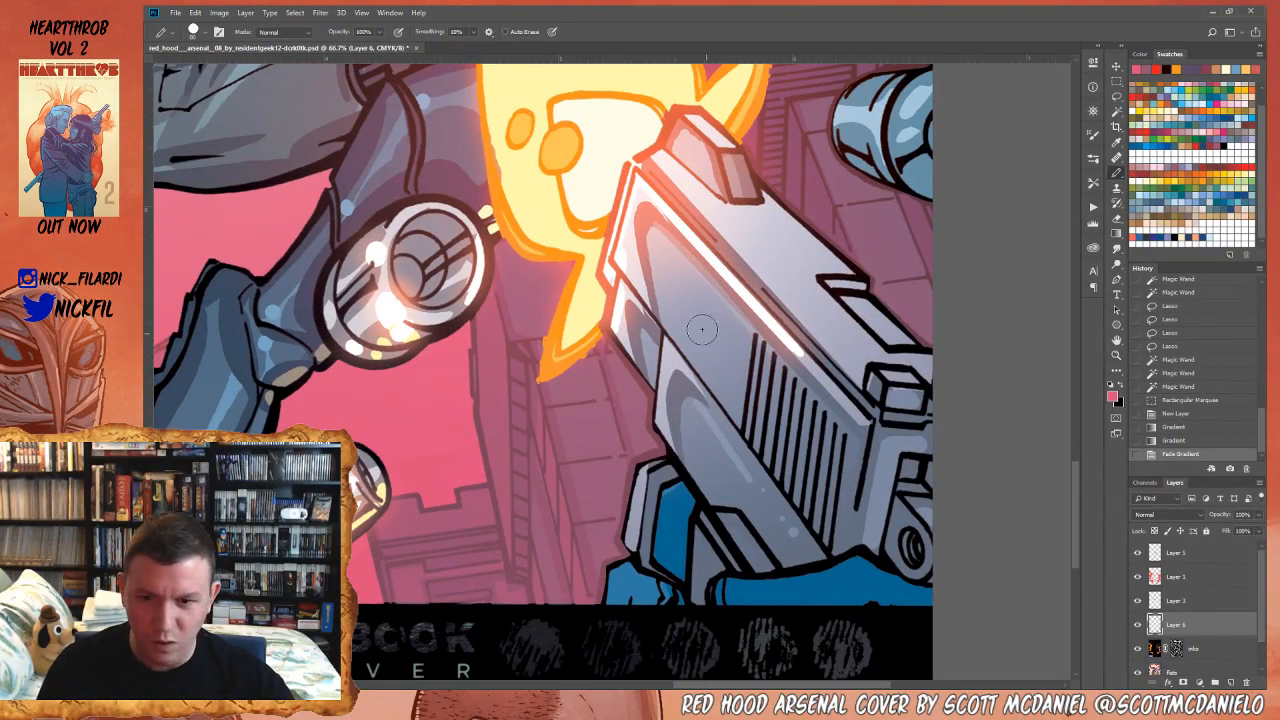
pyautogui.click(197, 30)
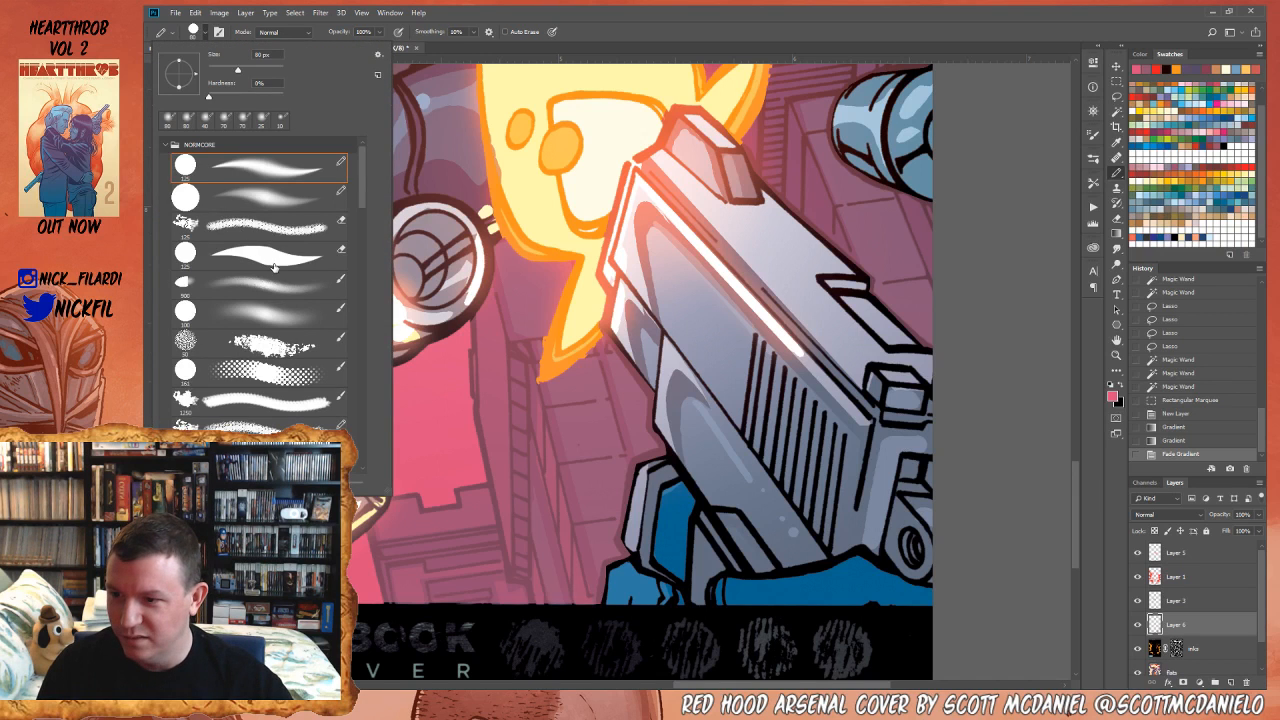
pyautogui.click(275, 266)
pyautogui.click(801, 386)
pyautogui.moveTo(652, 405); pyautogui.dragTo(657, 413)
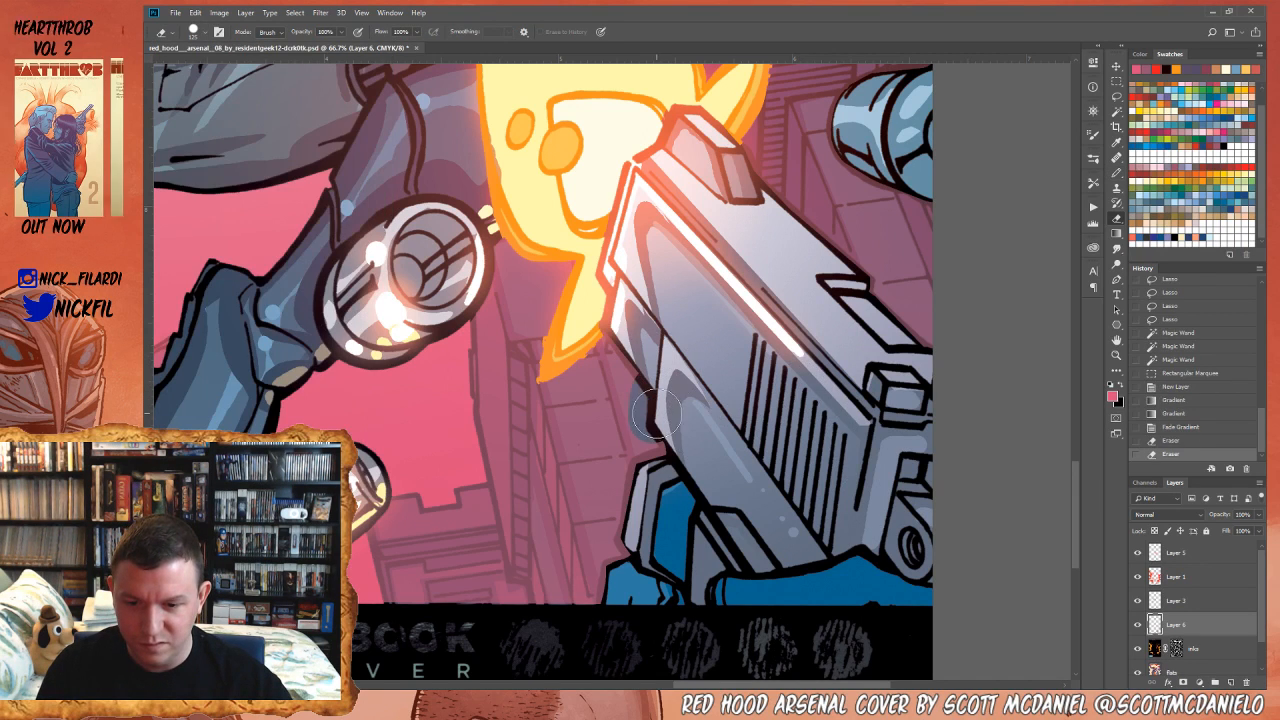
# - Discard the whole-canvas selection and last eraser stroke to bring back the building selection, and try pencil strokes along the silver pistol's edge
pyautogui.hotkey('ctrl', 'a')
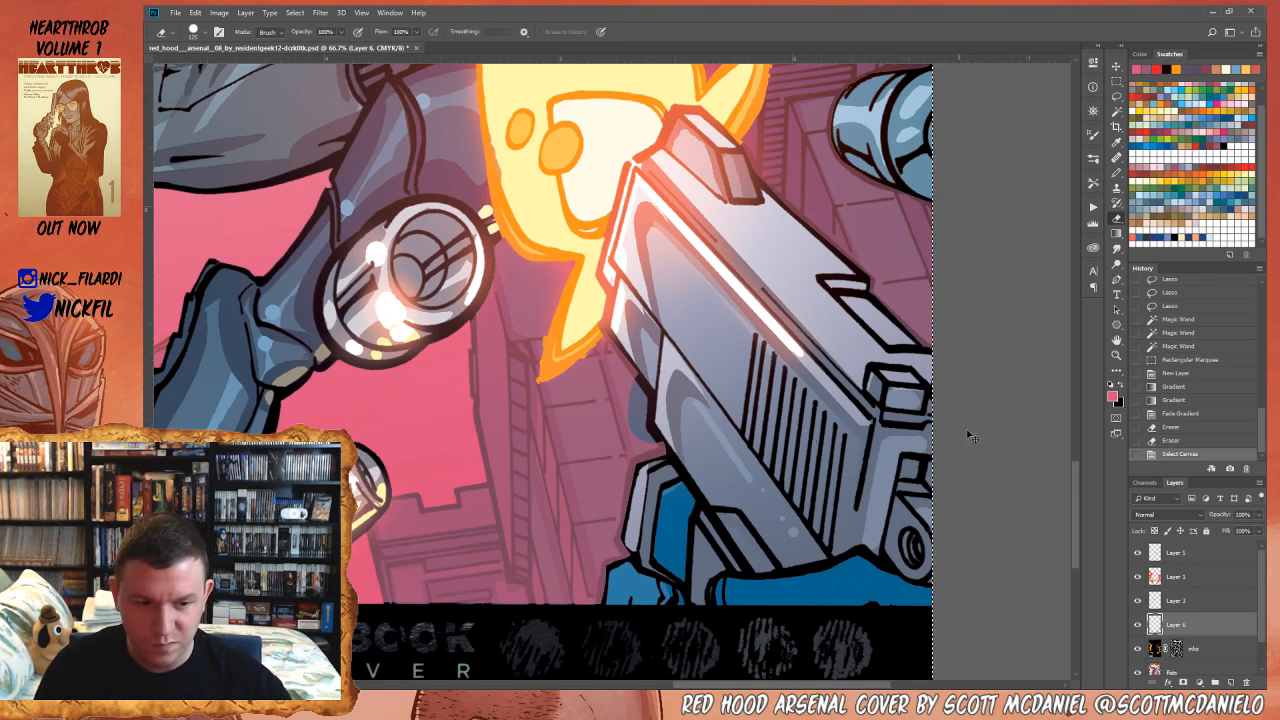
pyautogui.click(1148, 441)
pyautogui.click(1116, 173)
pyautogui.click(1118, 217)
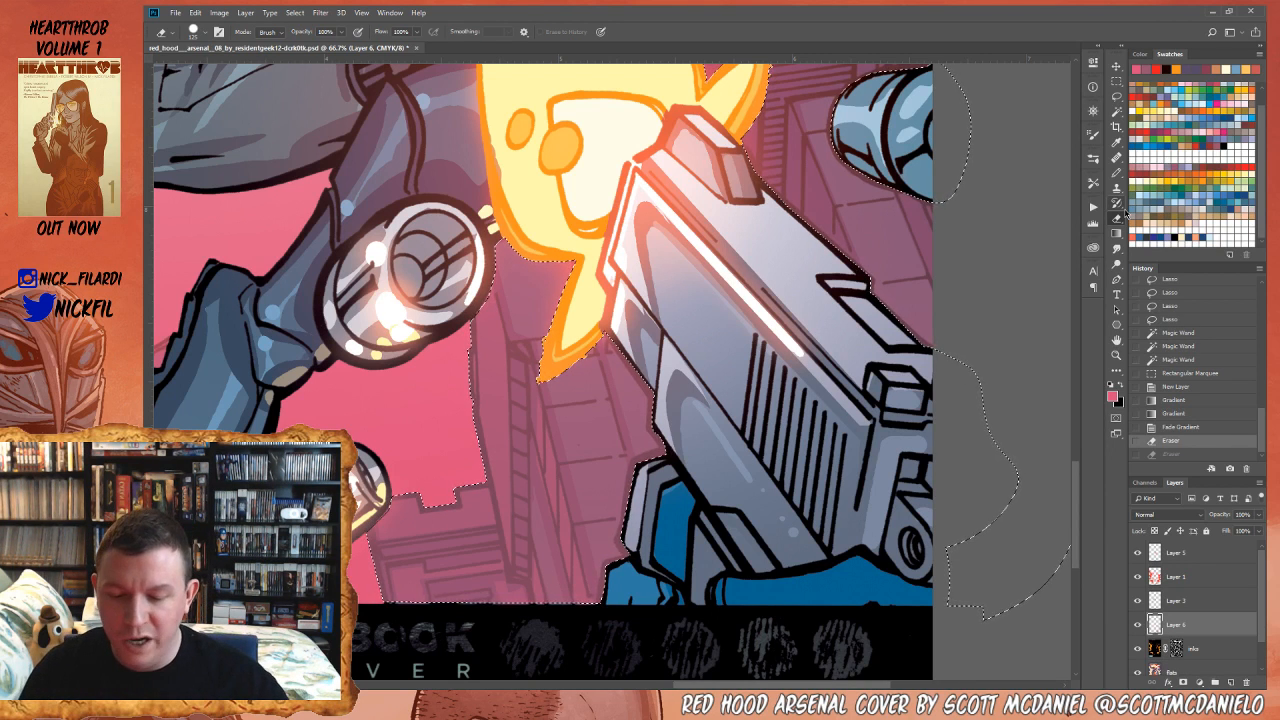
pyautogui.click(1117, 172)
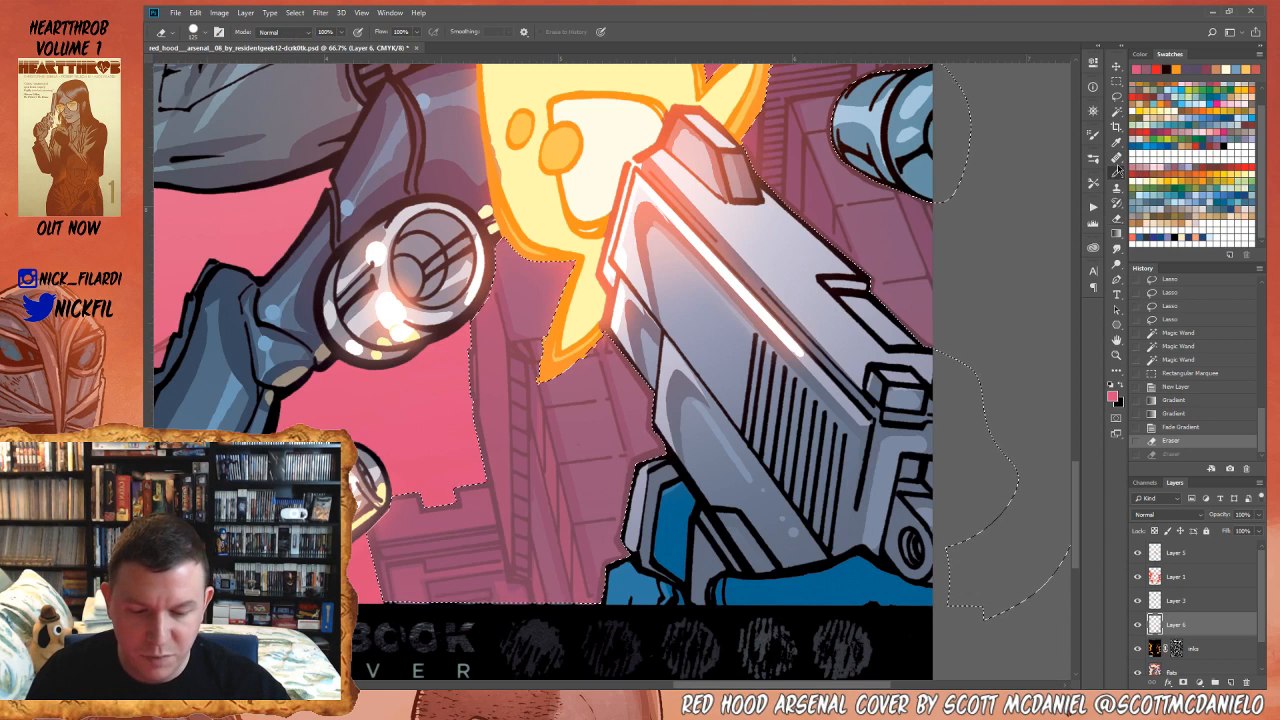
pyautogui.click(604, 328)
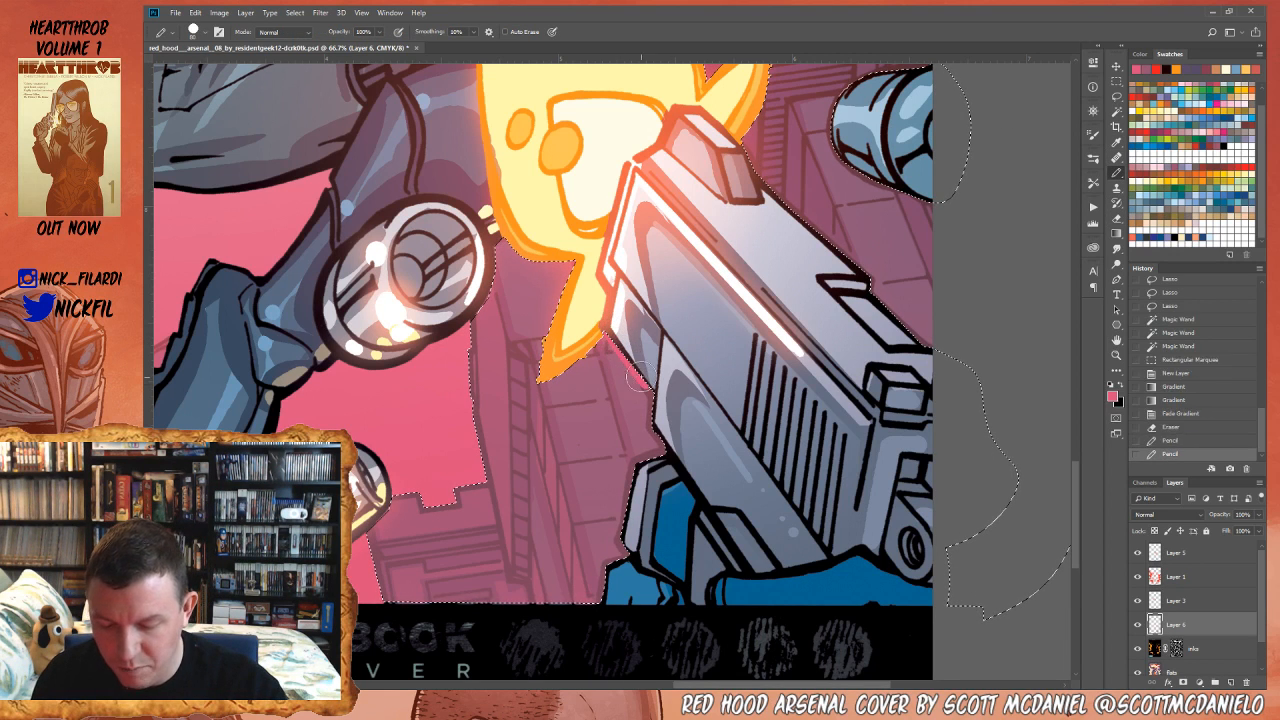
# - Erase the Layer 6 haze inside the selection along the outlines of the silver pistol and blue glove, and clear the selection
pyautogui.click(1117, 218)
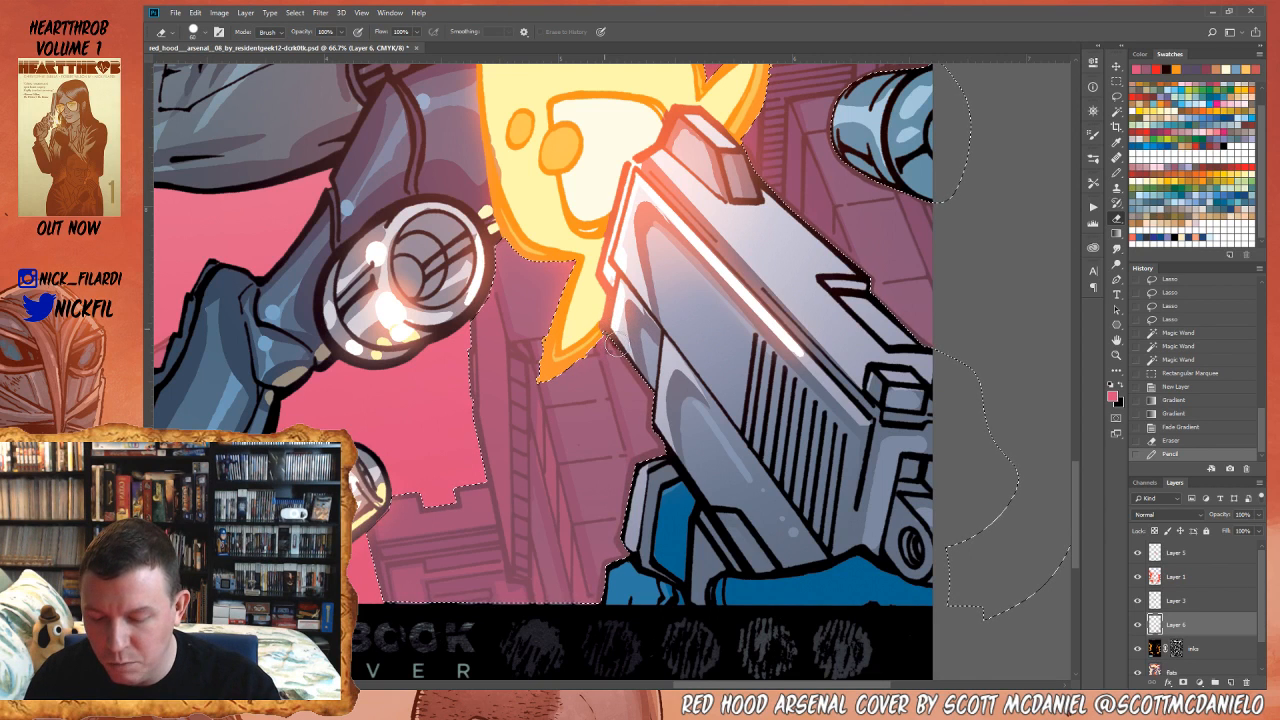
pyautogui.moveTo(662, 402); pyautogui.dragTo(612, 340)
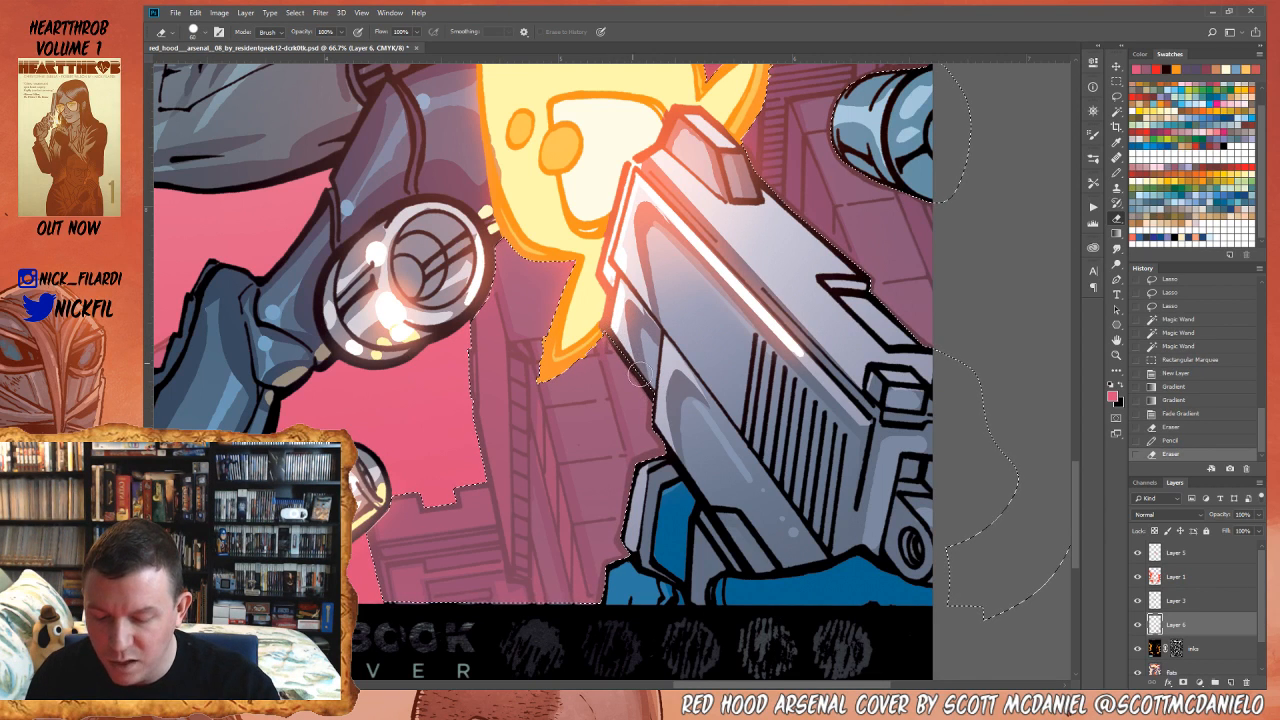
pyautogui.moveTo(660, 400)
pyautogui.mouseDown()
pyautogui.moveTo(669, 452)
pyautogui.moveTo(651, 428)
pyautogui.moveTo(669, 451)
pyautogui.moveTo(635, 461)
pyautogui.moveTo(673, 450)
pyautogui.moveTo(633, 468)
pyautogui.mouseUp()
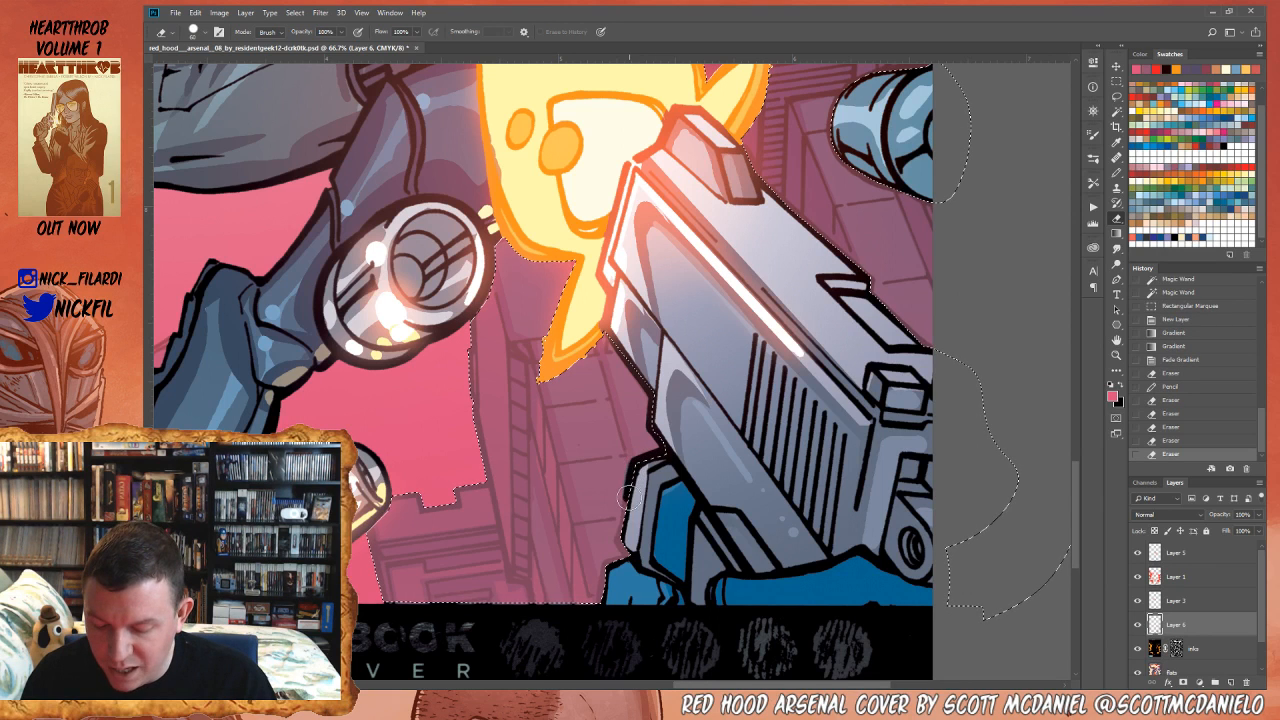
pyautogui.moveTo(622, 533)
pyautogui.mouseDown()
pyautogui.moveTo(645, 568)
pyautogui.moveTo(608, 565)
pyautogui.moveTo(599, 616)
pyautogui.mouseUp()
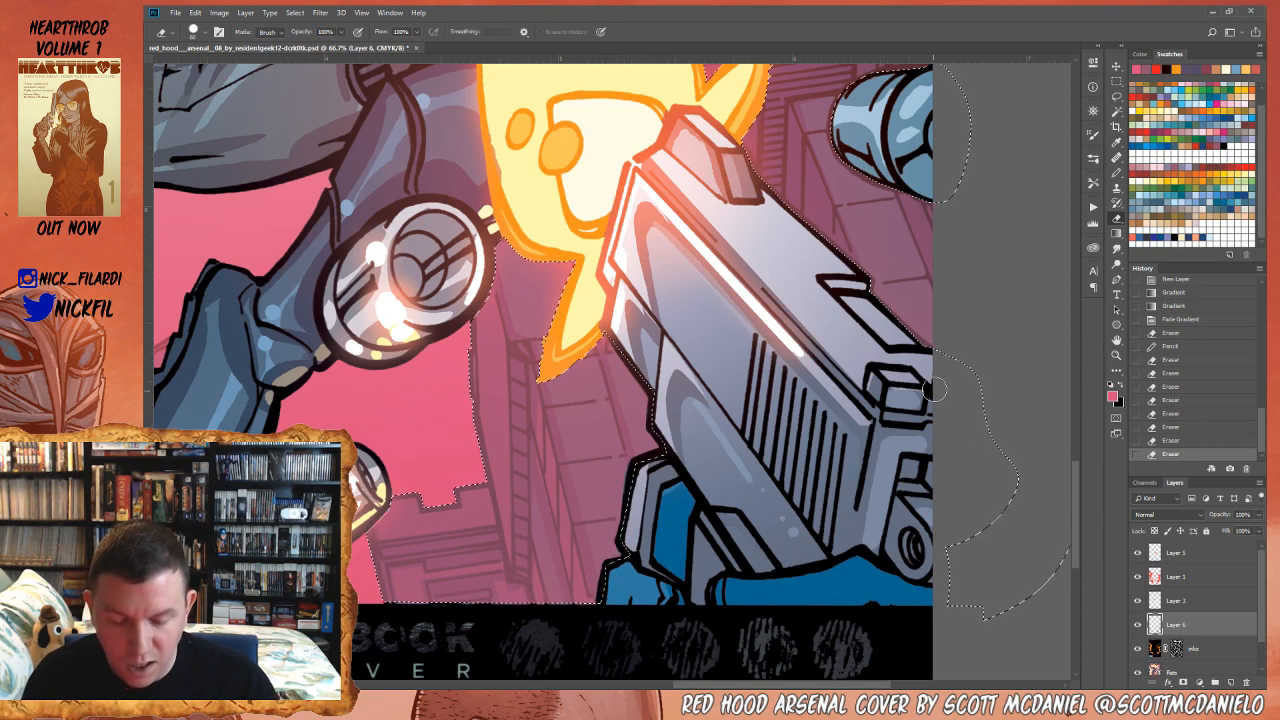
pyautogui.moveTo(752, 168); pyautogui.dragTo(764, 186)
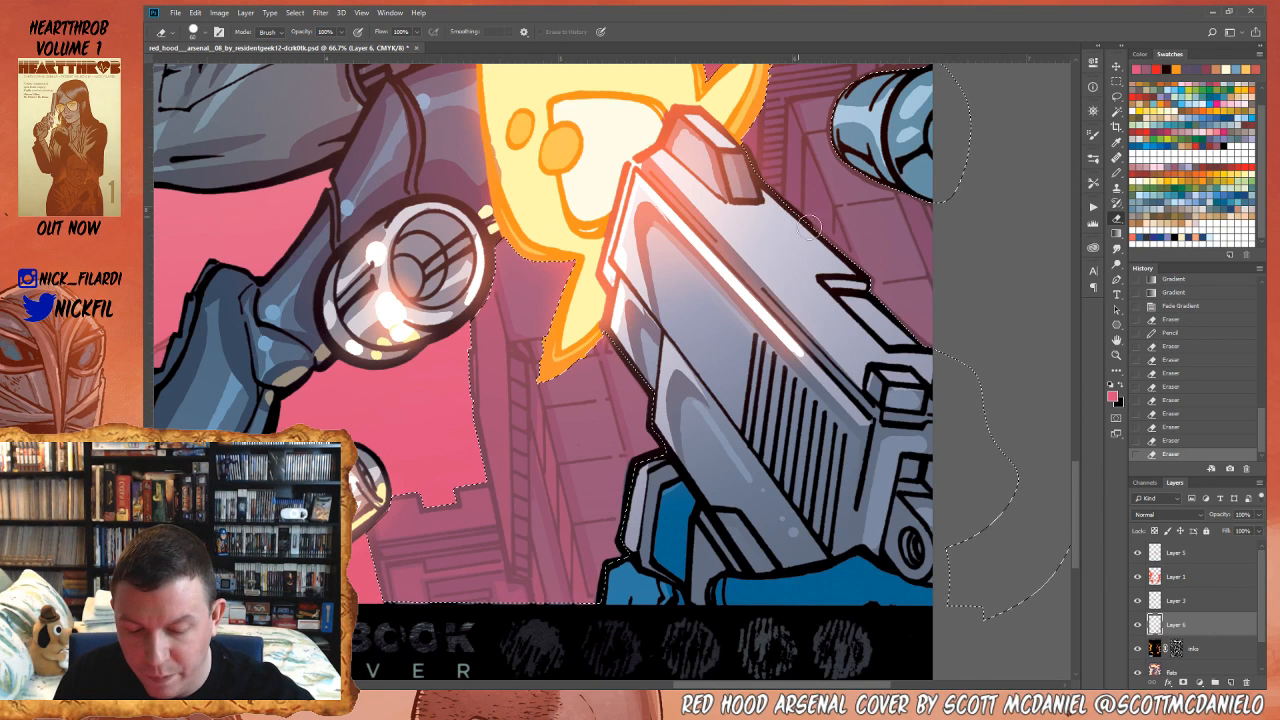
pyautogui.moveTo(830, 241)
pyautogui.mouseDown()
pyautogui.moveTo(865, 274)
pyautogui.moveTo(823, 237)
pyautogui.moveTo(876, 300)
pyautogui.mouseUp()
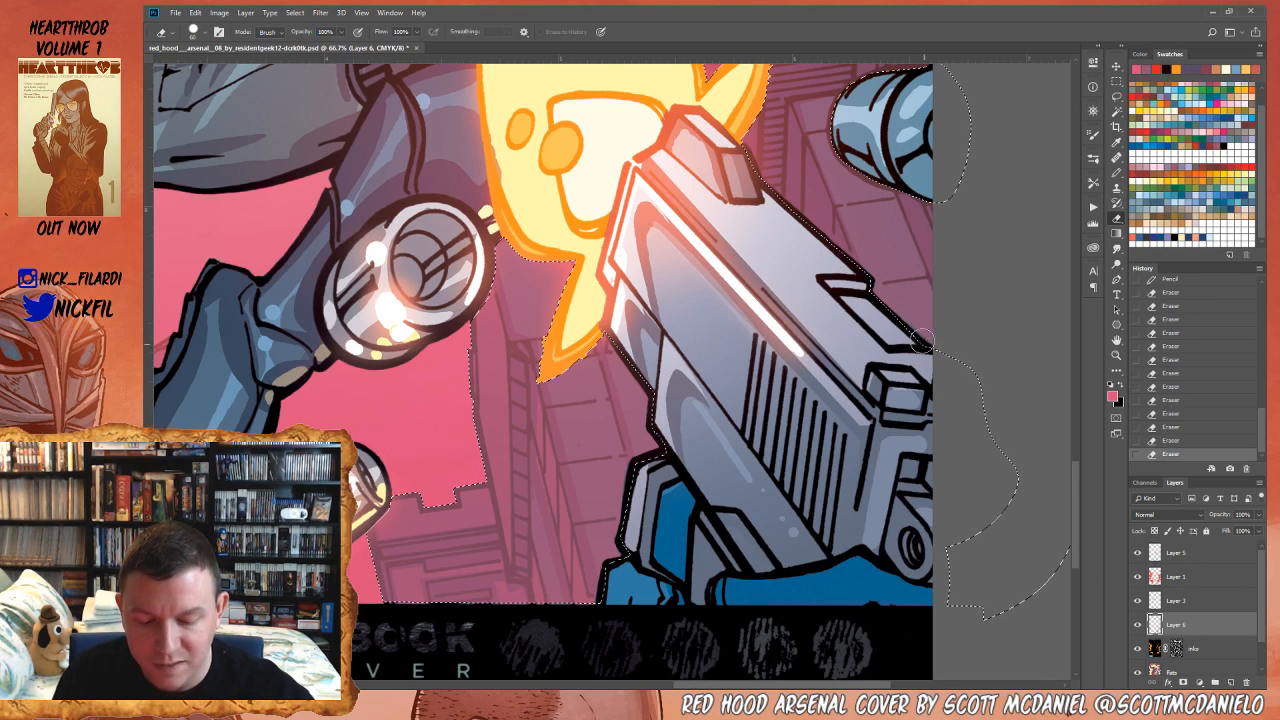
pyautogui.hotkey('ctrl', 'd')
# - Erase the Layer 6 haze around the outline of the blue-grey shell casing at the cover's right edge
pyautogui.press('z')
pyautogui.keyDown('alt'); pyautogui.click(815, 430); pyautogui.keyUp('alt')
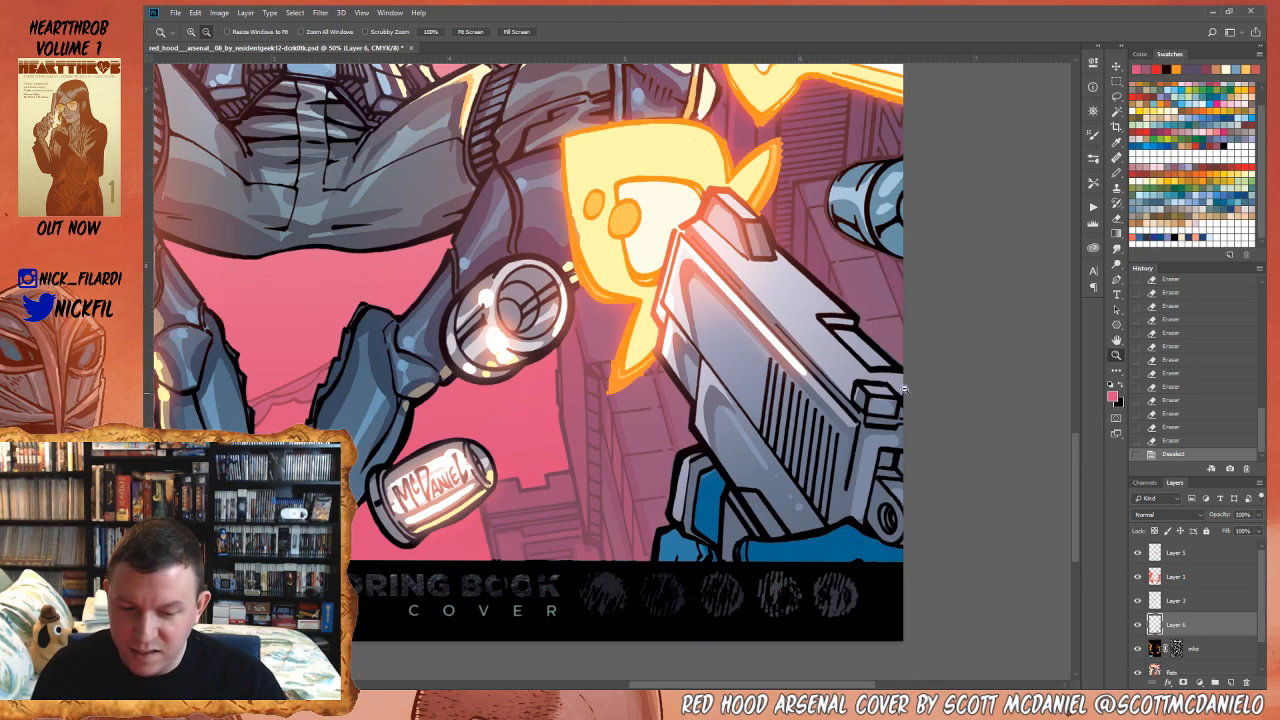
pyautogui.press('h')
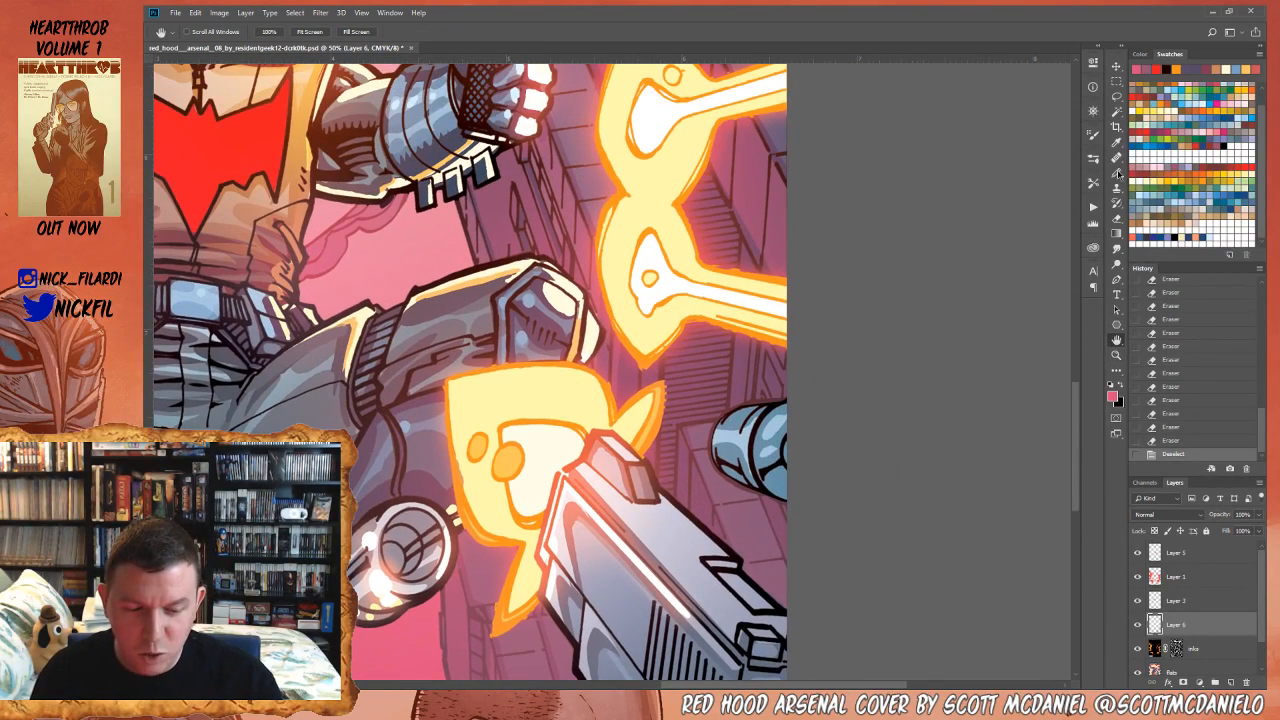
pyautogui.click(1116, 218)
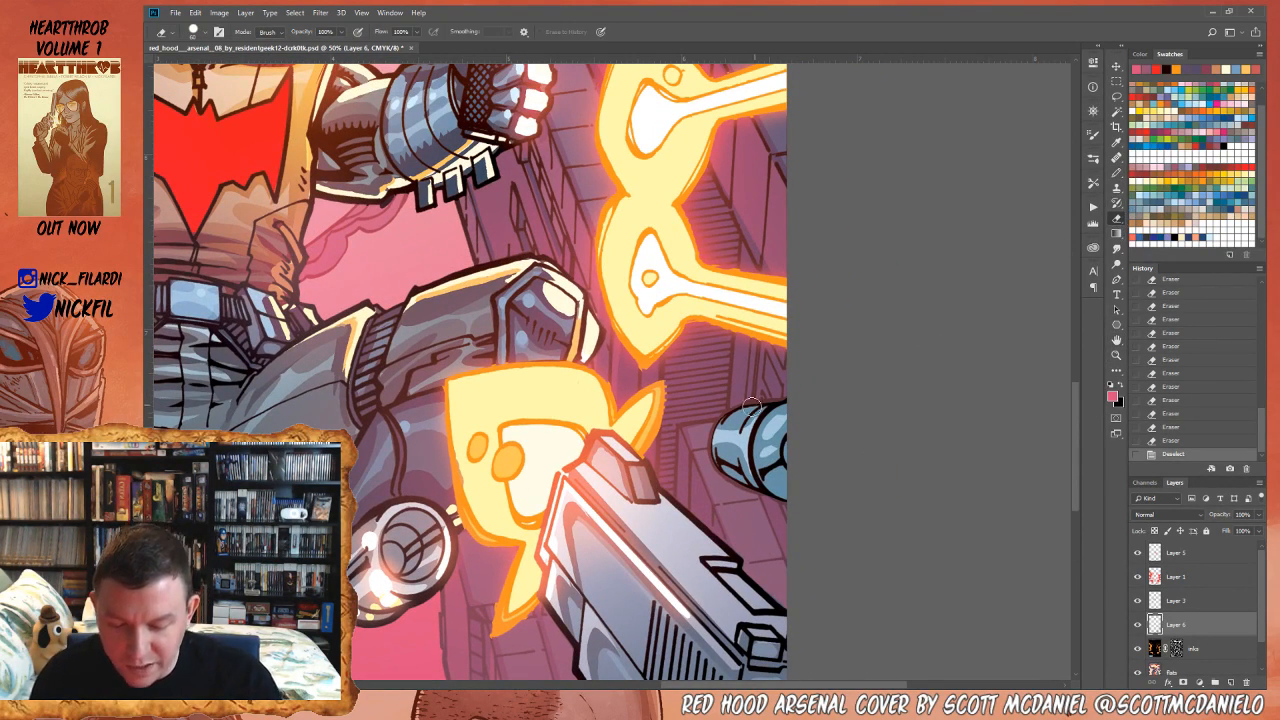
pyautogui.moveTo(740, 408)
pyautogui.mouseDown()
pyautogui.moveTo(778, 404)
pyautogui.moveTo(736, 410)
pyautogui.mouseUp()
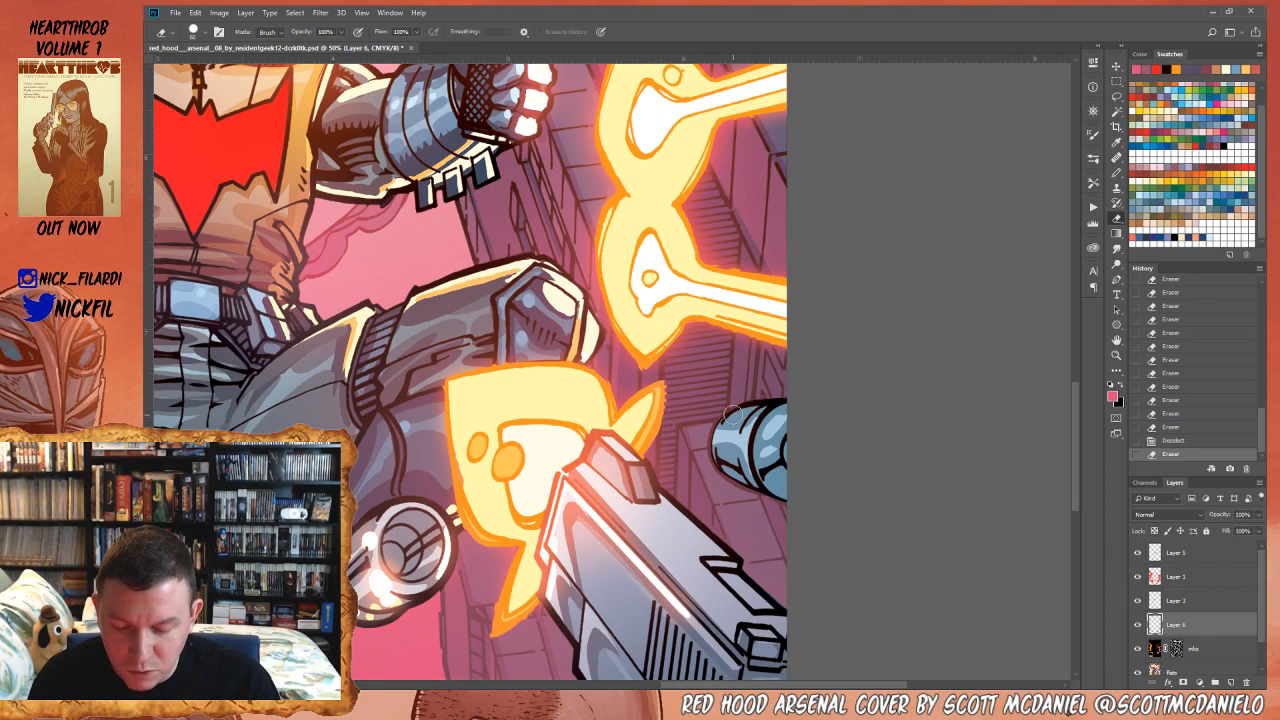
pyautogui.moveTo(716, 456)
pyautogui.mouseDown()
pyautogui.moveTo(748, 485)
pyautogui.moveTo(776, 494)
pyautogui.moveTo(783, 481)
pyautogui.mouseUp()
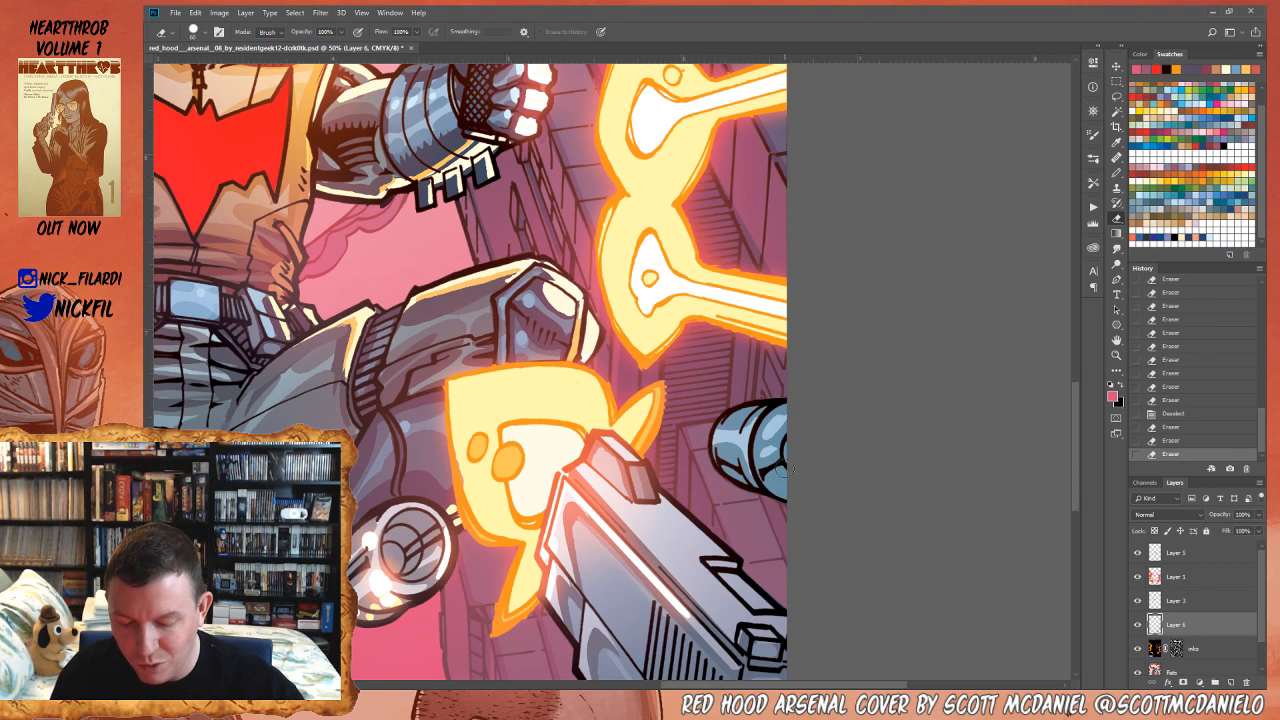
# - Examine the cover's lower-left pistol, shell casings and credits area for haze overlapping the outlines on Layer 6
pyautogui.press('z')
pyautogui.keyDown('alt'); pyautogui.click(633, 470); pyautogui.keyUp('alt')
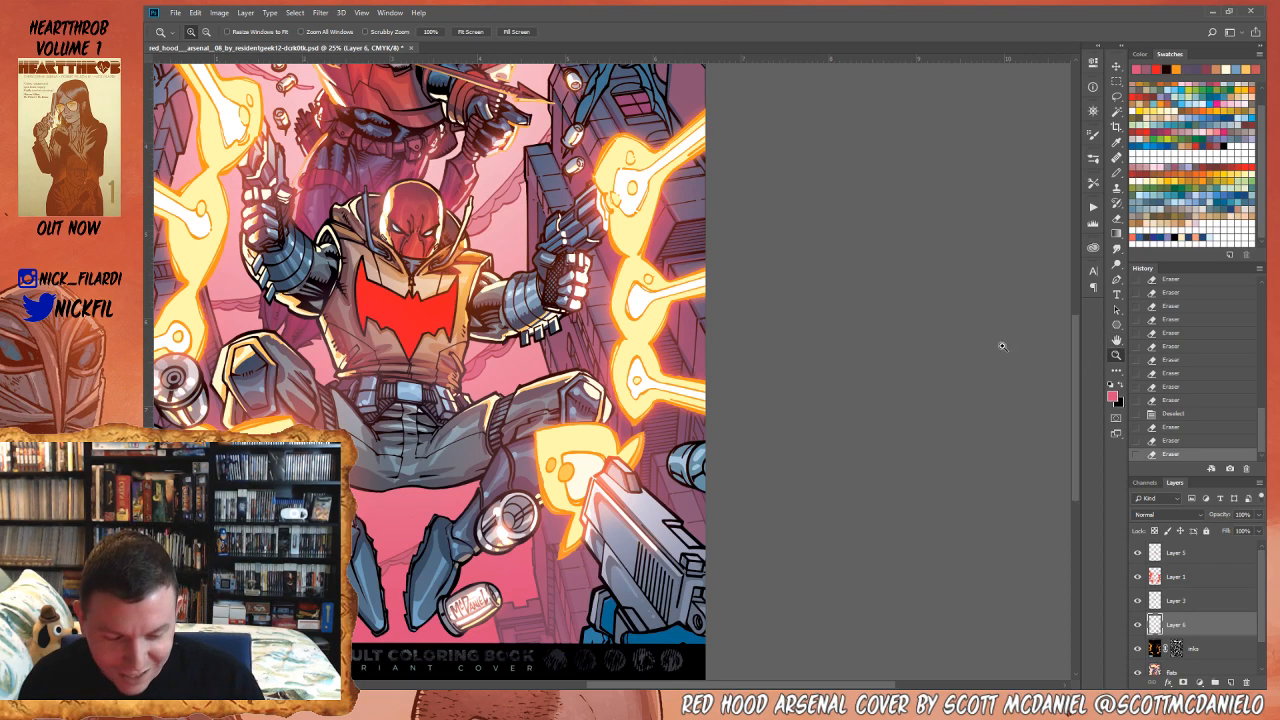
pyautogui.click(1117, 341)
pyautogui.moveTo(425, 543); pyautogui.dragTo(845, 480)
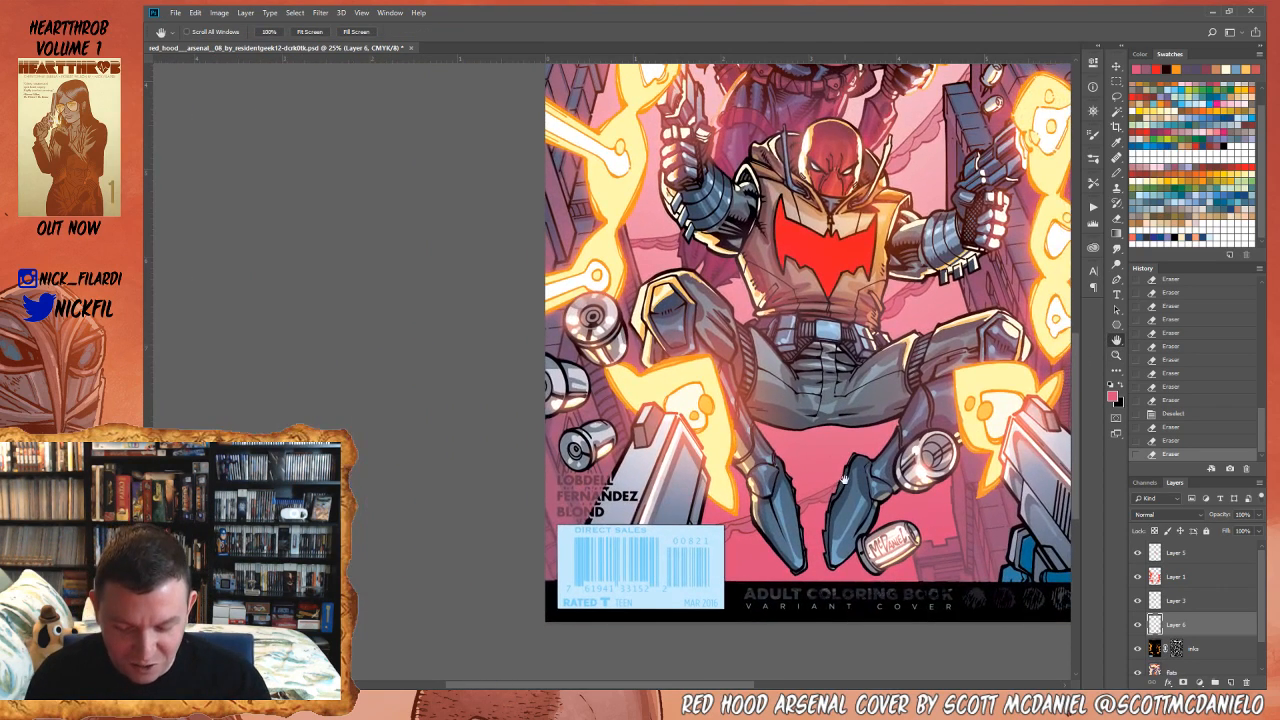
pyautogui.click(1117, 172)
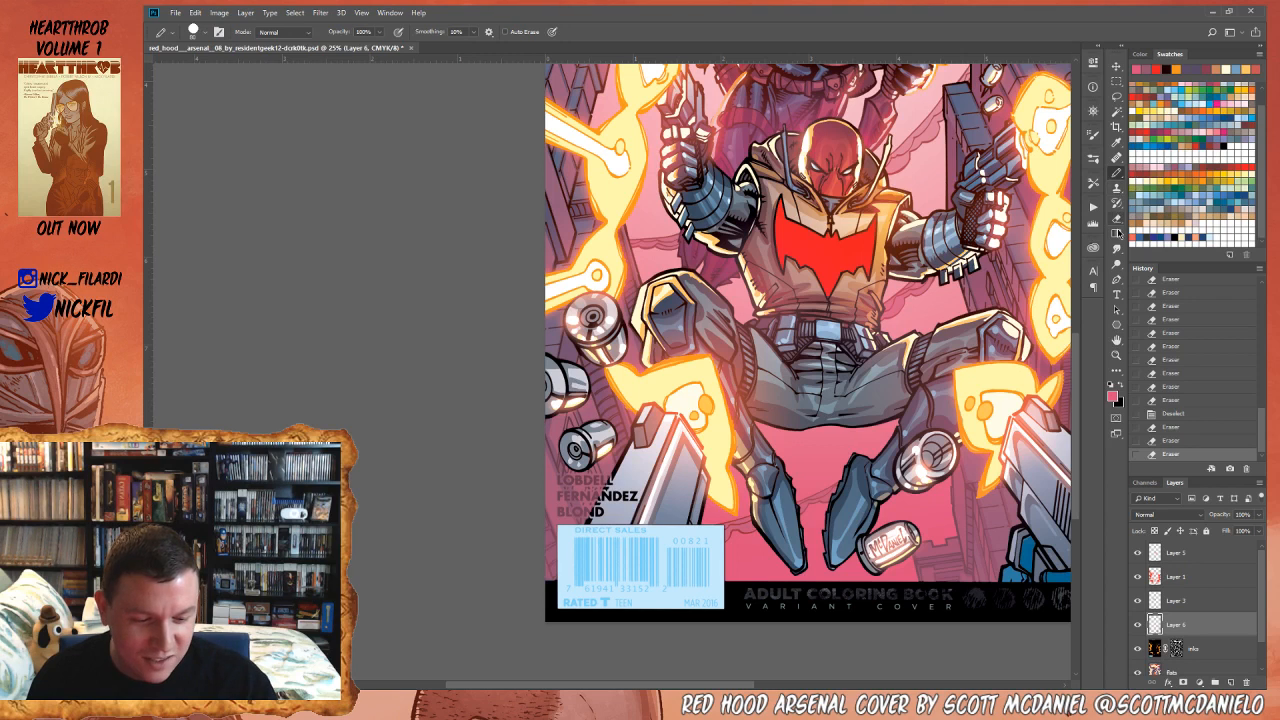
pyautogui.click(1116, 219)
pyautogui.click(1117, 355)
pyautogui.click(607, 502)
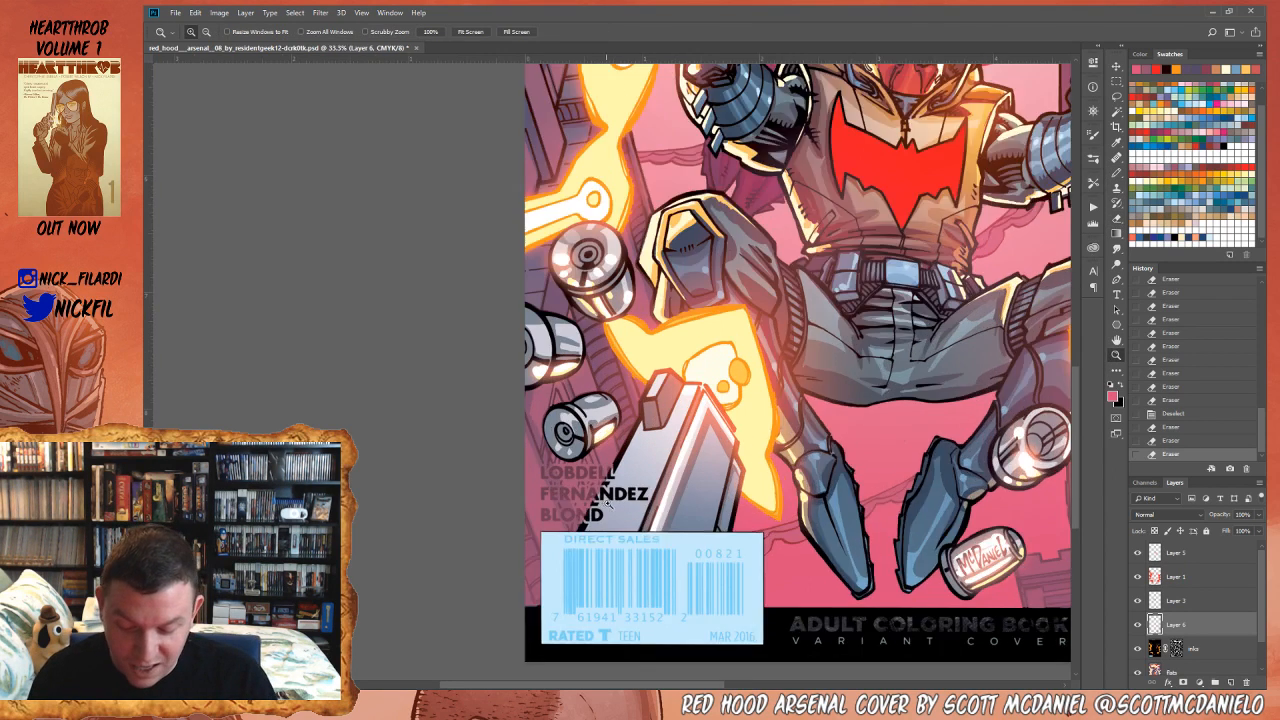
# - Erase the pink haze covering the three lines of creator credits above the barcode on Layer 6
pyautogui.click(1117, 172)
pyautogui.click(1116, 219)
pyautogui.click(610, 440)
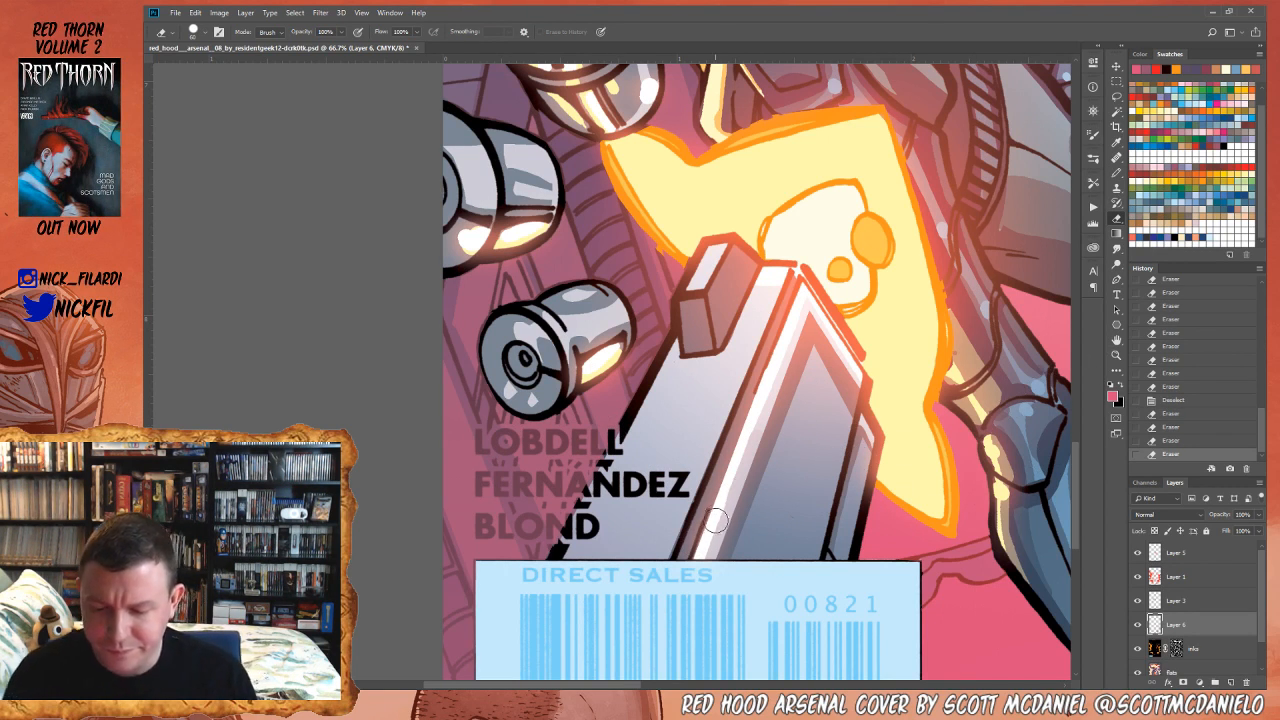
pyautogui.moveTo(478, 446)
pyautogui.mouseDown()
pyautogui.moveTo(507, 430)
pyautogui.moveTo(500, 451)
pyautogui.moveTo(512, 450)
pyautogui.moveTo(503, 432)
pyautogui.moveTo(539, 422)
pyautogui.moveTo(522, 435)
pyautogui.moveTo(526, 450)
pyautogui.moveTo(534, 432)
pyautogui.moveTo(538, 450)
pyautogui.moveTo(514, 461)
pyautogui.moveTo(573, 385)
pyautogui.moveTo(569, 432)
pyautogui.moveTo(548, 445)
pyautogui.moveTo(551, 432)
pyautogui.moveTo(564, 440)
pyautogui.moveTo(555, 453)
pyautogui.moveTo(581, 433)
pyautogui.moveTo(574, 452)
pyautogui.moveTo(572, 433)
pyautogui.moveTo(585, 432)
pyautogui.moveTo(573, 440)
pyautogui.moveTo(587, 454)
pyautogui.moveTo(576, 450)
pyautogui.moveTo(595, 430)
pyautogui.moveTo(604, 452)
pyautogui.moveTo(574, 488)
pyautogui.mouseUp()
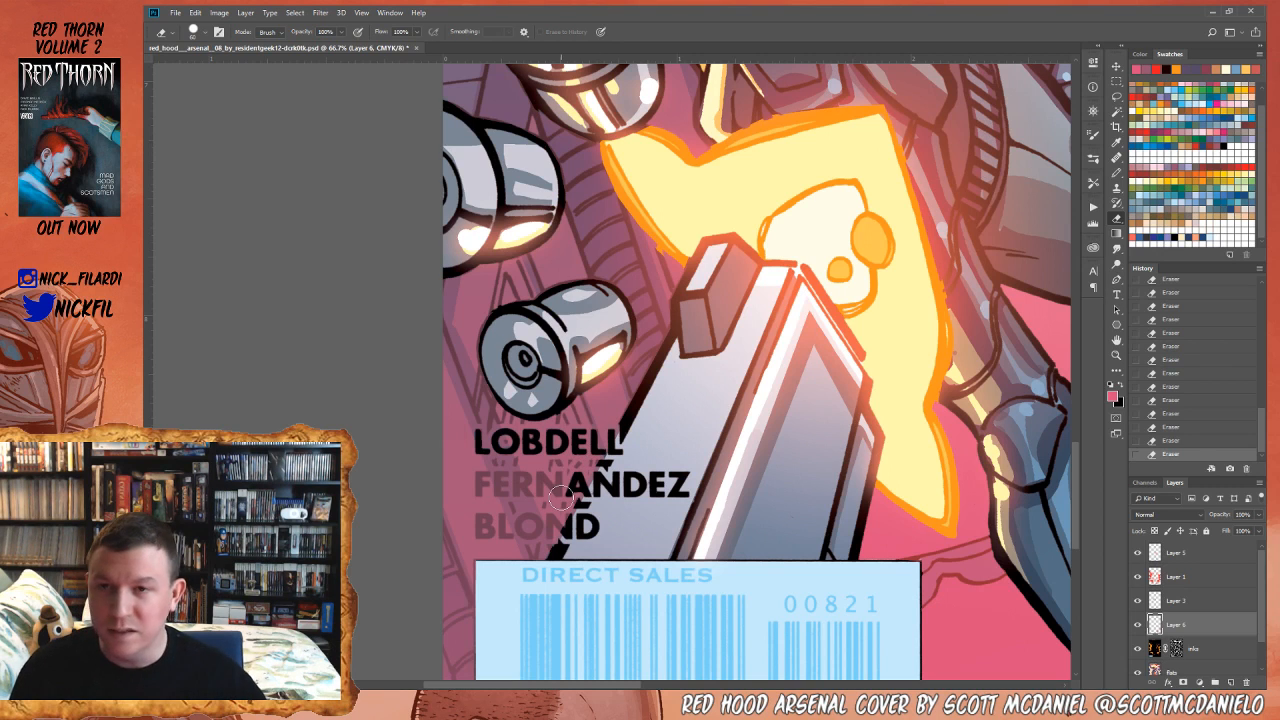
pyautogui.moveTo(561, 497)
pyautogui.mouseDown()
pyautogui.moveTo(557, 494)
pyautogui.moveTo(567, 449)
pyautogui.moveTo(543, 497)
pyautogui.moveTo(514, 478)
pyautogui.moveTo(516, 492)
pyautogui.moveTo(515, 474)
pyautogui.moveTo(527, 476)
pyautogui.moveTo(530, 496)
pyautogui.moveTo(540, 462)
pyautogui.moveTo(526, 456)
pyautogui.moveTo(528, 494)
pyautogui.mouseUp()
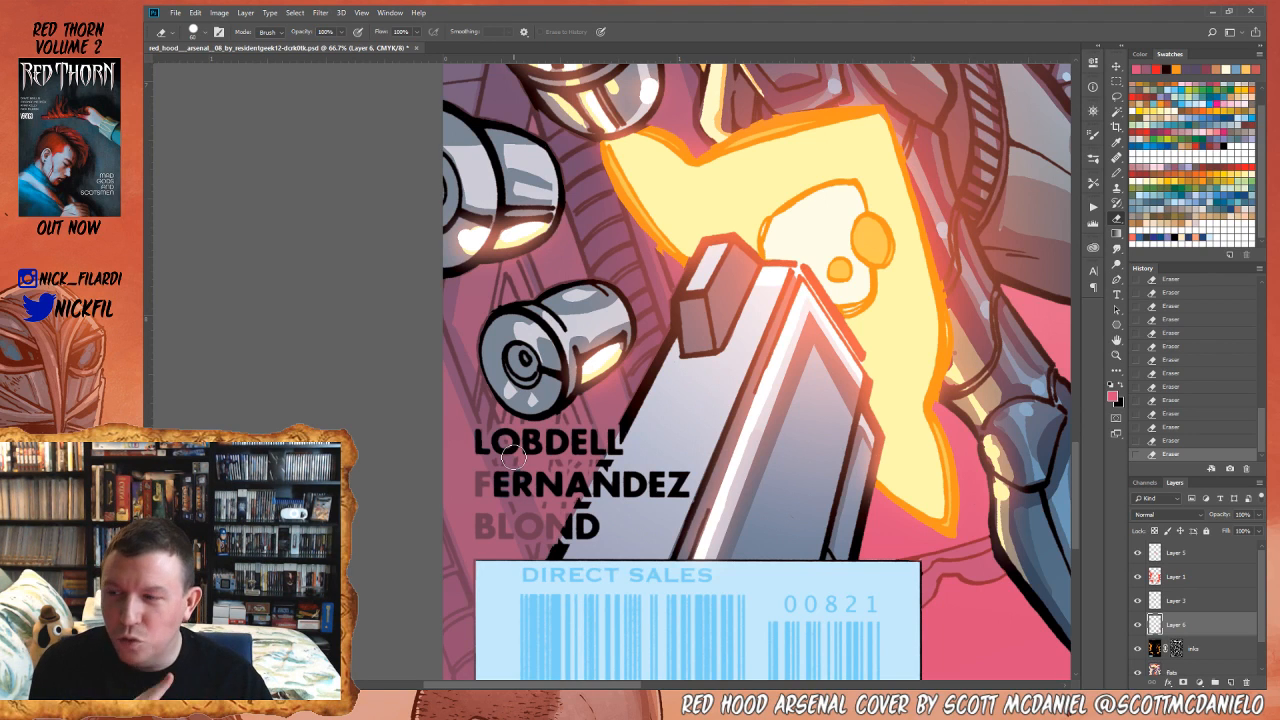
pyautogui.moveTo(479, 479); pyautogui.dragTo(488, 474)
pyautogui.moveTo(479, 518)
pyautogui.mouseDown()
pyautogui.moveTo(490, 520)
pyautogui.moveTo(480, 535)
pyautogui.moveTo(502, 515)
pyautogui.moveTo(500, 535)
pyautogui.moveTo(522, 520)
pyautogui.moveTo(528, 535)
pyautogui.moveTo(540, 528)
pyautogui.moveTo(530, 518)
pyautogui.moveTo(552, 527)
pyautogui.moveTo(547, 516)
pyautogui.moveTo(568, 528)
pyautogui.mouseUp()
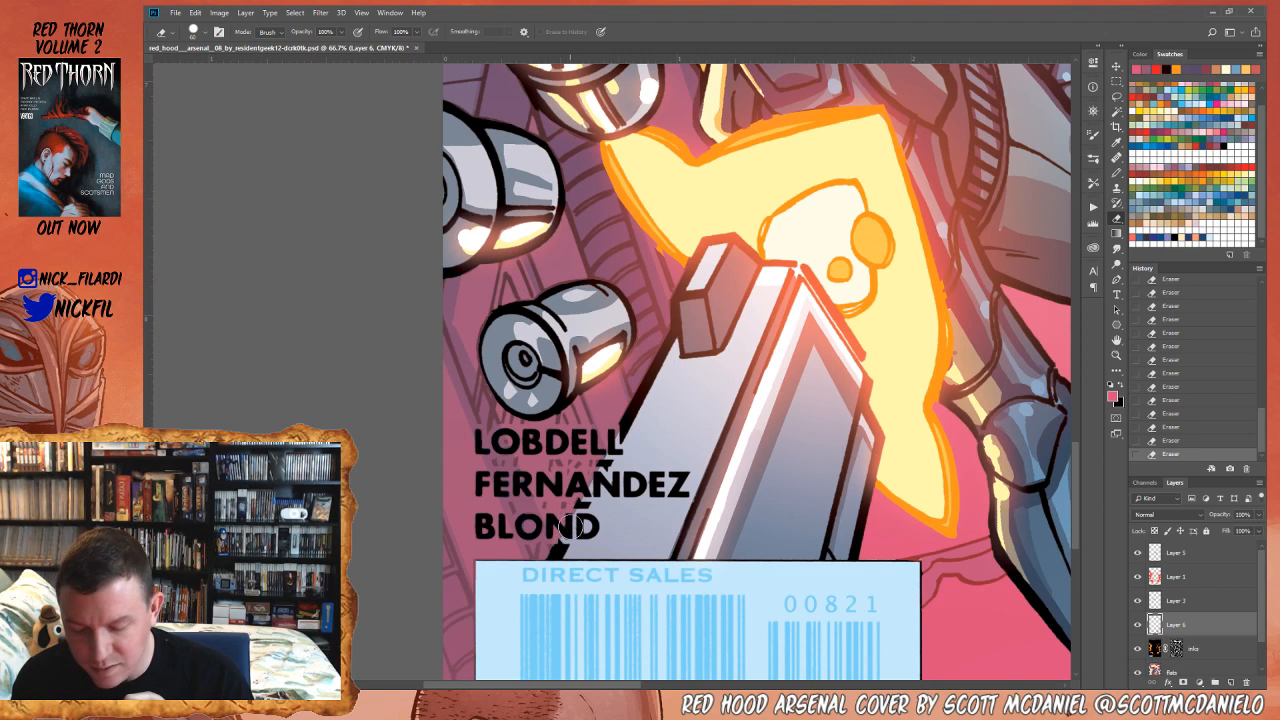
# - Examine the whole cover at reduced magnification to check the overall colours and lettering
pyautogui.click(1116, 355)
pyautogui.keyDown('alt'); pyautogui.click(690, 524); pyautogui.keyUp('alt')
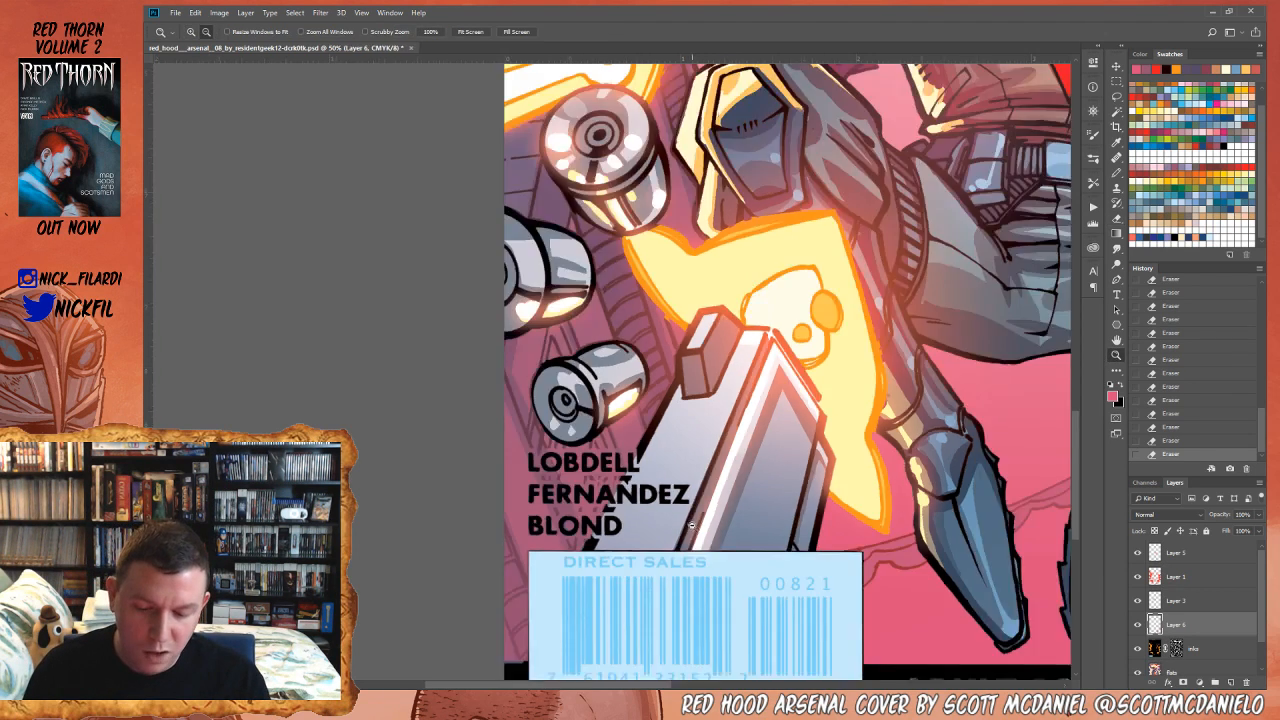
pyautogui.keyDown('alt'); pyautogui.click(691, 526); pyautogui.keyUp('alt')
pyautogui.keyDown('alt'); pyautogui.click(691, 526); pyautogui.keyUp('alt')
pyautogui.keyDown('alt'); pyautogui.click(691, 526); pyautogui.keyUp('alt')
pyautogui.press('space')
pyautogui.moveTo(894, 496); pyautogui.dragTo(681, 529)
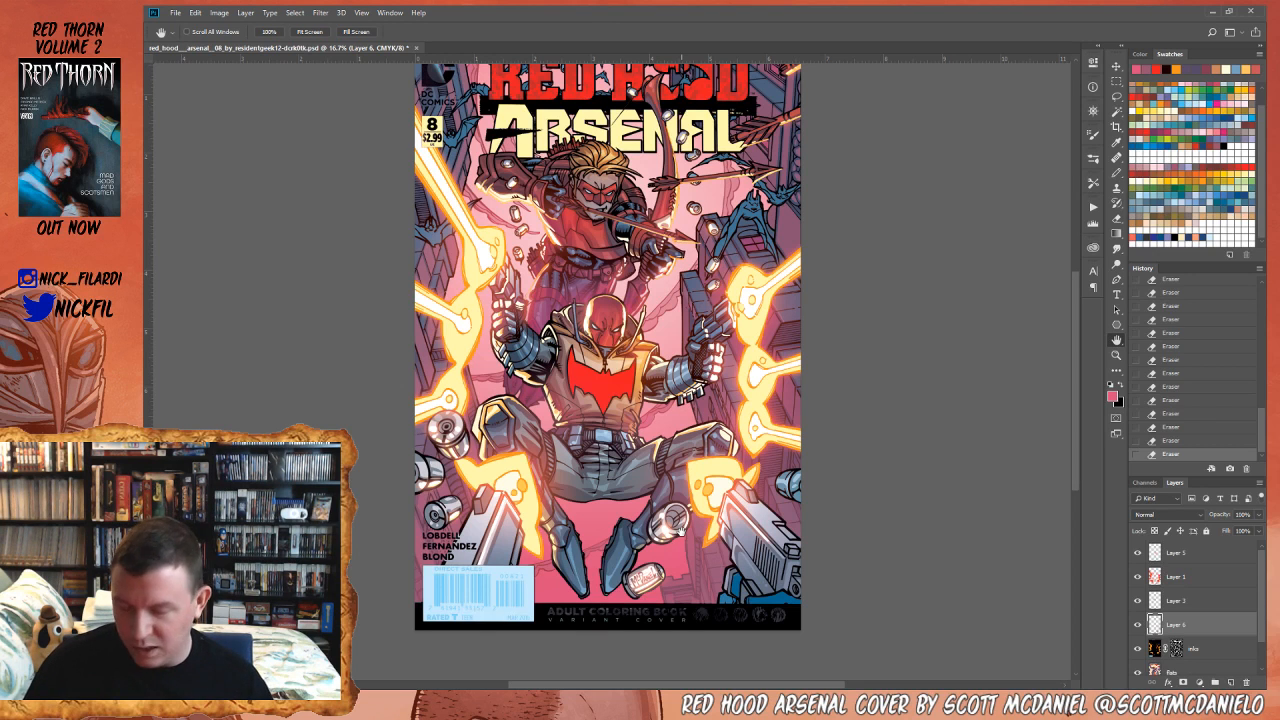
pyautogui.moveTo(737, 535); pyautogui.dragTo(827, 514)
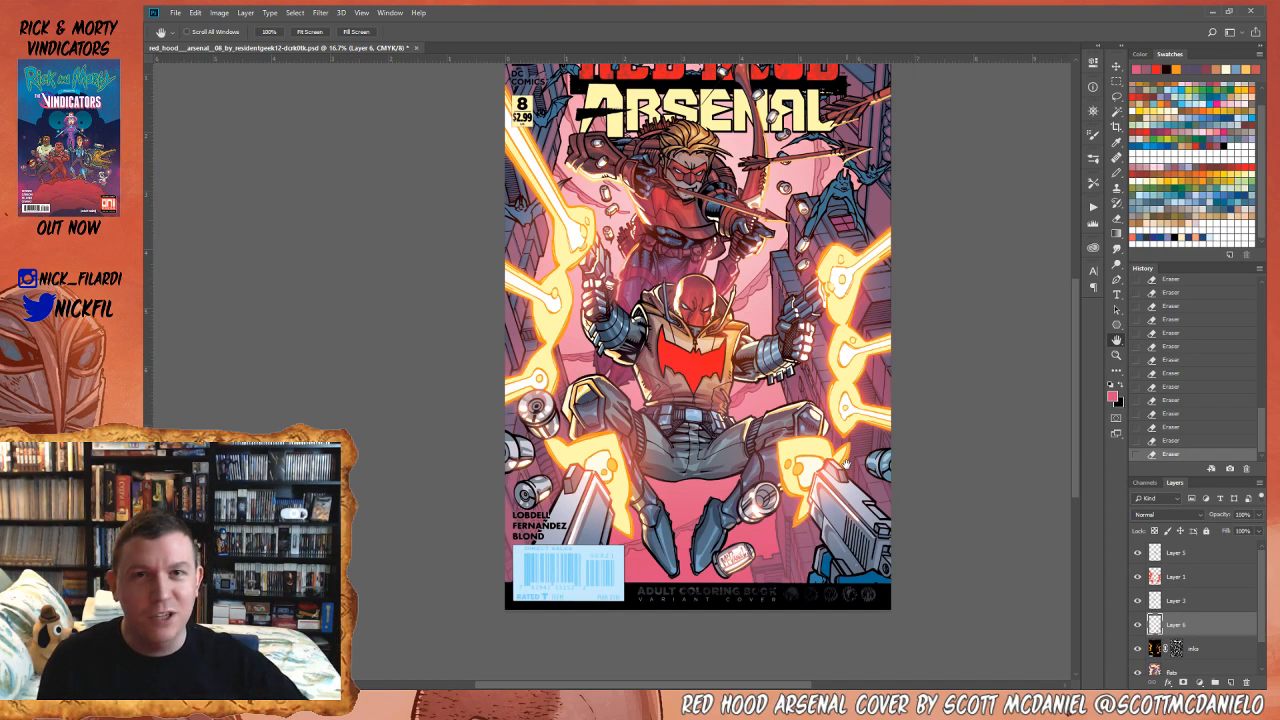
pyautogui.click(1116, 355)
pyautogui.keyDown('alt'); pyautogui.click(710, 508); pyautogui.keyUp('alt')
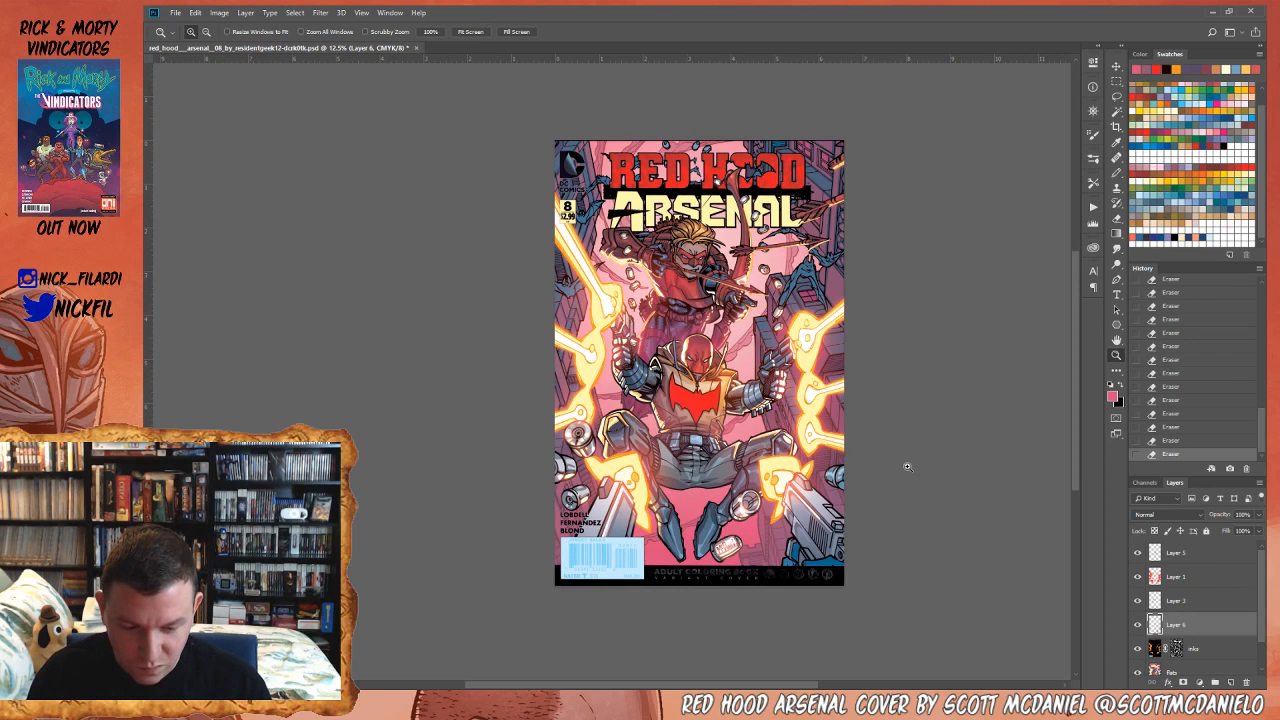
pyautogui.click(1116, 340)
pyautogui.moveTo(903, 477); pyautogui.dragTo(806, 483)
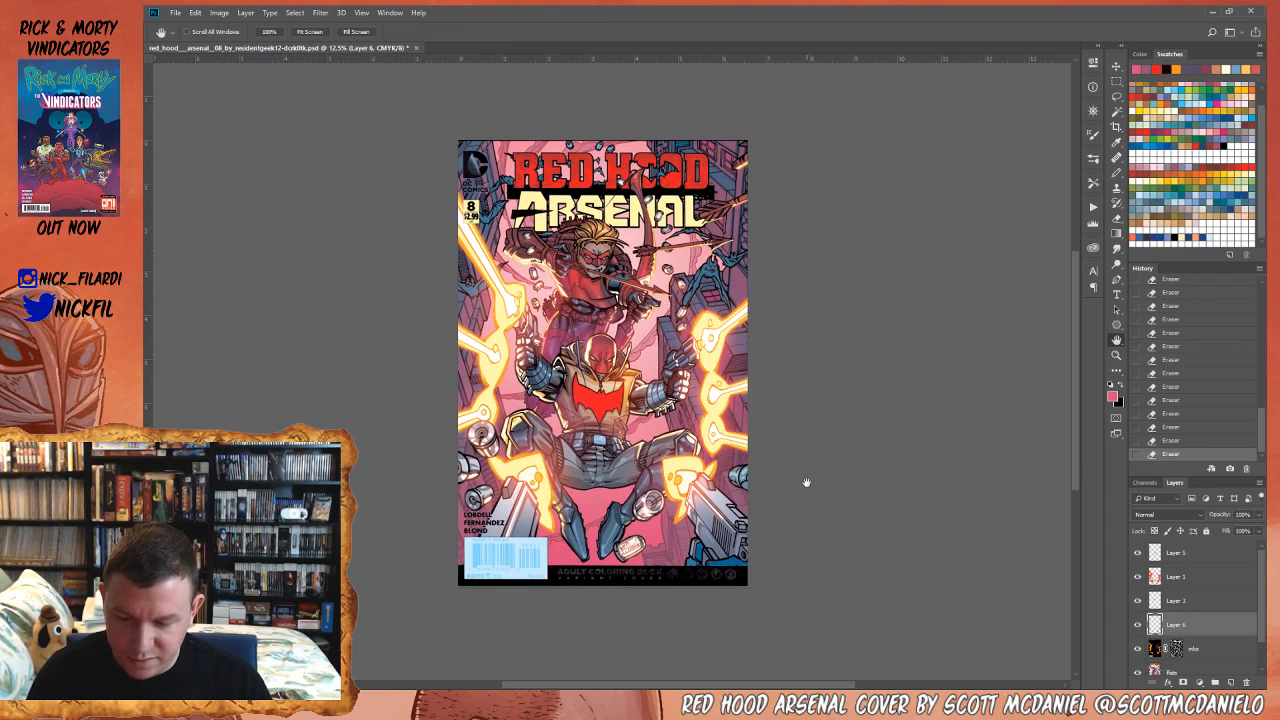
pyautogui.moveTo(800, 425); pyautogui.dragTo(840, 483)
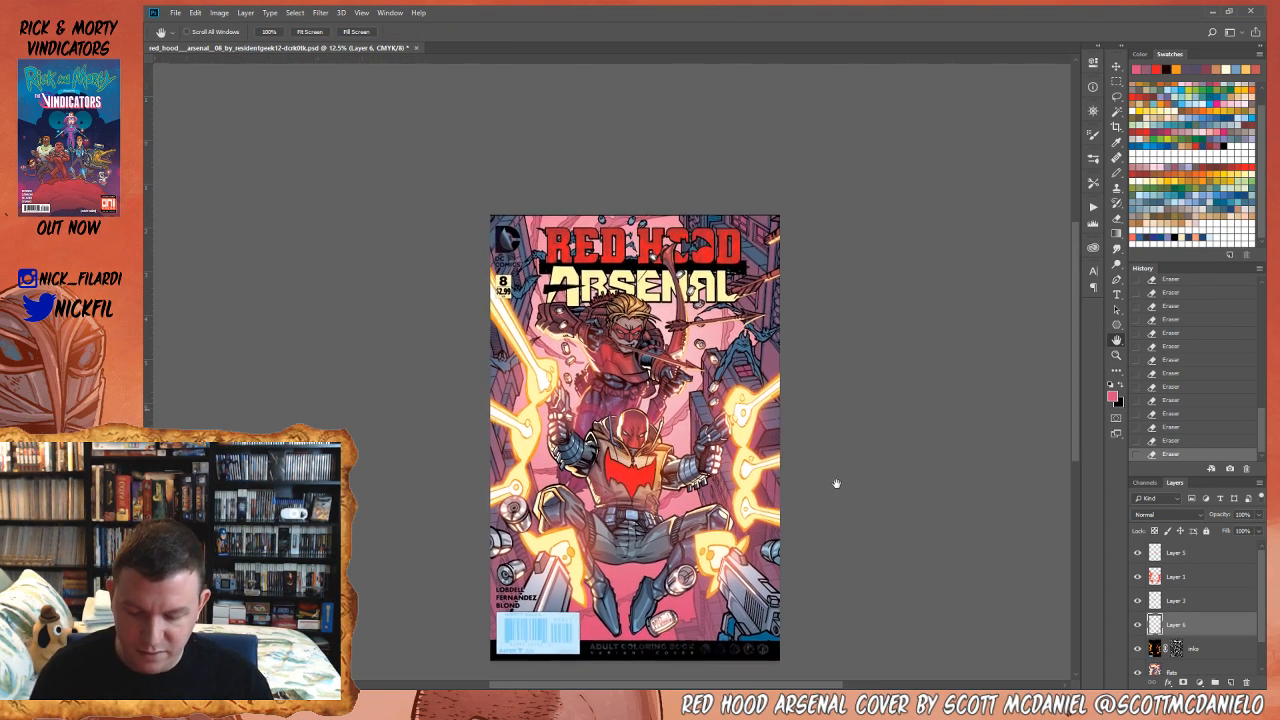
# - Choose a periwinkle blue swatch and the Lasso tool, and make the flats layer active
pyautogui.click(1116, 360)
pyautogui.click(742, 355)
pyautogui.click(742, 355)
pyautogui.click(742, 355)
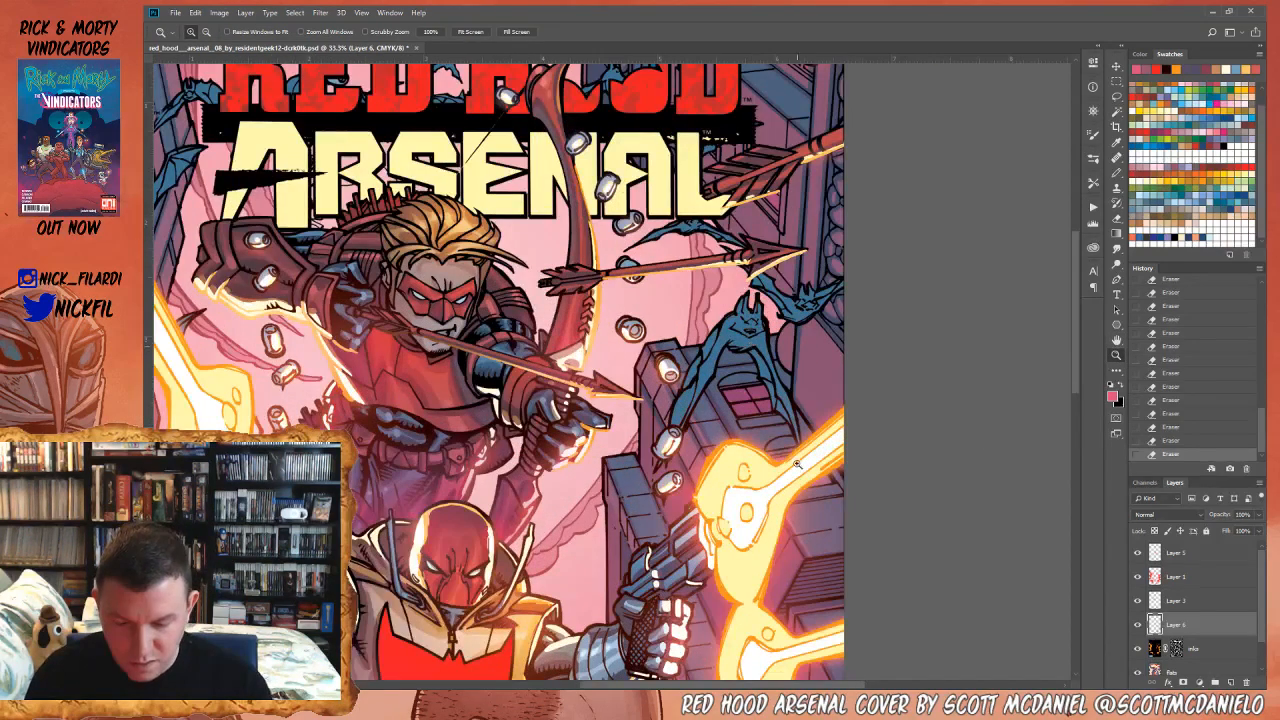
pyautogui.click(1196, 109)
pyautogui.click(1116, 96)
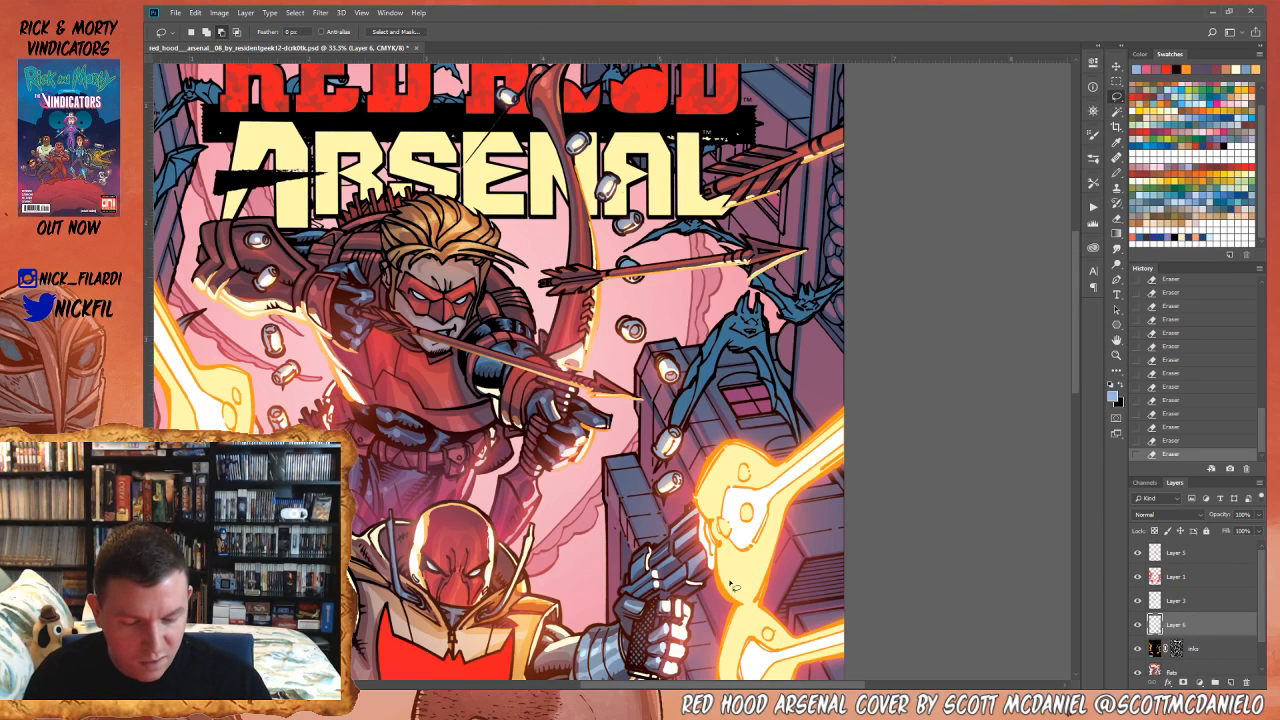
pyautogui.click(1194, 670)
pyautogui.scroll(-1, 1264, 597)
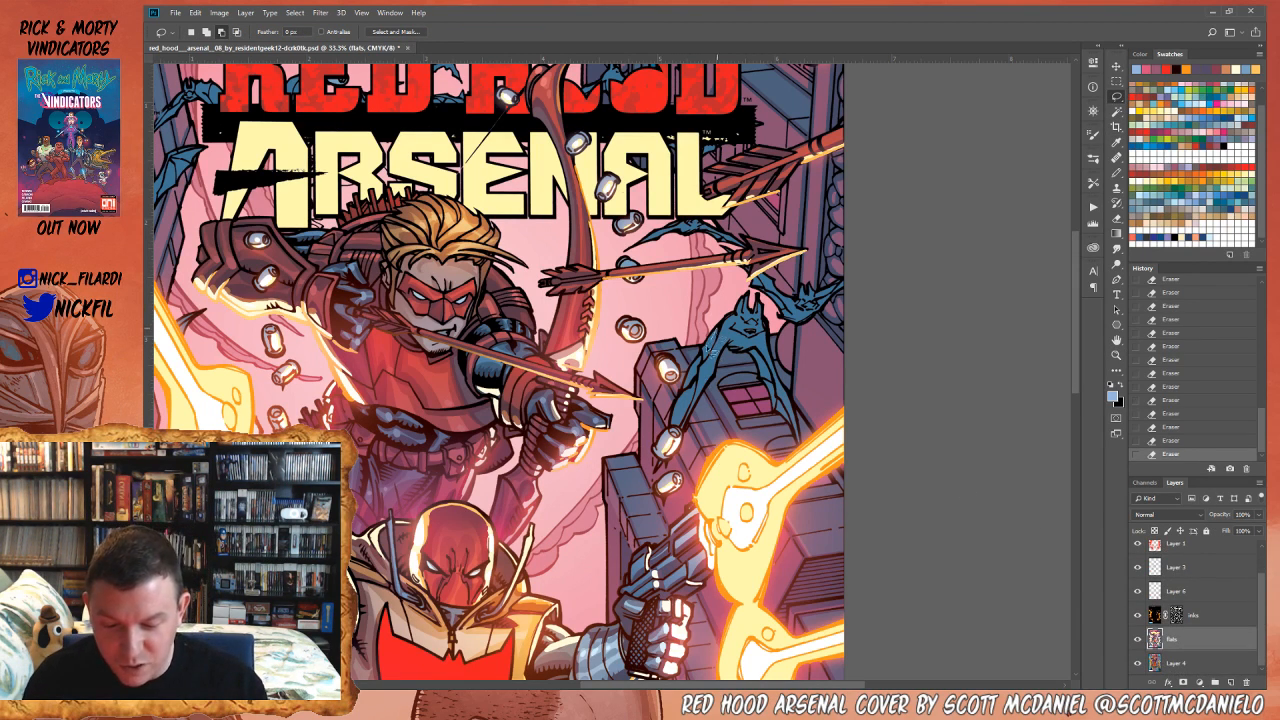
# - Lasso thin highlight shapes over the wings and bodies of the bats near the arrow on the cover's right side
pyautogui.moveTo(703, 355)
pyautogui.mouseDown()
pyautogui.moveTo(730, 321)
pyautogui.moveTo(692, 388)
pyautogui.moveTo(716, 365)
pyautogui.moveTo(698, 403)
pyautogui.moveTo(701, 386)
pyautogui.moveTo(681, 403)
pyautogui.moveTo(684, 435)
pyautogui.moveTo(709, 368)
pyautogui.mouseUp()
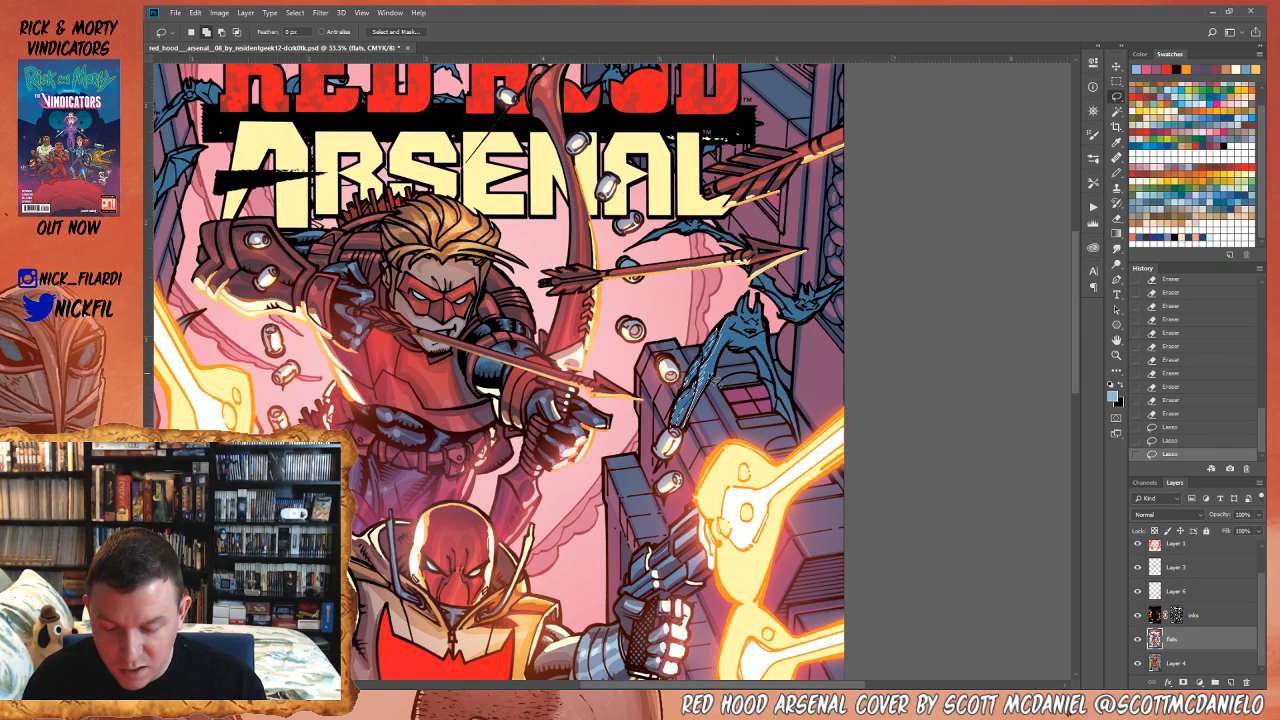
pyautogui.moveTo(738, 321); pyautogui.dragTo(792, 292)
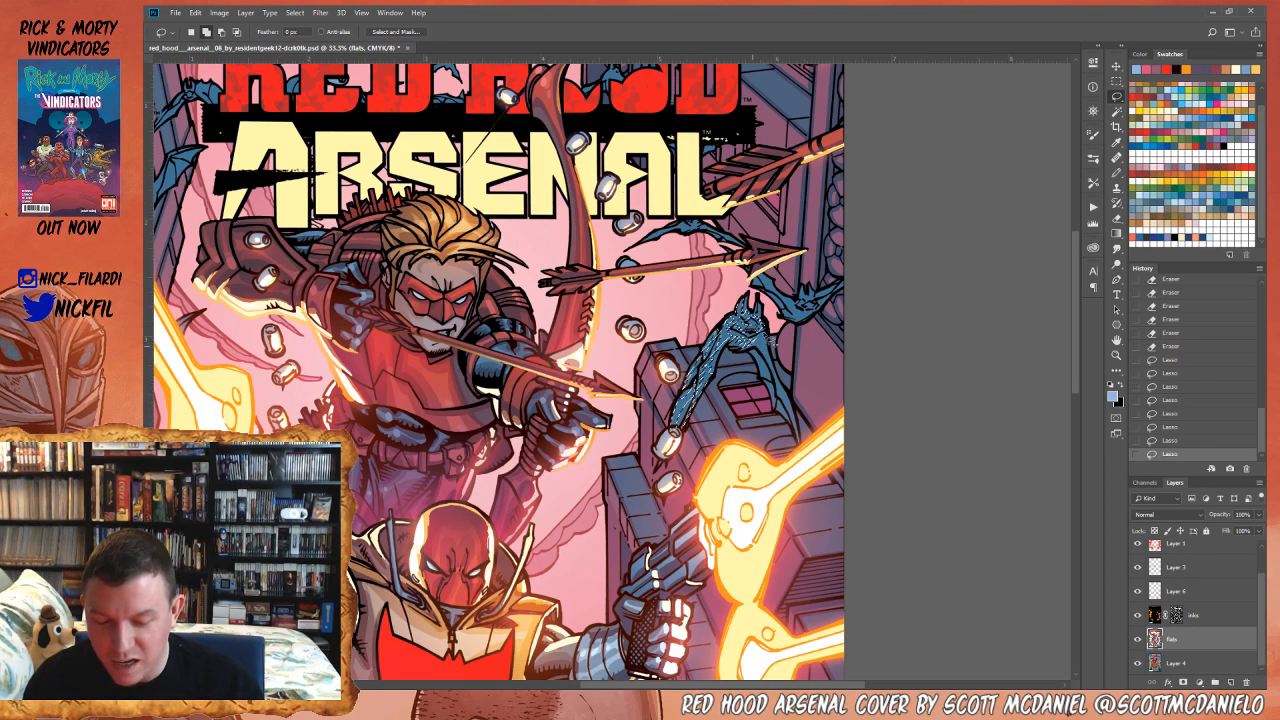
pyautogui.moveTo(711, 361)
pyautogui.mouseDown()
pyautogui.moveTo(683, 422)
pyautogui.moveTo(712, 358)
pyautogui.mouseUp()
pyautogui.scroll(3, 857, 343)
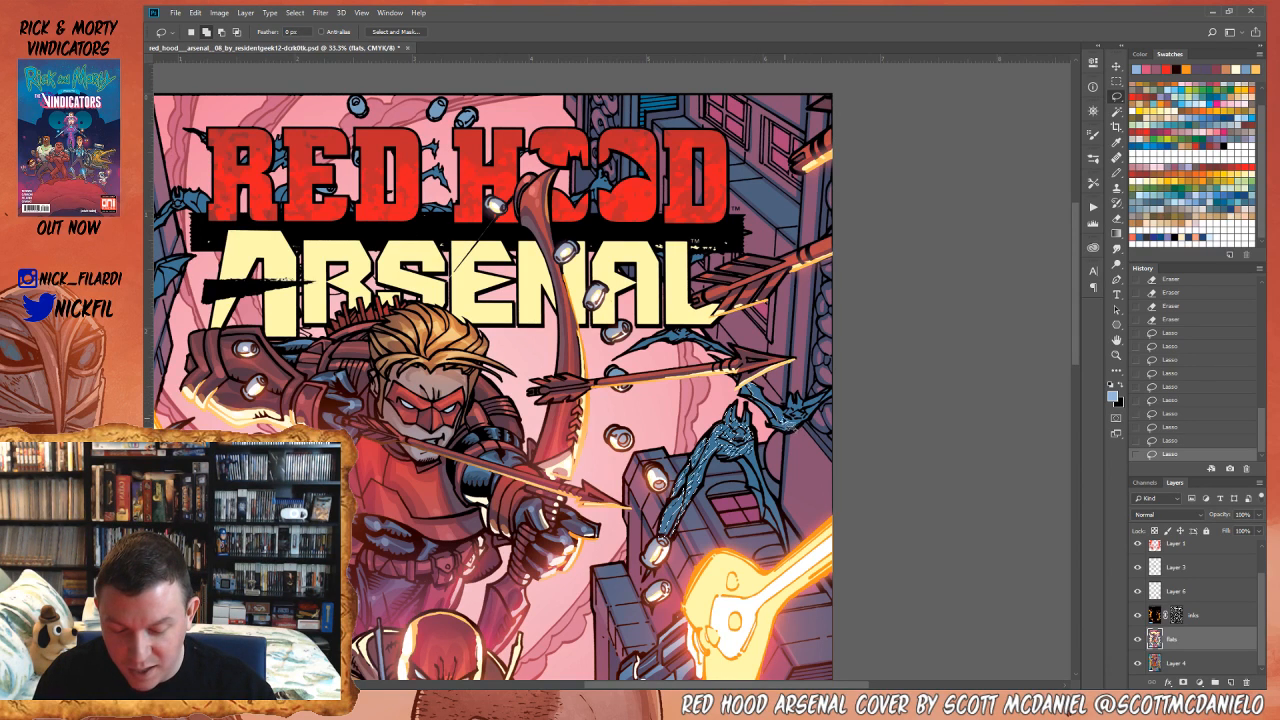
pyautogui.moveTo(779, 406)
pyautogui.mouseDown()
pyautogui.moveTo(756, 396)
pyautogui.moveTo(790, 412)
pyautogui.mouseUp()
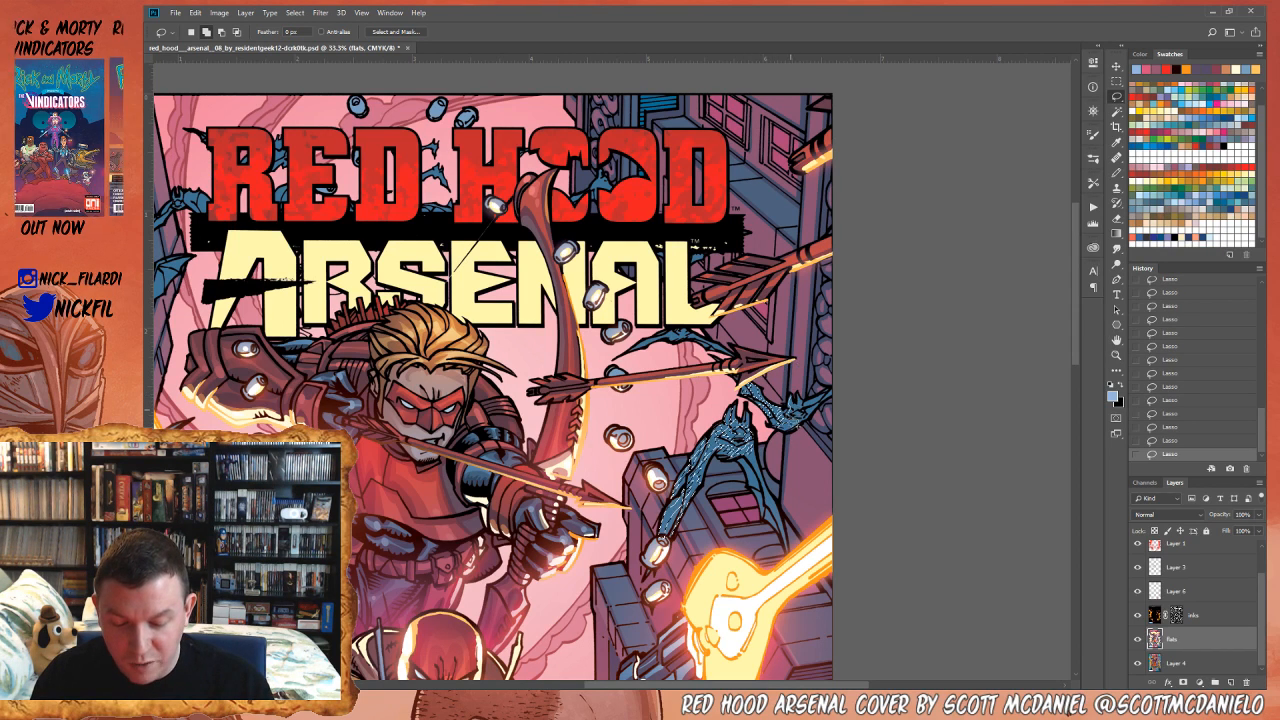
pyautogui.click(1119, 341)
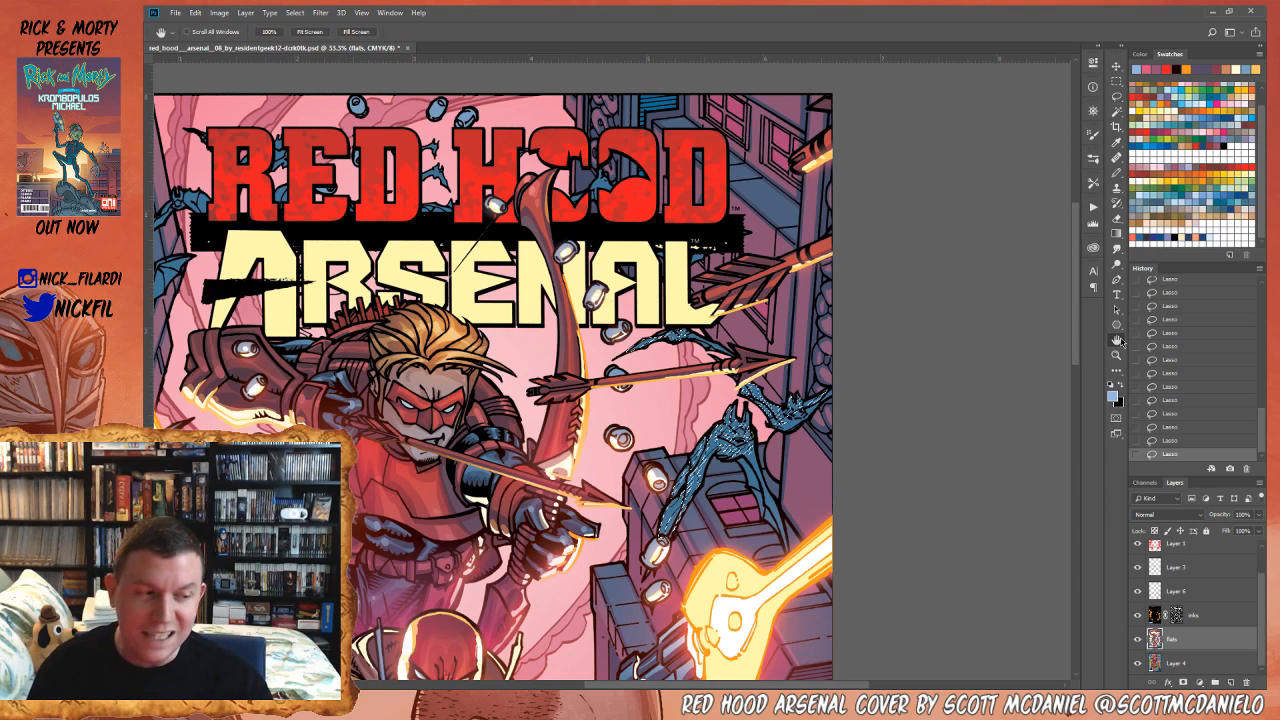
# - Fill the selected bat highlights with pale blue twice, fading the fill to 50% opacity and keeping the selection active
pyautogui.click(1199, 98)
pyautogui.hotkey('alt', 'BackSpace')
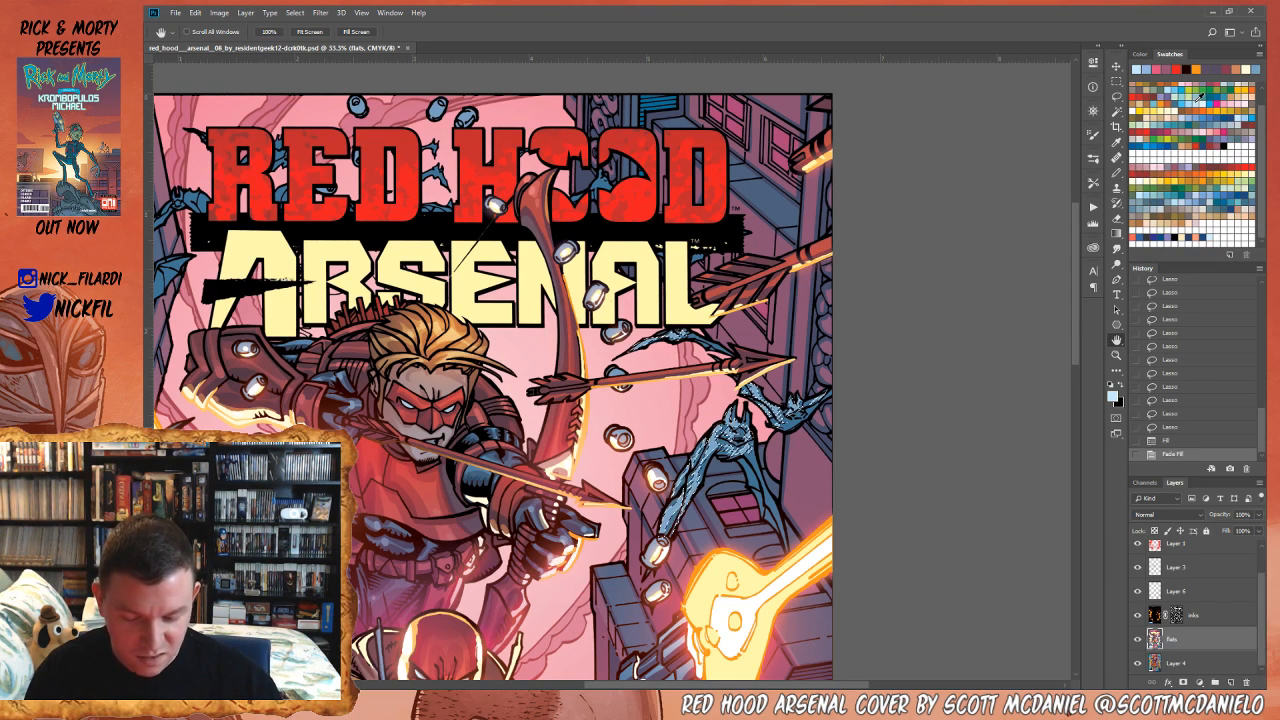
pyautogui.hotkey('ctrl', 'd')
pyautogui.hotkey('ctrl', 'z')
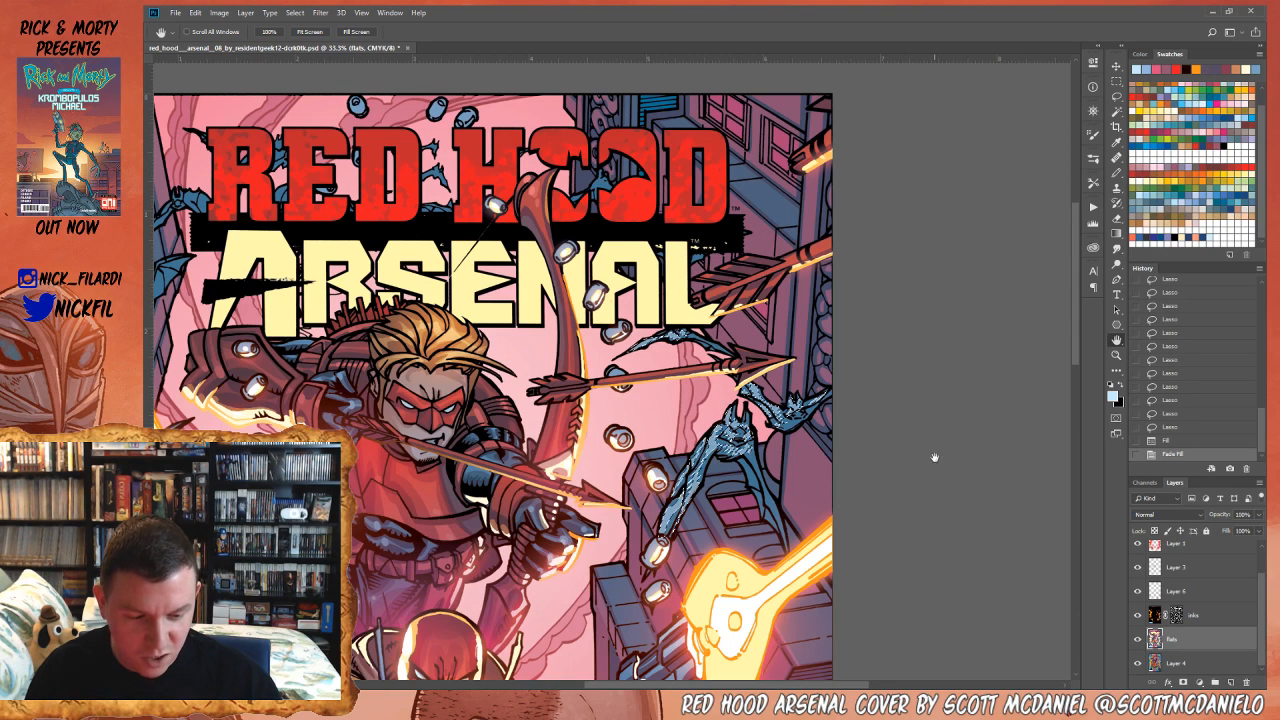
pyautogui.hotkey('alt', 'BackSpace')
pyautogui.hotkey('ctrl', 'shift', 'f')
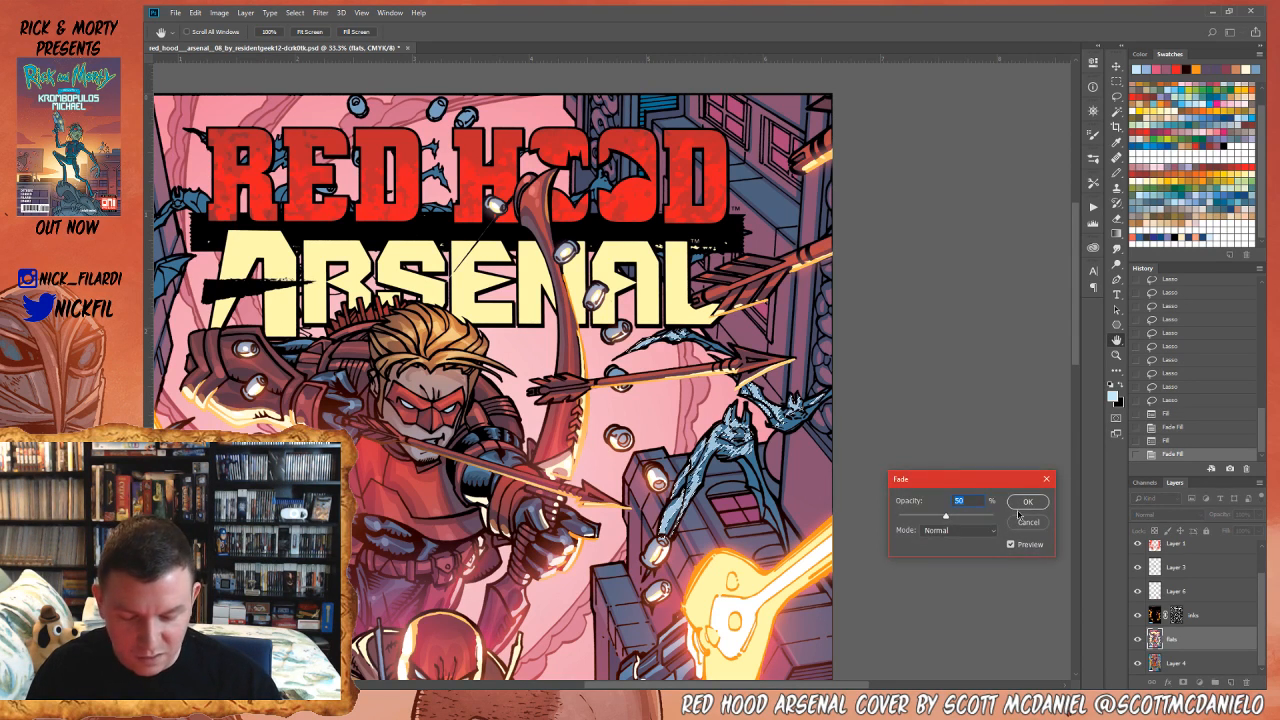
pyautogui.click(1014, 507)
pyautogui.hotkey('ctrl', 'd')
pyautogui.moveTo(819, 493); pyautogui.dragTo(885, 357)
pyautogui.hotkey('ctrl', 'z')
# - Fill the selected bat highlights with a salmon pink swatch and fade the fill
pyautogui.click(1212, 130)
pyautogui.hotkey('alt', 'BackSpace')
pyautogui.hotkey('ctrl', 'shift', 'f')
pyautogui.press('Return')
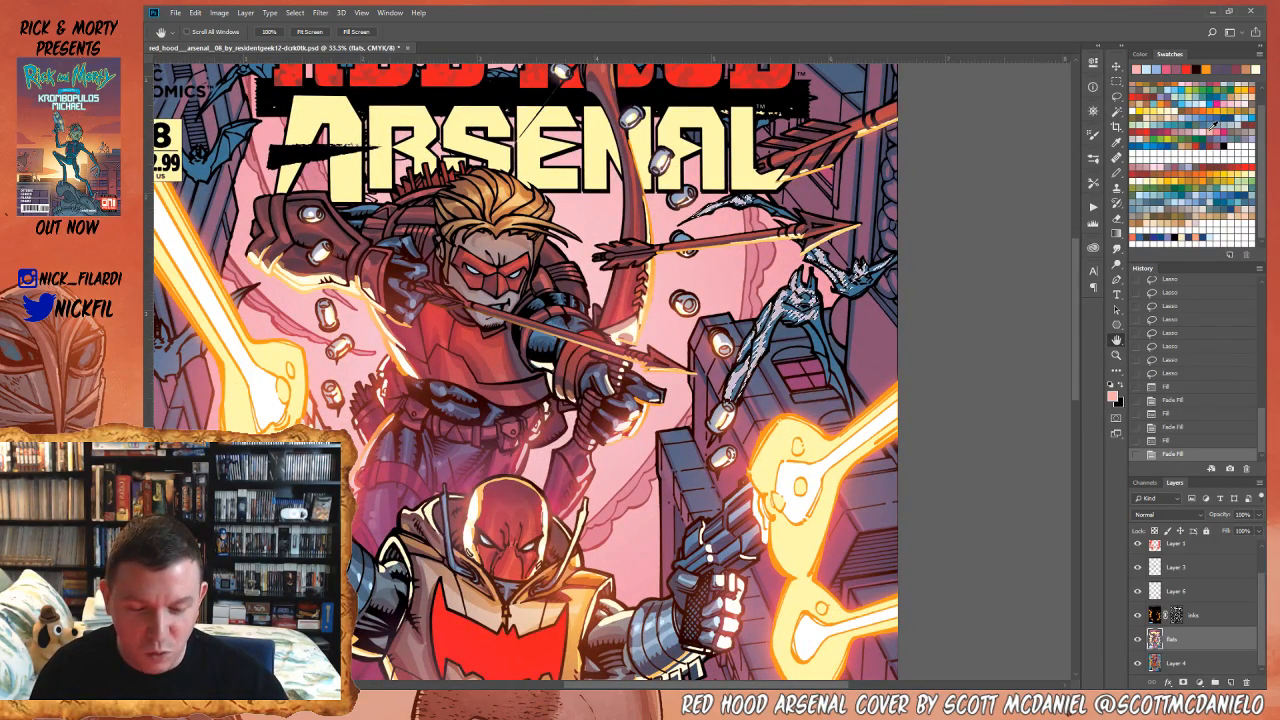
# - Fill the bat highlights with faded magenta, refill them with faded pale lavender, and clear the selection
pyautogui.click(1238, 117)
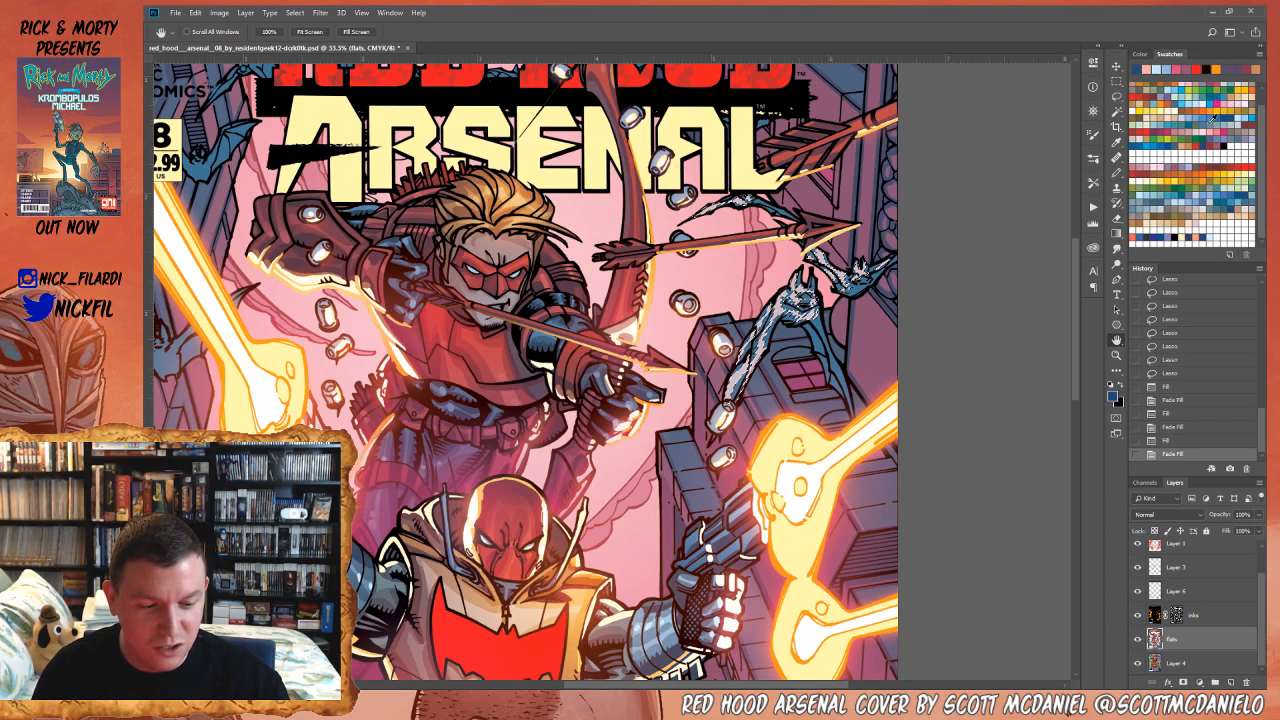
pyautogui.click(1166, 118)
pyautogui.hotkey('alt', 'BackSpace')
pyautogui.hotkey('ctrl', 'shift', 'f')
pyautogui.press('Return')
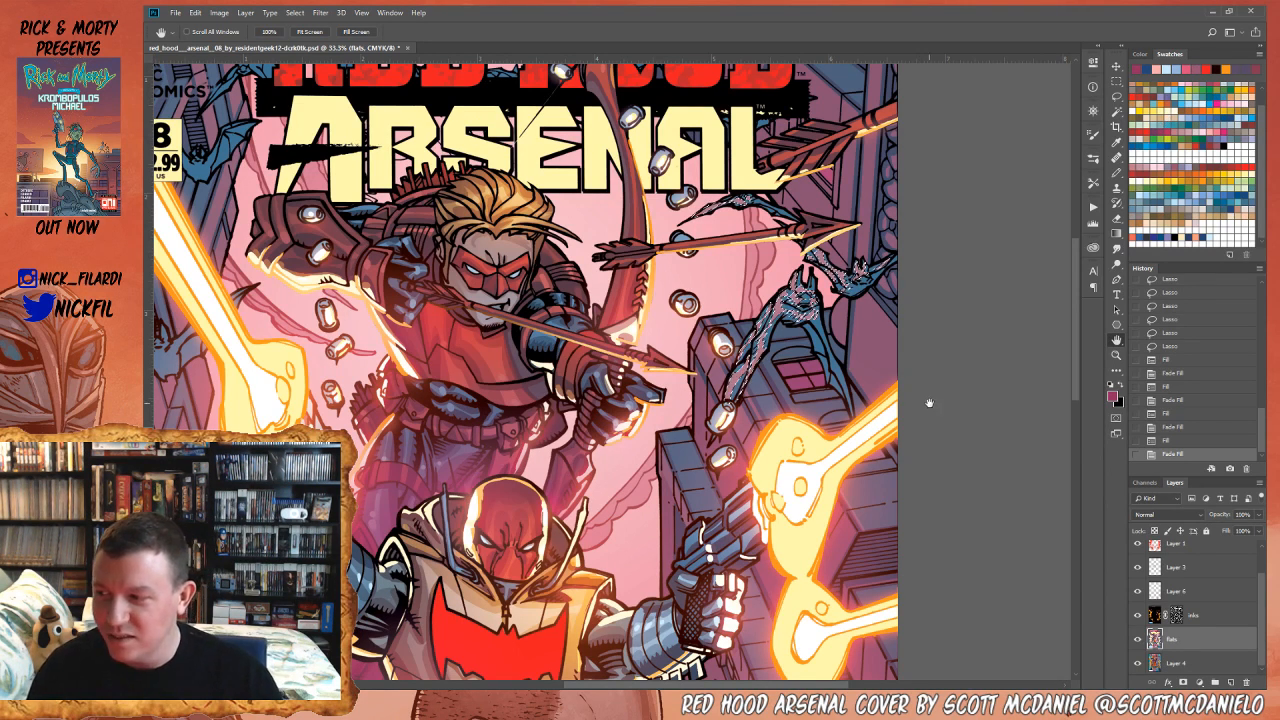
pyautogui.moveTo(1000, 350); pyautogui.dragTo(891, 471)
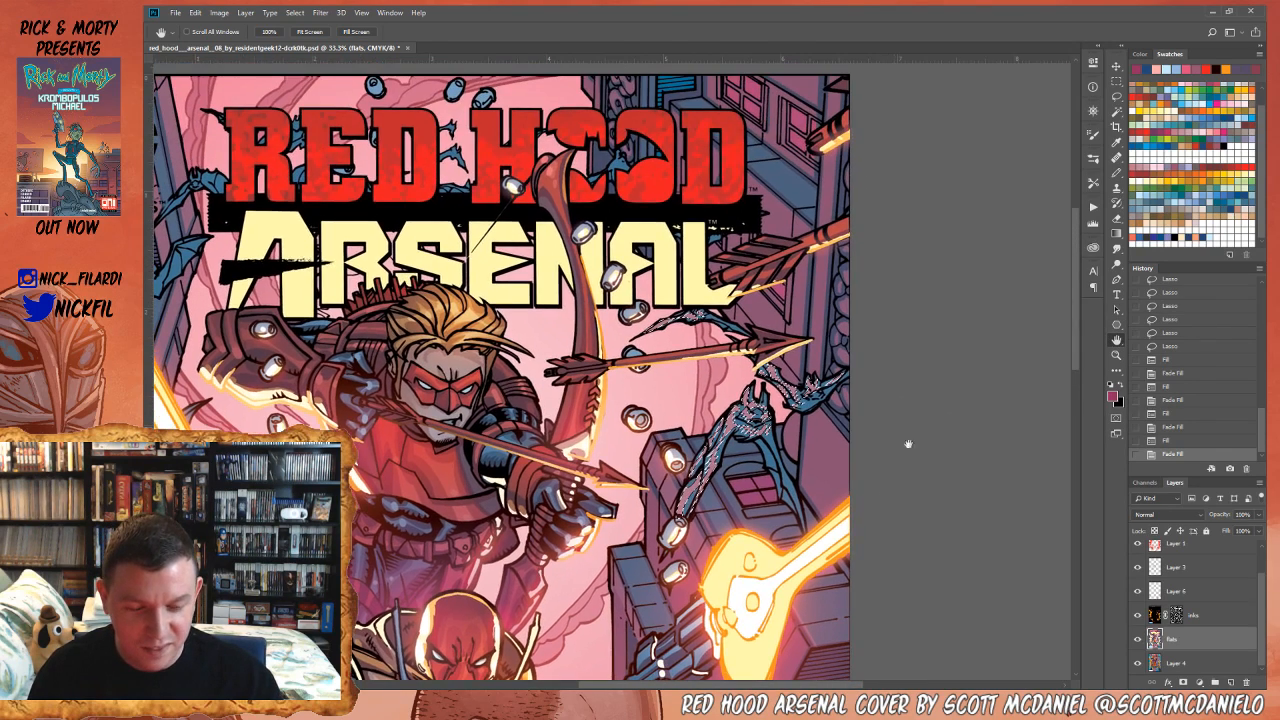
pyautogui.click(1184, 106)
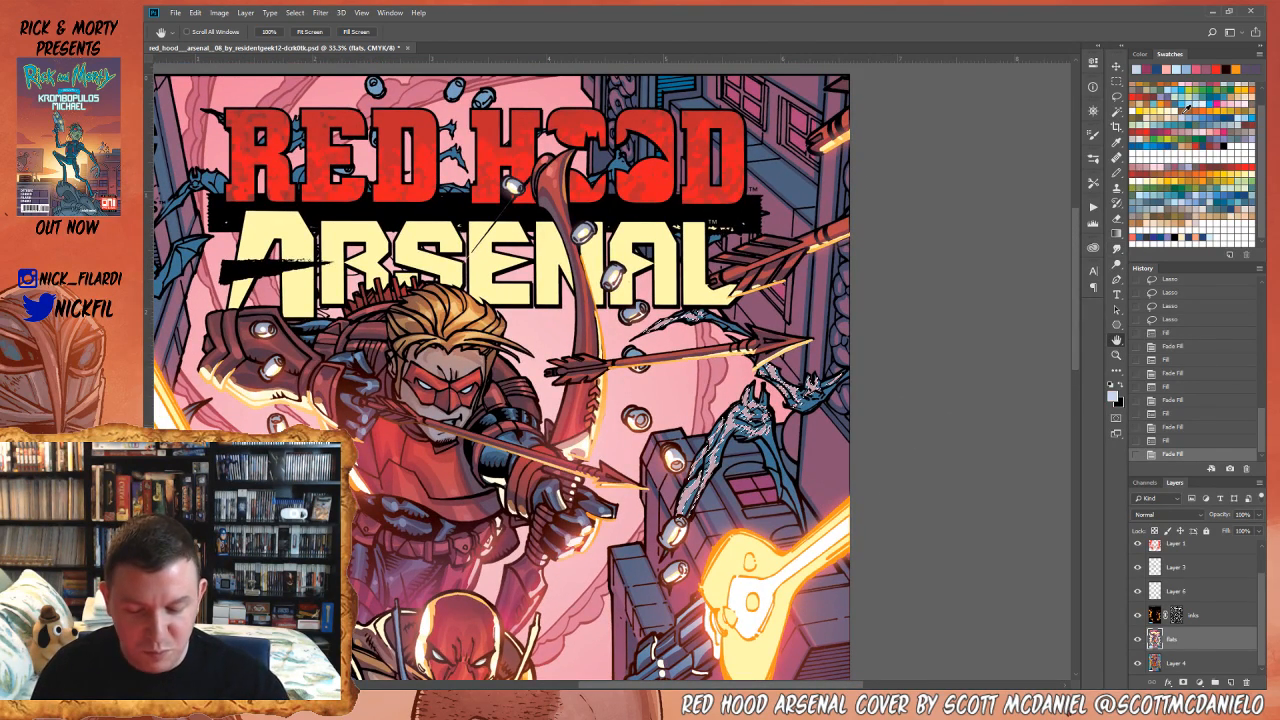
pyautogui.hotkey('ctrl', 'd')
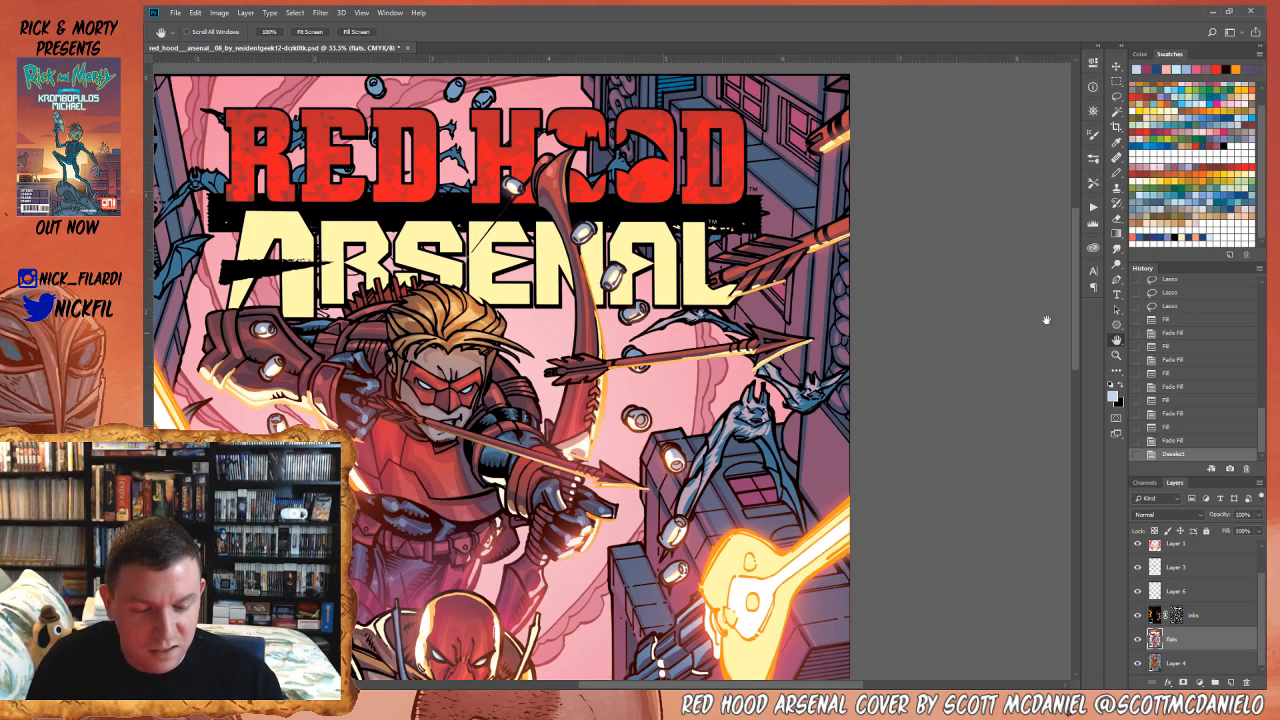
# - Soften the highlights on the bats with Pencil strokes at 50% opacity, using a blue sampled from the large bat
pyautogui.click(1116, 172)
pyautogui.keyDown('alt'); pyautogui.click(722, 449); pyautogui.keyUp('alt')
pyautogui.press('5')
pyautogui.moveTo(736, 419)
pyautogui.mouseDown()
pyautogui.moveTo(768, 428)
pyautogui.moveTo(754, 408)
pyautogui.mouseUp()
pyautogui.moveTo(708, 462); pyautogui.dragTo(700, 488)
pyautogui.moveTo(732, 424)
pyautogui.mouseDown()
pyautogui.moveTo(738, 434)
pyautogui.moveTo(705, 450)
pyautogui.moveTo(692, 490)
pyautogui.mouseUp()
pyautogui.moveTo(763, 375)
pyautogui.mouseDown()
pyautogui.moveTo(807, 406)
pyautogui.moveTo(799, 388)
pyautogui.moveTo(841, 376)
pyautogui.moveTo(775, 367)
pyautogui.mouseUp()
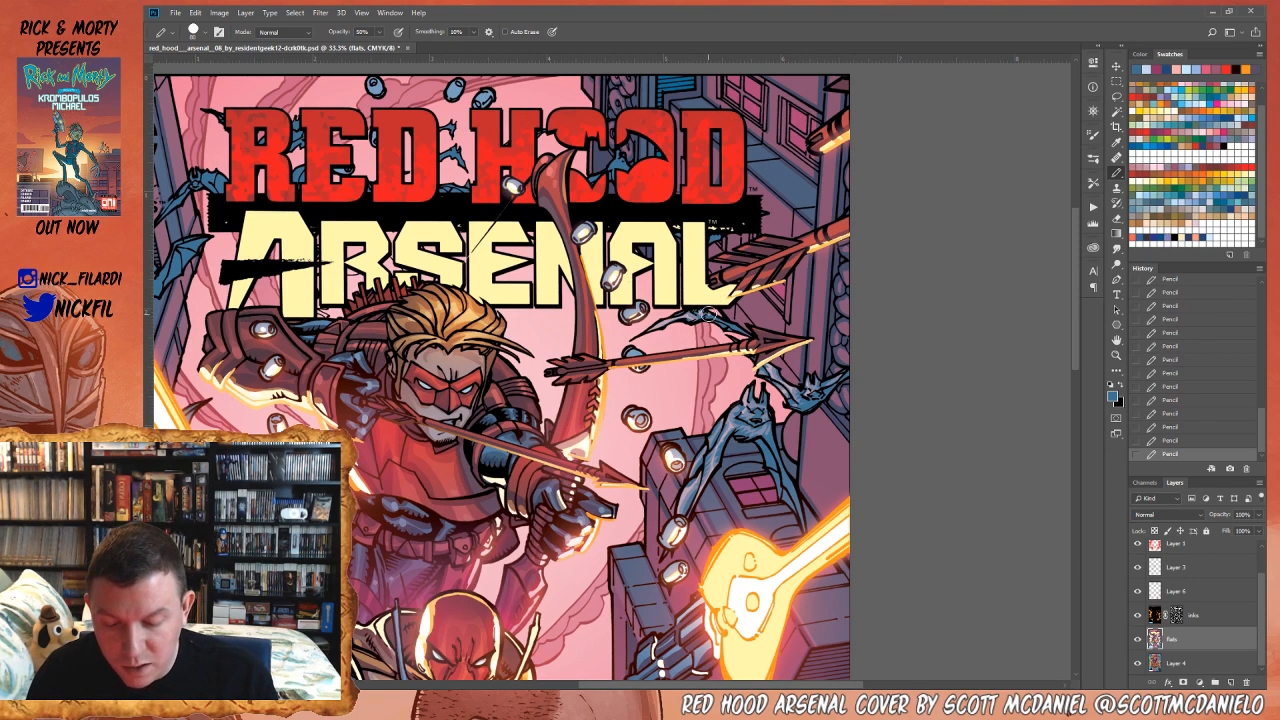
# - Paint brighter highlights on the bats with the Pencil in Screen mode at 100% opacity, using a sampled mauve
pyautogui.click(1116, 355)
pyautogui.keyDown('alt'); pyautogui.click(834, 497); pyautogui.keyUp('alt')
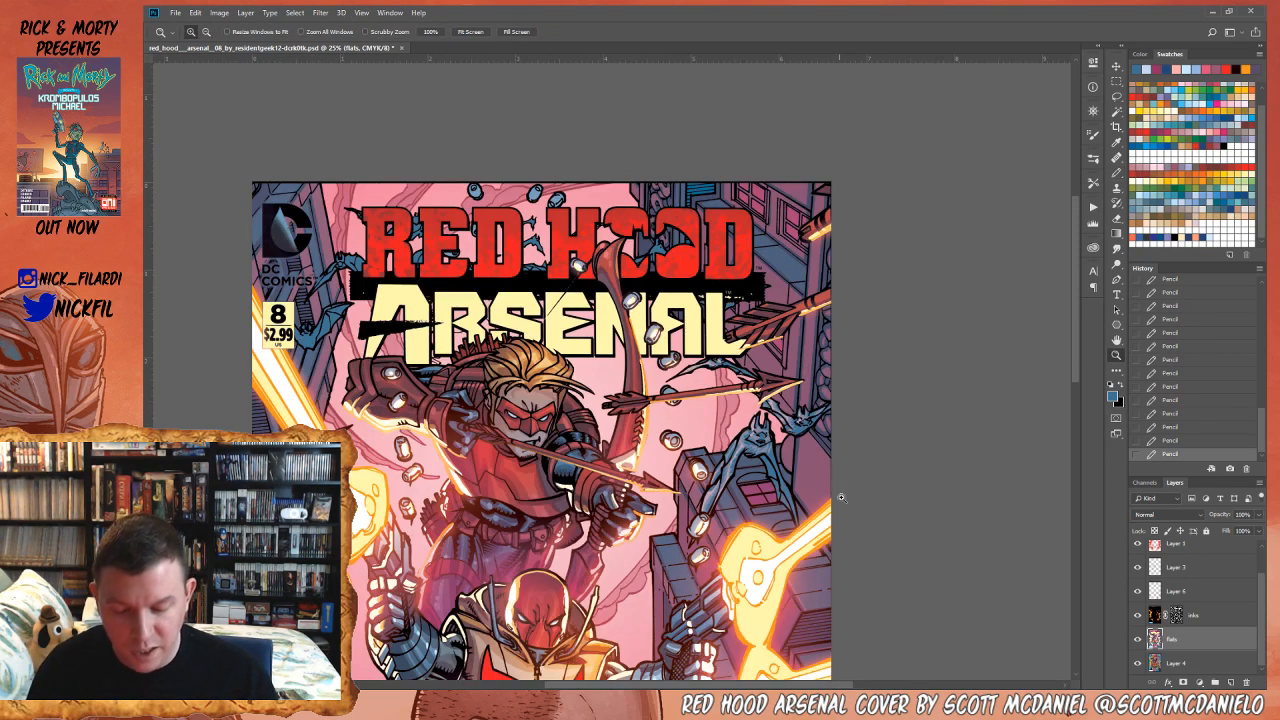
pyautogui.click(1116, 172)
pyautogui.keyDown('alt'); pyautogui.click(742, 444); pyautogui.keyUp('alt')
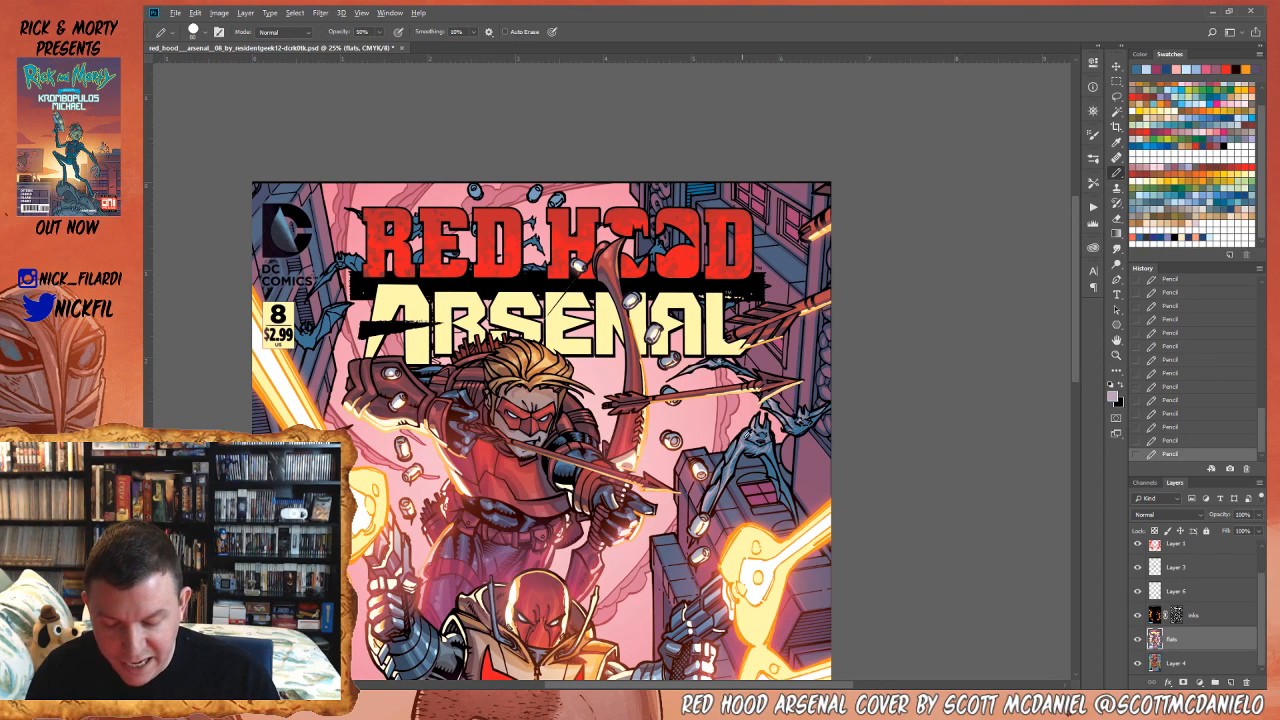
pyautogui.click(283, 32)
pyautogui.click(282, 144)
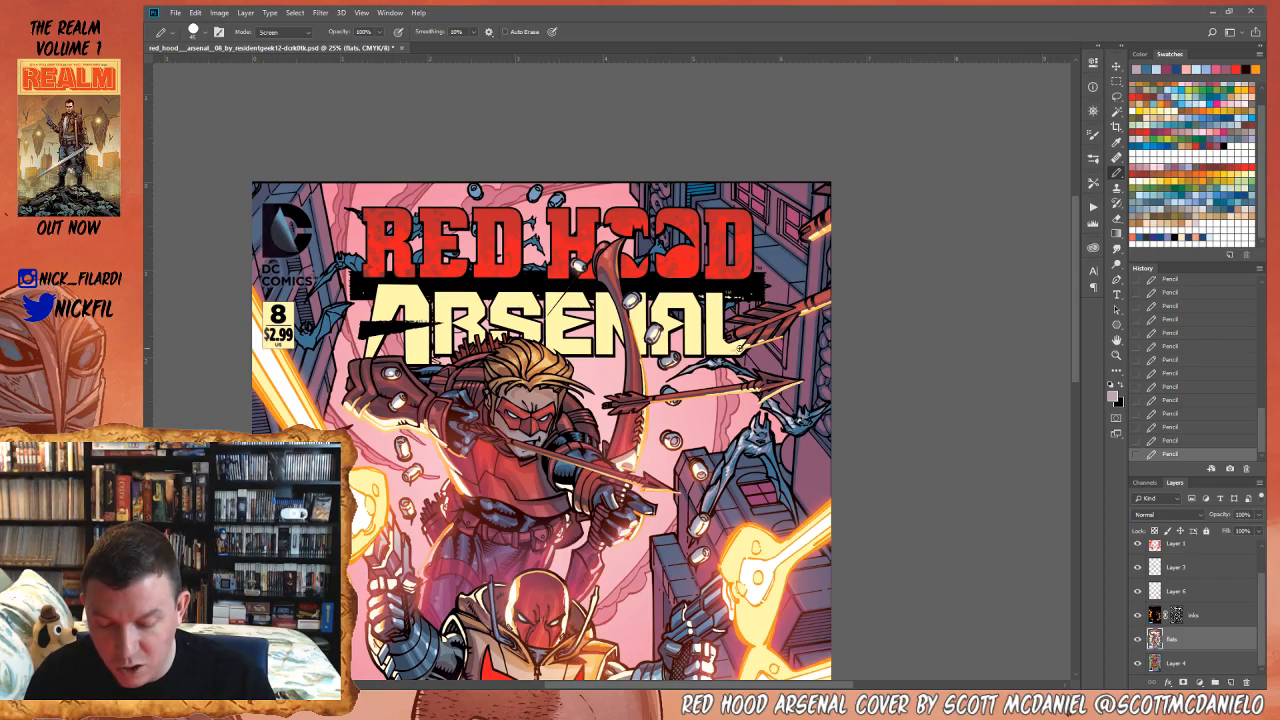
# - Lasso the highlight areas on the small bats along the cover's left side and fill them with pale mauve
pyautogui.press('space')
pyautogui.moveTo(767, 656); pyautogui.dragTo(878, 456)
pyautogui.moveTo(853, 545); pyautogui.dragTo(829, 387)
pyautogui.moveTo(667, 294); pyautogui.dragTo(735, 550)
pyautogui.moveTo(720, 443); pyautogui.dragTo(769, 577)
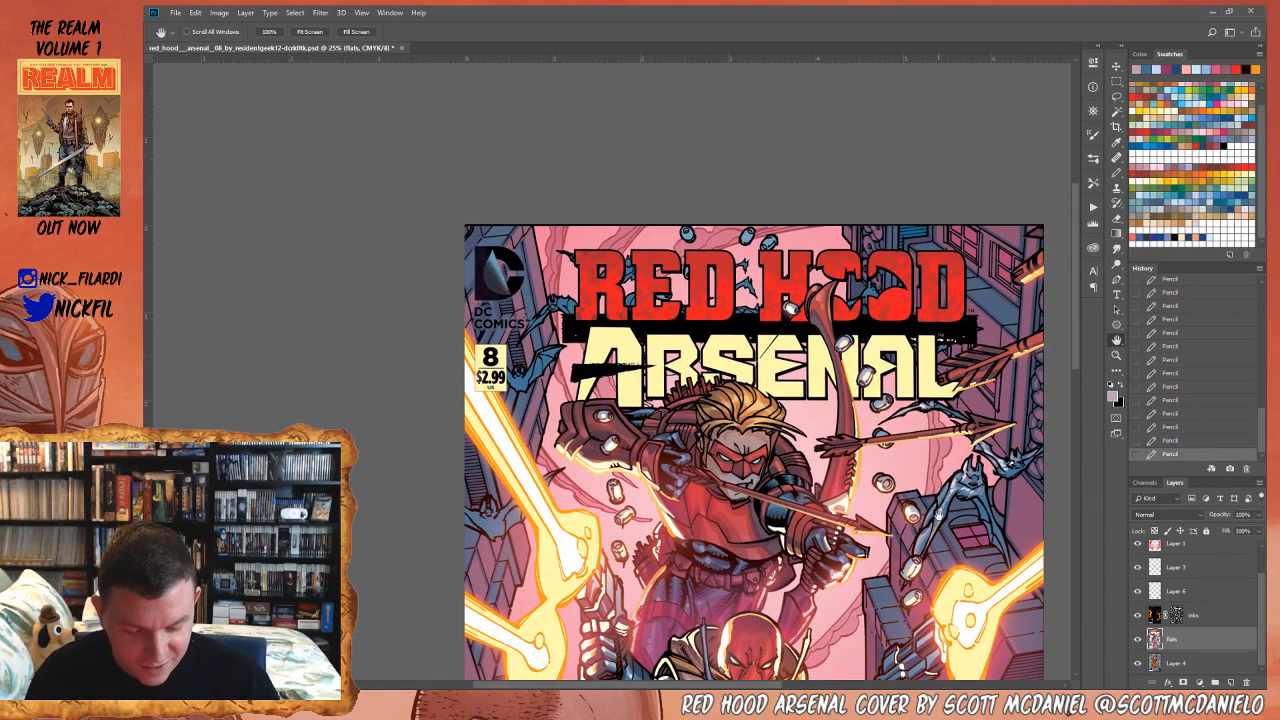
pyautogui.click(1117, 112)
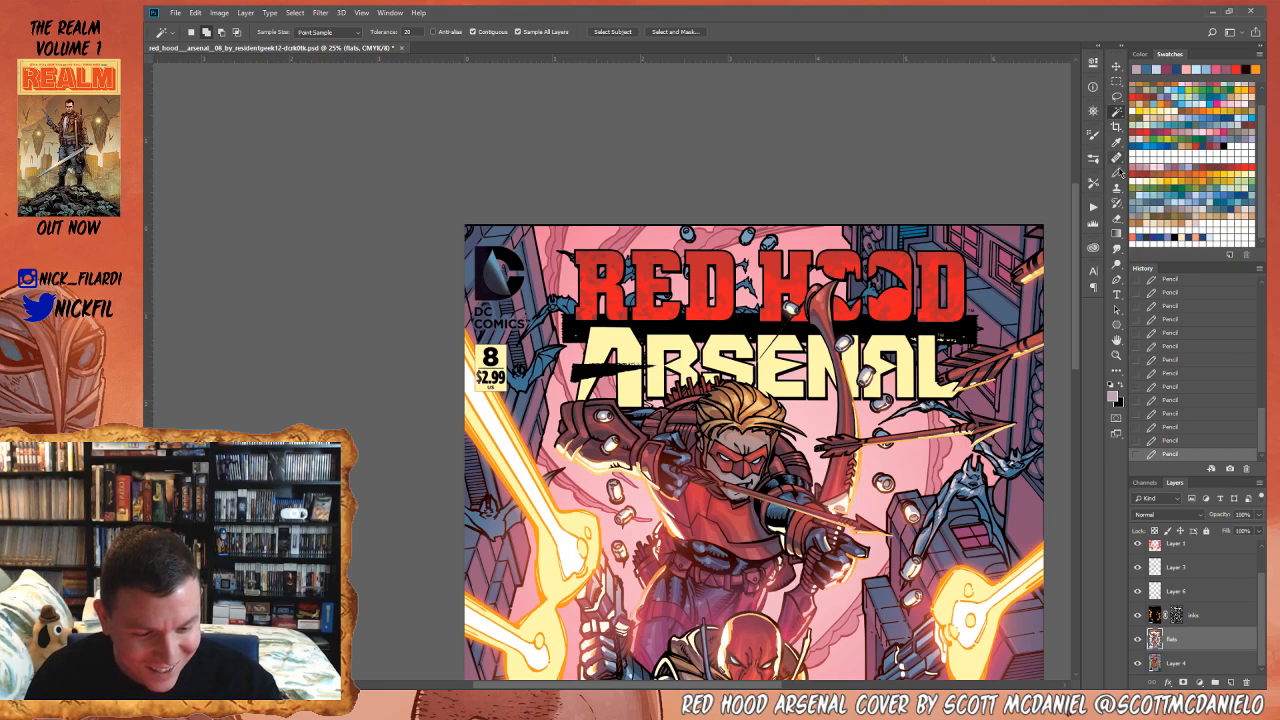
pyautogui.click(1117, 172)
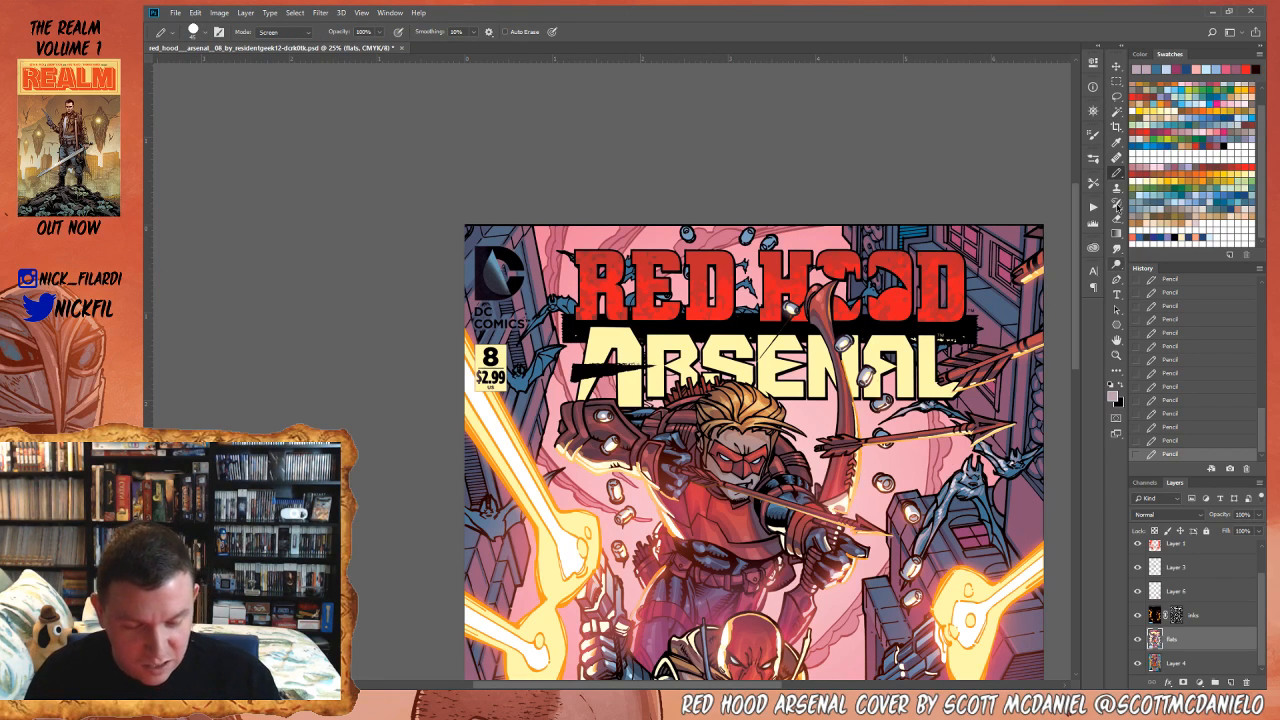
pyautogui.click(1117, 96)
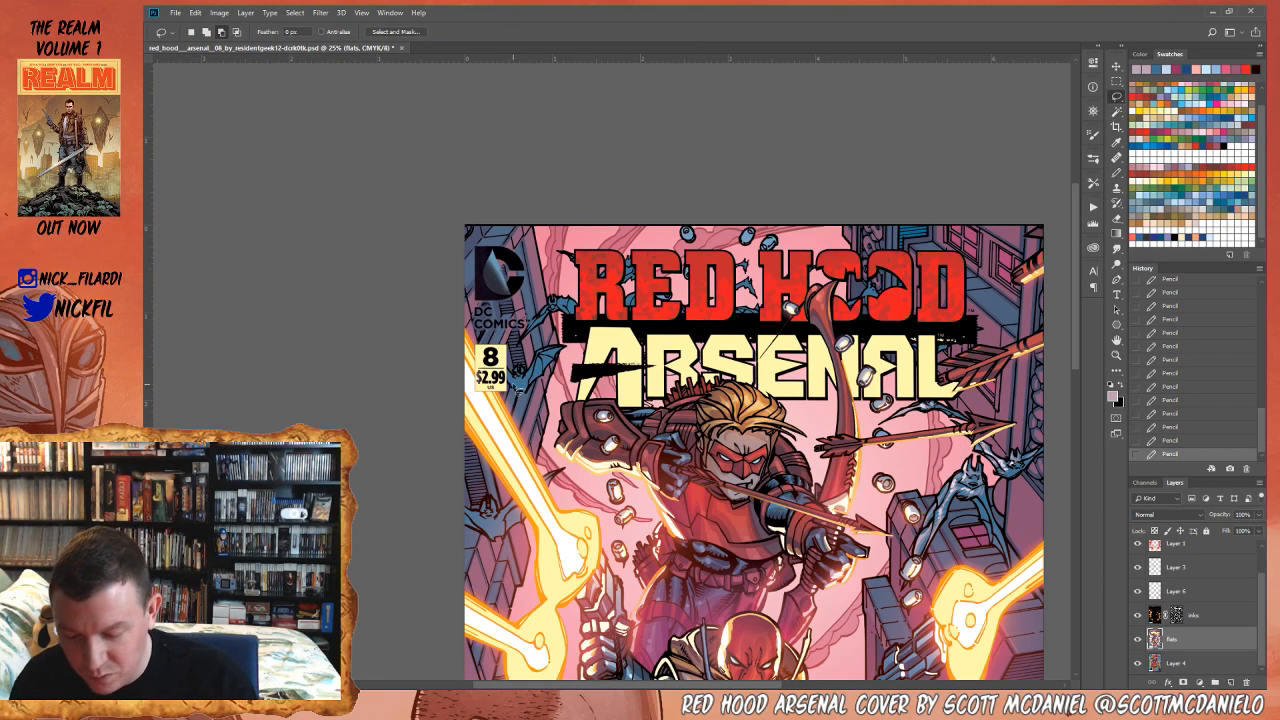
pyautogui.moveTo(514, 386)
pyautogui.mouseDown()
pyautogui.moveTo(538, 372)
pyautogui.moveTo(526, 398)
pyautogui.moveTo(569, 348)
pyautogui.moveTo(534, 334)
pyautogui.moveTo(564, 302)
pyautogui.moveTo(575, 313)
pyautogui.moveTo(566, 302)
pyautogui.mouseUp()
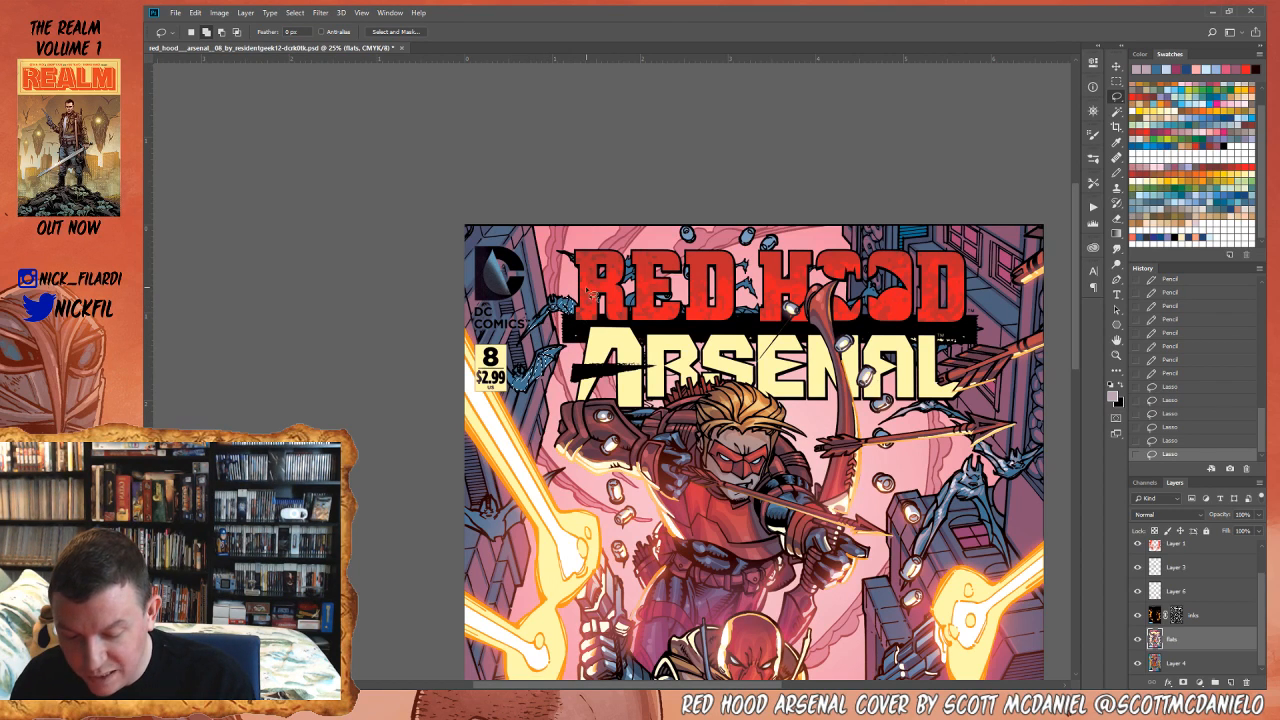
pyautogui.moveTo(518, 508)
pyautogui.mouseDown()
pyautogui.moveTo(476, 526)
pyautogui.moveTo(505, 542)
pyautogui.moveTo(560, 478)
pyautogui.moveTo(480, 530)
pyautogui.moveTo(500, 520)
pyautogui.mouseUp()
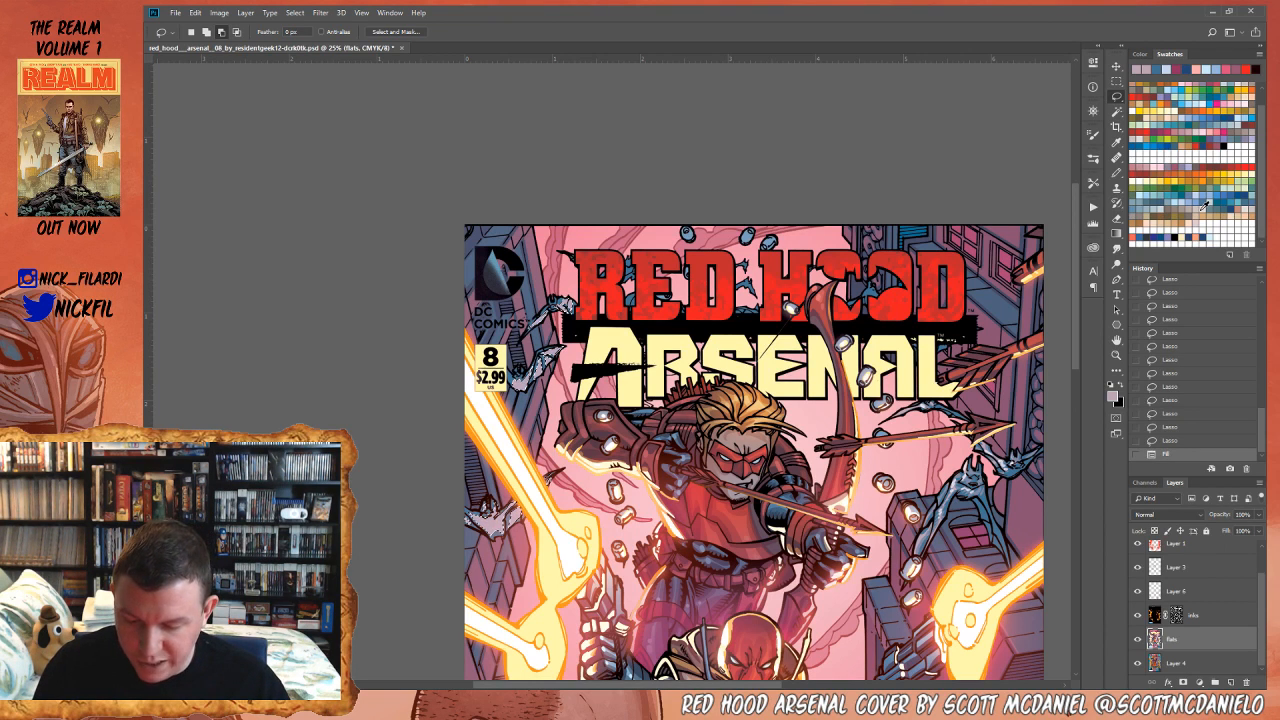
# - Soften the small bats' highlights with blue Pencil strokes in Normal mode at 50% opacity, and clear the selection
pyautogui.click(1116, 172)
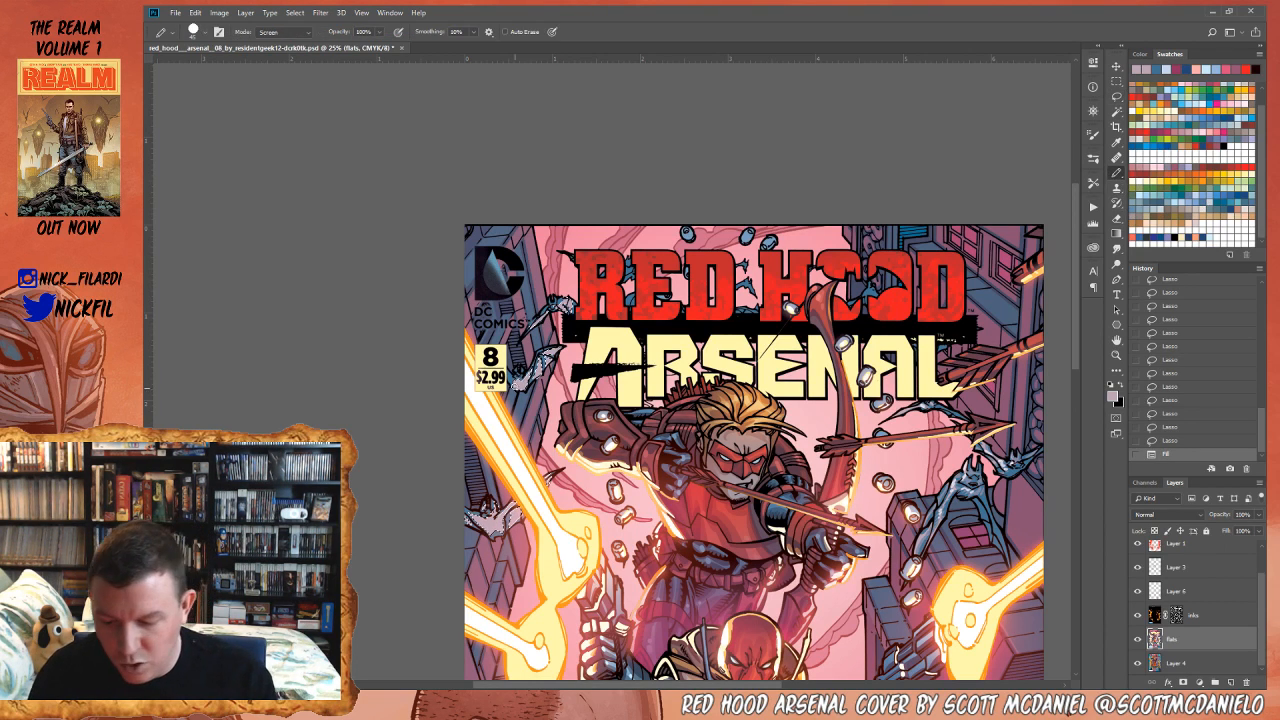
pyautogui.press('5')
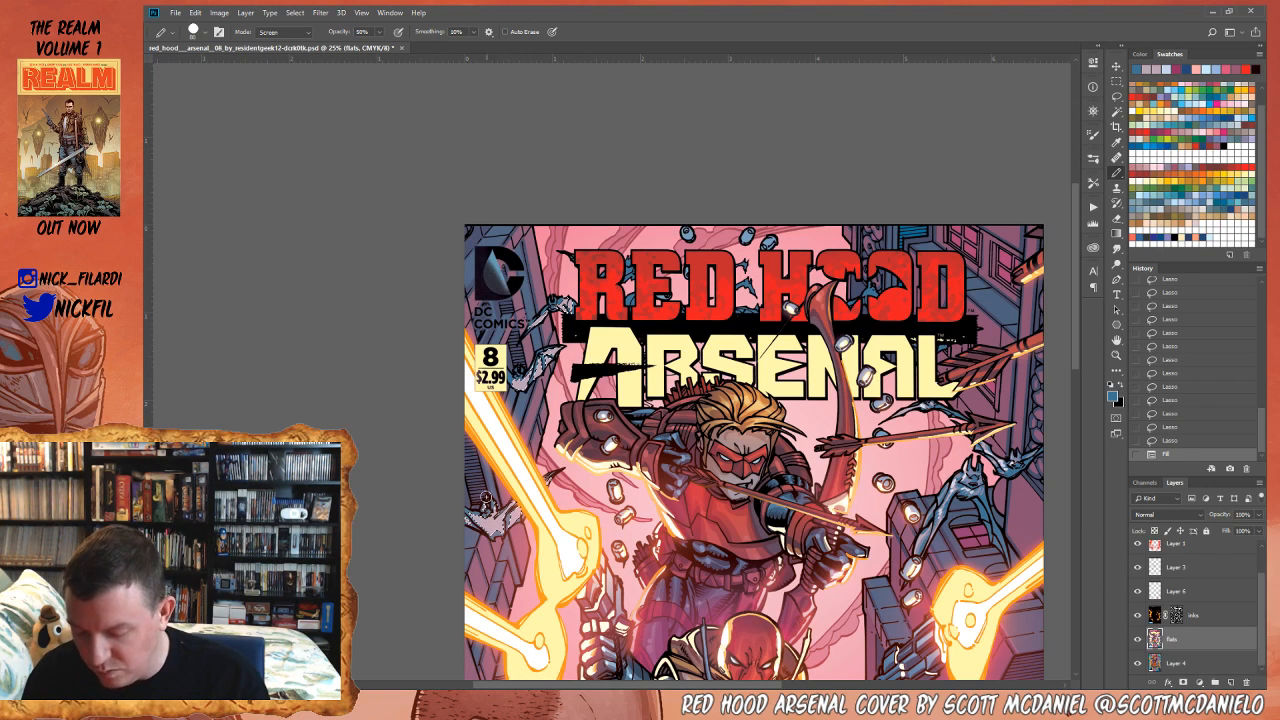
pyautogui.click(281, 35)
pyautogui.click(277, 43)
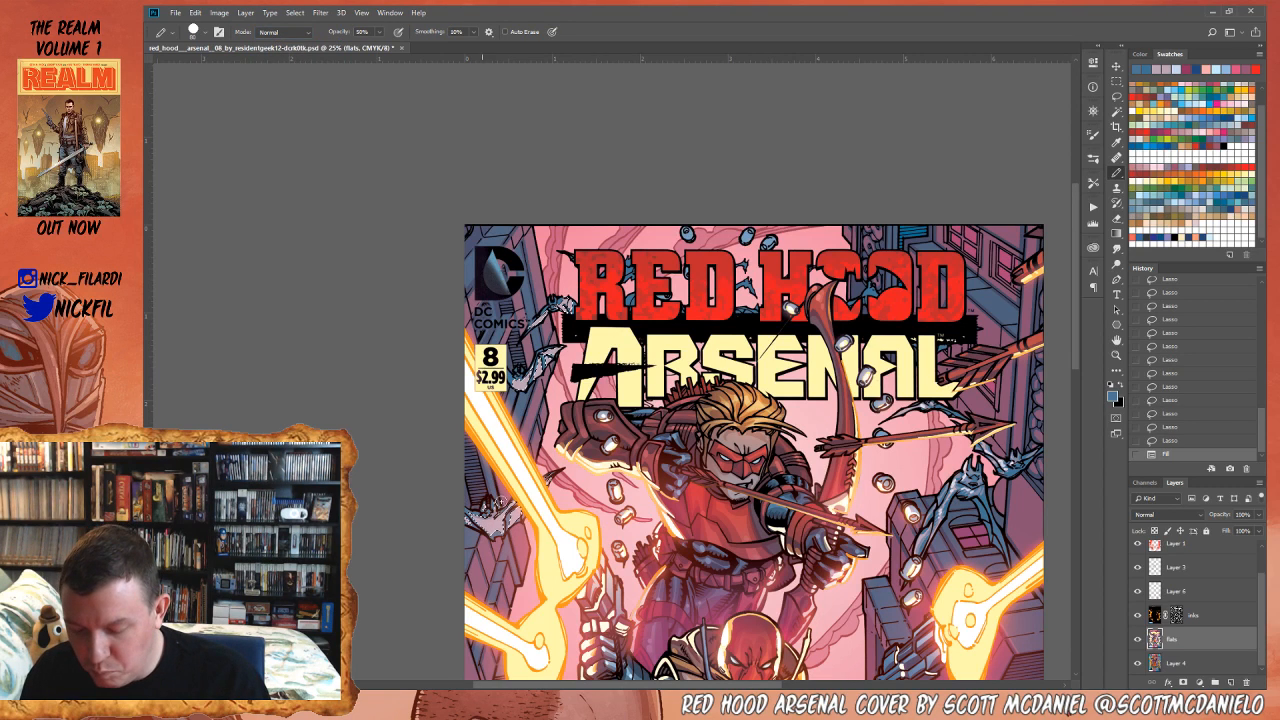
pyautogui.moveTo(488, 506)
pyautogui.mouseDown()
pyautogui.moveTo(501, 518)
pyautogui.moveTo(520, 504)
pyautogui.moveTo(510, 512)
pyautogui.moveTo(526, 520)
pyautogui.mouseUp()
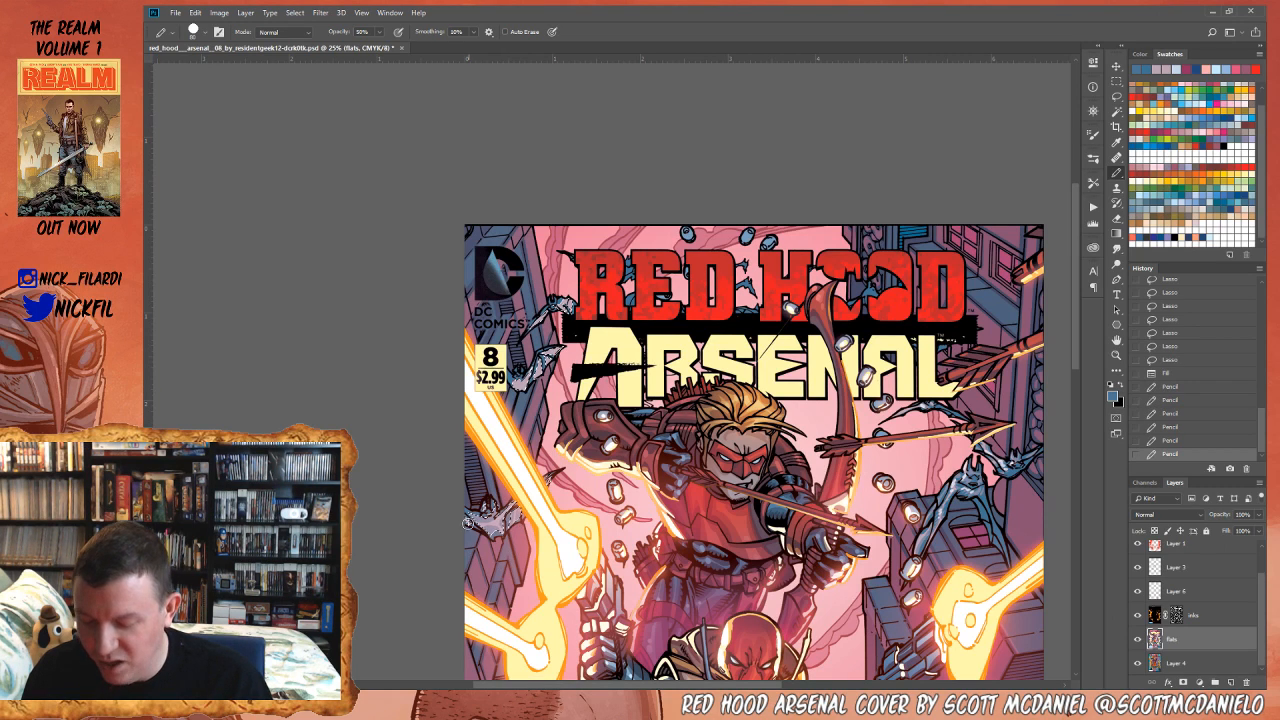
pyautogui.moveTo(536, 333); pyautogui.dragTo(541, 340)
pyautogui.moveTo(511, 382)
pyautogui.mouseDown()
pyautogui.moveTo(528, 379)
pyautogui.moveTo(553, 336)
pyautogui.moveTo(527, 381)
pyautogui.mouseUp()
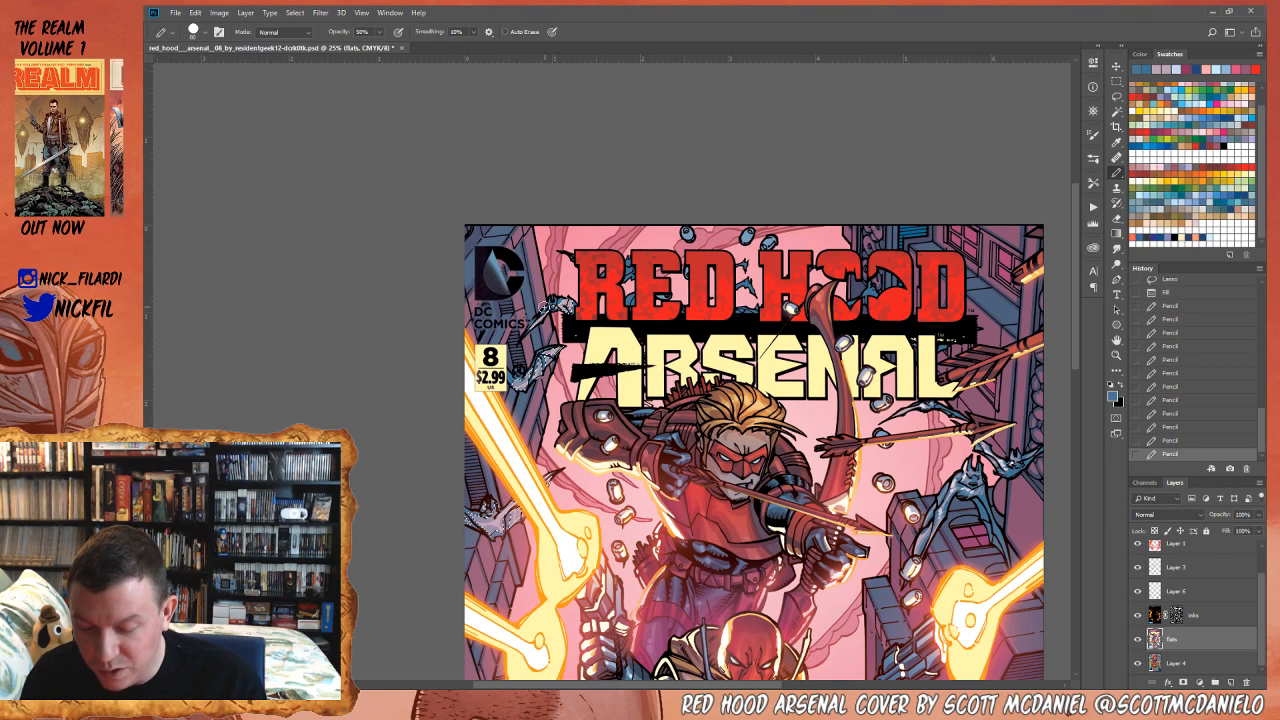
pyautogui.hotkey('ctrl', 'd')
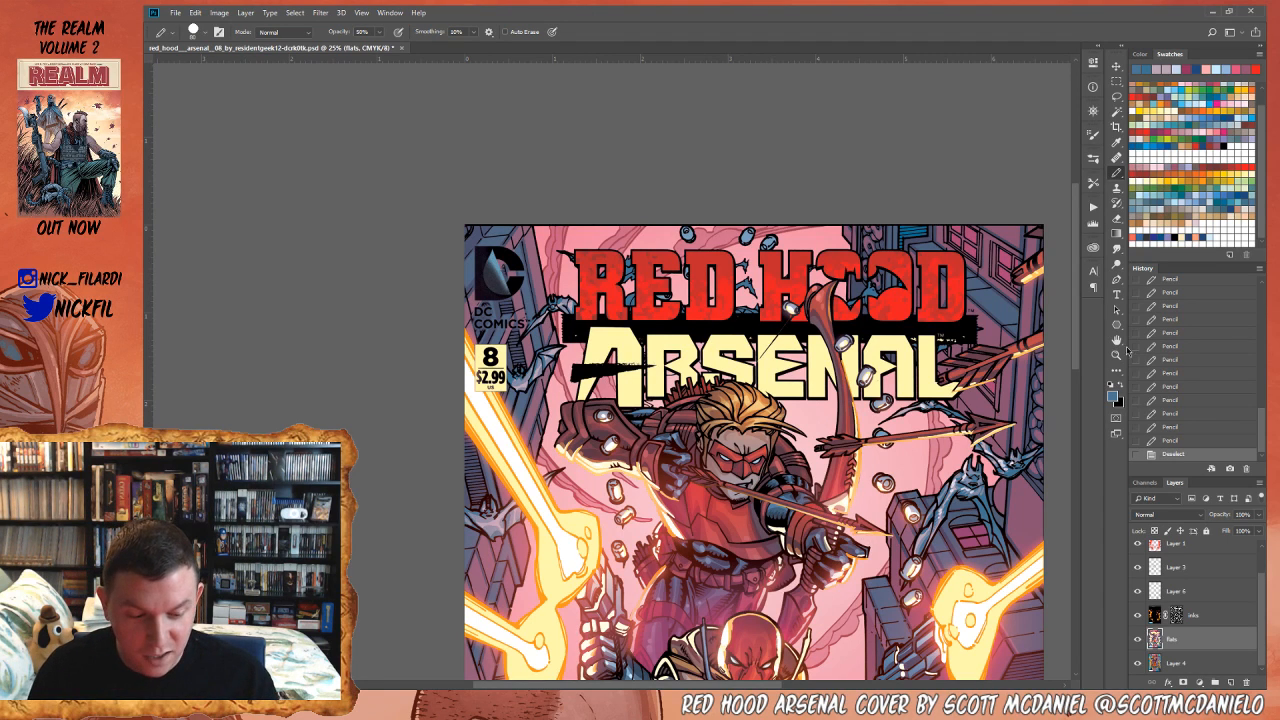
# - Dab pale lavender highlights onto the lowest bat on the cover's left side with the Pencil at 100% opacity
pyautogui.press('x')
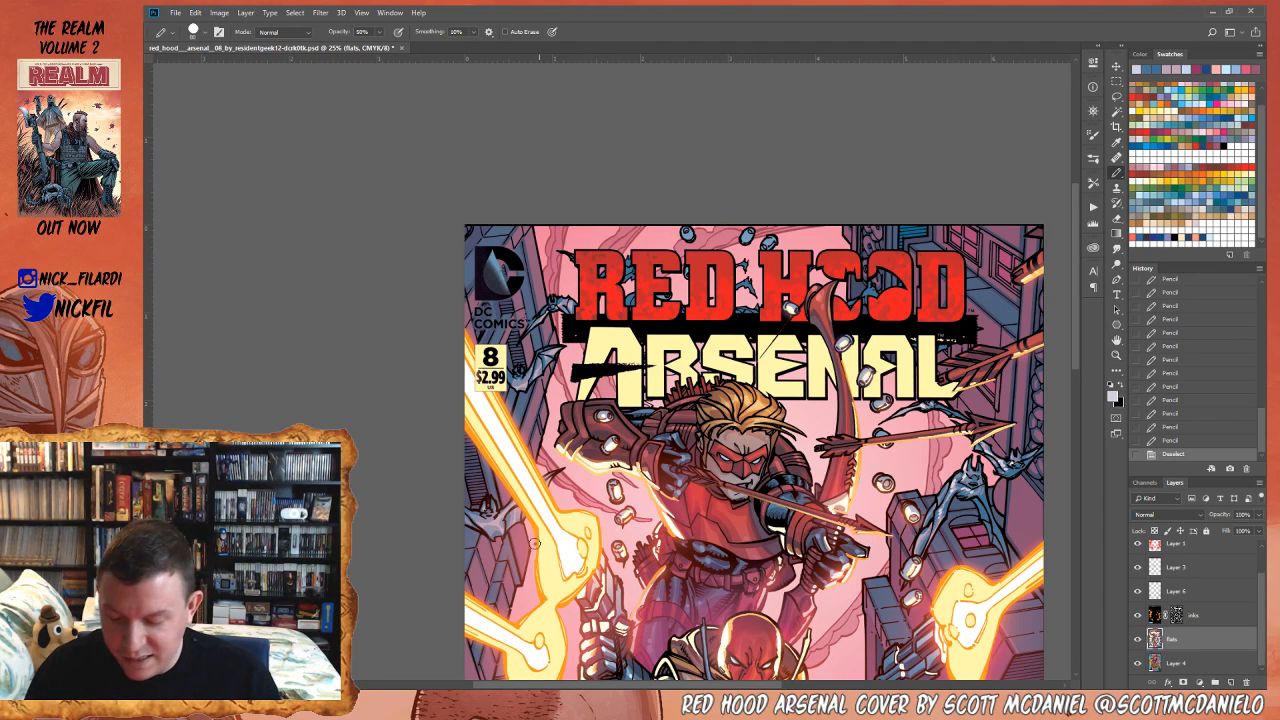
pyautogui.click(498, 523)
pyautogui.click(497, 523)
pyautogui.hotkey('ctrl', 'z')
pyautogui.press('0')
pyautogui.click(495, 522)
pyautogui.click(495, 523)
pyautogui.click(493, 524)
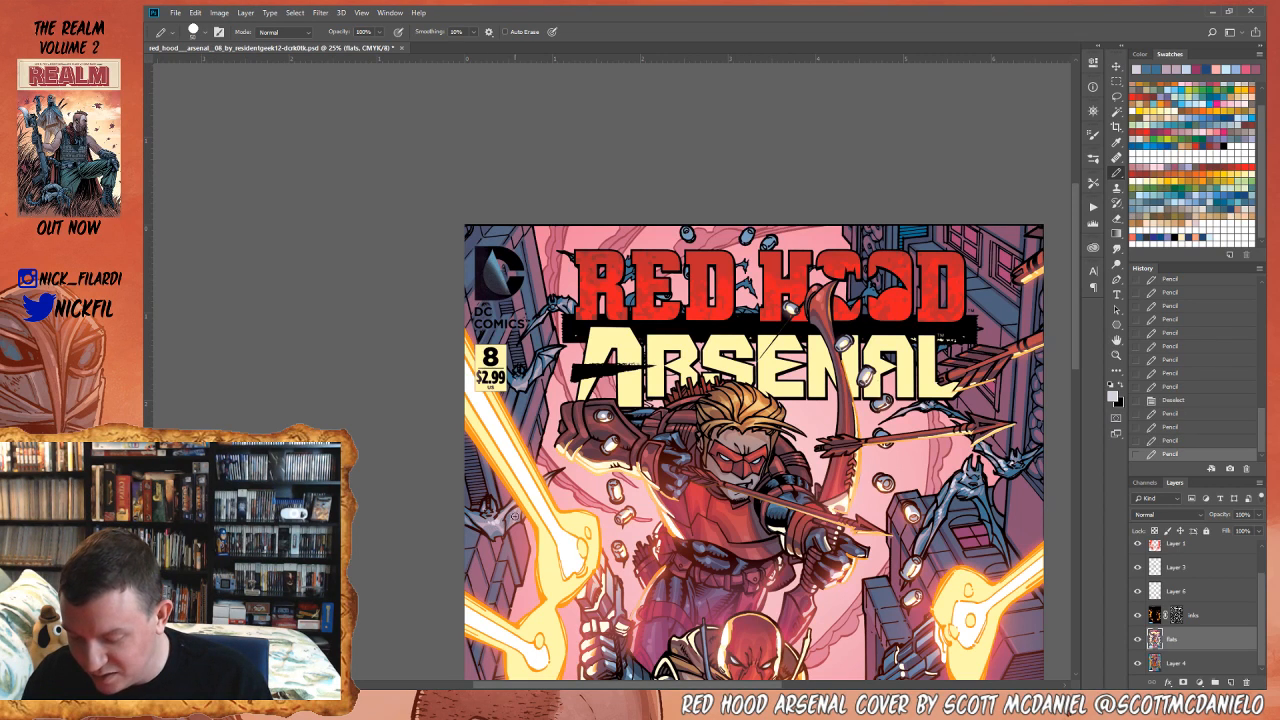
pyautogui.click(517, 514)
pyautogui.click(515, 512)
pyautogui.click(514, 509)
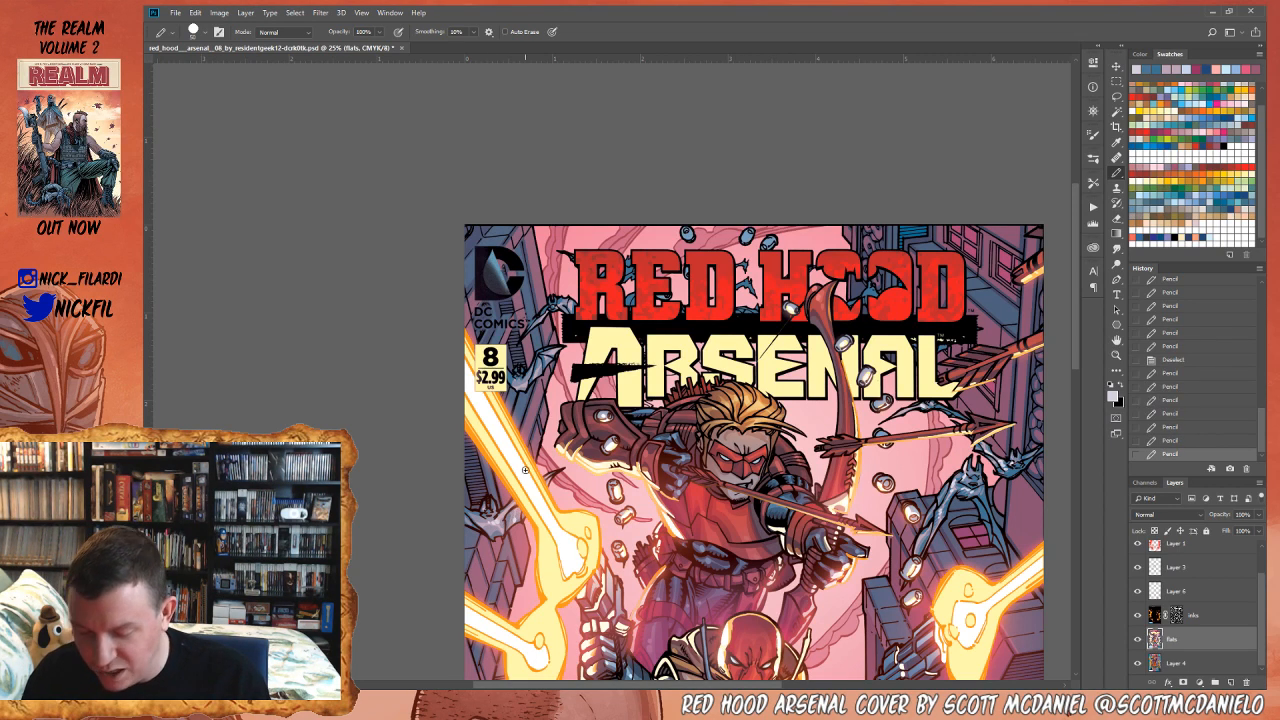
# - Add pale lavender Pencil dabs to the bats beside the price box and the Red Hood title
pyautogui.click(526, 382)
pyautogui.click(524, 385)
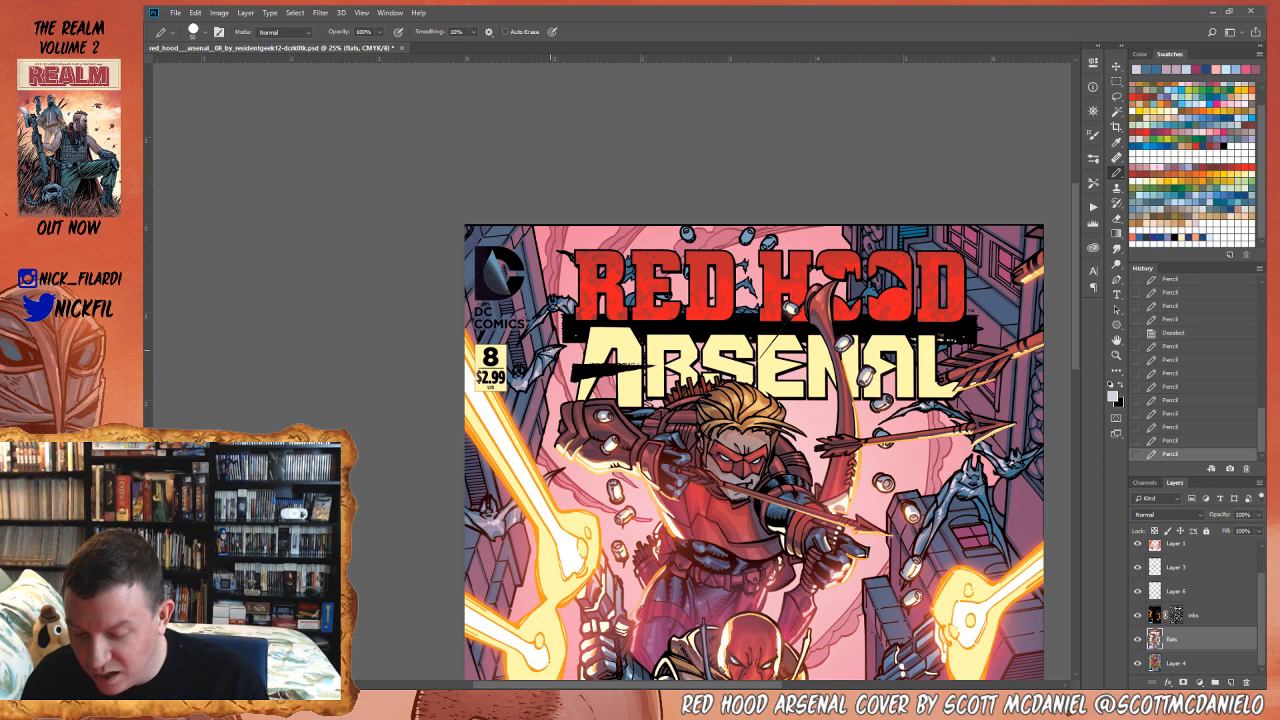
pyautogui.click(550, 354)
pyautogui.click(554, 349)
pyautogui.click(558, 305)
pyautogui.click(566, 302)
pyautogui.click(574, 298)
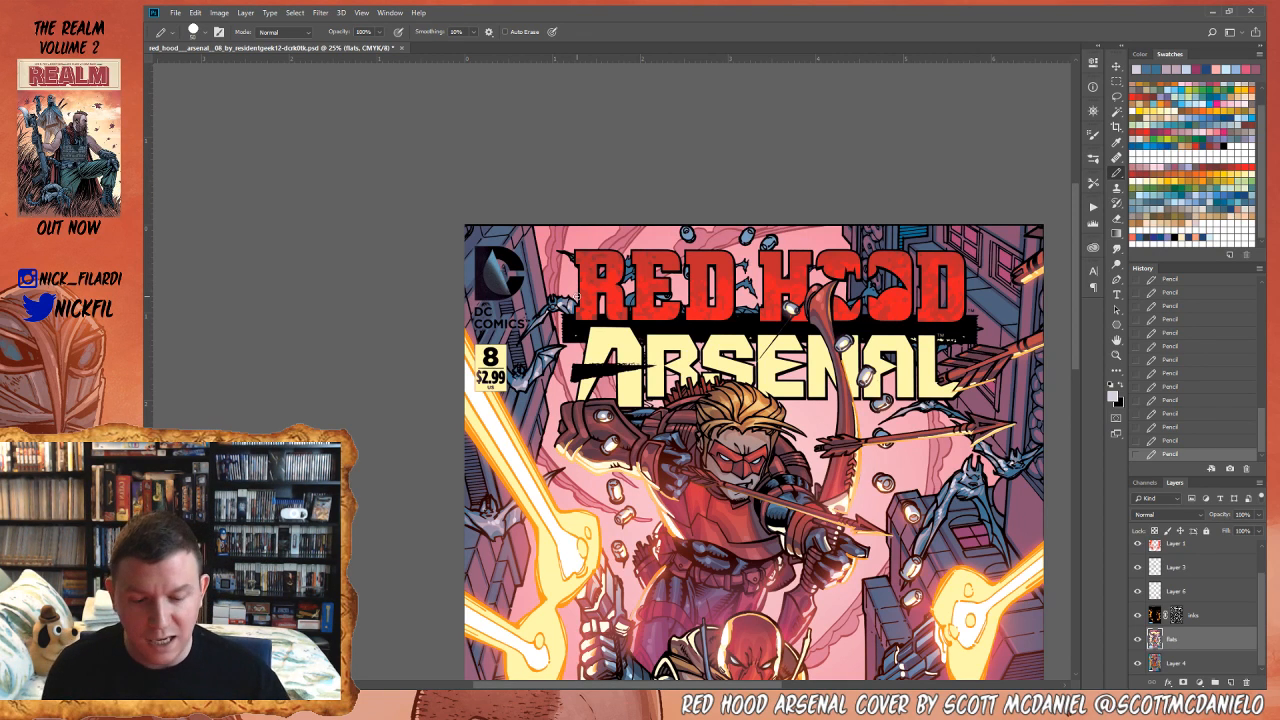
# - Examine the full cover at reduced zoom to judge the bat highlights against the rest of the colouring
pyautogui.click(1113, 342)
pyautogui.moveTo(811, 558); pyautogui.dragTo(802, 430)
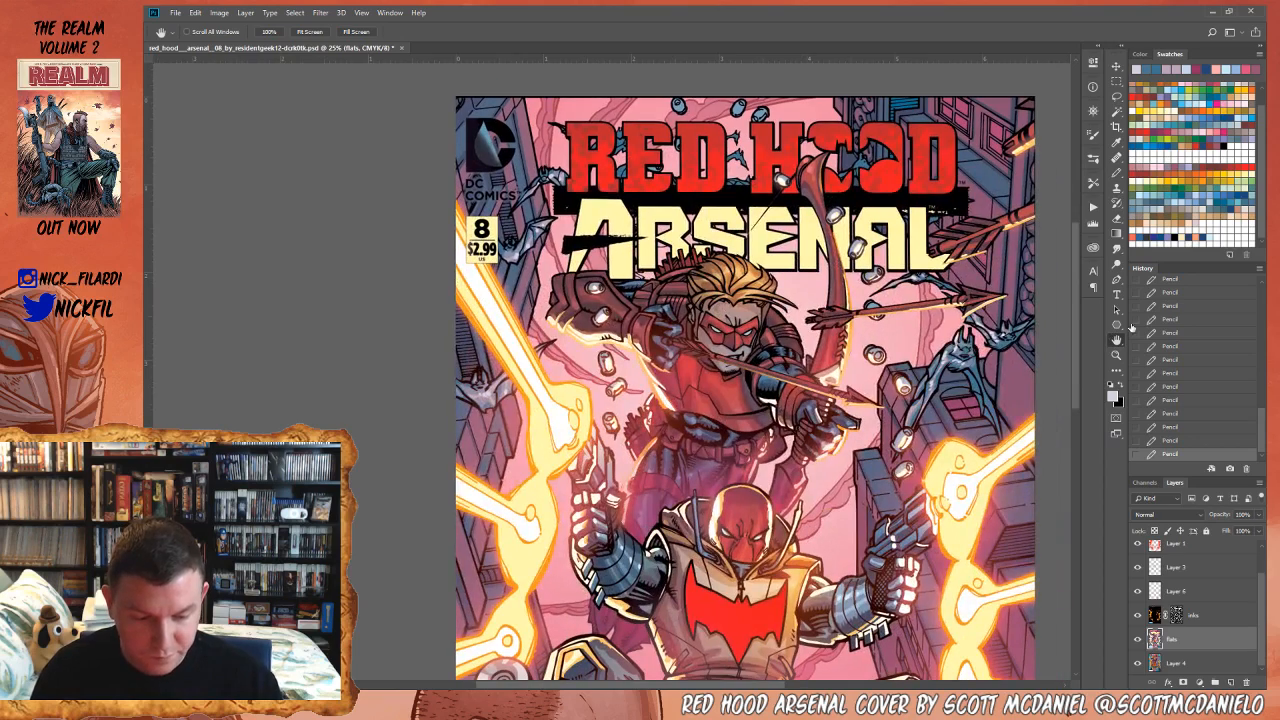
pyautogui.click(1117, 355)
pyautogui.keyDown('alt'); pyautogui.click(873, 464); pyautogui.keyUp('alt')
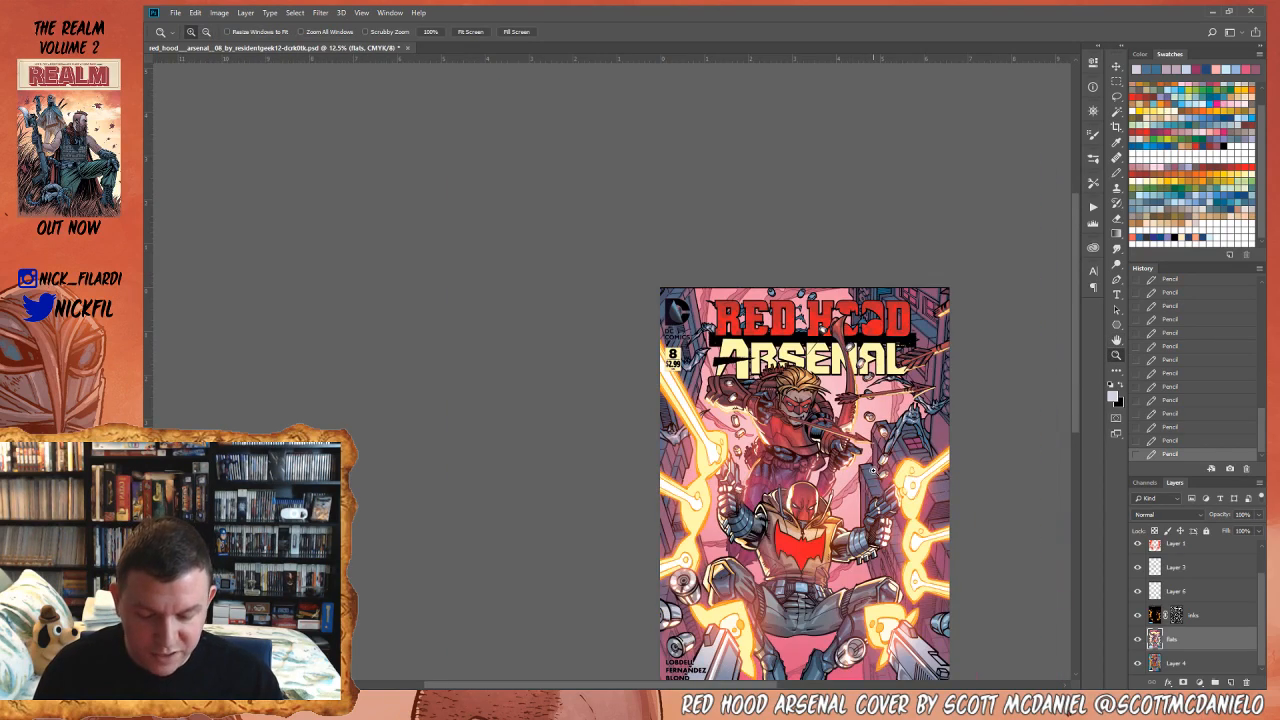
pyautogui.click(1117, 340)
pyautogui.moveTo(887, 547); pyautogui.dragTo(748, 504)
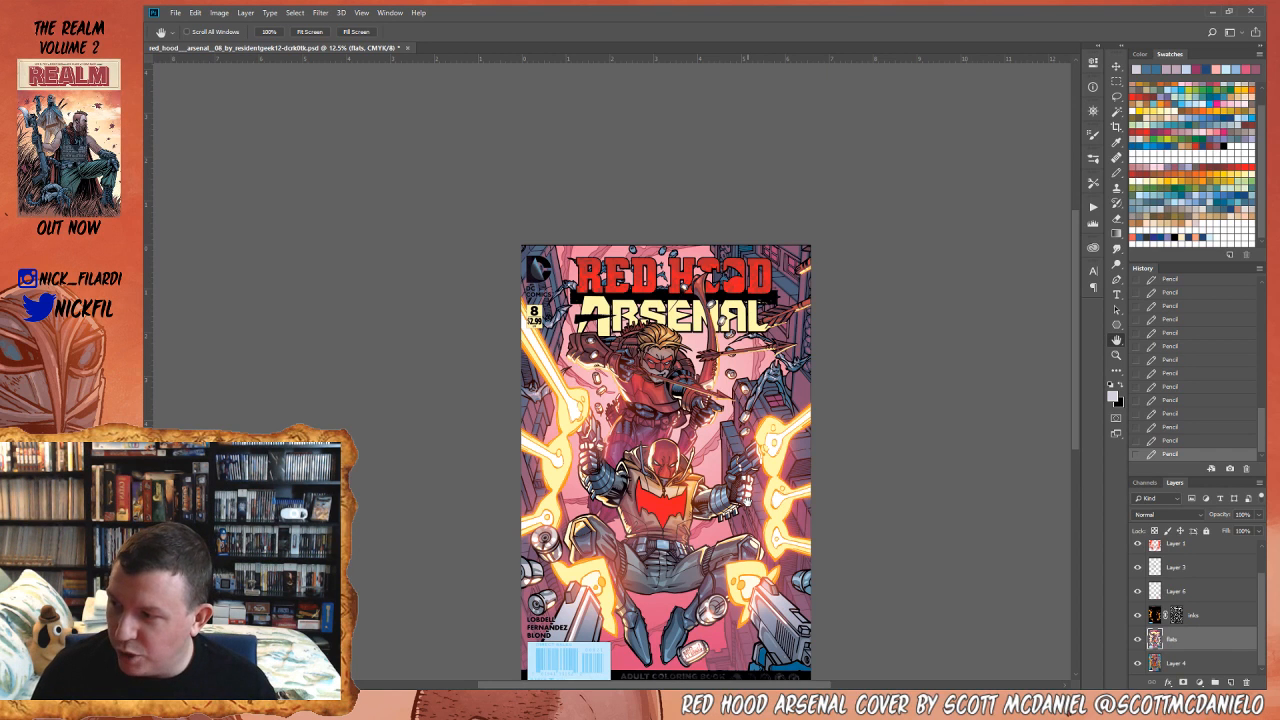
pyautogui.moveTo(718, 463); pyautogui.dragTo(785, 441)
pyautogui.click(1116, 353)
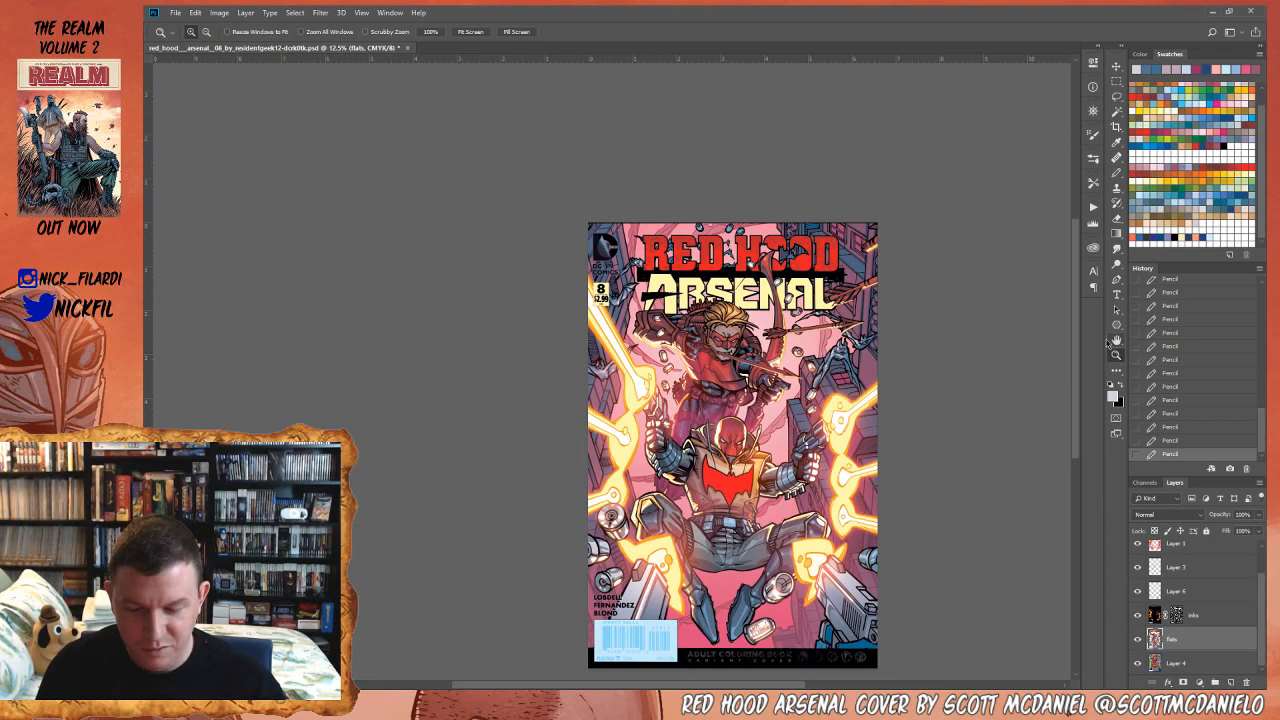
pyautogui.click(622, 371)
pyautogui.click(1116, 339)
pyautogui.moveTo(996, 435); pyautogui.dragTo(952, 413)
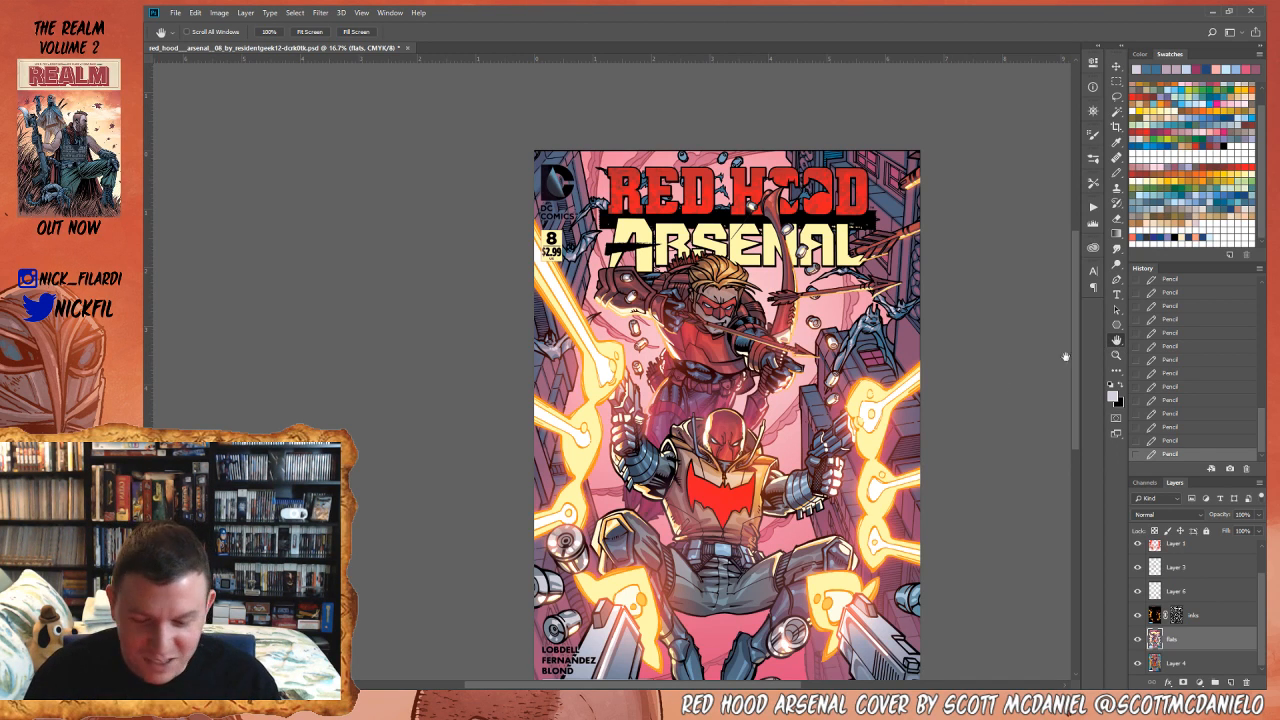
pyautogui.moveTo(734, 349); pyautogui.dragTo(733, 377)
# - Choose a recent blue for the Pencil and set its opacity to 100% for work around the archer and large bat
pyautogui.click(1117, 355)
pyautogui.click(801, 329)
pyautogui.click(1117, 341)
pyautogui.click(1160, 68)
pyautogui.click(1117, 172)
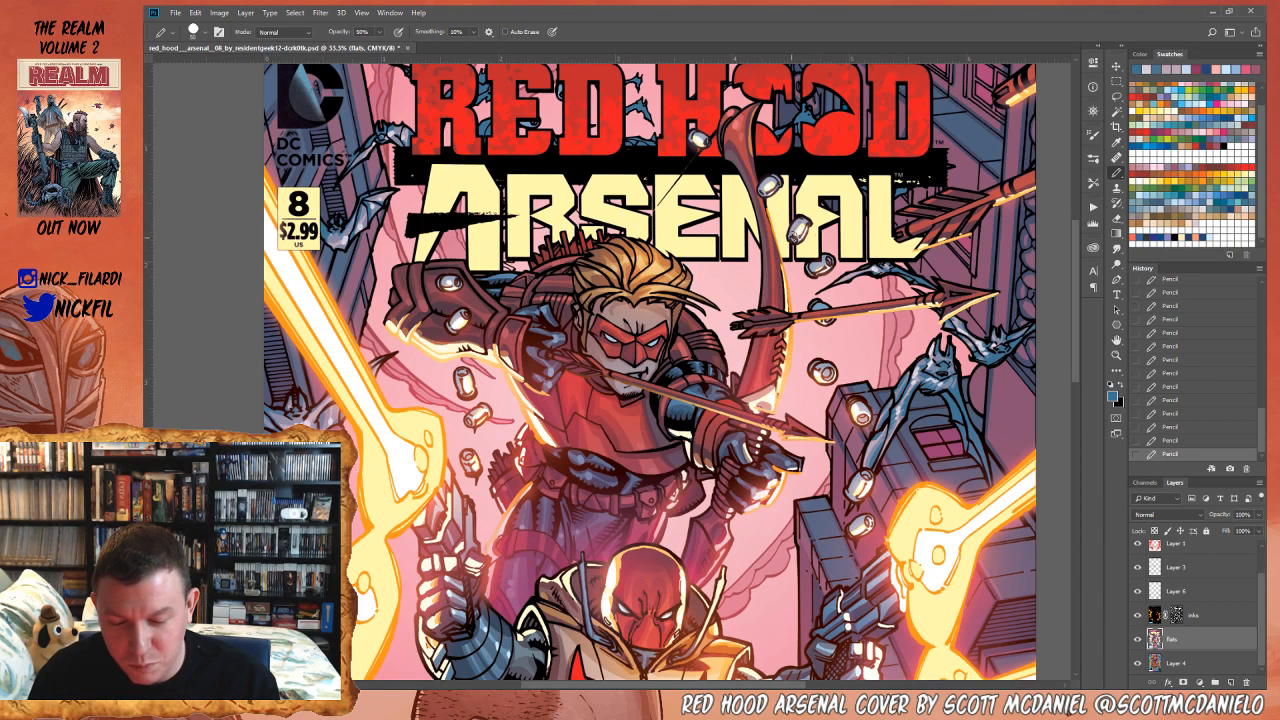
pyautogui.press('0')
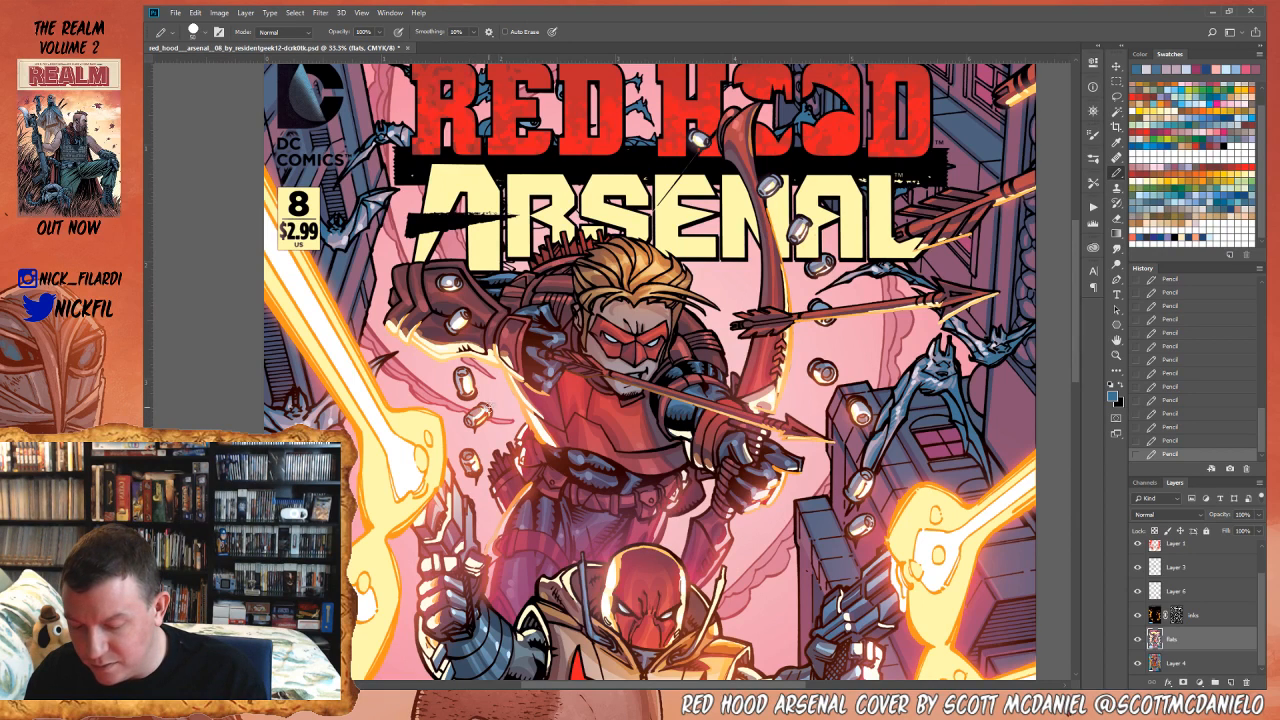
# - Review the whole cover from the title down to the barcode
pyautogui.press('z')
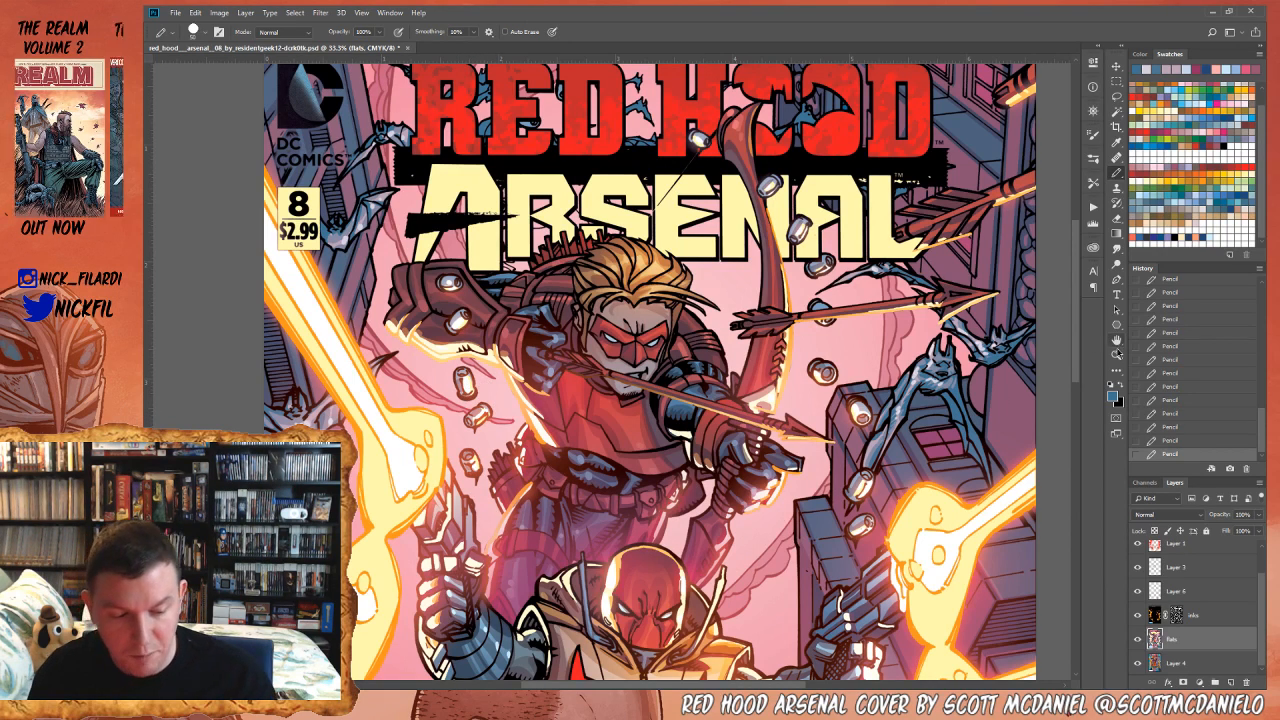
pyautogui.keyDown('alt'); pyautogui.click(708, 473); pyautogui.keyUp('alt')
pyautogui.keyDown('alt'); pyautogui.click(708, 473); pyautogui.keyUp('alt')
pyautogui.click(1117, 340)
pyautogui.moveTo(878, 510); pyautogui.dragTo(838, 390)
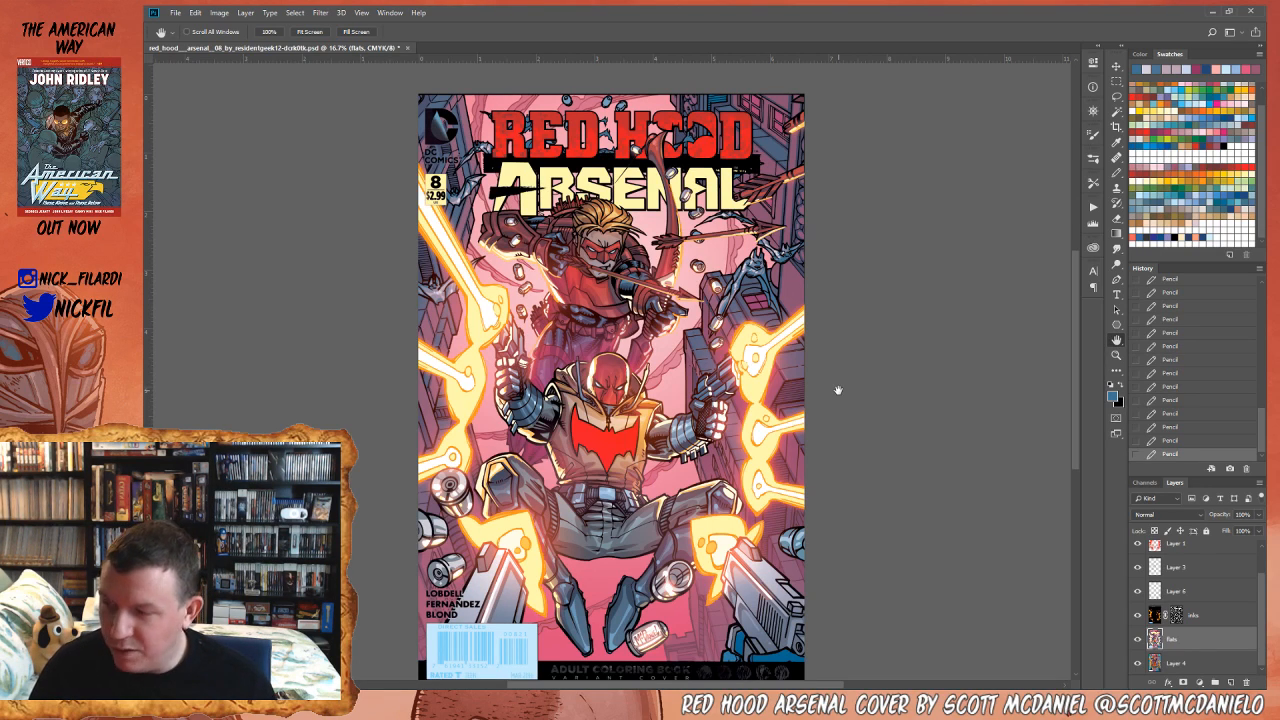
pyautogui.press('z')
pyautogui.click(440, 114)
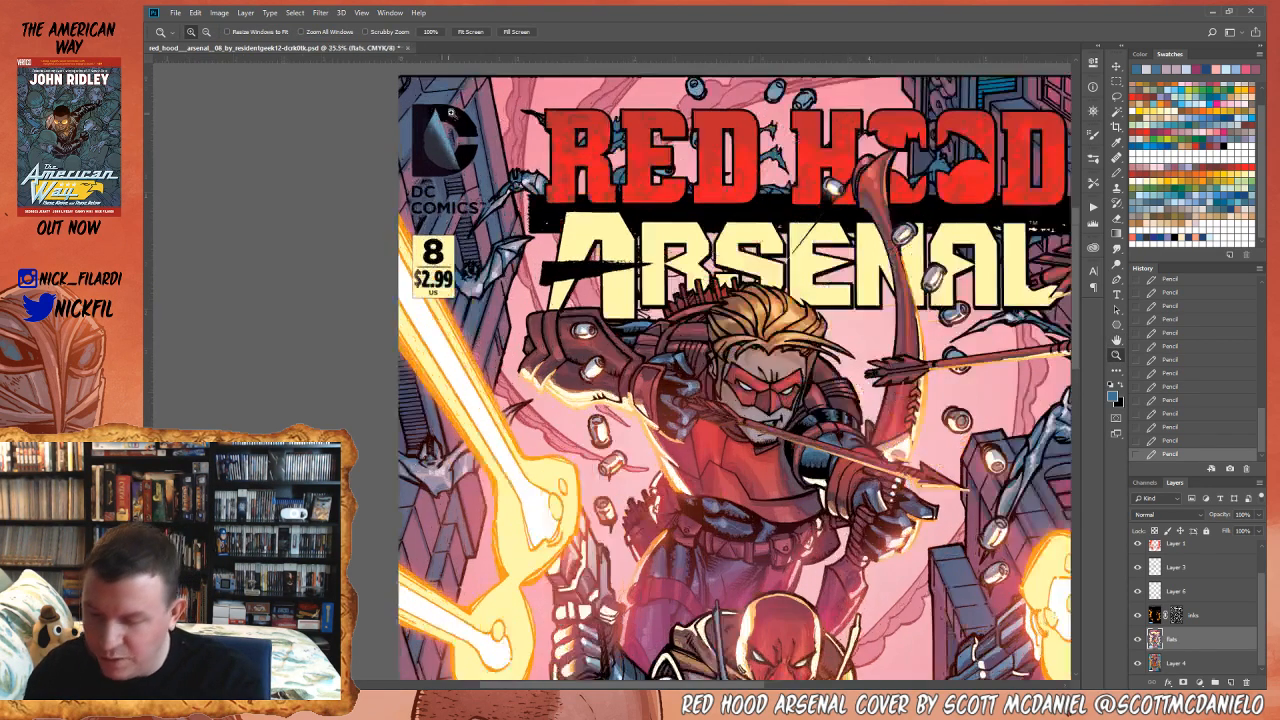
pyautogui.press('h')
pyautogui.moveTo(642, 356); pyautogui.dragTo(742, 533)
pyautogui.click(1117, 96)
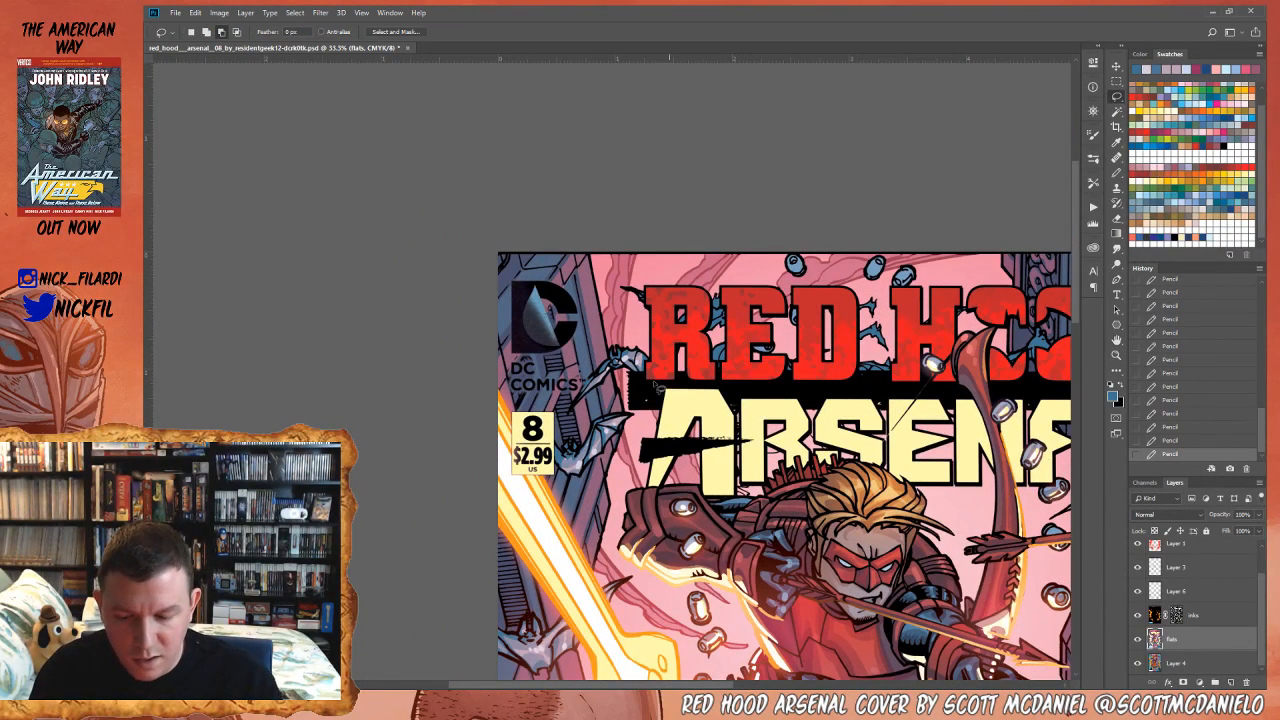
pyautogui.moveTo(518, 290)
pyautogui.mouseDown()
pyautogui.moveTo(520, 372)
pyautogui.moveTo(568, 354)
pyautogui.moveTo(540, 286)
pyautogui.moveTo(526, 285)
pyautogui.mouseUp()
pyautogui.hotkey('ctrl', 'd')
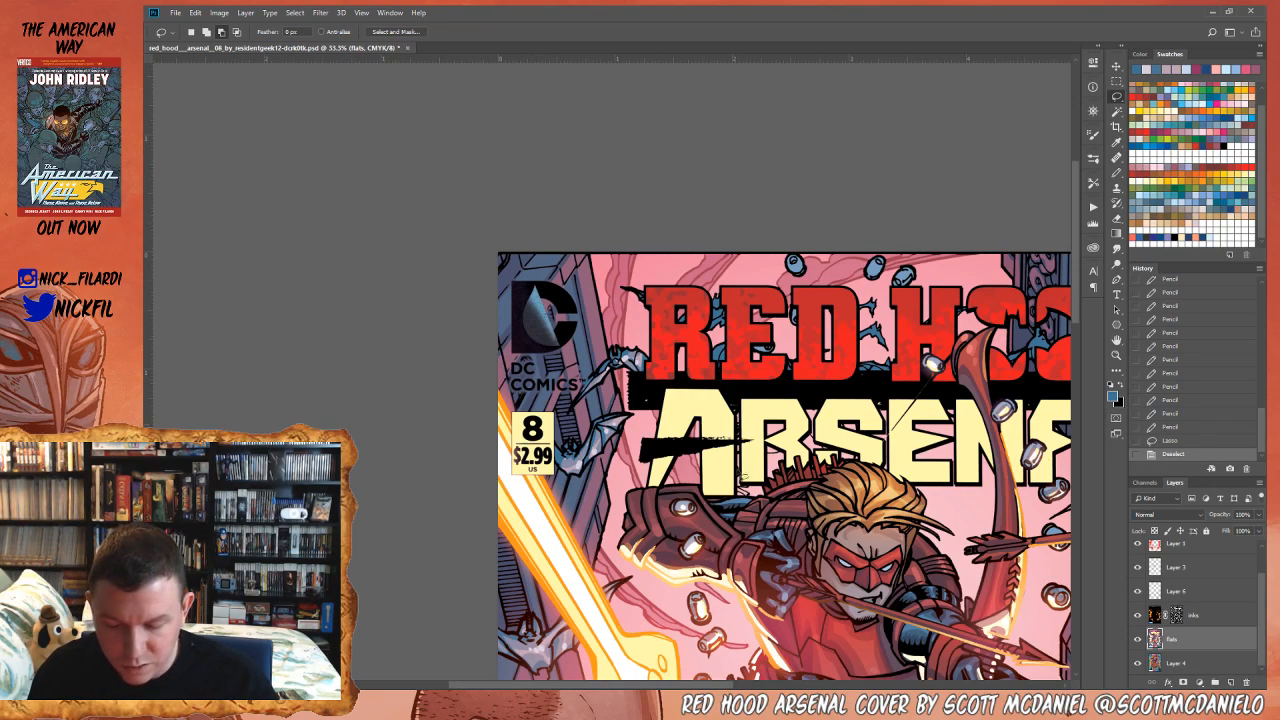
# - Select the issue number and price box with a rectangular marquee, fill its lettering with orange on the inks layer, and deselect
pyautogui.click(1117, 342)
pyautogui.moveTo(830, 504); pyautogui.dragTo(770, 290)
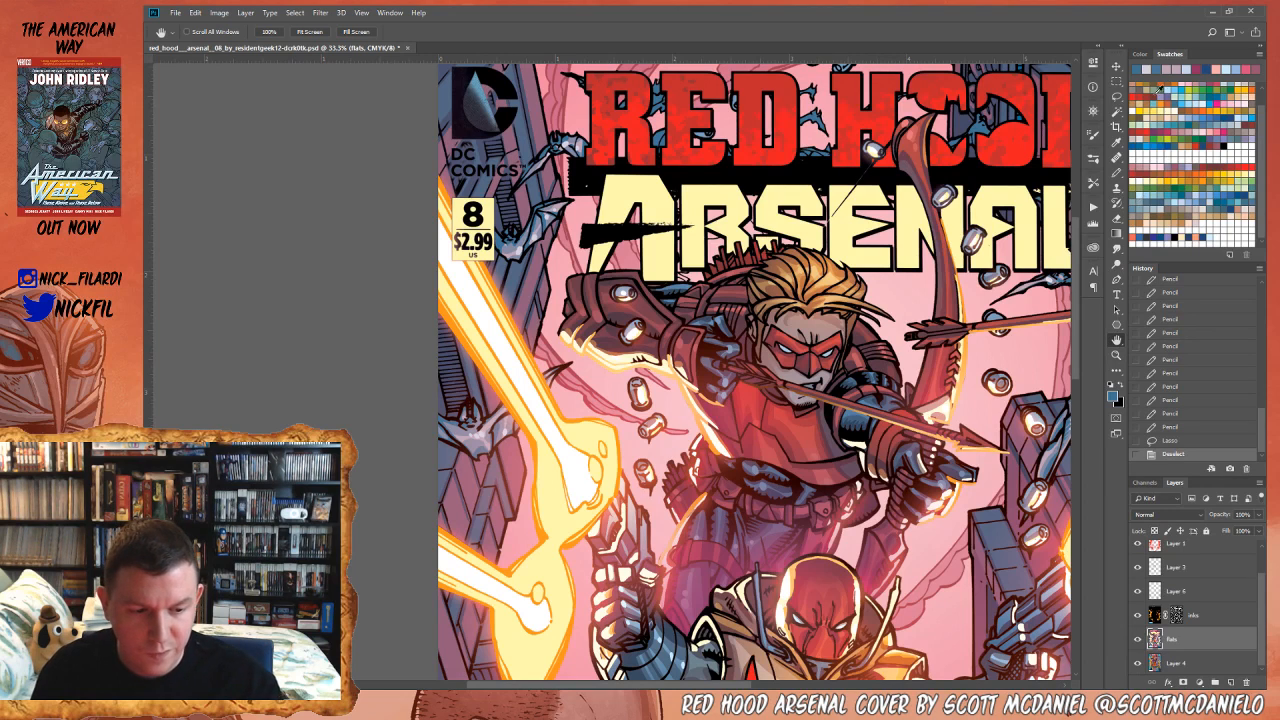
pyautogui.click(1163, 99)
pyautogui.click(1116, 80)
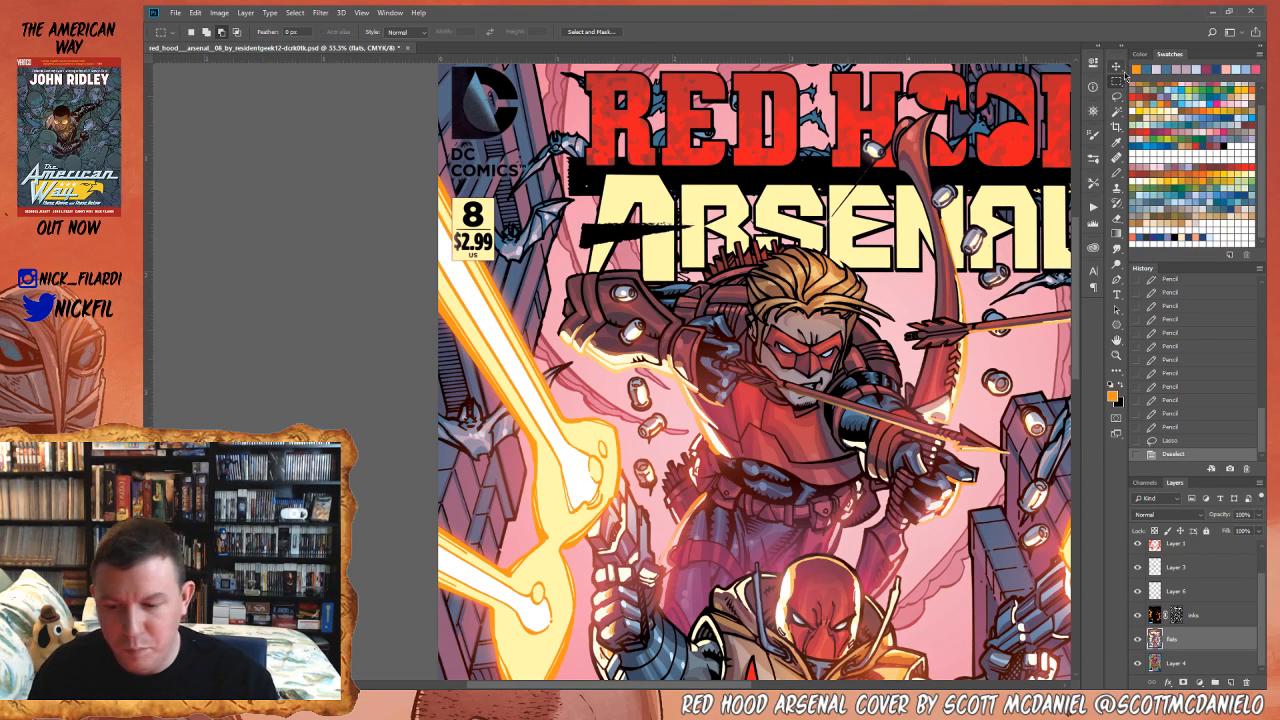
pyautogui.moveTo(453, 202); pyautogui.dragTo(490, 258)
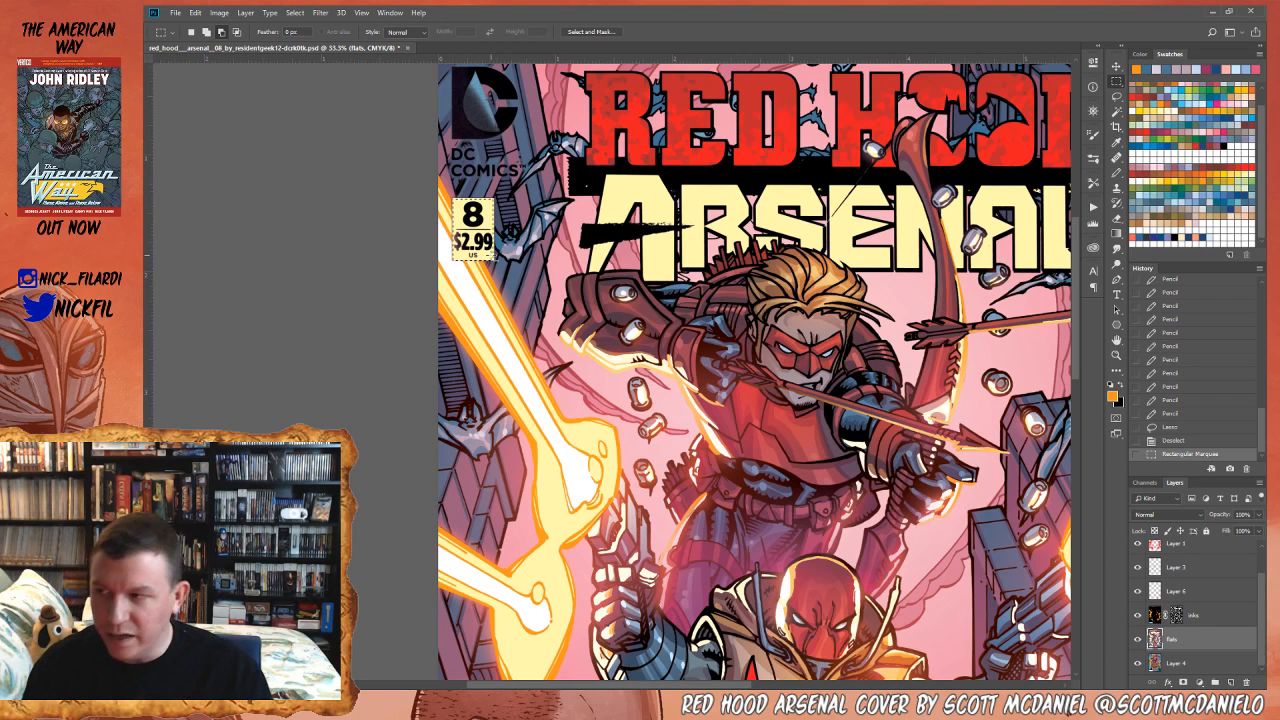
pyautogui.click(1207, 617)
pyautogui.hotkey('alt', 'BackSpace')
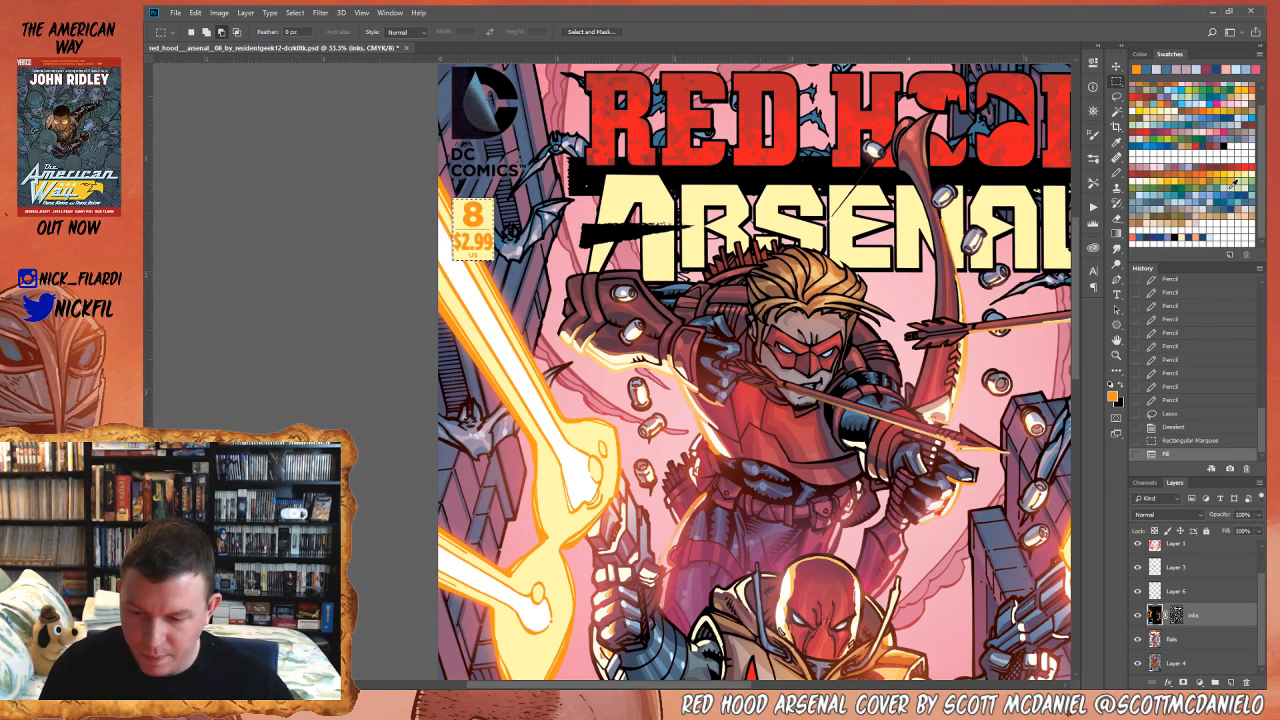
pyautogui.hotkey('ctrl', 'd')
# - Check the orange issue number and price against the full cover at reduced zoom
pyautogui.click(1116, 357)
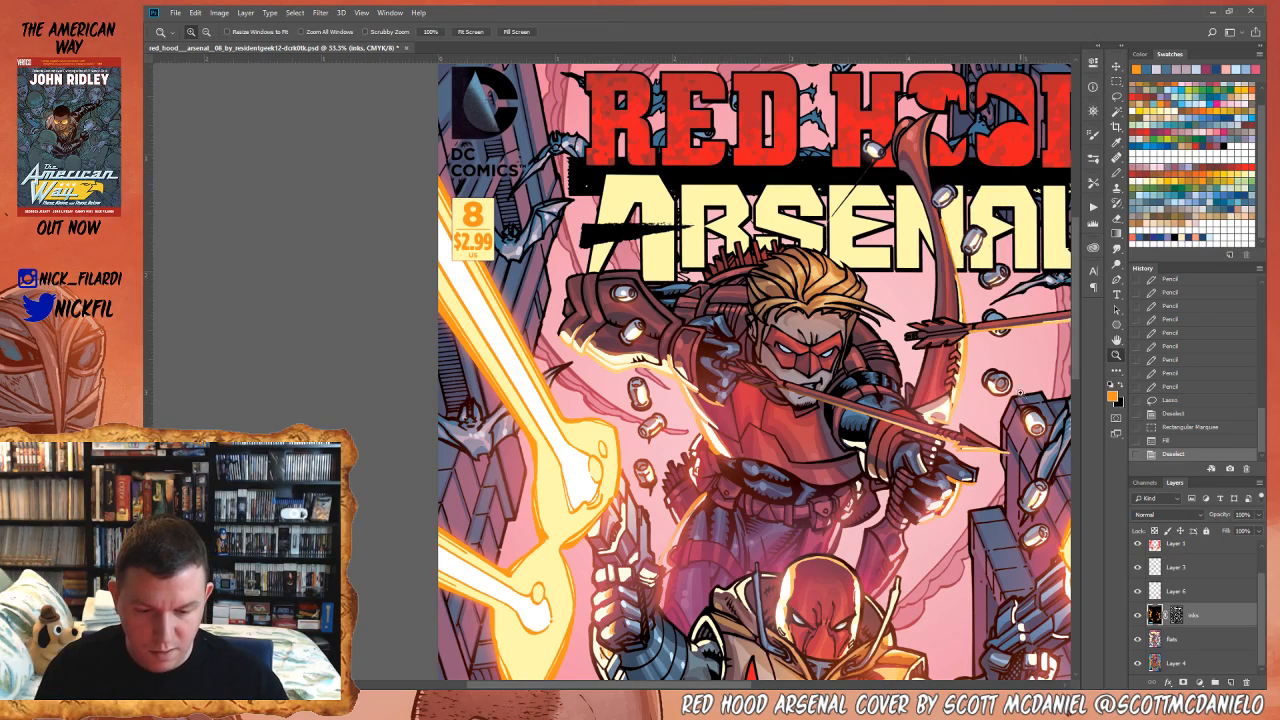
pyautogui.keyDown('alt'); pyautogui.click(846, 486); pyautogui.keyUp('alt')
pyautogui.keyDown('alt'); pyautogui.click(846, 486); pyautogui.keyUp('alt')
pyautogui.click(1117, 342)
pyautogui.moveTo(885, 546); pyautogui.dragTo(710, 311)
pyautogui.moveTo(880, 360); pyautogui.dragTo(869, 377)
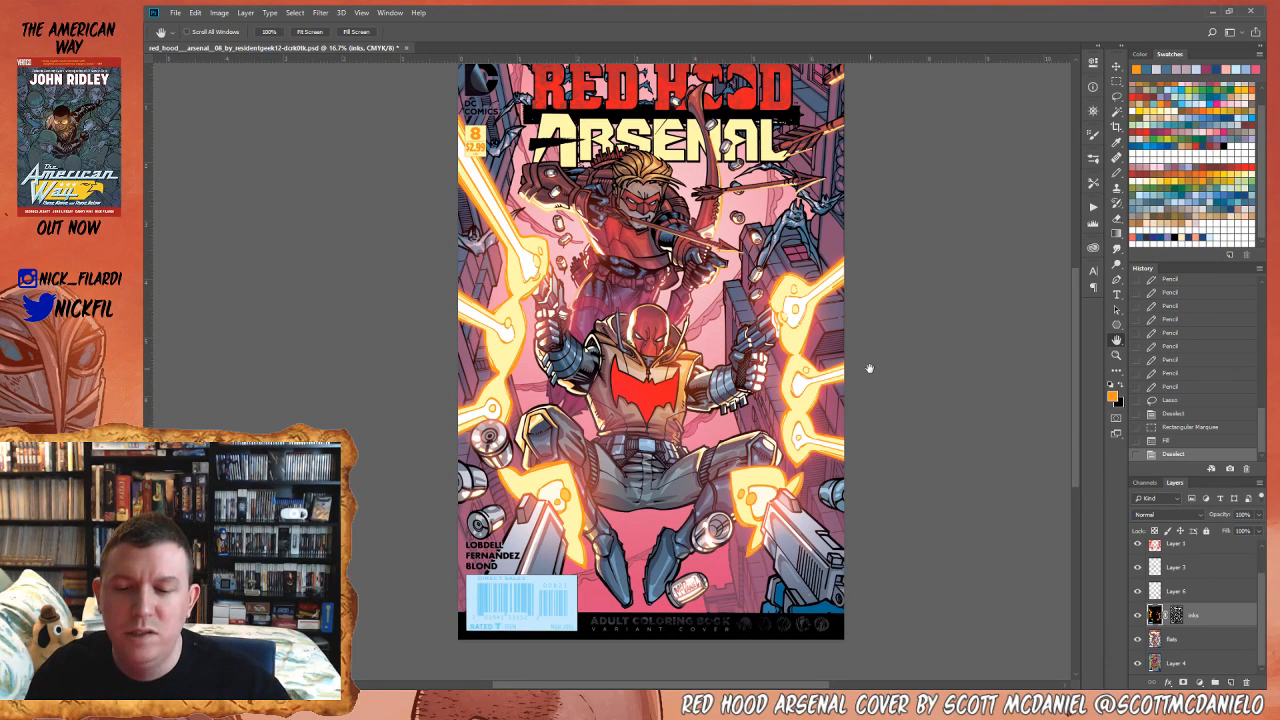
# - Save the cover file and review the whole composition at progressively smaller zoom levels
pyautogui.hotkey('ctrl', 's')
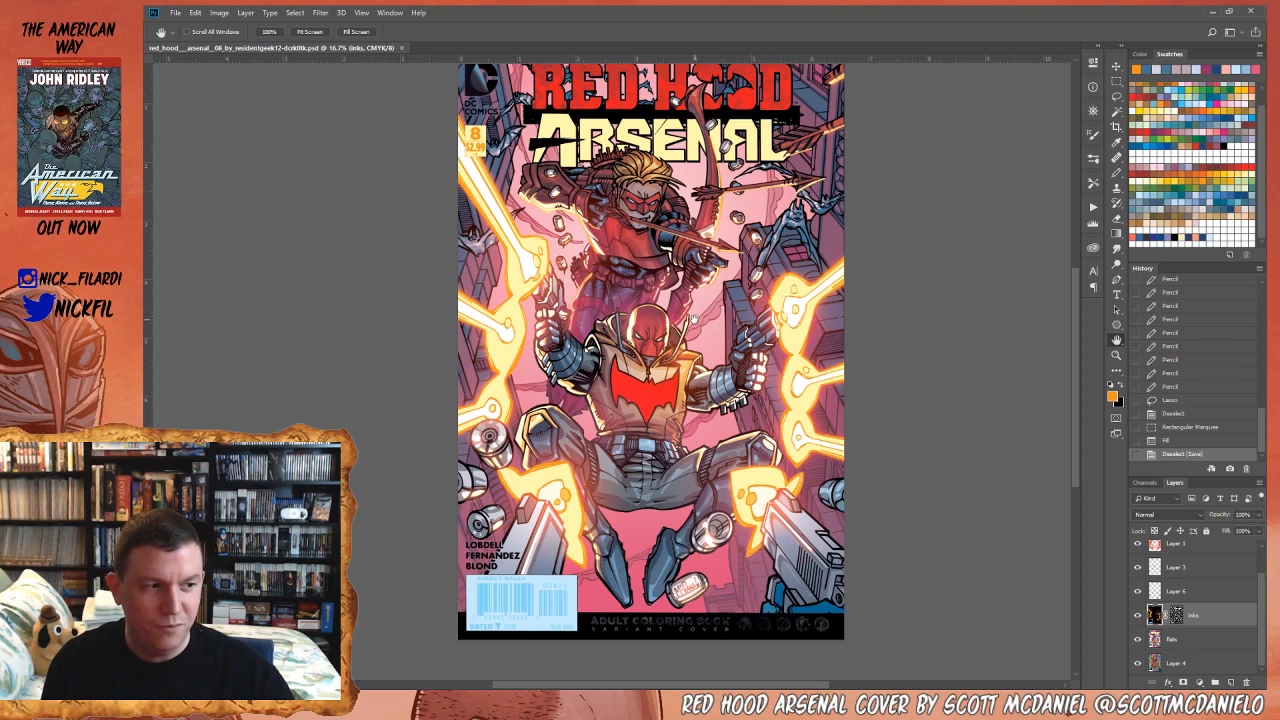
pyautogui.moveTo(653, 454); pyautogui.dragTo(612, 494)
pyautogui.press('z')
pyautogui.keyDown('alt'); pyautogui.click(656, 430); pyautogui.keyUp('alt')
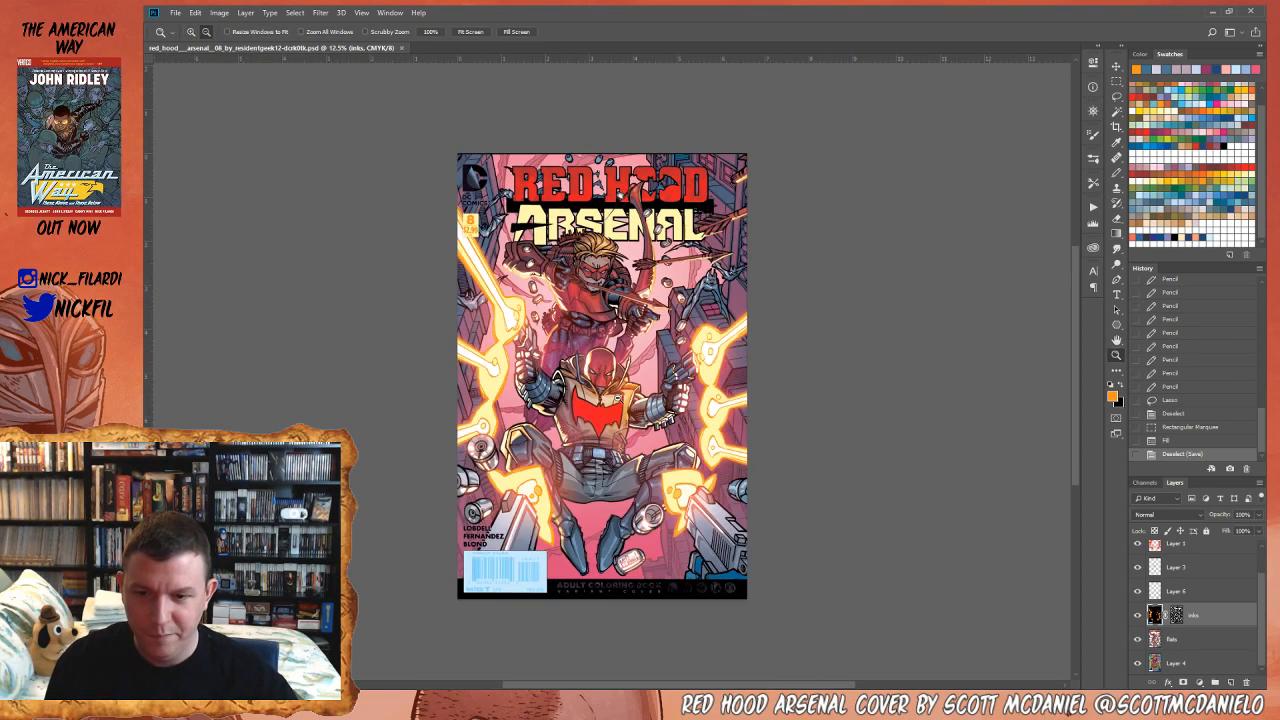
pyautogui.moveTo(645, 453); pyautogui.dragTo(667, 439)
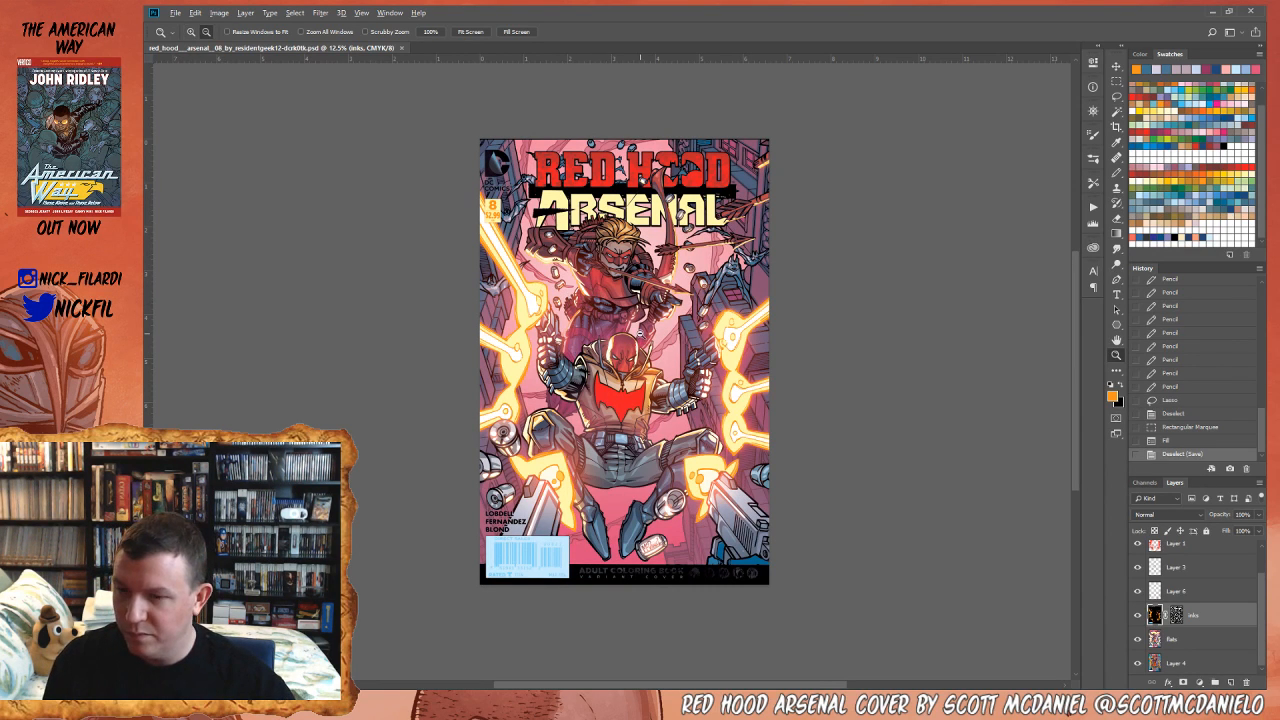
pyautogui.keyDown('alt'); pyautogui.click(640, 334); pyautogui.keyUp('alt')
pyautogui.moveTo(679, 409)
pyautogui.mouseDown()
pyautogui.moveTo(736, 358)
pyautogui.moveTo(702, 398)
pyautogui.mouseUp()
pyautogui.click(712, 339)
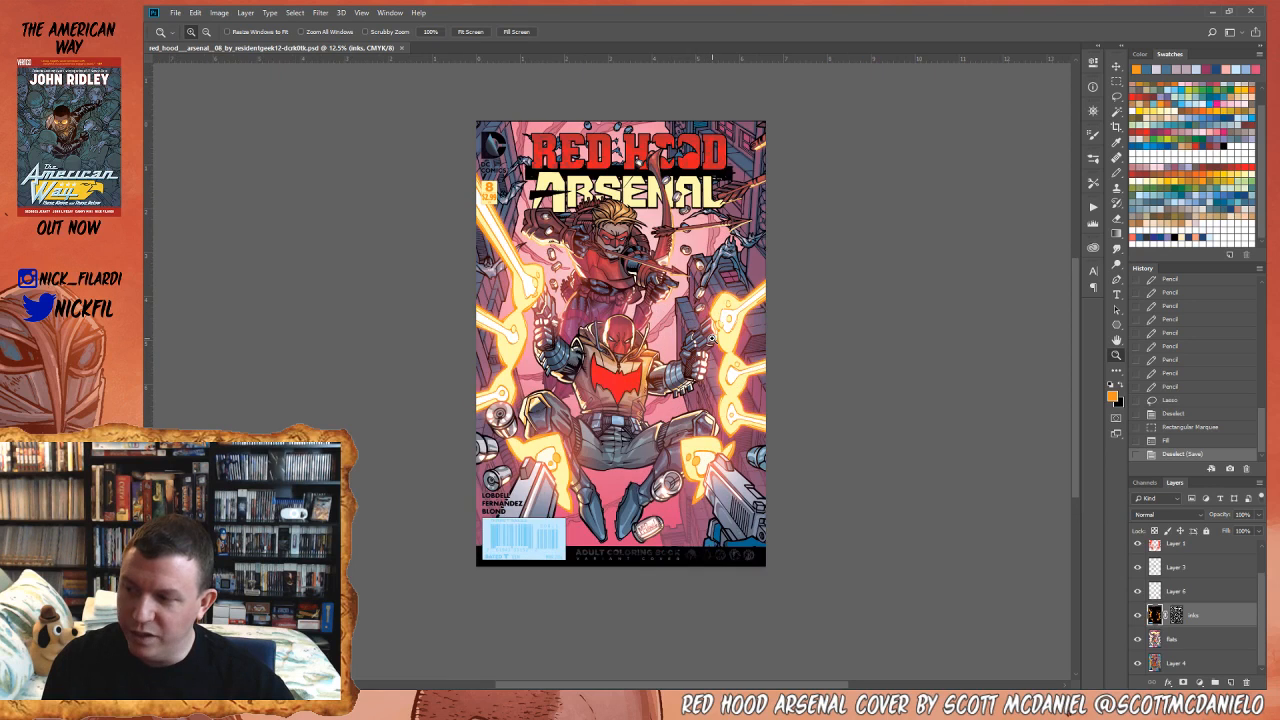
pyautogui.keyDown('alt'); pyautogui.click(684, 346); pyautogui.keyUp('alt')
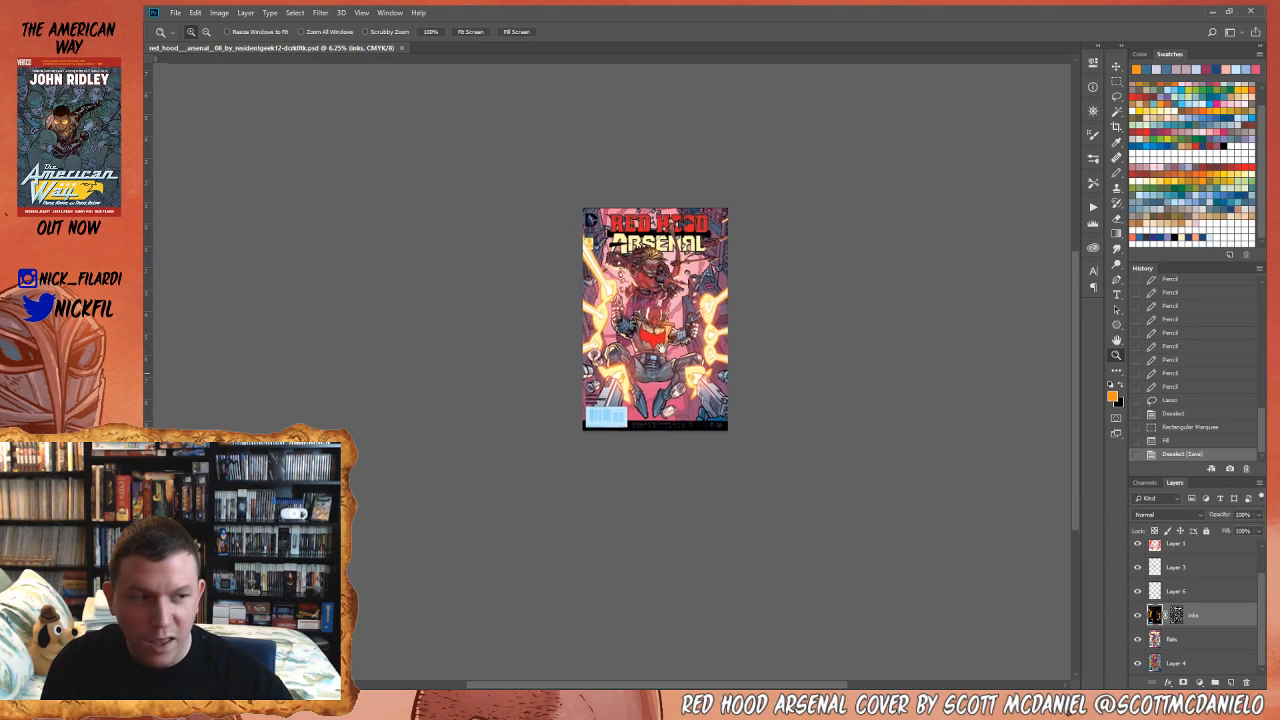
pyautogui.click(662, 385)
pyautogui.keyDown('alt'); pyautogui.click(652, 320); pyautogui.keyUp('alt')
pyautogui.keyDown('alt'); pyautogui.click(652, 320); pyautogui.keyUp('alt')
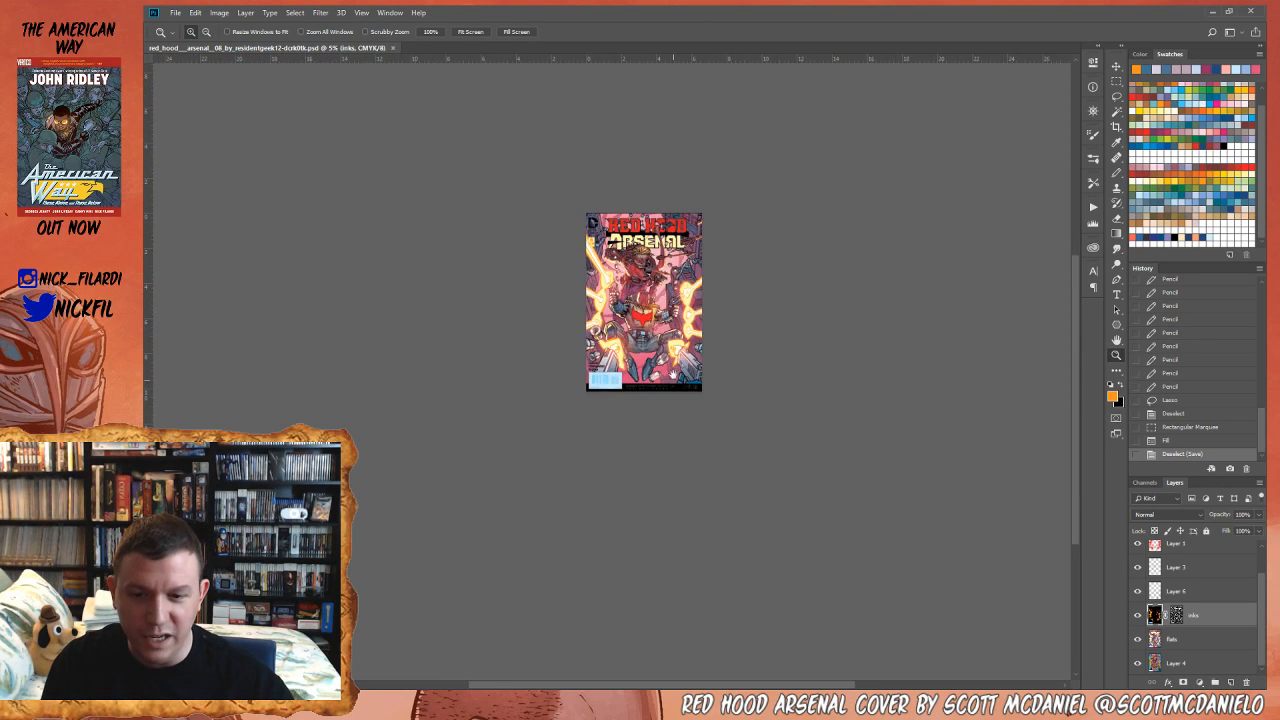
pyautogui.moveTo(669, 340); pyautogui.dragTo(665, 419)
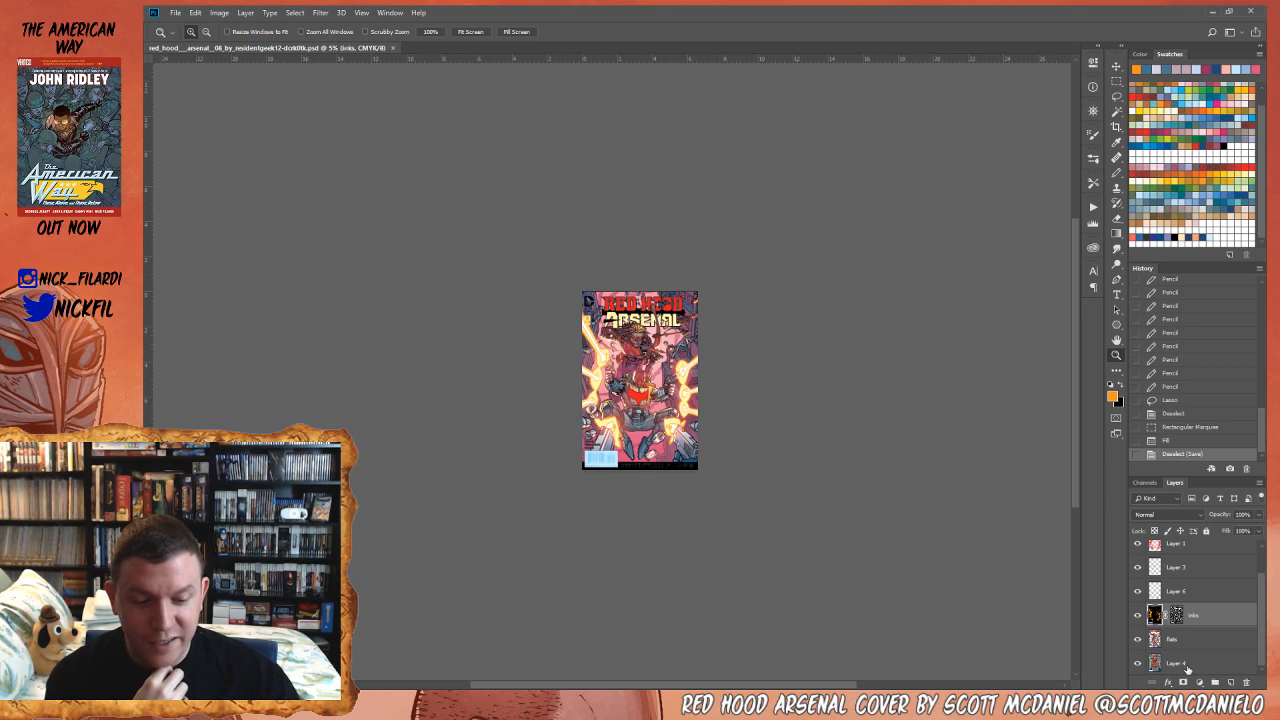
pyautogui.click(1186, 664)
pyautogui.click(1150, 483)
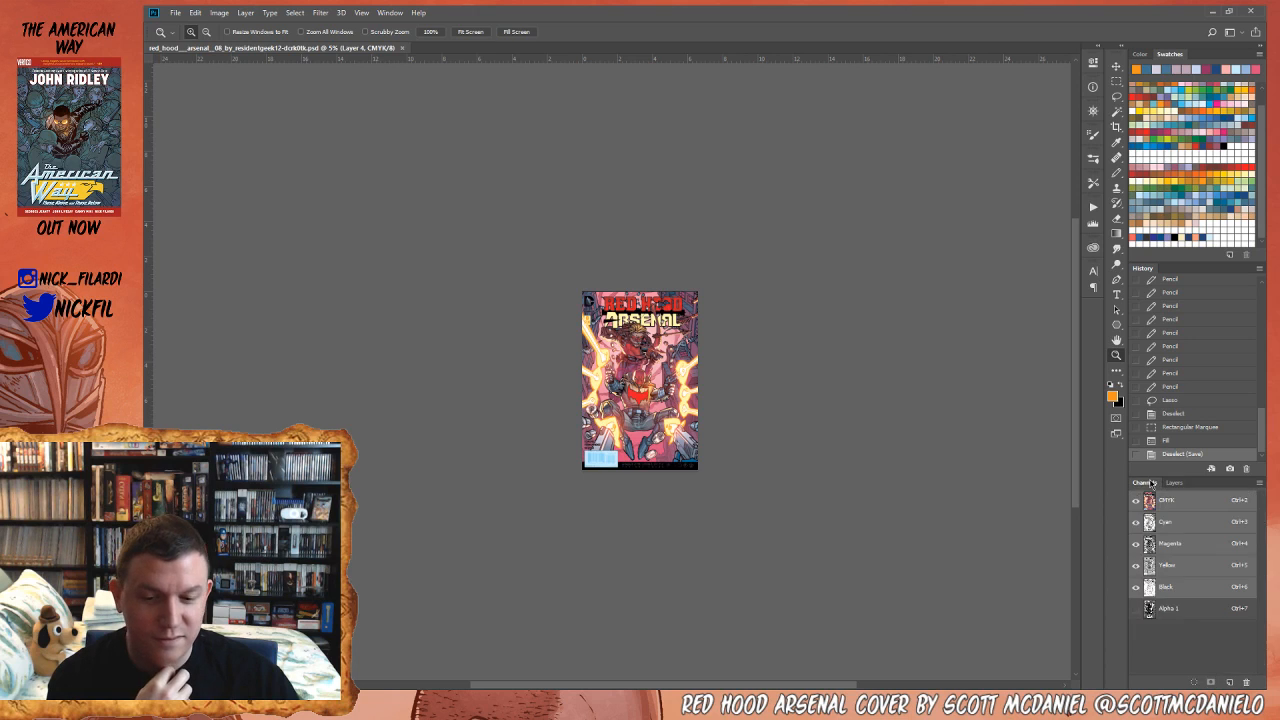
pyautogui.click(1180, 612)
pyautogui.press('w')
pyautogui.click(692, 377)
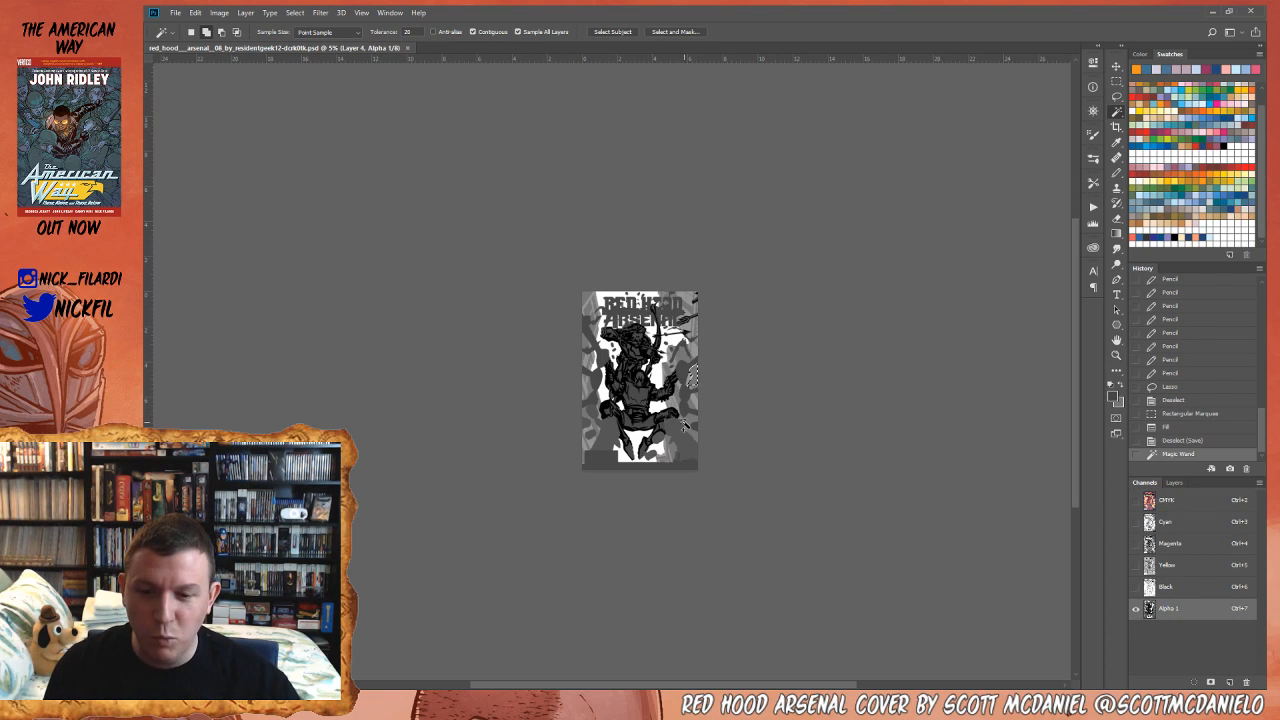
pyautogui.hotkey('ctrl', 'd')
pyautogui.click(1174, 500)
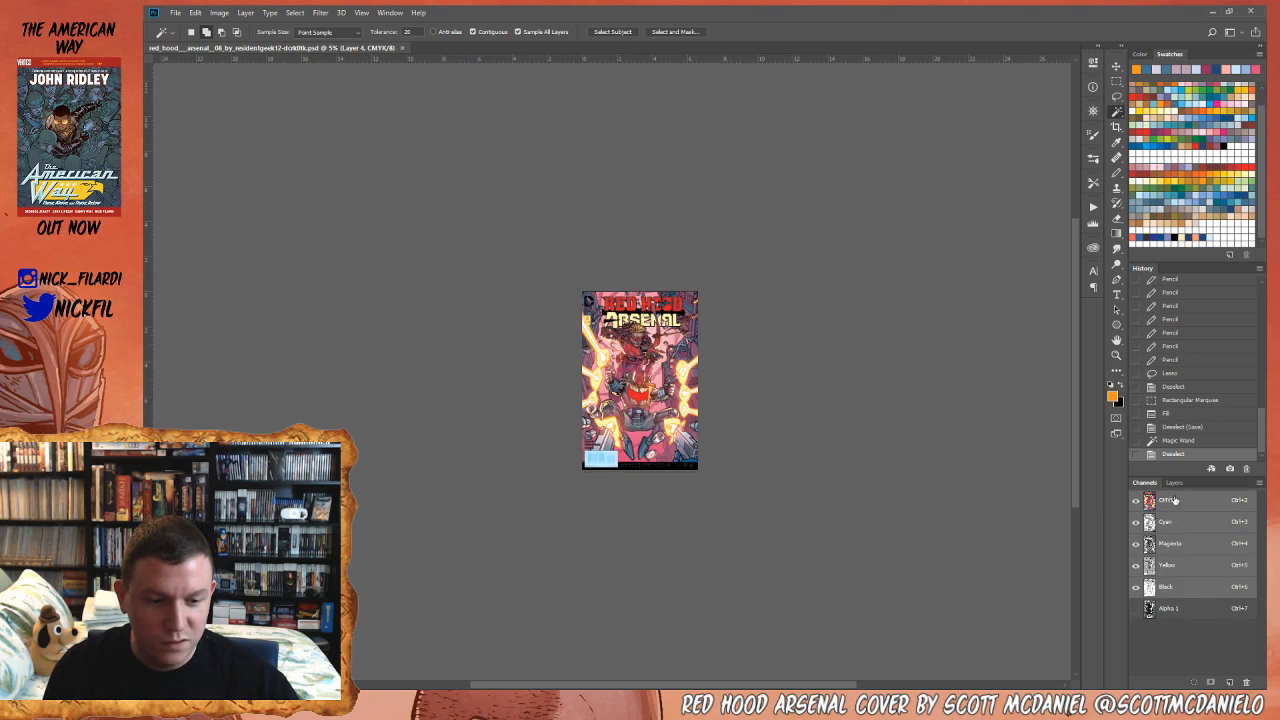
pyautogui.click(1168, 608)
pyautogui.click(656, 379)
pyautogui.hotkey('ctrl', 'd')
pyautogui.click(1166, 501)
pyautogui.press('z')
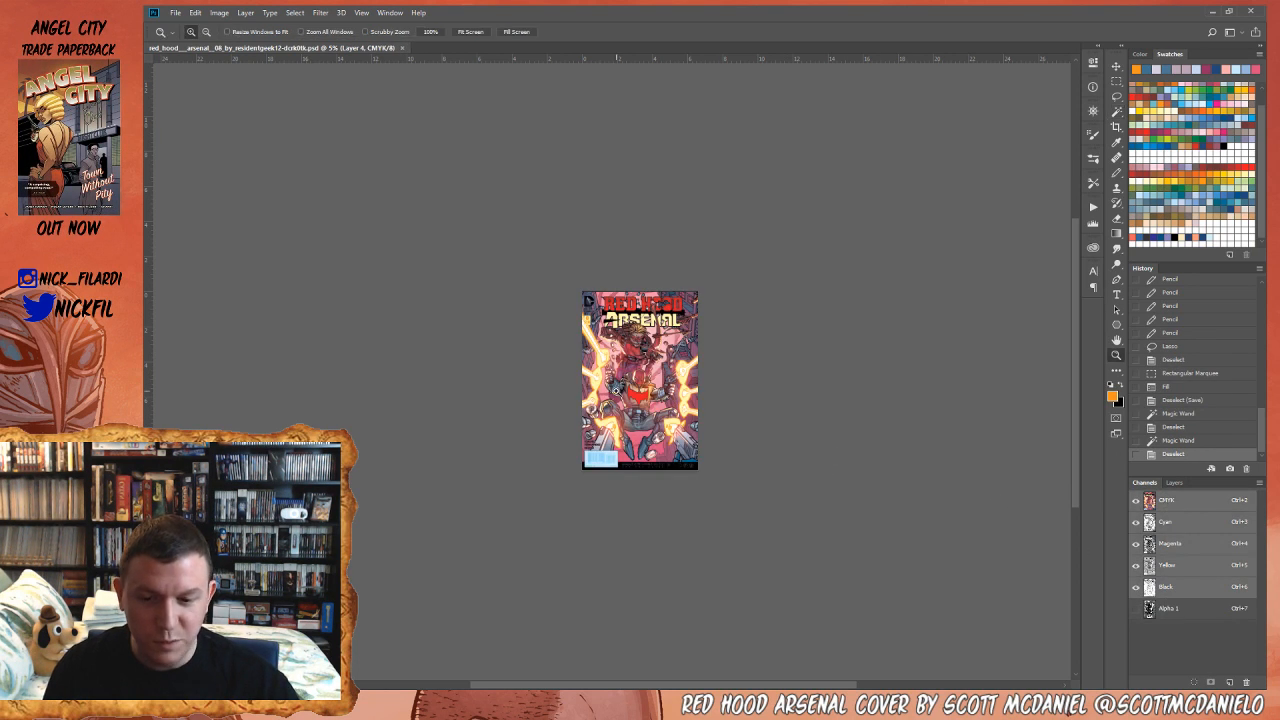
pyautogui.doubleClick(618, 393)
pyautogui.hotkey('ctrl', 'z')
# - Select the white background area with the Magic Wand on the Alpha 1 channel and return to the CMYK composite
pyautogui.click(1224, 604)
pyautogui.hotkey('ctrl', 'd')
pyautogui.press('w')
pyautogui.click(686, 364)
pyautogui.click(1183, 502)
pyautogui.press('z')
pyautogui.keyDown('alt'); pyautogui.click(679, 405); pyautogui.keyUp('alt')
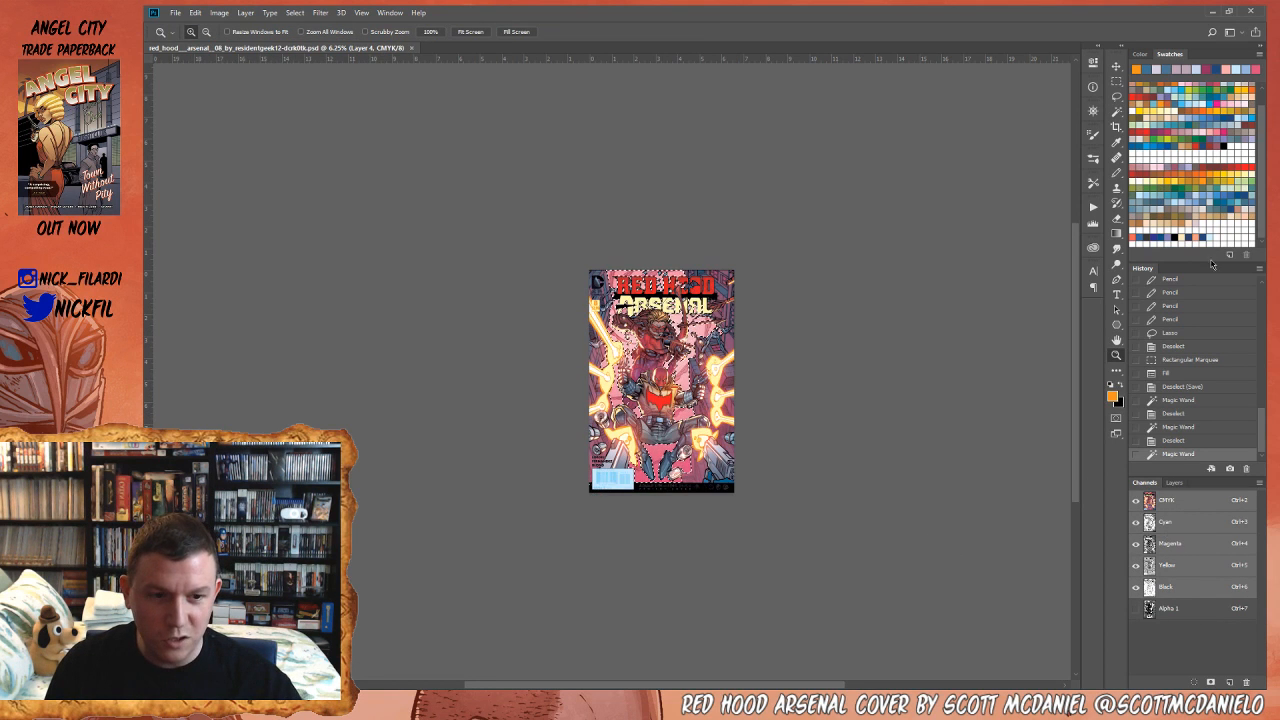
# - Try a white gradient across the lower part of the selected background on Layer 4, and undo it
pyautogui.click(1222, 152)
pyautogui.press('g')
pyautogui.hotkey('ctrl', 'h')
pyautogui.moveTo(644, 456); pyautogui.dragTo(644, 558)
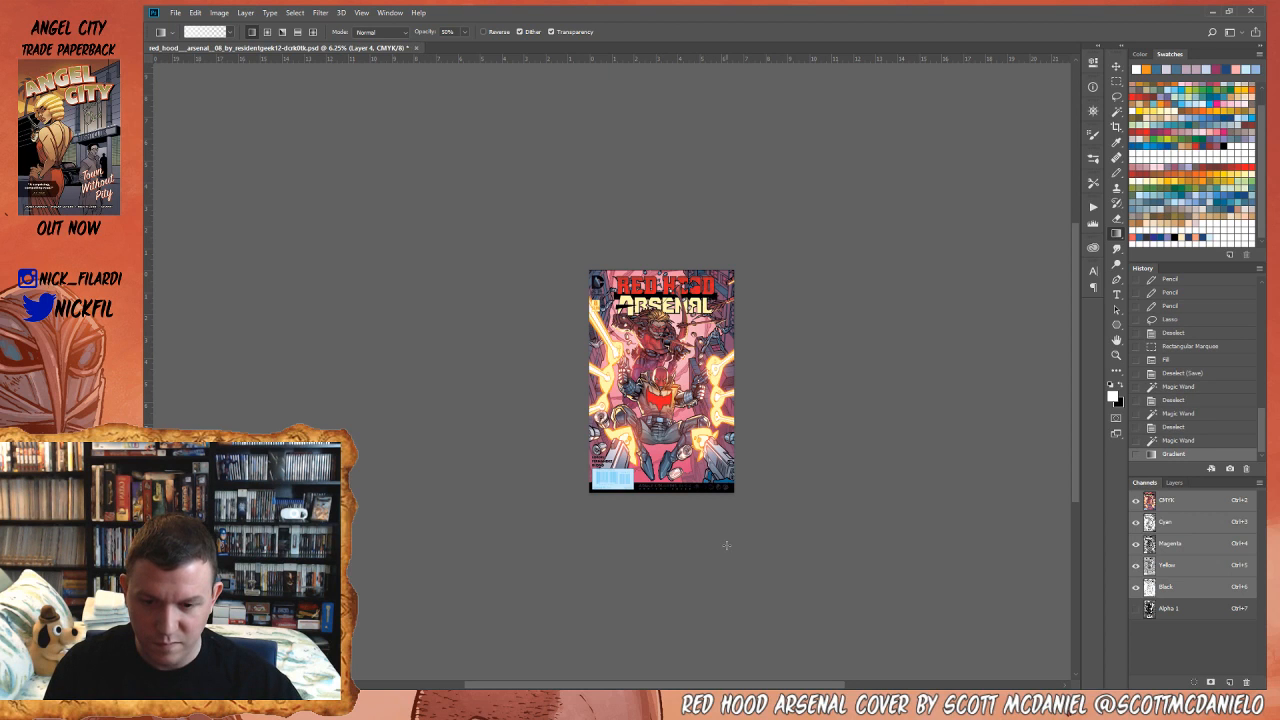
pyautogui.hotkey('ctrl', 'z')
# - Apply two white gradients fading down the selected background on the flats layer, and deselect
pyautogui.click(1174, 482)
pyautogui.click(1176, 639)
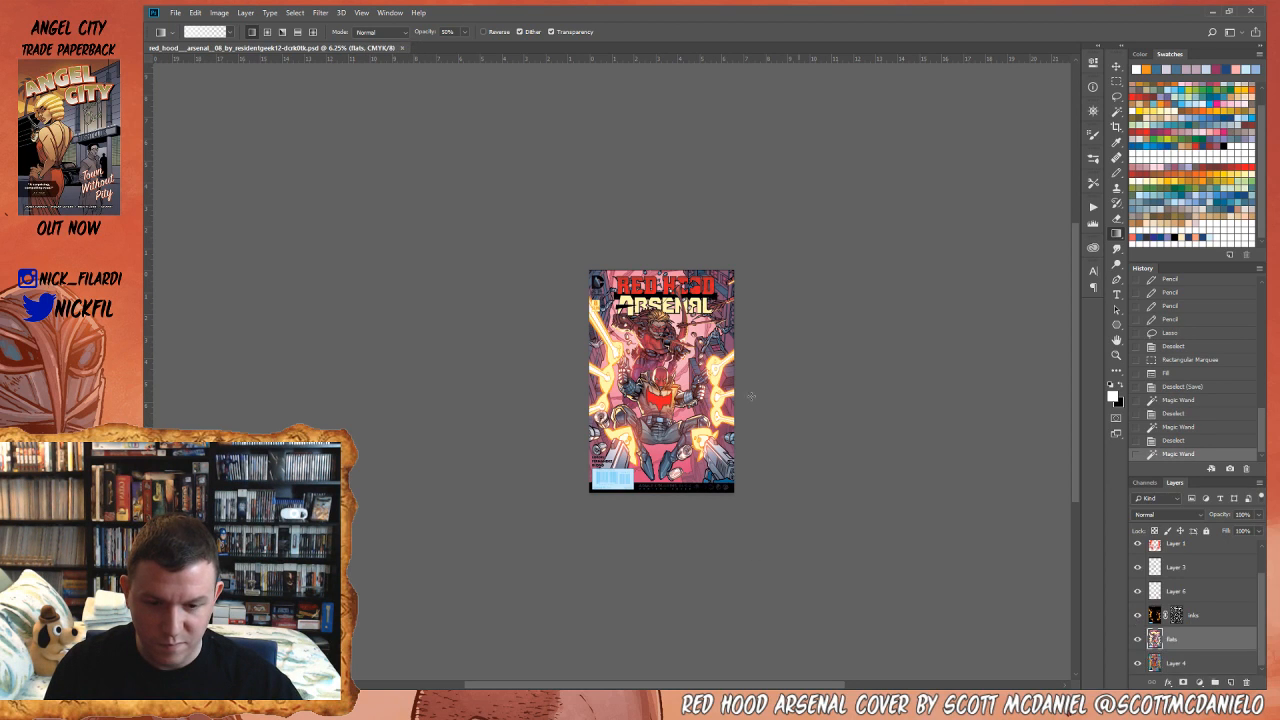
pyautogui.moveTo(657, 400); pyautogui.dragTo(679, 510)
pyautogui.moveTo(665, 340); pyautogui.dragTo(680, 493)
pyautogui.hotkey('ctrl', 'd')
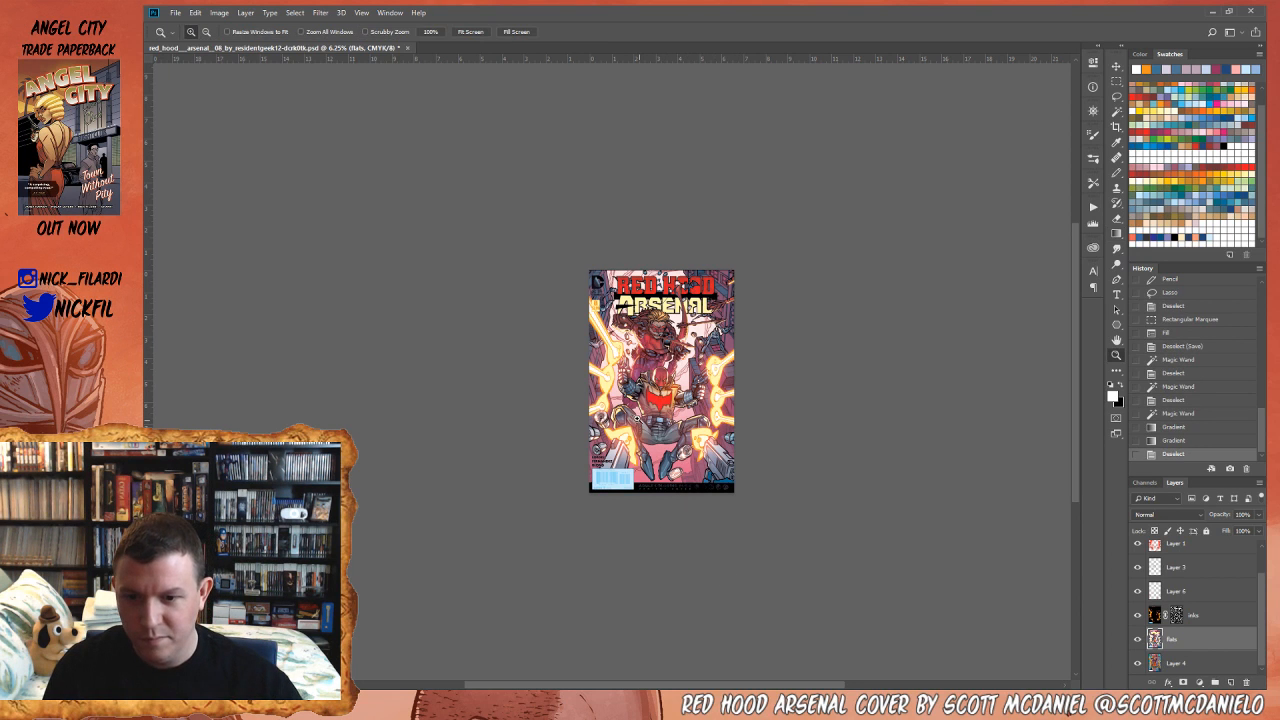
# - Examine the lightened background against the figures and title at several zoom levels
pyautogui.hotkey('ctrl', '-')
pyautogui.press('z')
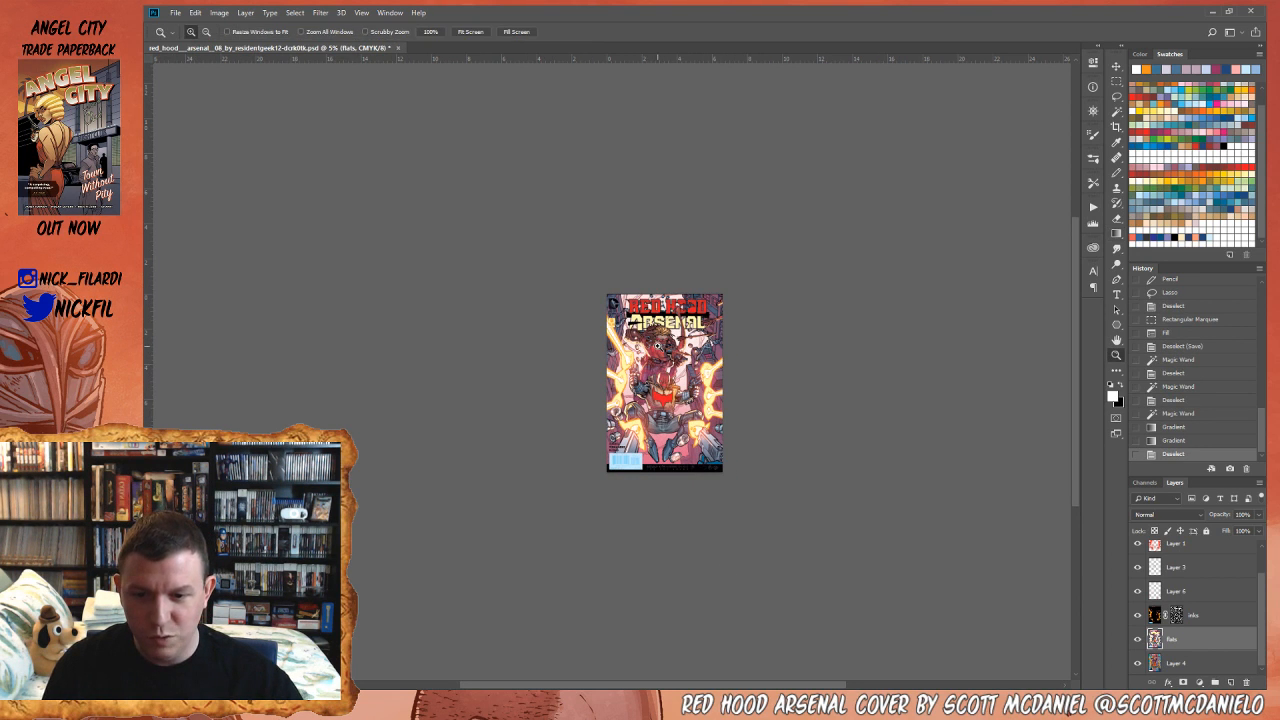
pyautogui.click(657, 346)
pyautogui.click(657, 346)
pyautogui.click(657, 346)
pyautogui.click(657, 346)
pyautogui.moveTo(746, 540); pyautogui.dragTo(722, 476)
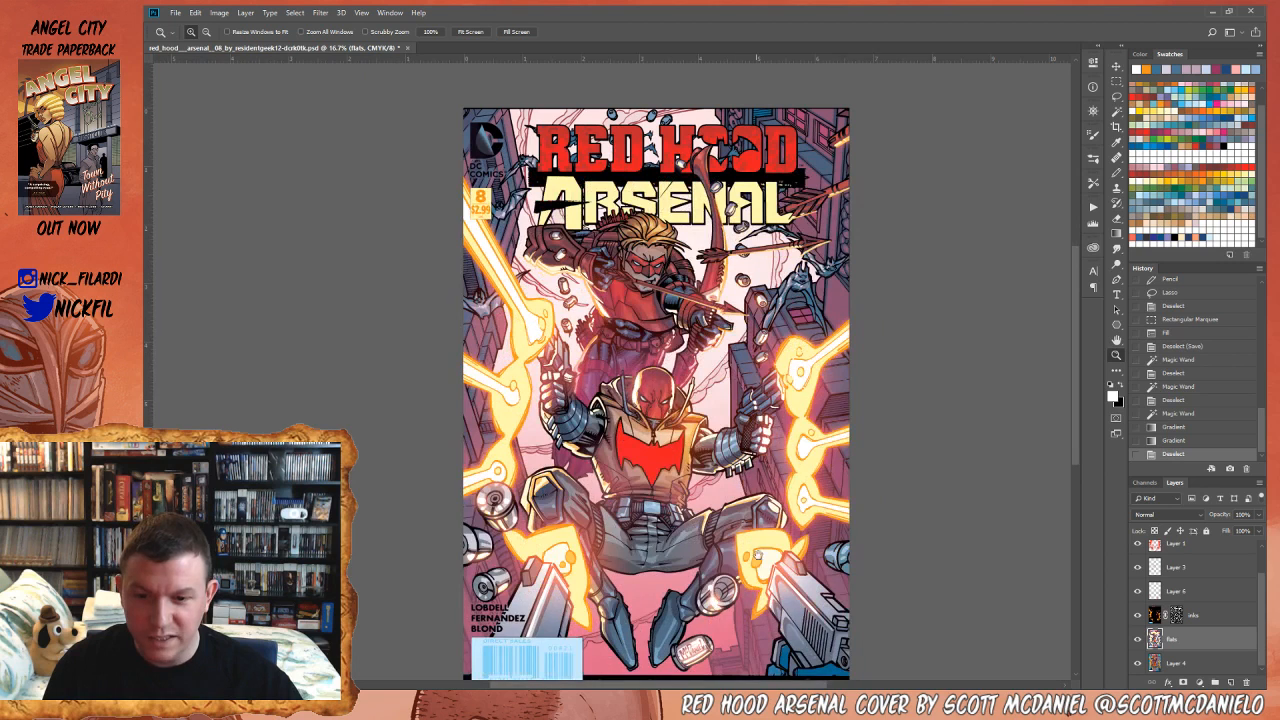
pyautogui.moveTo(783, 542); pyautogui.dragTo(800, 497)
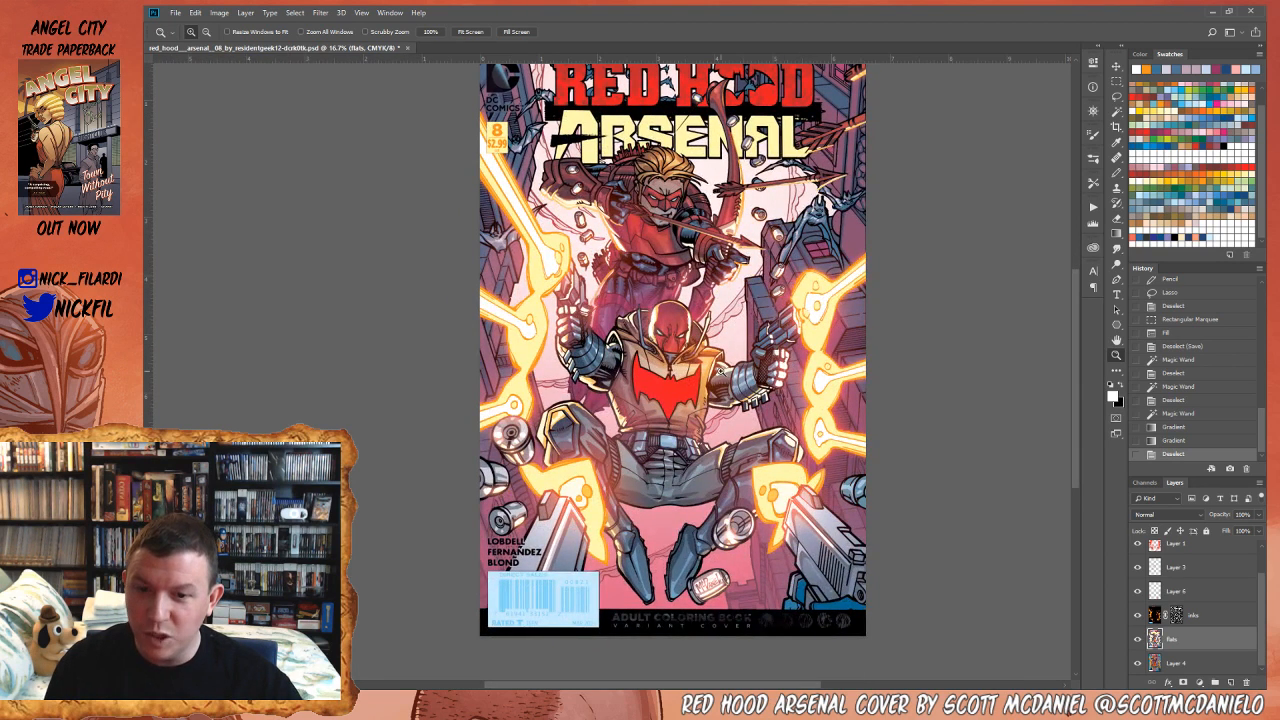
pyautogui.keyDown('alt'); pyautogui.click(719, 370); pyautogui.keyUp('alt')
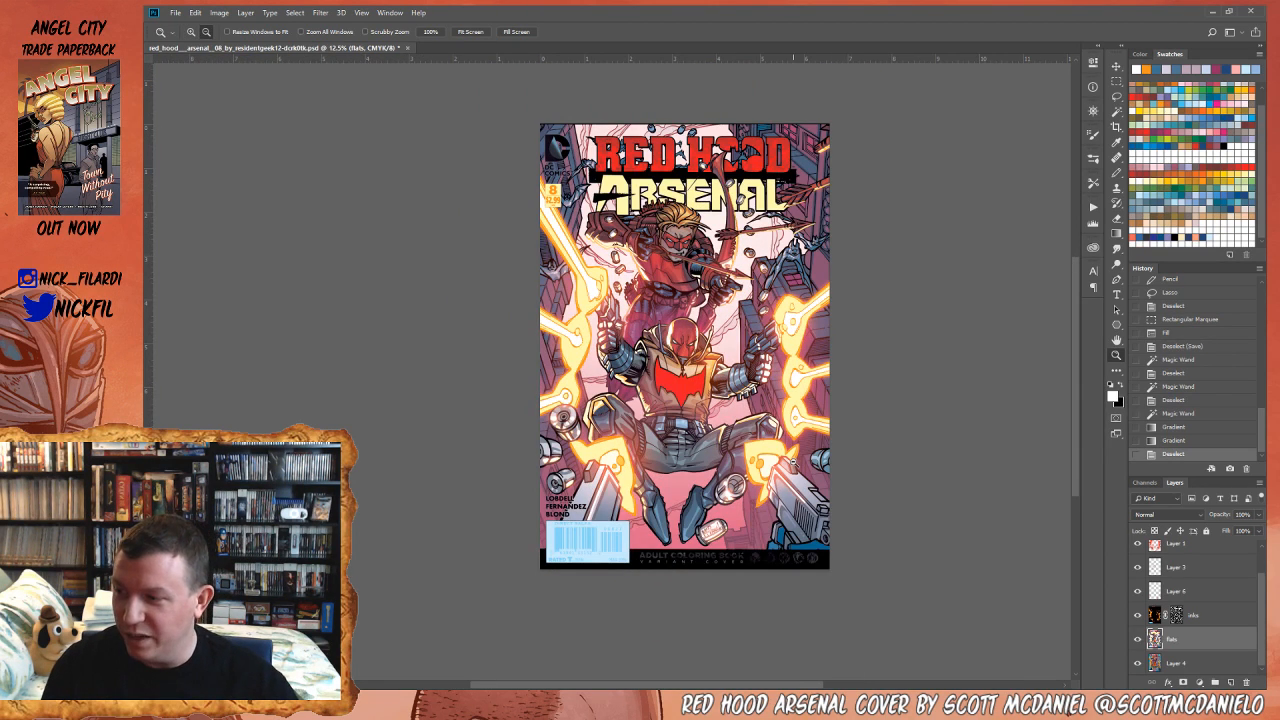
pyautogui.keyDown('alt'); pyautogui.click(668, 350); pyautogui.keyUp('alt')
pyautogui.keyDown('alt'); pyautogui.click(668, 350); pyautogui.keyUp('alt')
pyautogui.moveTo(662, 437)
pyautogui.mouseDown()
pyautogui.moveTo(661, 452)
pyautogui.moveTo(665, 442)
pyautogui.mouseUp()
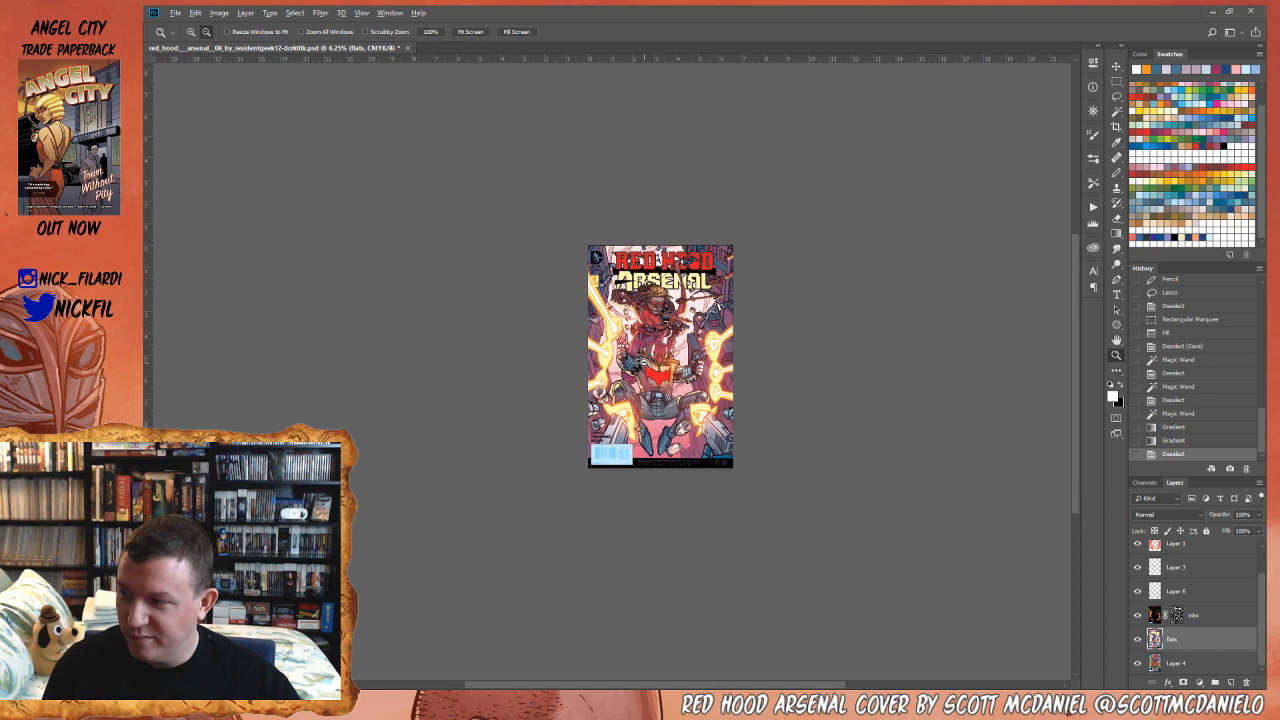
pyautogui.keyDown('alt'); pyautogui.click(642, 360); pyautogui.keyUp('alt')
pyautogui.keyDown('alt'); pyautogui.click(642, 360); pyautogui.keyUp('alt')
# - Try shifting the flats layer's midtones toward red with Color Balance, cancel it, and step back to the second gradient
pyautogui.press('i')
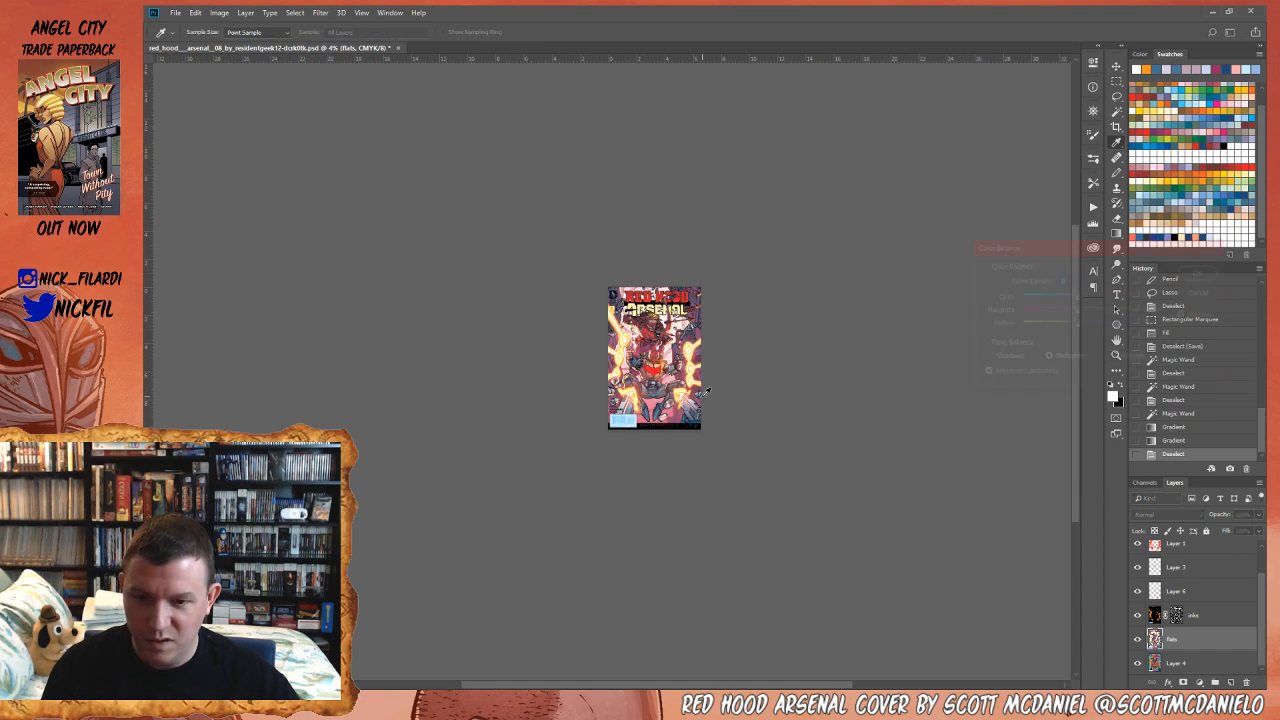
pyautogui.hotkey('ctrl', 'b')
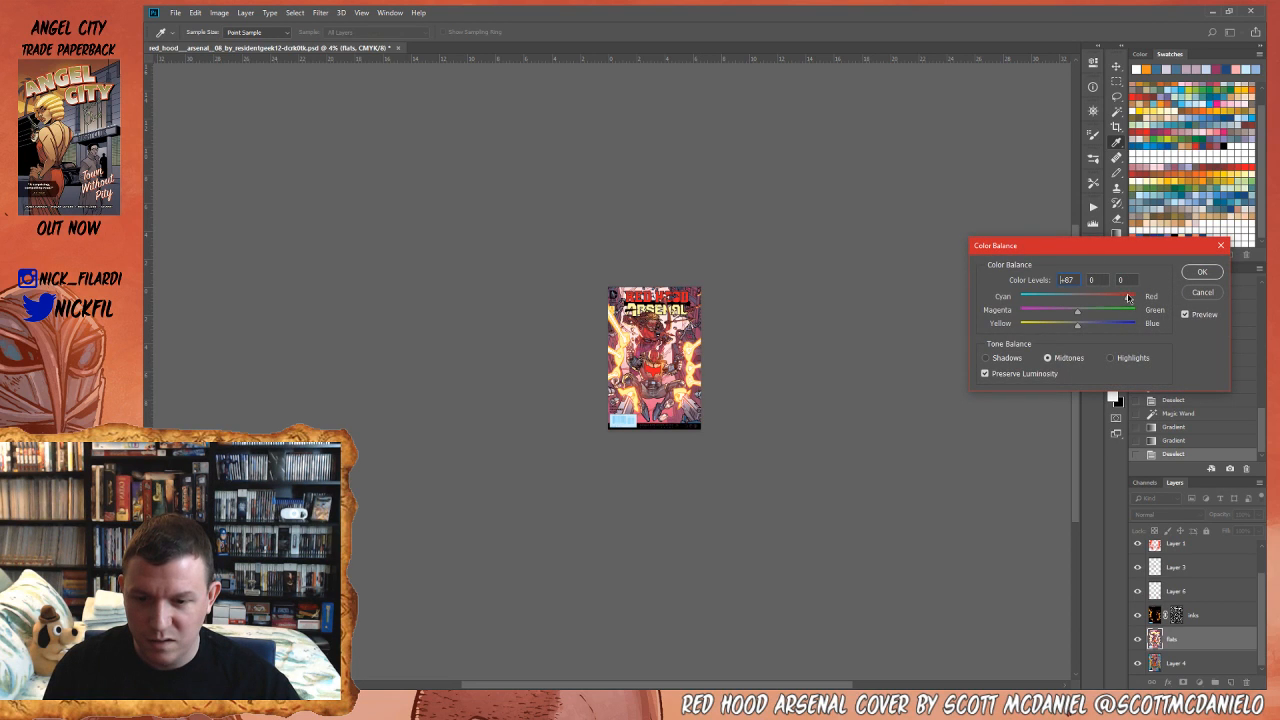
pyautogui.click(1098, 298)
pyautogui.click(1211, 294)
pyautogui.press('z')
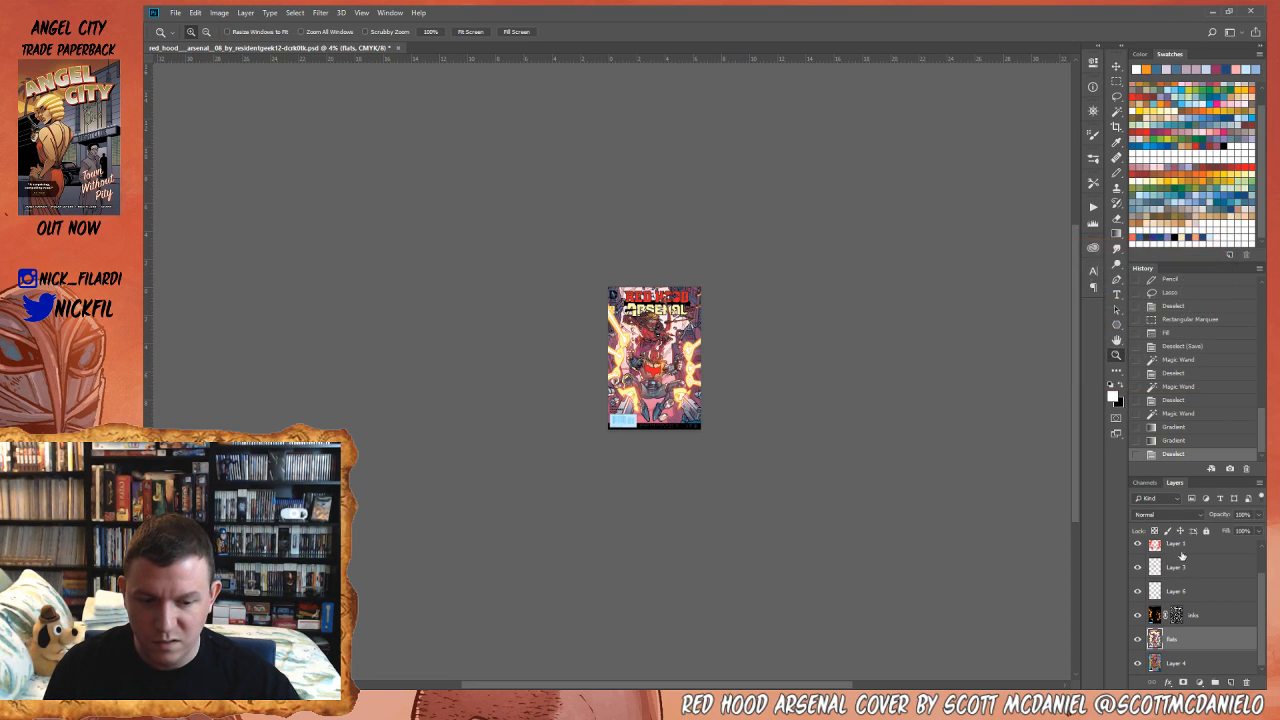
pyautogui.click(1180, 440)
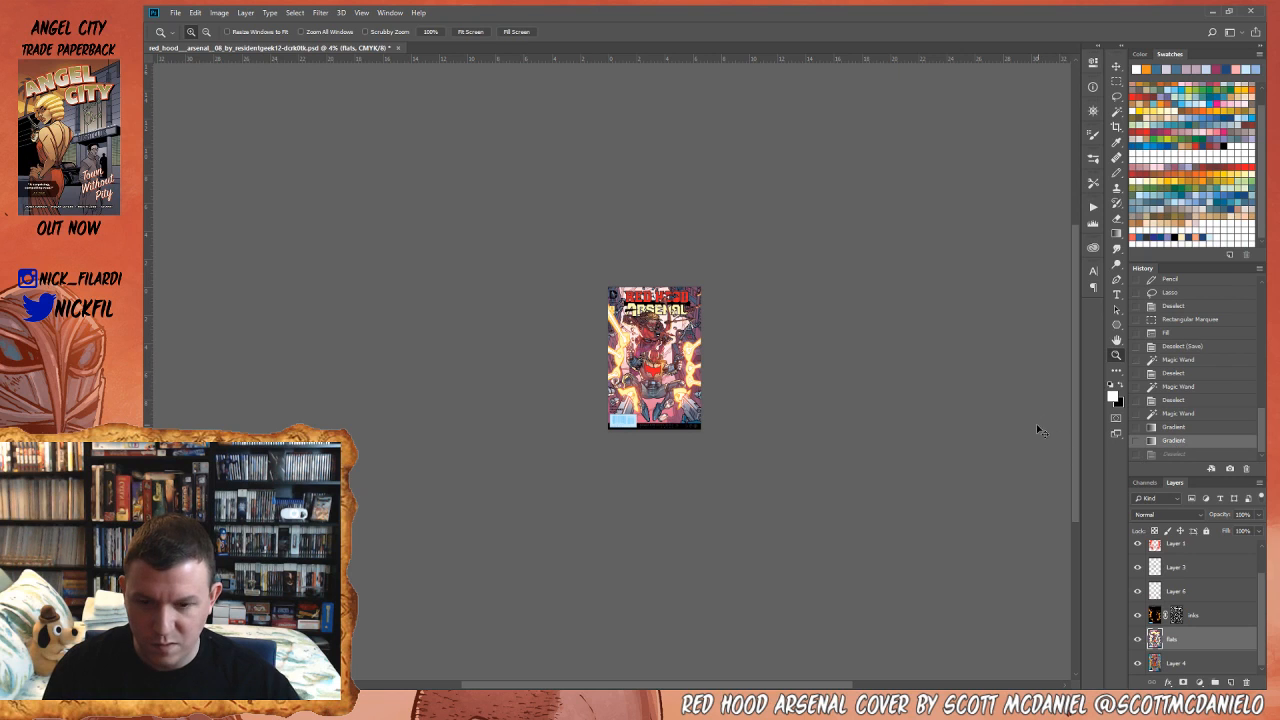
pyautogui.hotkey('ctrl', 'b')
pyautogui.click(1202, 292)
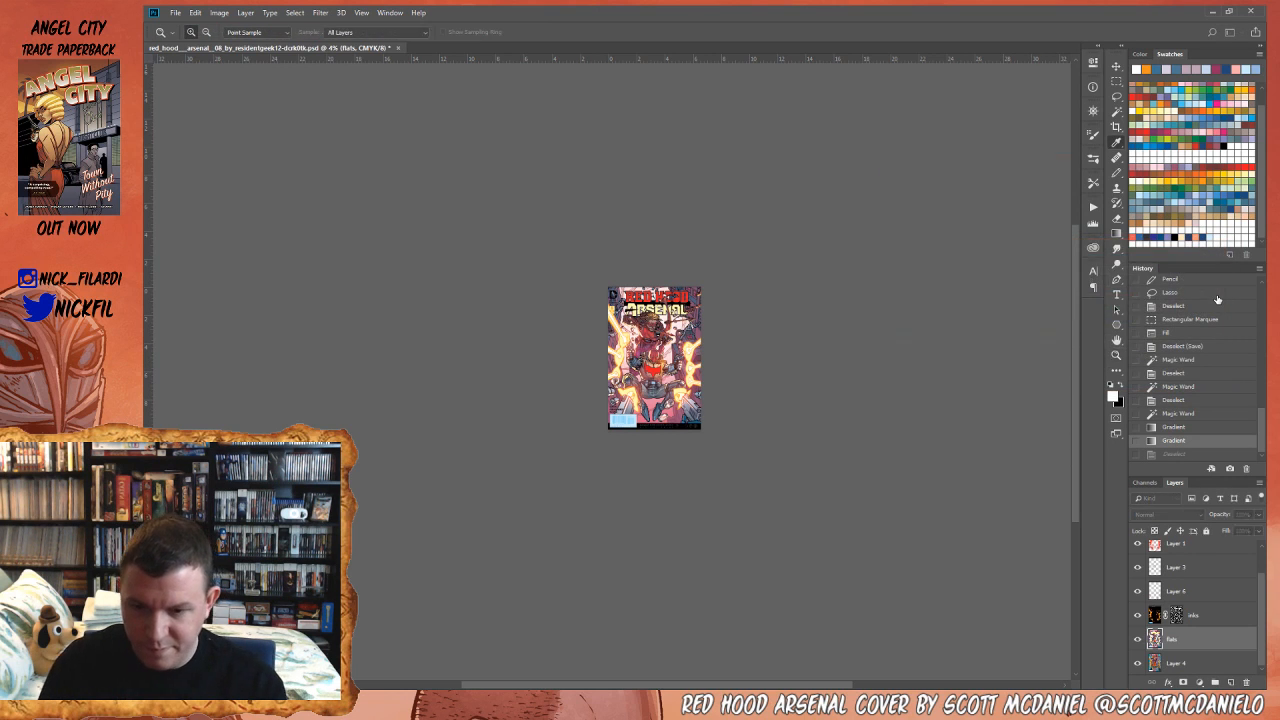
# - Shift the hue of the selected background on the flats layer by +2 with Hue/Saturation and check the cover
pyautogui.hotkey('ctrl', 'u')
pyautogui.moveTo(986, 242)
pyautogui.mouseDown()
pyautogui.moveTo(970, 243)
pyautogui.moveTo(990, 243)
pyautogui.mouseUp()
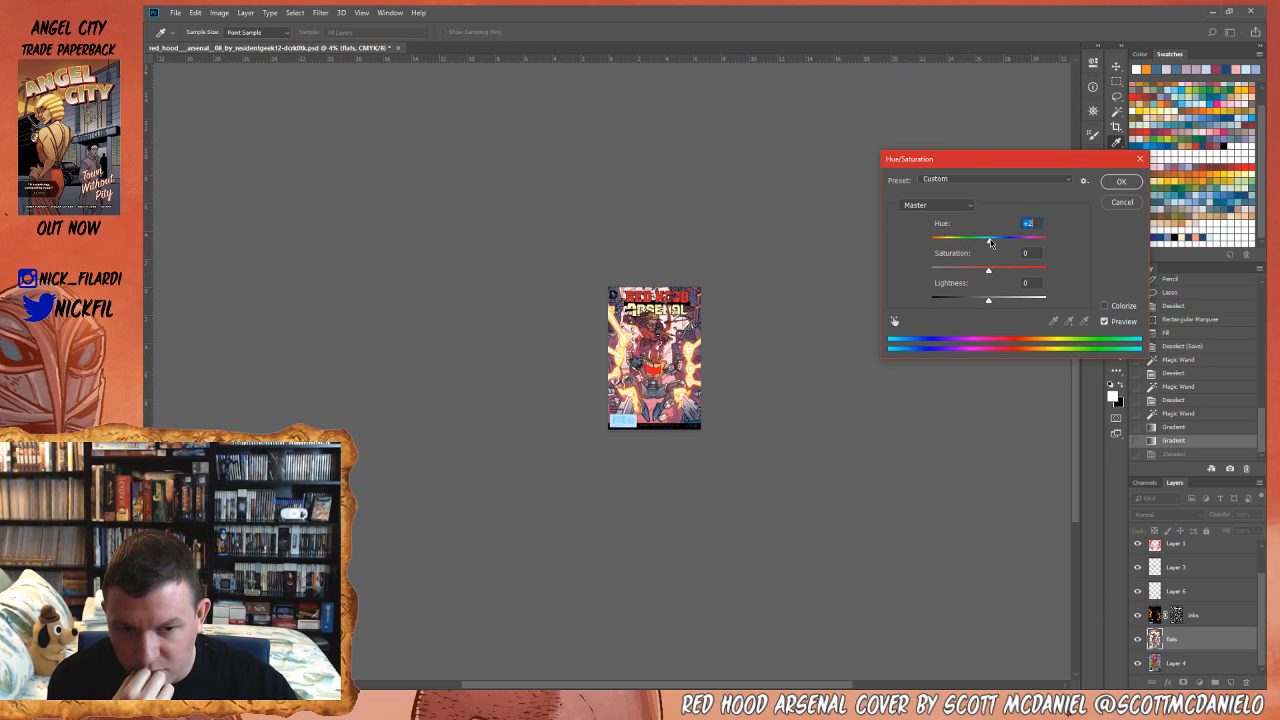
pyautogui.click(1125, 182)
pyautogui.press('z')
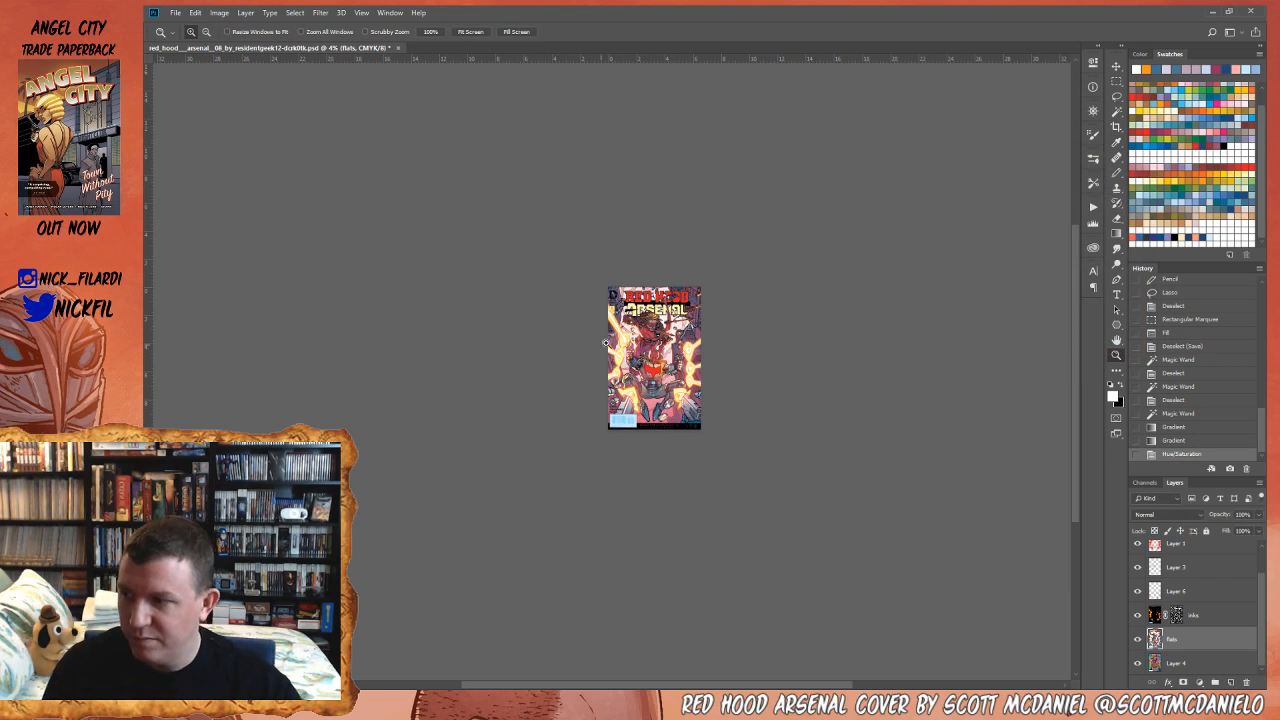
pyautogui.click(678, 366)
pyautogui.click(678, 366)
pyautogui.click(678, 366)
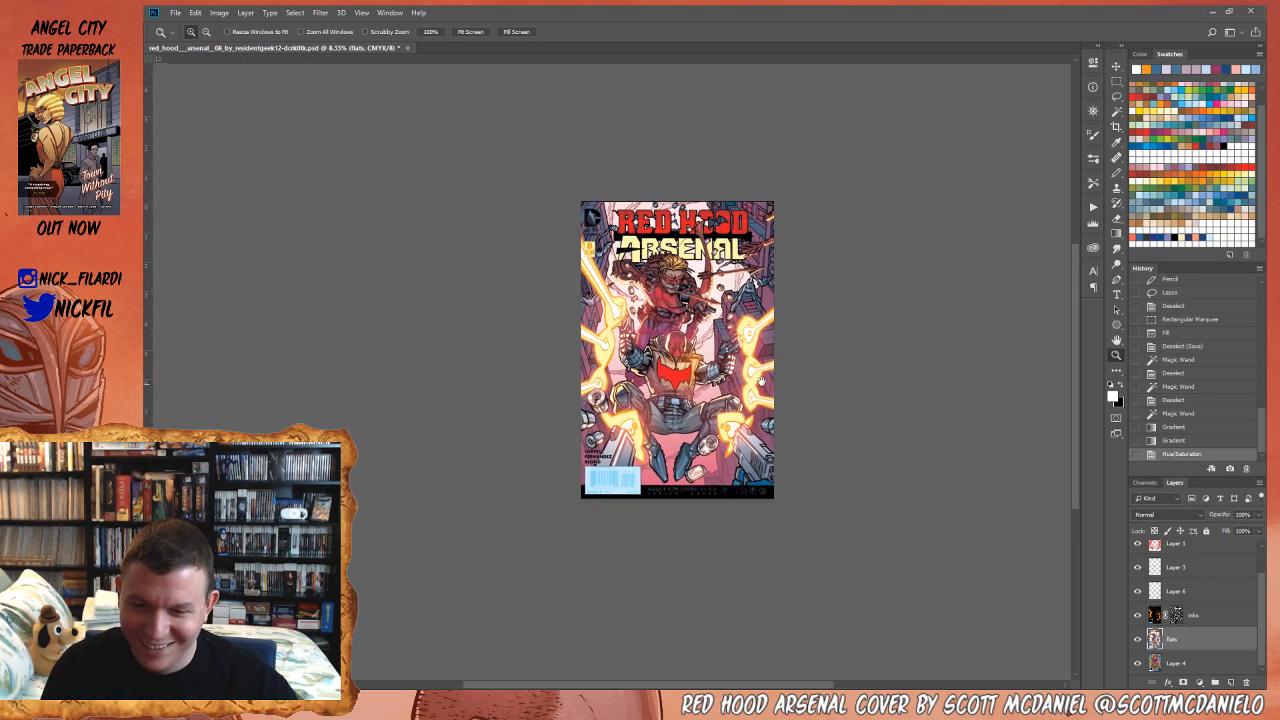
pyautogui.click(694, 292)
pyautogui.click(686, 290)
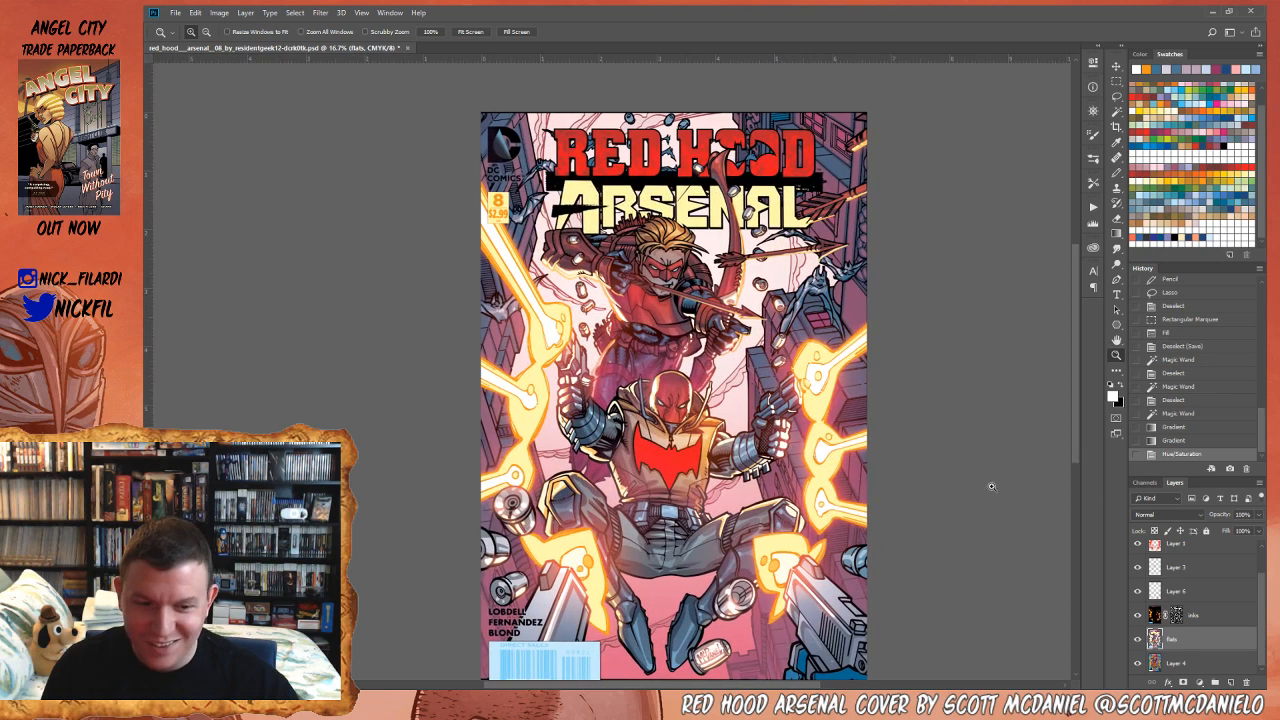
# - Revert to the state before the background gradients and hue shift, and clear the selection
pyautogui.click(1196, 416)
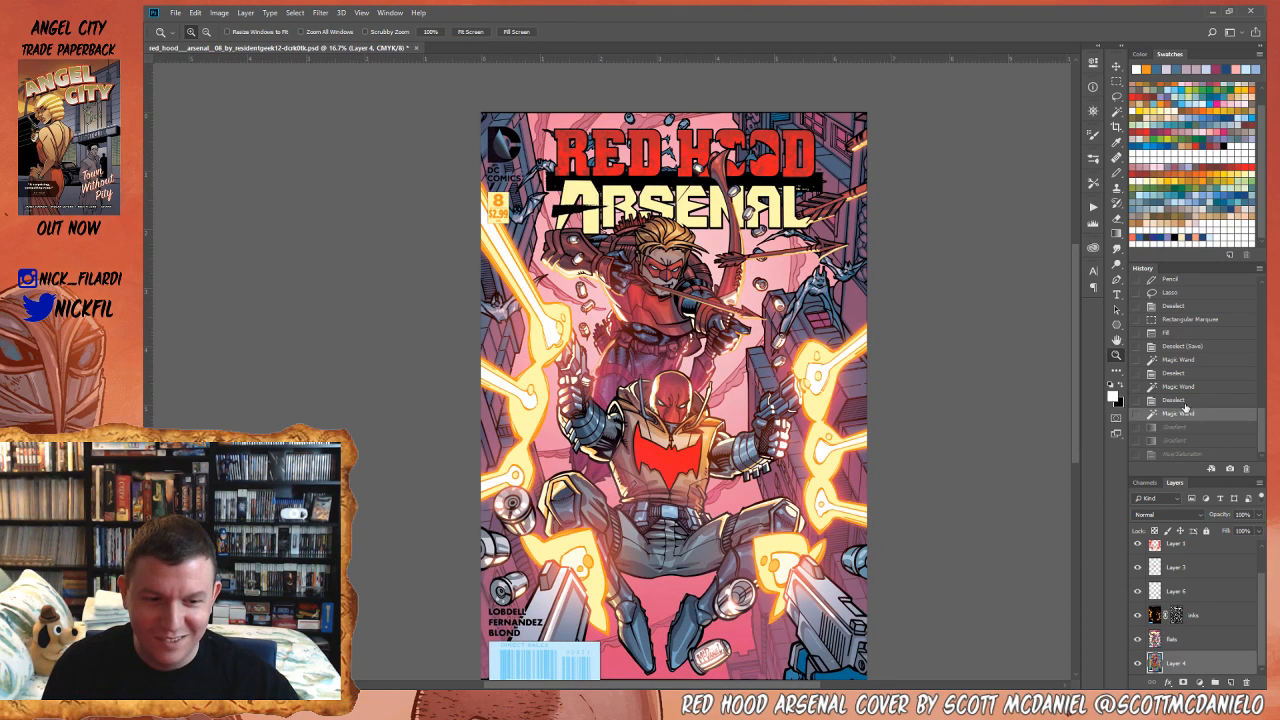
pyautogui.keyDown('alt'); pyautogui.click(853, 408); pyautogui.keyUp('alt')
pyautogui.keyDown('alt'); pyautogui.click(853, 408); pyautogui.keyUp('alt')
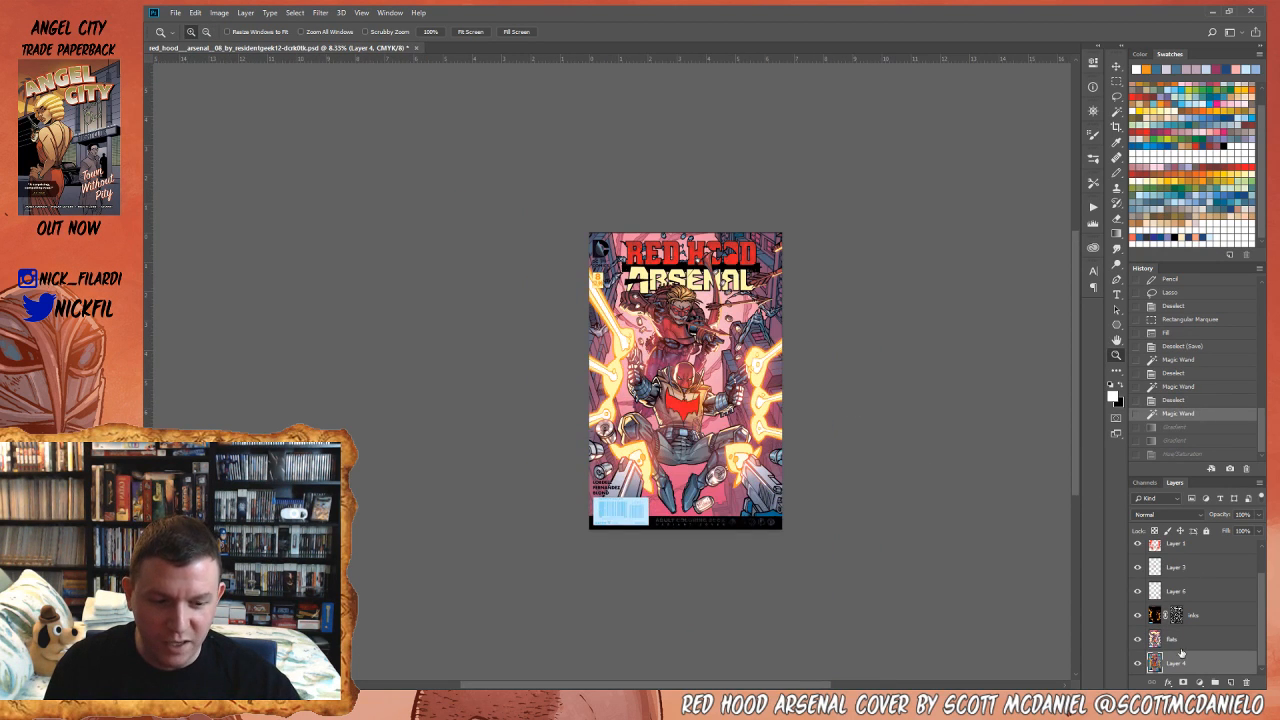
pyautogui.hotkey('ctrl', 'd')
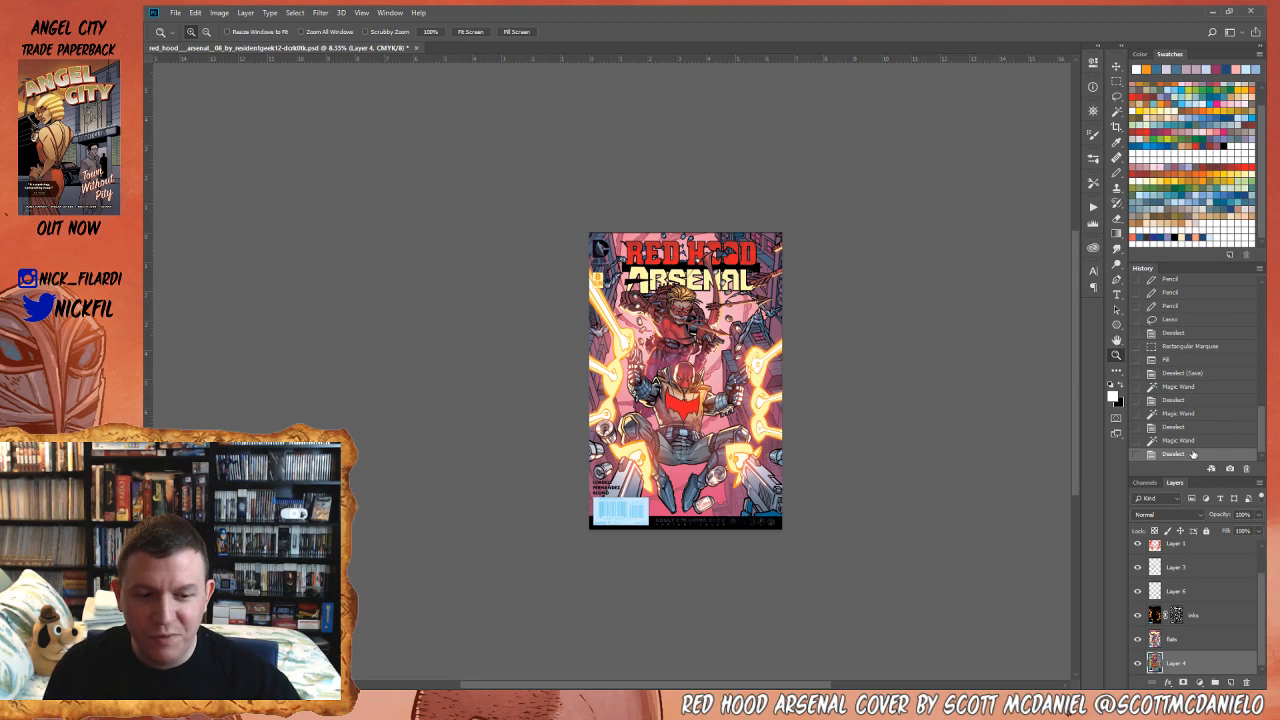
# - Select all white background areas on the Alpha 1 channel using the Magic Wand with Contiguous off, and return to the CMYK composite
pyautogui.click(1144, 482)
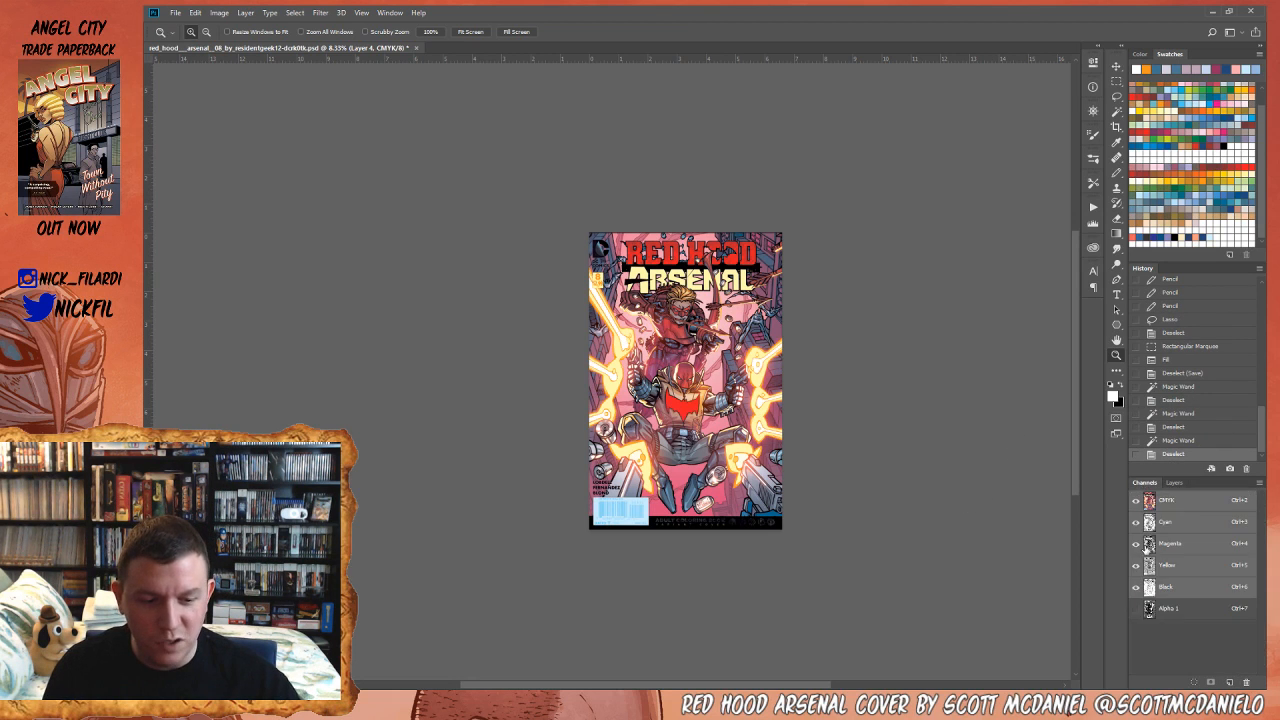
pyautogui.click(1184, 607)
pyautogui.press('w')
pyautogui.click(720, 350)
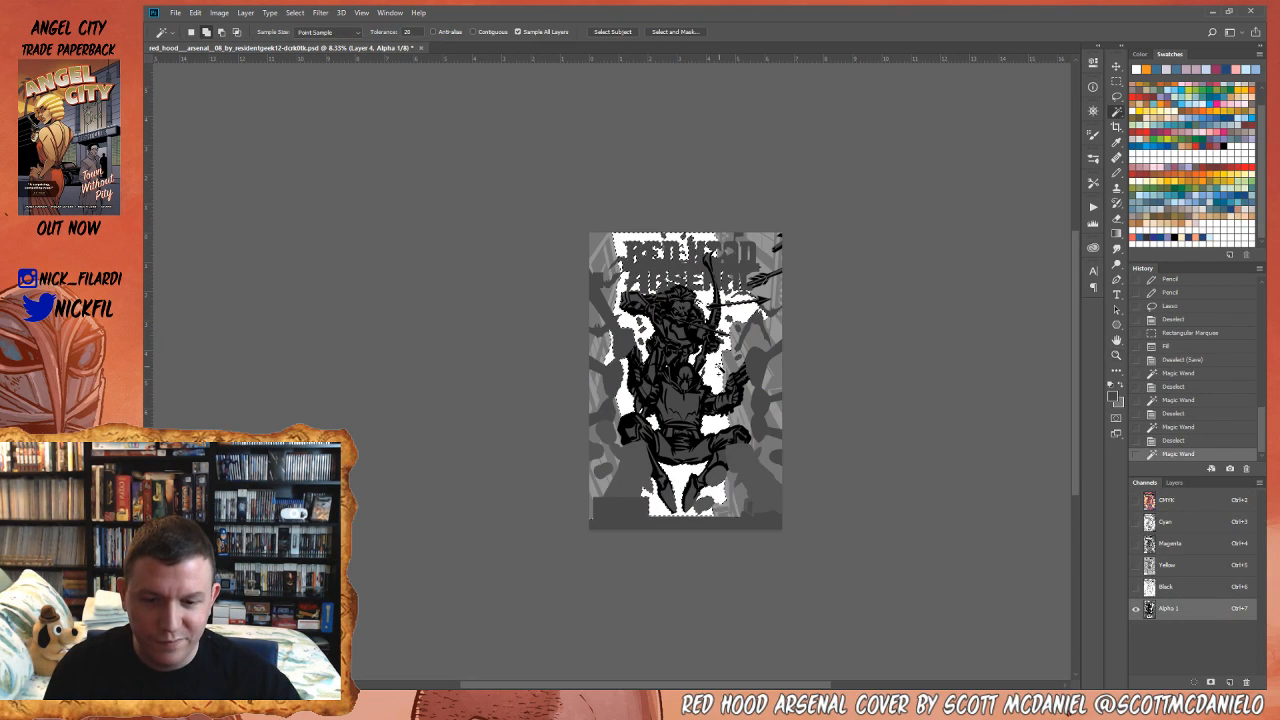
pyautogui.click(1166, 500)
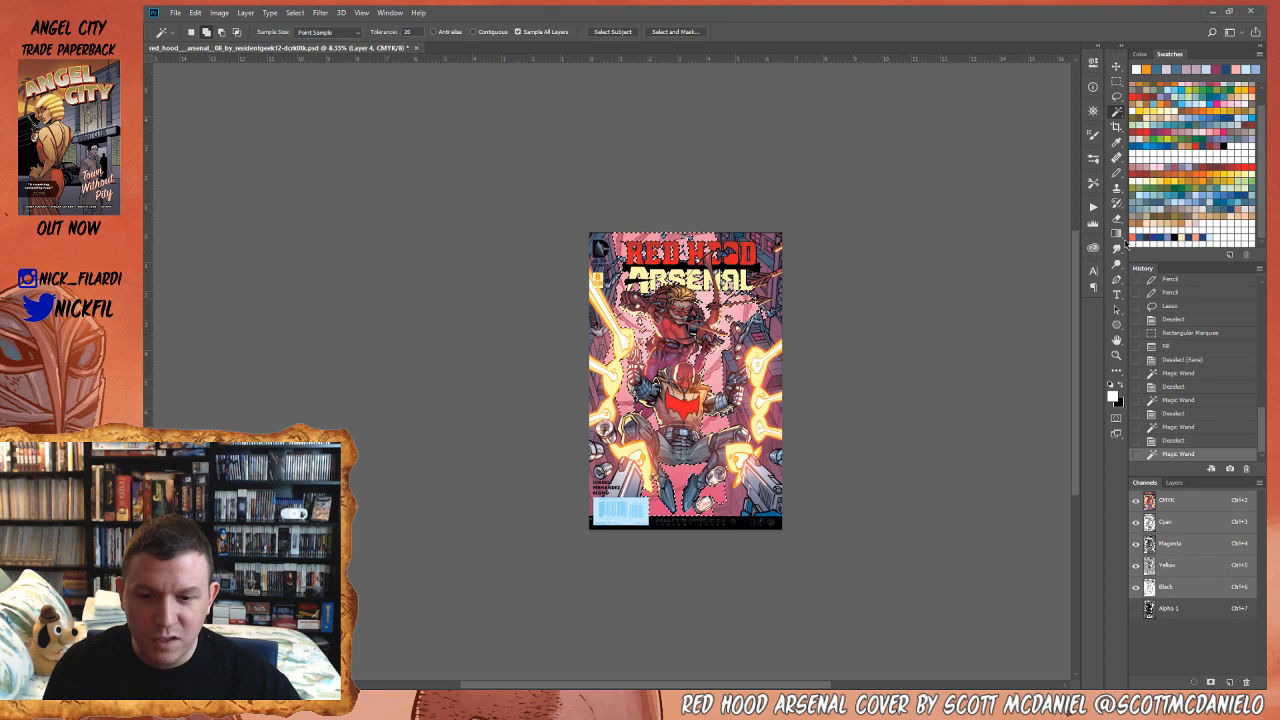
pyautogui.hotkey('ctrl', 'u')
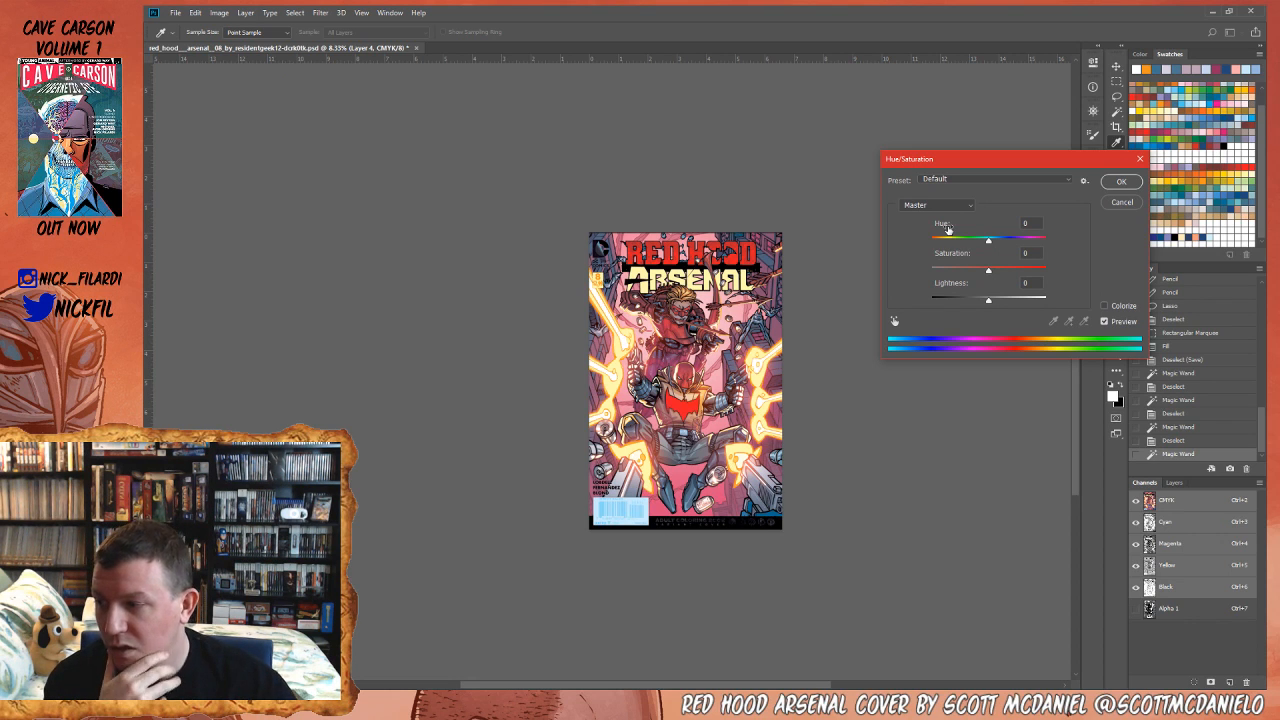
pyautogui.moveTo(988, 241)
pyautogui.mouseDown()
pyautogui.moveTo(1035, 241)
pyautogui.moveTo(1008, 242)
pyautogui.mouseUp()
pyautogui.click(1123, 203)
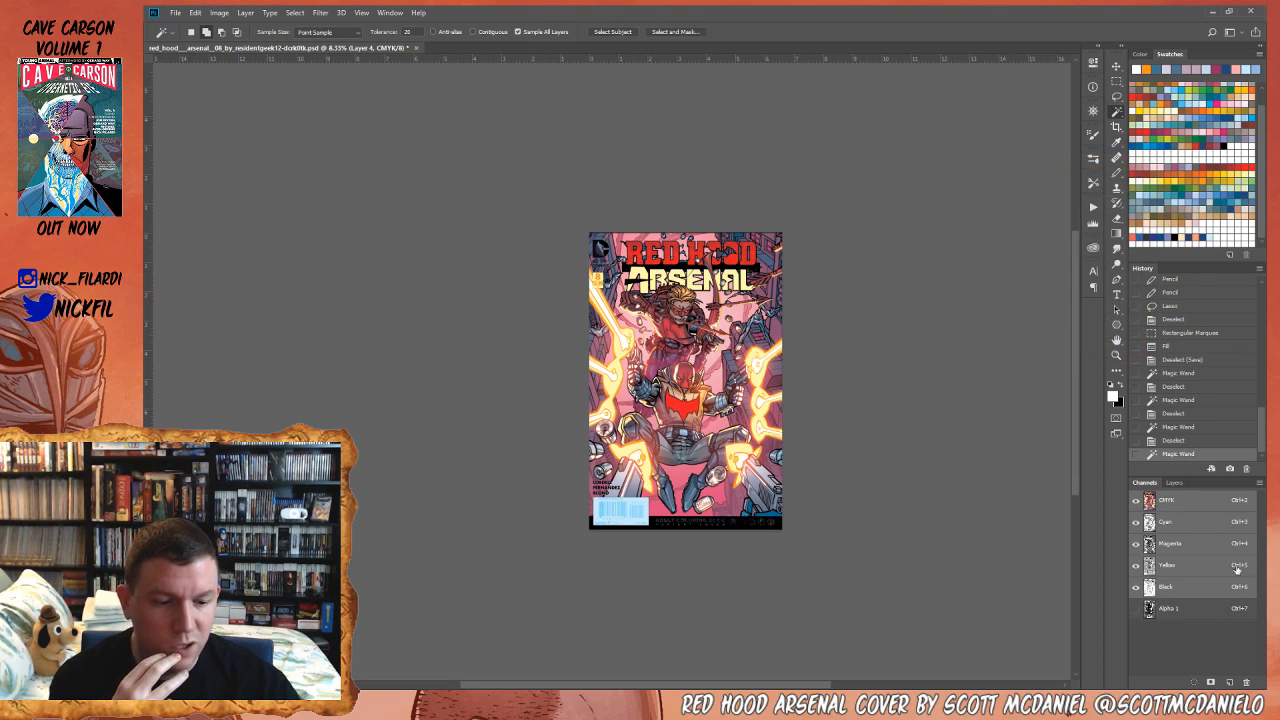
# - Shift the hue of the selected background on the flats layer from pink to purple with Hue/Saturation and check the cover
pyautogui.click(1175, 483)
pyautogui.click(1177, 638)
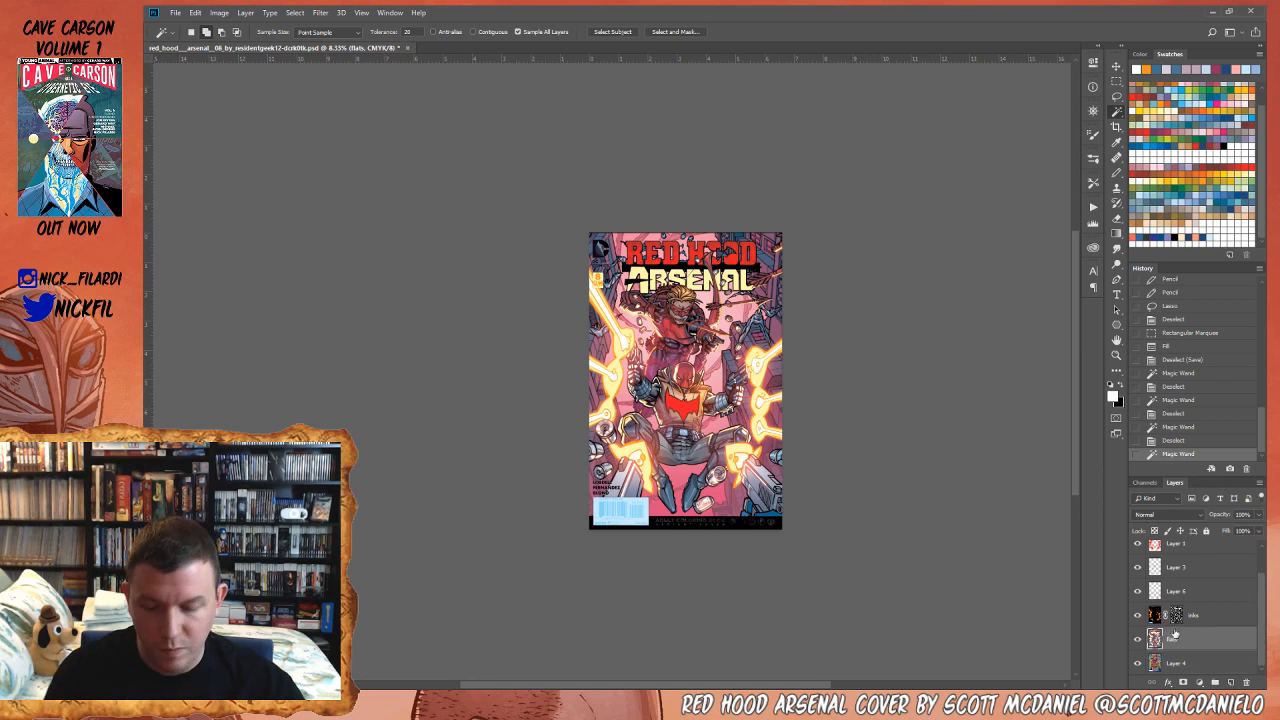
pyautogui.hotkey('ctrl', 'u')
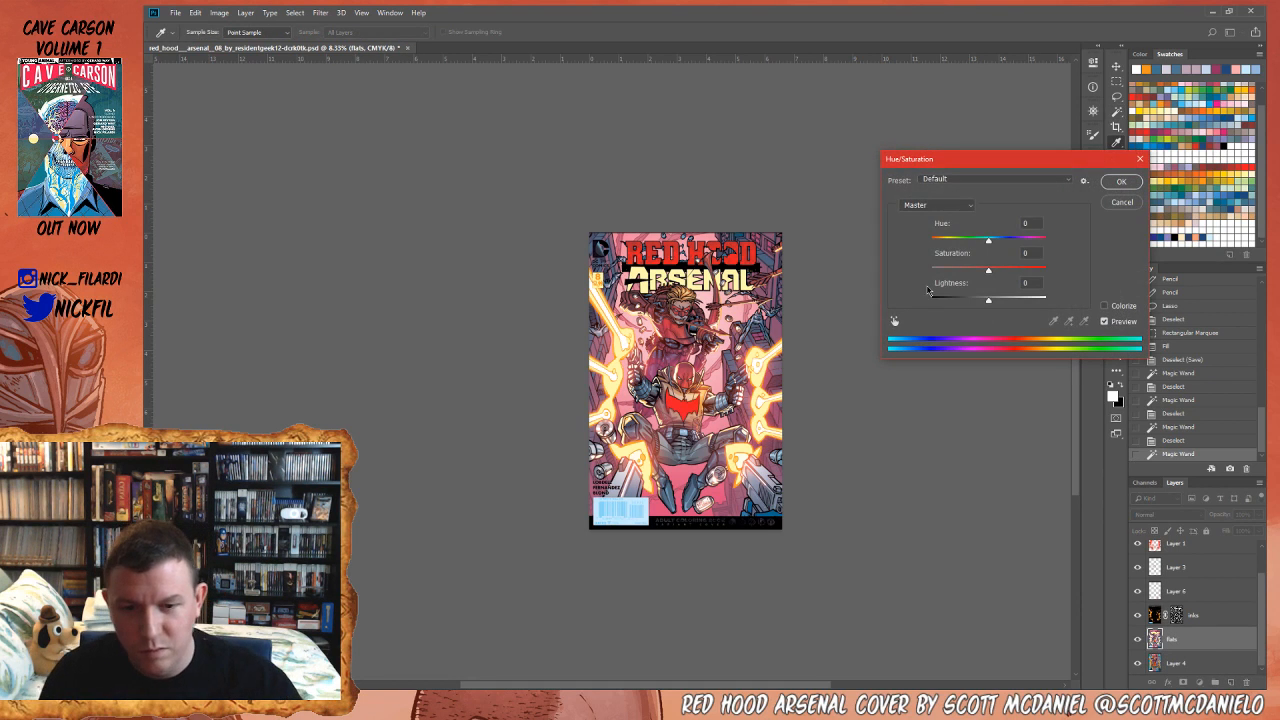
pyautogui.moveTo(962, 242); pyautogui.dragTo(1047, 254)
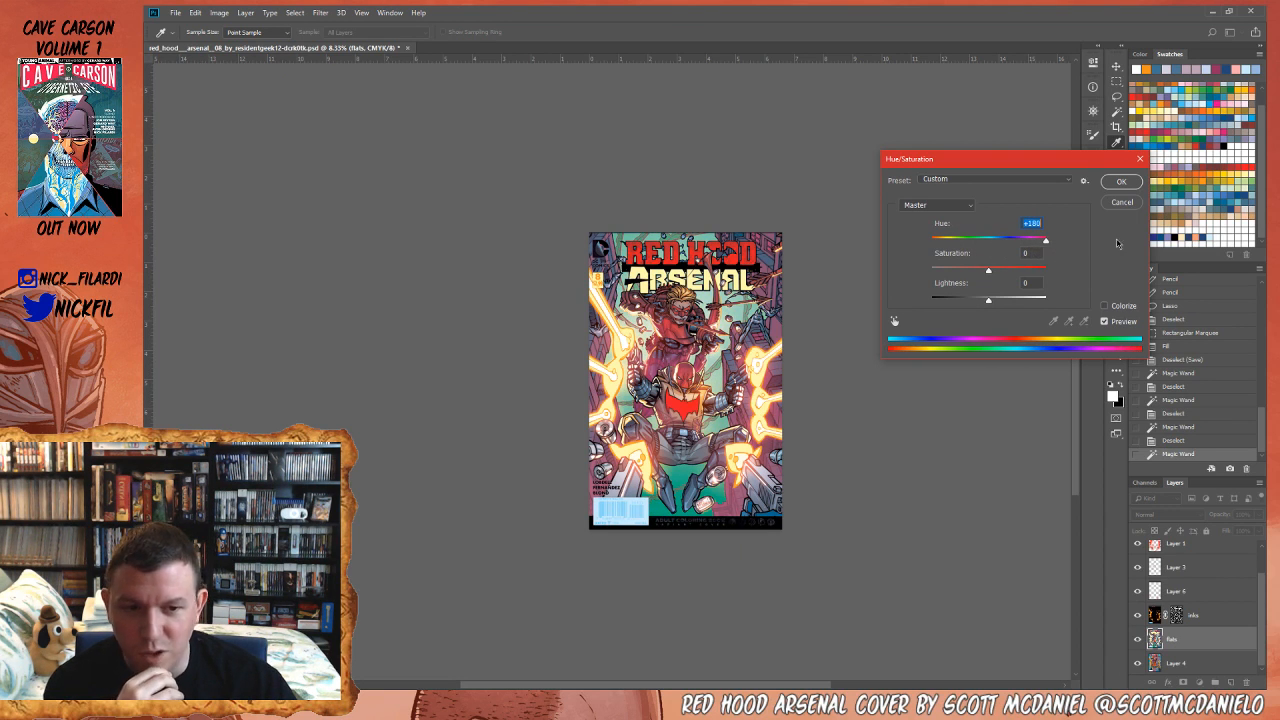
pyautogui.moveTo(1029, 244); pyautogui.dragTo(959, 249)
pyautogui.click(1125, 184)
pyautogui.moveTo(803, 351); pyautogui.dragTo(783, 238)
pyautogui.press('z')
pyautogui.click(689, 228)
pyautogui.click(689, 228)
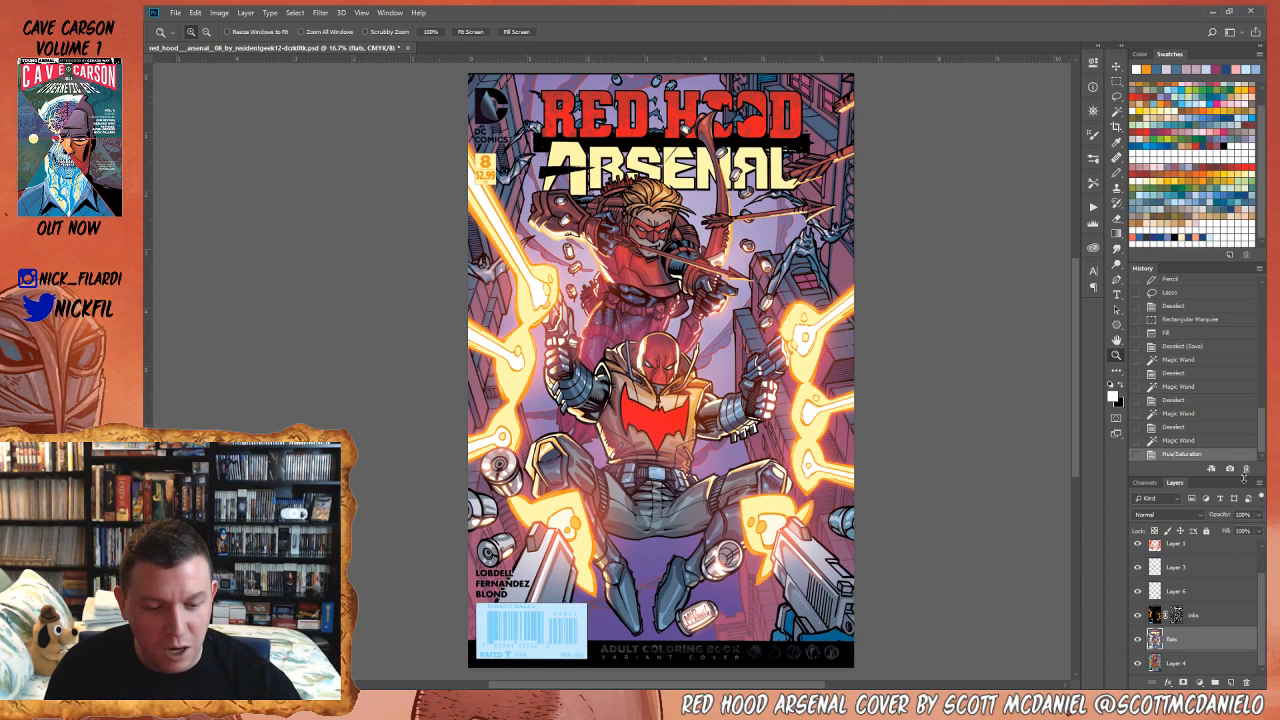
# - Clear the selection and select the background linework colour on the inks layer using the Magic Wand with Sample All Layers off
pyautogui.click(1176, 664)
pyautogui.click(1202, 616)
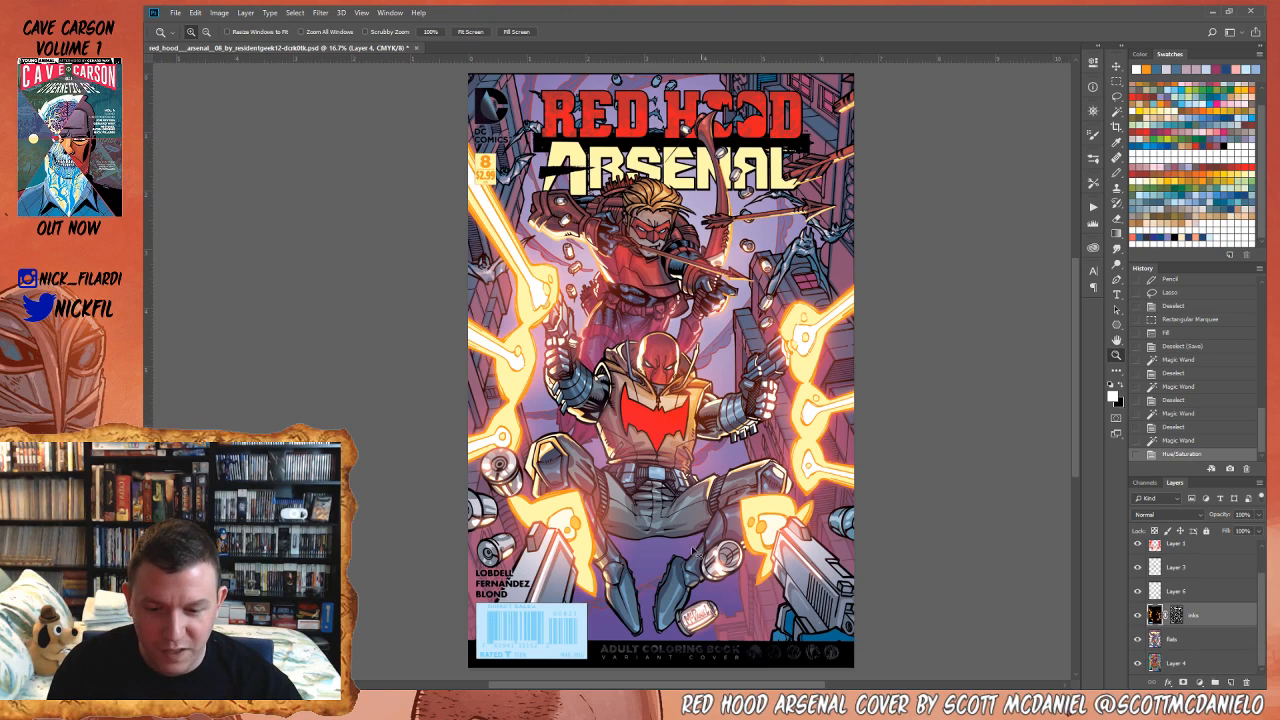
pyautogui.hotkey('ctrl', 'd')
pyautogui.press('w')
pyautogui.click(655, 580)
pyautogui.hotkey('ctrl', 'd')
pyautogui.click(537, 32)
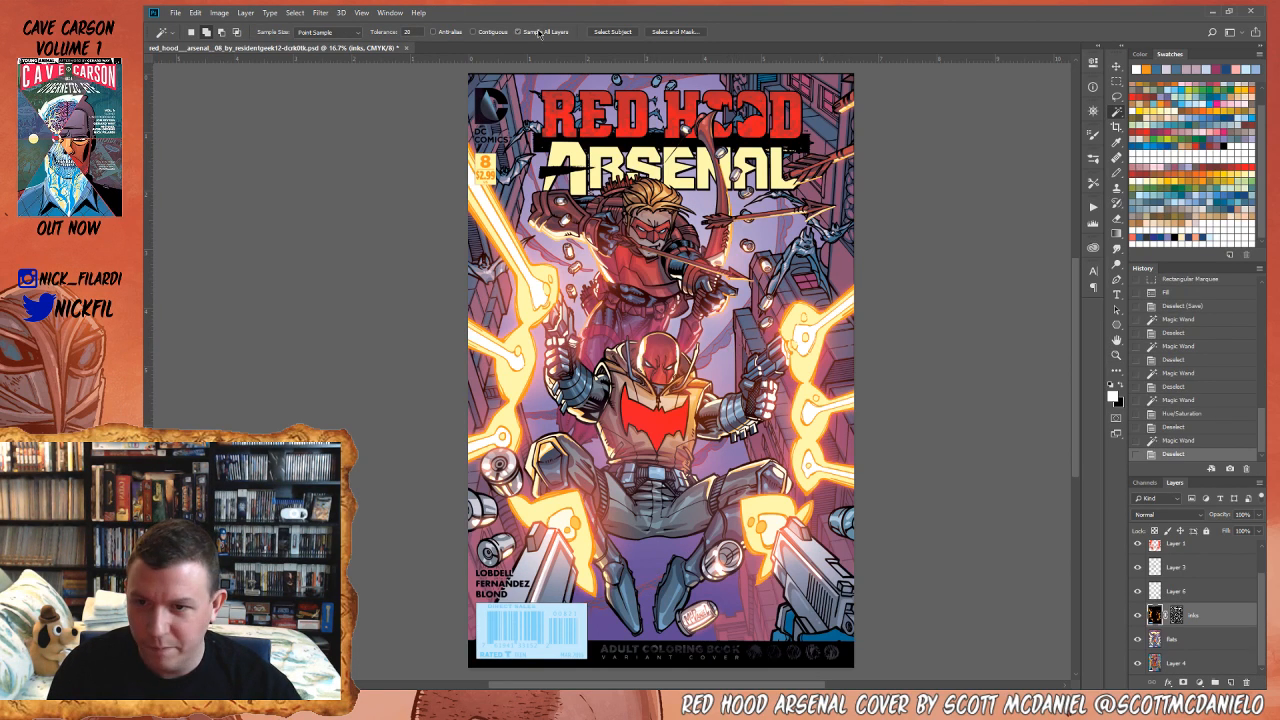
pyautogui.click(726, 340)
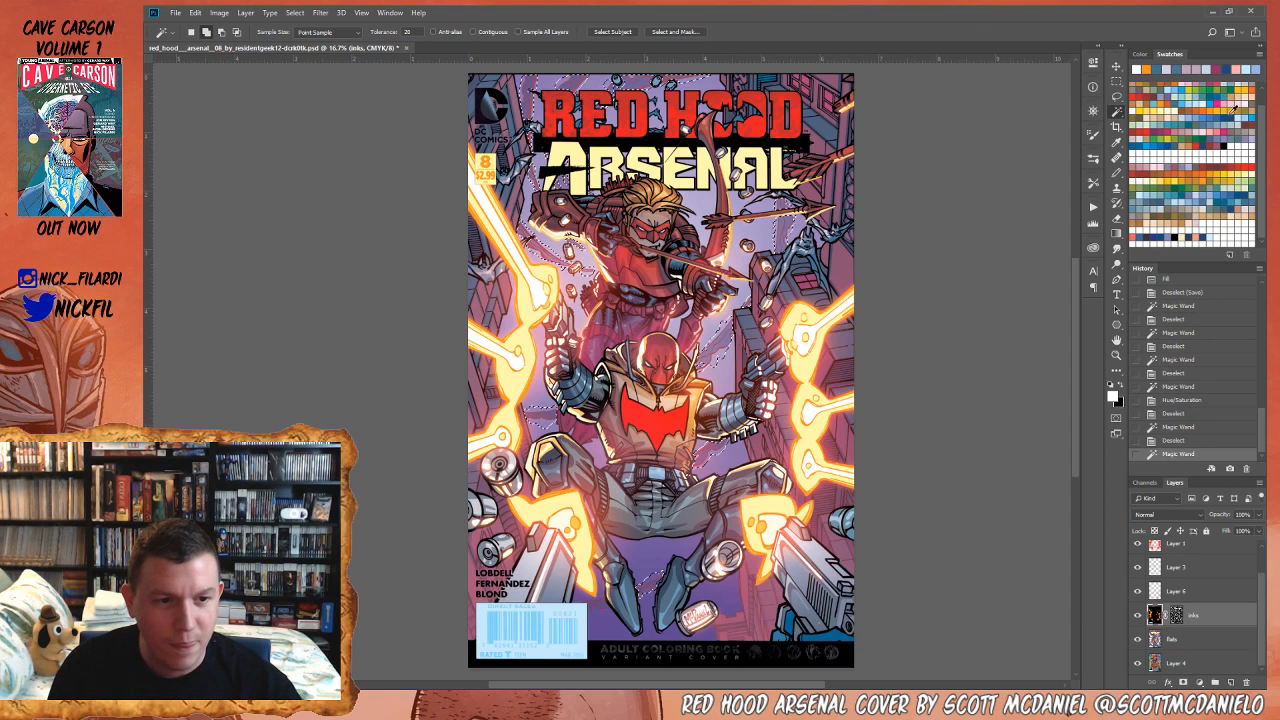
# - Fill the selected background linework on the inks layer with a dark blue swatch and clear the selection
pyautogui.click(1232, 118)
pyautogui.hotkey('alt', 'BackSpace')
pyautogui.hotkey('ctrl', 'd')
# - Examine the whole cover with the purple background and blue linework at different magnifications
pyautogui.press('z')
pyautogui.keyDown('alt'); pyautogui.click(878, 285); pyautogui.keyUp('alt')
pyautogui.moveTo(807, 378); pyautogui.dragTo(840, 402)
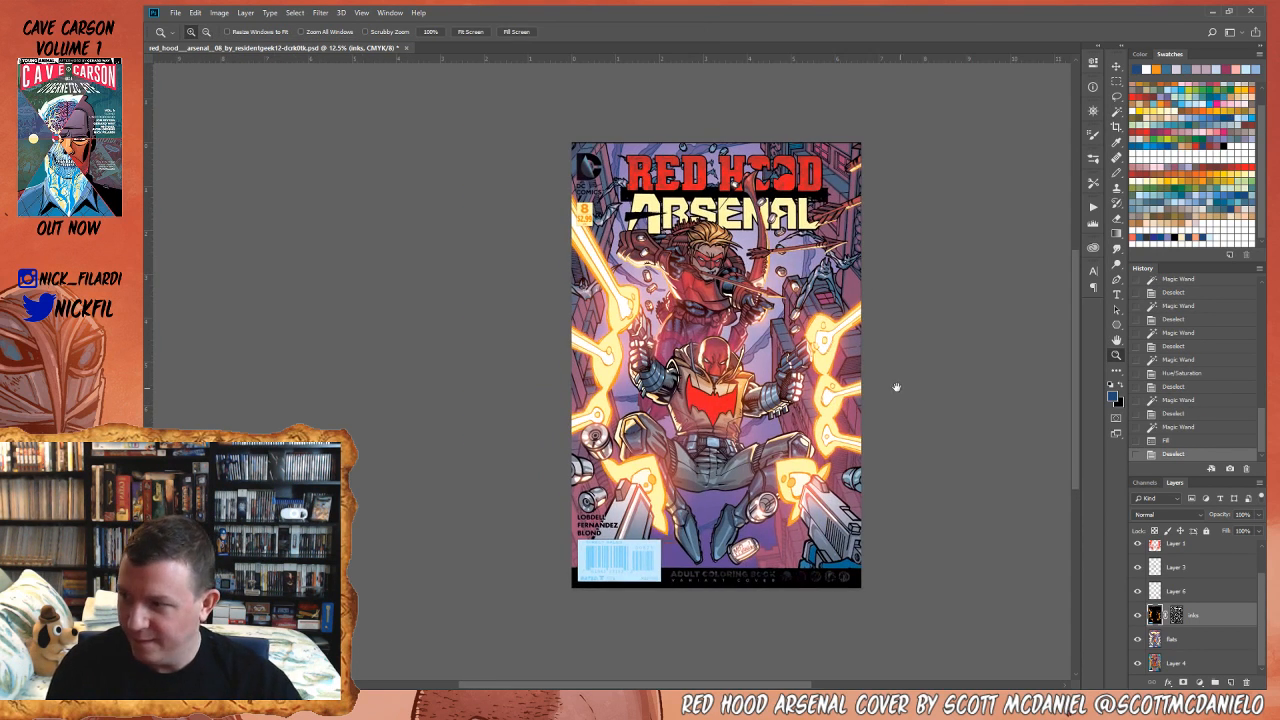
pyautogui.moveTo(732, 413); pyautogui.dragTo(695, 398)
pyautogui.press('w')
pyautogui.press('z')
pyautogui.keyDown('alt'); pyautogui.click(694, 339); pyautogui.keyUp('alt')
pyautogui.click(657, 362)
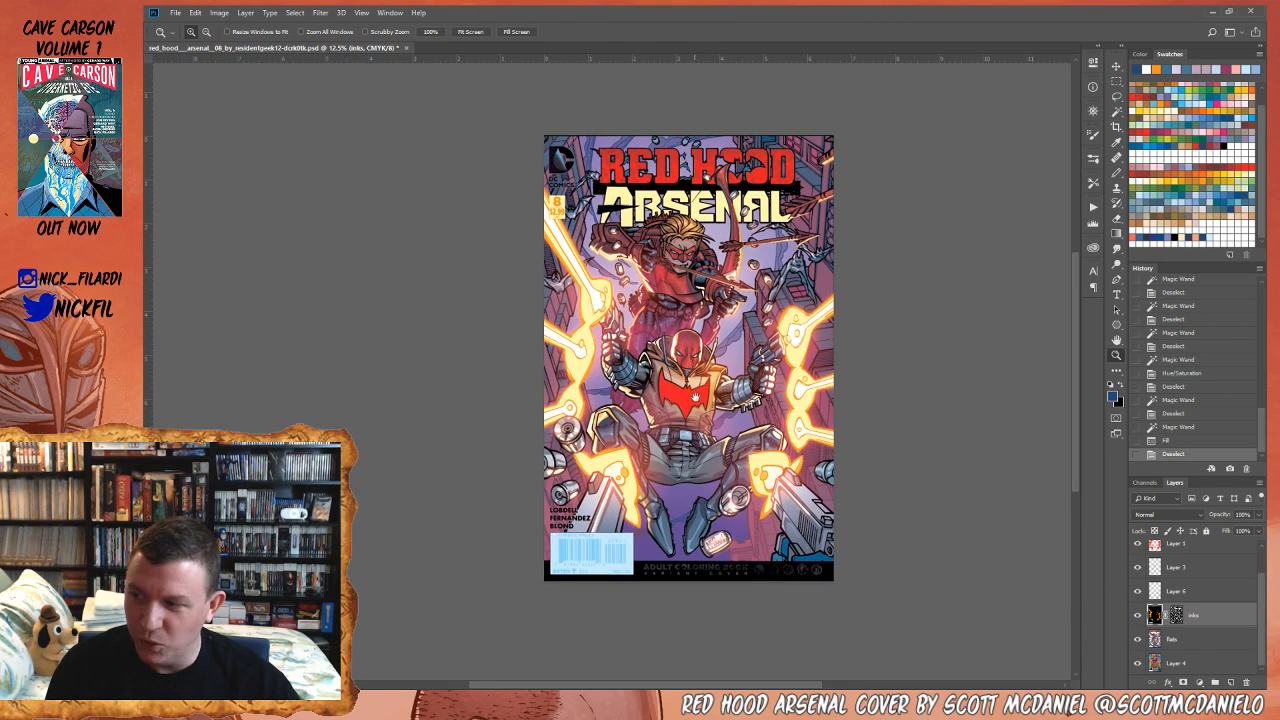
# - Select the grey building areas along both sides on the Alpha 1 channel with the Magic Wand, and return to the CMYK composite
pyautogui.click(1188, 660)
pyautogui.click(1144, 482)
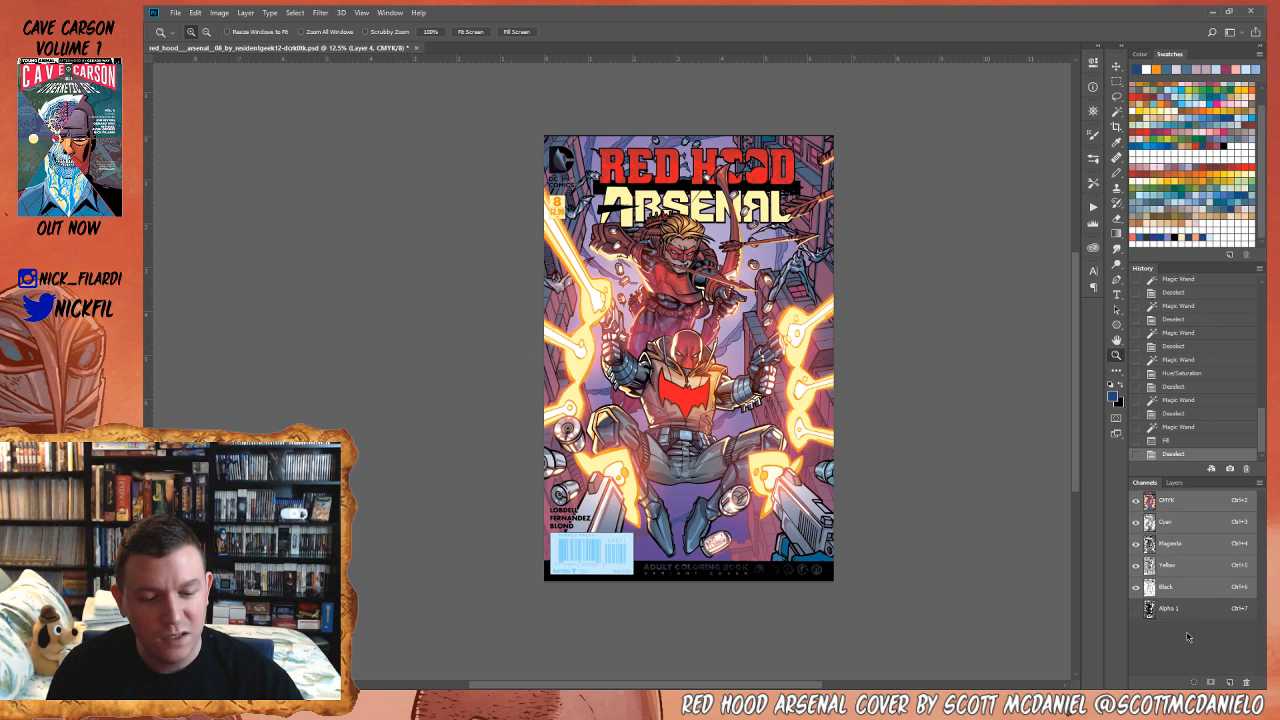
pyautogui.click(1170, 608)
pyautogui.press('w')
pyautogui.click(787, 397)
pyautogui.click(782, 391)
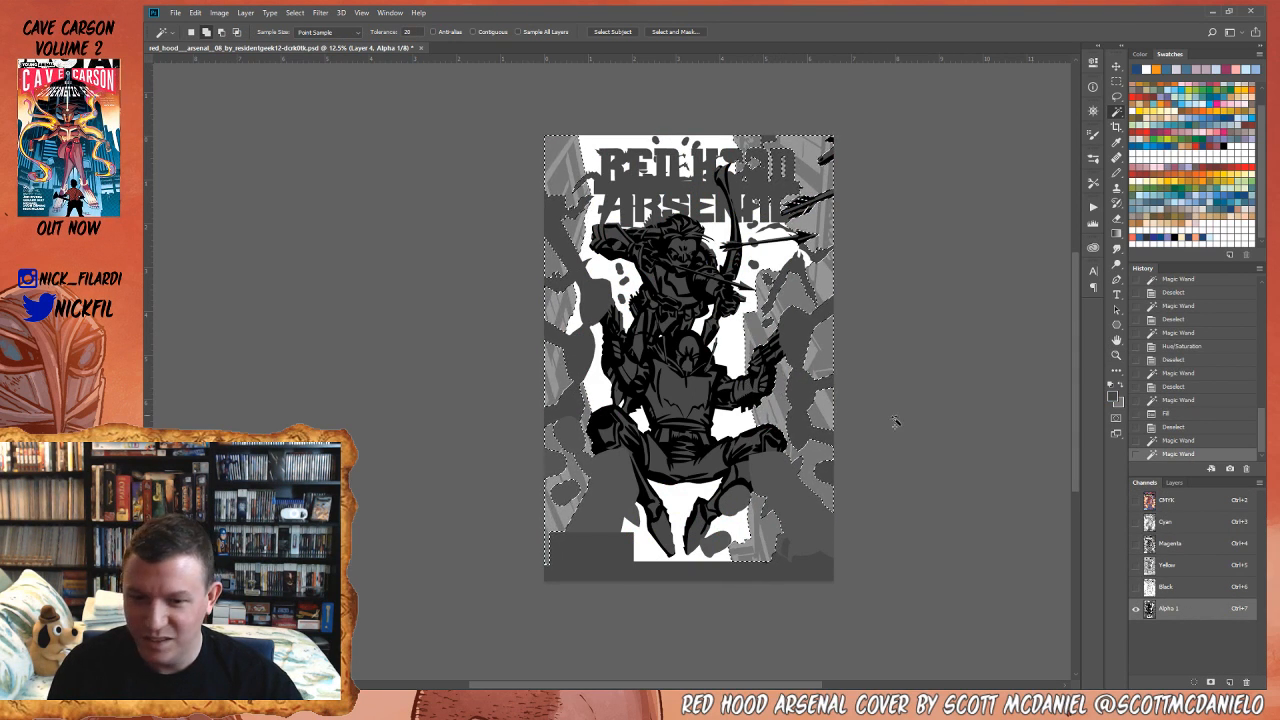
pyautogui.hotkey('ctrl', '2')
pyautogui.press('z')
pyautogui.keyDown('alt'); pyautogui.click(715, 355); pyautogui.keyUp('alt')
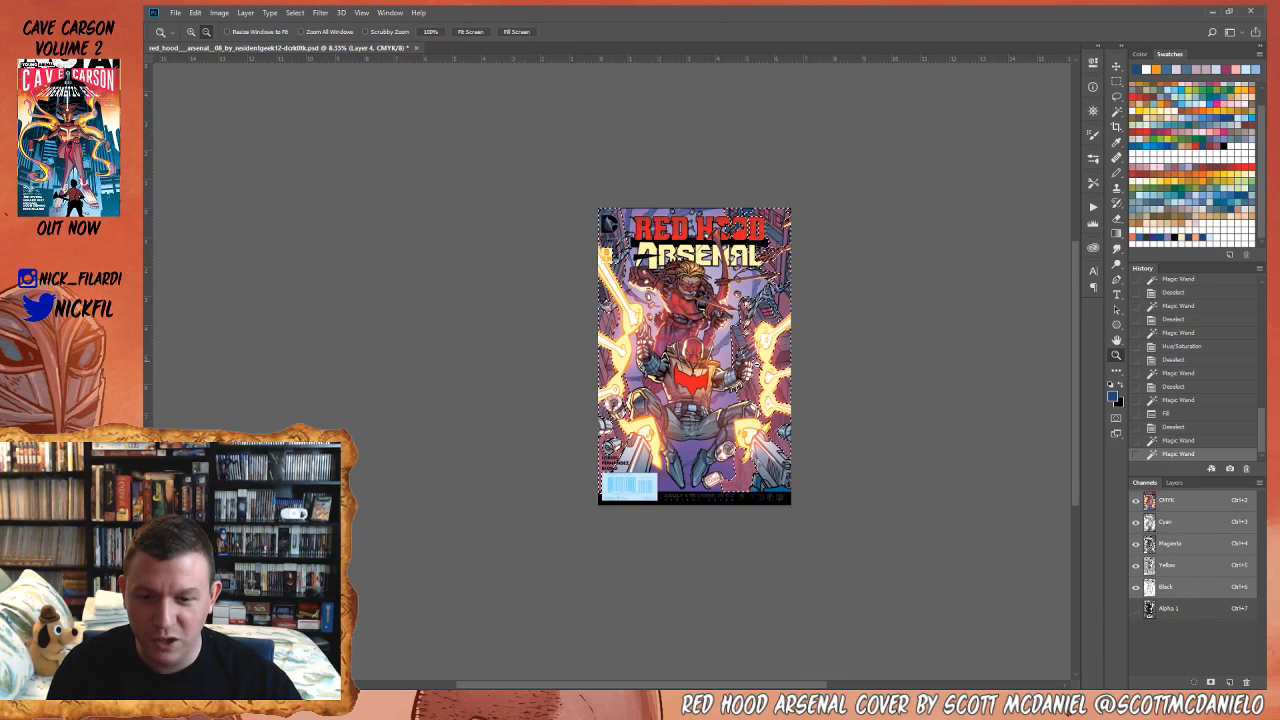
pyautogui.click(755, 360)
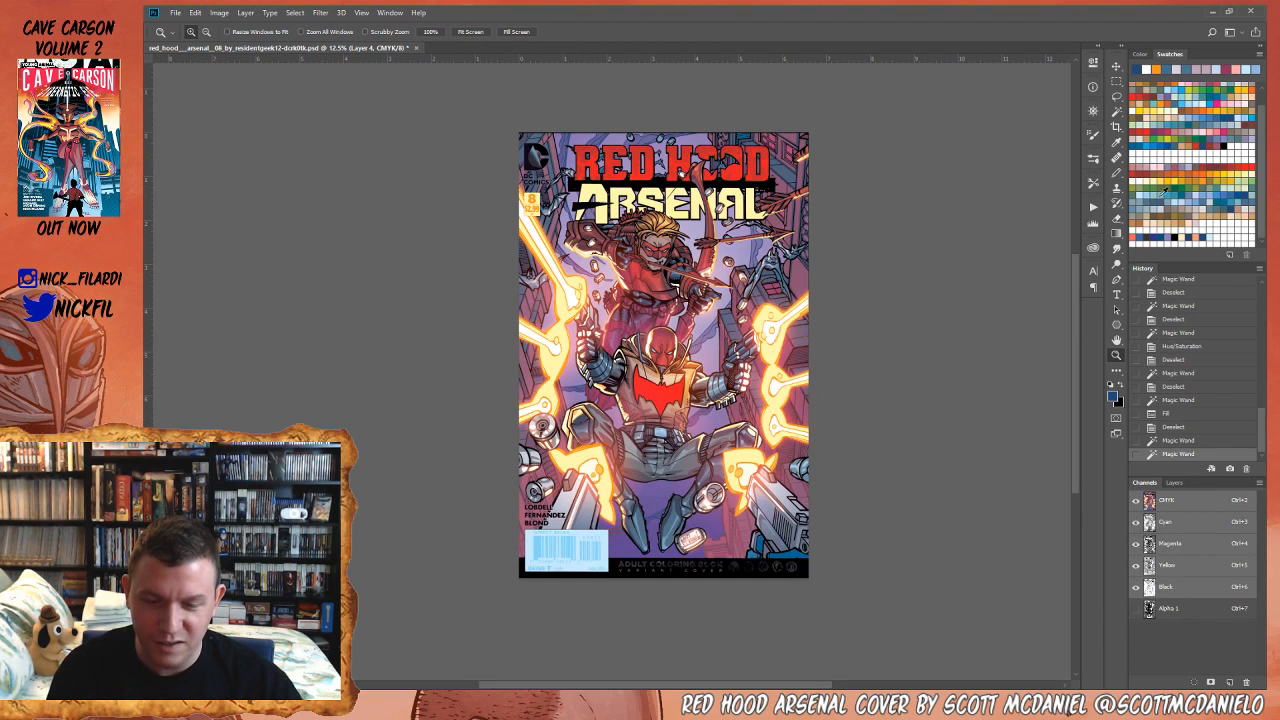
pyautogui.hotkey('ctrl', 'b')
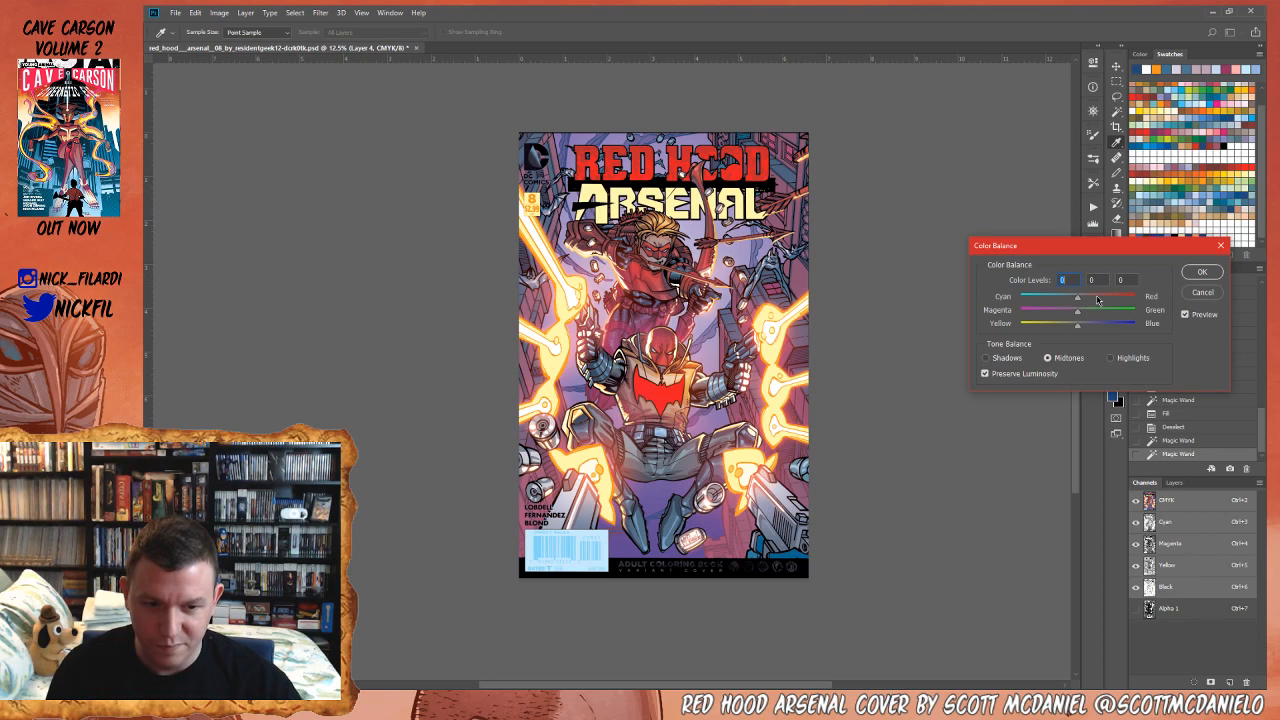
pyautogui.moveTo(1079, 328); pyautogui.dragTo(1034, 328)
pyautogui.click(1203, 271)
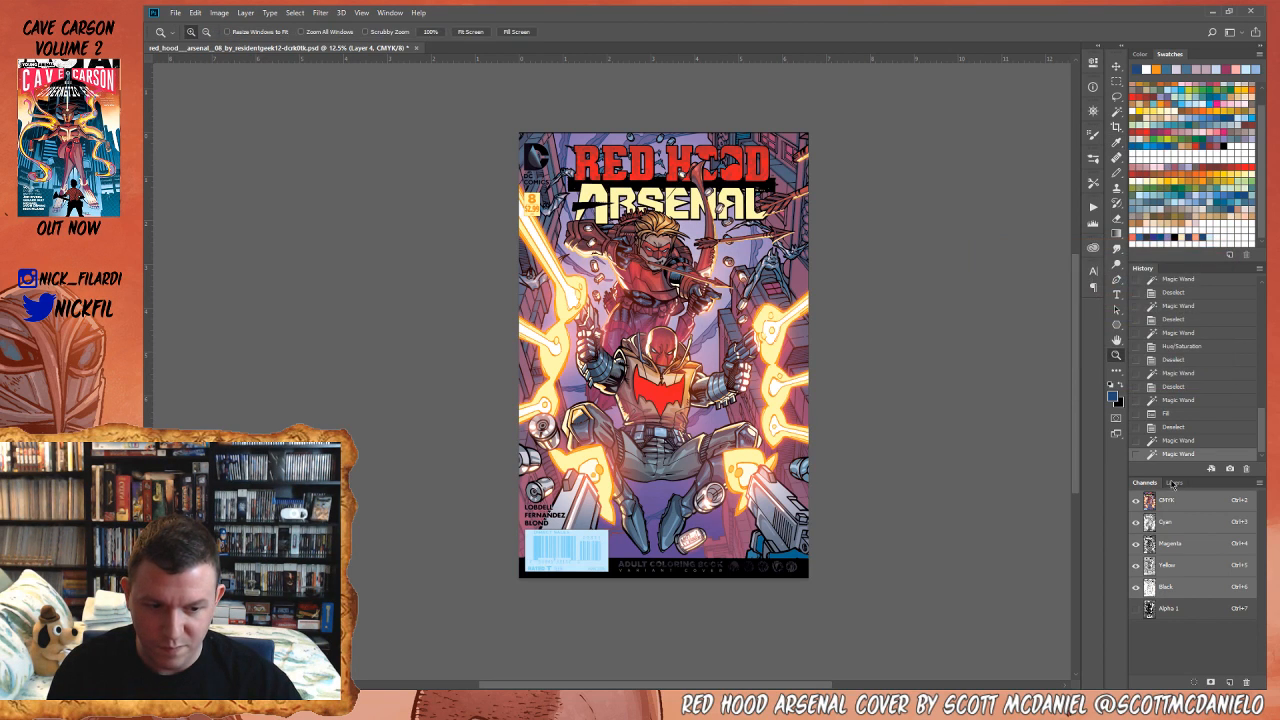
# - Shift the selected buildings on the flats layer toward cyan and blue with Color Balance midtone levels -76, 0, +78, and check the cover
pyautogui.click(1174, 482)
pyautogui.click(1186, 640)
pyautogui.hotkey('ctrl', 'b')
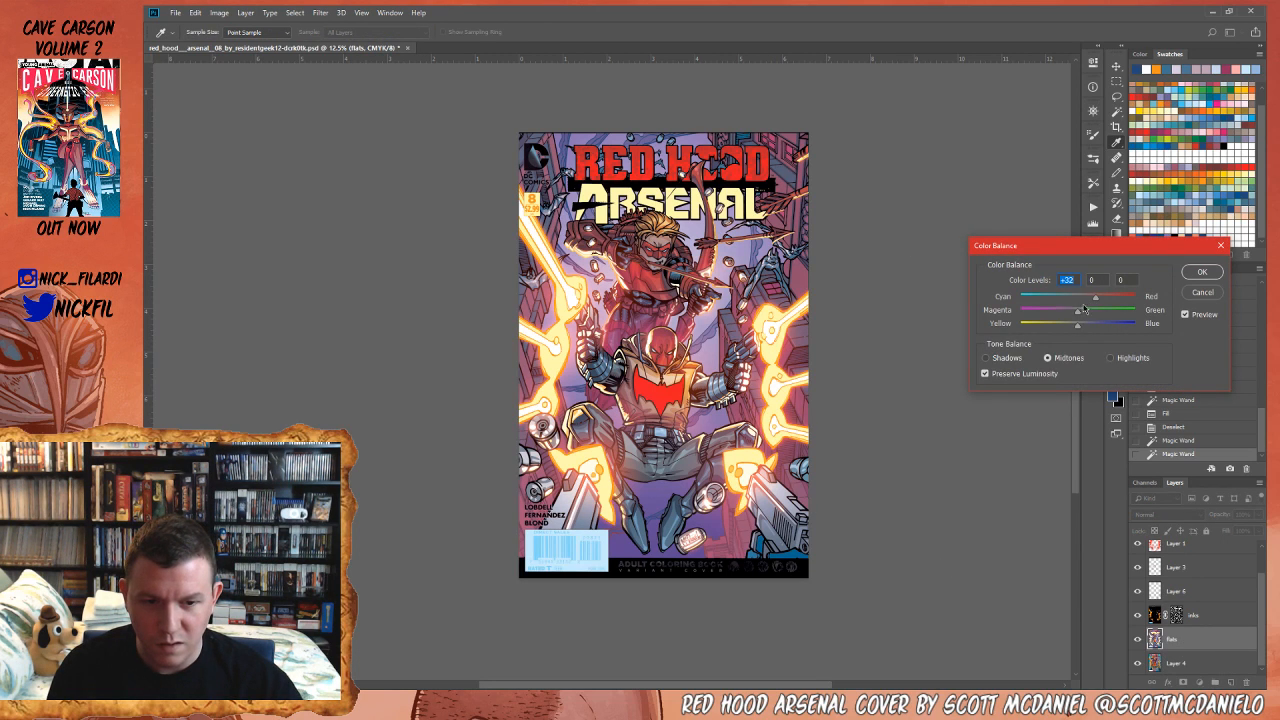
pyautogui.moveTo(1072, 329); pyautogui.dragTo(1034, 301)
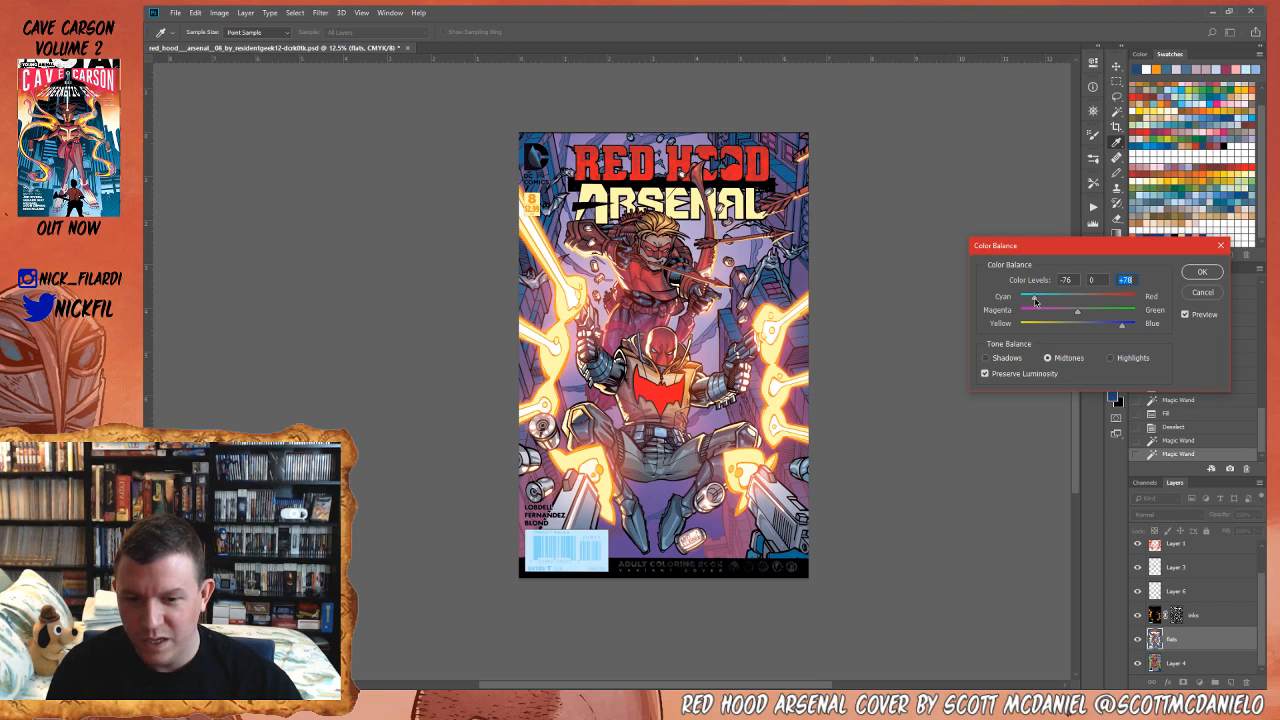
pyautogui.moveTo(861, 449); pyautogui.dragTo(860, 397)
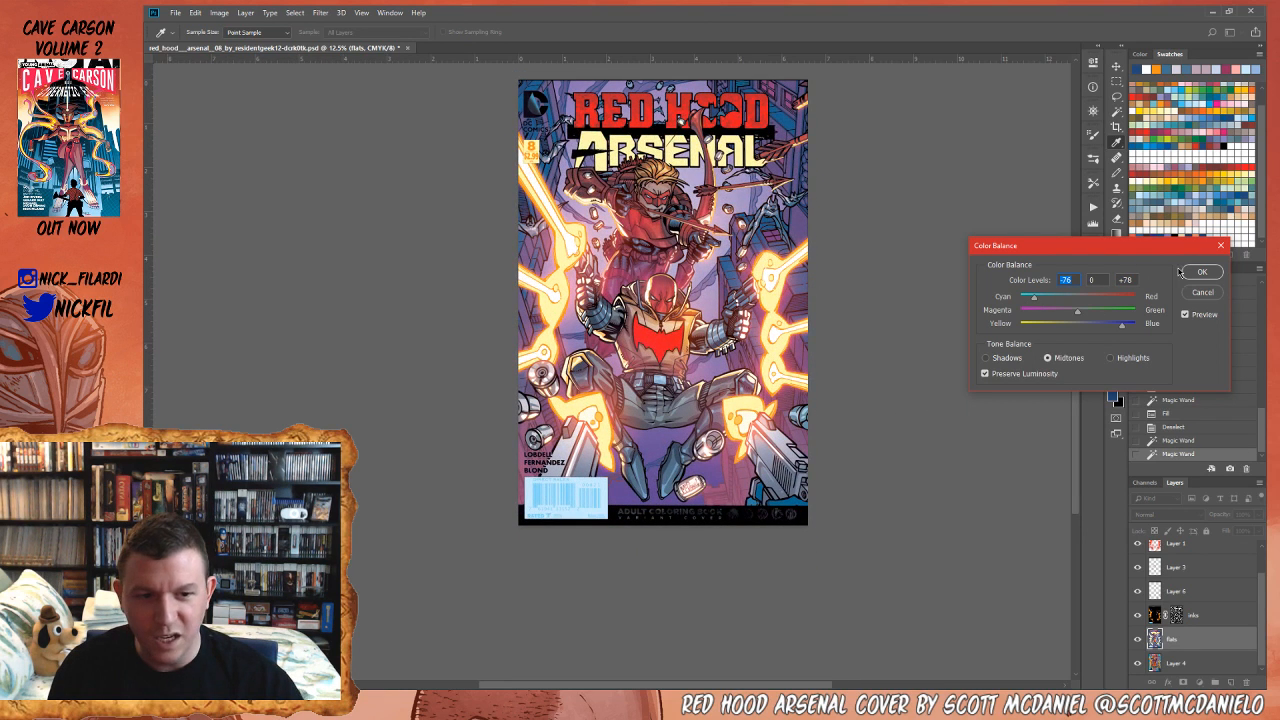
pyautogui.click(1208, 276)
pyautogui.press('z')
pyautogui.keyDown('alt'); pyautogui.click(682, 232); pyautogui.keyUp('alt')
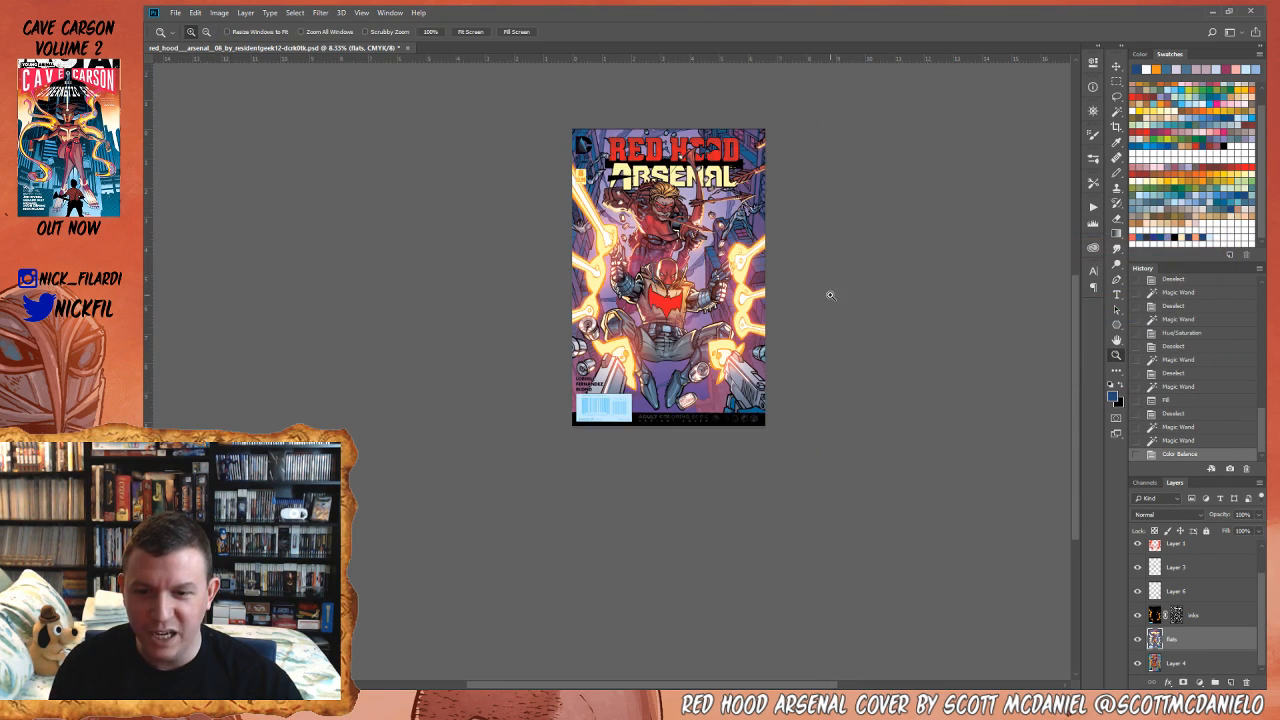
pyautogui.click(671, 279)
pyautogui.moveTo(718, 242); pyautogui.dragTo(718, 307)
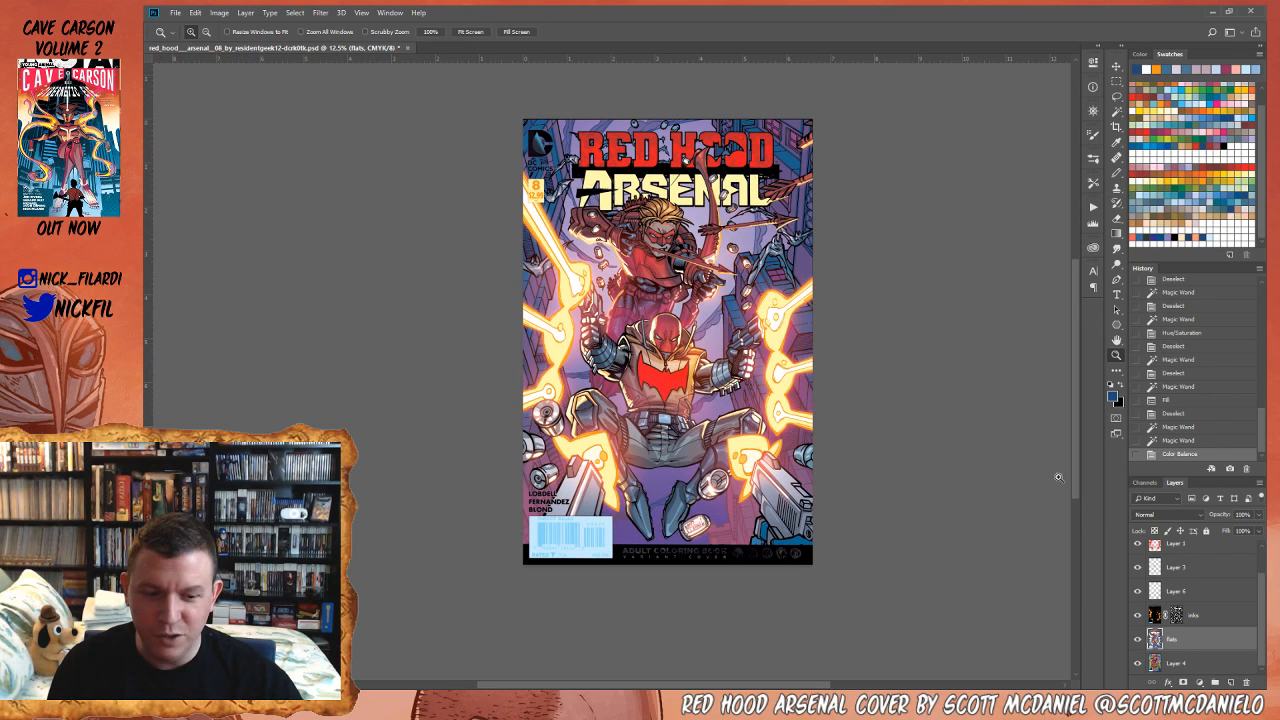
# - Check Layer 6 by toggling its visibility, clear the selection, and shift the layer's hue in the negative direction with Hue/Saturation
pyautogui.scroll(2, 1208, 600)
pyautogui.click(1189, 622)
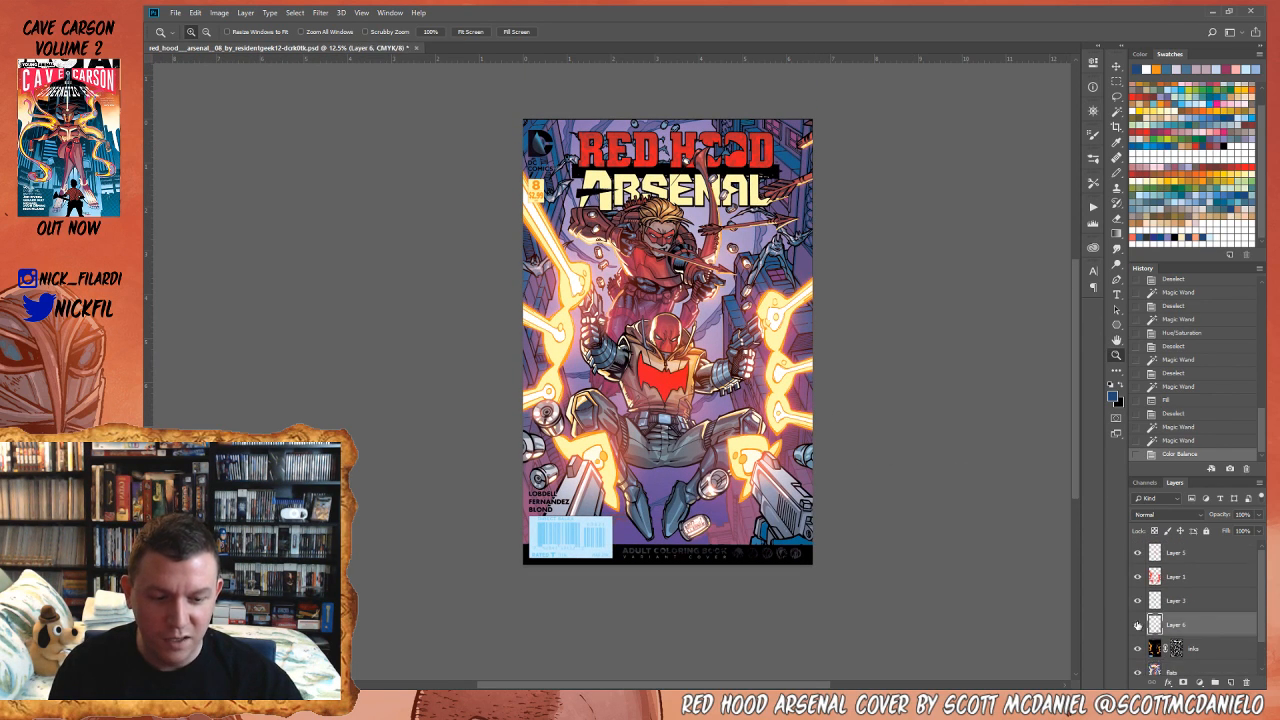
pyautogui.click(1139, 624)
pyautogui.click(1139, 624)
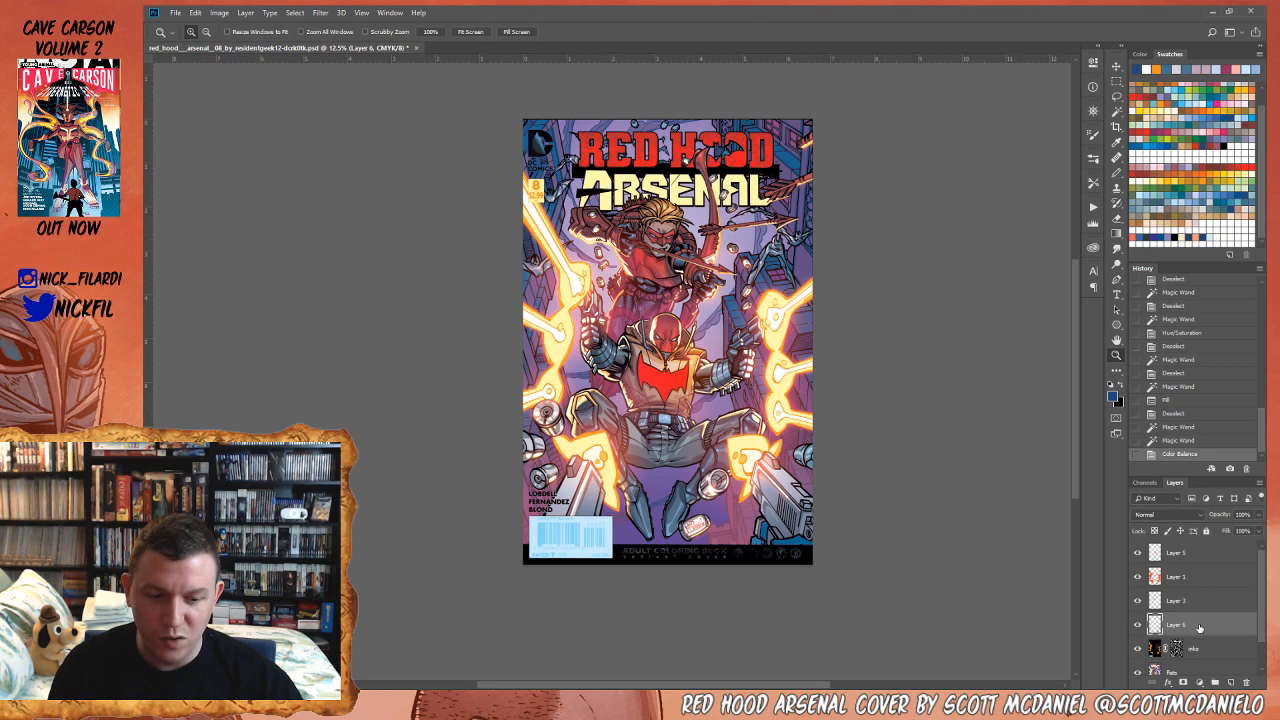
pyautogui.hotkey('ctrl', 'd')
pyautogui.hotkey('ctrl', 'u')
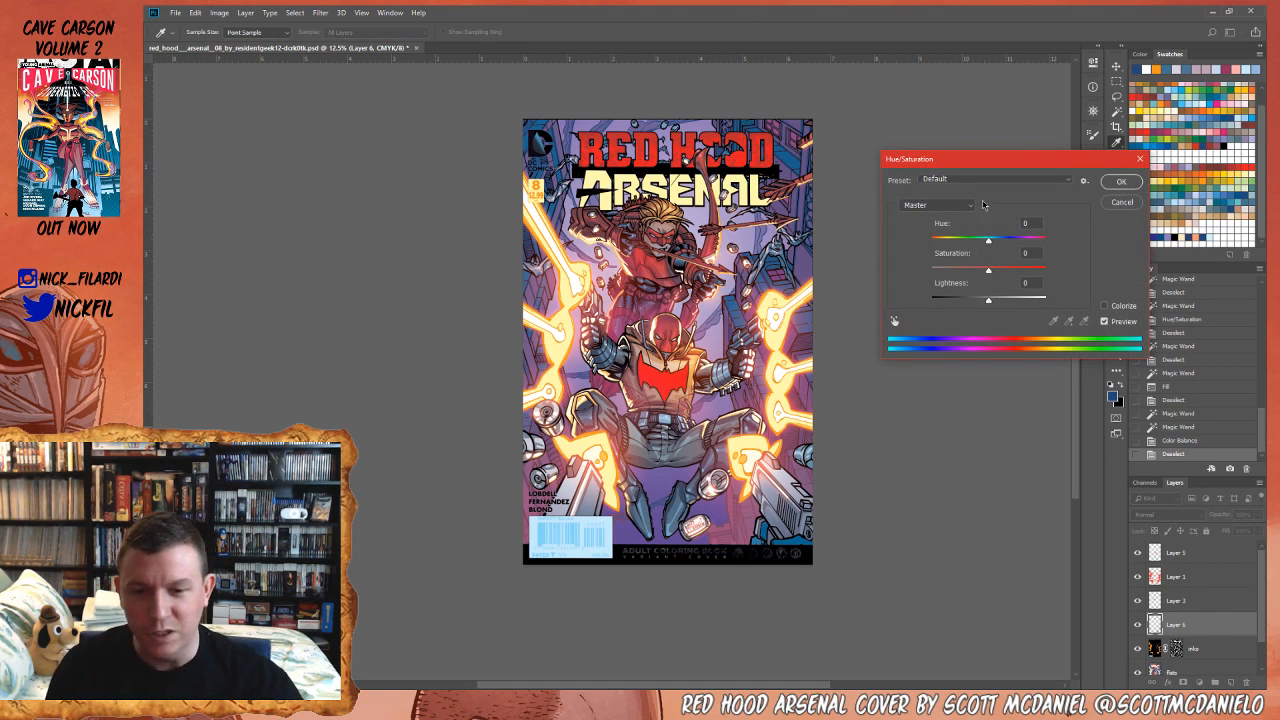
pyautogui.moveTo(969, 239); pyautogui.dragTo(947, 240)
pyautogui.click(1129, 183)
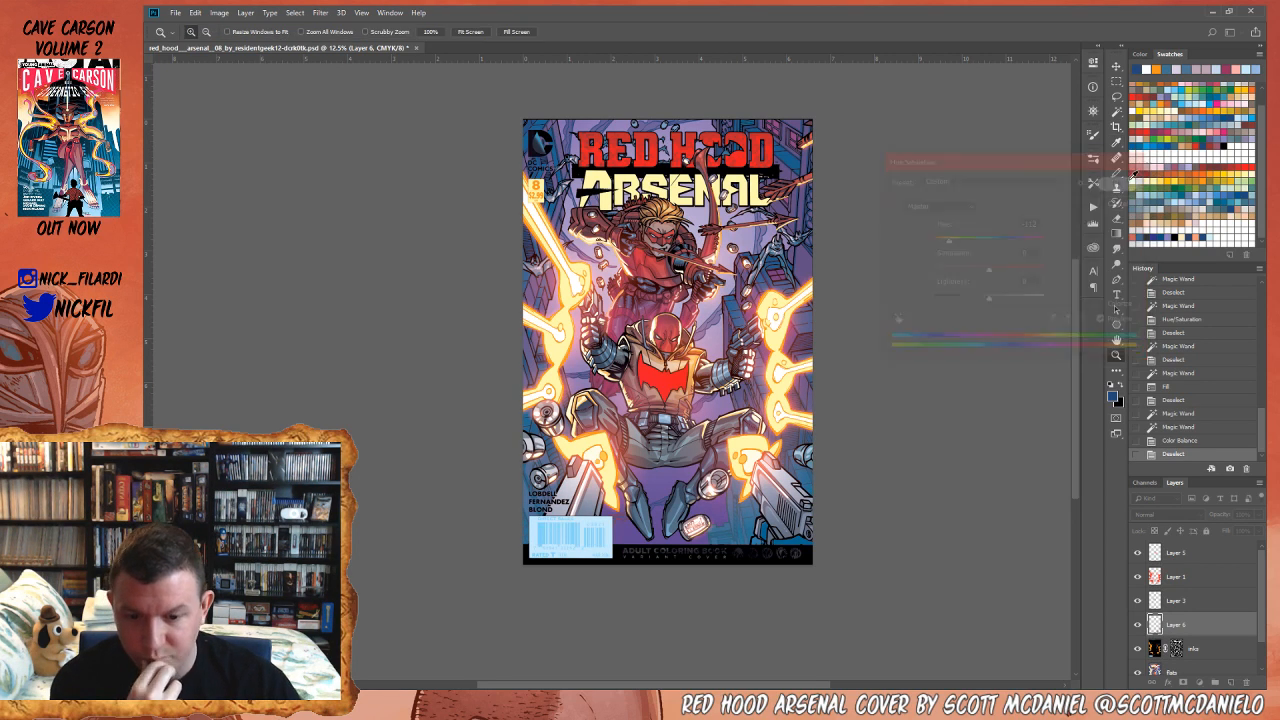
pyautogui.moveTo(666, 288); pyautogui.dragTo(648, 322)
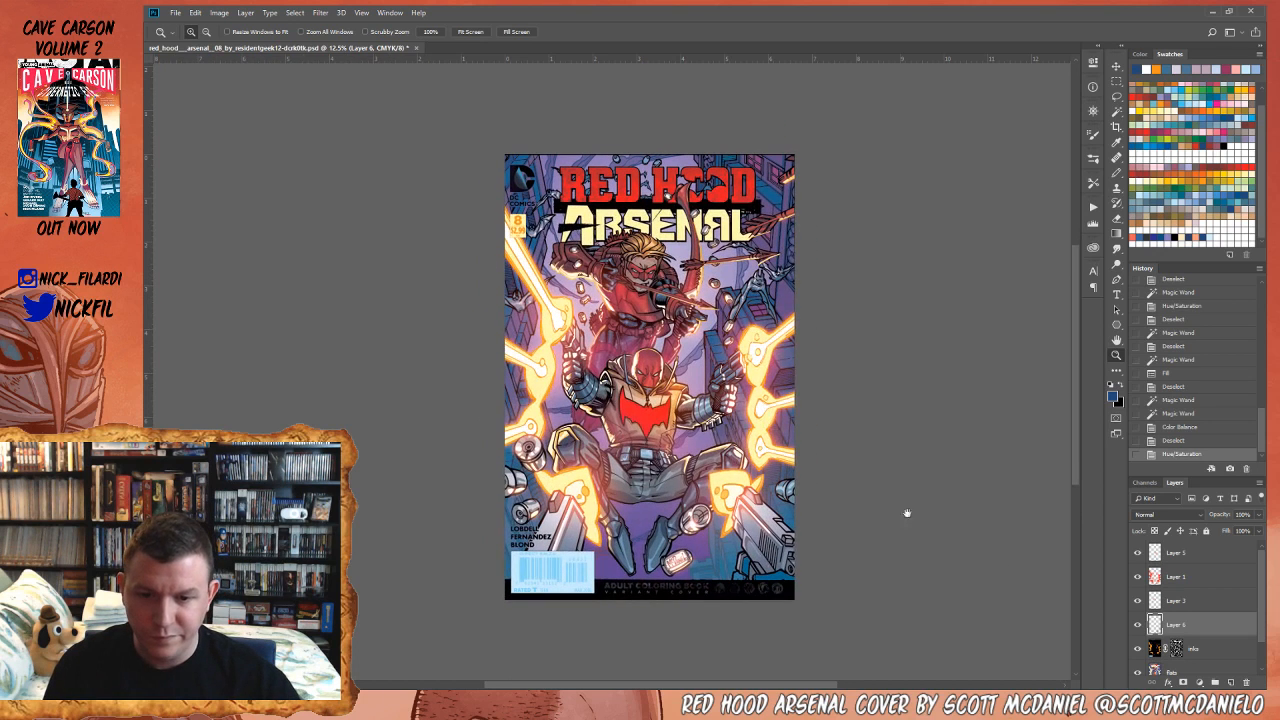
# - Select the flats layer and convert the document to RGB Color mode, keeping the layers separate
pyautogui.scroll(-2, 1191, 605)
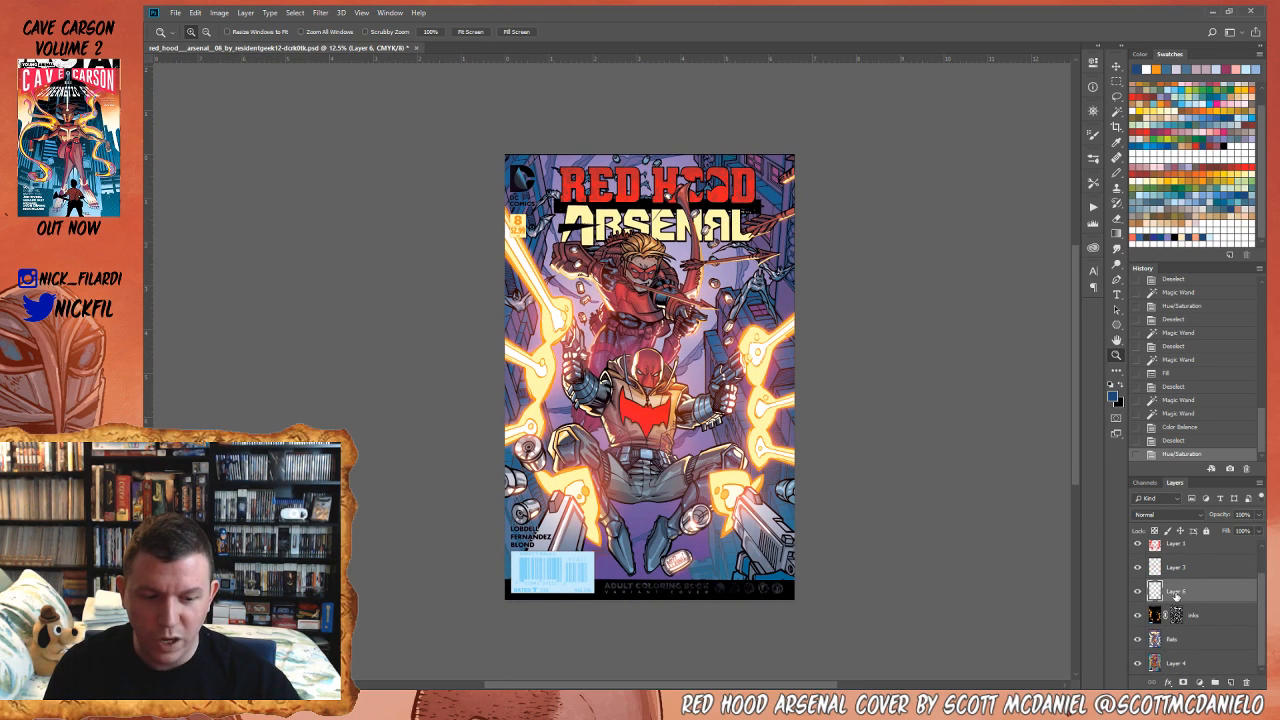
pyautogui.click(1190, 648)
pyautogui.click(1202, 682)
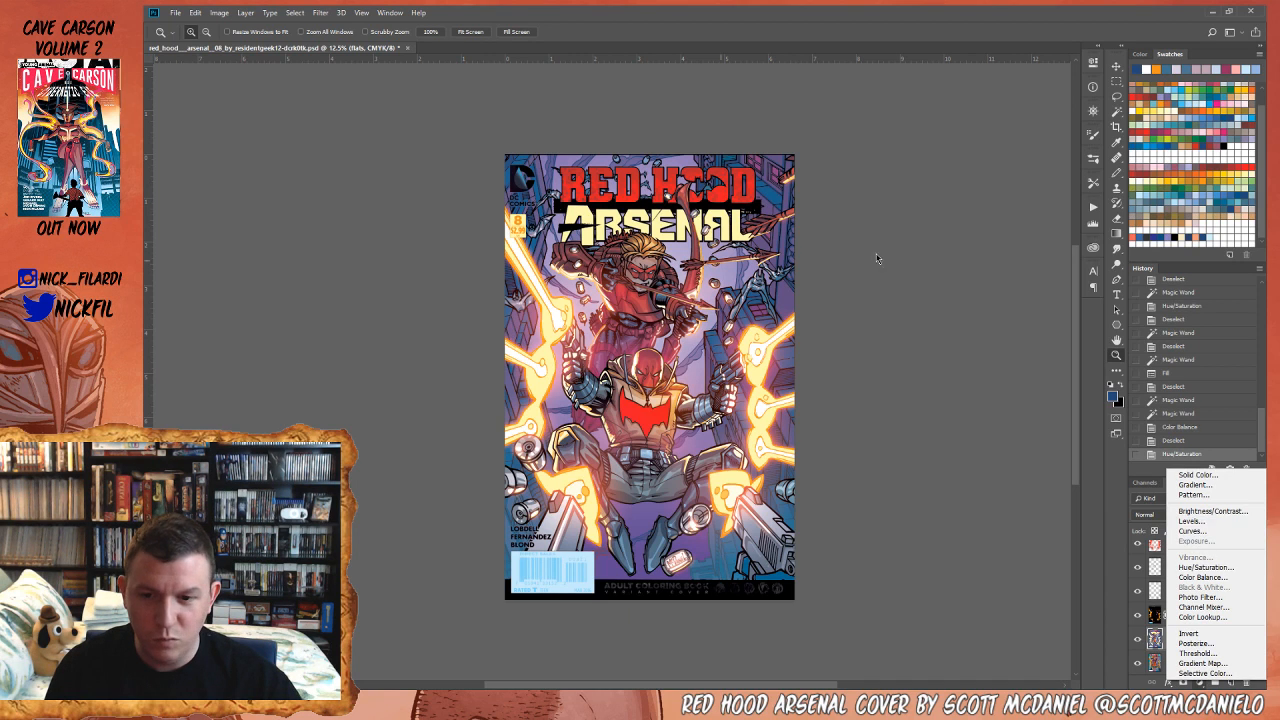
pyautogui.click(918, 253)
pyautogui.click(220, 12)
pyautogui.moveTo(237, 30)
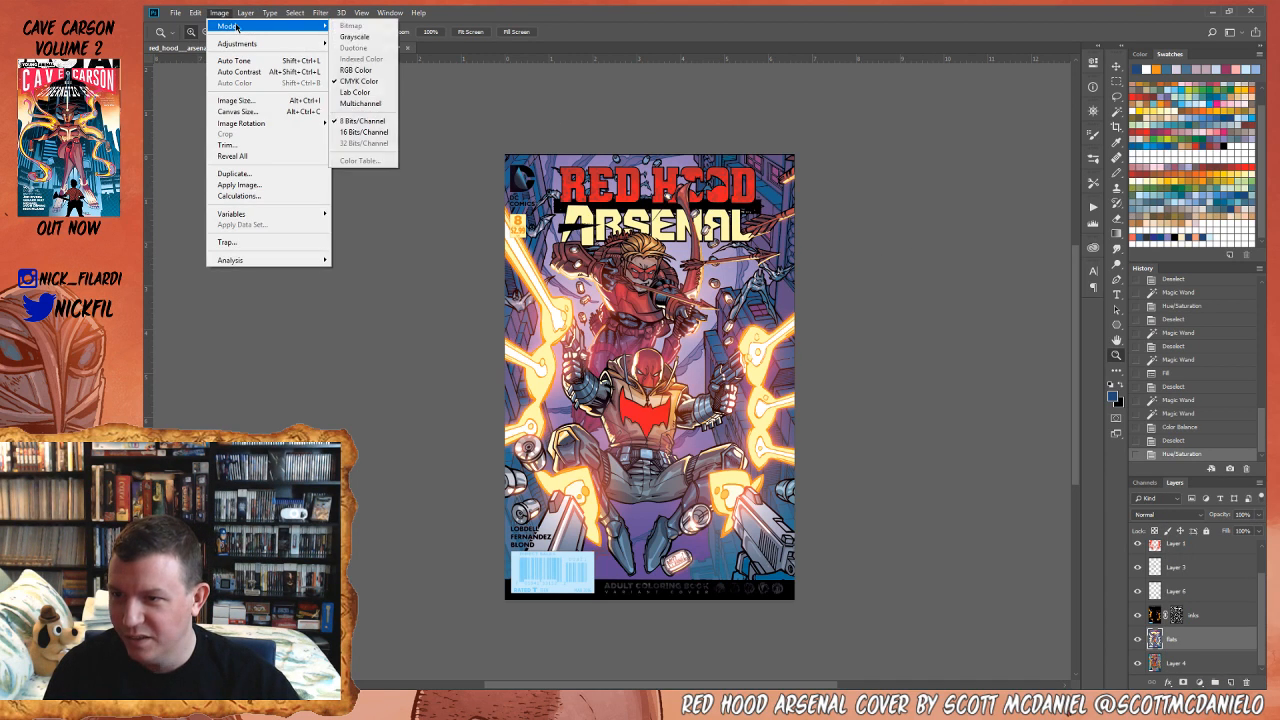
pyautogui.click(355, 70)
pyautogui.click(782, 260)
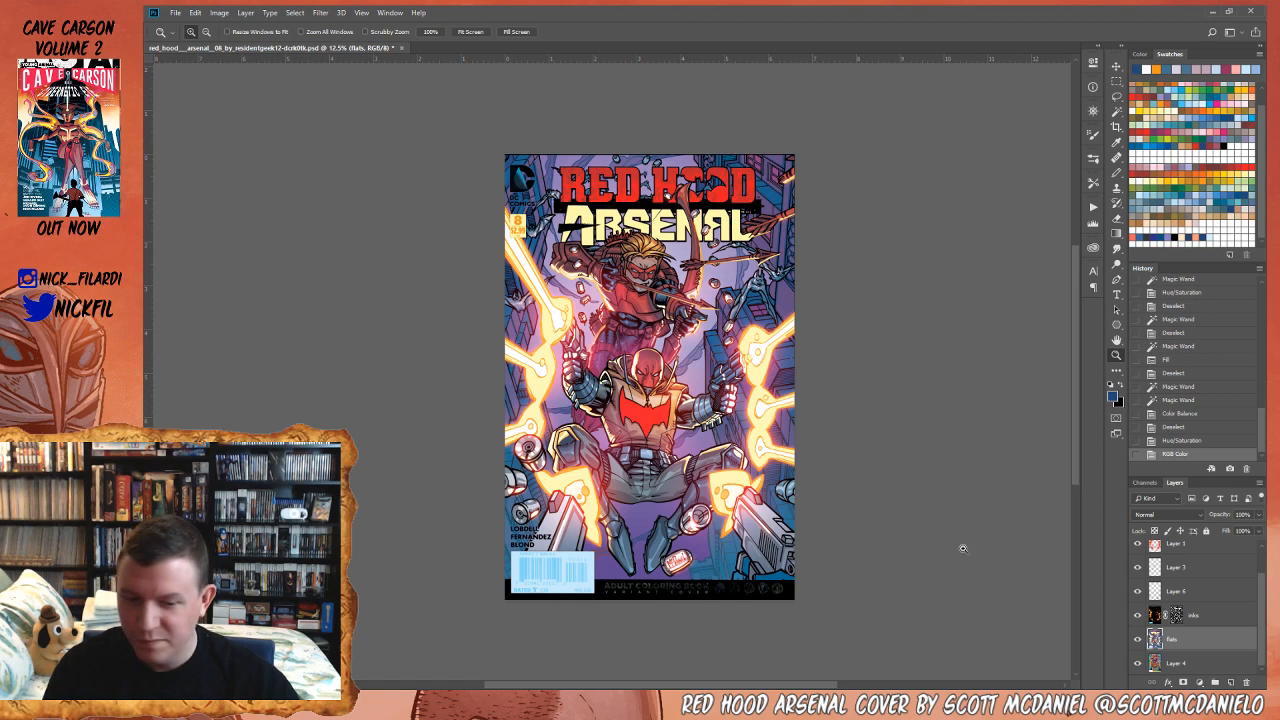
# - Add a Levels adjustment layer and move it to the very top of the layer stack
pyautogui.click(1199, 682)
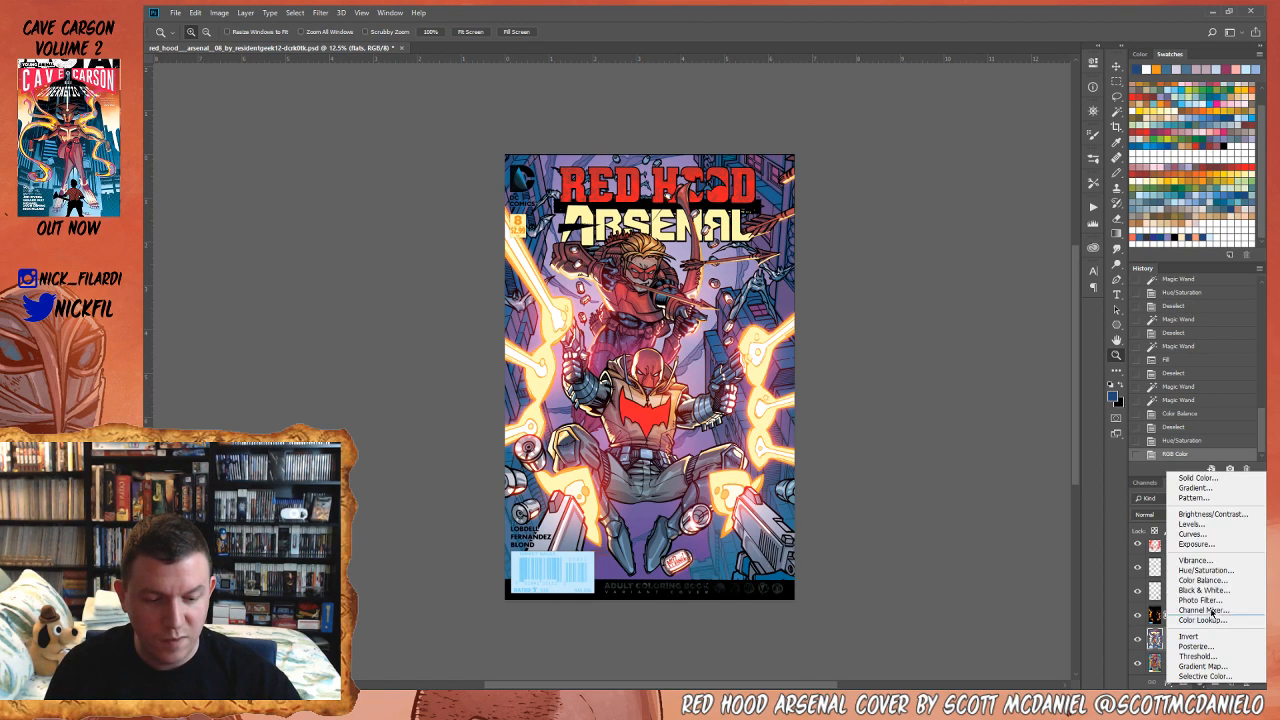
pyautogui.click(1192, 524)
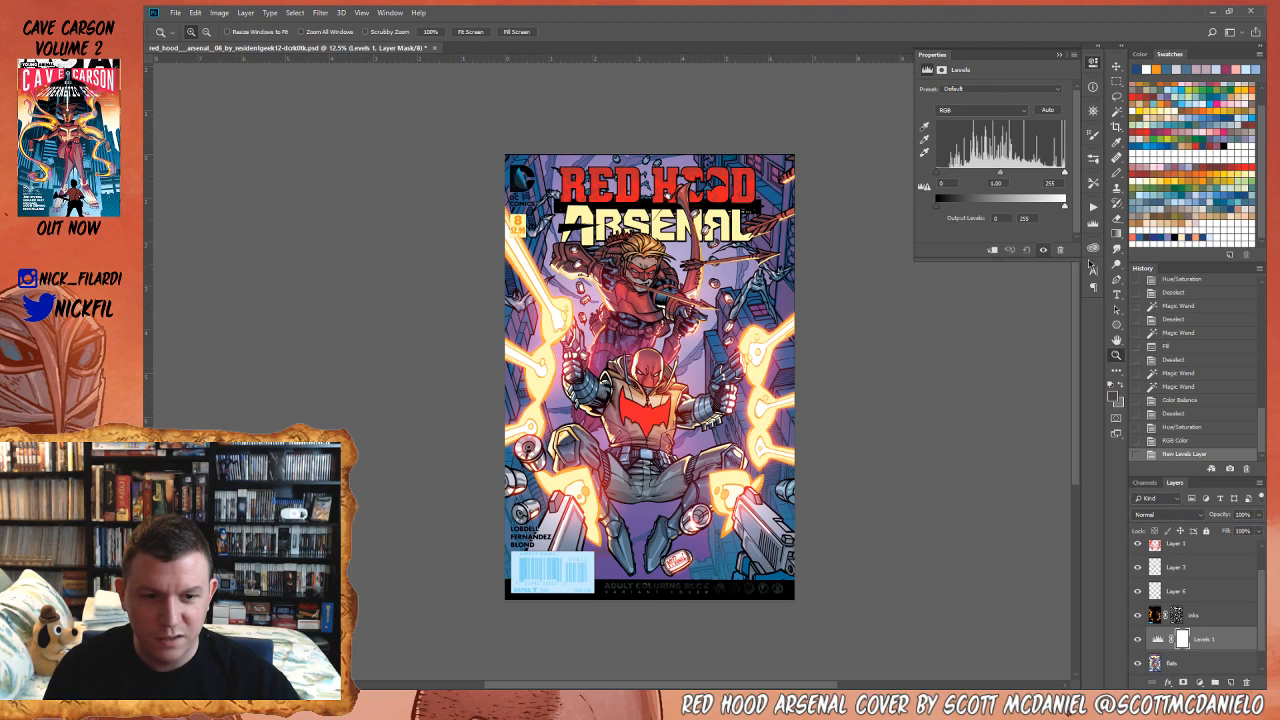
pyautogui.moveTo(1215, 641); pyautogui.dragTo(1204, 552)
pyautogui.scroll(1, 1204, 551)
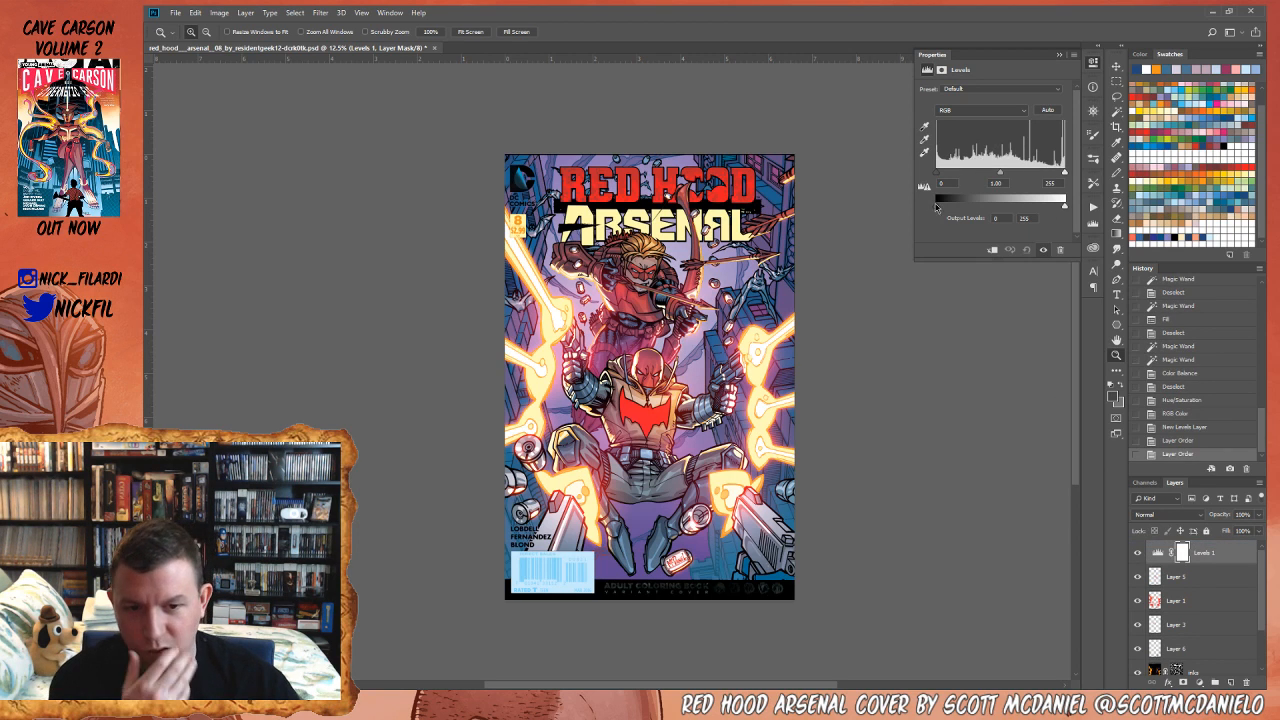
# - Set the Levels layer's input black point to 14 and its input white point to 232
pyautogui.click(1065, 212)
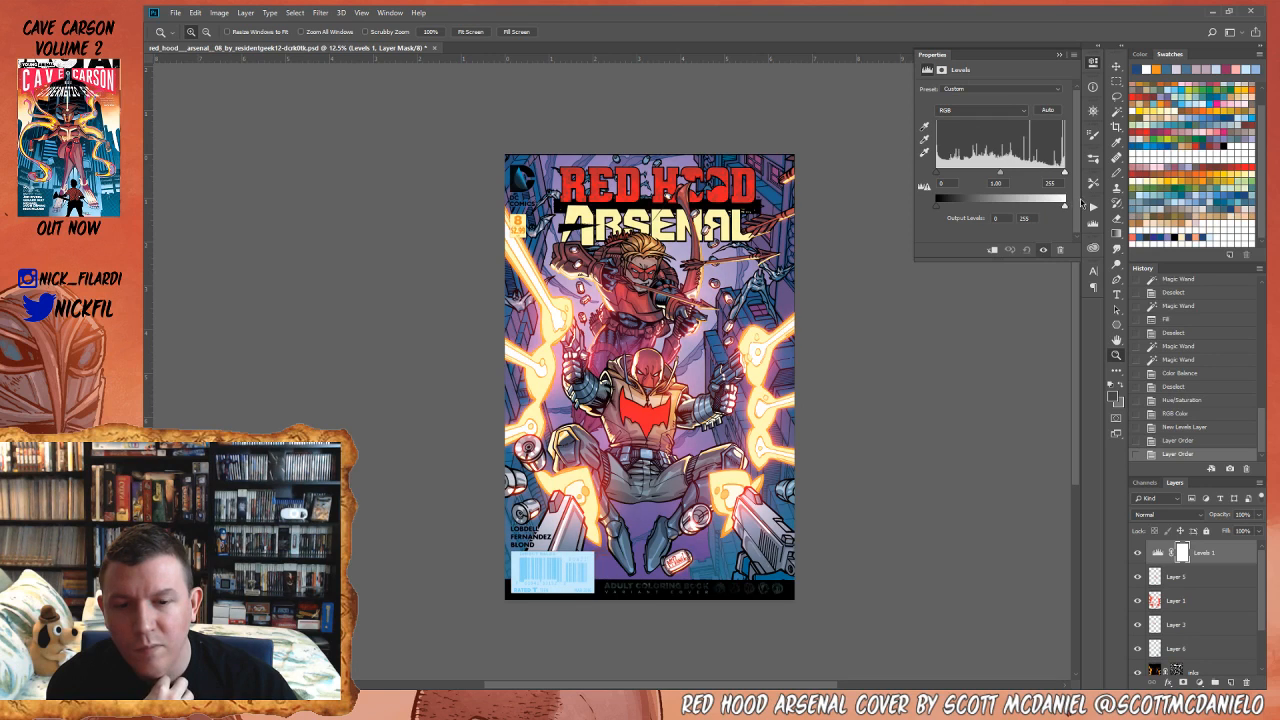
pyautogui.moveTo(939, 206); pyautogui.dragTo(935, 206)
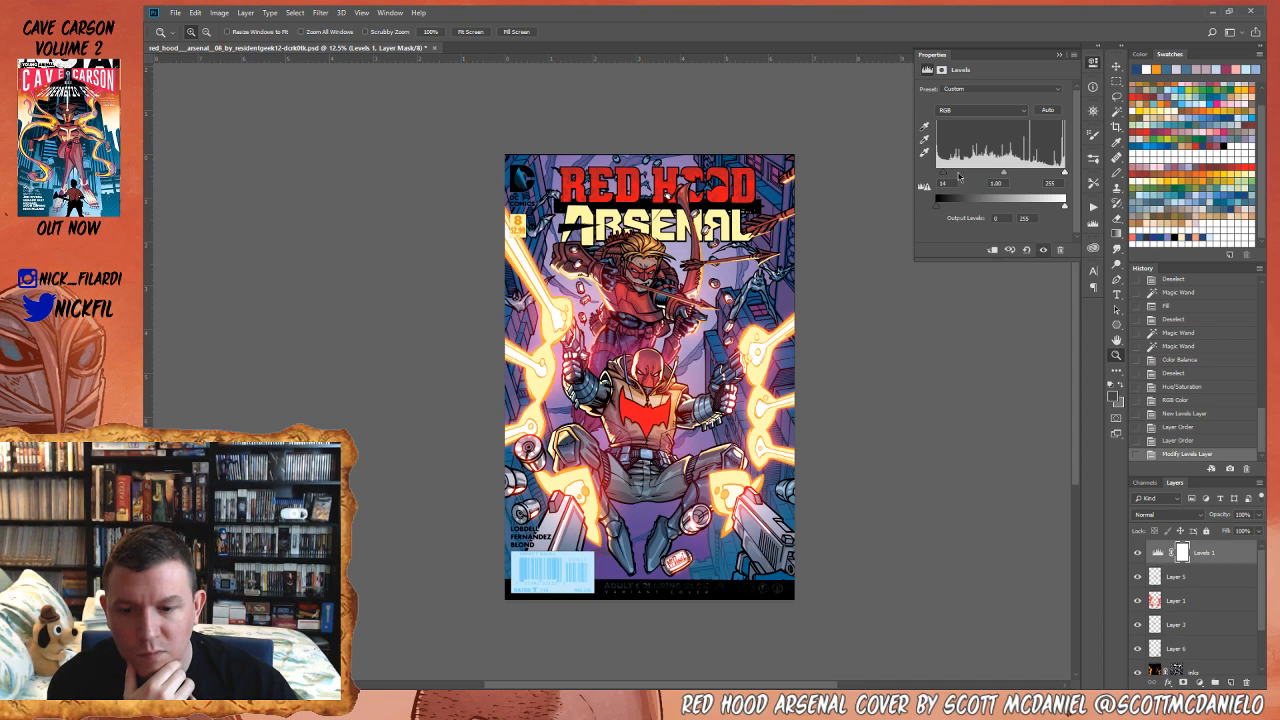
pyautogui.moveTo(1064, 173); pyautogui.dragTo(1053, 177)
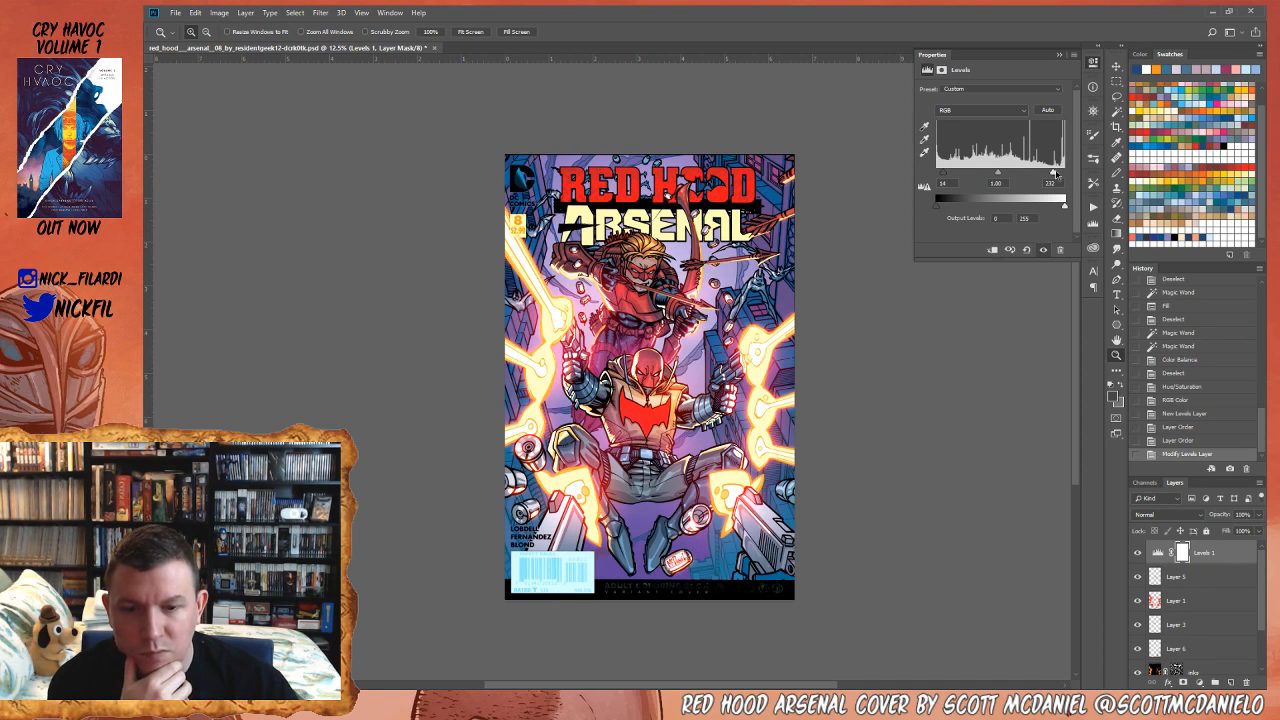
# - Examine the two figures, their hands and the surrounding glow close up, and compare with the full cover
pyautogui.click(568, 322)
pyautogui.click(571, 325)
pyautogui.click(570, 325)
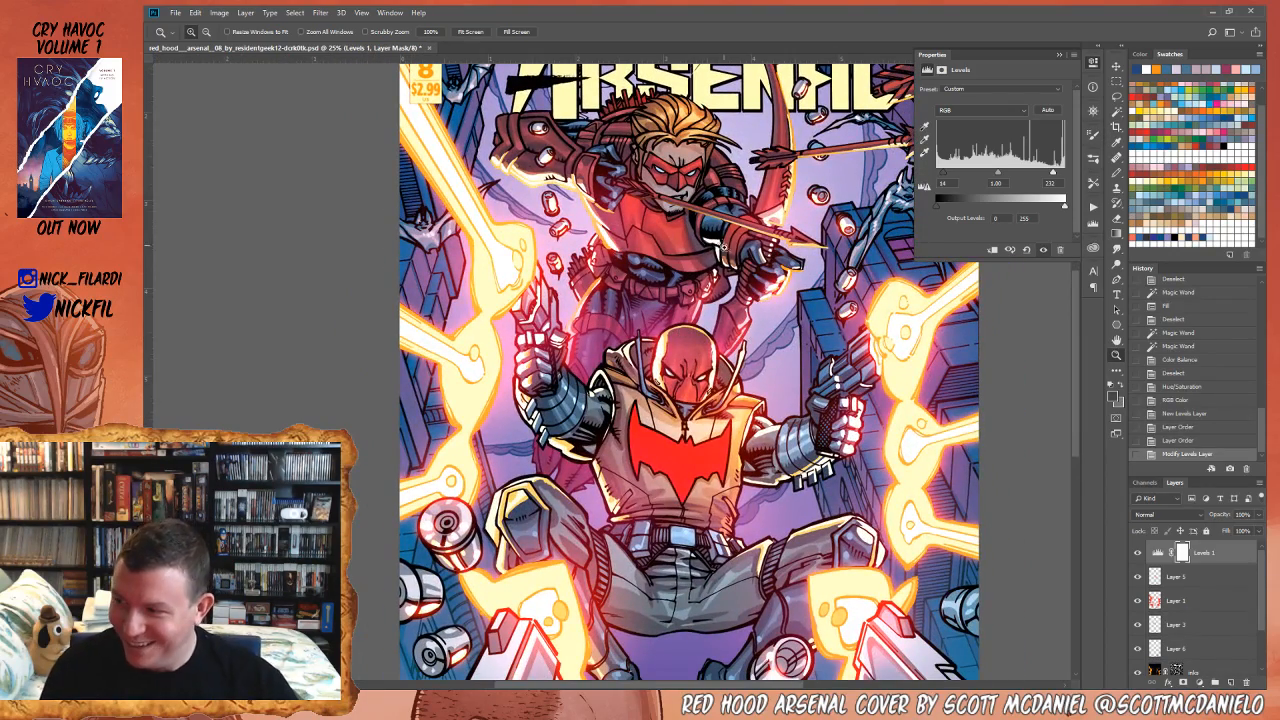
pyautogui.press('b')
pyautogui.press('x')
pyautogui.moveTo(537, 276); pyautogui.dragTo(540, 284)
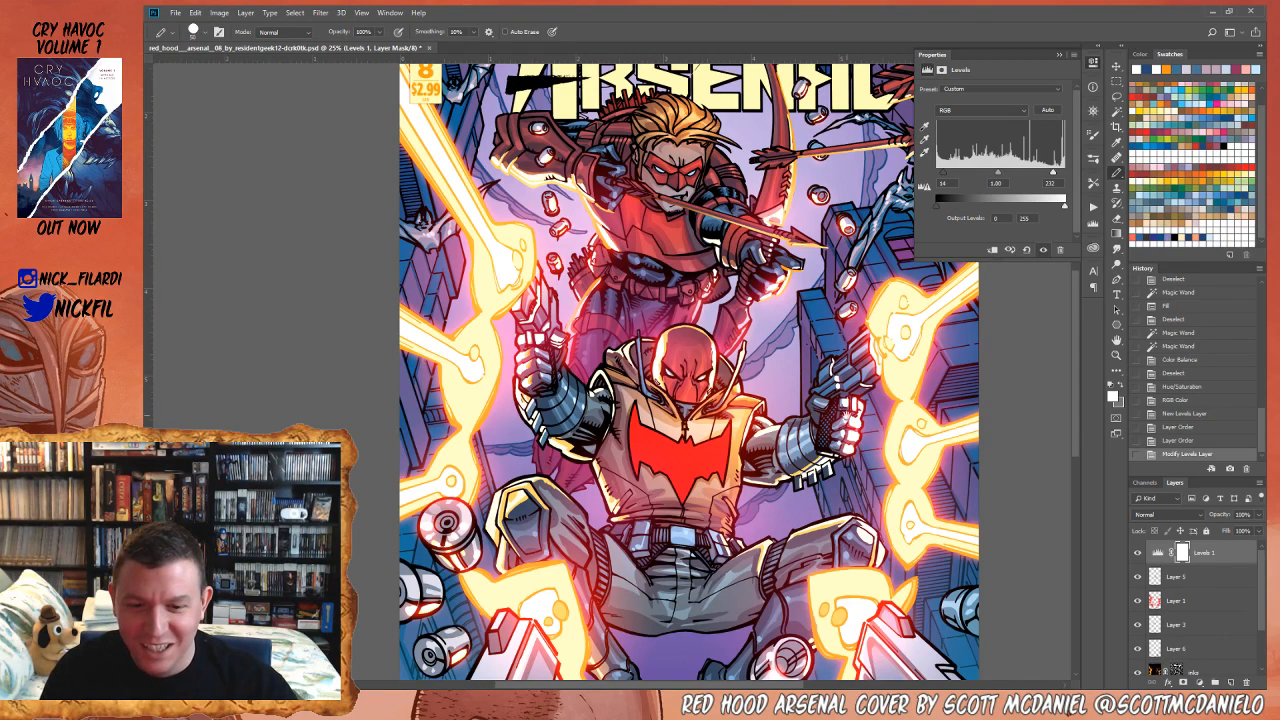
pyautogui.moveTo(849, 420); pyautogui.dragTo(797, 458)
pyautogui.moveTo(766, 367); pyautogui.dragTo(801, 244)
pyautogui.press('z')
pyautogui.keyDown('alt'); pyautogui.click(692, 331); pyautogui.keyUp('alt')
pyautogui.keyDown('alt'); pyautogui.click(692, 331); pyautogui.keyUp('alt')
pyautogui.moveTo(714, 265); pyautogui.dragTo(710, 343)
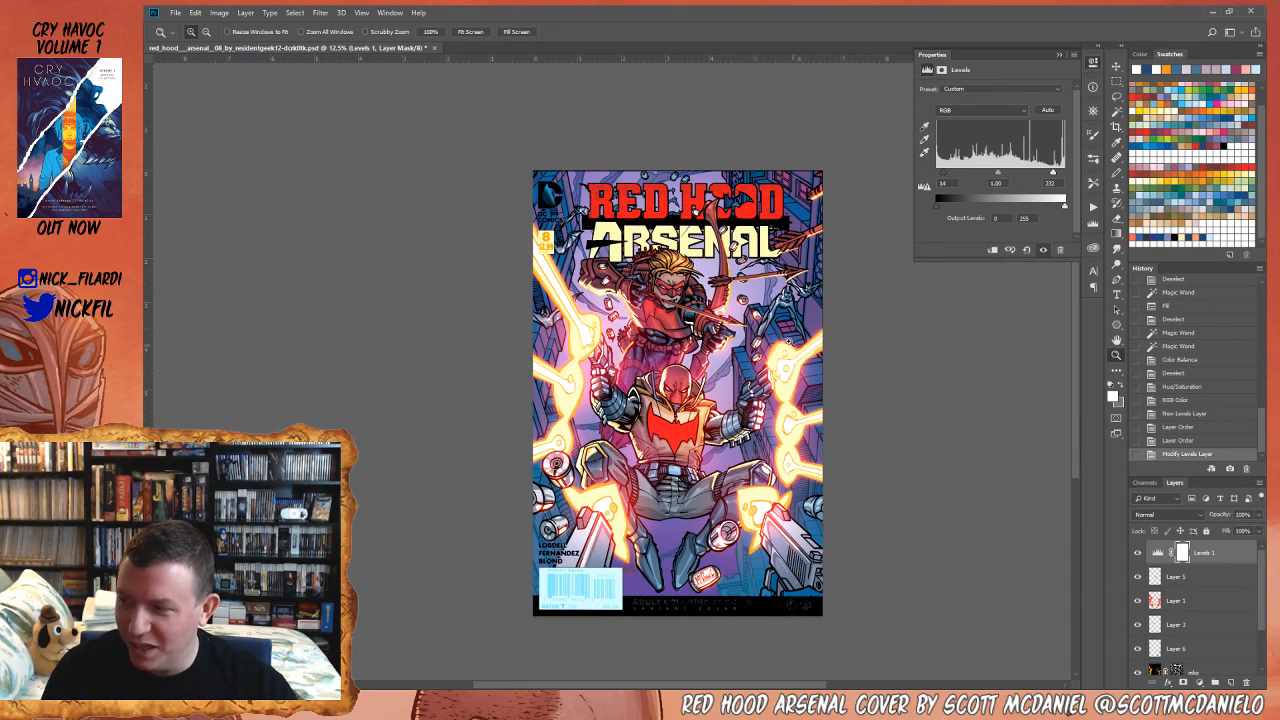
# - Examine the logo, arrows and gunfire in detail, and check how the whole cover reads at a small size
pyautogui.click(762, 294)
pyautogui.click(742, 446)
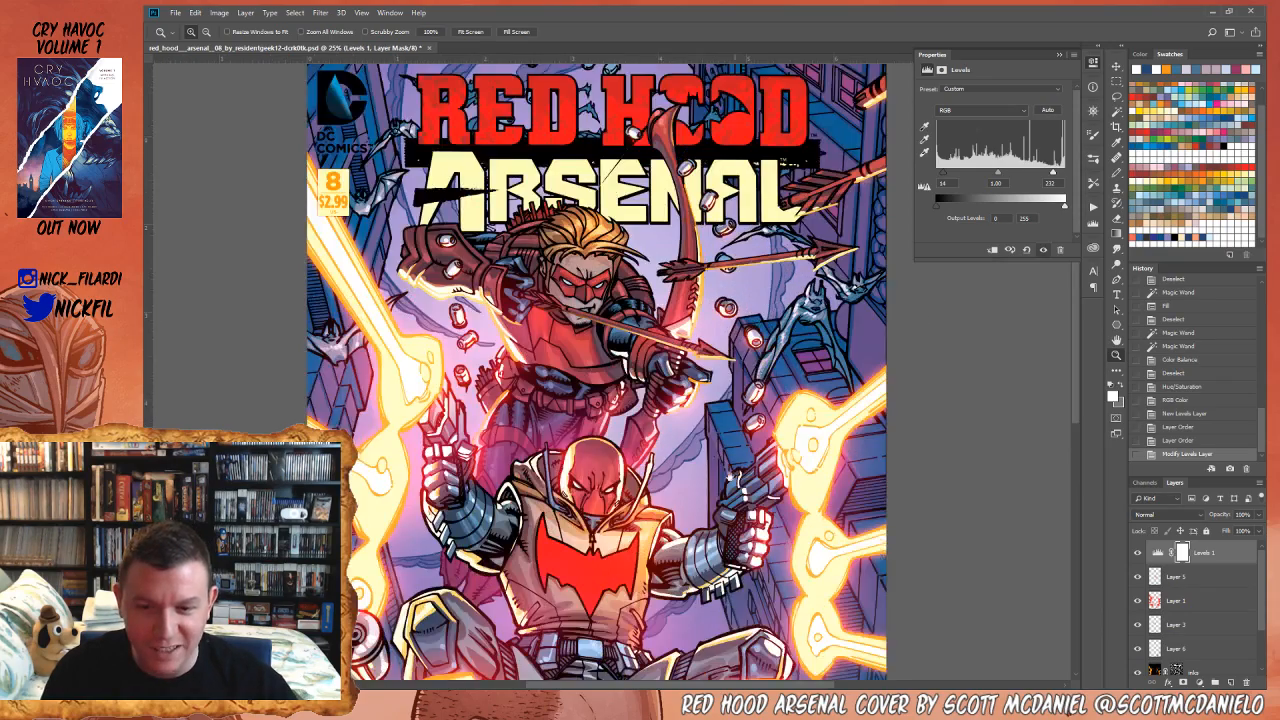
pyautogui.scroll(3, 742, 358)
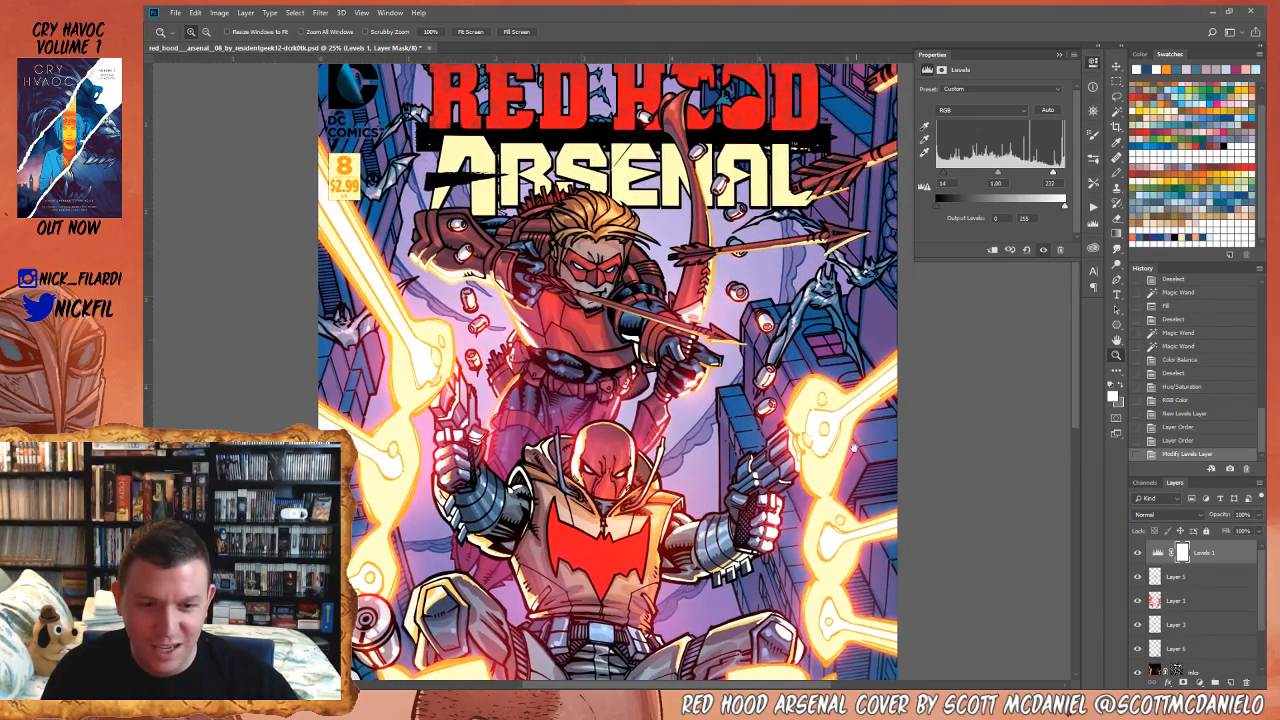
pyautogui.moveTo(864, 441); pyautogui.dragTo(807, 378)
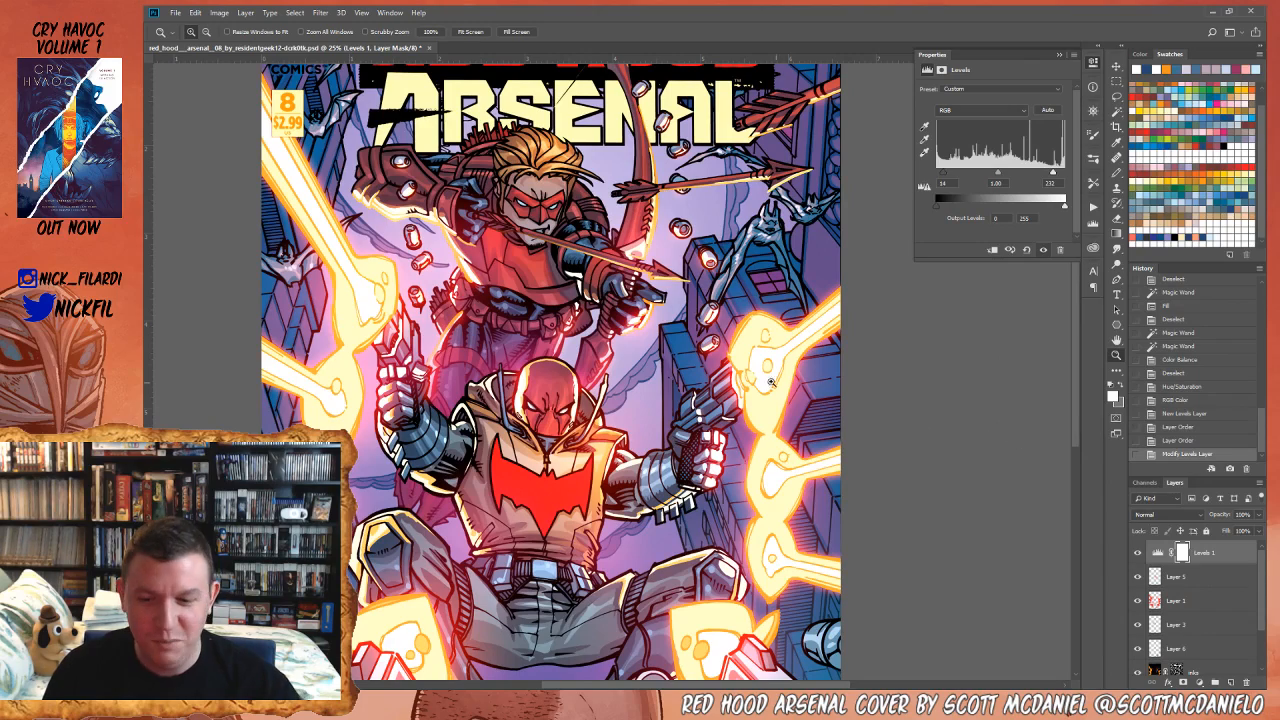
pyautogui.moveTo(590, 388); pyautogui.dragTo(612, 446)
pyautogui.keyDown('alt'); pyautogui.click(675, 392); pyautogui.keyUp('alt')
pyautogui.keyDown('alt'); pyautogui.click(675, 392); pyautogui.keyUp('alt')
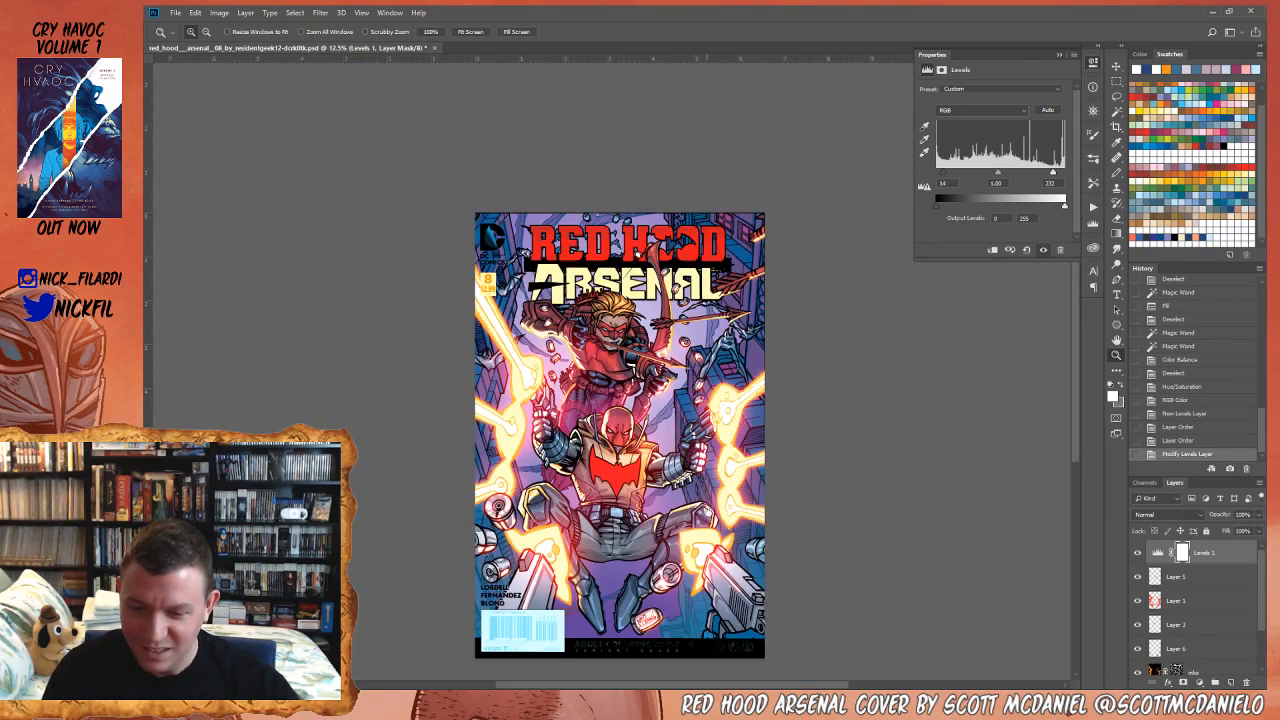
pyautogui.moveTo(675, 392); pyautogui.dragTo(688, 282)
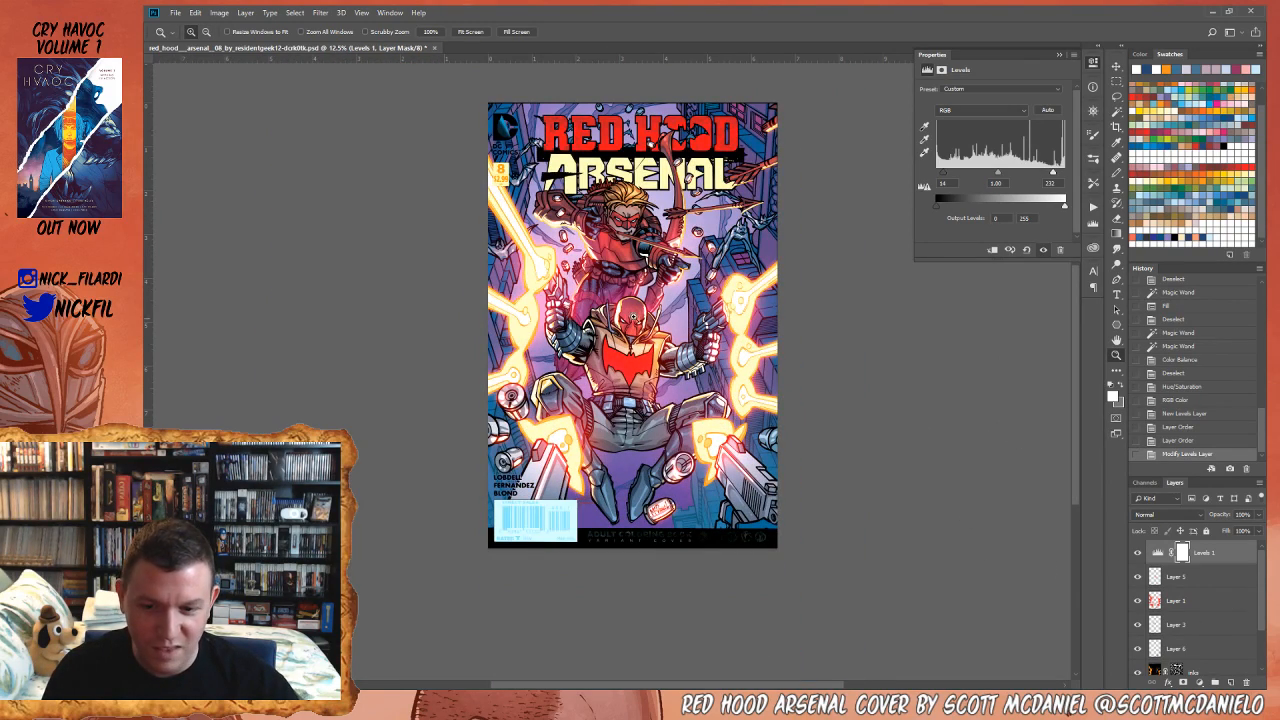
pyautogui.keyDown('alt'); pyautogui.click(655, 292); pyautogui.keyUp('alt')
pyautogui.moveTo(806, 452); pyautogui.dragTo(839, 521)
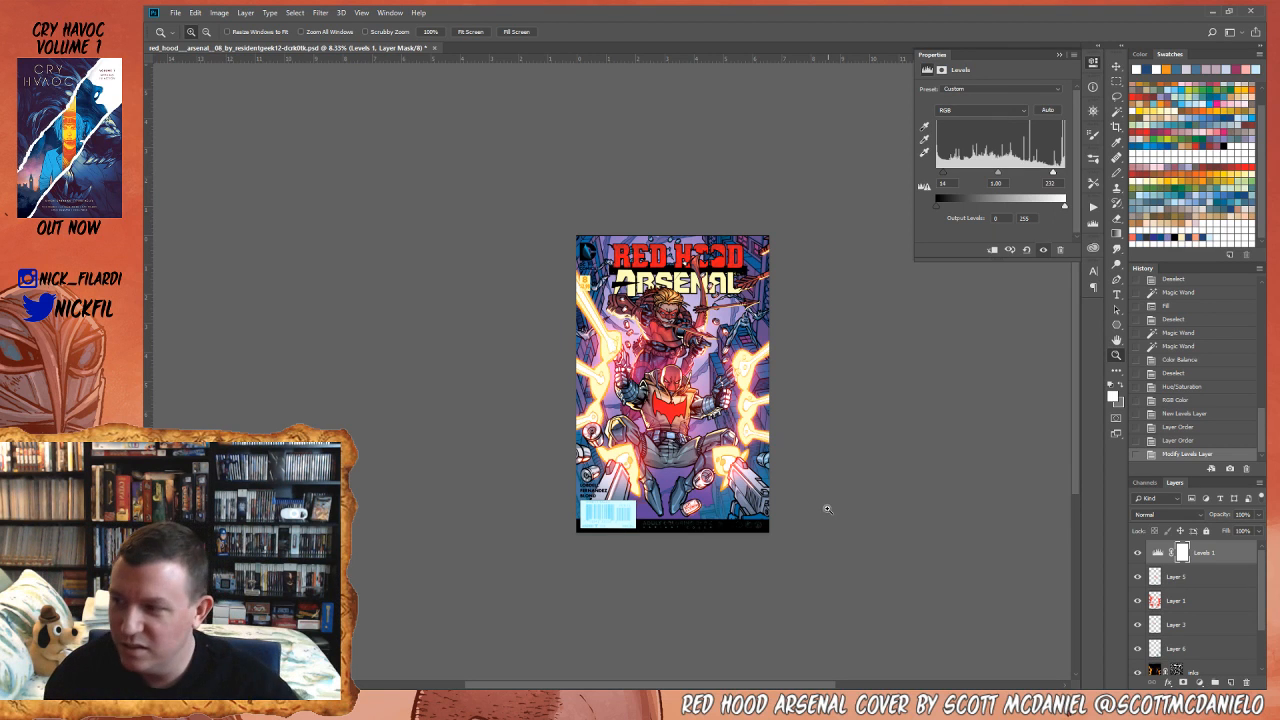
pyautogui.scroll(-2, 1223, 623)
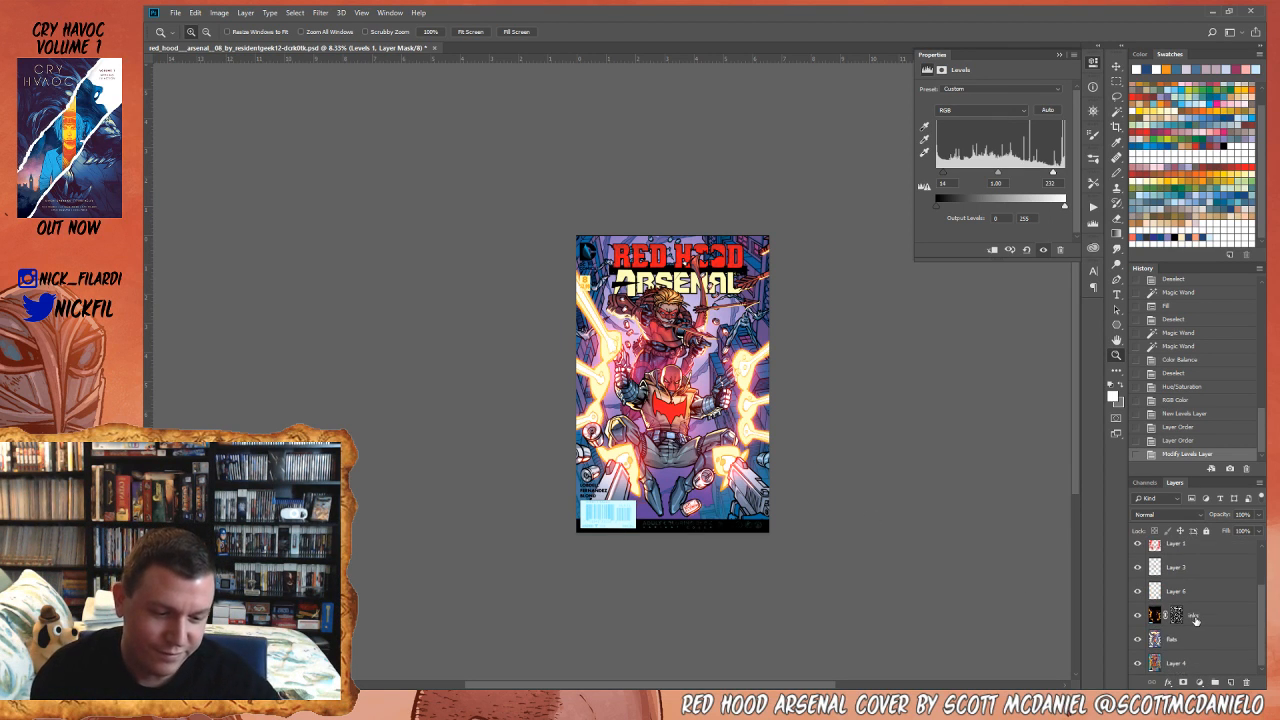
pyautogui.click(1176, 640)
pyautogui.press('w')
pyautogui.click(704, 428)
pyautogui.click(680, 482)
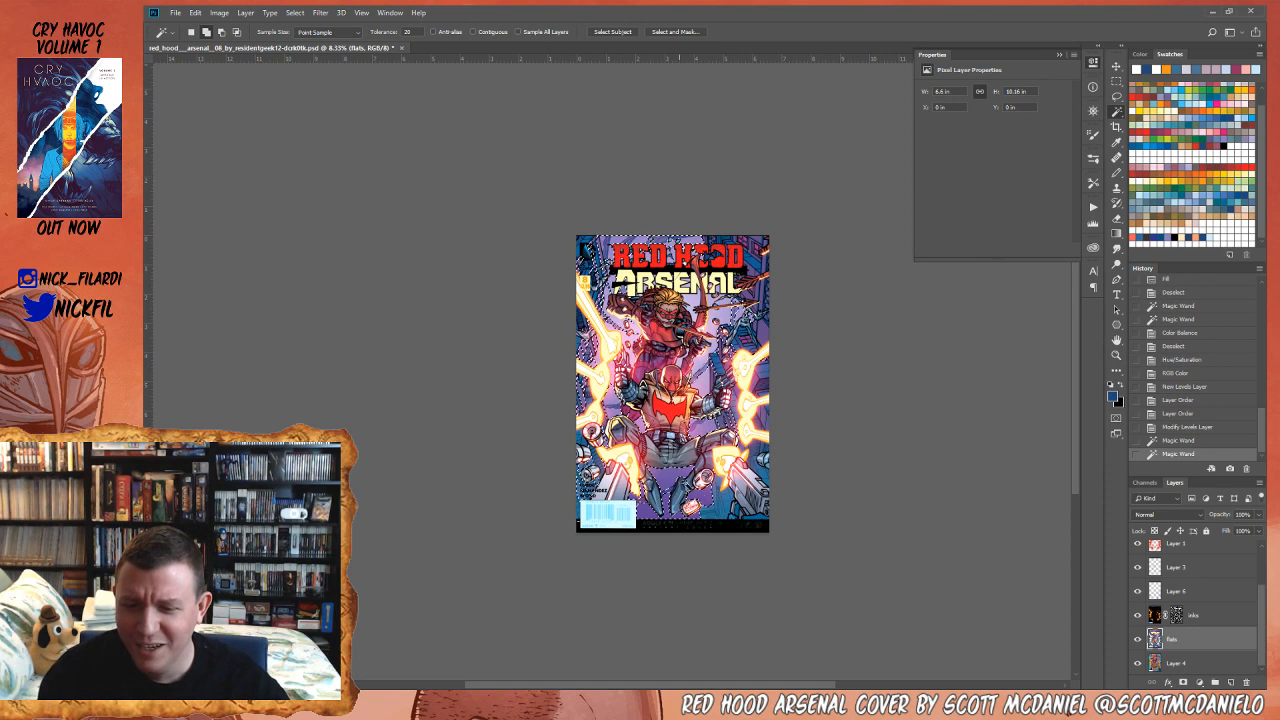
pyautogui.hotkey('ctrl', 'd')
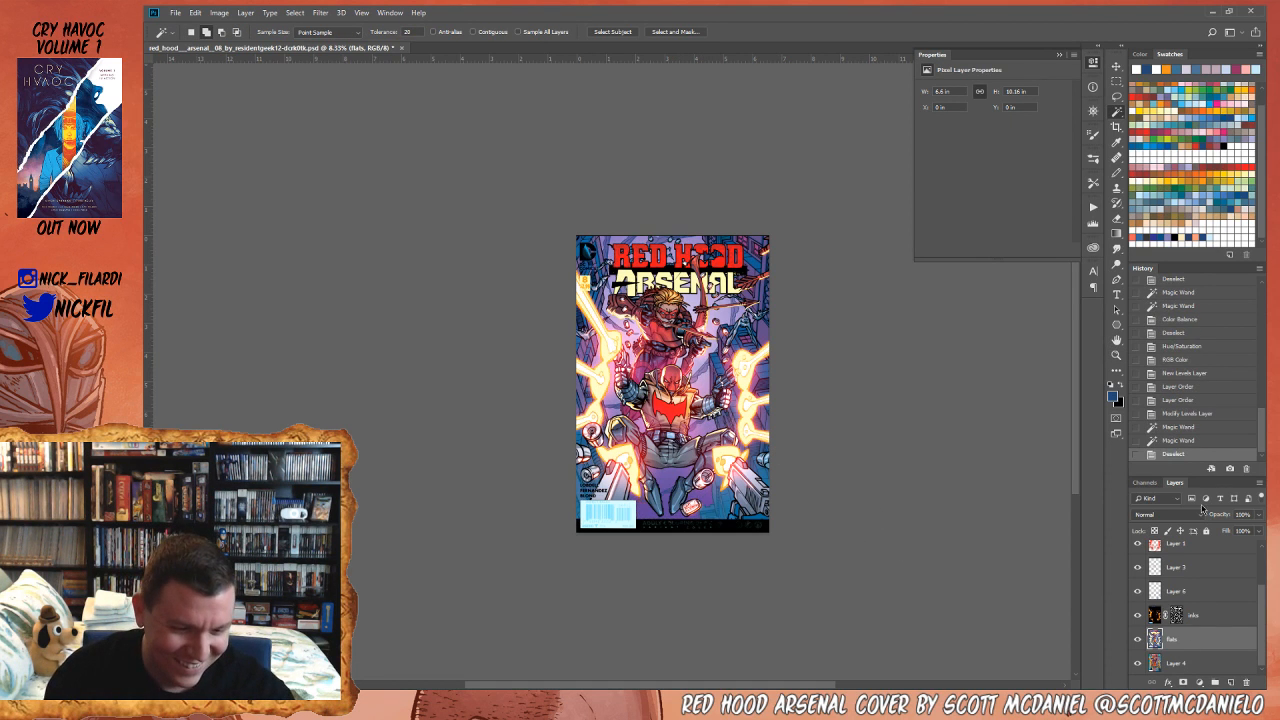
# - Select the white central background on the Alpha 1 channel with the Magic Wand, and return to the RGB composite
pyautogui.click(1144, 482)
pyautogui.click(1168, 587)
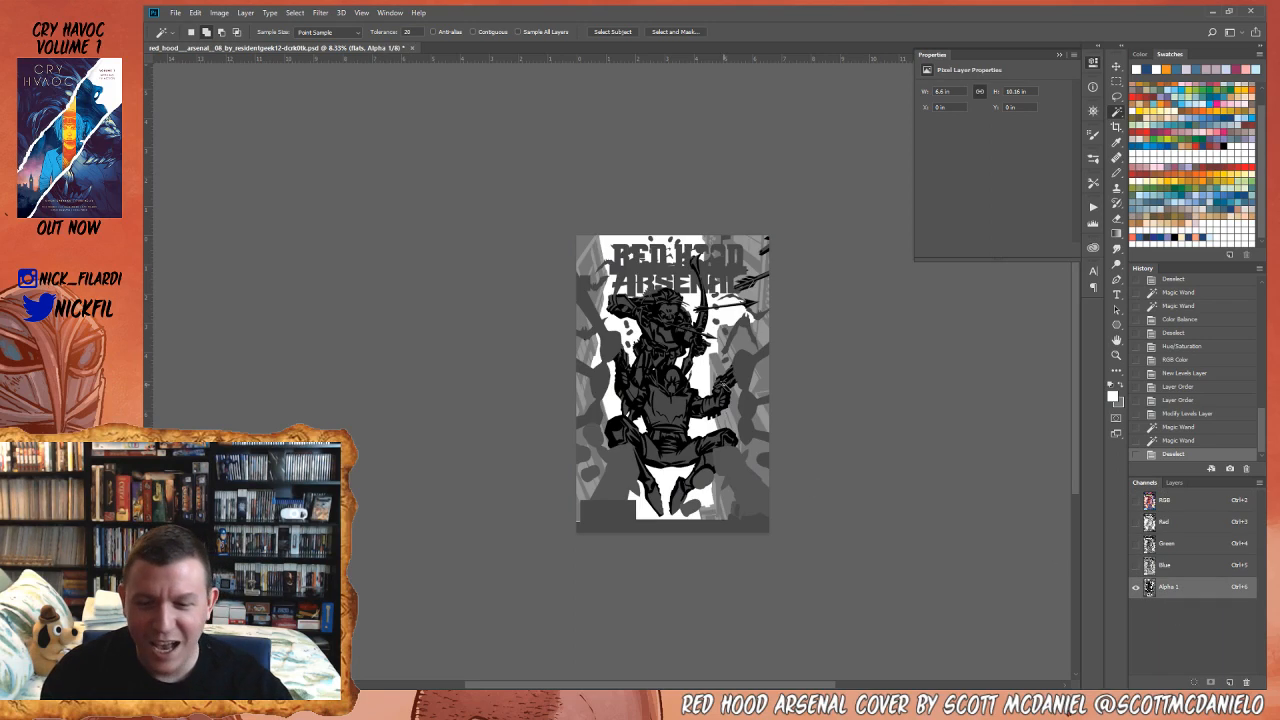
pyautogui.click(697, 370)
pyautogui.click(1179, 505)
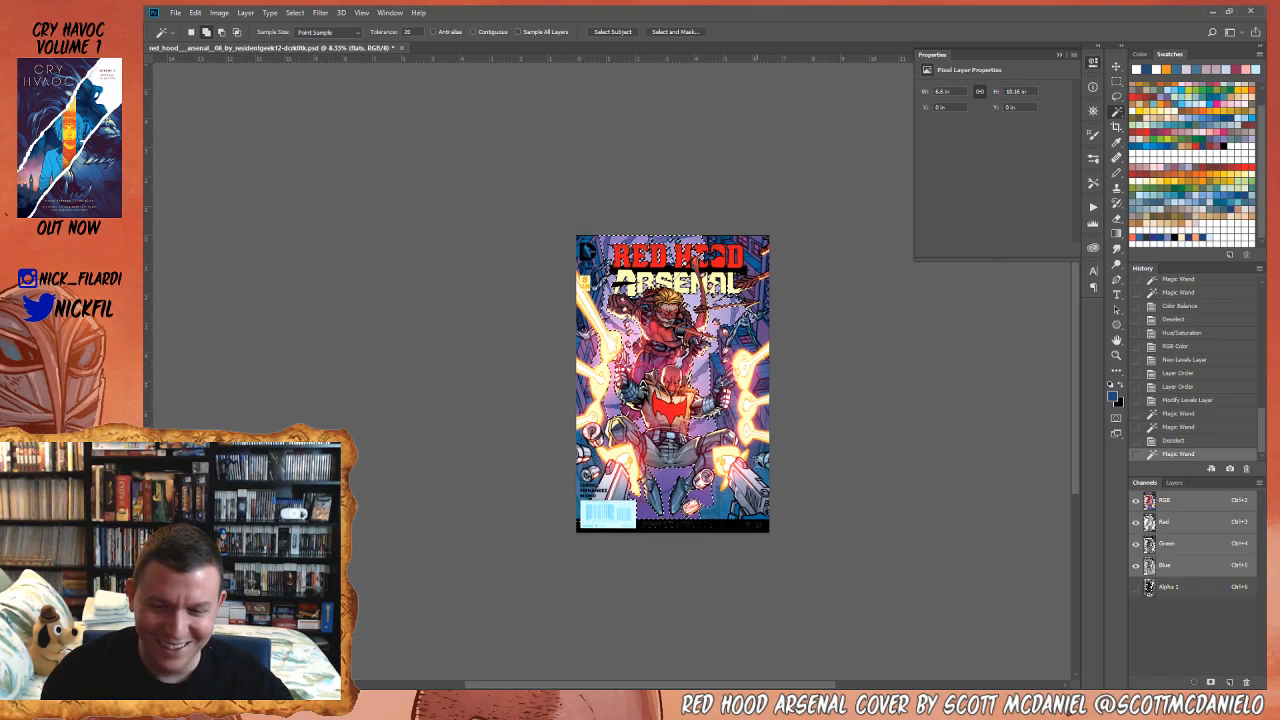
pyautogui.press('z')
pyautogui.click(691, 383)
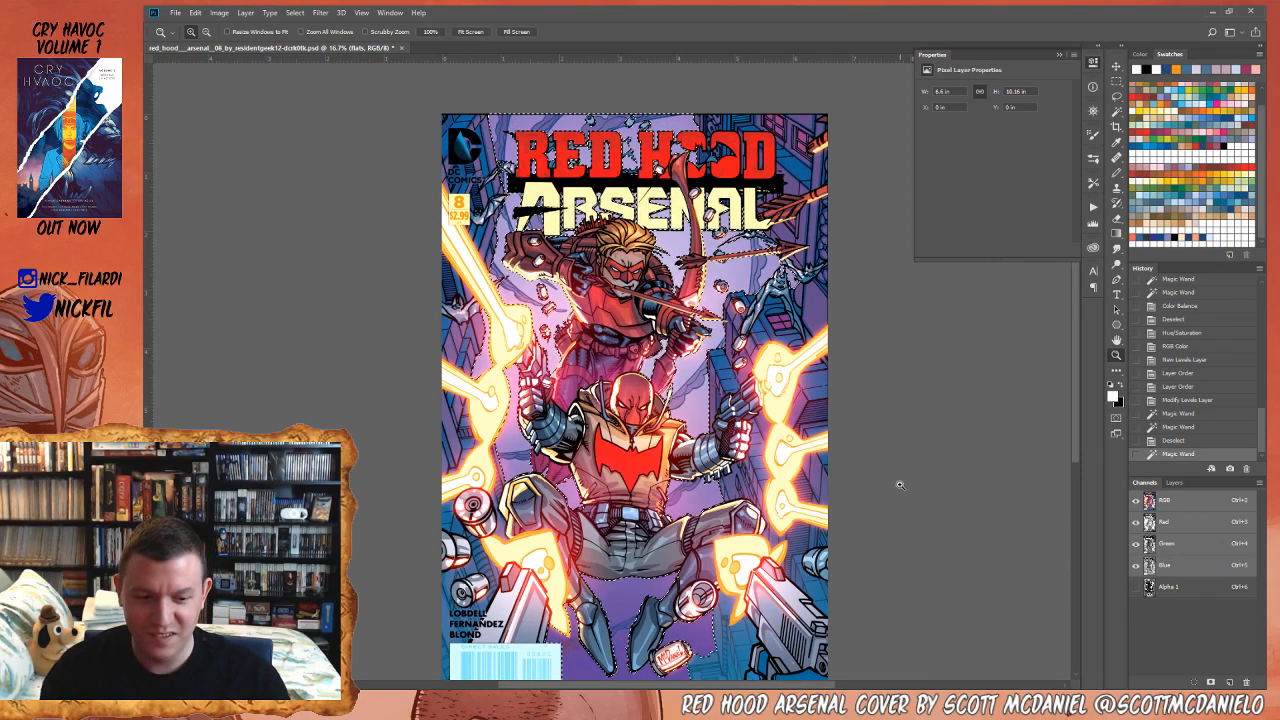
# - Fill the selected background on the flats layer with faded white, hide the selection edges, and check the cover
pyautogui.click(1174, 482)
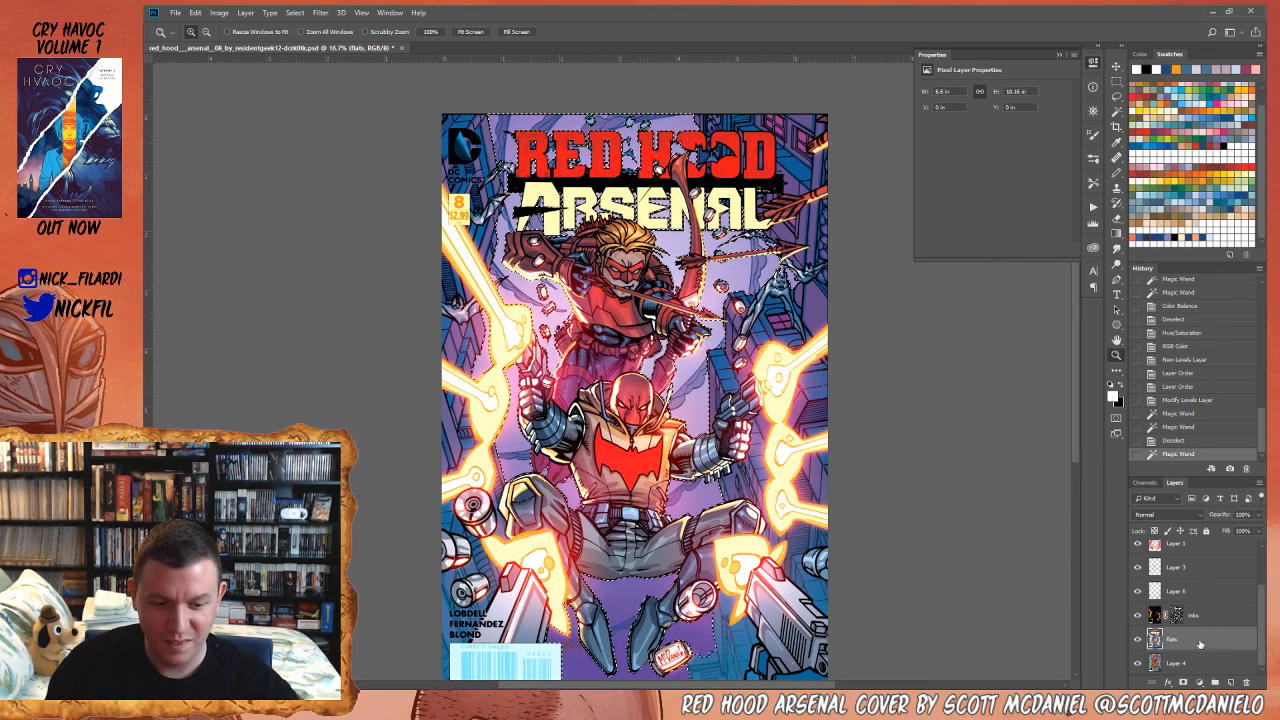
pyautogui.hotkey('alt', 'BackSpace')
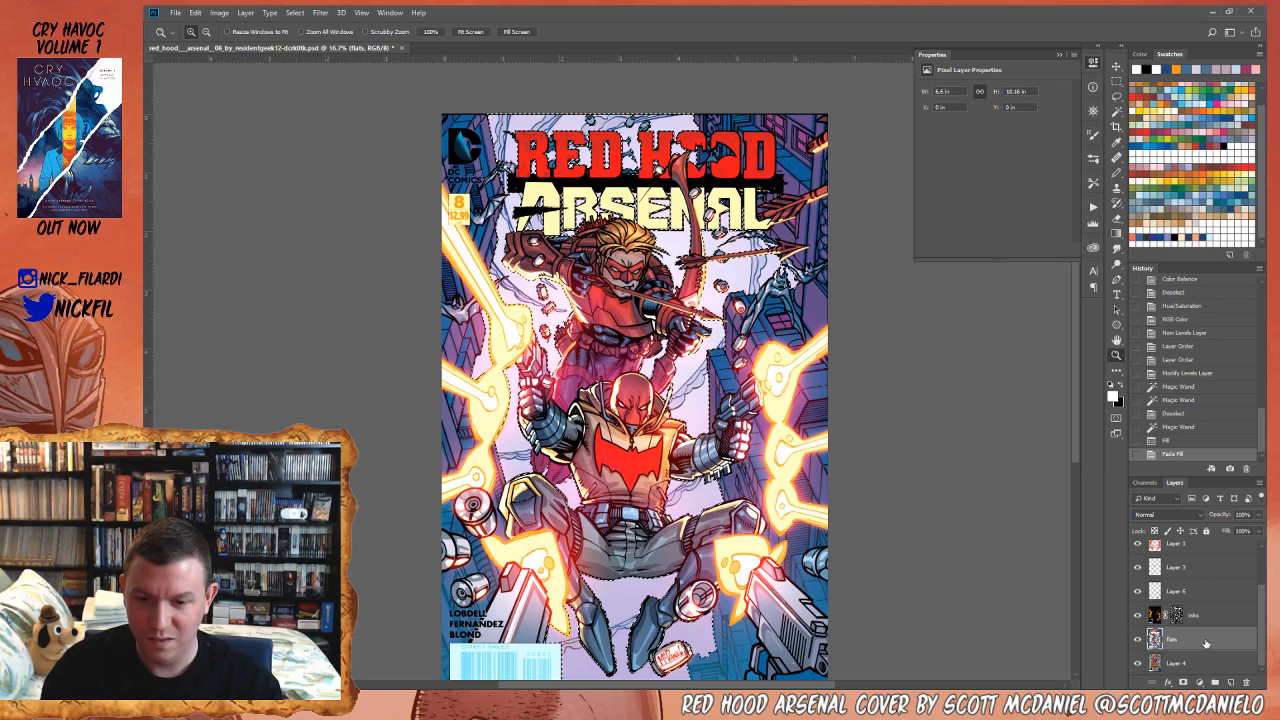
pyautogui.hotkey('ctrl', 'h')
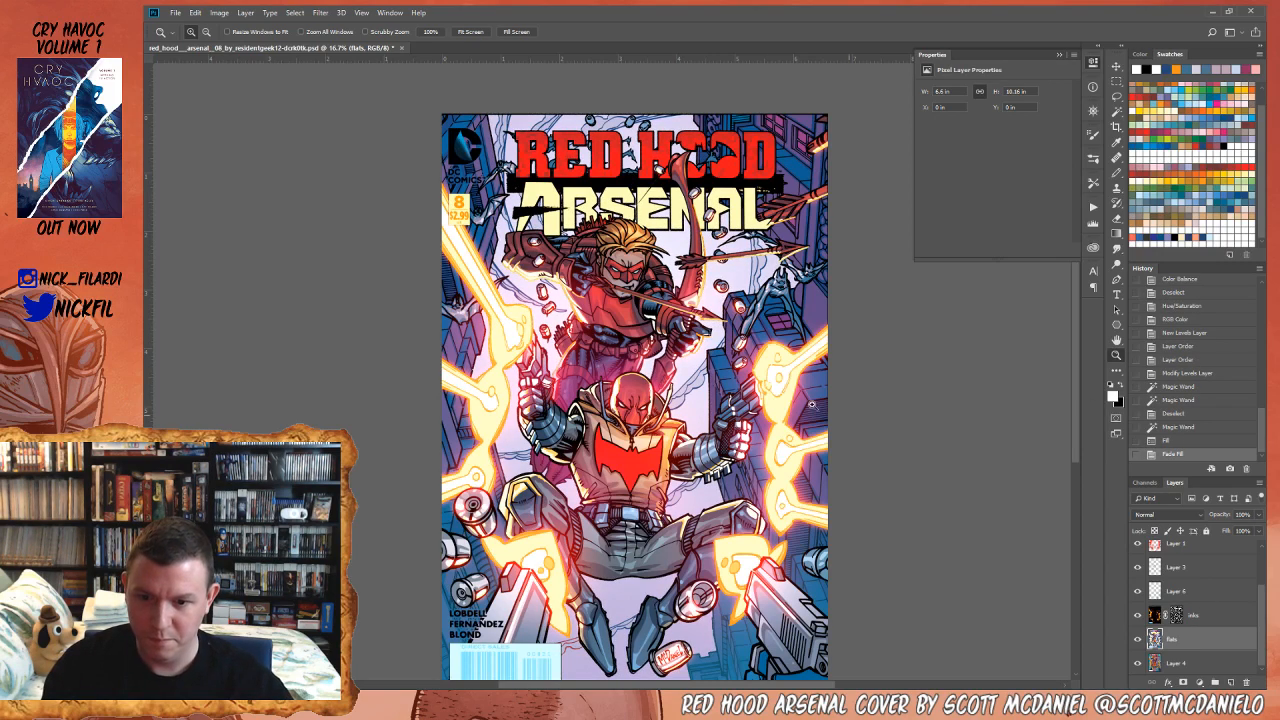
pyautogui.keyDown('alt'); pyautogui.click(657, 311); pyautogui.keyUp('alt')
pyautogui.moveTo(688, 343); pyautogui.dragTo(705, 386)
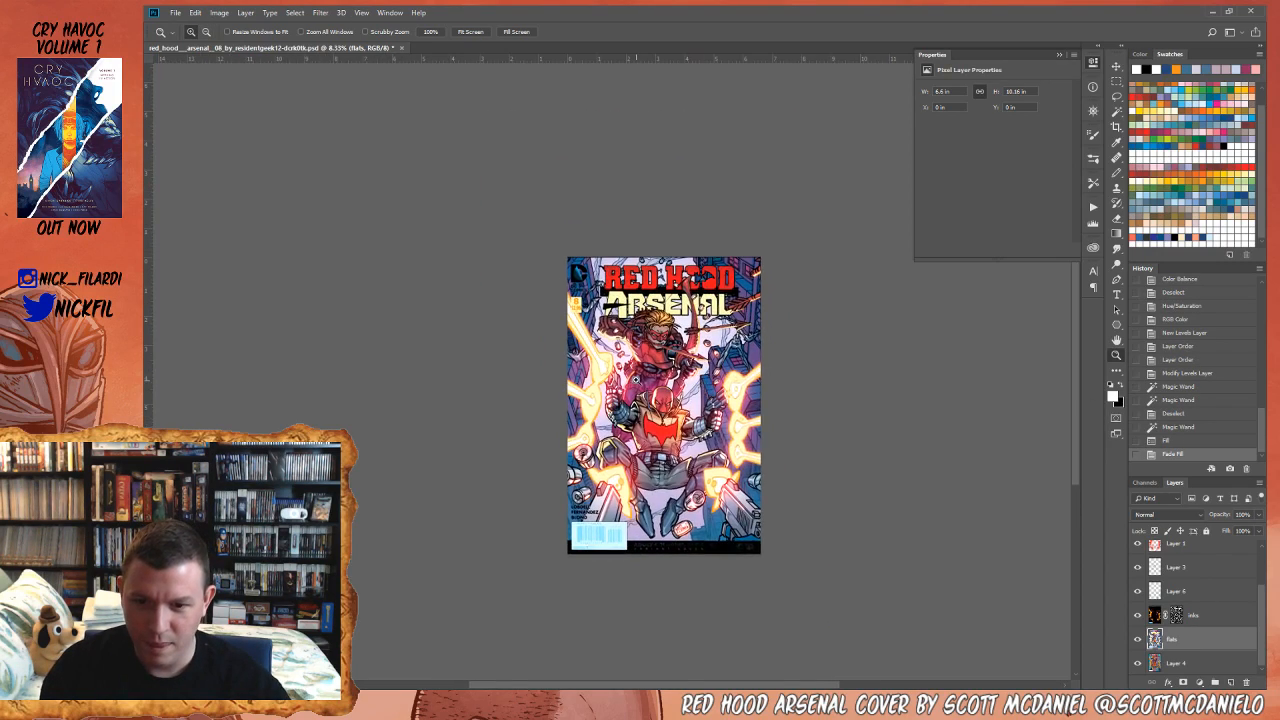
pyautogui.click(636, 380)
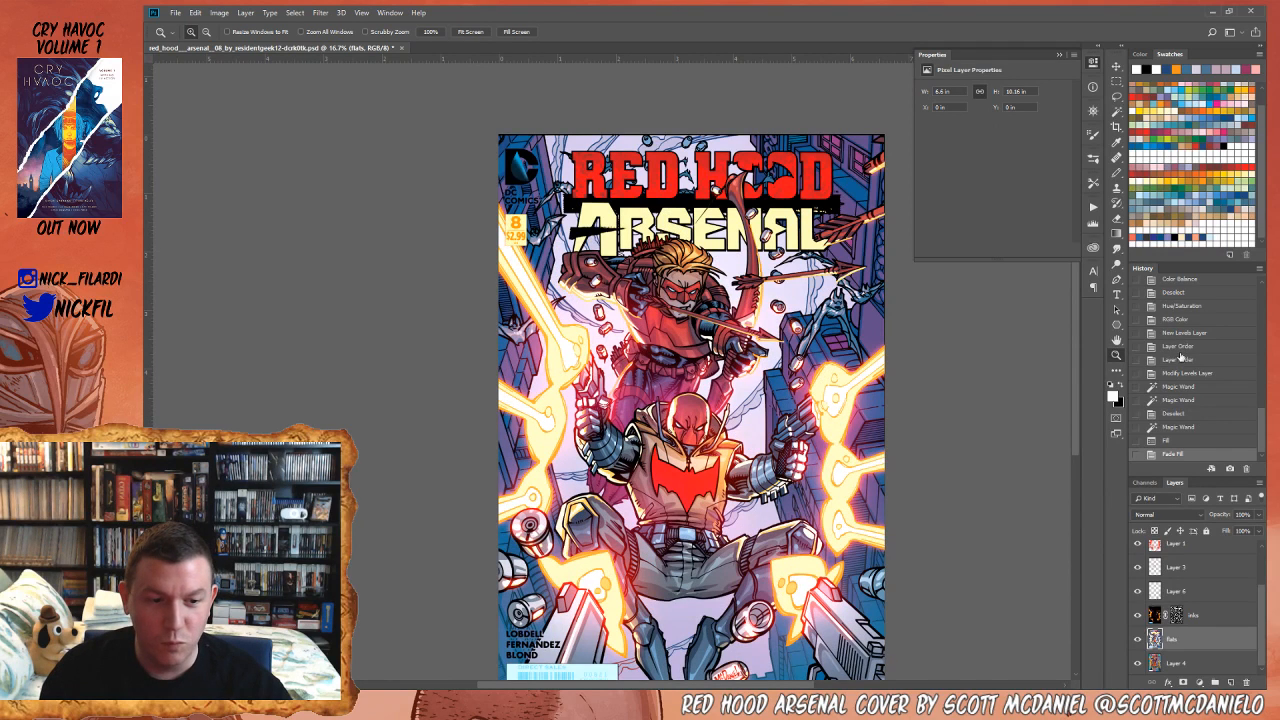
# - Compare earlier history states and revert the document to the last Levels modification, discarding the background fill
pyautogui.click(1194, 306)
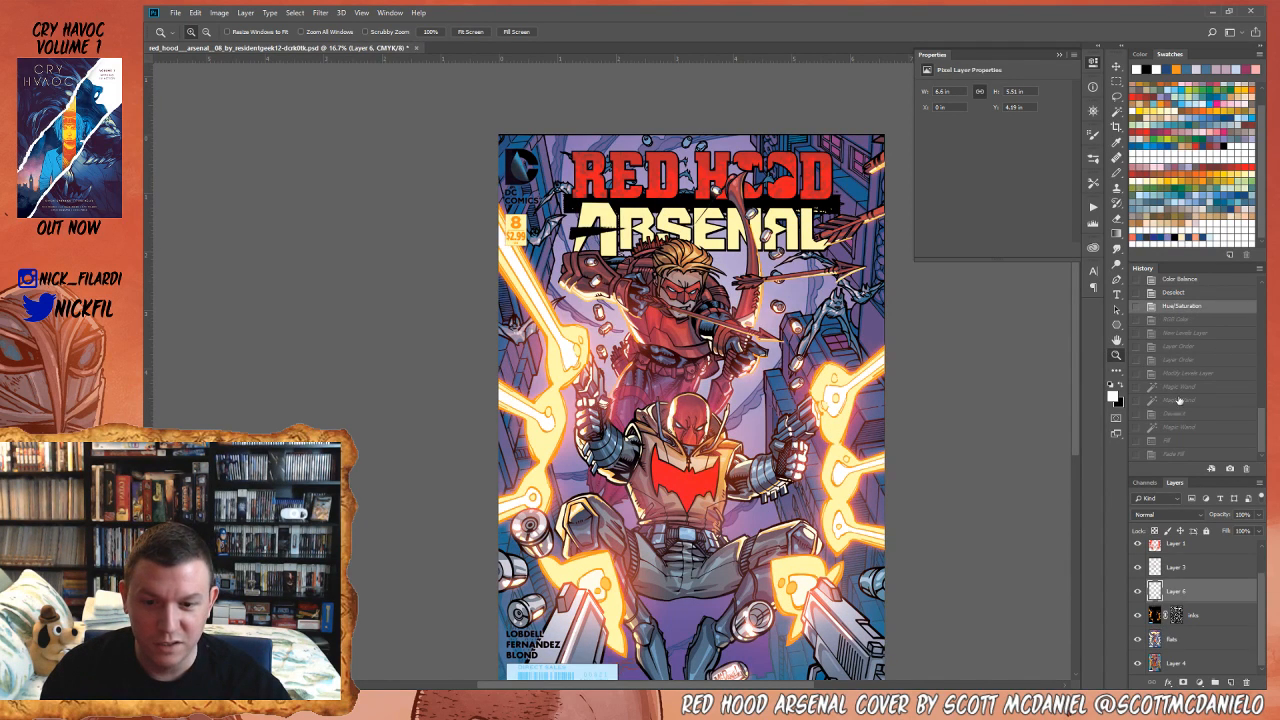
pyautogui.click(1193, 320)
pyautogui.click(1196, 333)
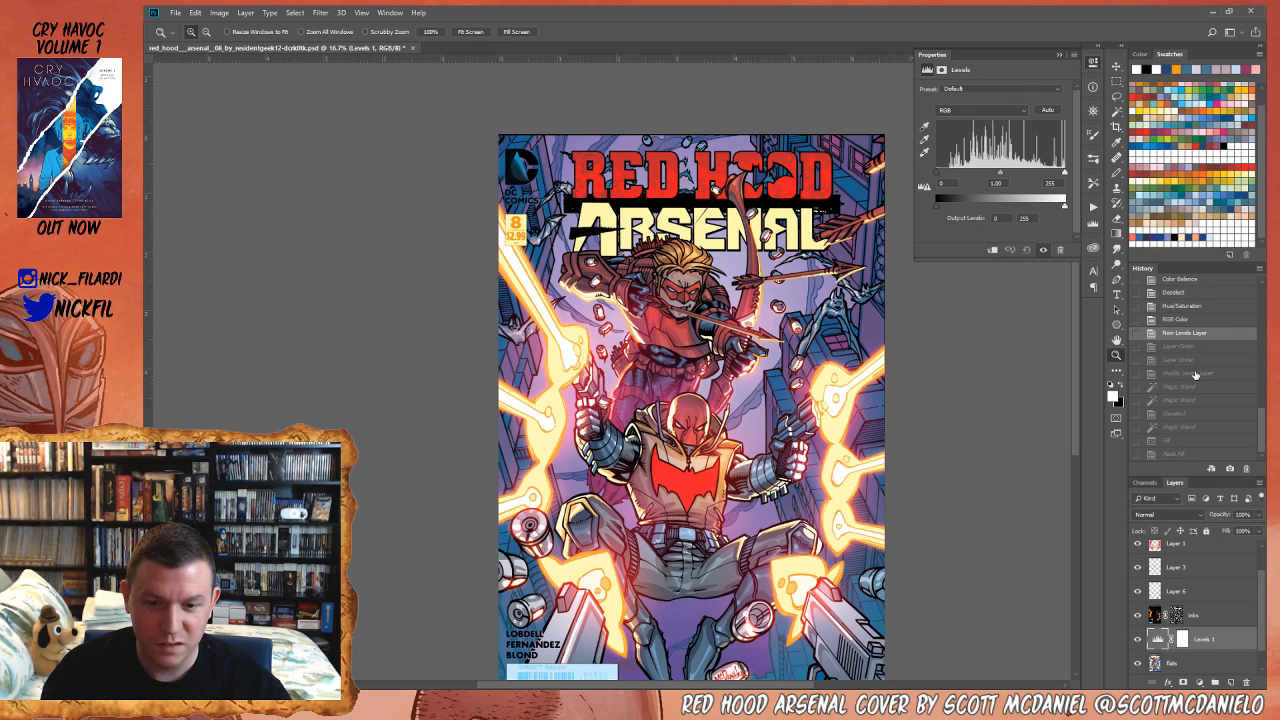
pyautogui.click(1194, 373)
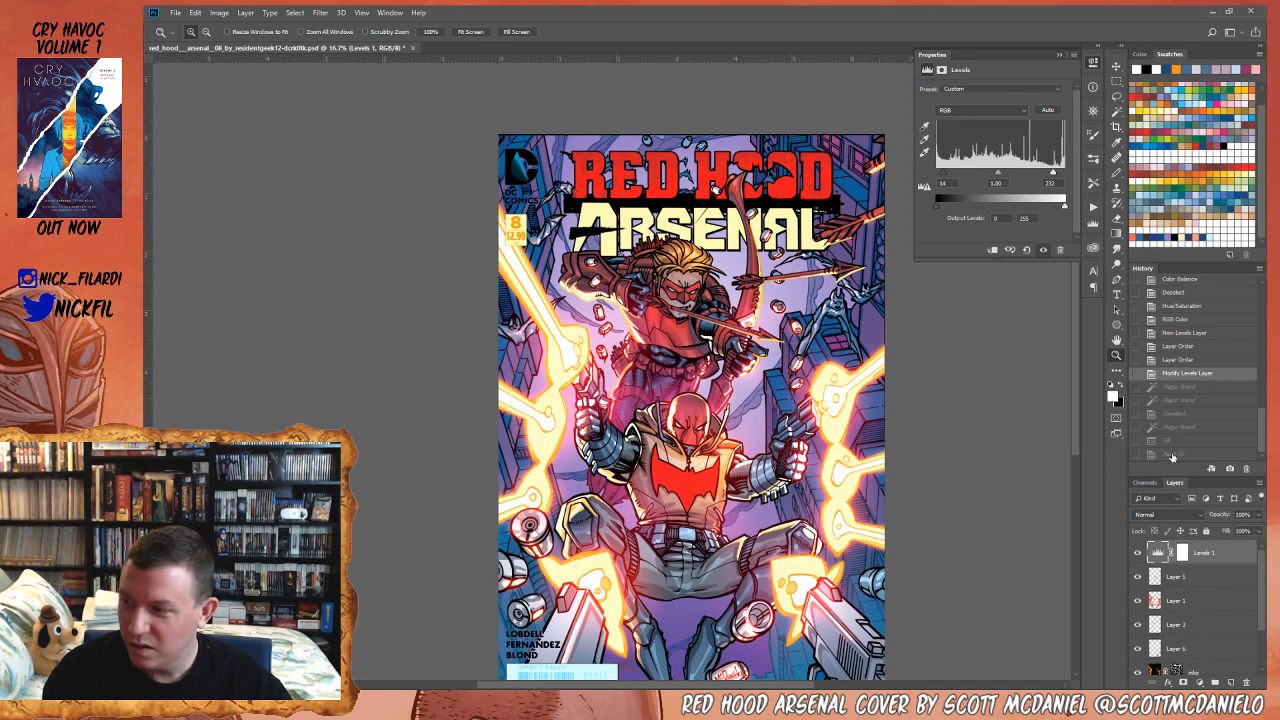
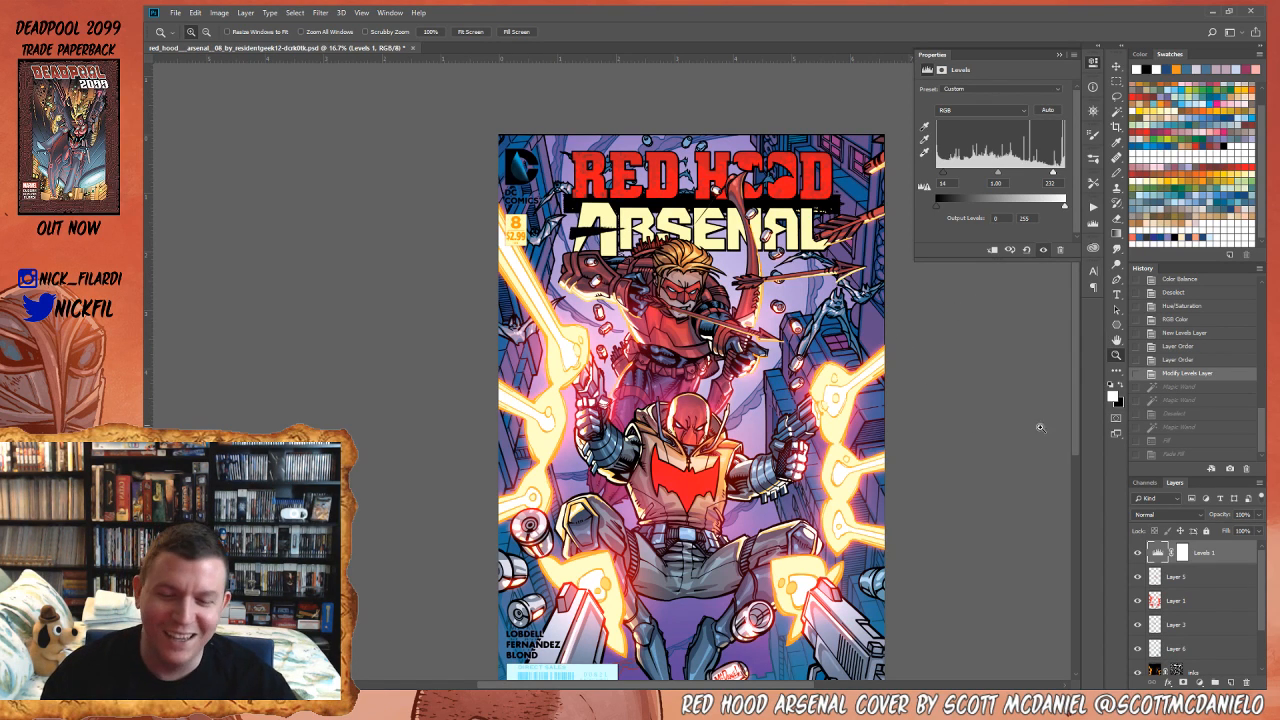
# - Reselect the white background area on the Alpha 1 channel with the Magic Wand, and show the RGB composite again
pyautogui.scroll(-2, 1152, 660)
pyautogui.click(1196, 662)
pyautogui.press('w')
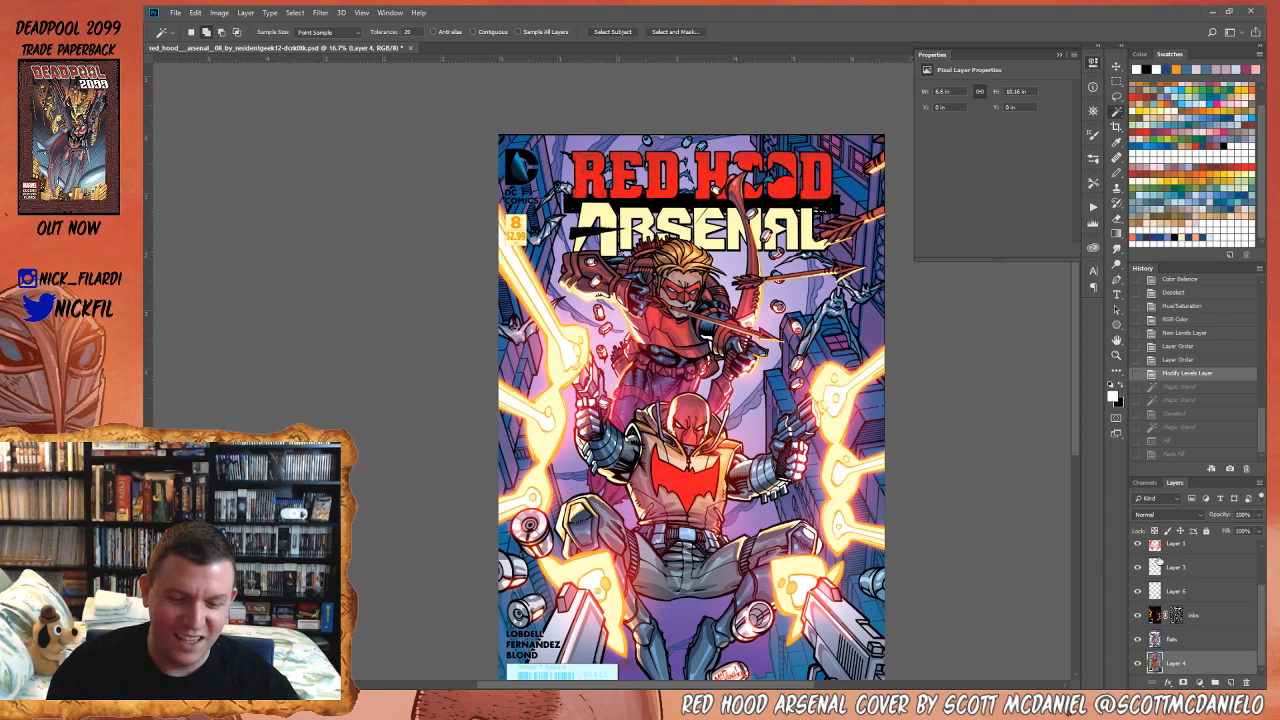
pyautogui.click(1146, 483)
pyautogui.click(1178, 589)
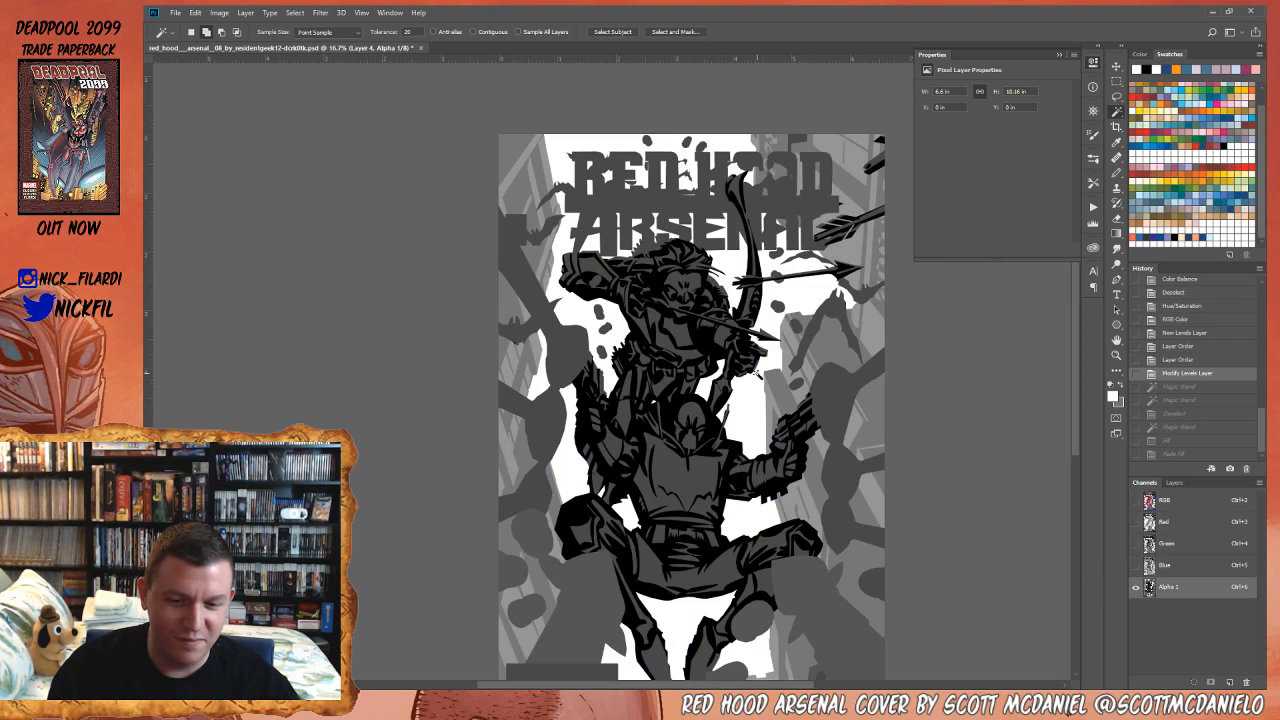
pyautogui.click(752, 392)
pyautogui.click(1197, 508)
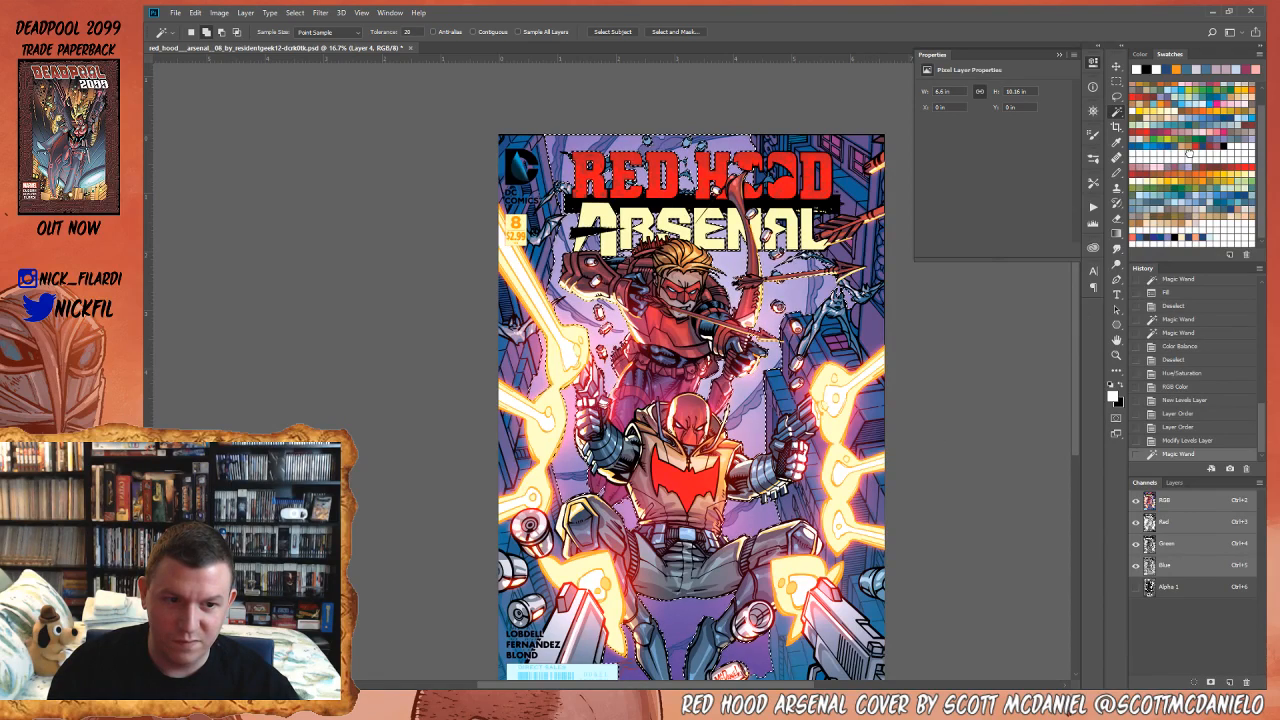
# - Shift the hue of the selected background on the flats layer by -82, and clear the selection
pyautogui.click(1174, 483)
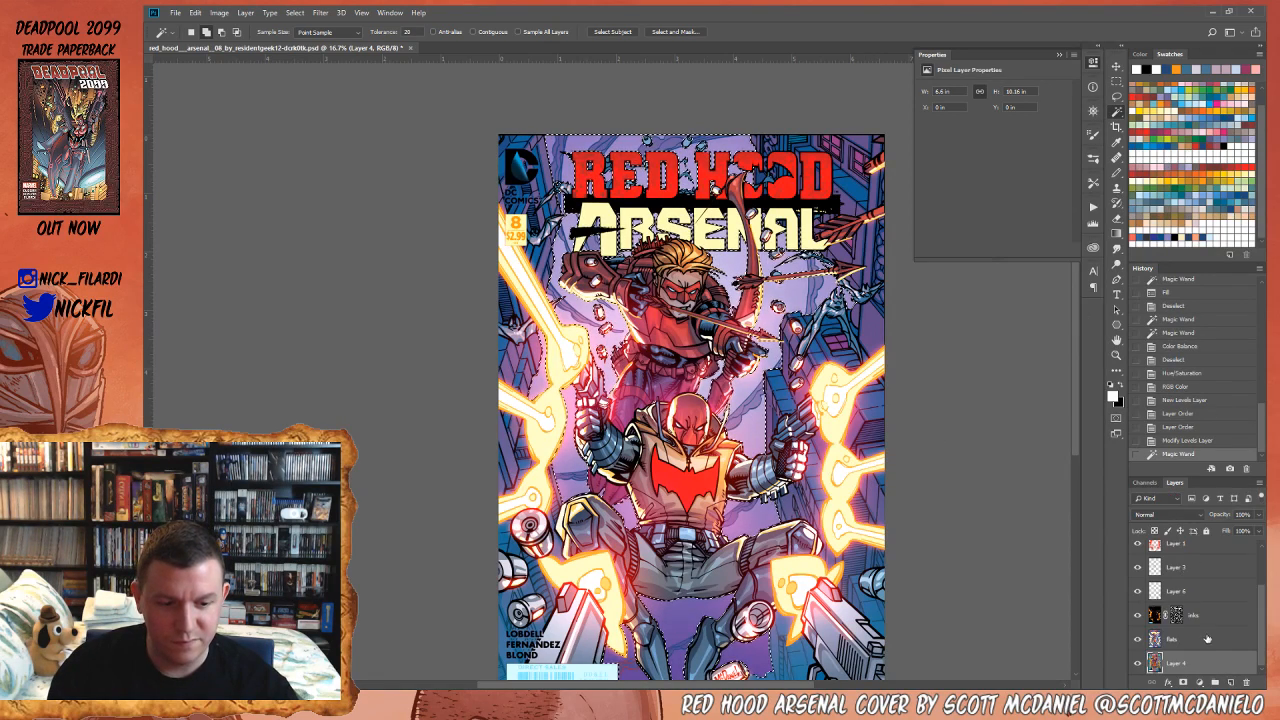
pyautogui.click(1215, 640)
pyautogui.hotkey('ctrl', 'u')
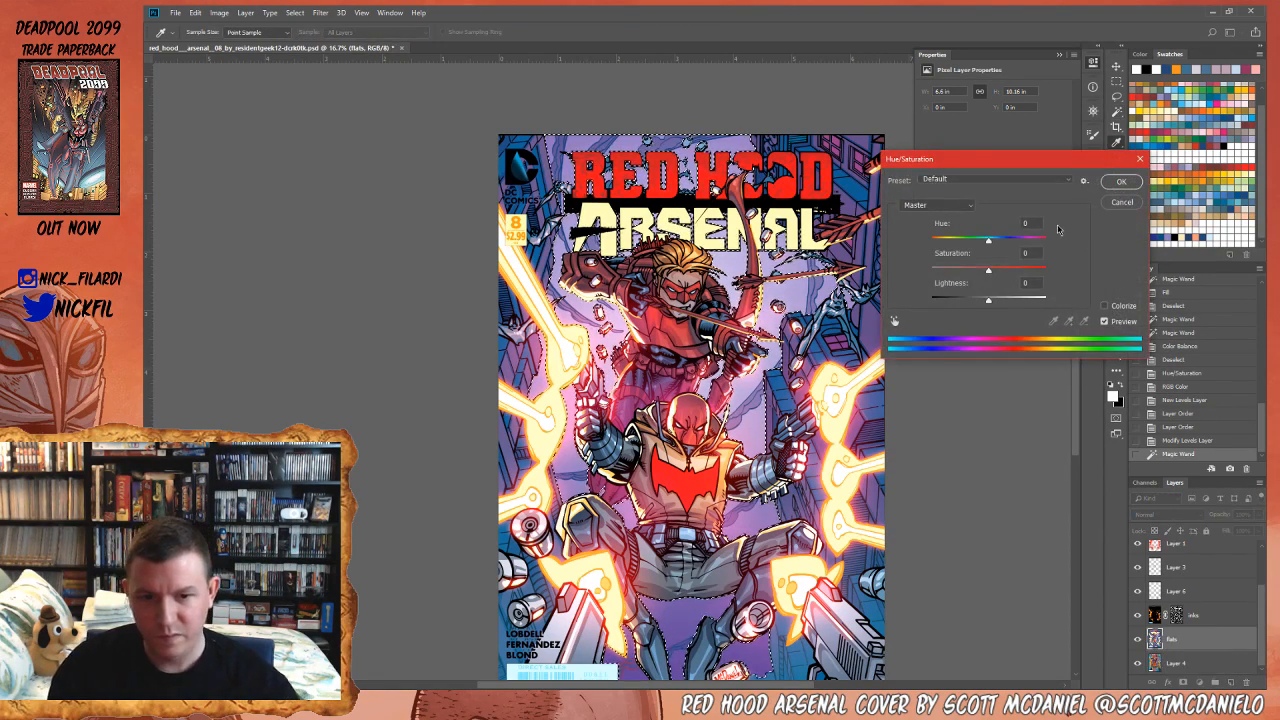
pyautogui.moveTo(1026, 243); pyautogui.dragTo(954, 240)
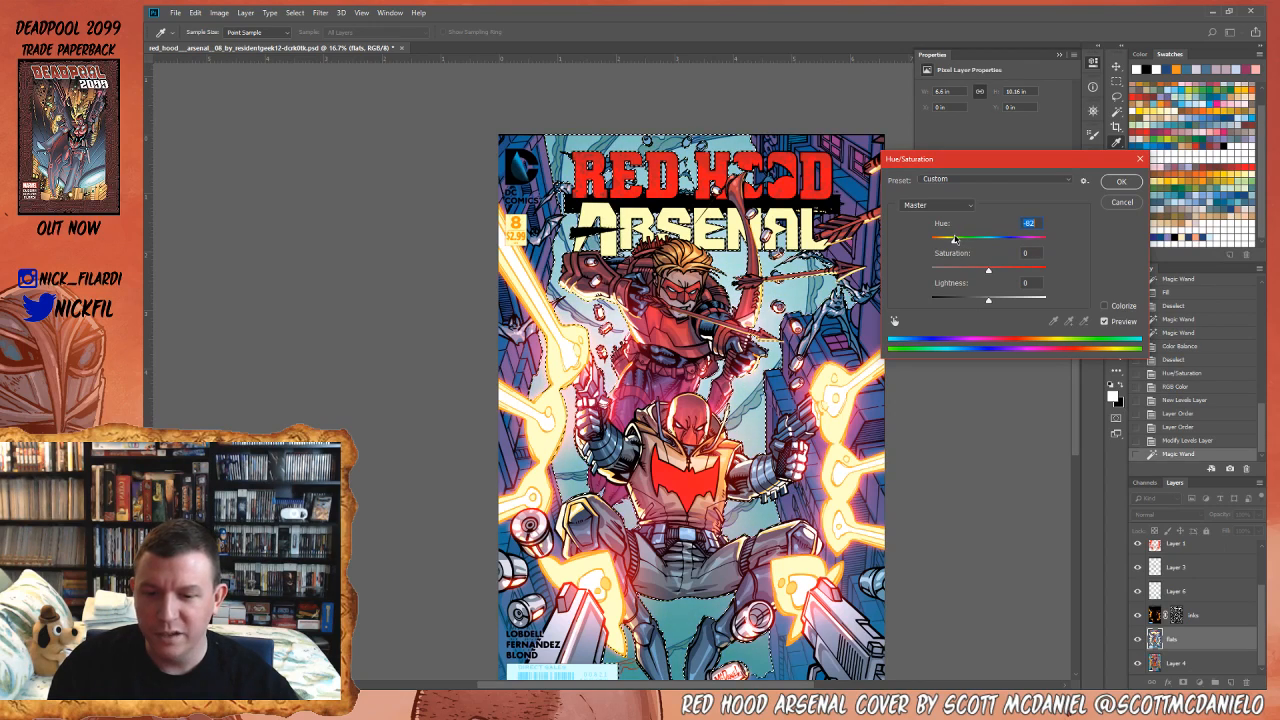
pyautogui.click(1121, 181)
pyautogui.press('z')
pyautogui.keyDown('alt'); pyautogui.click(834, 397); pyautogui.keyUp('alt')
pyautogui.hotkey('ctrl', 'd')
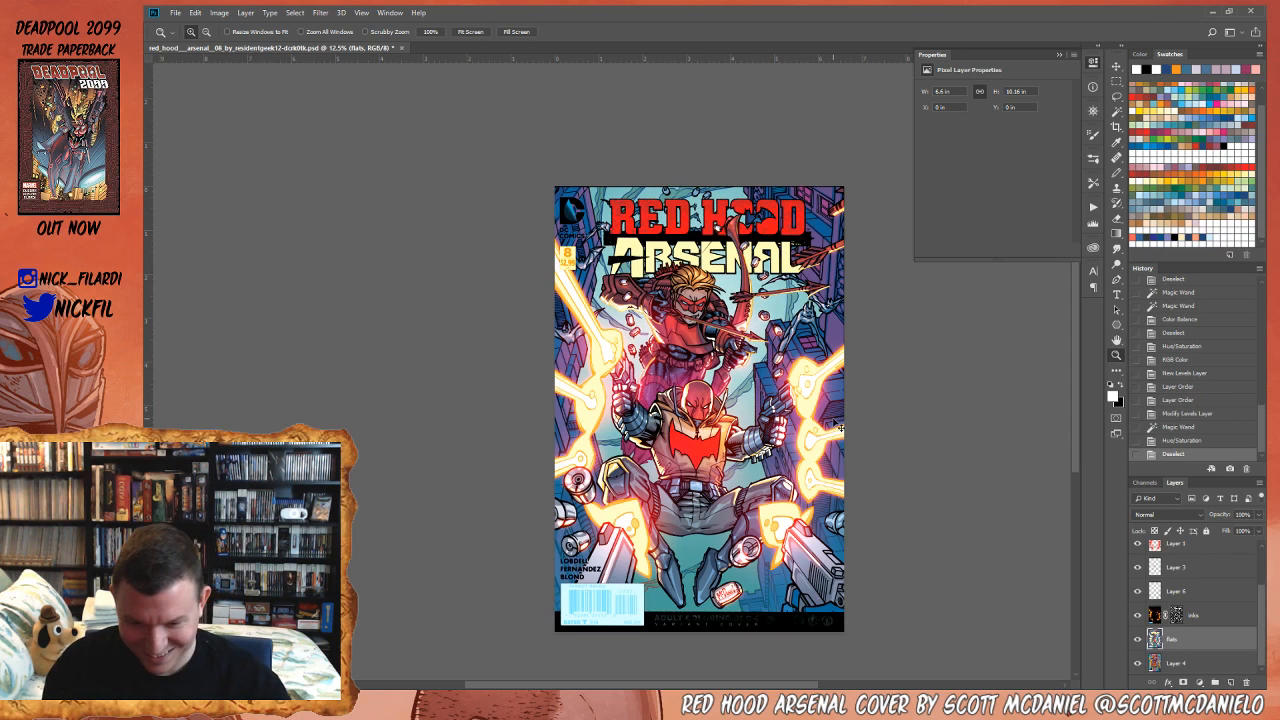
# - Select the grey building areas beside the figures on the Alpha 1 channel with the Magic Wand, and show the RGB composite
pyautogui.click(1205, 661)
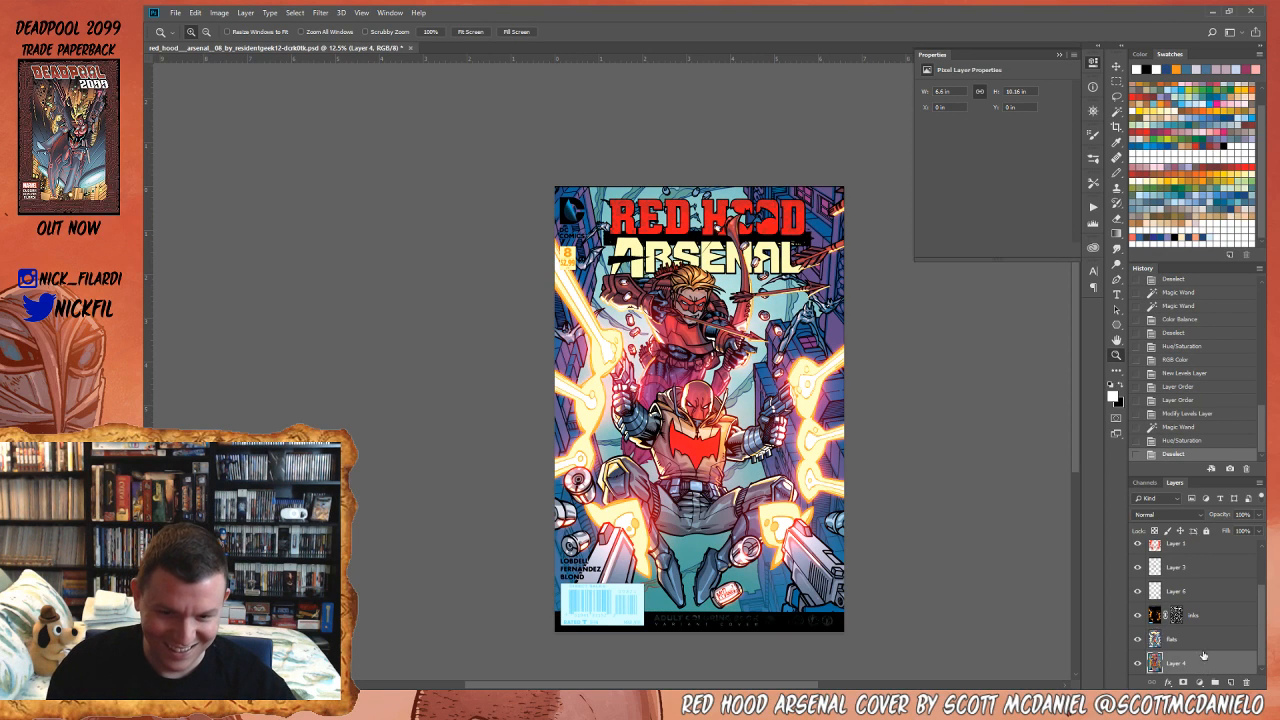
pyautogui.click(1145, 483)
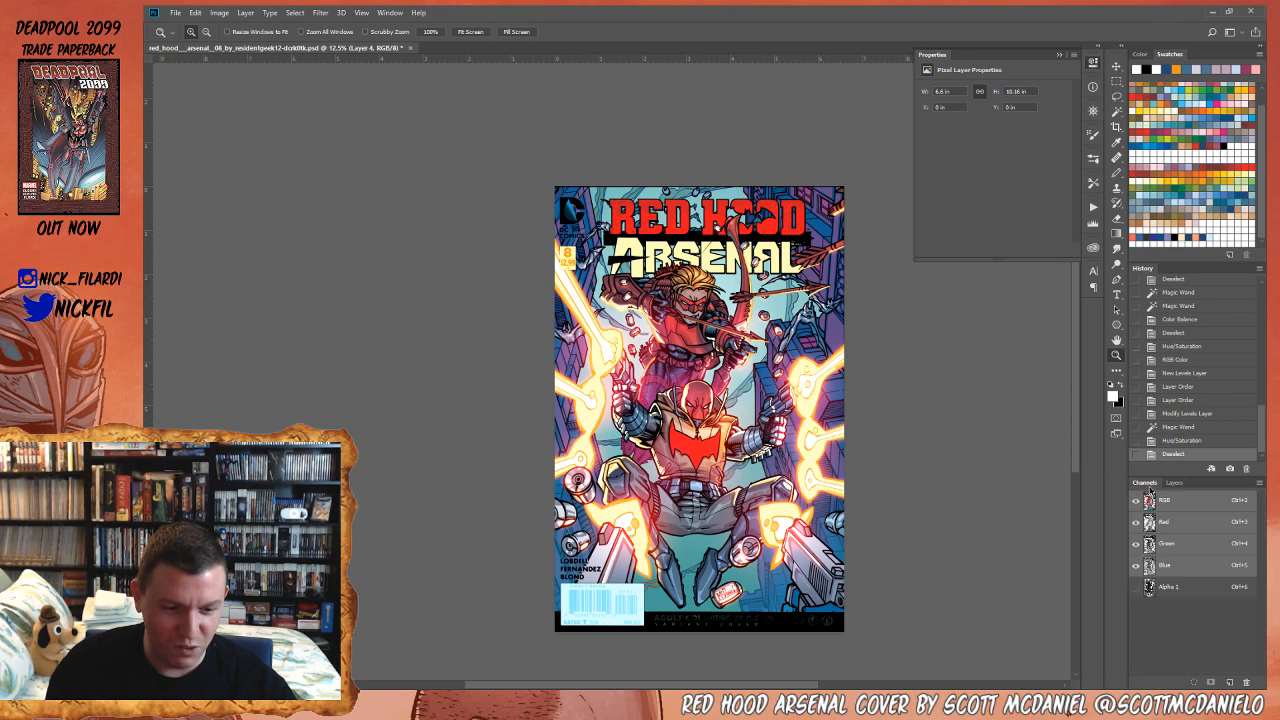
pyautogui.click(1192, 588)
pyautogui.press('w')
pyautogui.click(781, 369)
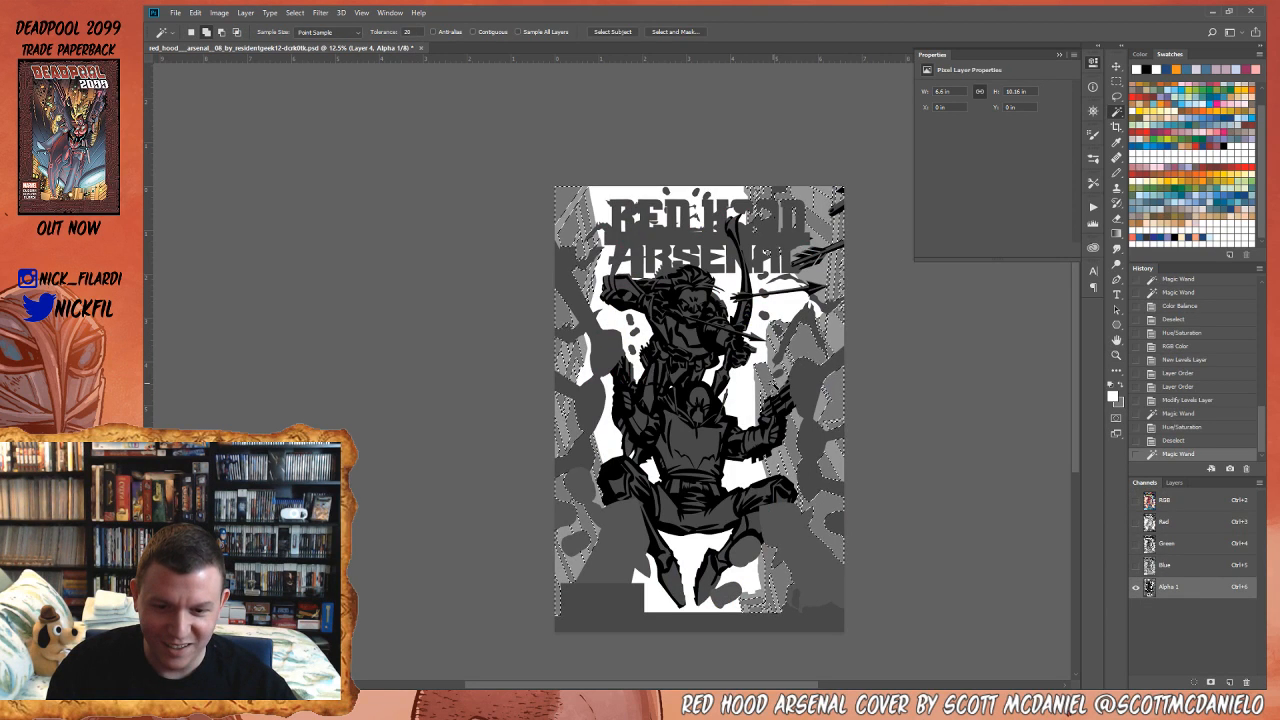
pyautogui.click(766, 386)
pyautogui.click(1195, 502)
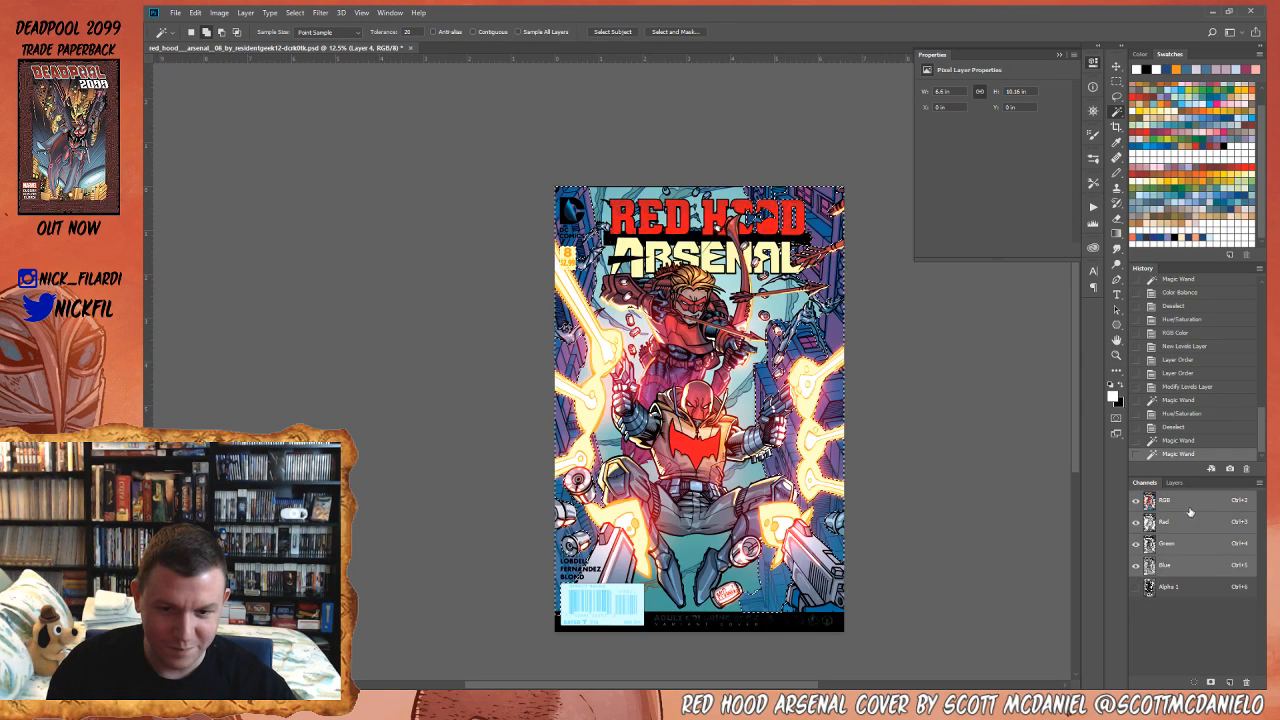
pyautogui.hotkey('ctrl', 'u')
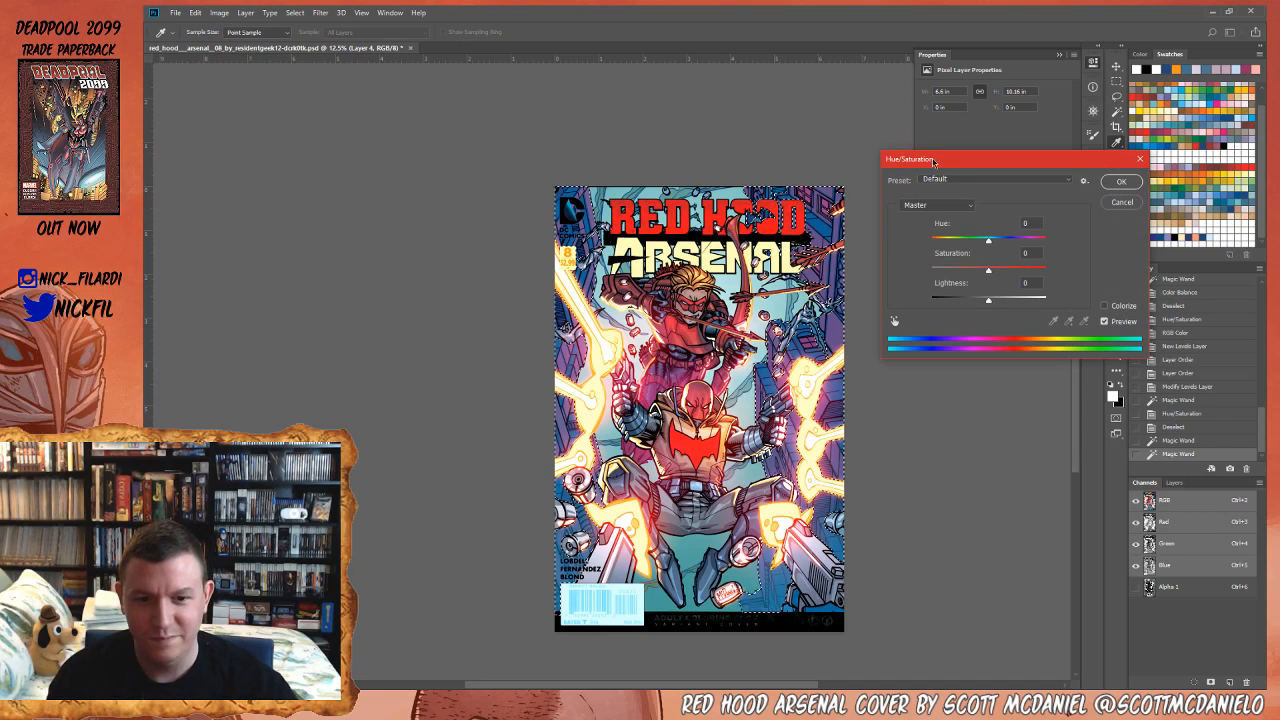
pyautogui.click(963, 270)
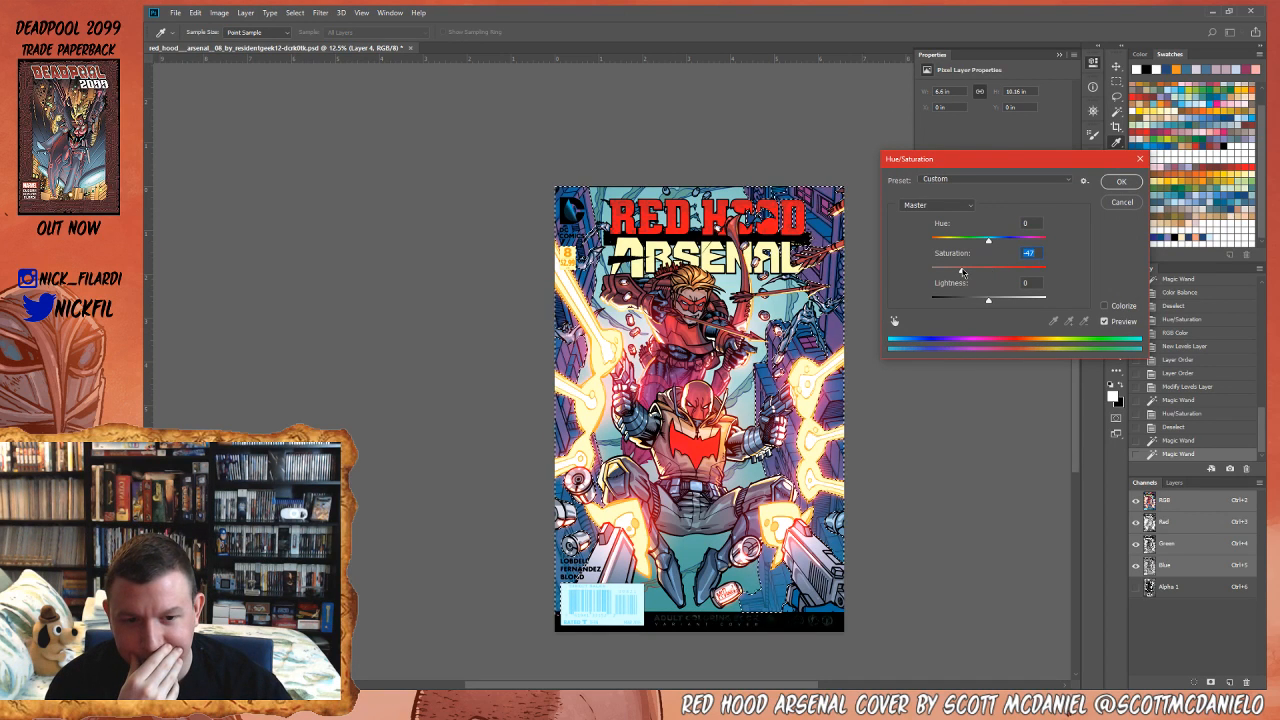
pyautogui.click(1137, 202)
# - Reduce the saturation of the selected buildings on the flats layer to -56 with Hue/Saturation
pyautogui.click(1174, 483)
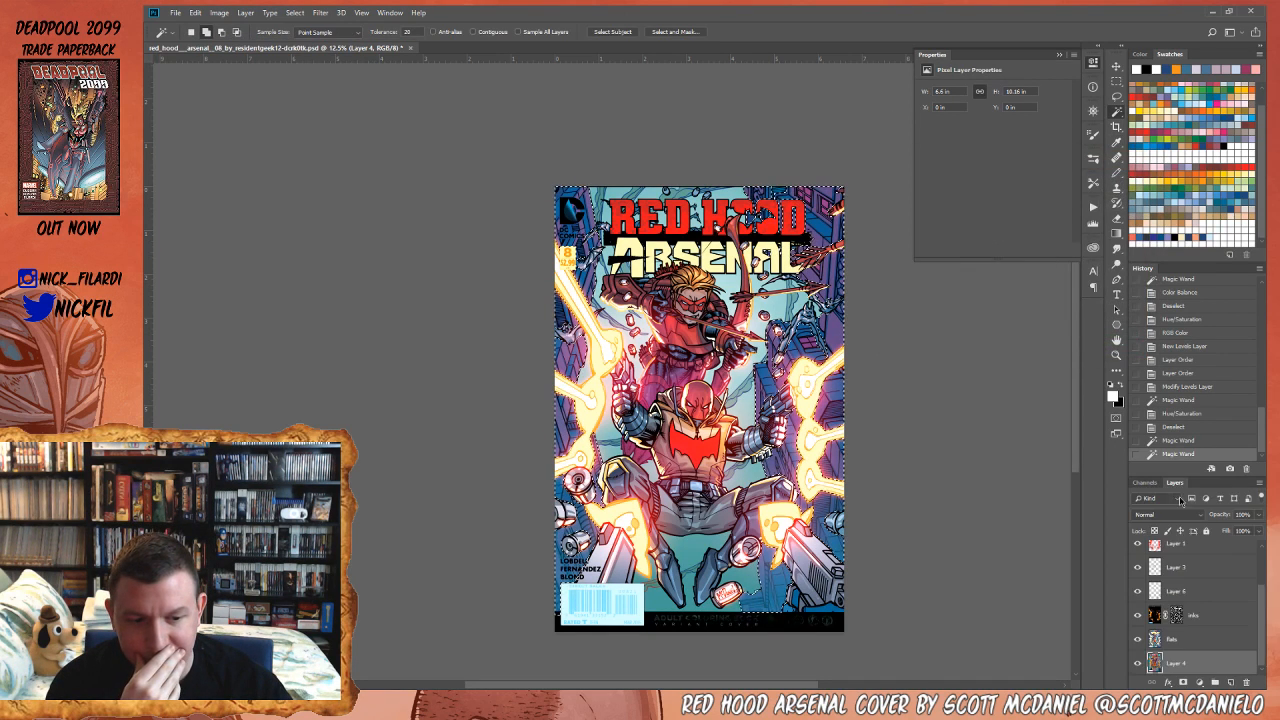
pyautogui.click(1195, 640)
pyautogui.hotkey('ctrl', 'u')
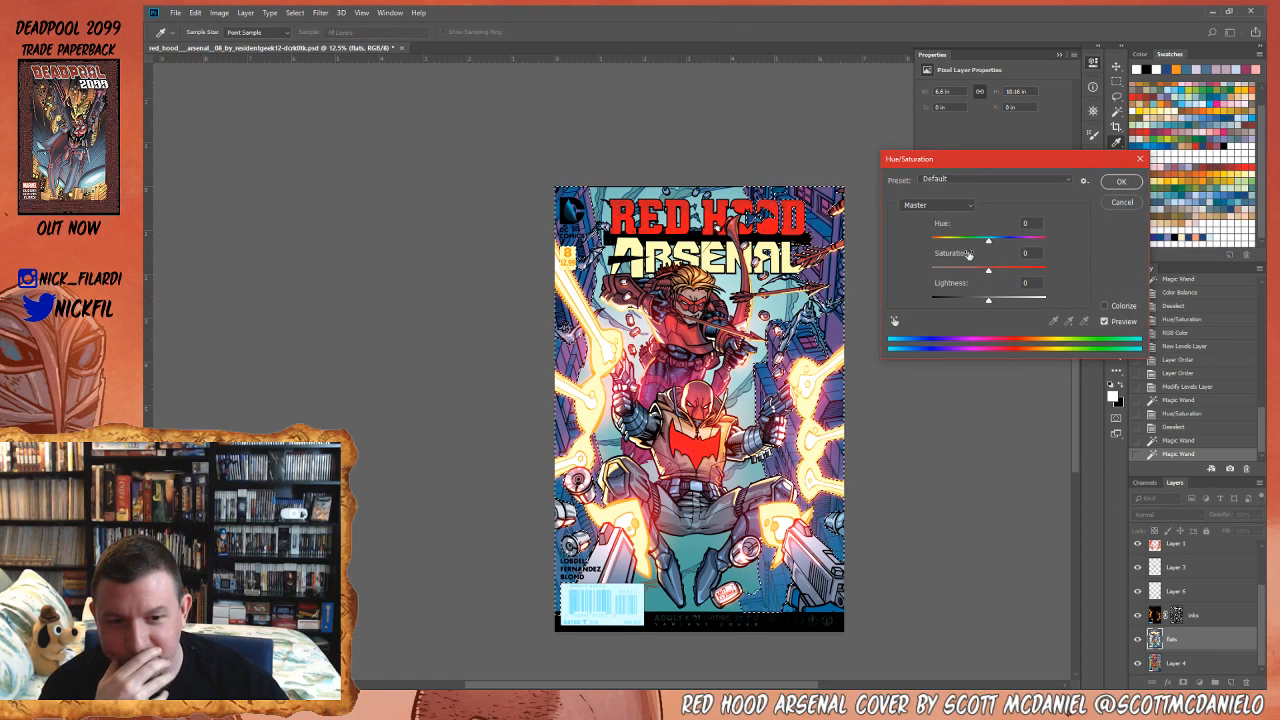
pyautogui.click(964, 270)
pyautogui.moveTo(964, 272); pyautogui.dragTo(957, 271)
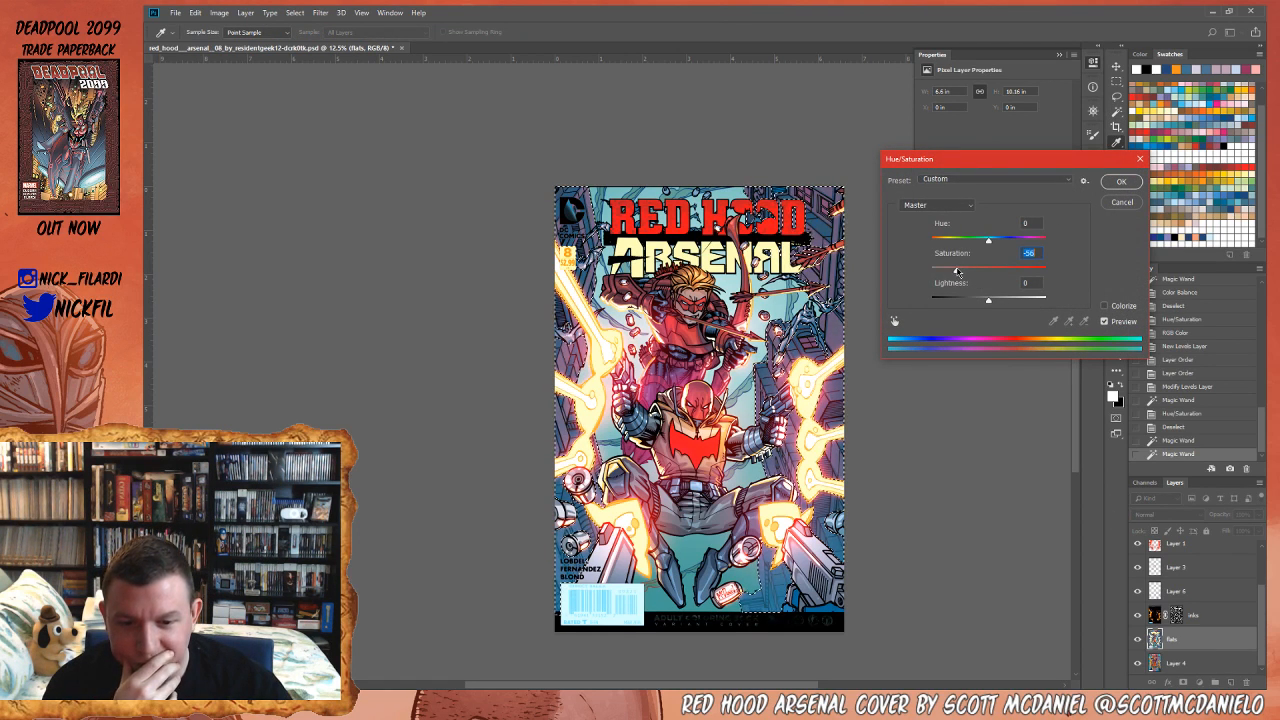
pyautogui.click(1107, 181)
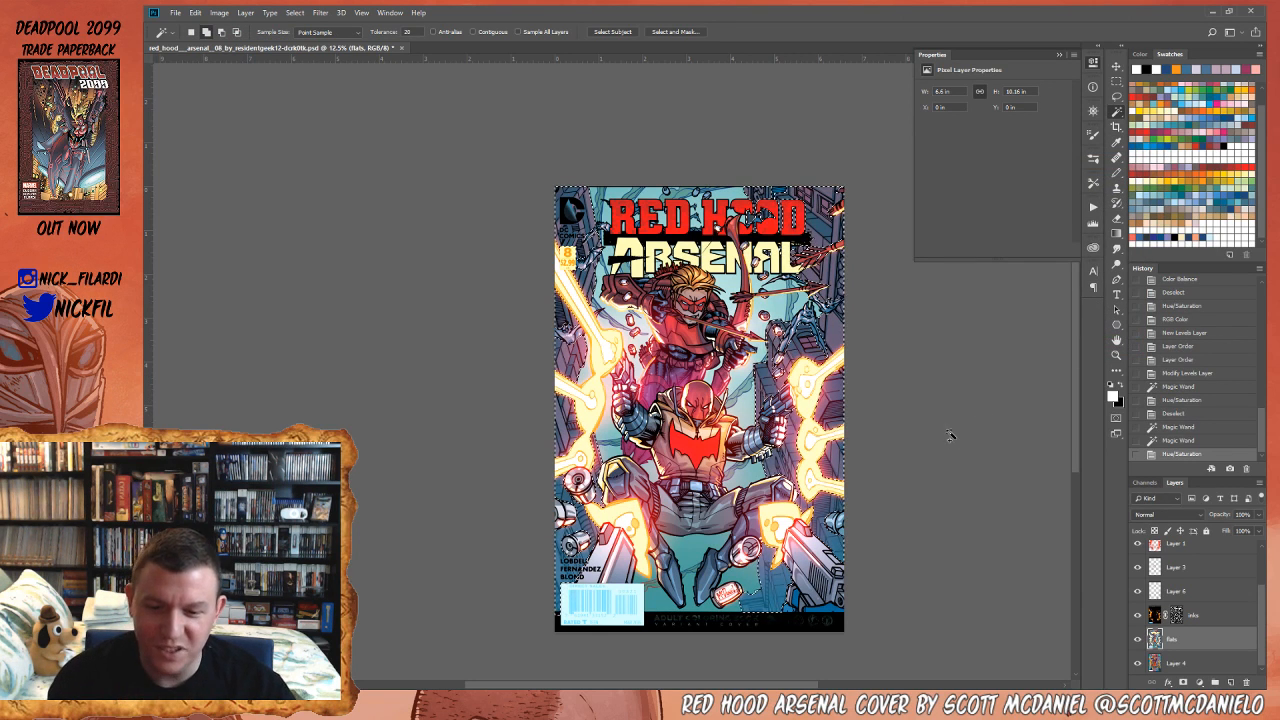
# - Examine the desaturated buildings up close, clear the selection, and check the whole cover
pyautogui.moveTo(815, 435)
pyautogui.mouseDown()
pyautogui.moveTo(769, 452)
pyautogui.moveTo(757, 409)
pyautogui.moveTo(815, 452)
pyautogui.mouseUp()
pyautogui.press('z')
pyautogui.click(699, 370)
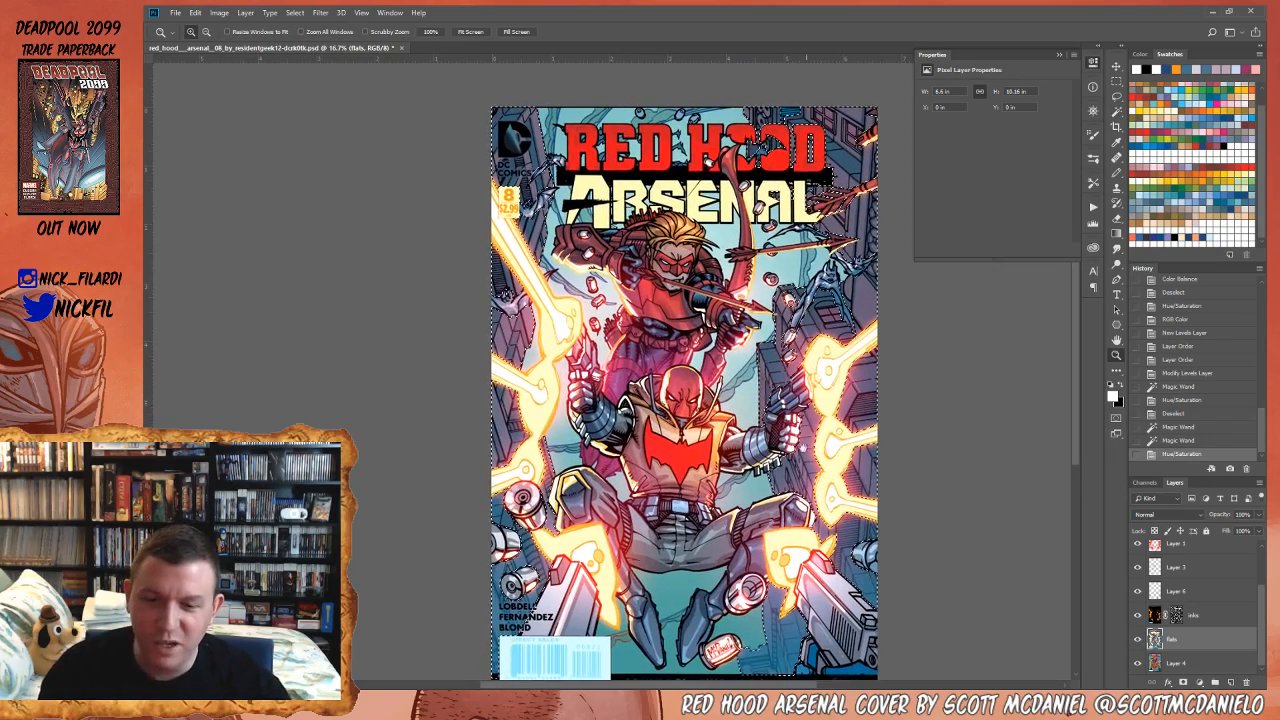
pyautogui.click(767, 393)
pyautogui.moveTo(738, 469); pyautogui.dragTo(796, 491)
pyautogui.hotkey('ctrl', 'd')
pyautogui.keyDown('alt'); pyautogui.click(834, 473); pyautogui.keyUp('alt')
pyautogui.keyDown('alt'); pyautogui.click(834, 473); pyautogui.keyUp('alt')
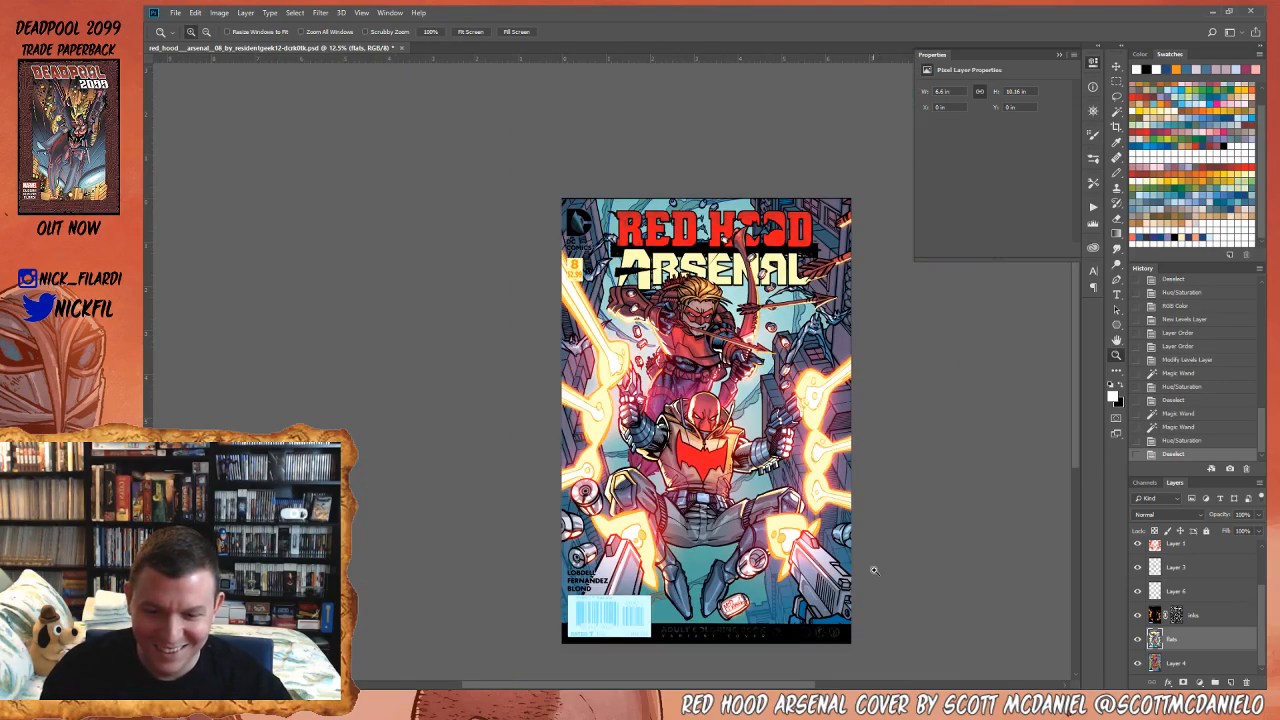
# - Select the background line art on the inks layer with the Magic Wand, fill it with a faded sampled teal, and deselect
pyautogui.click(797, 387)
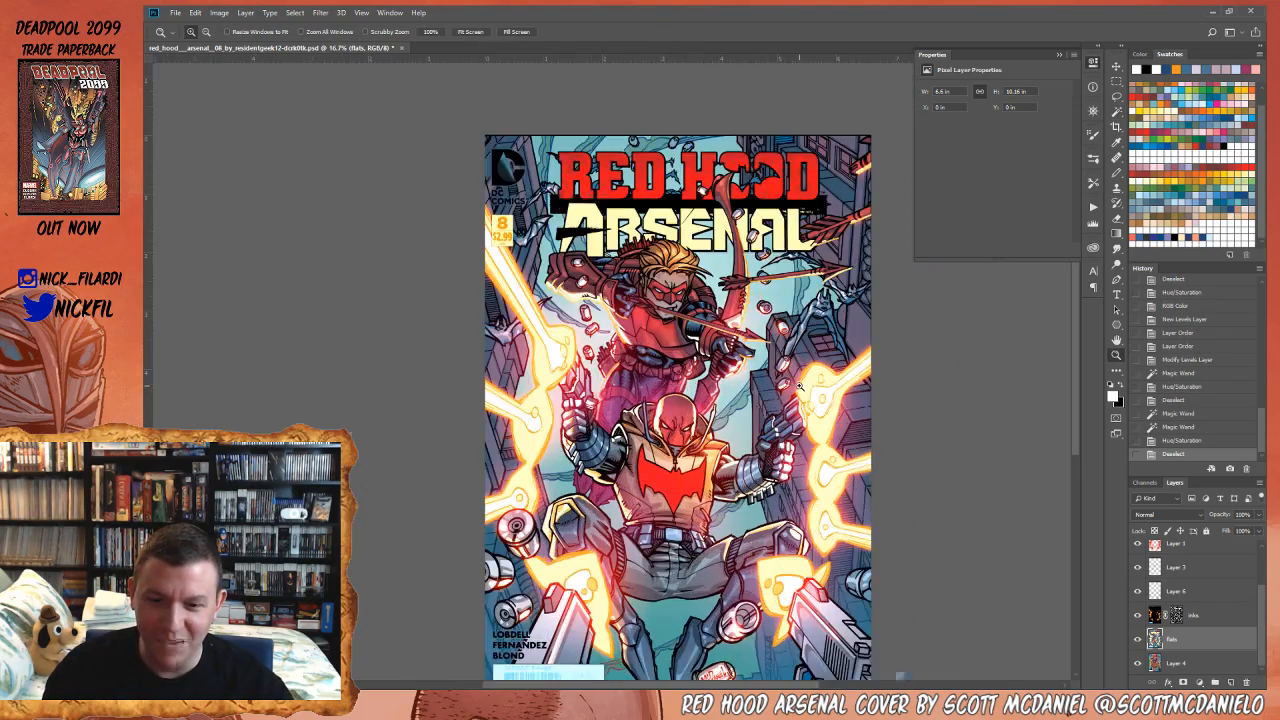
pyautogui.click(799, 385)
pyautogui.press('w')
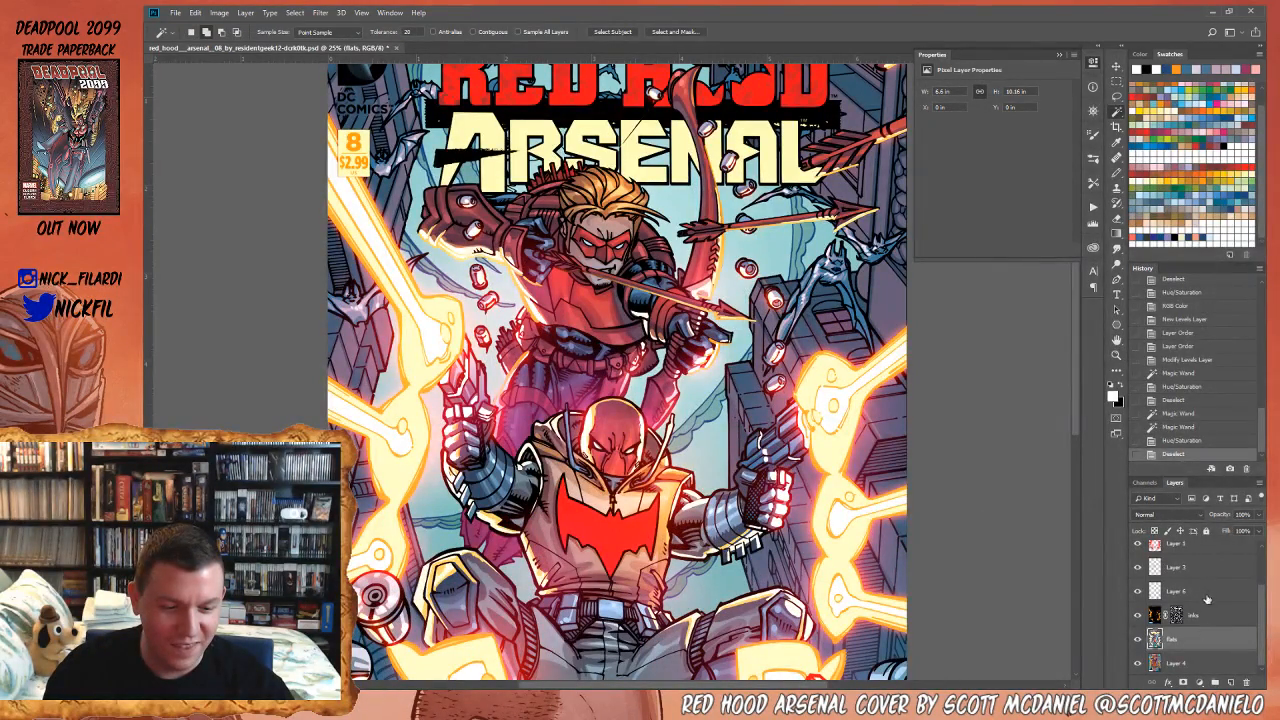
pyautogui.click(1189, 665)
pyautogui.click(1195, 615)
pyautogui.click(705, 418)
pyautogui.press('b')
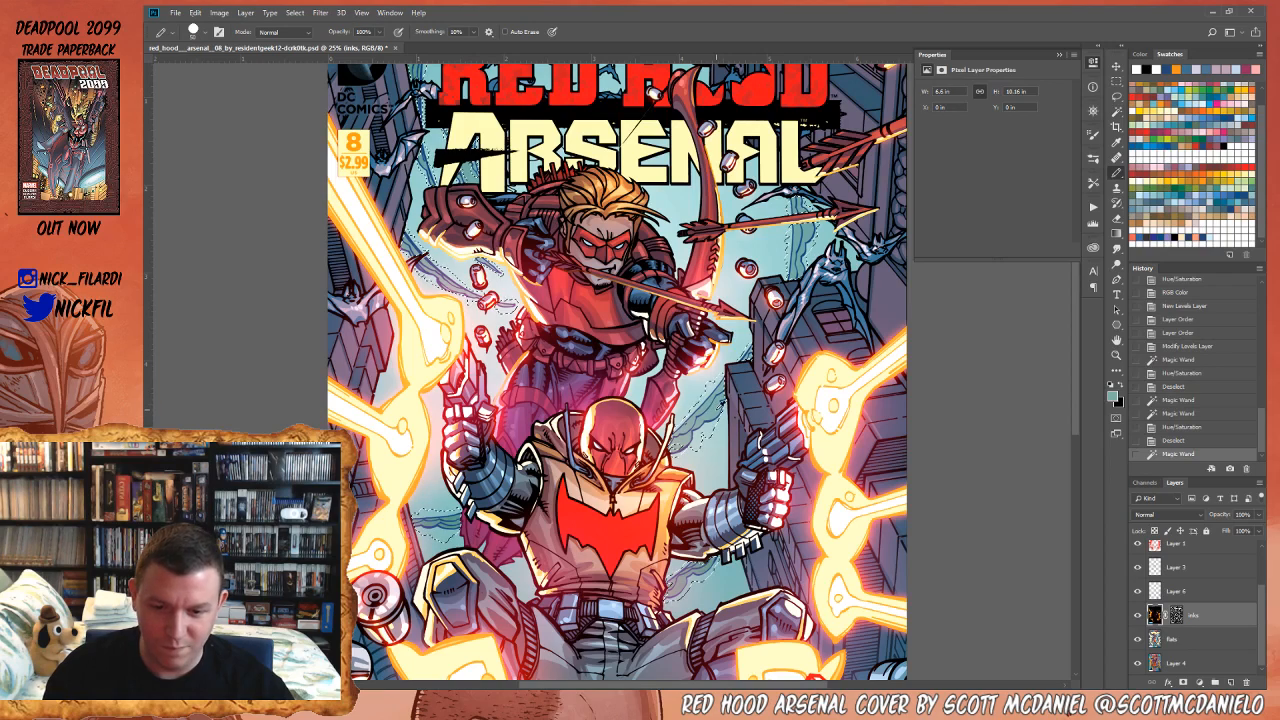
pyautogui.keyDown('alt'); pyautogui.click(716, 410); pyautogui.keyUp('alt')
pyautogui.hotkey('alt', 'BackSpace')
pyautogui.hotkey('ctrl', 'd')
pyautogui.press('z')
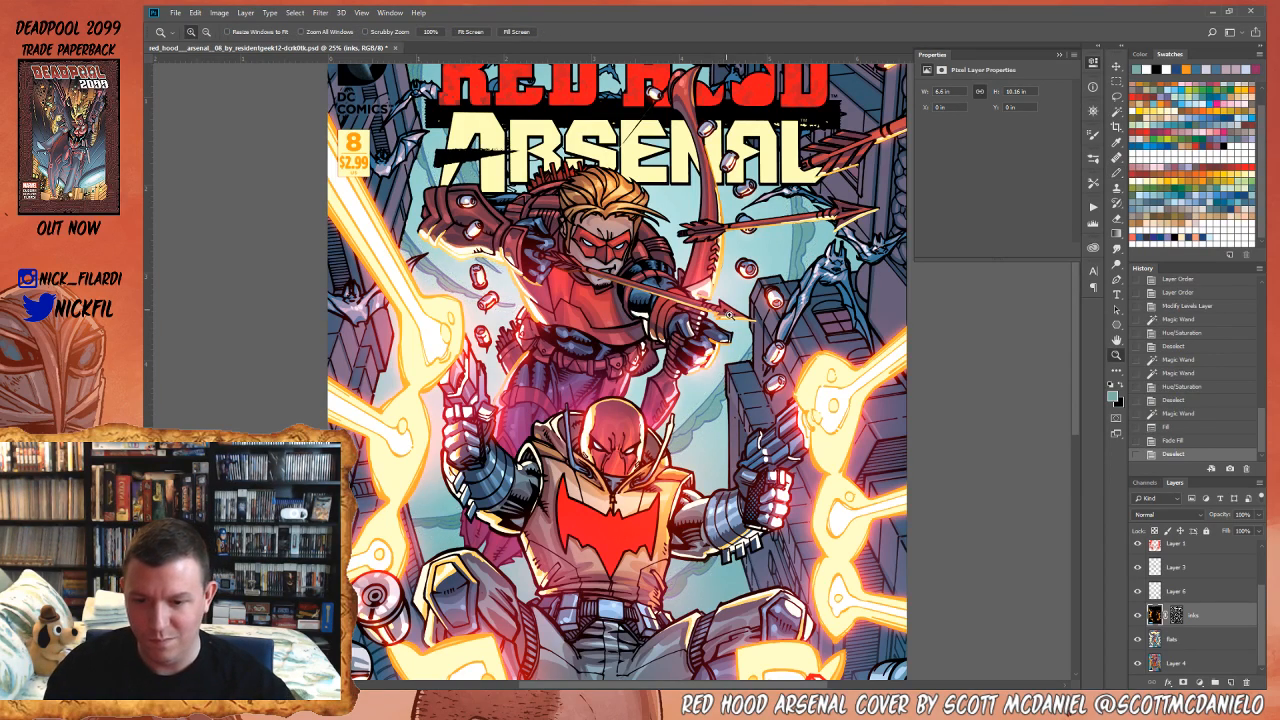
pyautogui.keyDown('alt'); pyautogui.click(736, 326); pyautogui.keyUp('alt')
pyautogui.keyDown('alt'); pyautogui.click(738, 328); pyautogui.keyUp('alt')
pyautogui.moveTo(786, 413)
pyautogui.mouseDown()
pyautogui.moveTo(800, 393)
pyautogui.moveTo(805, 418)
pyautogui.mouseUp()
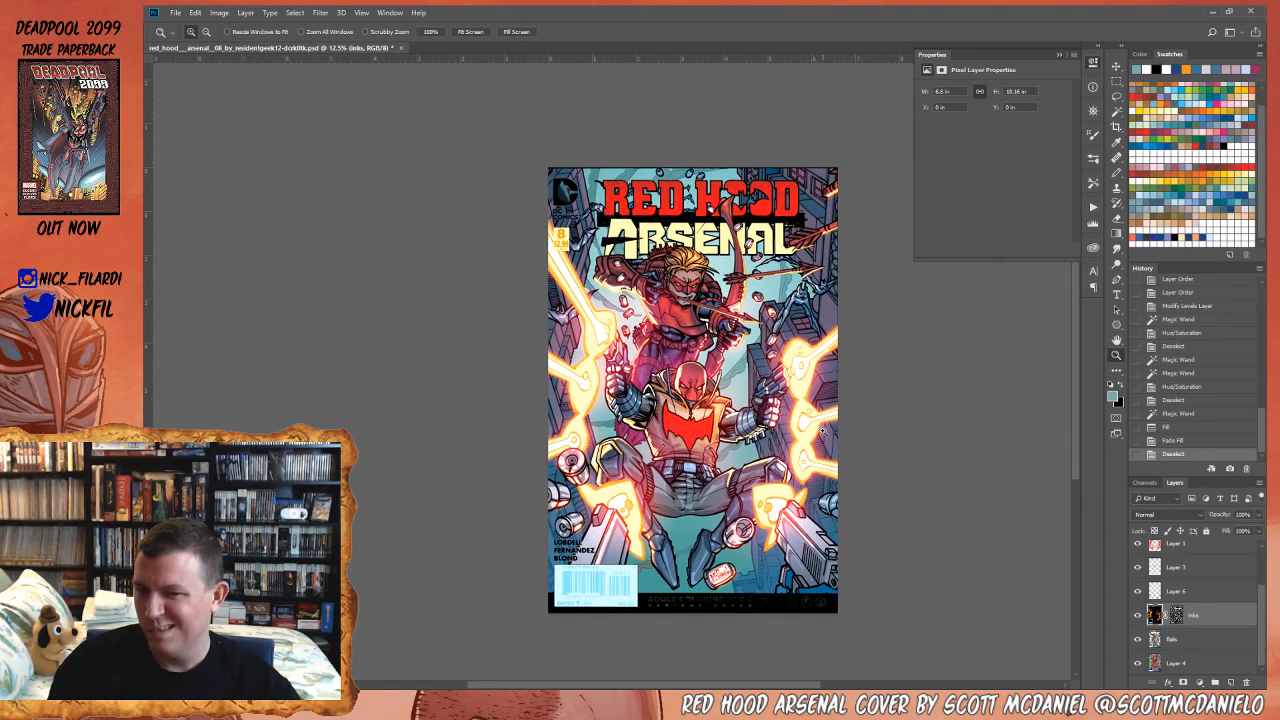
pyautogui.press('w')
pyautogui.click(806, 339)
pyautogui.hotkey('ctrl', 'd')
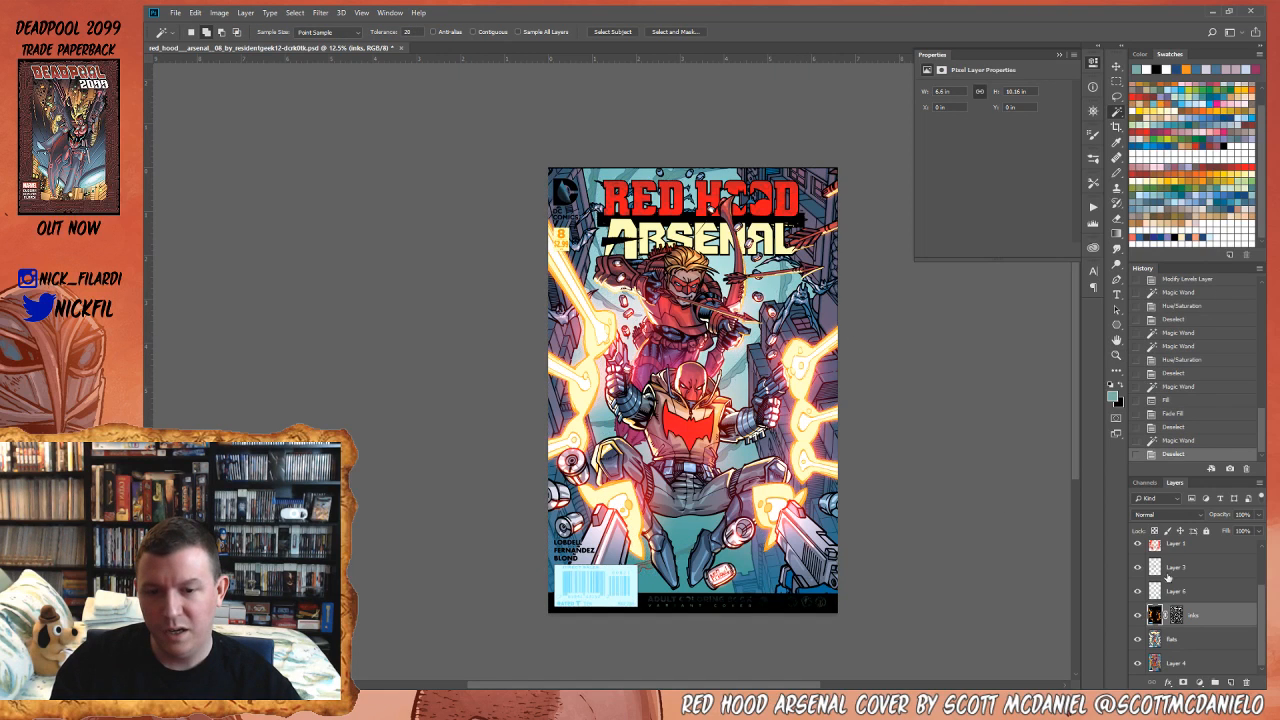
# - Select a matching colour area on Layer 4, fill it on the flats layer with faded teal sampled from the lower background, and deselect
pyautogui.click(1199, 665)
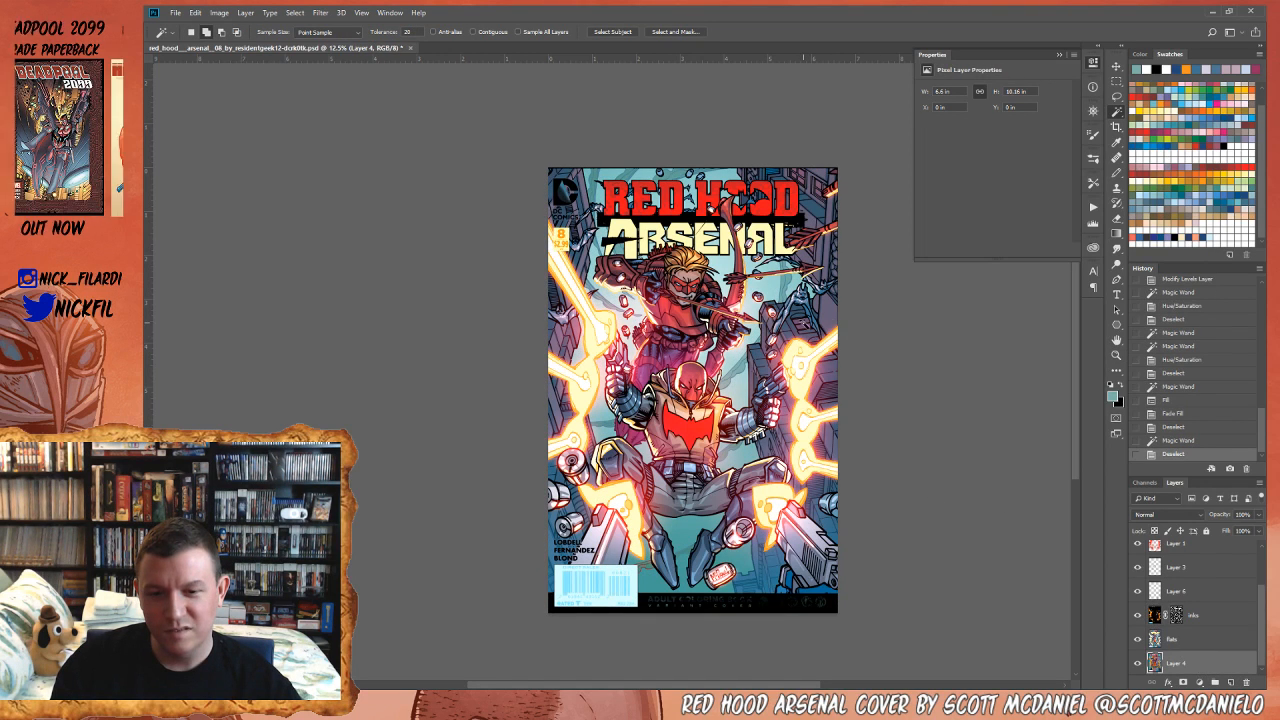
pyautogui.click(603, 316)
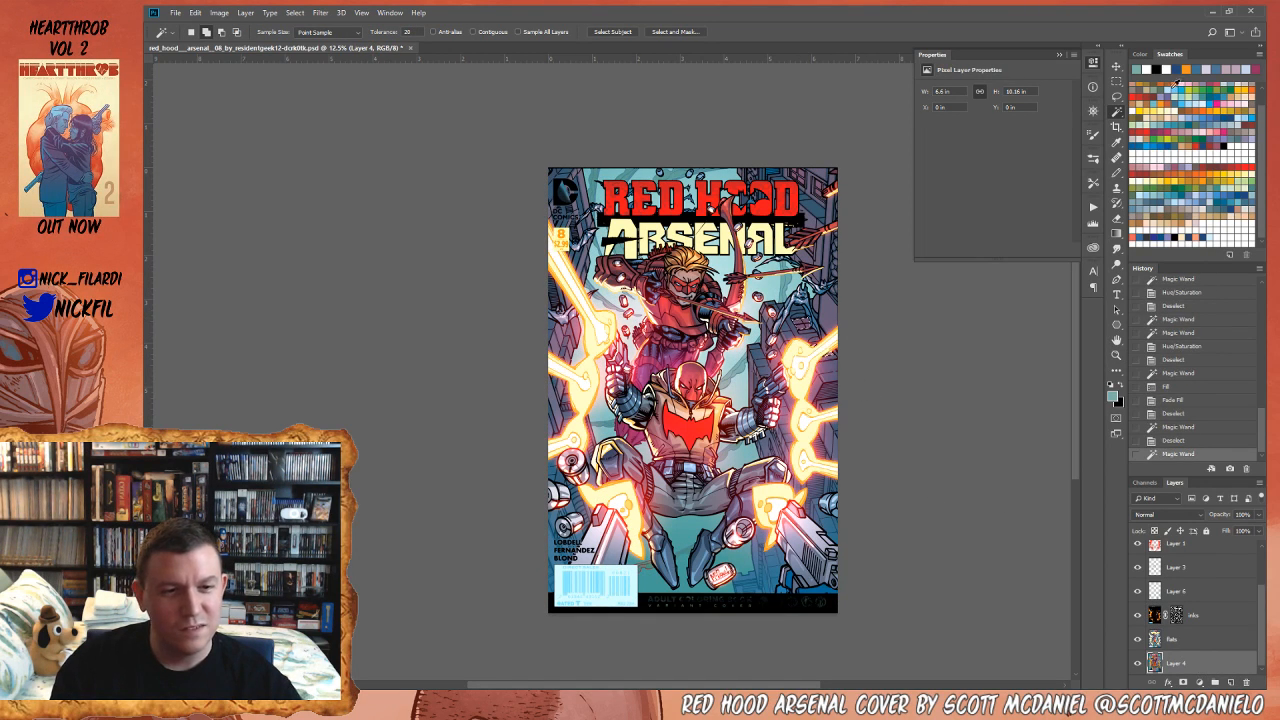
pyautogui.press('b')
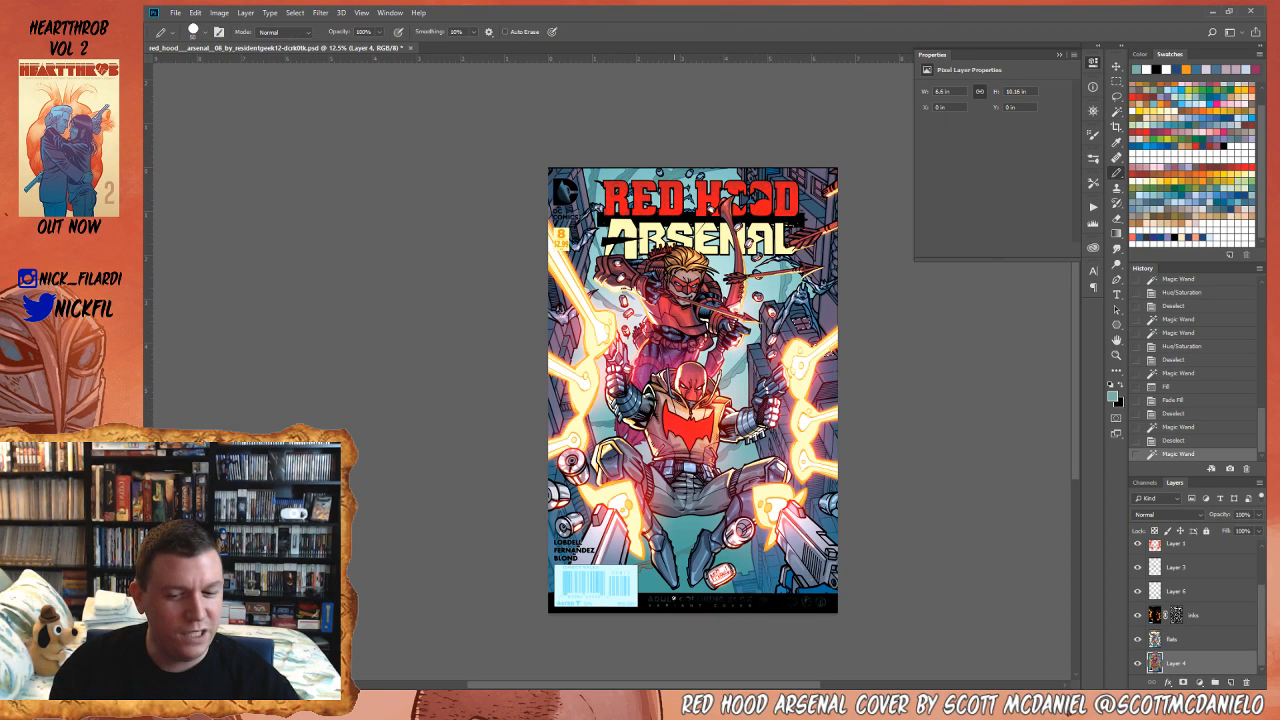
pyautogui.keyDown('alt'); pyautogui.click(684, 582); pyautogui.keyUp('alt')
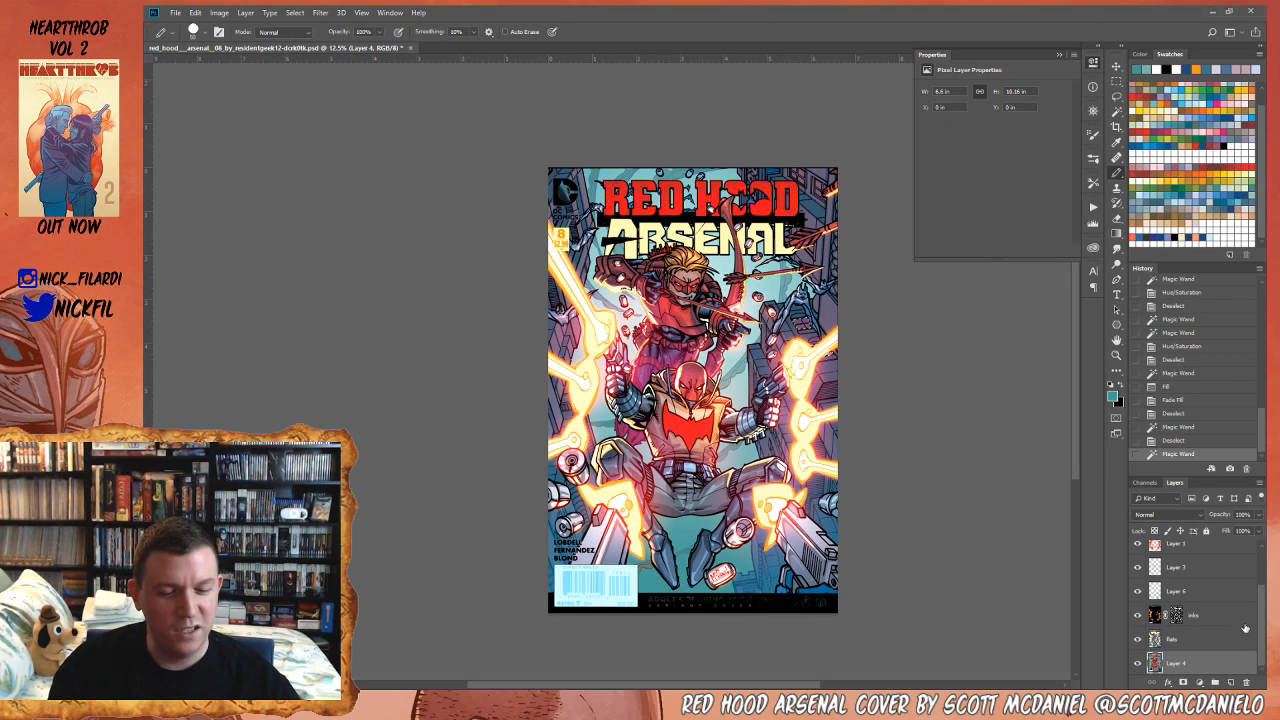
pyautogui.click(1213, 640)
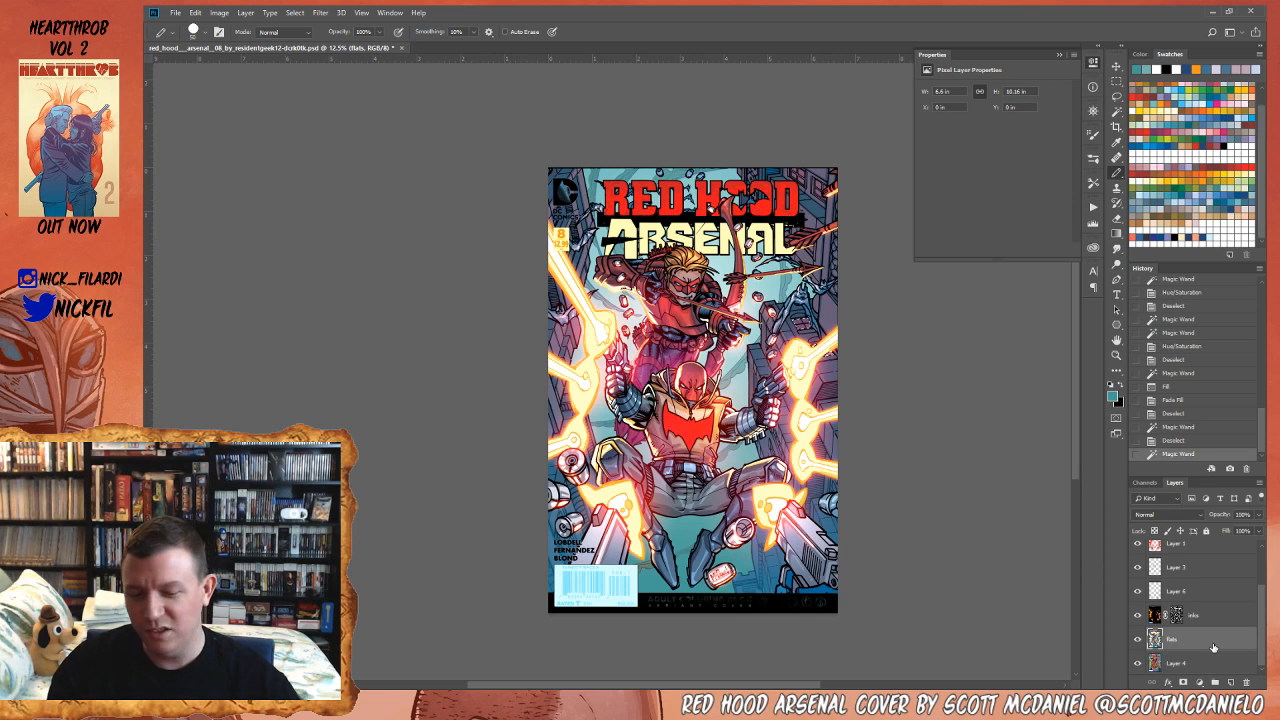
pyautogui.hotkey('alt', 'BackSpace')
pyautogui.hotkey('alt', 'BackSpace')
pyautogui.hotkey('ctrl', 'd')
# - Compare the recoloured cover with the original document state in the history, and go back to the latest state
pyautogui.press('w')
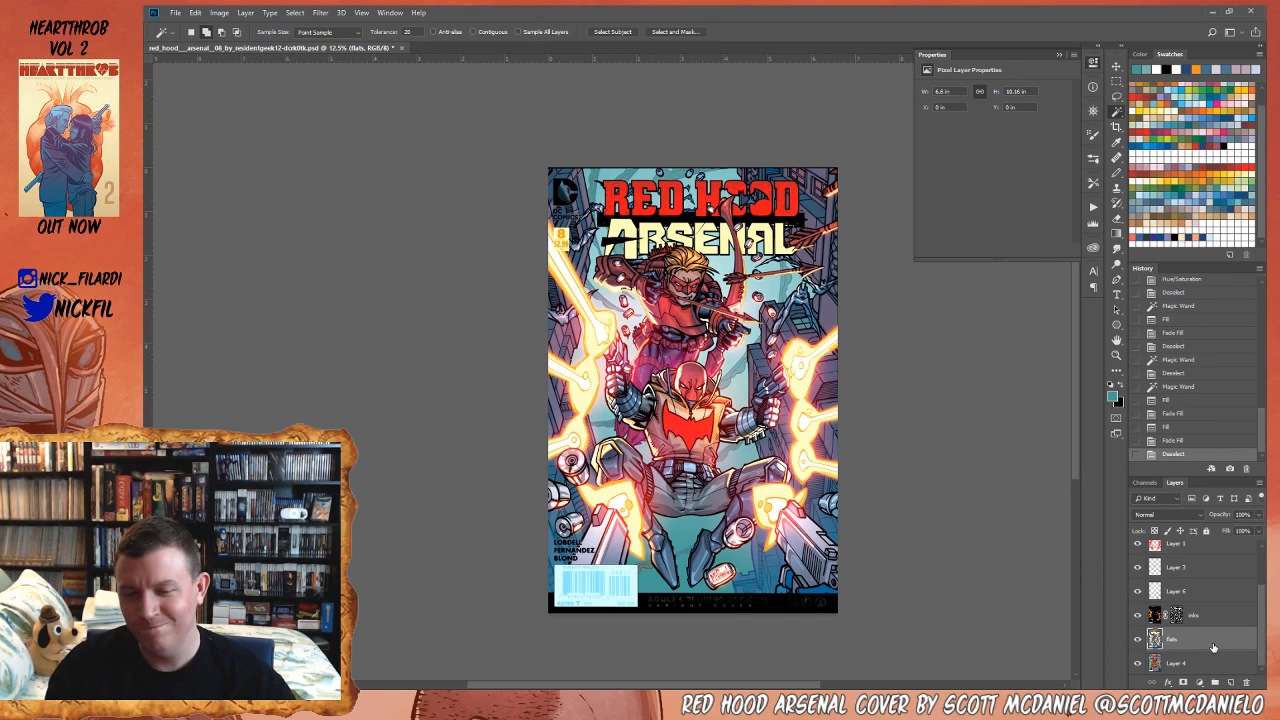
pyautogui.moveTo(850, 400); pyautogui.dragTo(870, 398)
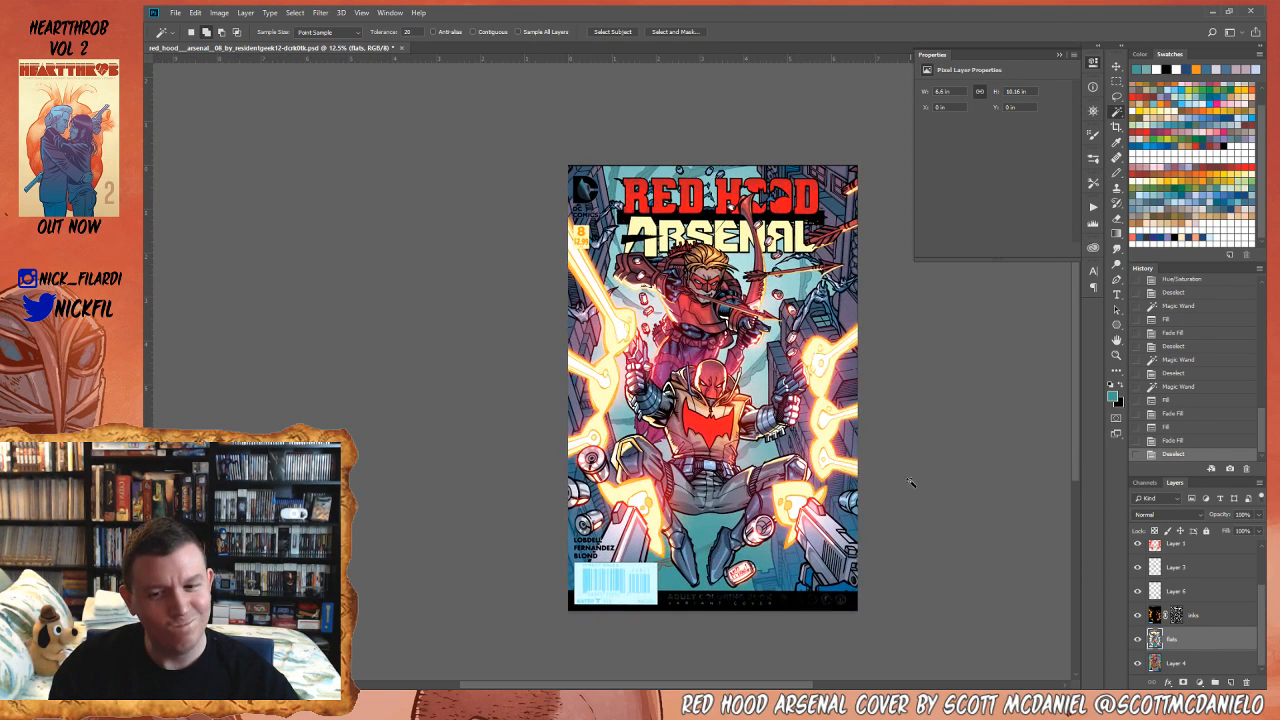
pyautogui.press('z')
pyautogui.keyDown('alt'); pyautogui.click(768, 452); pyautogui.keyUp('alt')
pyautogui.doubleClick(746, 469)
pyautogui.moveTo(808, 487); pyautogui.dragTo(713, 548)
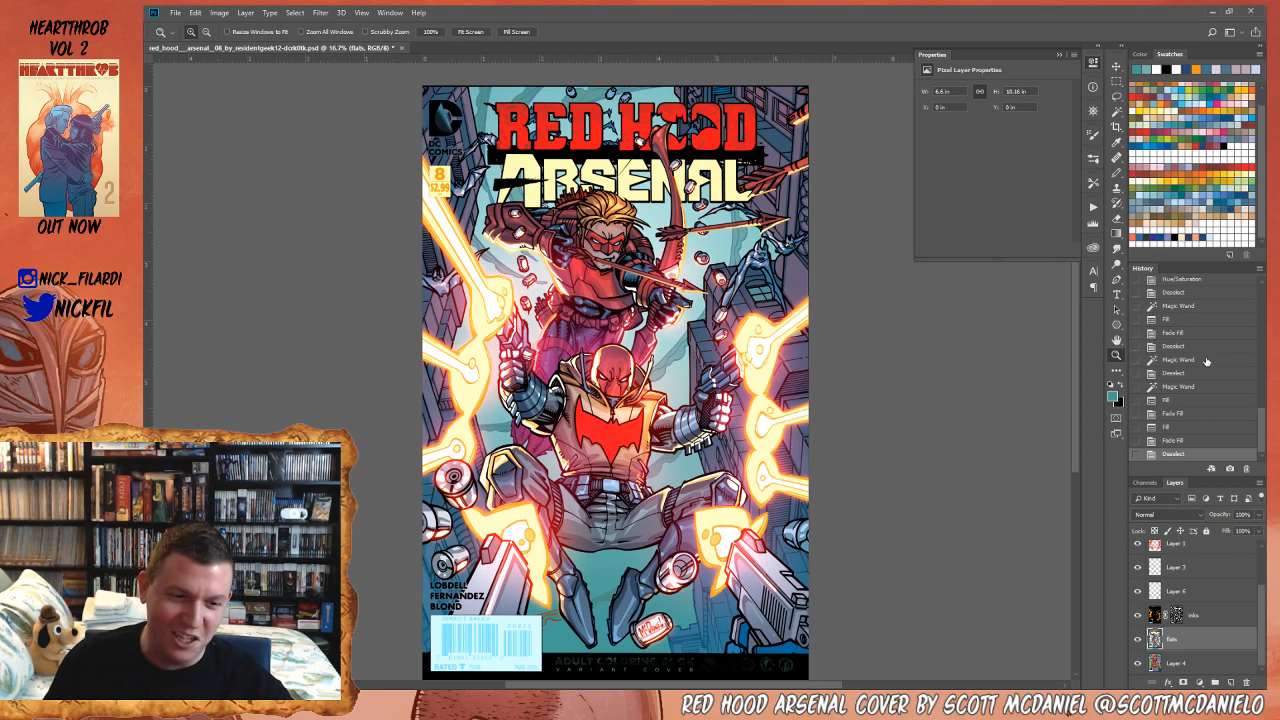
pyautogui.scroll(10, 1206, 361)
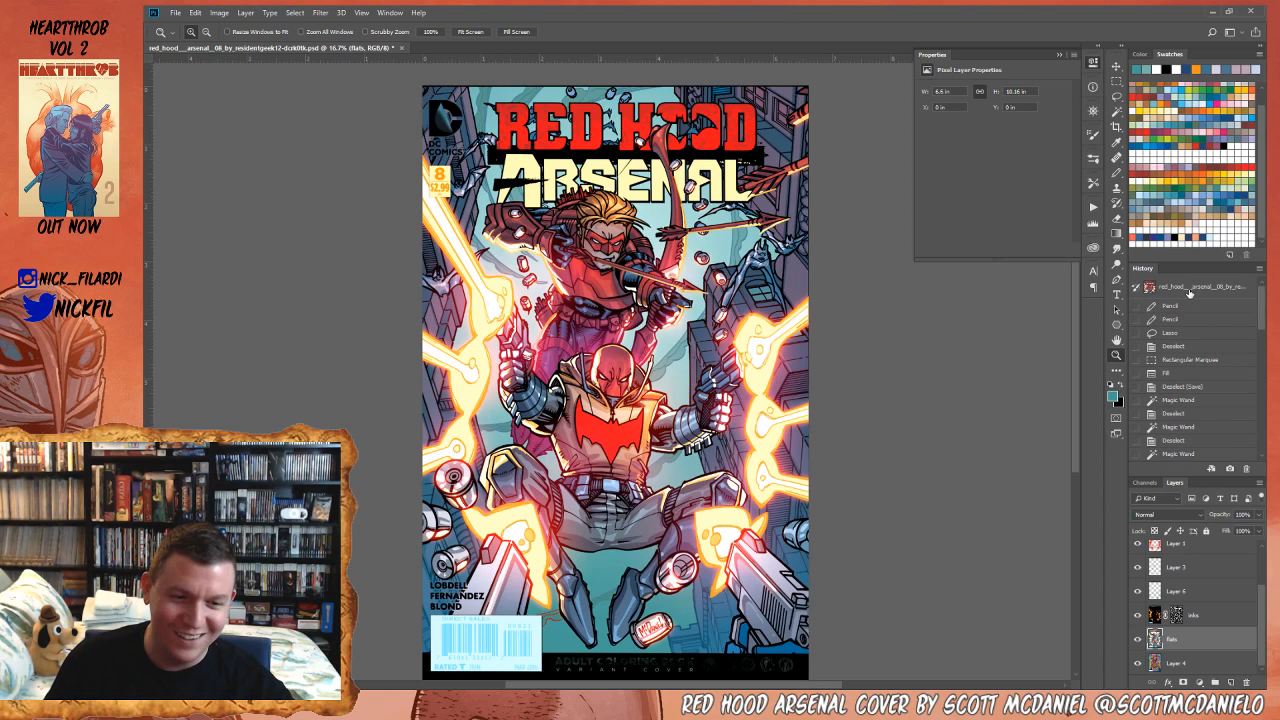
pyautogui.click(1189, 290)
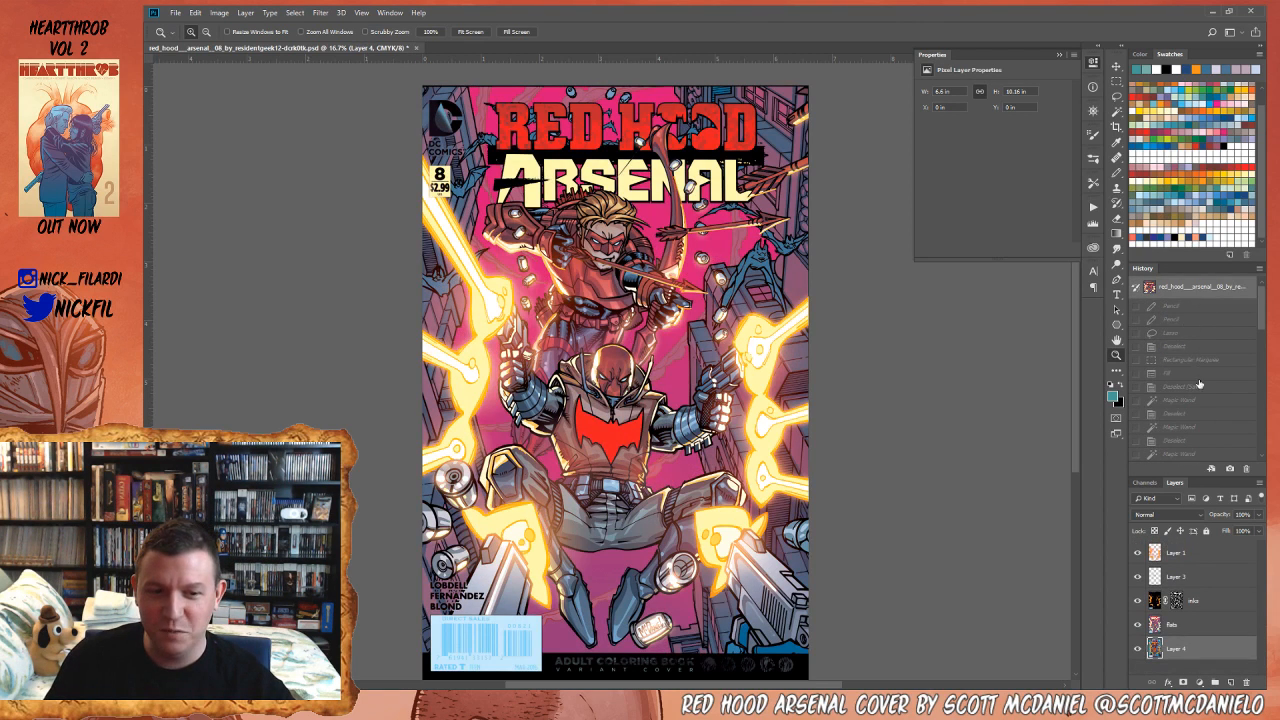
pyautogui.scroll(-10, 1198, 380)
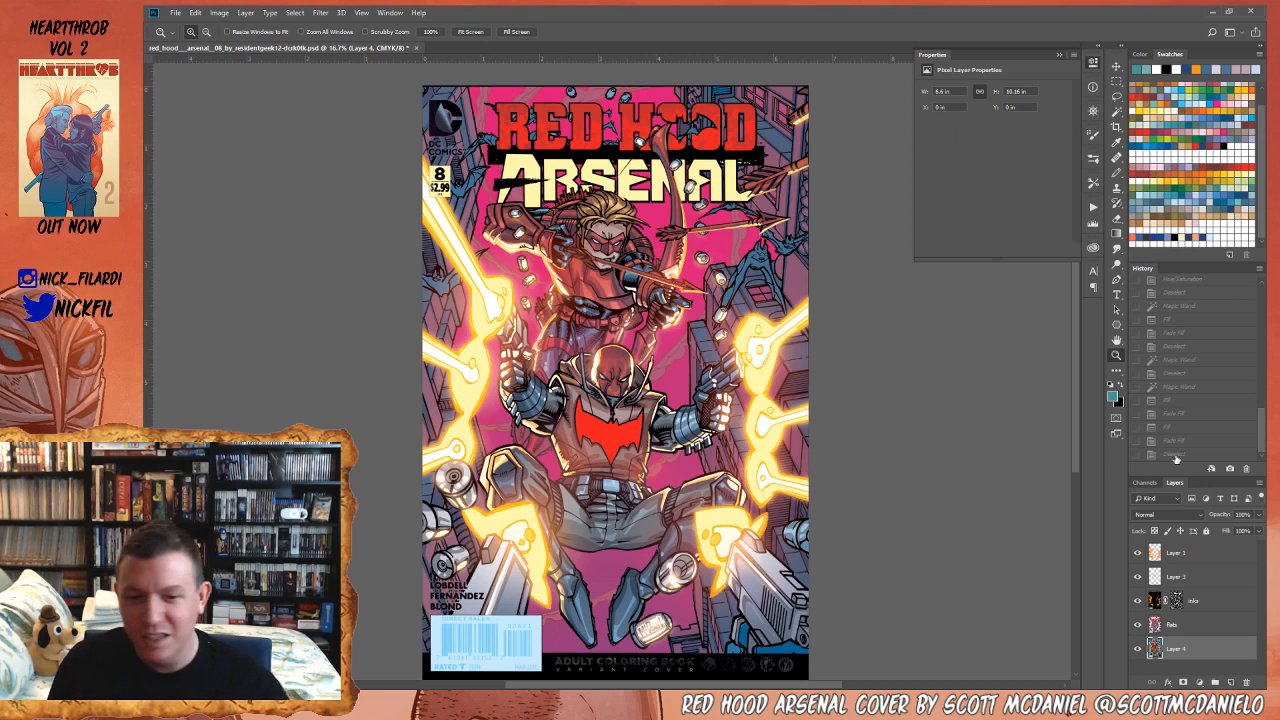
pyautogui.click(1176, 455)
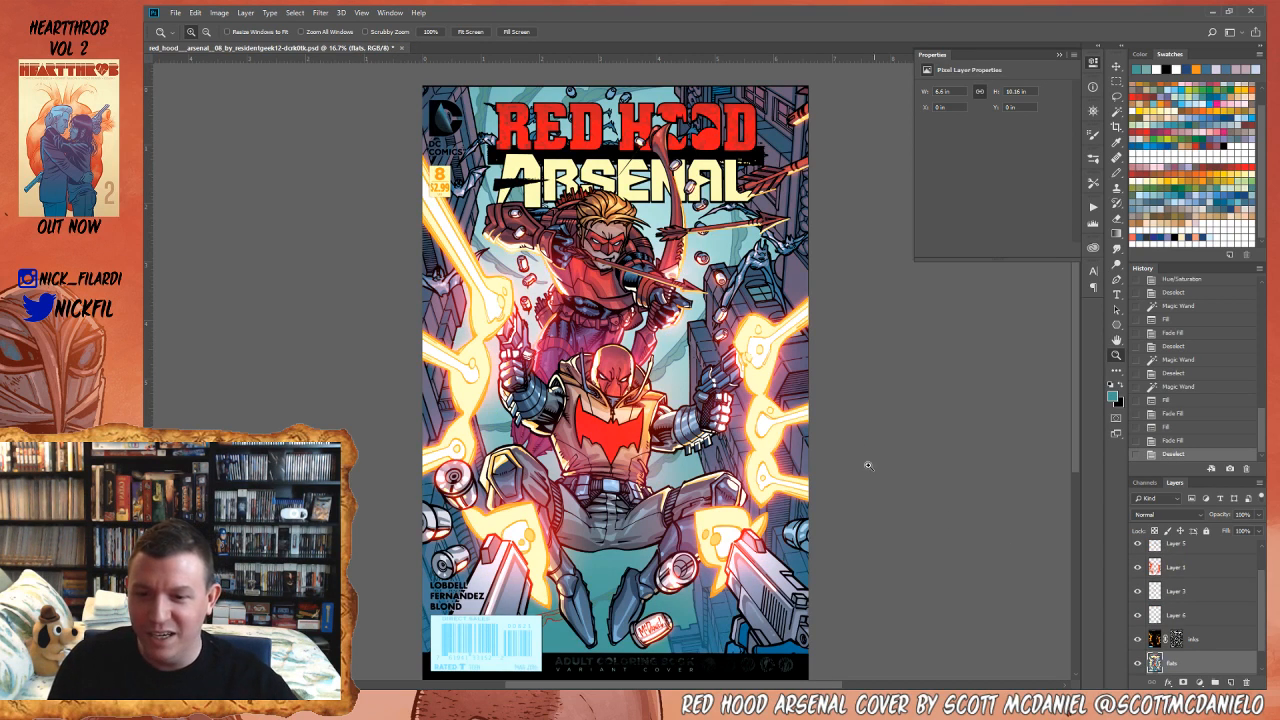
pyautogui.keyDown('alt'); pyautogui.click(650, 420); pyautogui.keyUp('alt')
pyautogui.moveTo(621, 450); pyautogui.dragTo(661, 485)
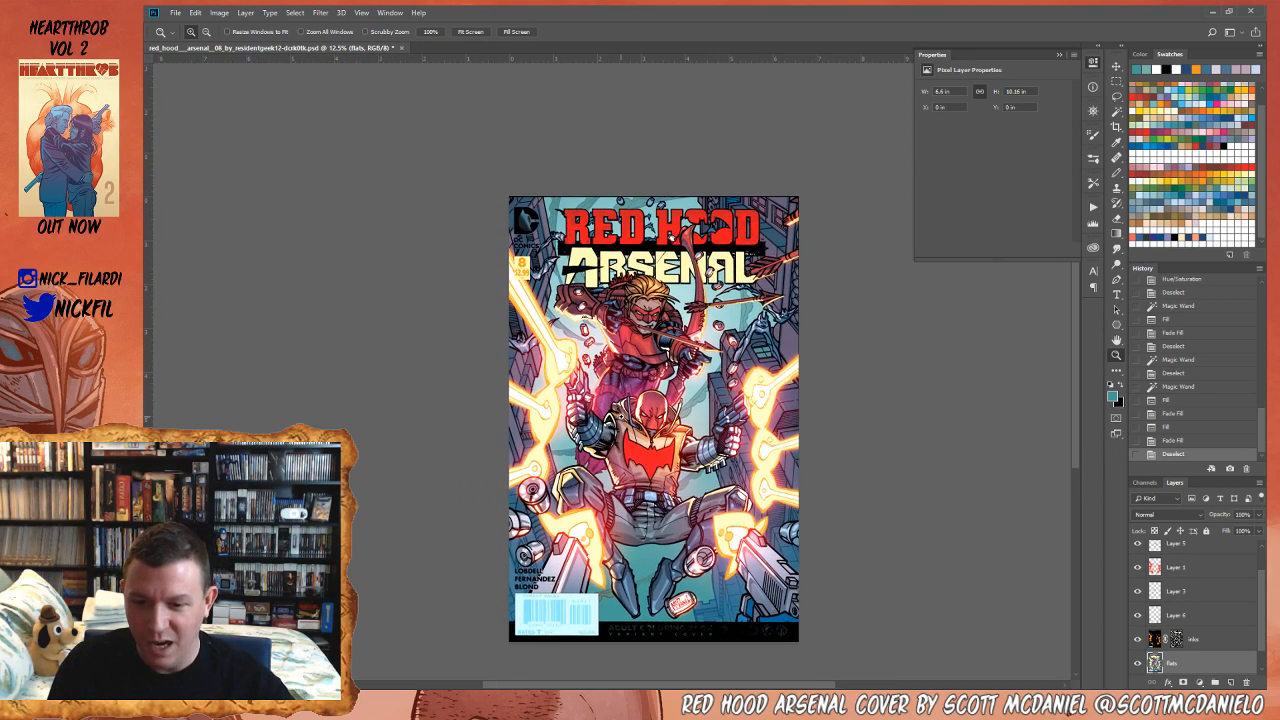
# - Shift the hue of the glow on Layer 3 to -77 with Hue/Saturation
pyautogui.click(1190, 615)
pyautogui.click(1138, 617)
pyautogui.click(1138, 618)
pyautogui.click(1138, 593)
pyautogui.click(1188, 591)
pyautogui.hotkey('ctrl', 'u')
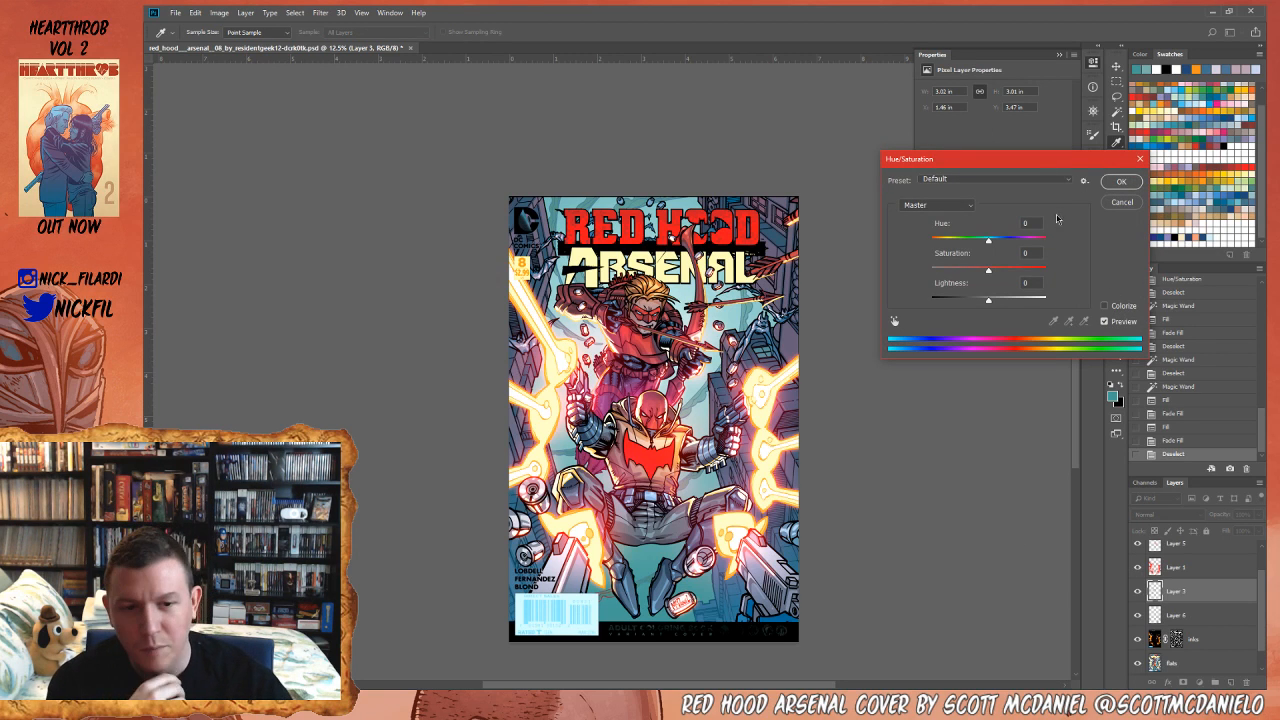
pyautogui.moveTo(964, 238); pyautogui.dragTo(956, 238)
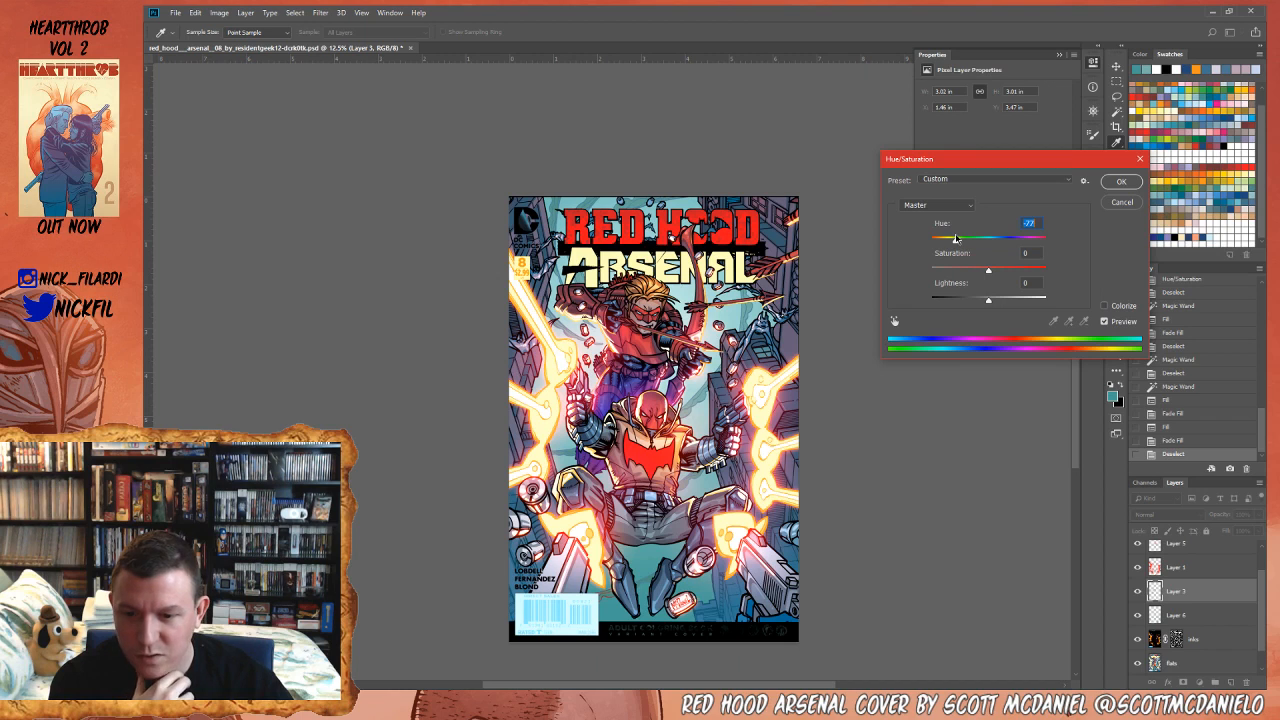
pyautogui.click(1121, 182)
pyautogui.press('z')
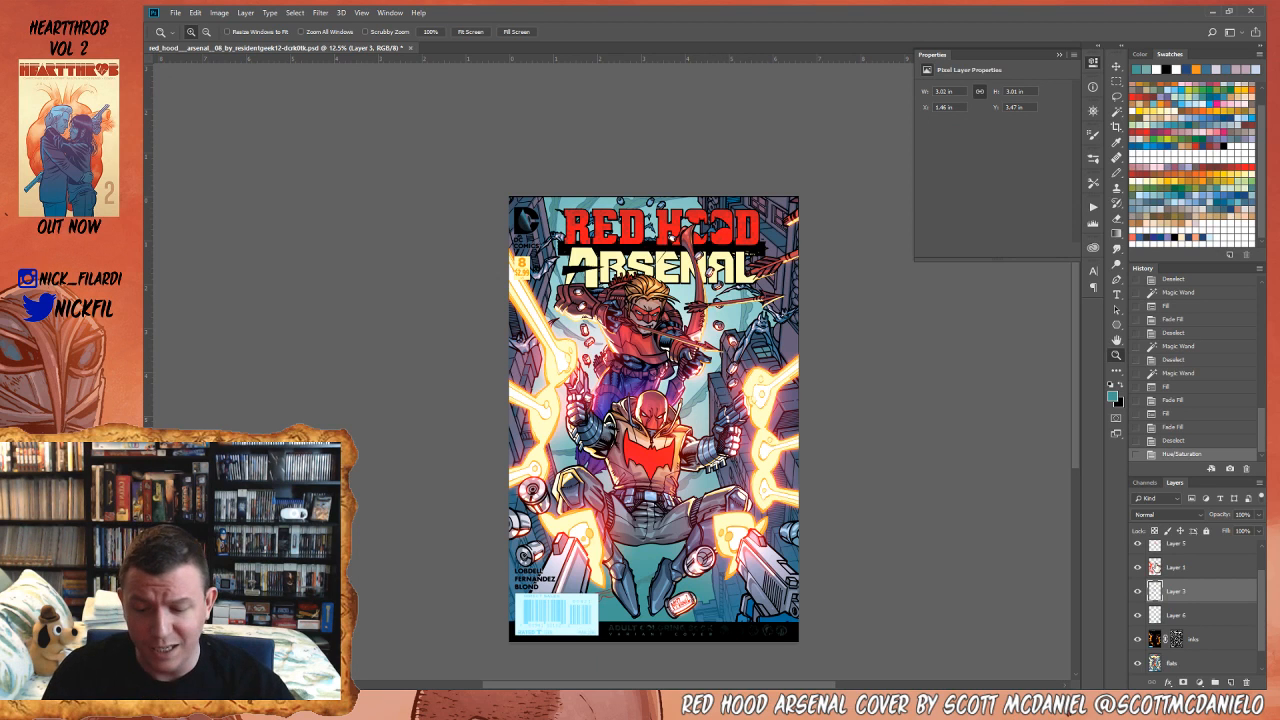
# - Reduce the saturation of the Layer 3 glow to -53 with Hue/Saturation
pyautogui.hotkey('ctrl', 'u')
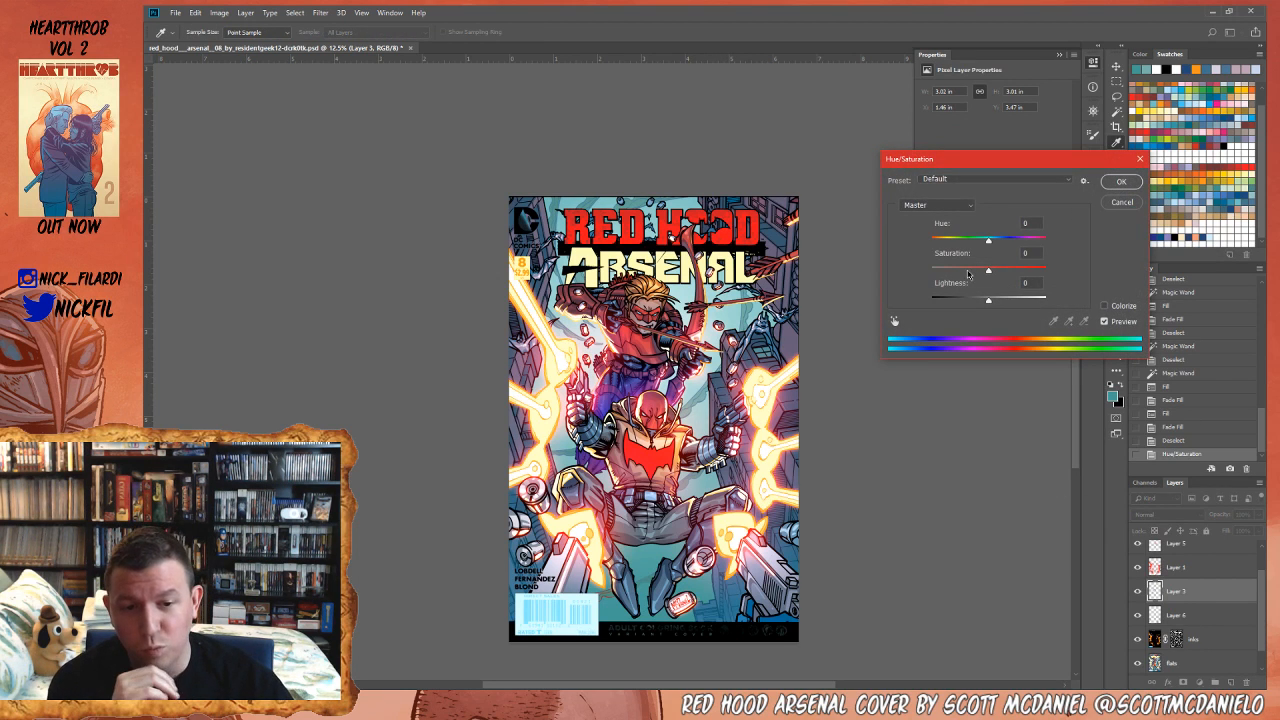
pyautogui.click(966, 271)
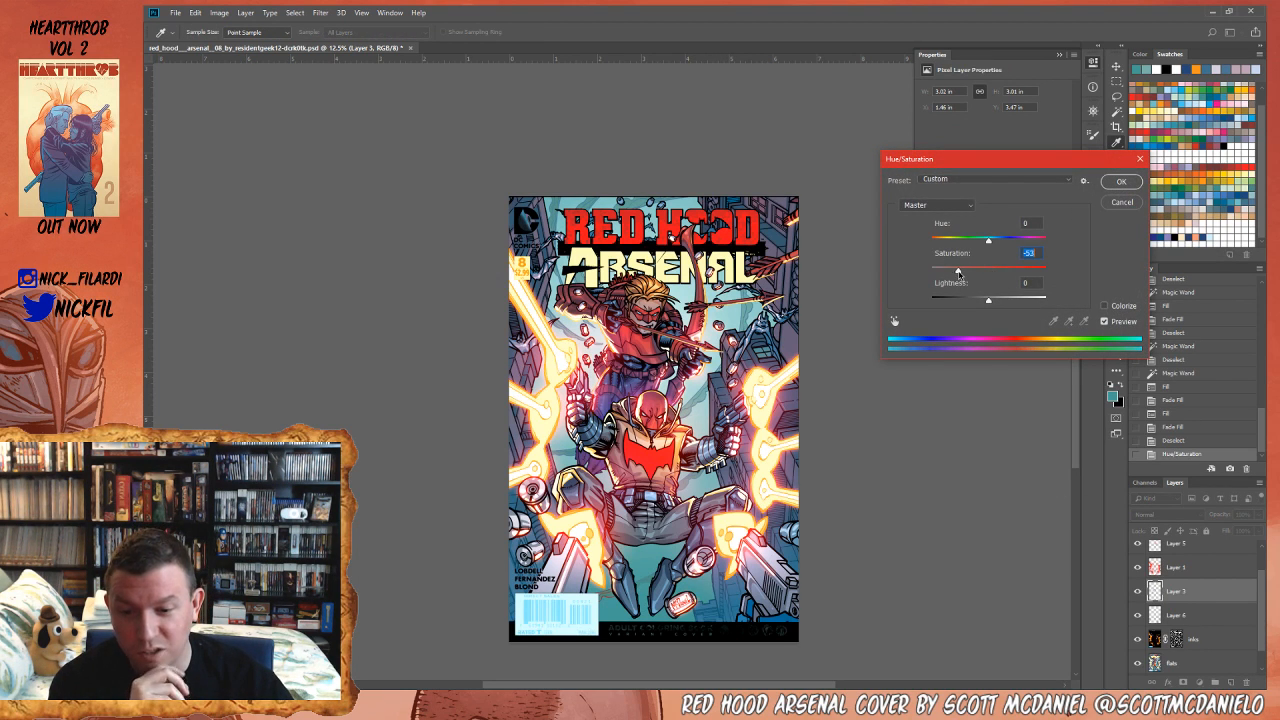
pyautogui.click(1120, 182)
pyautogui.press('z')
# - Select only the painted area of Layer 3 by subtracting its empty surroundings with the Magic Wand, and clear its contents
pyautogui.hotkey('ctrl', 'a')
pyautogui.press('w')
pyautogui.keyDown('alt'); pyautogui.click(707, 407); pyautogui.keyUp('alt')
pyautogui.press('Delete')
# - Apply two radial gradients of pale teal sampled from the background to the selected area around Arsenal's legs on Layer 3, and deselect
pyautogui.press('b')
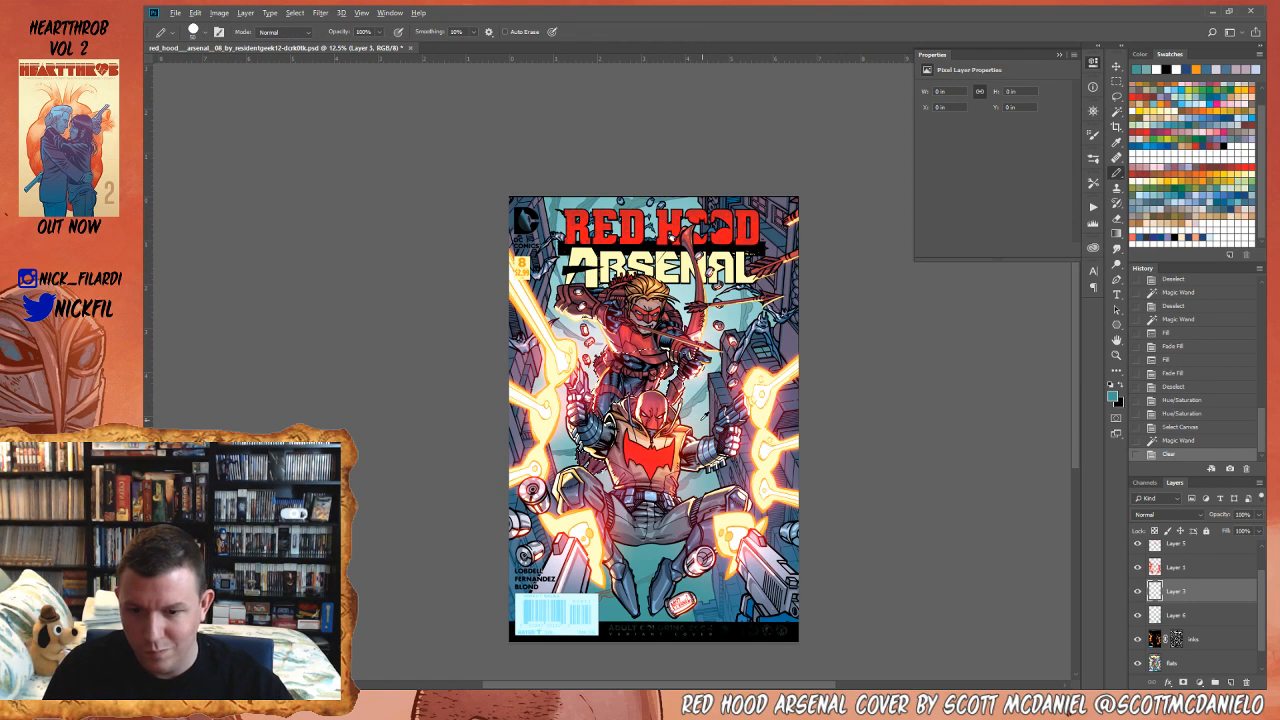
pyautogui.keyDown('alt'); pyautogui.click(700, 419); pyautogui.keyUp('alt')
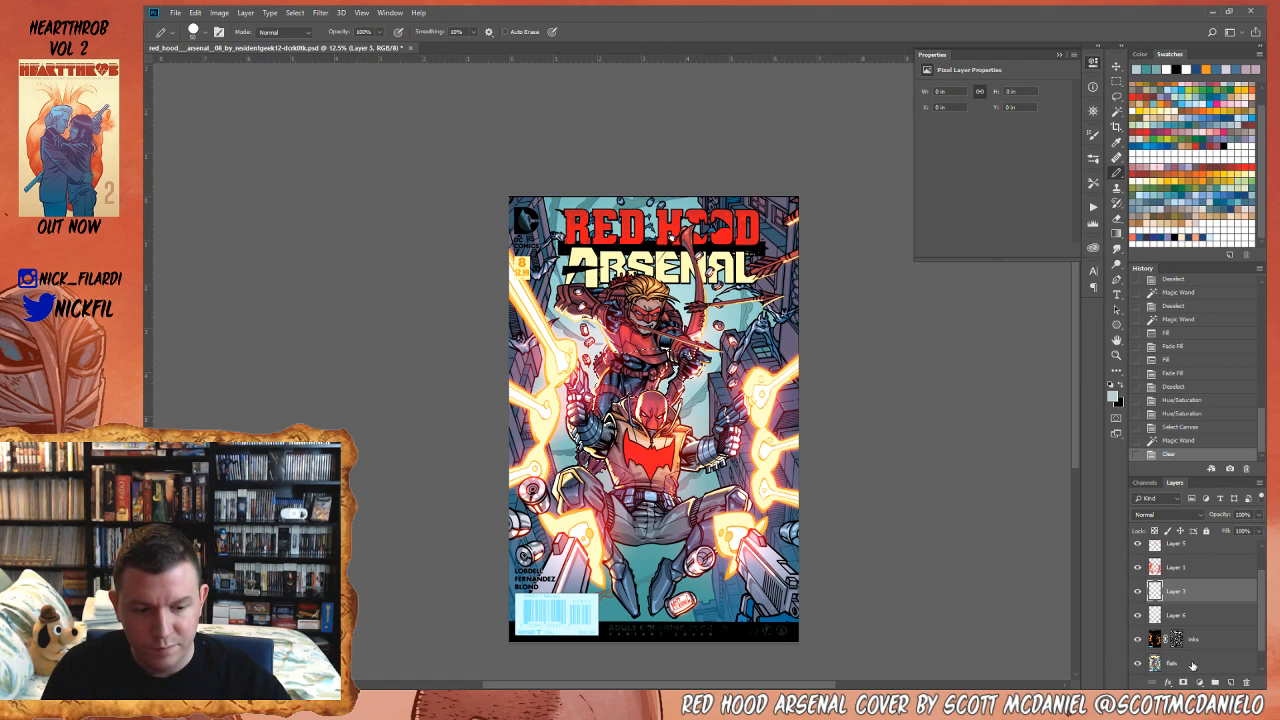
pyautogui.press('g')
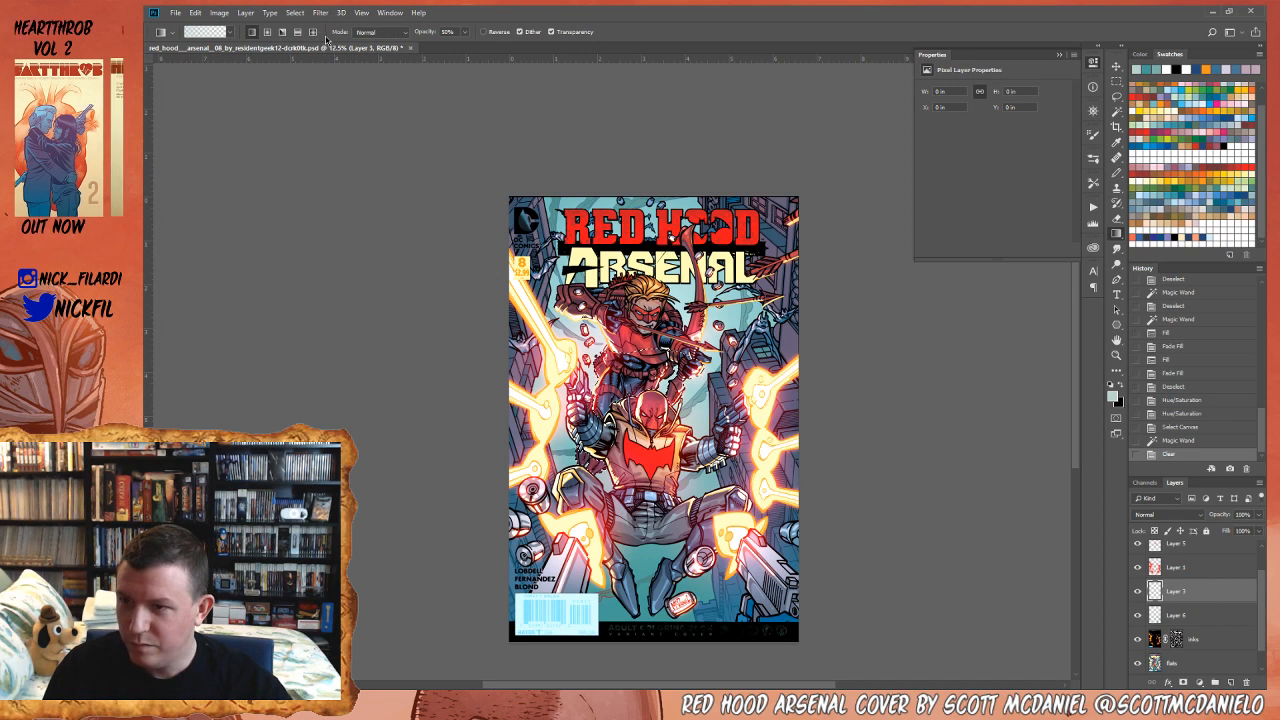
pyautogui.click(380, 37)
pyautogui.click(386, 45)
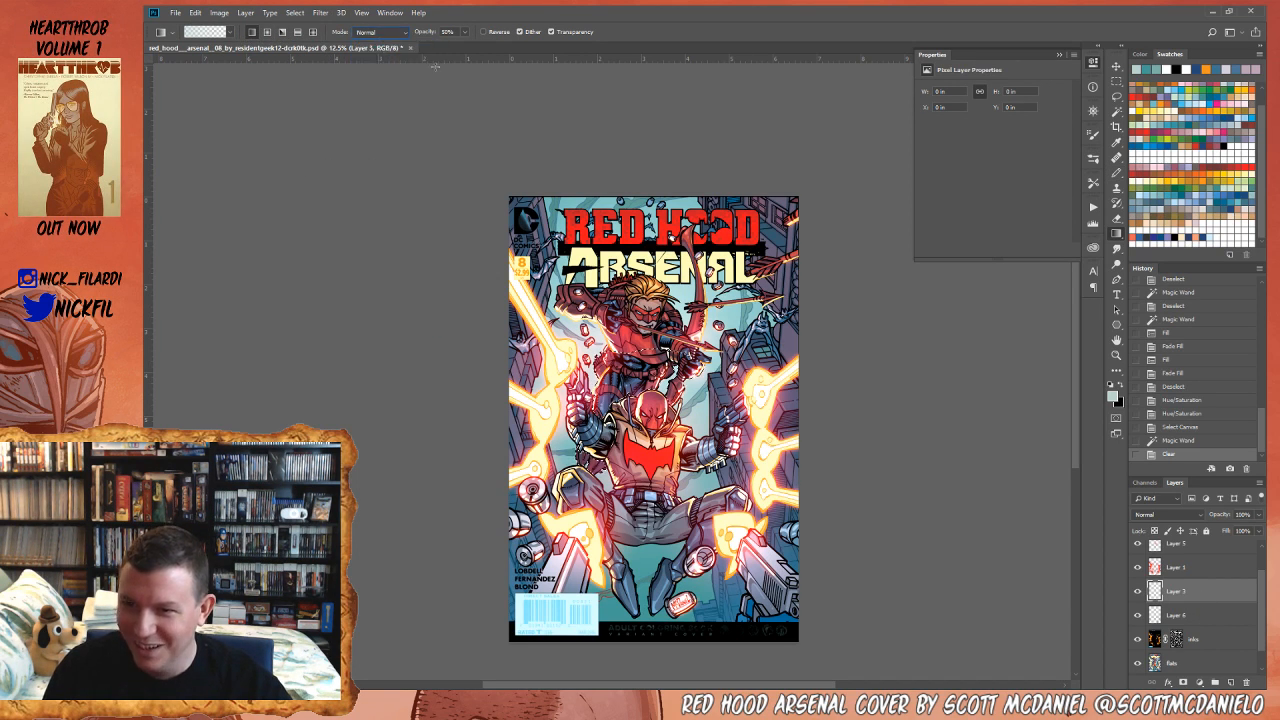
pyautogui.moveTo(629, 313); pyautogui.dragTo(651, 344)
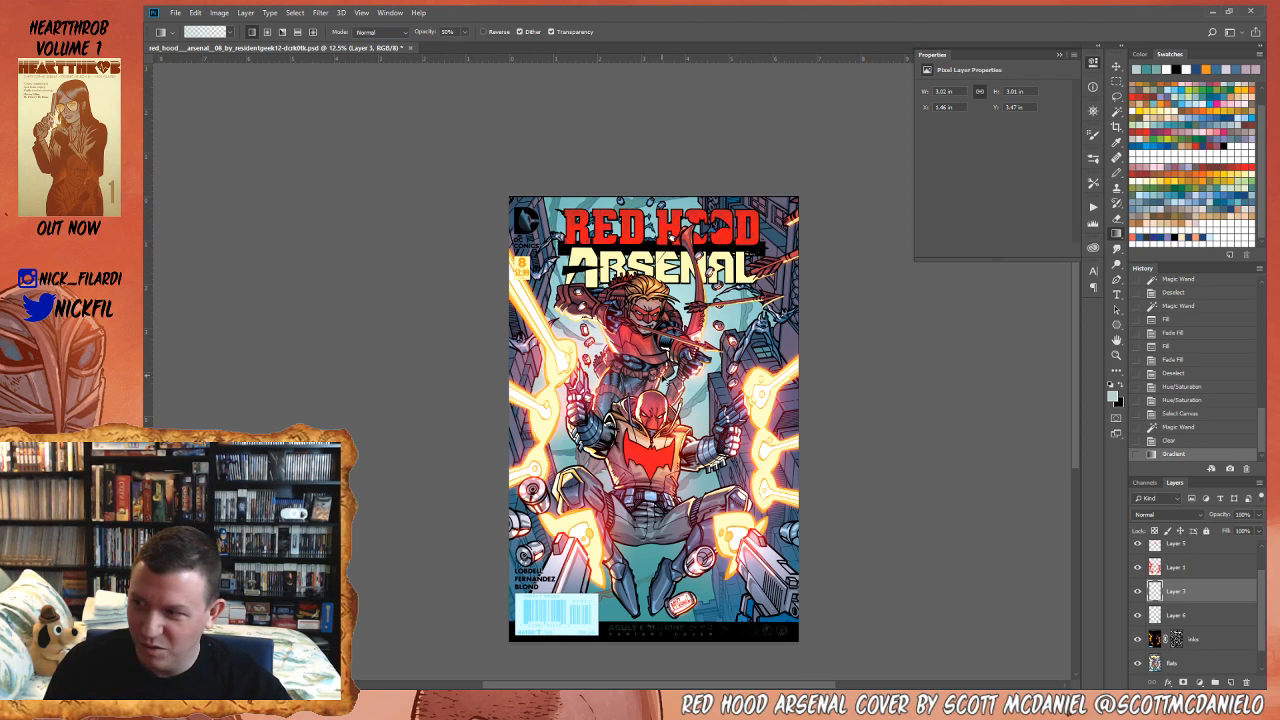
pyautogui.hotkey('ctrl', 'z')
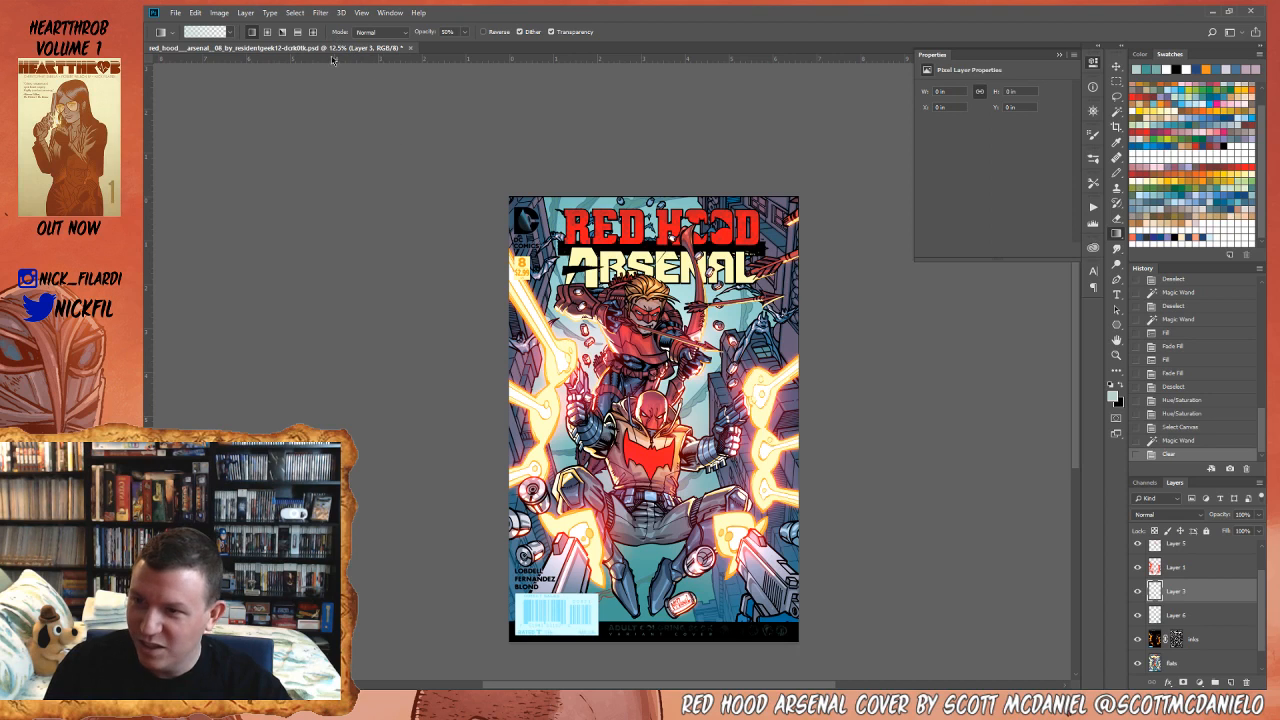
pyautogui.moveTo(640, 415); pyautogui.dragTo(652, 352)
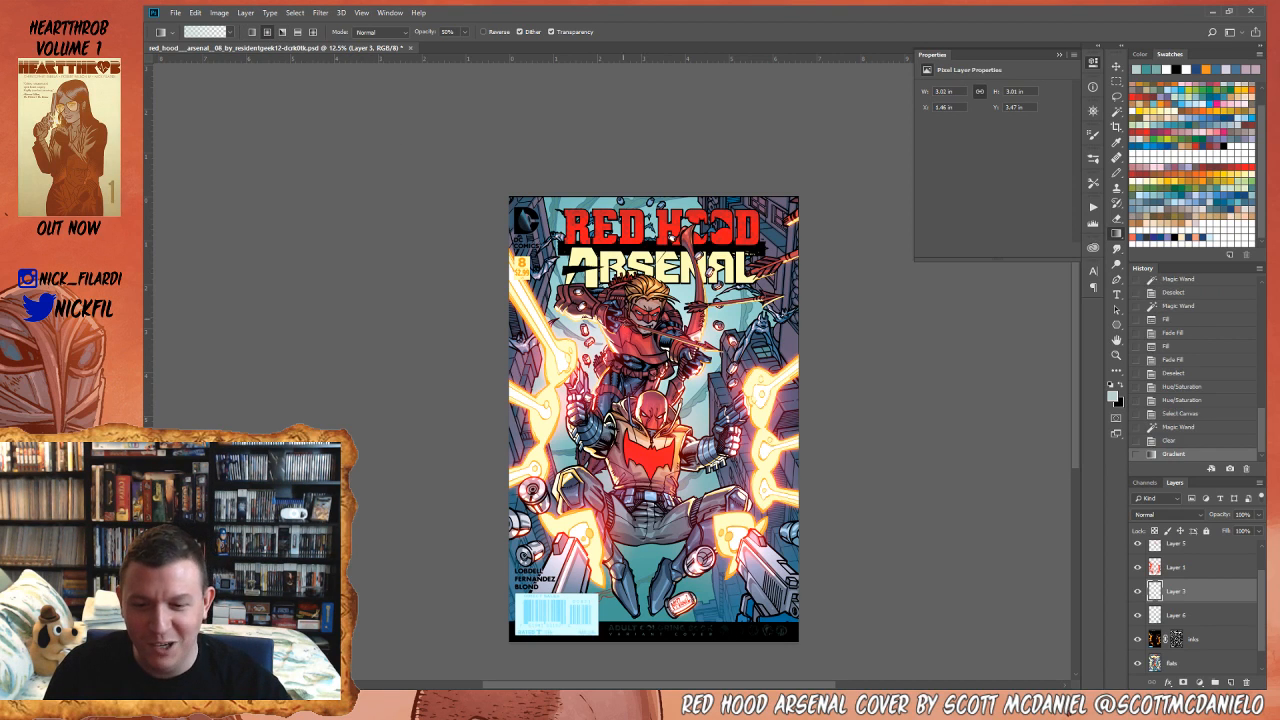
pyautogui.moveTo(627, 455); pyautogui.dragTo(635, 403)
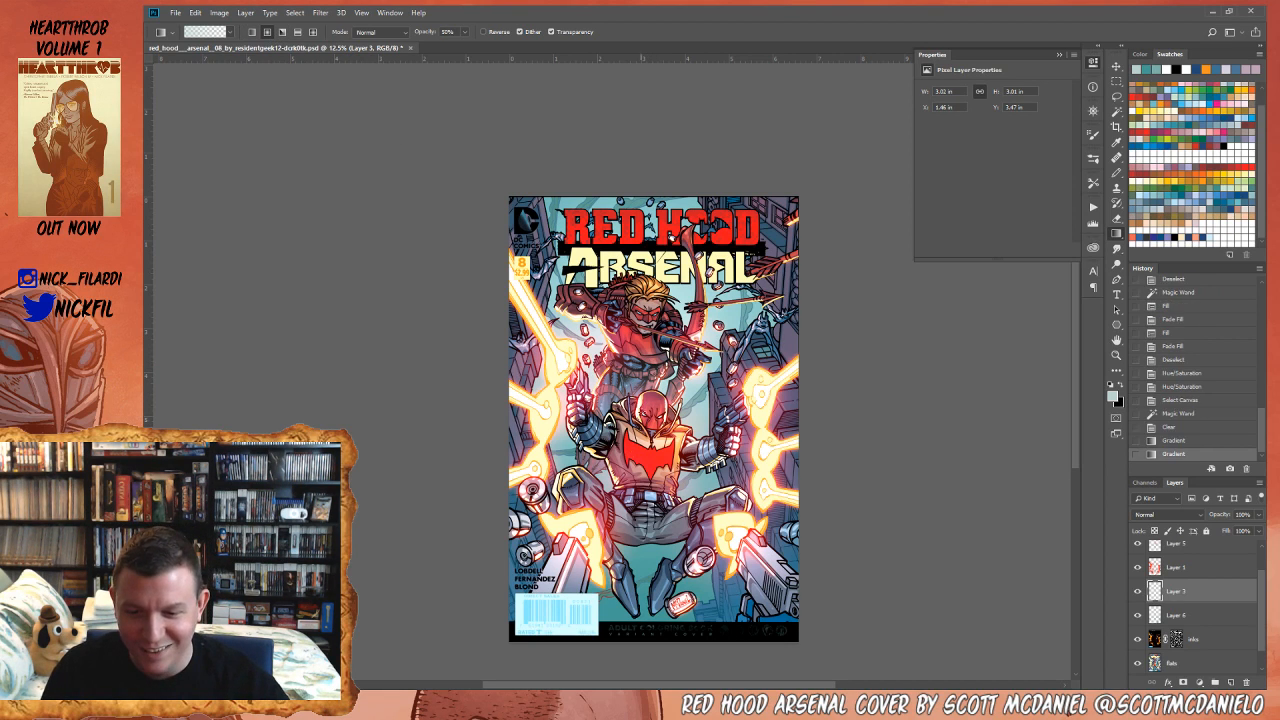
pyautogui.hotkey('ctrl', 'd')
# - Examine the pale gradient over Arsenal's lower body up close and within the whole cover
pyautogui.press('z')
pyautogui.keyDown('alt'); pyautogui.click(686, 468); pyautogui.keyUp('alt')
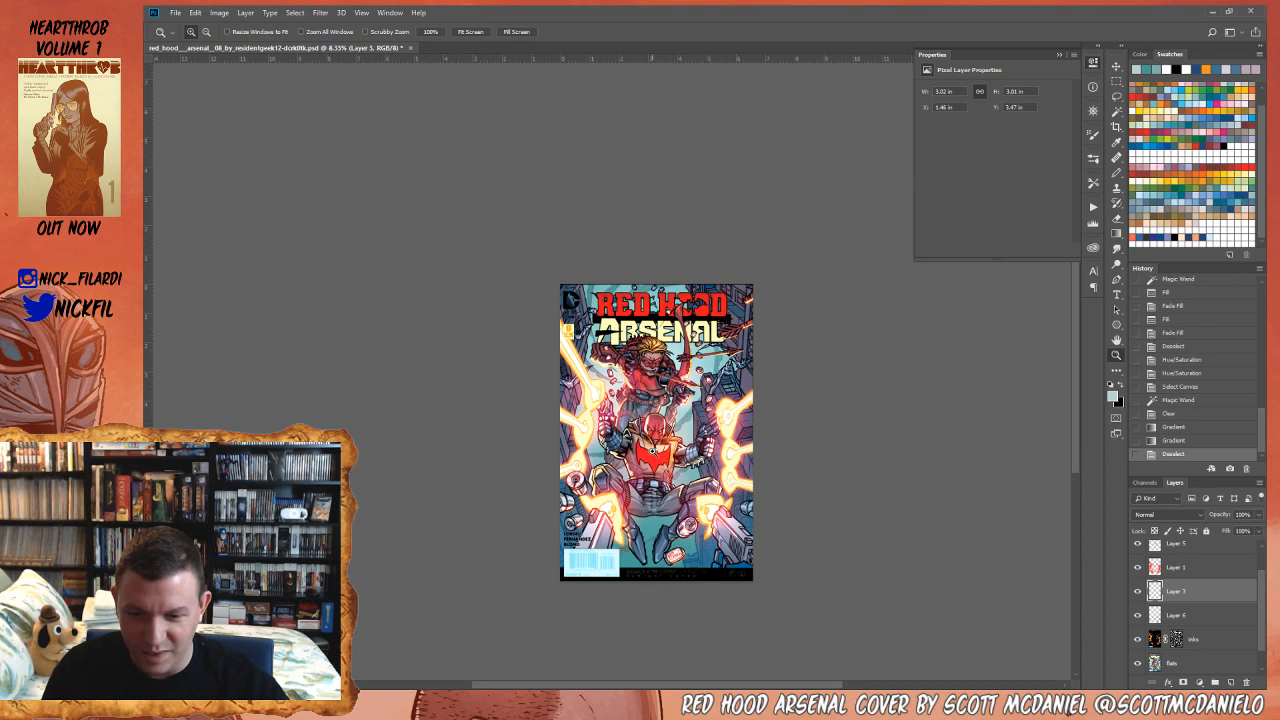
pyautogui.click(653, 453)
pyautogui.moveTo(723, 459)
pyautogui.mouseDown()
pyautogui.moveTo(698, 486)
pyautogui.moveTo(744, 460)
pyautogui.mouseUp()
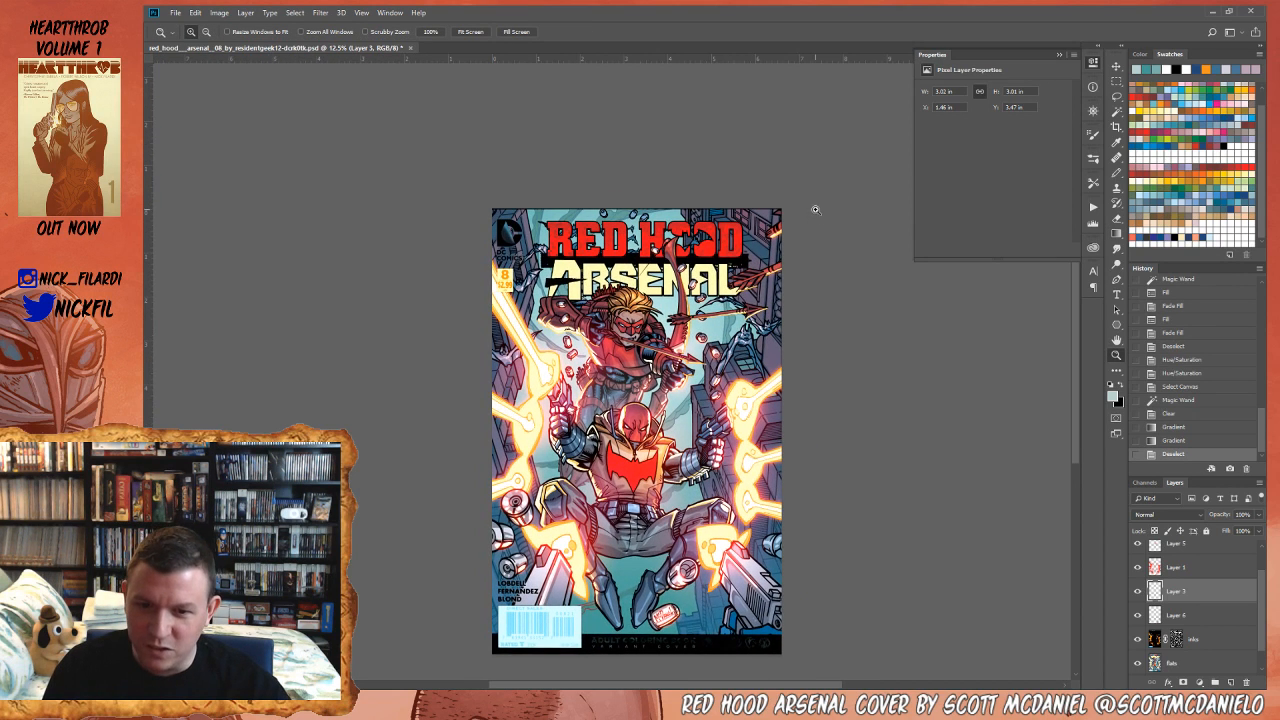
pyautogui.moveTo(734, 529); pyautogui.dragTo(770, 523)
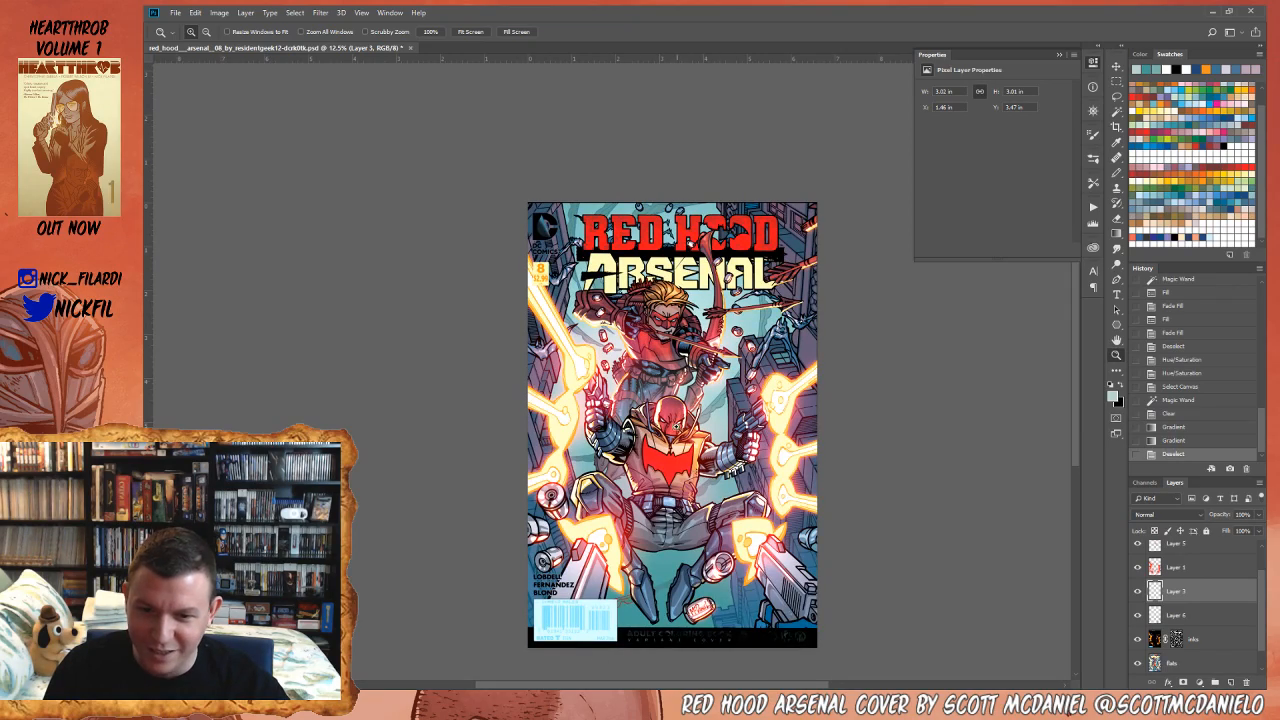
pyautogui.click(680, 368)
pyautogui.scroll(-2, 753, 383)
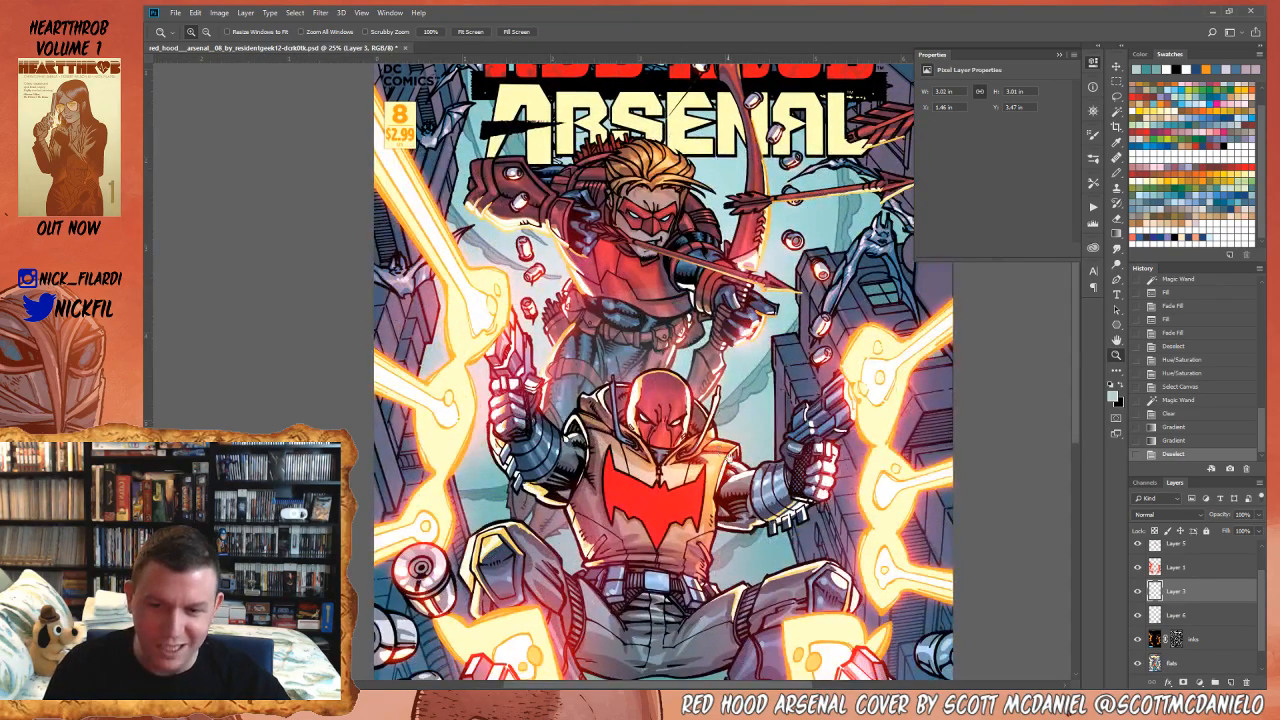
pyautogui.keyDown('alt'); pyautogui.click(748, 375); pyautogui.keyUp('alt')
pyautogui.keyDown('alt'); pyautogui.click(748, 375); pyautogui.keyUp('alt')
pyautogui.scroll(-1, 752, 420)
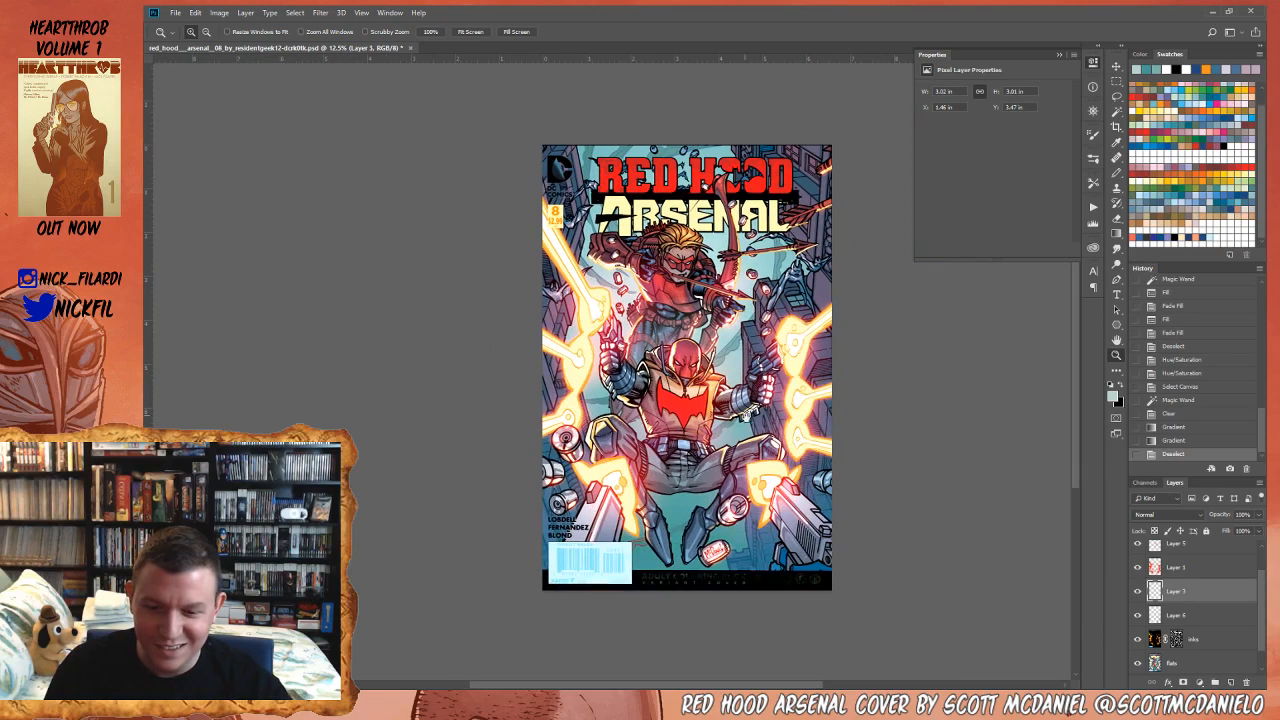
pyautogui.keyDown('alt'); pyautogui.click(704, 440); pyautogui.keyUp('alt')
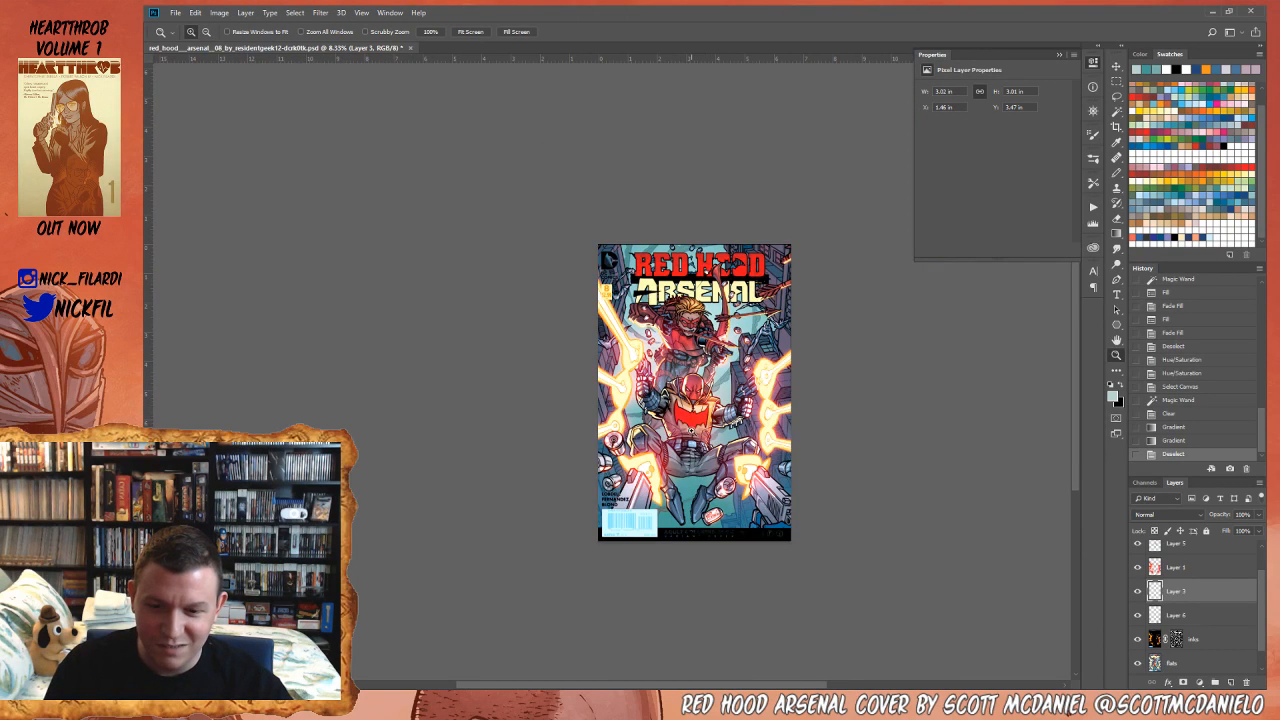
pyautogui.click(674, 360)
pyautogui.click(674, 360)
# - Select the colour matching Arsenal's trousers on Layer 4 with the Magic Wand, and subtract the building areas beside him with the Lasso
pyautogui.scroll(-1, 1178, 652)
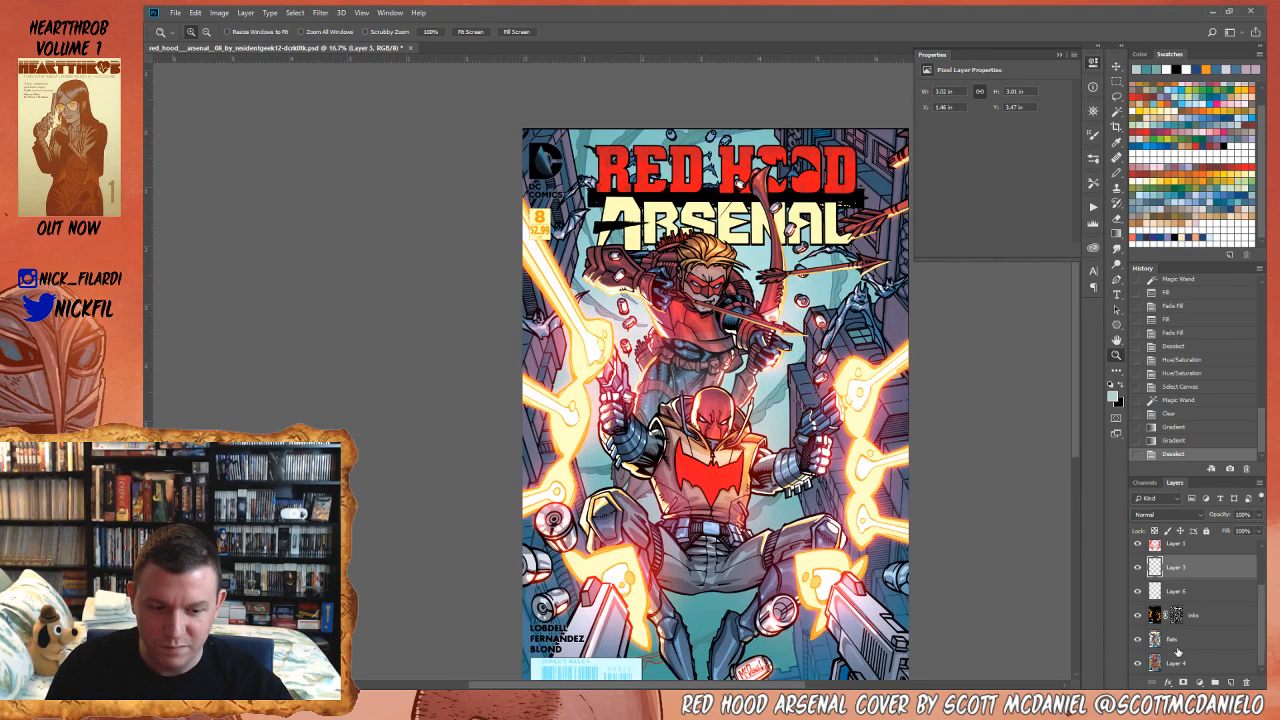
pyautogui.click(1176, 663)
pyautogui.press('w')
pyautogui.click(820, 322)
pyautogui.press('l')
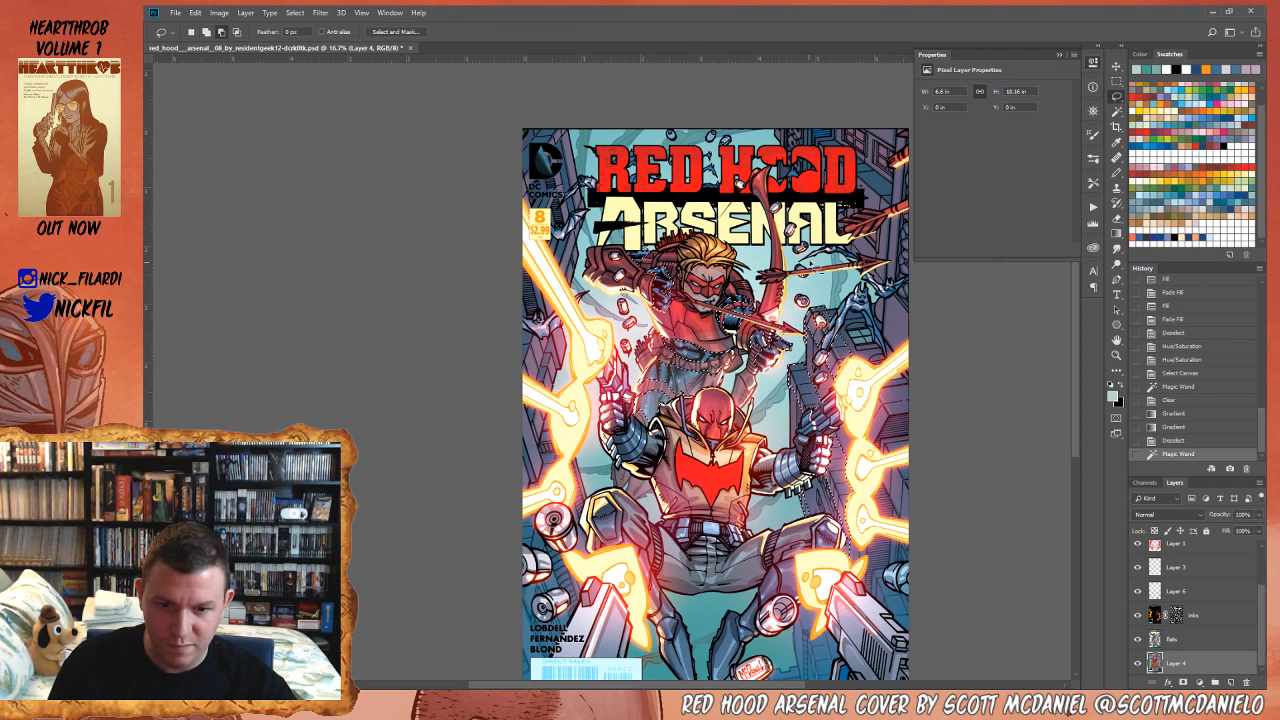
pyautogui.moveTo(796, 350)
pyautogui.mouseDown()
pyautogui.moveTo(1025, 662)
pyautogui.moveTo(882, 222)
pyautogui.mouseUp()
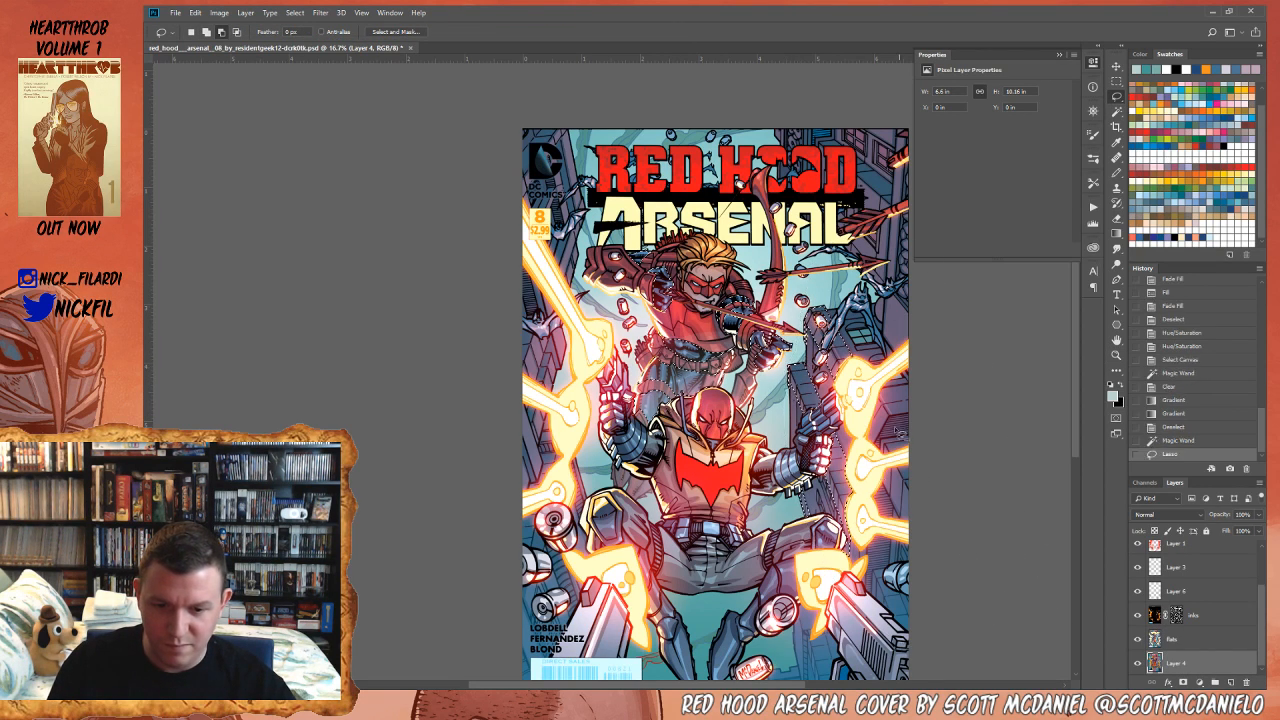
pyautogui.moveTo(910, 392); pyautogui.dragTo(913, 314)
pyautogui.moveTo(757, 416)
pyautogui.mouseDown()
pyautogui.moveTo(975, 427)
pyautogui.moveTo(904, 346)
pyautogui.moveTo(834, 420)
pyautogui.mouseUp()
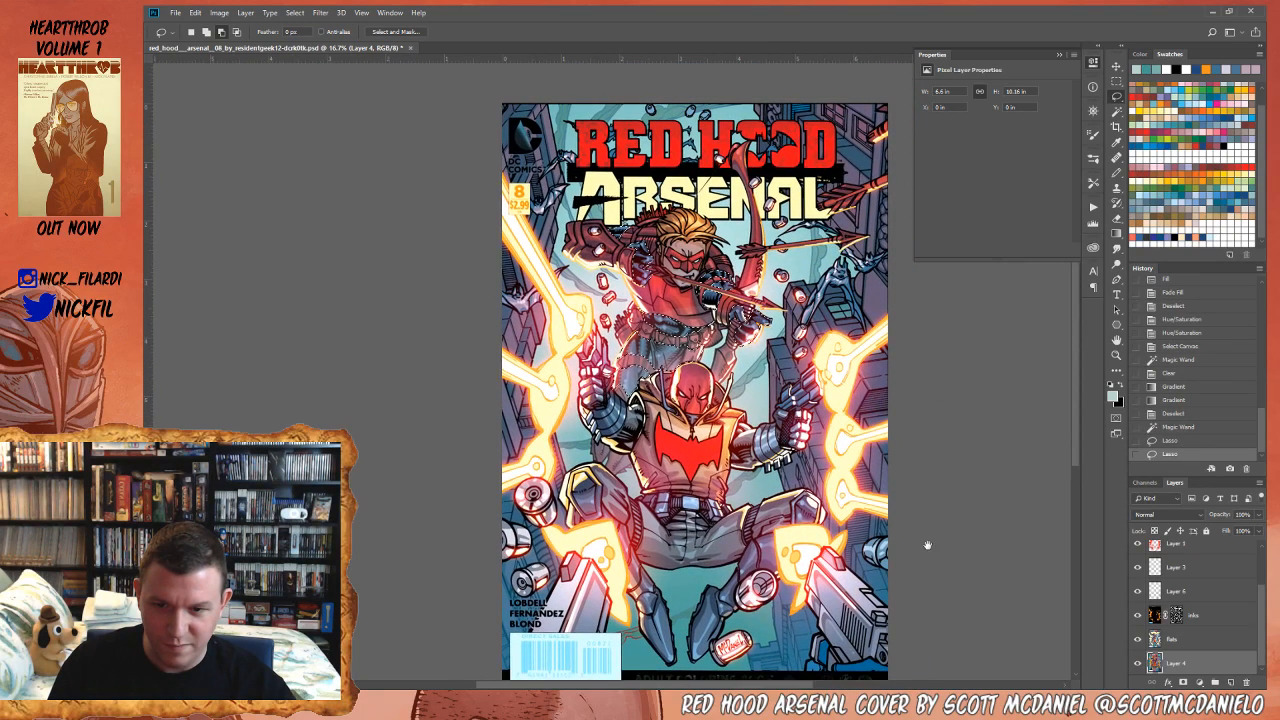
# - Lower the saturation of Arsenal's selected trousers on the flats layer, deselect, and check the whole cover
pyautogui.click(1200, 644)
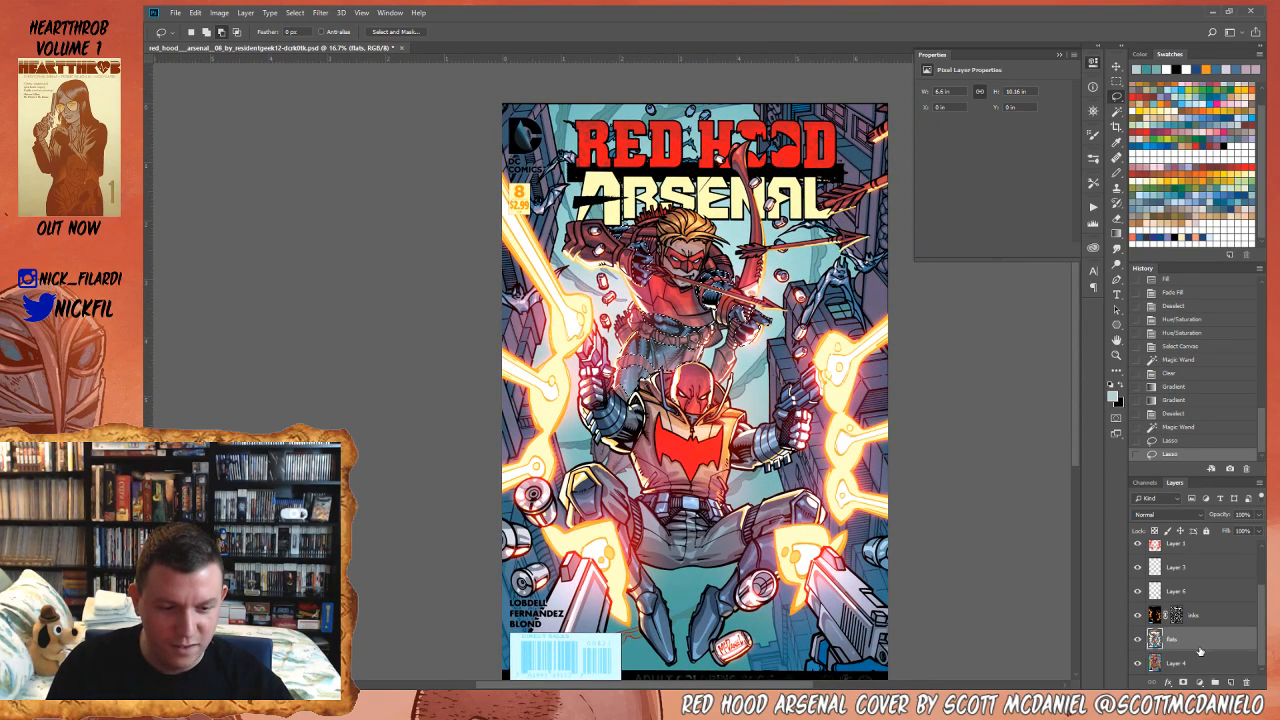
pyautogui.hotkey('ctrl', 'b')
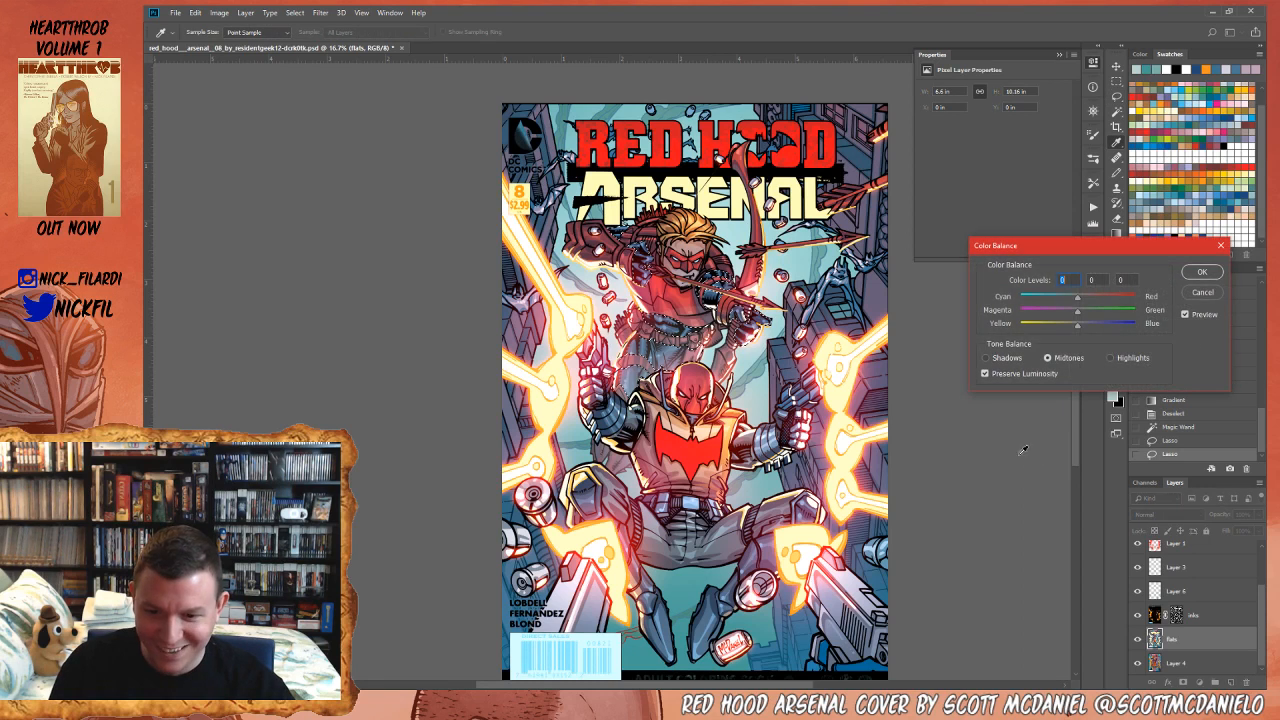
pyautogui.click(1192, 294)
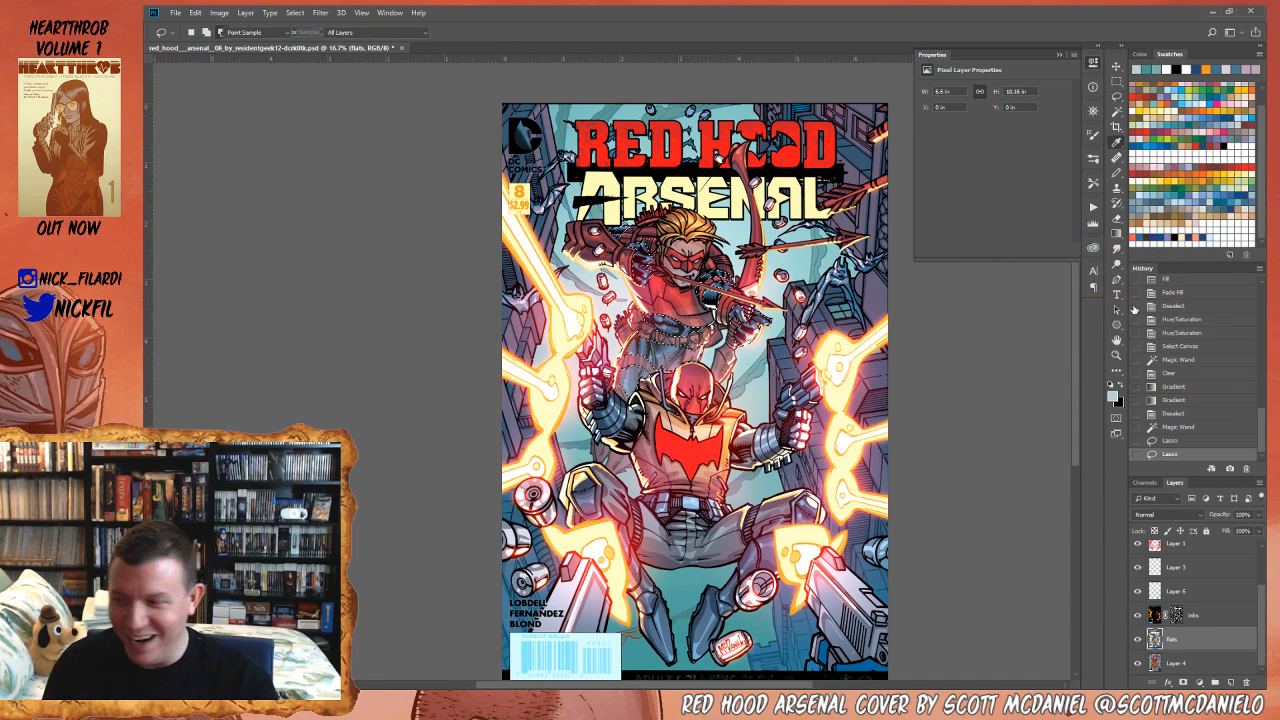
pyautogui.hotkey('ctrl', 'u')
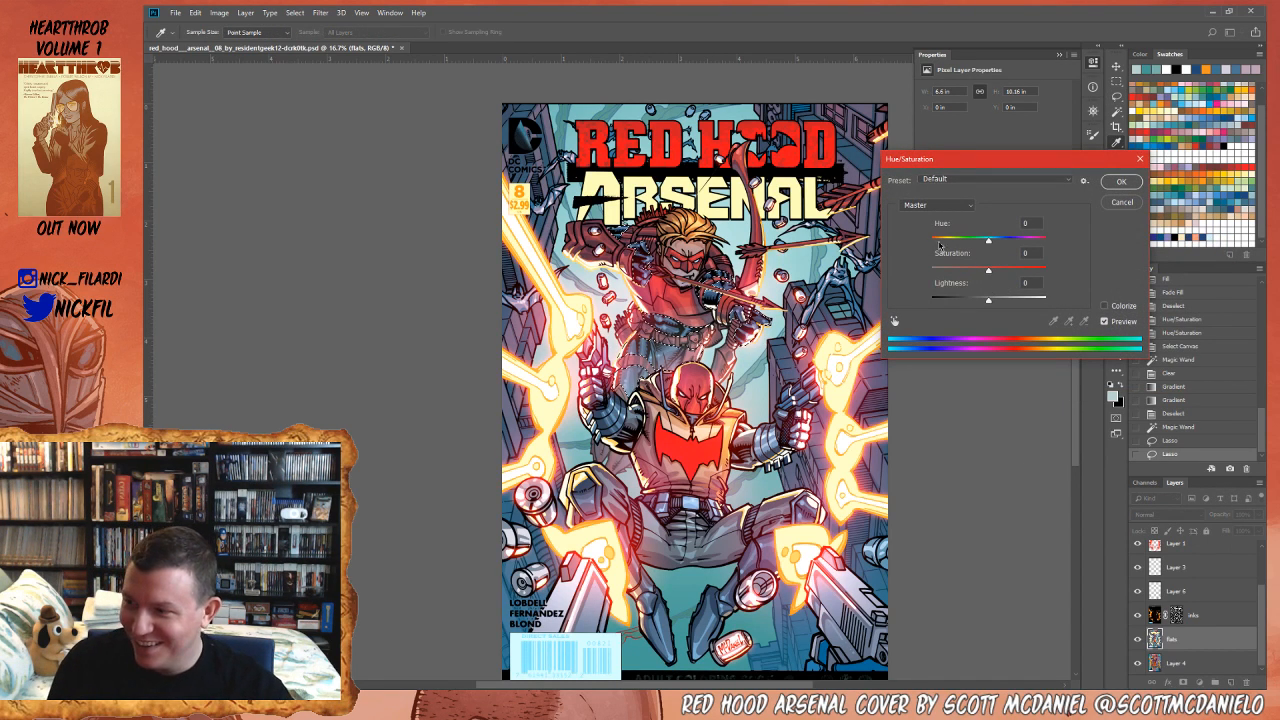
pyautogui.click(975, 272)
pyautogui.click(1126, 181)
pyautogui.hotkey('ctrl', 'd')
pyautogui.press('z')
pyautogui.keyDown('alt'); pyautogui.click(694, 300); pyautogui.keyUp('alt')
pyautogui.moveTo(745, 366); pyautogui.dragTo(707, 399)
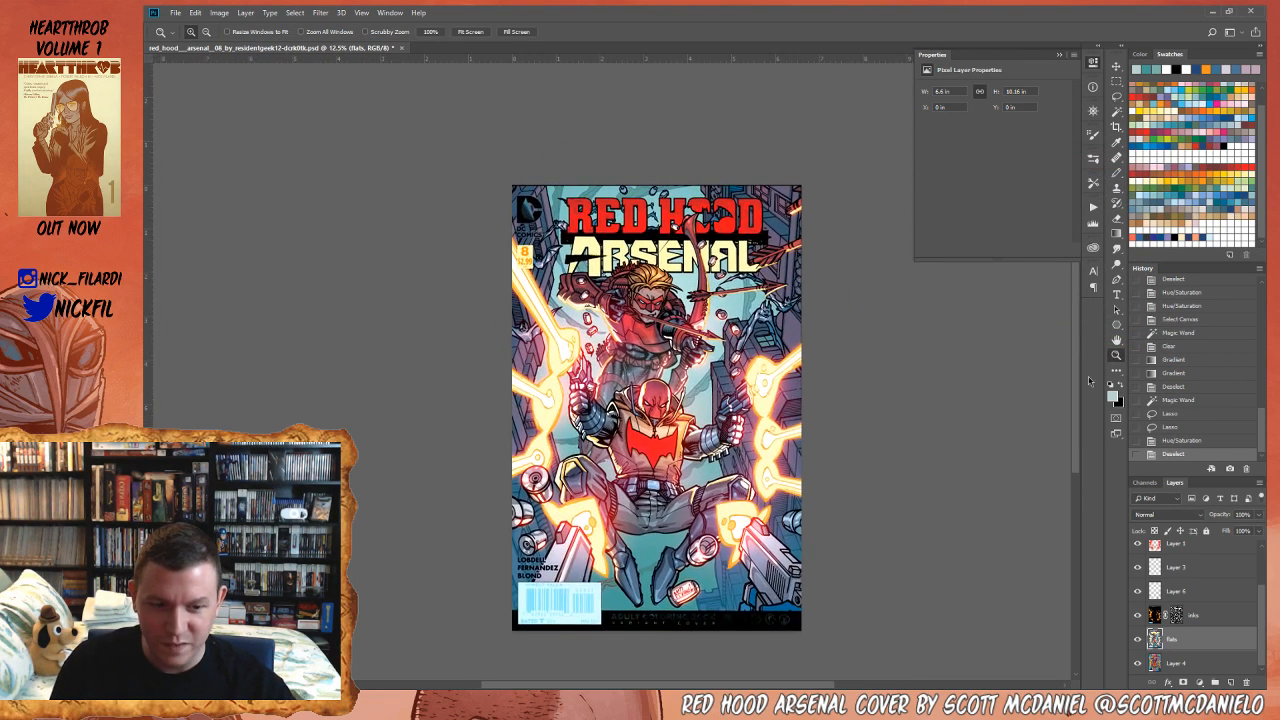
# - Add a Curves adjustment layer above Levels 1 and shape its RGB curve with a lowered highlight point and a second shadow point
pyautogui.scroll(2, 1218, 601)
pyautogui.click(1213, 556)
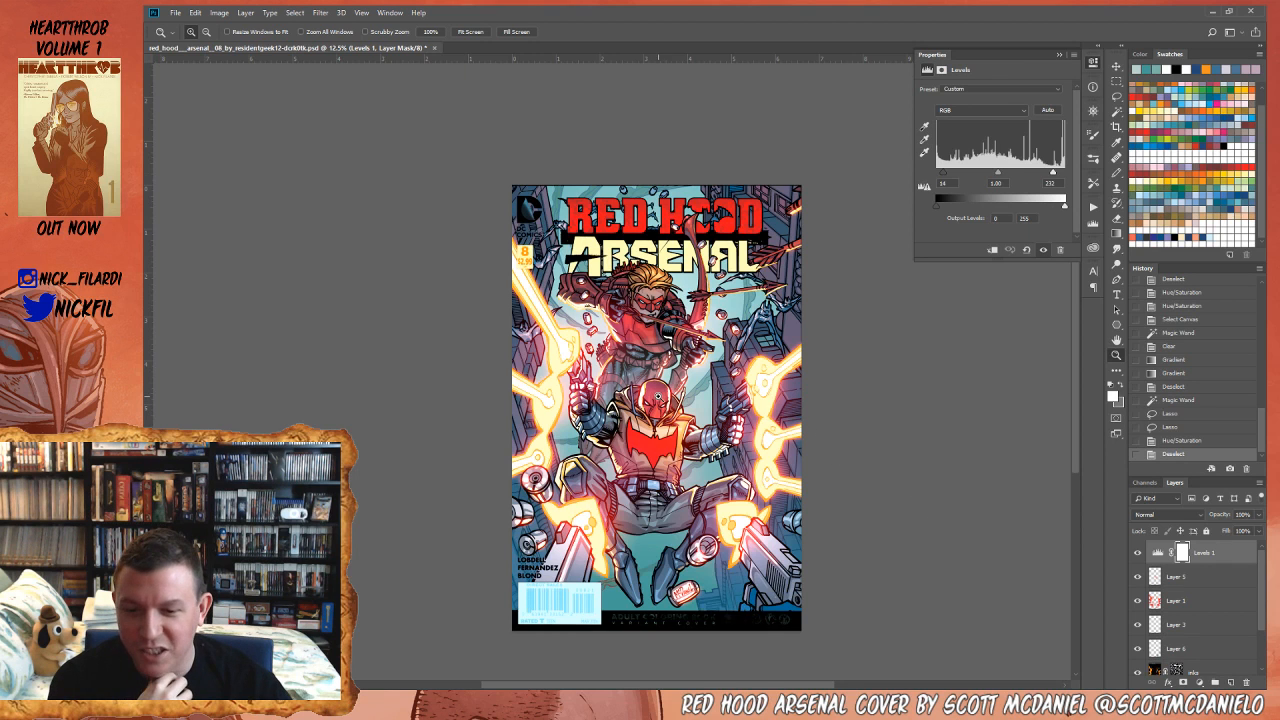
pyautogui.click(660, 397)
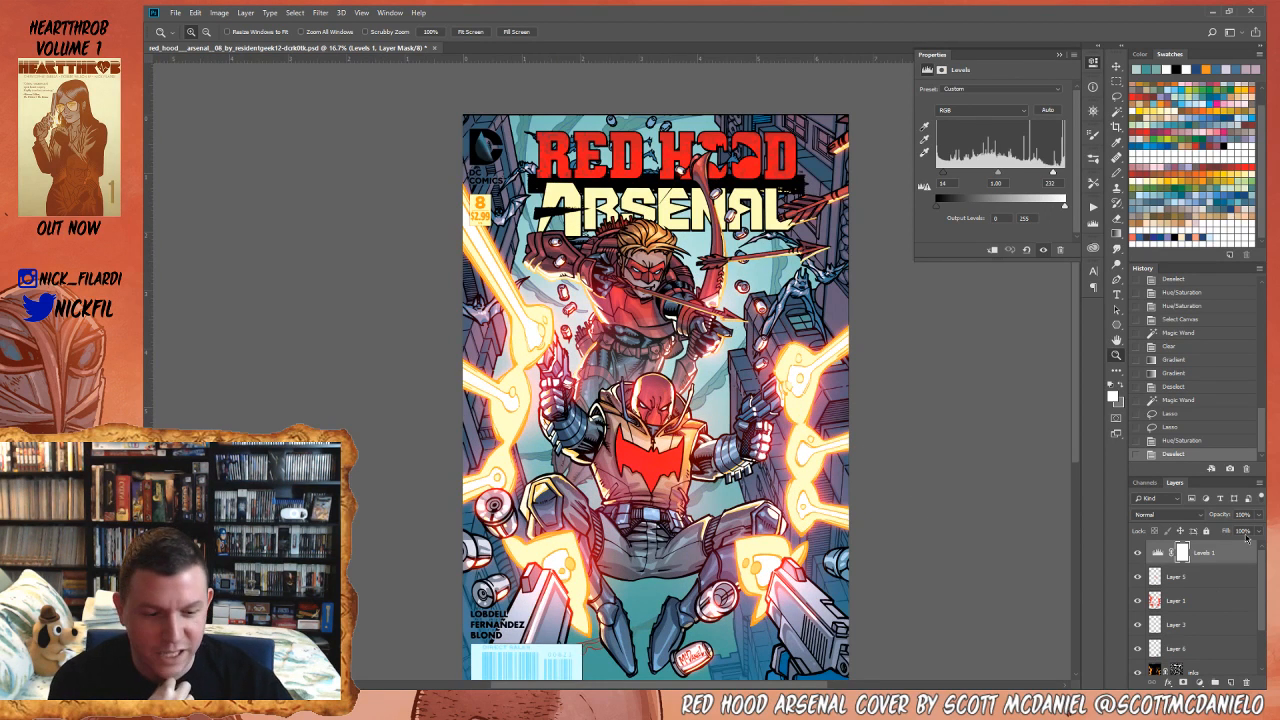
pyautogui.click(1199, 682)
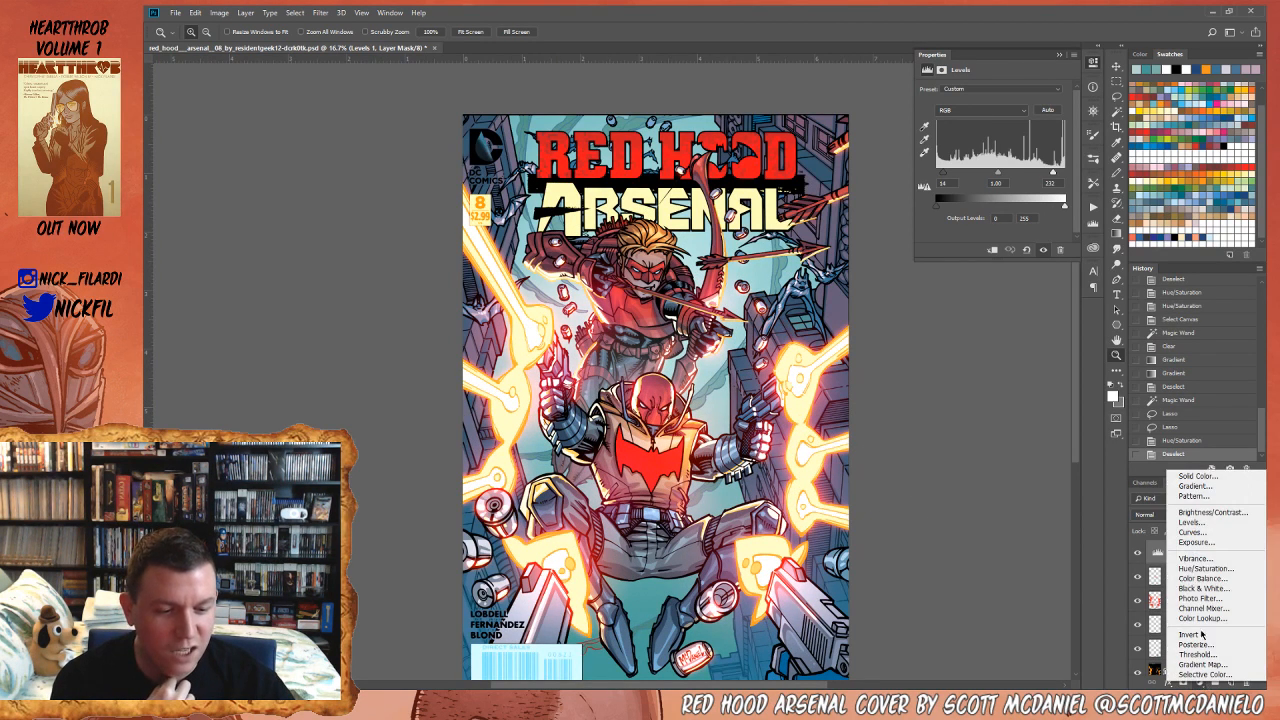
pyautogui.click(1192, 532)
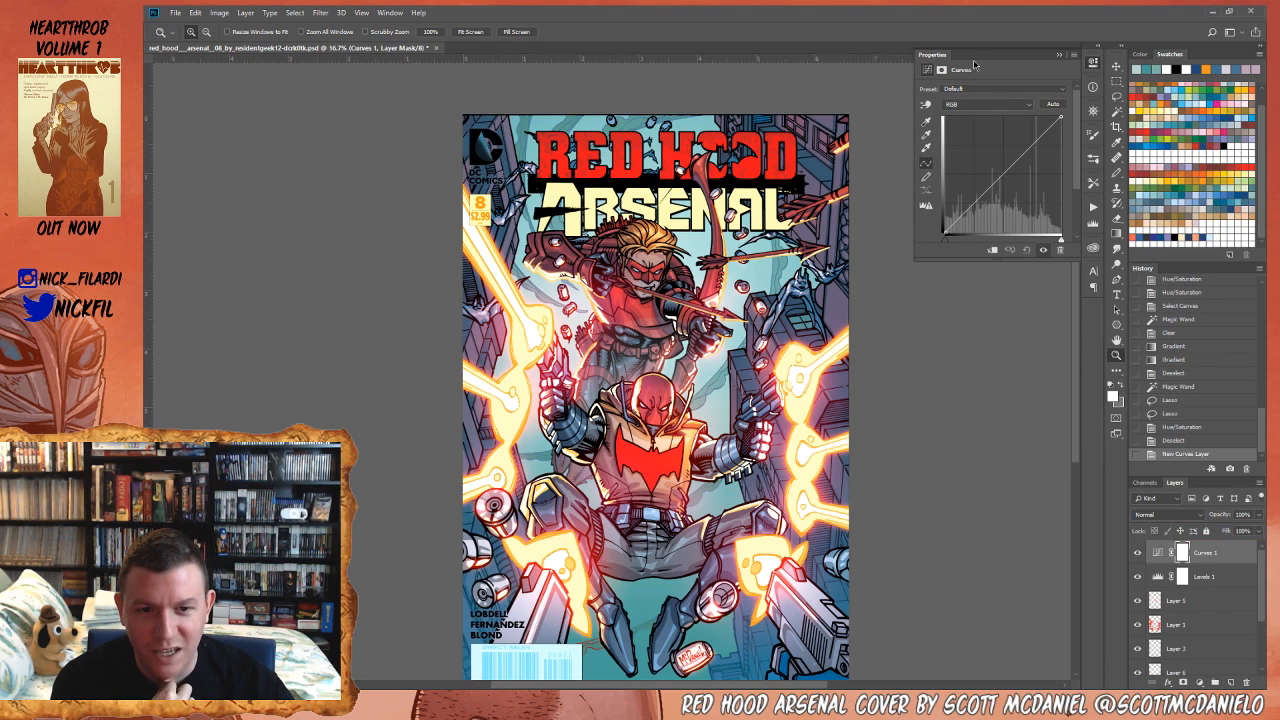
pyautogui.moveTo(930, 57); pyautogui.dragTo(890, 305)
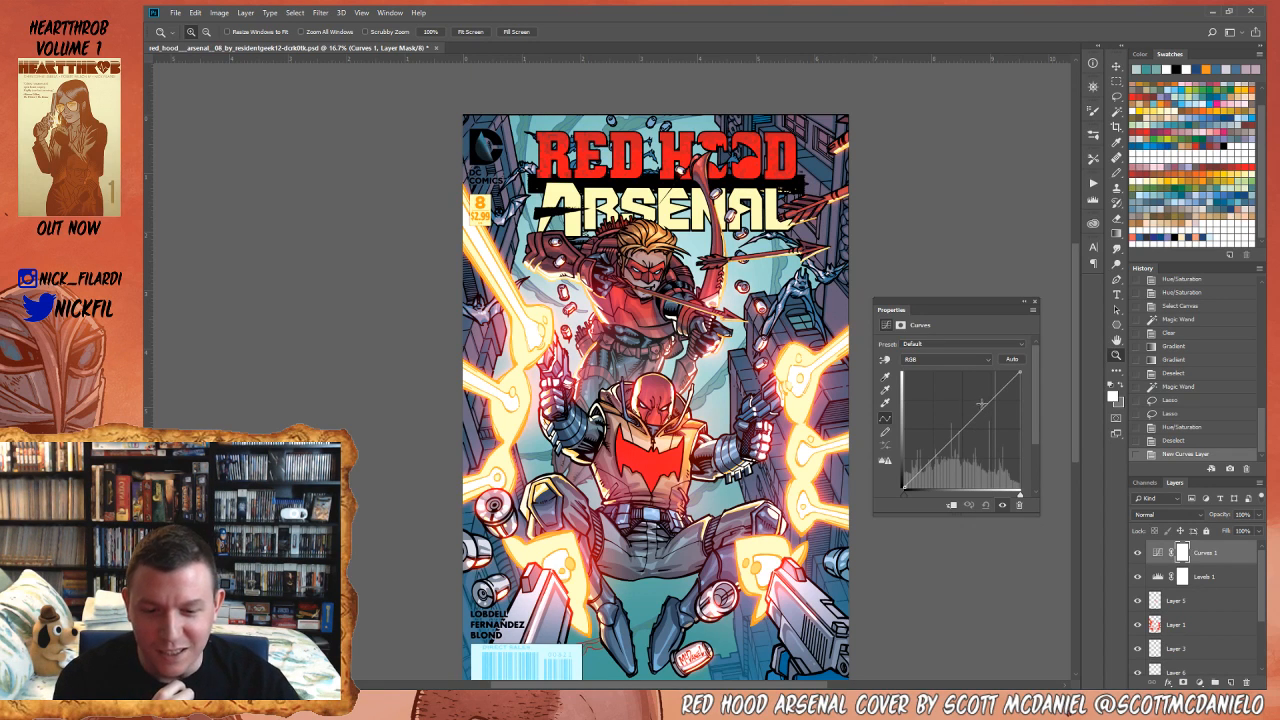
pyautogui.moveTo(986, 408)
pyautogui.mouseDown()
pyautogui.moveTo(986, 392)
pyautogui.moveTo(990, 407)
pyautogui.mouseUp()
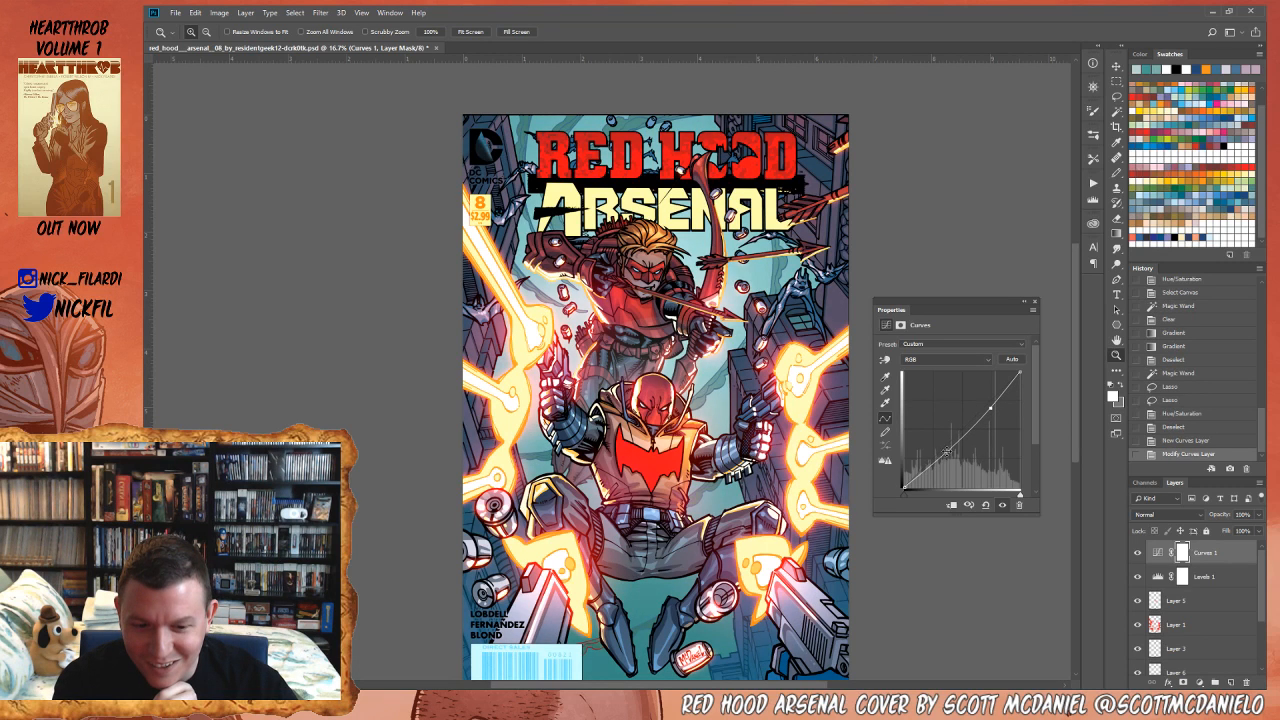
pyautogui.moveTo(941, 454); pyautogui.dragTo(941, 453)
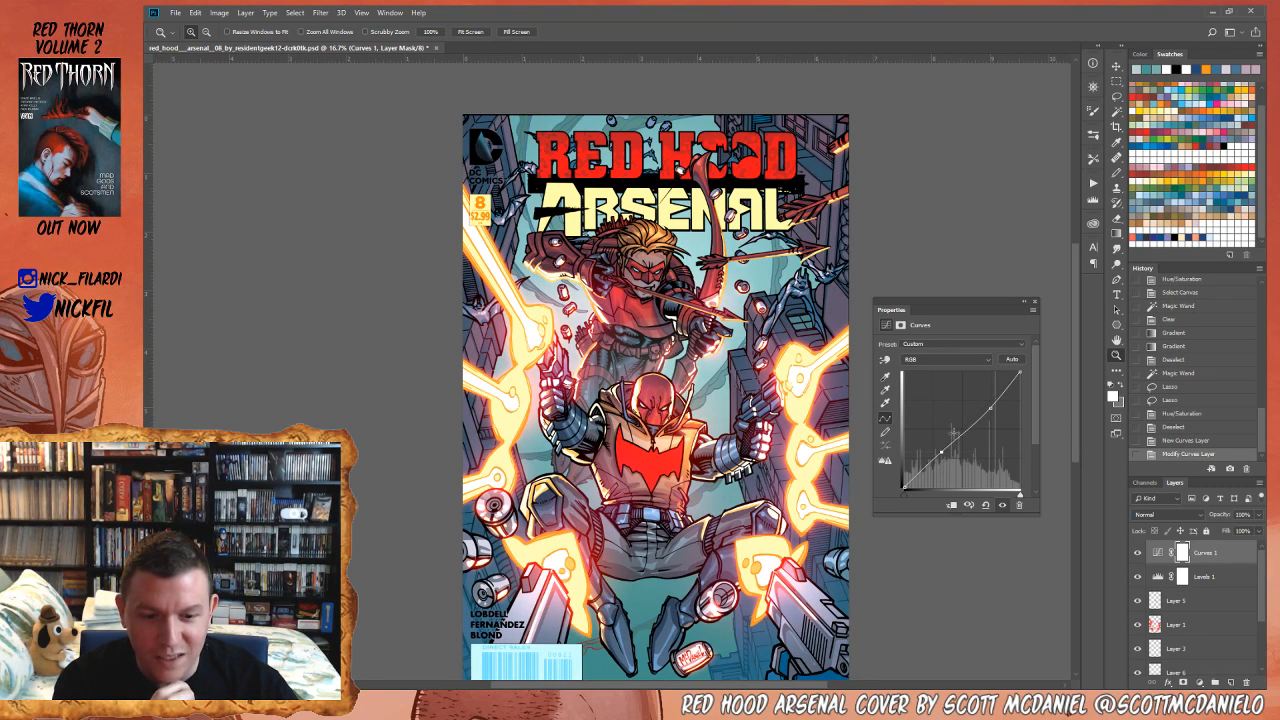
# - Shape the red channel of the Curves 1 adjustment with a raised midtone point and a second point in the shadows
pyautogui.click(950, 361)
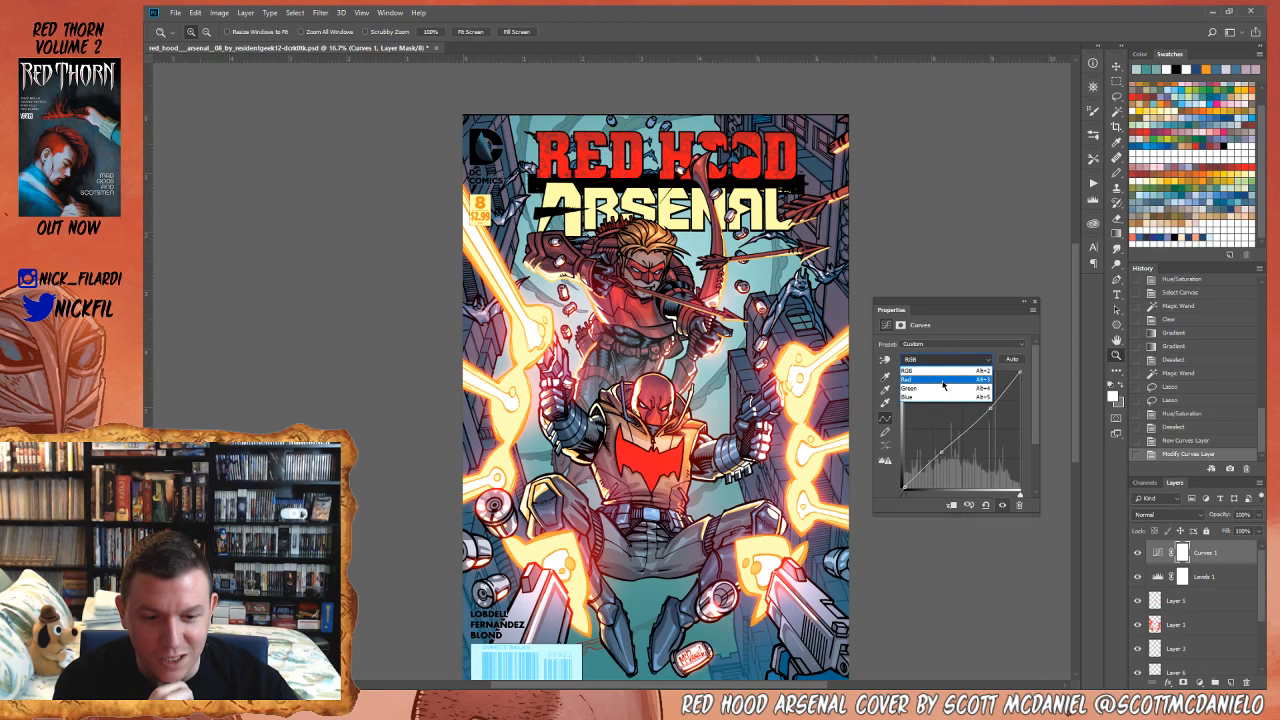
pyautogui.click(955, 372)
pyautogui.moveTo(973, 420); pyautogui.dragTo(971, 409)
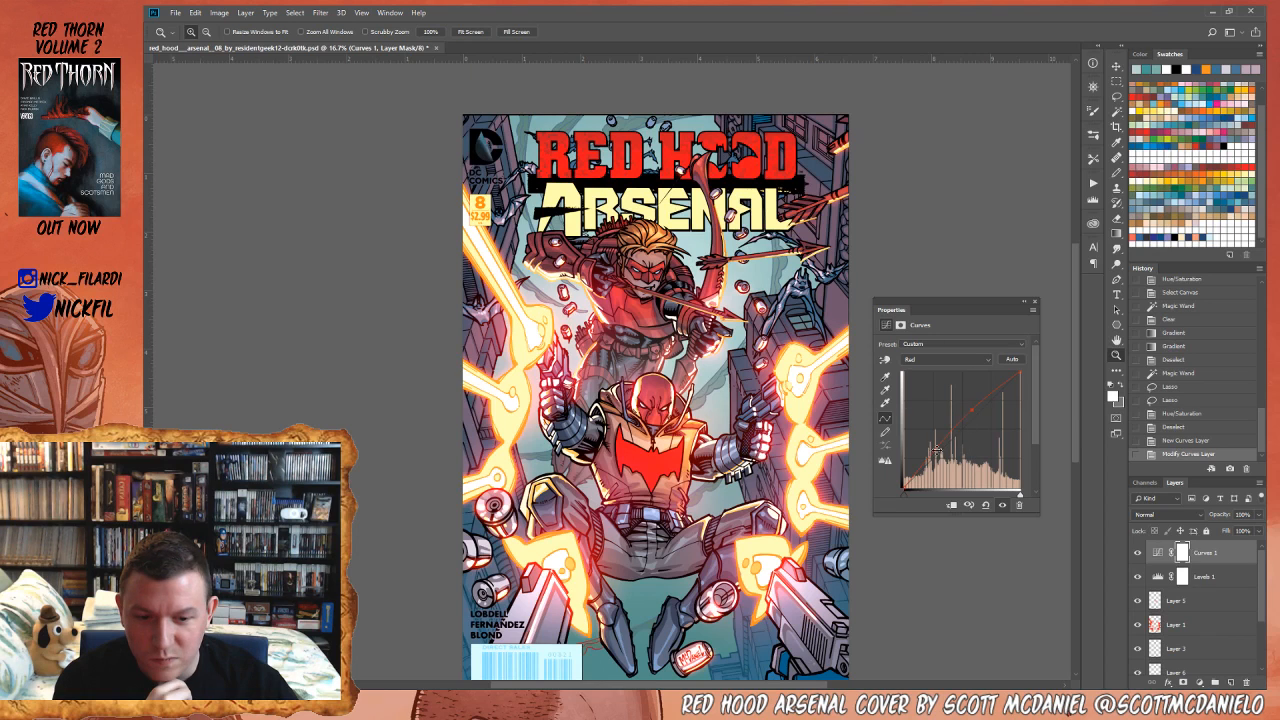
pyautogui.moveTo(938, 449); pyautogui.dragTo(941, 456)
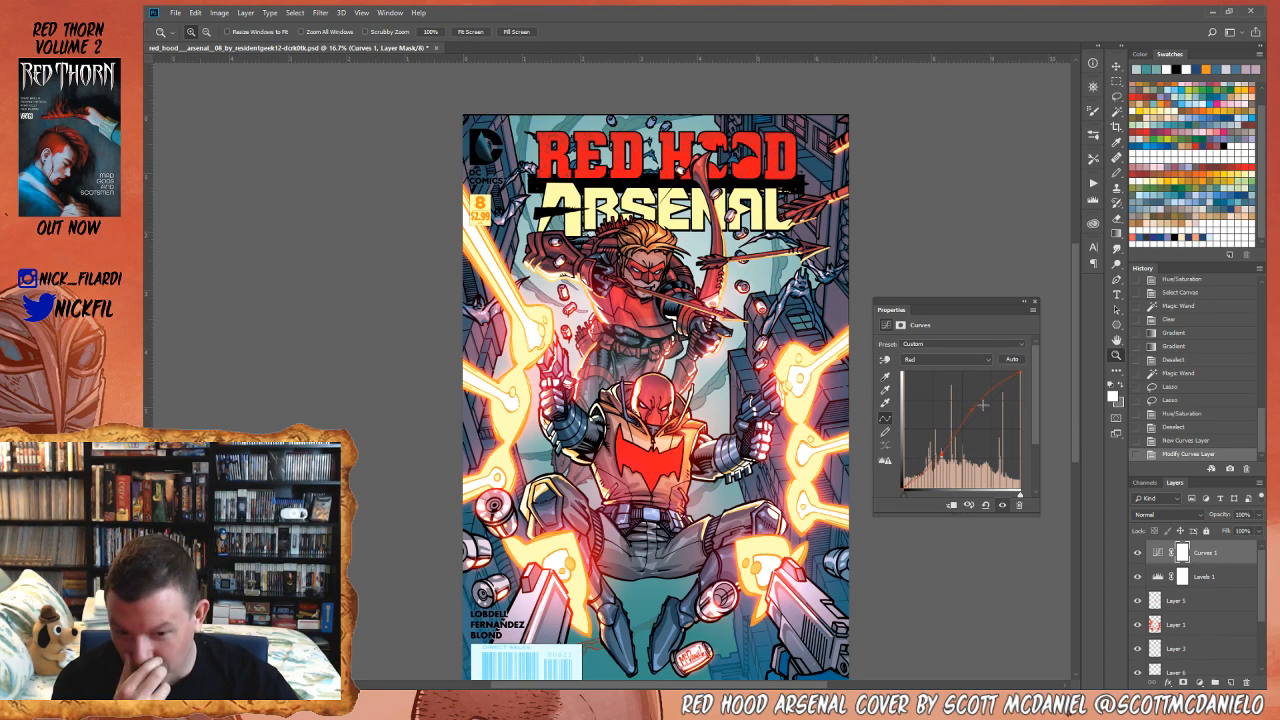
# - Try an extreme, steep S-shaped curve on the green channel, and reset the Curves 1 adjustment to its default
pyautogui.click(970, 359)
pyautogui.click(947, 394)
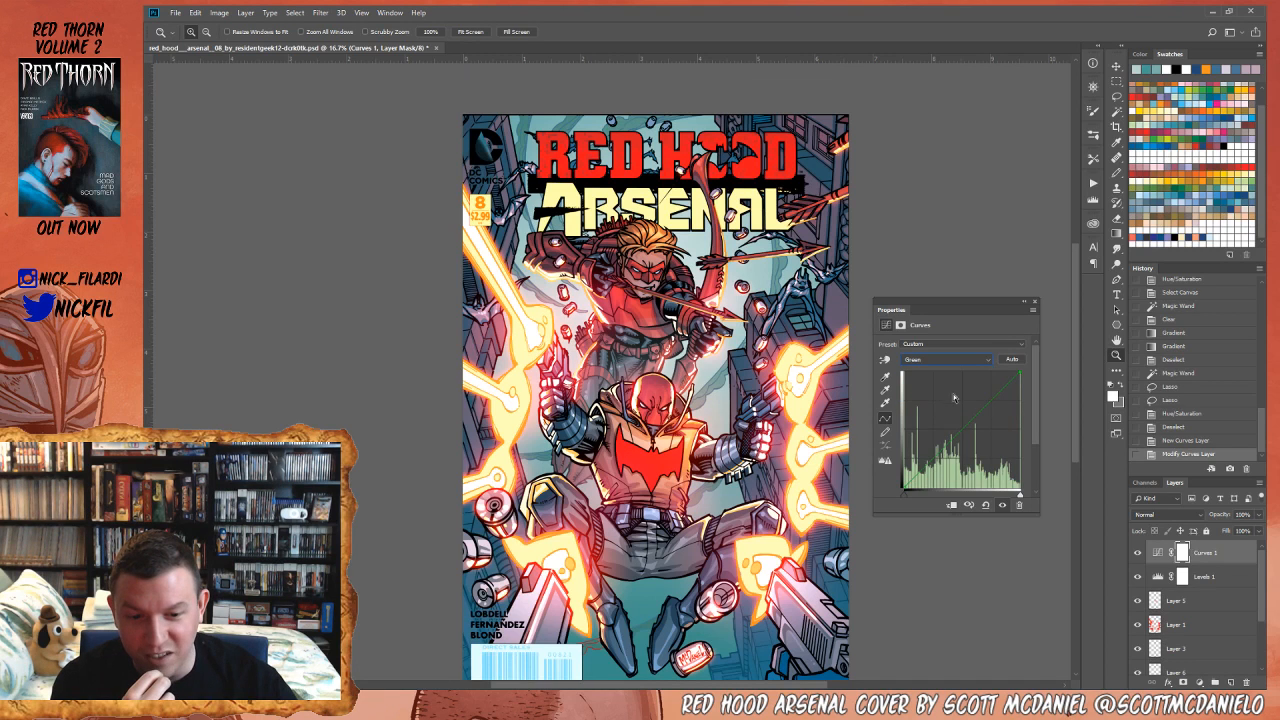
pyautogui.moveTo(954, 435); pyautogui.dragTo(947, 487)
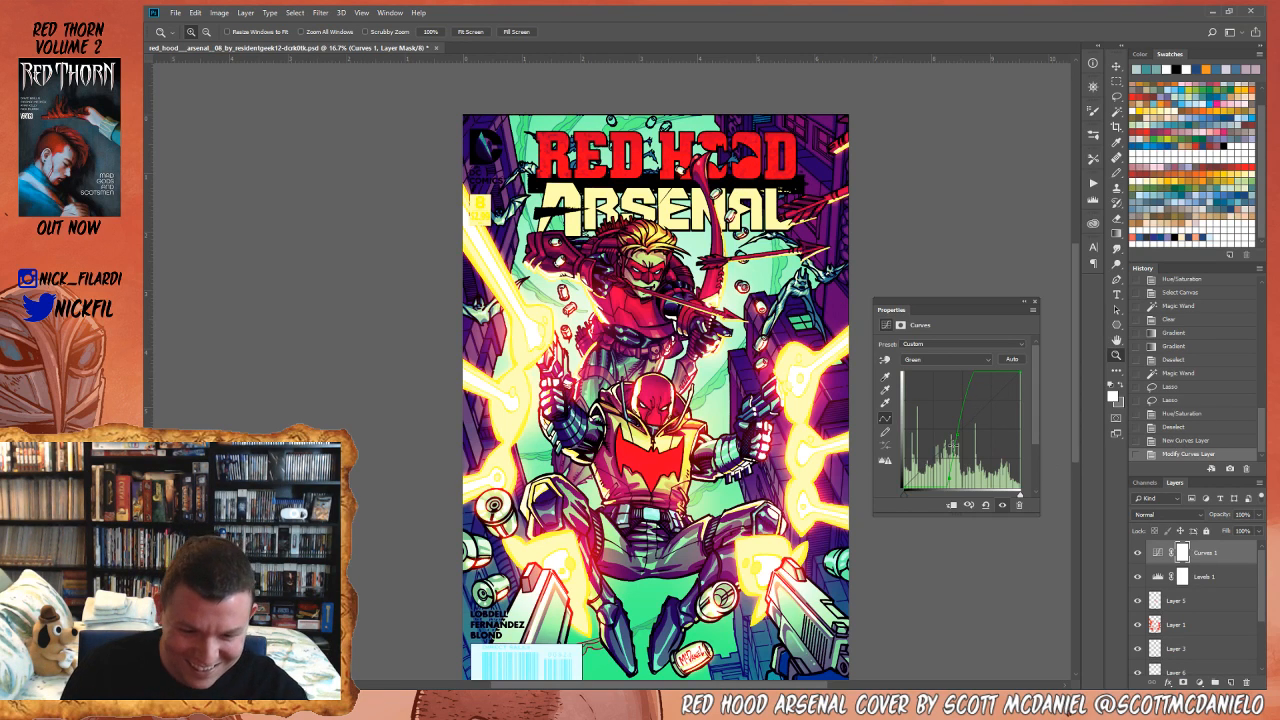
pyautogui.click(985, 505)
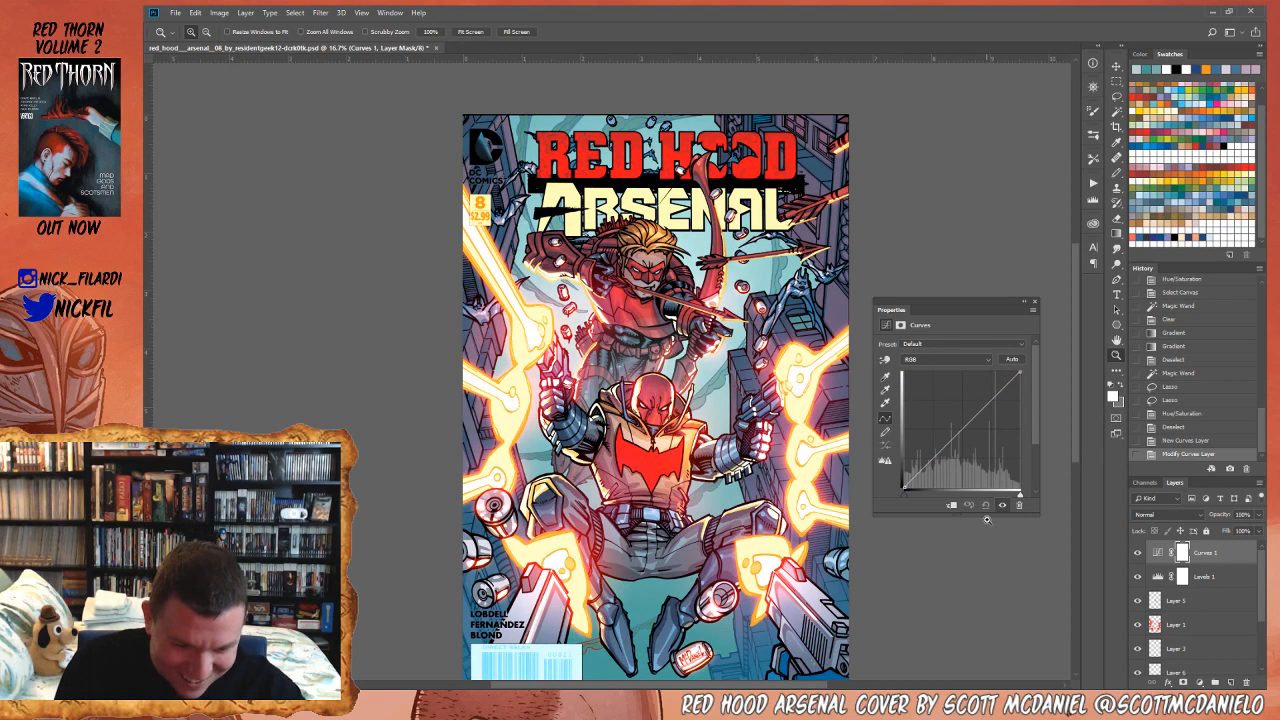
# - Reshape the red channel of Curves 1 with several points that lift the shadows and highlights around a flatter midtone
pyautogui.click(909, 361)
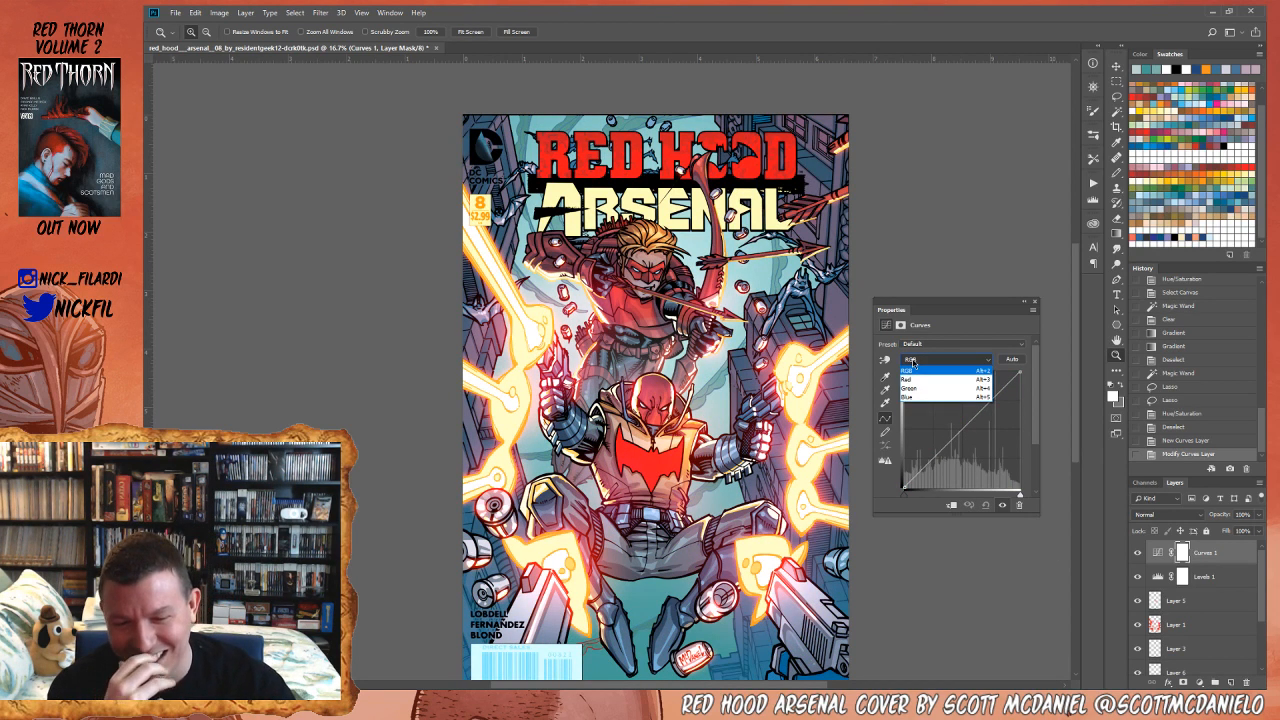
pyautogui.click(921, 380)
pyautogui.moveTo(988, 407); pyautogui.dragTo(970, 409)
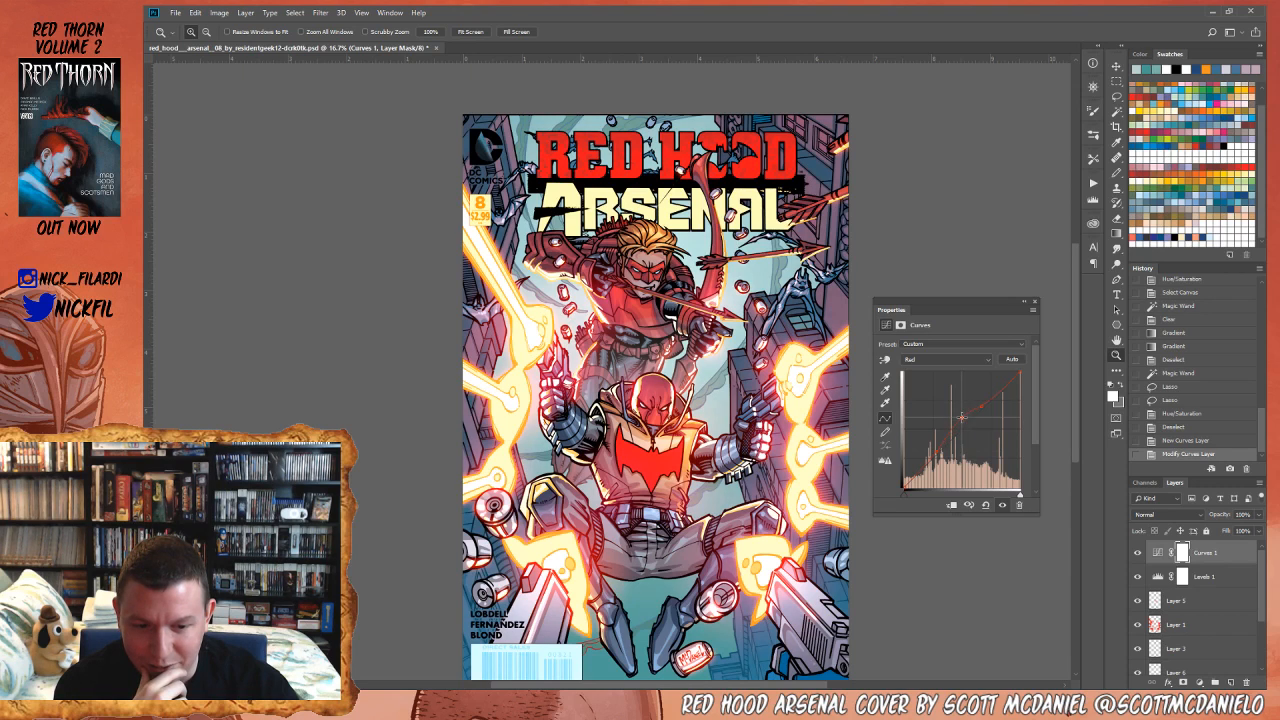
pyautogui.moveTo(961, 416)
pyautogui.mouseDown()
pyautogui.moveTo(1004, 378)
pyautogui.moveTo(986, 412)
pyautogui.mouseUp()
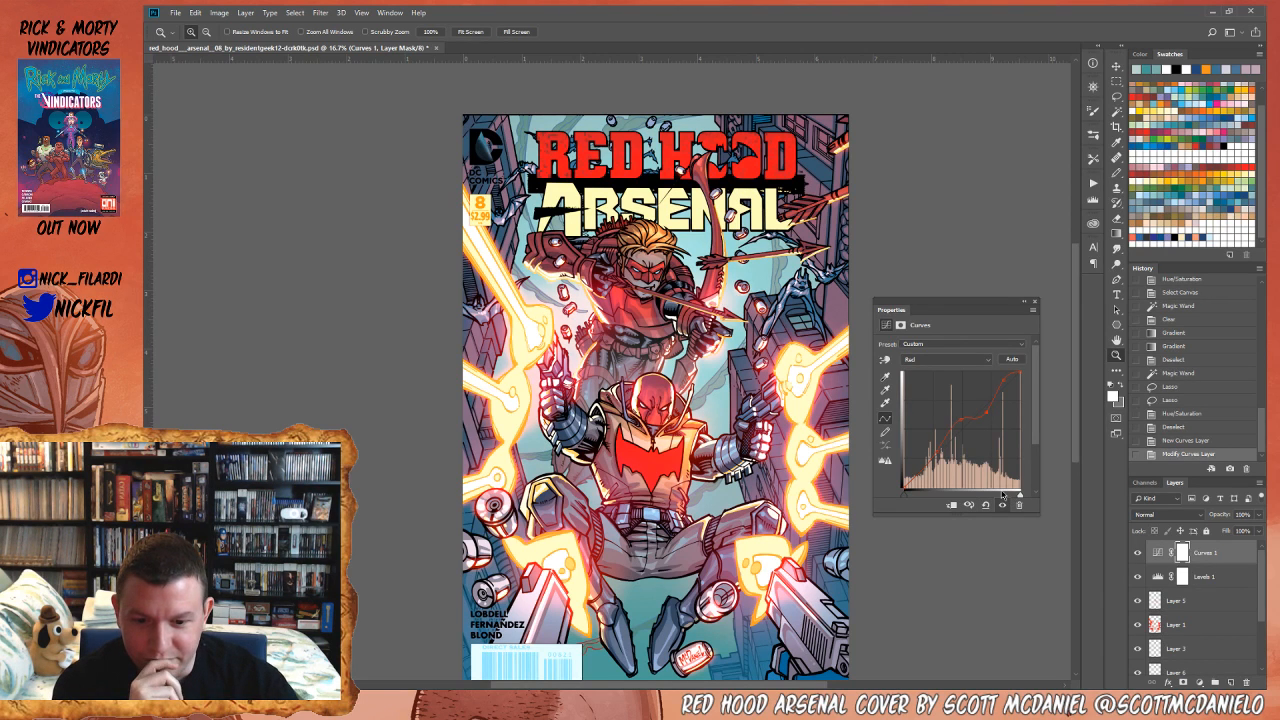
# - Compare the cover with and without the Curves 1 adjustment by repeatedly switching its visibility
pyautogui.moveTo(777, 346); pyautogui.dragTo(795, 325)
pyautogui.moveTo(777, 270); pyautogui.dragTo(766, 342)
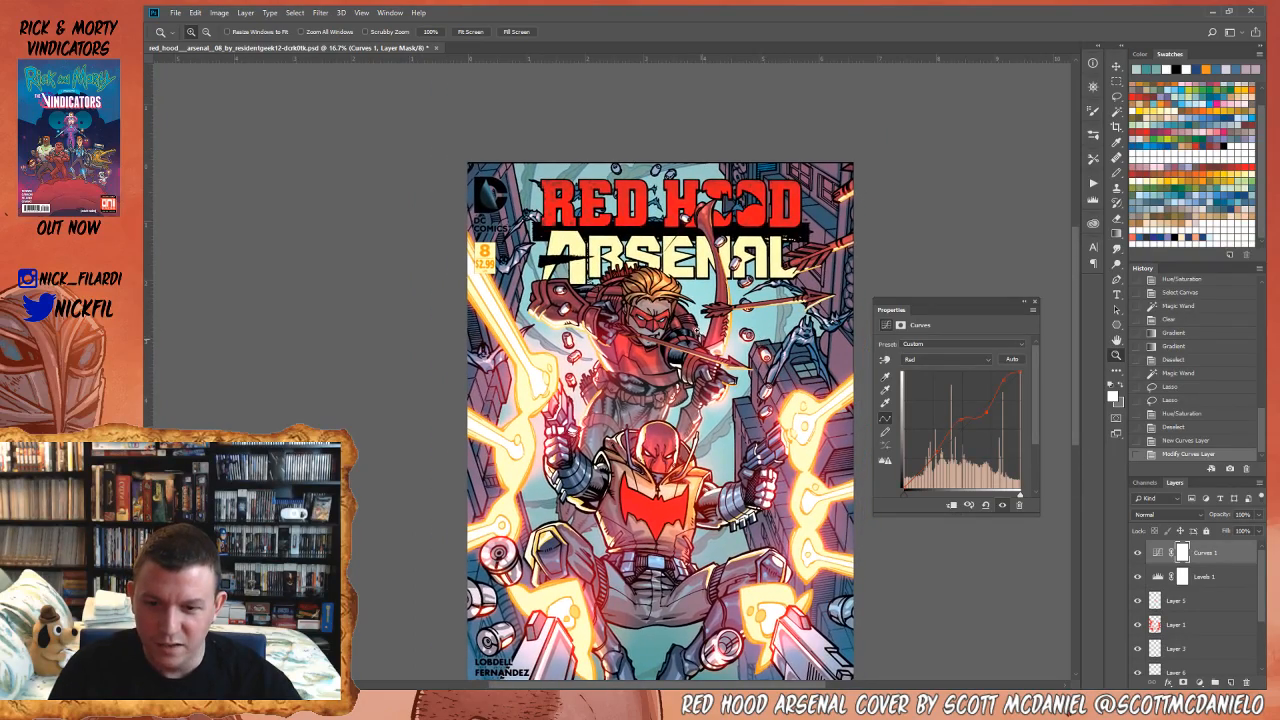
pyautogui.keyDown('alt'); pyautogui.click(687, 311); pyautogui.keyUp('alt')
pyautogui.moveTo(727, 465); pyautogui.dragTo(734, 402)
pyautogui.click(671, 358)
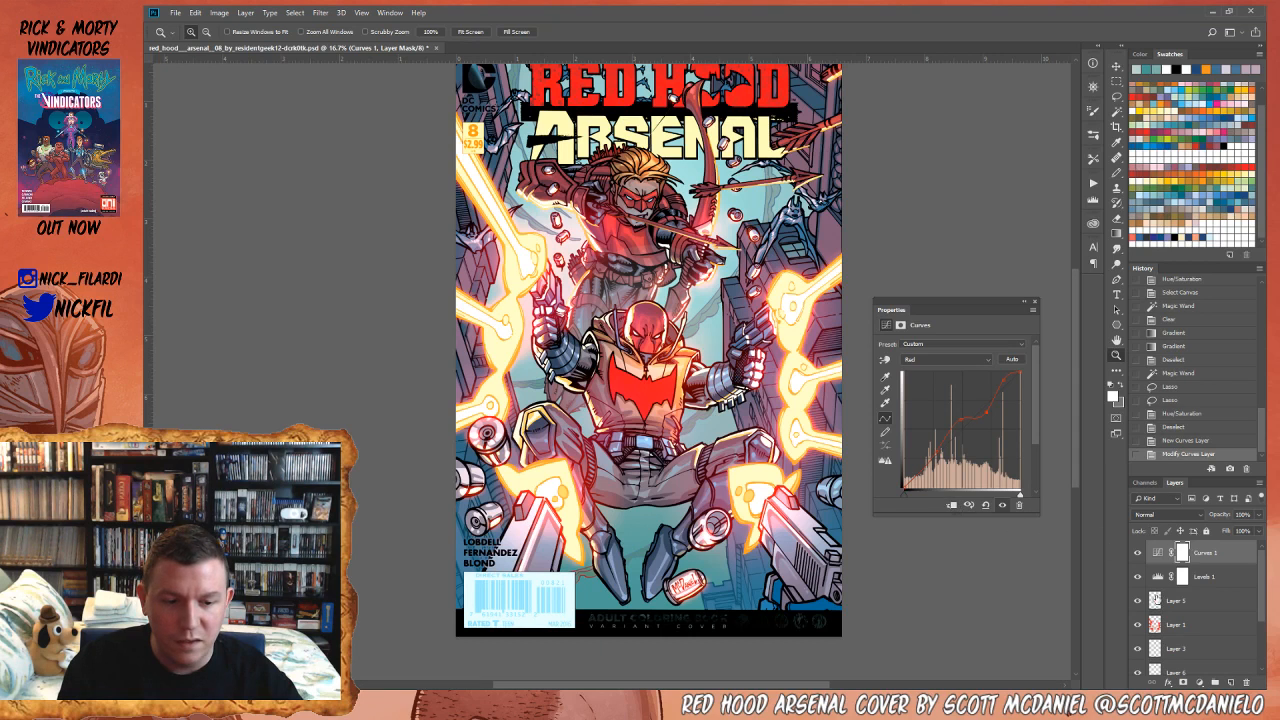
pyautogui.click(1140, 555)
pyautogui.click(1140, 555)
pyautogui.click(1140, 555)
pyautogui.click(1140, 555)
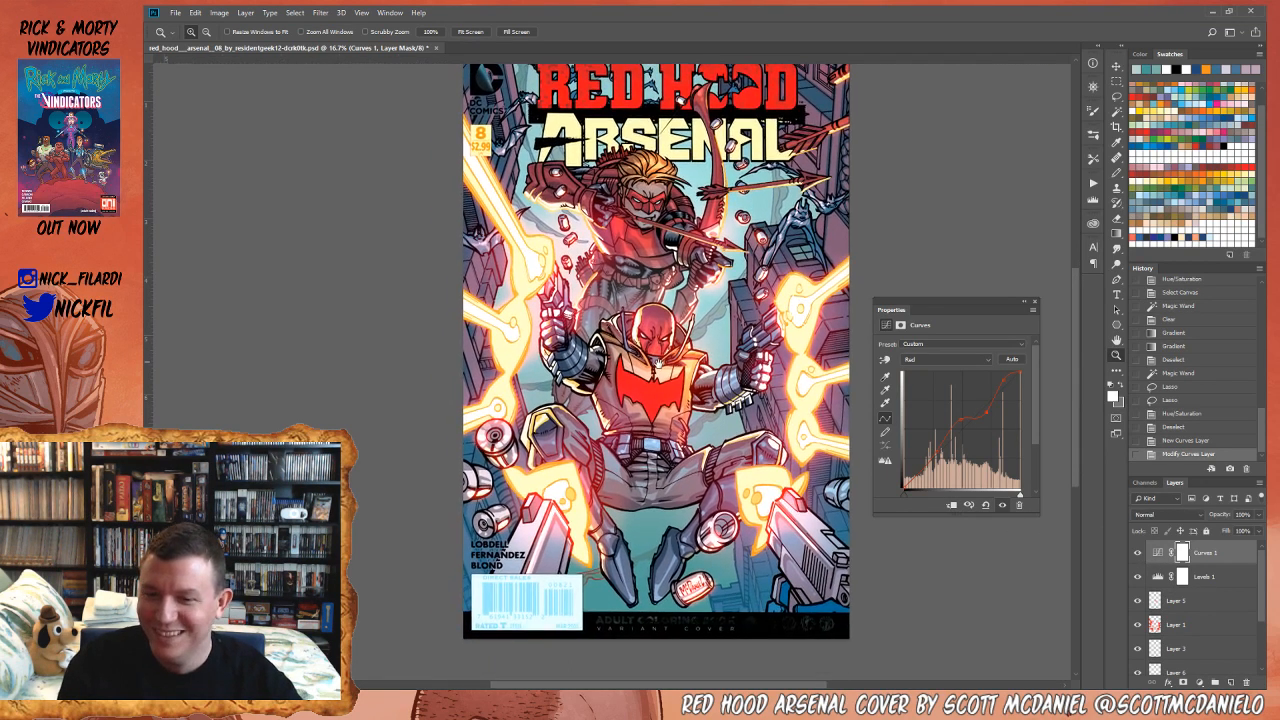
pyautogui.click(1140, 554)
pyautogui.click(1140, 554)
pyautogui.click(1139, 555)
pyautogui.click(1138, 555)
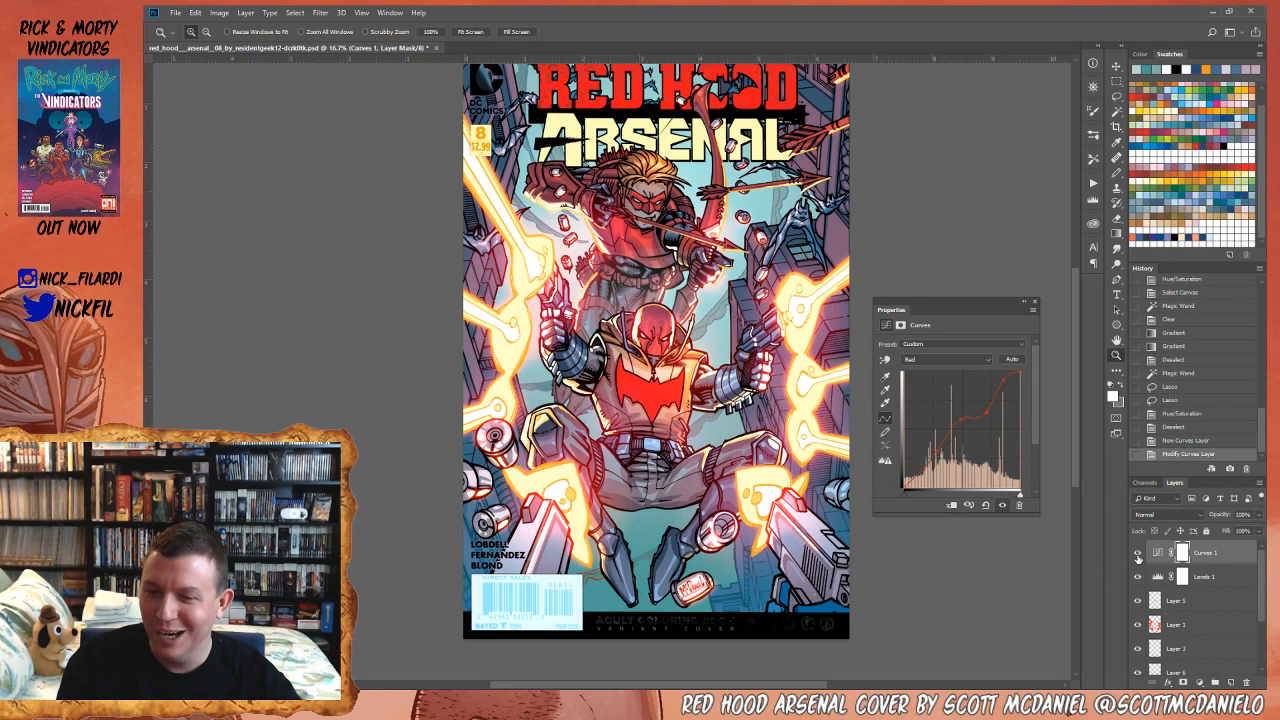
pyautogui.click(1138, 555)
pyautogui.click(1138, 555)
pyautogui.click(1138, 555)
pyautogui.click(1138, 555)
pyautogui.click(1138, 557)
# - Delete the Curves 1 adjustment layer and look over the cover with only the Levels adjustment above the artwork
pyautogui.moveTo(1217, 555); pyautogui.dragTo(1246, 682)
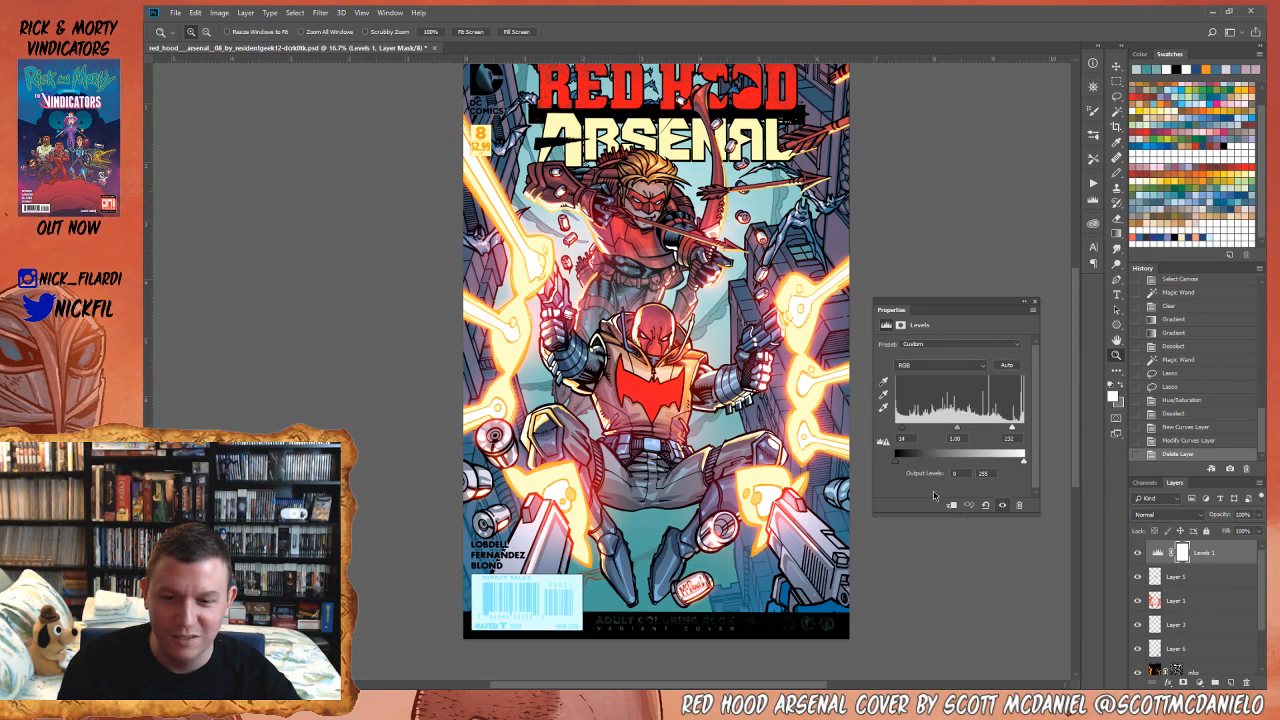
pyautogui.moveTo(712, 250); pyautogui.dragTo(679, 371)
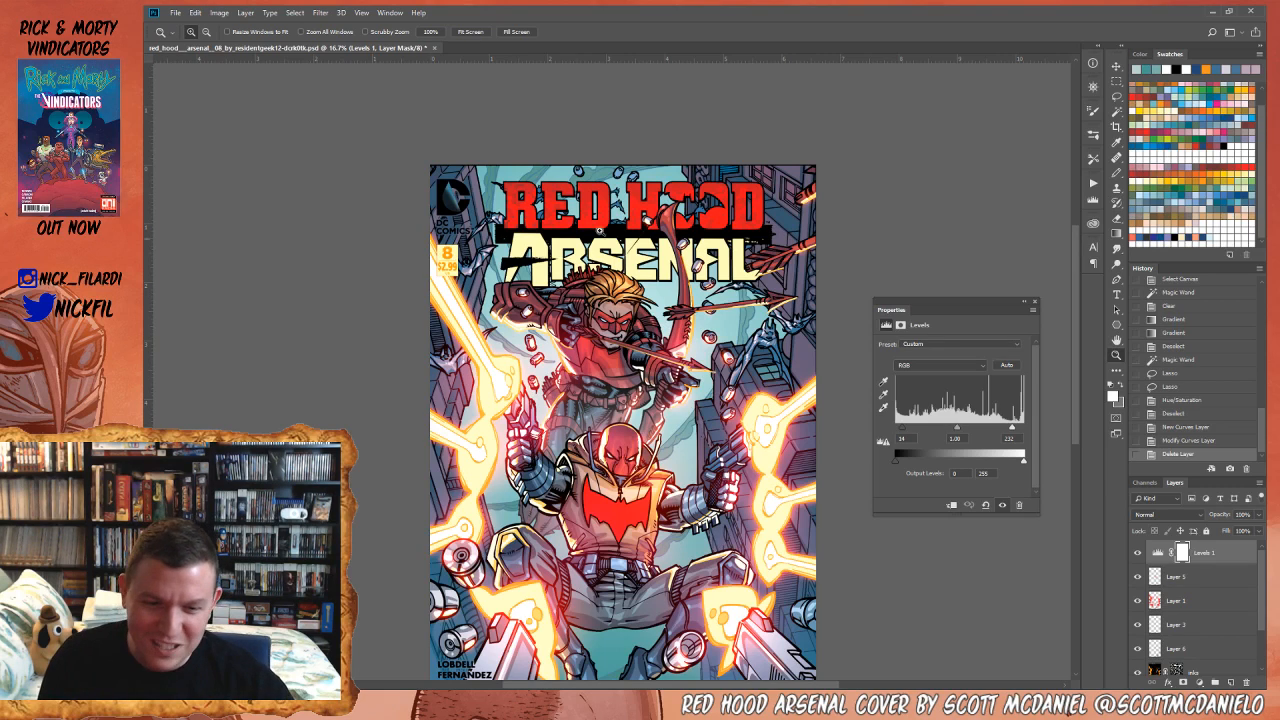
pyautogui.moveTo(590, 358); pyautogui.dragTo(618, 292)
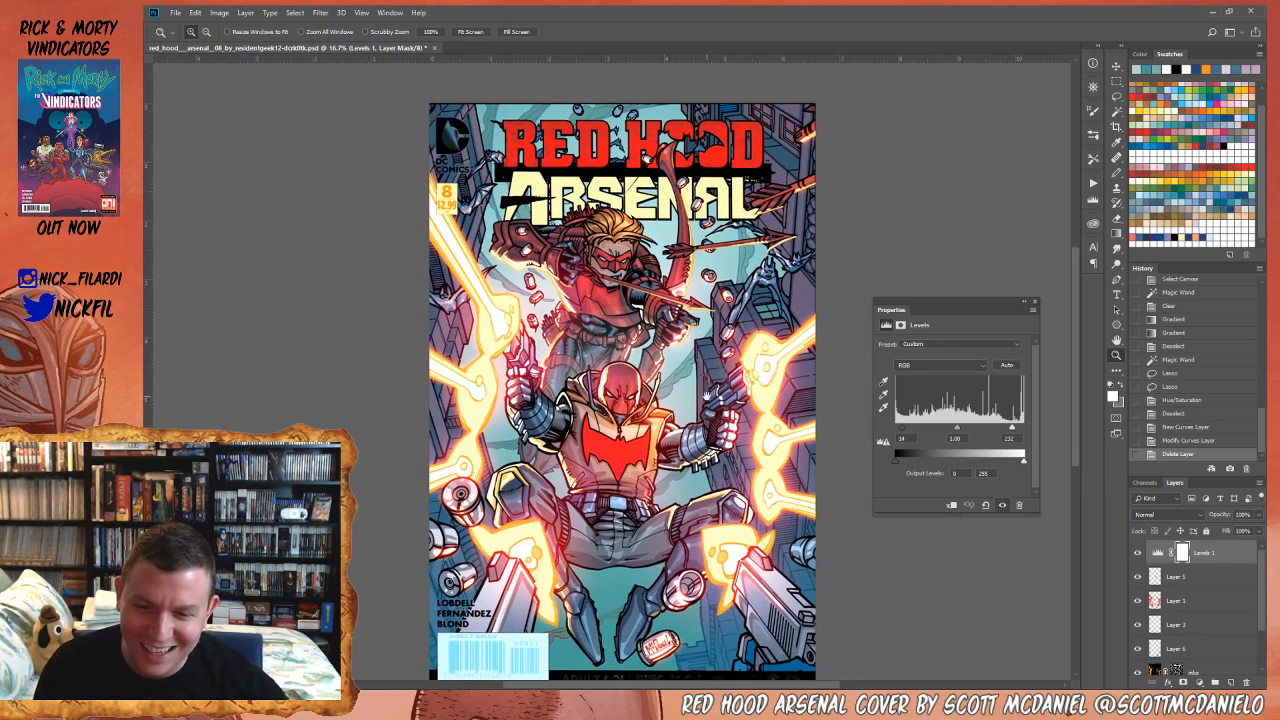
pyautogui.moveTo(690, 321); pyautogui.dragTo(698, 327)
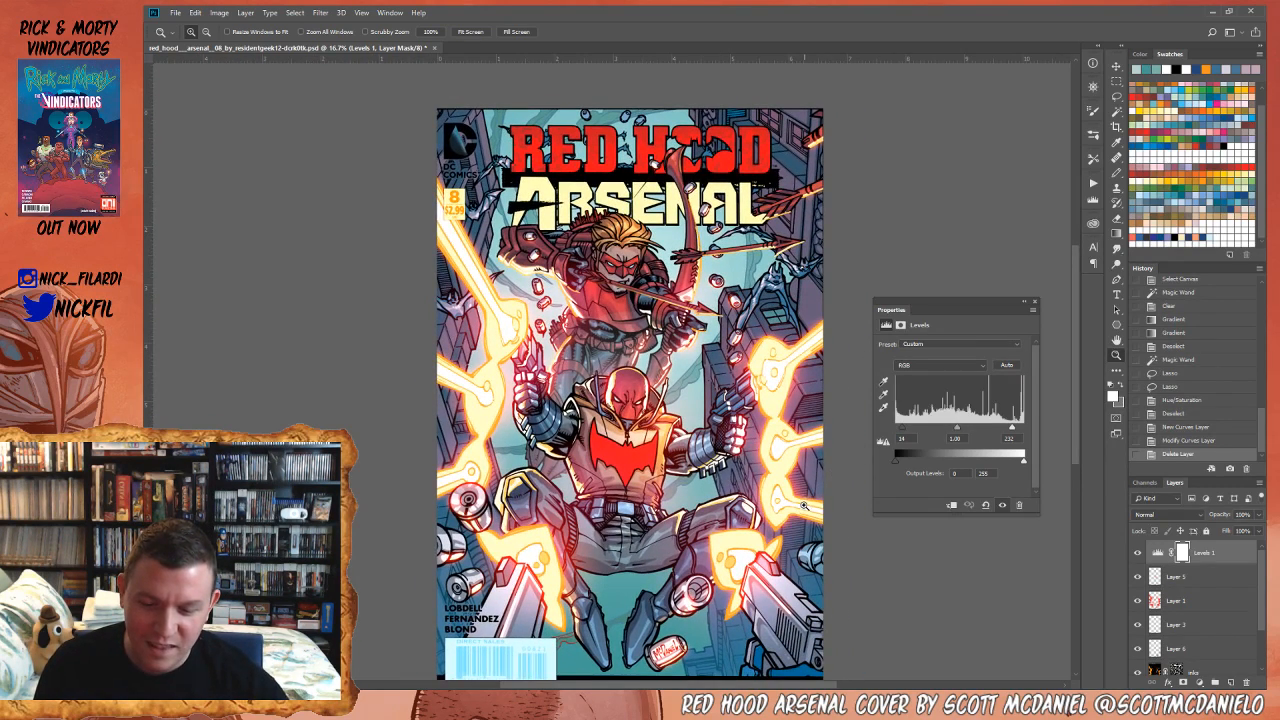
pyautogui.press('w')
pyautogui.click(567, 641)
pyautogui.hotkey('ctrl', 'd')
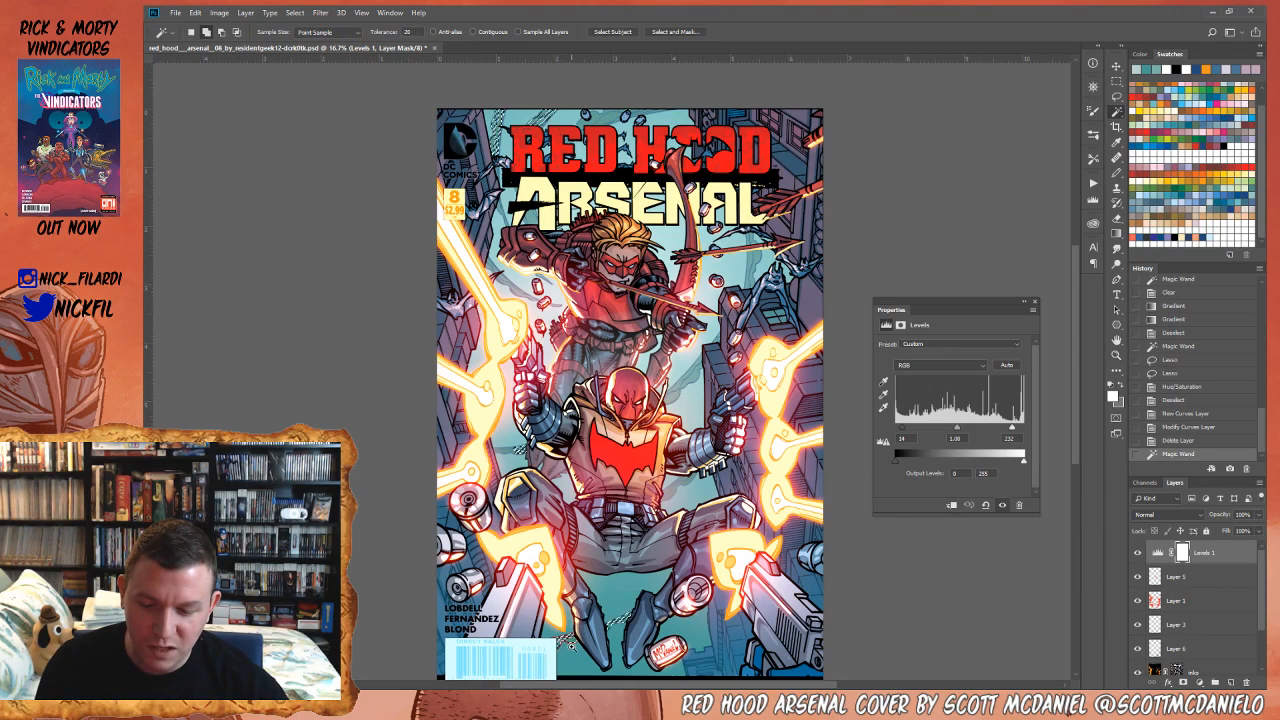
# - Select the area with the red background lines between the barcode and Red Hood's boot on the inks layer with the Magic Wand
pyautogui.press('z')
pyautogui.click(567, 641)
pyautogui.click(567, 641)
pyautogui.click(567, 641)
pyautogui.click(567, 641)
pyautogui.click(567, 641)
pyautogui.moveTo(608, 637); pyautogui.dragTo(630, 479)
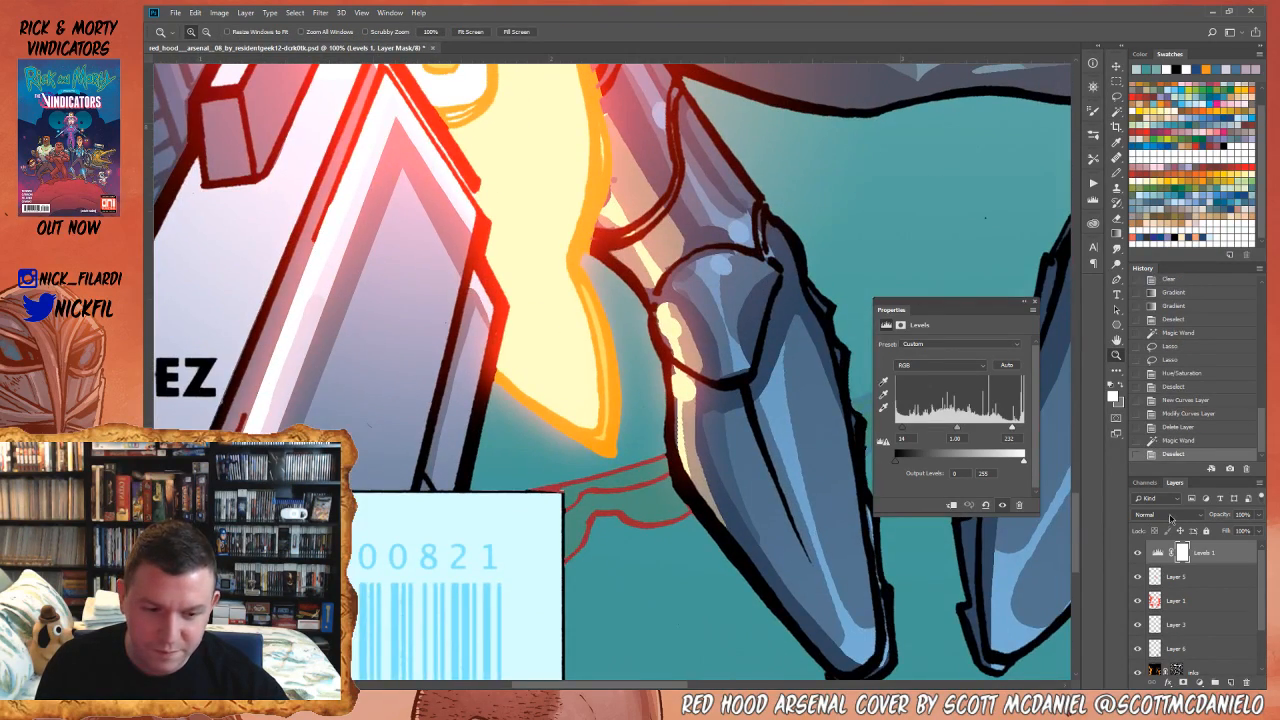
pyautogui.click(1177, 671)
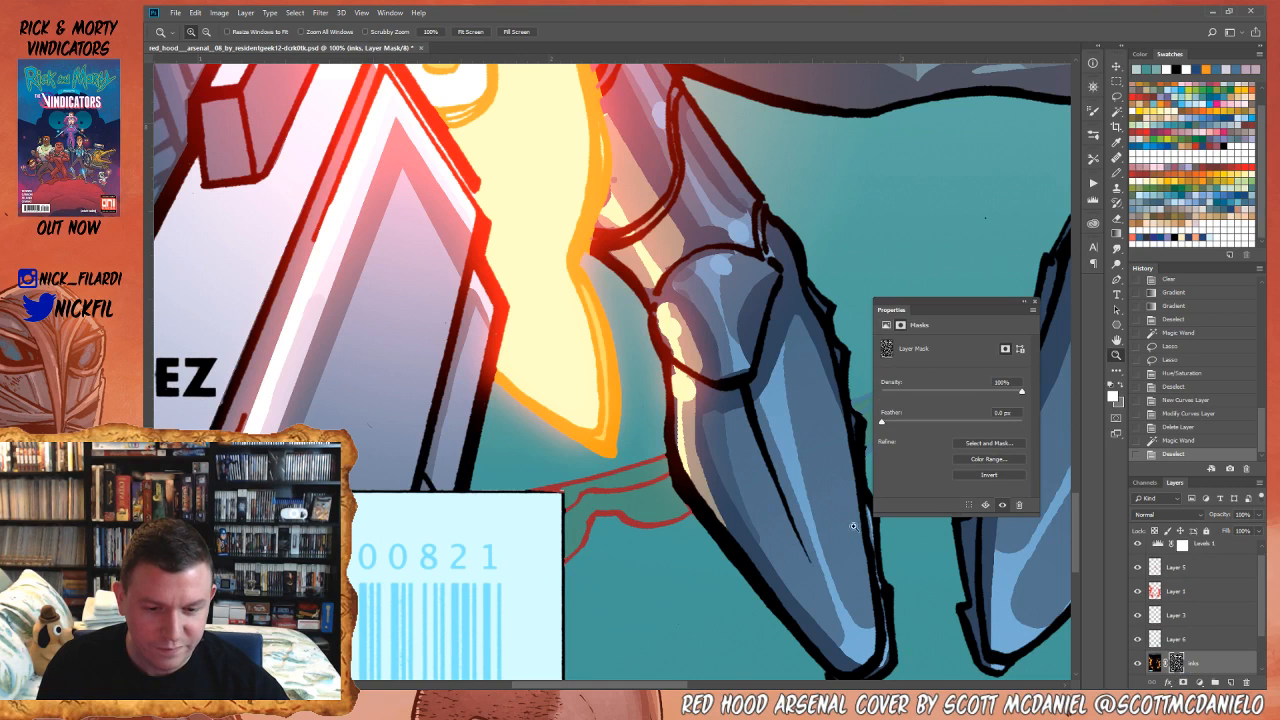
pyautogui.press('w')
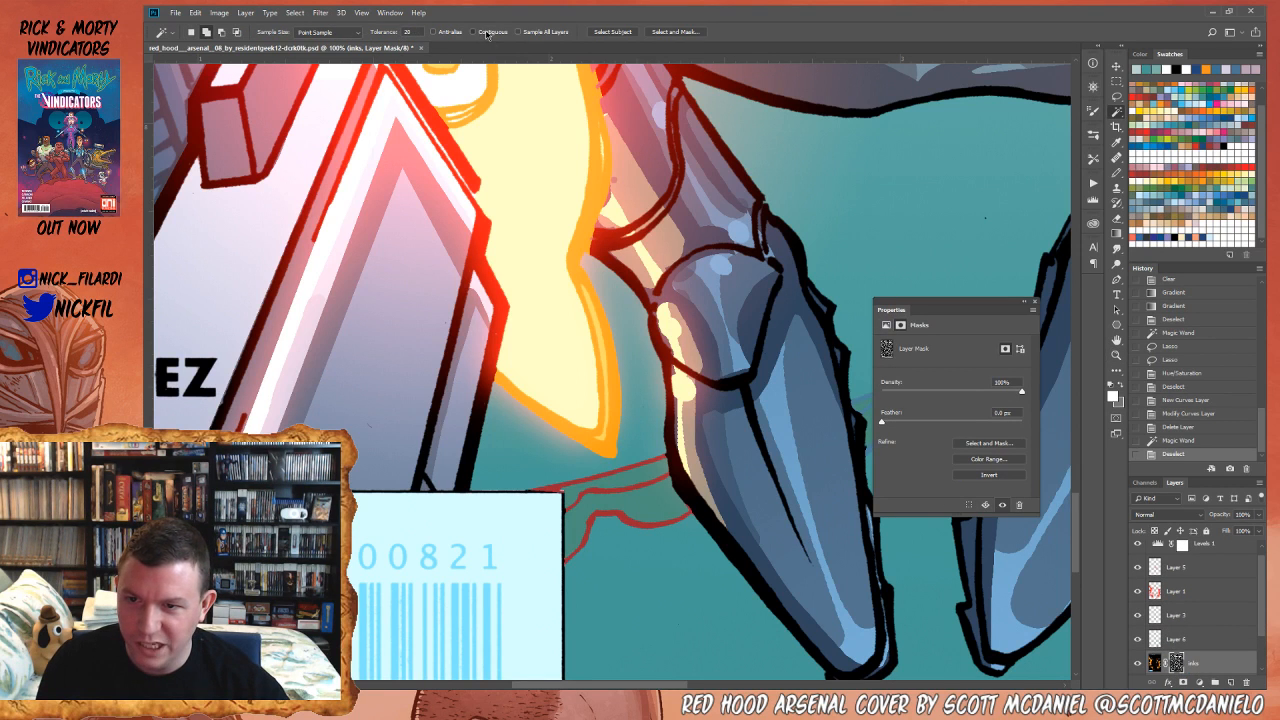
pyautogui.click(608, 488)
# - Recolour the selected red background lines on the inks layer with the blue sampled from the matching line between the boots, and deselect
pyautogui.press('b')
pyautogui.moveTo(780, 483); pyautogui.dragTo(490, 511)
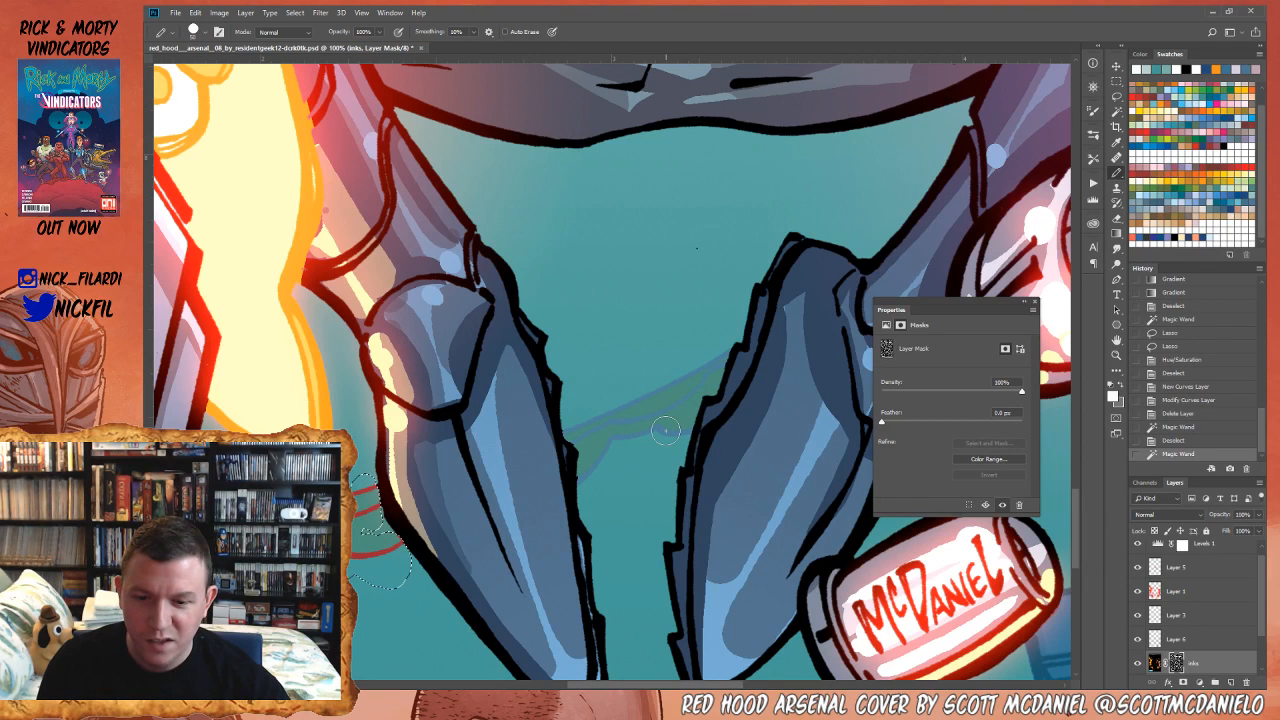
pyautogui.click(1206, 643)
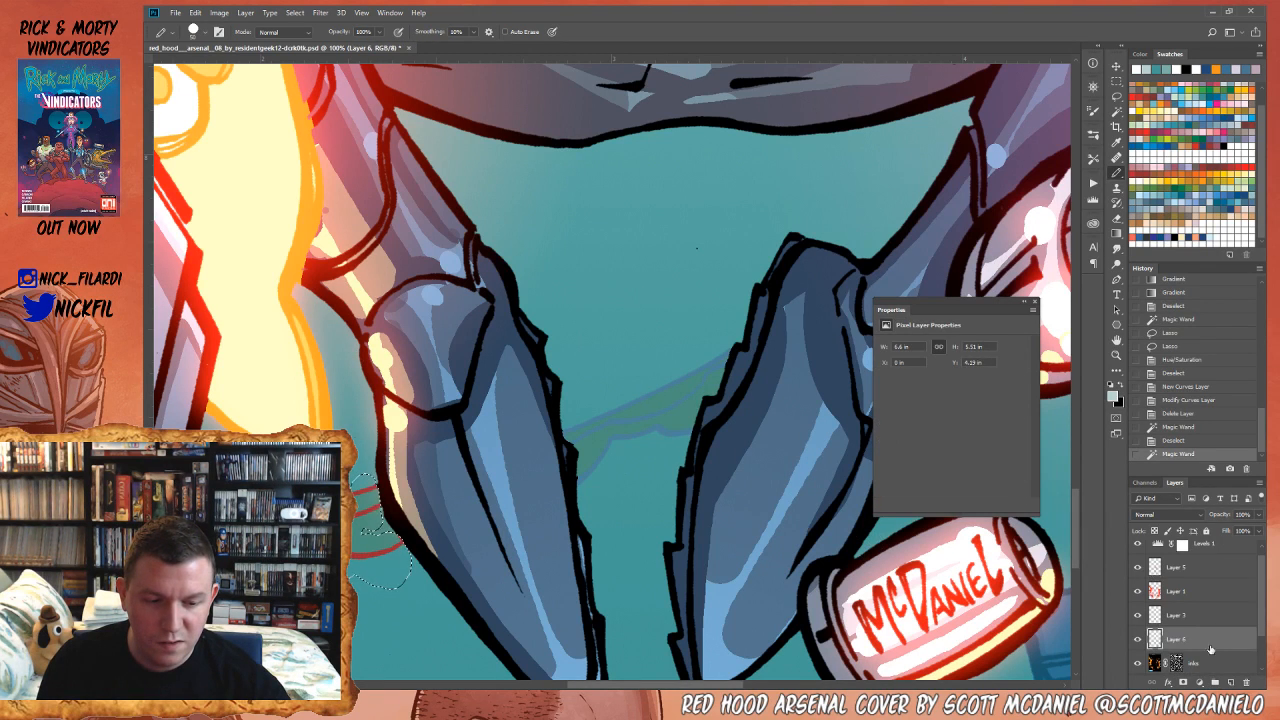
pyautogui.click(1196, 664)
pyautogui.click(1164, 641)
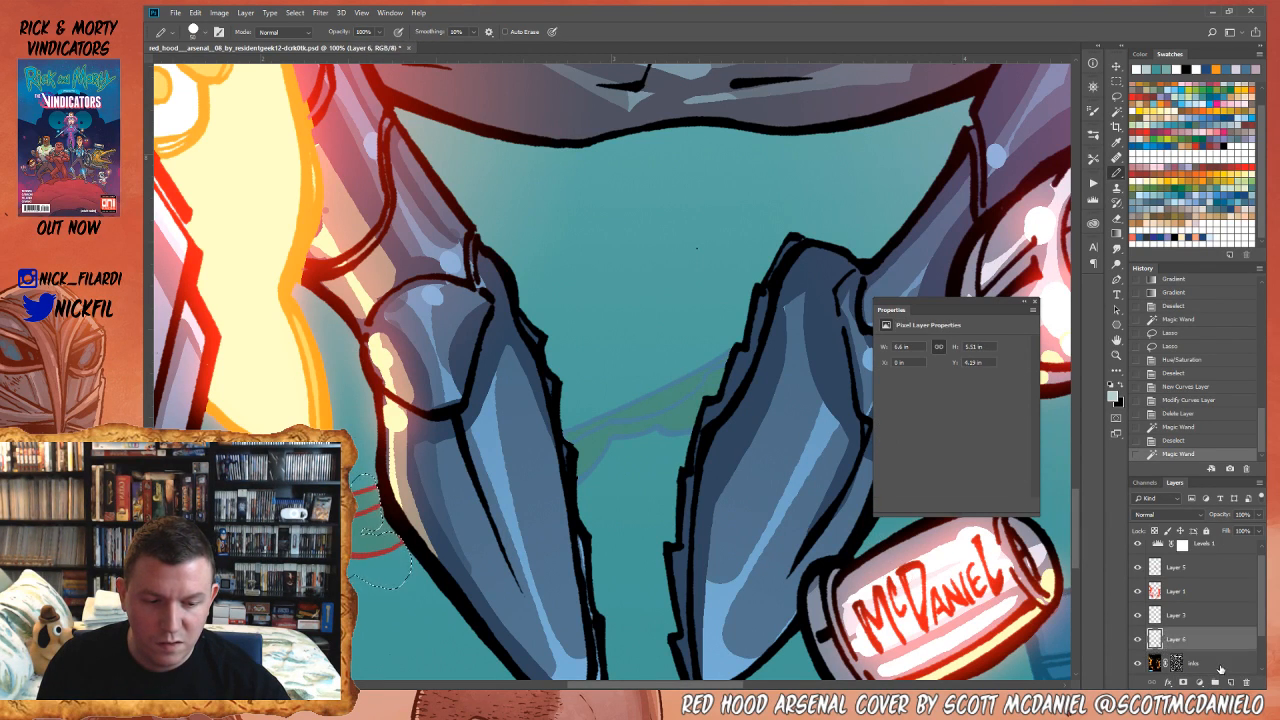
pyautogui.click(1166, 663)
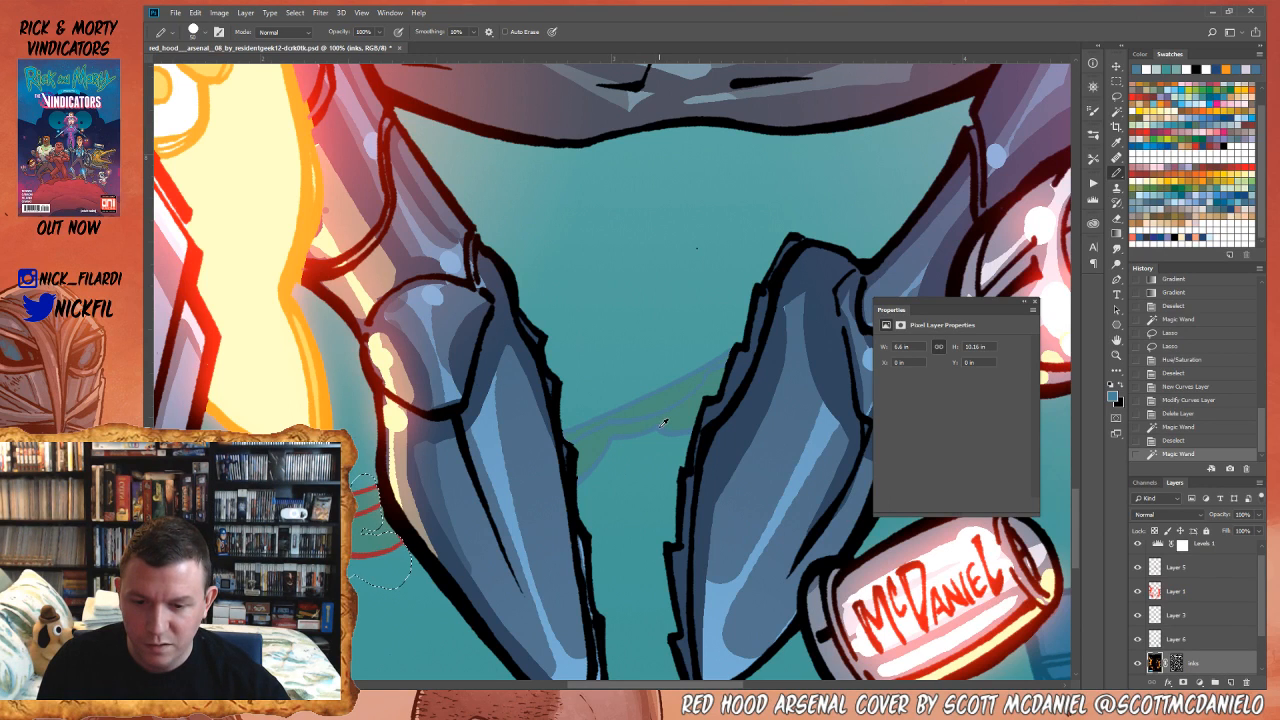
pyautogui.hotkey('alt', 'BackSpace')
pyautogui.hotkey('ctrl', 'd')
# - Sample the red and pink glow colours where the muzzle flash meets Red Hood's raised gun, leaving the foreground colour unchanged
pyautogui.press('z')
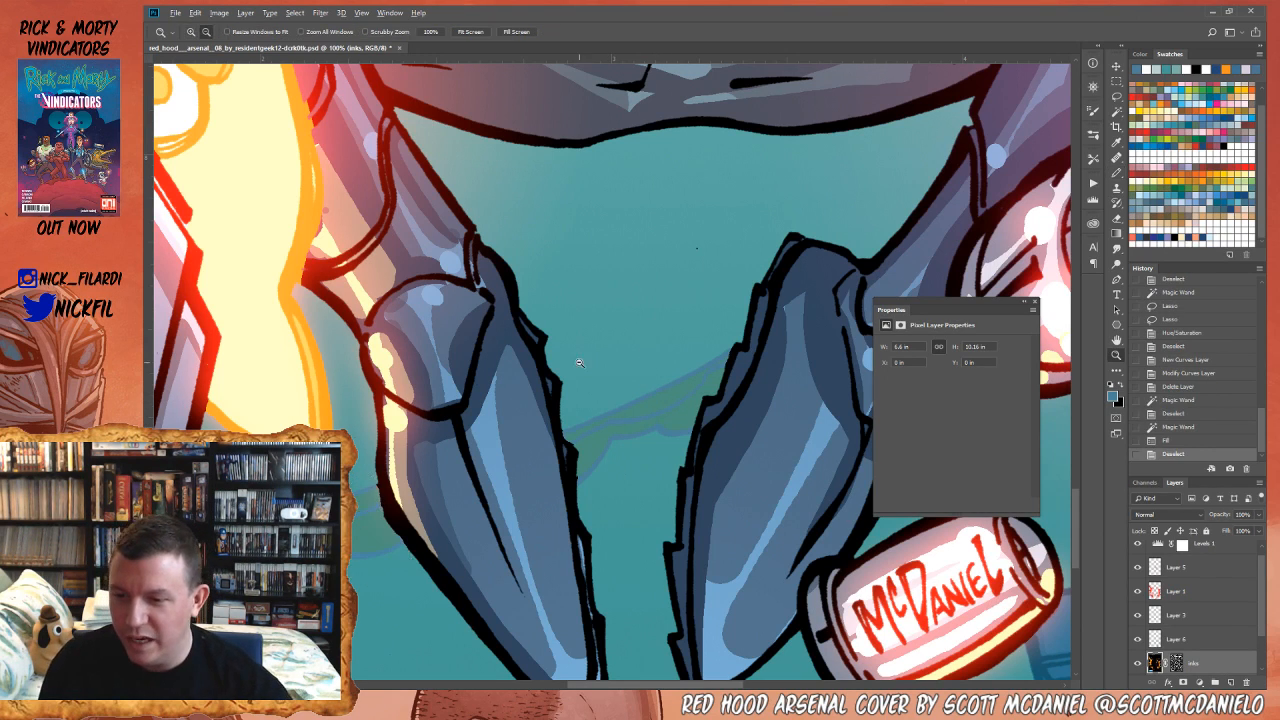
pyautogui.keyDown('alt'); pyautogui.click(580, 363); pyautogui.keyUp('alt')
pyautogui.keyDown('alt'); pyautogui.click(580, 363); pyautogui.keyUp('alt')
pyautogui.keyDown('alt'); pyautogui.click(580, 363); pyautogui.keyUp('alt')
pyautogui.keyDown('alt'); pyautogui.click(580, 363); pyautogui.keyUp('alt')
pyautogui.keyDown('alt'); pyautogui.click(580, 363); pyautogui.keyUp('alt')
pyautogui.moveTo(630, 230); pyautogui.dragTo(640, 372)
pyautogui.click(503, 266)
pyautogui.click(503, 266)
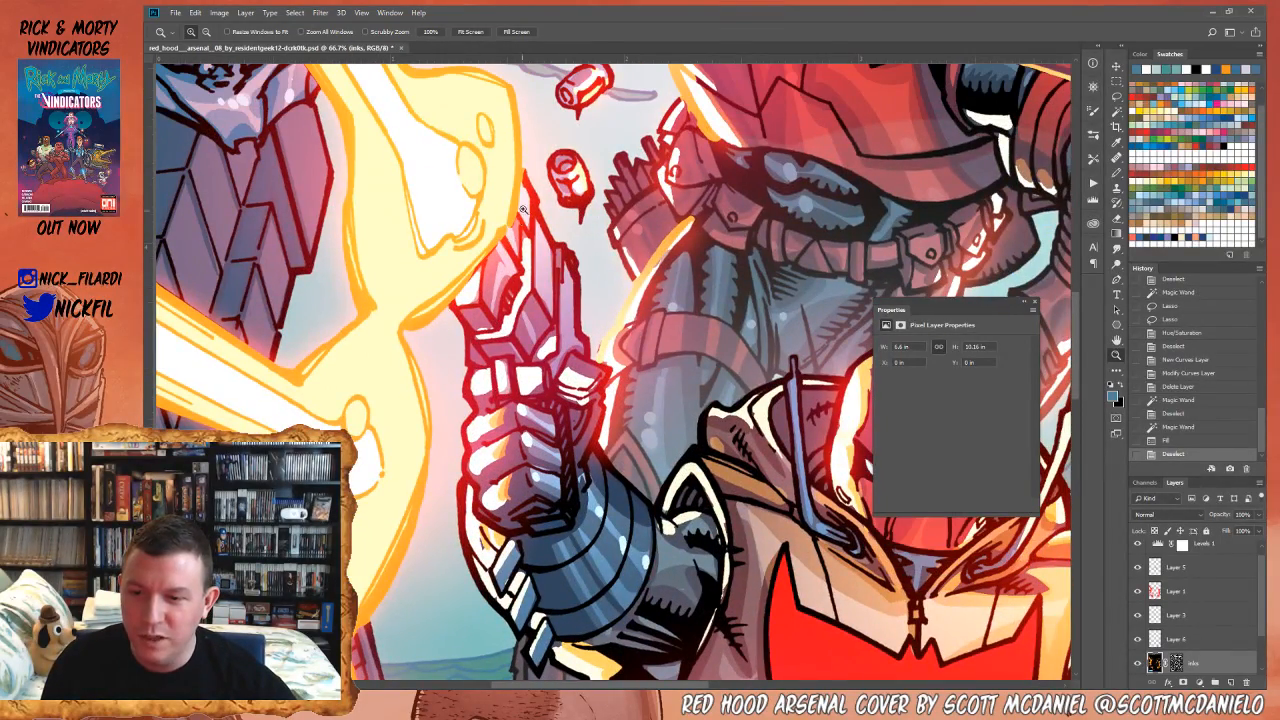
pyautogui.moveTo(737, 190); pyautogui.dragTo(689, 218)
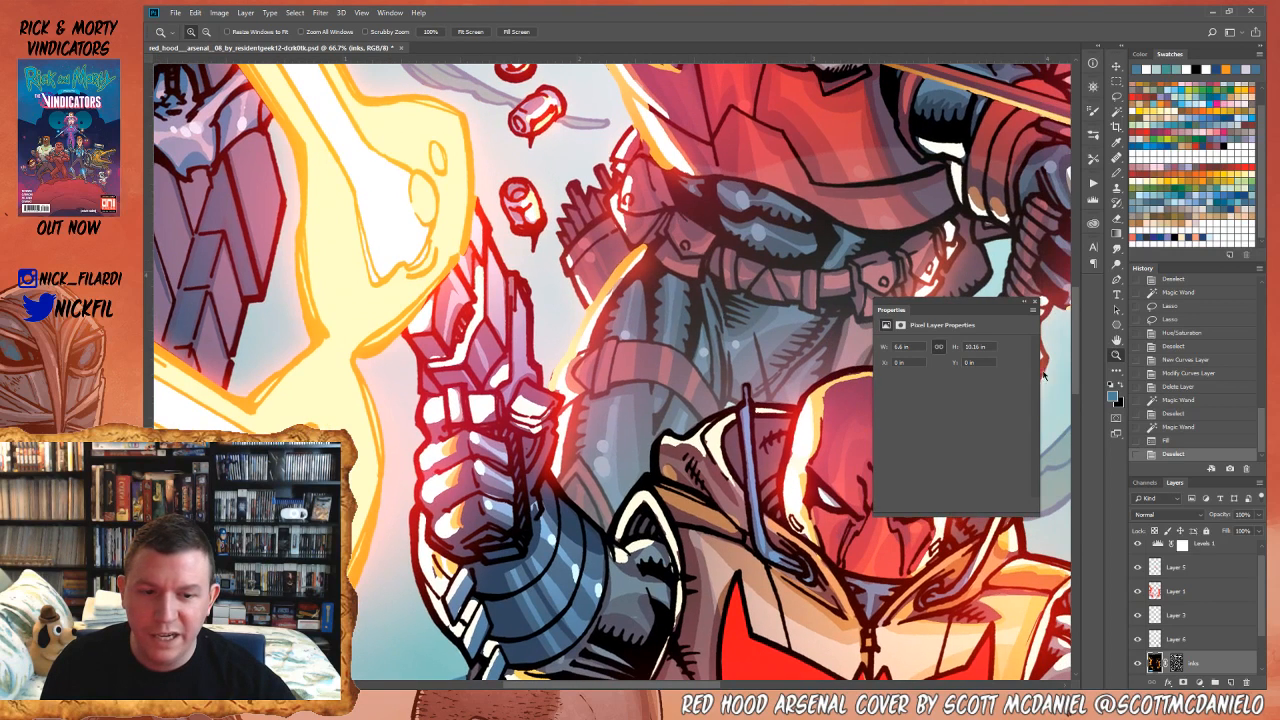
pyautogui.click(1112, 395)
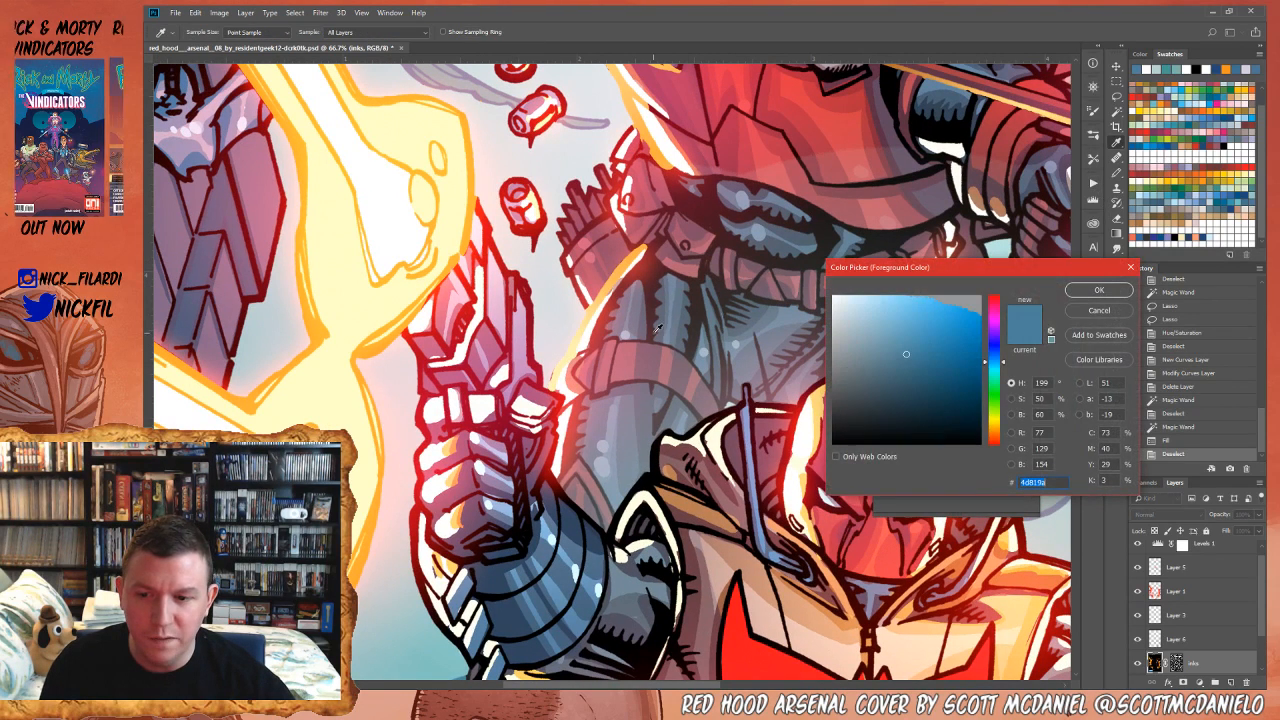
pyautogui.click(459, 263)
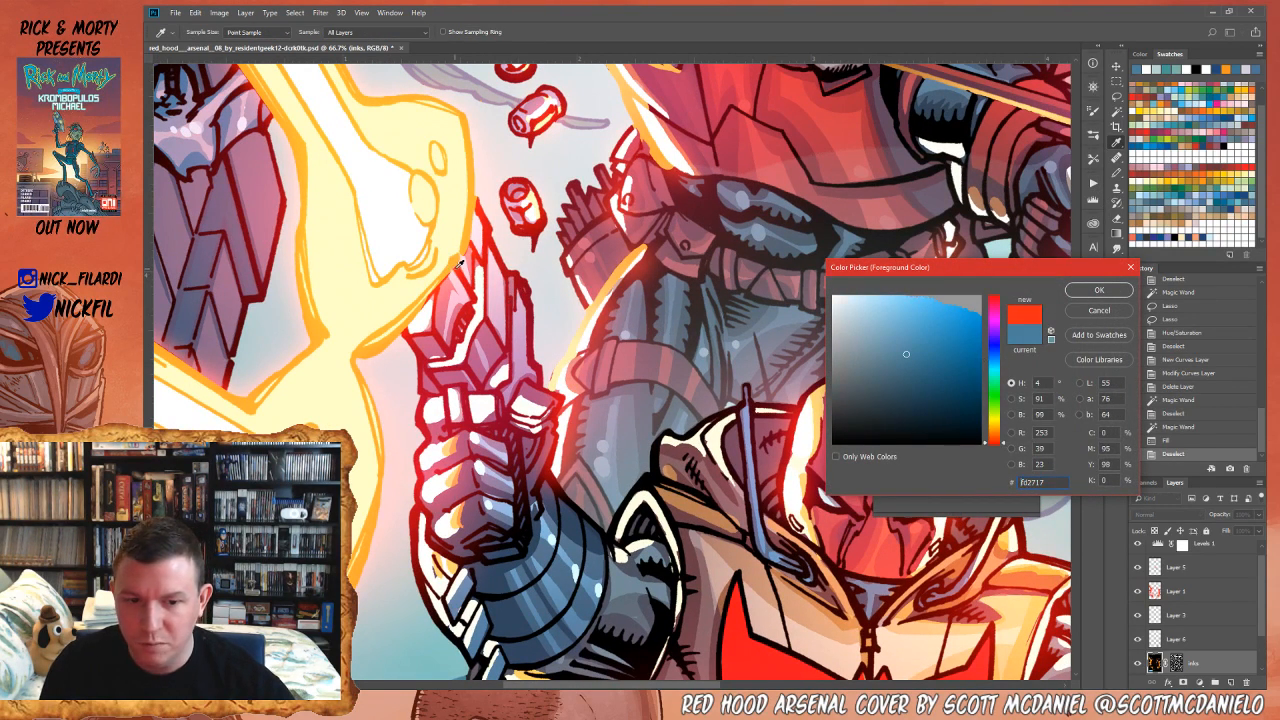
pyautogui.click(446, 283)
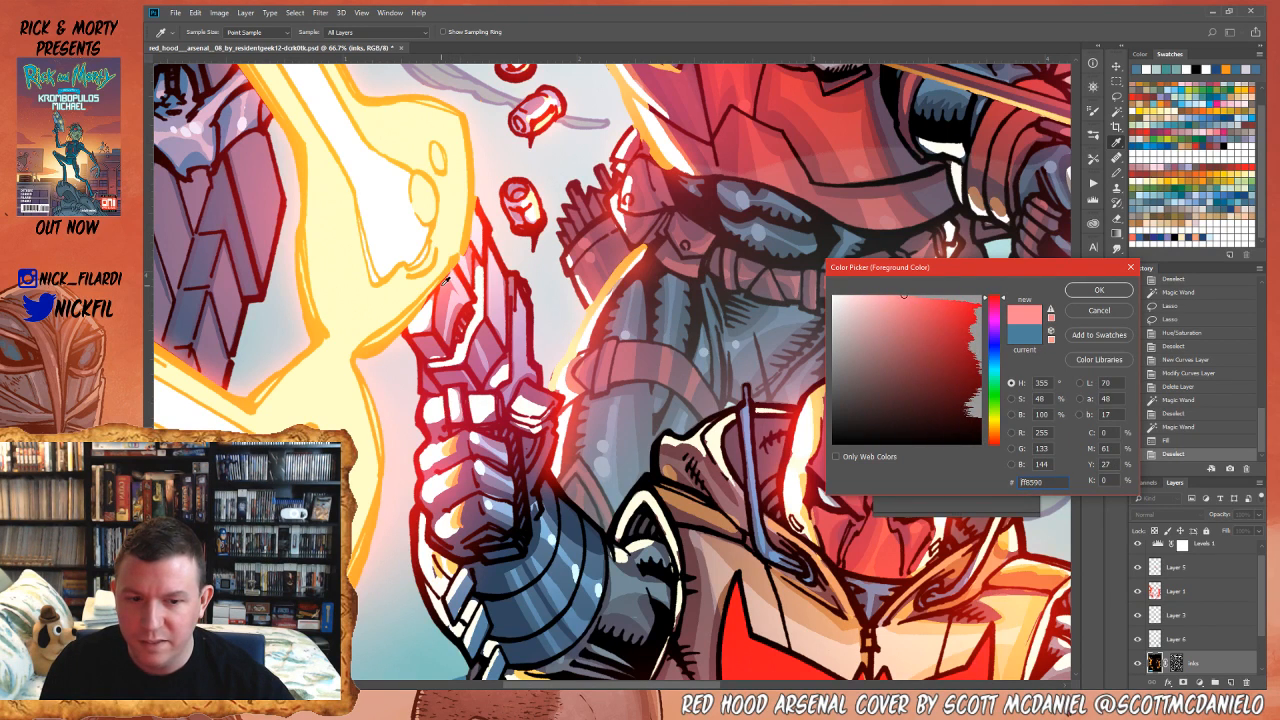
pyautogui.click(446, 281)
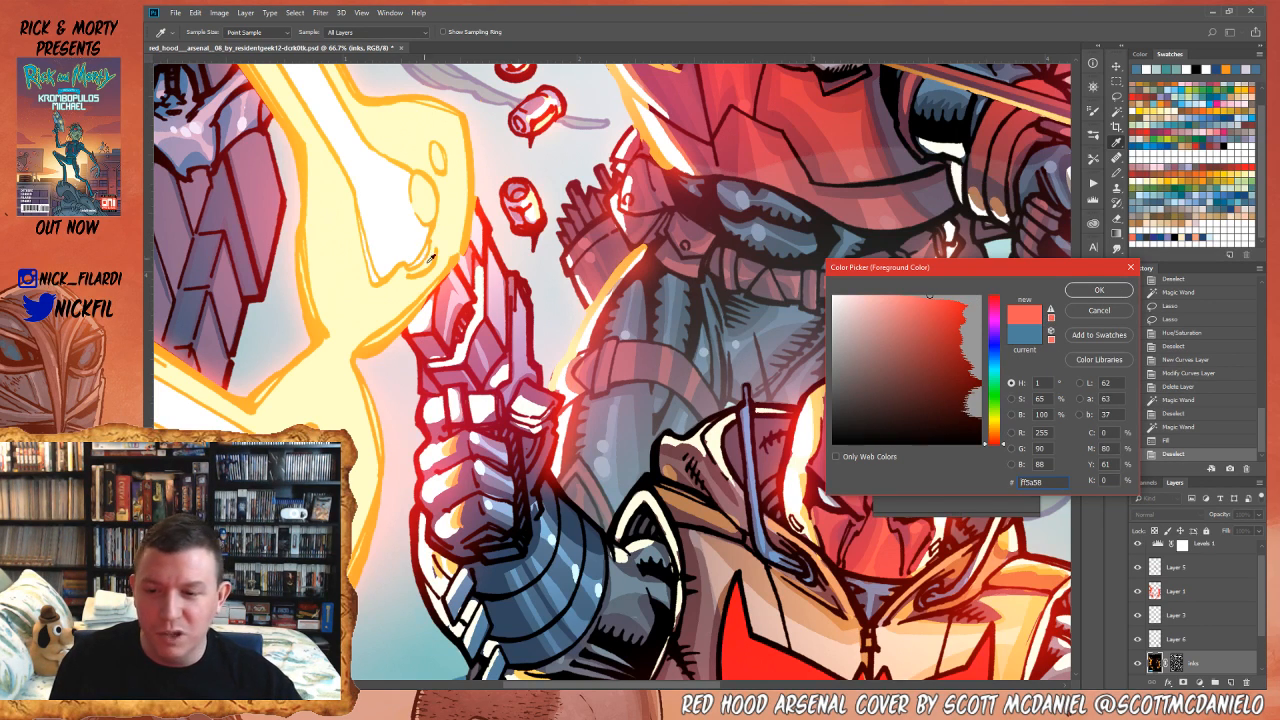
pyautogui.click(1127, 314)
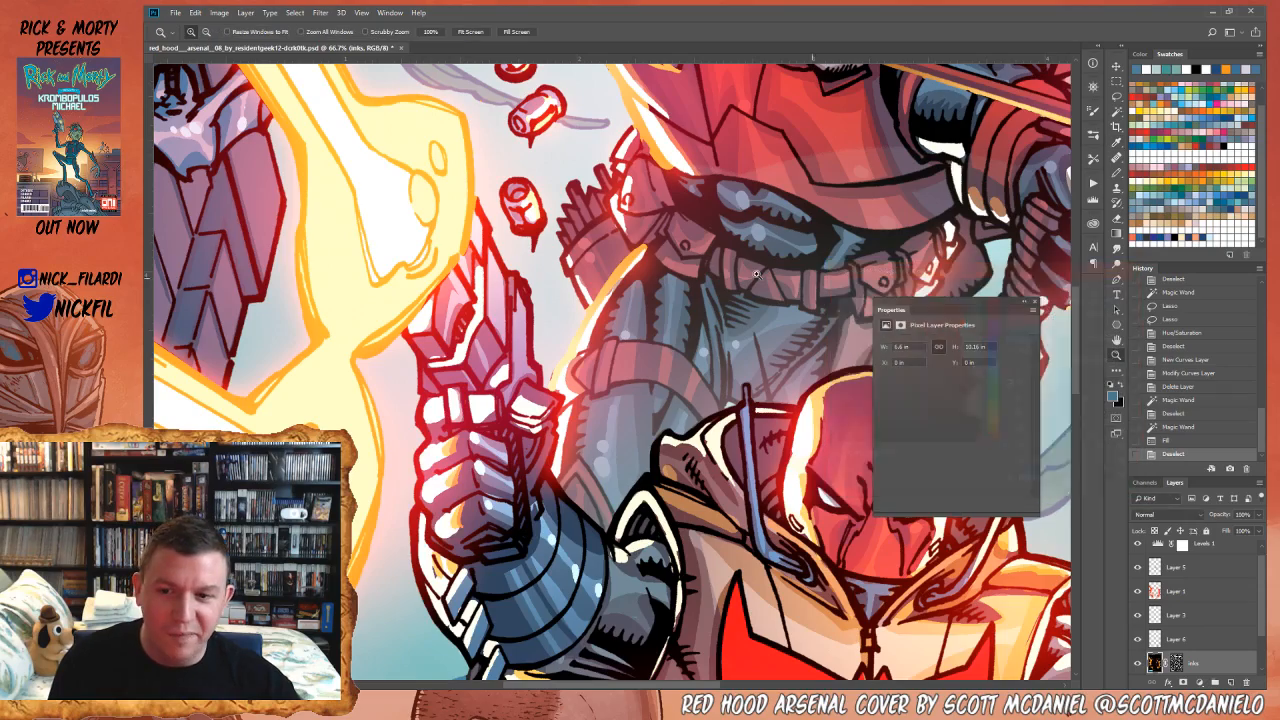
# - Examine the muzzle flashes and glow around Red Hood across the lower part of the cover
pyautogui.keyDown('alt'); pyautogui.click(590, 262); pyautogui.keyUp('alt')
pyautogui.keyDown('alt'); pyautogui.click(590, 262); pyautogui.keyUp('alt')
pyautogui.moveTo(695, 298); pyautogui.dragTo(568, 381)
pyautogui.keyDown('alt'); pyautogui.click(587, 303); pyautogui.keyUp('alt')
pyautogui.moveTo(839, 484); pyautogui.dragTo(834, 342)
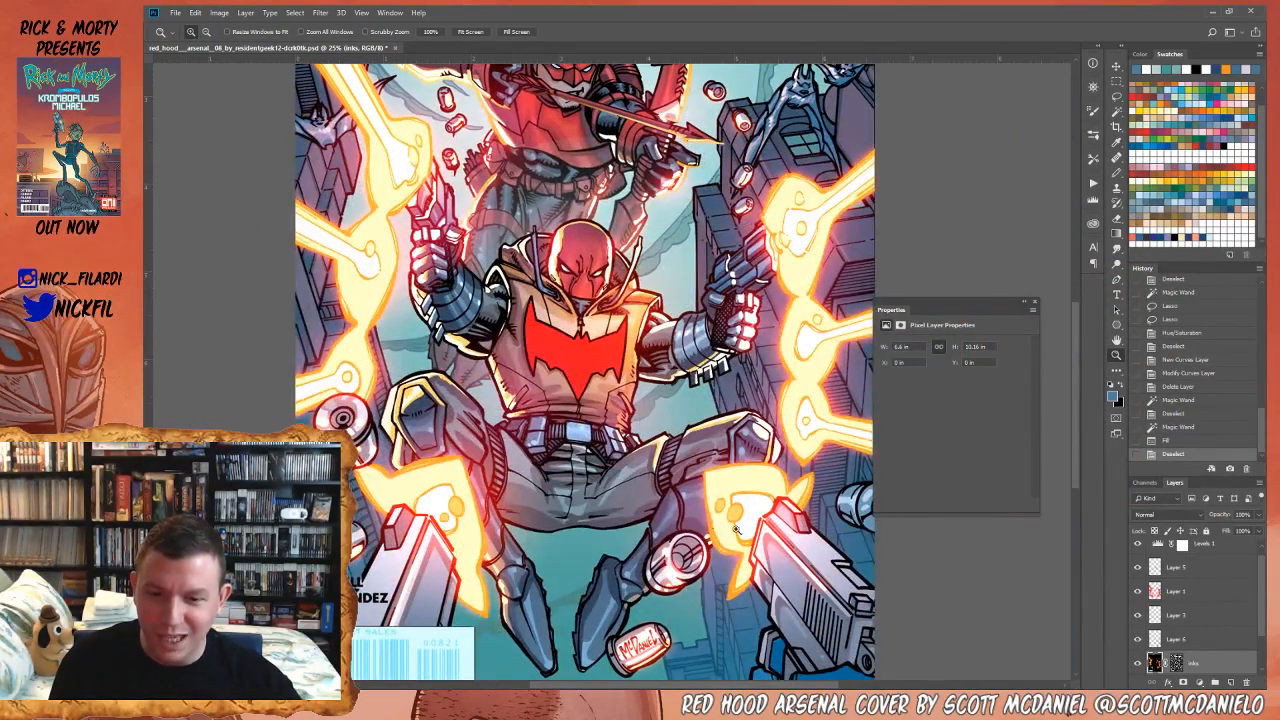
pyautogui.moveTo(780, 583); pyautogui.dragTo(775, 498)
pyautogui.moveTo(639, 542); pyautogui.dragTo(657, 597)
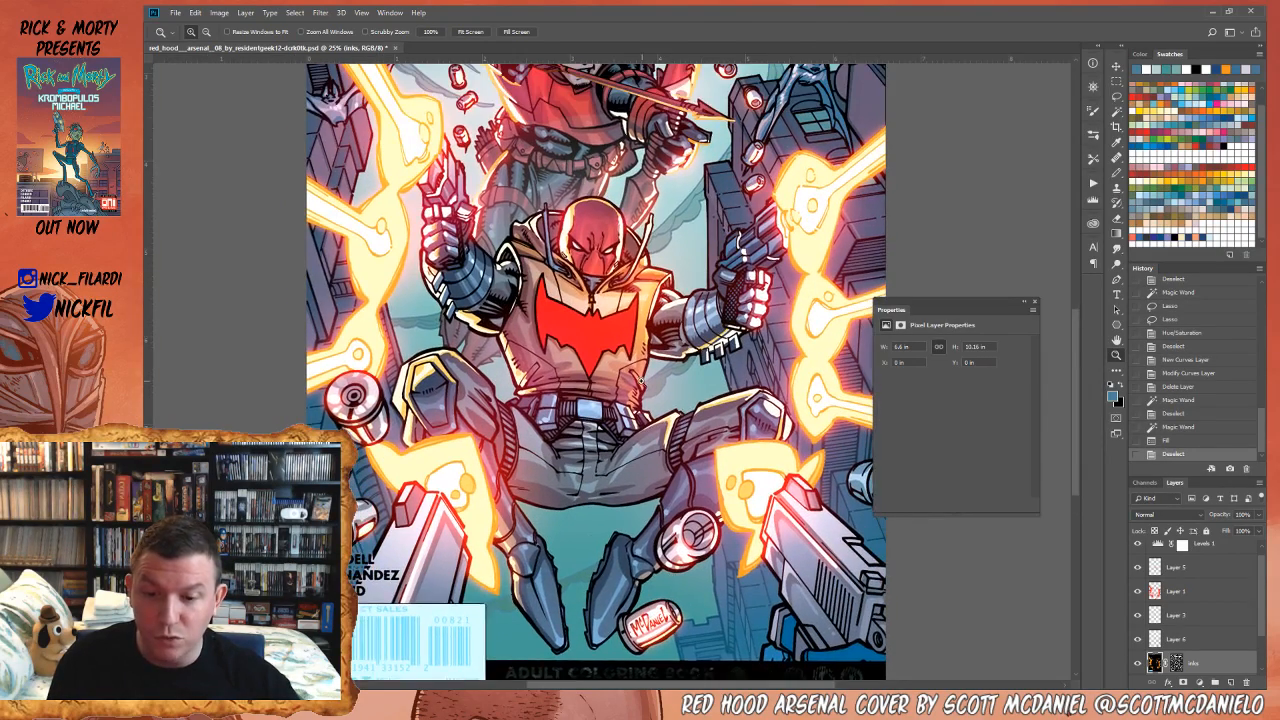
# - Convert the cover from RGB to CMYK Color, merging the layers during the mode change
pyautogui.keyDown('alt'); pyautogui.click(643, 386); pyautogui.keyUp('alt')
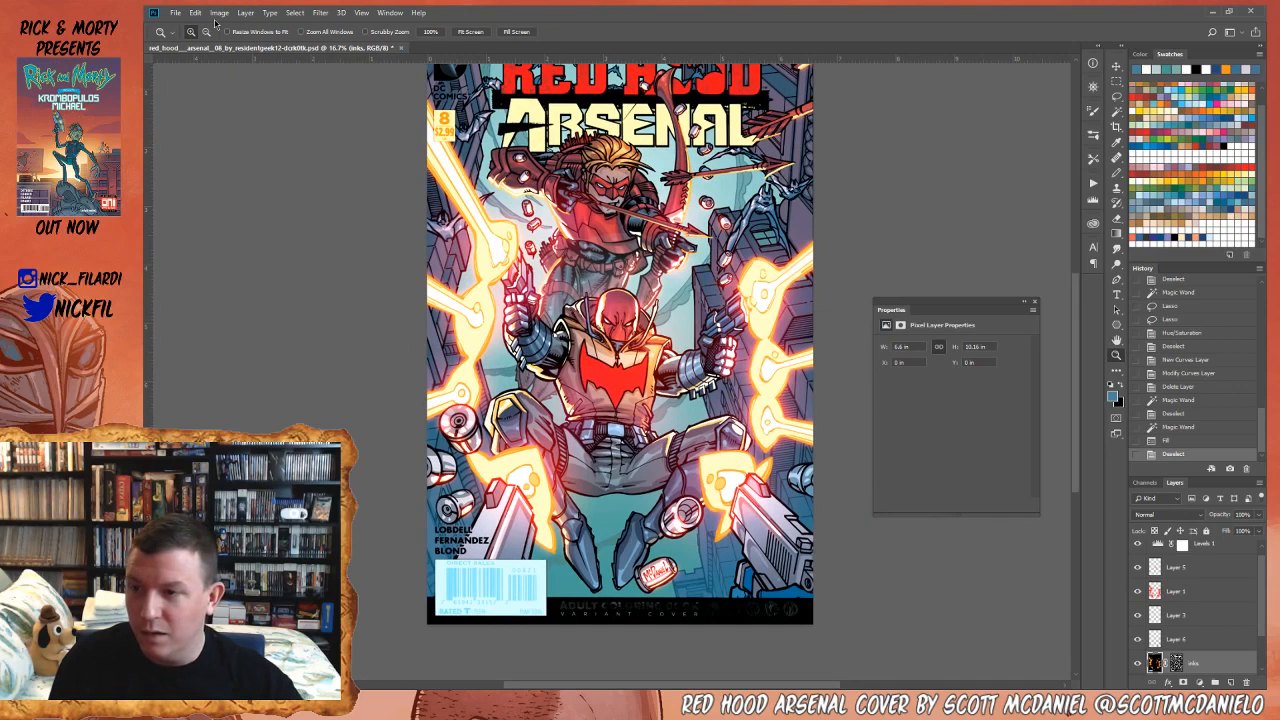
pyautogui.click(219, 12)
pyautogui.moveTo(226, 28)
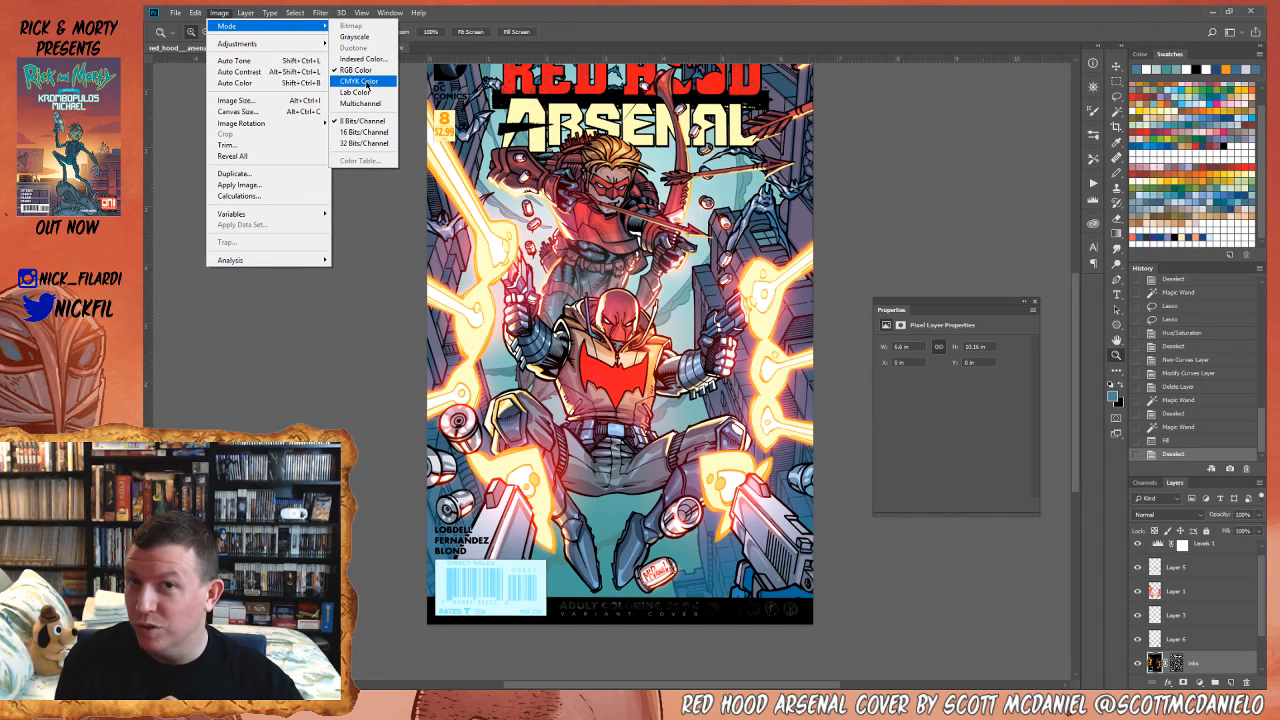
pyautogui.click(367, 82)
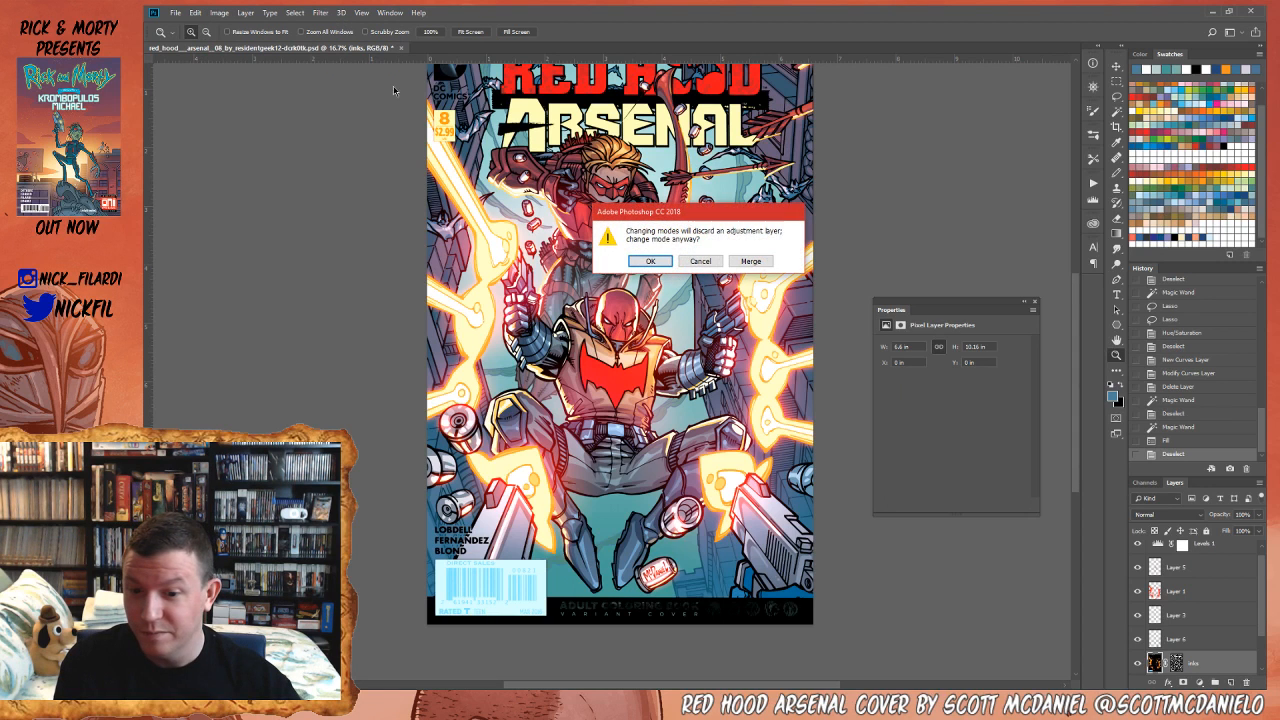
pyautogui.click(751, 262)
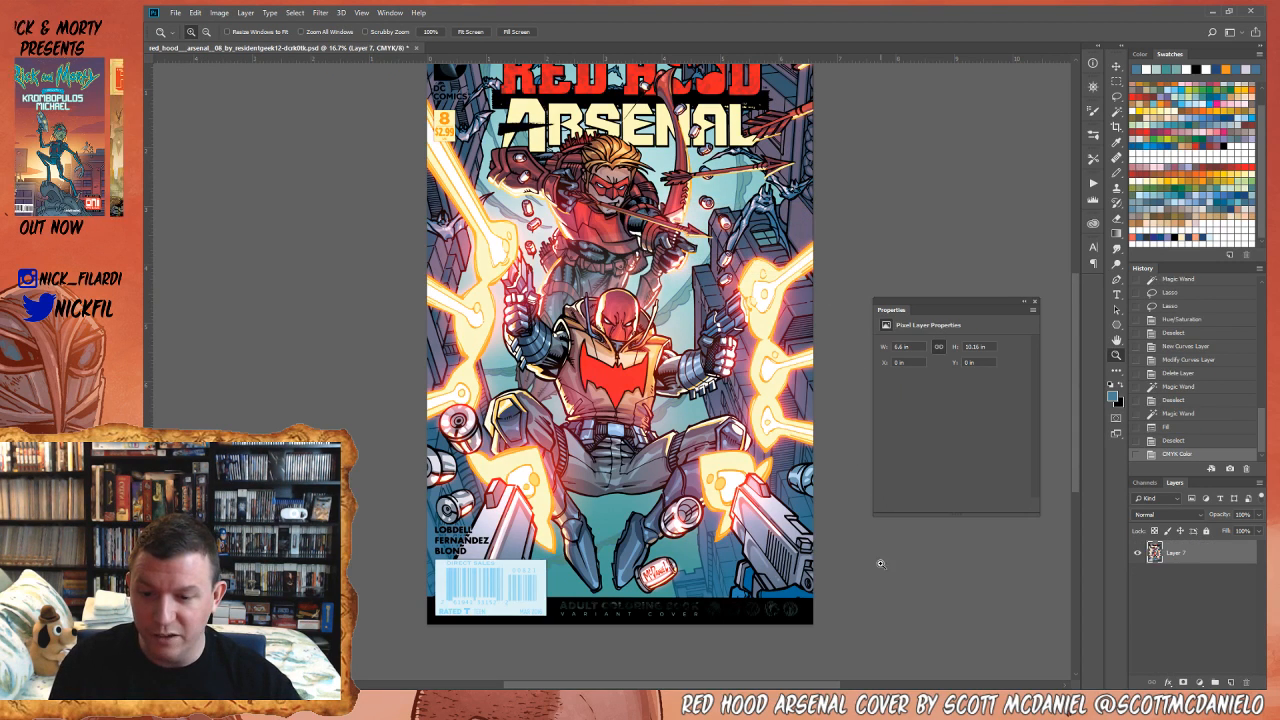
# - Compare the cover before and after the CMYK conversion, close up on the muzzle flash below Red Hood's knee, by repeatedly undoing and redoing it
pyautogui.click(613, 397)
pyautogui.hotkey('ctrl', 'z')
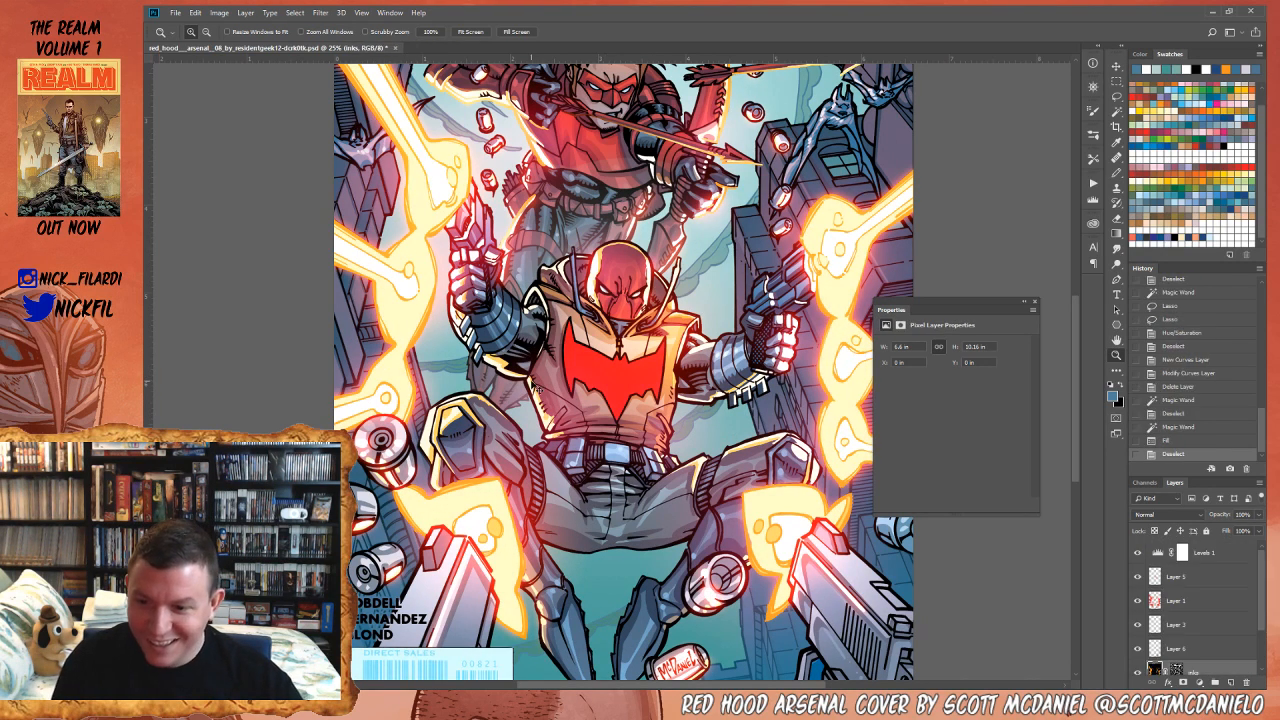
pyautogui.moveTo(460, 540); pyautogui.dragTo(462, 538)
pyautogui.hotkey('ctrl', 'z')
pyautogui.hotkey('ctrl', 'z')
pyautogui.hotkey('ctrl', 'z')
pyautogui.hotkey('ctrl', 'z')
pyautogui.hotkey('ctrl', 'z')
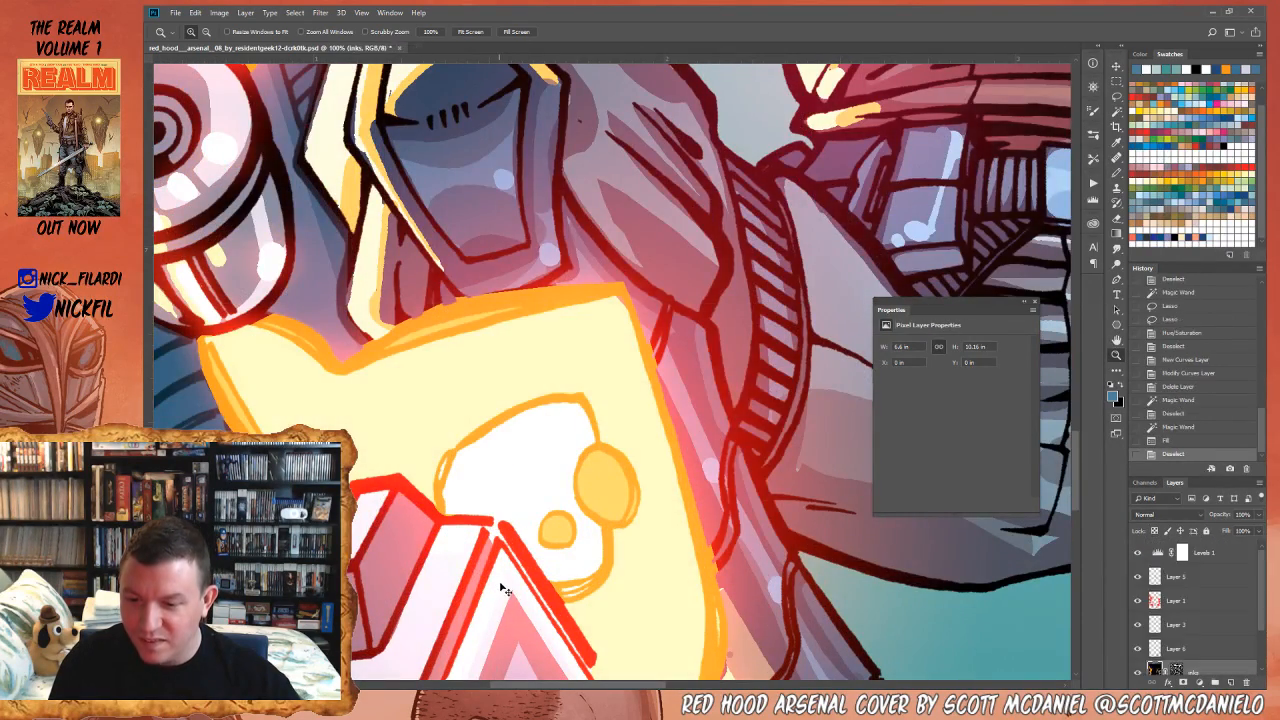
pyautogui.hotkey('ctrl', 'z')
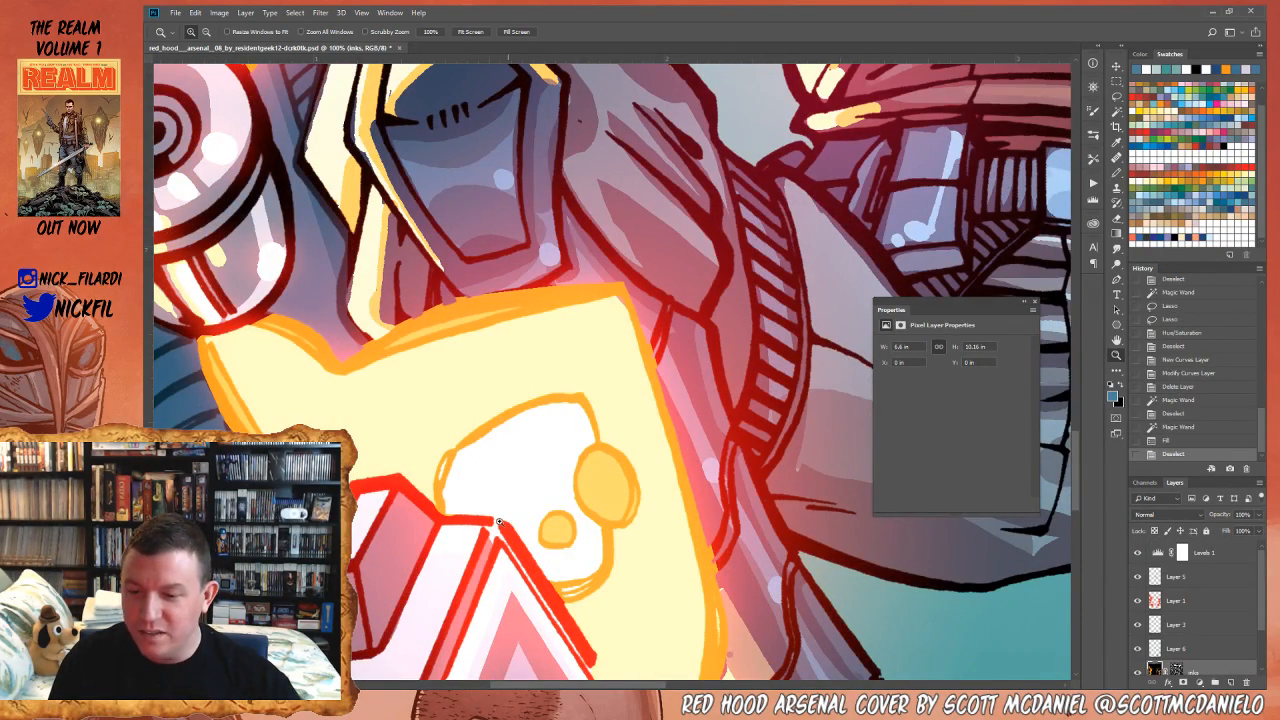
pyautogui.hotkey('ctrl', 'z')
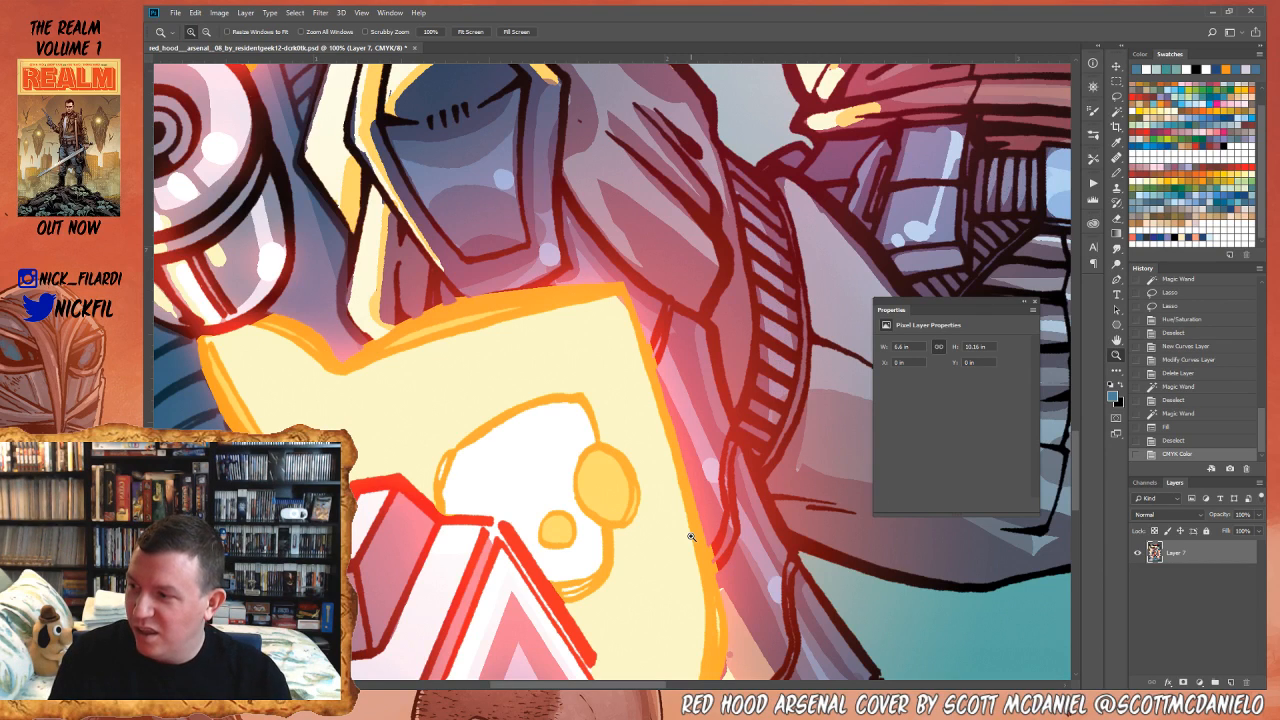
# - Examine the colours of the whole cover in its merged CMYK version
pyautogui.keyDown('alt'); pyautogui.click(643, 325); pyautogui.keyUp('alt')
pyautogui.keyDown('alt'); pyautogui.click(643, 325); pyautogui.keyUp('alt')
pyautogui.keyDown('alt'); pyautogui.click(643, 325); pyautogui.keyUp('alt')
pyautogui.keyDown('alt'); pyautogui.click(643, 325); pyautogui.keyUp('alt')
pyautogui.moveTo(681, 432); pyautogui.dragTo(508, 680)
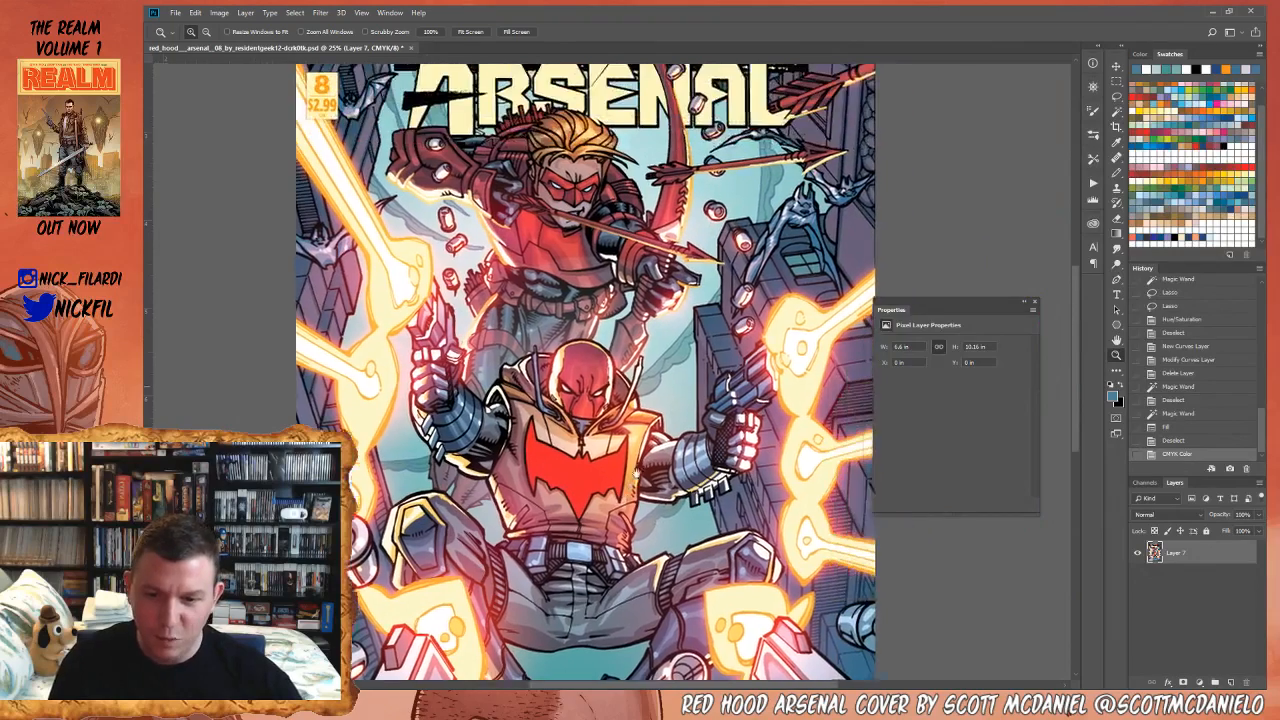
pyautogui.keyDown('alt'); pyautogui.click(680, 454); pyautogui.keyUp('alt')
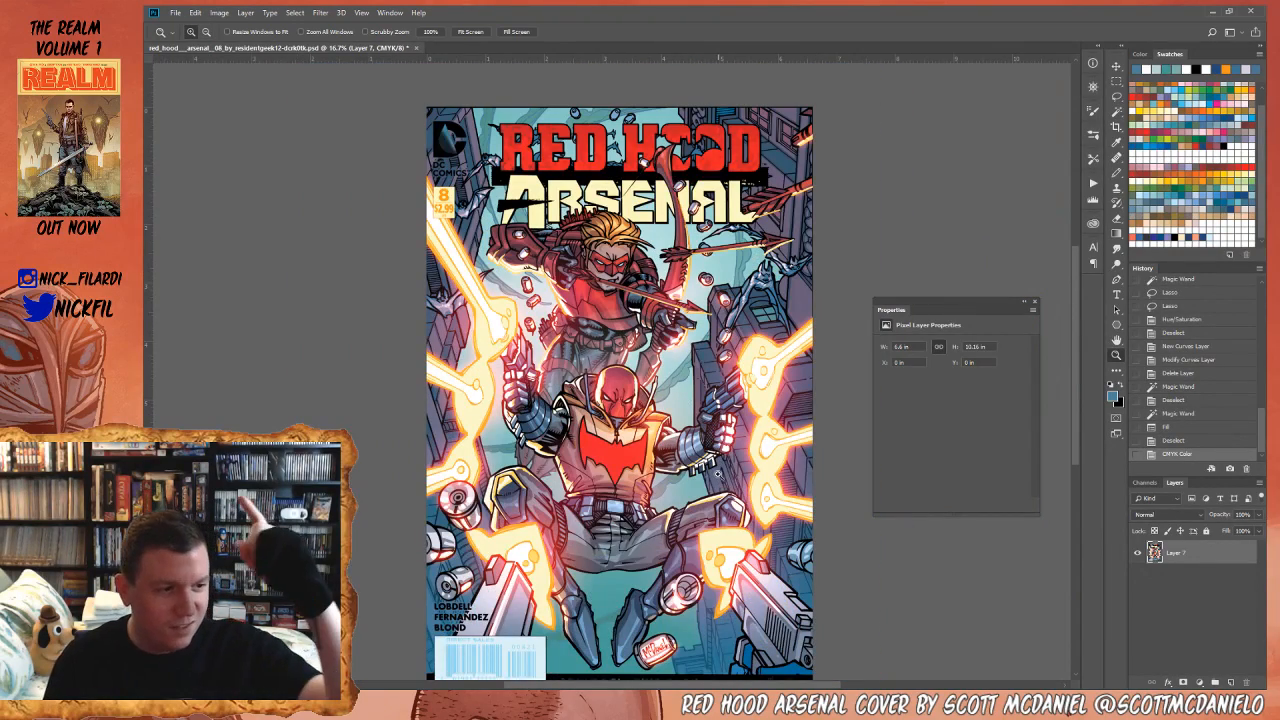
pyautogui.moveTo(687, 466); pyautogui.dragTo(693, 410)
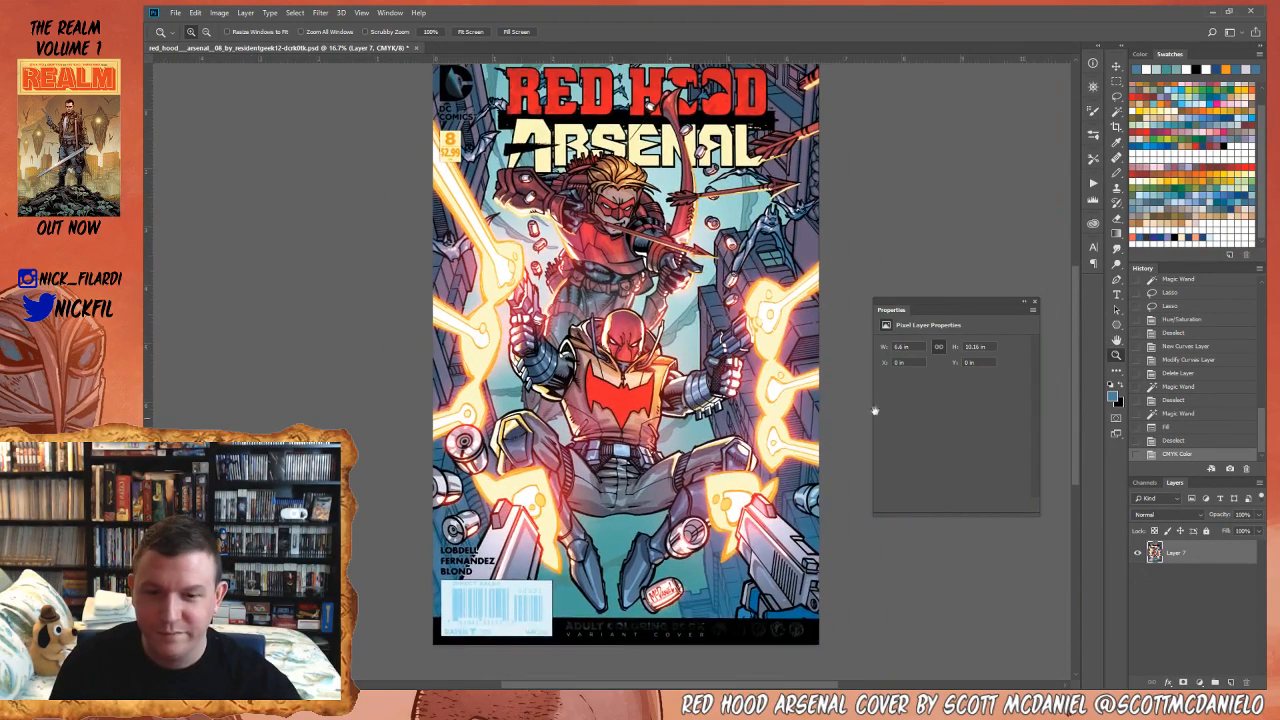
# - Close the floating Properties panel and return the document to the history state before the CMYK conversion
pyautogui.click(1036, 303)
pyautogui.moveTo(665, 319); pyautogui.dragTo(718, 324)
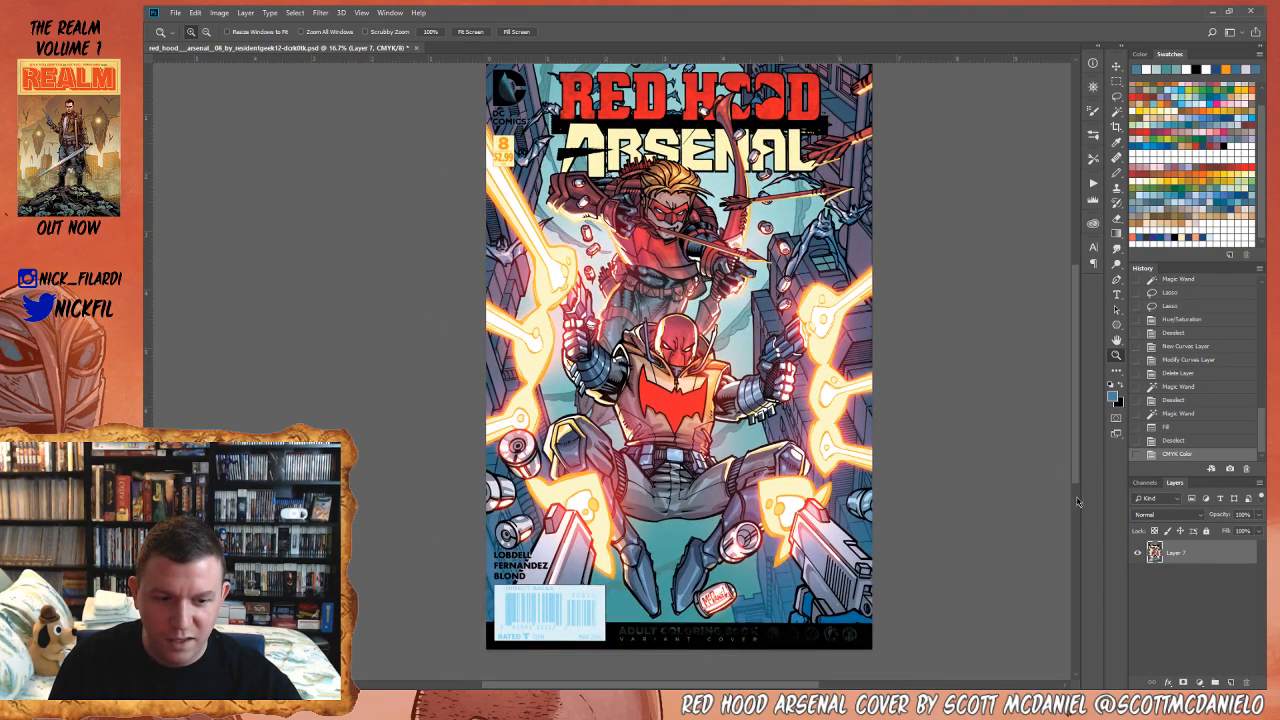
pyautogui.click(1178, 441)
pyautogui.moveTo(832, 406); pyautogui.dragTo(808, 426)
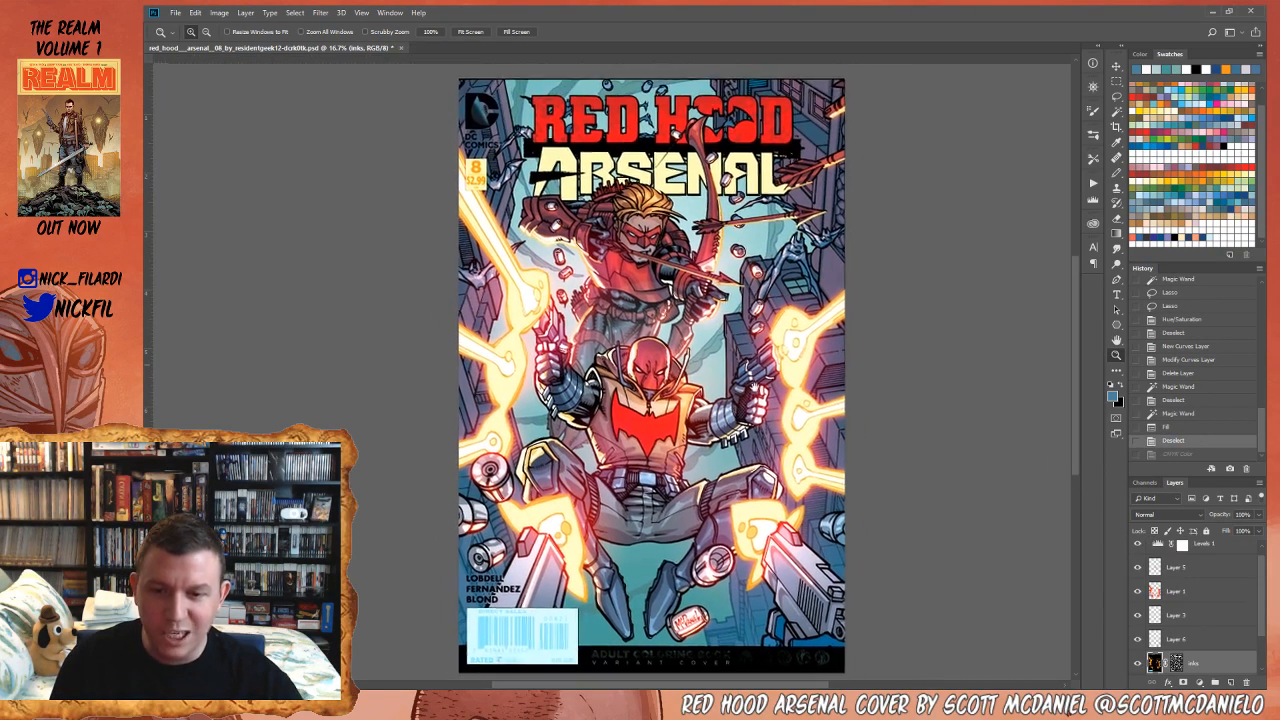
# - Set up the Gradient tool with a bright red foreground colour from the swatches for work on Arsenal
pyautogui.click(648, 222)
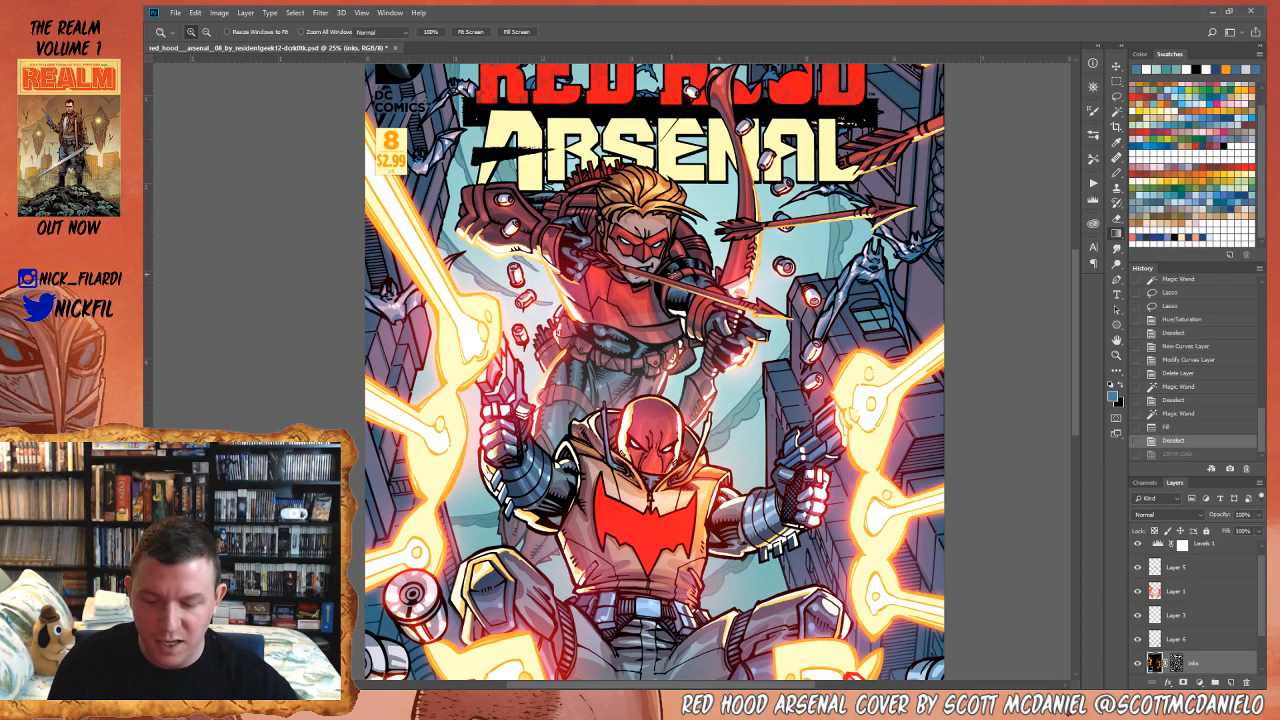
pyautogui.press('g')
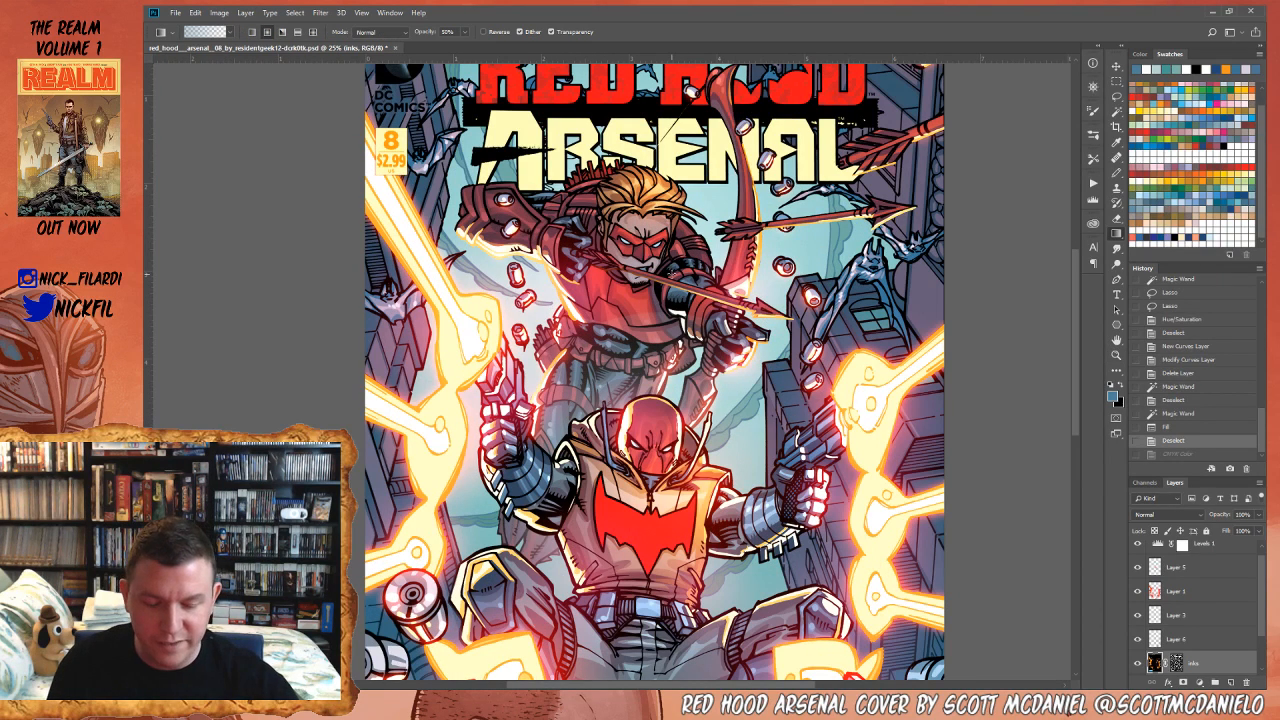
pyautogui.click(1162, 101)
pyautogui.click(1134, 91)
pyautogui.scroll(1, 1212, 620)
# - Try a red gradient on Layer 1 beside Arsenal's hair and undo it
pyautogui.click(1190, 601)
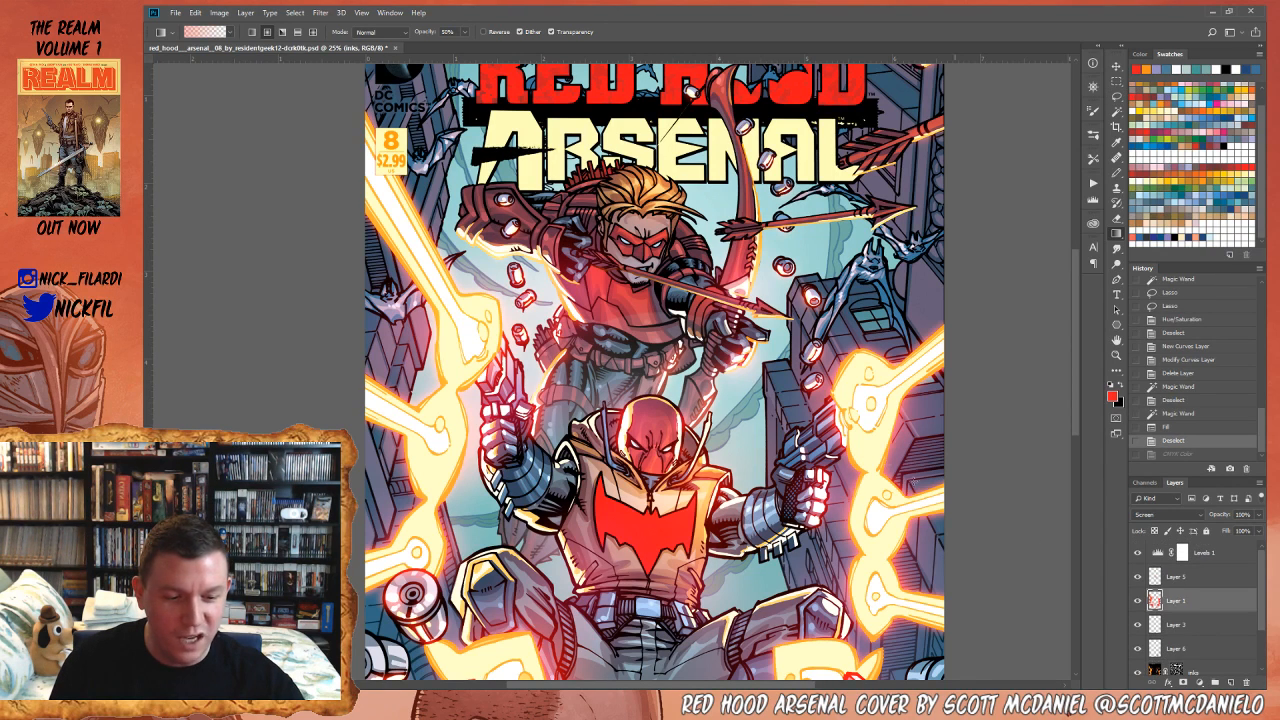
pyautogui.moveTo(657, 190)
pyautogui.mouseDown()
pyautogui.moveTo(676, 216)
pyautogui.moveTo(691, 194)
pyautogui.mouseUp()
pyautogui.hotkey('ctrl', 'z')
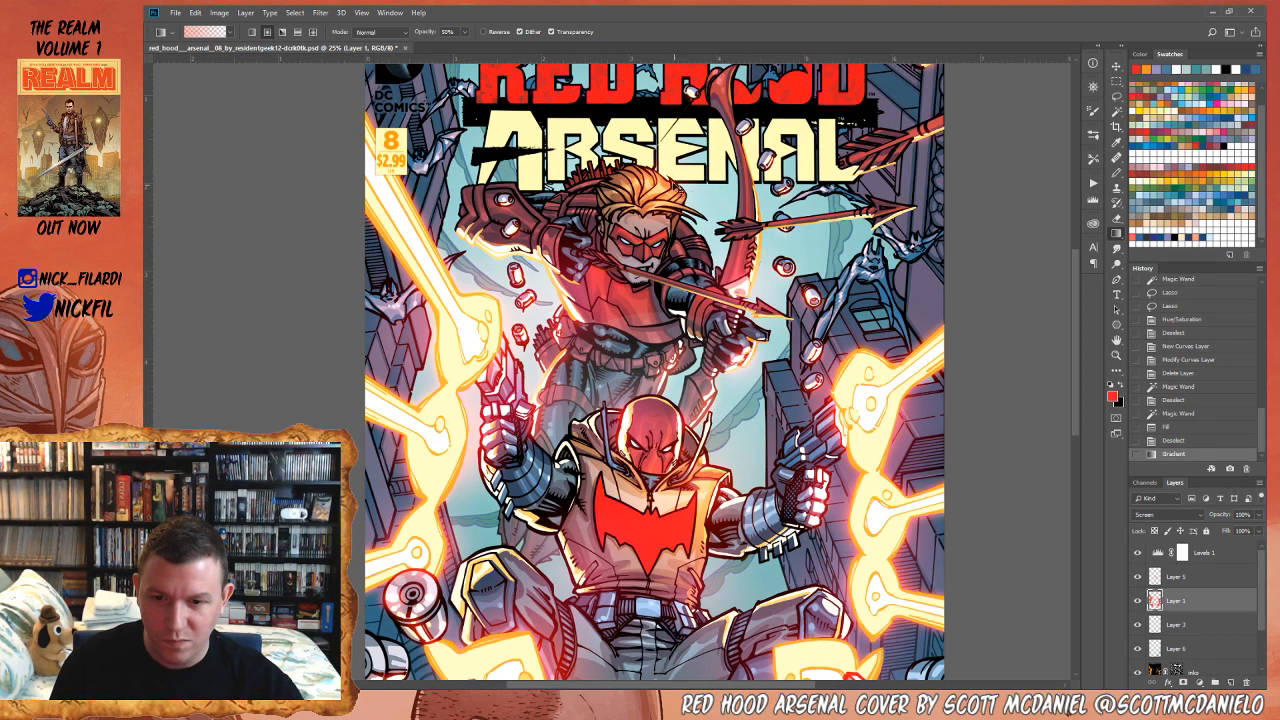
pyautogui.hotkey('ctrl', 'z')
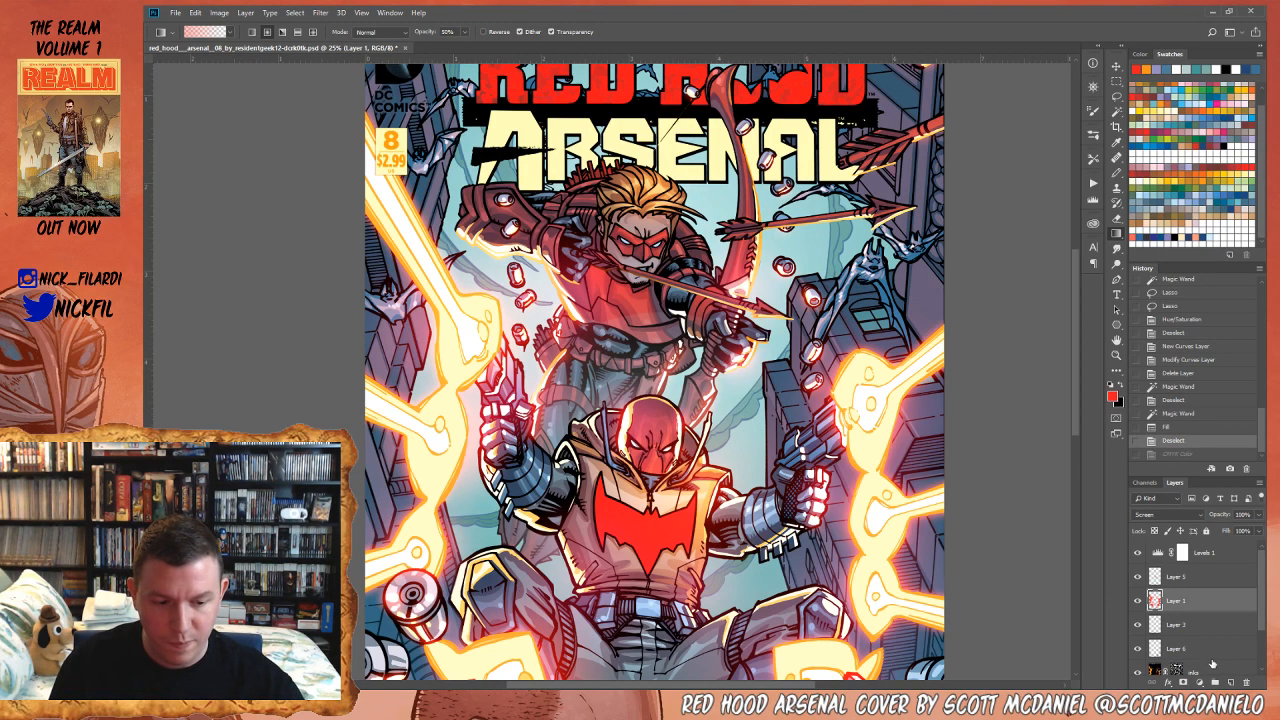
# - Apply red gradients to Arsenal, on the inks layer at his hair and on Layer 1 over his chest
pyautogui.click(1213, 667)
pyautogui.moveTo(672, 187)
pyautogui.mouseDown()
pyautogui.moveTo(700, 200)
pyautogui.moveTo(676, 196)
pyautogui.mouseUp()
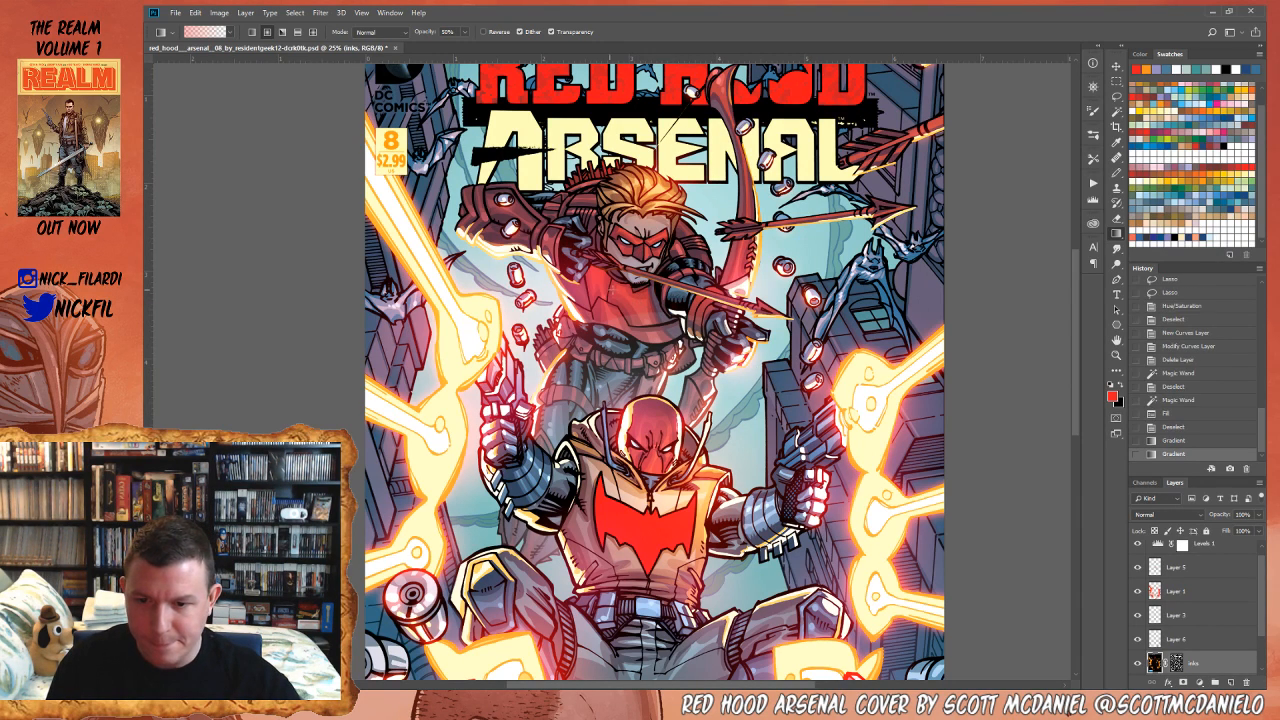
pyautogui.click(1204, 574)
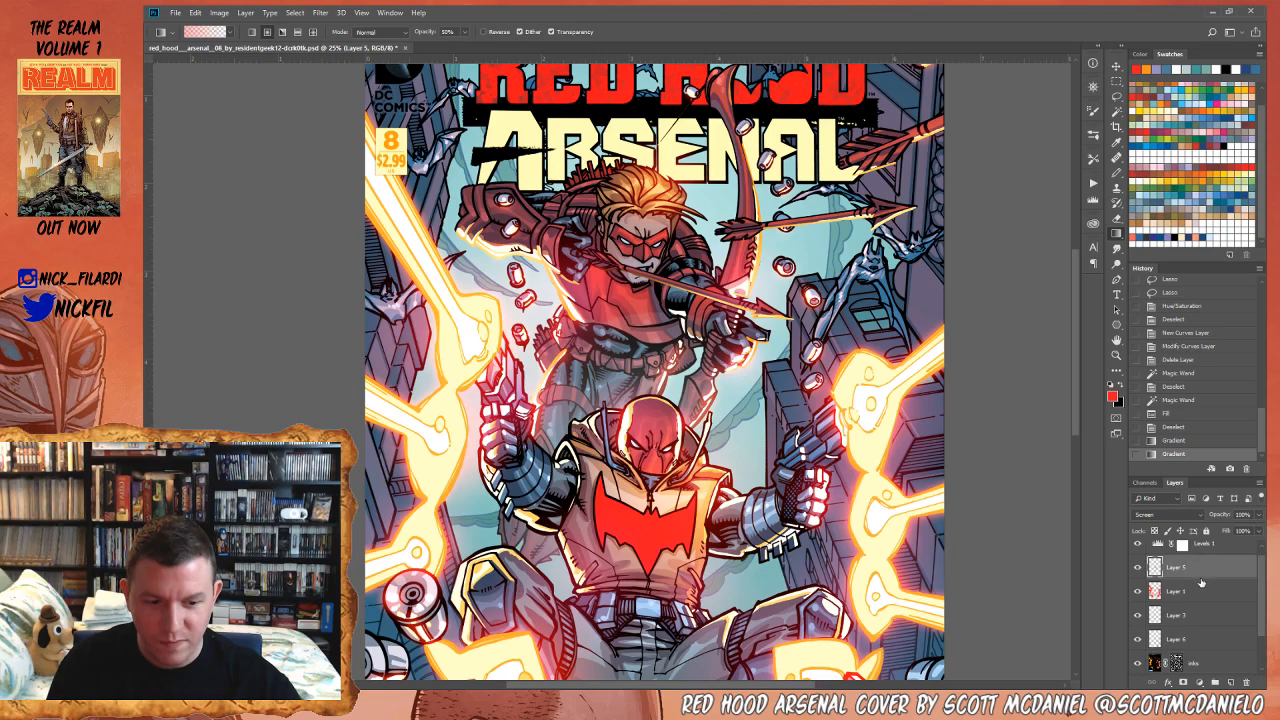
pyautogui.click(1201, 590)
pyautogui.moveTo(639, 308); pyautogui.dragTo(656, 265)
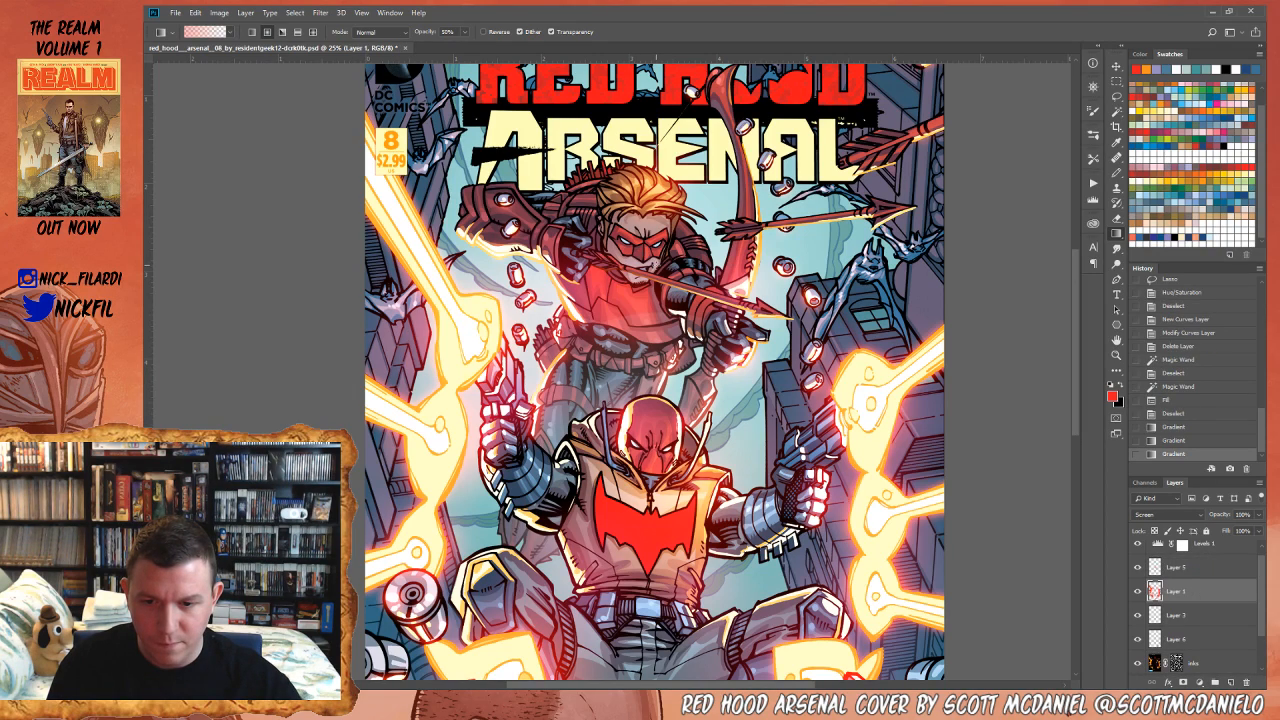
# - Select the cream letters of the ARSENAL title on the flats layer with the Magic Wand
pyautogui.moveTo(789, 455); pyautogui.dragTo(801, 295)
pyautogui.press('z')
pyautogui.keyDown('alt'); pyautogui.click(808, 300); pyautogui.keyUp('alt')
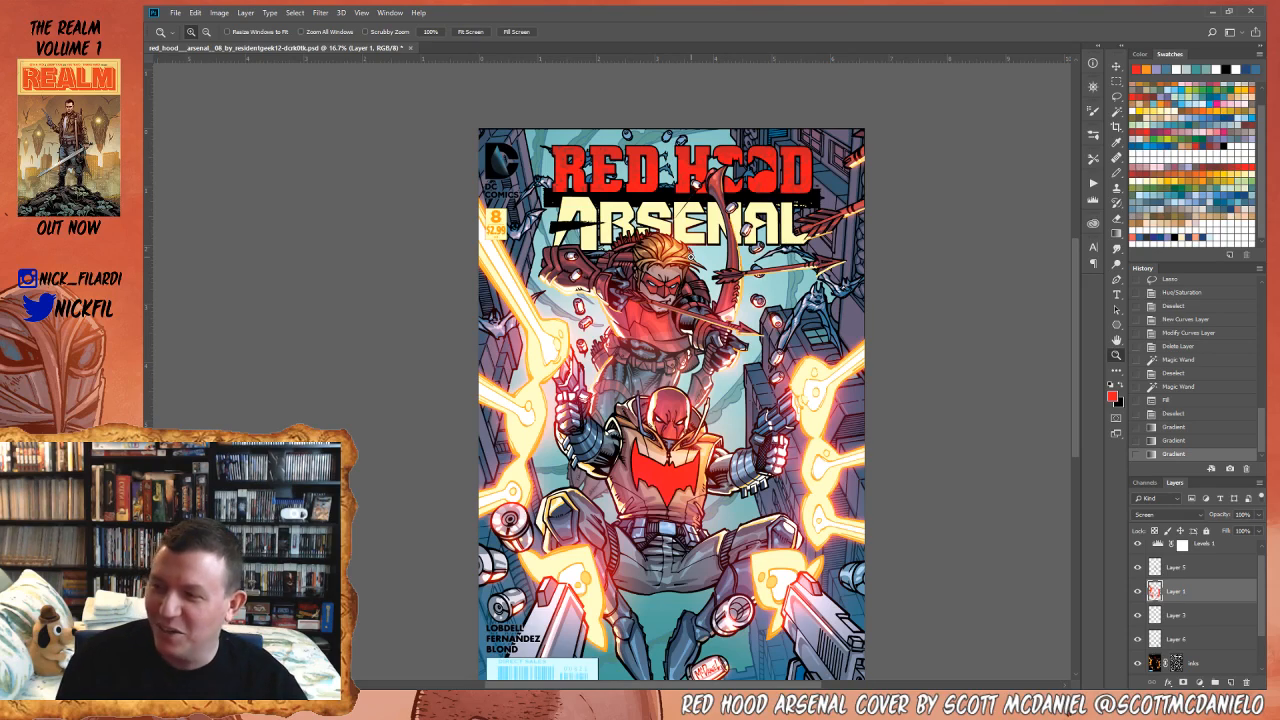
pyautogui.moveTo(735, 340); pyautogui.dragTo(715, 315)
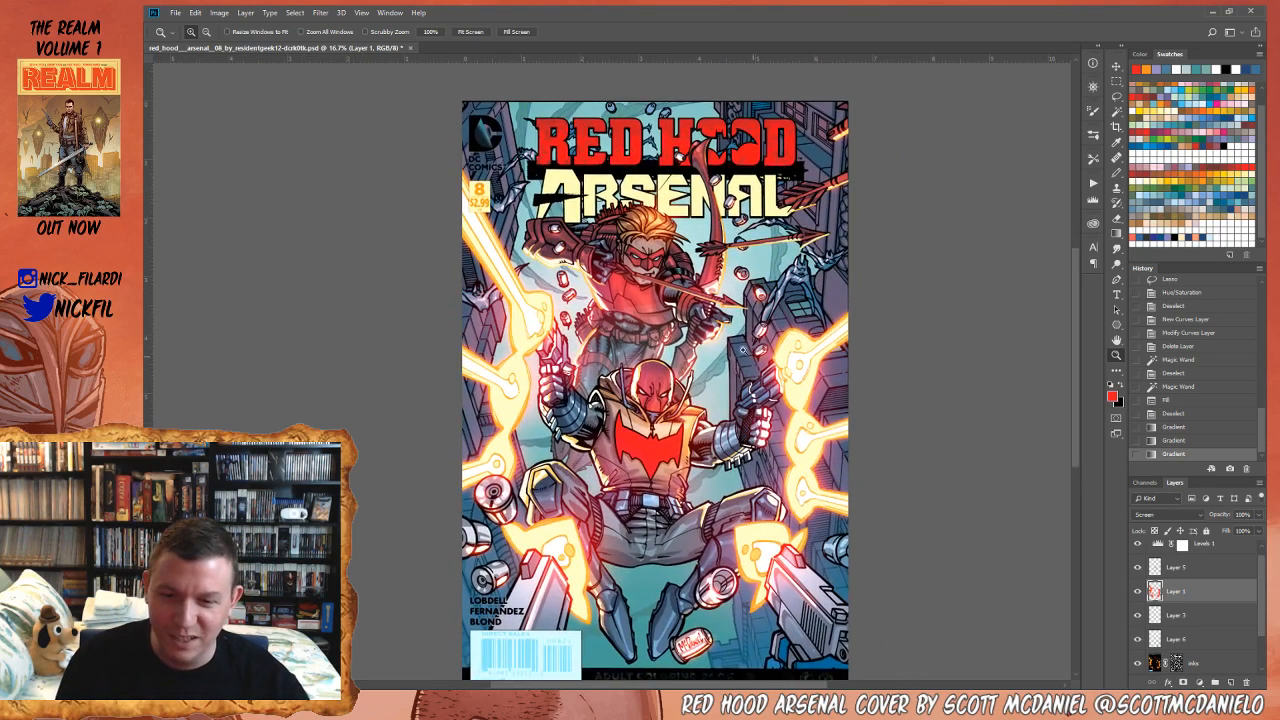
pyautogui.keyDown('alt'); pyautogui.click(687, 304); pyautogui.keyUp('alt')
pyautogui.moveTo(772, 397); pyautogui.dragTo(796, 342)
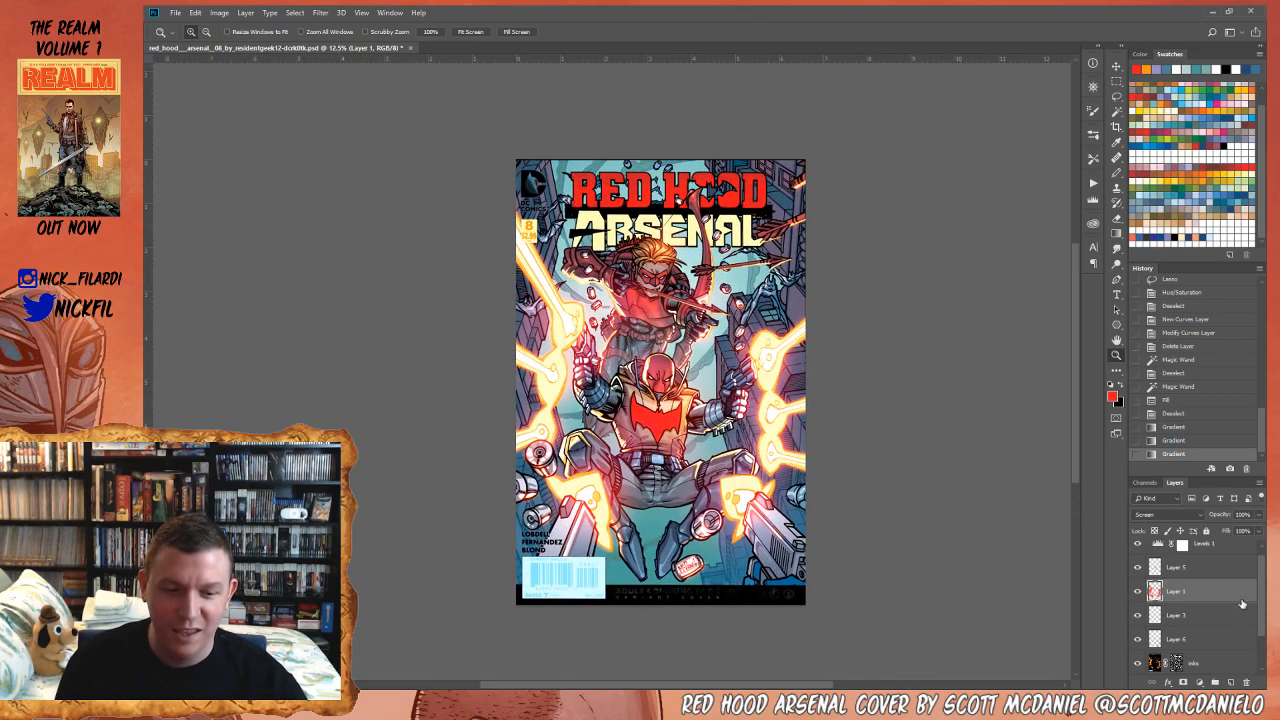
pyautogui.press('w')
pyautogui.scroll(-2, 1207, 653)
pyautogui.click(1200, 640)
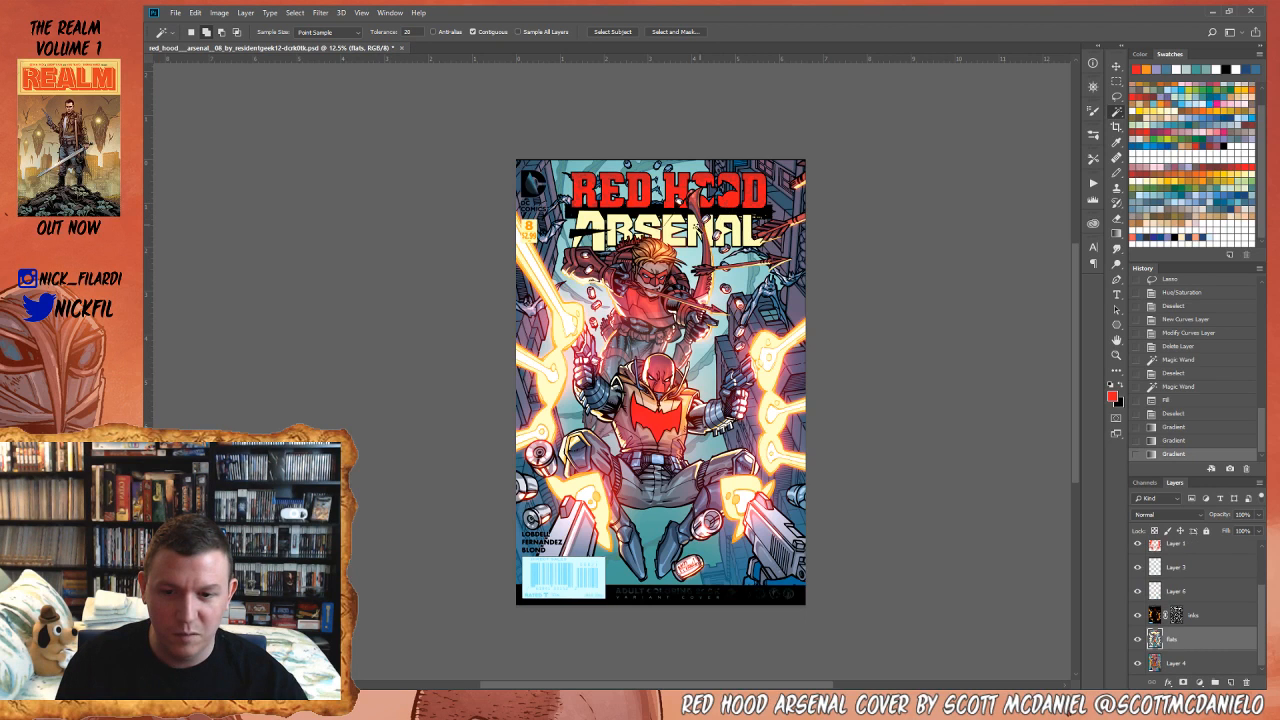
pyautogui.click(669, 223)
pyautogui.click(710, 228)
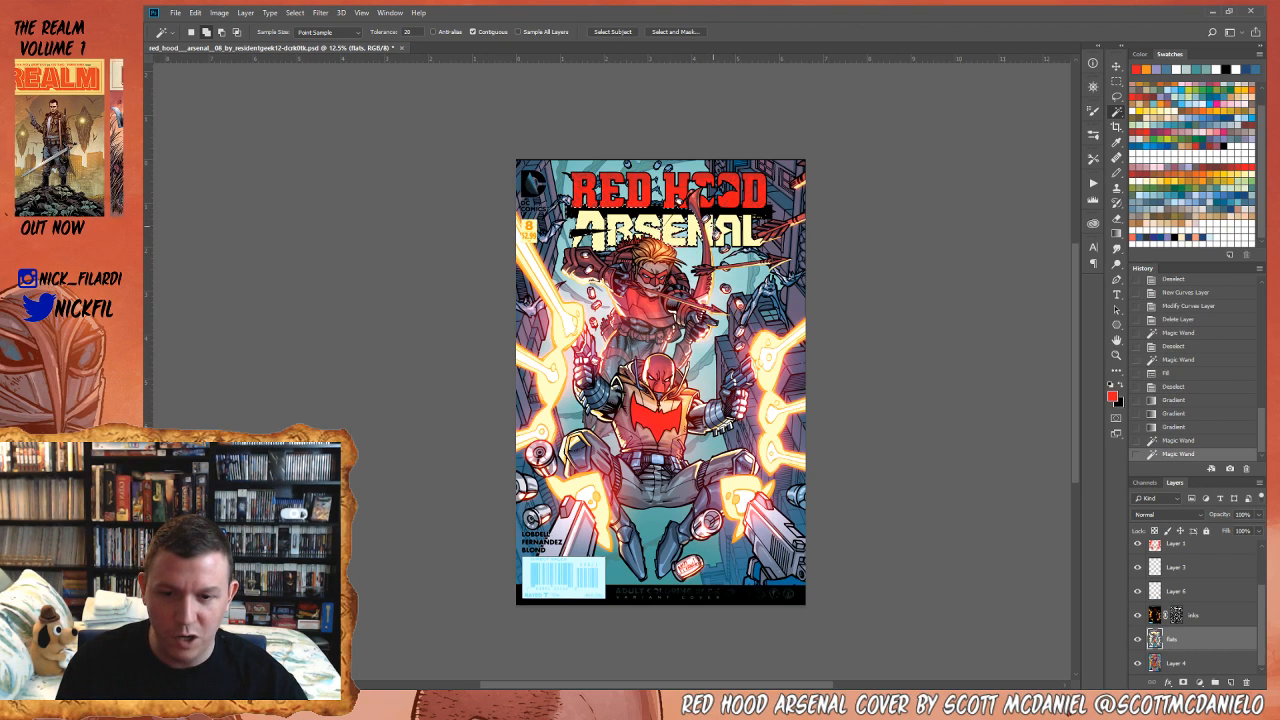
# - Fill the selected ARSENAL letters with pale blue and shift their hue by -75
pyautogui.press('b')
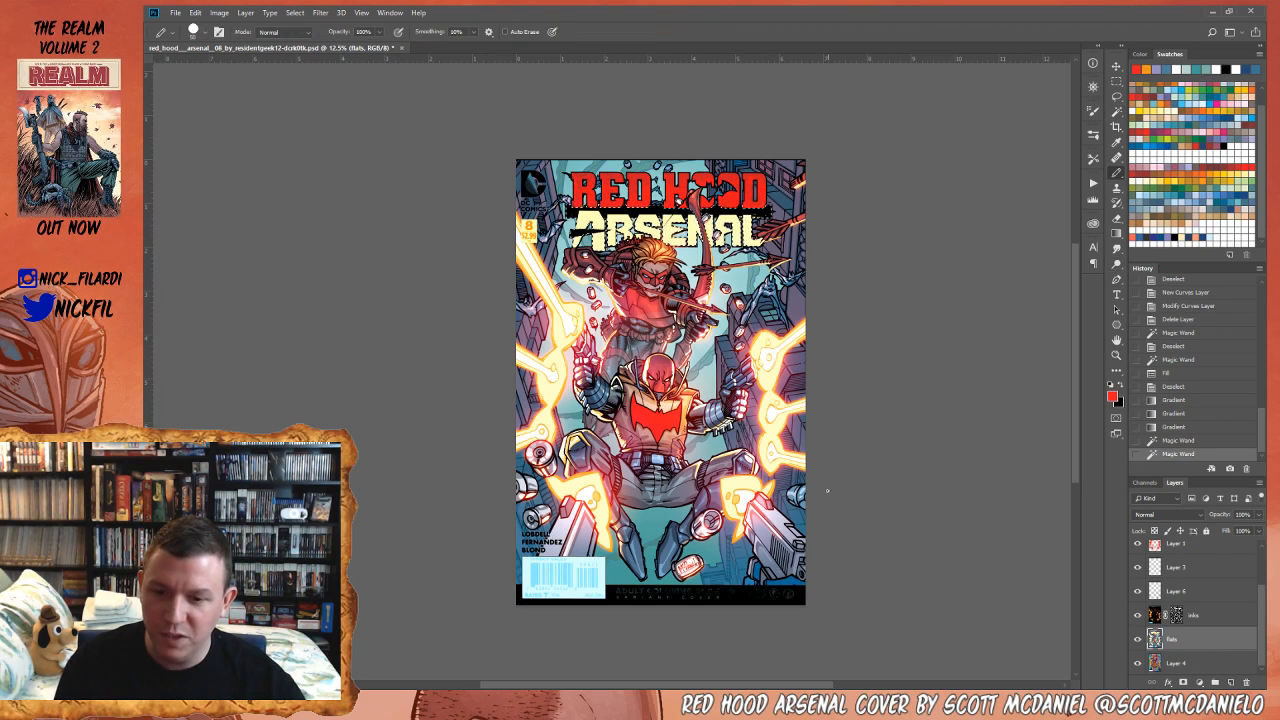
pyautogui.click(1182, 114)
pyautogui.hotkey('alt', 'BackSpace')
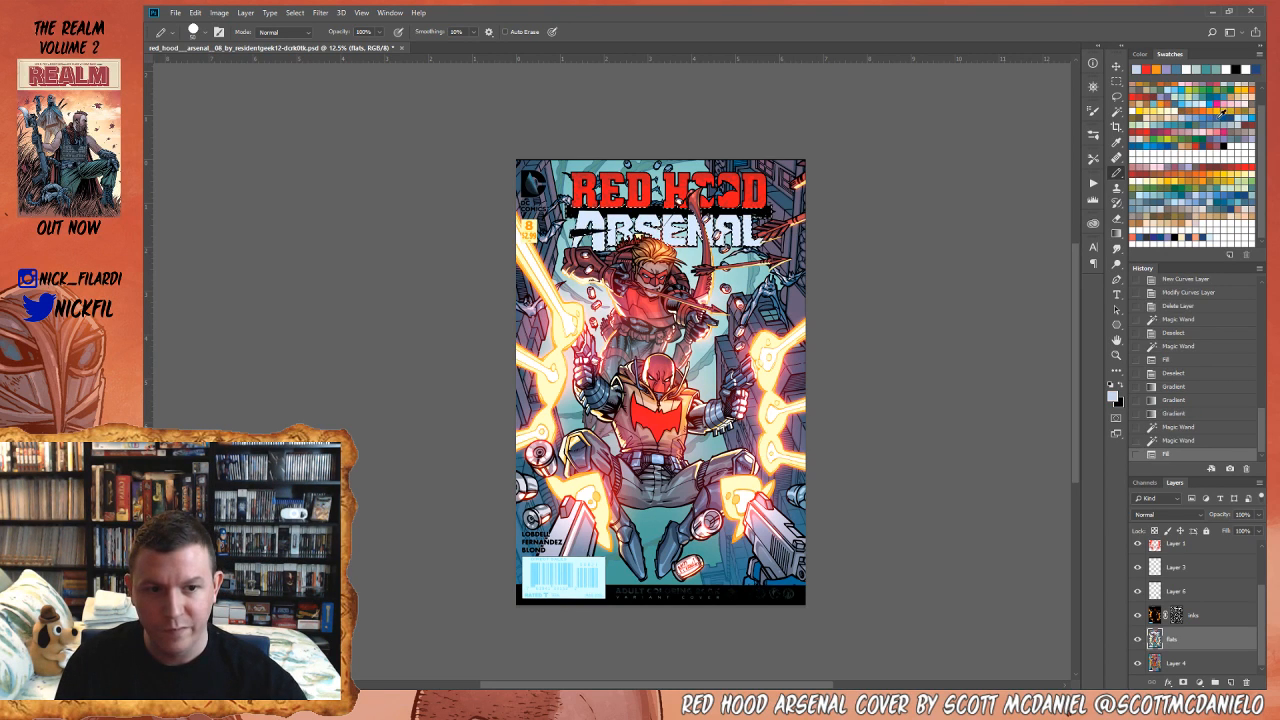
pyautogui.hotkey('ctrl', 'u')
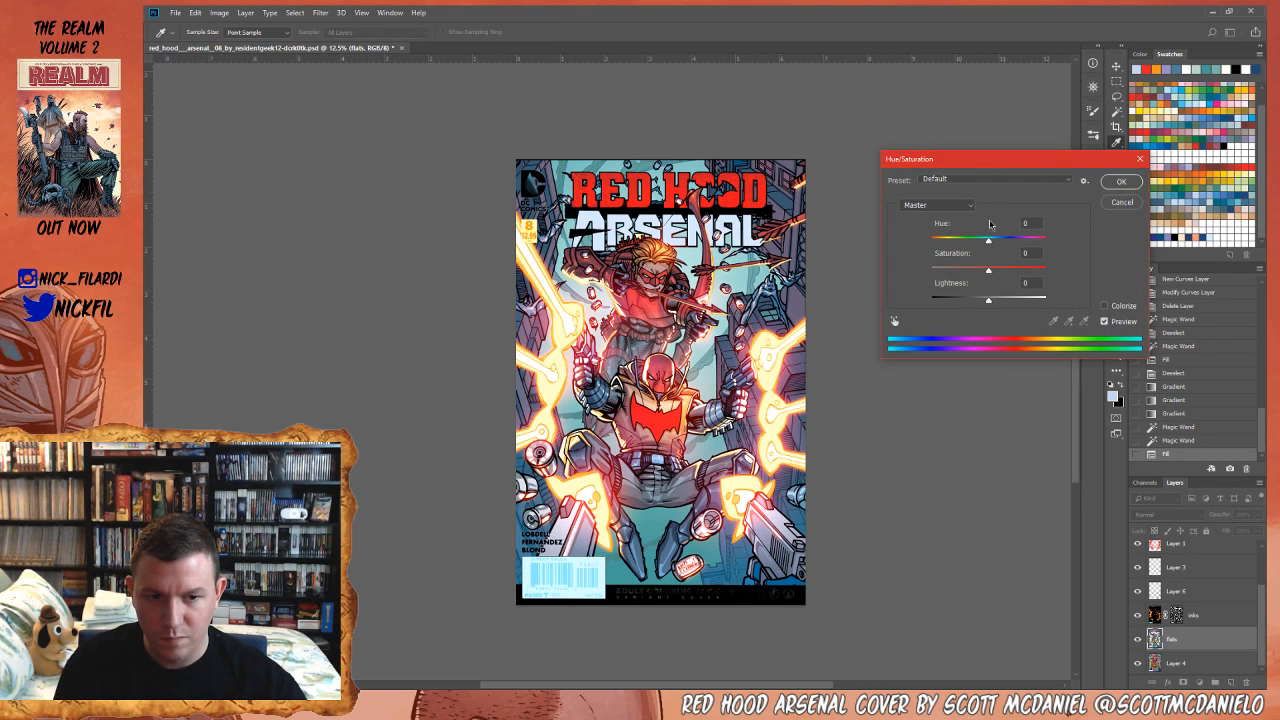
pyautogui.moveTo(1013, 242); pyautogui.dragTo(956, 246)
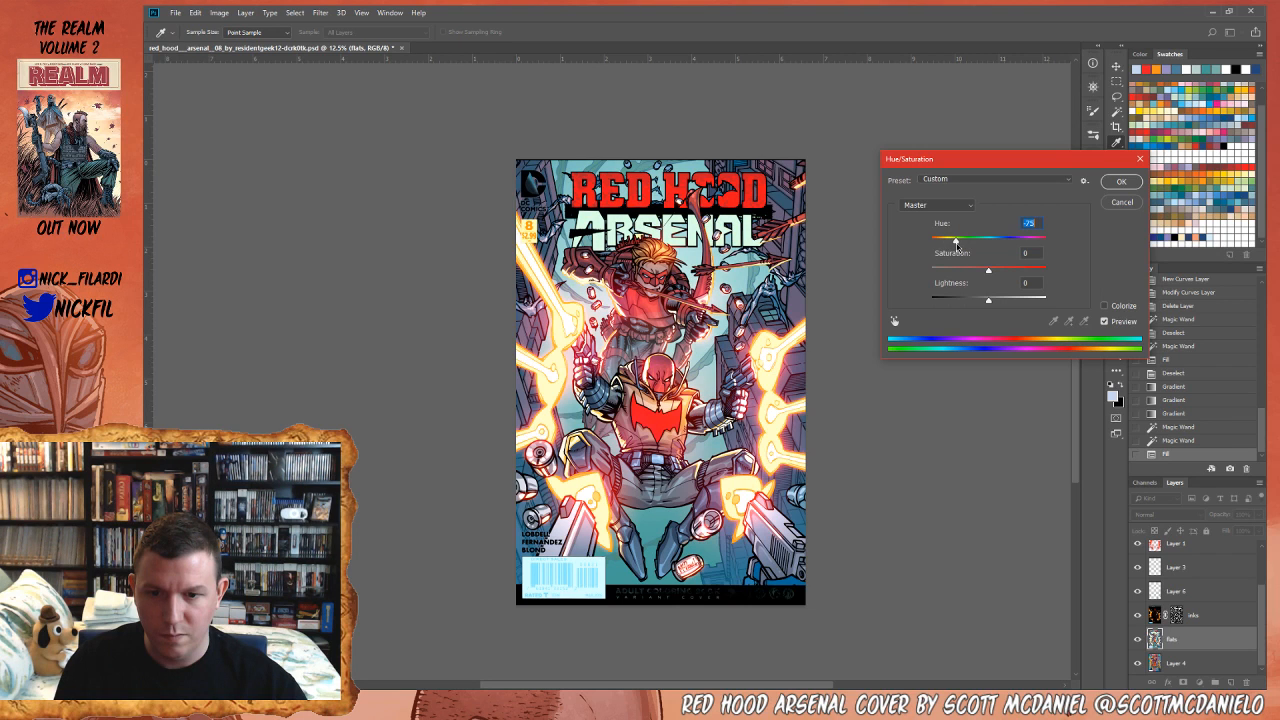
pyautogui.click(1139, 182)
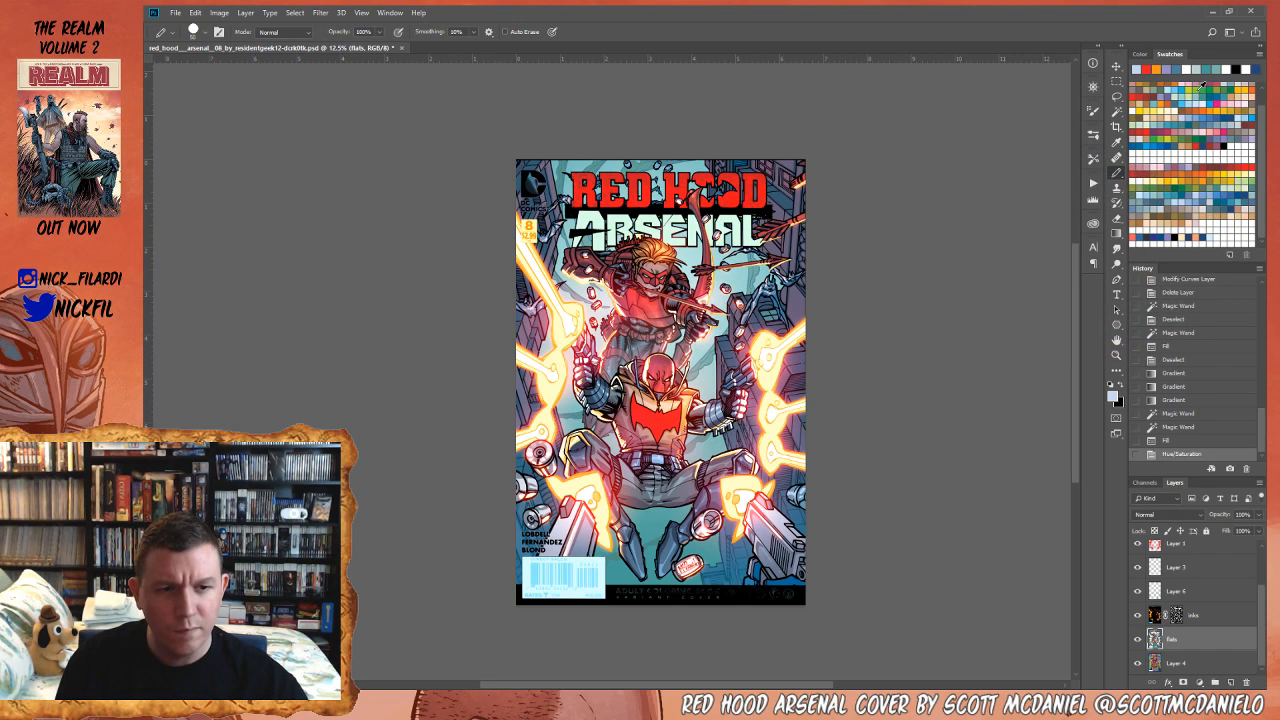
# - Fill the ARSENAL letters with lime green, and replace that with a darker green swatch
pyautogui.click(1202, 87)
pyautogui.hotkey('alt', 'BackSpace')
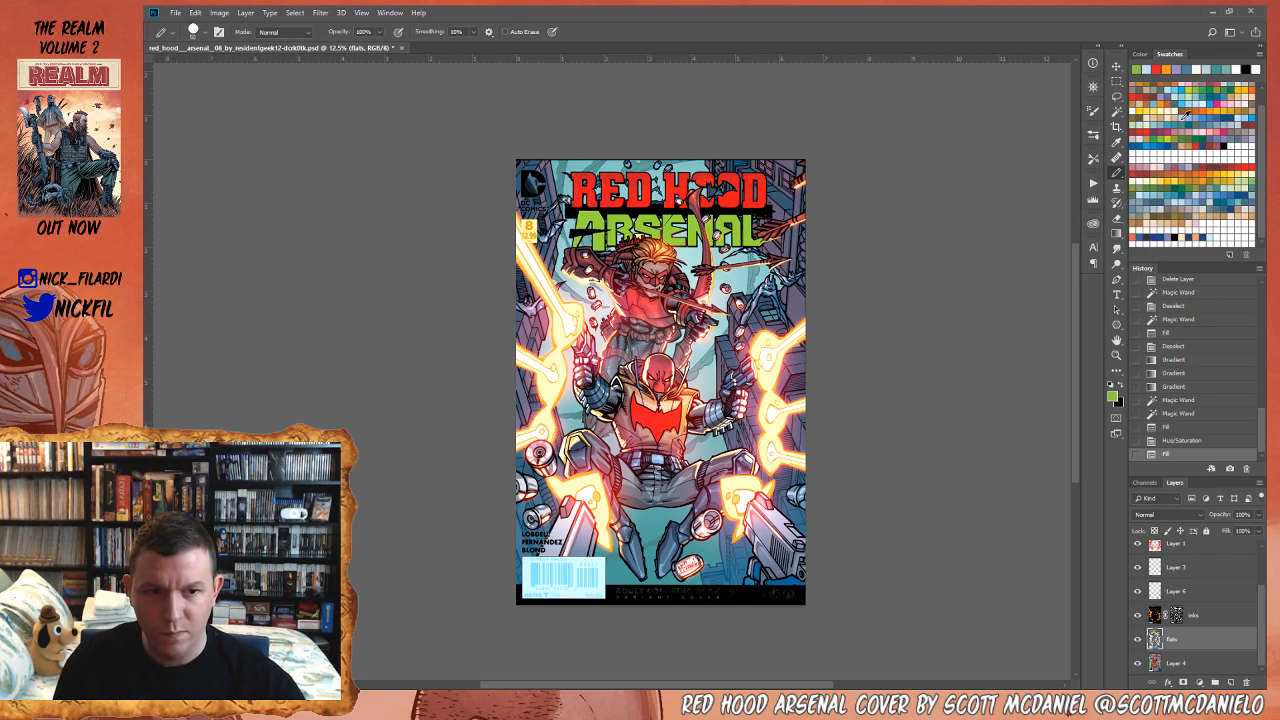
pyautogui.click(1216, 86)
pyautogui.hotkey('alt', 'BackSpace')
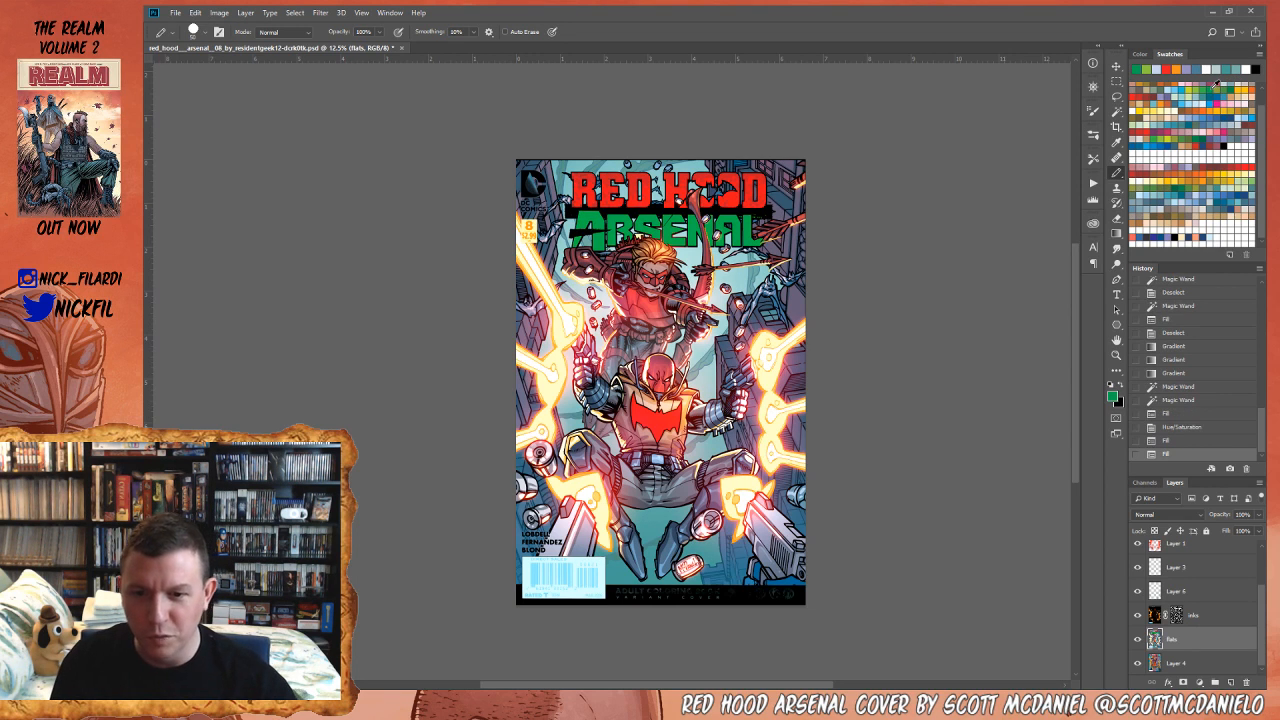
# - Shift the hue of the selected green ARSENAL letters to a golden orange with Hue/Saturation
pyautogui.moveTo(664, 183); pyautogui.dragTo(660, 212)
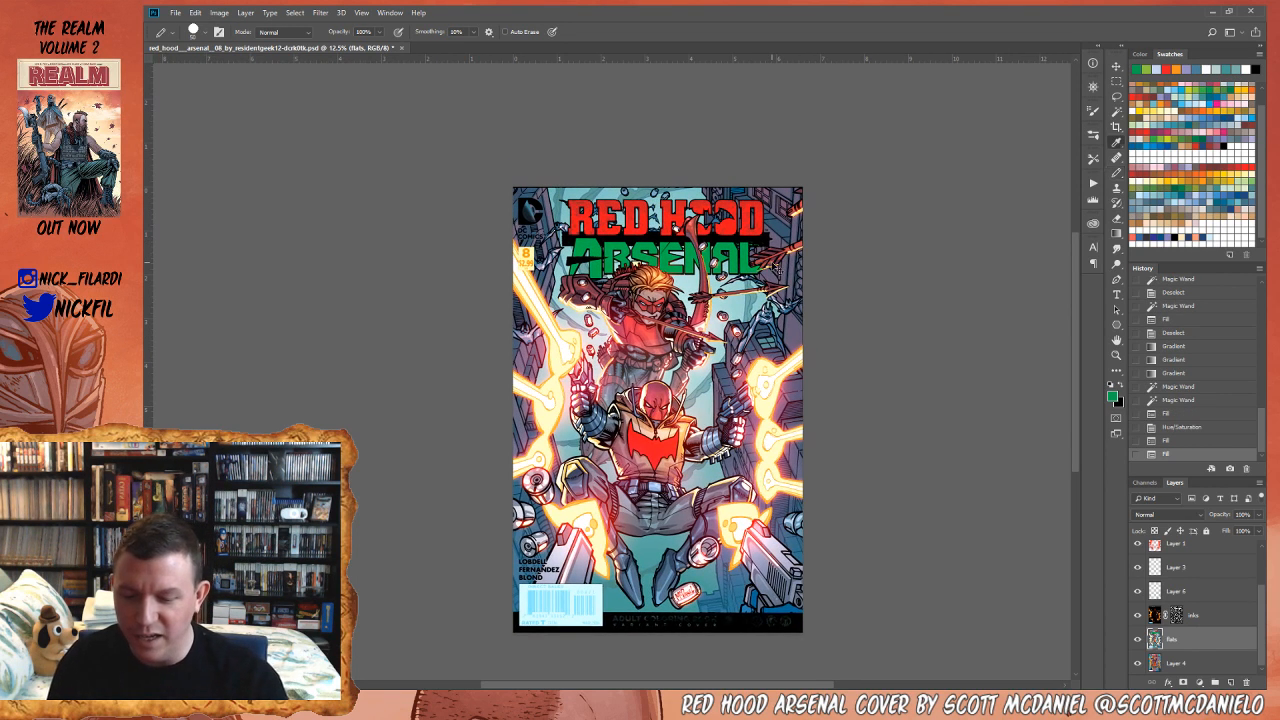
pyautogui.hotkey('ctrl', 'u')
pyautogui.moveTo(961, 243); pyautogui.dragTo(952, 242)
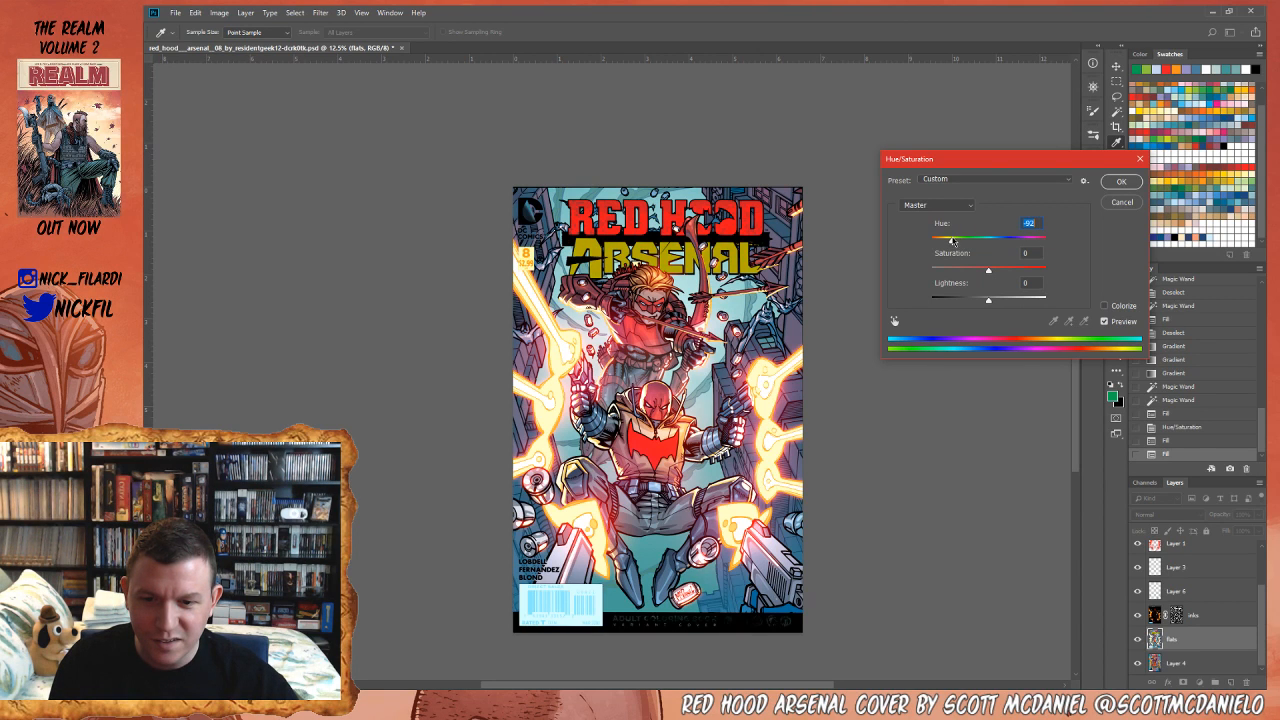
pyautogui.click(1121, 181)
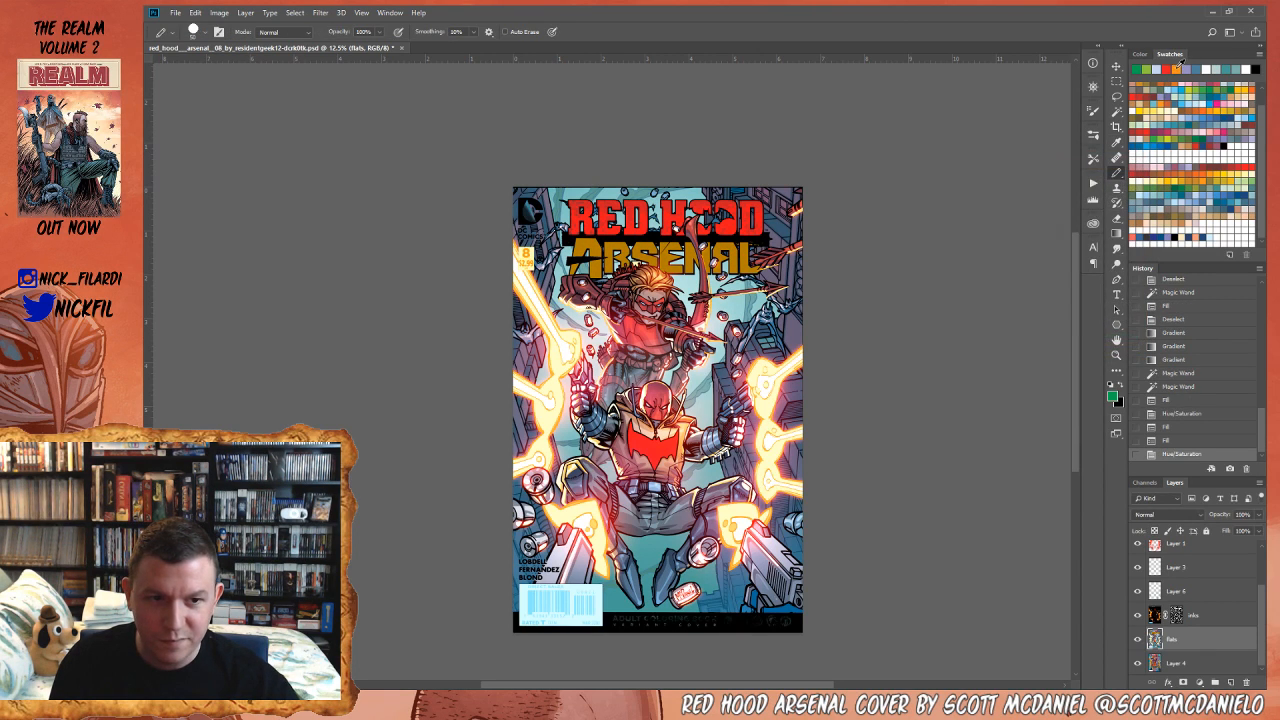
# - Brighten the ARSENAL letters to a yellow glow with orange radial gradients in Screen mode, and deselect them
pyautogui.click(1180, 65)
pyautogui.press('g')
pyautogui.click(385, 32)
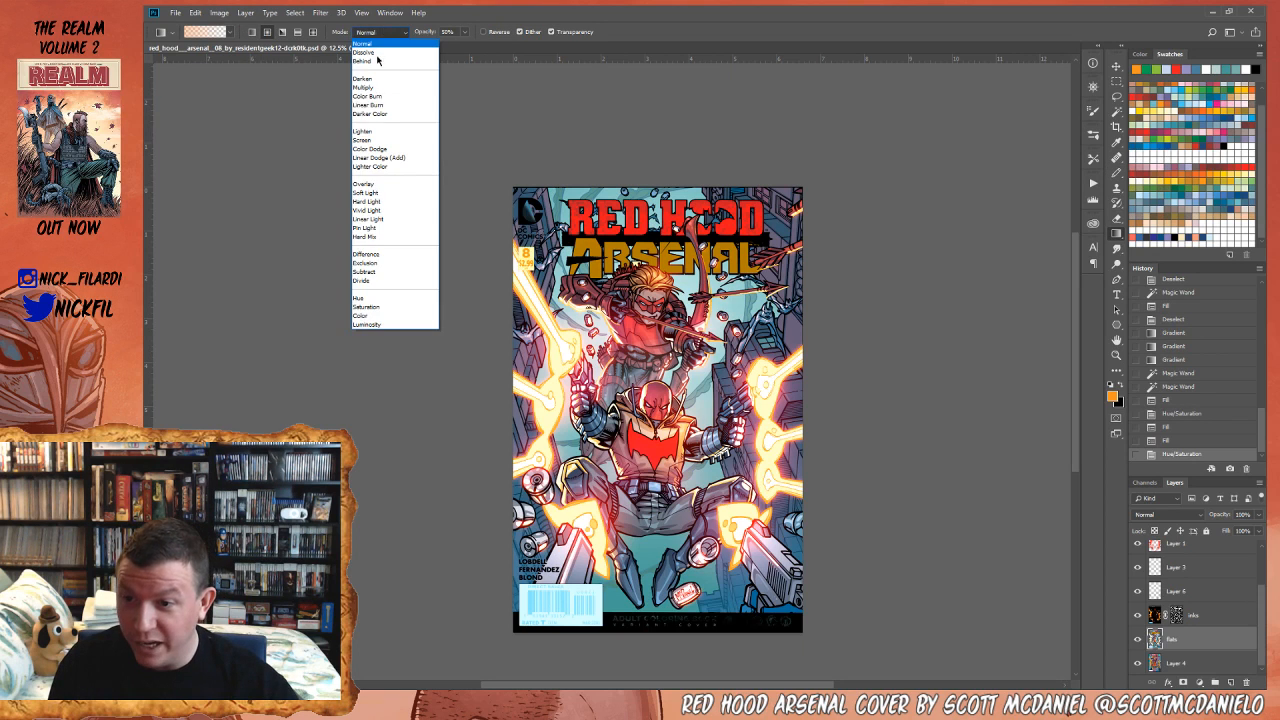
pyautogui.click(389, 146)
pyautogui.moveTo(673, 227); pyautogui.dragTo(669, 299)
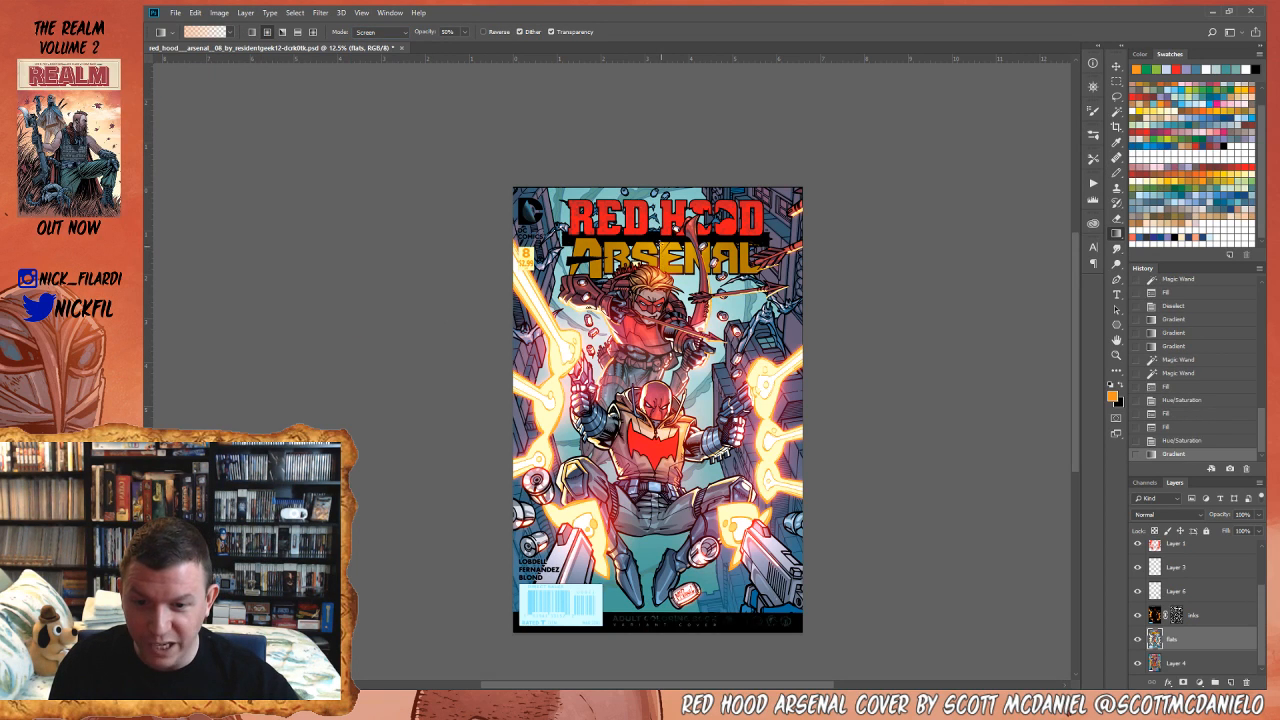
pyautogui.hotkey('ctrl', 'z')
pyautogui.moveTo(665, 241); pyautogui.dragTo(670, 286)
pyautogui.moveTo(669, 241); pyautogui.dragTo(670, 286)
pyautogui.hotkey('ctrl', 'd')
# - Select the leftover cream patch beneath the ARSENAL letters above Arsenal's quiver, pencil it in with the title's yellow, and deselect
pyautogui.press('z')
pyautogui.click(626, 259)
pyautogui.click(626, 259)
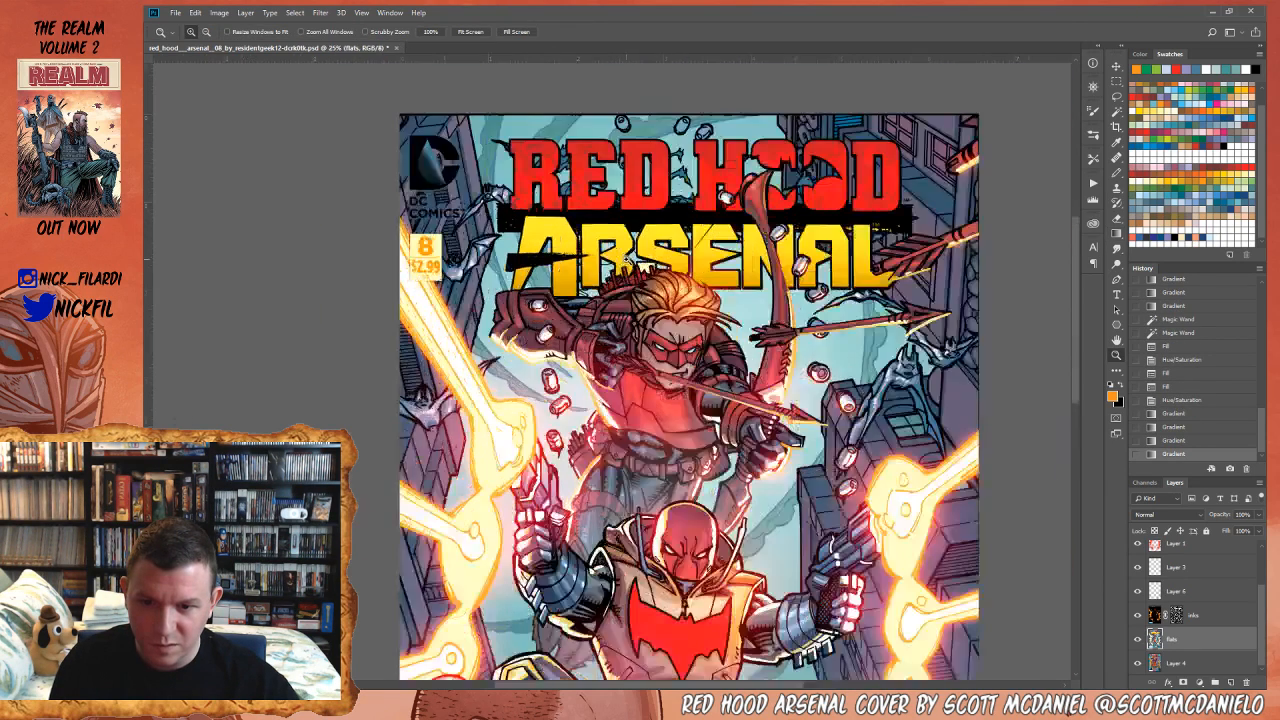
pyautogui.click(626, 259)
pyautogui.click(626, 259)
pyautogui.press('w')
pyautogui.click(668, 278)
pyautogui.press('b')
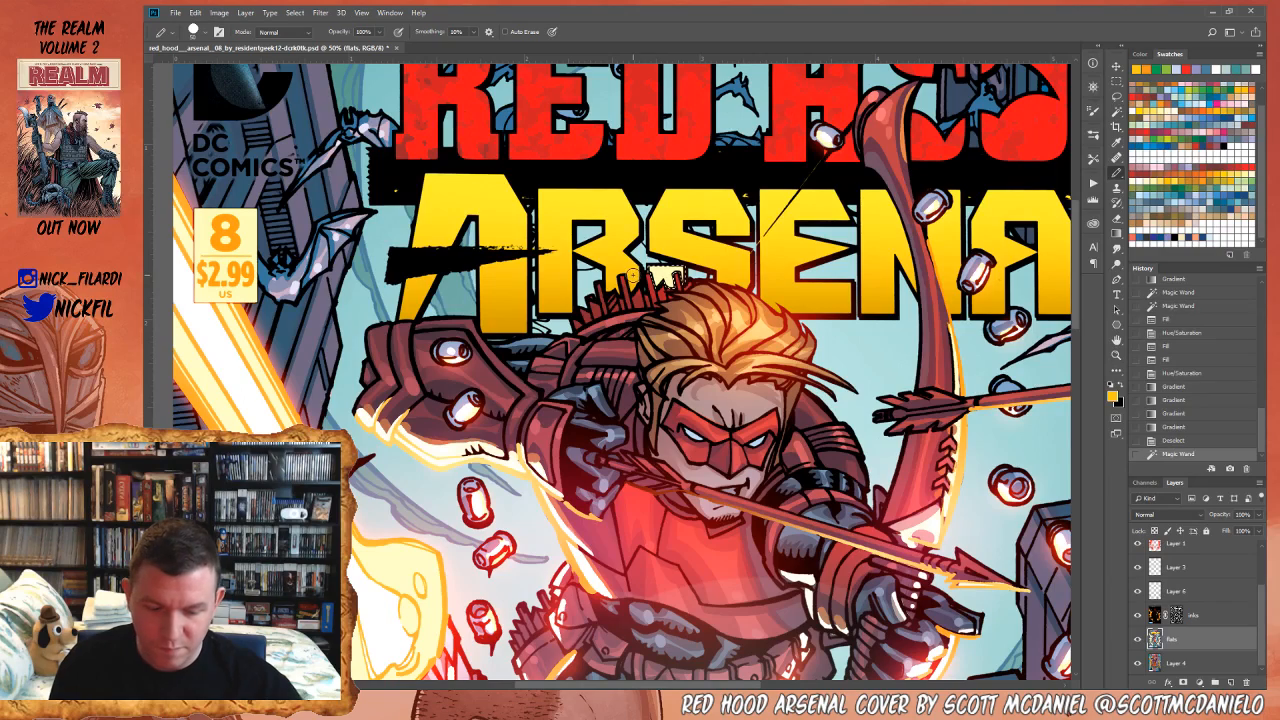
pyautogui.moveTo(640, 267); pyautogui.dragTo(708, 268)
pyautogui.hotkey('ctrl', 'd')
# - Examine the whole cover to judge the yellow ARSENAL title against the artwork
pyautogui.press('z')
pyautogui.keyDown('alt'); pyautogui.click(712, 287); pyautogui.keyUp('alt')
pyautogui.keyDown('alt'); pyautogui.click(712, 287); pyautogui.keyUp('alt')
pyautogui.keyDown('alt'); pyautogui.click(712, 287); pyautogui.keyUp('alt')
pyautogui.keyDown('alt'); pyautogui.click(712, 287); pyautogui.keyUp('alt')
pyautogui.moveTo(799, 533); pyautogui.dragTo(727, 478)
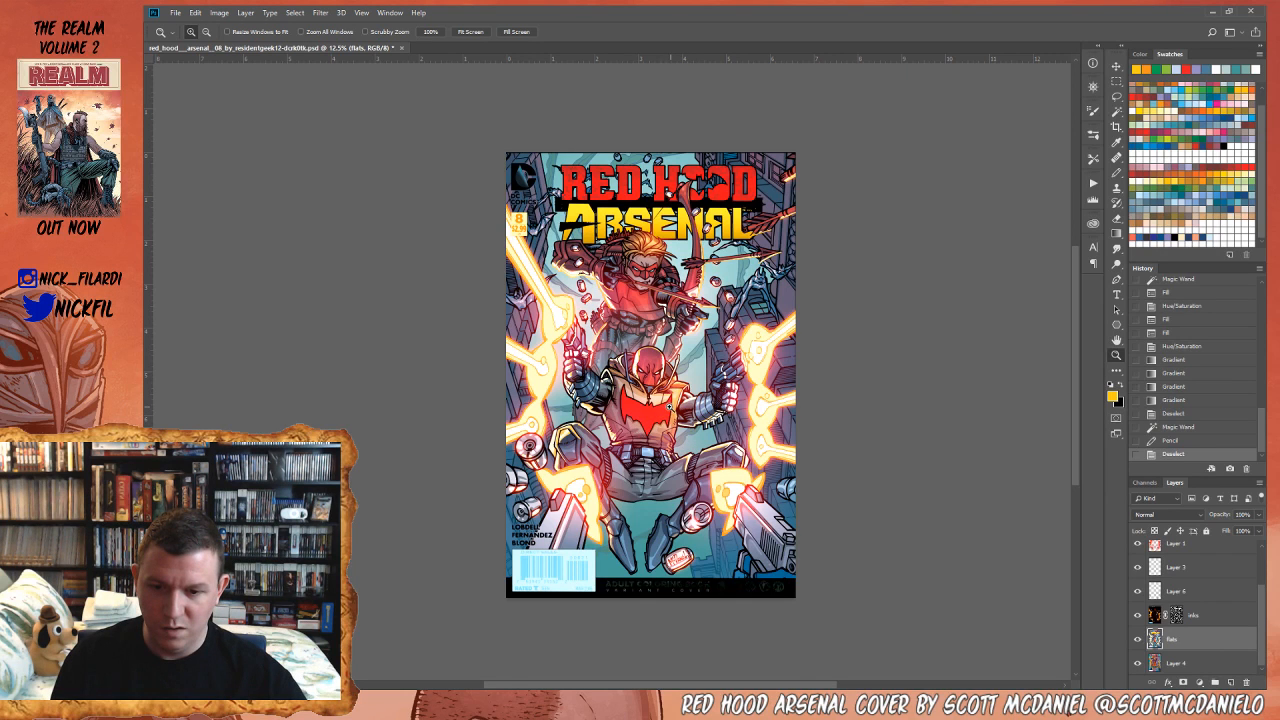
pyautogui.scroll(-1, 648, 408)
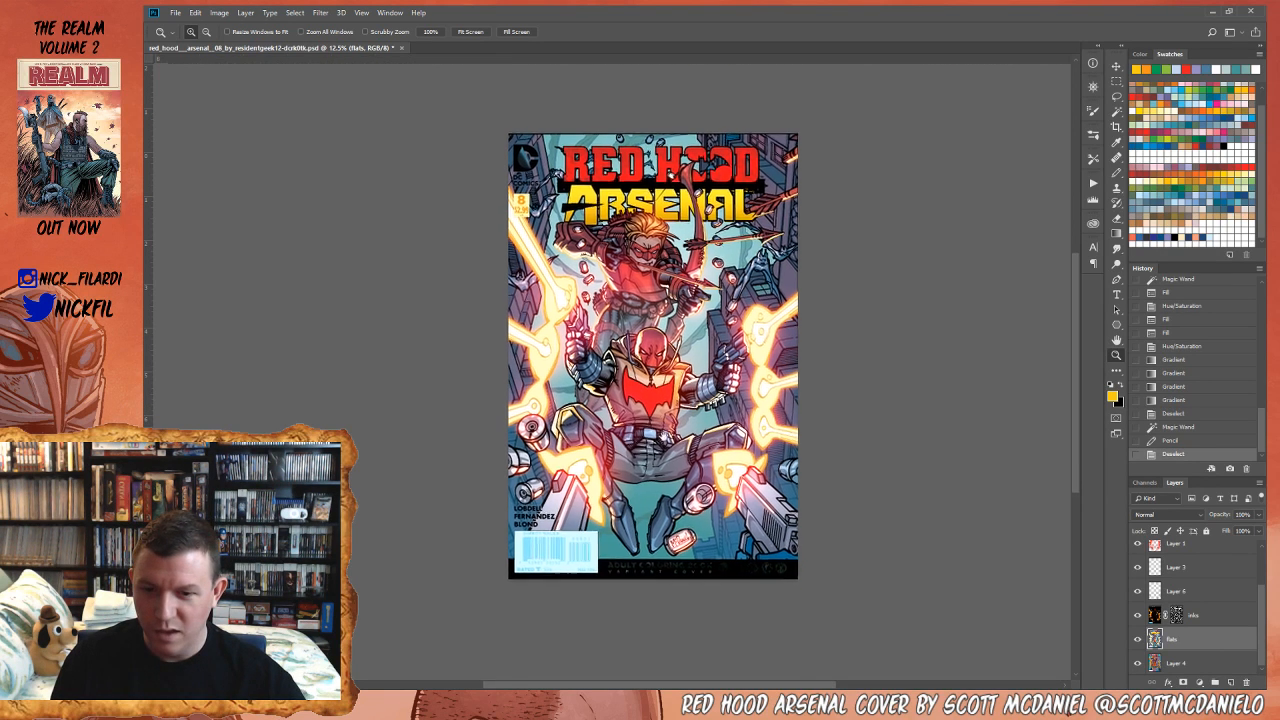
pyautogui.keyDown('alt'); pyautogui.click(656, 434); pyautogui.keyUp('alt')
pyautogui.click(676, 360)
pyautogui.click(678, 356)
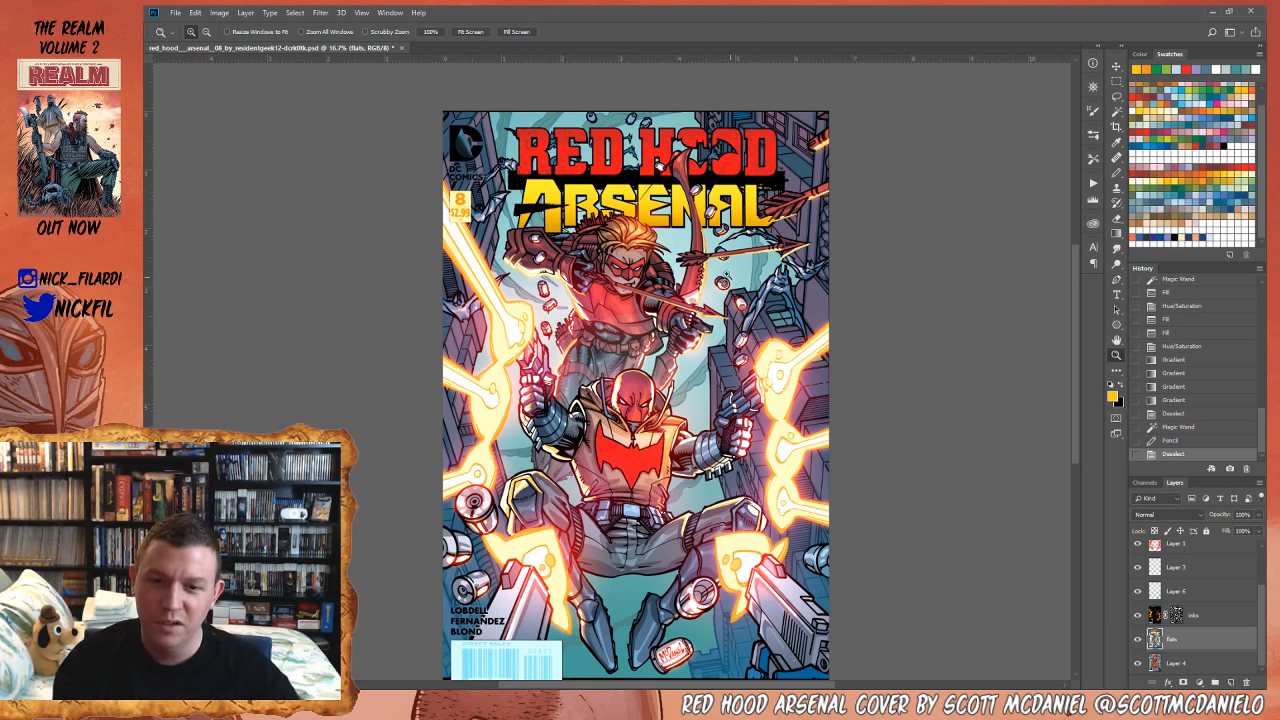
pyautogui.keyDown('alt'); pyautogui.click(752, 300); pyautogui.keyUp('alt')
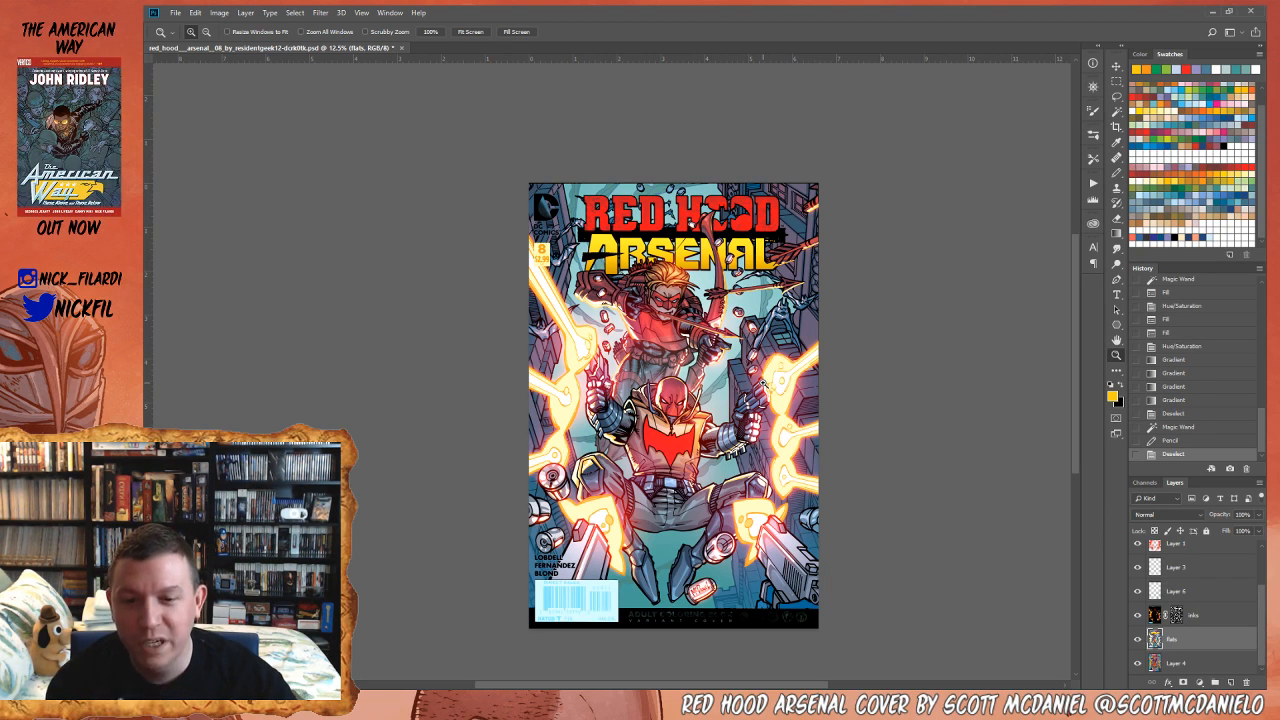
# - Select the ARSENAL title letters from Layer 4 with the Magic Wand, replacing a first wrong selection
pyautogui.click(1202, 664)
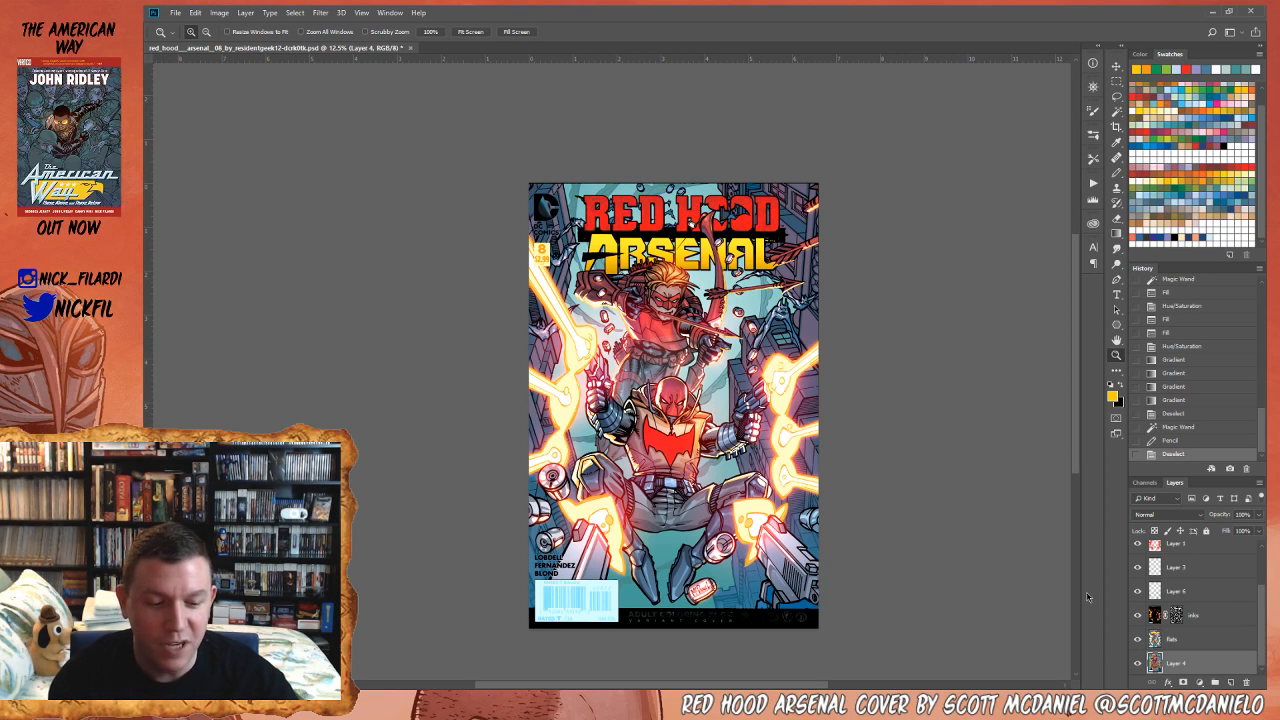
pyautogui.press('w')
pyautogui.click(692, 255)
pyautogui.hotkey('ctrl', 'd')
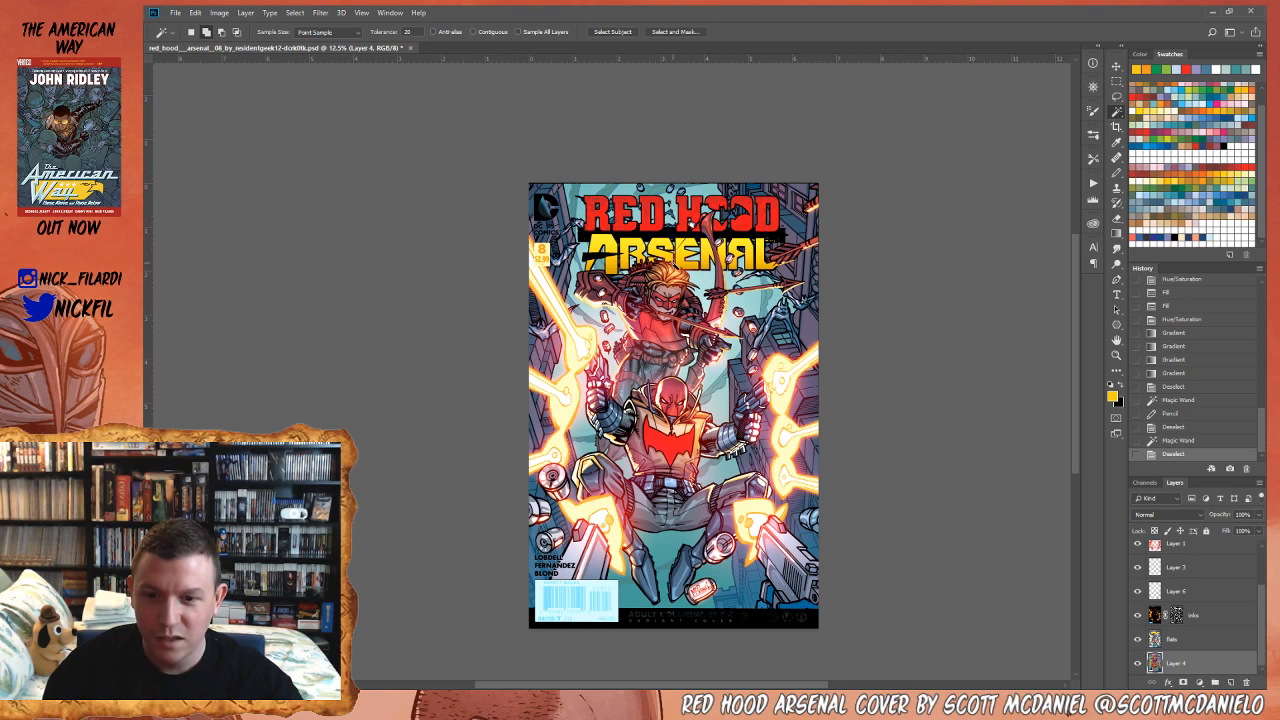
pyautogui.click(654, 248)
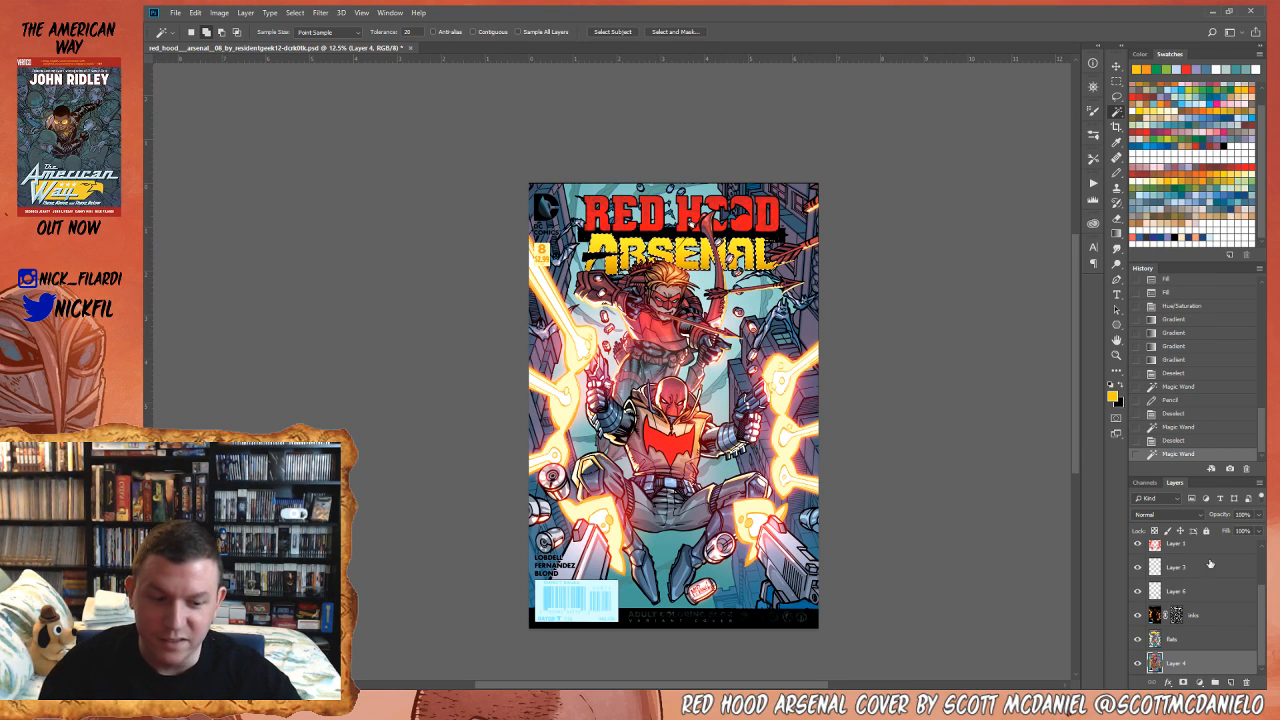
# - Shift the hue of the ARSENAL letters by -17 on the flats layer, and deselect
pyautogui.click(1200, 640)
pyautogui.hotkey('ctrl', 'u')
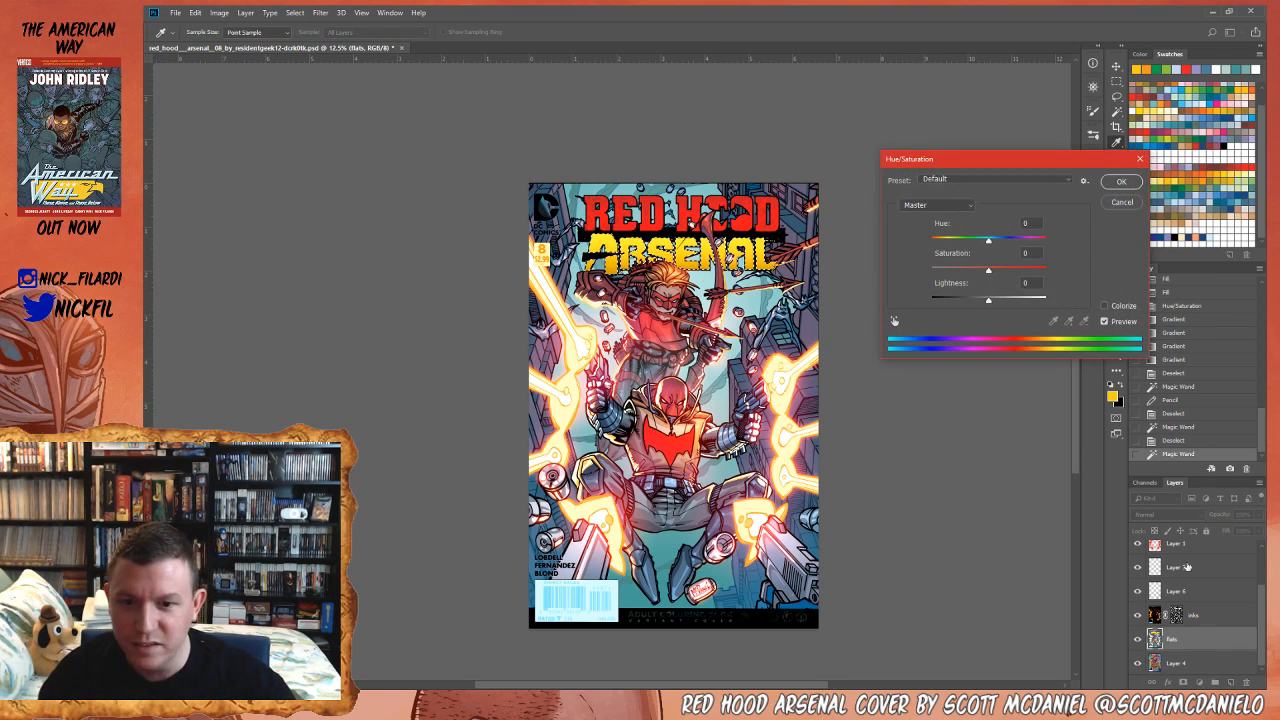
pyautogui.moveTo(977, 237); pyautogui.dragTo(978, 243)
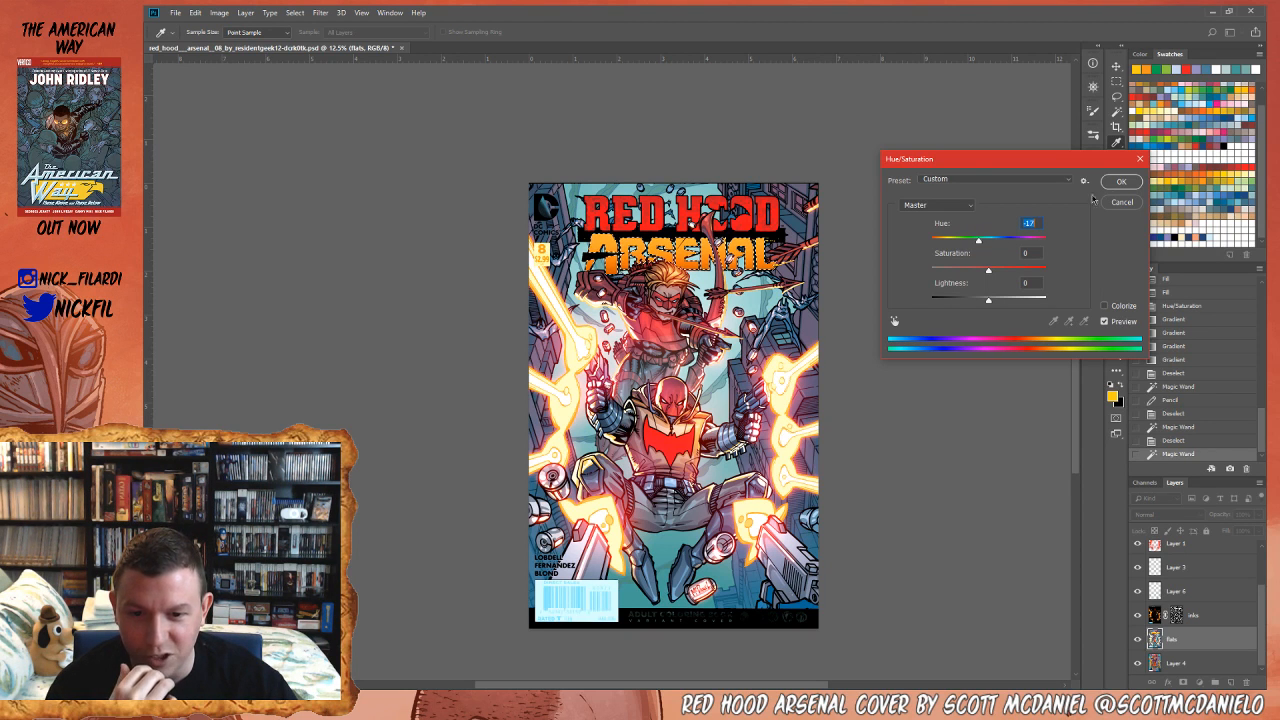
pyautogui.press('Return')
pyautogui.hotkey('ctrl', 'd')
# - Compare the cover with the Levels 1 adjustment hidden and shown
pyautogui.moveTo(782, 365); pyautogui.dragTo(791, 339)
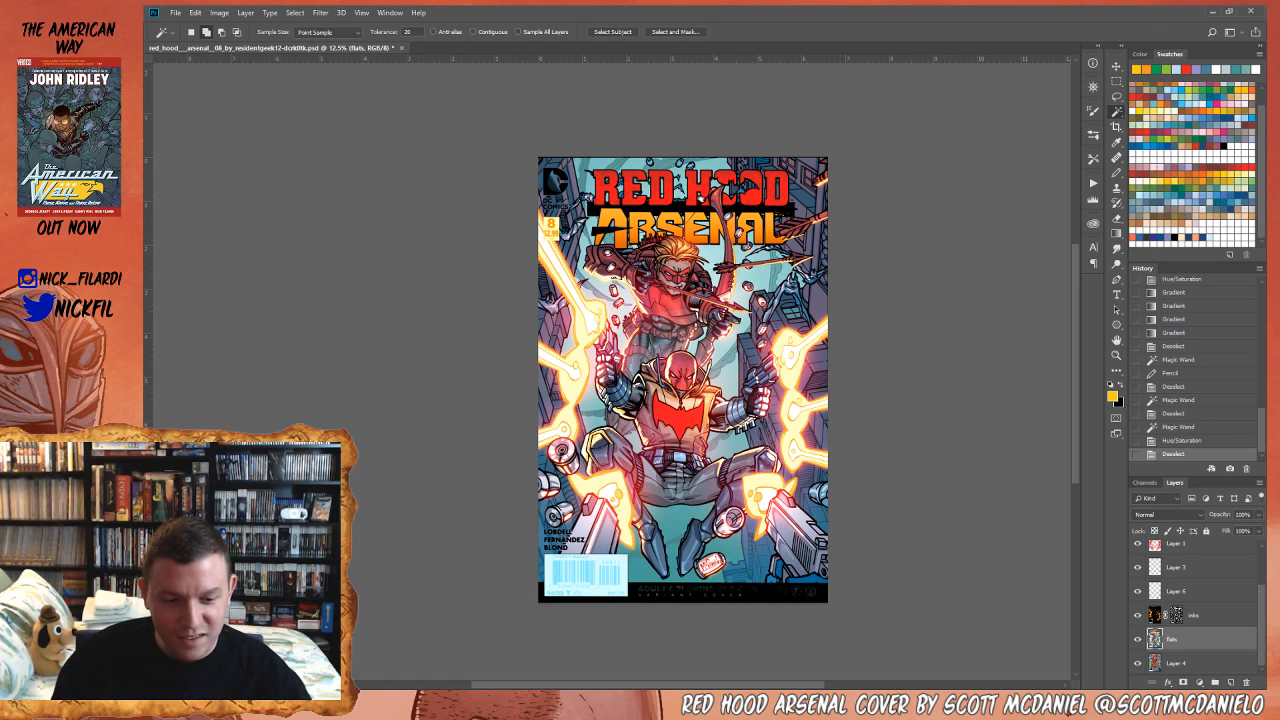
pyautogui.scroll(2, 1198, 545)
pyautogui.click(1139, 553)
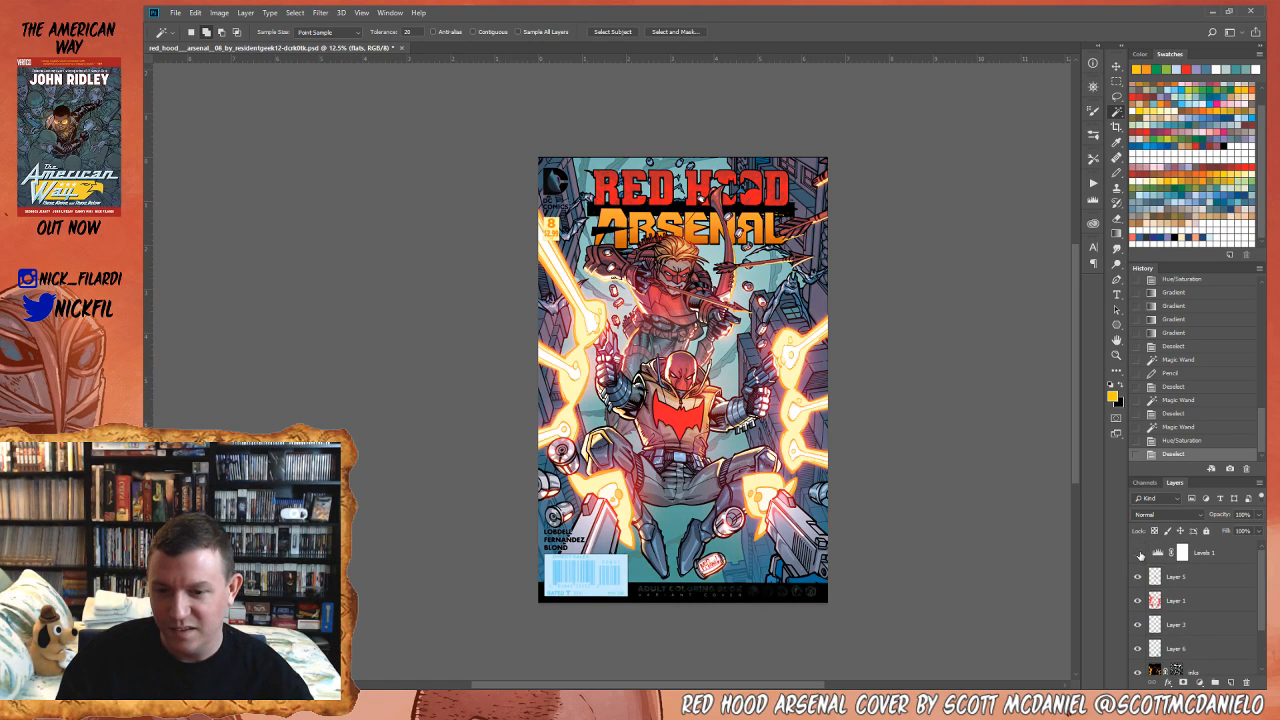
pyautogui.click(1138, 553)
# - Examine the full cover at several magnifications to judge the orange title and the overall colouring
pyautogui.moveTo(717, 372)
pyautogui.mouseDown()
pyautogui.moveTo(710, 274)
pyautogui.moveTo(708, 367)
pyautogui.moveTo(645, 322)
pyautogui.moveTo(710, 389)
pyautogui.mouseUp()
pyautogui.press('z')
pyautogui.click(711, 361)
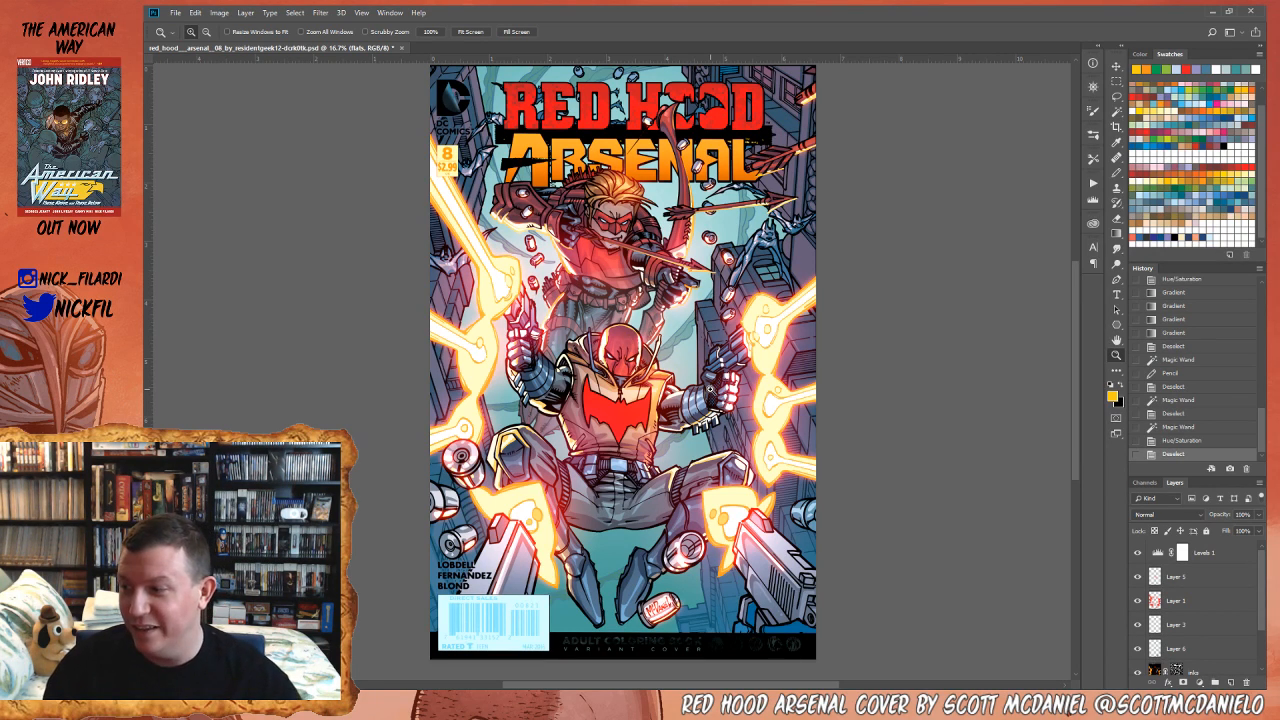
pyautogui.press('alt')
pyautogui.keyDown('alt'); pyautogui.click(638, 298); pyautogui.keyUp('alt')
pyautogui.keyDown('alt'); pyautogui.click(638, 300); pyautogui.keyUp('alt')
pyautogui.keyDown('alt'); pyautogui.click(638, 300); pyautogui.keyUp('alt')
pyautogui.keyDown('alt'); pyautogui.click(640, 330); pyautogui.keyUp('alt')
pyautogui.keyDown('alt'); pyautogui.click(640, 345); pyautogui.keyUp('alt')
pyautogui.click(638, 331)
pyautogui.click(638, 331)
pyautogui.click(639, 331)
pyautogui.click(639, 334)
pyautogui.moveTo(637, 265); pyautogui.dragTo(654, 334)
pyautogui.click(648, 318)
pyautogui.moveTo(838, 376); pyautogui.dragTo(856, 431)
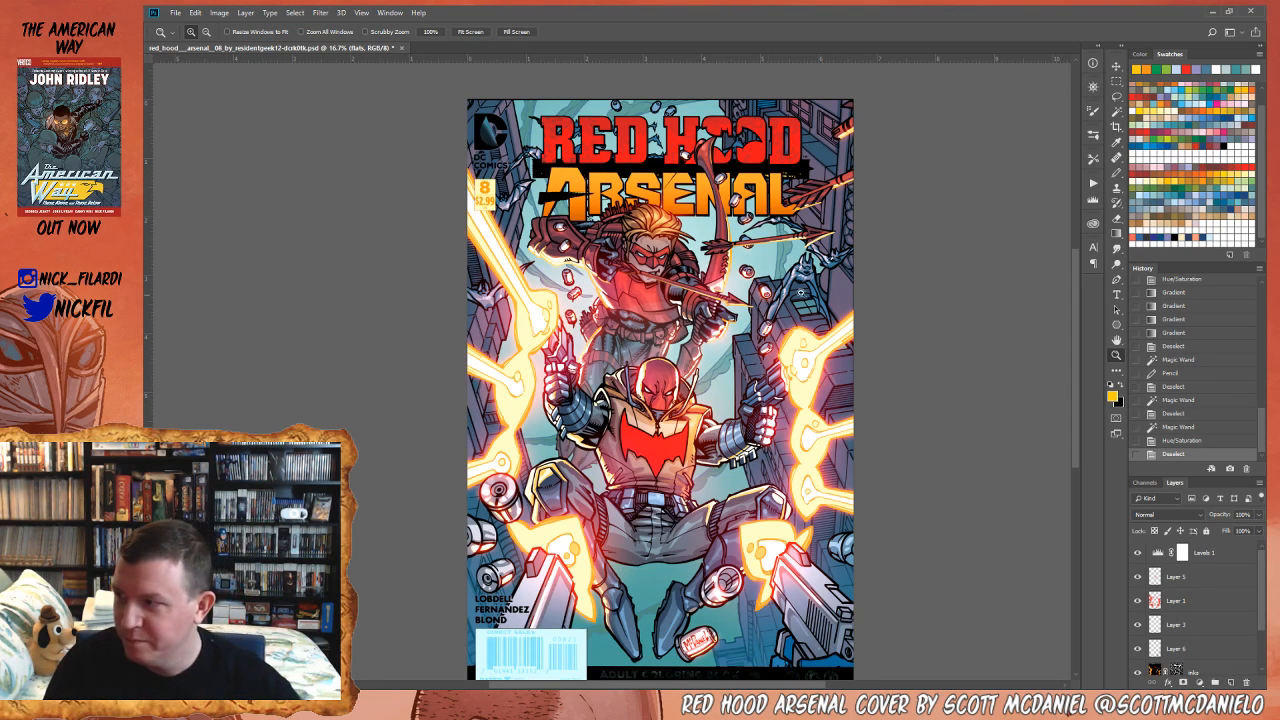
# - Select the painted area of Layer 6 by selecting the whole canvas and subtracting the empty region with the Magic Wand
pyautogui.hotkey('ctrl', 'a')
pyautogui.press('w')
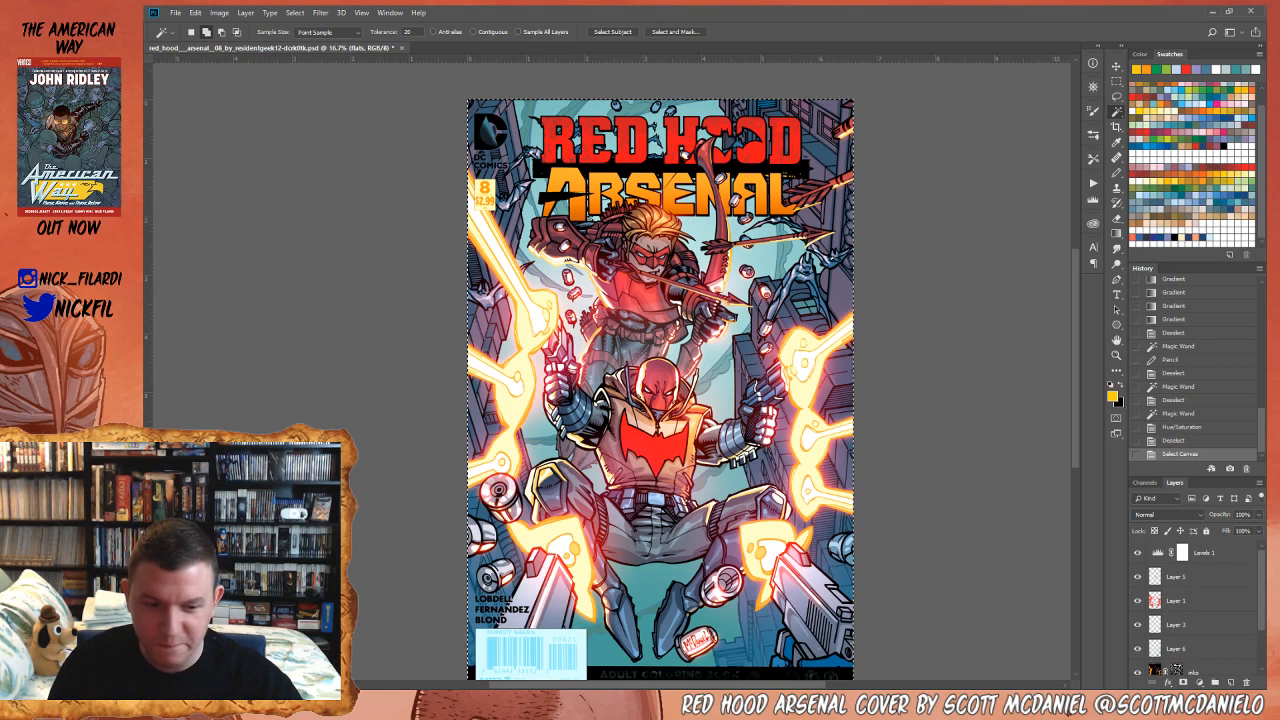
pyautogui.scroll(-2, 1192, 622)
pyautogui.click(1185, 591)
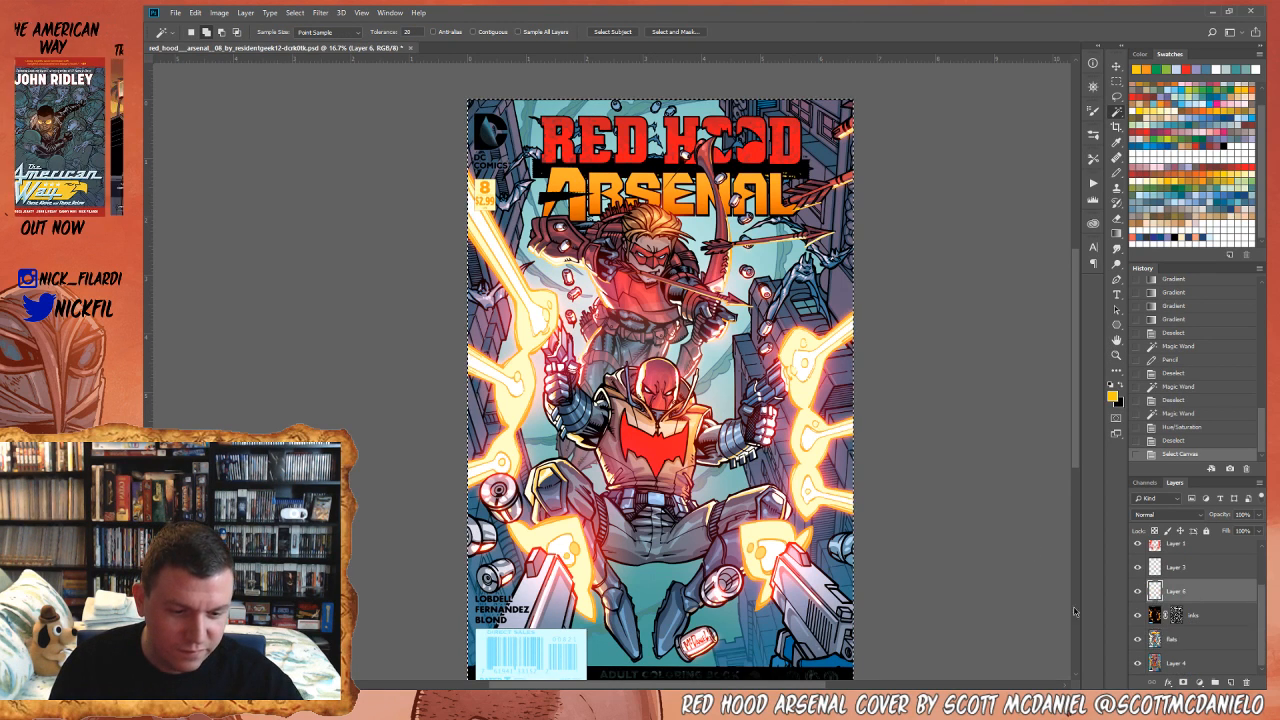
pyautogui.keyDown('alt'); pyautogui.click(724, 481); pyautogui.keyUp('alt')
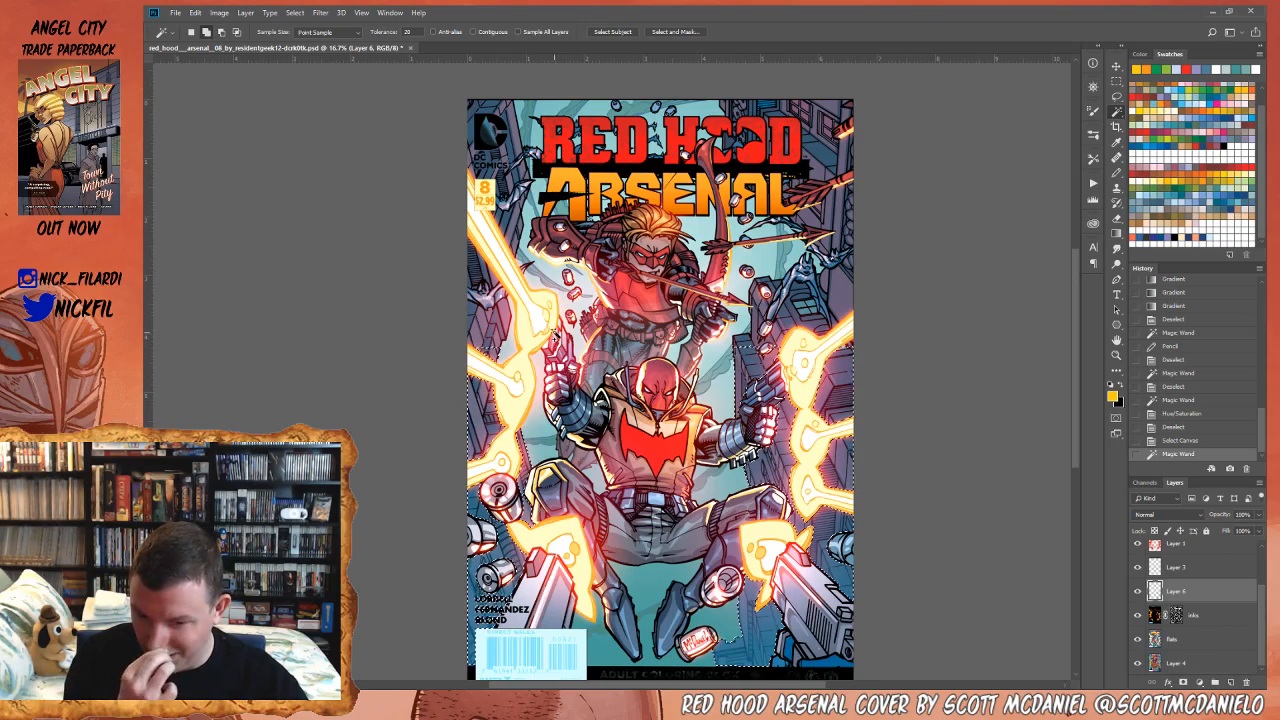
pyautogui.press('z')
pyautogui.click(780, 321)
pyautogui.click(778, 321)
pyautogui.moveTo(861, 235); pyautogui.dragTo(771, 460)
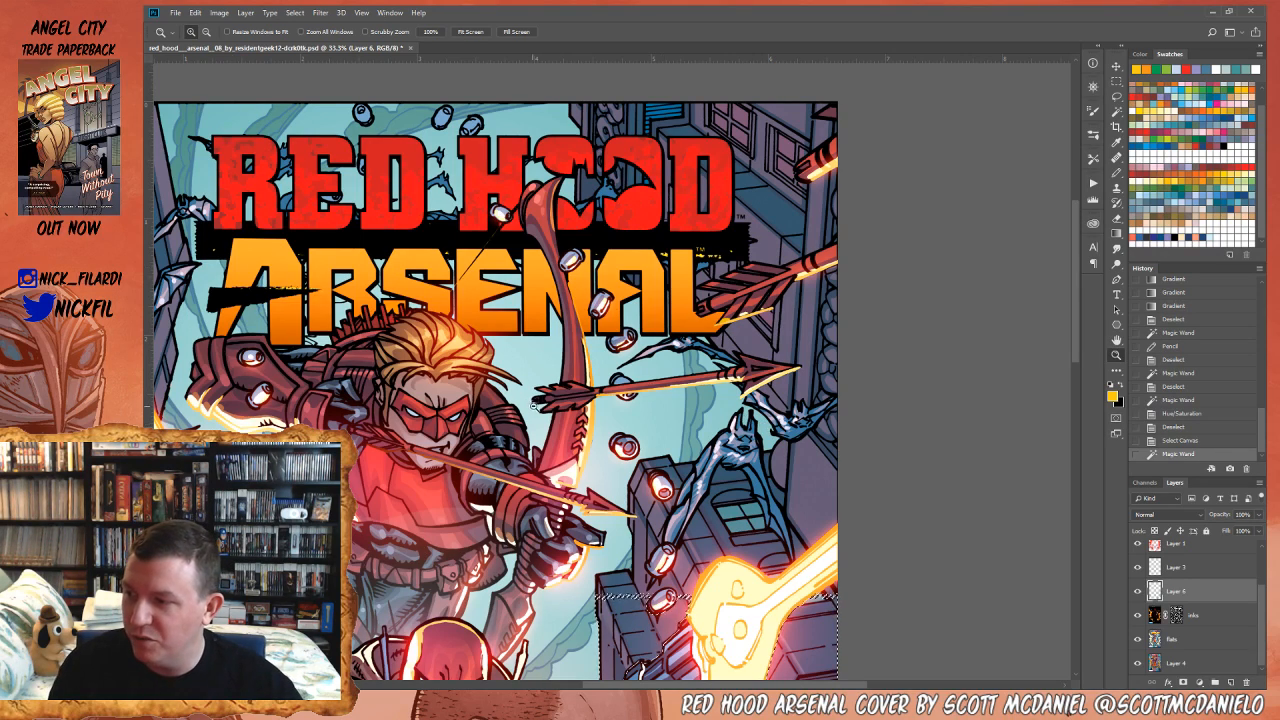
# - Clear the current selection and bring the whole cover into view
pyautogui.keyDown('alt'); pyautogui.click(630, 358); pyautogui.keyUp('alt')
pyautogui.keyDown('alt'); pyautogui.click(629, 357); pyautogui.keyUp('alt')
pyautogui.keyDown('alt'); pyautogui.click(628, 357); pyautogui.keyUp('alt')
pyautogui.hotkey('ctrl', 'd')
pyautogui.moveTo(577, 516); pyautogui.dragTo(746, 399)
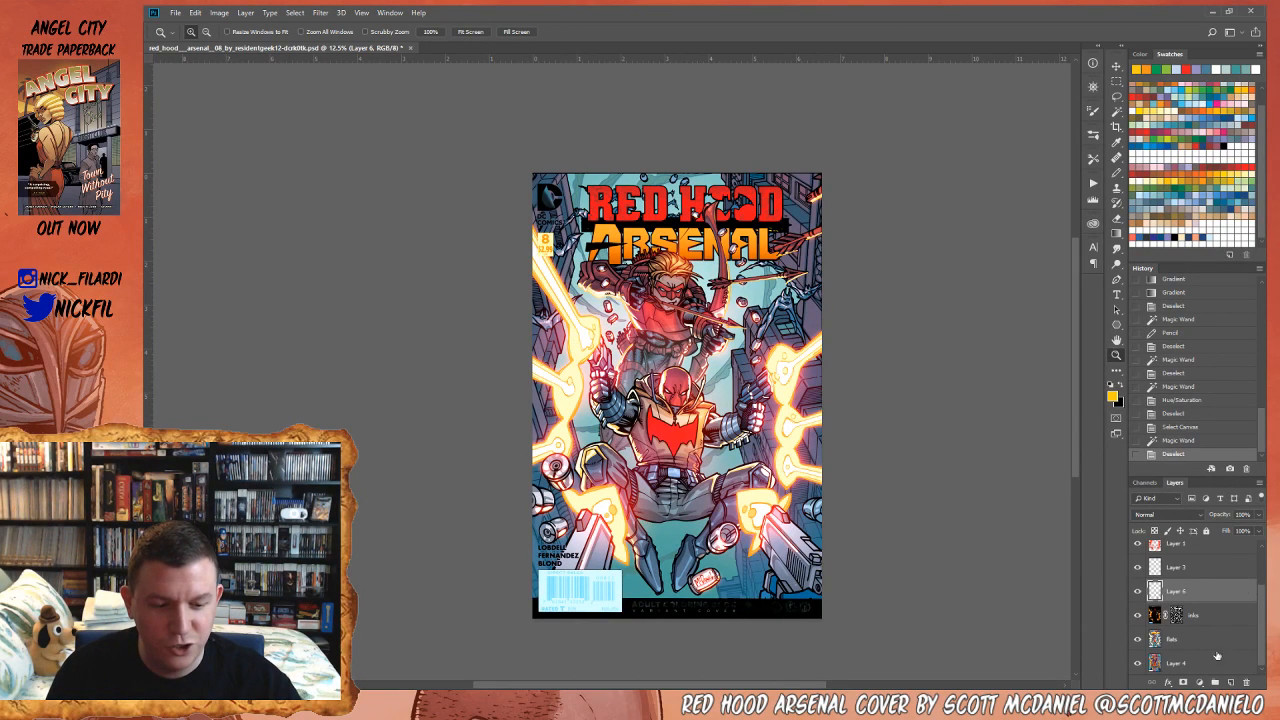
# - Select the background's grey and white areas in the Alpha 1 channel with the Magic Wand, and return to the RGB composite
pyautogui.click(1197, 663)
pyautogui.click(1145, 482)
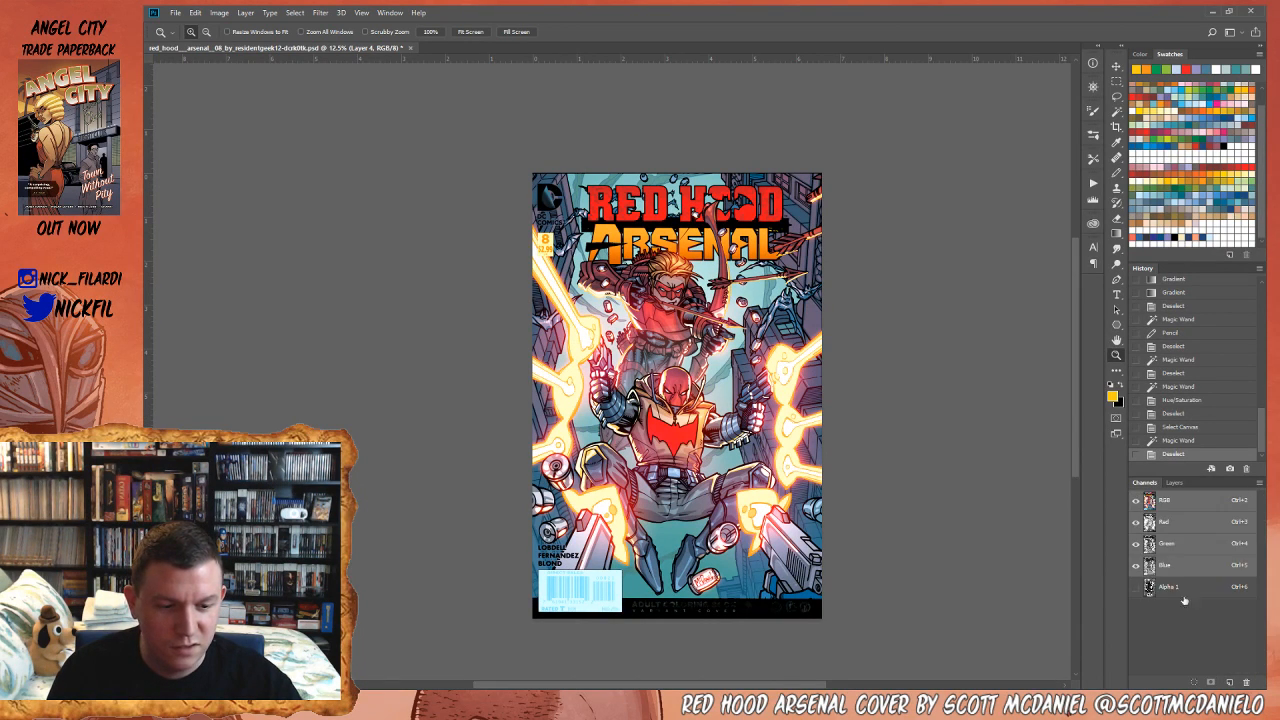
pyautogui.click(1186, 588)
pyautogui.press('w')
pyautogui.click(769, 434)
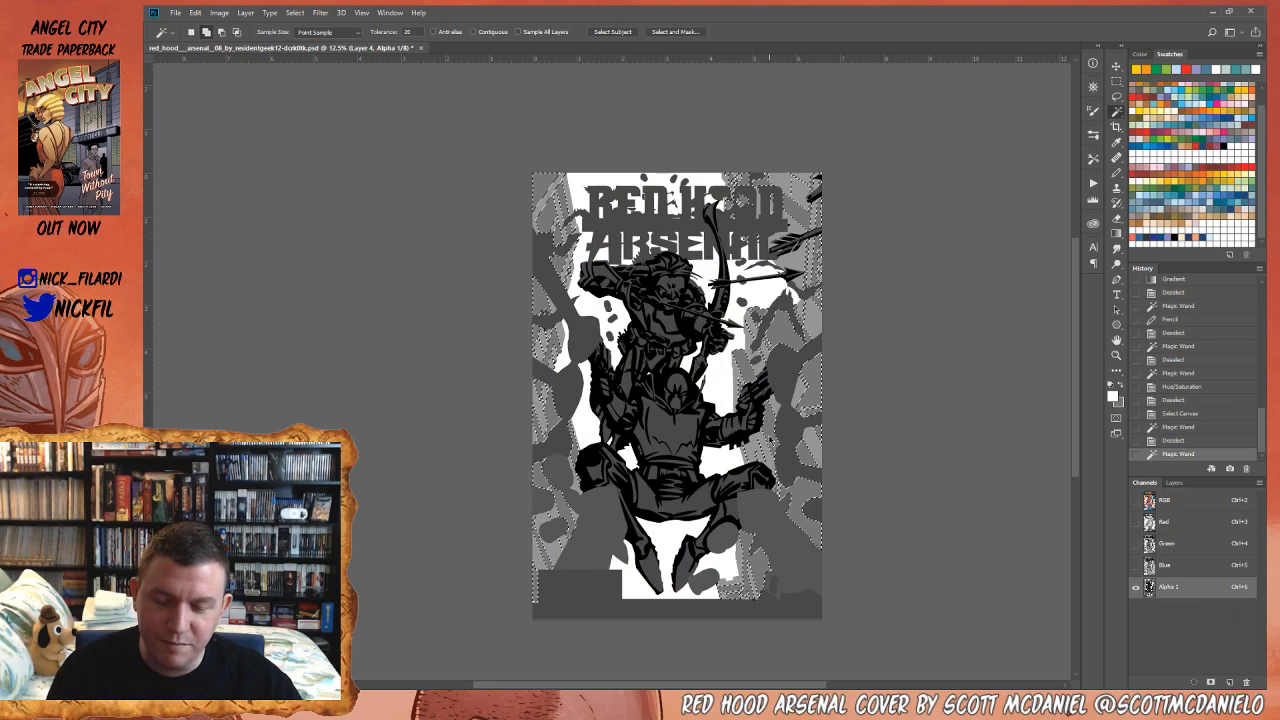
pyautogui.click(760, 439)
pyautogui.click(724, 385)
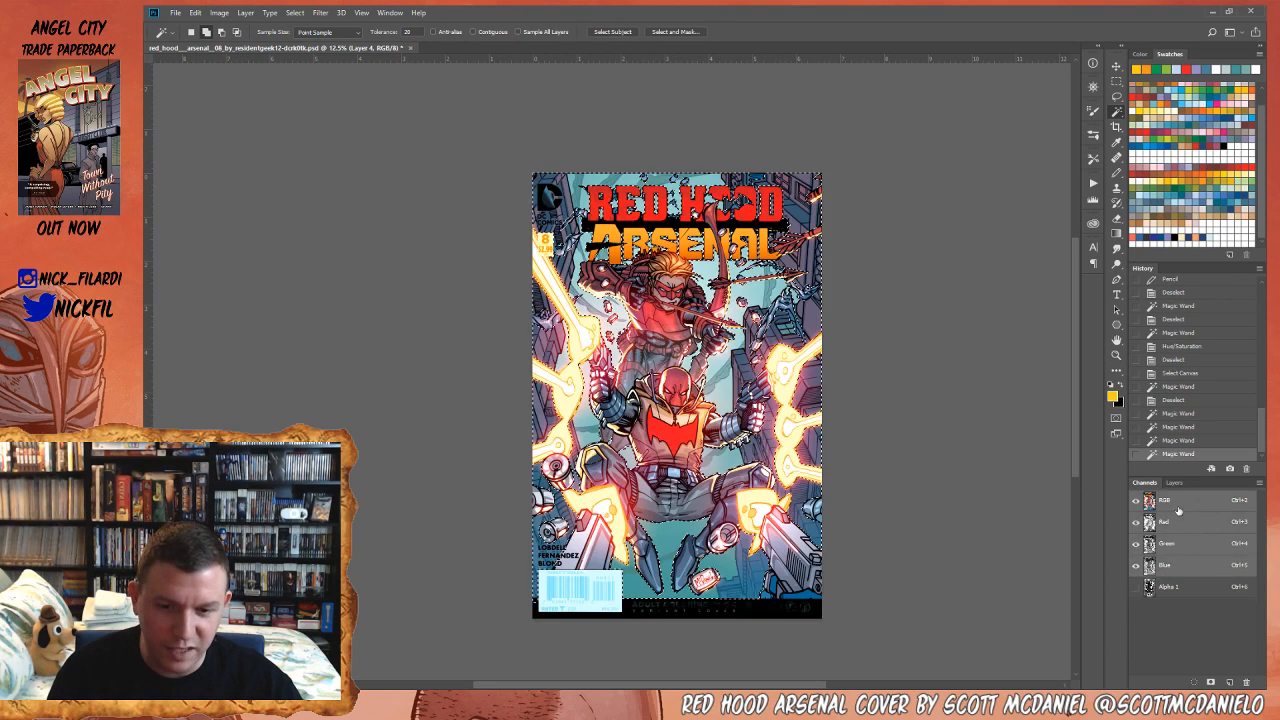
pyautogui.hotkey('ctrl', '2')
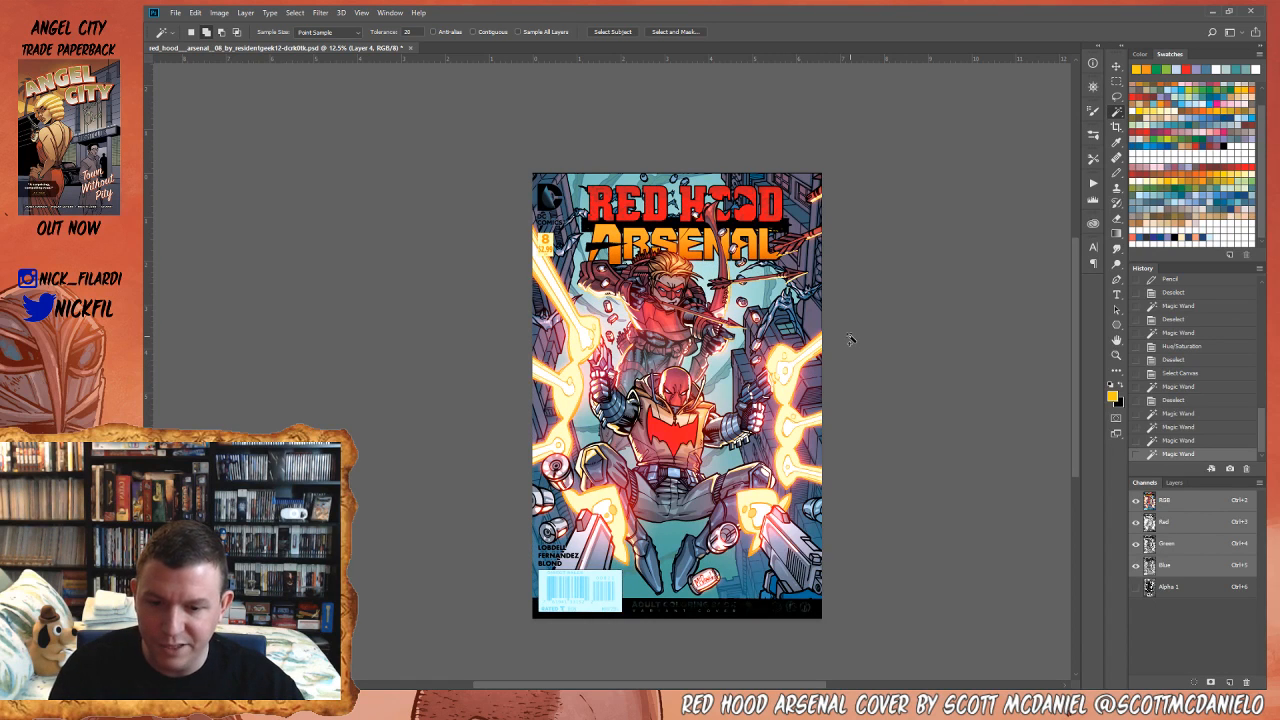
# - Desaturate the selected background on the flats layer with Hue/Saturation, setting Saturation to -82
pyautogui.click(1175, 483)
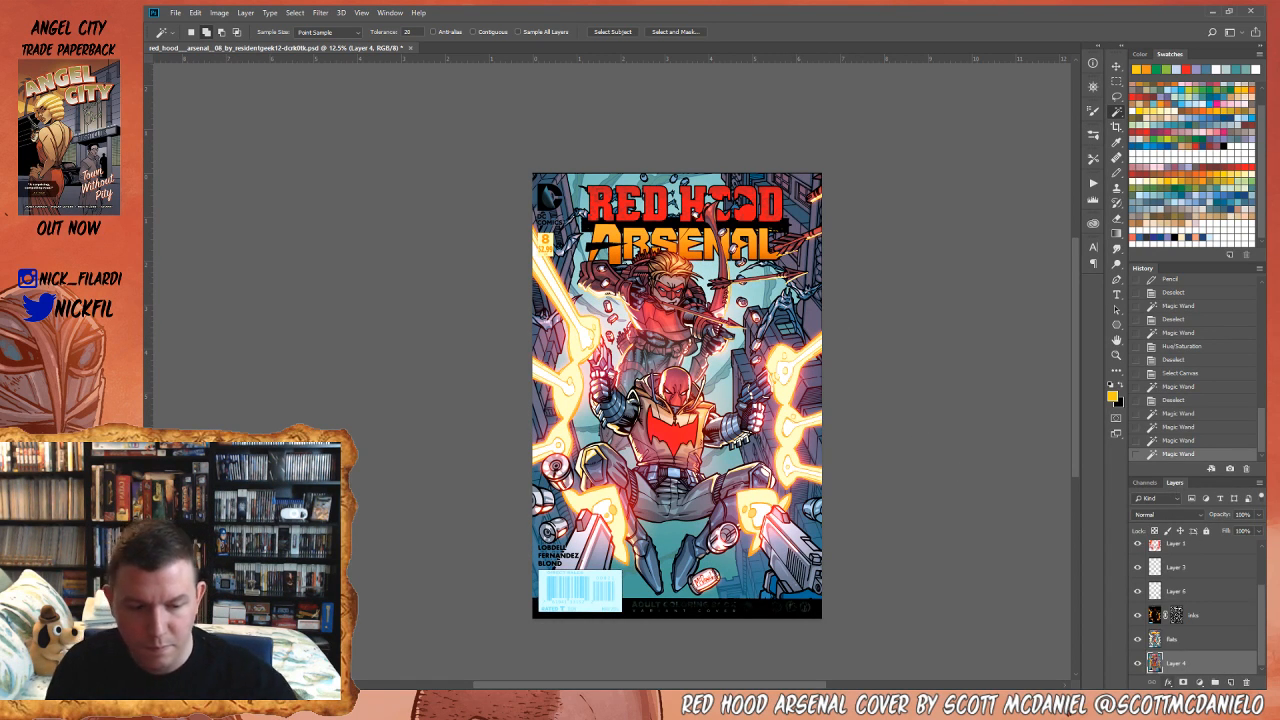
pyautogui.click(1189, 642)
pyautogui.hotkey('ctrl', 'u')
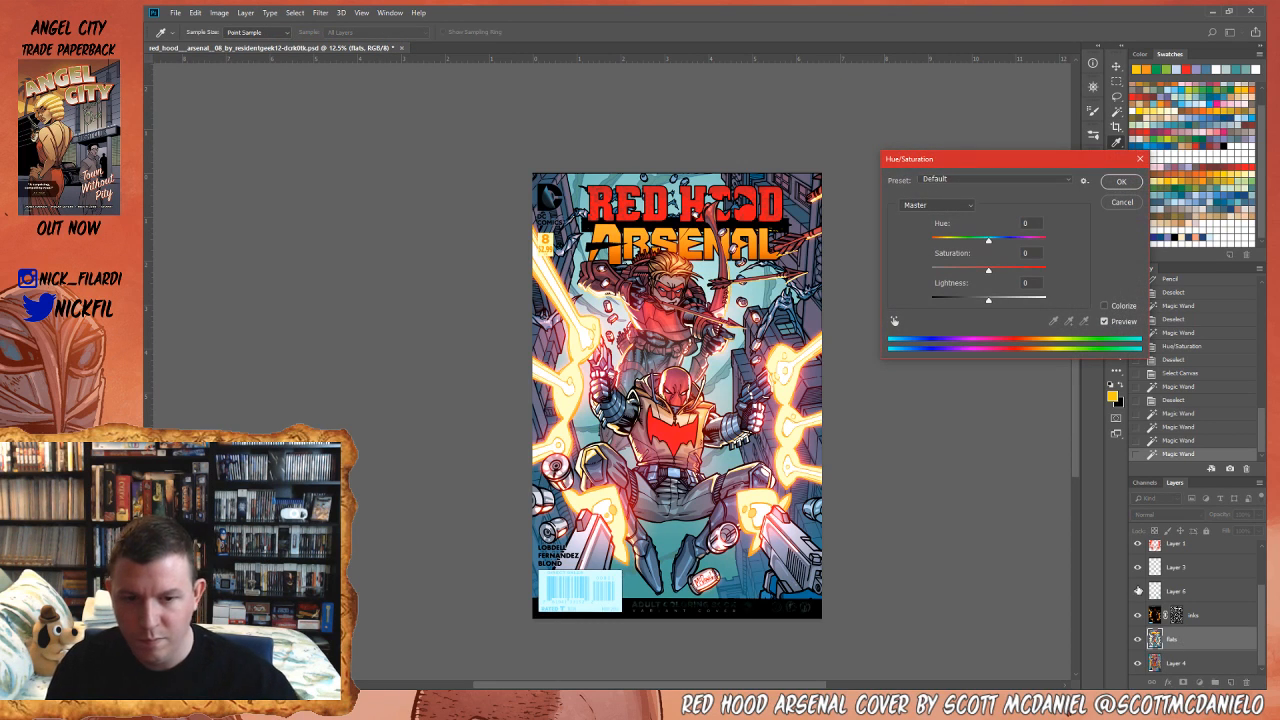
pyautogui.moveTo(961, 273); pyautogui.dragTo(947, 270)
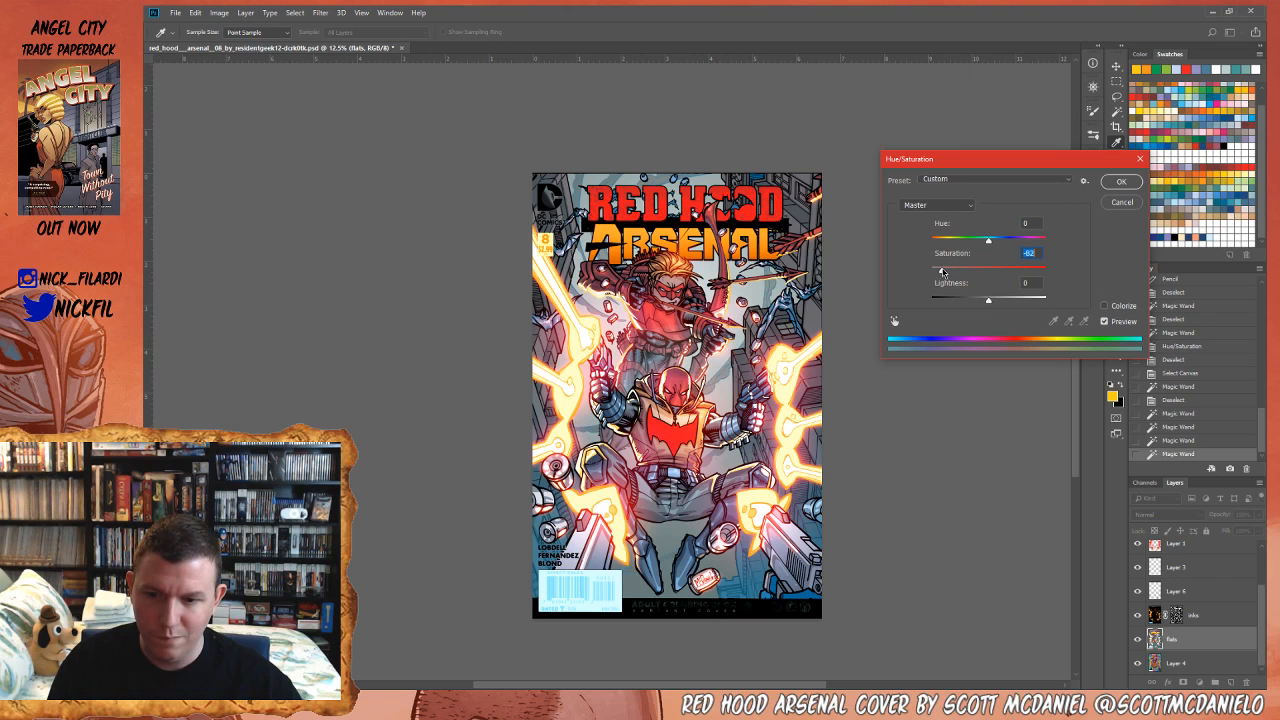
pyautogui.moveTo(776, 479); pyautogui.dragTo(729, 441)
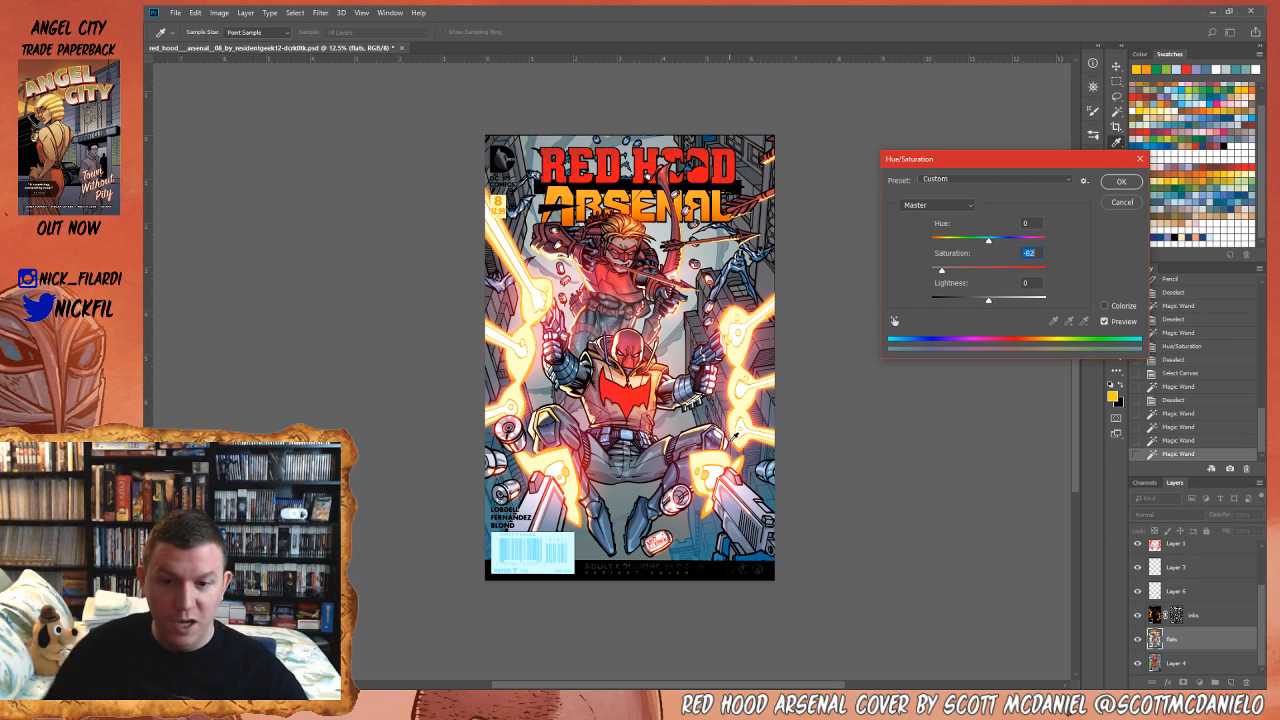
pyautogui.click(1130, 189)
# - Examine the desaturated background around both figures, from the logo down to the barcode and across the whole cover
pyautogui.press('z')
pyautogui.click(630, 294)
pyautogui.click(630, 294)
pyautogui.moveTo(706, 362); pyautogui.dragTo(724, 381)
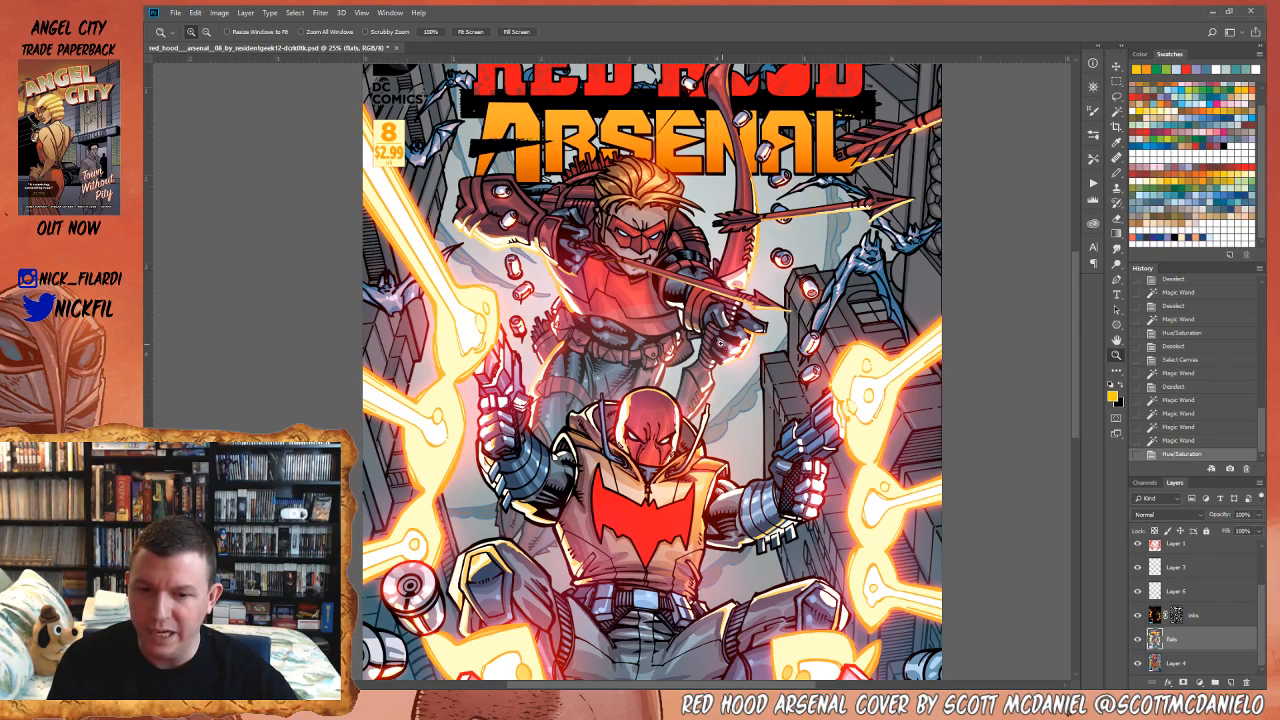
pyautogui.moveTo(758, 516); pyautogui.dragTo(775, 383)
pyautogui.moveTo(728, 300); pyautogui.dragTo(723, 435)
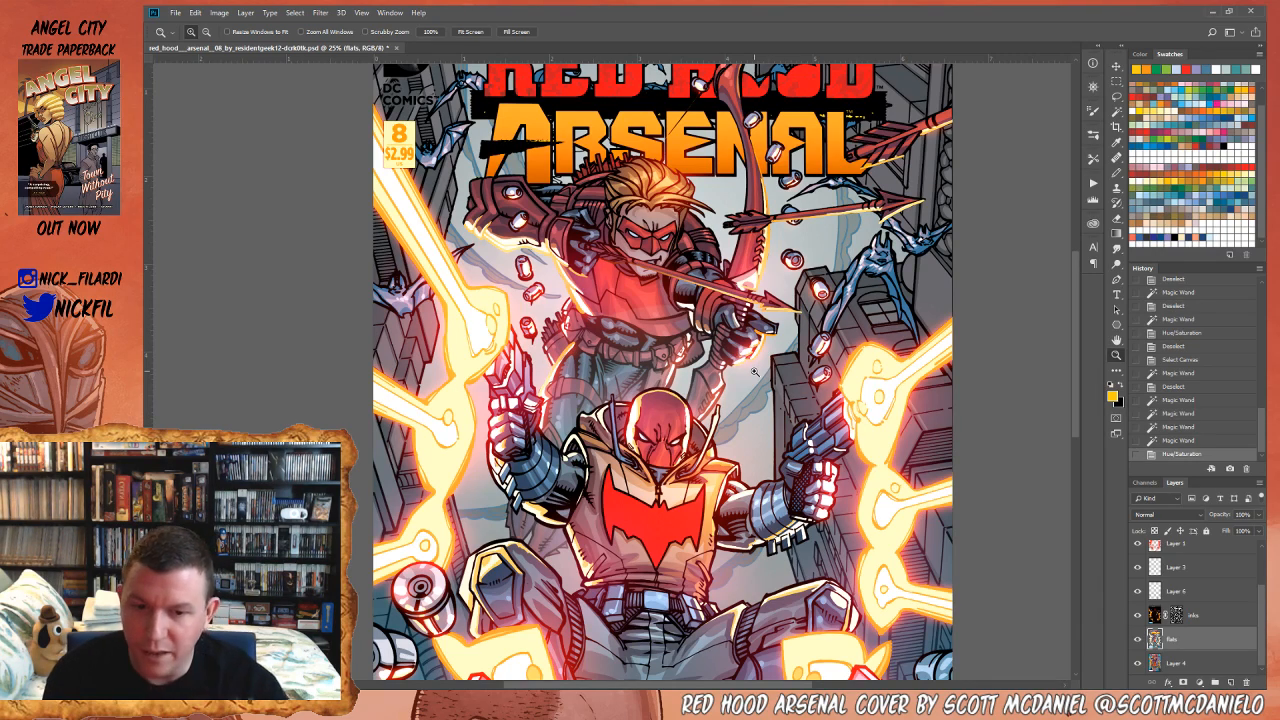
pyautogui.scroll(-5, 841, 366)
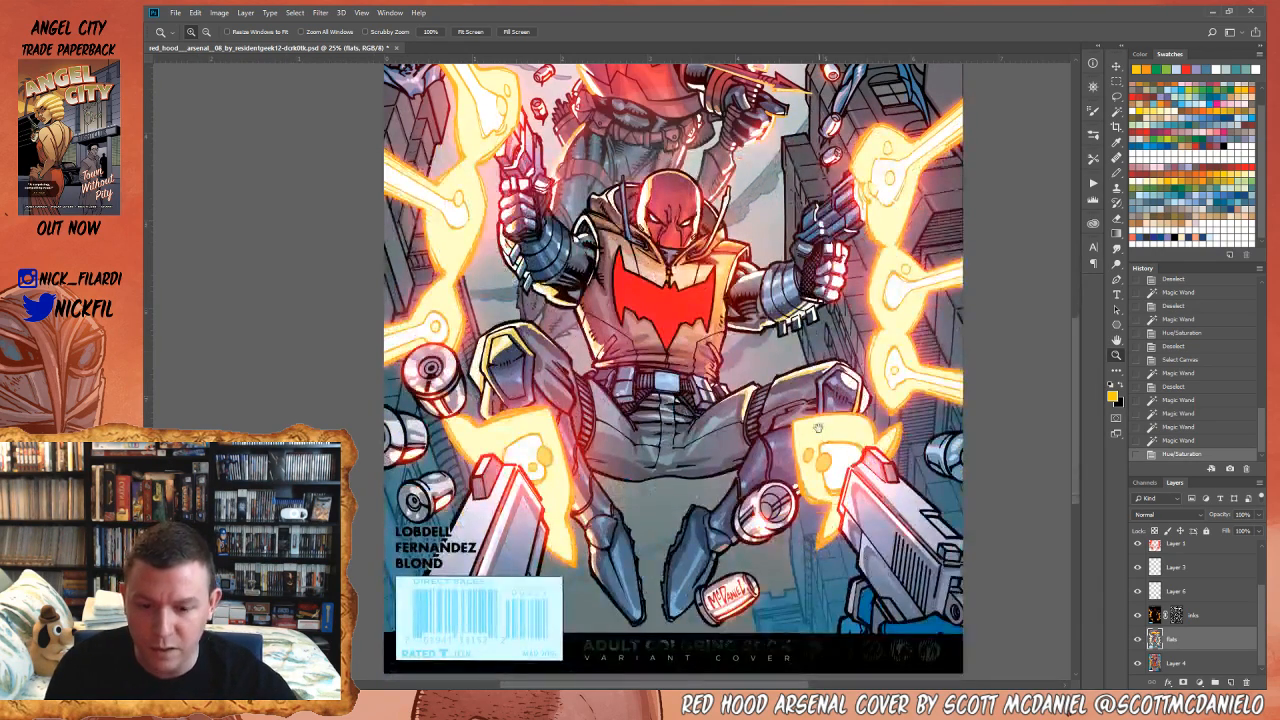
pyautogui.keyDown('alt'); pyautogui.click(773, 350); pyautogui.keyUp('alt')
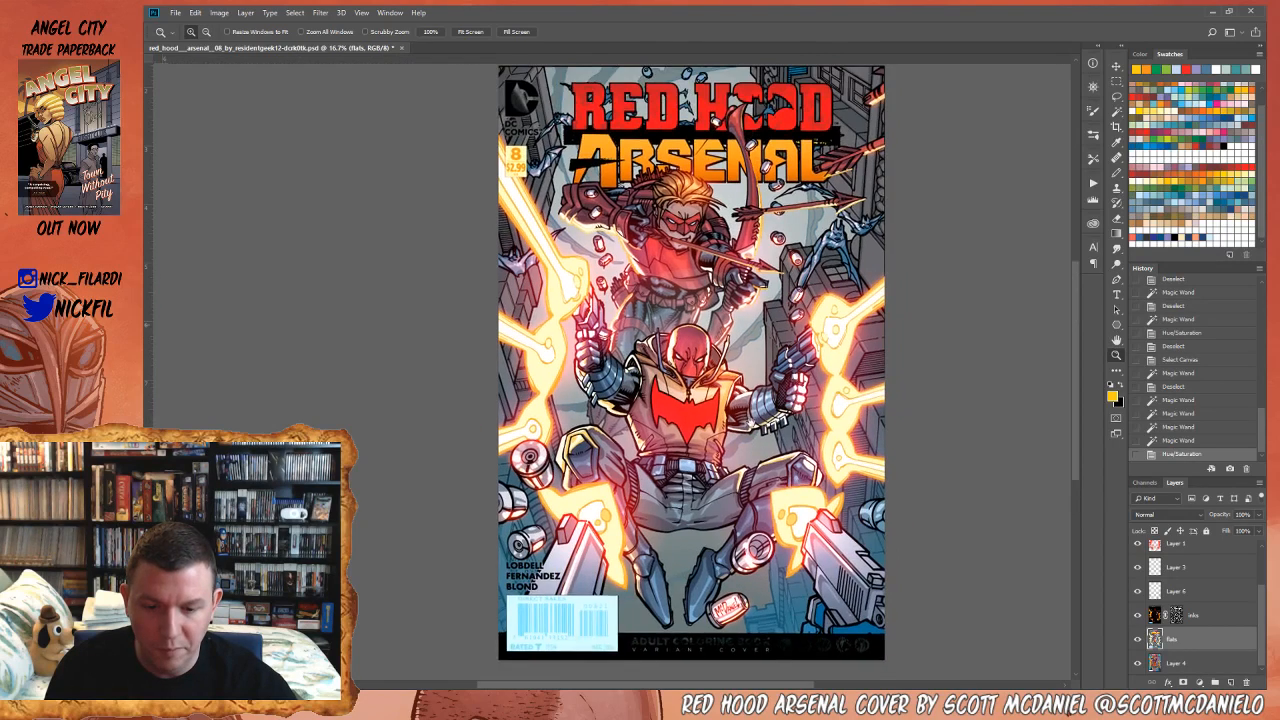
pyautogui.keyDown('alt'); pyautogui.click(764, 439); pyautogui.keyUp('alt')
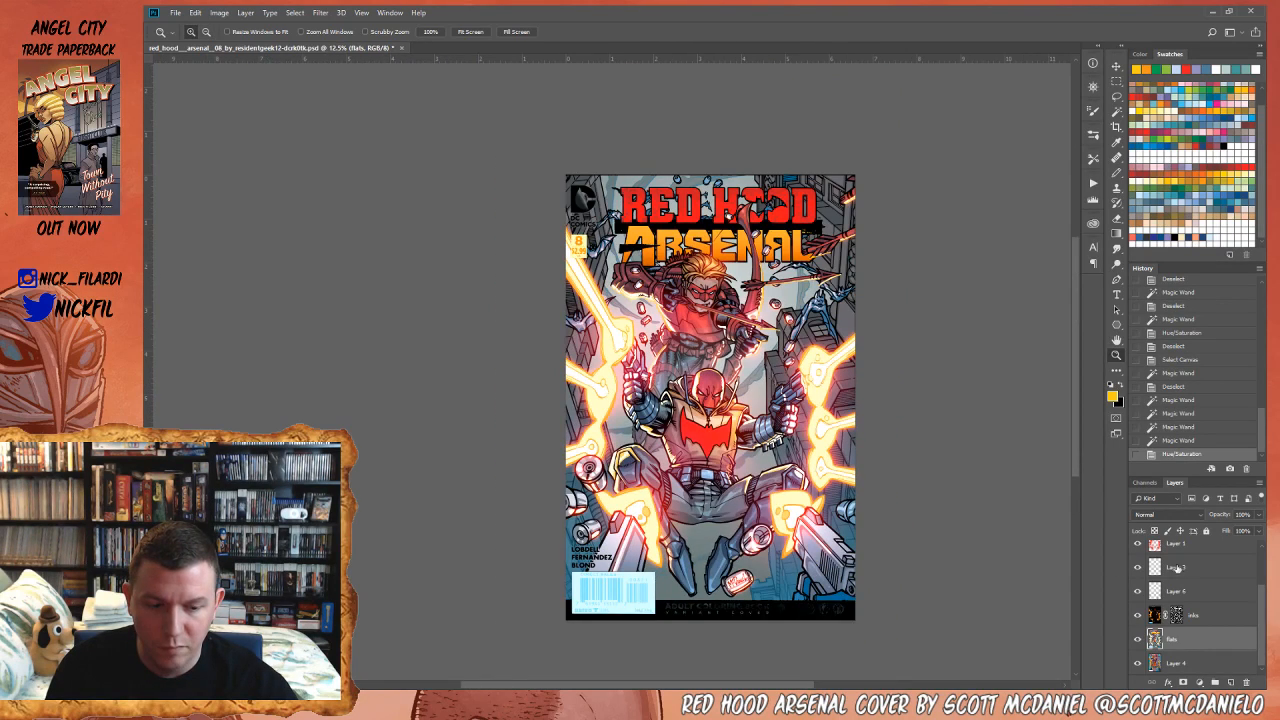
# - Compare the cover with Layer 6 hidden and shown, and revert the history to the state before the deselection and desaturation
pyautogui.click(1136, 592)
pyautogui.click(1136, 592)
pyautogui.moveTo(807, 598); pyautogui.dragTo(768, 491)
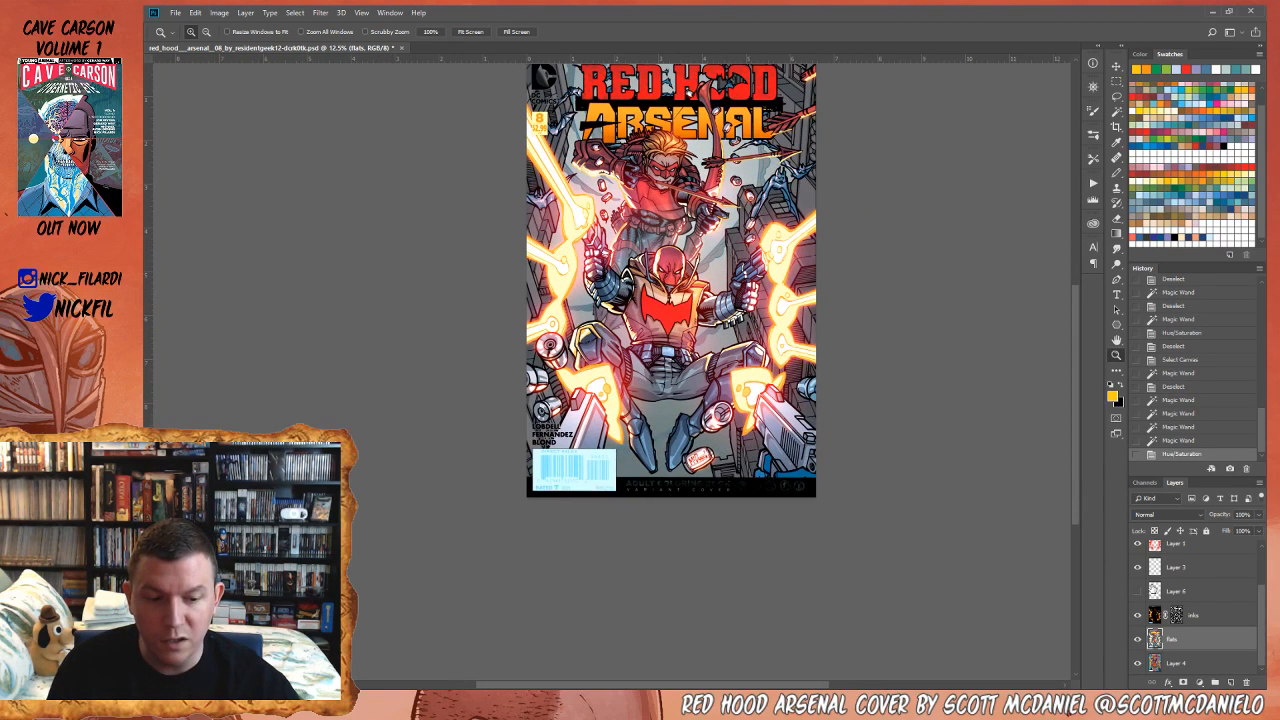
pyautogui.click(1137, 592)
pyautogui.moveTo(728, 388); pyautogui.dragTo(744, 445)
pyautogui.moveTo(774, 332); pyautogui.dragTo(808, 423)
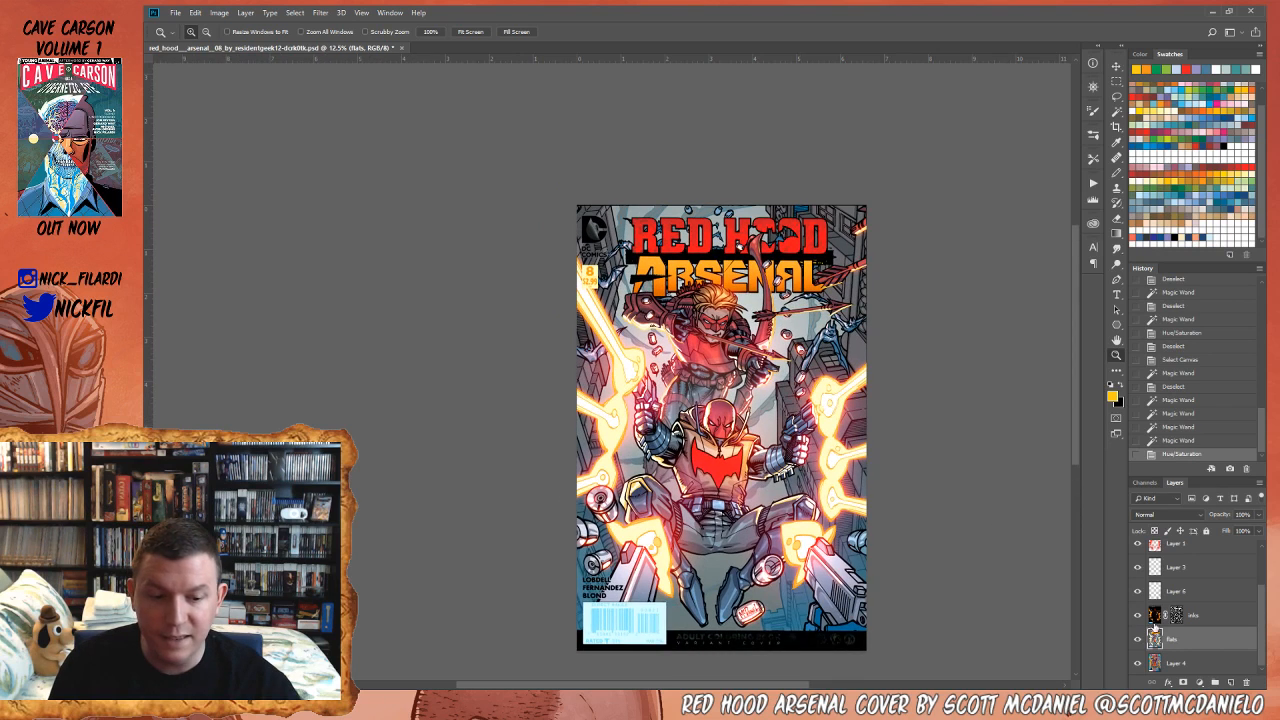
pyautogui.click(1178, 386)
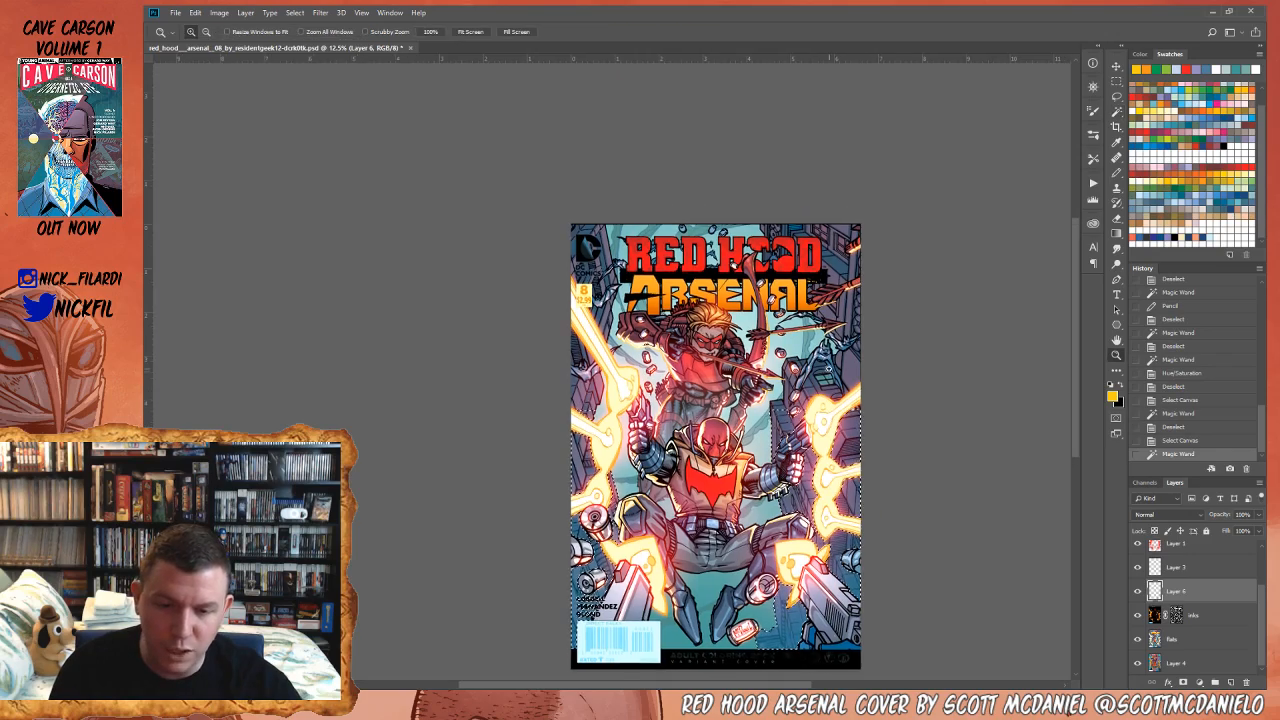
# - Extend the Layer 6 selection over the upper-right buildings with a freehand Lasso outline running past the canvas edge
pyautogui.click(828, 368)
pyautogui.click(828, 368)
pyautogui.click(828, 368)
pyautogui.click(828, 368)
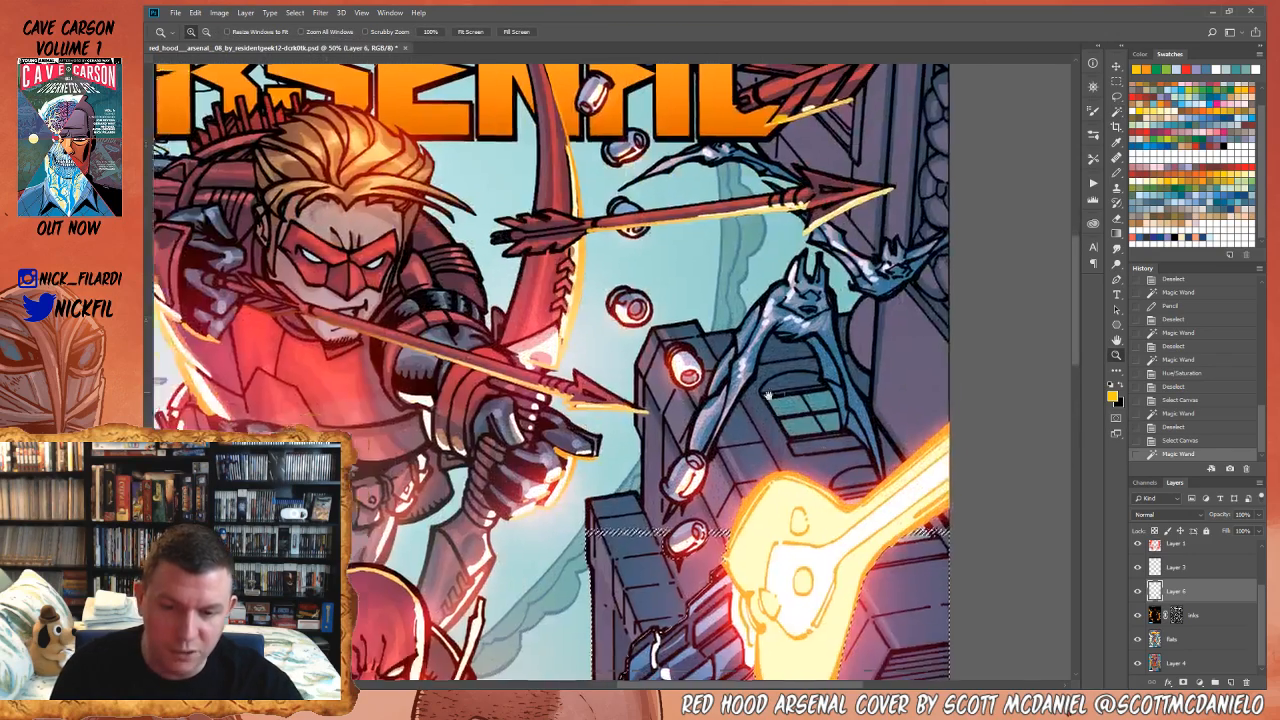
pyautogui.moveTo(785, 393); pyautogui.dragTo(743, 453)
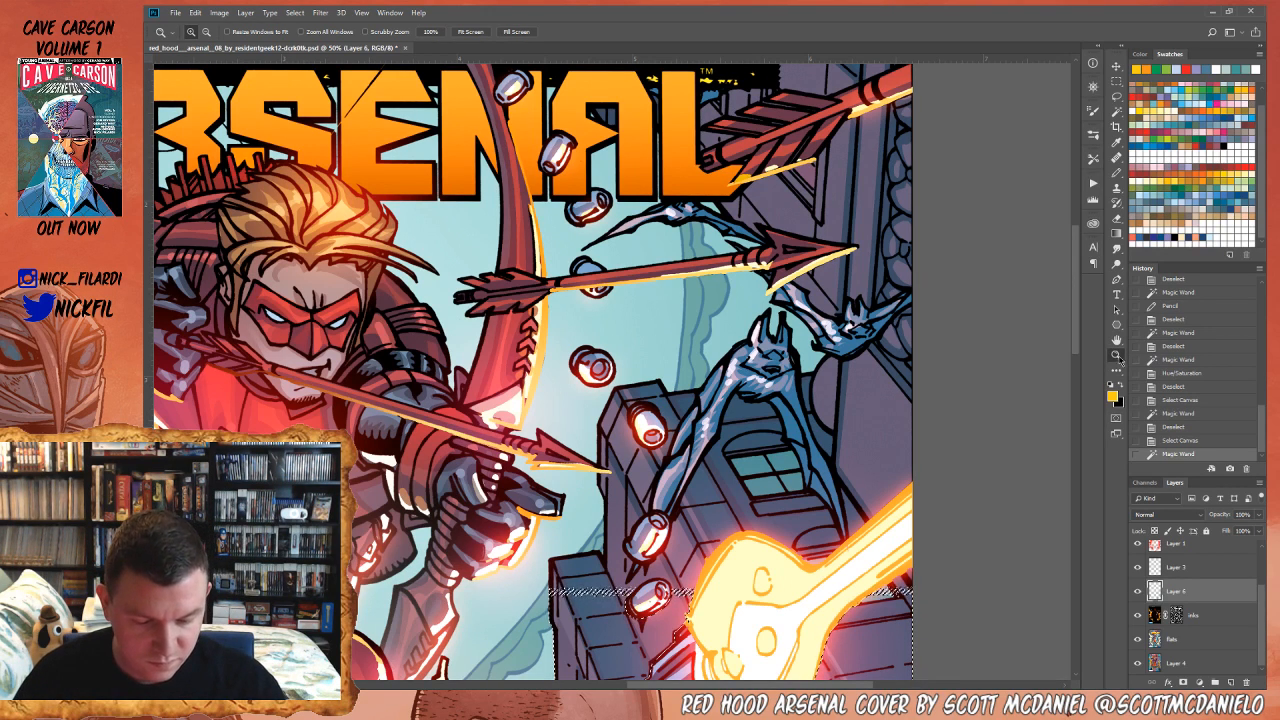
pyautogui.keyDown('alt'); pyautogui.click(865, 463); pyautogui.keyUp('alt')
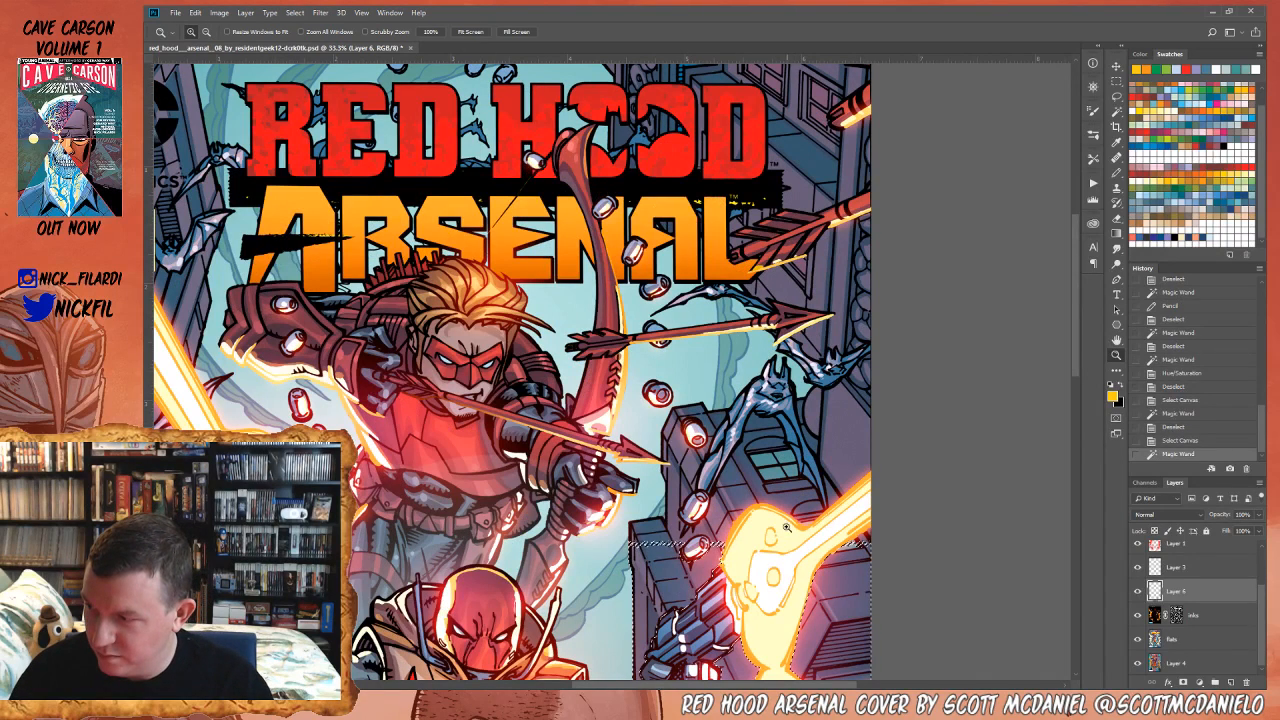
pyautogui.click(1116, 97)
pyautogui.moveTo(686, 387); pyautogui.dragTo(660, 427)
pyautogui.moveTo(676, 470); pyautogui.dragTo(641, 515)
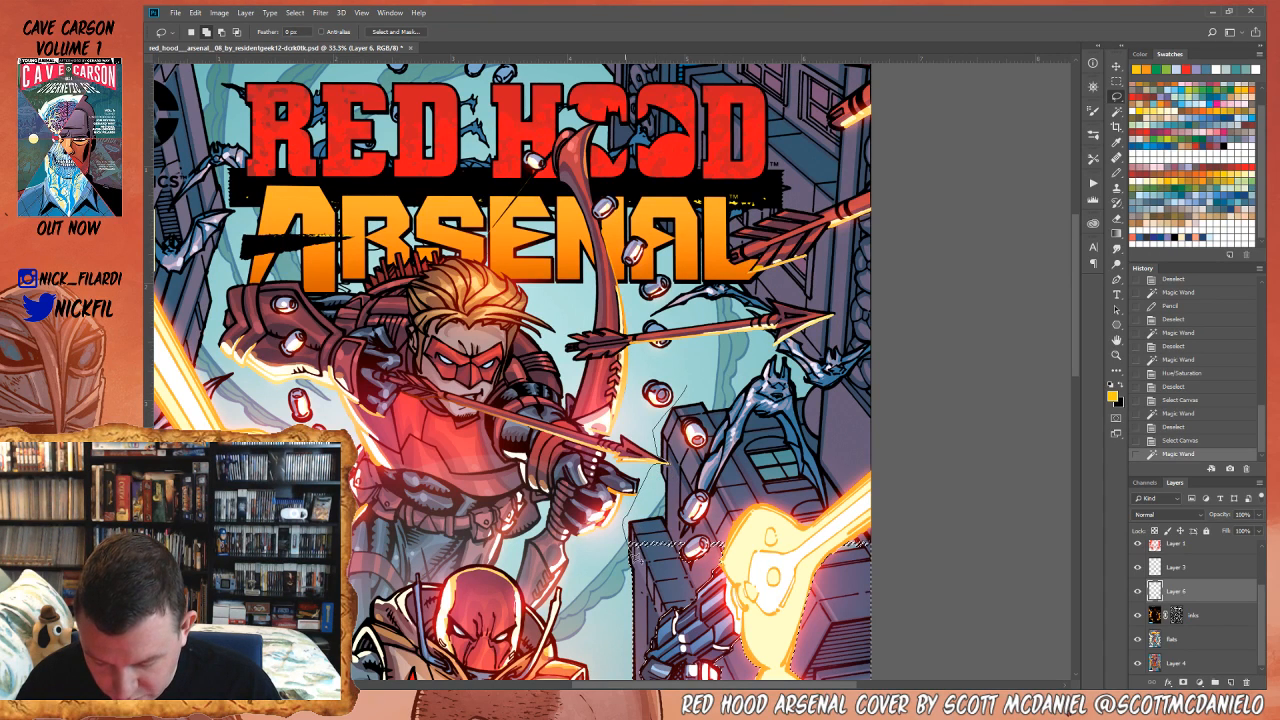
pyautogui.moveTo(638, 562)
pyautogui.mouseDown()
pyautogui.moveTo(690, 588)
pyautogui.moveTo(728, 562)
pyautogui.moveTo(745, 523)
pyautogui.moveTo(884, 480)
pyautogui.moveTo(914, 310)
pyautogui.moveTo(882, 66)
pyautogui.moveTo(776, 106)
pyautogui.moveTo(600, 140)
pyautogui.moveTo(604, 265)
pyautogui.moveTo(648, 280)
pyautogui.moveTo(692, 346)
pyautogui.moveTo(705, 462)
pyautogui.mouseUp()
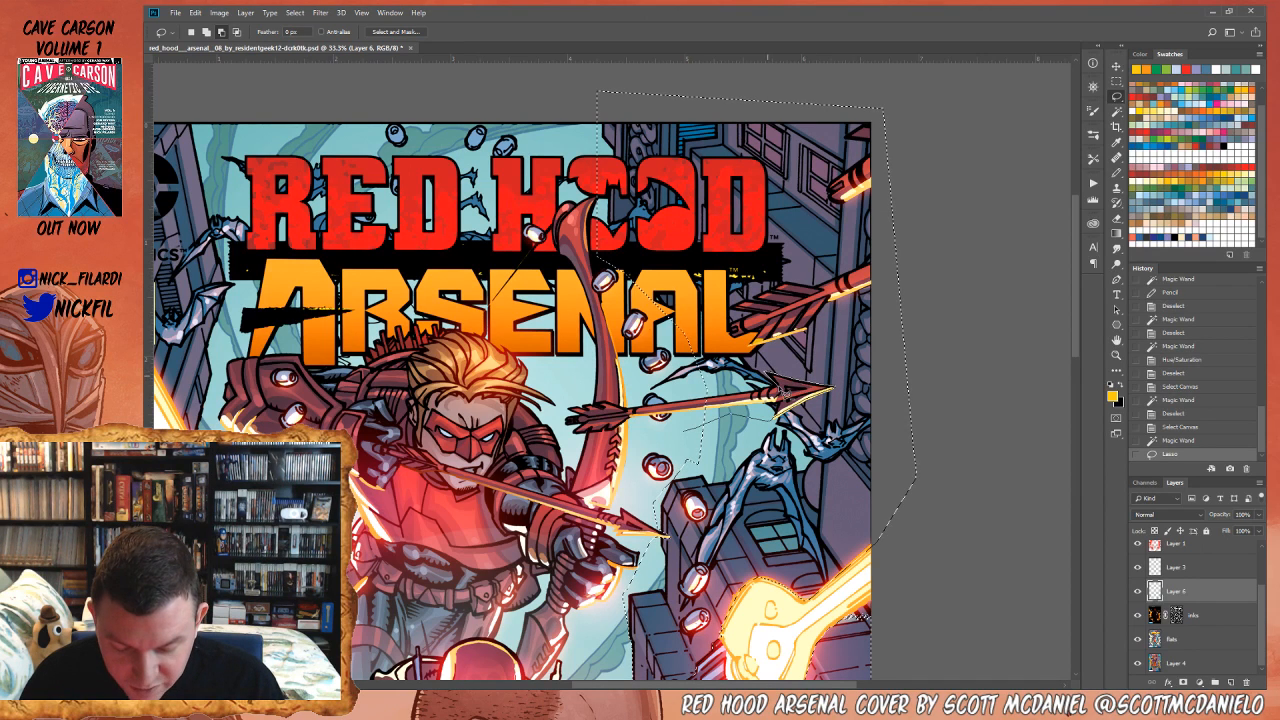
# - Subtract the head of the arrow above the bats and the arrow pieces in the cover's upper-right corner from the selection
pyautogui.moveTo(764, 386); pyautogui.dragTo(645, 280)
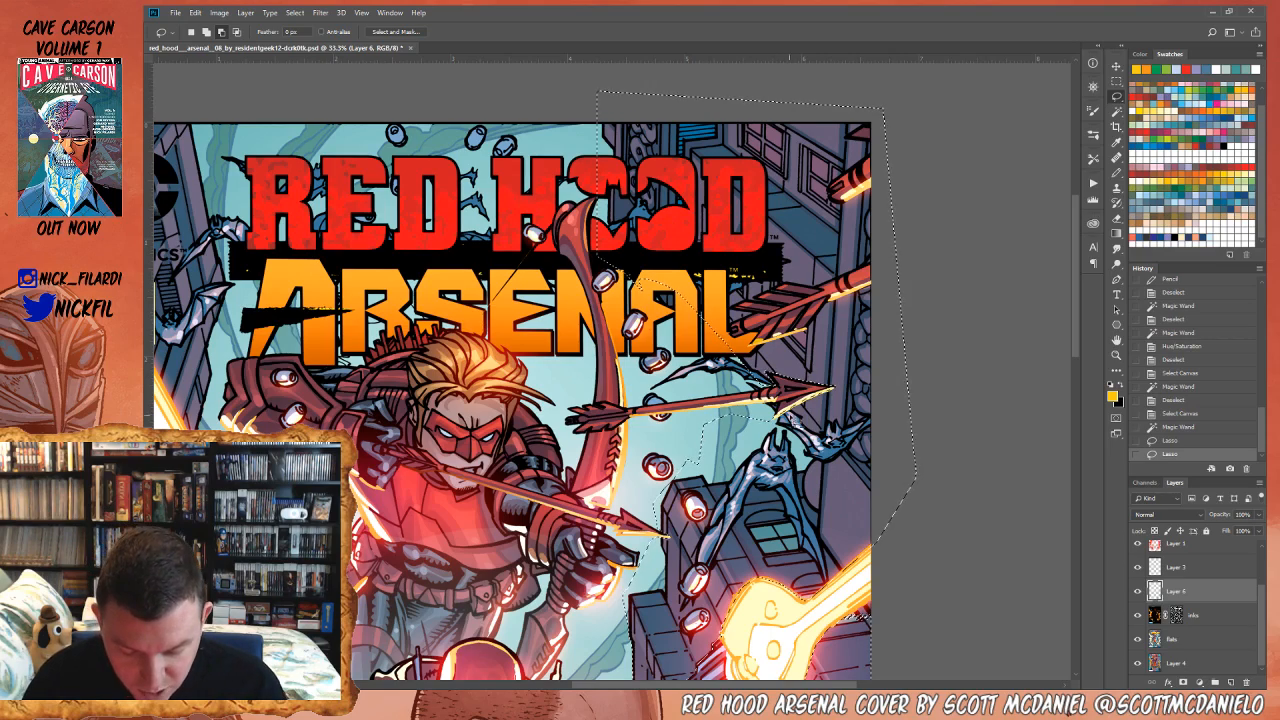
pyautogui.click(1116, 340)
pyautogui.moveTo(900, 286); pyautogui.dragTo(931, 412)
pyautogui.click(1116, 355)
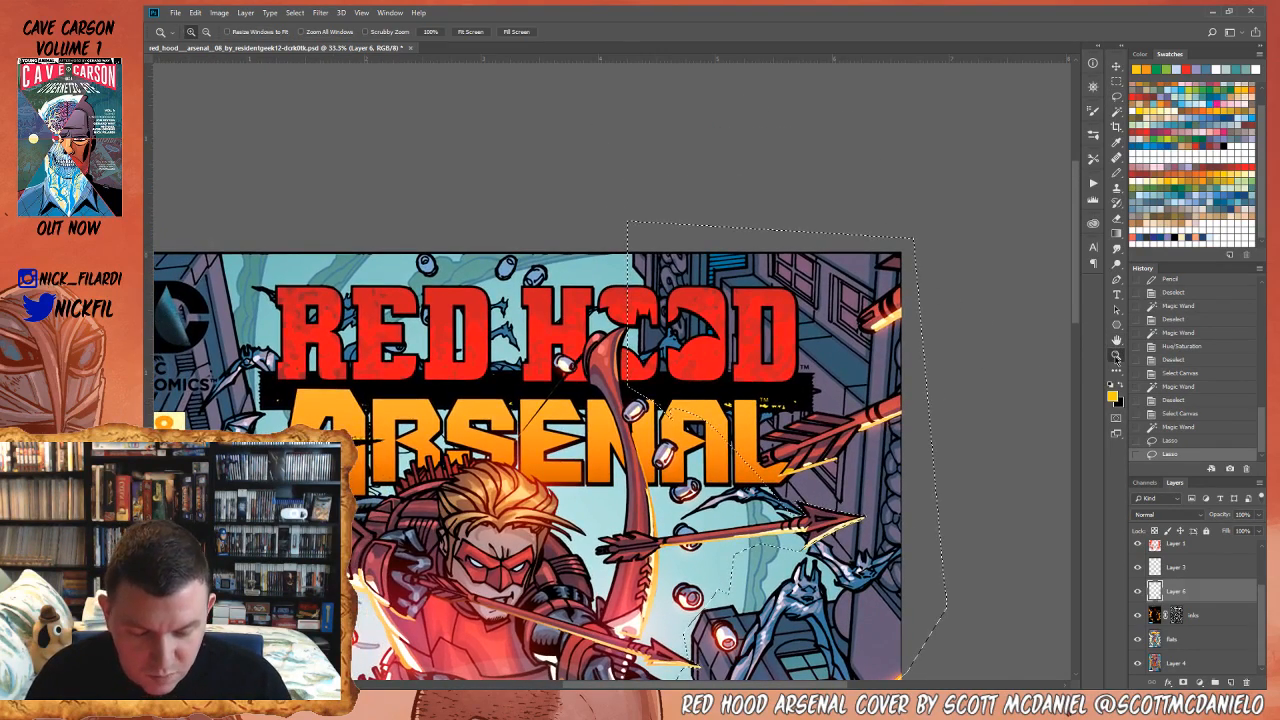
pyautogui.click(906, 348)
pyautogui.click(907, 347)
pyautogui.click(1116, 96)
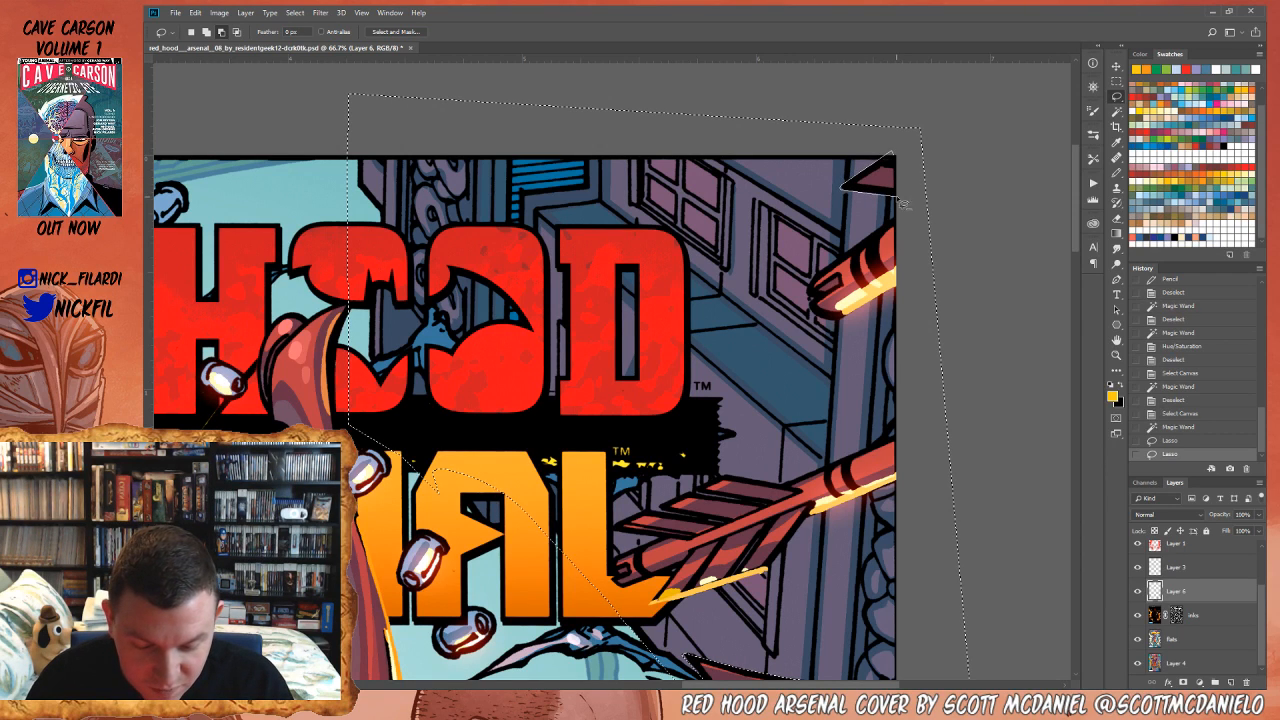
pyautogui.moveTo(900, 225)
pyautogui.mouseDown()
pyautogui.moveTo(813, 285)
pyautogui.moveTo(839, 303)
pyautogui.moveTo(813, 297)
pyautogui.moveTo(813, 316)
pyautogui.moveTo(843, 326)
pyautogui.moveTo(924, 280)
pyautogui.mouseUp()
# - Subtract the large feathered arrow beside the ARSENAL logo from the selection, tracing its shaft and fletching with the Lasso
pyautogui.press('h')
pyautogui.moveTo(1050, 397); pyautogui.dragTo(1085, 167)
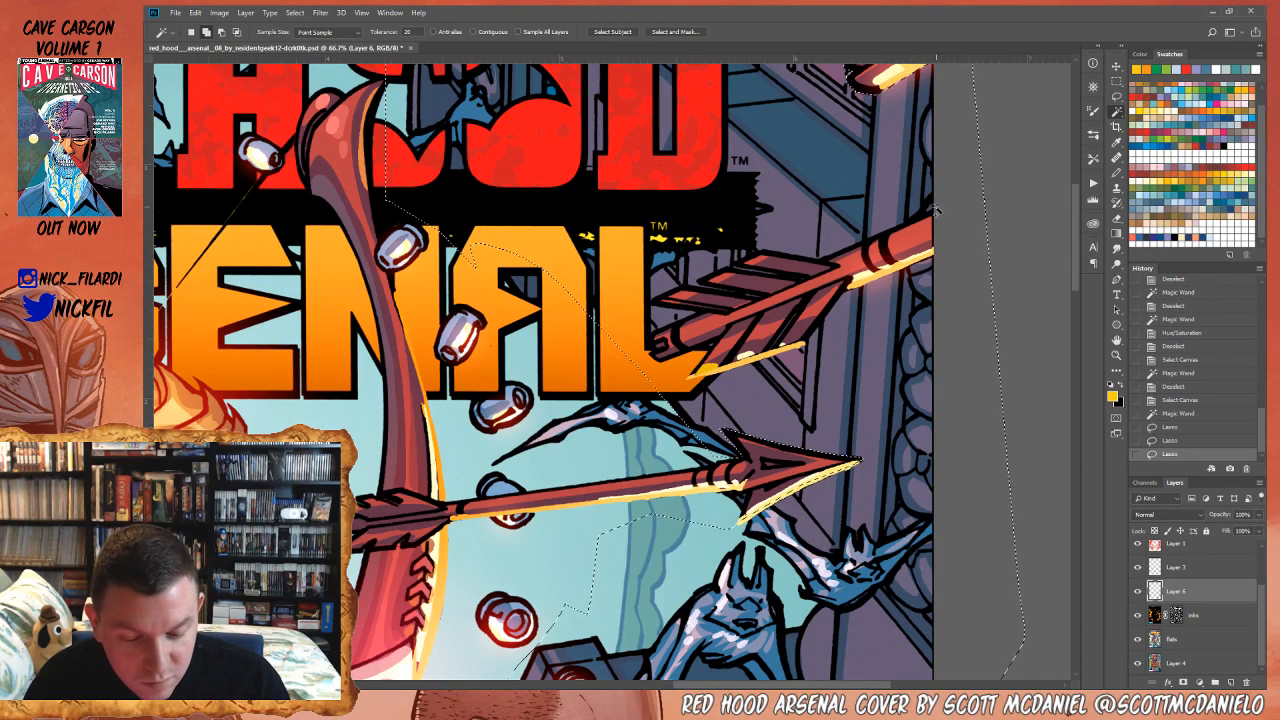
pyautogui.click(1116, 96)
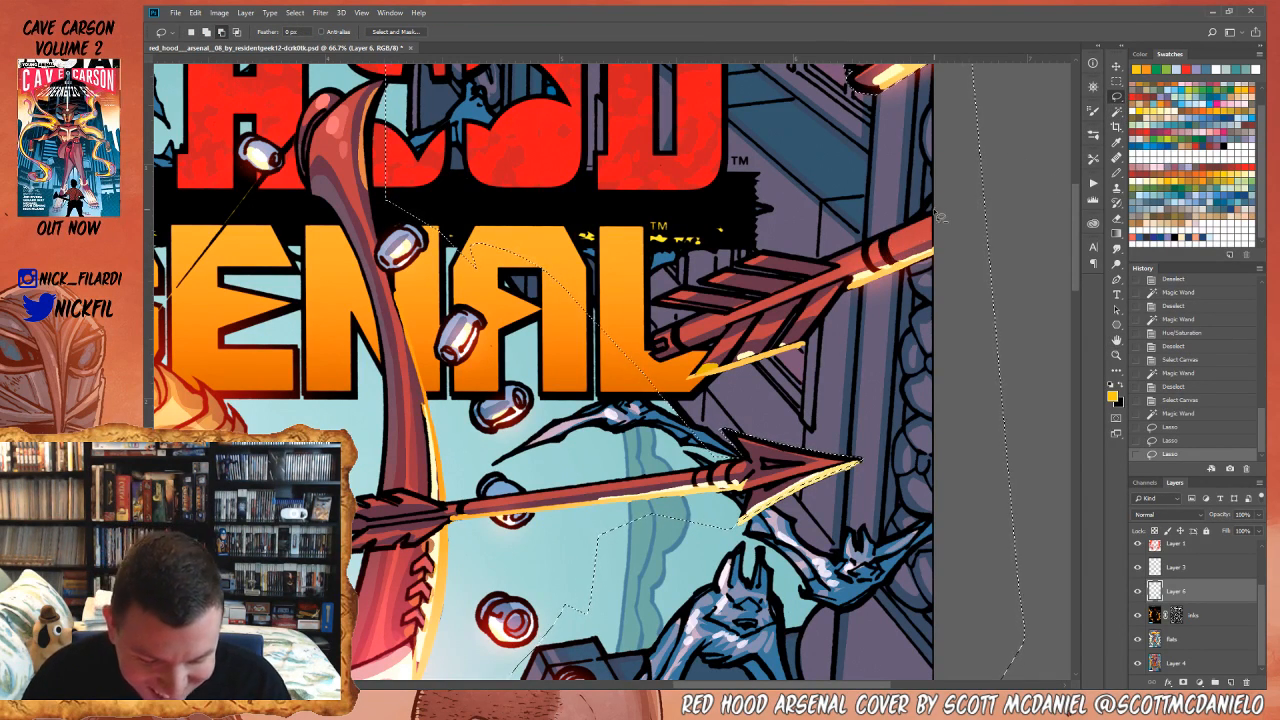
pyautogui.moveTo(935, 210)
pyautogui.mouseDown()
pyautogui.moveTo(824, 264)
pyautogui.moveTo(792, 306)
pyautogui.moveTo(850, 297)
pyautogui.moveTo(980, 240)
pyautogui.moveTo(965, 252)
pyautogui.moveTo(938, 222)
pyautogui.mouseUp()
pyautogui.moveTo(848, 292)
pyautogui.mouseDown()
pyautogui.moveTo(806, 356)
pyautogui.moveTo(683, 392)
pyautogui.moveTo(697, 352)
pyautogui.moveTo(834, 288)
pyautogui.moveTo(770, 338)
pyautogui.moveTo(645, 342)
pyautogui.moveTo(736, 300)
pyautogui.moveTo(755, 298)
pyautogui.moveTo(662, 356)
pyautogui.mouseUp()
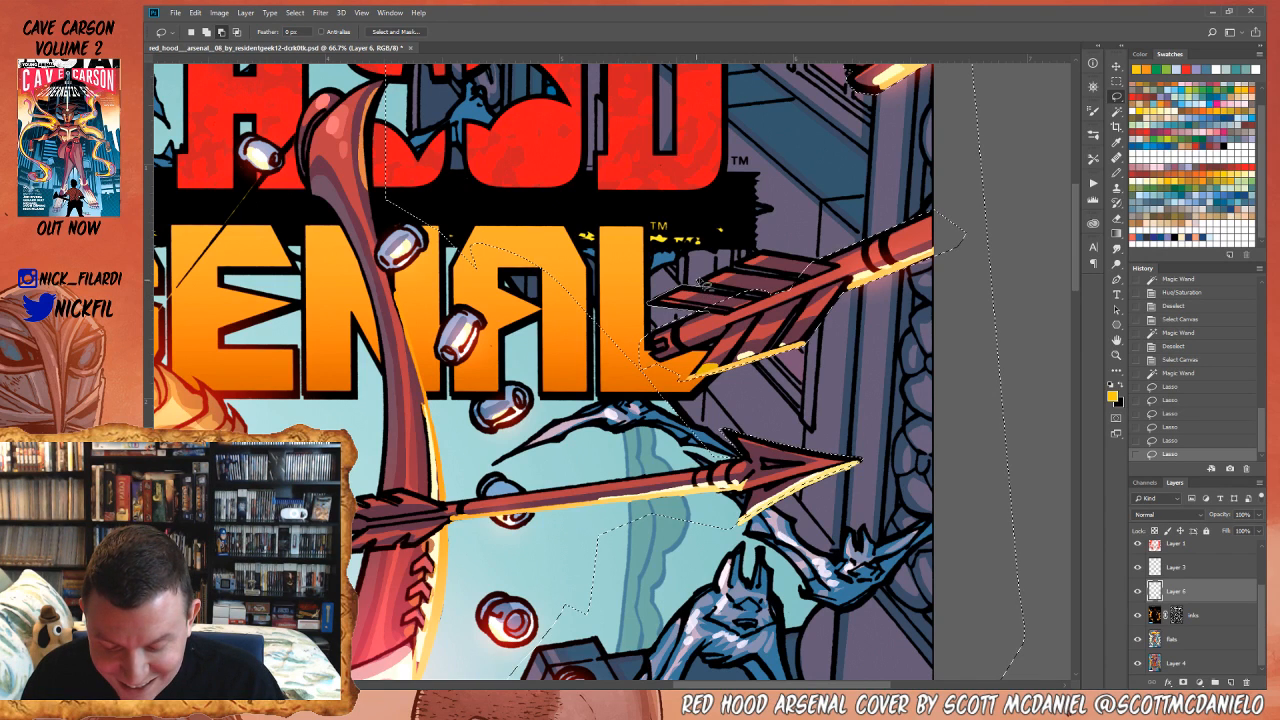
pyautogui.moveTo(769, 256)
pyautogui.mouseDown()
pyautogui.moveTo(850, 258)
pyautogui.moveTo(830, 285)
pyautogui.moveTo(745, 320)
pyautogui.moveTo(710, 318)
pyautogui.mouseUp()
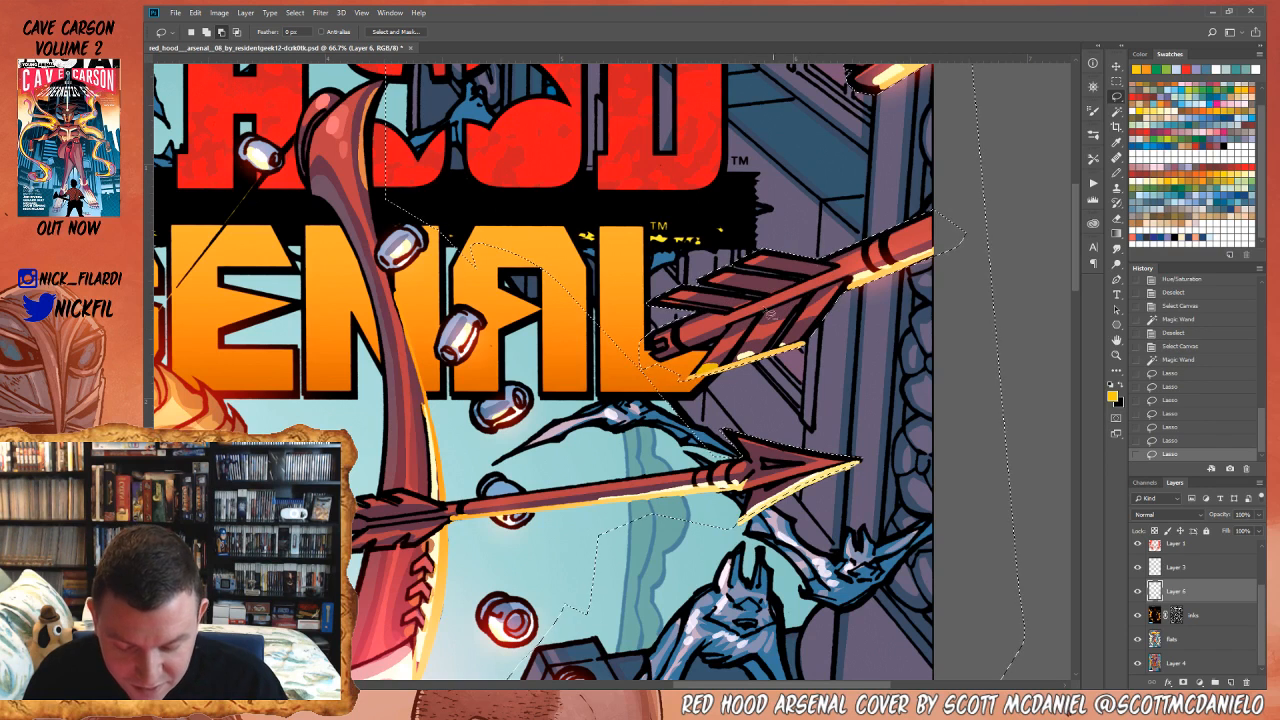
# - Subtract the end of the ARSENAL lettering and the black brush strip above it from the selection
pyautogui.moveTo(700, 408)
pyautogui.mouseDown()
pyautogui.moveTo(616, 411)
pyautogui.moveTo(563, 365)
pyautogui.mouseUp()
pyautogui.moveTo(603, 290)
pyautogui.mouseDown()
pyautogui.moveTo(601, 328)
pyautogui.moveTo(601, 231)
pyautogui.moveTo(657, 224)
pyautogui.moveTo(651, 215)
pyautogui.moveTo(646, 372)
pyautogui.mouseUp()
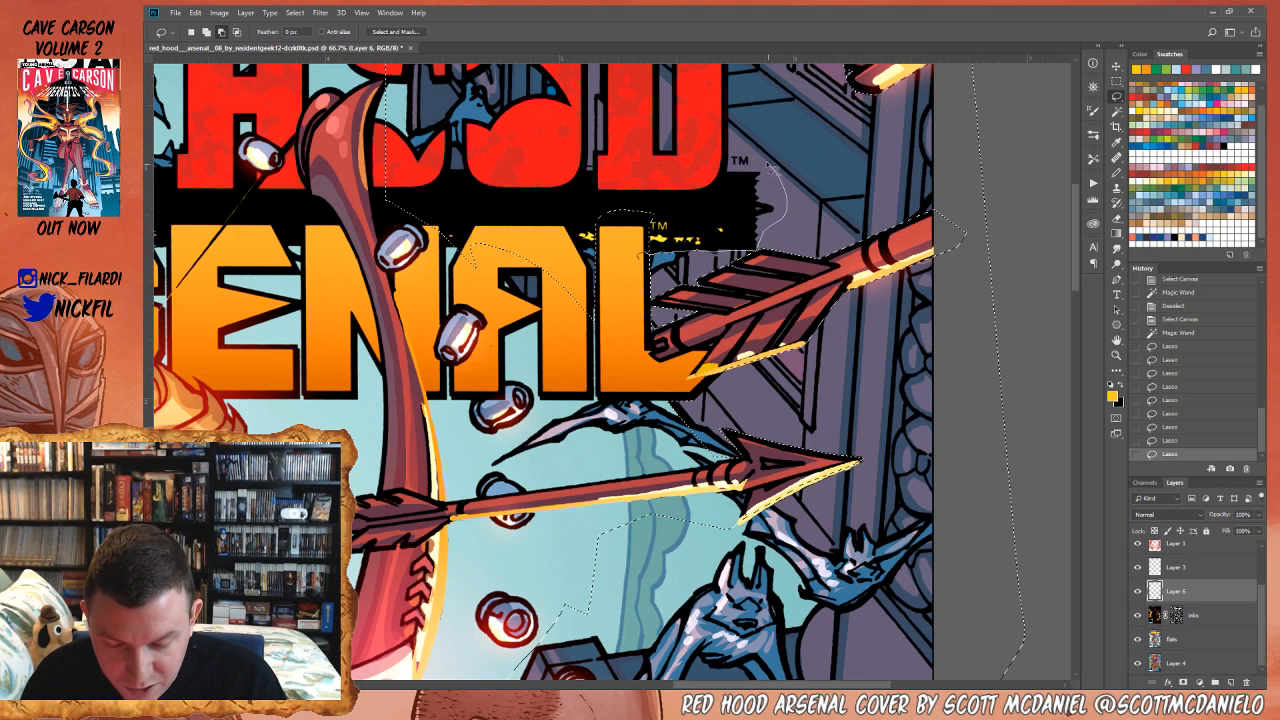
pyautogui.moveTo(706, 147)
pyautogui.mouseDown()
pyautogui.moveTo(577, 185)
pyautogui.moveTo(582, 243)
pyautogui.moveTo(612, 240)
pyautogui.mouseUp()
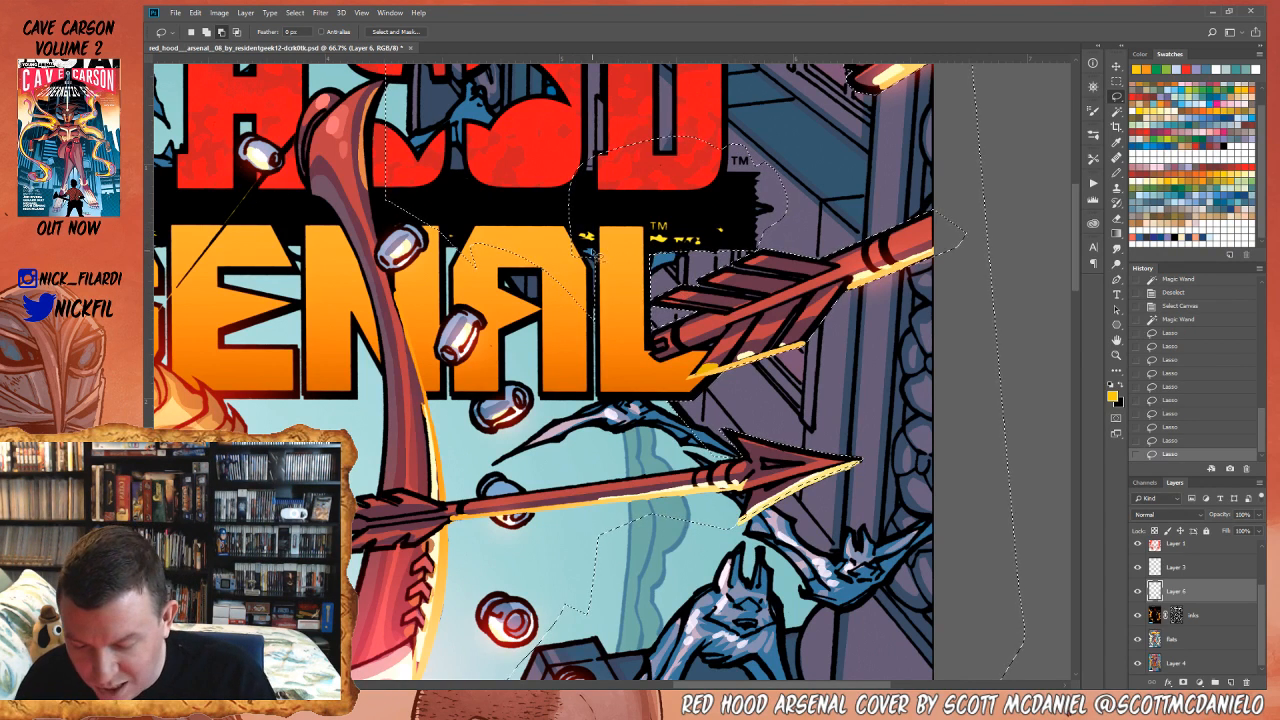
pyautogui.moveTo(592, 260)
pyautogui.mouseDown()
pyautogui.moveTo(600, 248)
pyautogui.moveTo(620, 286)
pyautogui.moveTo(588, 254)
pyautogui.moveTo(616, 324)
pyautogui.moveTo(588, 260)
pyautogui.moveTo(606, 372)
pyautogui.moveTo(574, 262)
pyautogui.moveTo(590, 240)
pyautogui.mouseUp()
# - Subtract the D of HOOD from the selection with the Lasso, keeping the building areas in its notch and inner opening selected
pyautogui.click(1116, 340)
pyautogui.moveTo(977, 131); pyautogui.dragTo(1003, 343)
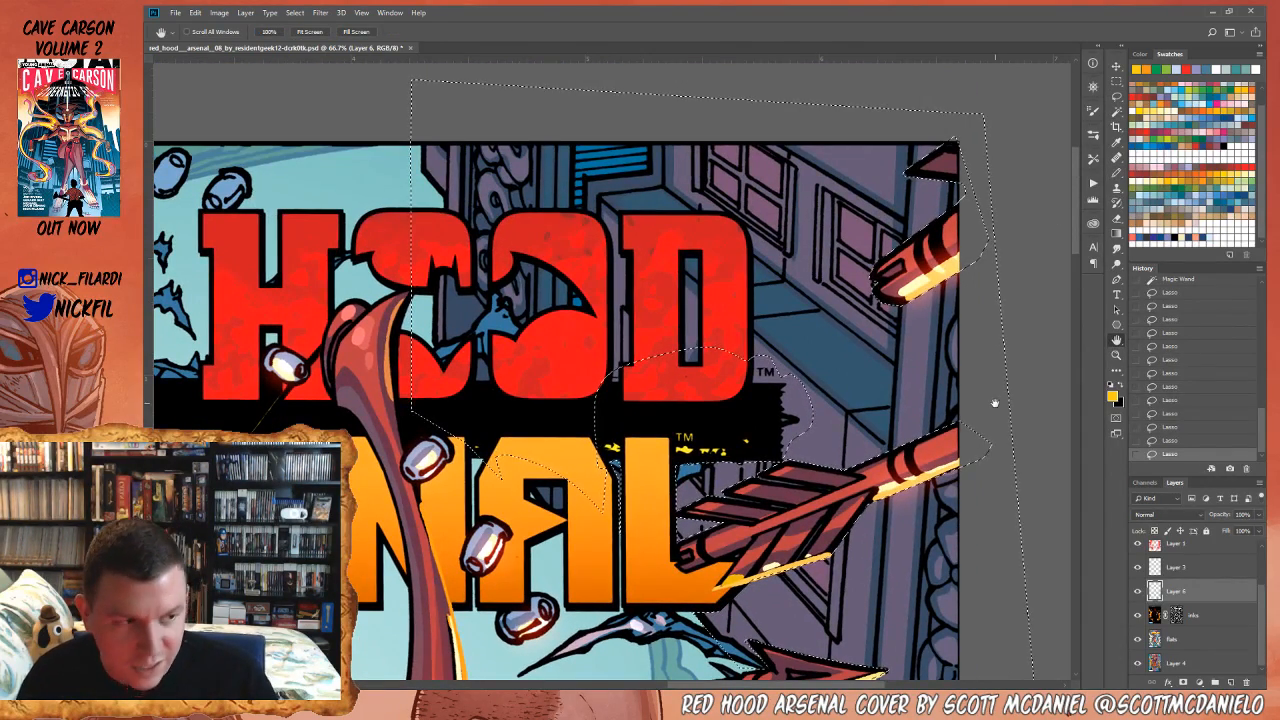
pyautogui.click(1116, 96)
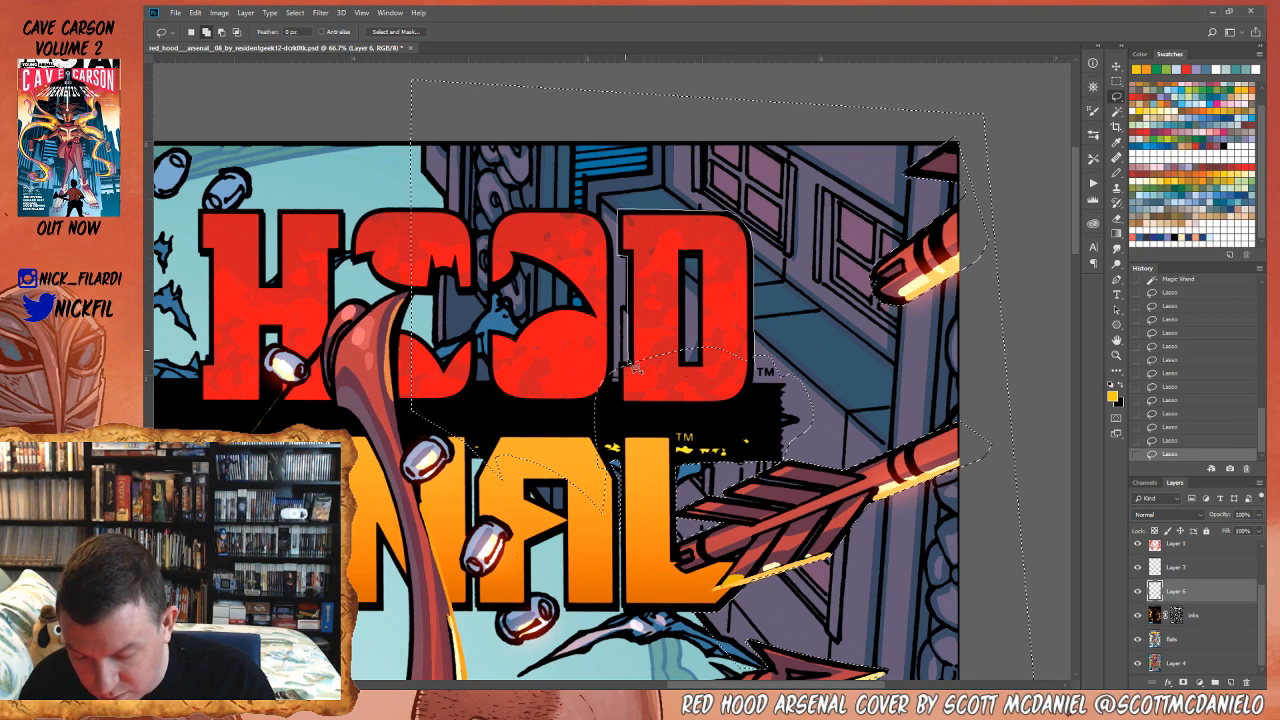
pyautogui.moveTo(622, 410)
pyautogui.mouseDown()
pyautogui.moveTo(655, 434)
pyautogui.moveTo(743, 415)
pyautogui.moveTo(765, 385)
pyautogui.mouseUp()
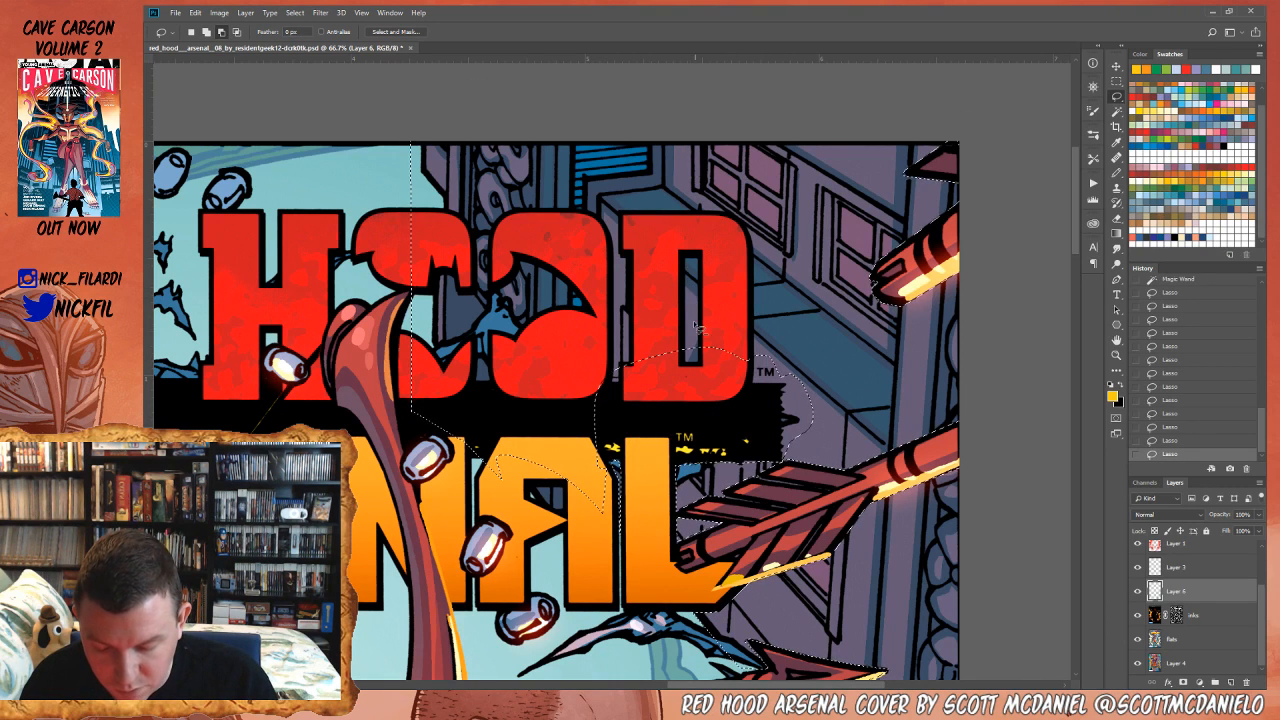
pyautogui.moveTo(648, 398)
pyautogui.mouseDown()
pyautogui.moveTo(668, 300)
pyautogui.moveTo(735, 355)
pyautogui.moveTo(722, 386)
pyautogui.moveTo(753, 241)
pyautogui.moveTo(623, 216)
pyautogui.mouseUp()
pyautogui.moveTo(632, 262); pyautogui.dragTo(633, 370)
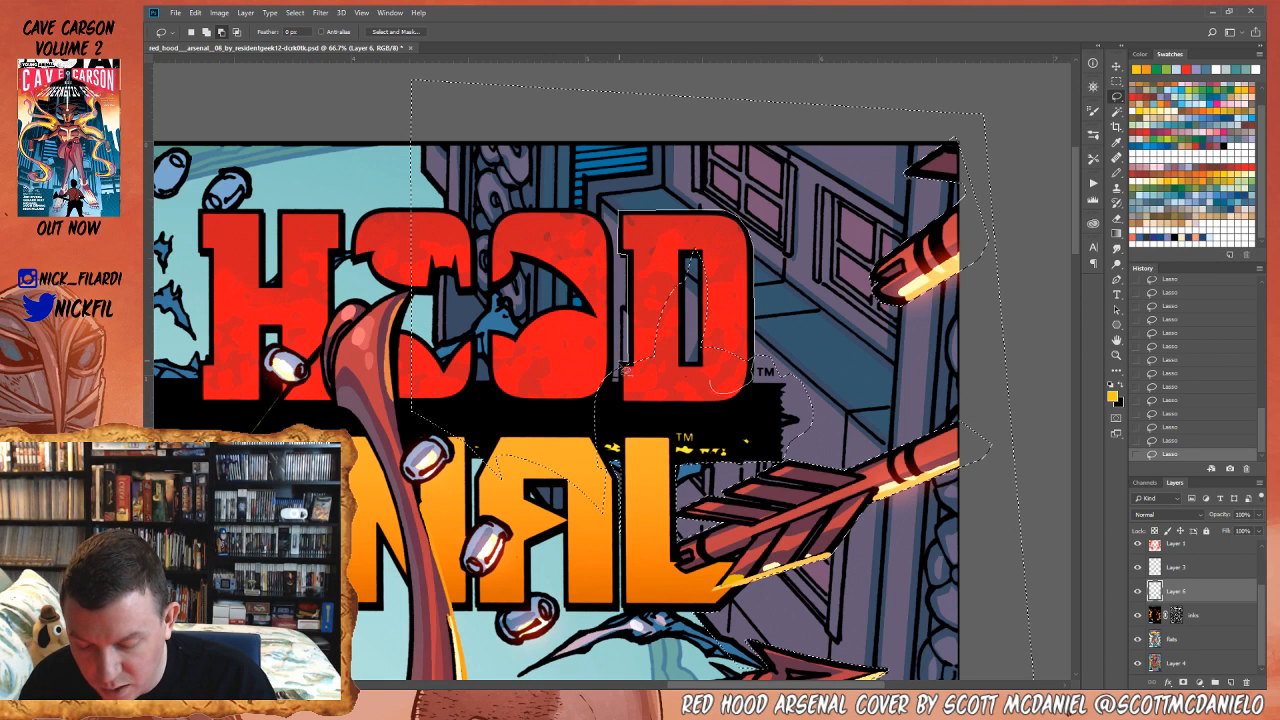
pyautogui.moveTo(677, 406); pyautogui.dragTo(752, 366)
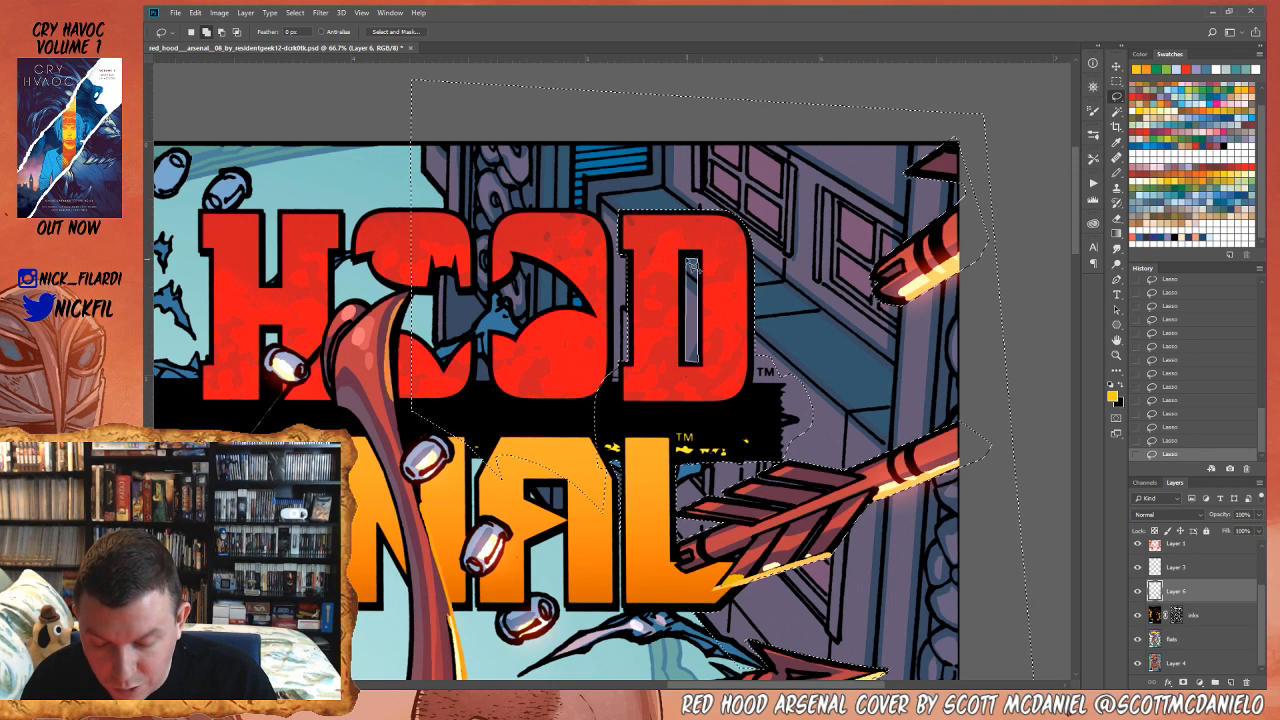
pyautogui.moveTo(694, 262); pyautogui.dragTo(692, 370)
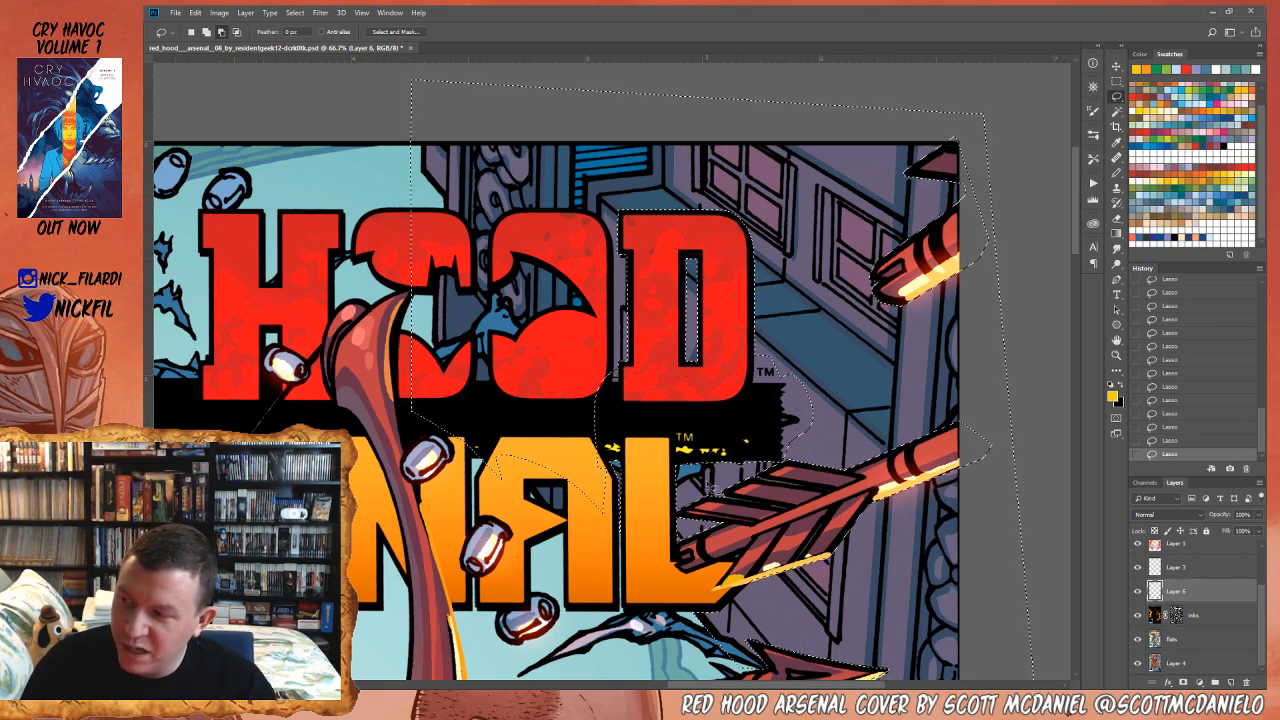
# - Subtract the two O letters of HOOD and the bat shape between them from the selection, leaving the building gaps selected
pyautogui.press('h')
pyautogui.moveTo(525, 418); pyautogui.dragTo(692, 486)
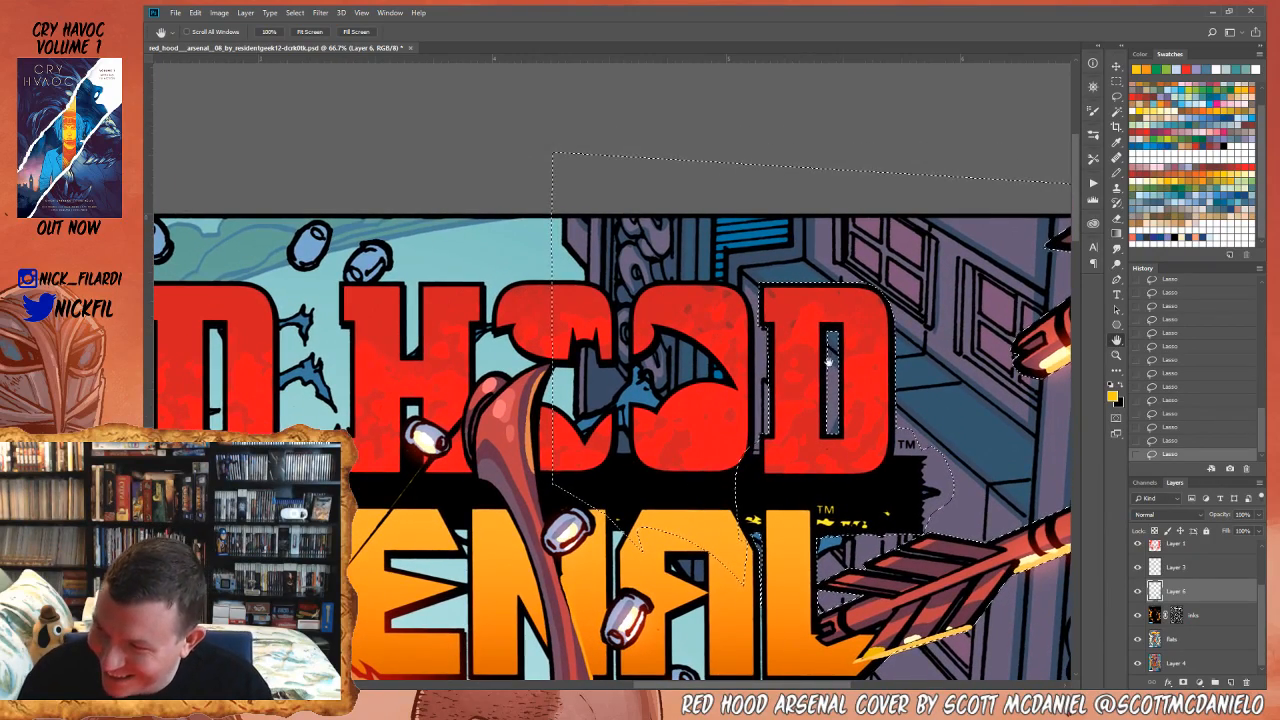
pyautogui.press('l')
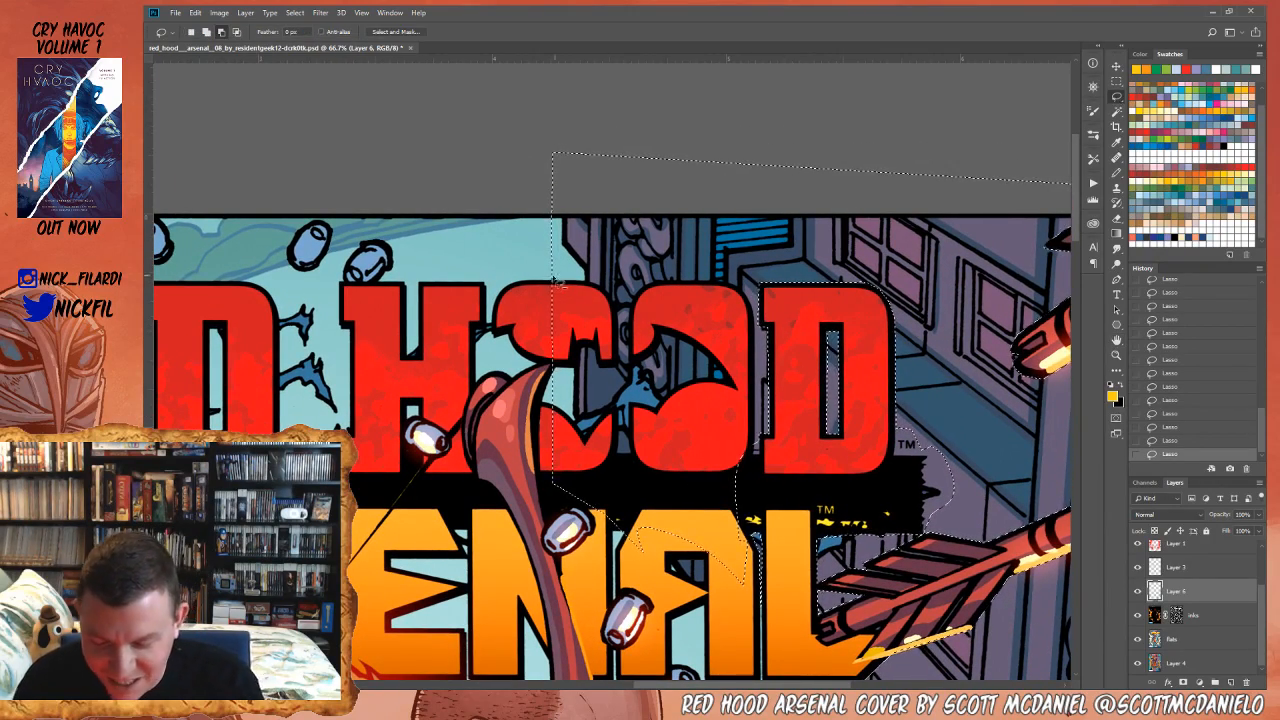
pyautogui.moveTo(606, 292); pyautogui.dragTo(625, 372)
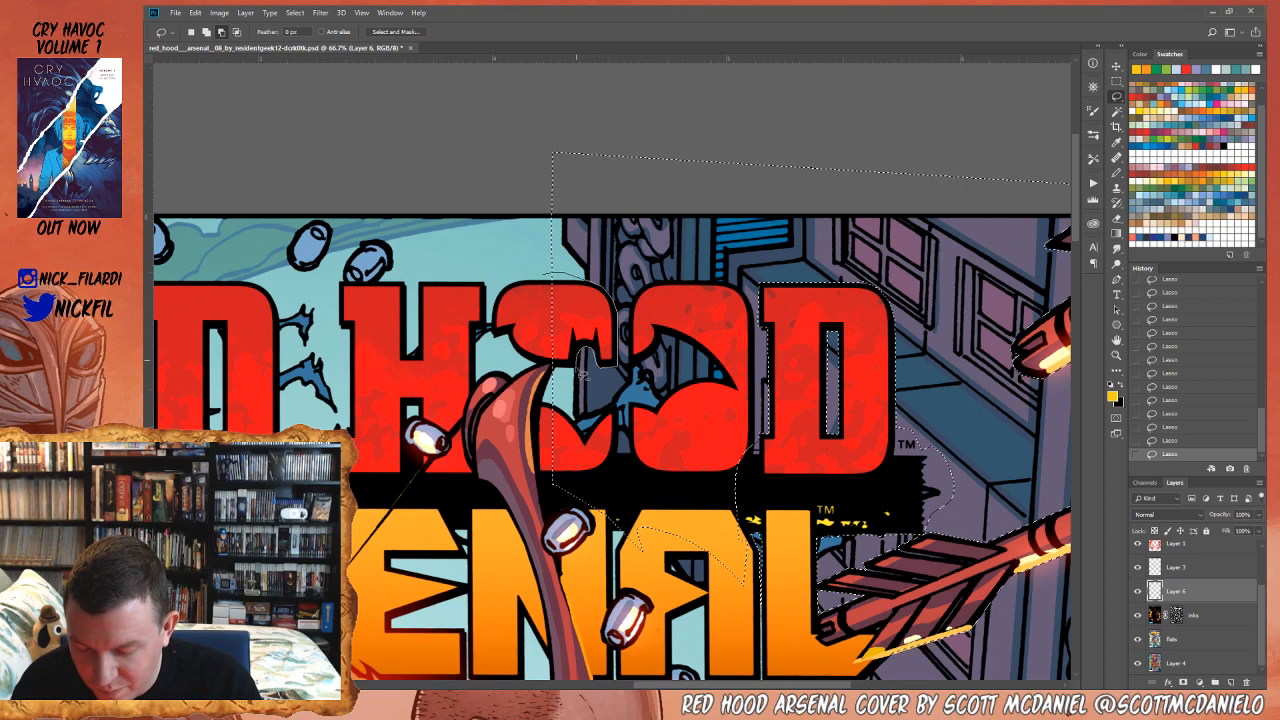
pyautogui.moveTo(575, 372)
pyautogui.mouseDown()
pyautogui.moveTo(562, 355)
pyautogui.moveTo(568, 400)
pyautogui.moveTo(588, 432)
pyautogui.moveTo(604, 418)
pyautogui.moveTo(617, 464)
pyautogui.moveTo(500, 496)
pyautogui.mouseUp()
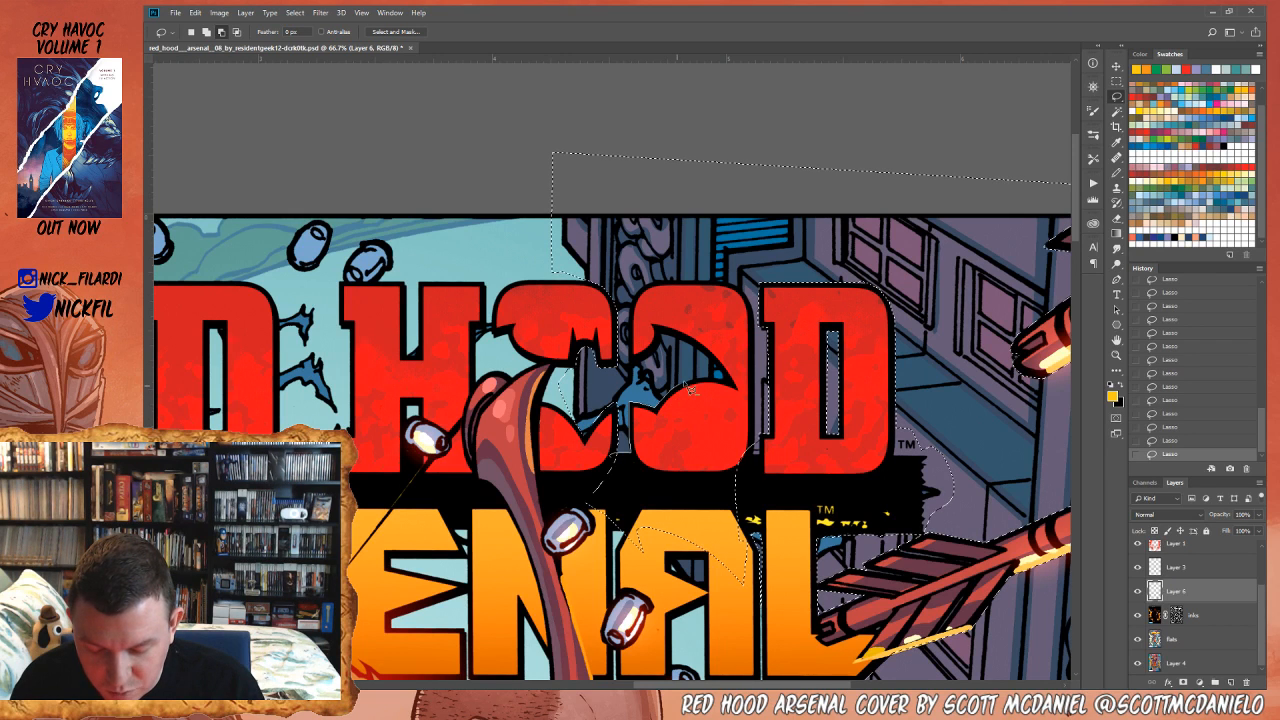
pyautogui.moveTo(697, 385)
pyautogui.mouseDown()
pyautogui.moveTo(738, 389)
pyautogui.moveTo(699, 351)
pyautogui.mouseUp()
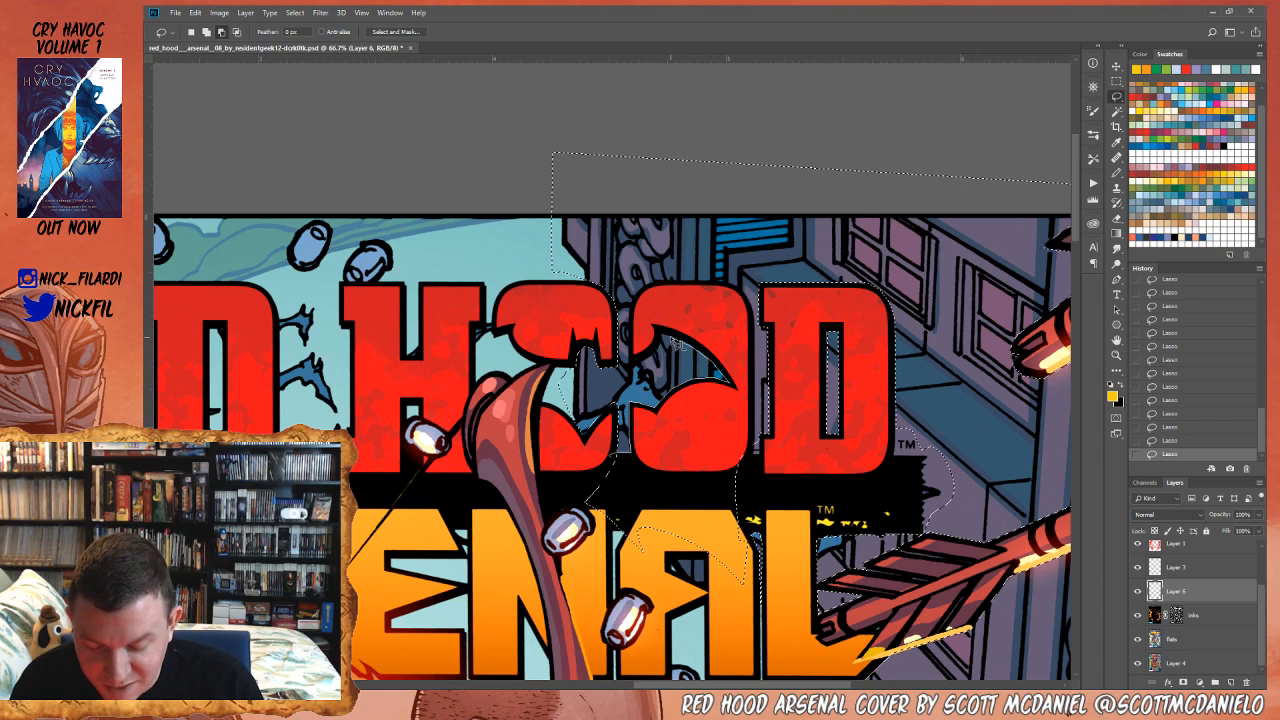
pyautogui.moveTo(632, 365)
pyautogui.mouseDown()
pyautogui.moveTo(631, 305)
pyautogui.moveTo(736, 289)
pyautogui.moveTo(758, 466)
pyautogui.moveTo(668, 500)
pyautogui.moveTo(585, 464)
pyautogui.moveTo(565, 478)
pyautogui.moveTo(575, 525)
pyautogui.moveTo(680, 543)
pyautogui.moveTo(744, 466)
pyautogui.moveTo(730, 462)
pyautogui.mouseUp()
# - Subtract the black strip and the A of ARSENAL from the selection, and add the building visible through the letter's opening
pyautogui.moveTo(758, 516); pyautogui.dragTo(672, 521)
pyautogui.moveTo(752, 524); pyautogui.dragTo(756, 518)
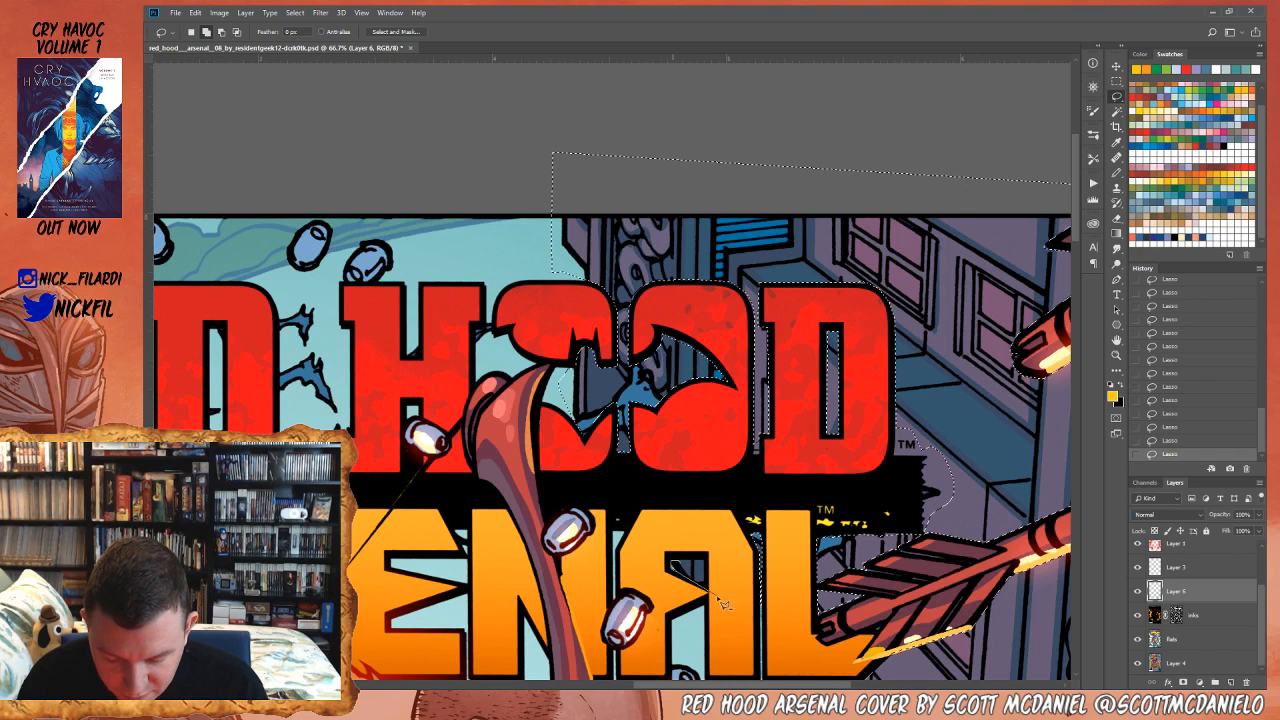
pyautogui.moveTo(704, 566)
pyautogui.mouseDown()
pyautogui.moveTo(705, 582)
pyautogui.moveTo(703, 560)
pyautogui.moveTo(677, 563)
pyautogui.mouseUp()
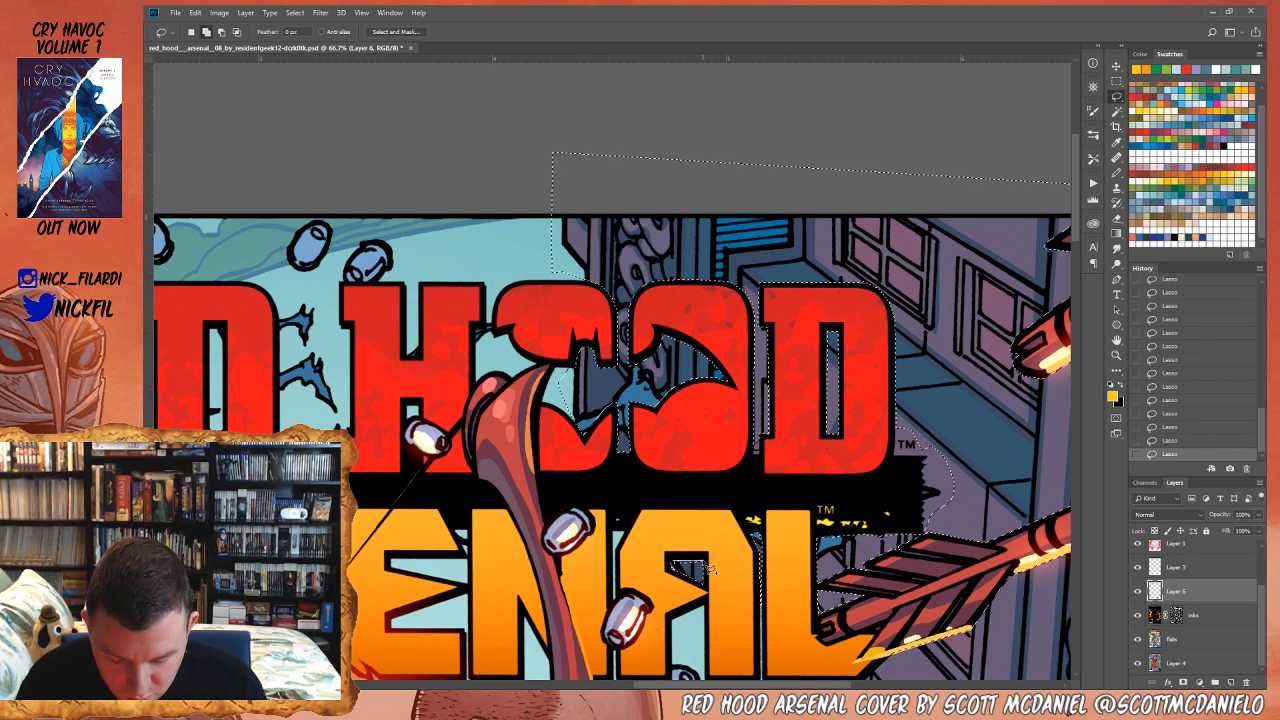
# - Extend the building selection up to the black brush strip's ragged end and the TM mark with the Magic Wand and Lasso
pyautogui.click(1117, 340)
pyautogui.moveTo(940, 400); pyautogui.dragTo(738, 322)
pyautogui.click(1117, 113)
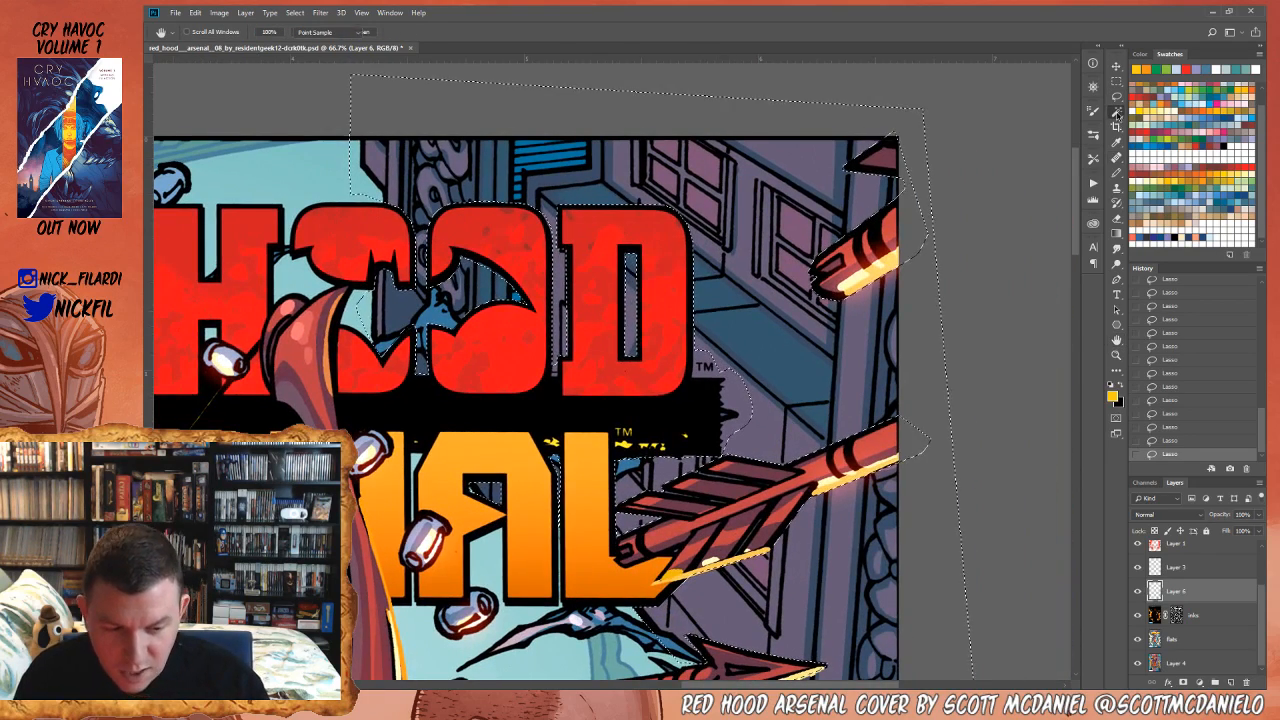
pyautogui.click(500, 32)
pyautogui.press('l')
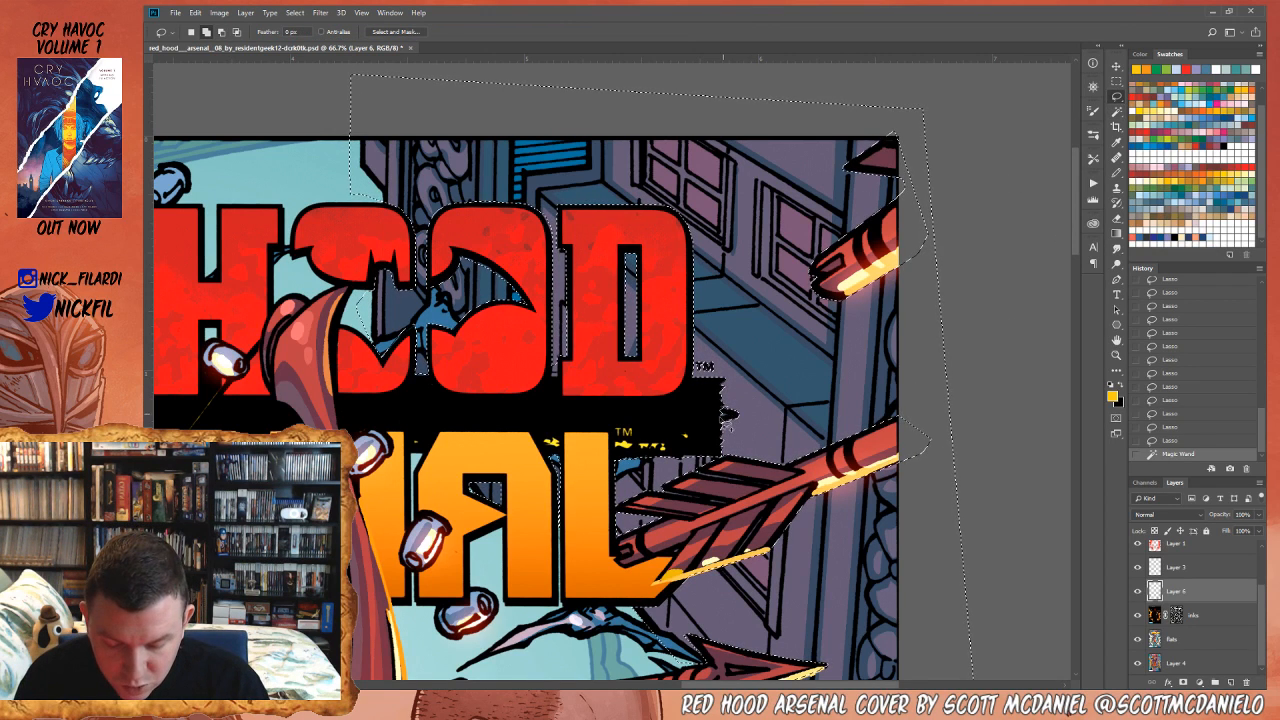
pyautogui.moveTo(748, 410); pyautogui.dragTo(790, 478)
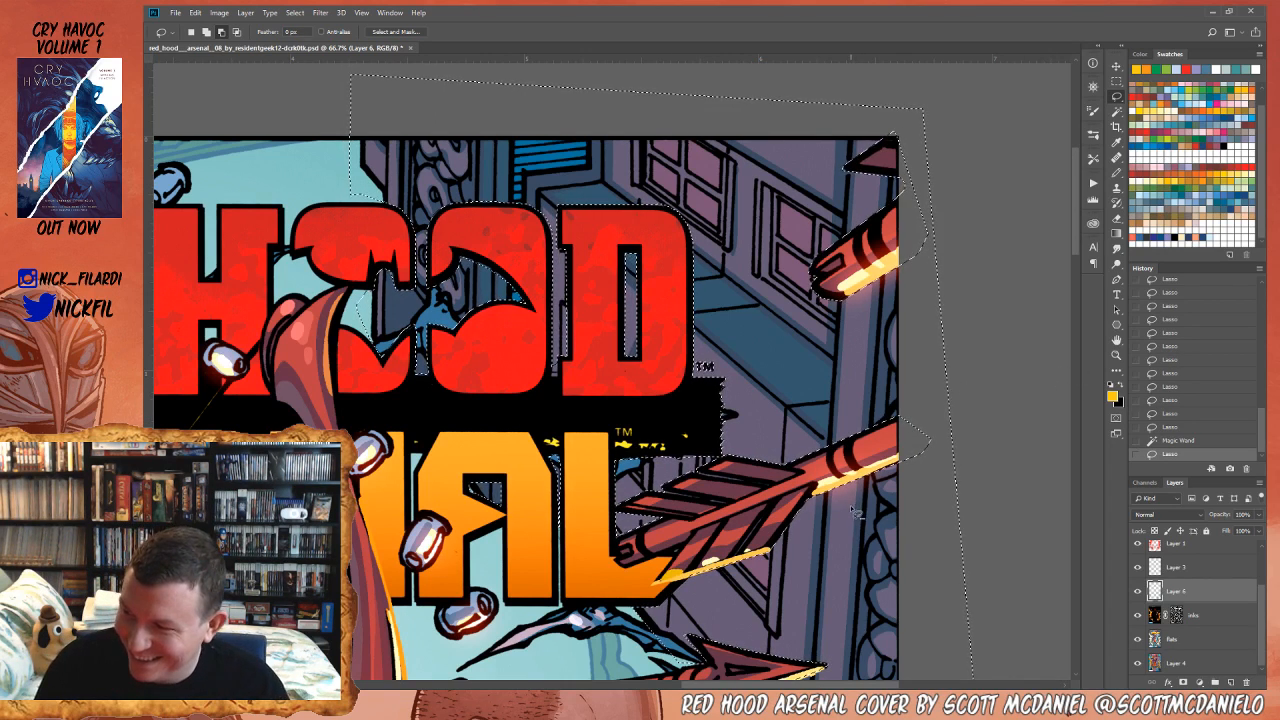
# - Refine the selection edge between the bat wing and the building behind the arrowhead with the Lasso and Magic Wand
pyautogui.press('space')
pyautogui.moveTo(808, 528); pyautogui.dragTo(878, 270)
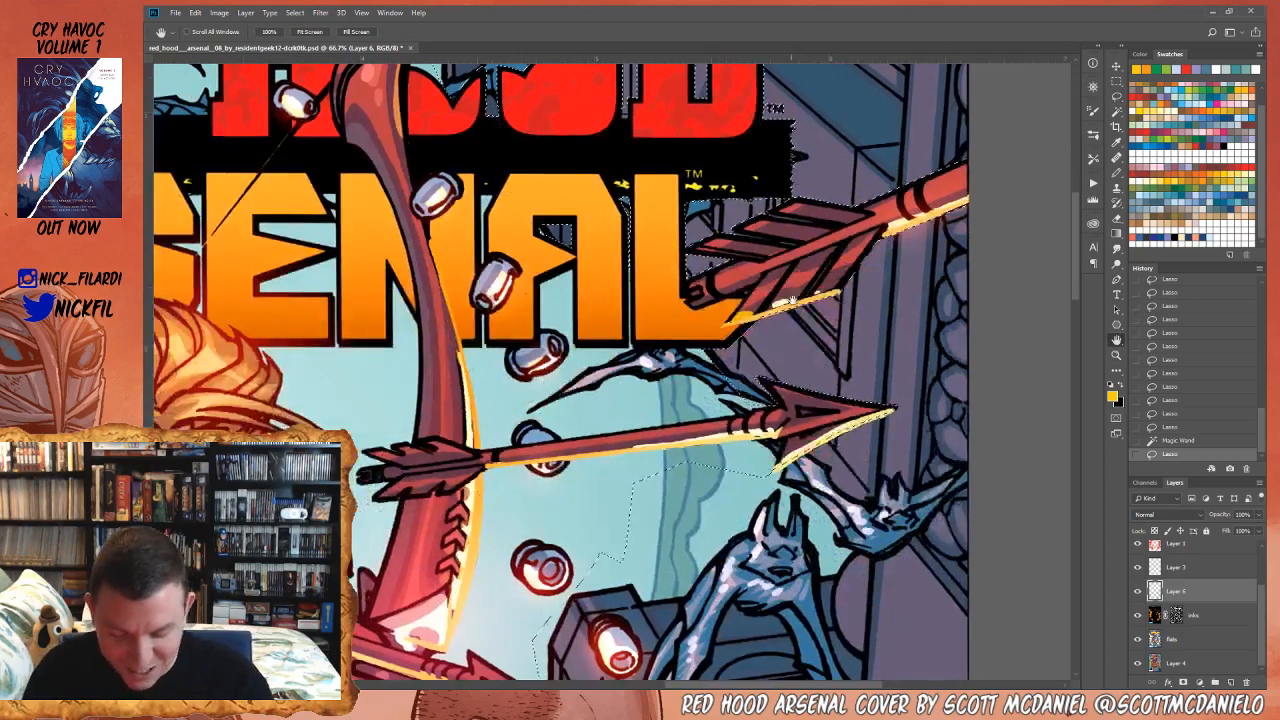
pyautogui.moveTo(855, 452); pyautogui.dragTo(780, 532)
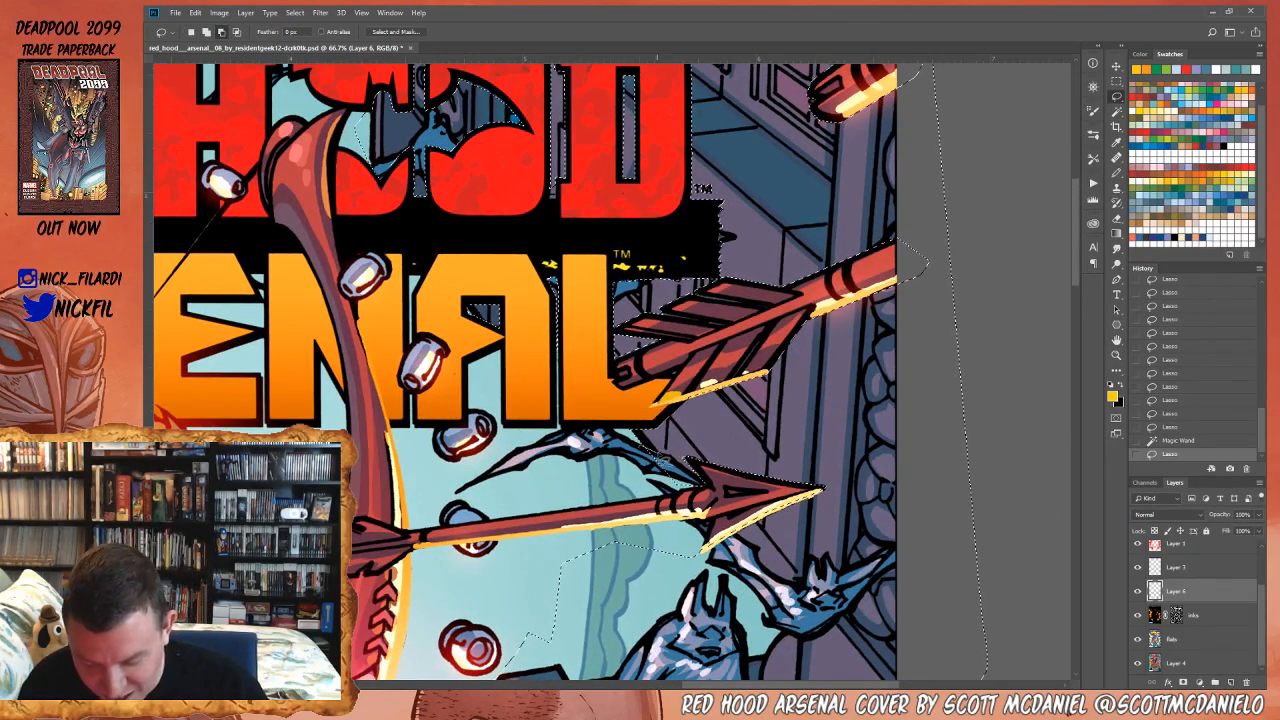
pyautogui.moveTo(617, 507); pyautogui.dragTo(630, 458)
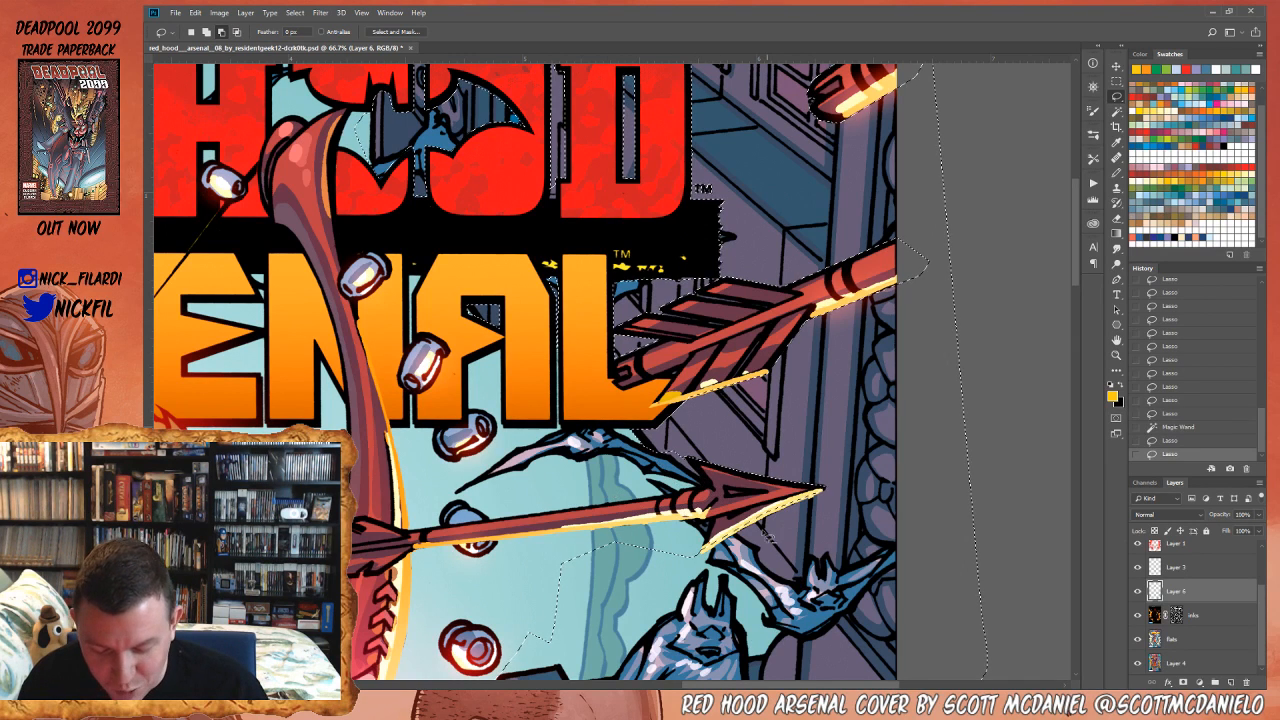
pyautogui.click(1117, 112)
pyautogui.click(678, 450)
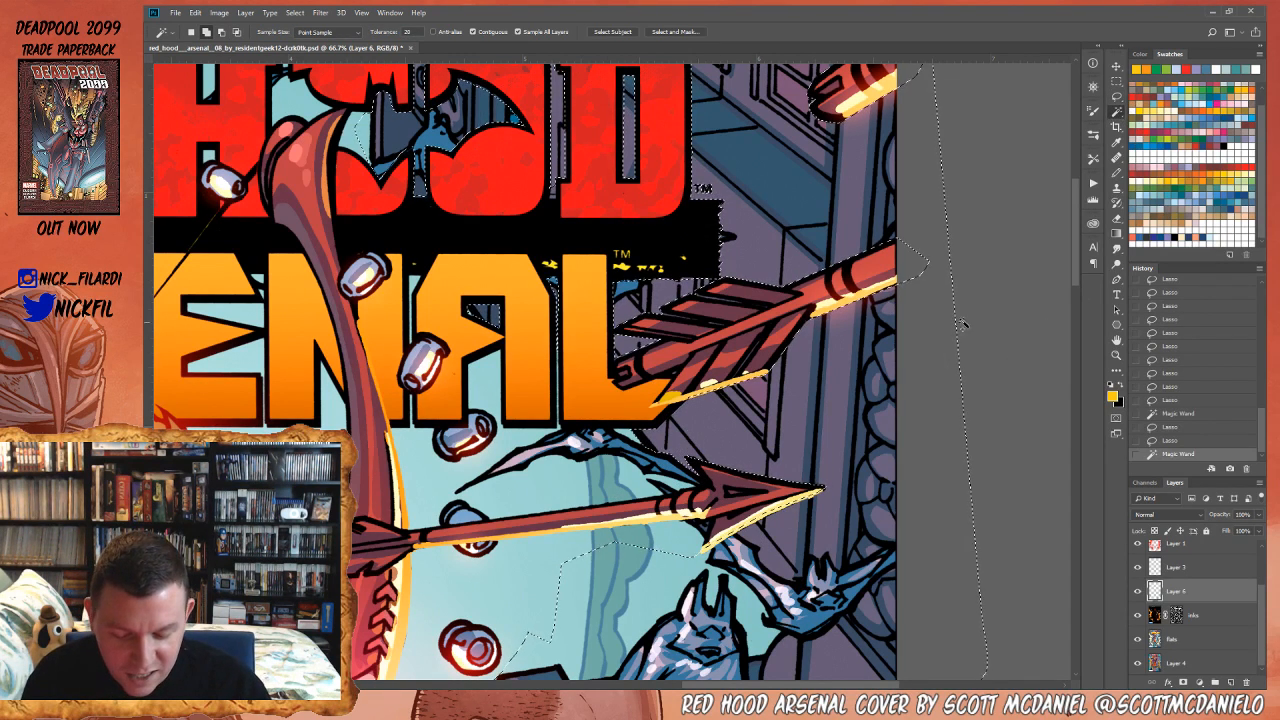
# - Subtract the small bat below the arrowhead and the sky beside the large bat from the selection with the Lasso
pyautogui.click(1117, 97)
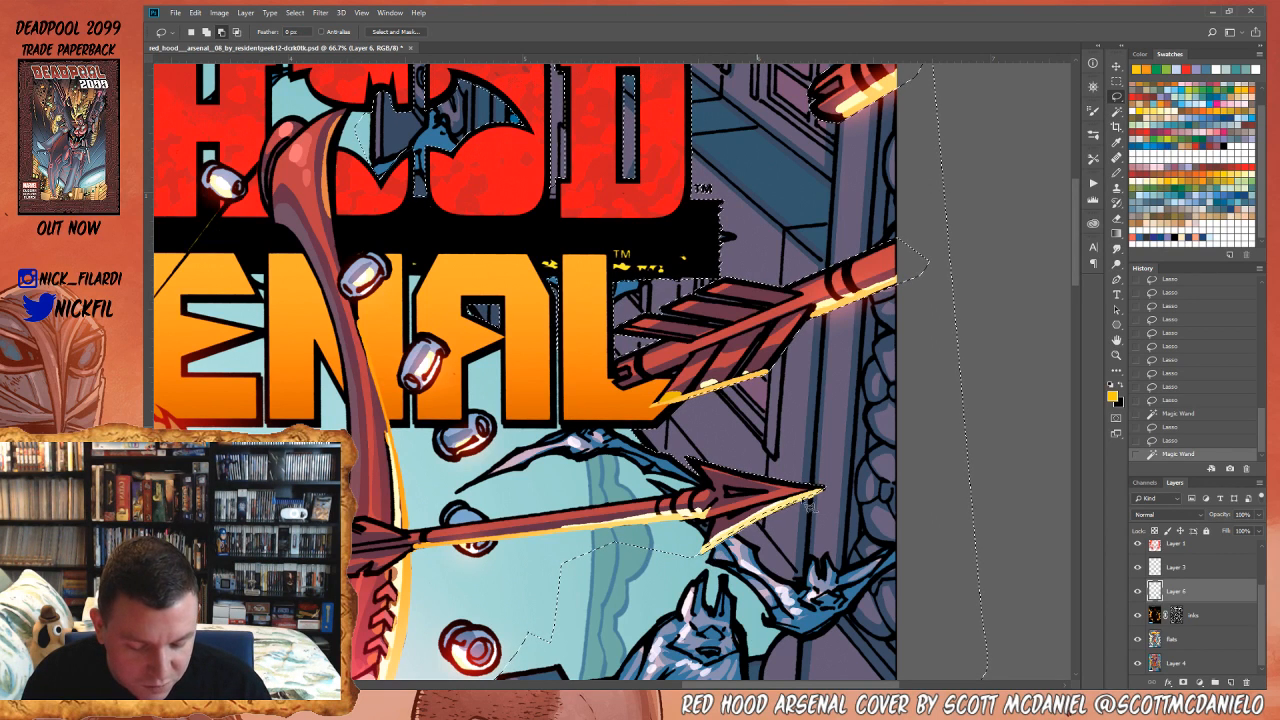
pyautogui.moveTo(778, 504); pyautogui.dragTo(702, 522)
pyautogui.press('space')
pyautogui.moveTo(966, 438)
pyautogui.mouseDown()
pyautogui.moveTo(900, 330)
pyautogui.moveTo(955, 272)
pyautogui.mouseUp()
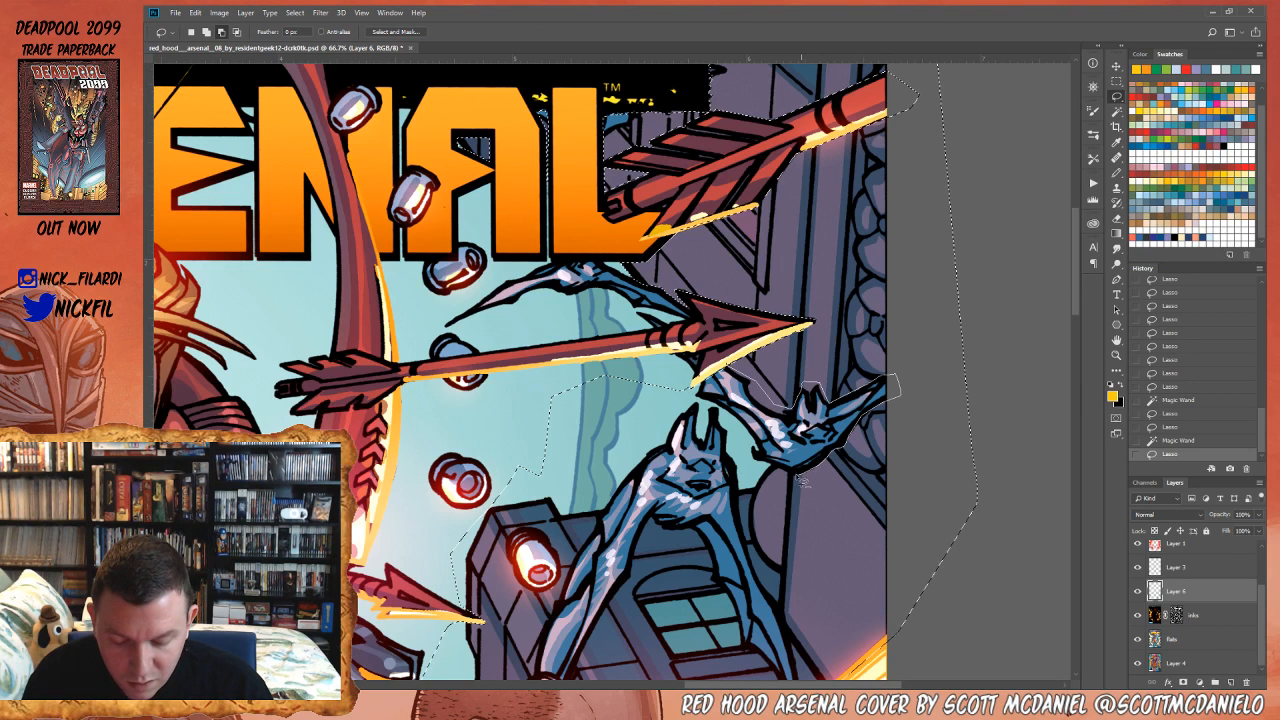
pyautogui.moveTo(748, 473)
pyautogui.mouseDown()
pyautogui.moveTo(658, 392)
pyautogui.moveTo(668, 374)
pyautogui.mouseUp()
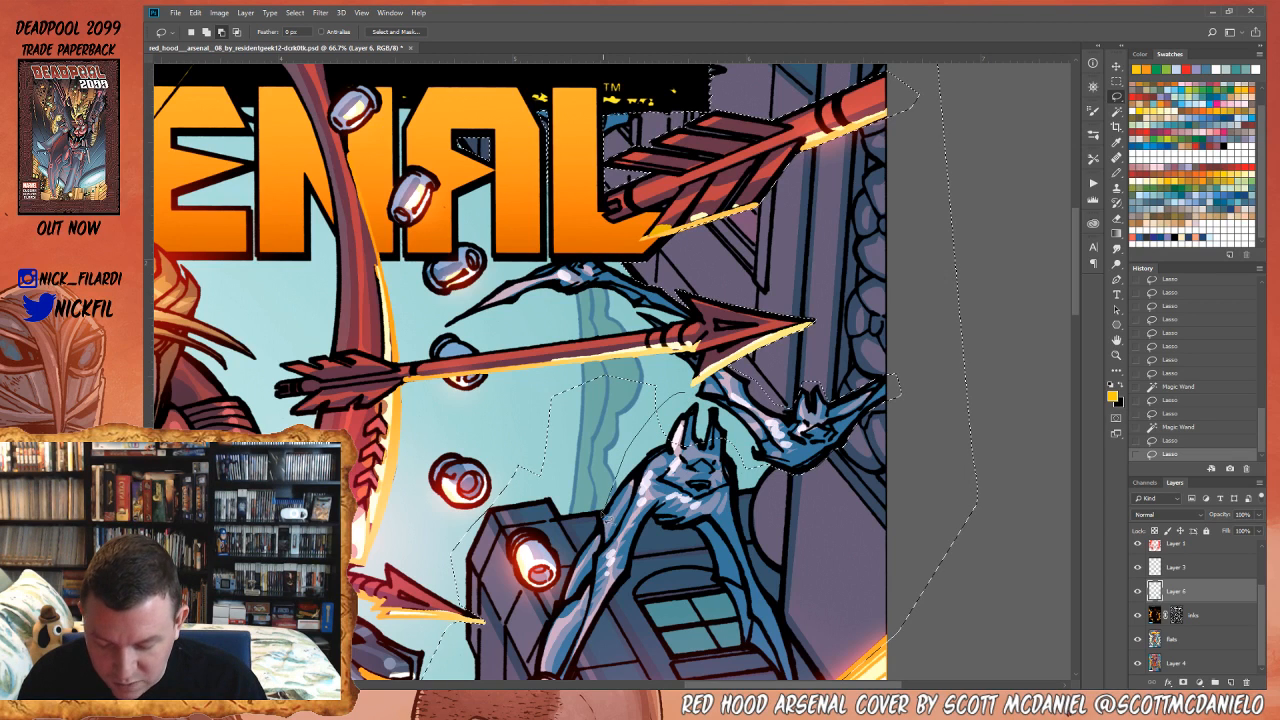
pyautogui.moveTo(570, 600)
pyautogui.mouseDown()
pyautogui.moveTo(590, 489)
pyautogui.moveTo(726, 405)
pyautogui.mouseUp()
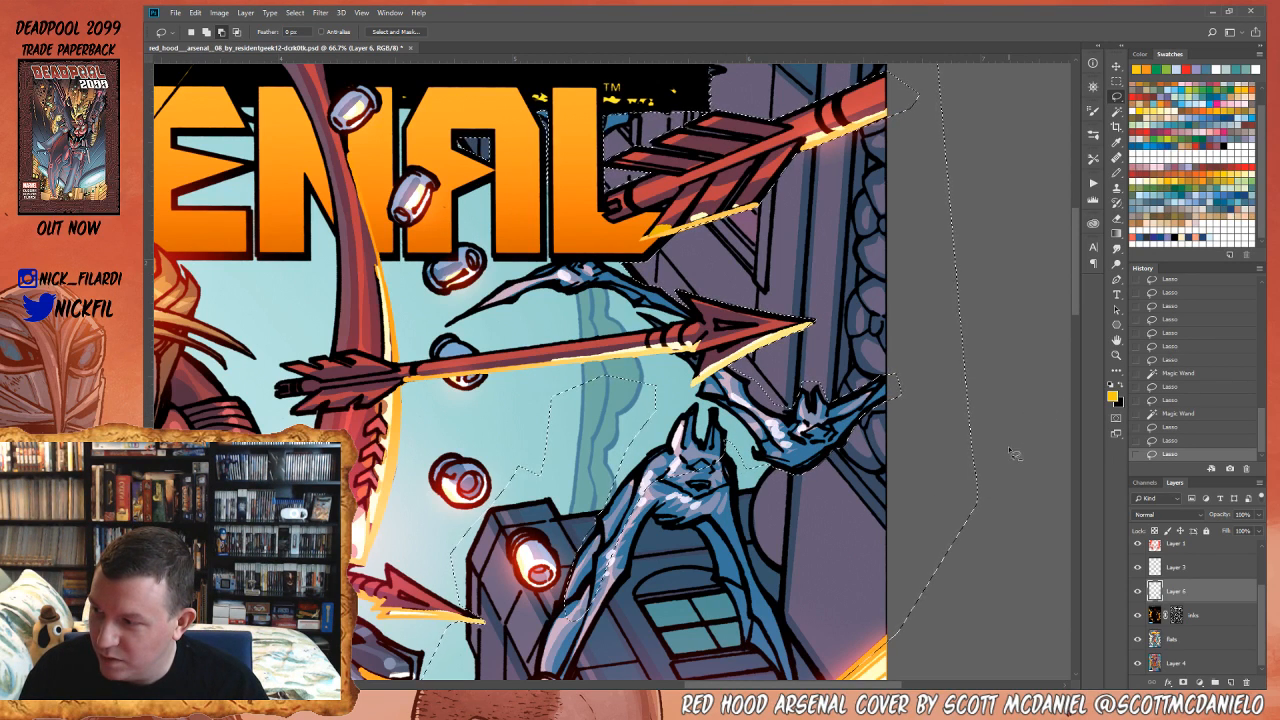
# - Subtract the large bat's head, body and both wings from the selection, tracing their outlines with the Lasso
pyautogui.click(1116, 340)
pyautogui.moveTo(994, 291); pyautogui.dragTo(1042, 201)
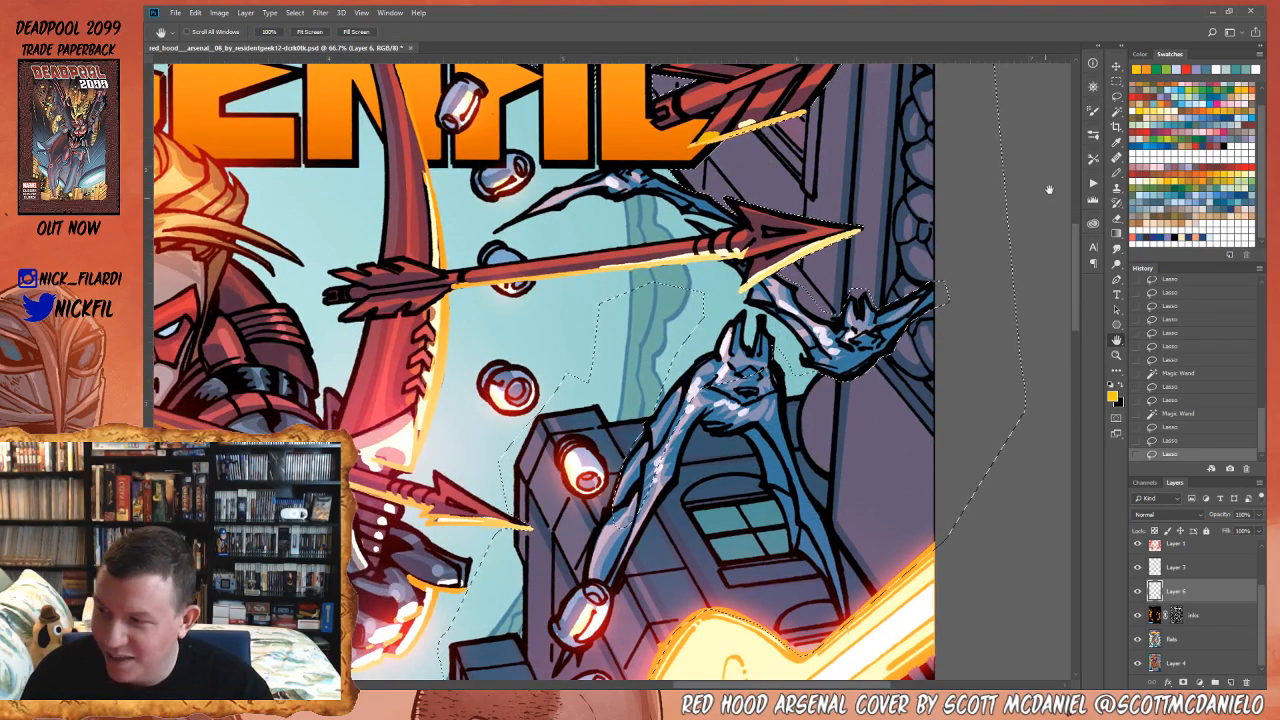
pyautogui.click(1116, 97)
pyautogui.moveTo(796, 362)
pyautogui.mouseDown()
pyautogui.moveTo(790, 445)
pyautogui.moveTo(792, 433)
pyautogui.moveTo(805, 472)
pyautogui.mouseUp()
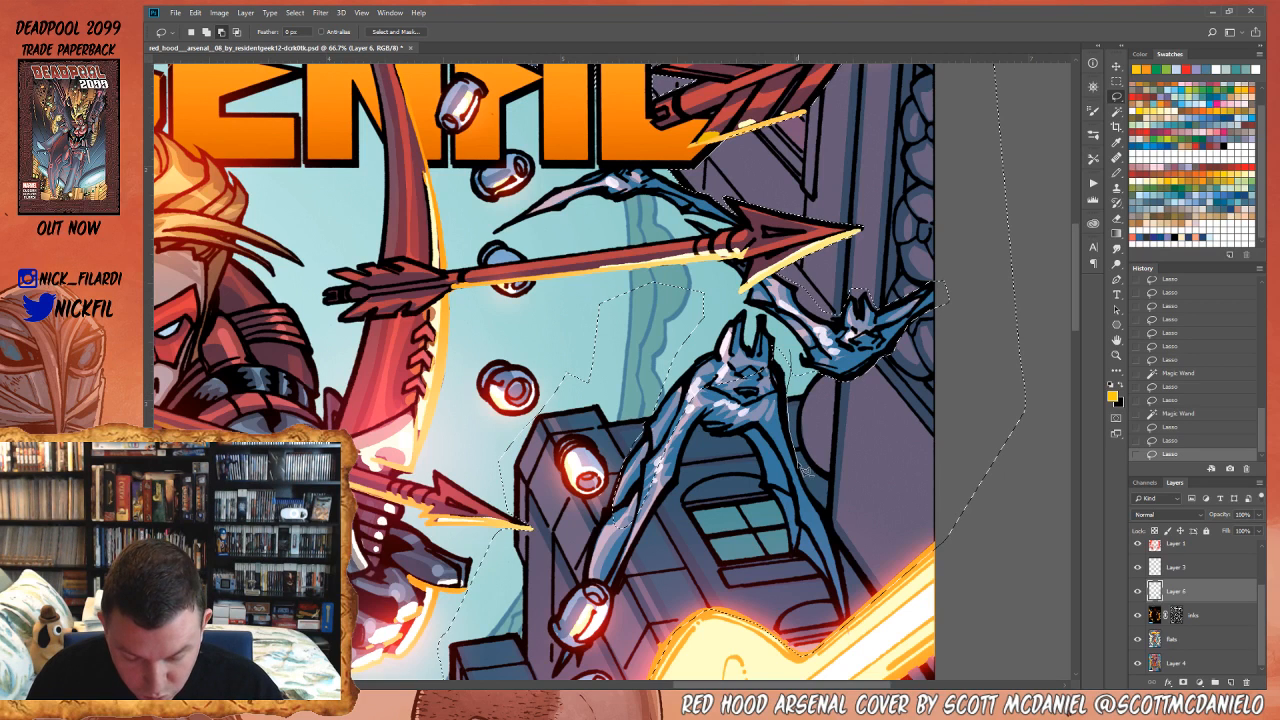
pyautogui.moveTo(831, 517)
pyautogui.mouseDown()
pyautogui.moveTo(847, 560)
pyautogui.moveTo(828, 584)
pyautogui.moveTo(812, 570)
pyautogui.mouseUp()
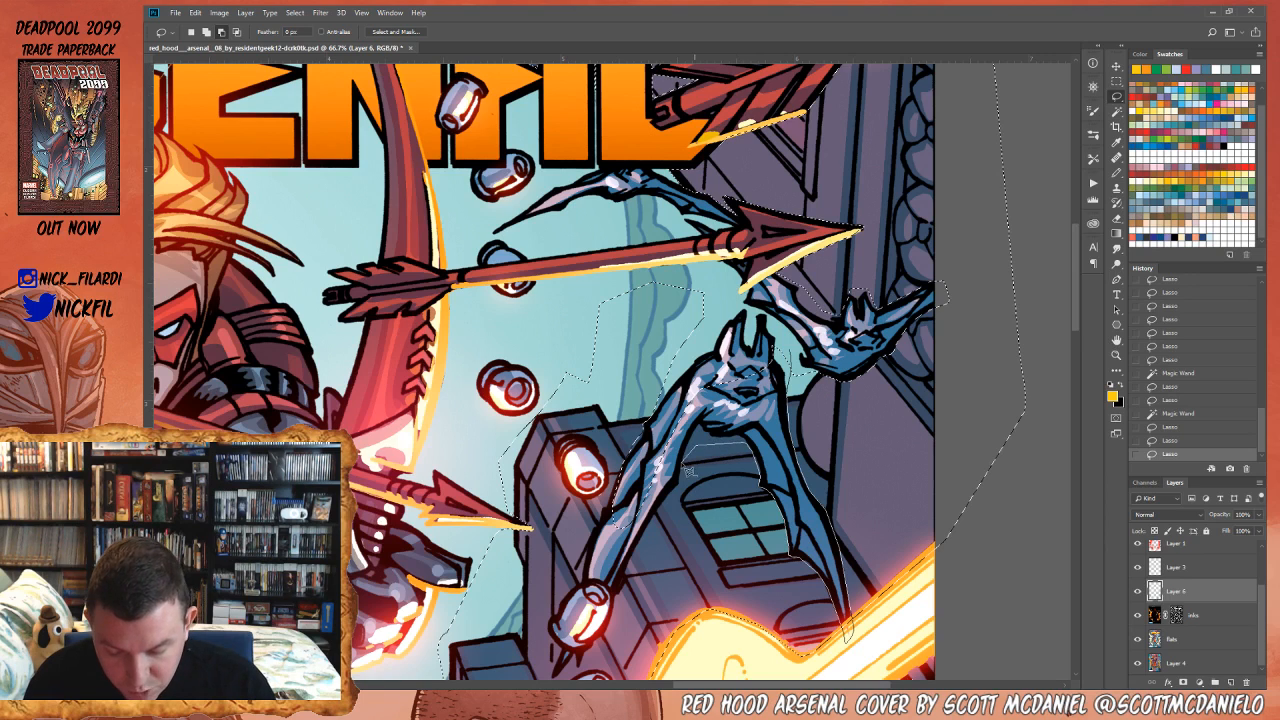
pyautogui.moveTo(683, 490)
pyautogui.mouseDown()
pyautogui.moveTo(627, 580)
pyautogui.moveTo(586, 585)
pyautogui.moveTo(633, 458)
pyautogui.mouseUp()
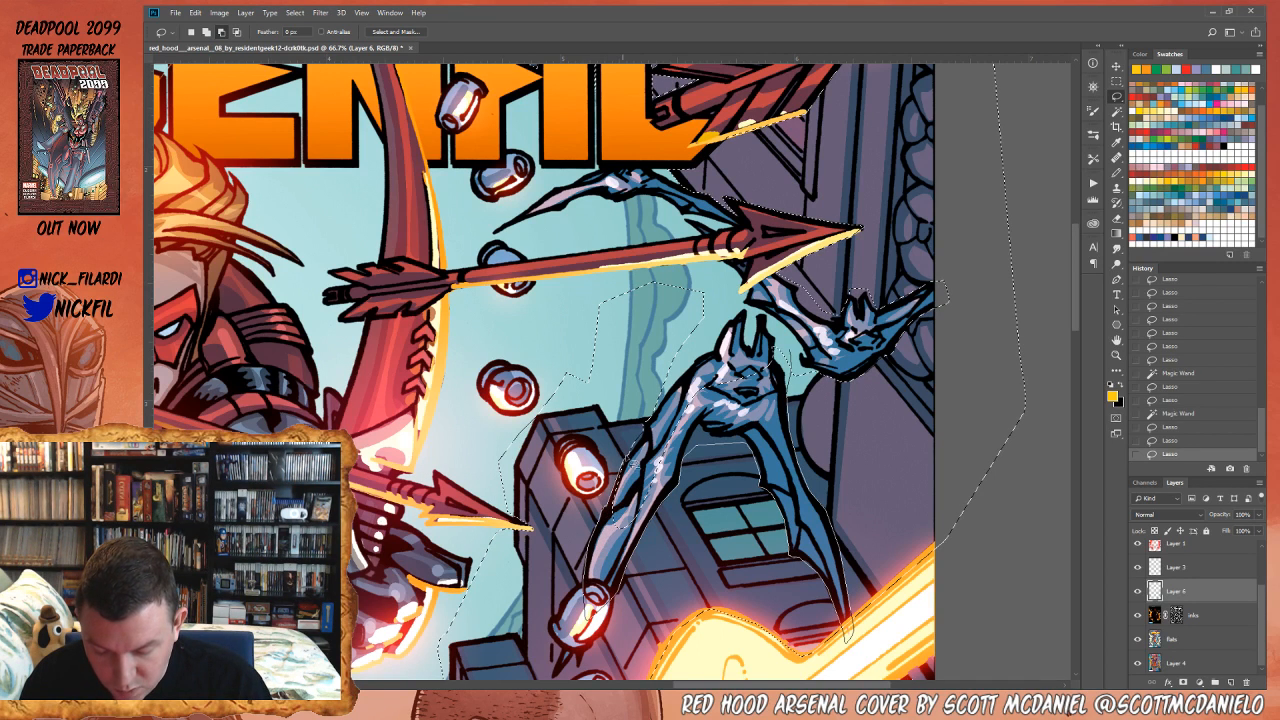
pyautogui.moveTo(724, 384); pyautogui.dragTo(786, 364)
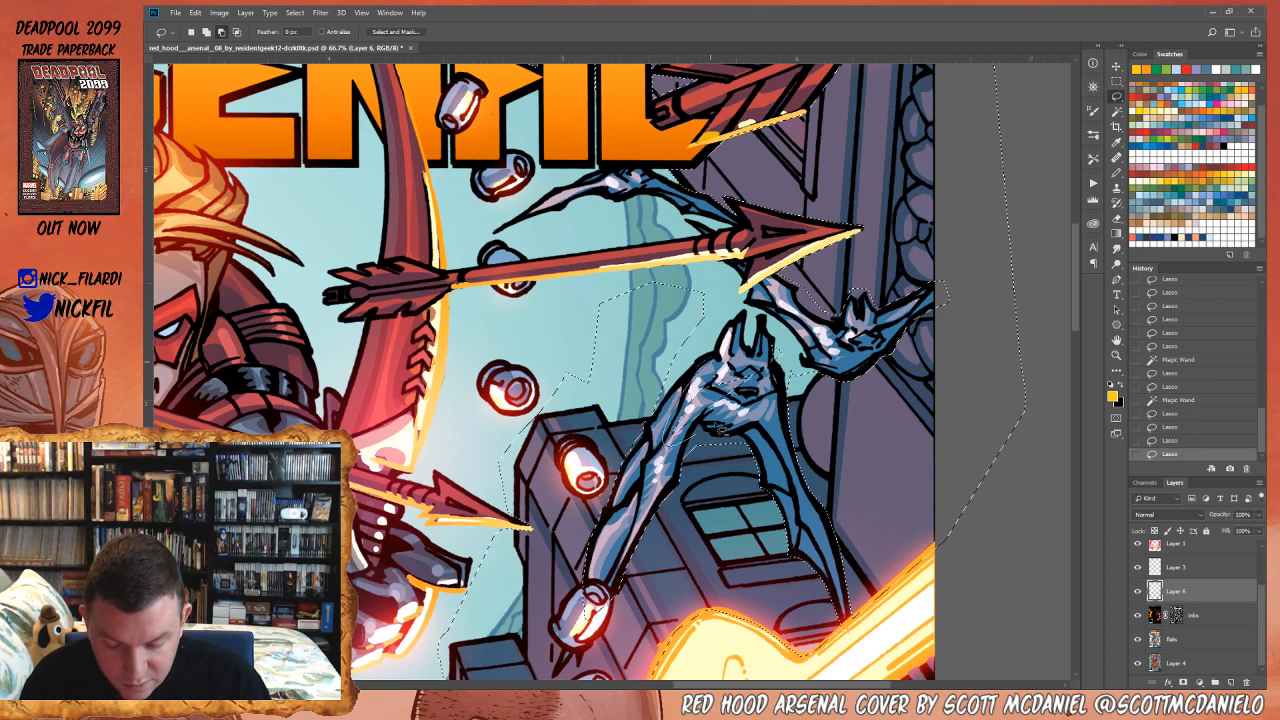
# - Subtract the sky areas around the large bat, the pale teal column and the lower building from the selection with the Magic Wand
pyautogui.press('w')
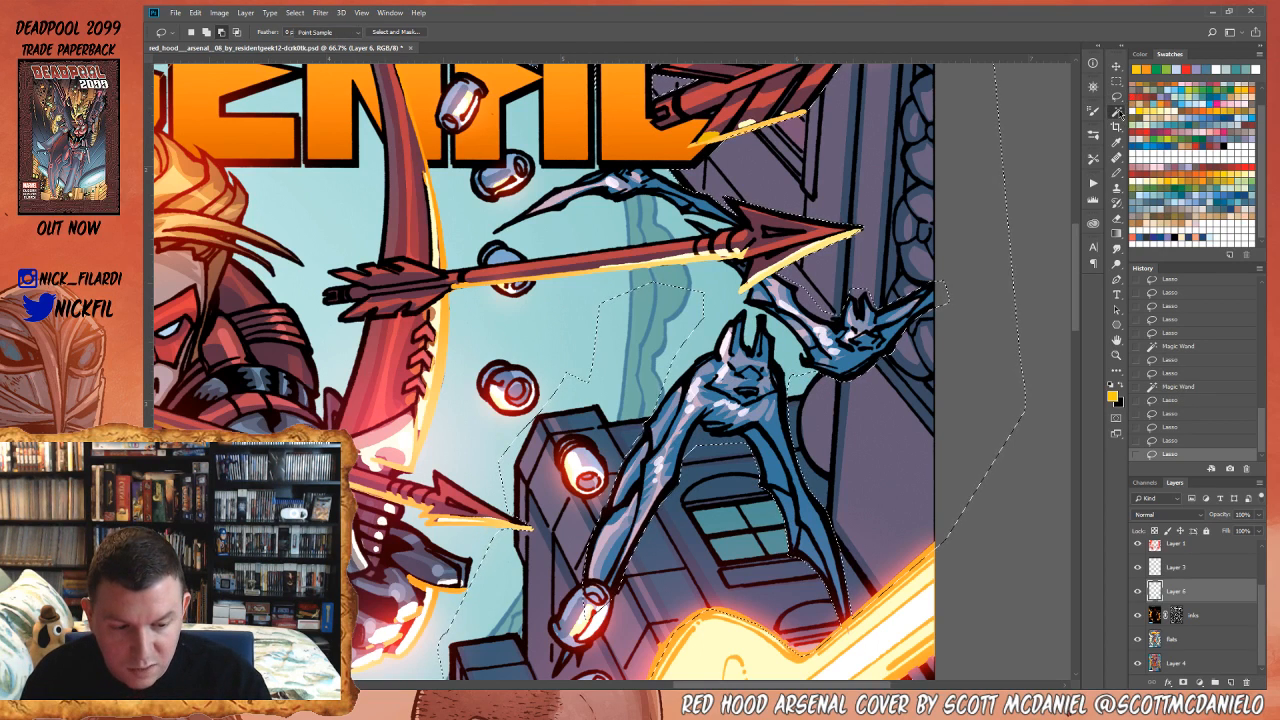
pyautogui.keyDown('alt'); pyautogui.click(692, 348); pyautogui.keyUp('alt')
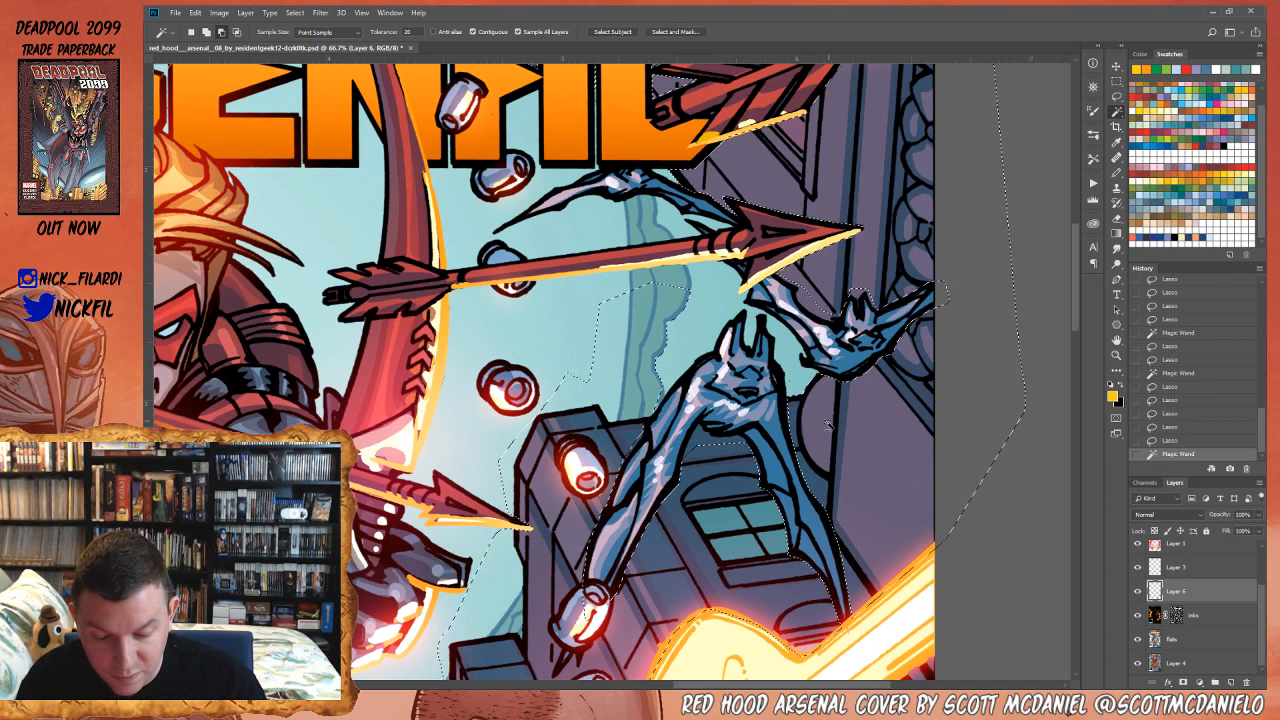
pyautogui.keyDown('alt'); pyautogui.click(674, 318); pyautogui.keyUp('alt')
pyautogui.keyDown('alt'); pyautogui.click(648, 322); pyautogui.keyUp('alt')
pyautogui.keyDown('alt'); pyautogui.click(631, 340); pyautogui.keyUp('alt')
pyautogui.keyDown('alt'); pyautogui.click(611, 388); pyautogui.keyUp('alt')
pyautogui.keyDown('alt'); pyautogui.click(515, 462); pyautogui.keyUp('alt')
pyautogui.keyDown('alt'); pyautogui.click(494, 576); pyautogui.keyUp('alt')
pyautogui.keyDown('alt'); pyautogui.click(446, 648); pyautogui.keyUp('alt')
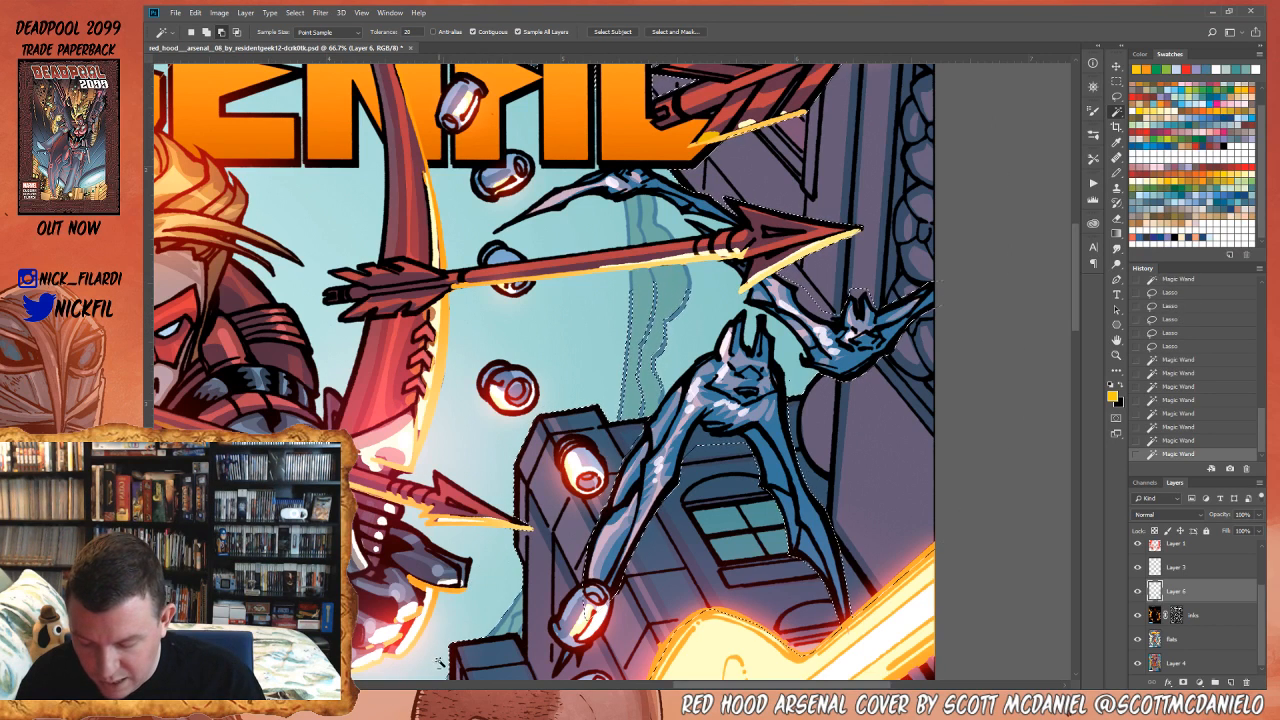
# - Subtract the pale teal column between the arrow and the large bat from the selection with the Magic Wand and Lasso
pyautogui.keyDown('alt'); pyautogui.click(676, 306); pyautogui.keyUp('alt')
pyautogui.keyDown('alt'); pyautogui.click(654, 305); pyautogui.keyUp('alt')
pyautogui.keyDown('alt'); pyautogui.click(634, 305); pyautogui.keyUp('alt')
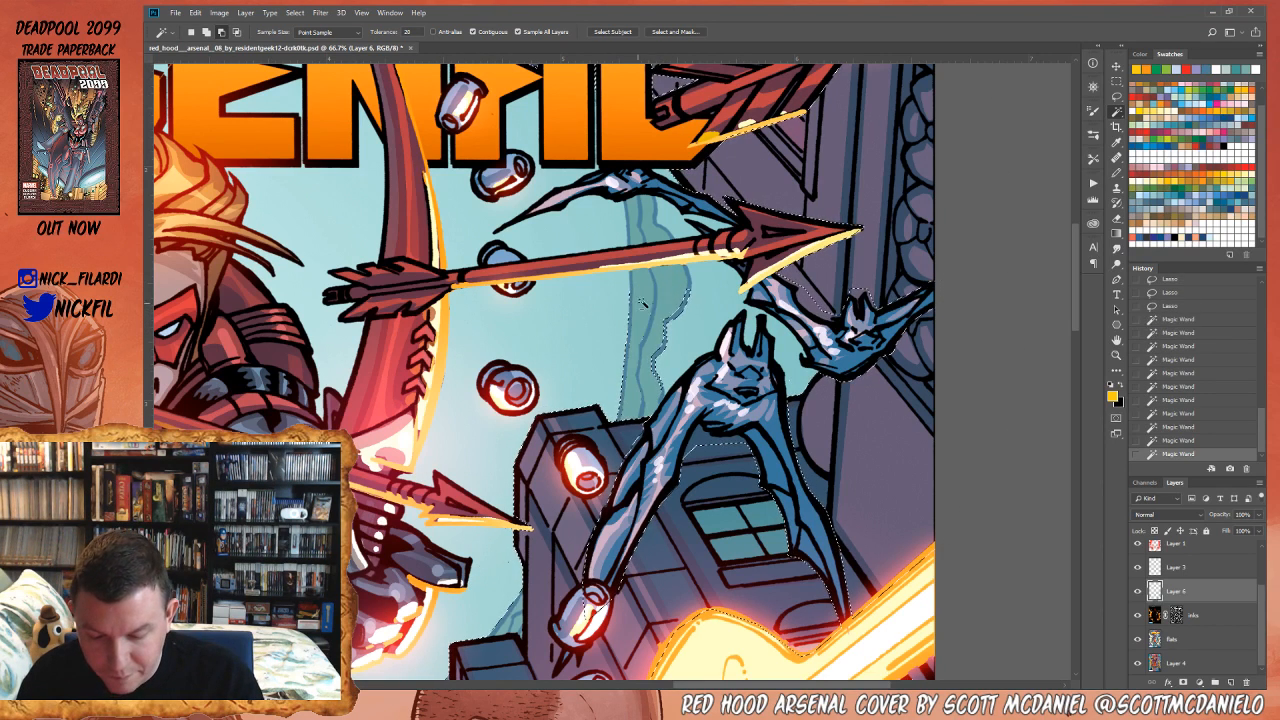
pyautogui.press('l')
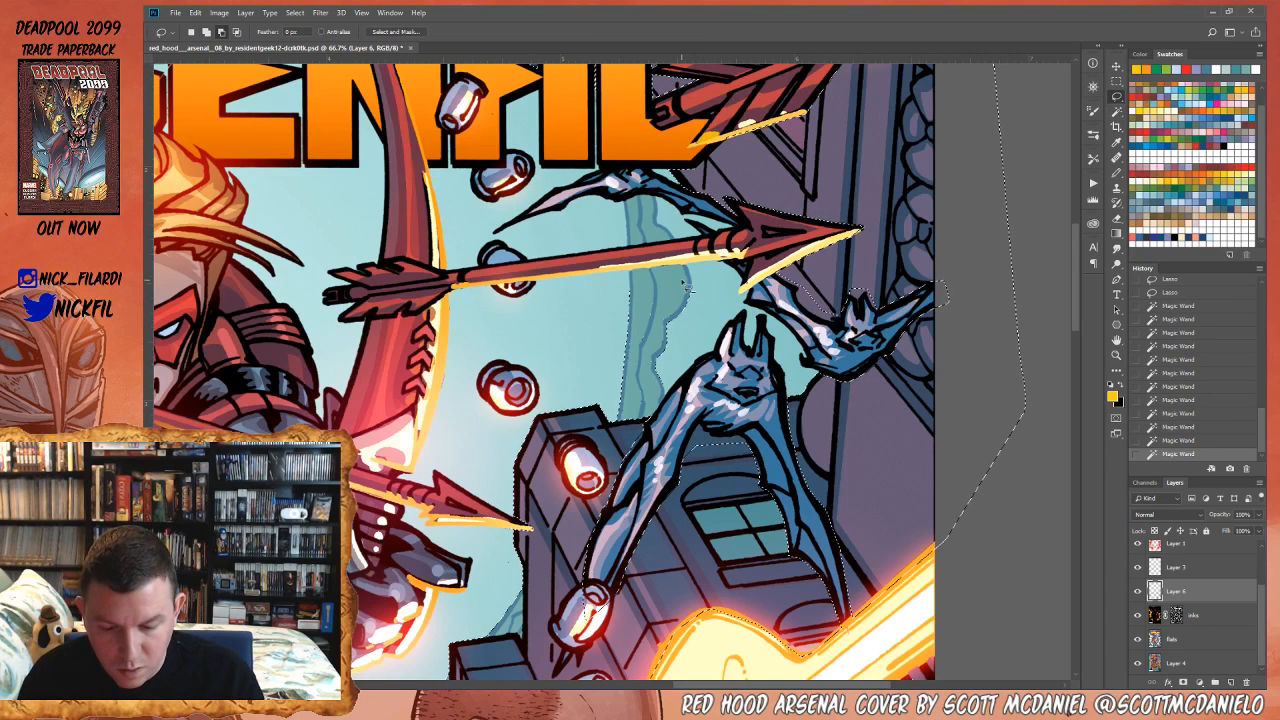
pyautogui.moveTo(652, 422); pyautogui.dragTo(630, 418)
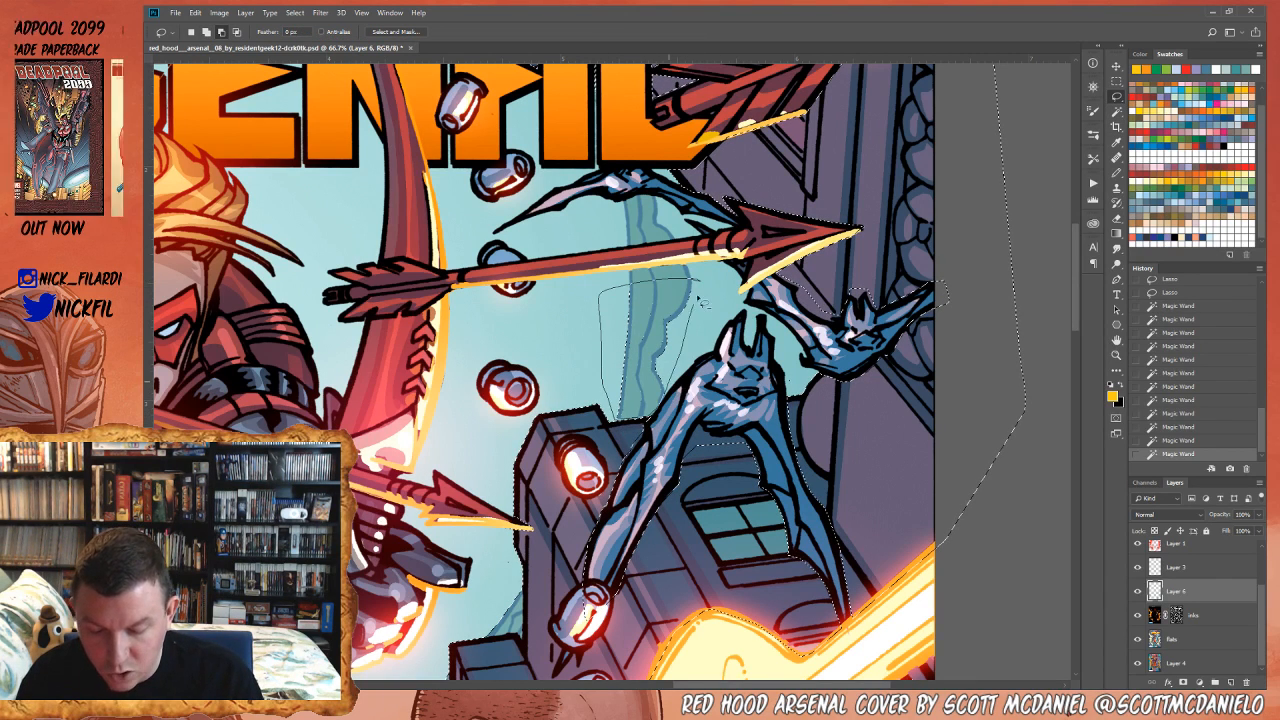
# - Add the missed building areas around the two arrows and beside the logo to the selection with the Magic Wand
pyautogui.click(1117, 339)
pyautogui.moveTo(832, 249); pyautogui.dragTo(797, 487)
pyautogui.press('w')
pyautogui.click(781, 543)
pyautogui.click(775, 535)
pyautogui.click(785, 335)
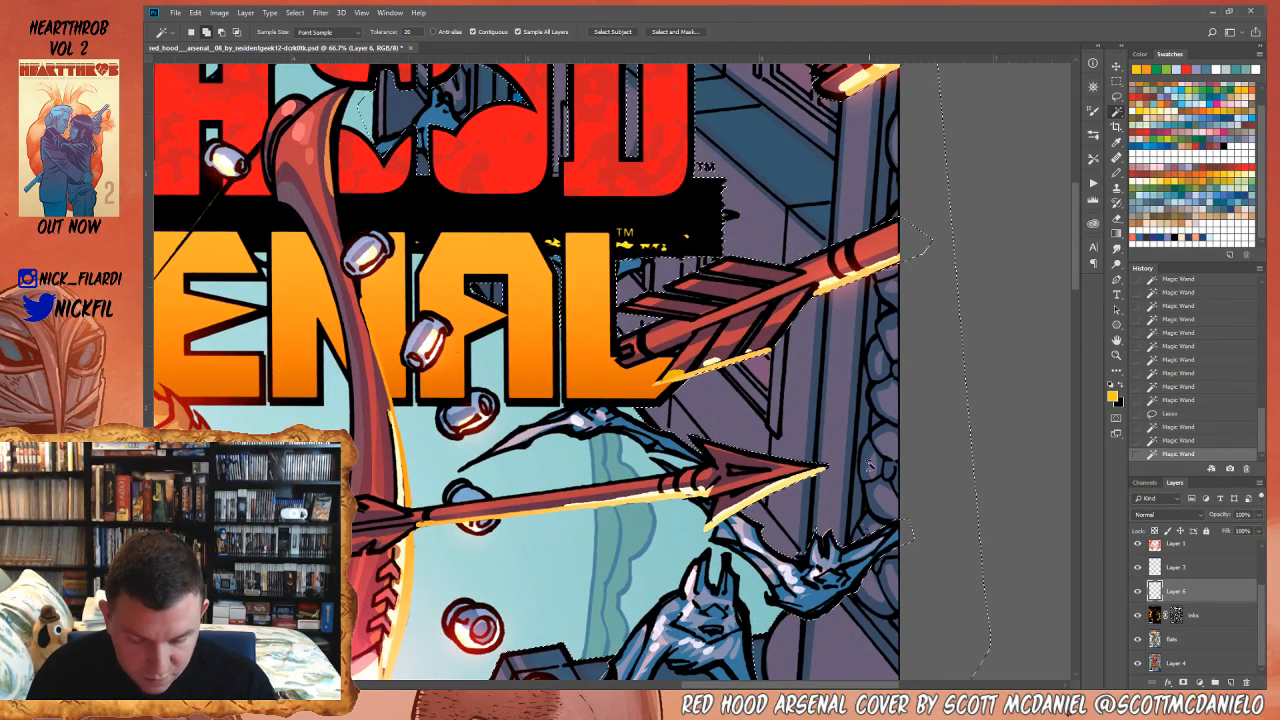
pyautogui.click(781, 223)
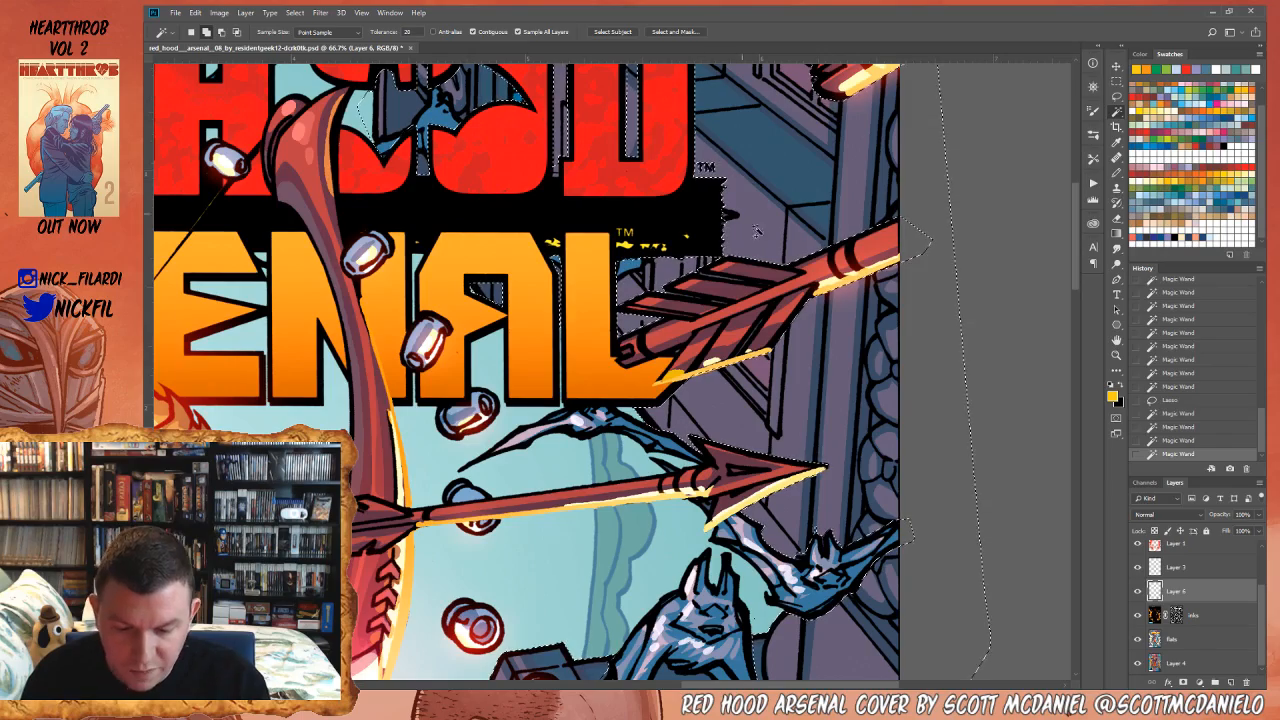
# - Add the missed building areas between the large bat's wings to the selection with the Magic Wand
pyautogui.click(1117, 341)
pyautogui.moveTo(797, 590); pyautogui.dragTo(825, 361)
pyautogui.moveTo(816, 540); pyautogui.dragTo(810, 437)
pyautogui.click(1117, 112)
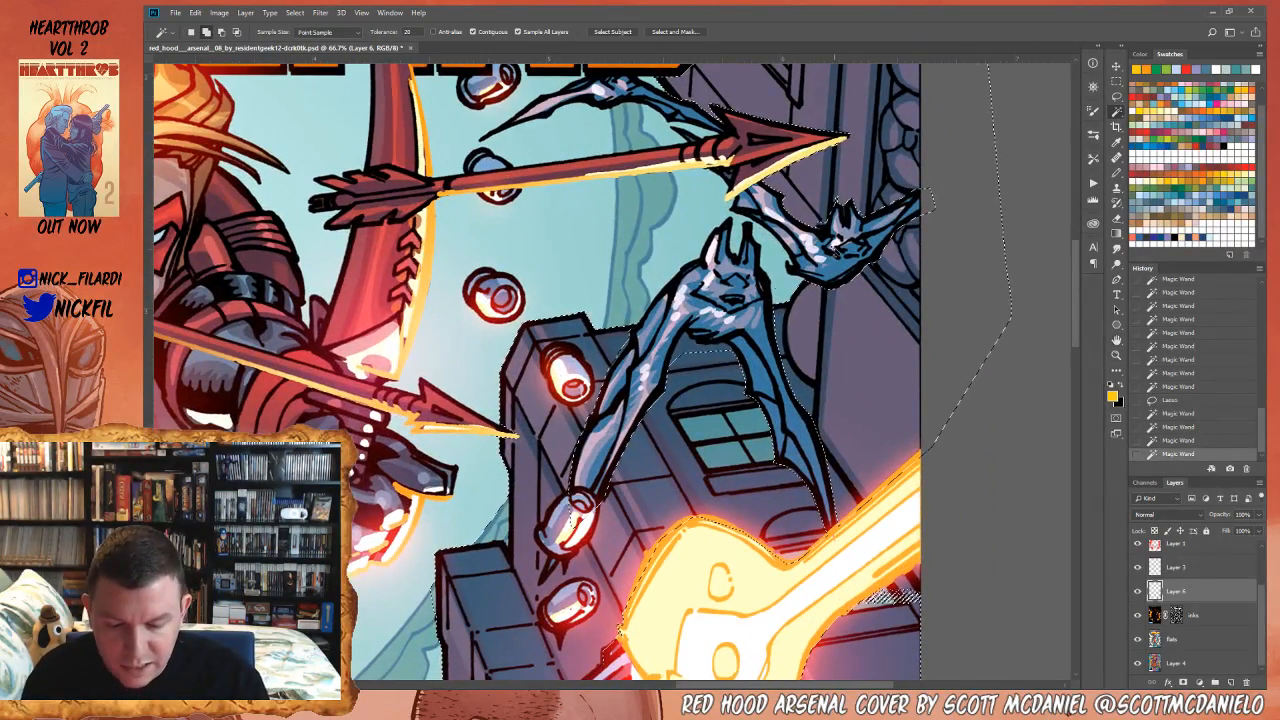
pyautogui.click(746, 350)
pyautogui.click(751, 352)
pyautogui.click(658, 451)
pyautogui.click(640, 459)
# - Subtract the shell casings below the large bat's wing from the selection, tracing their outlines with the Lasso
pyautogui.click(1117, 341)
pyautogui.moveTo(667, 511); pyautogui.dragTo(814, 389)
pyautogui.click(1117, 96)
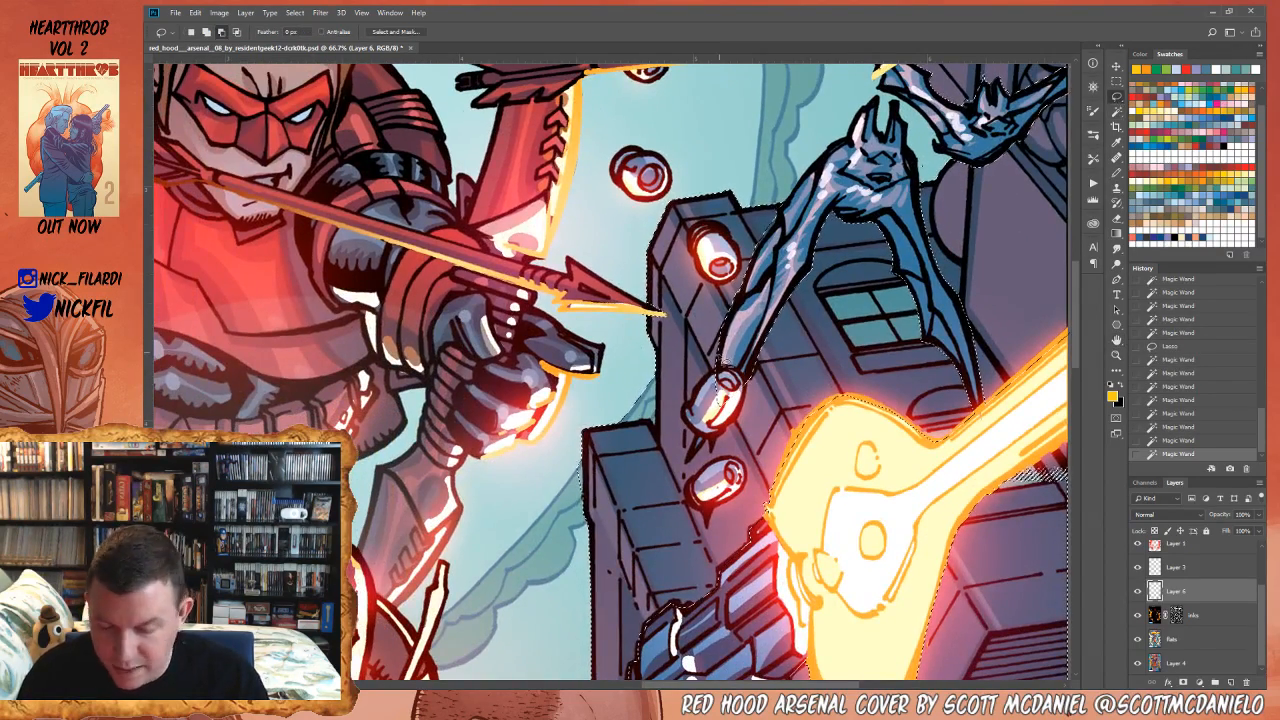
pyautogui.moveTo(741, 386)
pyautogui.mouseDown()
pyautogui.moveTo(722, 402)
pyautogui.moveTo(697, 390)
pyautogui.moveTo(691, 406)
pyautogui.mouseUp()
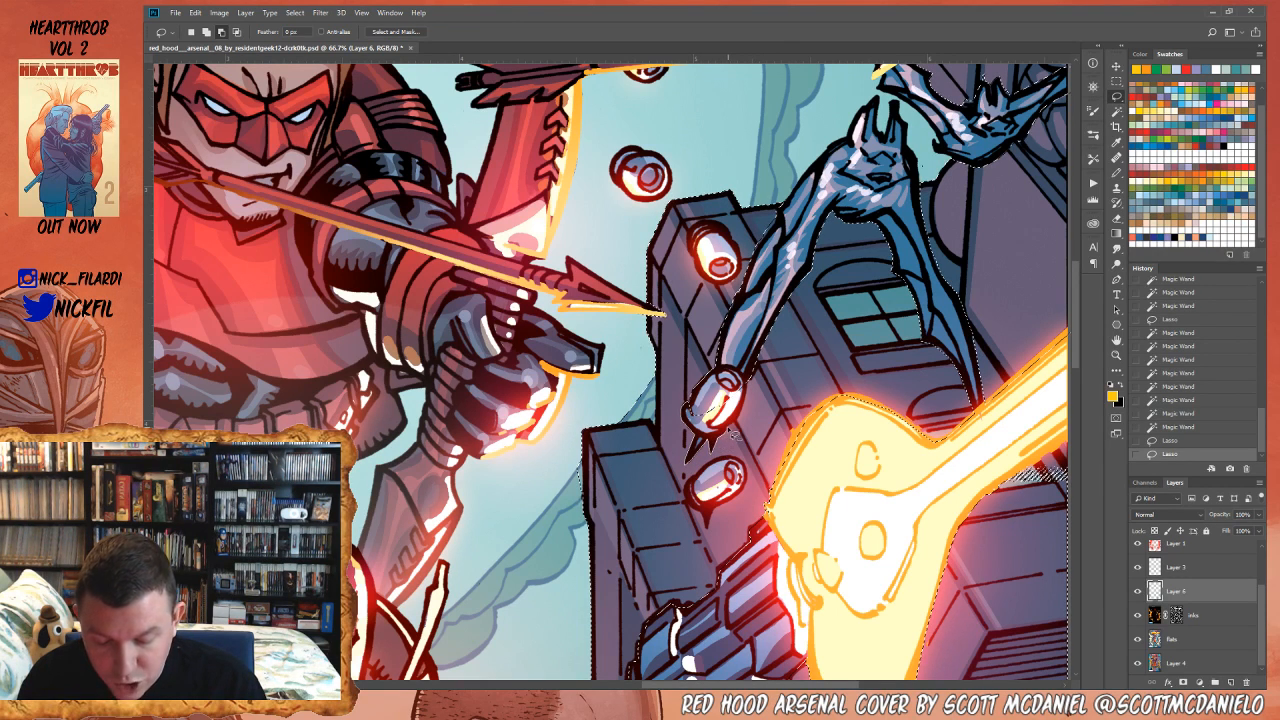
pyautogui.moveTo(764, 345); pyautogui.dragTo(748, 372)
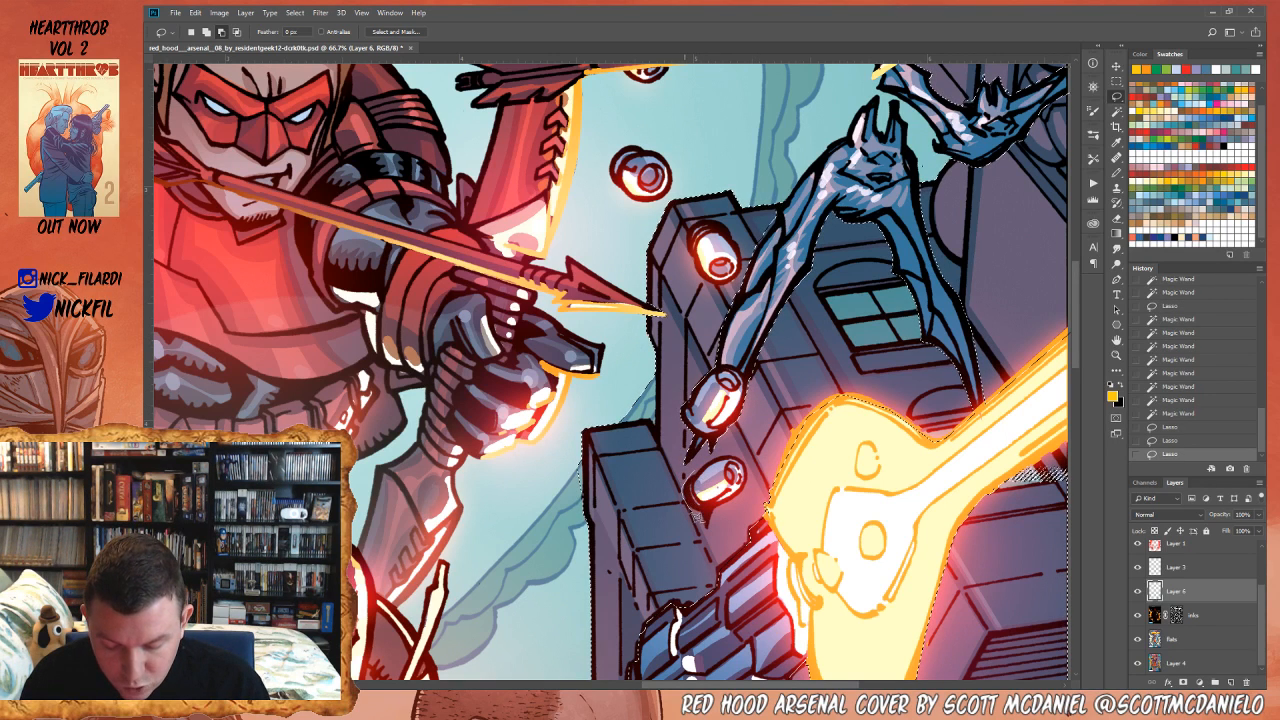
pyautogui.moveTo(712, 530)
pyautogui.mouseDown()
pyautogui.moveTo(700, 522)
pyautogui.moveTo(728, 529)
pyautogui.mouseUp()
# - Restore the building areas around the lower shell casing to the selection with the Magic Wand
pyautogui.press('w')
pyautogui.click(733, 512)
pyautogui.click(731, 512)
pyautogui.click(717, 522)
pyautogui.click(708, 518)
pyautogui.click(693, 475)
pyautogui.click(706, 534)
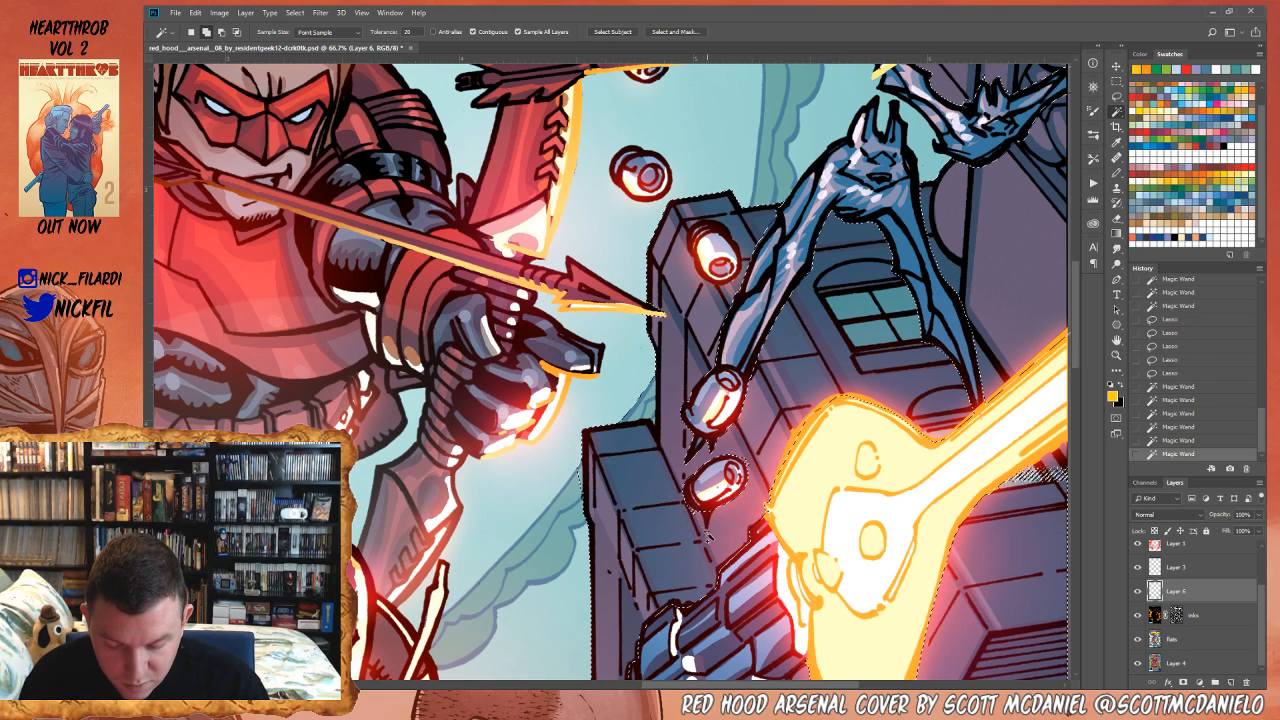
pyautogui.click(693, 511)
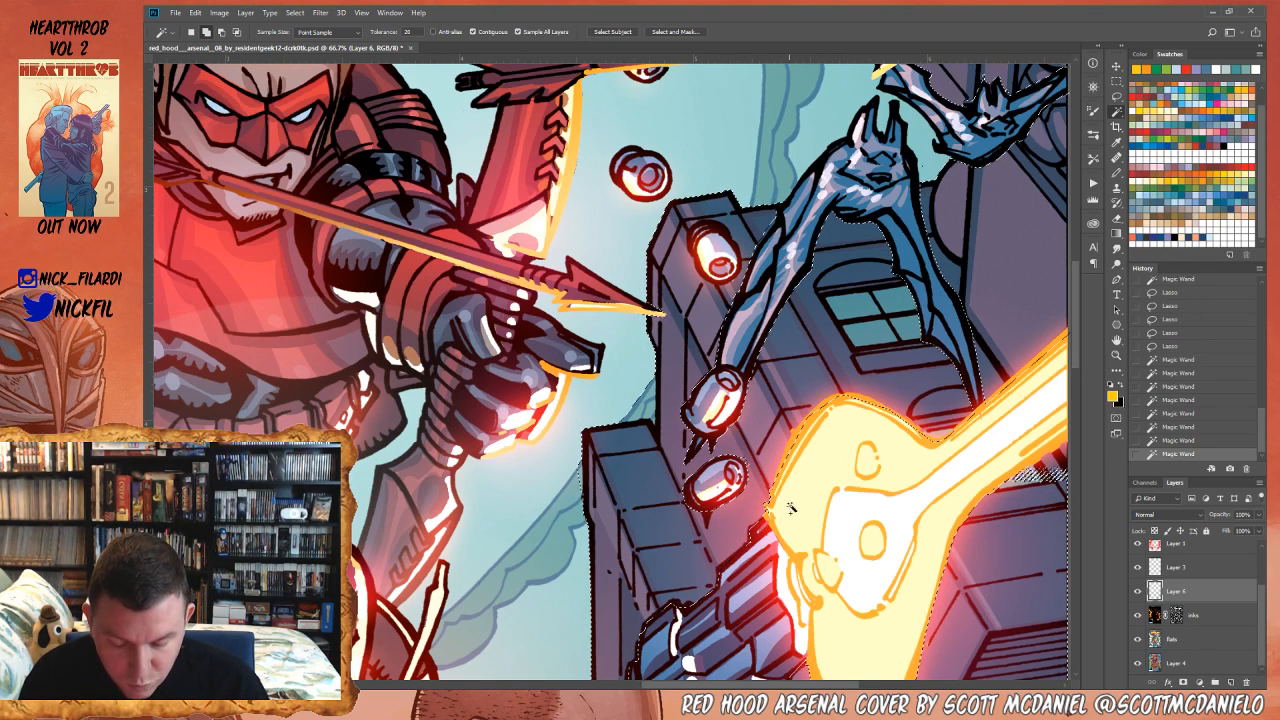
pyautogui.click(745, 463)
pyautogui.click(836, 410)
# - Lasso the building strip under the upper muzzle flash at the page edge into the selection, then subtract the overlapping flash with the Magic Wand
pyautogui.click(1116, 341)
pyautogui.moveTo(908, 477); pyautogui.dragTo(663, 455)
pyautogui.press('l')
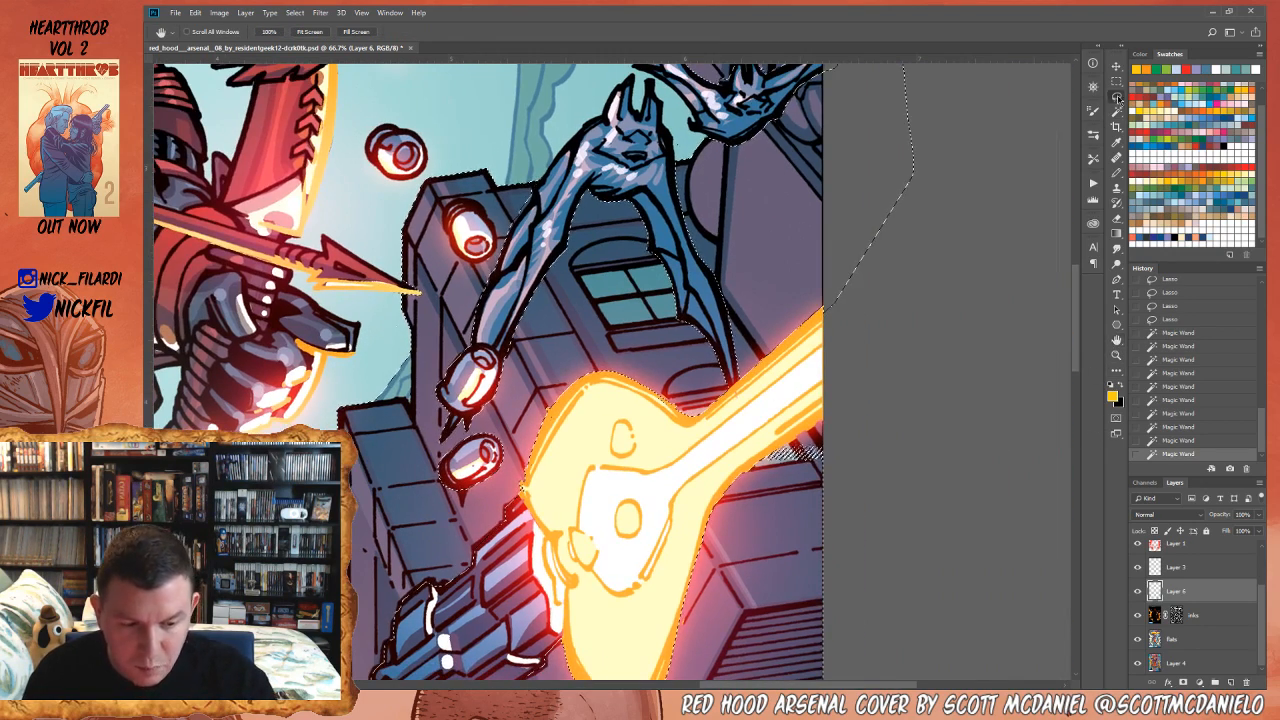
pyautogui.moveTo(840, 415)
pyautogui.mouseDown()
pyautogui.moveTo(853, 445)
pyautogui.moveTo(771, 495)
pyautogui.moveTo(818, 480)
pyautogui.mouseUp()
pyautogui.press('w')
pyautogui.keyDown('alt'); pyautogui.click(784, 441); pyautogui.keyUp('alt')
# - Subtract the raised revolver, its barrel tip and the adjoining muzzle flash edge from the selection with the Lasso
pyautogui.click(1117, 340)
pyautogui.moveTo(552, 561); pyautogui.dragTo(822, 426)
pyautogui.press('l')
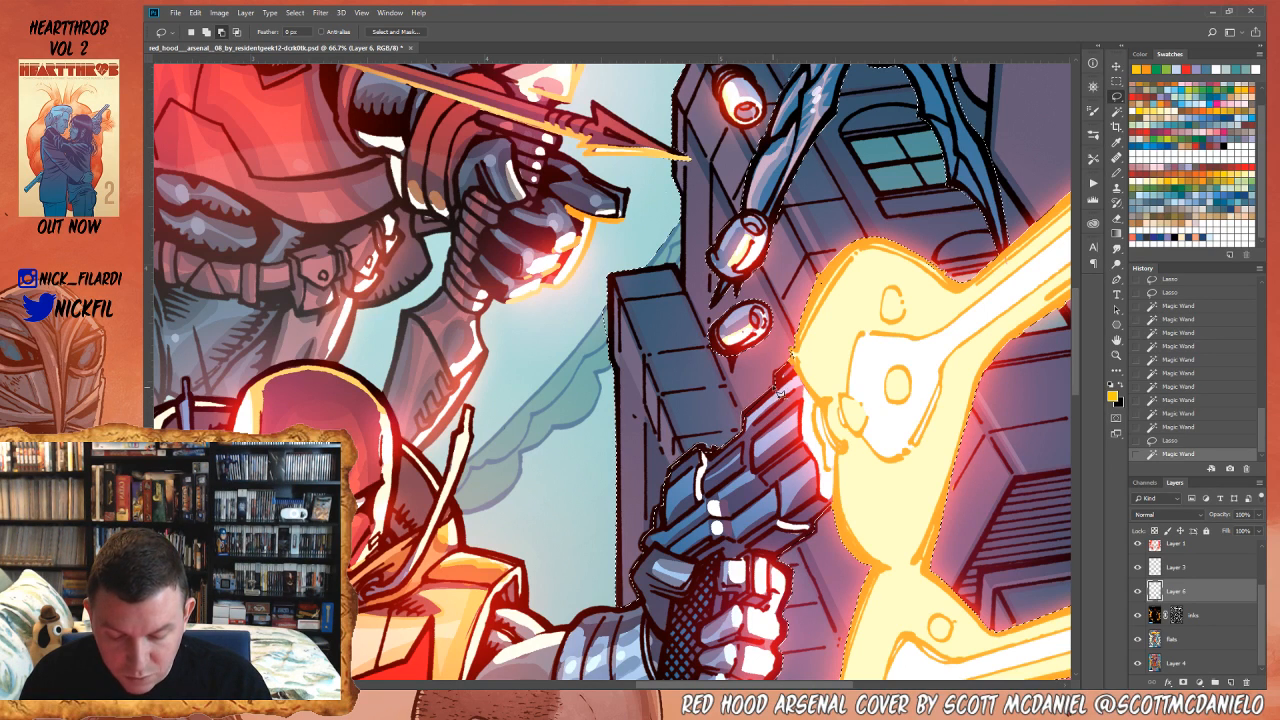
pyautogui.moveTo(737, 485); pyautogui.dragTo(700, 460)
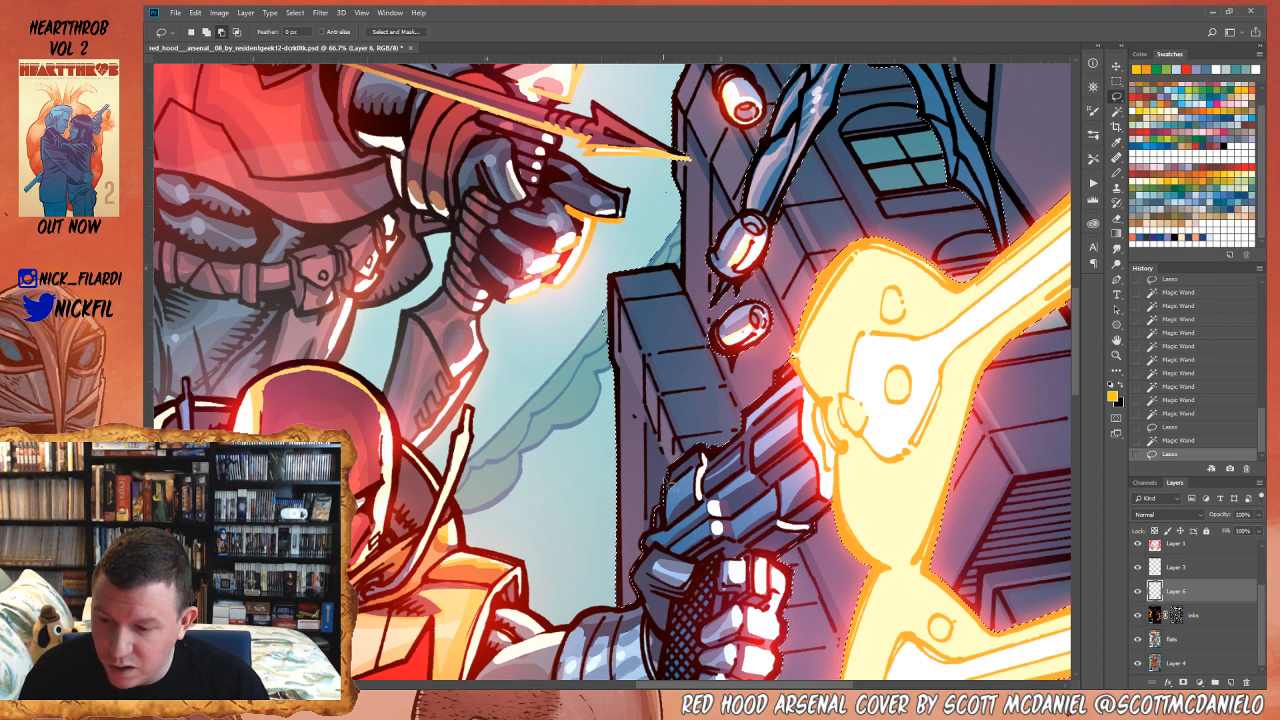
pyautogui.moveTo(664, 536)
pyautogui.mouseDown()
pyautogui.moveTo(639, 579)
pyautogui.moveTo(647, 604)
pyautogui.moveTo(654, 569)
pyautogui.moveTo(642, 606)
pyautogui.moveTo(668, 552)
pyautogui.mouseUp()
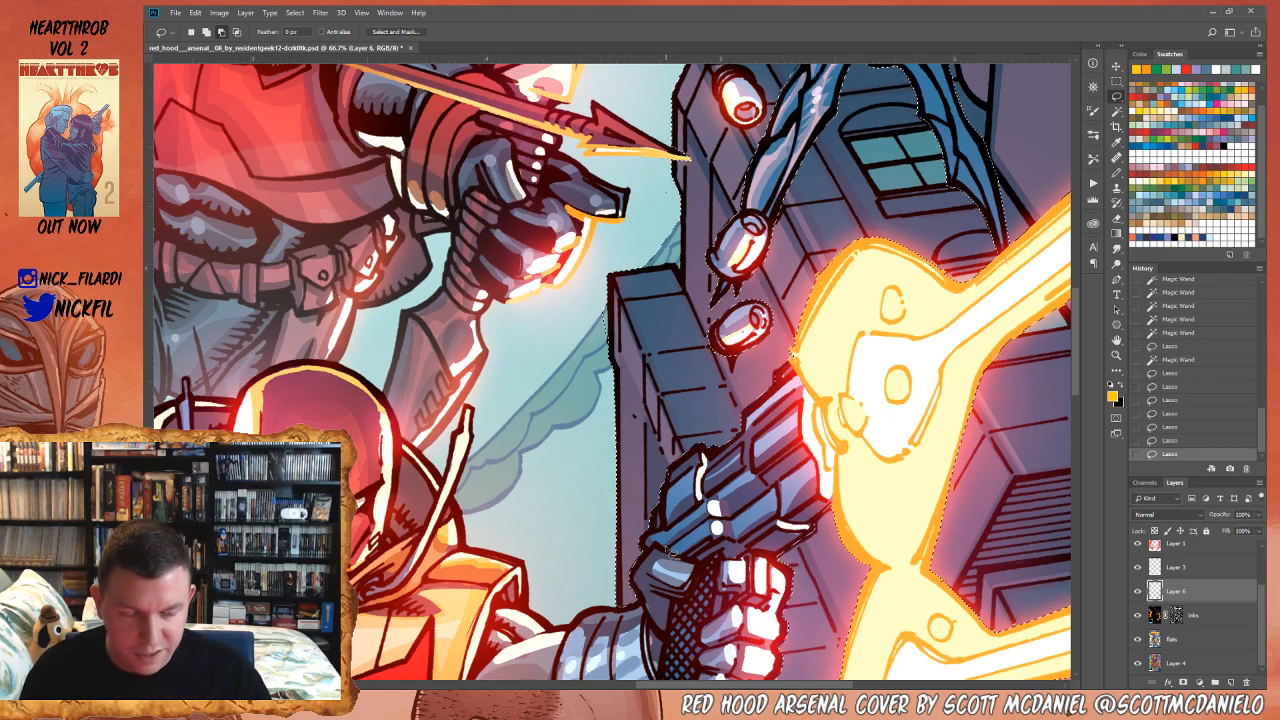
pyautogui.press('space')
pyautogui.moveTo(767, 559)
pyautogui.mouseDown()
pyautogui.moveTo(685, 505)
pyautogui.moveTo(655, 622)
pyautogui.mouseUp()
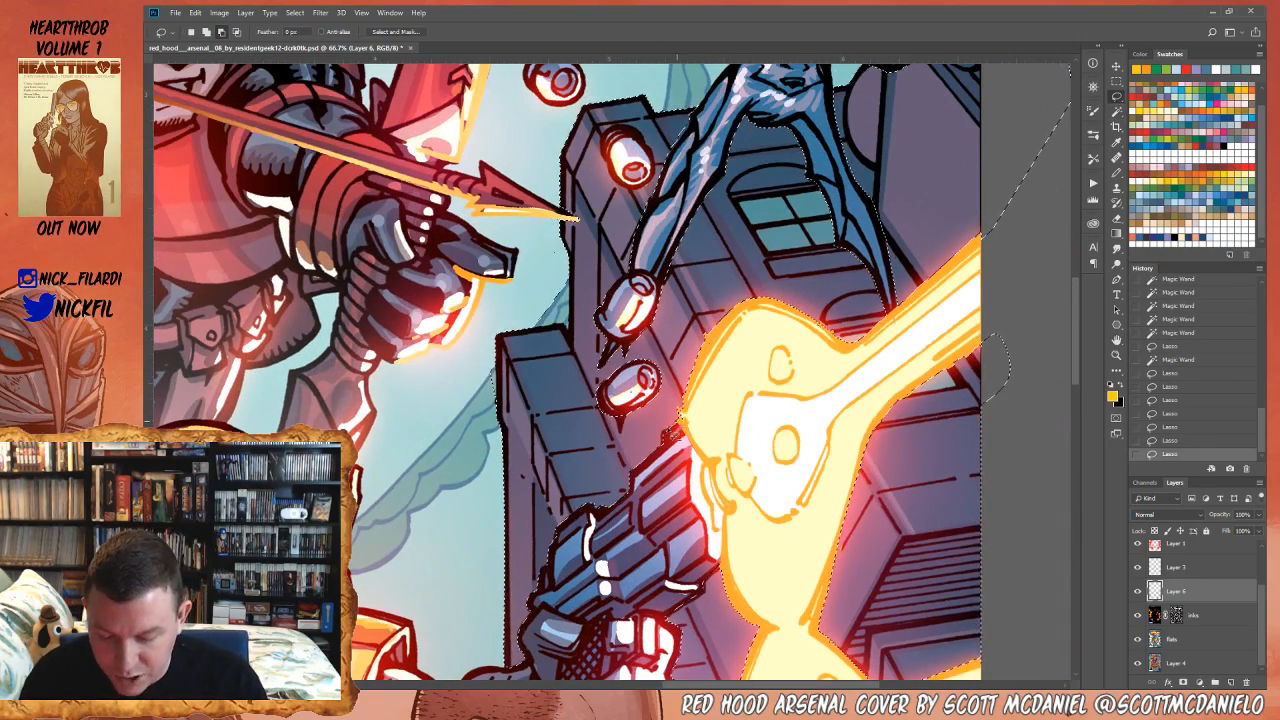
pyautogui.moveTo(687, 445); pyautogui.dragTo(668, 462)
pyautogui.moveTo(694, 417); pyautogui.dragTo(688, 392)
pyautogui.moveTo(692, 386); pyautogui.dragTo(711, 363)
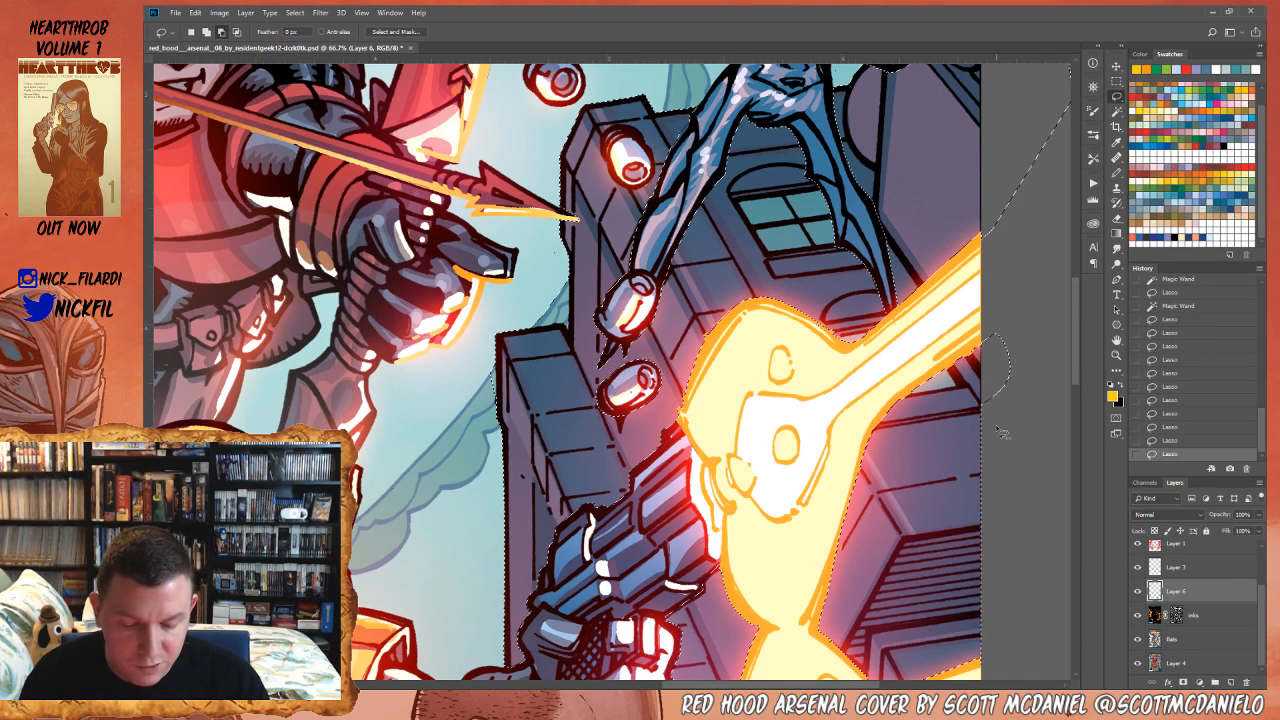
# - Subtract the stray sky areas beside the lower building's ledge and left wall from the selection with the Lasso
pyautogui.hotkey('alt', 'space')
pyautogui.keyDown('alt'); pyautogui.click(944, 428); pyautogui.keyUp('alt')
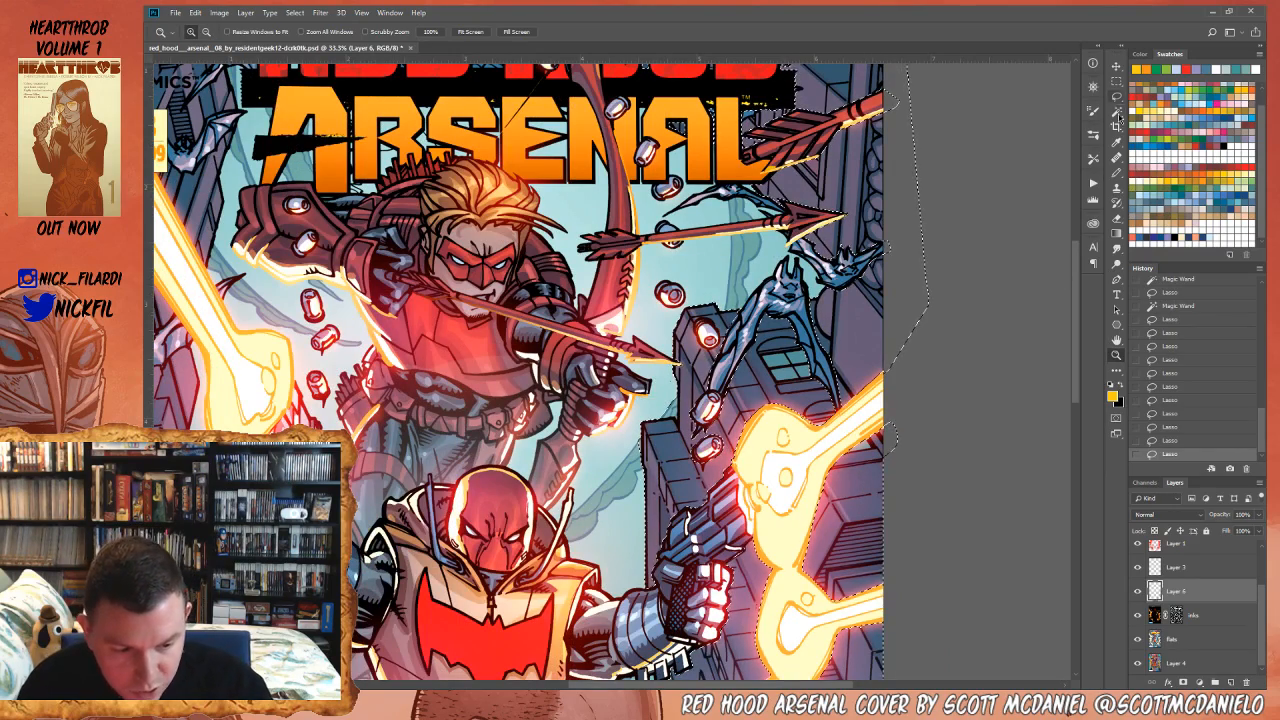
pyautogui.tripleClick(669, 420)
pyautogui.press('l')
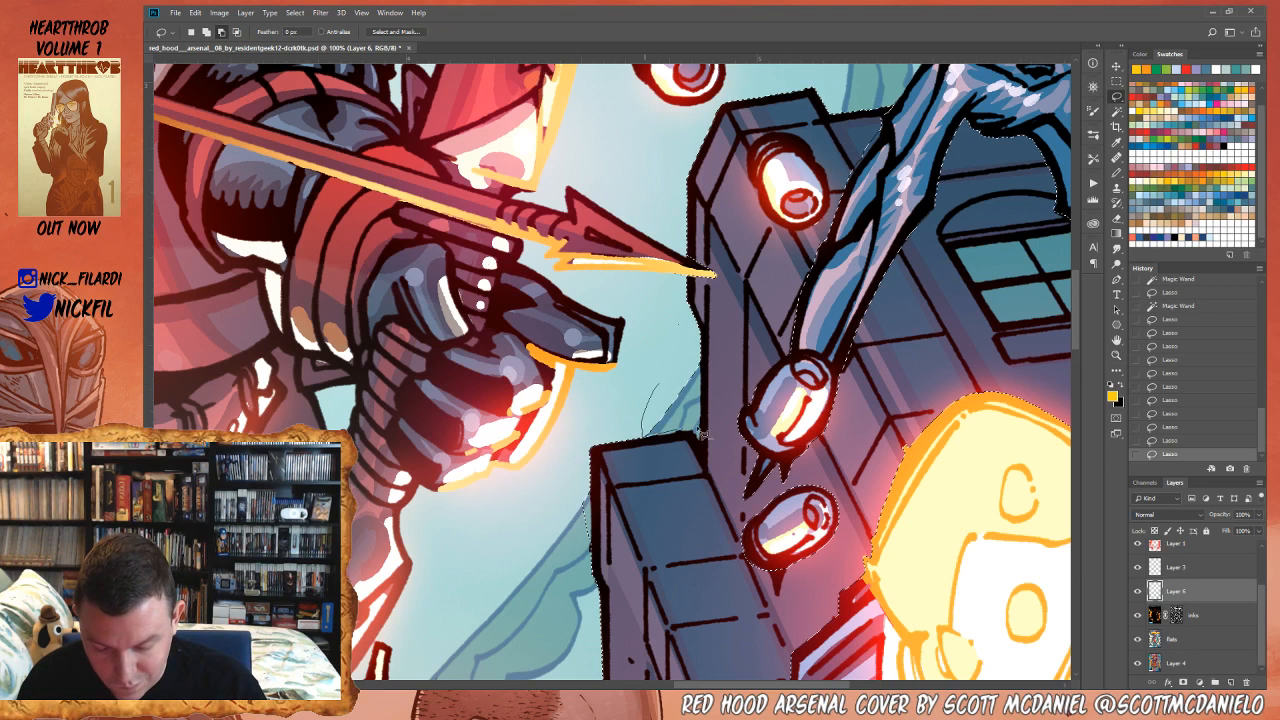
pyautogui.moveTo(705, 367); pyautogui.dragTo(717, 366)
pyautogui.moveTo(681, 324); pyautogui.dragTo(682, 322)
pyautogui.moveTo(581, 485); pyautogui.dragTo(595, 574)
pyautogui.moveTo(590, 490); pyautogui.dragTo(588, 485)
# - Review the building selection across the whole cover, from the logo down to the lower figures
pyautogui.press('z')
pyautogui.keyDown('alt'); pyautogui.click(783, 509); pyautogui.keyUp('alt')
pyautogui.keyDown('alt'); pyautogui.click(783, 509); pyautogui.keyUp('alt')
pyautogui.keyDown('alt'); pyautogui.click(783, 509); pyautogui.keyUp('alt')
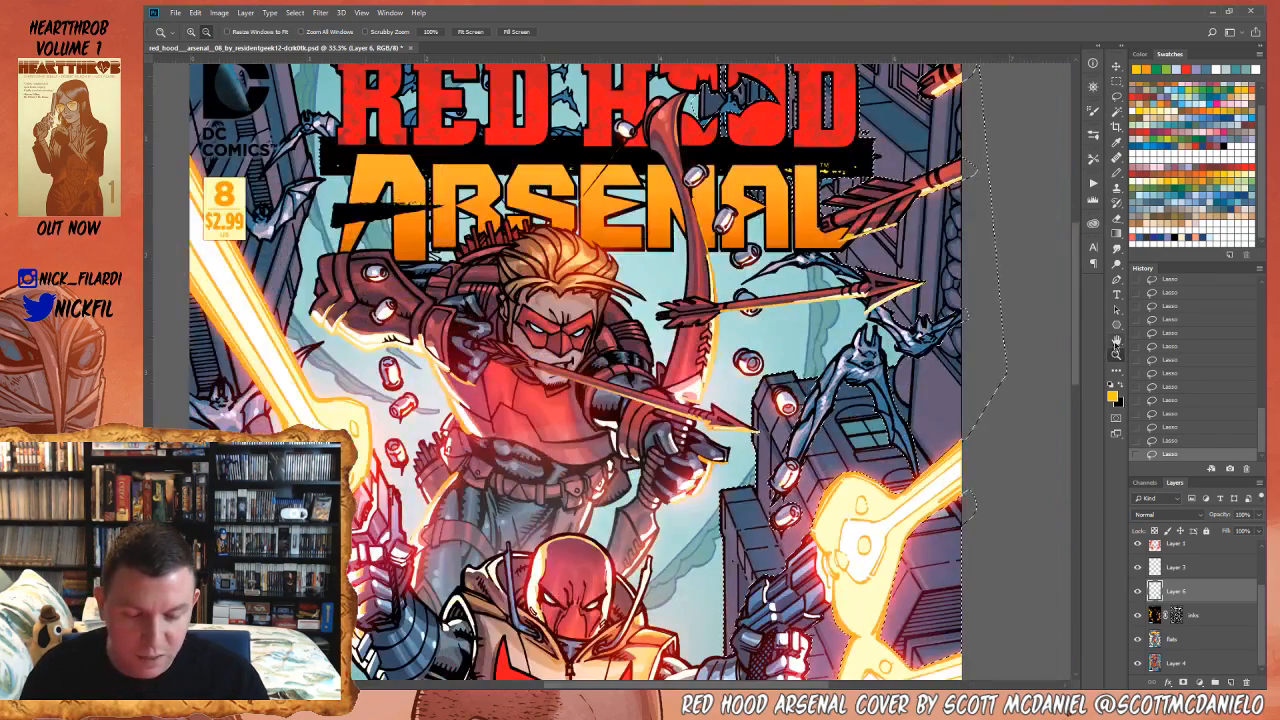
pyautogui.hotkey('ctrl', '-')
pyautogui.click(1117, 340)
pyautogui.moveTo(840, 550); pyautogui.dragTo(835, 381)
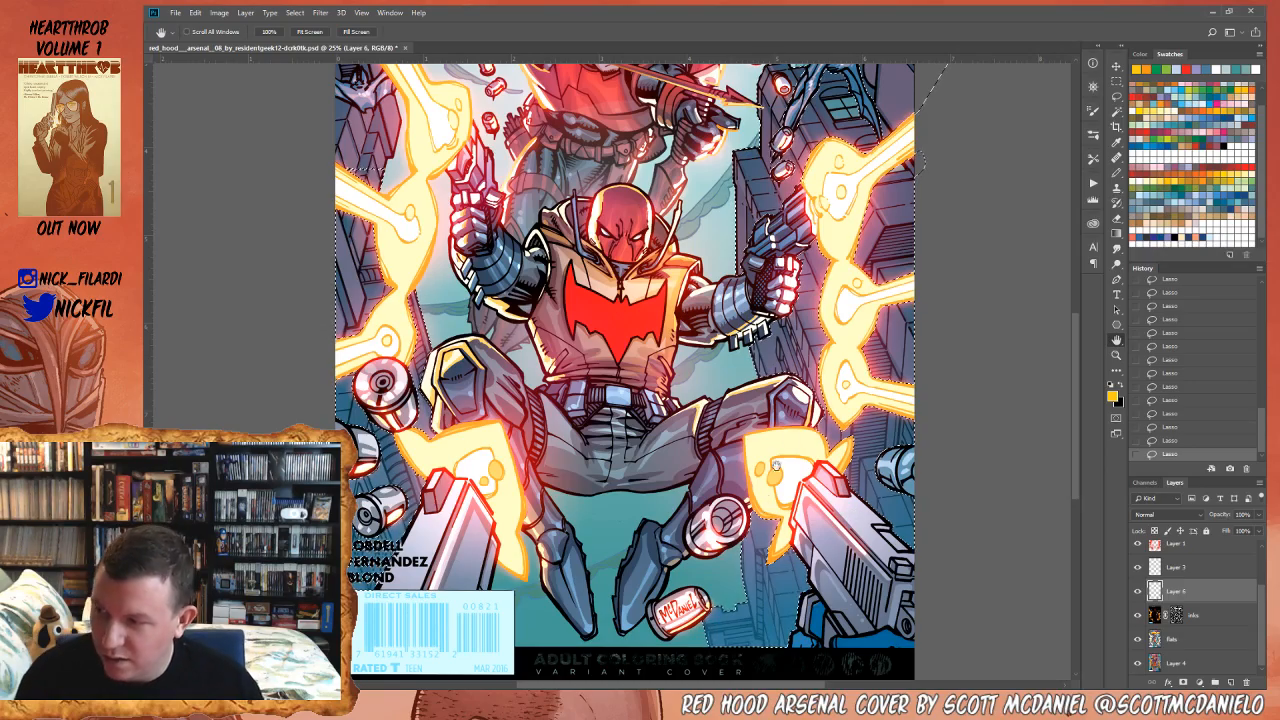
pyautogui.scroll(5, 792, 588)
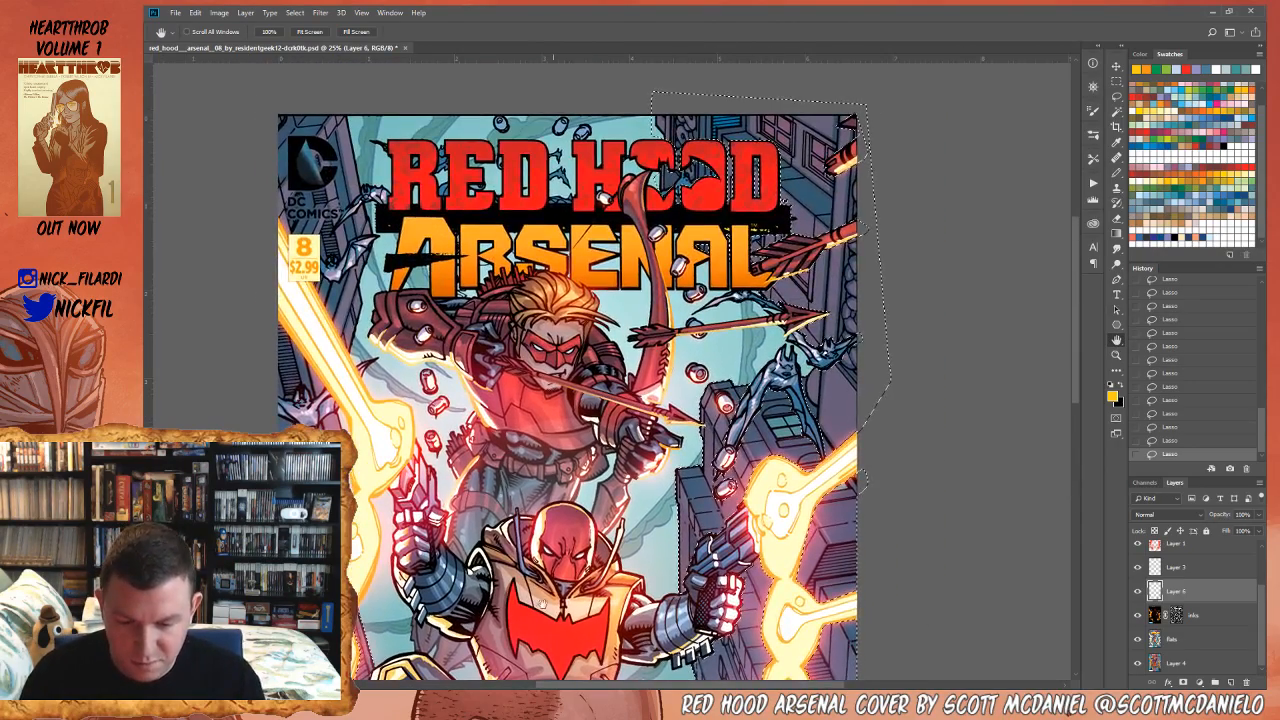
pyautogui.moveTo(495, 527); pyautogui.dragTo(814, 489)
pyautogui.moveTo(824, 593); pyautogui.dragTo(790, 688)
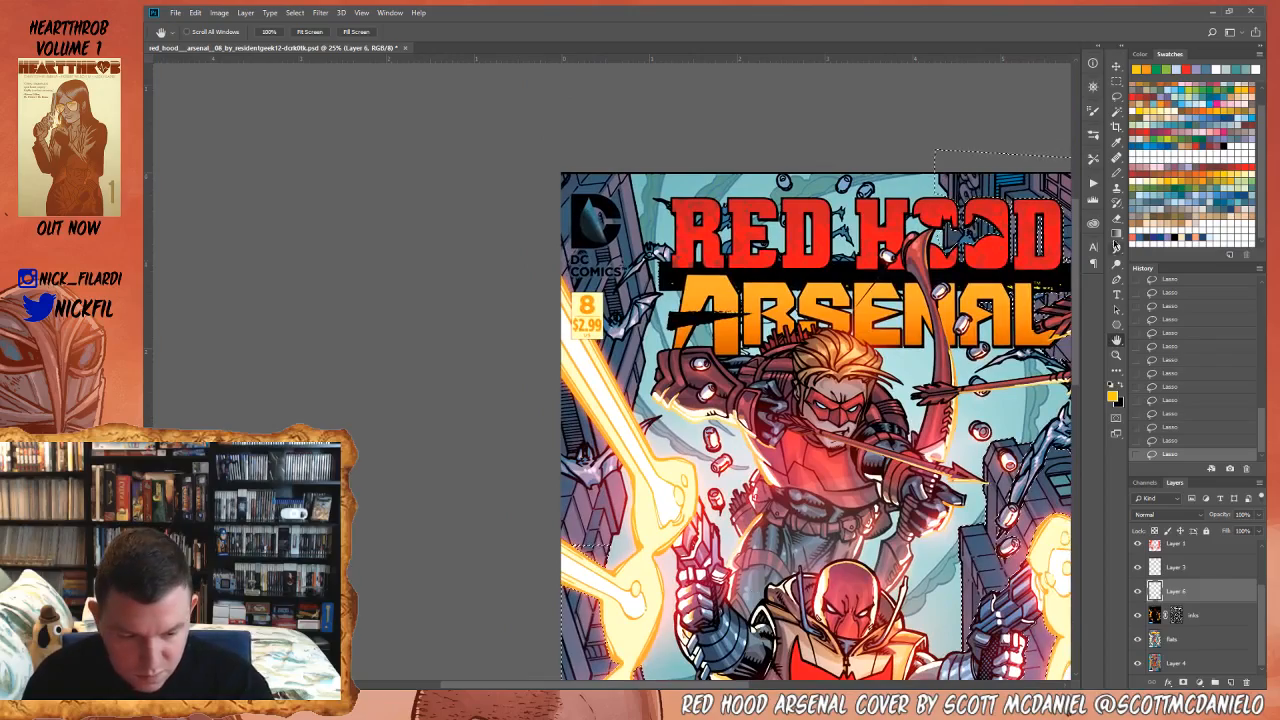
# - Examine the selection edges around the shell casings and the creator credits in the cover's lower left corner
pyautogui.click(1117, 355)
pyautogui.click(609, 515)
pyautogui.click(1118, 342)
pyautogui.moveTo(774, 590); pyautogui.dragTo(725, 181)
pyautogui.moveTo(716, 620); pyautogui.dragTo(744, 503)
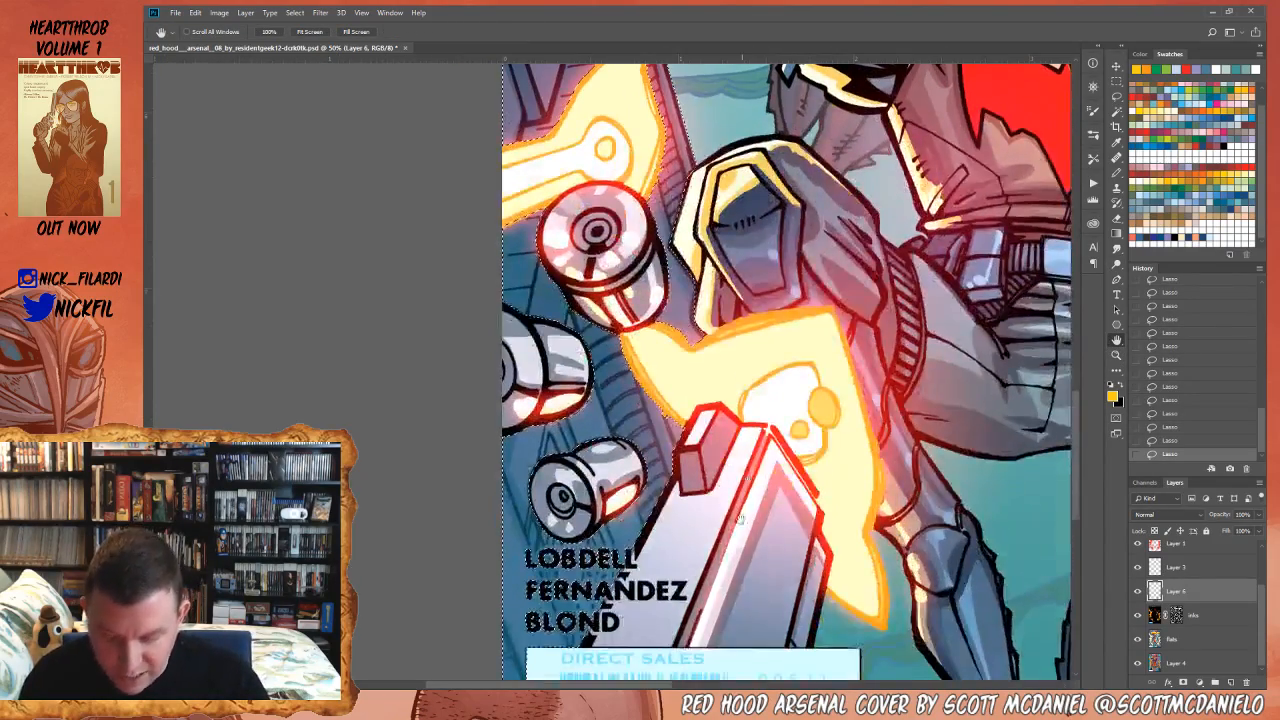
pyautogui.click(1117, 355)
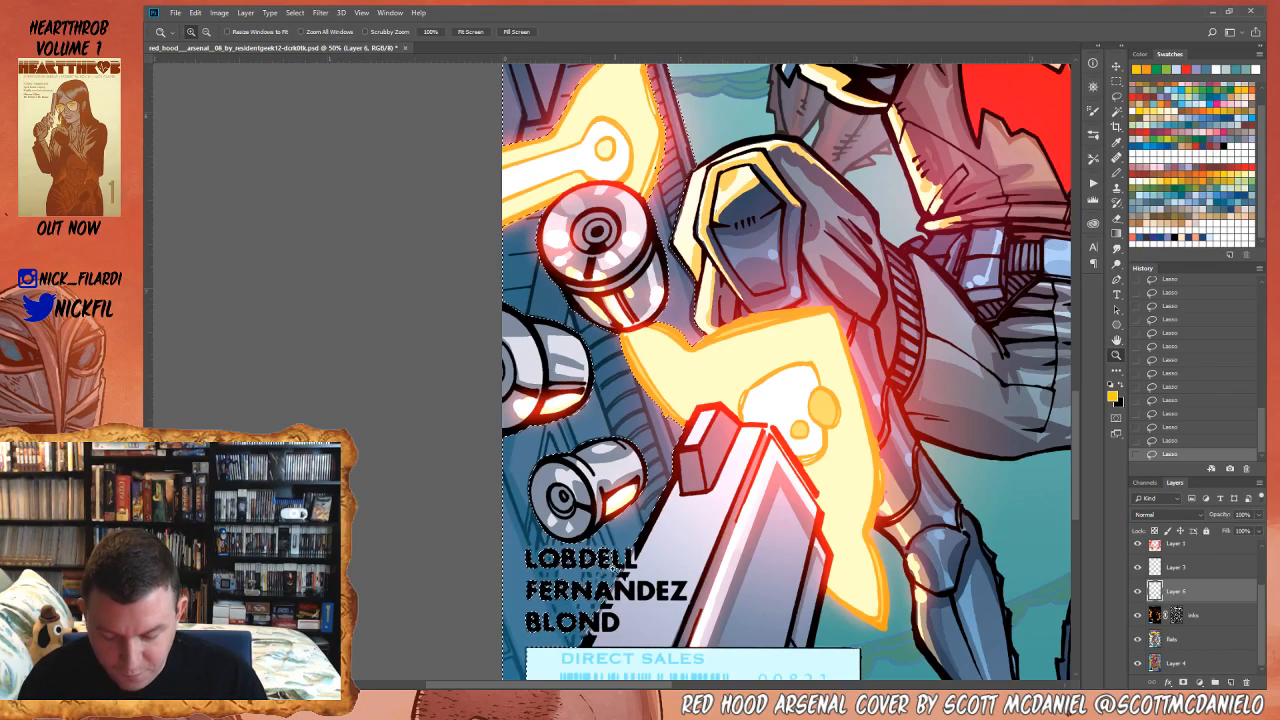
pyautogui.click(606, 571)
pyautogui.click(606, 571)
pyautogui.click(606, 570)
pyautogui.click(606, 570)
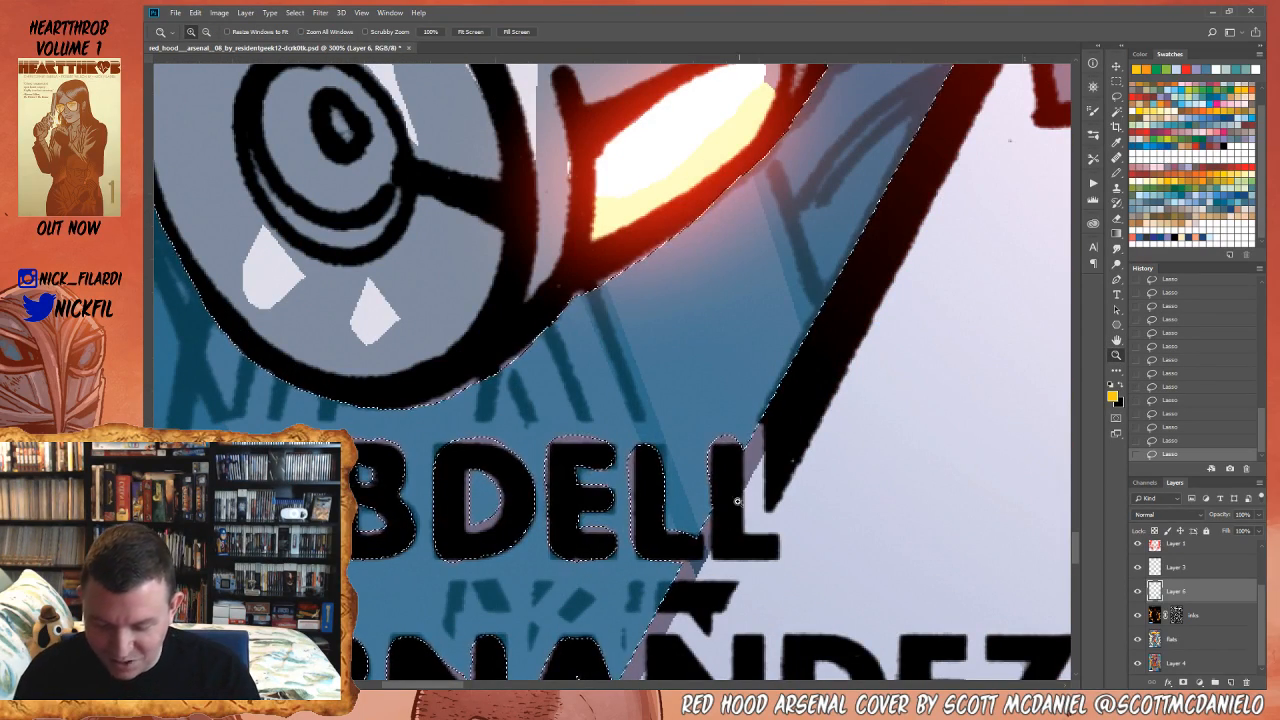
pyautogui.keyDown('alt'); pyautogui.click(750, 529); pyautogui.keyUp('alt')
pyautogui.keyDown('alt'); pyautogui.click(750, 529); pyautogui.keyUp('alt')
pyautogui.keyDown('alt'); pyautogui.click(750, 529); pyautogui.keyUp('alt')
pyautogui.keyDown('alt'); pyautogui.click(750, 529); pyautogui.keyUp('alt')
pyautogui.keyDown('alt'); pyautogui.click(752, 527); pyautogui.keyUp('alt')
pyautogui.keyDown('alt'); pyautogui.click(780, 526); pyautogui.keyUp('alt')
pyautogui.keyDown('alt'); pyautogui.click(785, 526); pyautogui.keyUp('alt')
# - Add the building section between the two left muzzle flashes, below the bat, to the selection with the Lasso
pyautogui.press('space')
pyautogui.moveTo(889, 379); pyautogui.dragTo(747, 591)
pyautogui.click(609, 444)
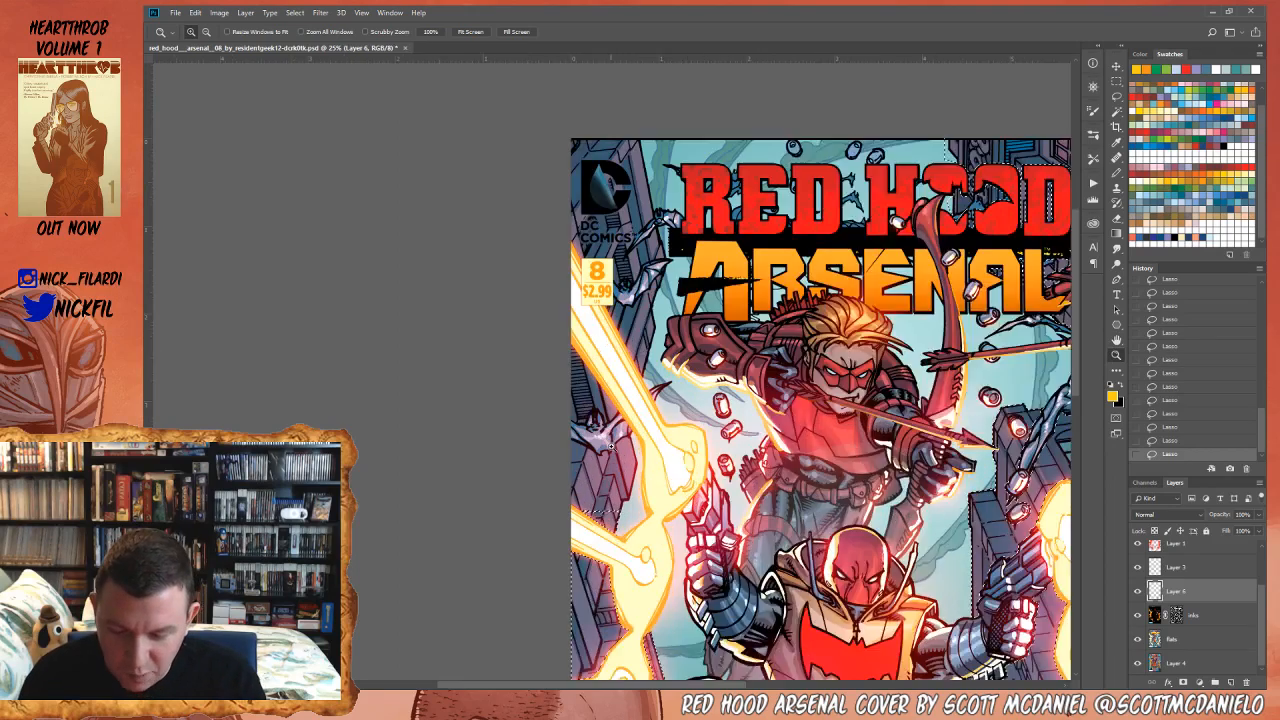
pyautogui.click(610, 444)
pyautogui.click(615, 445)
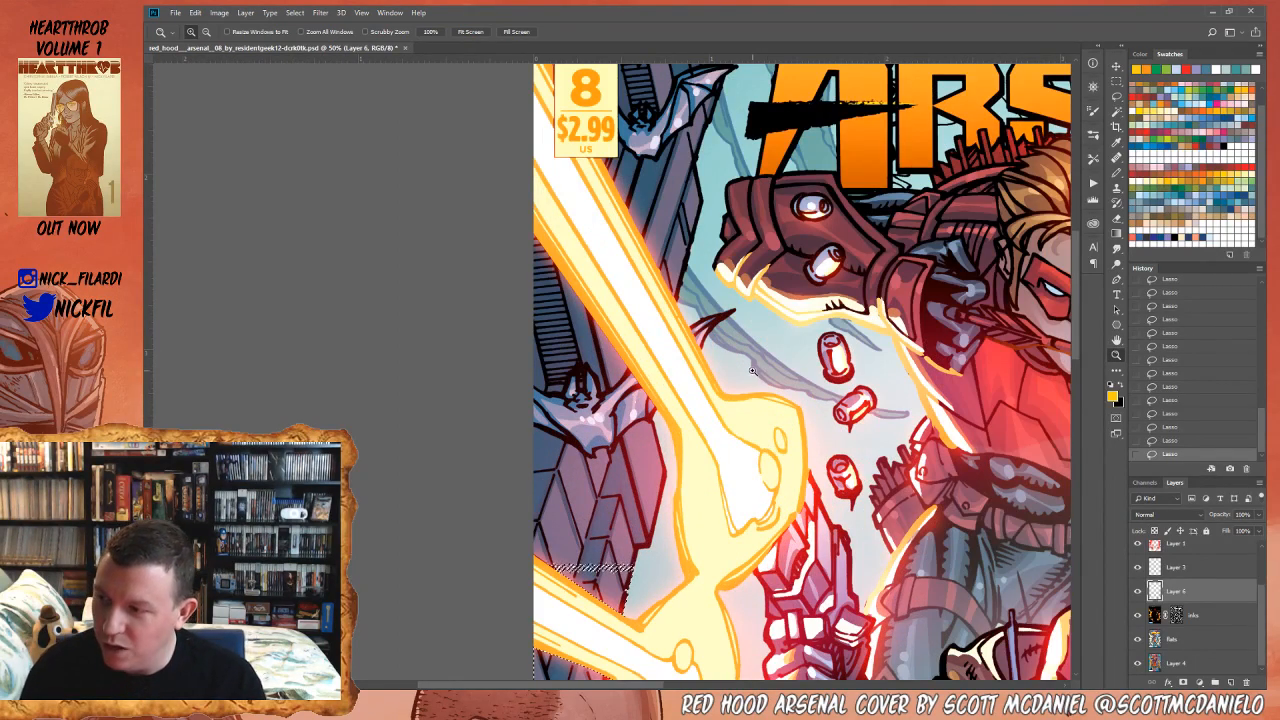
pyautogui.click(1116, 96)
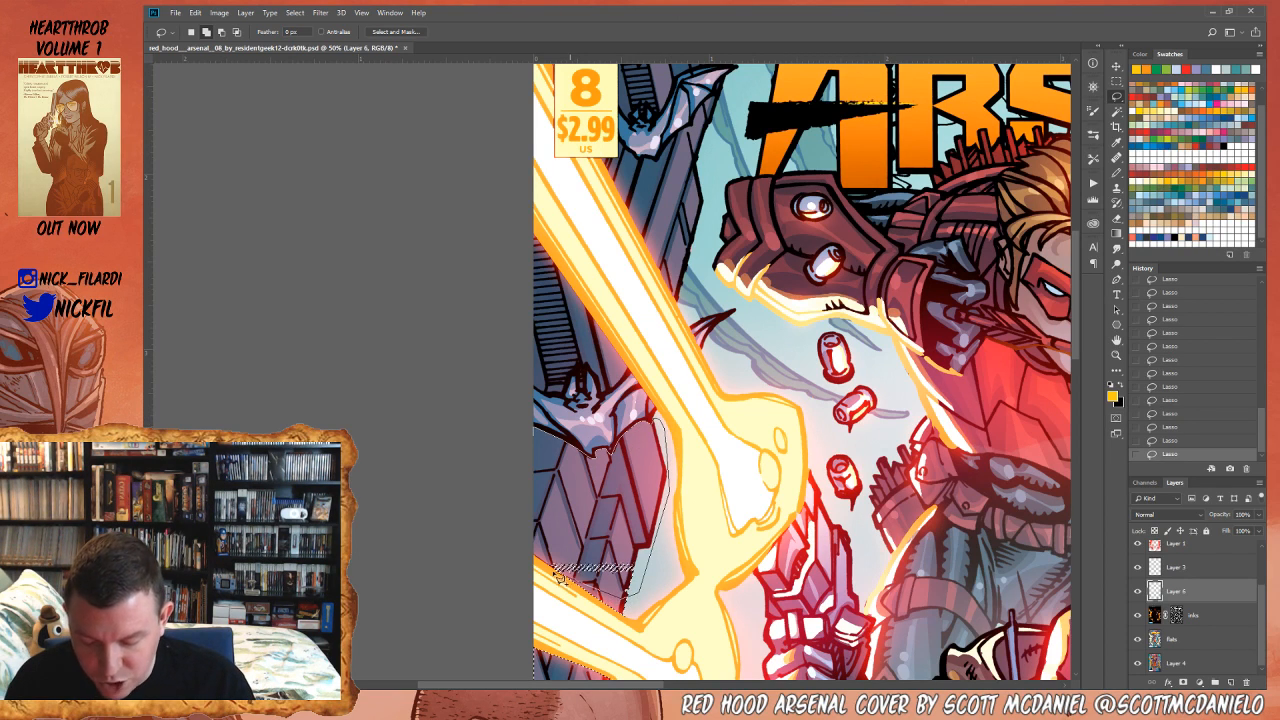
pyautogui.moveTo(505, 512); pyautogui.dragTo(508, 516)
# - Subtract the muzzle flash and pale sky beside the left building section from the selection with the Magic Wand
pyautogui.press('w')
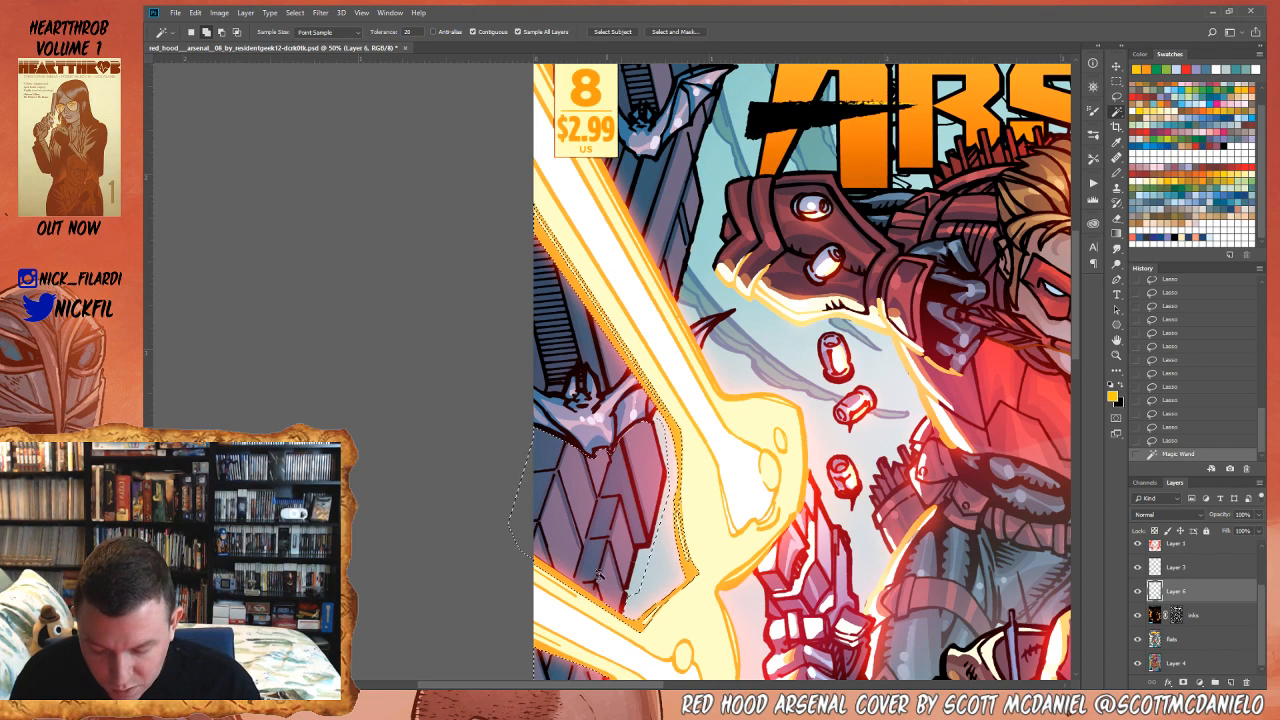
pyautogui.keyDown('alt'); pyautogui.click(658, 555); pyautogui.keyUp('alt')
pyautogui.keyDown('alt'); pyautogui.click(668, 445); pyautogui.keyUp('alt')
pyautogui.keyDown('alt'); pyautogui.click(658, 425); pyautogui.keyUp('alt')
pyautogui.keyDown('alt'); pyautogui.click(667, 465); pyautogui.keyUp('alt')
pyautogui.keyDown('alt'); pyautogui.click(660, 521); pyautogui.keyUp('alt')
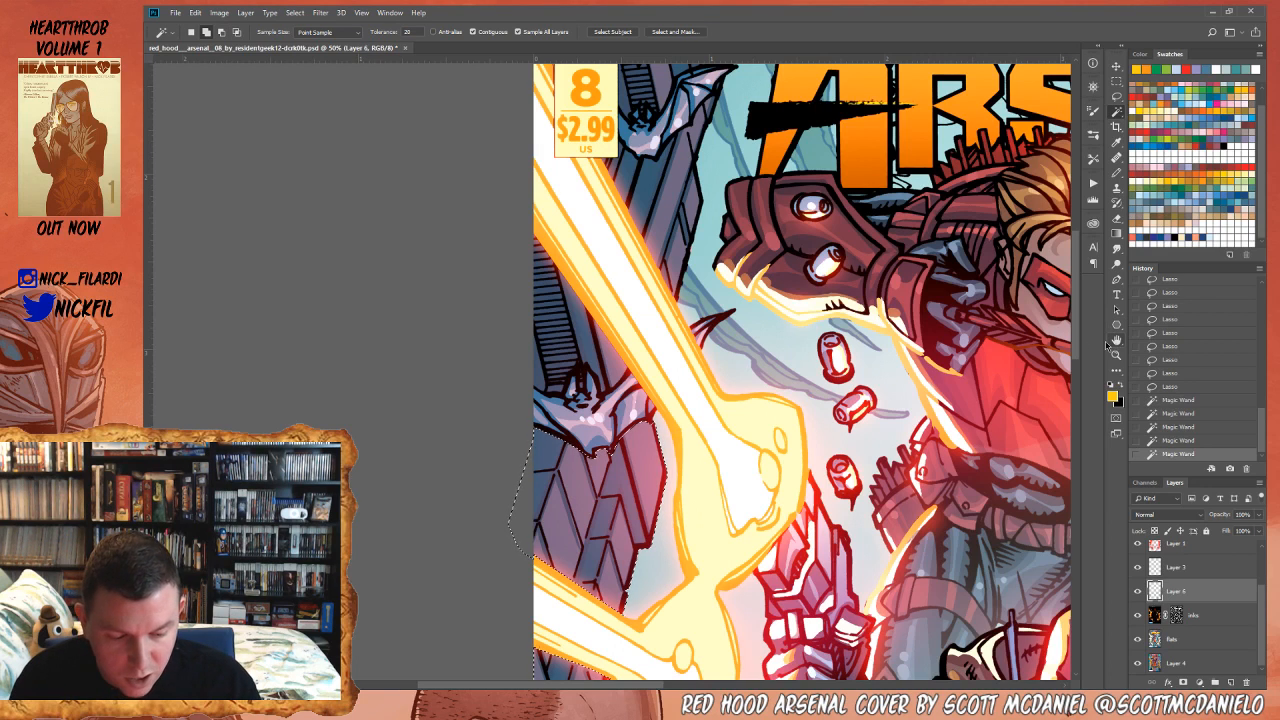
# - Add the left tower behind the DC logo, above and below the upper muzzle flash, to the selection with the Lasso
pyautogui.click(1116, 341)
pyautogui.moveTo(860, 290); pyautogui.dragTo(817, 486)
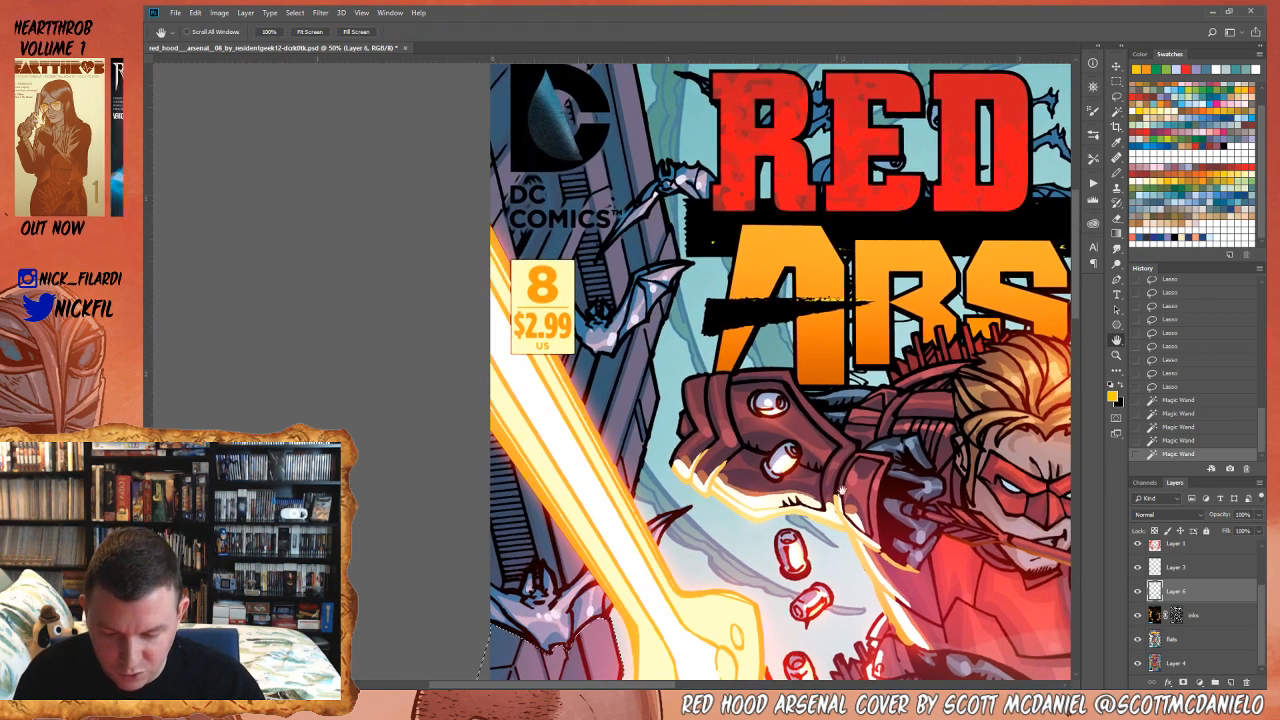
pyautogui.click(1116, 97)
pyautogui.moveTo(488, 416)
pyautogui.mouseDown()
pyautogui.moveTo(560, 535)
pyautogui.moveTo(590, 571)
pyautogui.mouseUp()
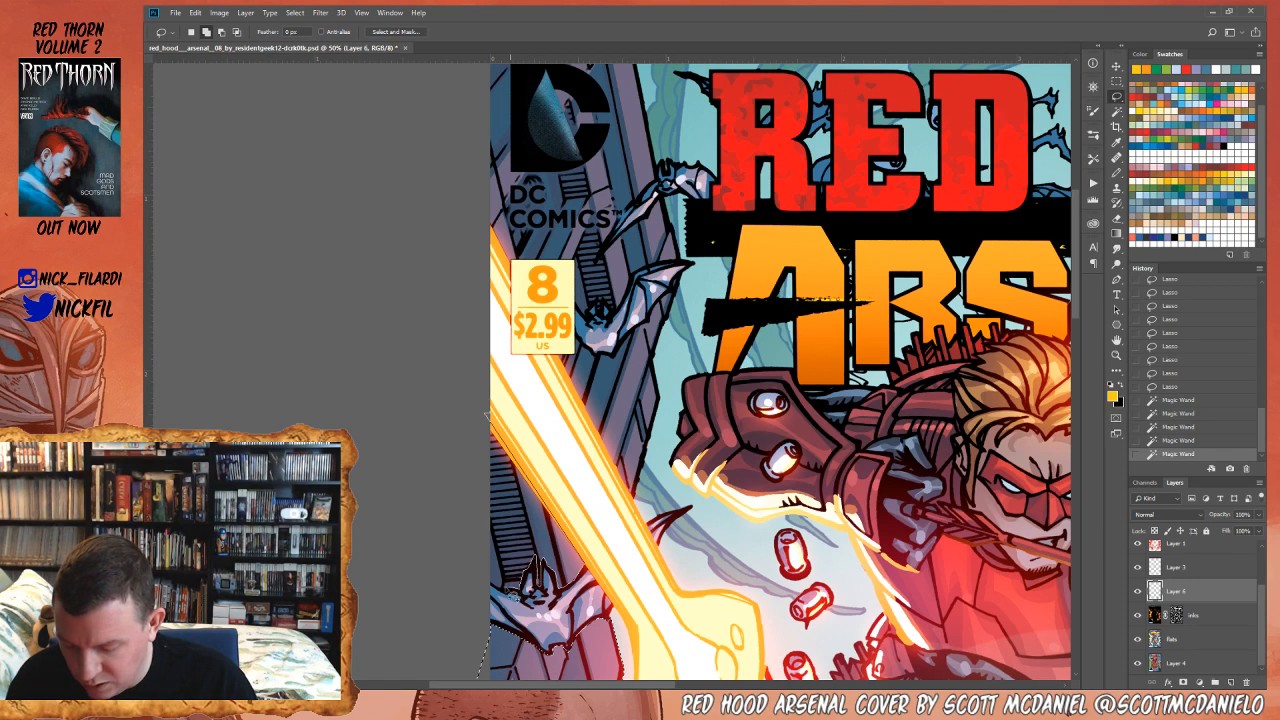
pyautogui.moveTo(462, 535); pyautogui.dragTo(488, 416)
pyautogui.moveTo(672, 388)
pyautogui.mouseDown()
pyautogui.moveTo(708, 240)
pyautogui.moveTo(678, 312)
pyautogui.moveTo(700, 268)
pyautogui.moveTo(628, 20)
pyautogui.moveTo(632, 158)
pyautogui.moveTo(577, 116)
pyautogui.moveTo(458, 188)
pyautogui.moveTo(488, 365)
pyautogui.mouseUp()
pyautogui.moveTo(546, 487); pyautogui.dragTo(516, 418)
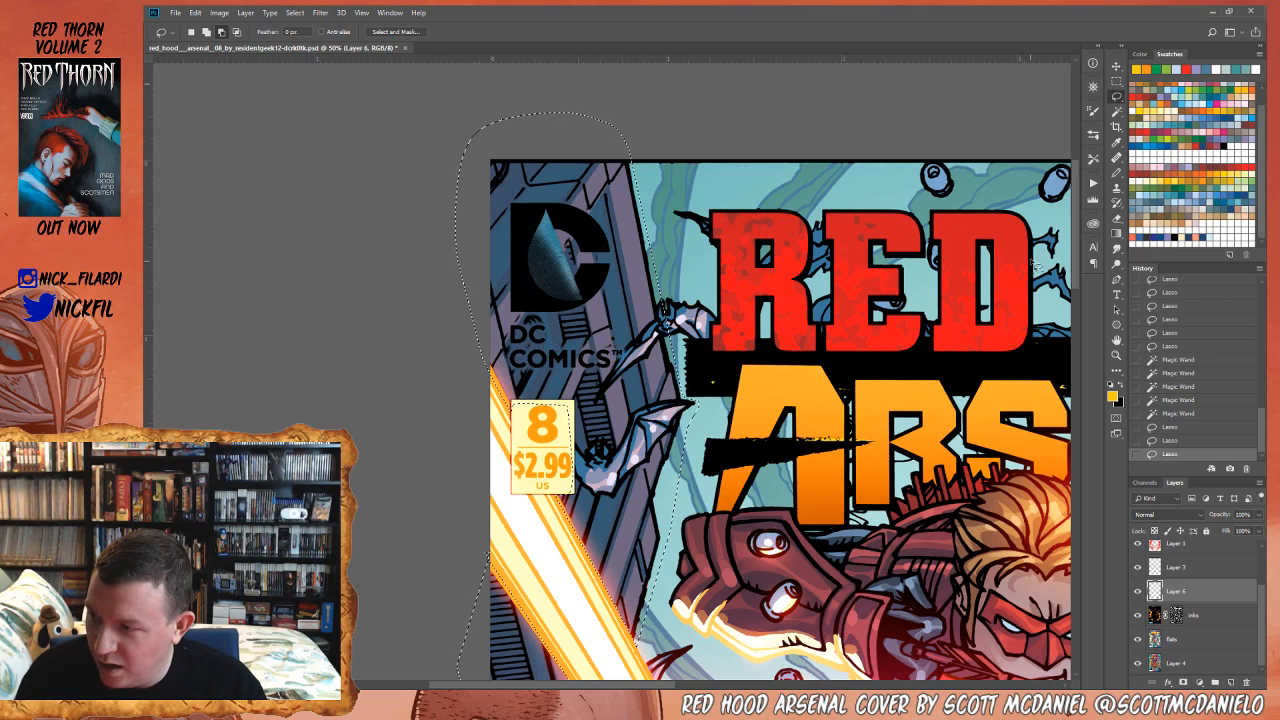
# - Subtract the price box and the sky beside the left tower from the selection with the Magic Wand
pyautogui.click(1117, 111)
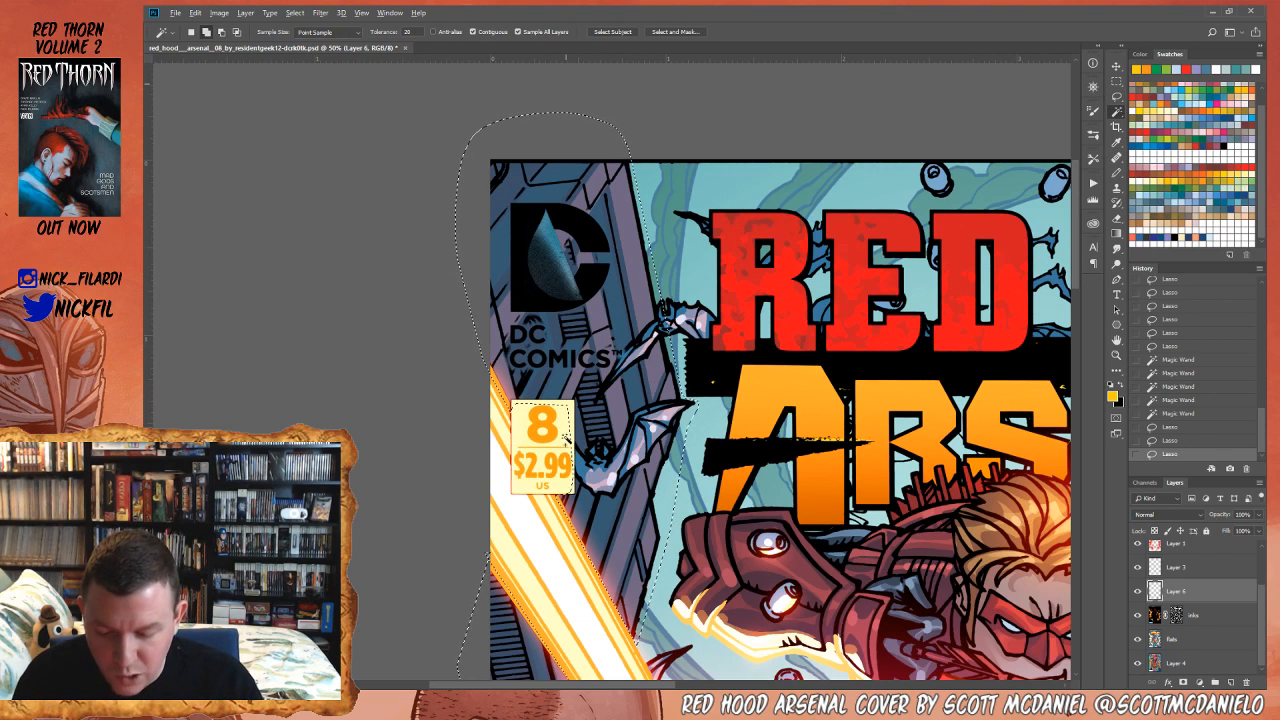
pyautogui.click(600, 390)
pyautogui.click(502, 393)
pyautogui.click(605, 532)
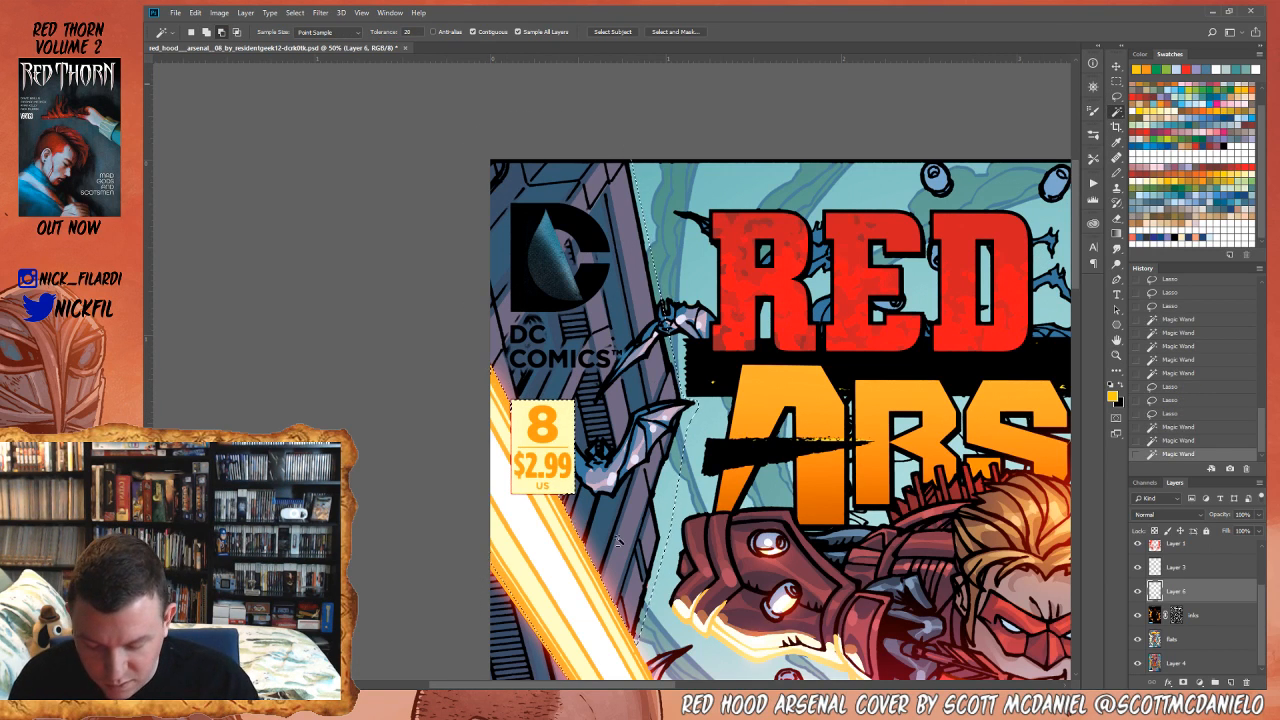
pyautogui.click(668, 503)
pyautogui.click(670, 378)
pyautogui.click(655, 275)
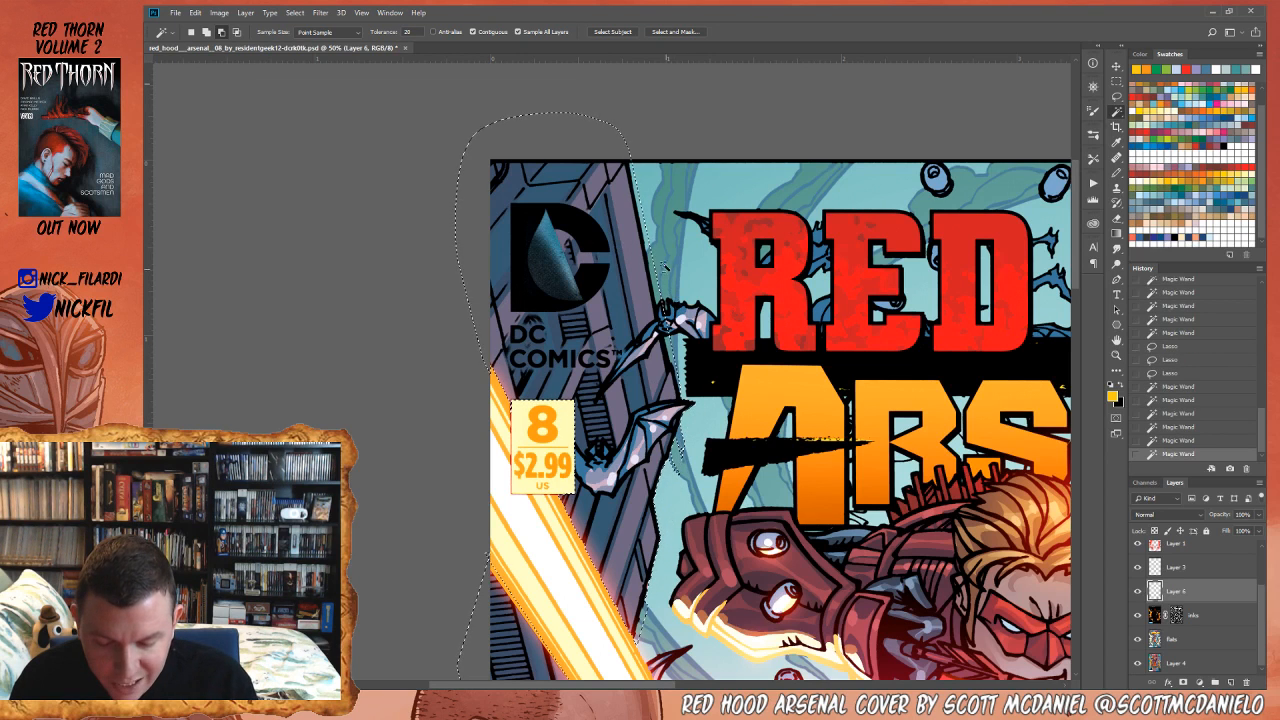
# - Trim the leftover sky slivers along the left tower's right edge from the selection with the Lasso
pyautogui.click(1117, 97)
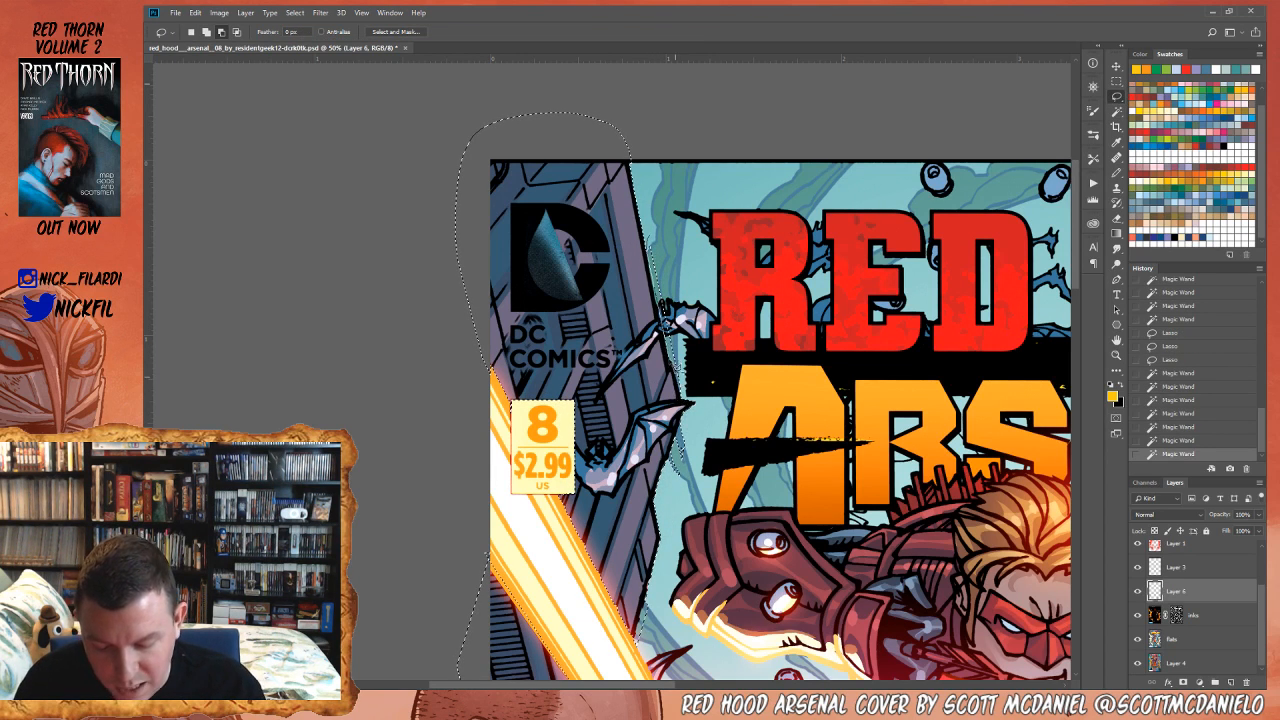
pyautogui.moveTo(731, 345); pyautogui.dragTo(690, 272)
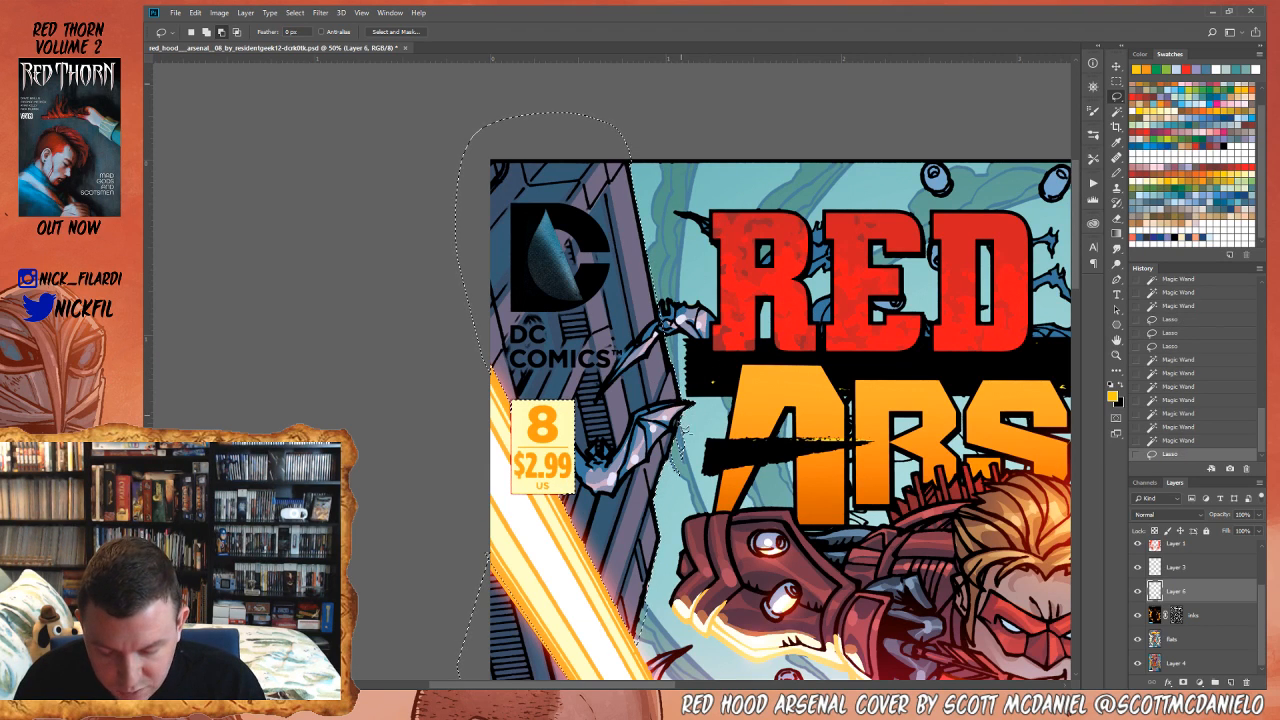
pyautogui.moveTo(710, 456); pyautogui.dragTo(718, 444)
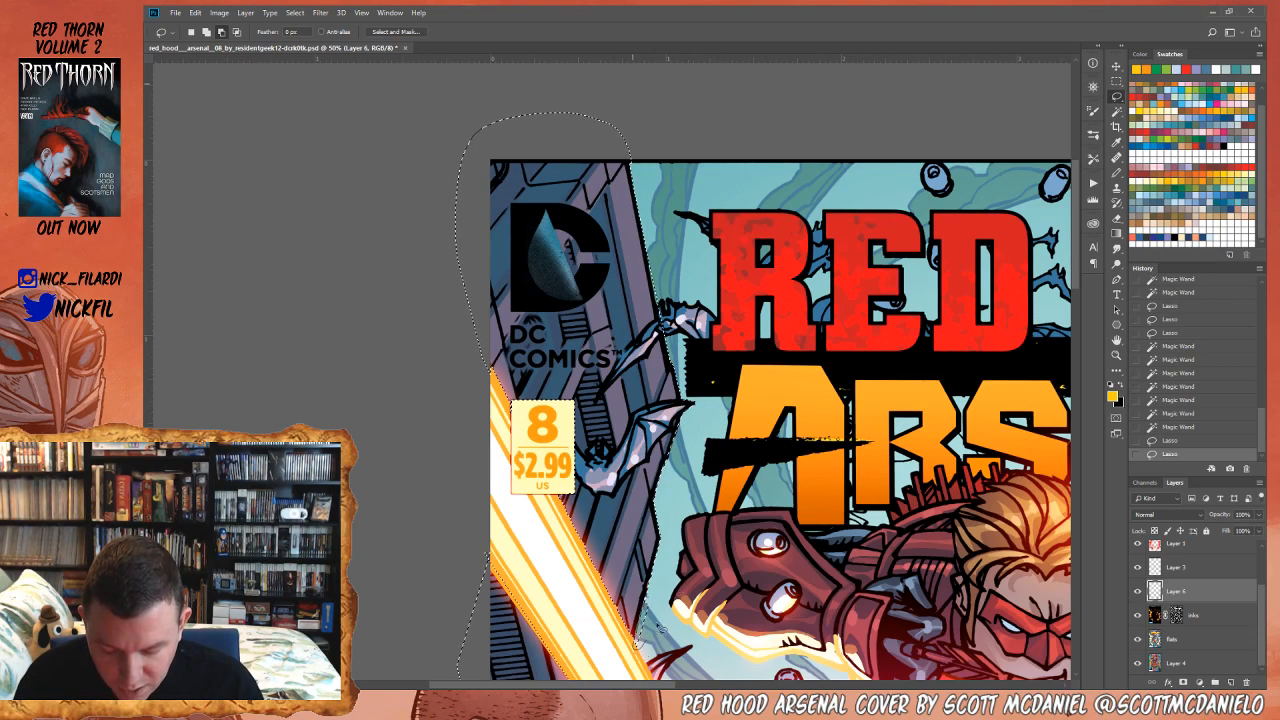
pyautogui.press('space')
pyautogui.moveTo(801, 545)
pyautogui.mouseDown()
pyautogui.moveTo(815, 265)
pyautogui.moveTo(807, 603)
pyautogui.mouseUp()
pyautogui.click(1116, 97)
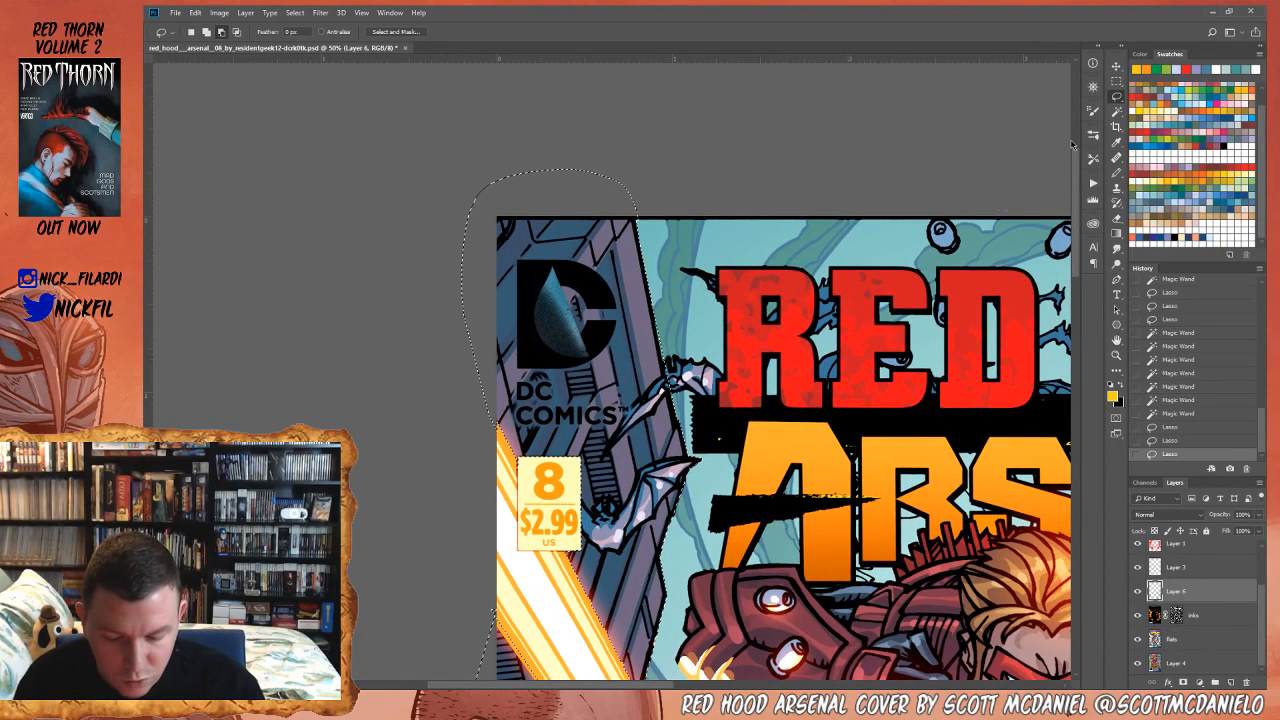
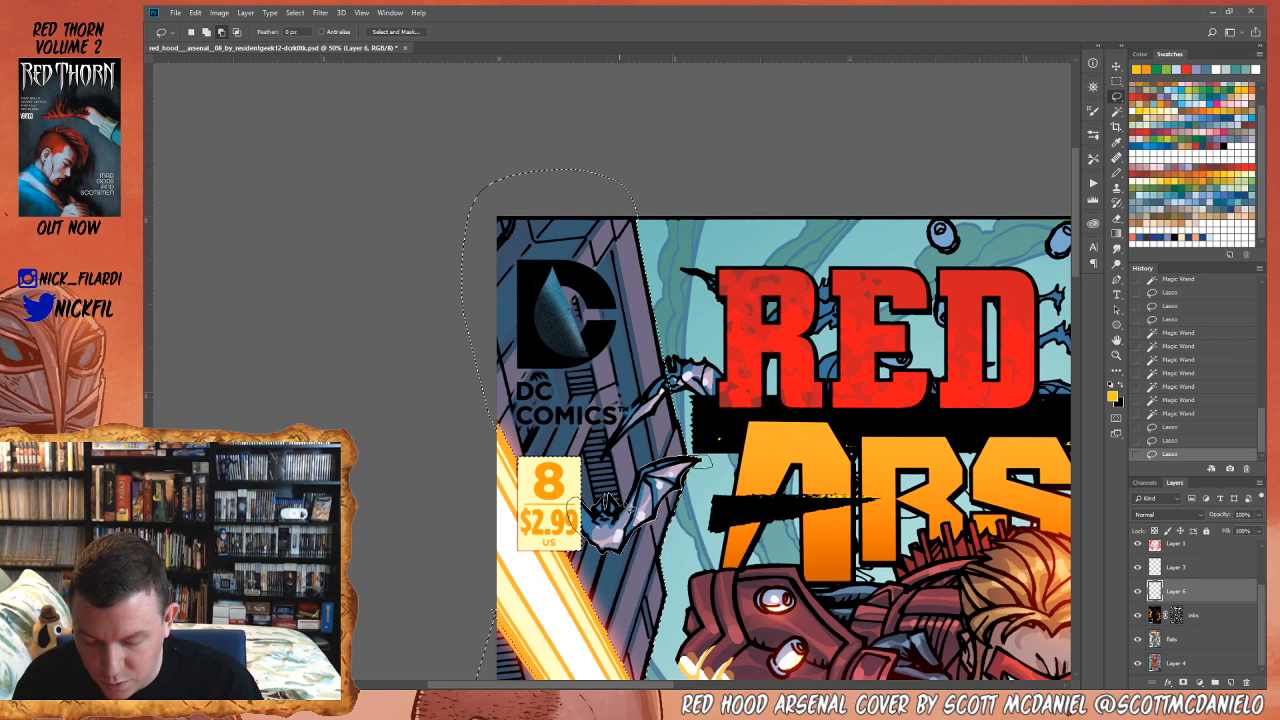
# - Subtract the two bats overlapping the left tower from the selection with the Lasso
pyautogui.moveTo(638, 482); pyautogui.dragTo(692, 458)
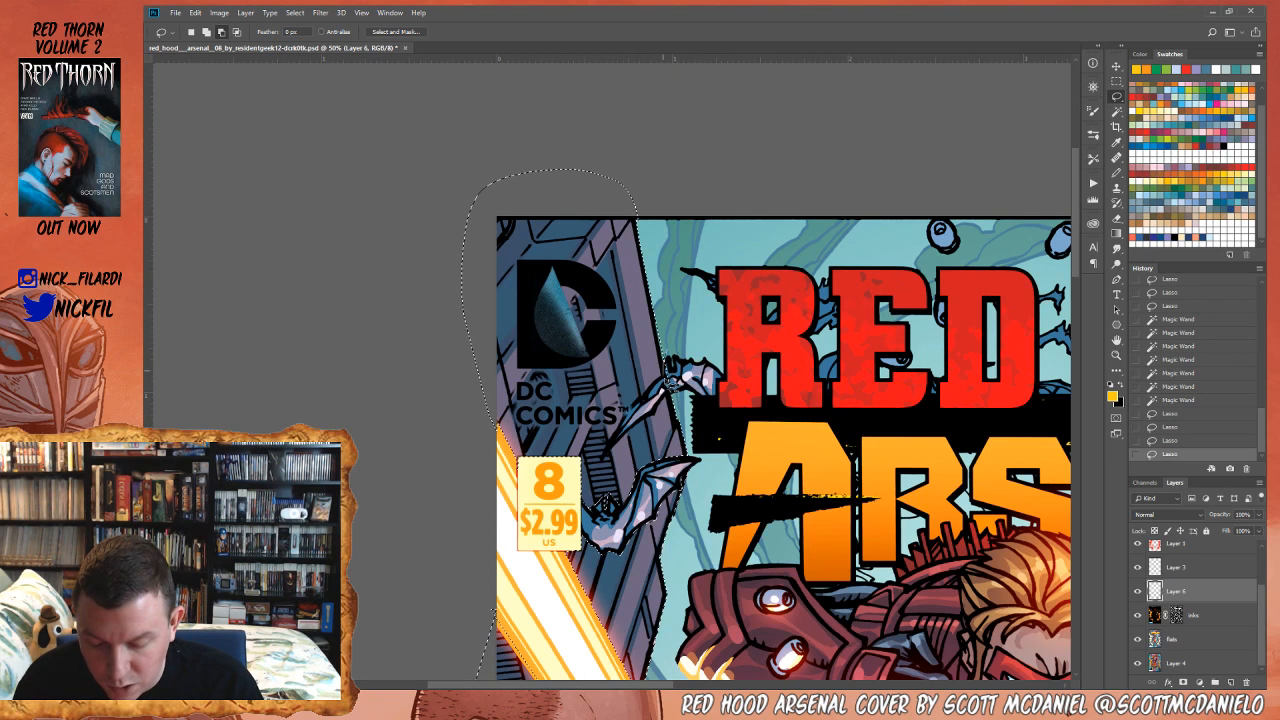
pyautogui.moveTo(664, 373); pyautogui.dragTo(668, 377)
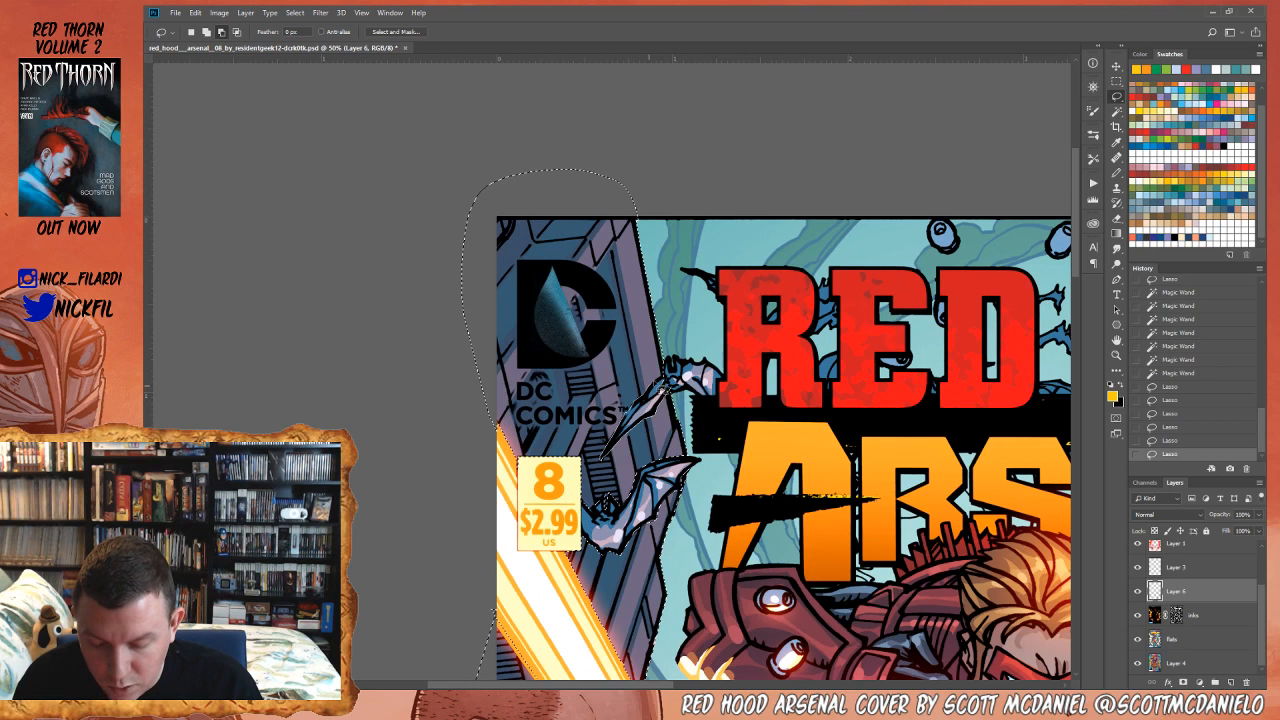
pyautogui.moveTo(601, 459)
pyautogui.mouseDown()
pyautogui.moveTo(640, 404)
pyautogui.moveTo(608, 450)
pyautogui.mouseUp()
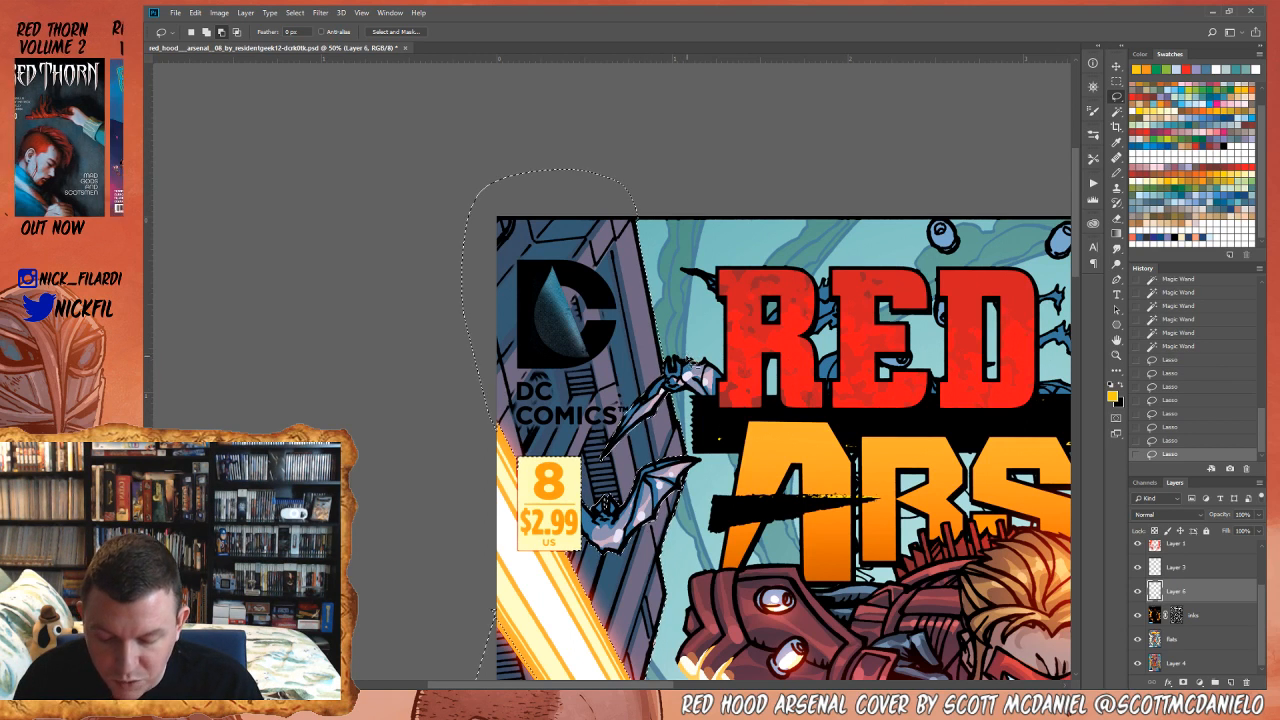
# - Subtract the large DC logo emblem on the left tower from the selection by tracing it with the Lasso
pyautogui.click(1116, 355)
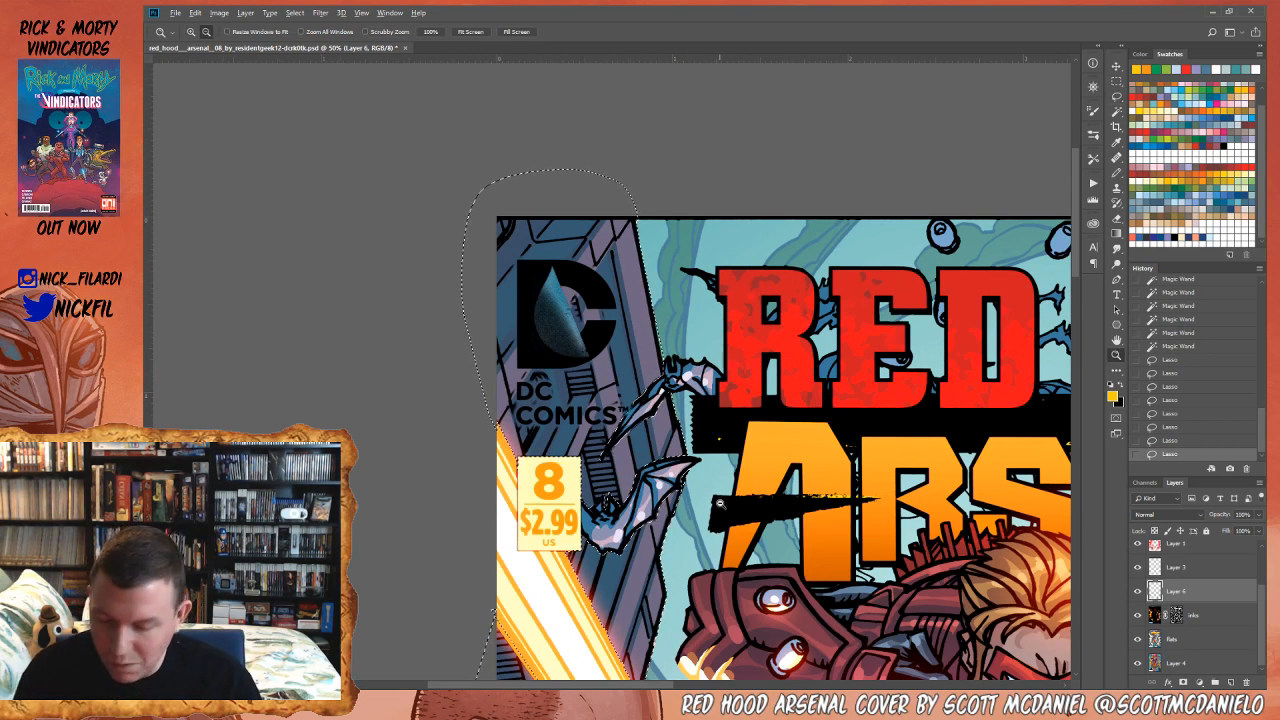
pyautogui.keyDown('alt'); pyautogui.click(720, 510); pyautogui.keyUp('alt')
pyautogui.keyDown('alt'); pyautogui.click(726, 488); pyautogui.keyUp('alt')
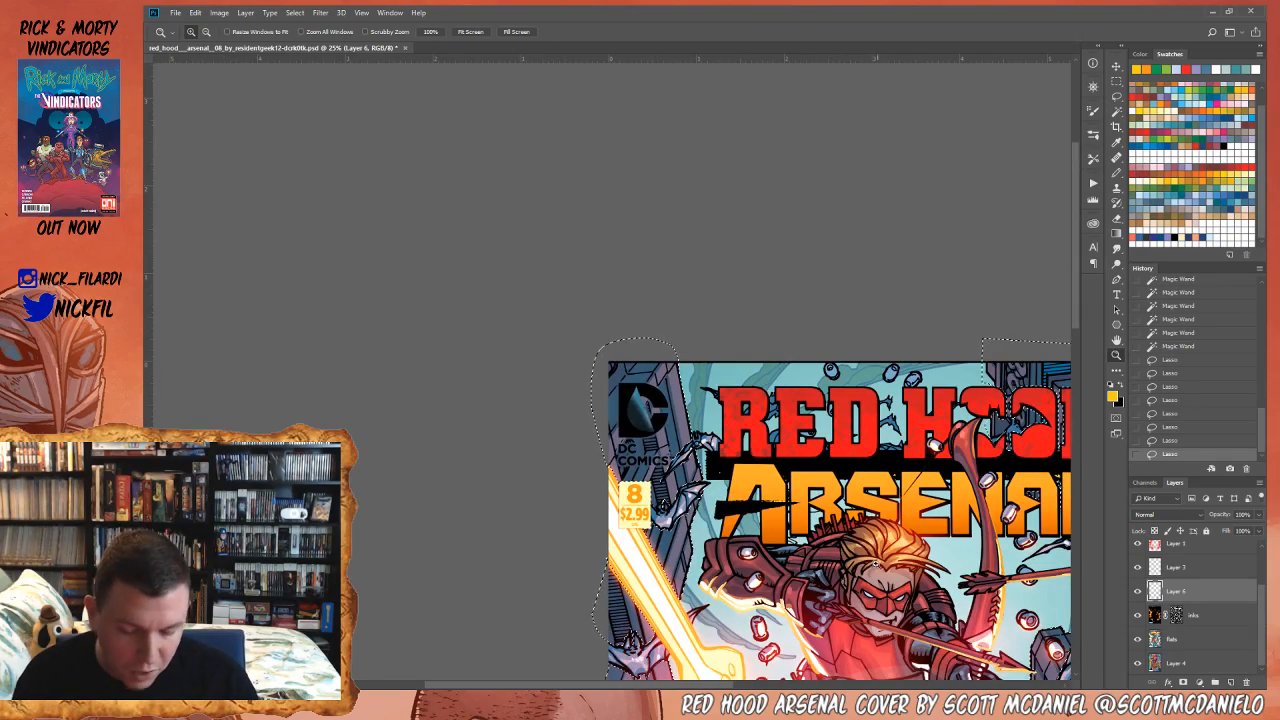
pyautogui.click(1116, 341)
pyautogui.moveTo(985, 540); pyautogui.dragTo(757, 301)
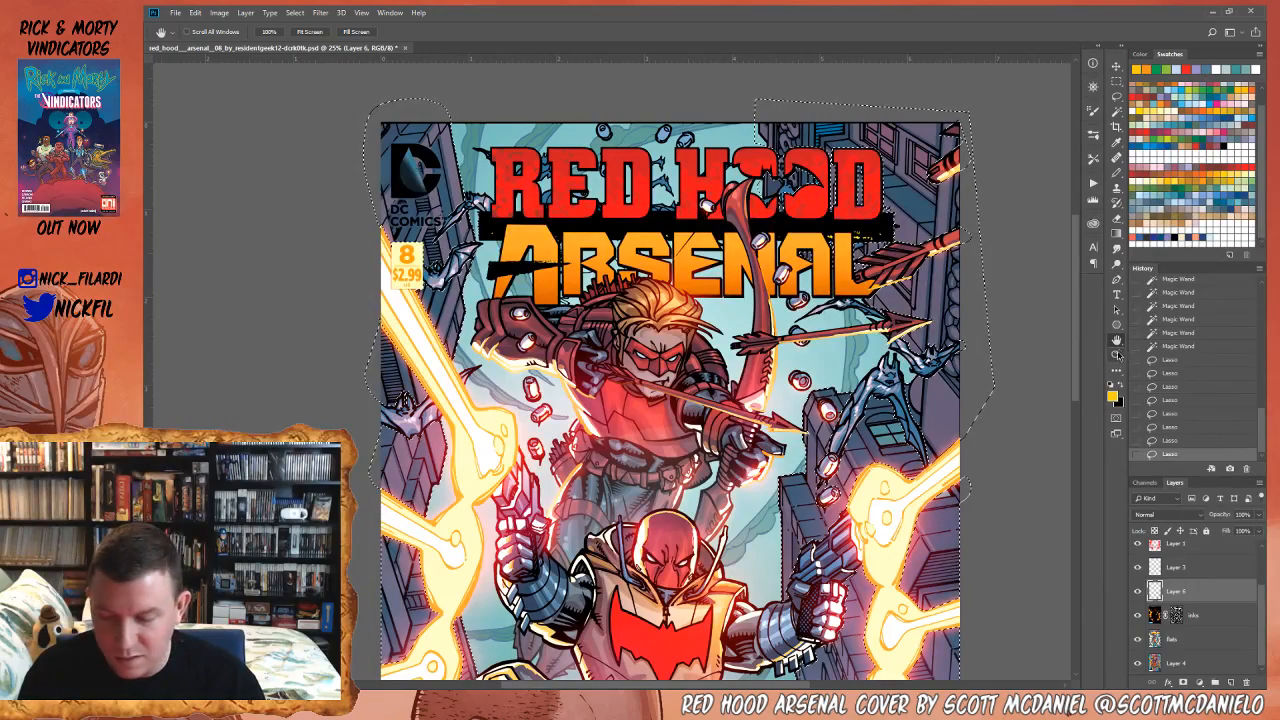
pyautogui.moveTo(421, 191); pyautogui.dragTo(592, 459)
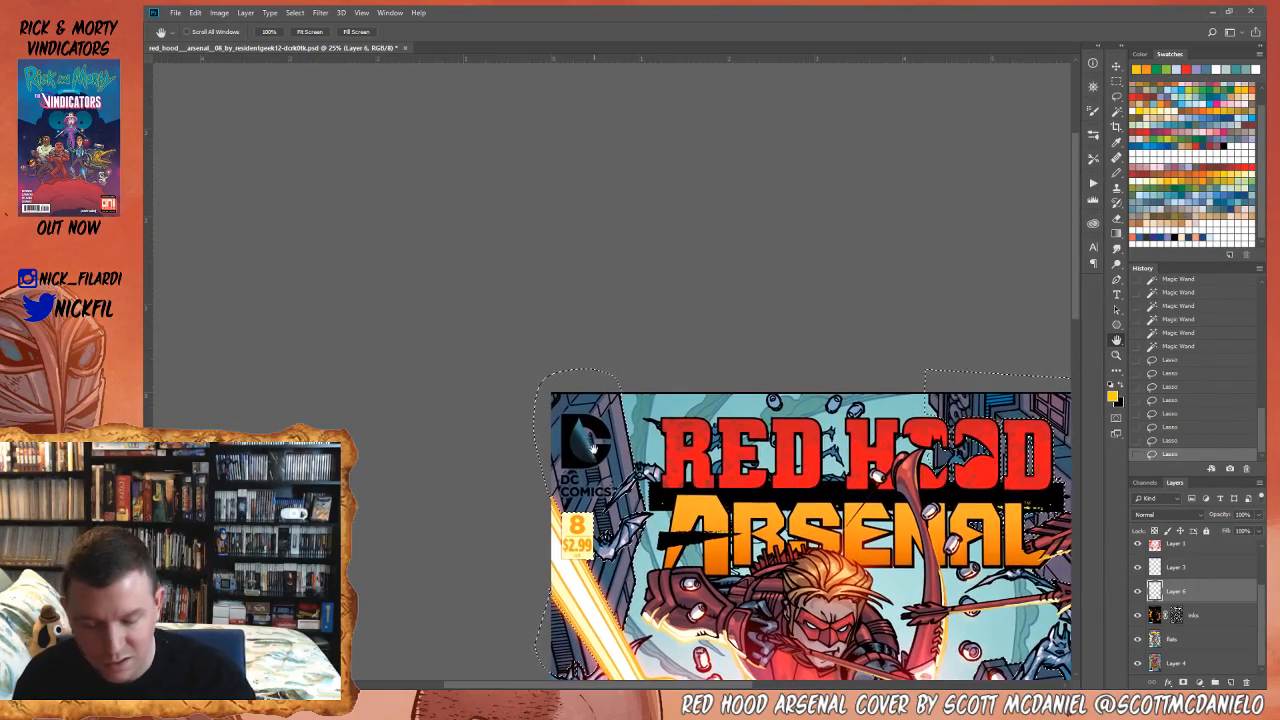
pyautogui.press('z')
pyautogui.click(577, 422)
pyautogui.click(577, 422)
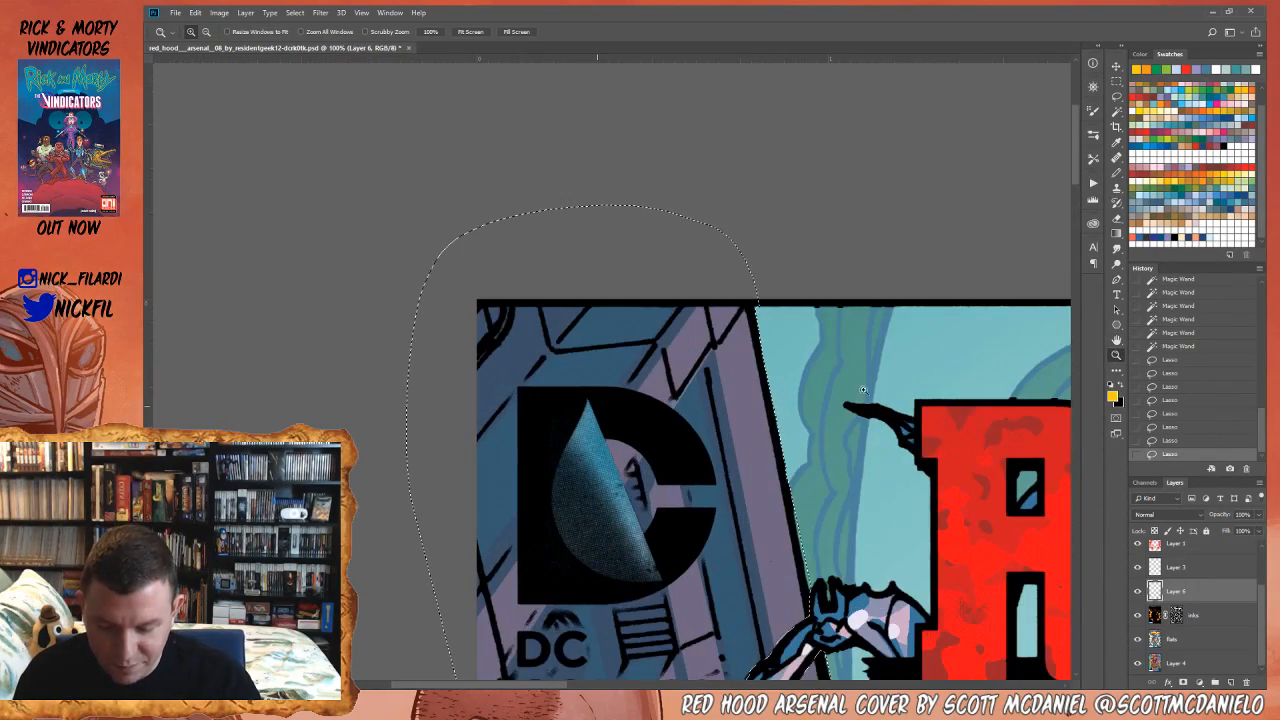
pyautogui.press('l')
pyautogui.moveTo(519, 389)
pyautogui.mouseDown()
pyautogui.moveTo(518, 606)
pyautogui.moveTo(669, 595)
pyautogui.moveTo(604, 608)
pyautogui.moveTo(674, 589)
pyautogui.moveTo(720, 518)
pyautogui.moveTo(662, 510)
pyautogui.moveTo(650, 536)
pyautogui.moveTo(631, 466)
pyautogui.moveTo(605, 433)
pyautogui.moveTo(645, 455)
pyautogui.moveTo(662, 492)
pyautogui.moveTo(715, 461)
pyautogui.moveTo(724, 496)
pyautogui.moveTo(707, 445)
pyautogui.moveTo(637, 391)
pyautogui.moveTo(520, 388)
pyautogui.mouseUp()
# - Subtract the sky patches beside the upper right building and around the HOOD lettering from the selection with the Magic Wand
pyautogui.click(1115, 354)
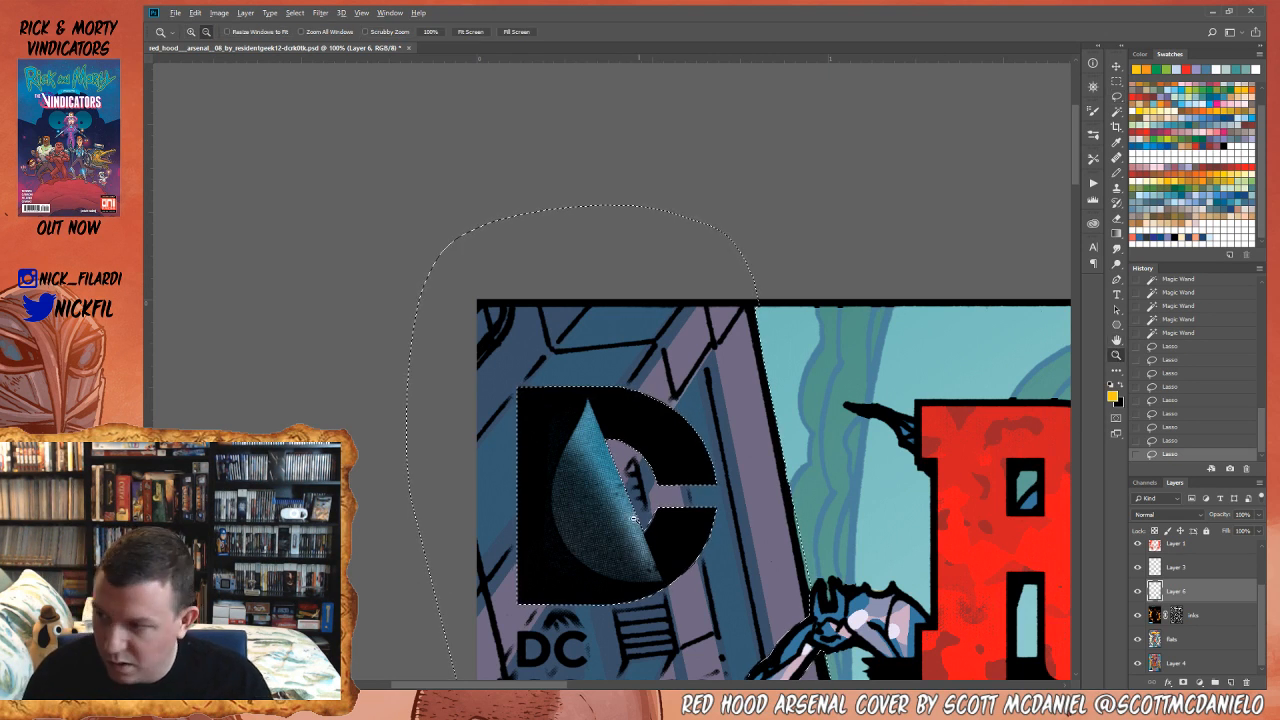
pyautogui.keyDown('alt'); pyautogui.click(625, 516); pyautogui.keyUp('alt')
pyautogui.keyDown('alt'); pyautogui.click(625, 516); pyautogui.keyUp('alt')
pyautogui.click(1116, 341)
pyautogui.moveTo(851, 581); pyautogui.dragTo(676, 311)
pyautogui.click(1116, 354)
pyautogui.keyDown('alt'); pyautogui.click(704, 530); pyautogui.keyUp('alt')
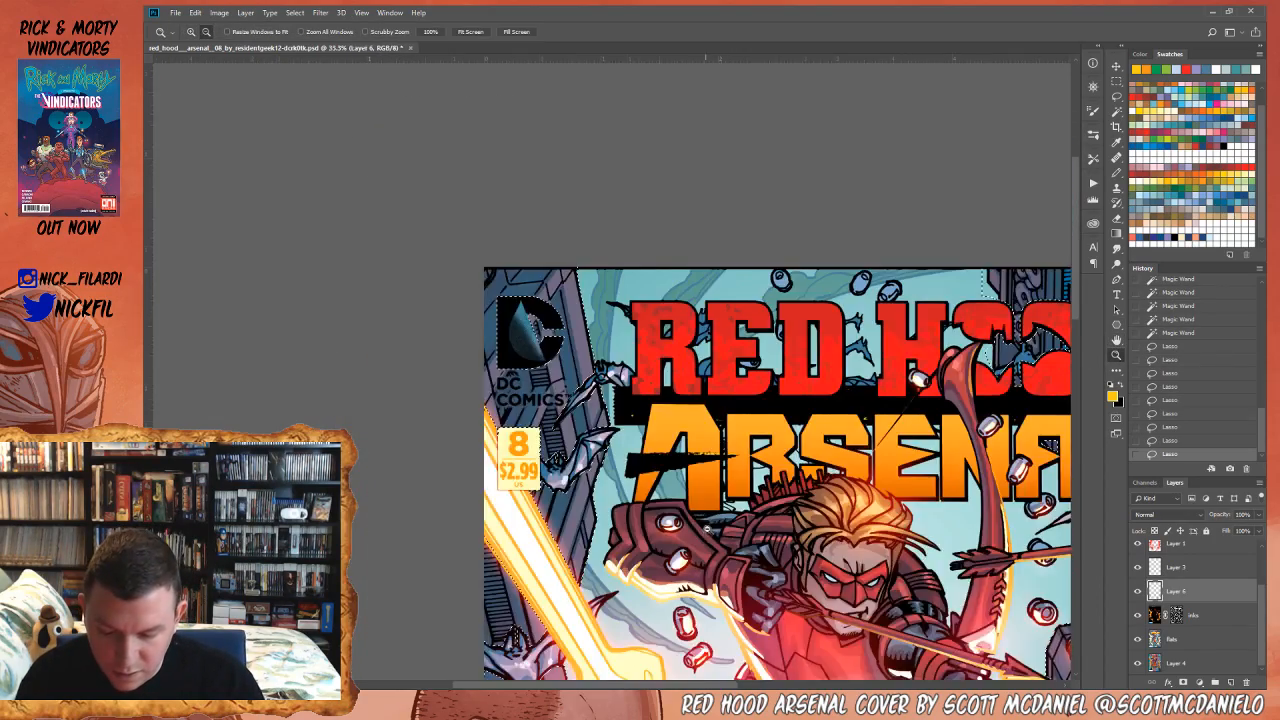
pyautogui.keyDown('alt'); pyautogui.click(704, 530); pyautogui.keyUp('alt')
pyautogui.click(1117, 343)
pyautogui.moveTo(1052, 645); pyautogui.dragTo(866, 384)
pyautogui.click(1117, 112)
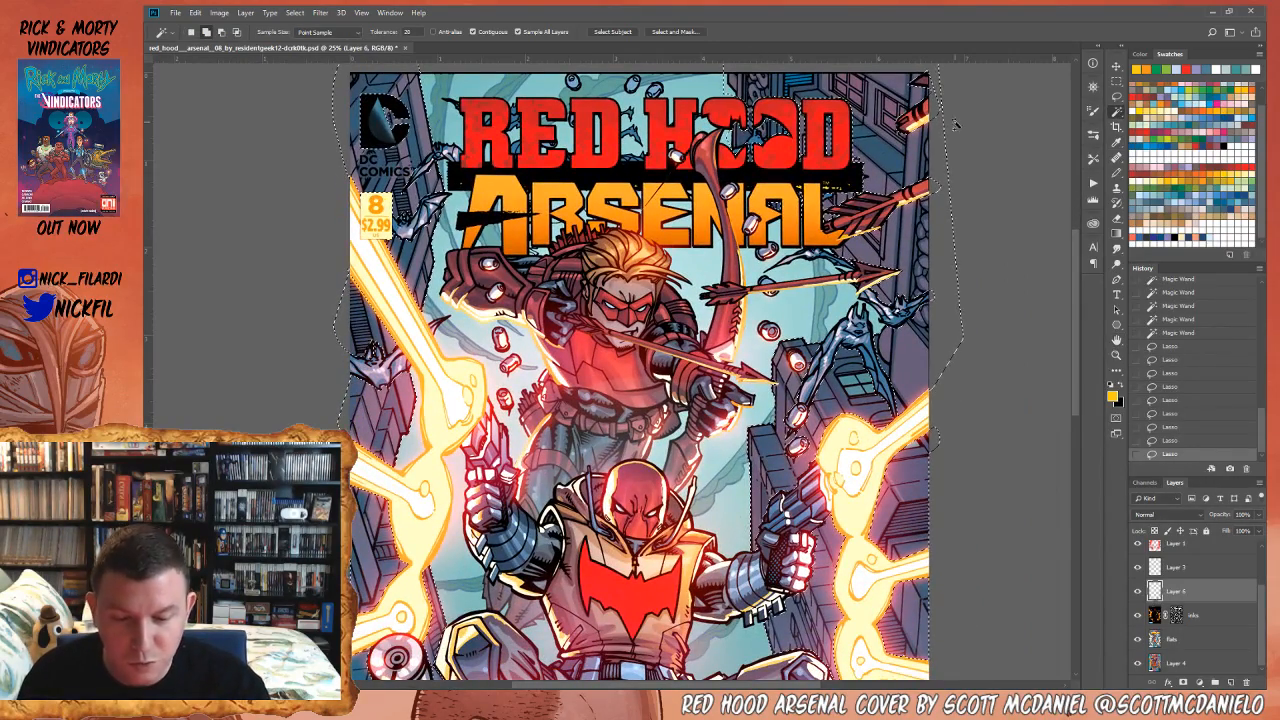
pyautogui.keyDown('alt'); pyautogui.click(722, 86); pyautogui.keyUp('alt')
pyautogui.keyDown('alt'); pyautogui.click(745, 128); pyautogui.keyUp('alt')
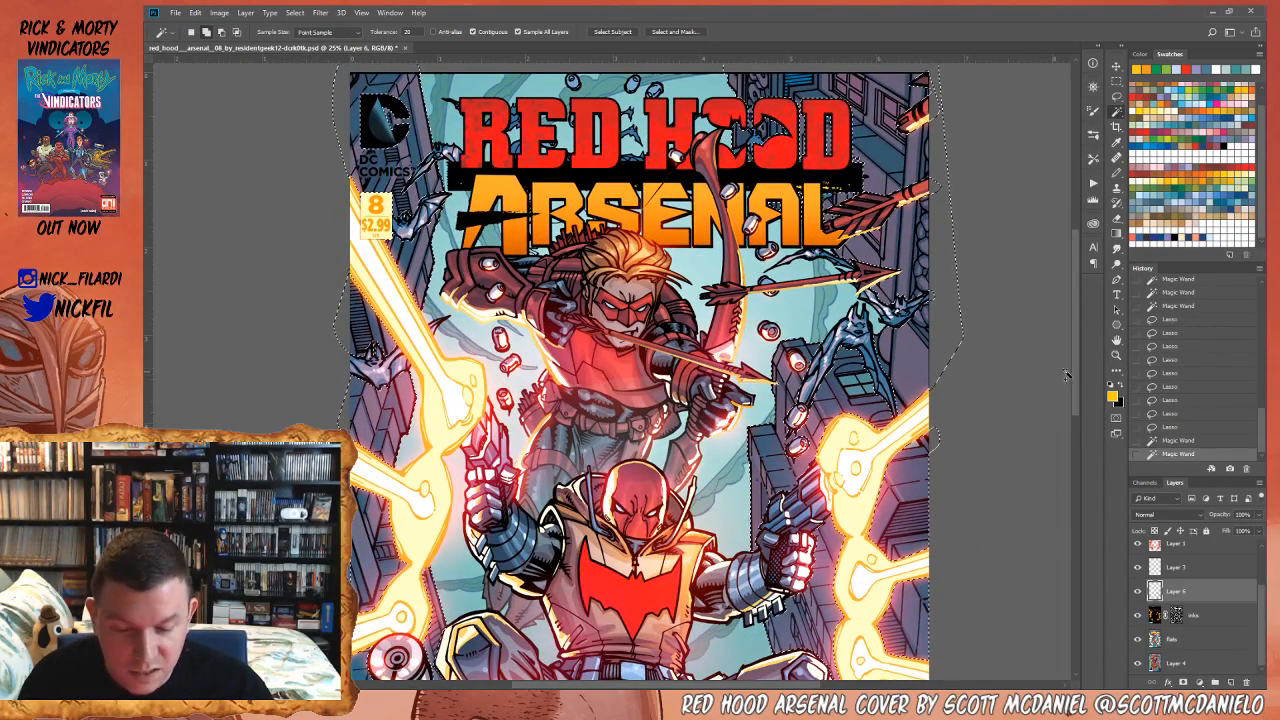
# - Trim the stray selection at the upper right building's left edge, above the HOOD lettering, with the Lasso
pyautogui.click(1117, 341)
pyautogui.moveTo(928, 100); pyautogui.dragTo(924, 404)
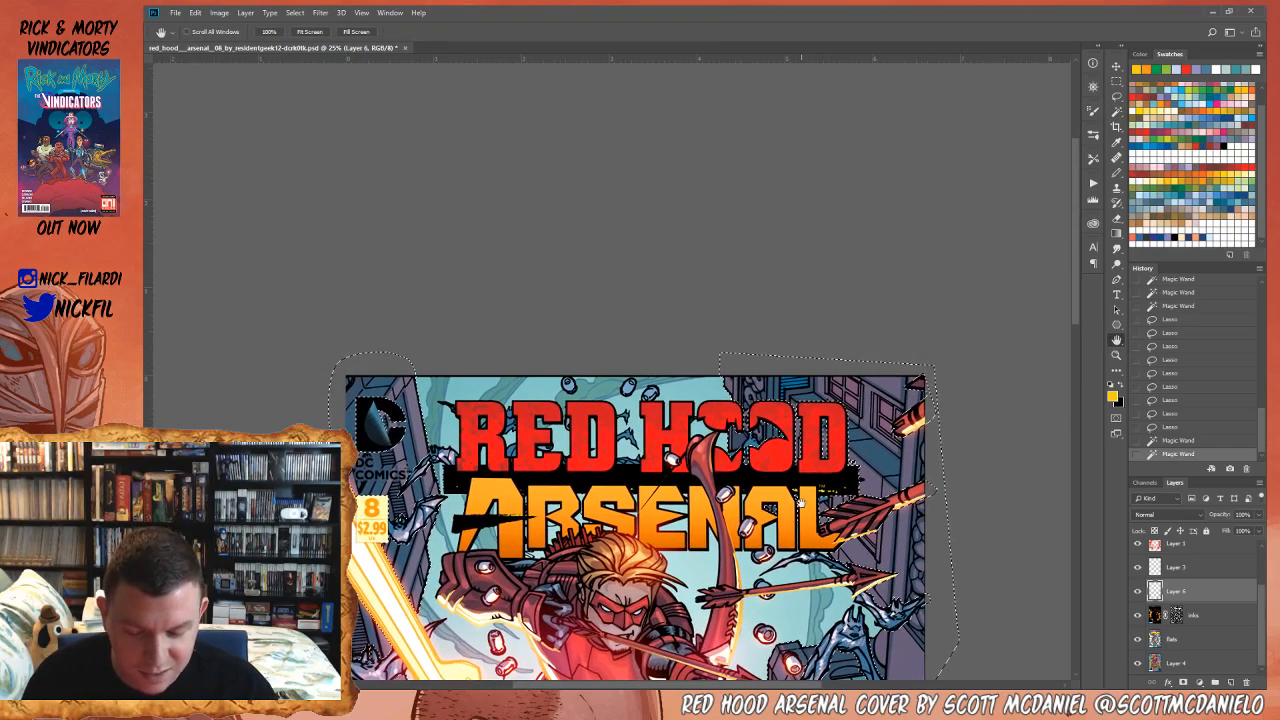
pyautogui.click(1117, 97)
pyautogui.moveTo(723, 386); pyautogui.dragTo(733, 295)
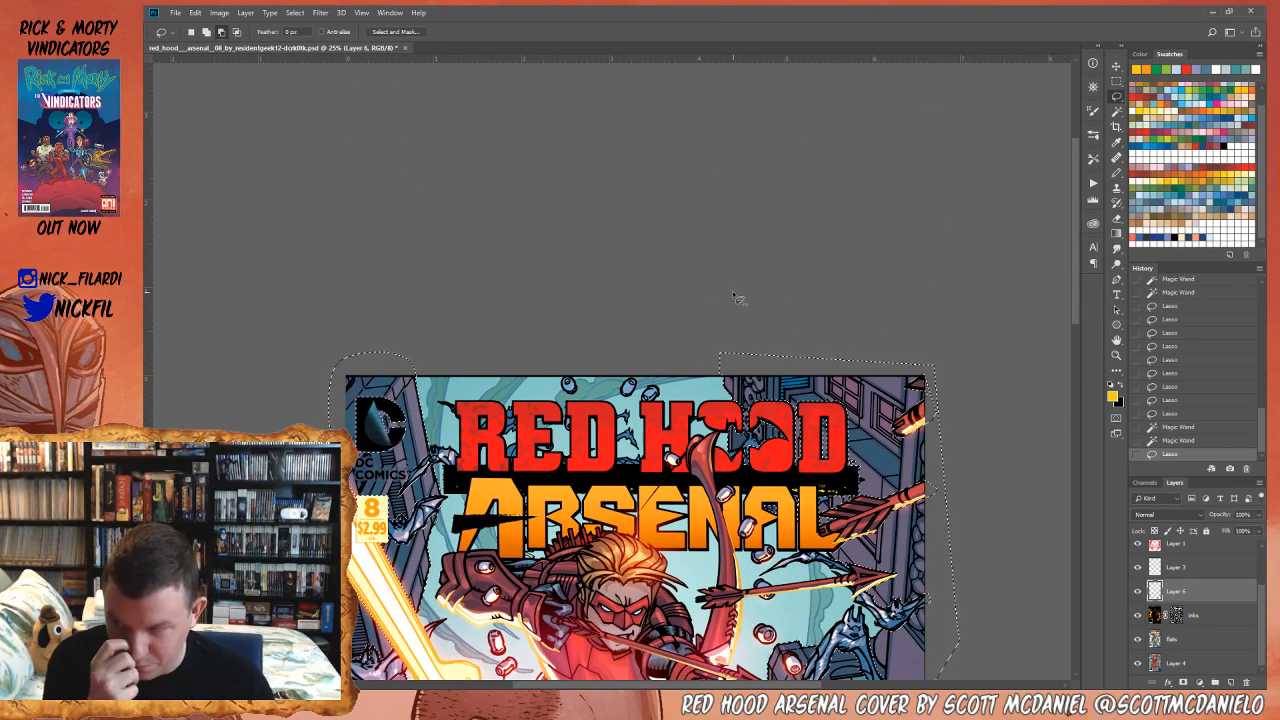
# - Check the building selection over the whole cover and clear the selected area on Layer 6
pyautogui.click(1117, 355)
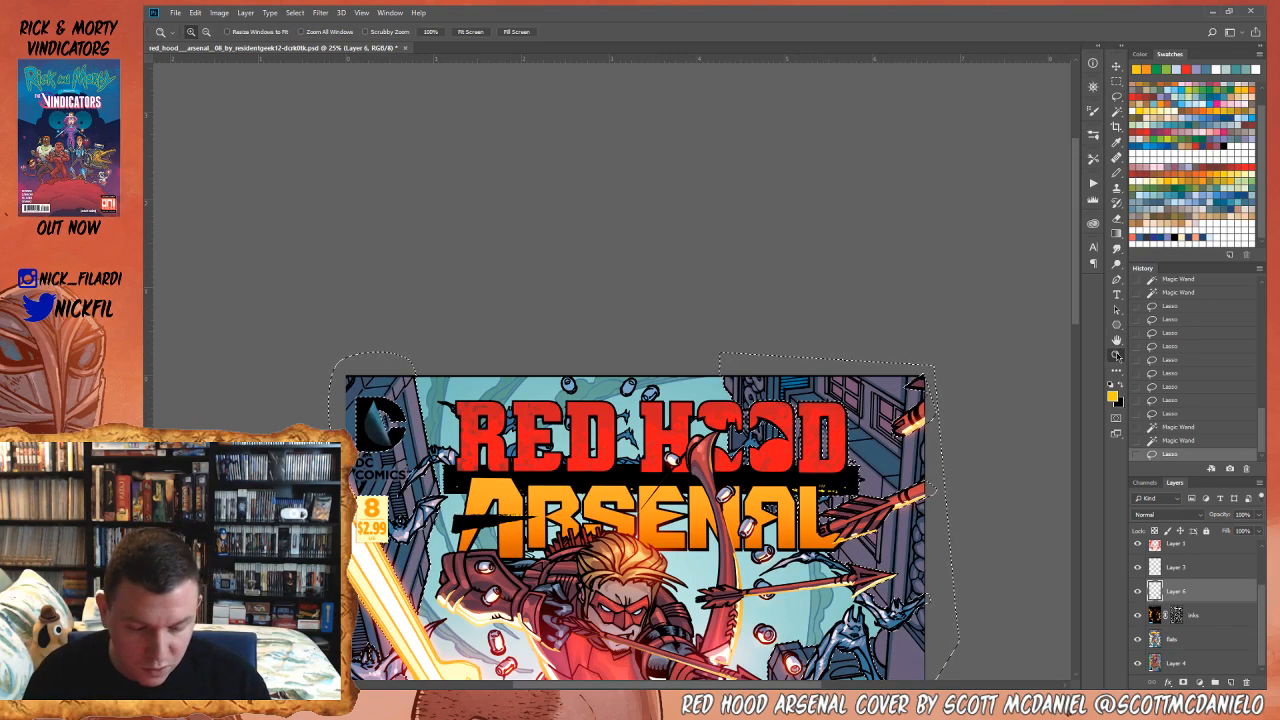
pyautogui.keyDown('alt'); pyautogui.click(703, 555); pyautogui.keyUp('alt')
pyautogui.click(1119, 342)
pyautogui.moveTo(767, 567); pyautogui.dragTo(757, 318)
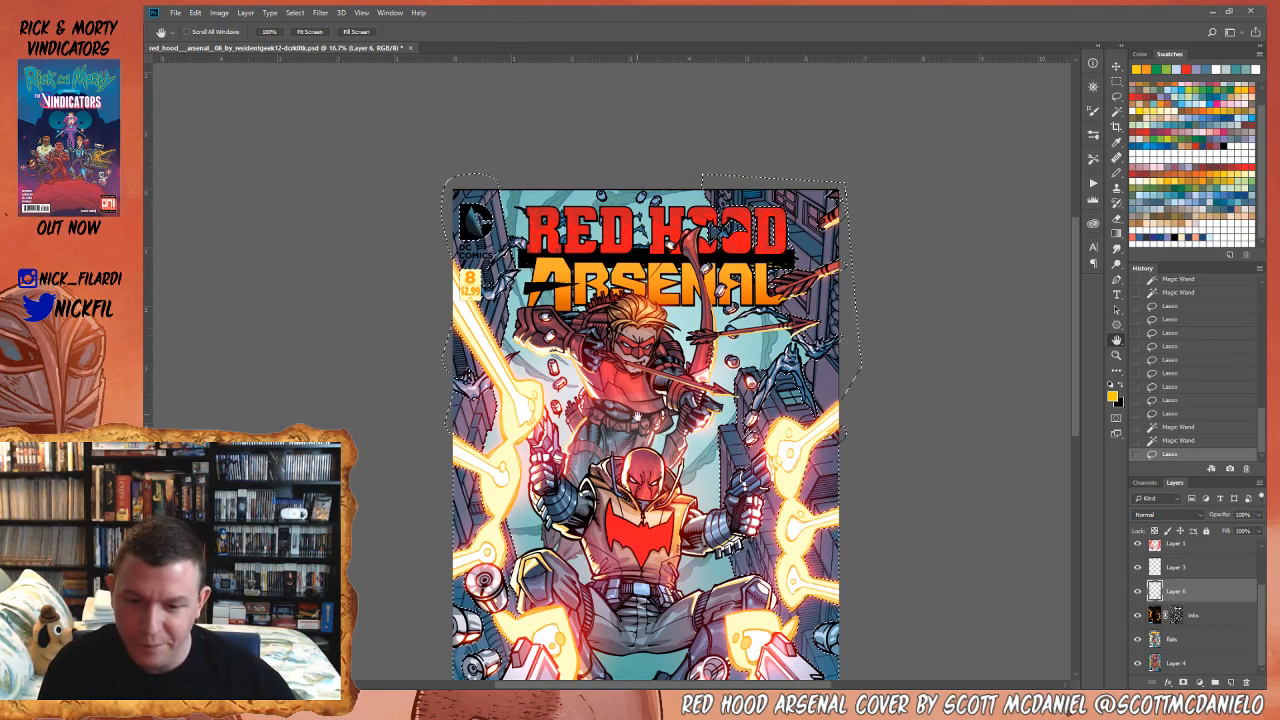
pyautogui.moveTo(635, 412); pyautogui.dragTo(628, 287)
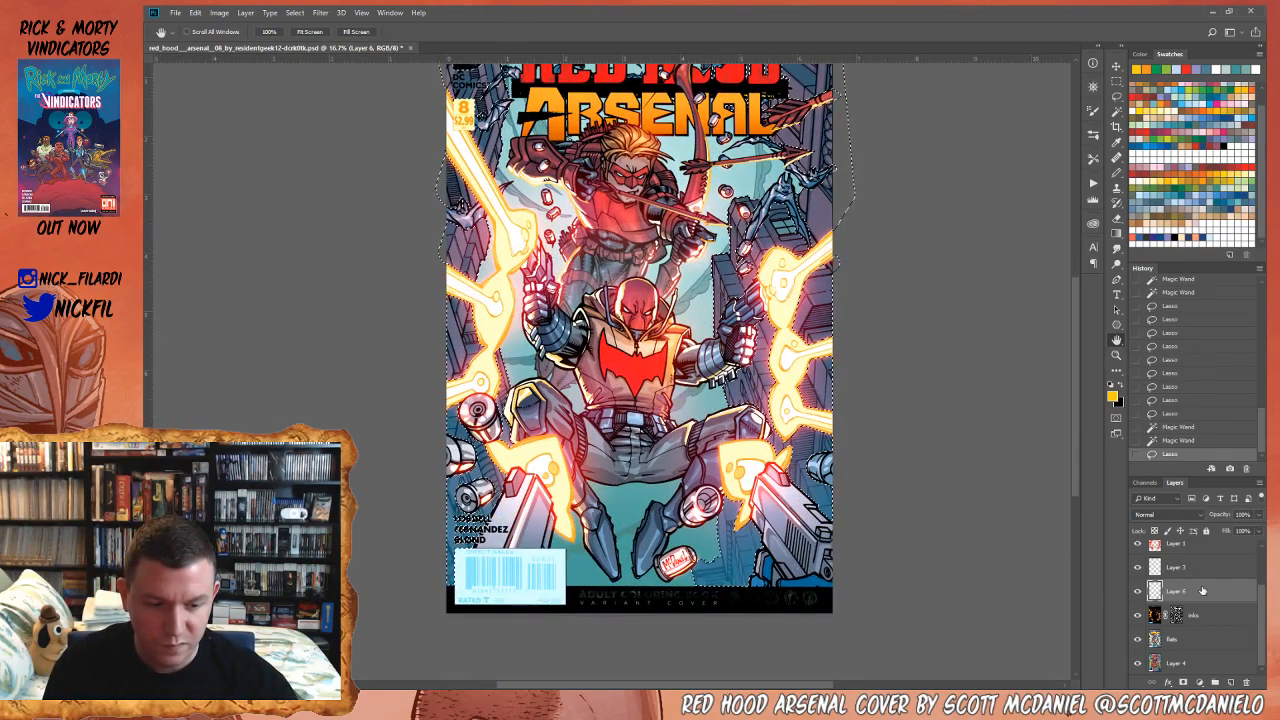
pyautogui.press('Delete')
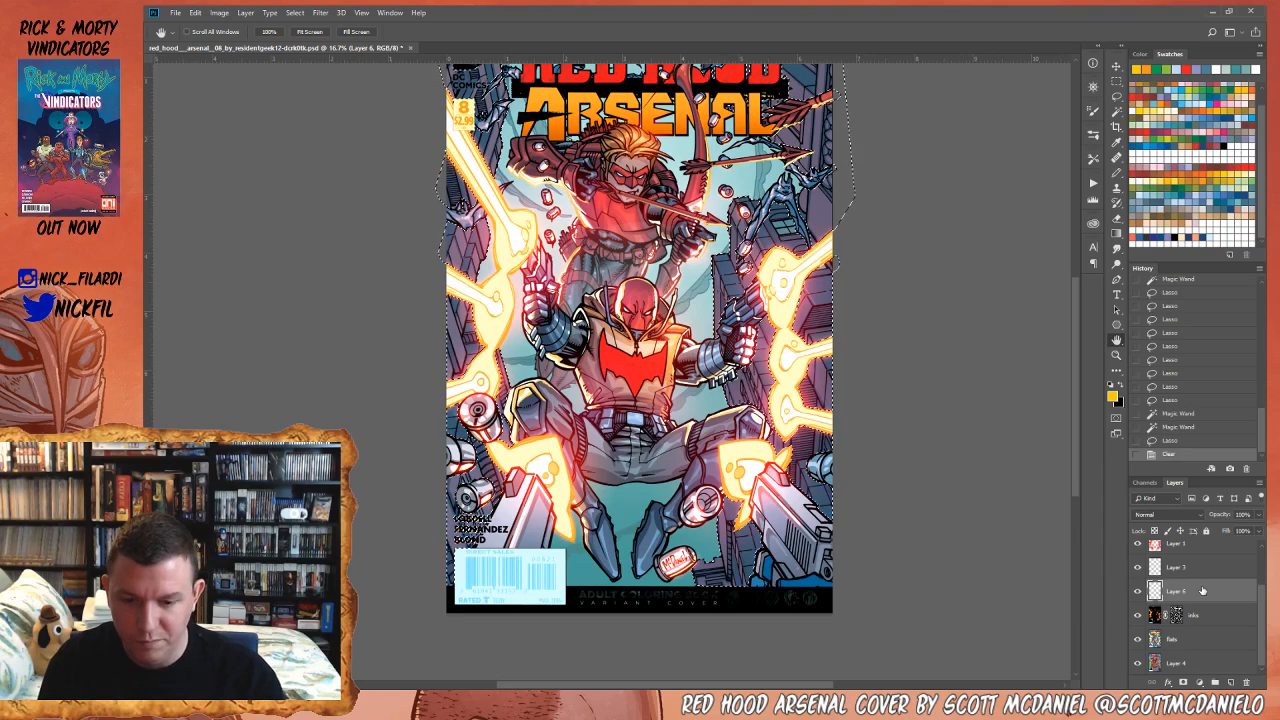
# - Sample the teal background colour, fill the selected buildings on Layer 6 with it, fade the fill, and deselect
pyautogui.press('b')
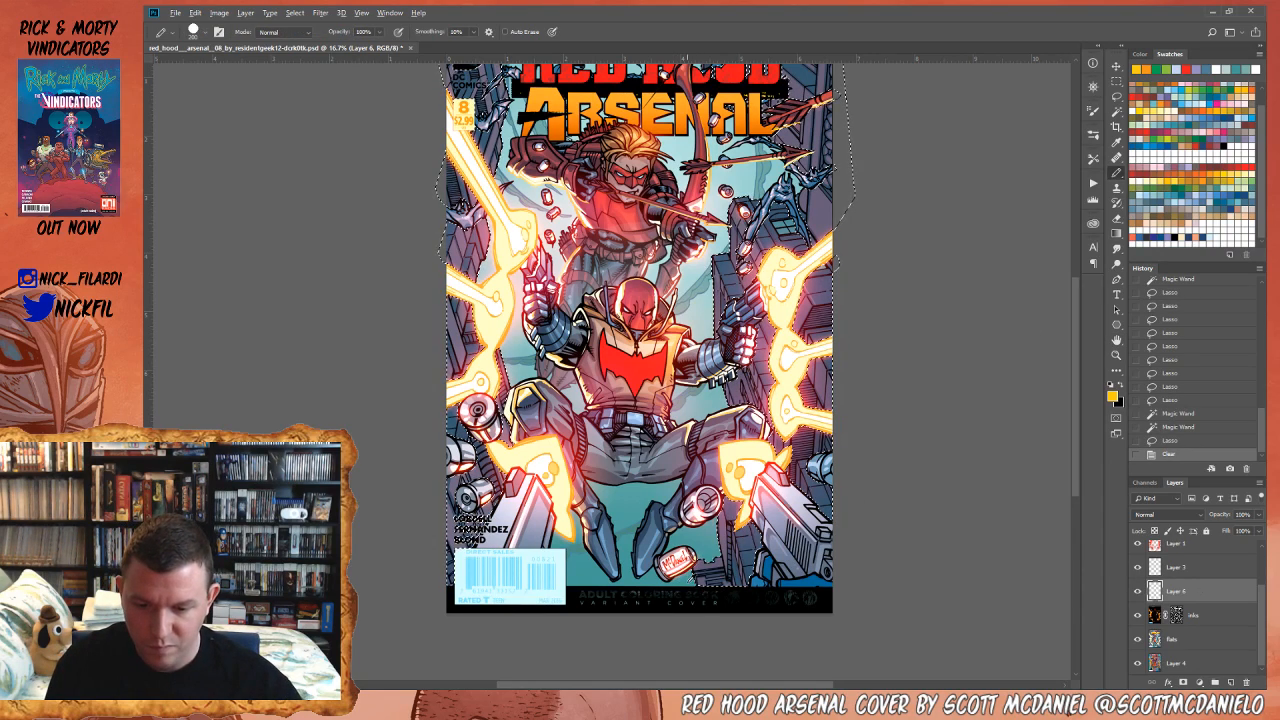
pyautogui.keyDown('alt'); pyautogui.click(687, 535); pyautogui.keyUp('alt')
pyautogui.press('z')
pyautogui.keyDown('alt'); pyautogui.click(656, 428); pyautogui.keyUp('alt')
pyautogui.moveTo(658, 338); pyautogui.dragTo(690, 362)
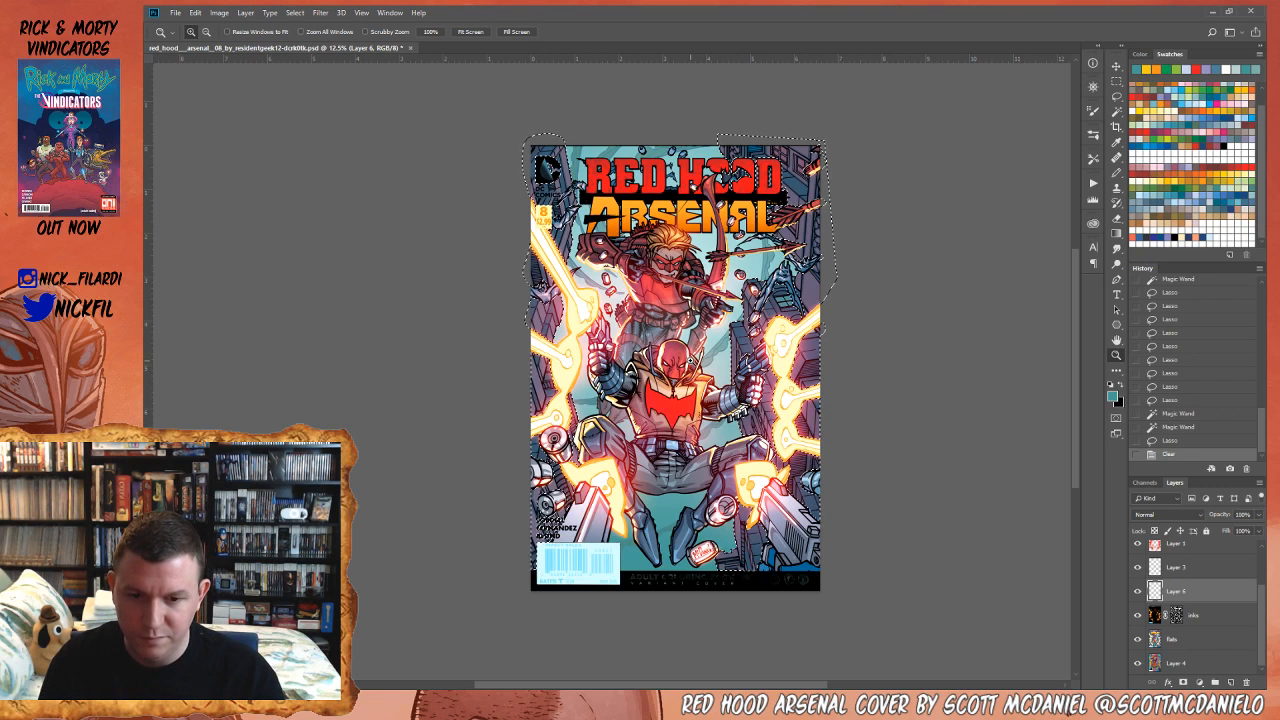
pyautogui.hotkey('alt', 'BackSpace')
pyautogui.hotkey('ctrl', 'd')
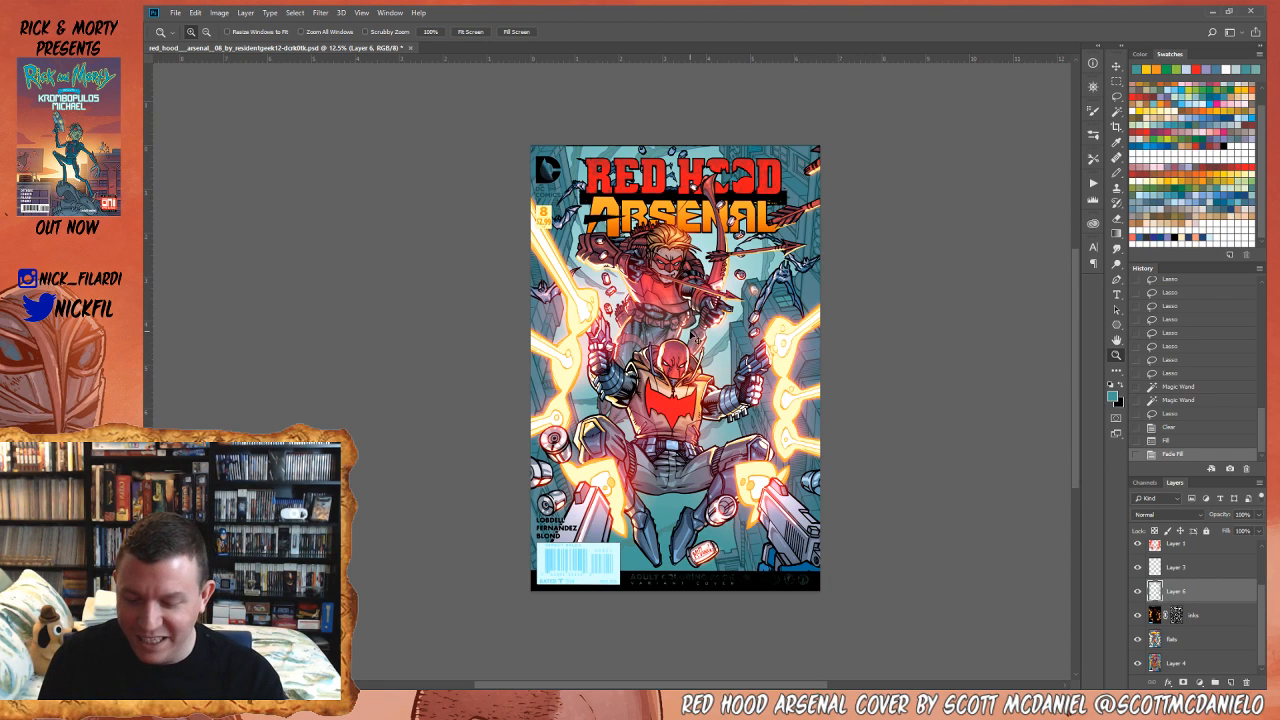
# - Adjust the building fill on Layer 6 with Hue/Saturation, setting Hue to +26 and Saturation to -71
pyautogui.hotkey('ctrl', 'u')
pyautogui.click(966, 241)
pyautogui.moveTo(966, 243); pyautogui.dragTo(996, 246)
pyautogui.click(954, 271)
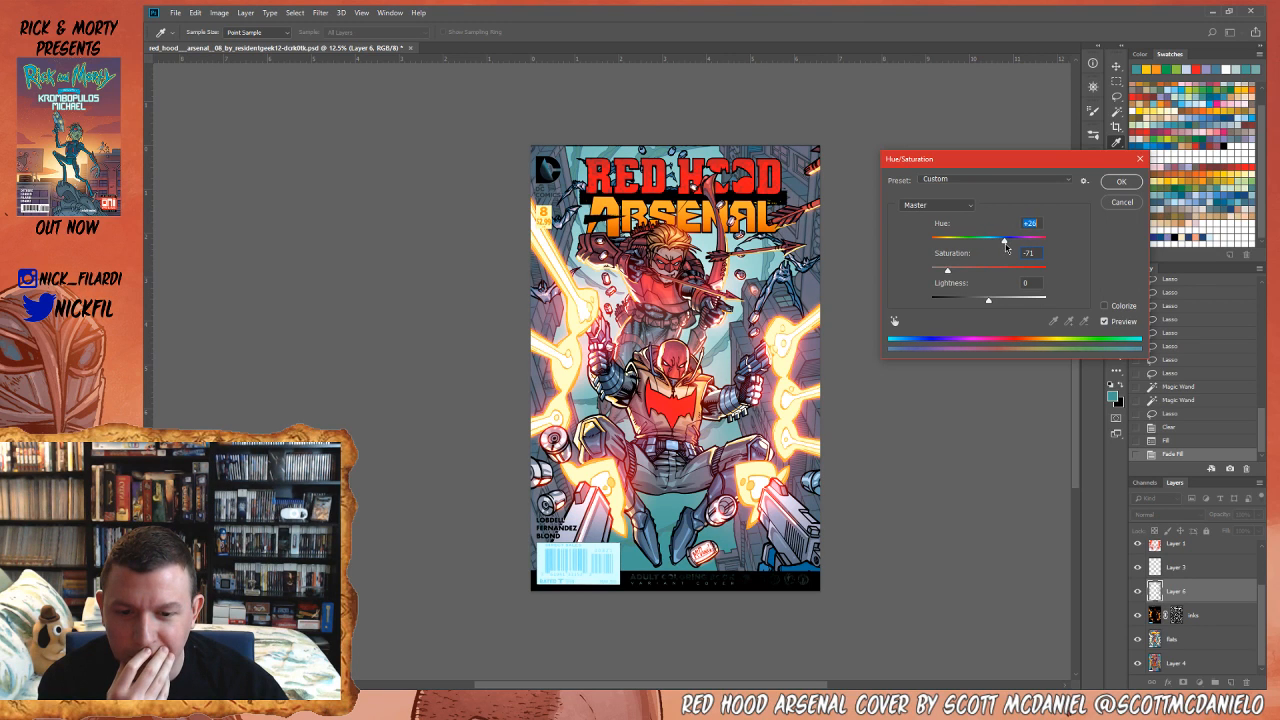
pyautogui.click(1122, 182)
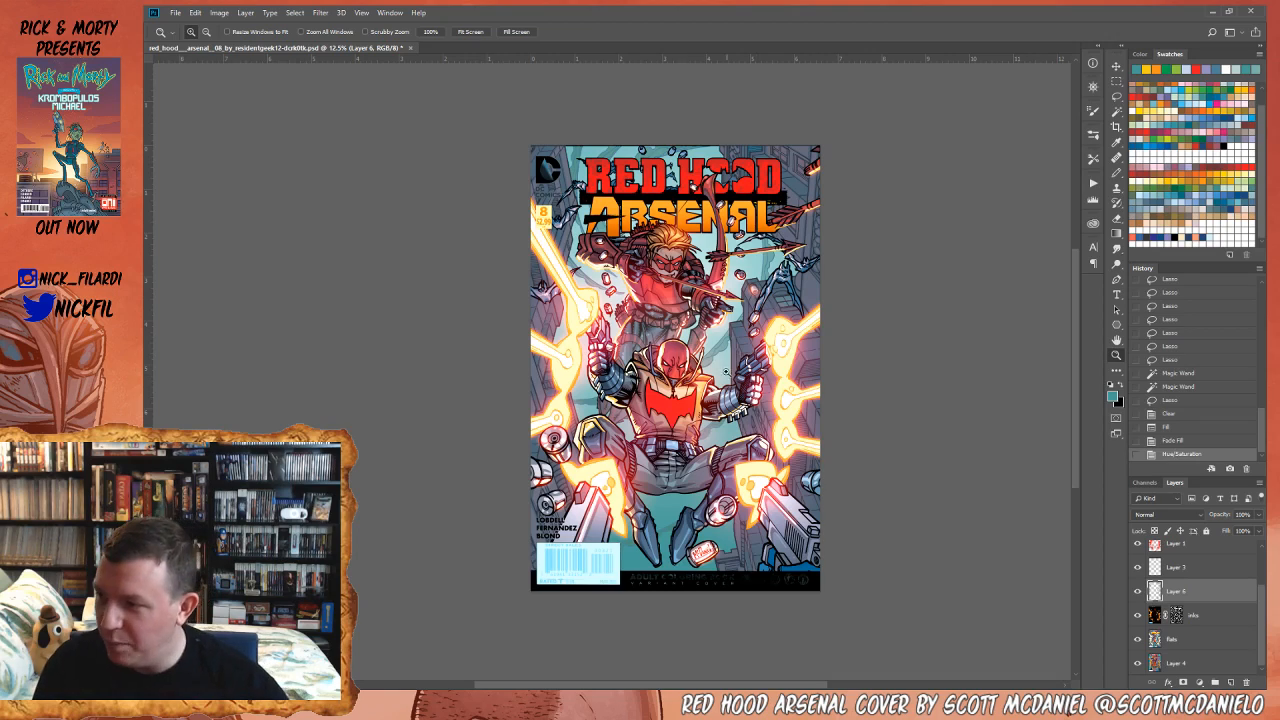
pyautogui.moveTo(732, 376); pyautogui.dragTo(761, 372)
pyautogui.click(665, 366)
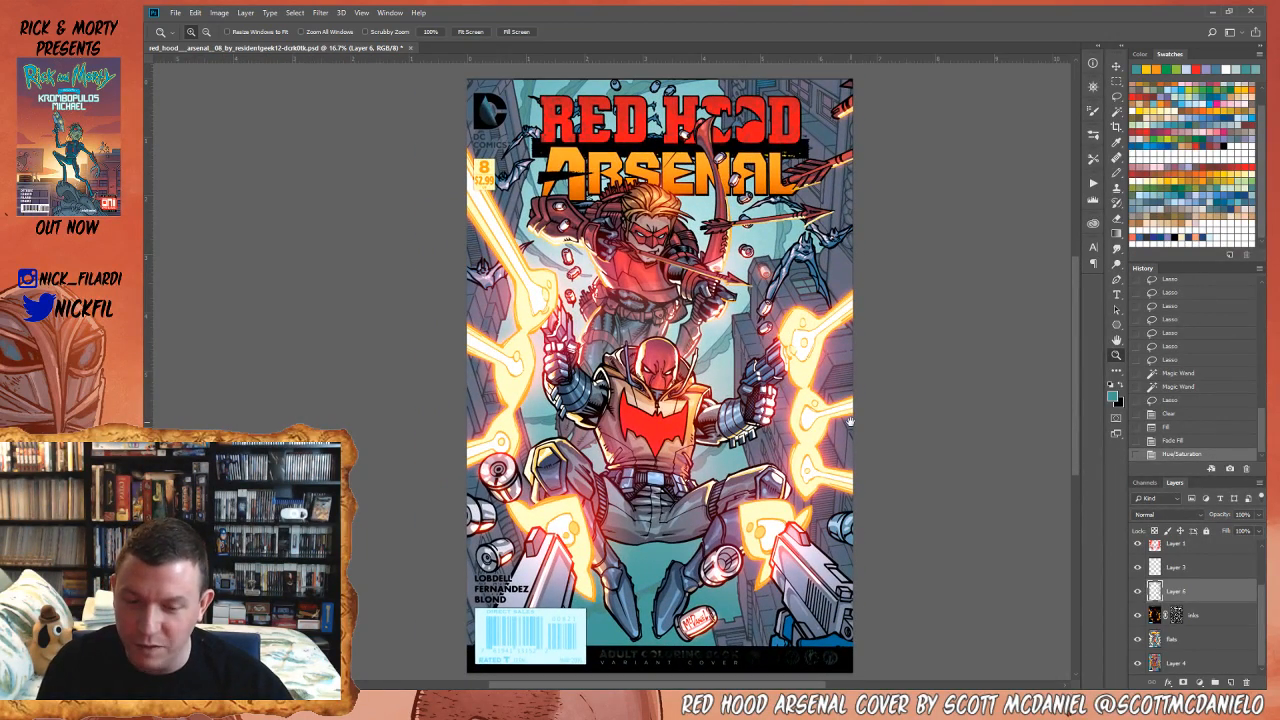
# - Sample a pale teal from the cover's background, lay a faded fill of it over the selected buildings on Layer 6, and deselect
pyautogui.press('b')
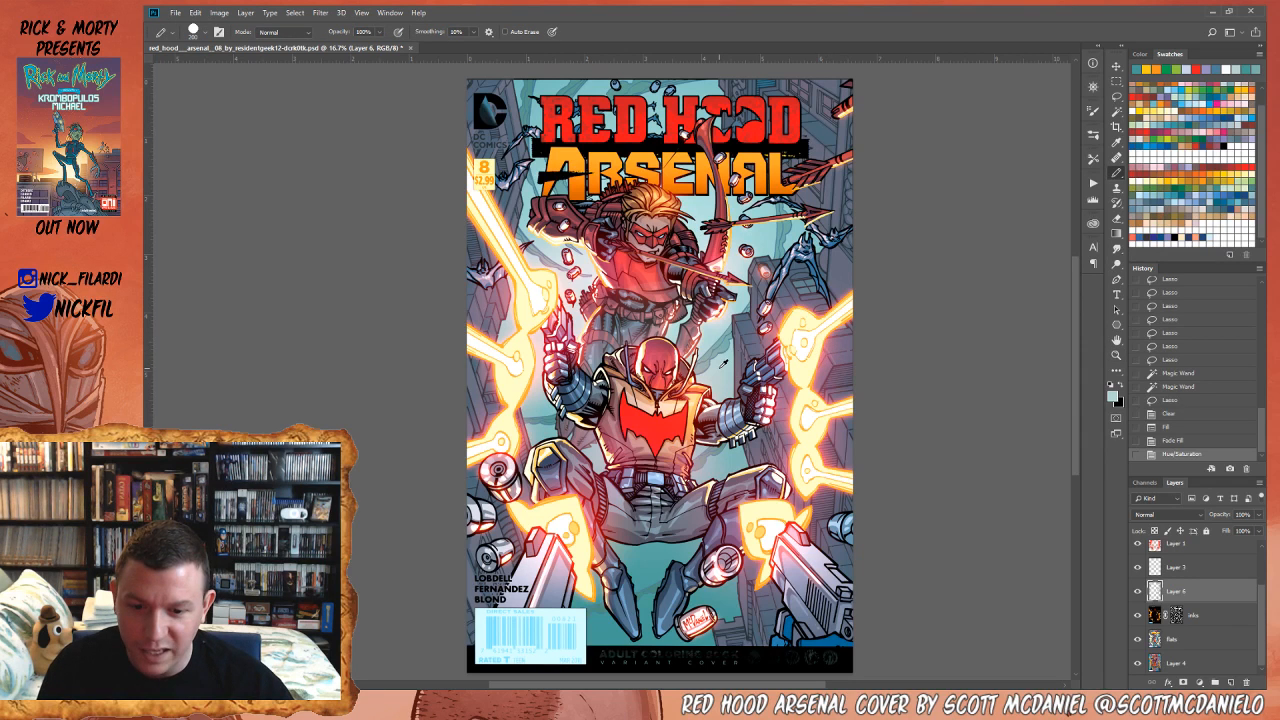
pyautogui.keyDown('alt'); pyautogui.click(718, 368); pyautogui.keyUp('alt')
pyautogui.hotkey('alt', 'BackSpace')
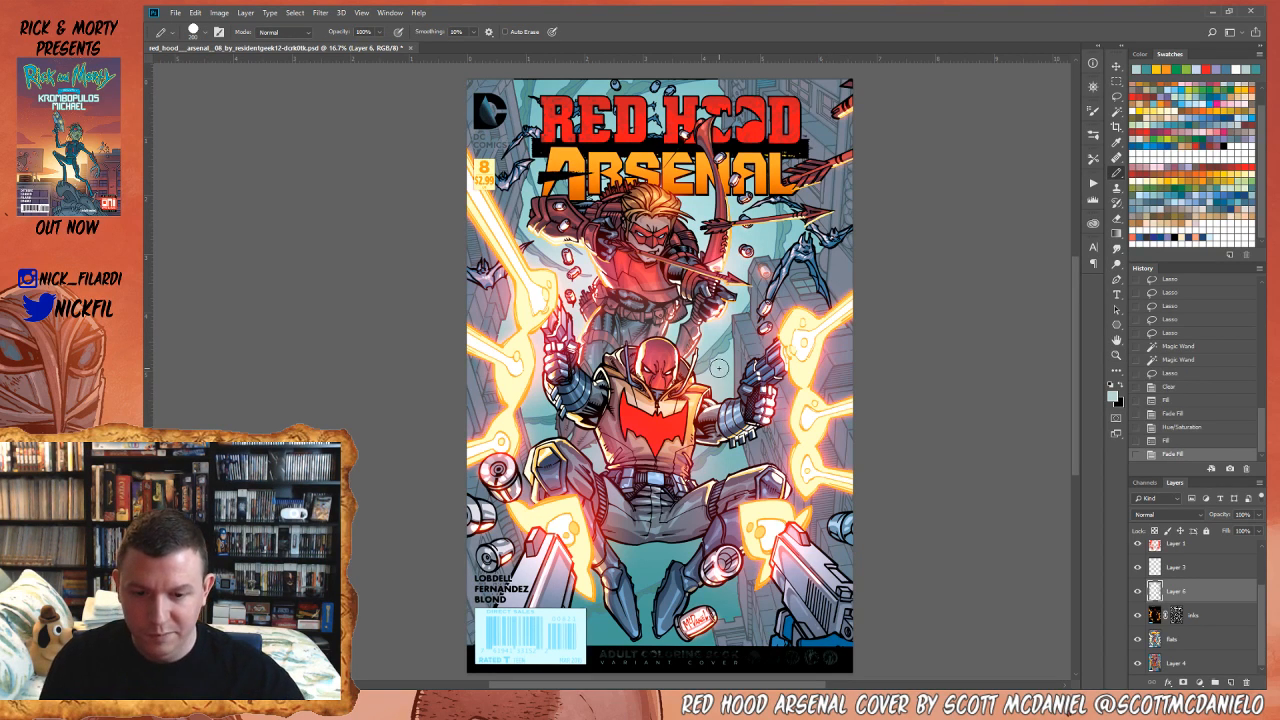
pyautogui.press('z')
pyautogui.hotkey('ctrl', 'd')
pyautogui.keyDown('alt'); pyautogui.click(663, 326); pyautogui.keyUp('alt')
pyautogui.moveTo(663, 326); pyautogui.dragTo(665, 383)
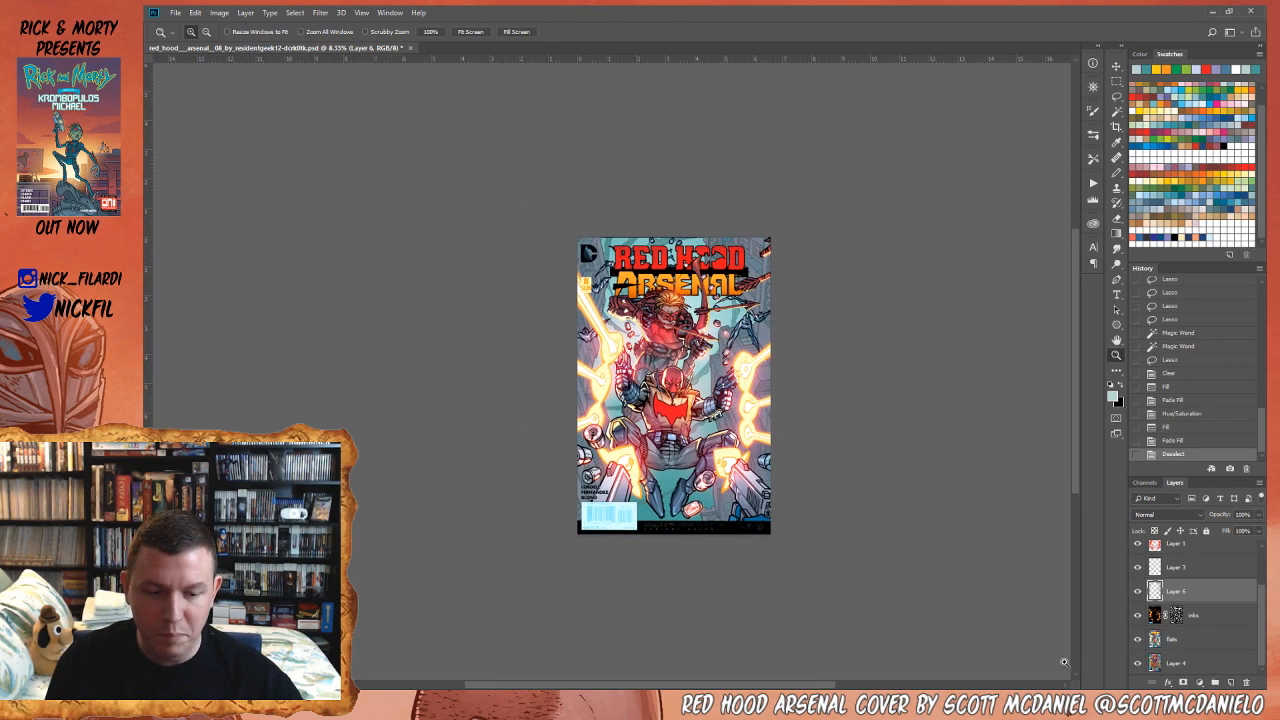
pyautogui.click(1170, 663)
pyautogui.press('w')
pyautogui.click(665, 484)
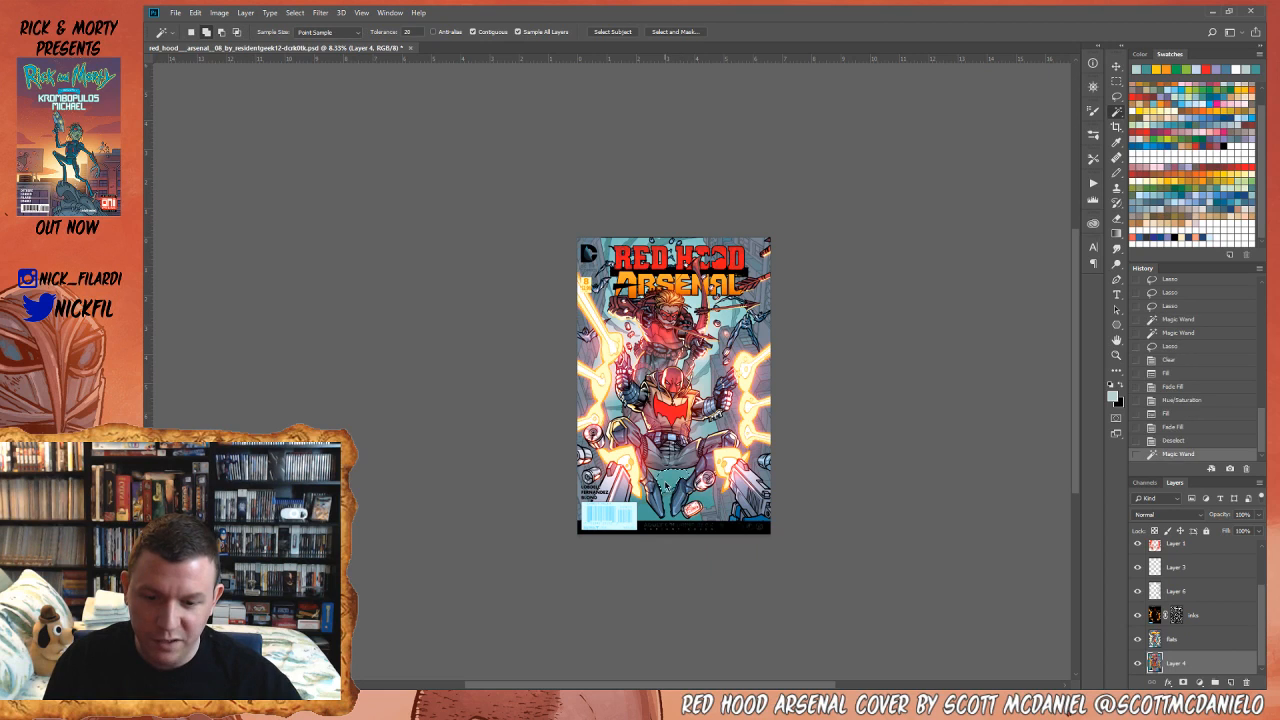
pyautogui.hotkey('ctrl', 'd')
pyautogui.click(1172, 639)
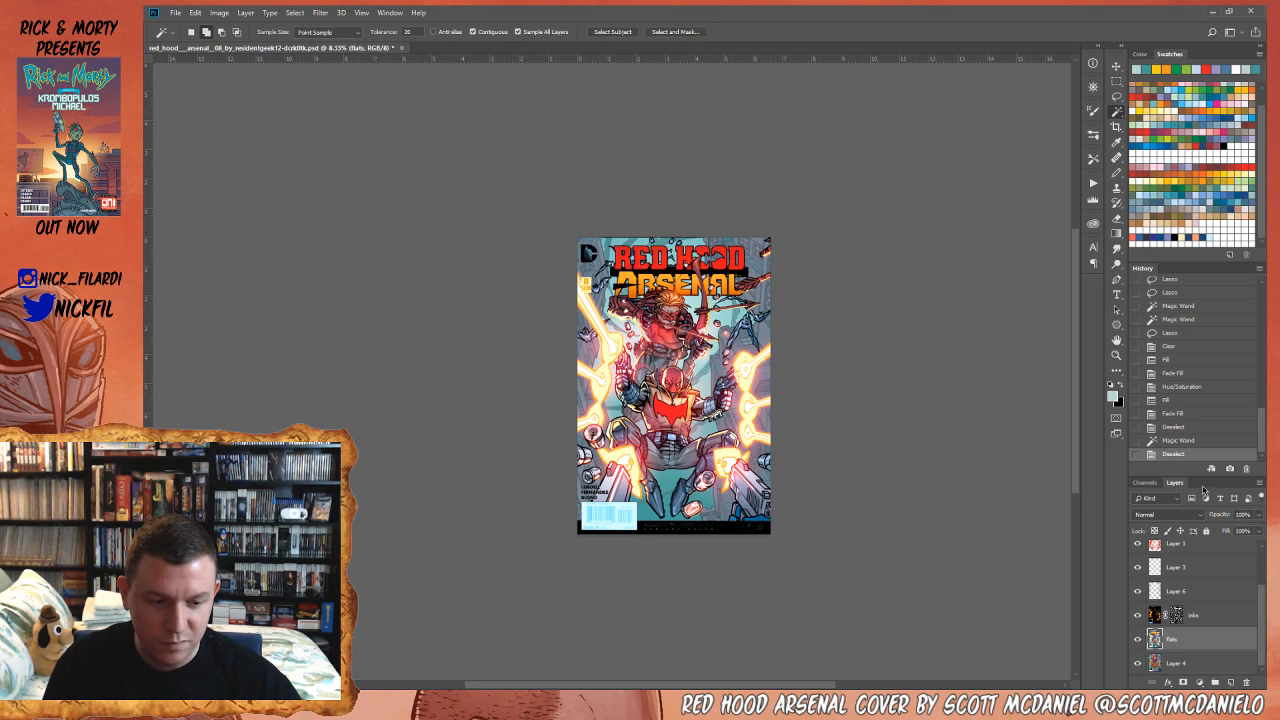
pyautogui.click(1145, 483)
pyautogui.click(1173, 483)
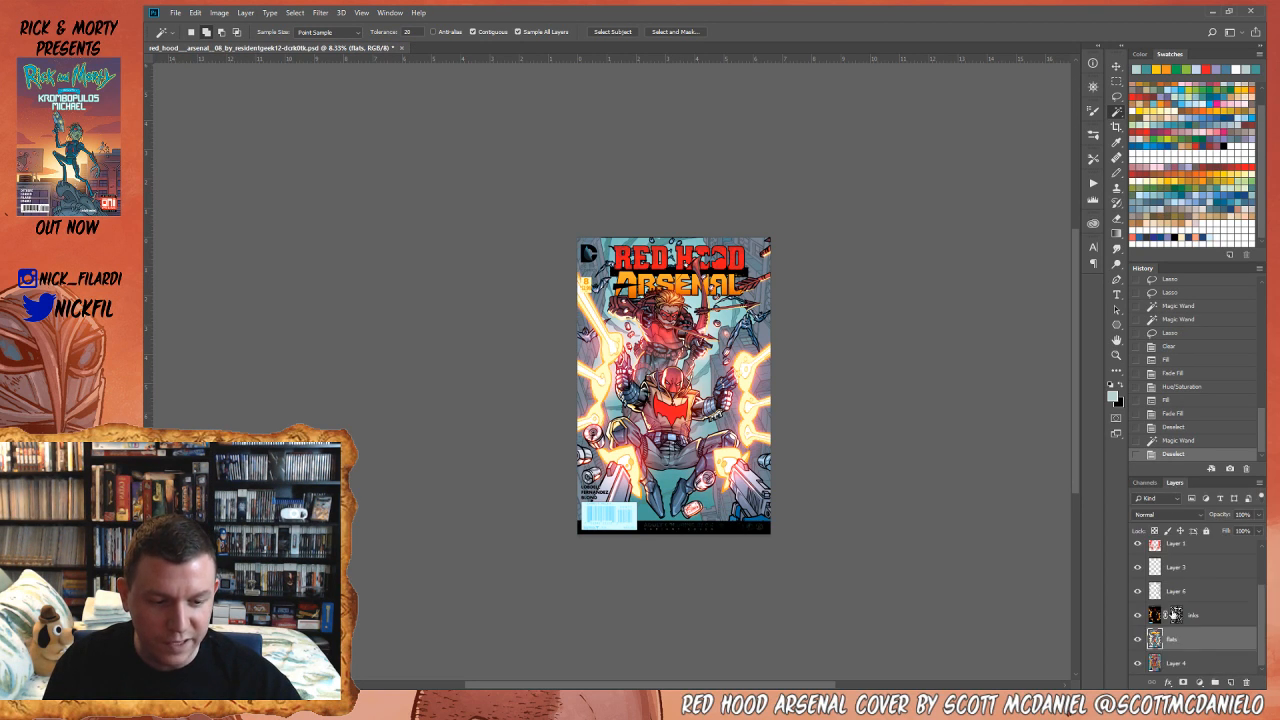
pyautogui.click(1175, 660)
# - Select all white background areas of the Alpha 1 channel with a non-contiguous Magic Wand, return to the RGB composite, and hide the selection edges
pyautogui.click(1145, 483)
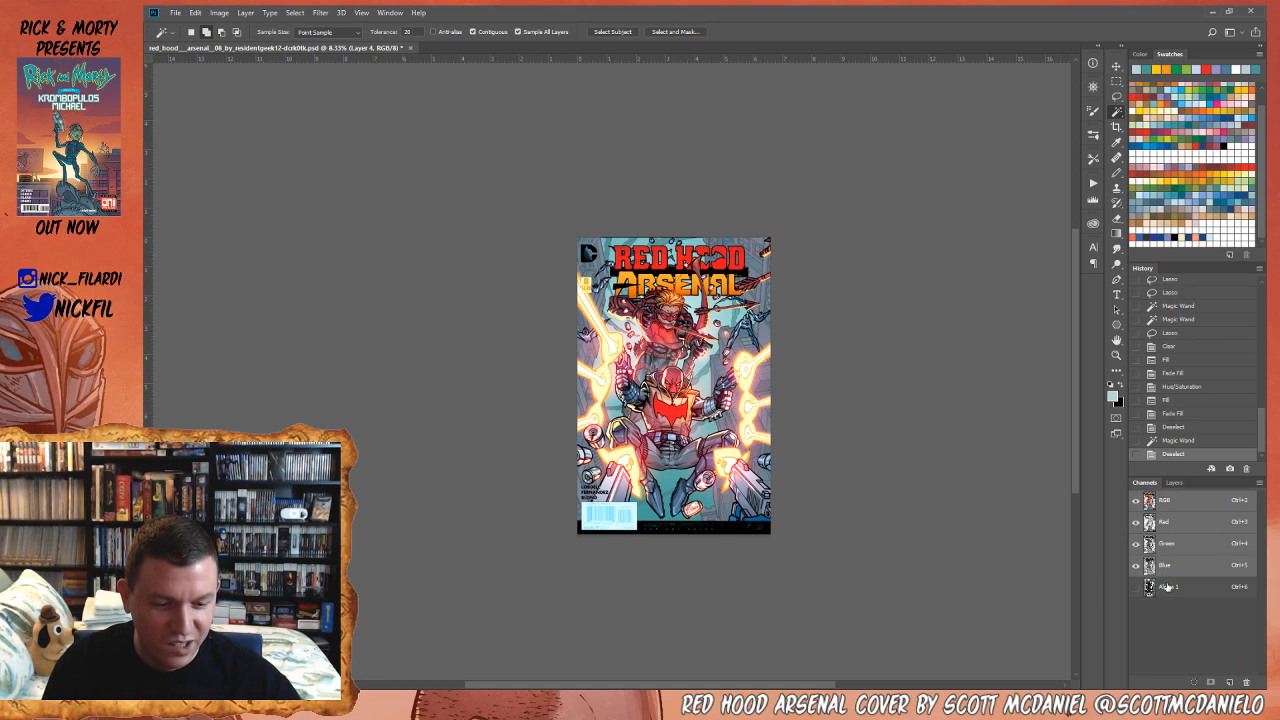
pyautogui.click(1169, 592)
pyautogui.click(670, 479)
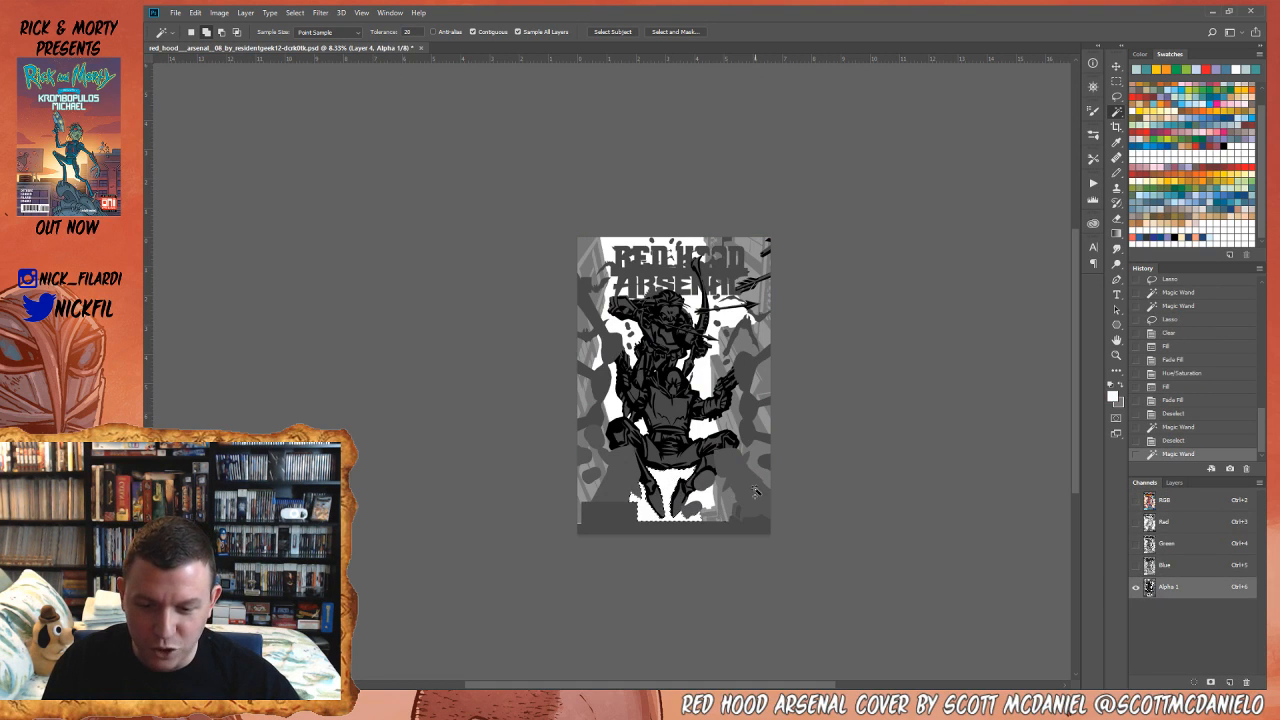
pyautogui.hotkey('ctrl', 'd')
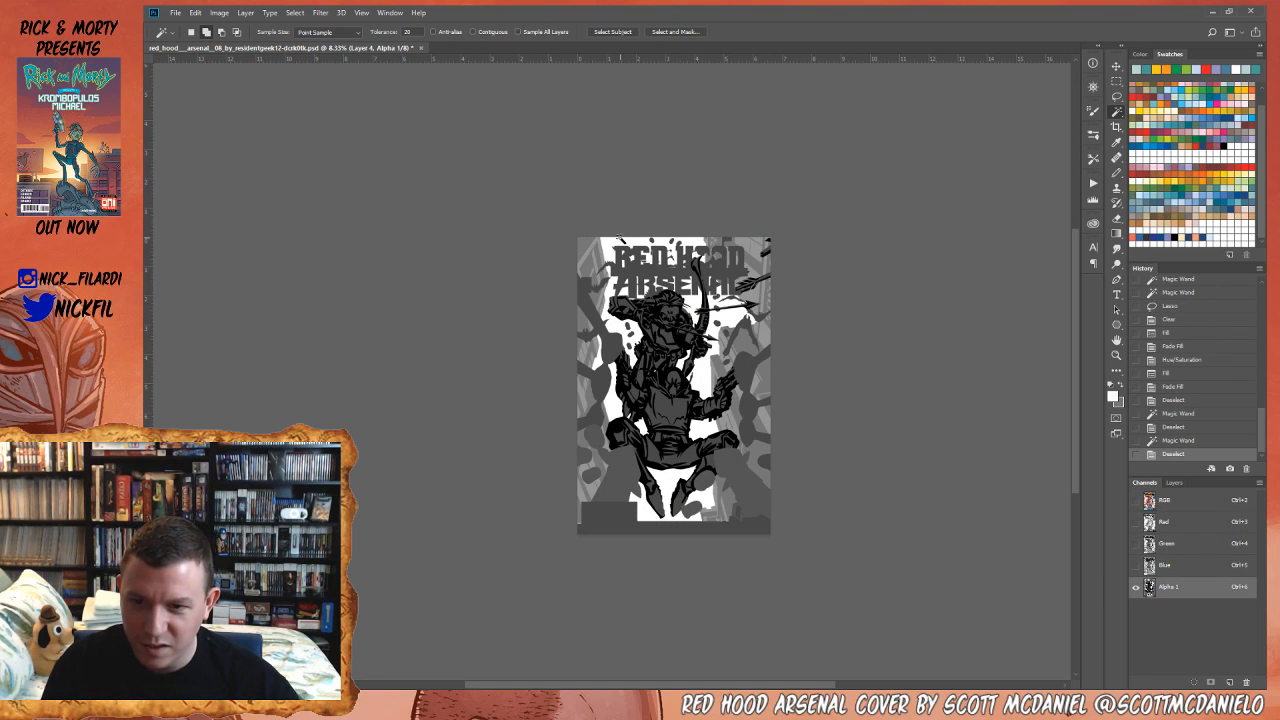
pyautogui.click(602, 245)
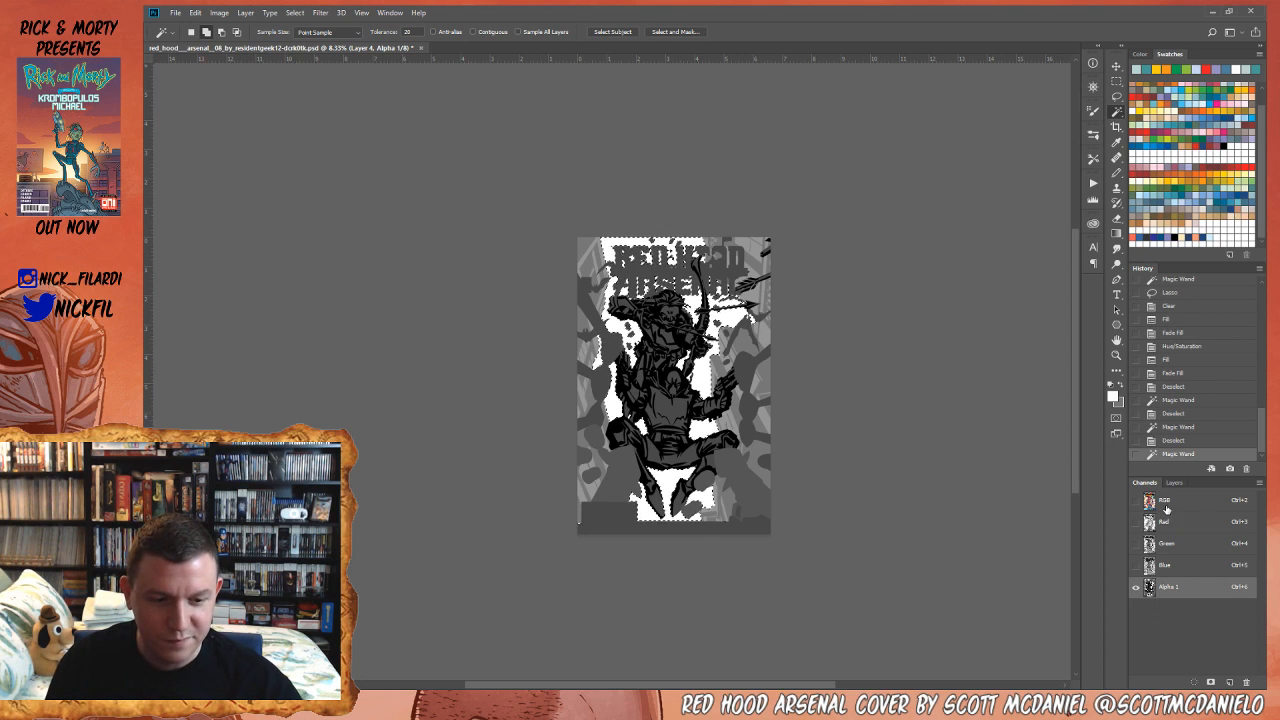
pyautogui.hotkey('ctrl', '2')
pyautogui.moveTo(757, 367); pyautogui.dragTo(738, 372)
pyautogui.hotkey('ctrl', 'h')
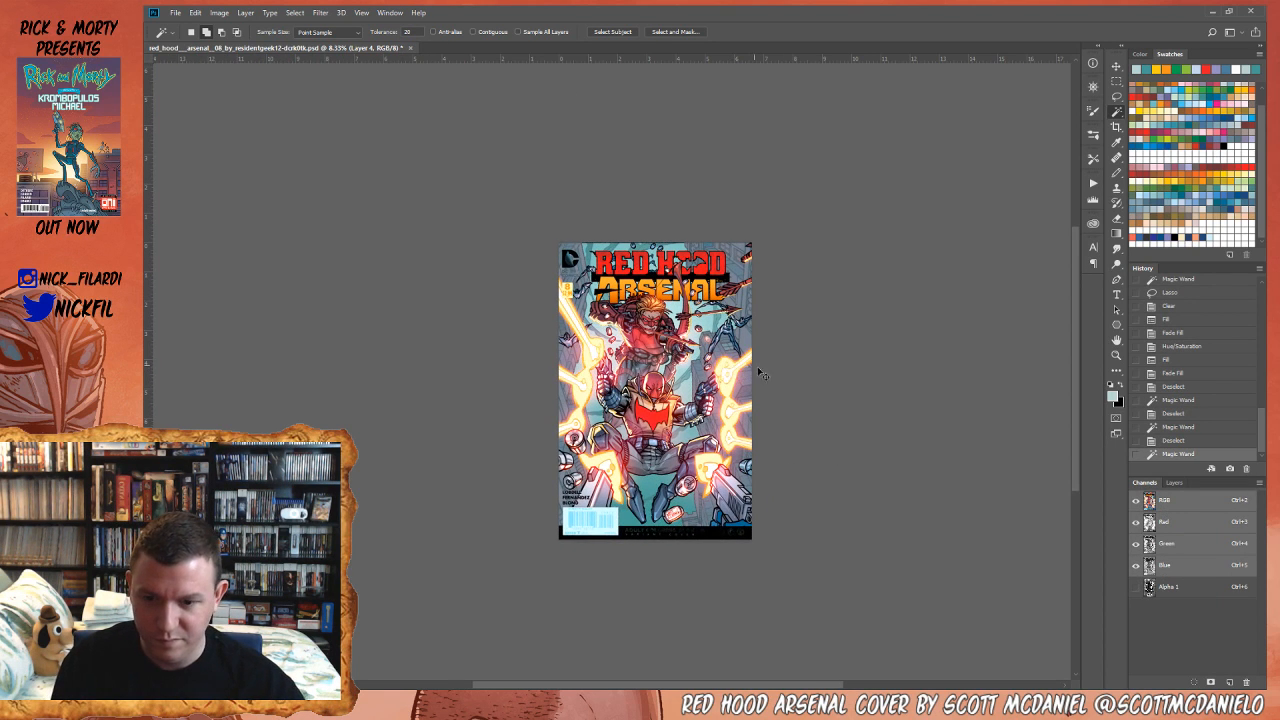
# - Shift the hue of the selected background on the flats layer with Hue/Saturation
pyautogui.click(1174, 482)
pyautogui.click(1184, 637)
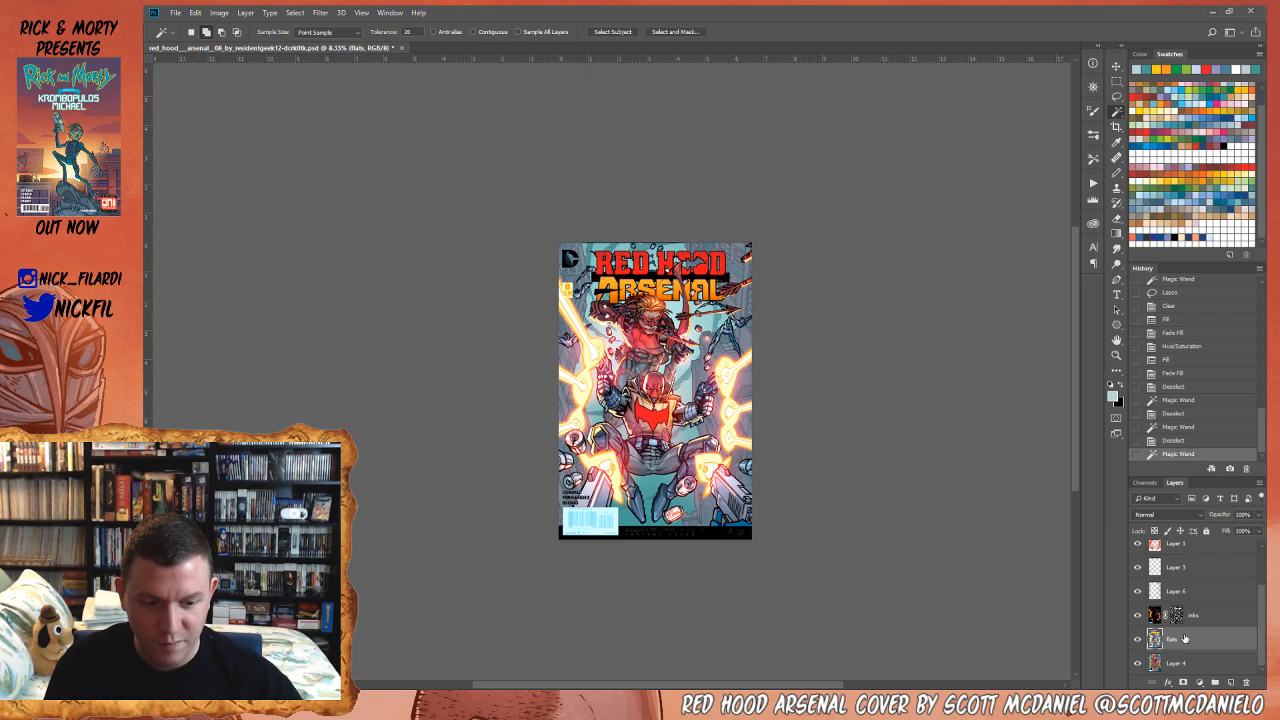
pyautogui.hotkey('ctrl', 'u')
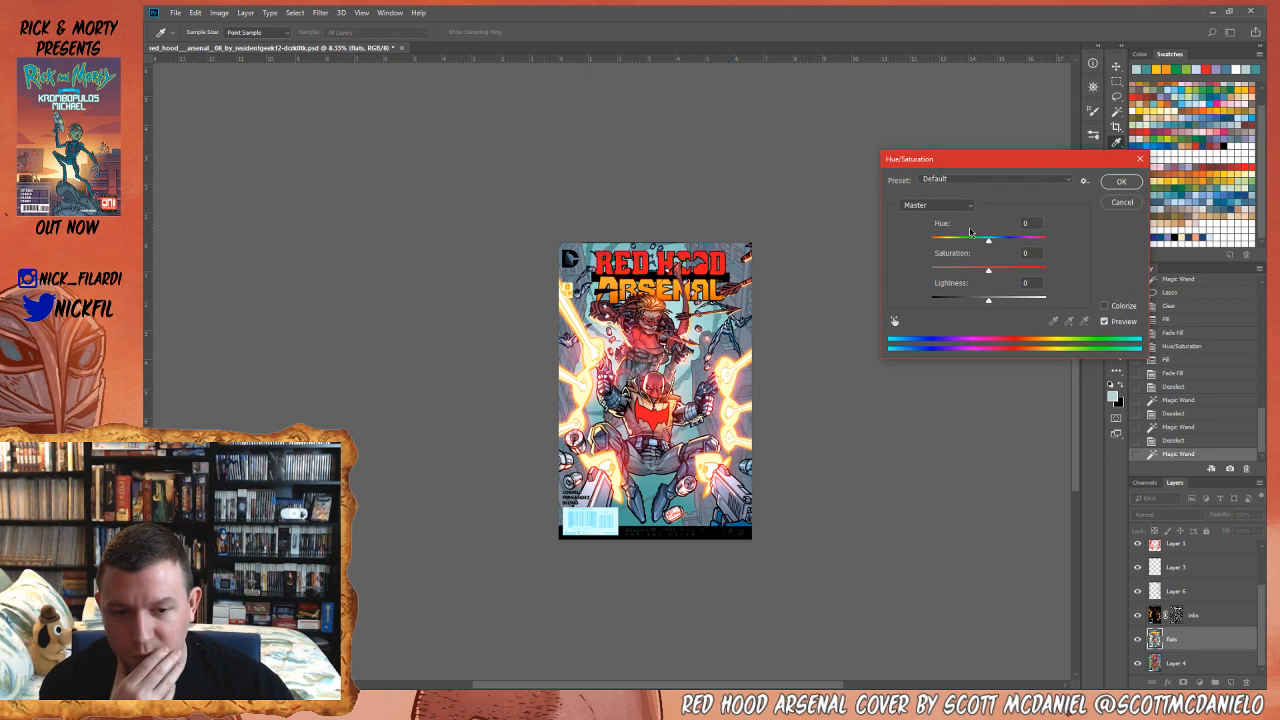
pyautogui.moveTo(958, 243); pyautogui.dragTo(1014, 234)
pyautogui.click(1121, 181)
# - Fill the selected background on the flats layer with an orange swatch, first faded and once more at full strength
pyautogui.click(1163, 102)
pyautogui.hotkey('alt', 'BackSpace')
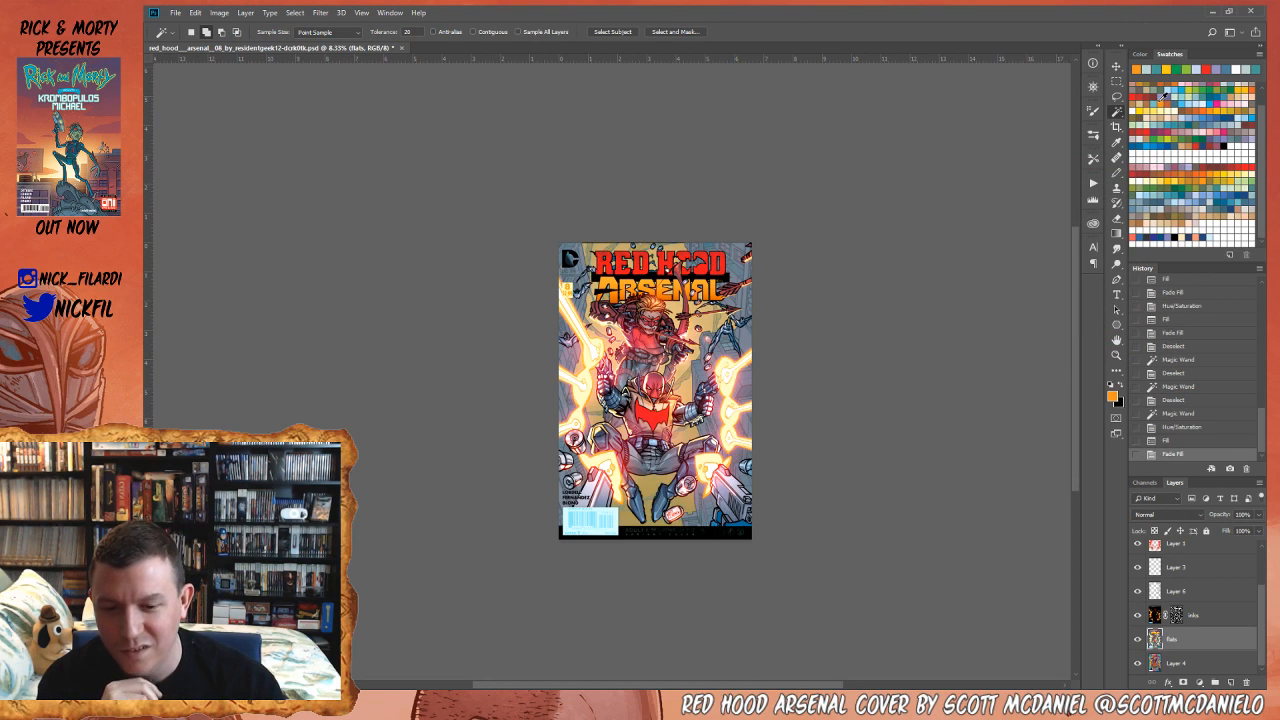
pyautogui.hotkey('alt', 'BackSpace')
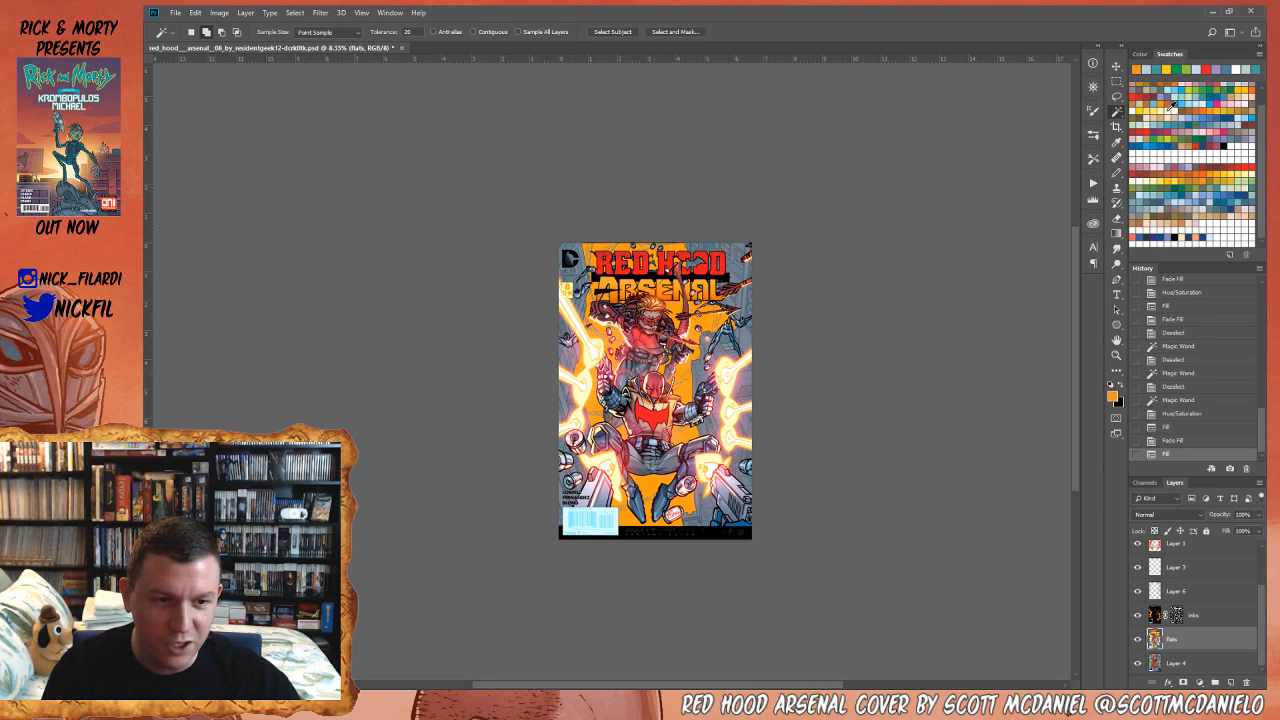
# - Lighten the orange background from the top with pale cream Screen-mode gradients running down the cover, and undo the last gradient
pyautogui.click(1170, 106)
pyautogui.press('g')
pyautogui.moveTo(663, 352); pyautogui.dragTo(663, 577)
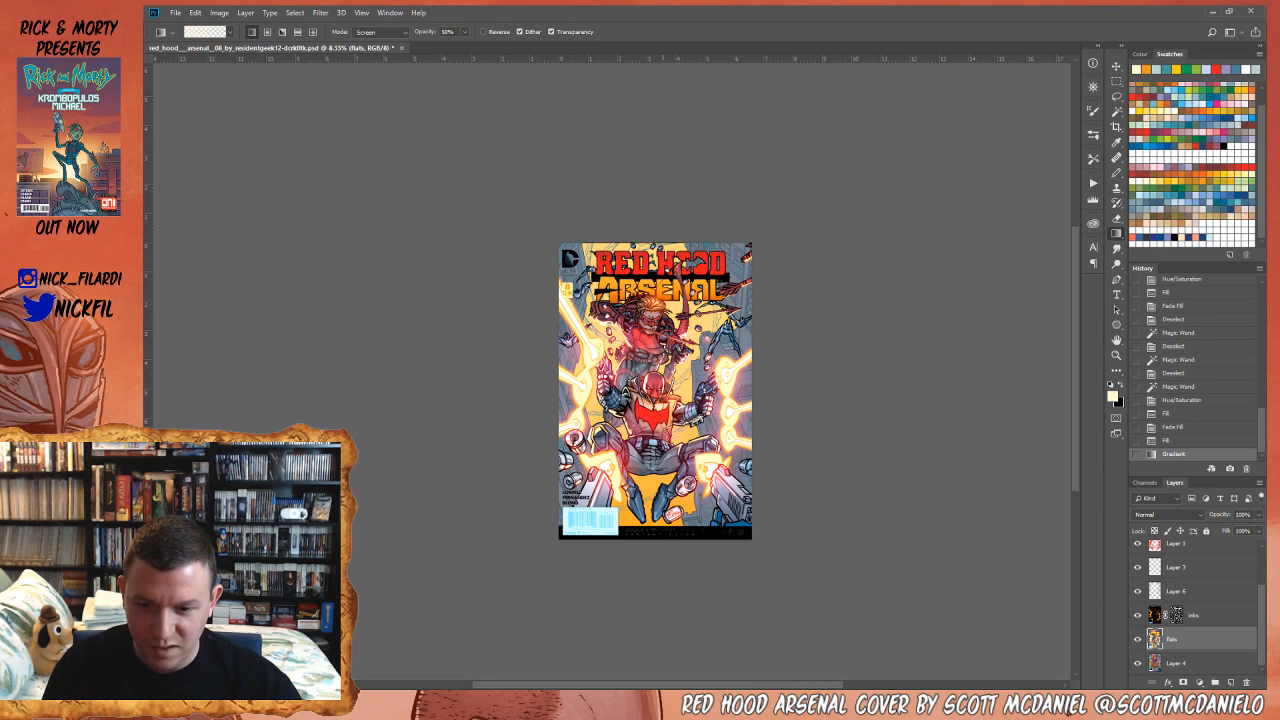
pyautogui.moveTo(655, 350); pyautogui.dragTo(675, 557)
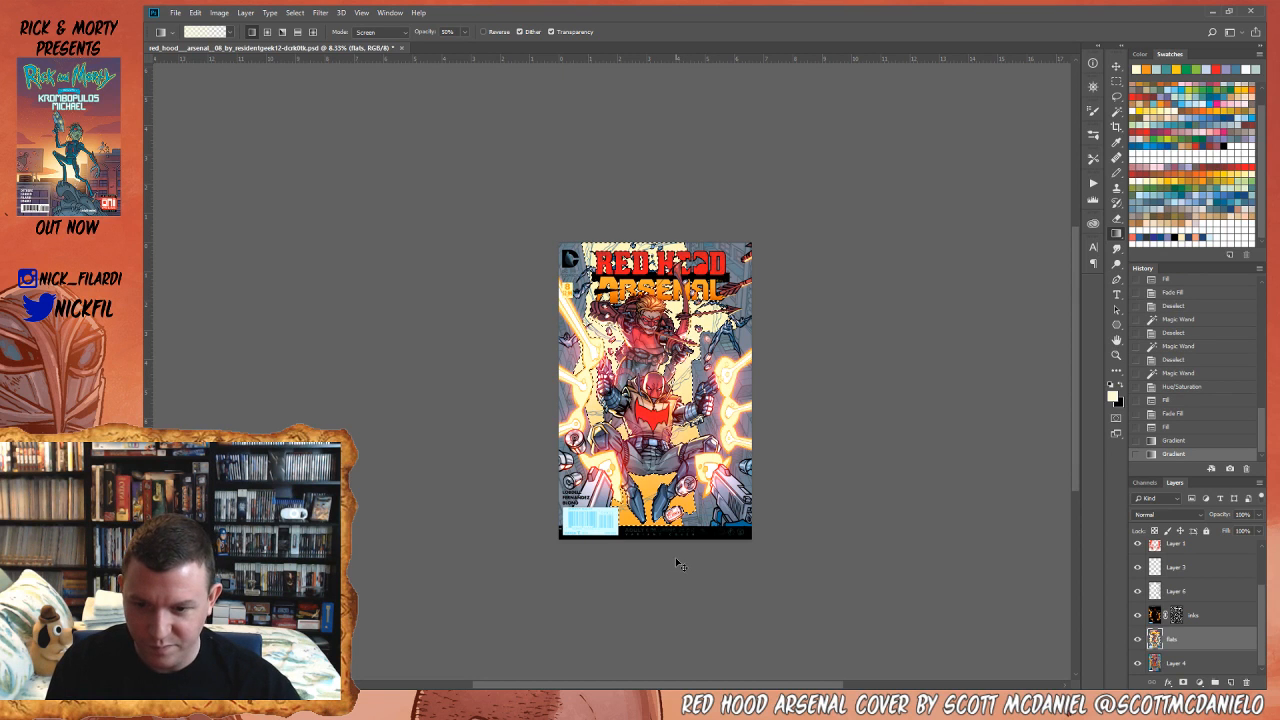
pyautogui.moveTo(648, 333); pyautogui.dragTo(668, 568)
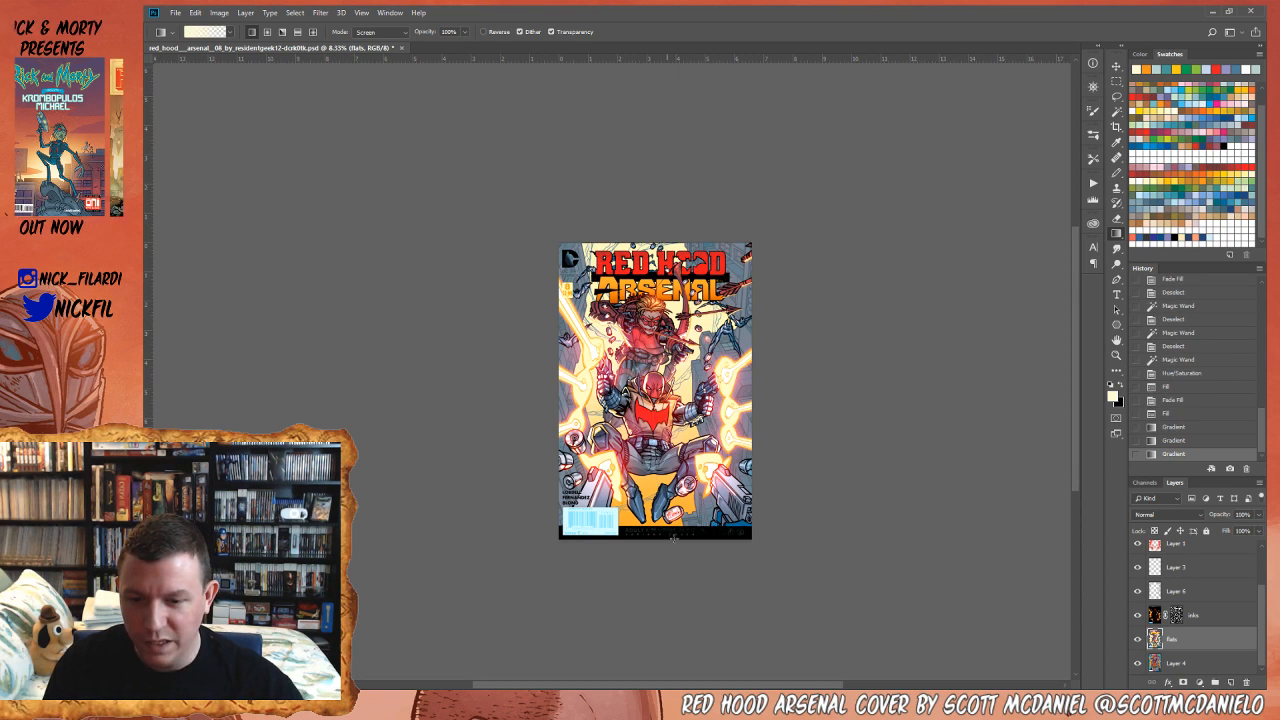
pyautogui.moveTo(722, 530)
pyautogui.mouseDown()
pyautogui.moveTo(737, 480)
pyautogui.moveTo(728, 545)
pyautogui.mouseUp()
pyautogui.hotkey('ctrl', 'z')
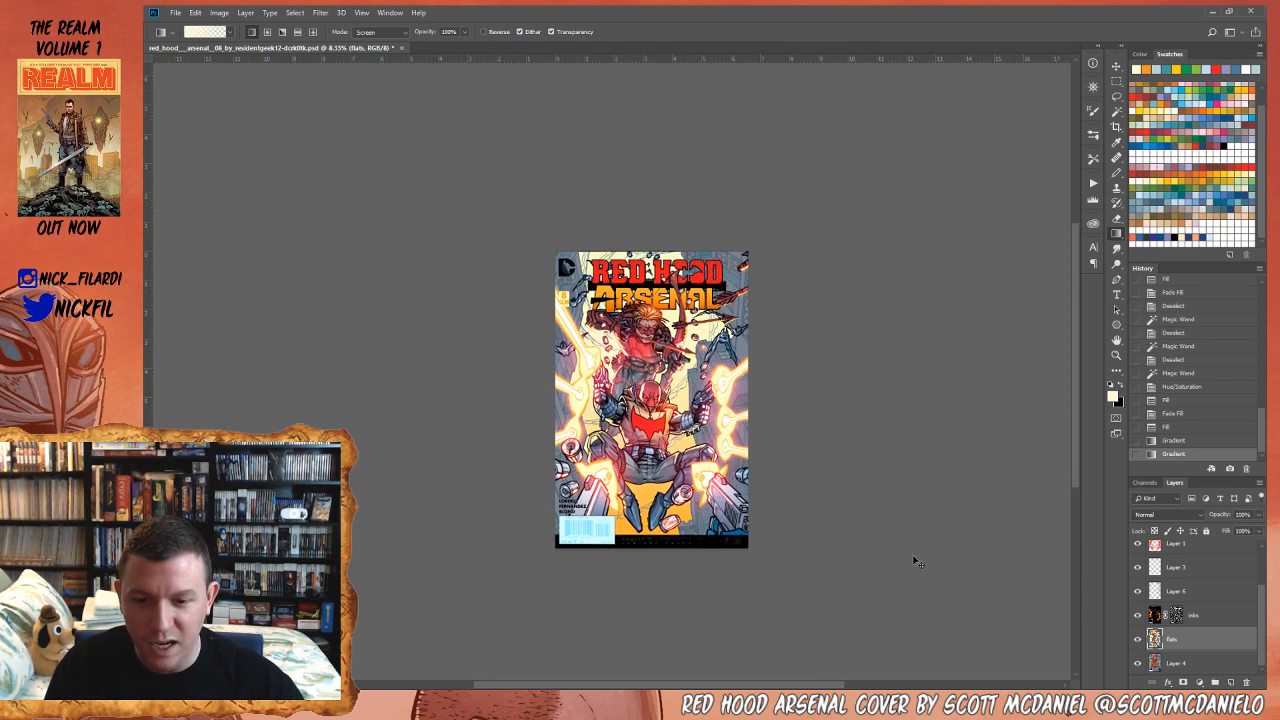
# - Set the foreground colour to white and lay two faded white fills over the selected background on the flats layer
pyautogui.press('d')
pyautogui.press('x')
pyautogui.hotkey('alt', 'BackSpace')
pyautogui.hotkey('alt', 'BackSpace')
pyautogui.hotkey('ctrl', 'shift', 'f')
pyautogui.press('Return')
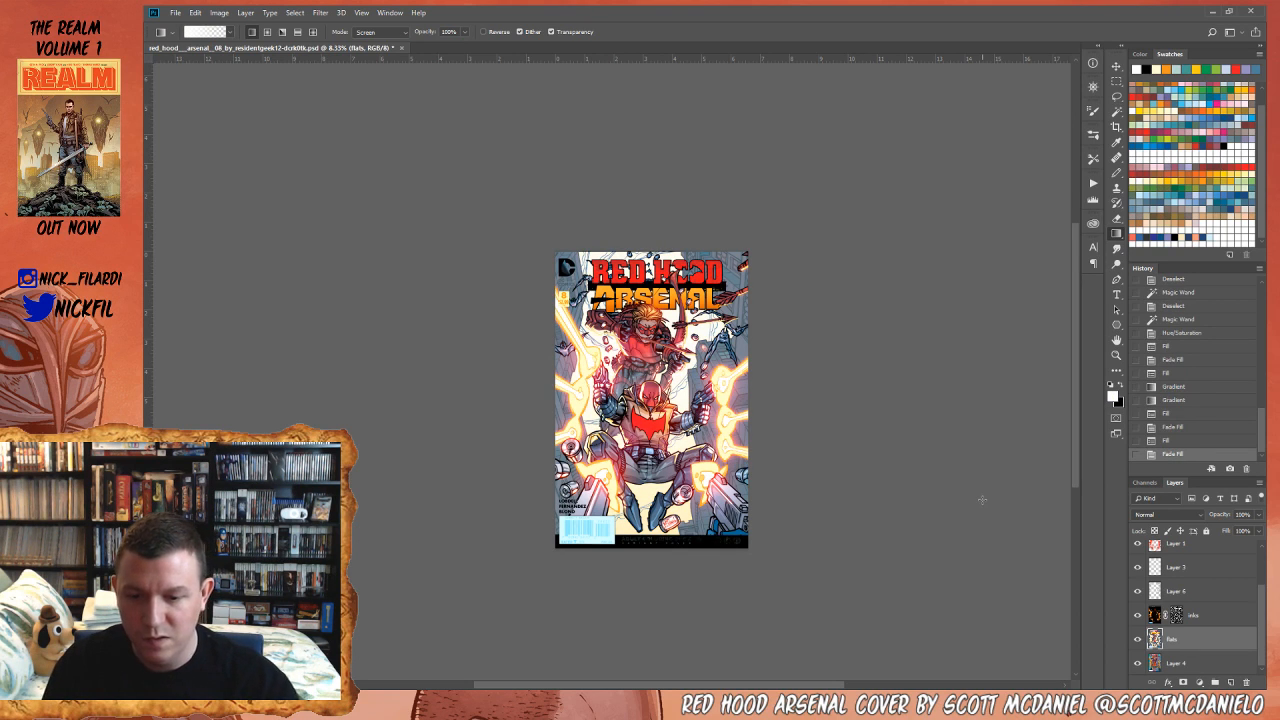
# - Tint the selected background on the flats layer with two faded fills of a light blue swatch, check the whole cover, and deselect
pyautogui.click(1165, 130)
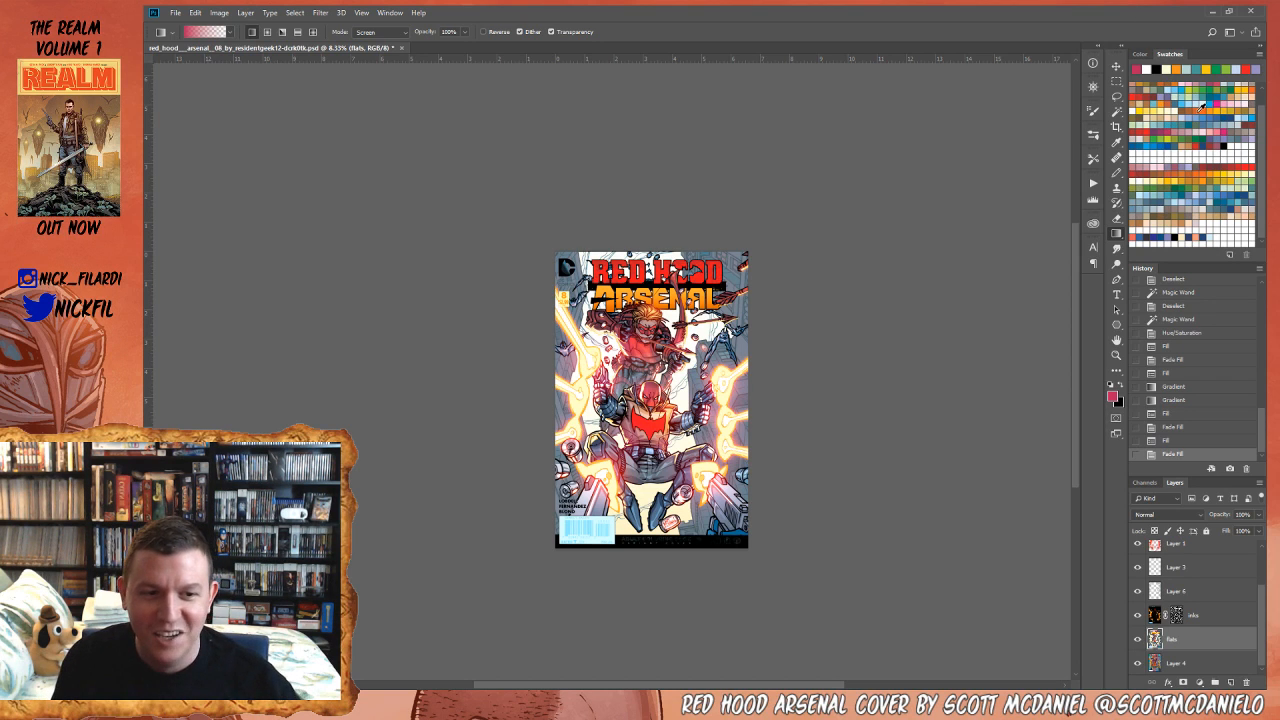
pyautogui.click(1232, 113)
pyautogui.press('F2')
pyautogui.press('F2')
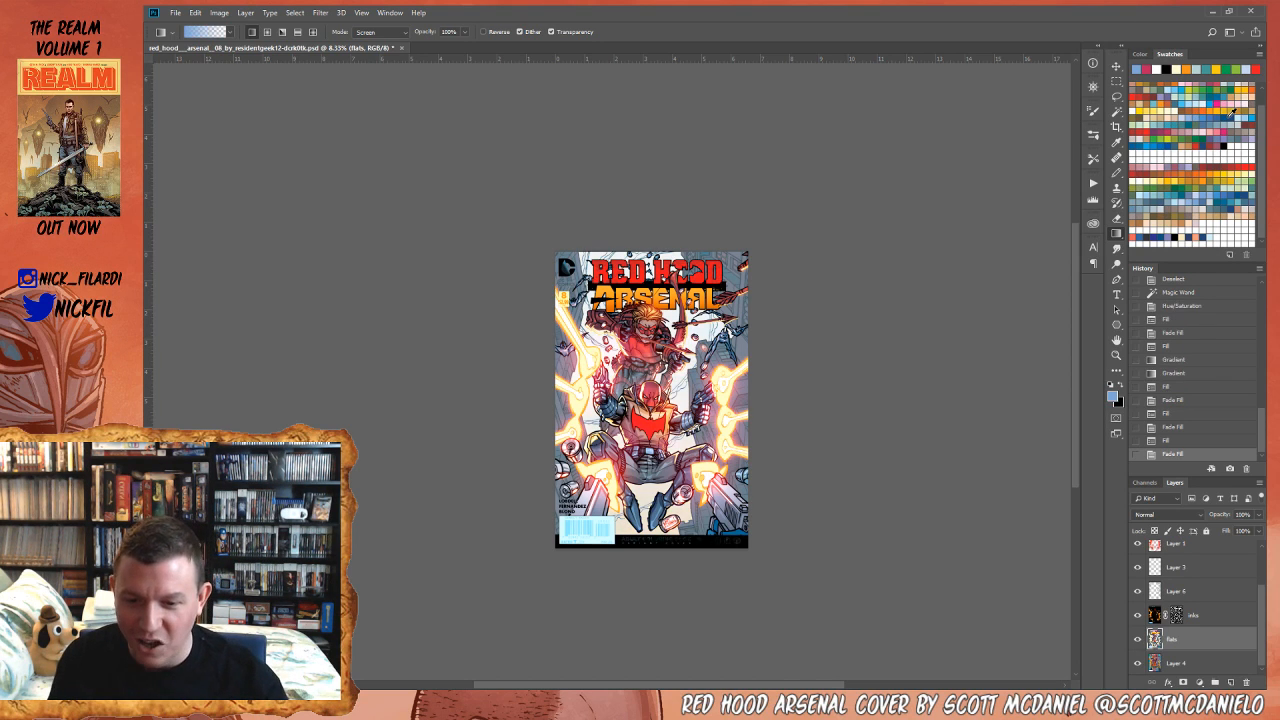
pyautogui.press('z')
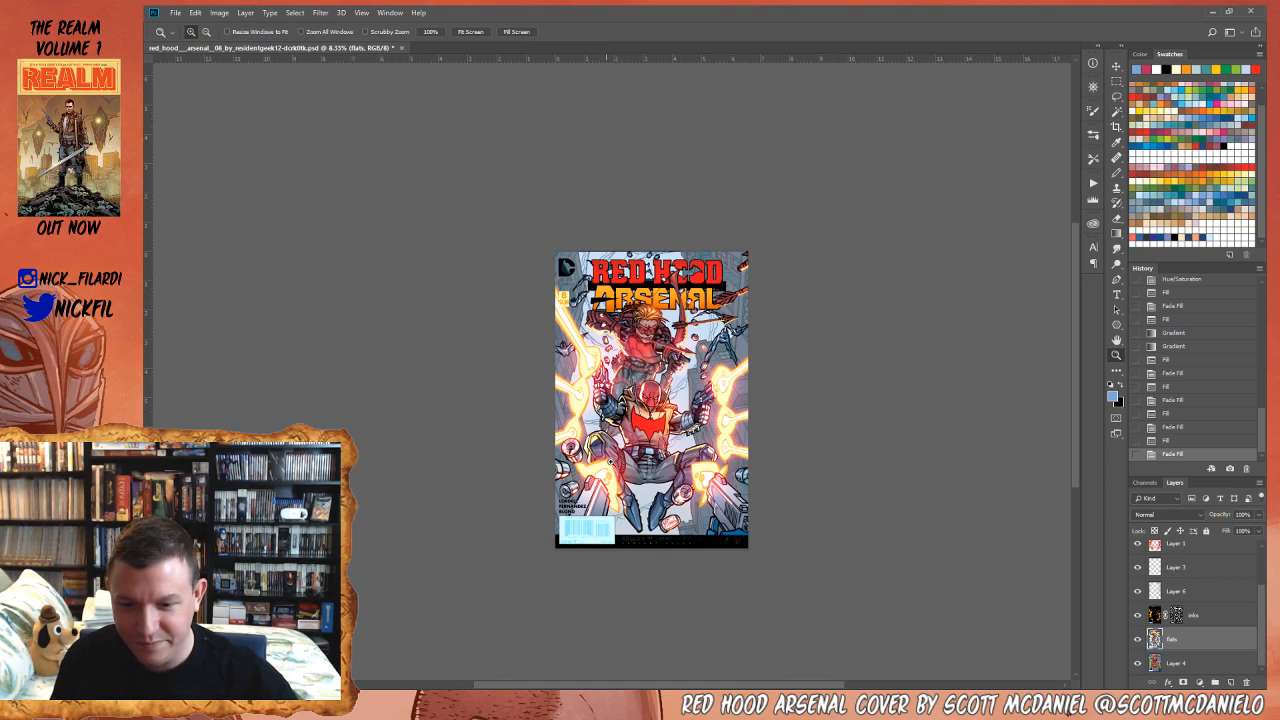
pyautogui.click(612, 461)
pyautogui.click(612, 461)
pyautogui.moveTo(755, 335); pyautogui.dragTo(715, 407)
pyautogui.hotkey('ctrl', 'r')
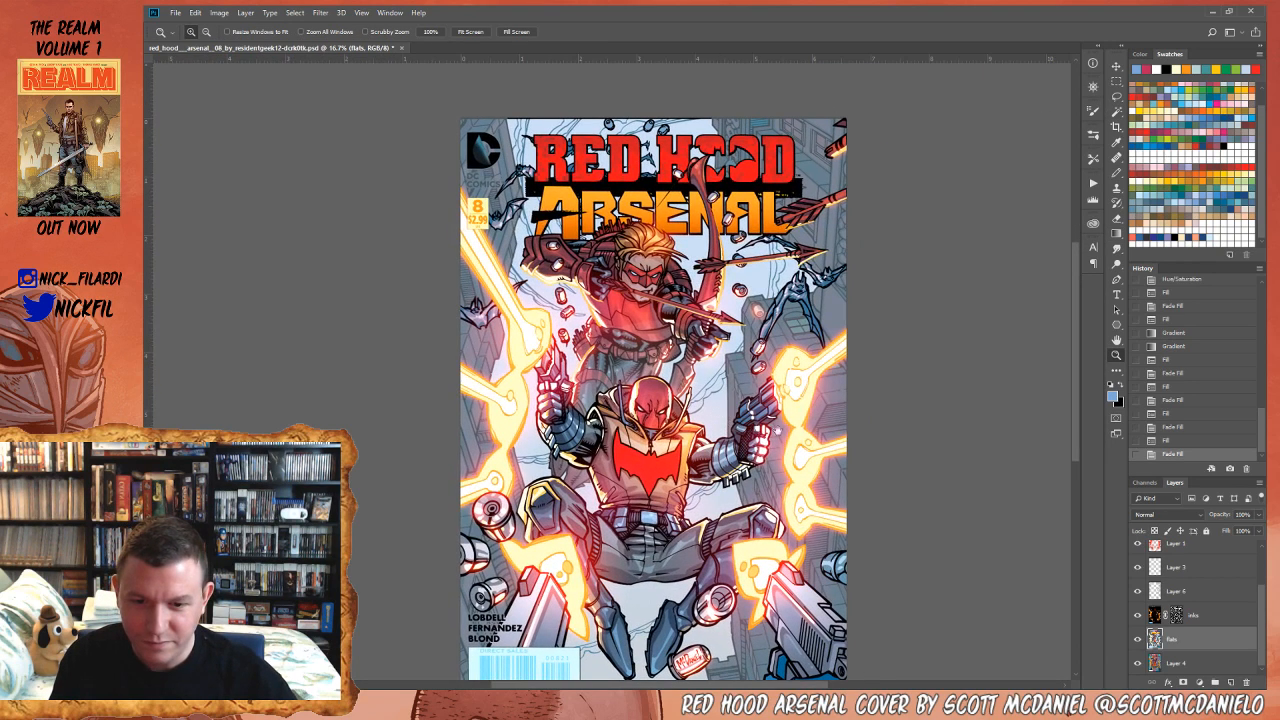
pyautogui.keyDown('alt'); pyautogui.click(724, 410); pyautogui.keyUp('alt')
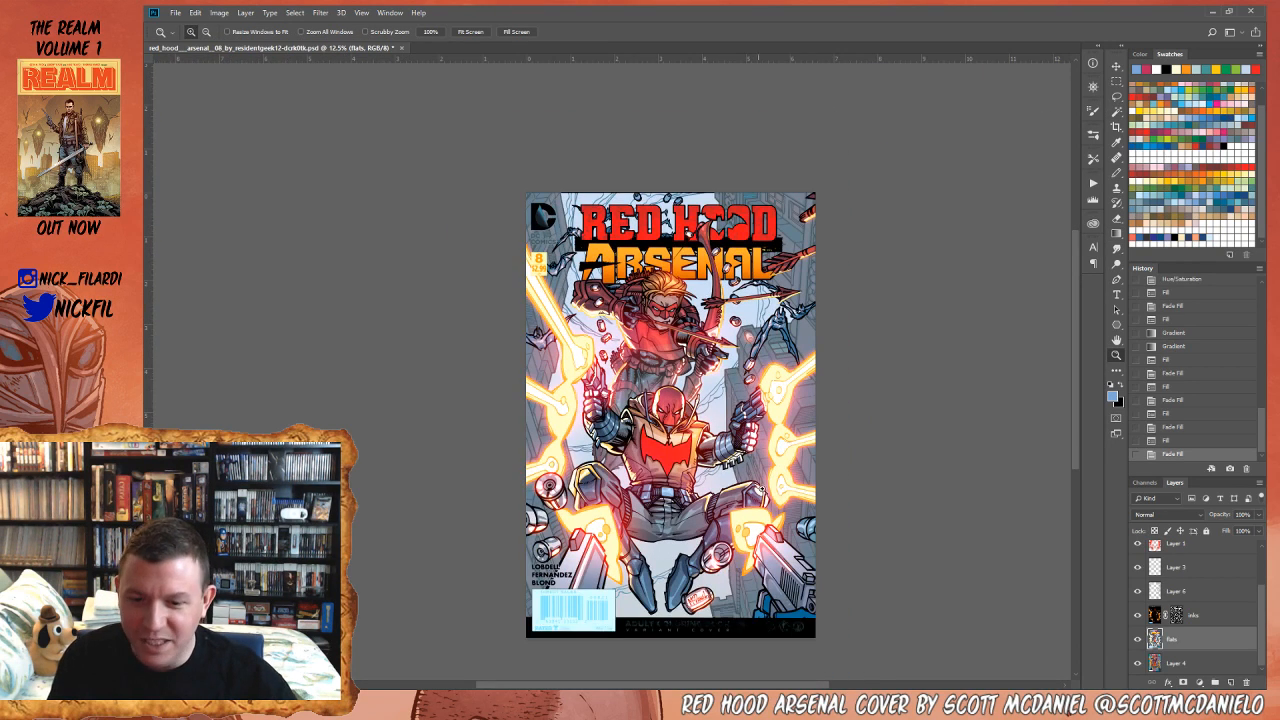
pyautogui.moveTo(786, 525); pyautogui.dragTo(778, 507)
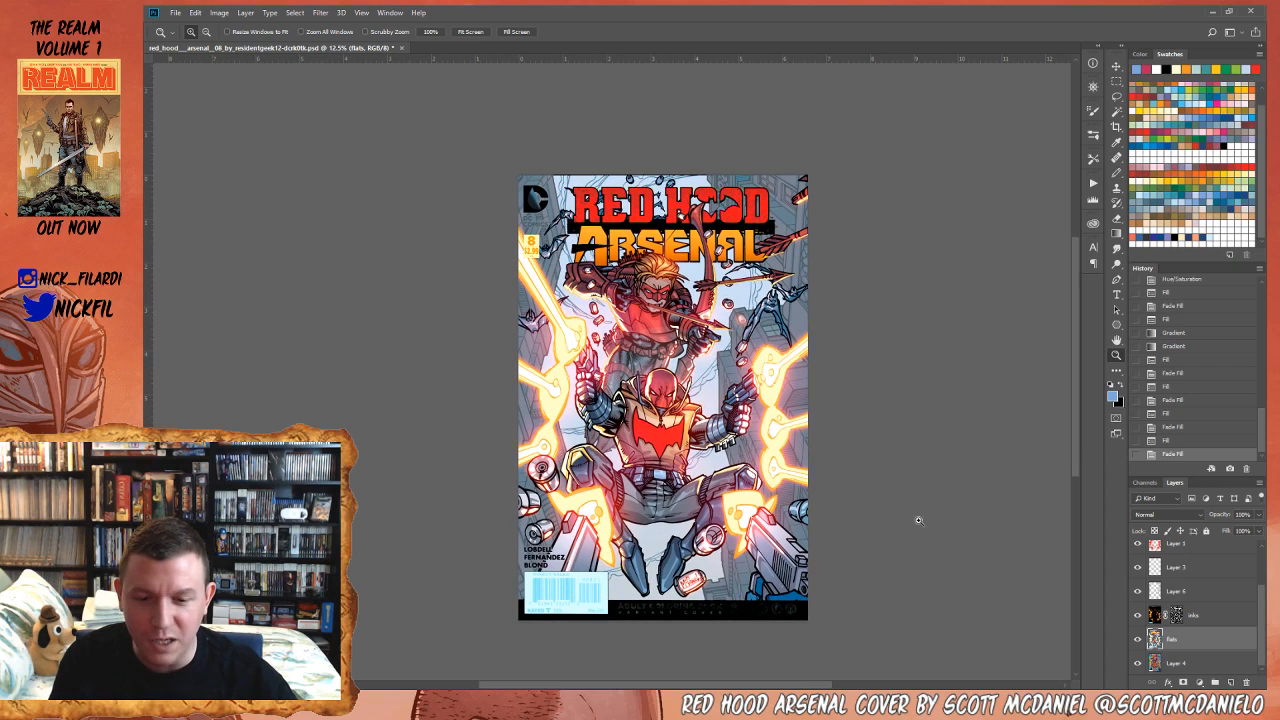
pyautogui.hotkey('ctrl', 'd')
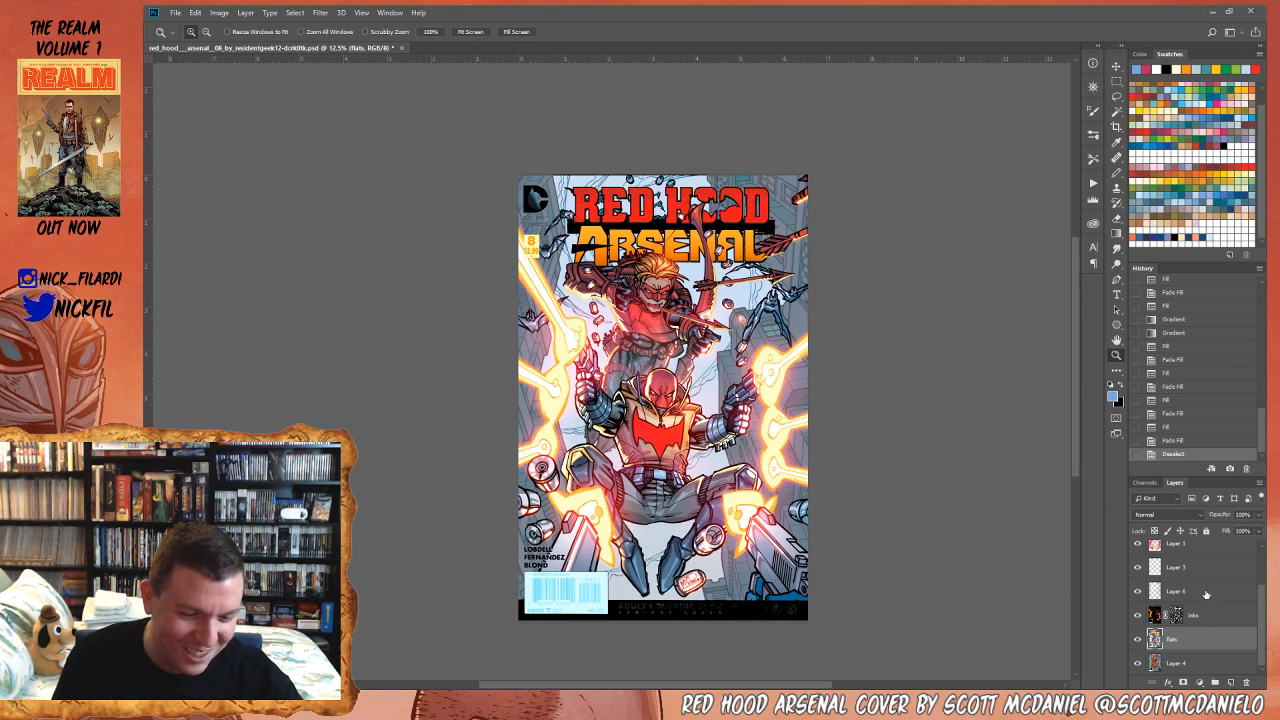
# - Select the empty area of Layer 6 with the Magic Wand, try a faded bright blue fill on it, and revert to the plain selection
pyautogui.click(1206, 594)
pyautogui.press('w')
pyautogui.click(667, 494)
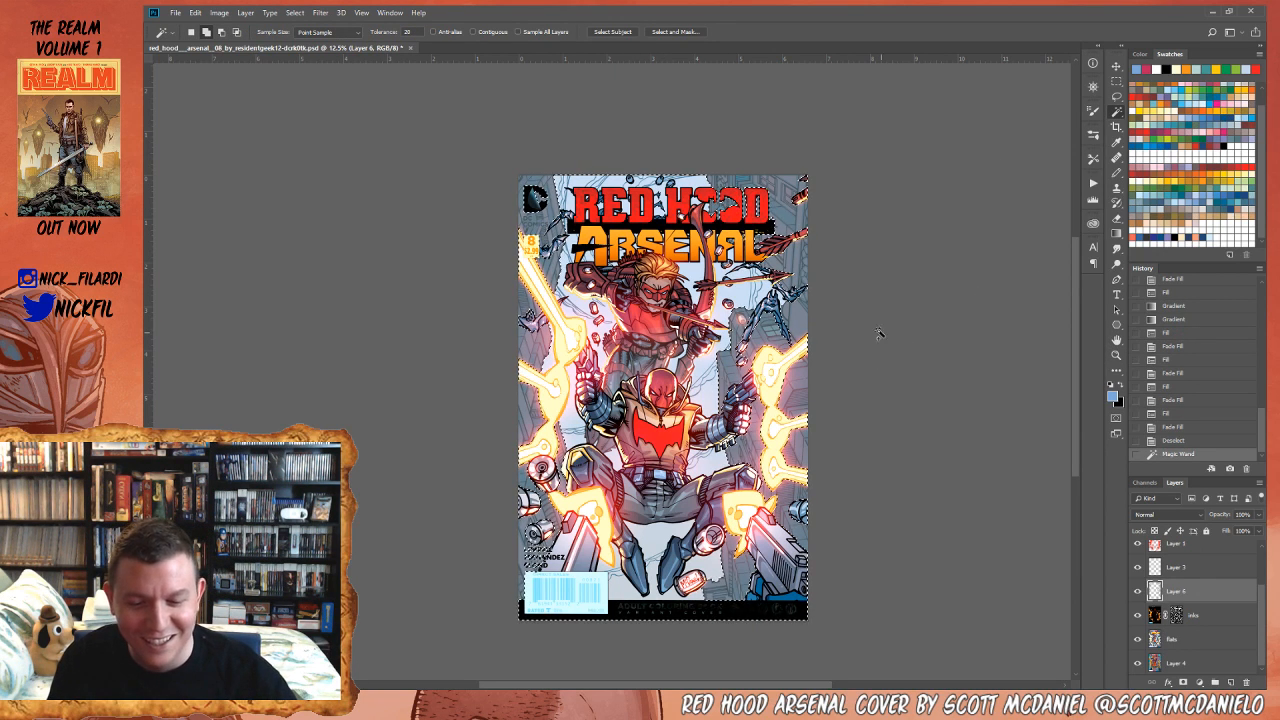
pyautogui.click(1216, 99)
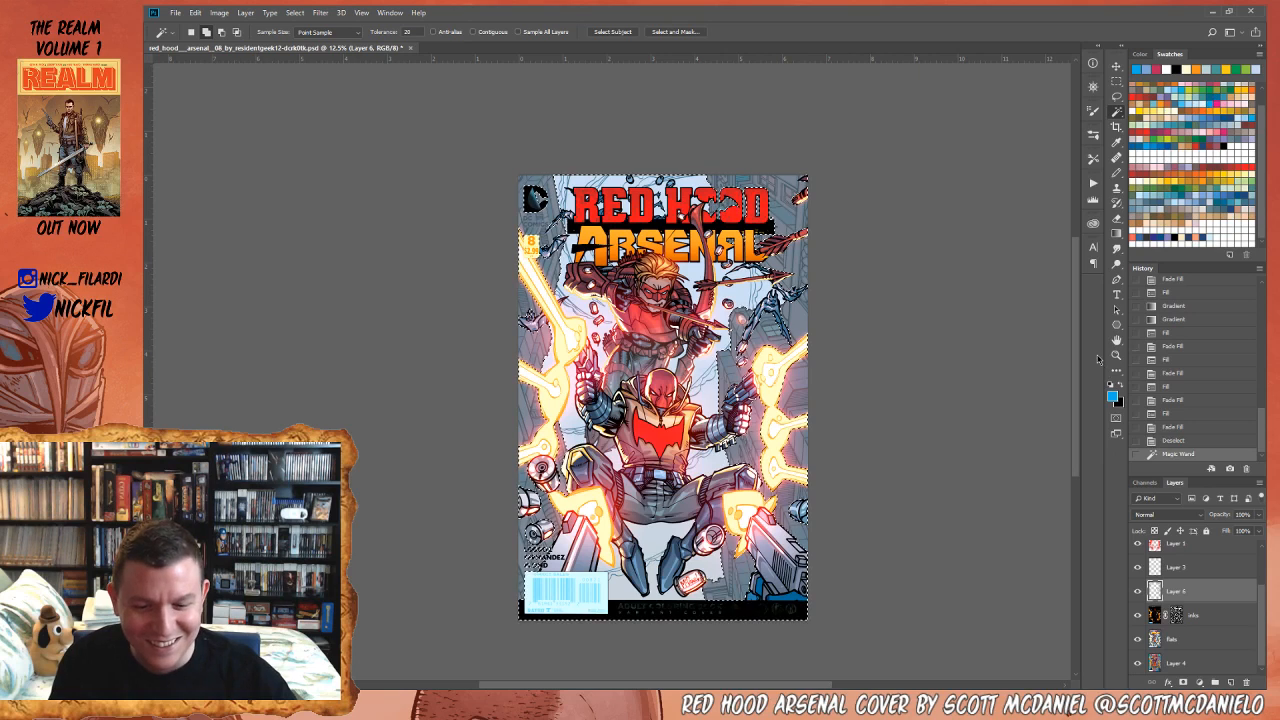
pyautogui.hotkey('alt', 'BackSpace')
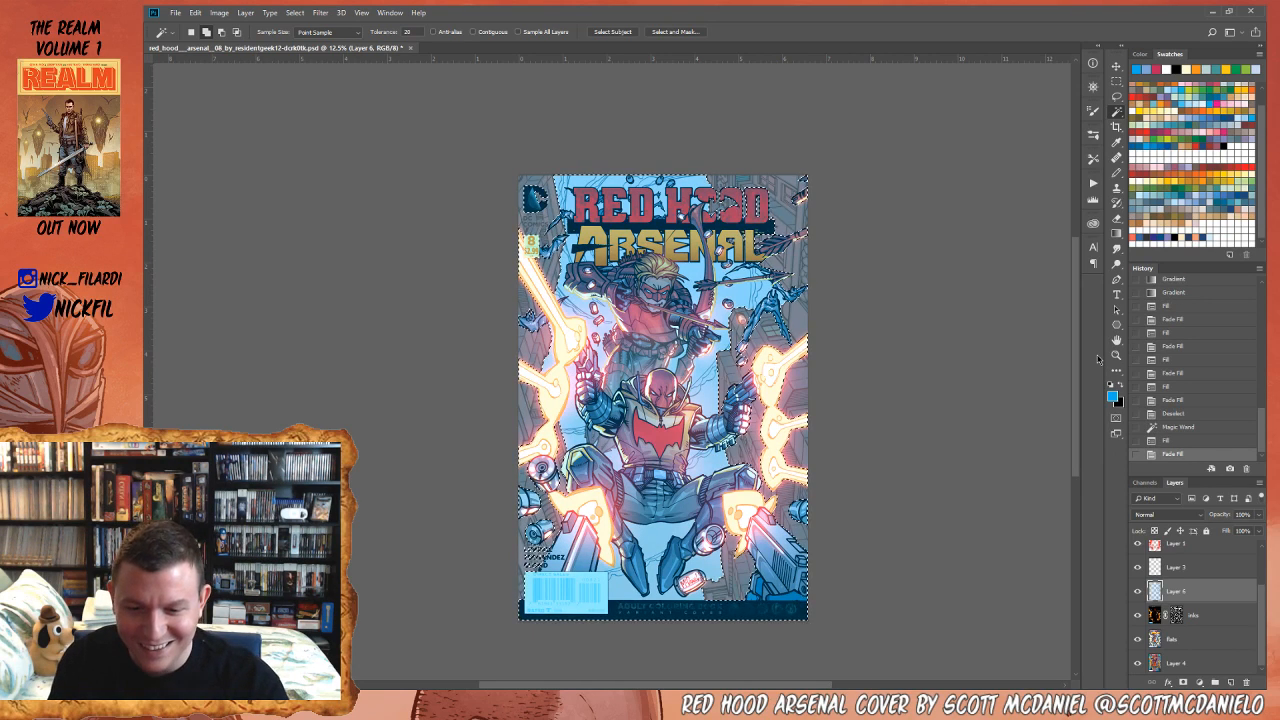
pyautogui.click(1203, 428)
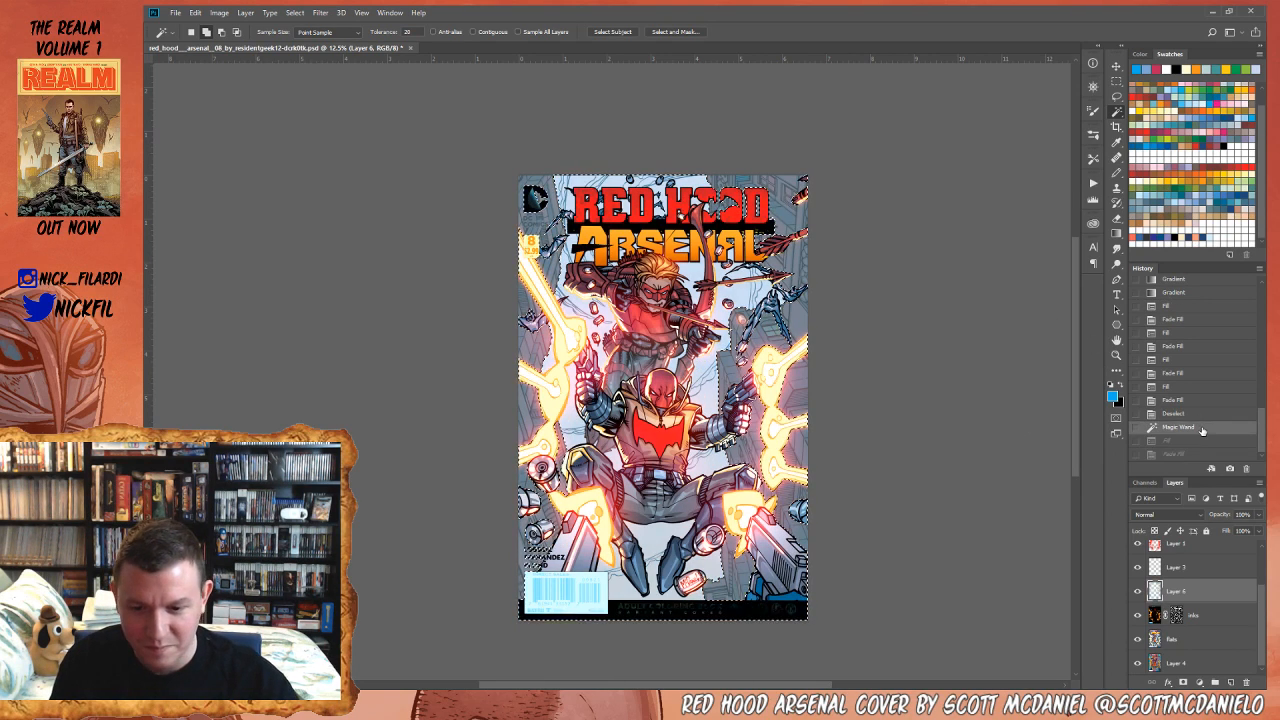
# - Invert the selection to the buildings on Layer 6, give them a faded bright blue fill, and deselect
pyautogui.hotkey('ctrl', 'shift', 'i')
pyautogui.hotkey('alt', 'BackSpace')
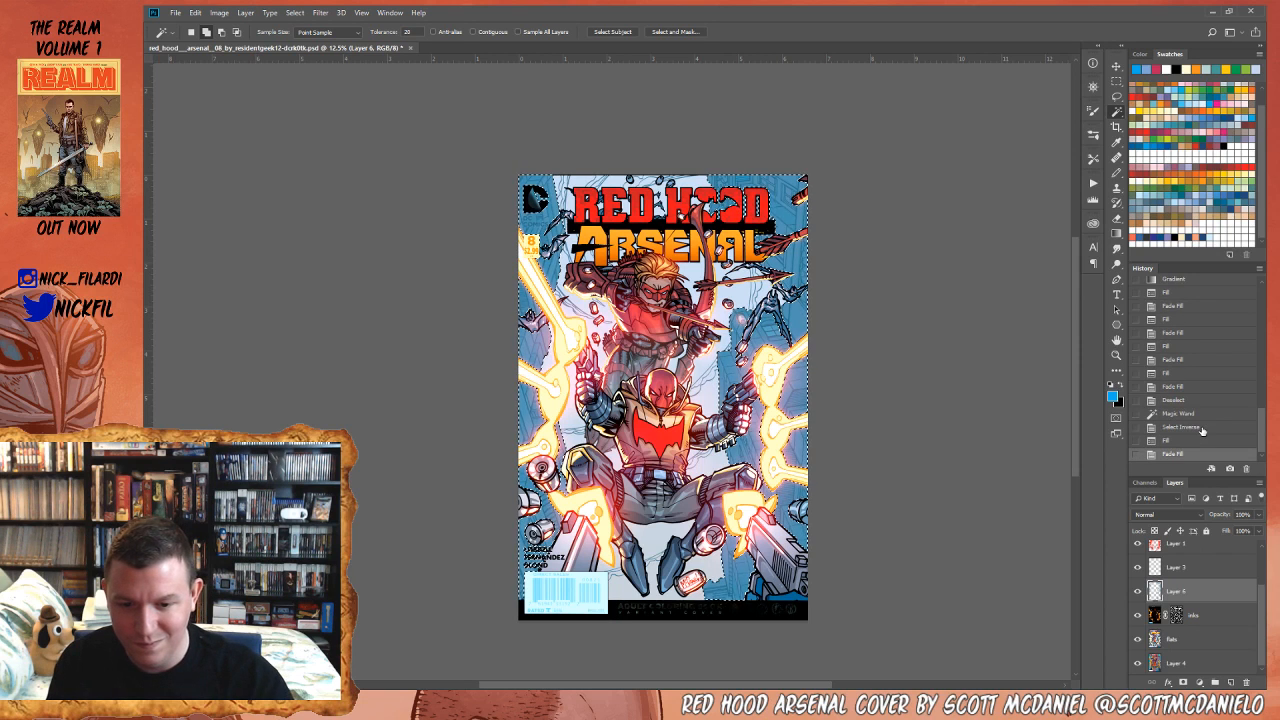
pyautogui.press('z')
pyautogui.keyDown('alt'); pyautogui.click(718, 366); pyautogui.keyUp('alt')
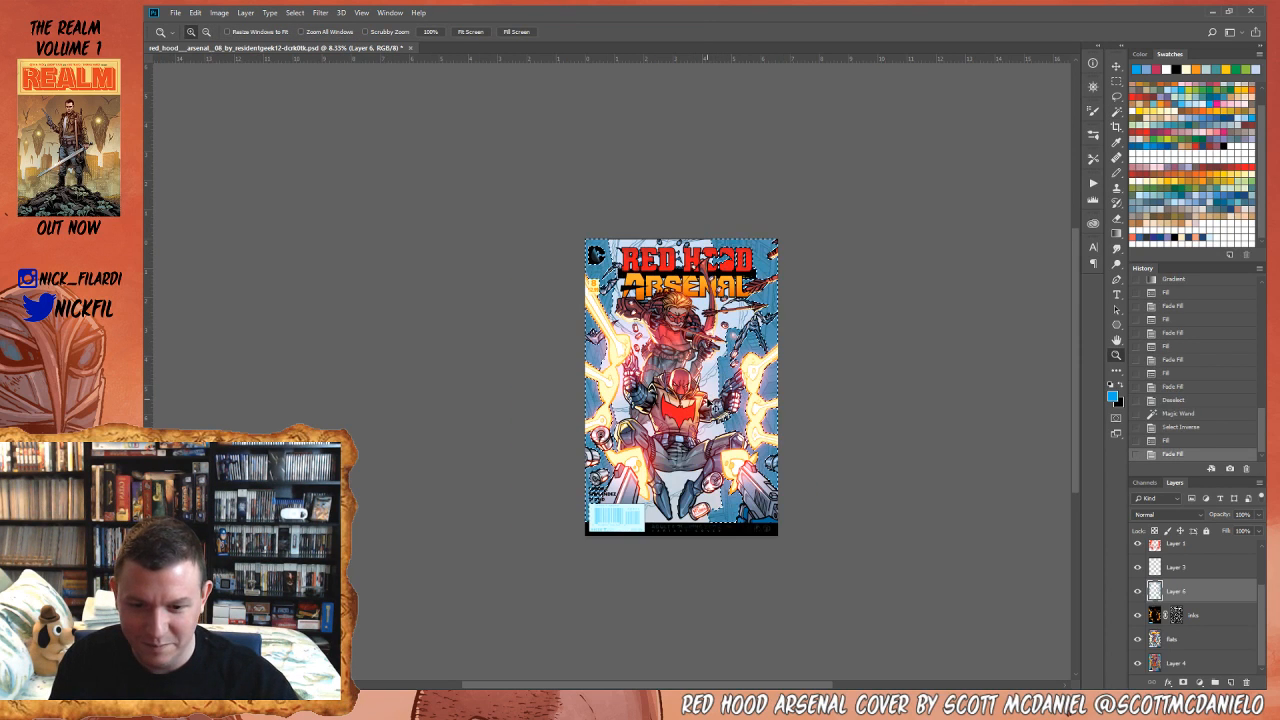
pyautogui.hotkey('ctrl', 'd')
# - Lower the opacity of Layer 6 to 66%
pyautogui.click(1260, 514)
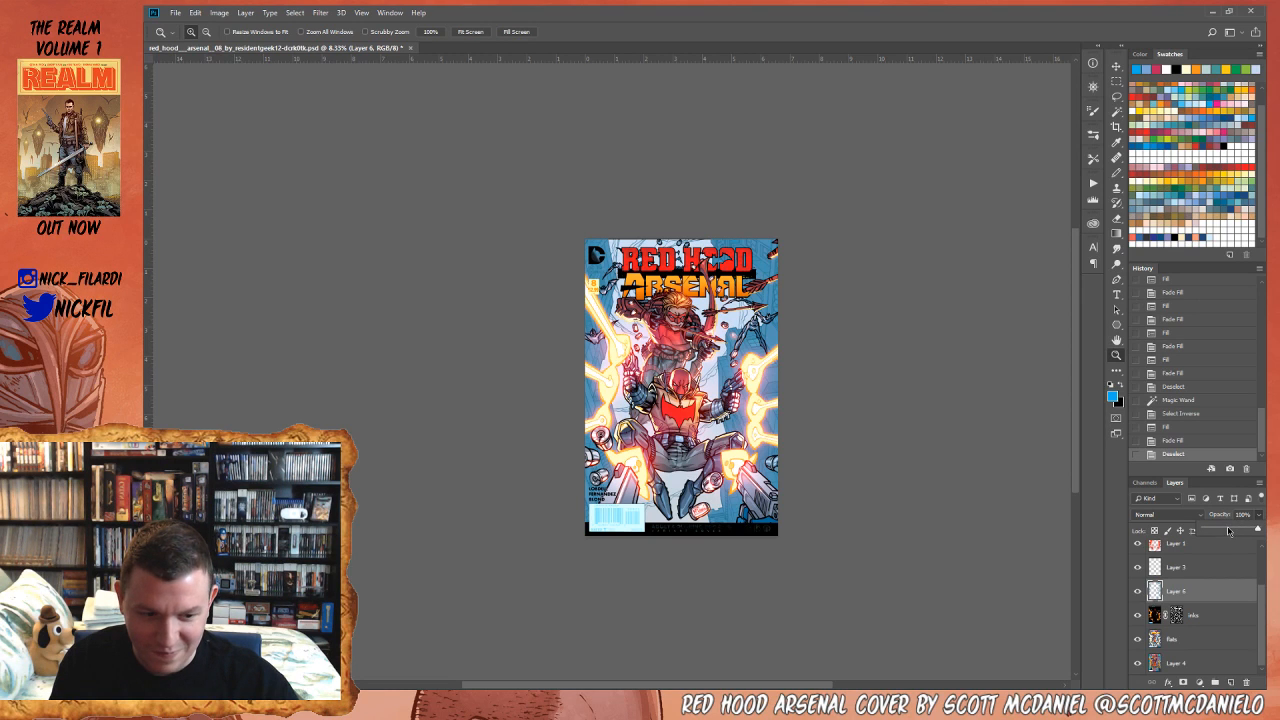
pyautogui.click(1225, 530)
pyautogui.moveTo(1227, 532); pyautogui.dragTo(1241, 535)
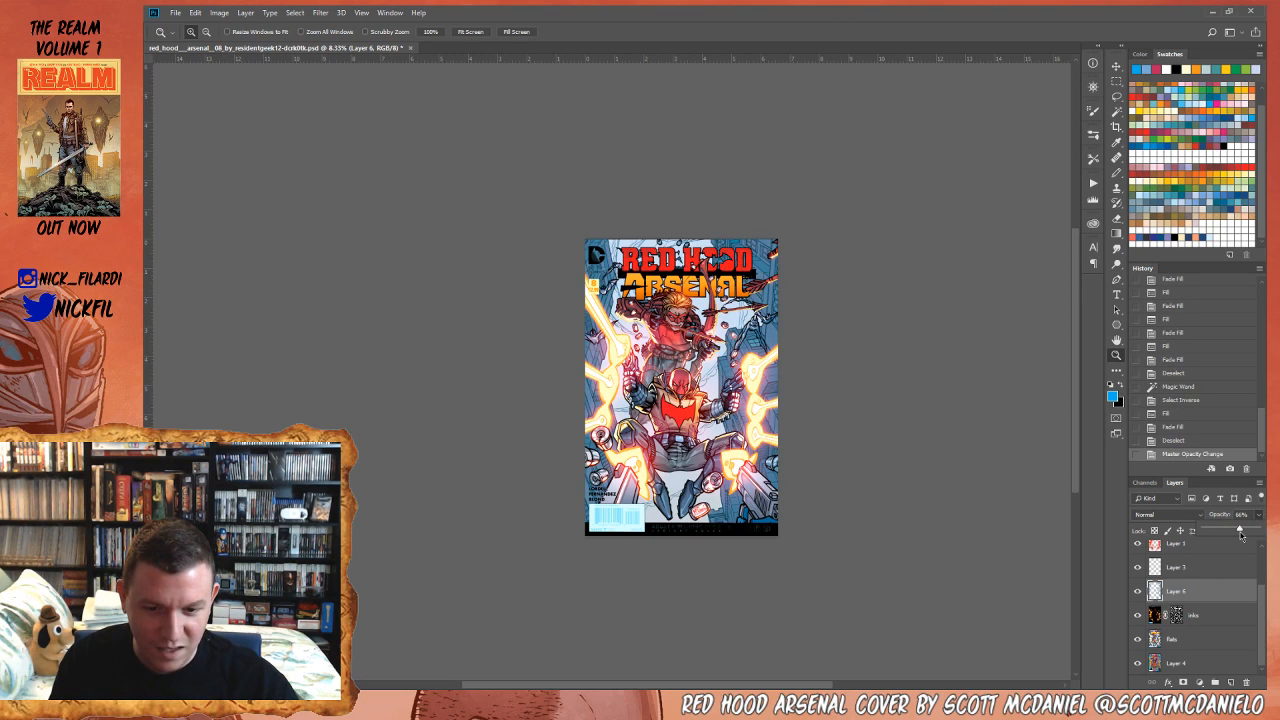
# - Shift the hue of the building colours on Layer 6 to -180 with Hue/Saturation
pyautogui.click(708, 366)
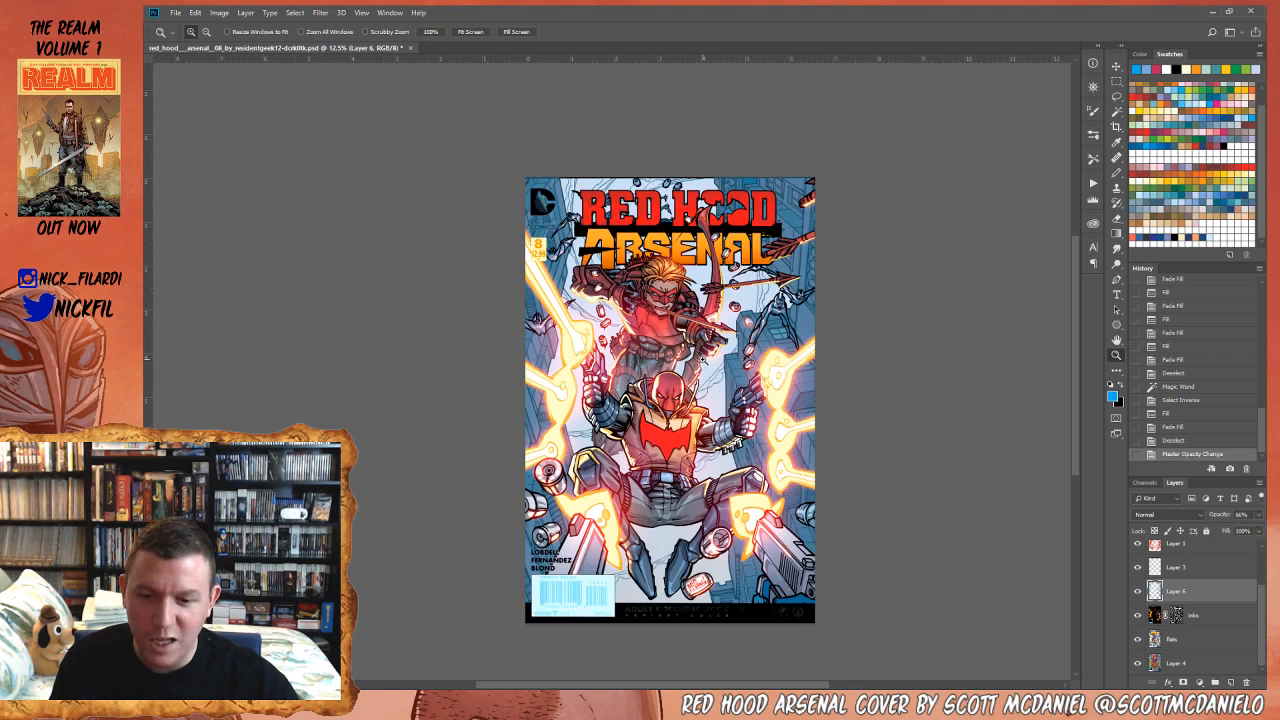
pyautogui.moveTo(731, 367); pyautogui.dragTo(702, 413)
pyautogui.hotkey('ctrl', 'u')
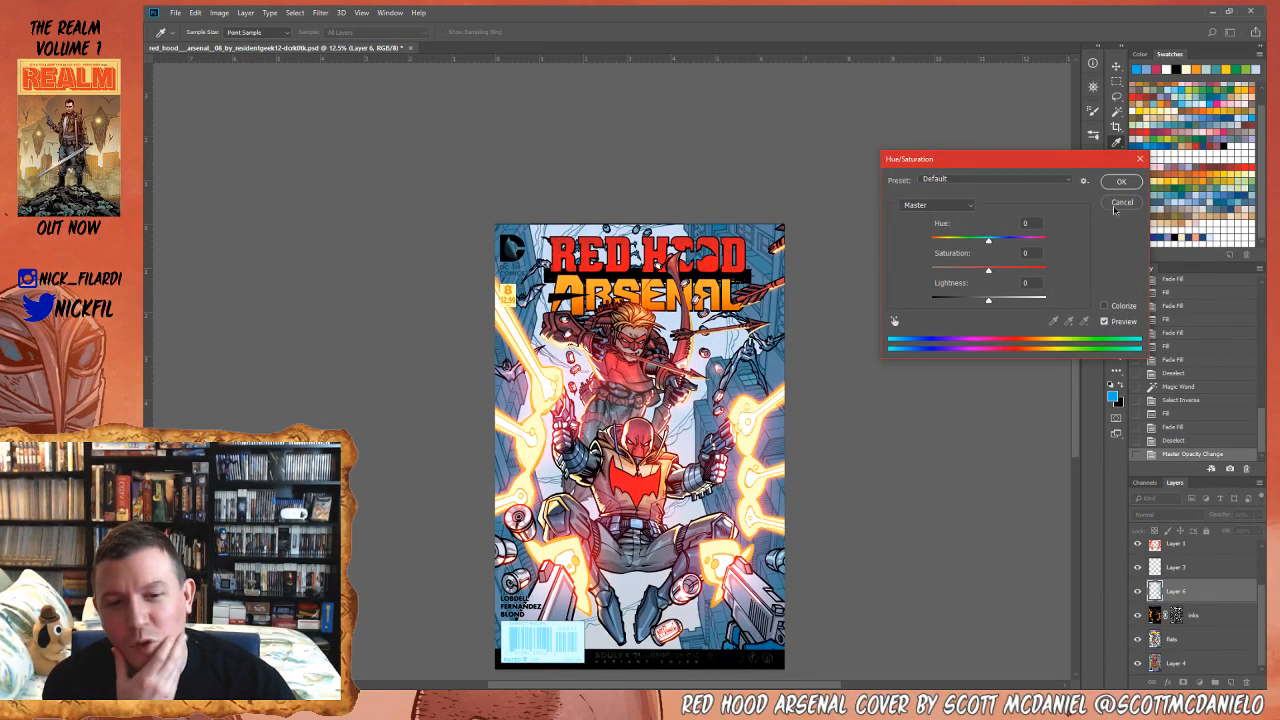
pyautogui.click(966, 240)
pyautogui.moveTo(966, 240); pyautogui.dragTo(928, 238)
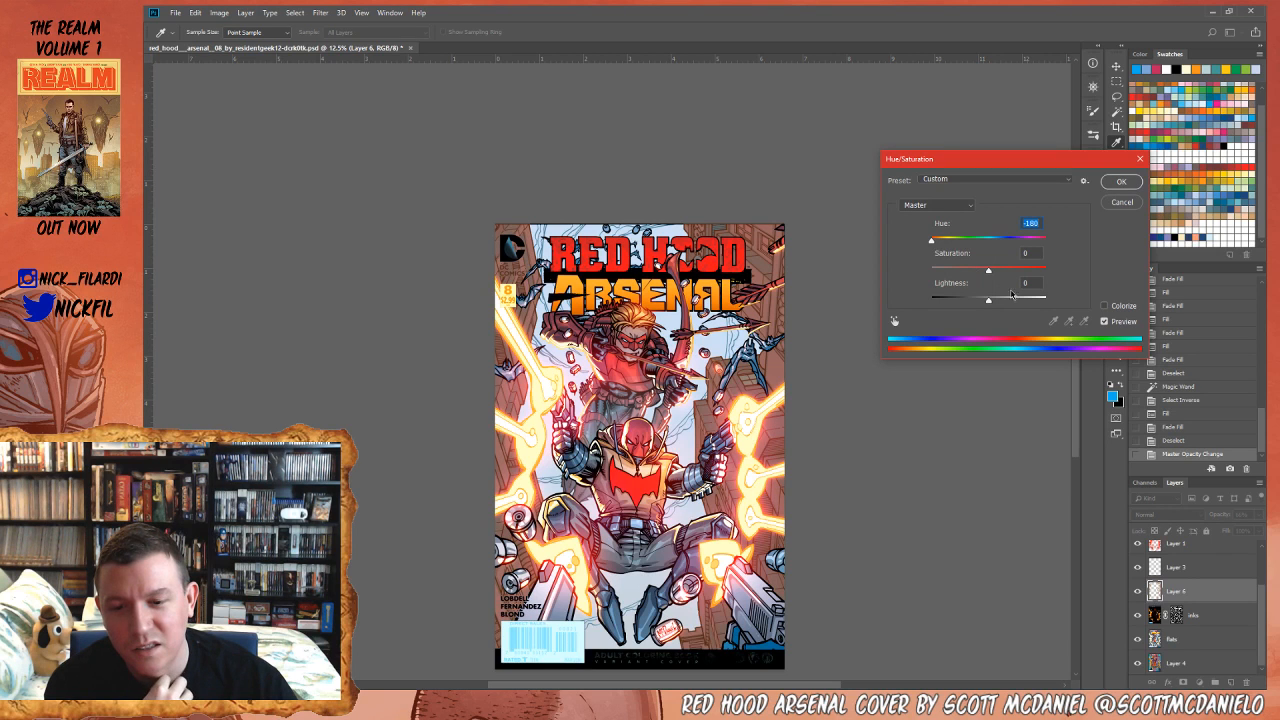
pyautogui.click(1121, 182)
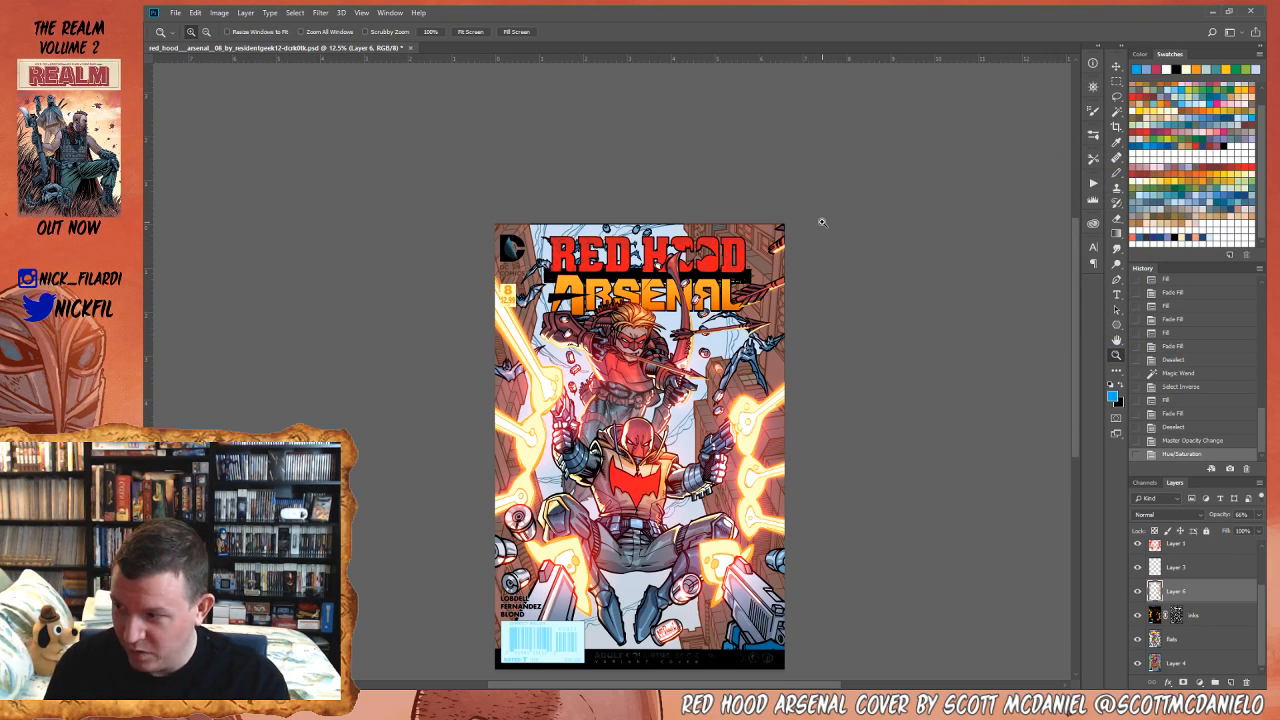
# - Grey out the buildings on Layer 6 with another Hue/Saturation adjustment, setting hue to +35 and saturation to -99
pyautogui.hotkey('ctrl', 'u')
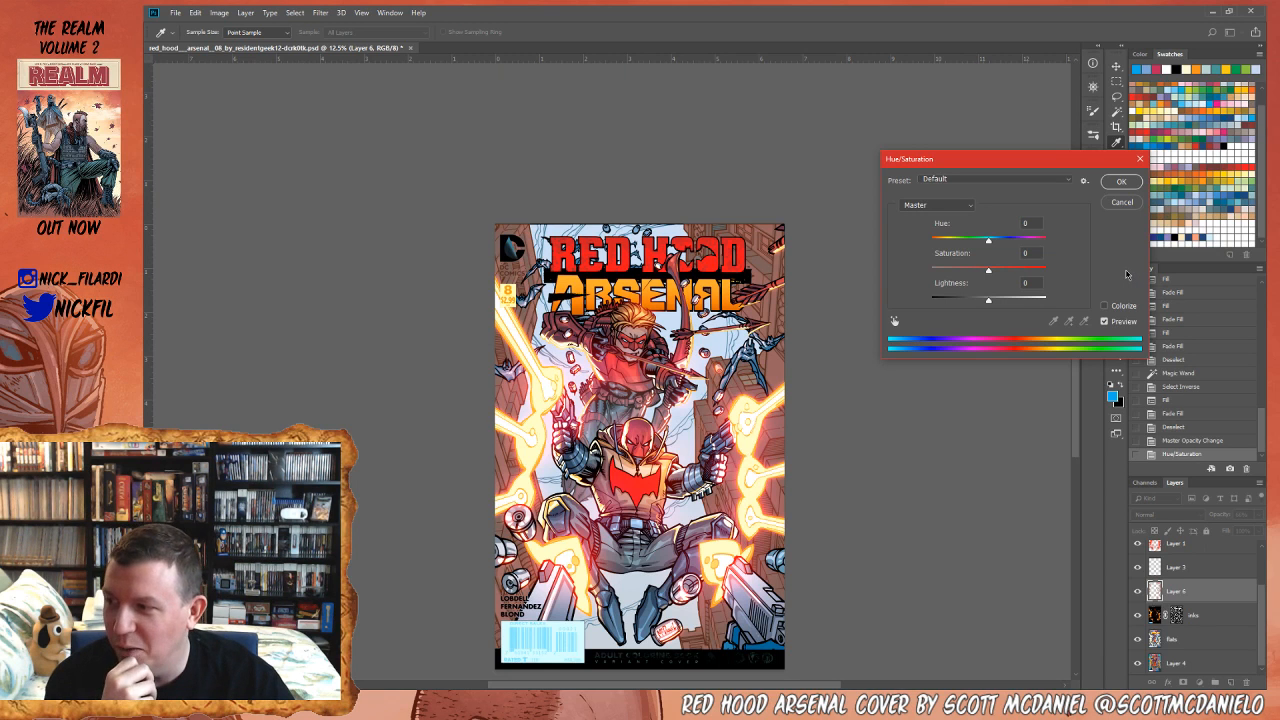
pyautogui.moveTo(987, 242)
pyautogui.mouseDown()
pyautogui.moveTo(1036, 243)
pyautogui.moveTo(975, 243)
pyautogui.mouseUp()
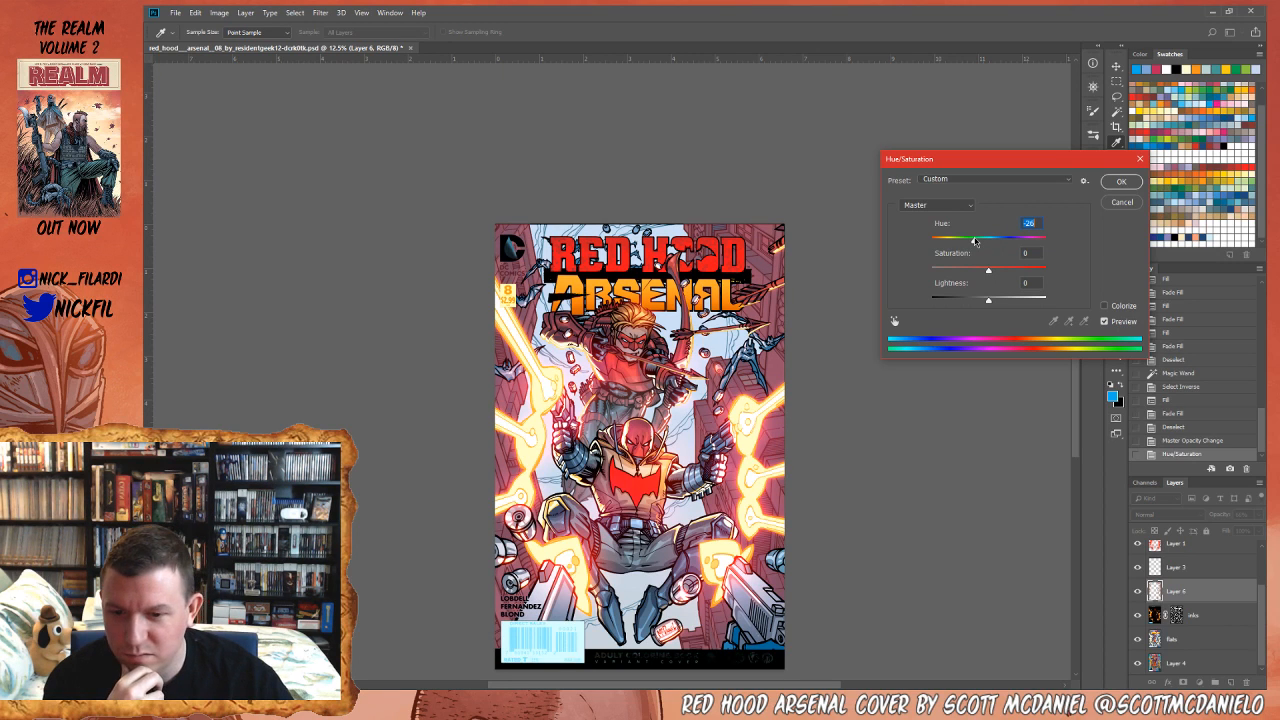
pyautogui.moveTo(975, 241)
pyautogui.mouseDown()
pyautogui.moveTo(959, 244)
pyautogui.moveTo(949, 274)
pyautogui.moveTo(932, 271)
pyautogui.moveTo(967, 244)
pyautogui.moveTo(996, 251)
pyautogui.mouseUp()
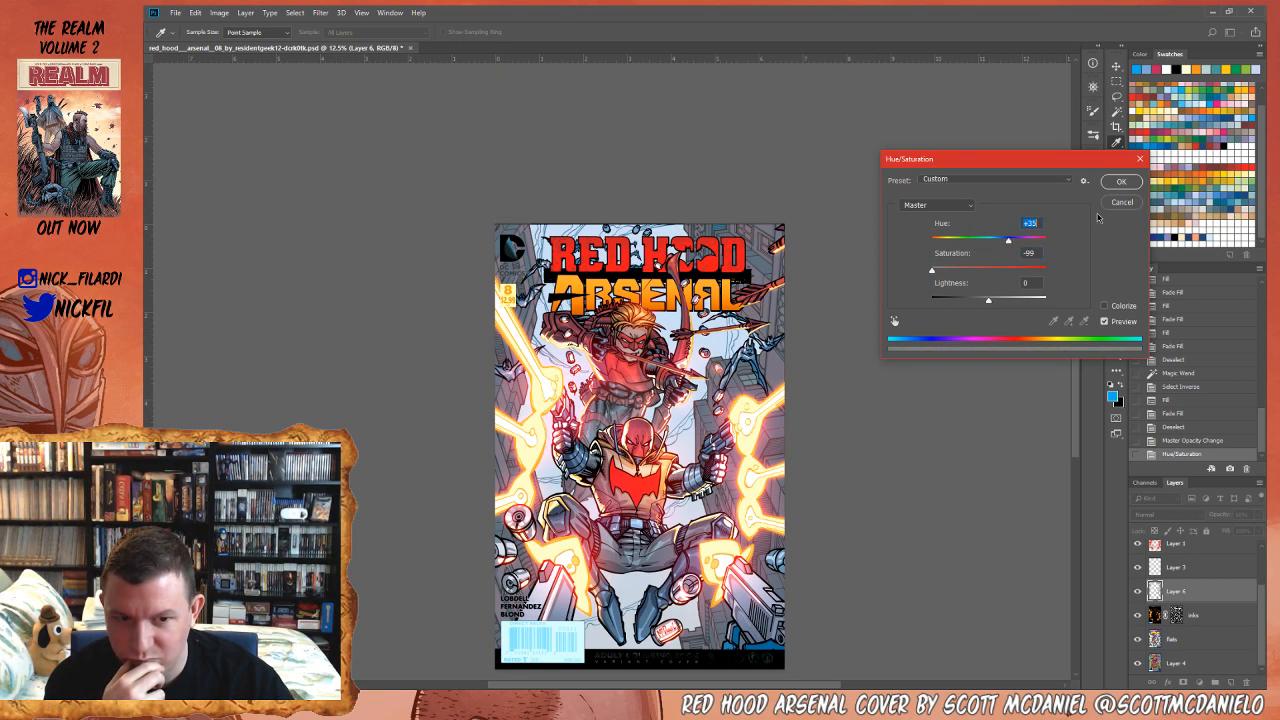
pyautogui.click(1121, 181)
pyautogui.hotkey('ctrl', 'l')
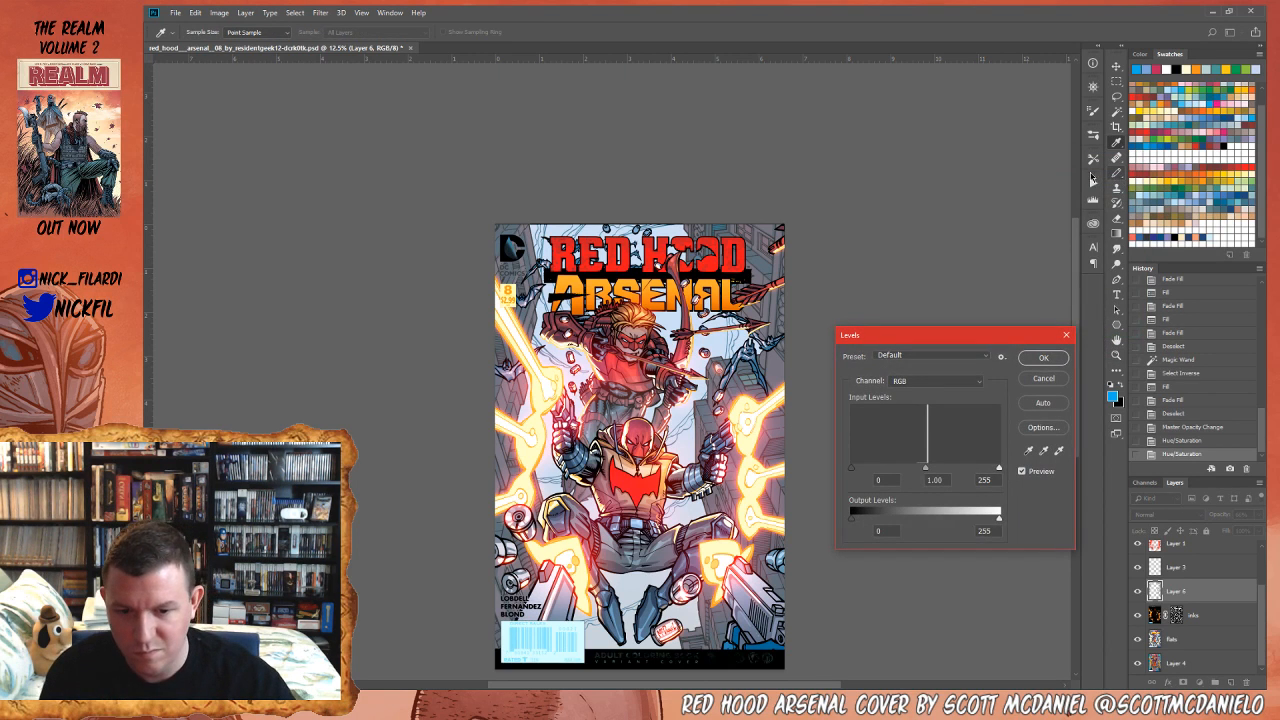
pyautogui.click(1057, 384)
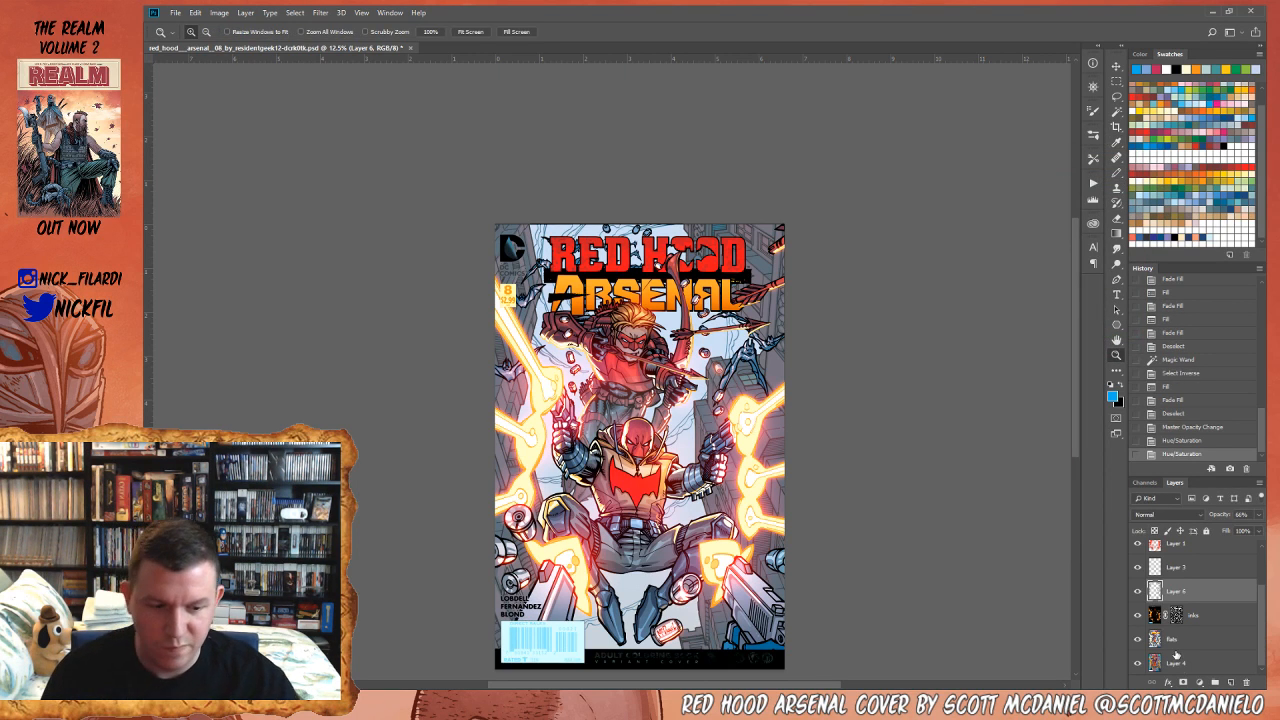
# - With Layer 4 active, select the light grey building areas of the Alpha 1 channel, hide the selection edges, and pick a pale blue swatch
pyautogui.click(1177, 660)
pyautogui.press('w')
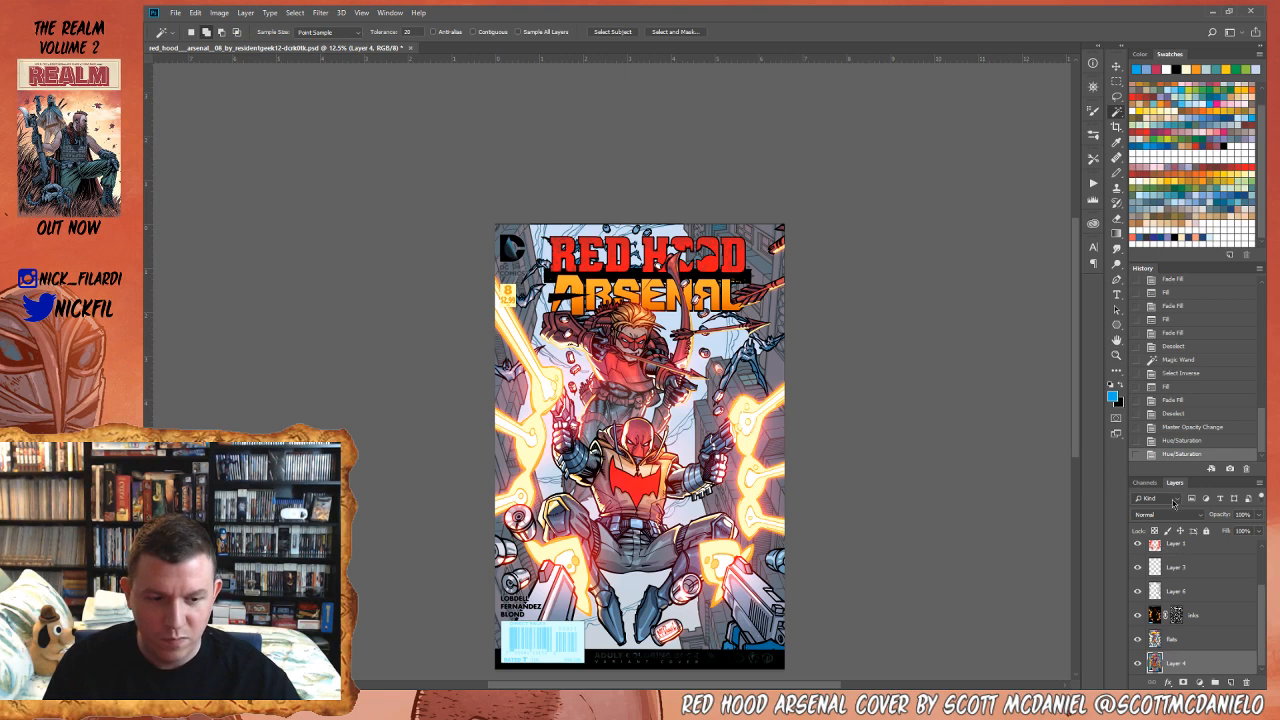
pyautogui.click(1145, 483)
pyautogui.click(1177, 590)
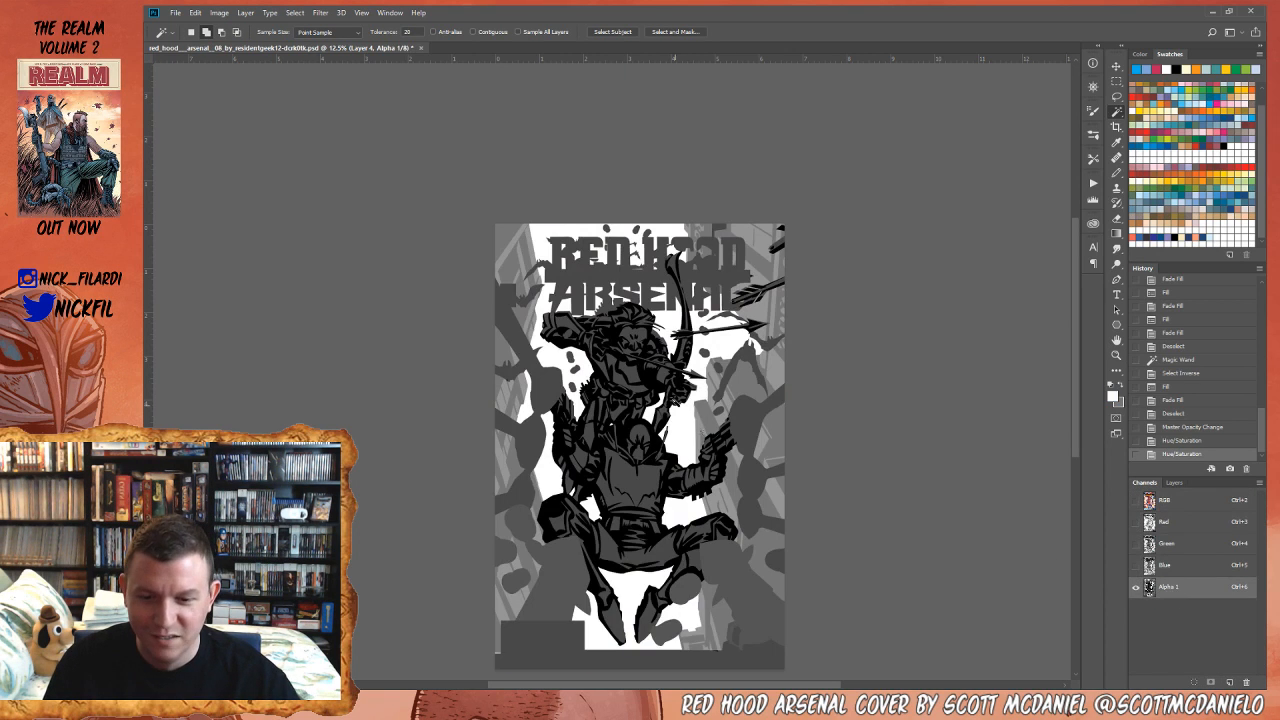
pyautogui.click(688, 418)
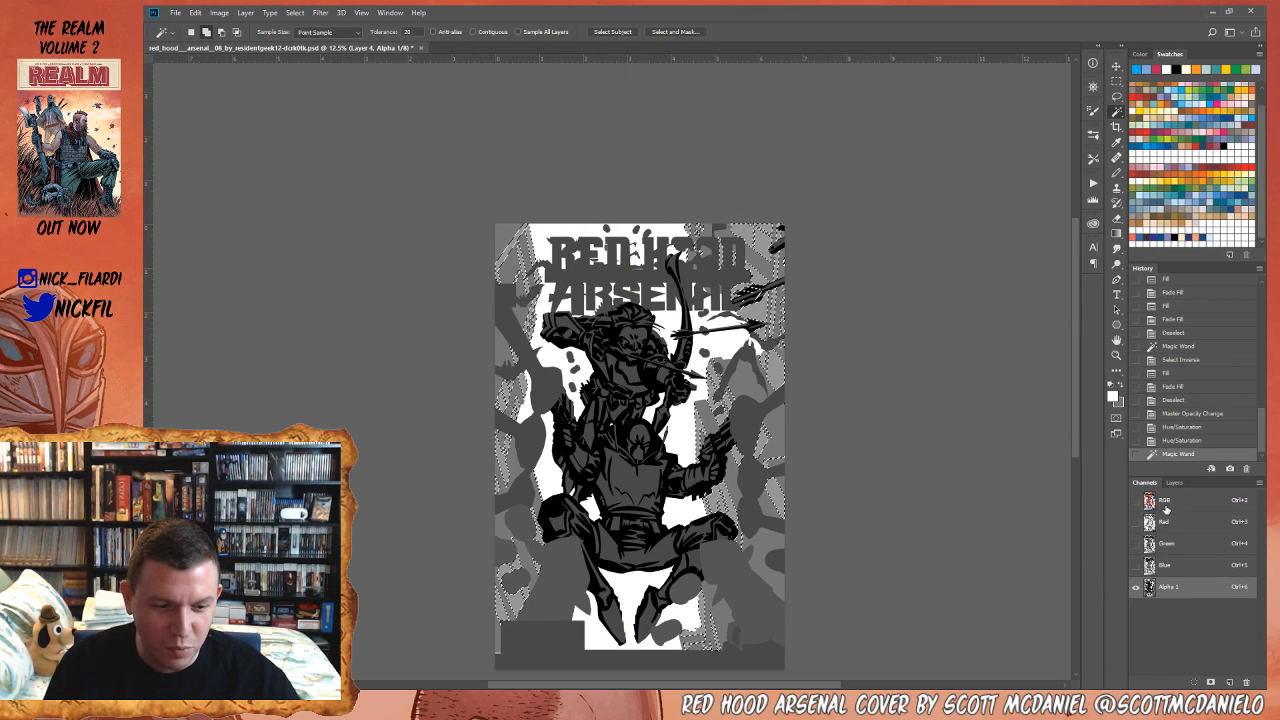
pyautogui.hotkey('ctrl', '2')
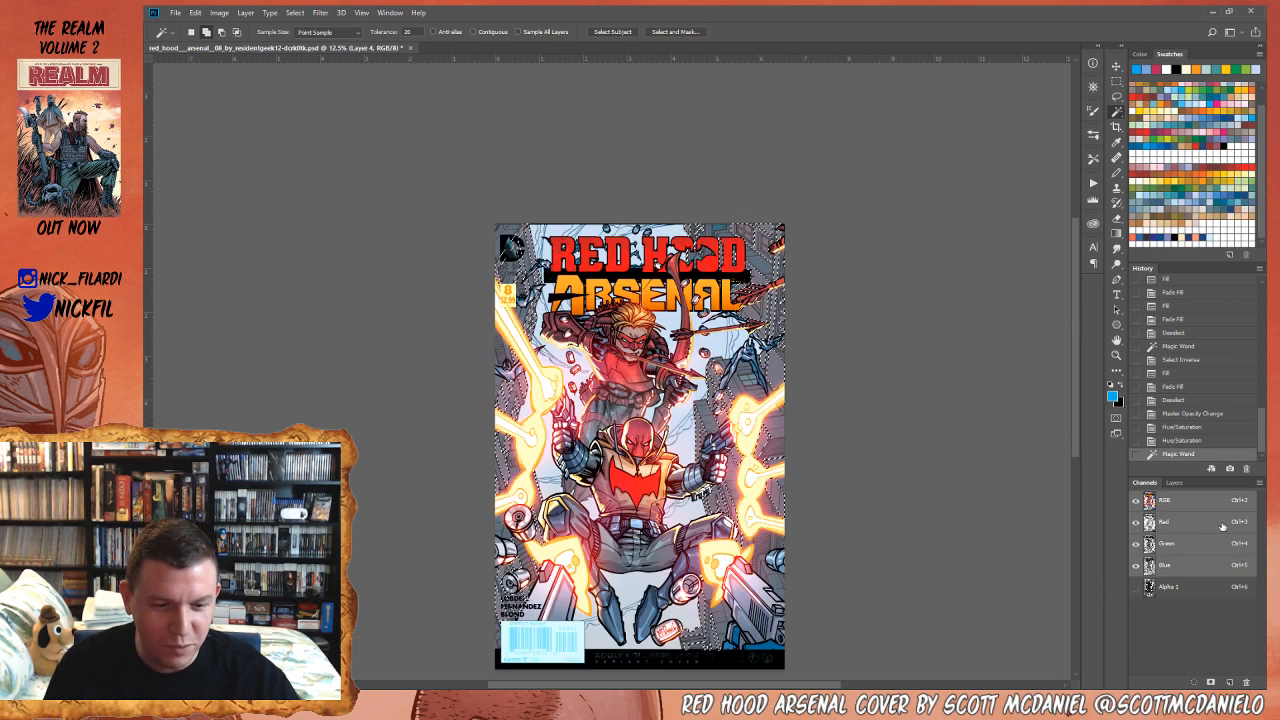
pyautogui.click(1178, 115)
pyautogui.hotkey('ctrl', 'h')
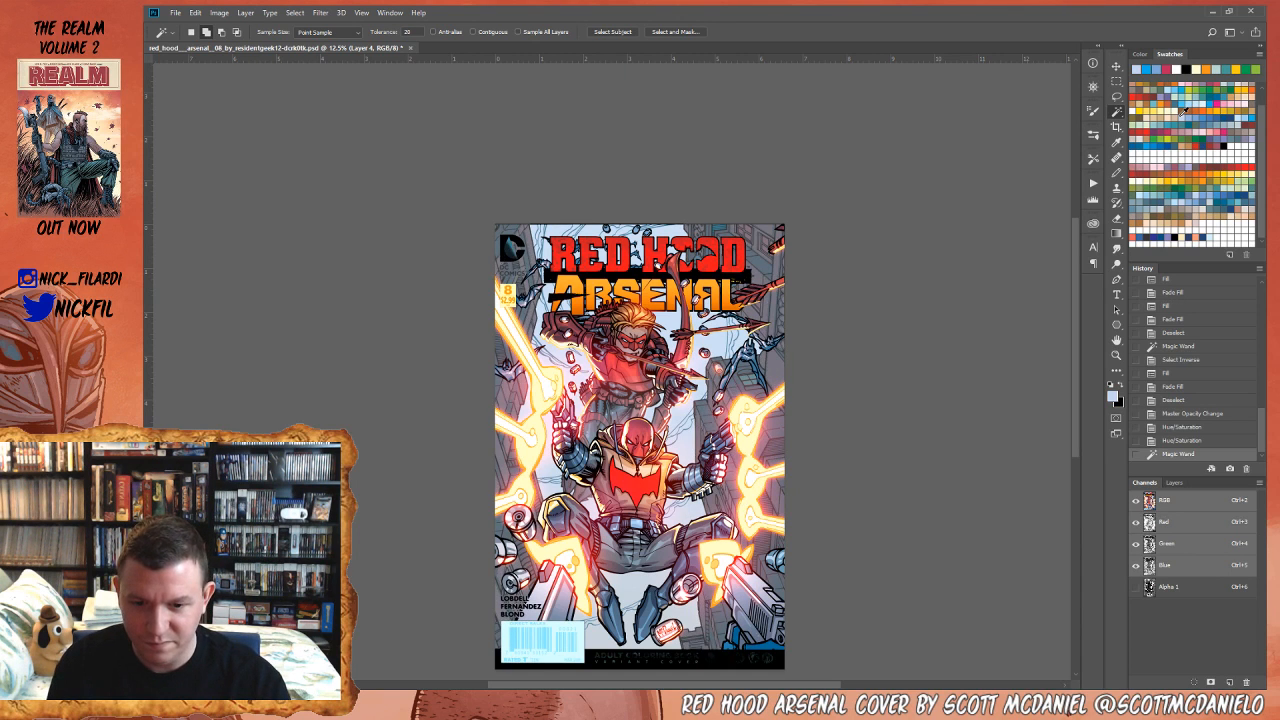
# - Try two faded fills of the pale blue swatch on Layer 4 and revert to the plain selection
pyautogui.hotkey('alt', 'BackSpace')
pyautogui.hotkey('alt', 'BackSpace')
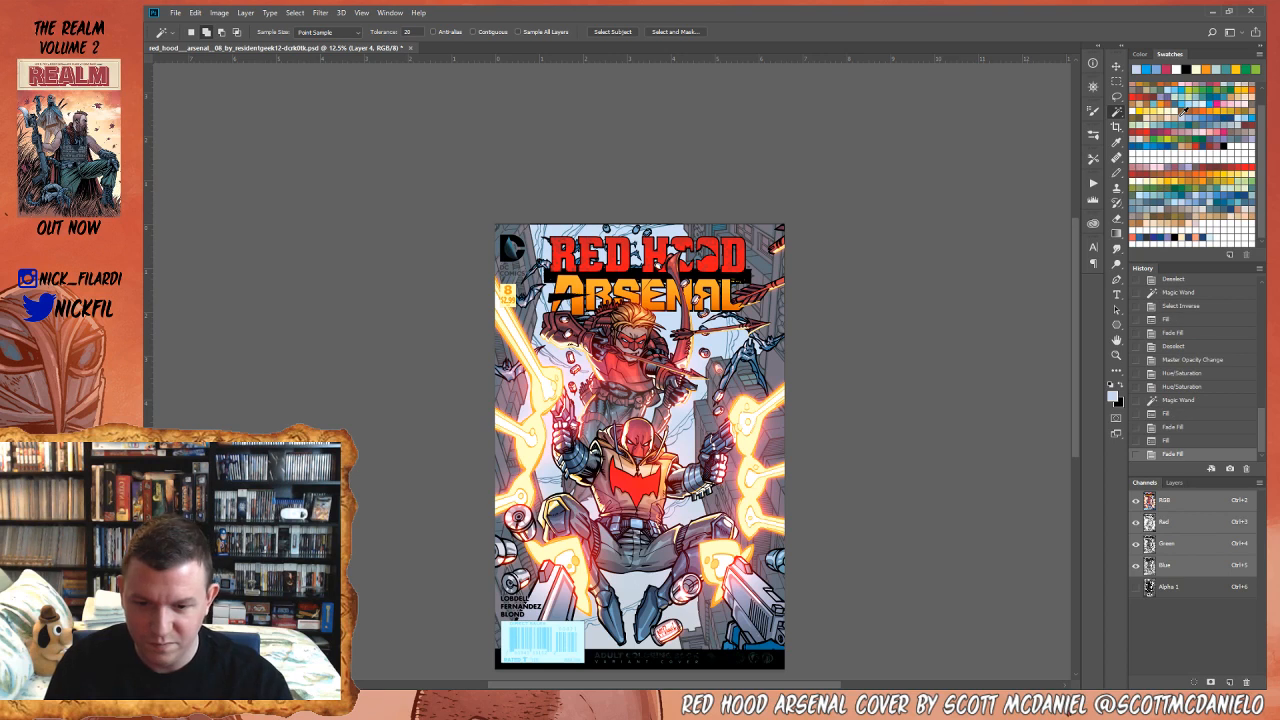
pyautogui.click(1179, 400)
# - Tint the selected building areas on the flats layer with one faded fill of the pale blue swatch, and deselect
pyautogui.click(1172, 483)
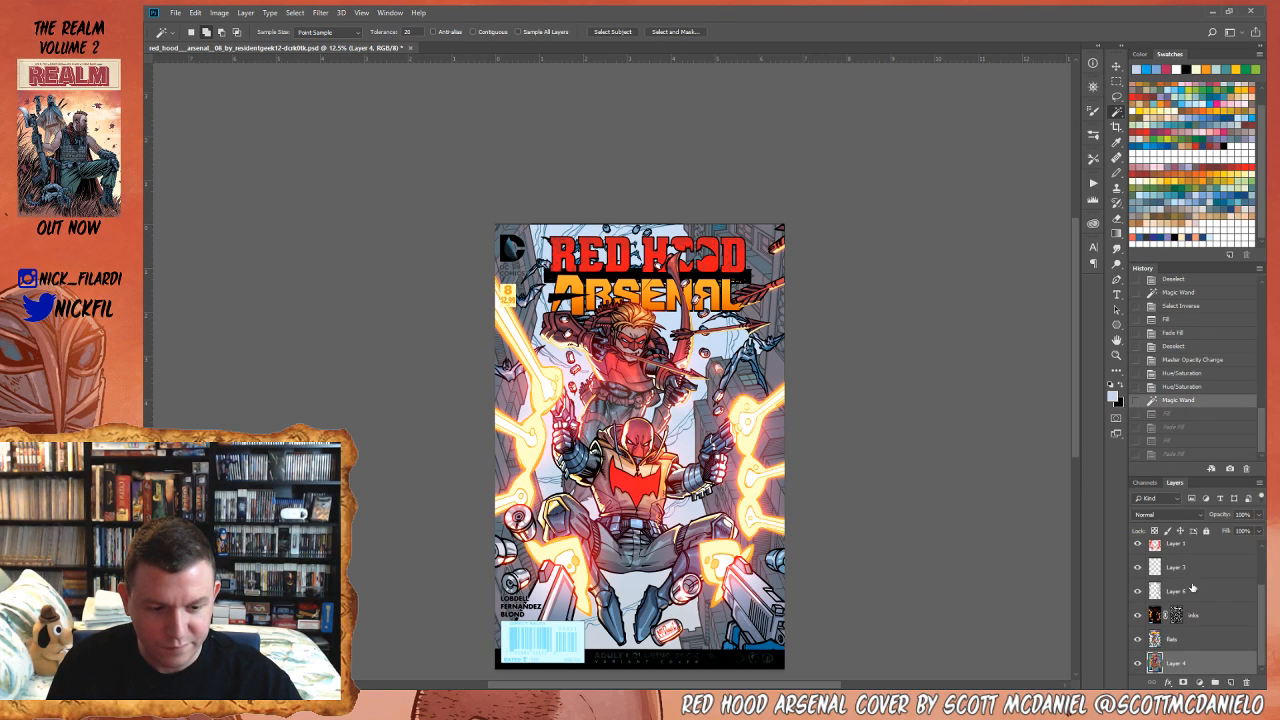
pyautogui.click(1194, 638)
pyautogui.hotkey('alt', 'BackSpace')
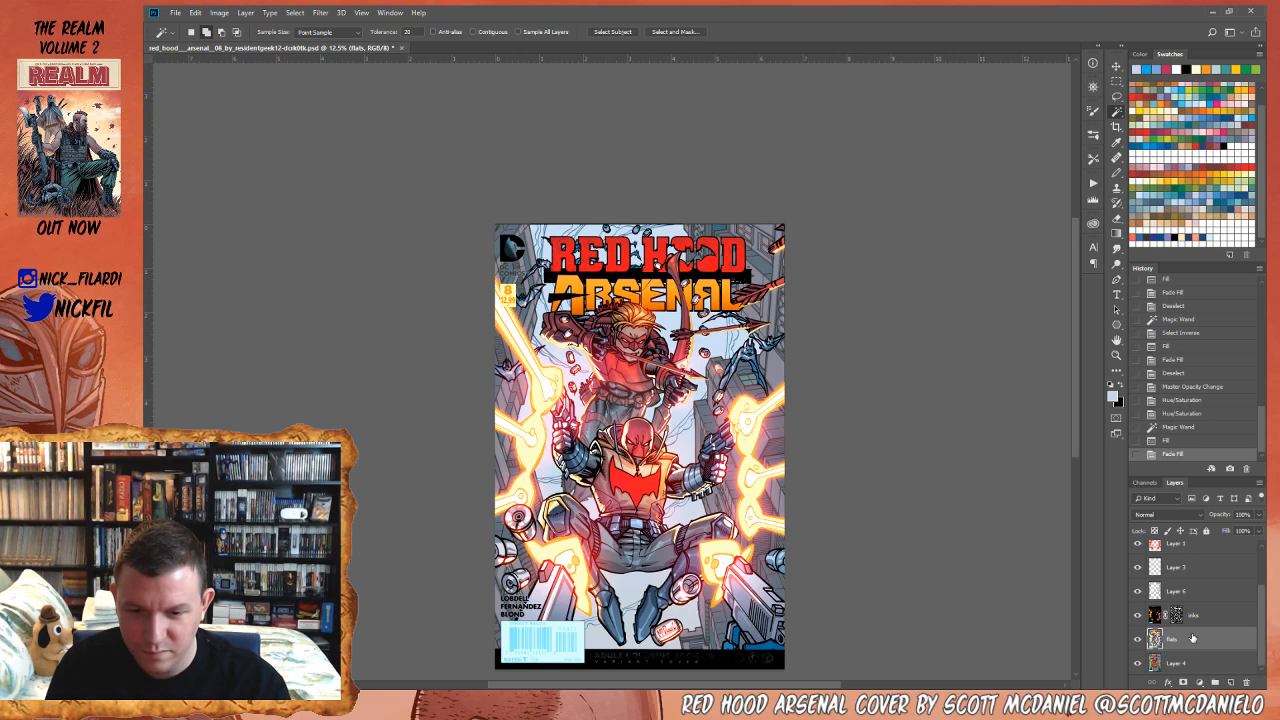
pyautogui.hotkey('ctrl', 'd')
pyautogui.press('z')
pyautogui.click(630, 404)
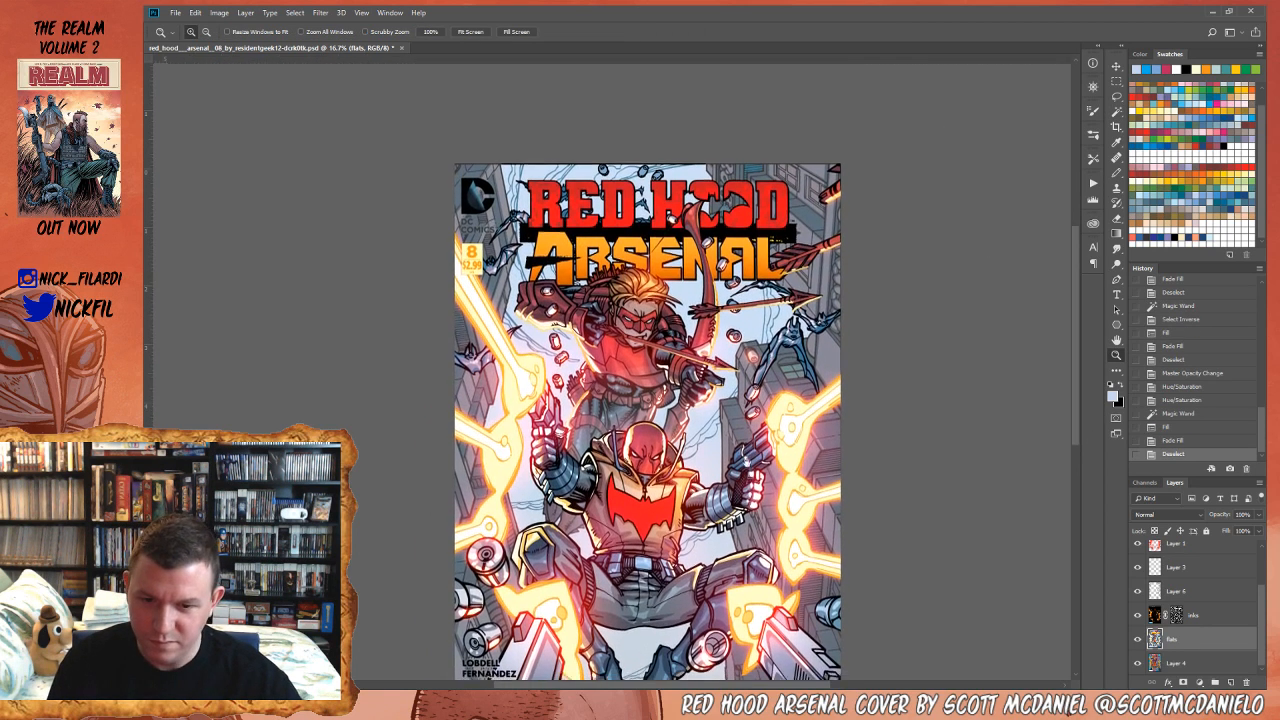
pyautogui.scroll(-3, 748, 455)
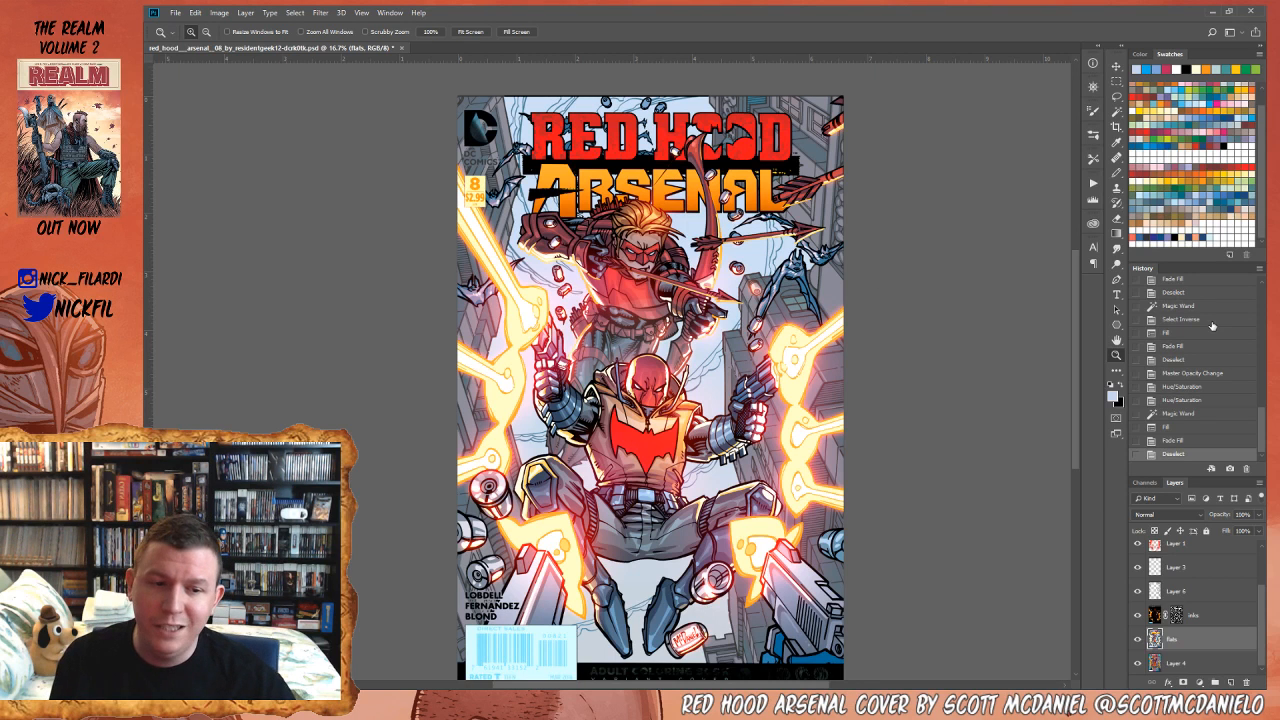
# - Compare the recoloured cover with its originally opened state in the history, and return to the latest state
pyautogui.scroll(10, 1210, 322)
pyautogui.click(1200, 289)
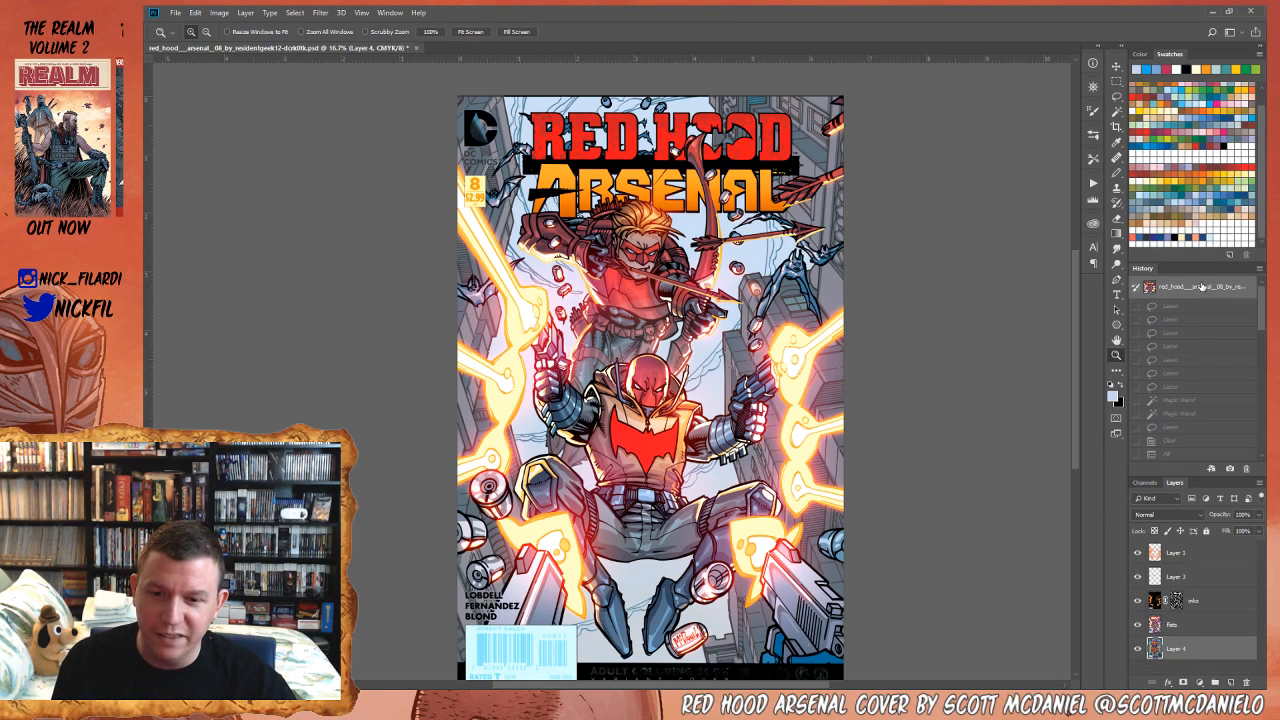
pyautogui.scroll(-5, 1223, 424)
pyautogui.scroll(-3, 1223, 422)
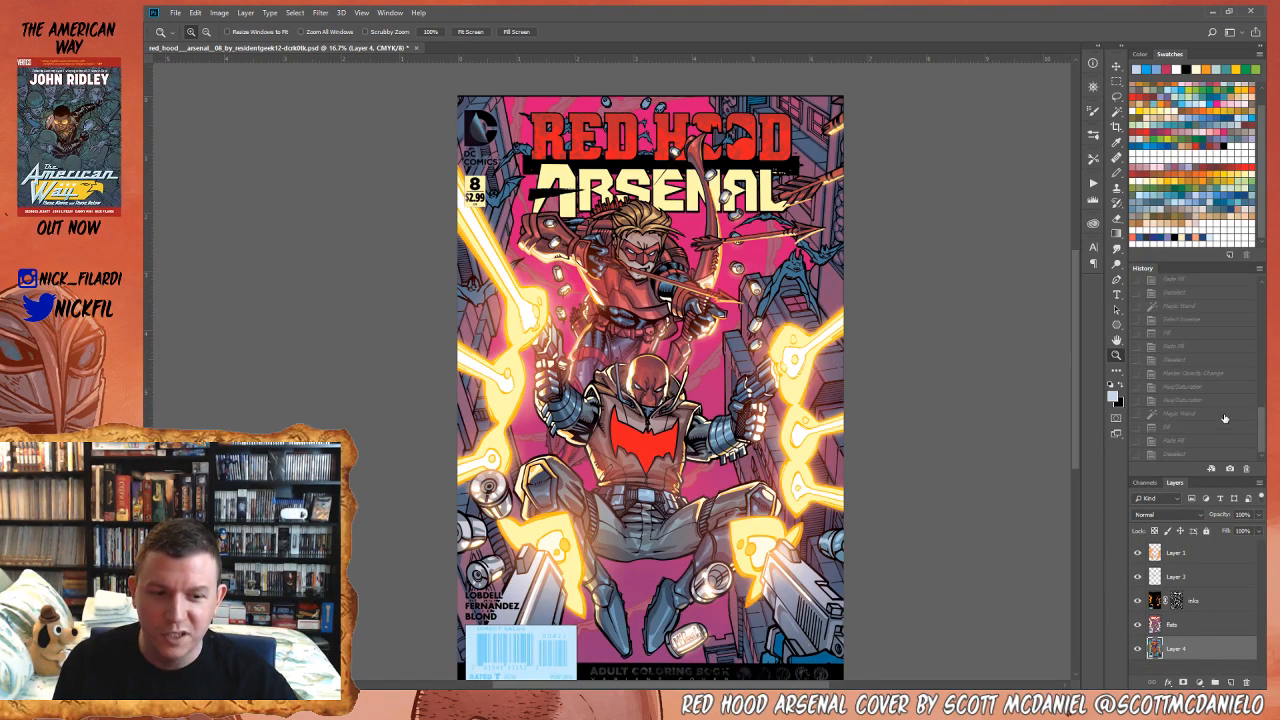
pyautogui.click(1175, 454)
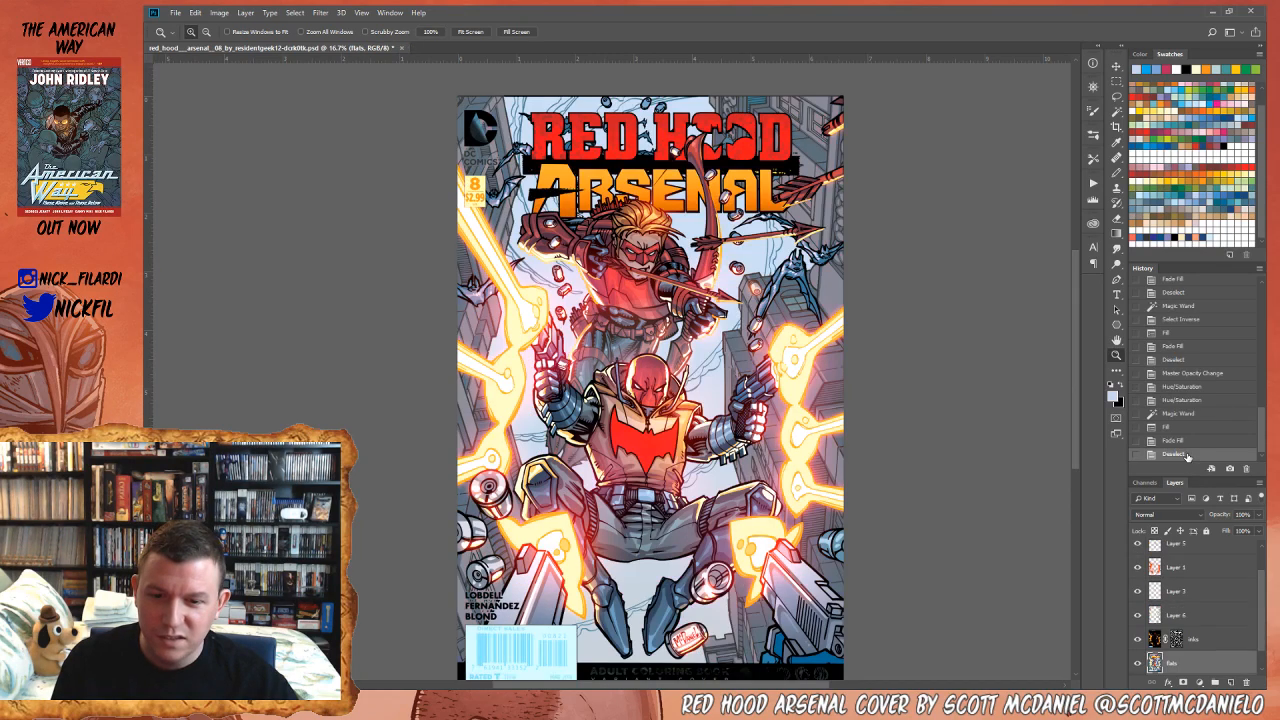
pyautogui.keyDown('alt'); pyautogui.click(1019, 433); pyautogui.keyUp('alt')
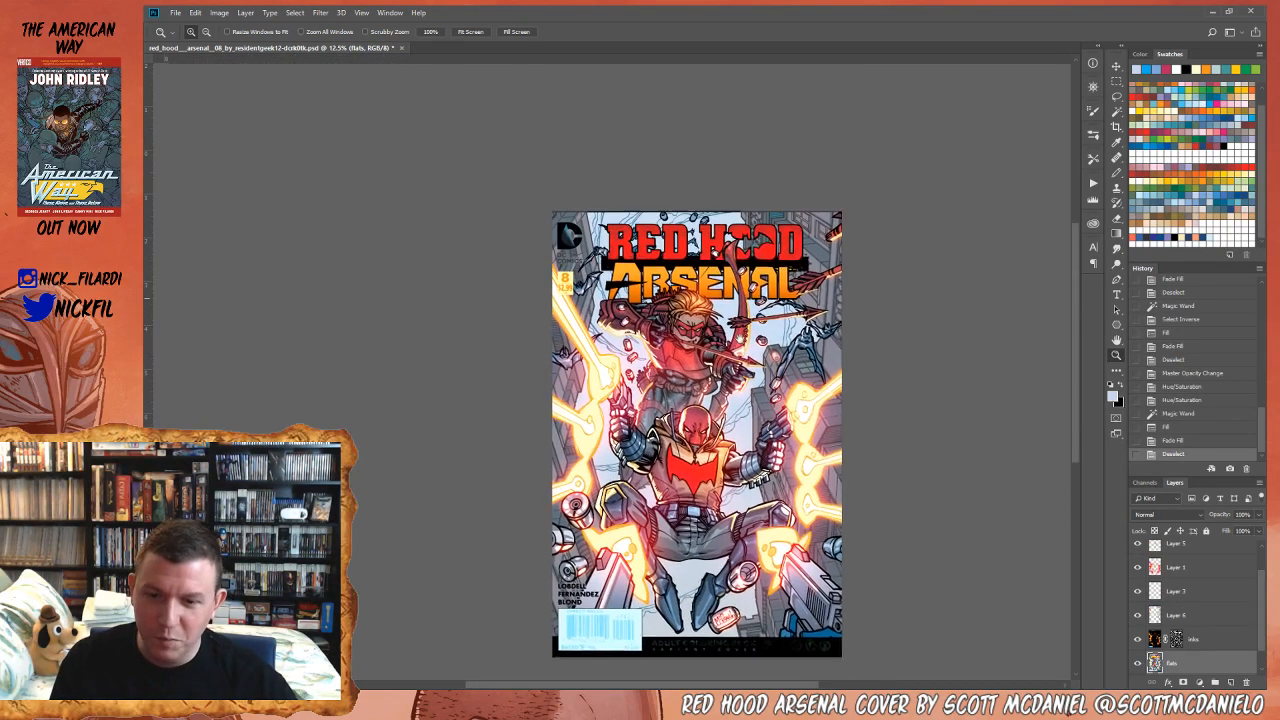
pyautogui.click(722, 262)
# - Select the thin lightning-like streaks in the sky on Layer 4 with the Magic Wand
pyautogui.press('w')
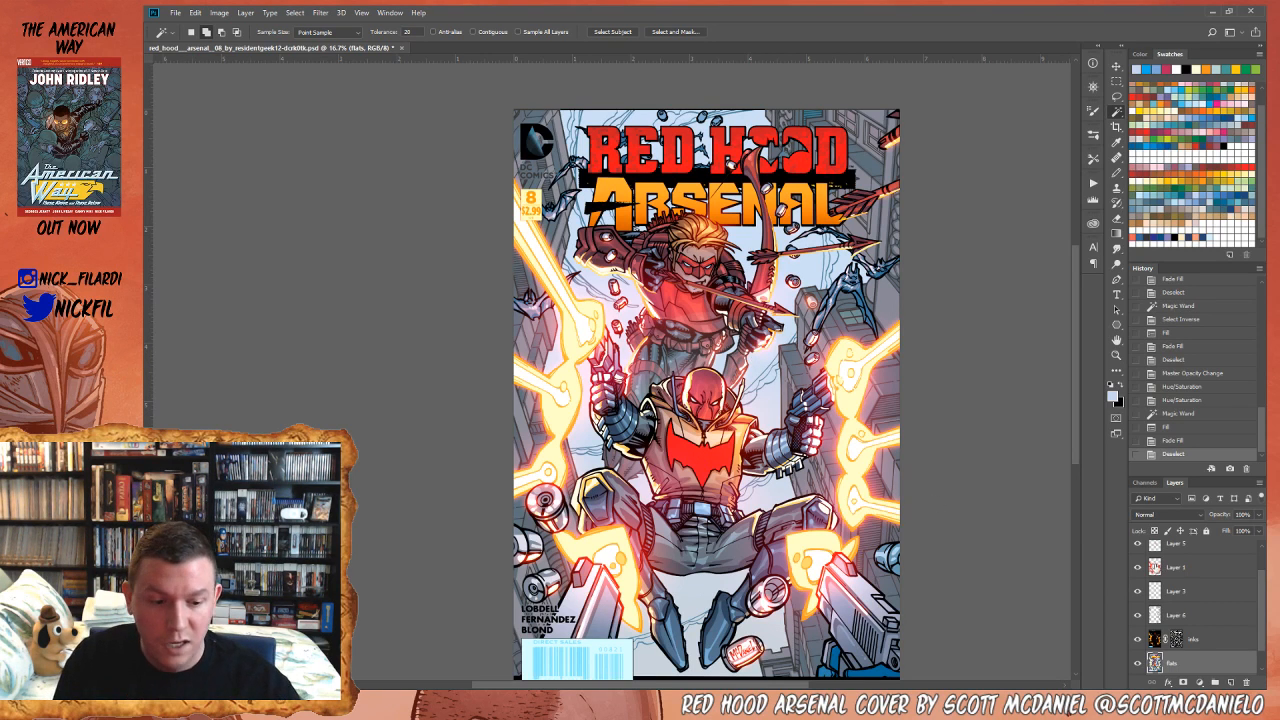
pyautogui.click(1145, 482)
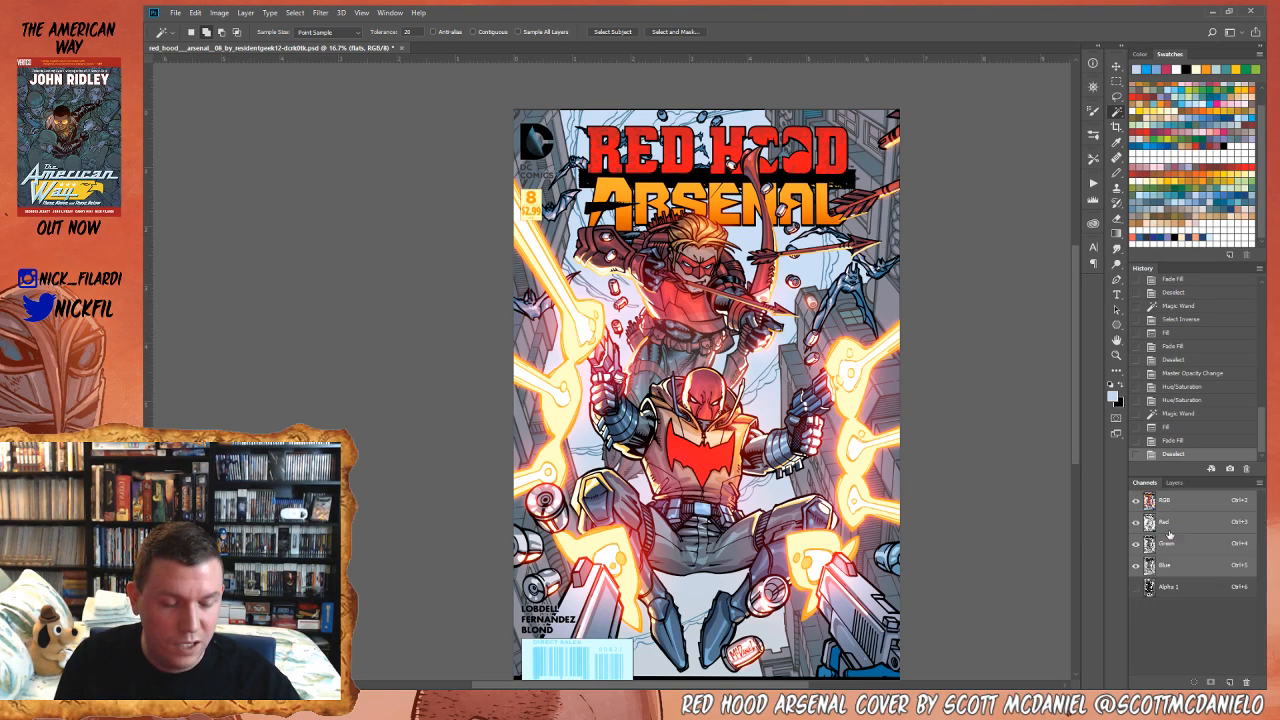
pyautogui.click(1170, 589)
pyautogui.click(1183, 505)
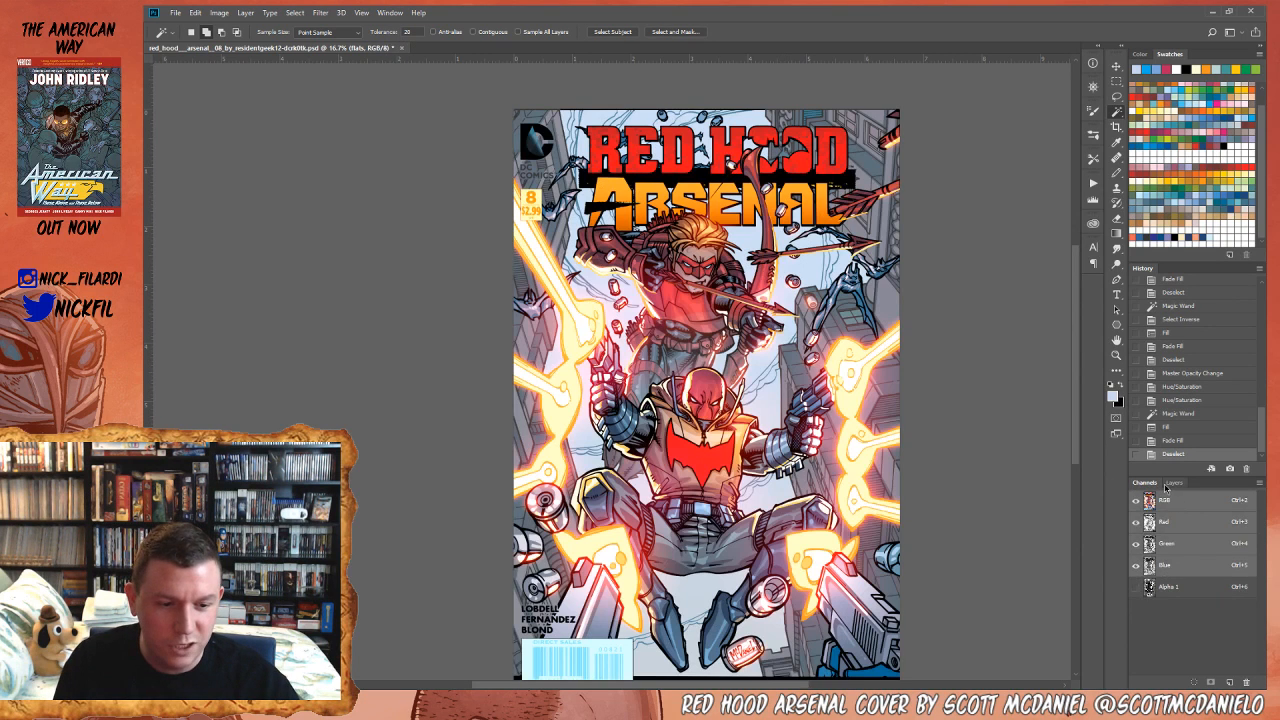
pyautogui.click(1174, 482)
pyautogui.click(1178, 664)
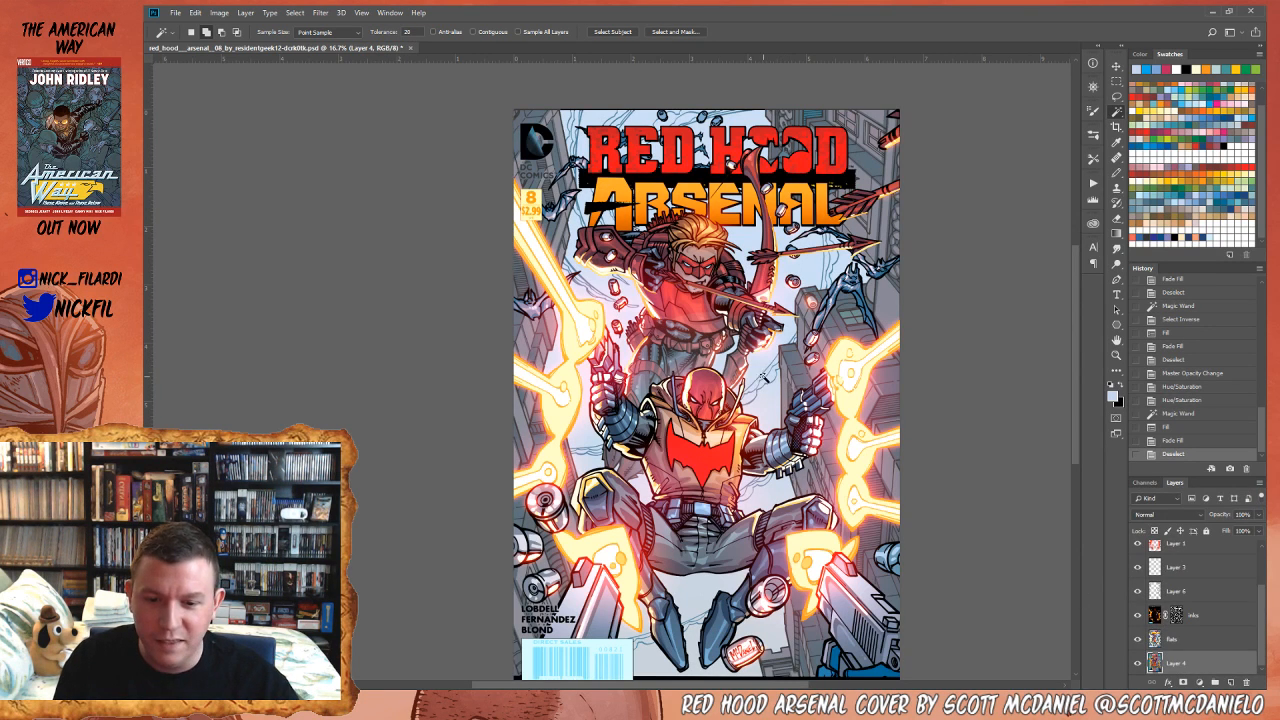
pyautogui.scroll(-1, 838, 397)
pyautogui.click(855, 423)
# - Fill the selected sky streaks with white on both Layer 4 and the flats layer, and deselect
pyautogui.press('x')
pyautogui.hotkey('alt', 'BackSpace')
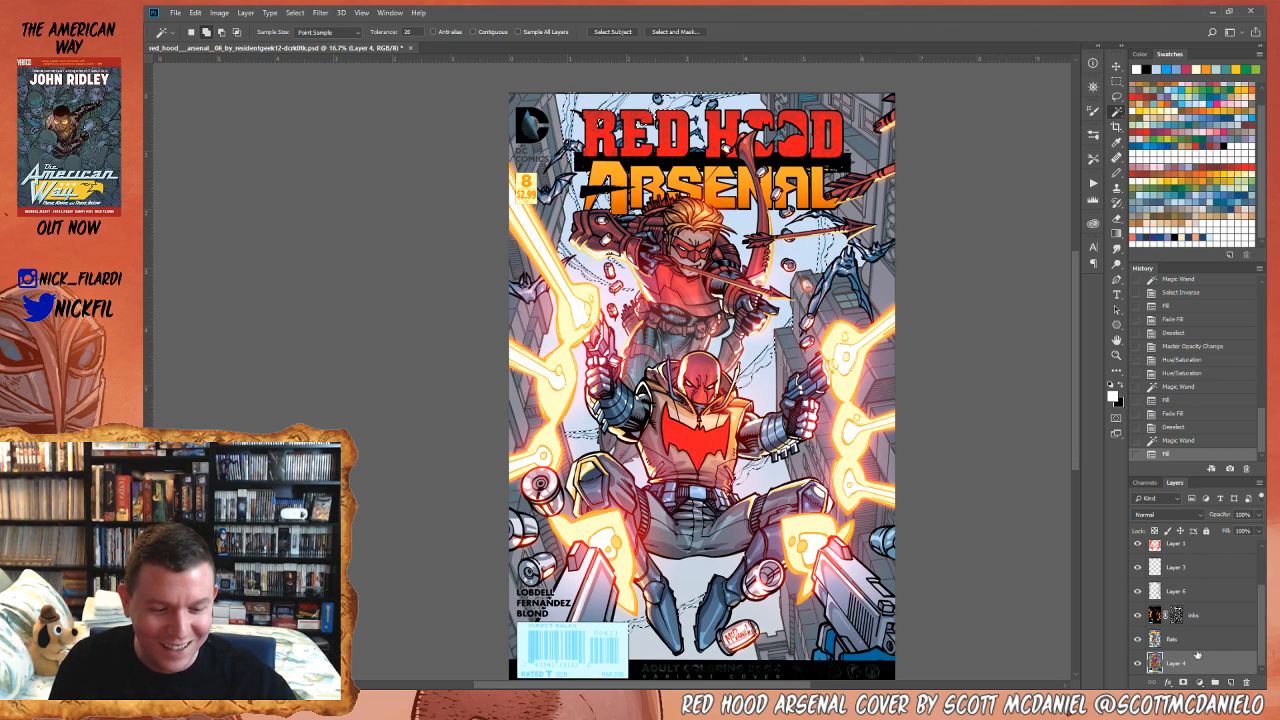
pyautogui.click(1185, 639)
pyautogui.hotkey('alt', 'BackSpace')
pyautogui.hotkey('ctrl', 'd')
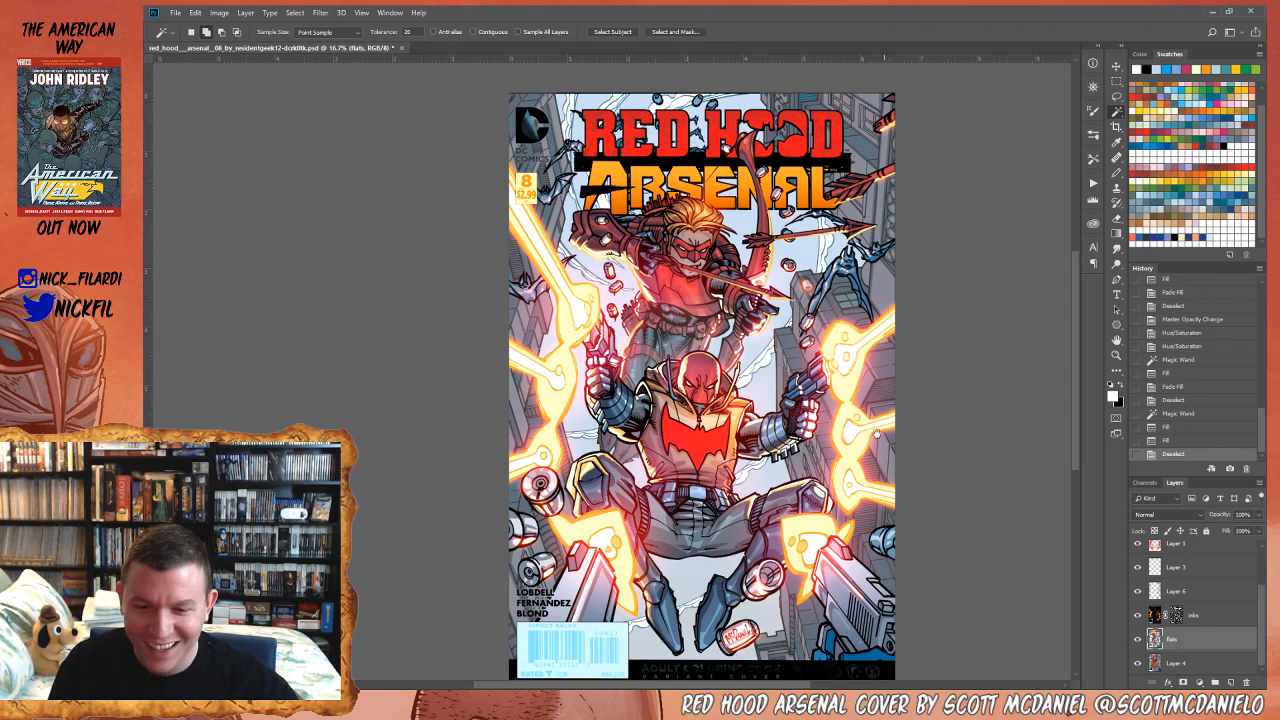
pyautogui.scroll(1, 903, 464)
pyautogui.press('z')
pyautogui.keyDown('alt'); pyautogui.click(875, 488); pyautogui.keyUp('alt')
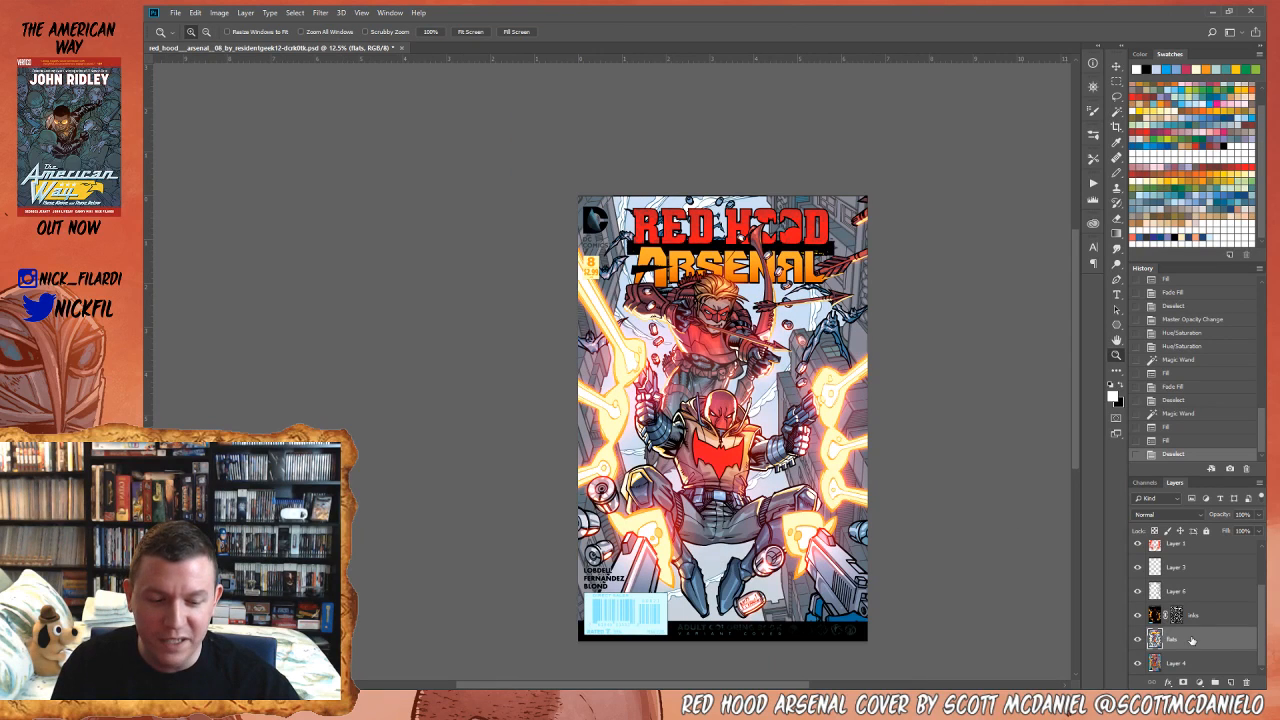
# - Select the sky streaks' line art on the inks layer, fill it with a light sky blue swatch, deselect, and check the cover
pyautogui.click(1212, 616)
pyautogui.press('w')
pyautogui.click(767, 380)
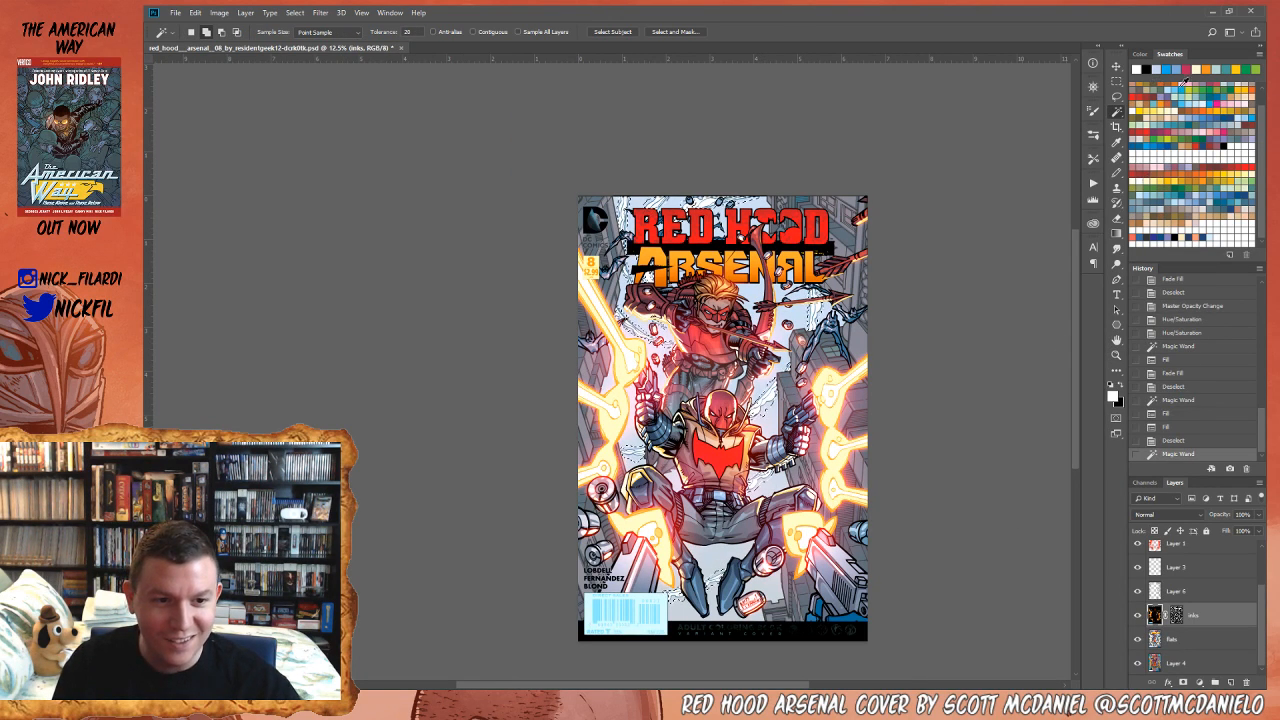
pyautogui.scroll(-3, 1178, 100)
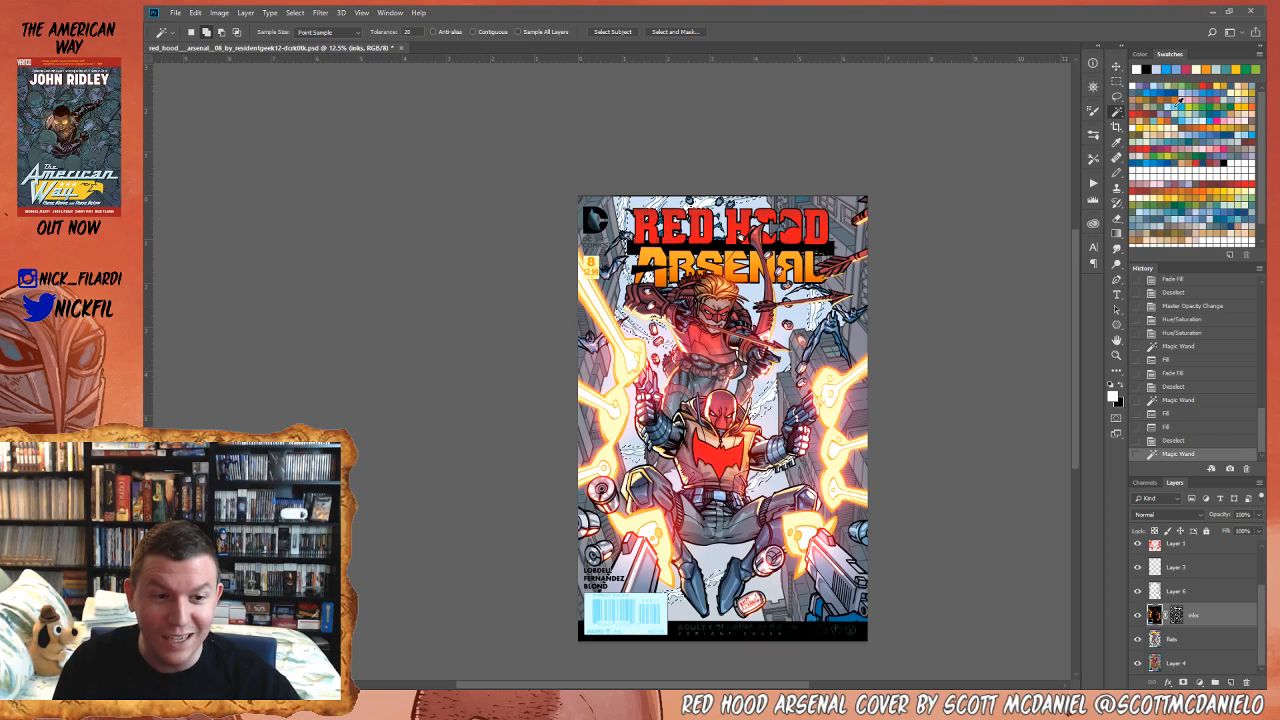
pyautogui.click(1174, 101)
pyautogui.hotkey('alt', 'BackSpace')
pyautogui.hotkey('ctrl', 'd')
pyautogui.press('z')
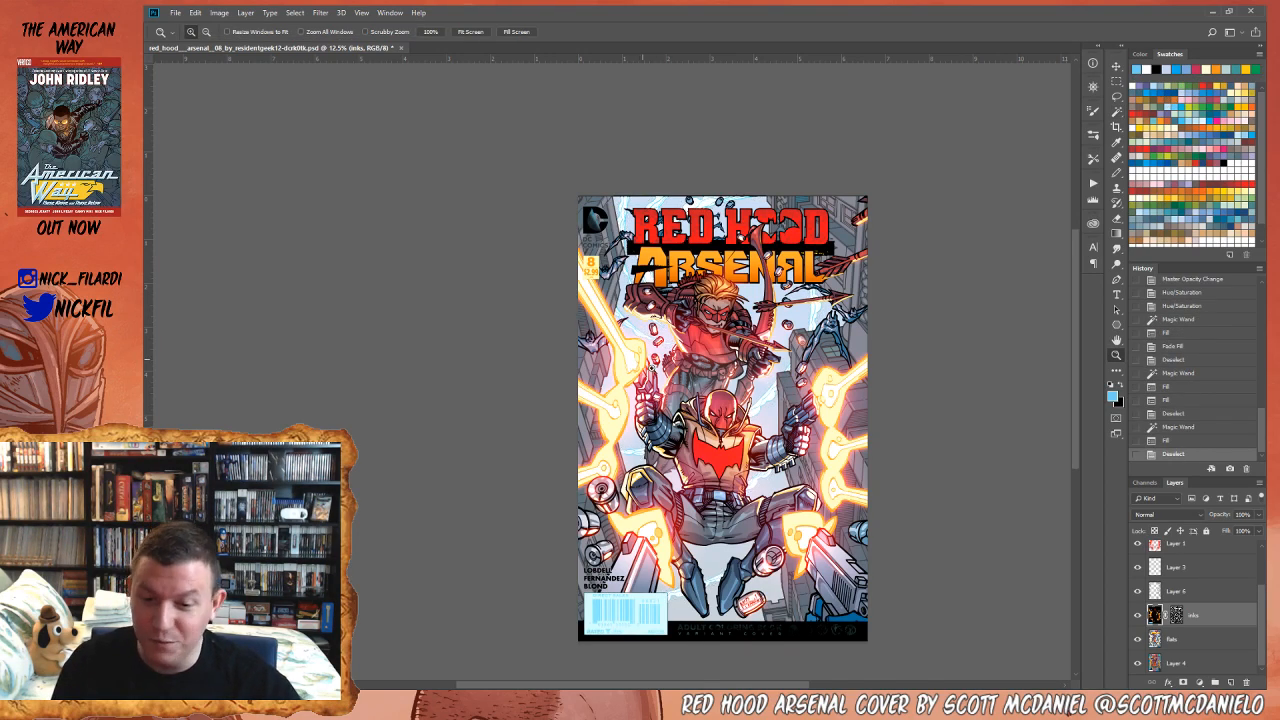
pyautogui.click(656, 374)
pyautogui.moveTo(660, 381); pyautogui.dragTo(533, 238)
pyautogui.keyDown('alt'); pyautogui.click(672, 381); pyautogui.keyUp('alt')
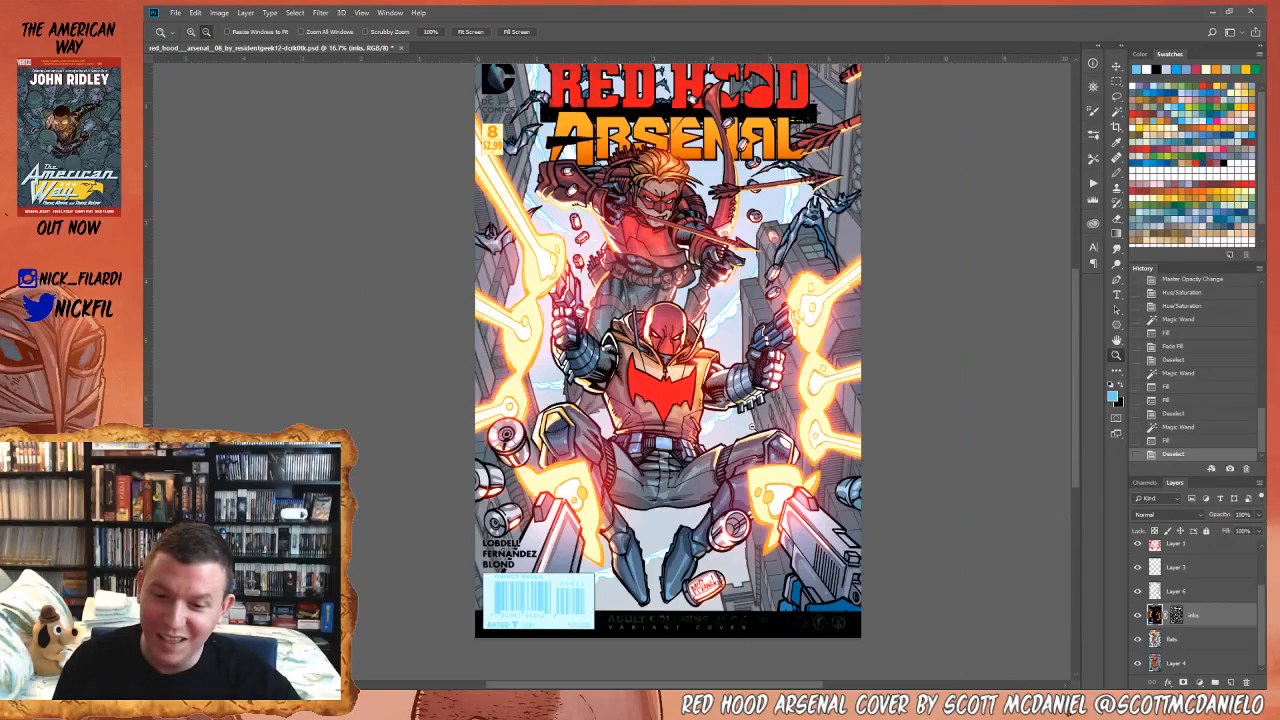
pyautogui.keyDown('alt'); pyautogui.click(867, 564); pyautogui.keyUp('alt')
pyautogui.moveTo(717, 321); pyautogui.dragTo(760, 378)
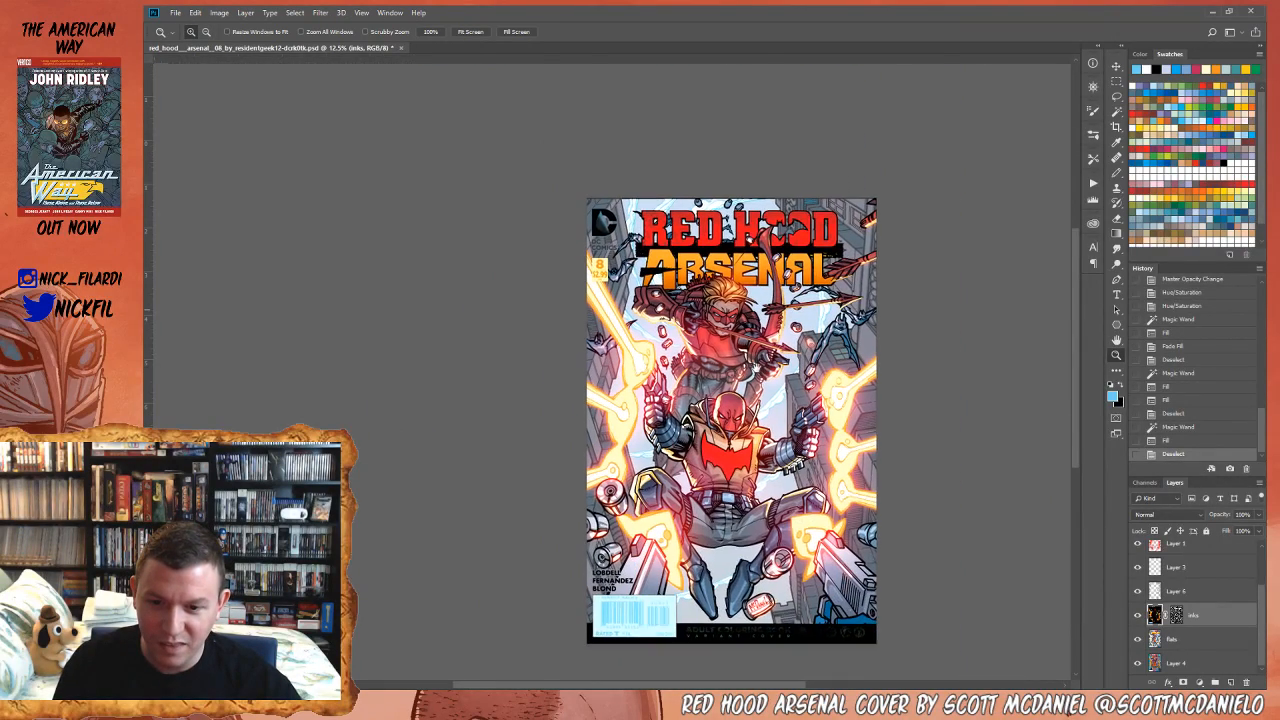
# - Select the archer's trousers on Layer 4 with the Magic Wand and trim the stray areas off the selection with the Lasso
pyautogui.click(699, 409)
pyautogui.press('w')
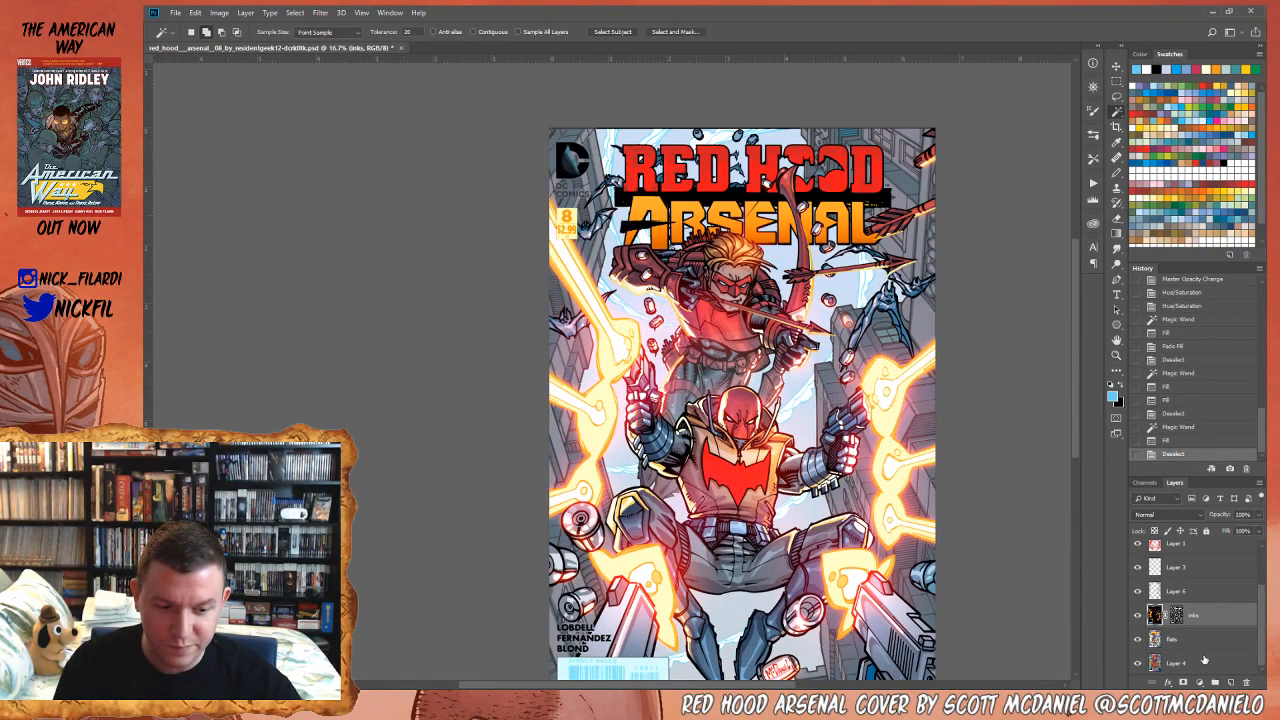
pyautogui.click(1205, 660)
pyautogui.click(720, 385)
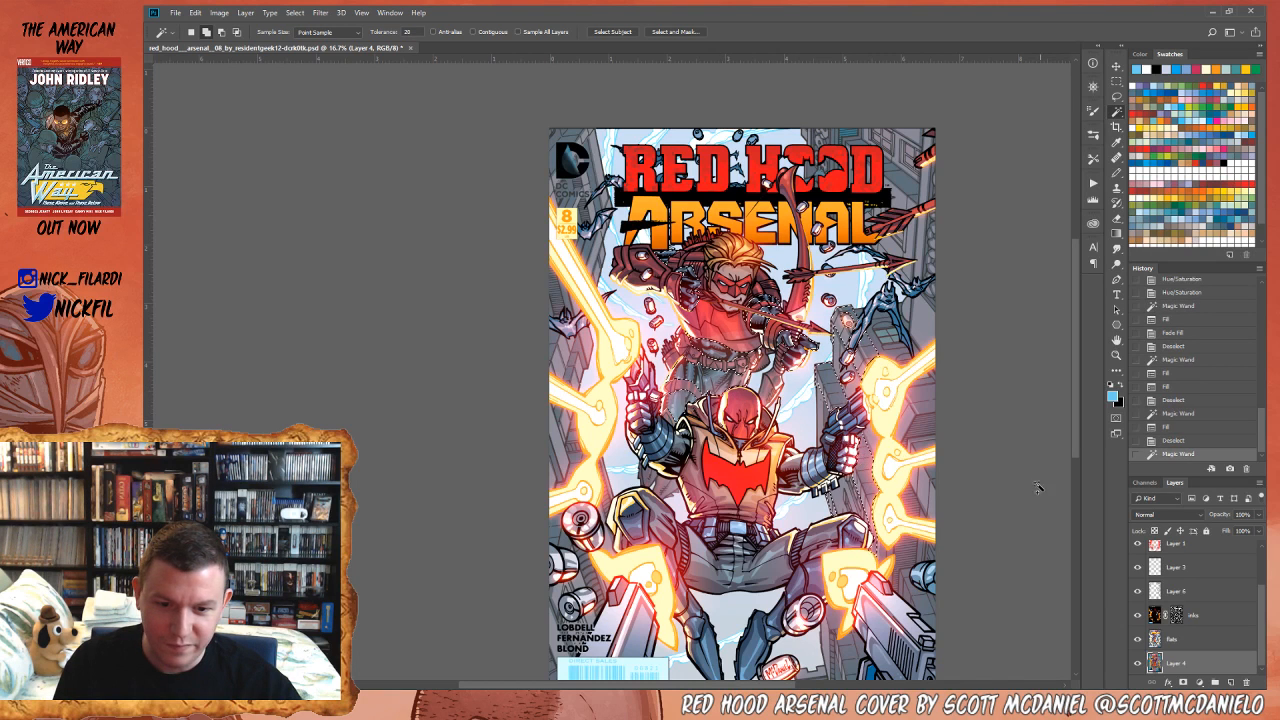
pyautogui.press('l')
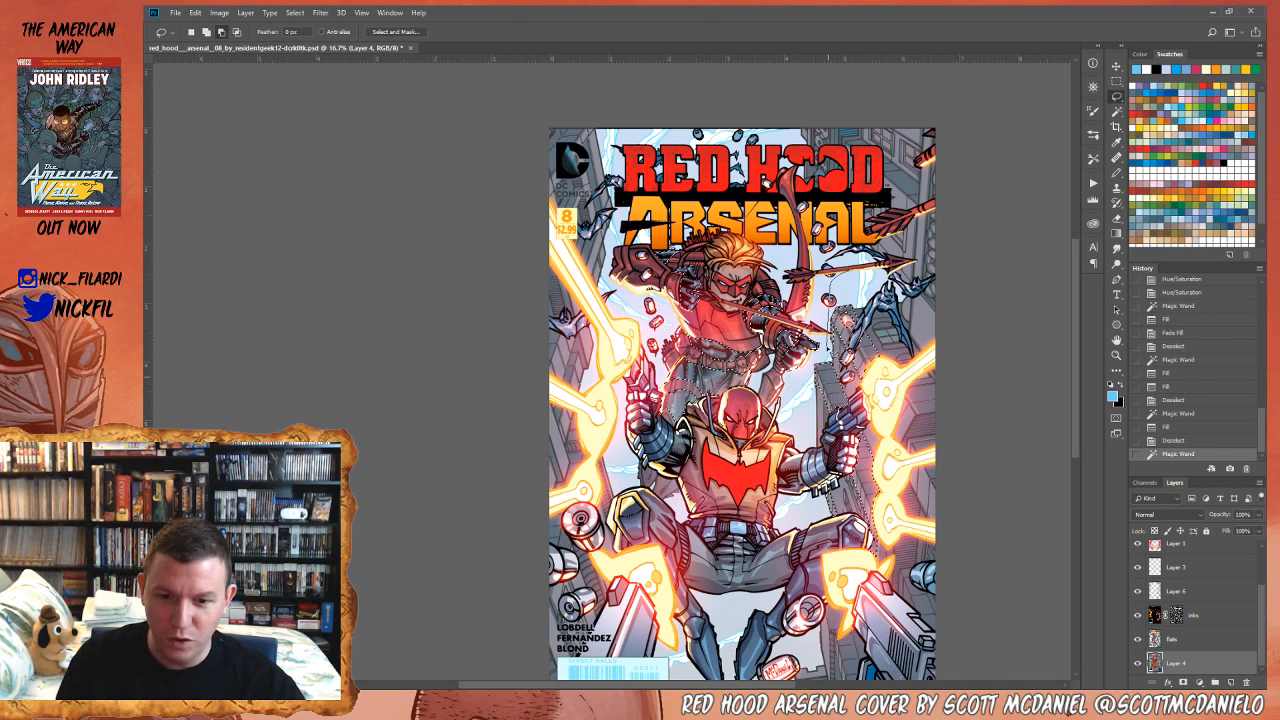
pyautogui.moveTo(812, 365)
pyautogui.mouseDown()
pyautogui.moveTo(1020, 326)
pyautogui.moveTo(840, 290)
pyautogui.mouseUp()
pyautogui.moveTo(946, 551); pyautogui.dragTo(931, 473)
pyautogui.moveTo(706, 450)
pyautogui.mouseDown()
pyautogui.moveTo(857, 472)
pyautogui.moveTo(829, 554)
pyautogui.mouseUp()
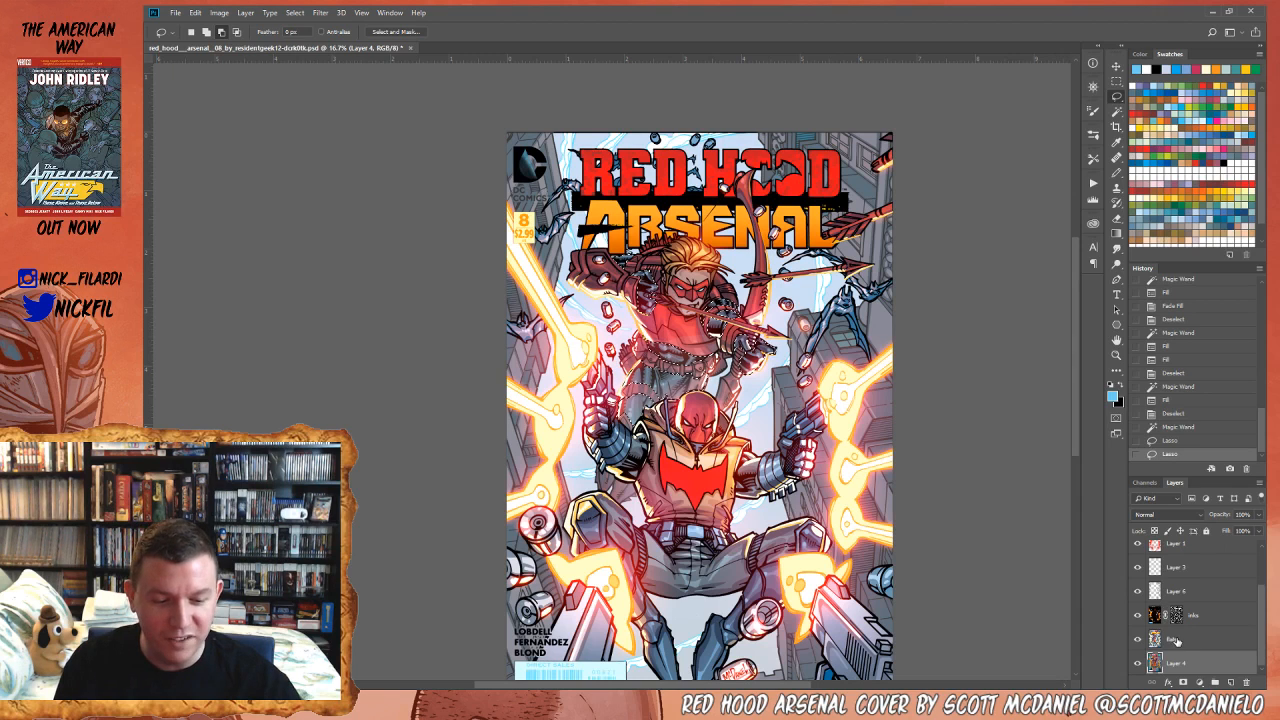
# - Shift the selected trousers toward blue on the flats layer with Color Balance
pyautogui.click(1176, 640)
pyautogui.hotkey('ctrl', 'b')
pyautogui.moveTo(1040, 294); pyautogui.dragTo(1105, 326)
pyautogui.click(1200, 273)
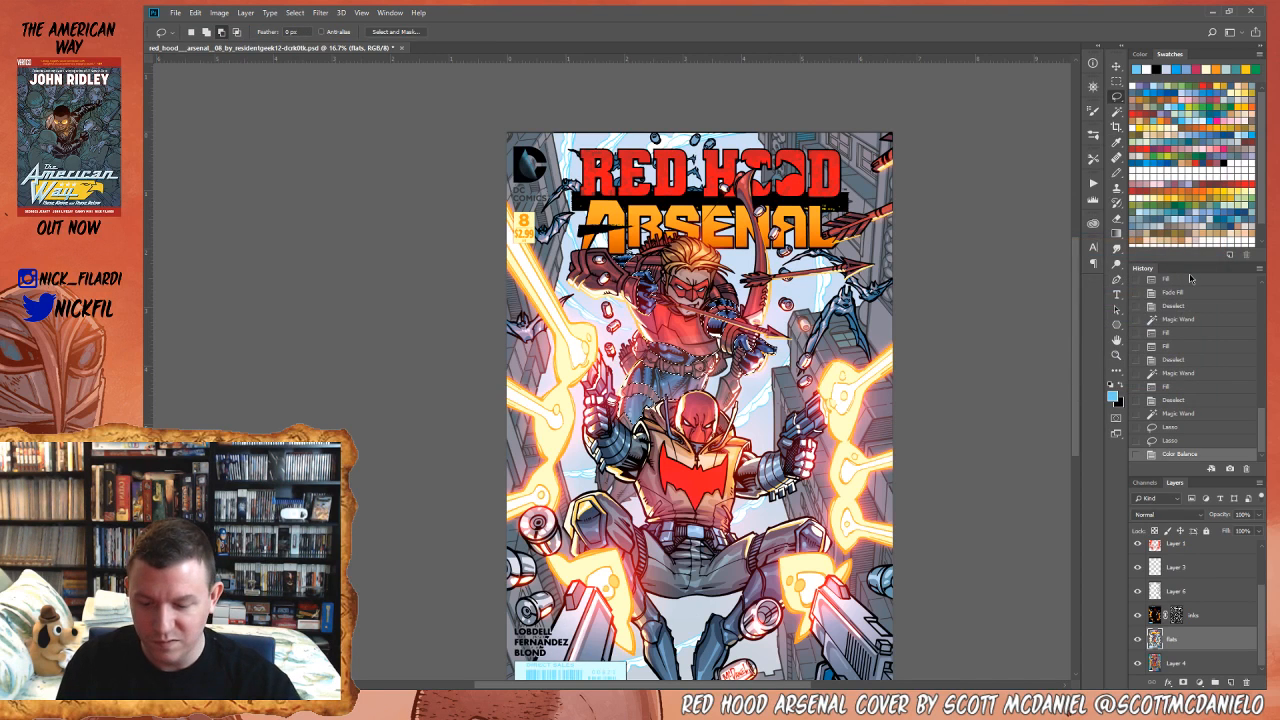
# - Lower the blue trousers' saturation to -29 with Hue/Saturation, deselect, and check the whole cover
pyautogui.hotkey('ctrl', 'u')
pyautogui.moveTo(963, 271); pyautogui.dragTo(967, 272)
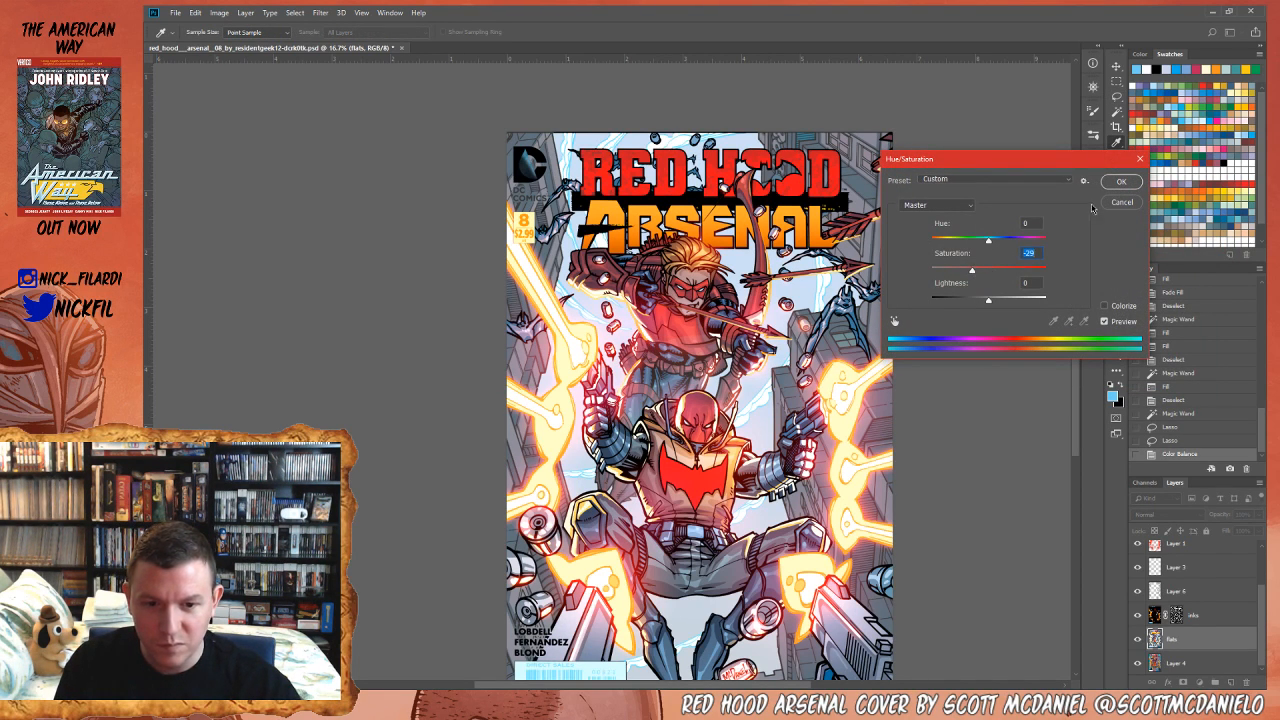
pyautogui.click(1118, 185)
pyautogui.hotkey('ctrl', 'd')
pyautogui.press('z')
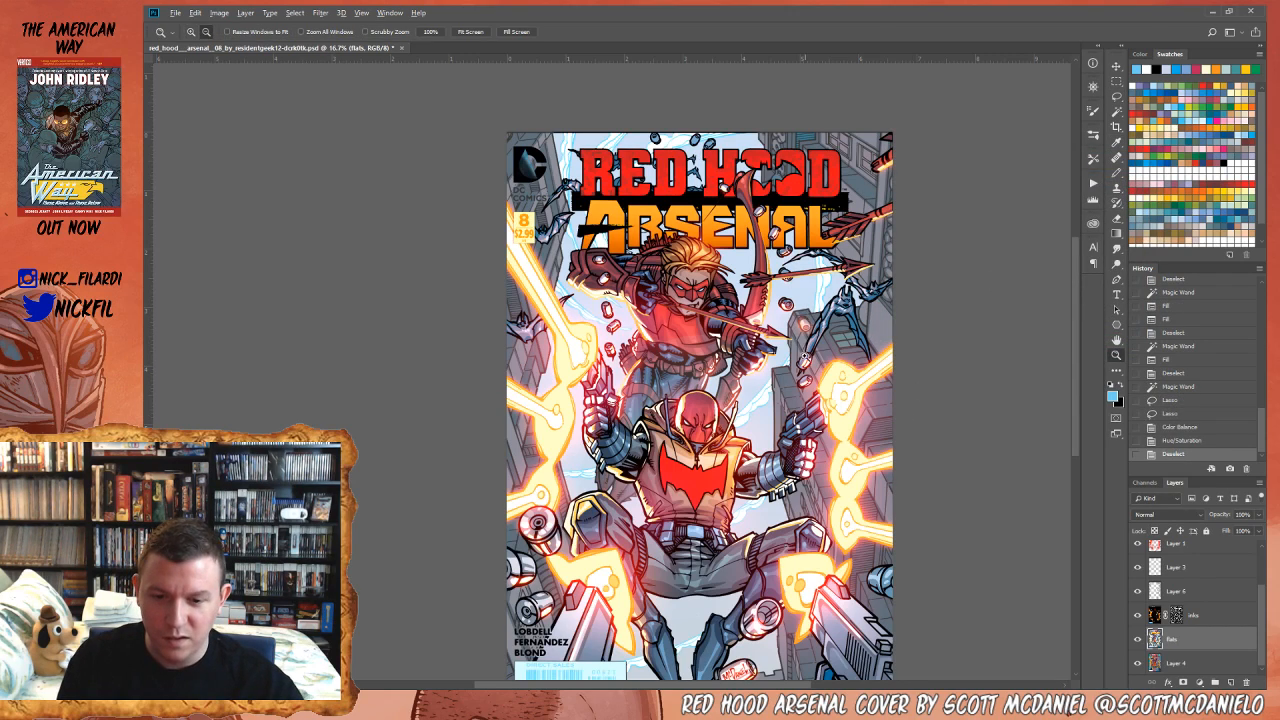
pyautogui.scroll(-2, 828, 362)
pyautogui.moveTo(828, 362); pyautogui.dragTo(806, 354)
pyautogui.keyDown('alt'); pyautogui.click(757, 379); pyautogui.keyUp('alt')
pyautogui.moveTo(766, 391); pyautogui.dragTo(764, 463)
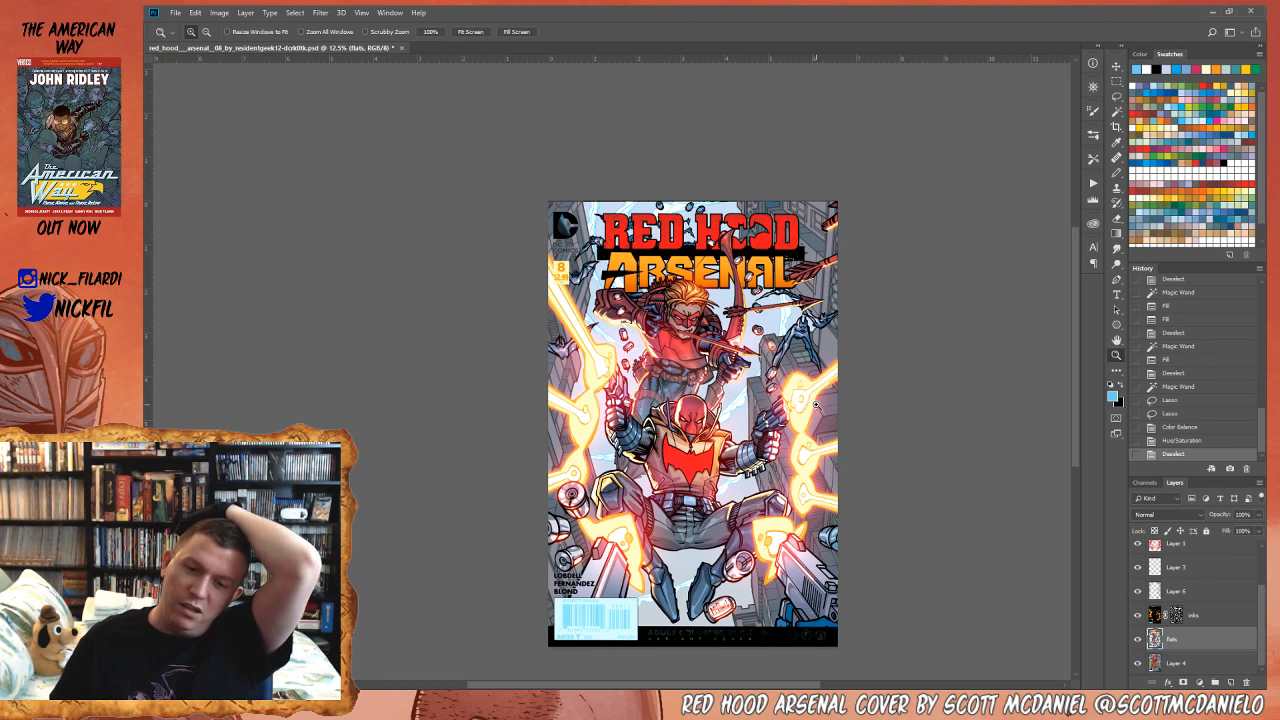
# - Select the barcode box on the flats layer, fill it with the pale yellow sampled near the issue number, deselect, and check the cover
pyautogui.press('w')
pyautogui.click(624, 631)
pyautogui.press('b')
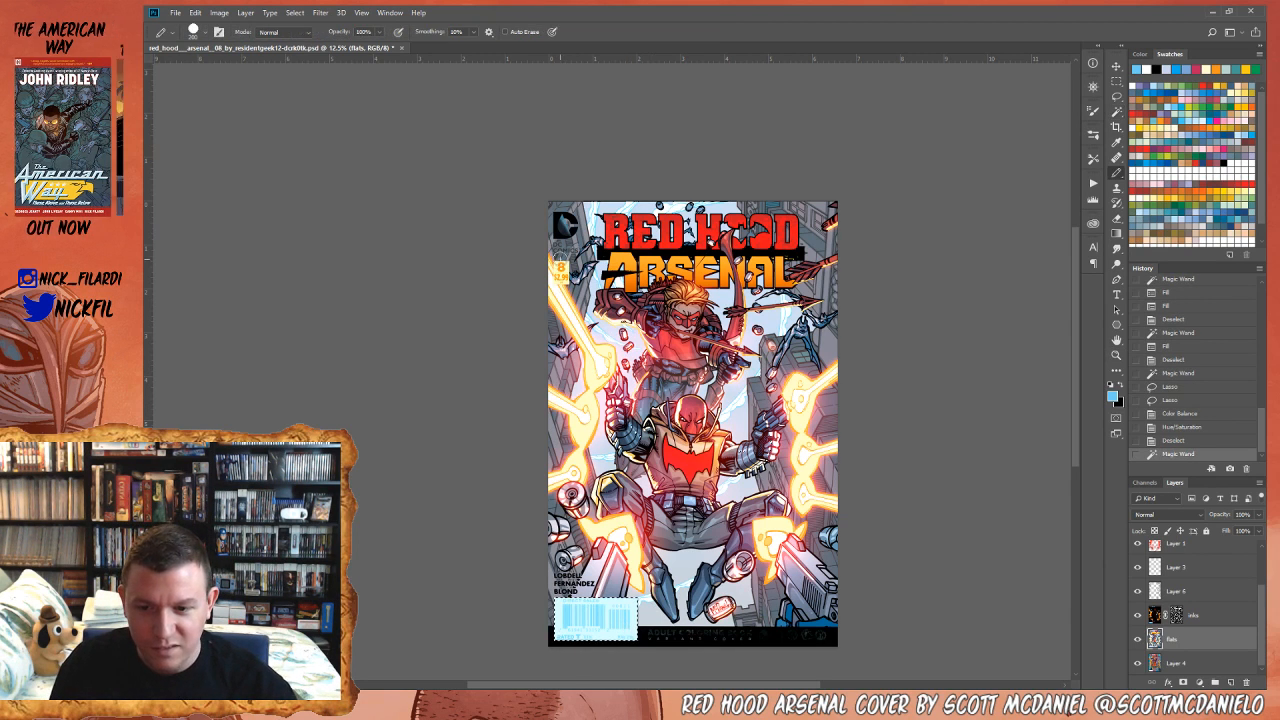
pyautogui.keyDown('alt'); pyautogui.click(567, 263); pyautogui.keyUp('alt')
pyautogui.hotkey('alt', 'BackSpace')
pyautogui.hotkey('ctrl', 'd')
pyautogui.press('w')
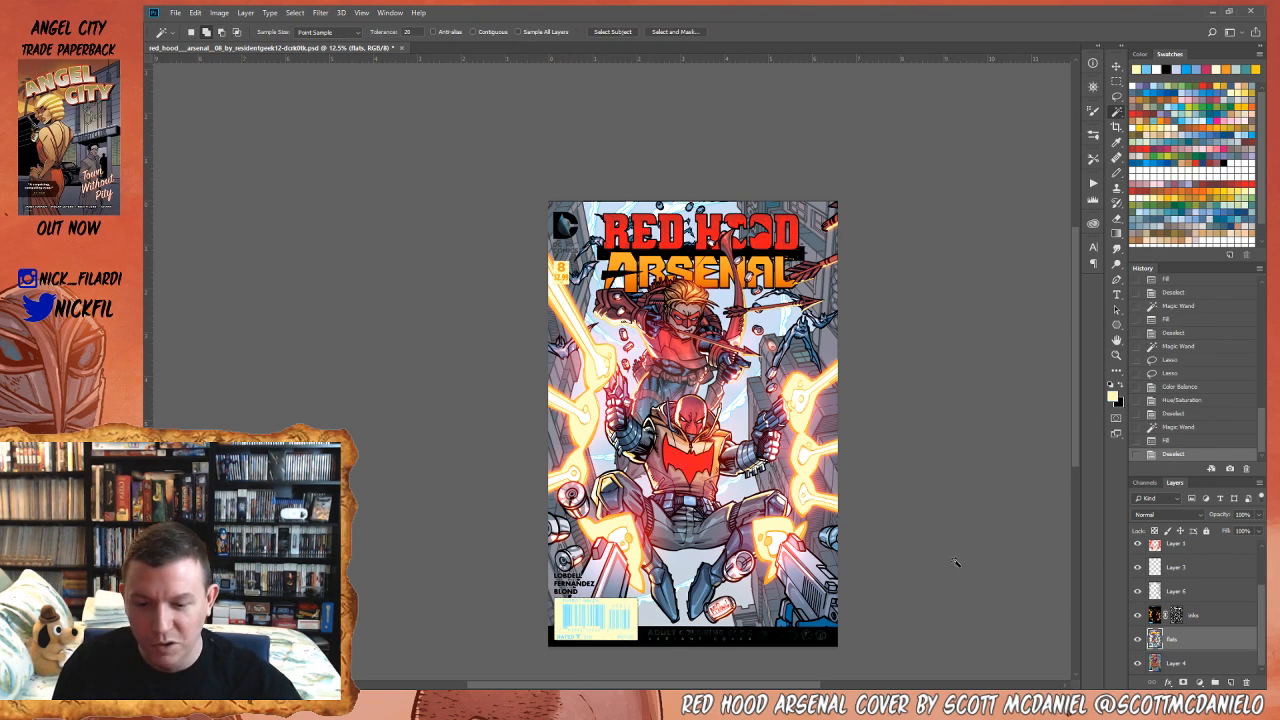
pyautogui.press('z')
pyautogui.keyDown('alt'); pyautogui.click(716, 296); pyautogui.keyUp('alt')
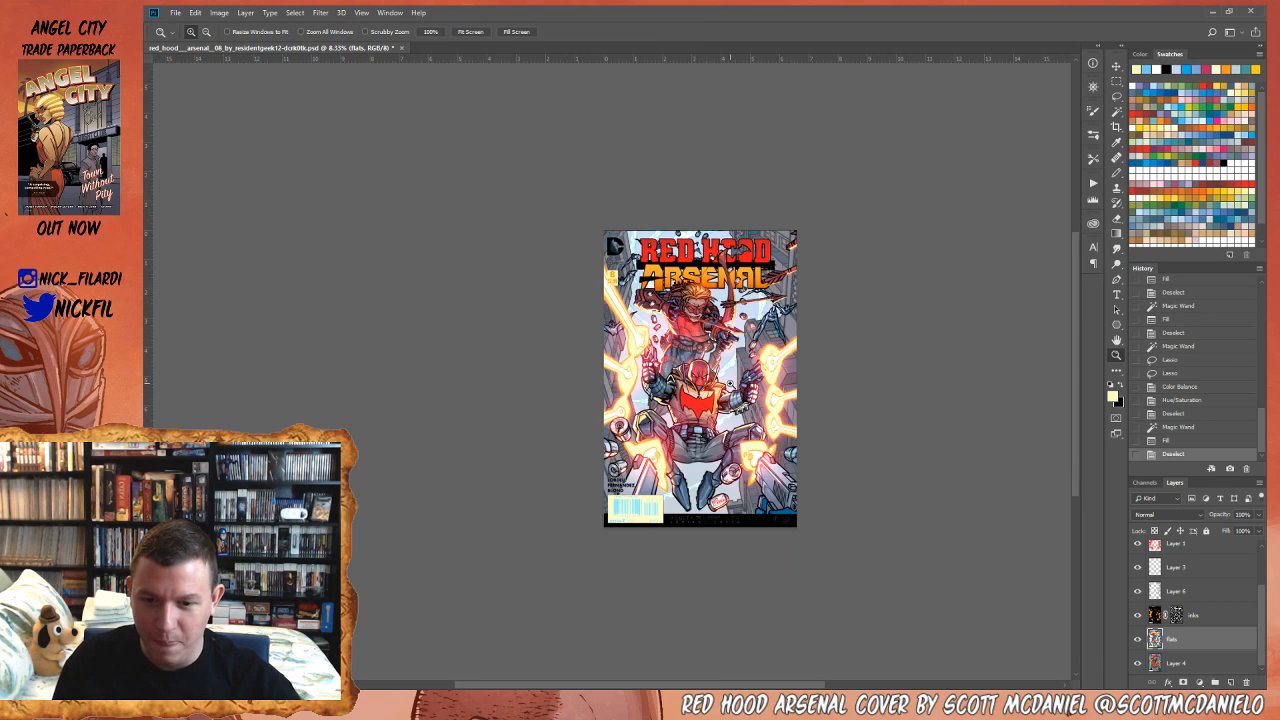
pyautogui.click(732, 391)
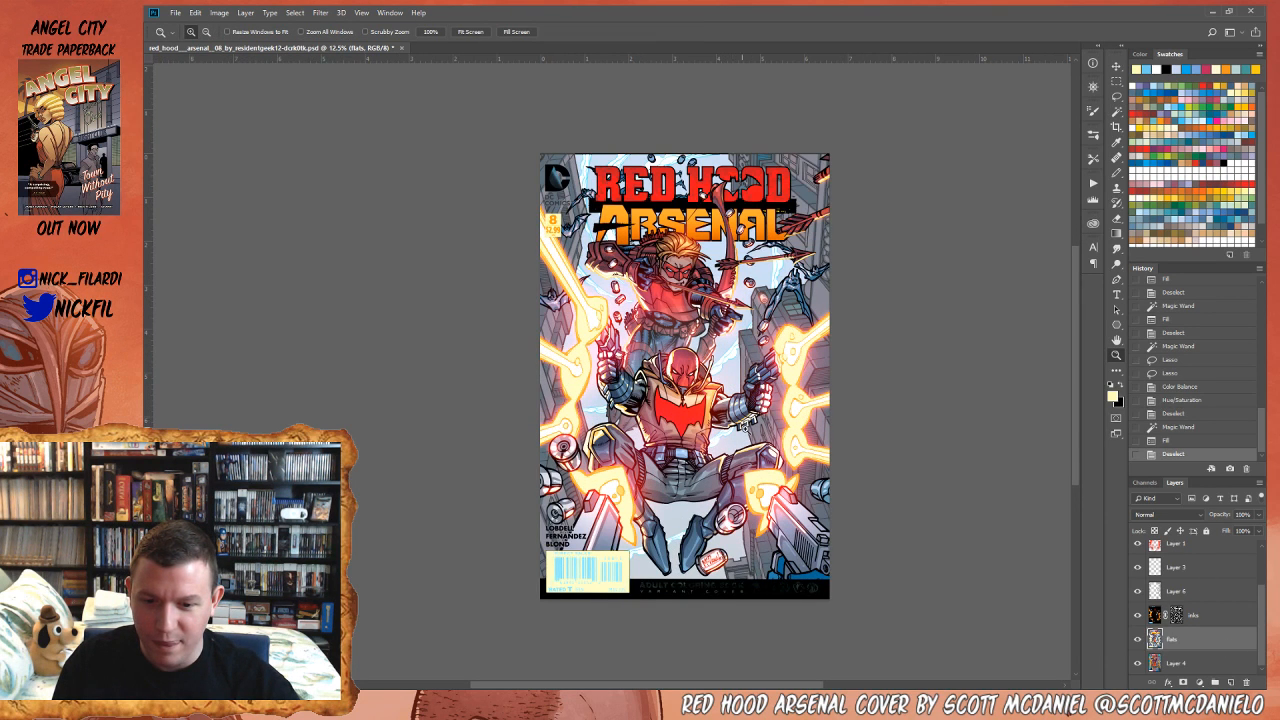
# - Select the buildings on Layer 6 and add a light grey gradient in Normal mode, fading upward from the cover's bottom
pyautogui.click(1210, 596)
pyautogui.hotkey('ctrl', 'a')
pyautogui.press('w')
pyautogui.keyDown('alt'); pyautogui.click(758, 523); pyautogui.keyUp('alt')
pyautogui.press('g')
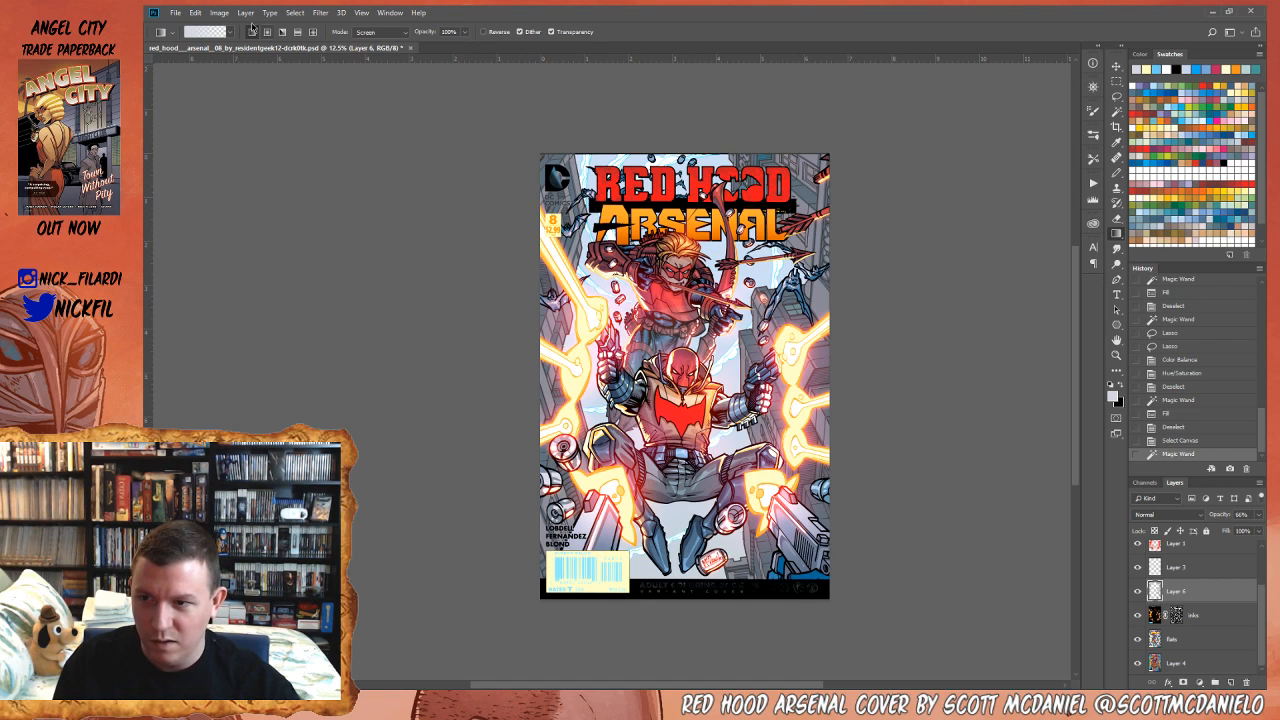
pyautogui.click(380, 32)
pyautogui.click(385, 40)
pyautogui.moveTo(673, 665); pyautogui.dragTo(686, 271)
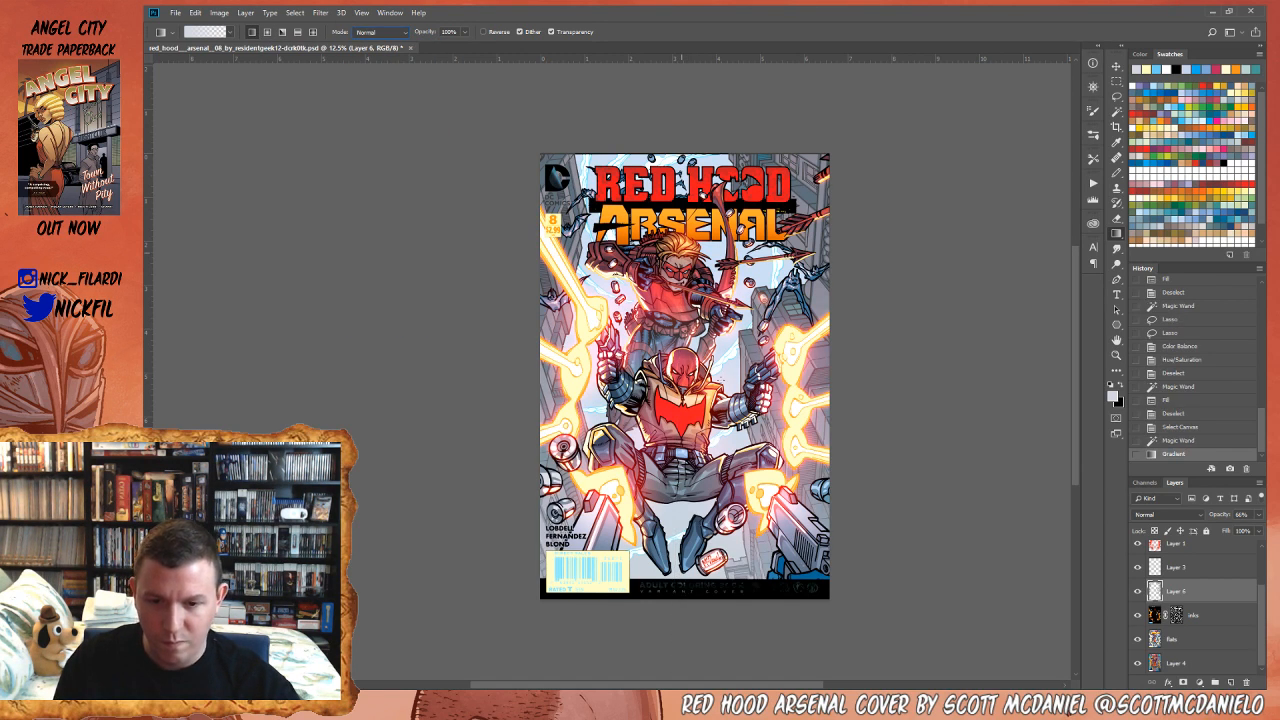
# - Try a dark blue gradient from the cover's top down over the selected buildings on Layer 6, and undo it
pyautogui.hotkey('ctrl', 'd')
pyautogui.keyDown('alt'); pyautogui.click(674, 414); pyautogui.keyUp('alt')
pyautogui.press('z')
pyautogui.keyDown('alt'); pyautogui.click(666, 403); pyautogui.keyUp('alt')
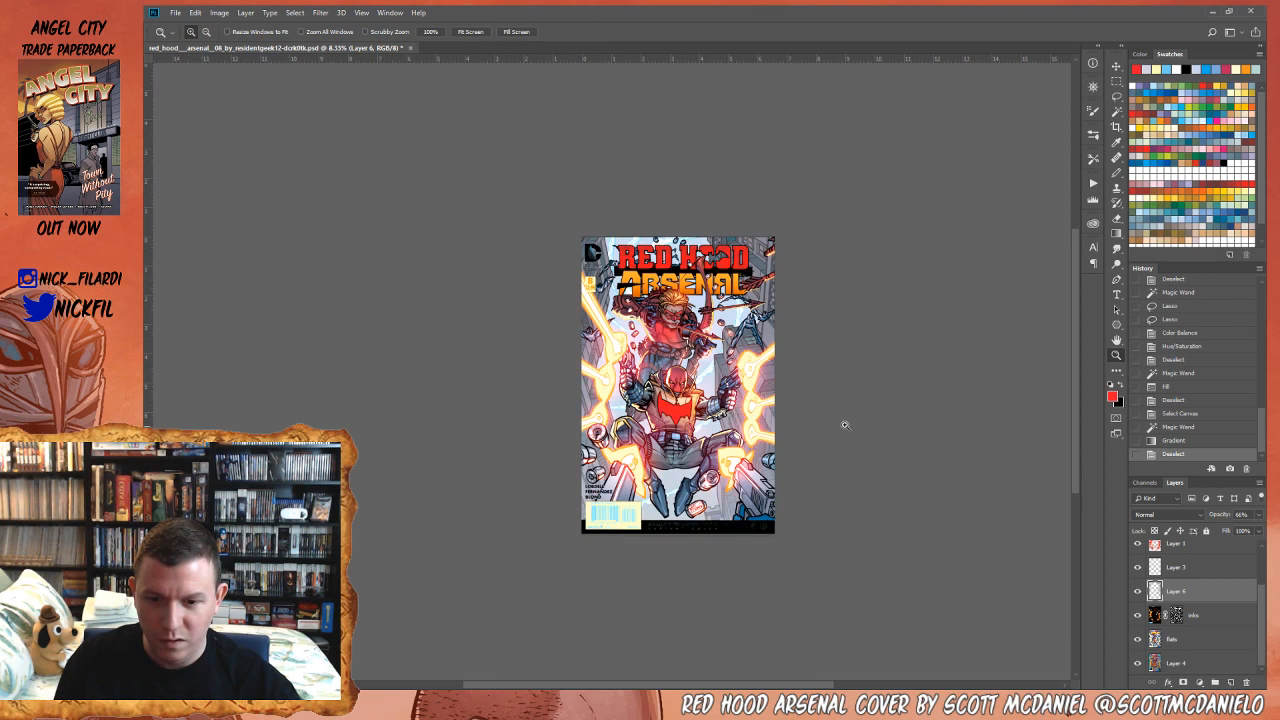
pyautogui.click(1238, 128)
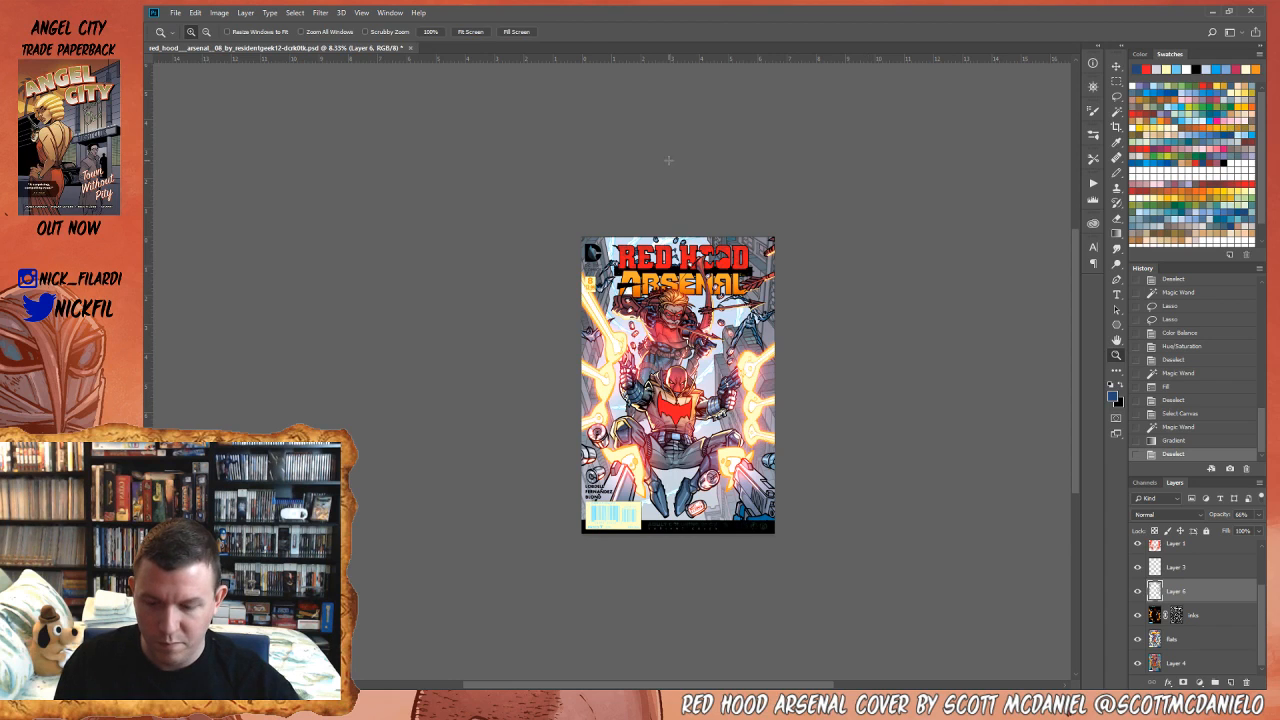
pyautogui.press('g')
pyautogui.hotkey('ctrl', 'z')
pyautogui.moveTo(665, 136); pyautogui.dragTo(664, 500)
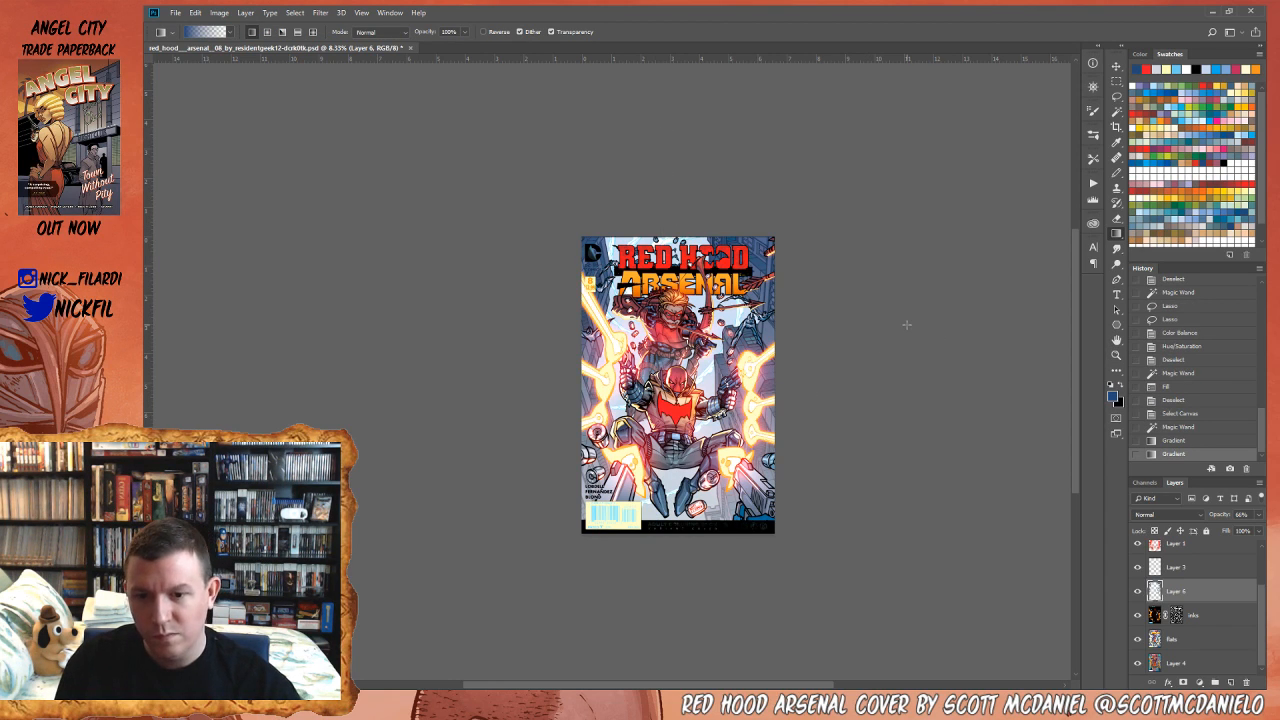
pyautogui.hotkey('ctrl', 'z')
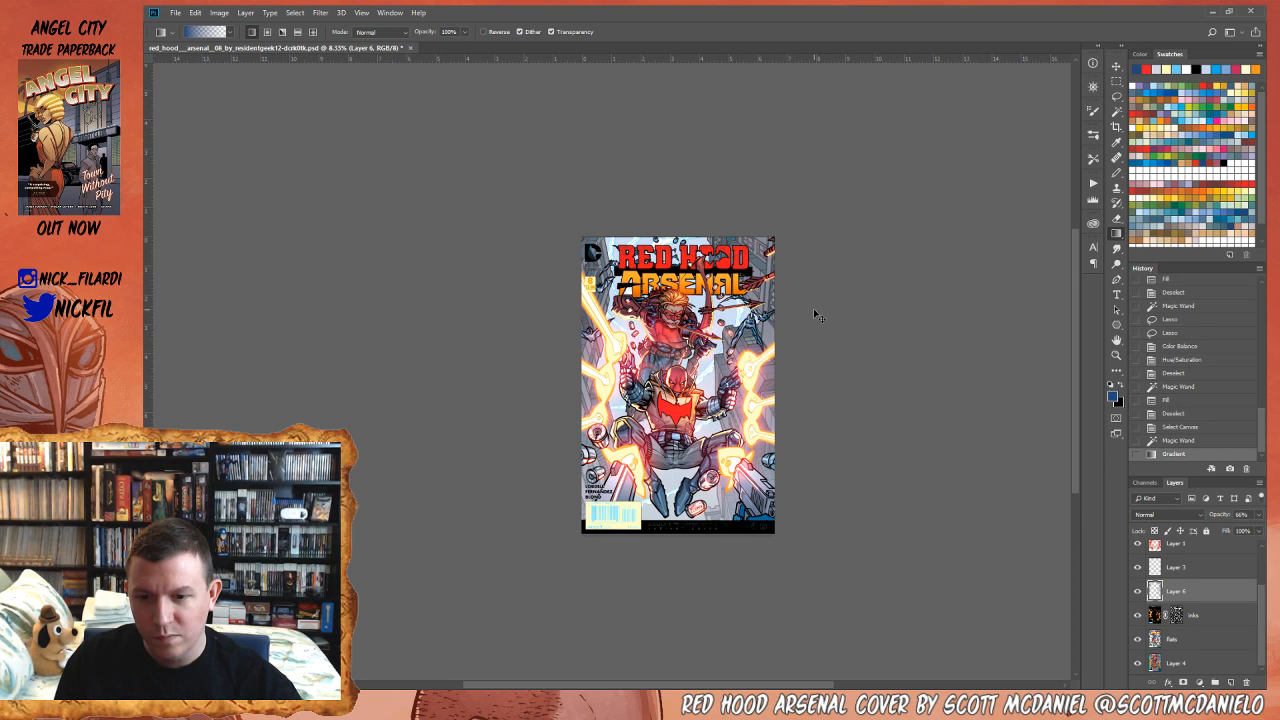
# - Try a pale blue gradient, sampled from the sky, down over the selected buildings, and undo it
pyautogui.keyDown('alt'); pyautogui.click(622, 240); pyautogui.keyUp('alt')
pyautogui.moveTo(661, 167); pyautogui.dragTo(666, 394)
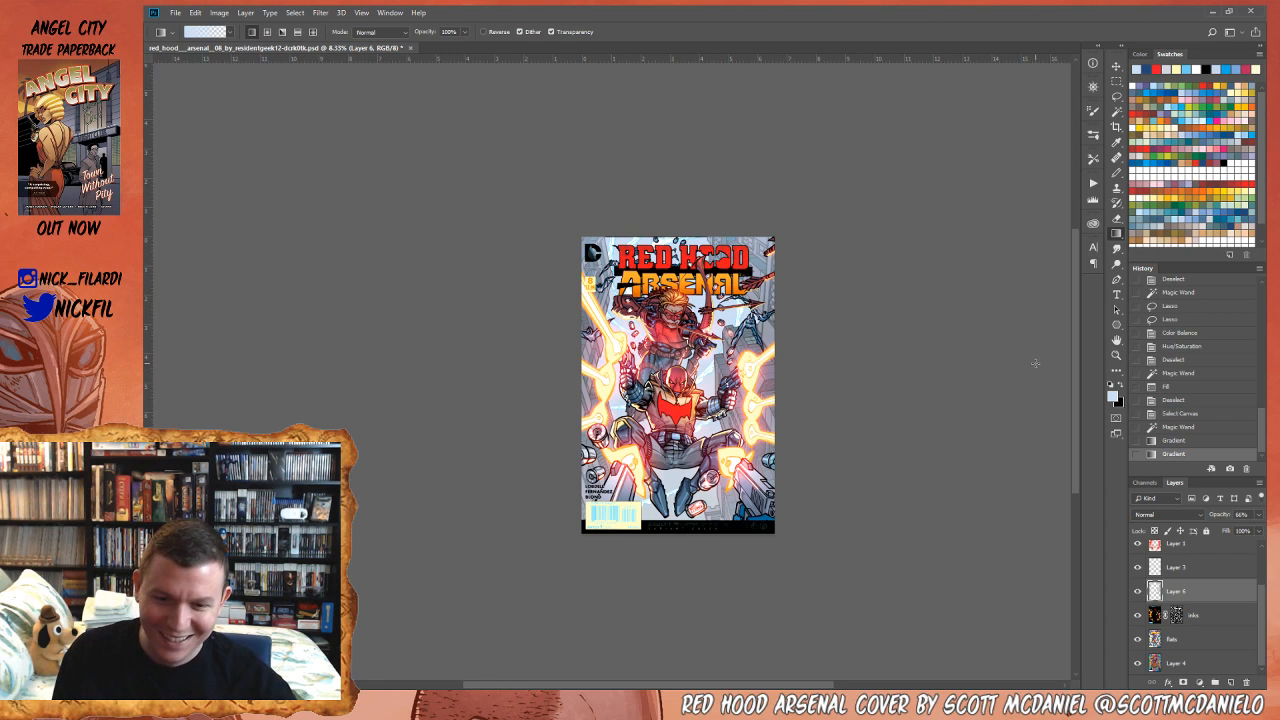
pyautogui.hotkey('ctrl', 'z')
# - Try an orange gradient in Screen mode from the top down over the selected buildings, and undo it
pyautogui.click(1182, 192)
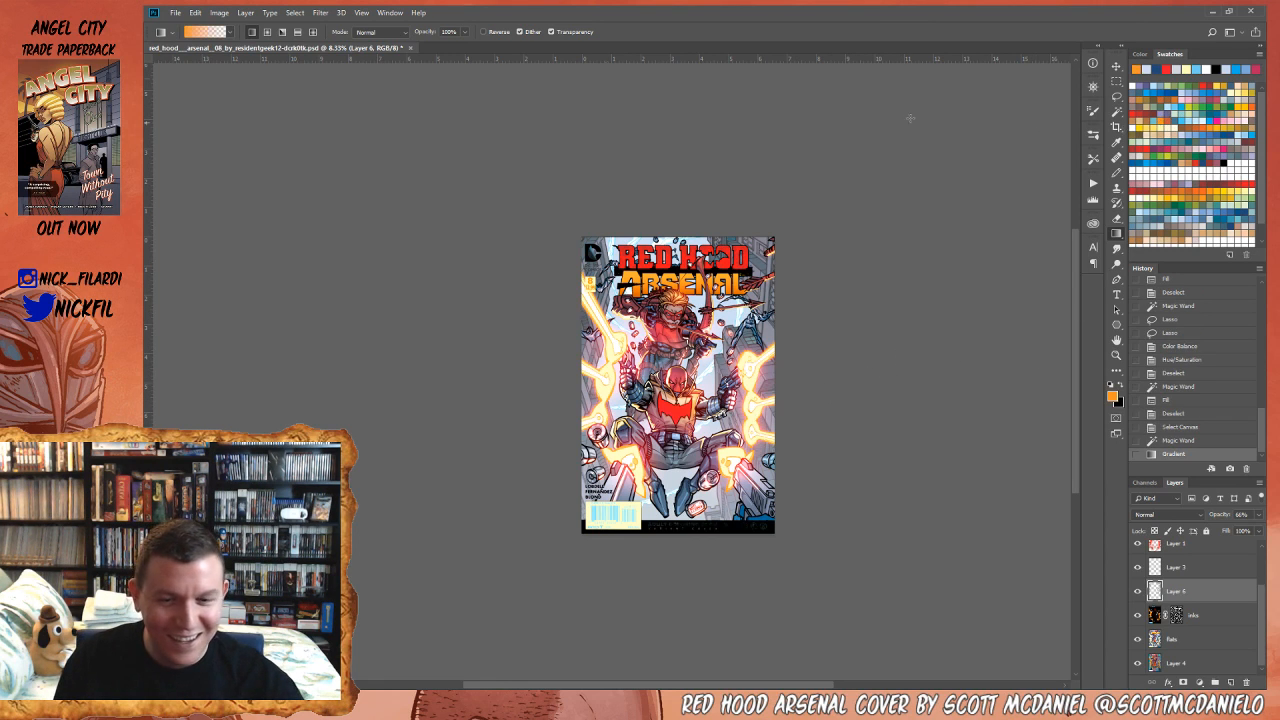
pyautogui.click(385, 34)
pyautogui.click(390, 133)
pyautogui.moveTo(660, 170); pyautogui.dragTo(661, 352)
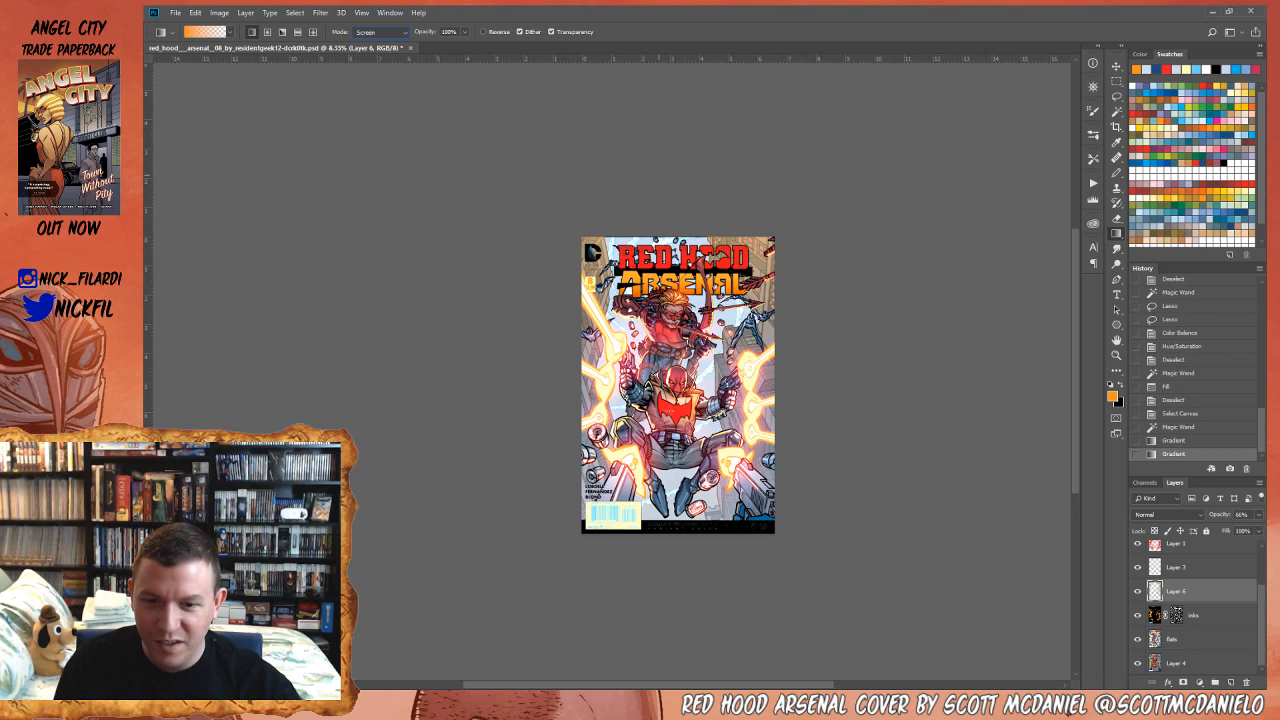
pyautogui.hotkey('ctrl', 'z')
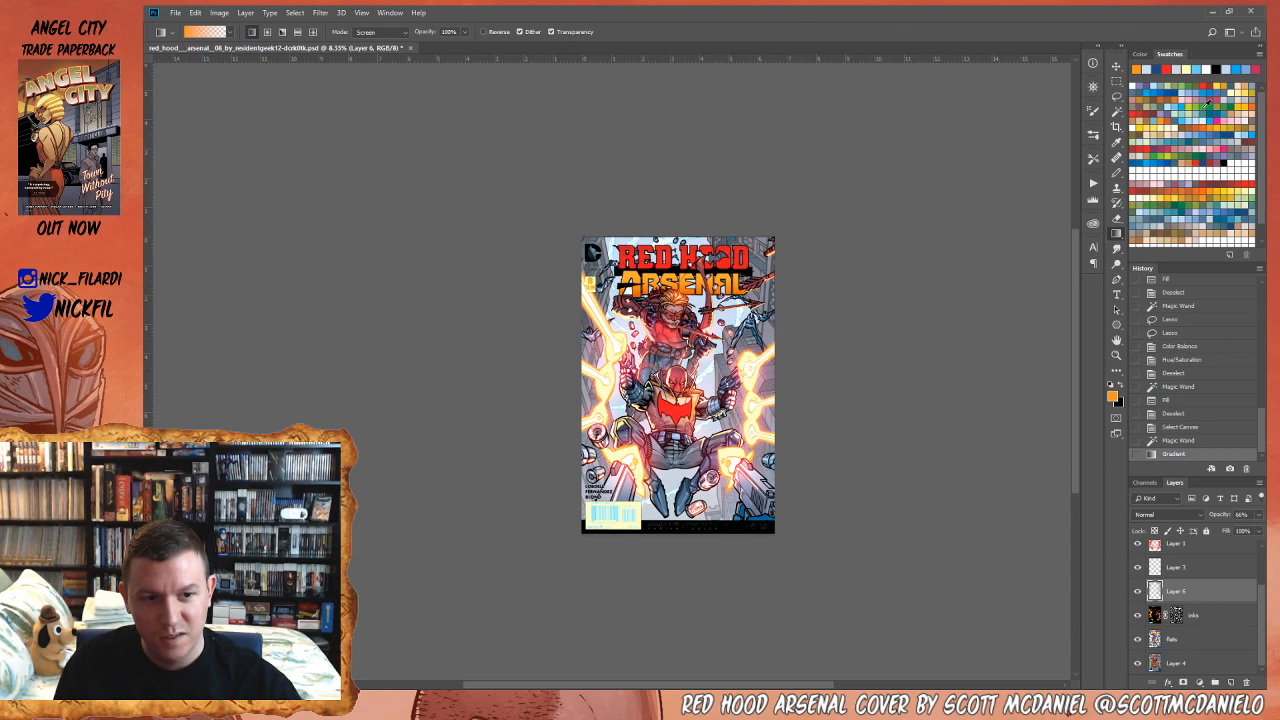
# - Try a deeper orange gradient in Normal mode over the upper buildings, pick a red swatch, and undo the gradient
pyautogui.click(1207, 121)
pyautogui.click(385, 32)
pyautogui.click(375, 45)
pyautogui.moveTo(671, 310); pyautogui.dragTo(671, 155)
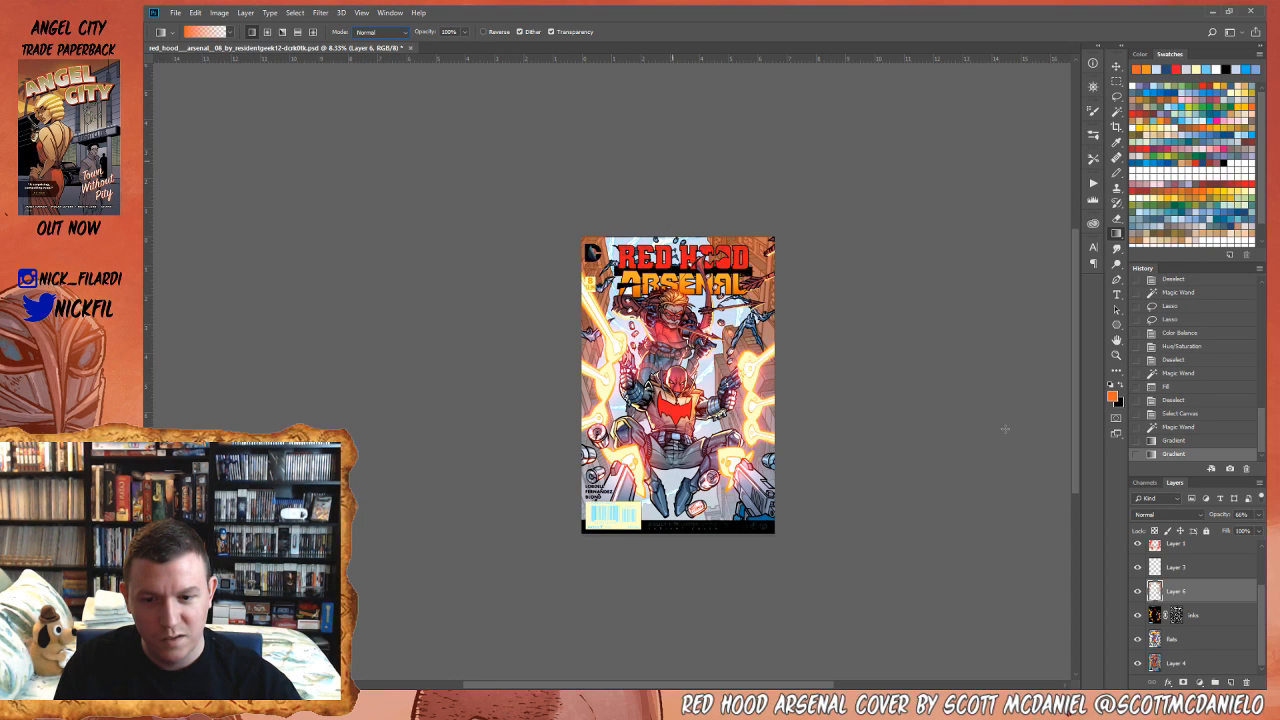
pyautogui.click(1208, 84)
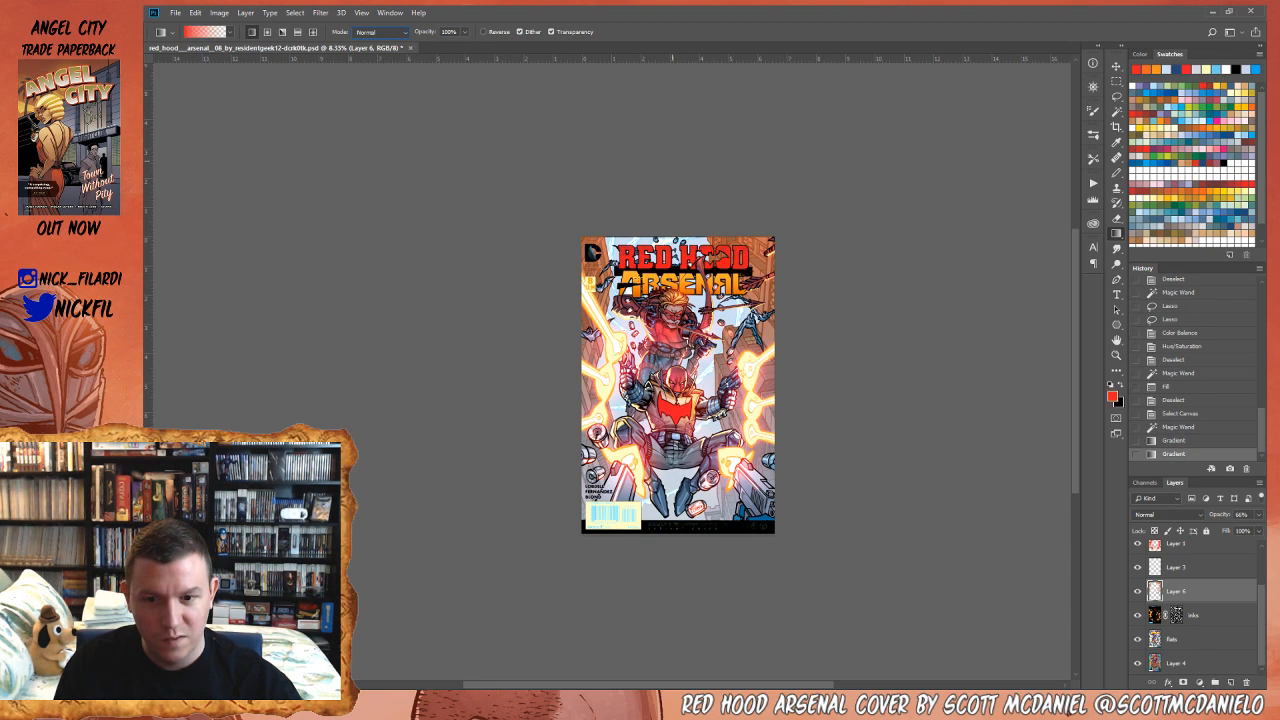
pyautogui.hotkey('ctrl', 'z')
# - Try red gradients of different lengths from the top down over the selected buildings, undoing each one
pyautogui.moveTo(660, 146); pyautogui.dragTo(654, 335)
pyautogui.hotkey('ctrl', 'z')
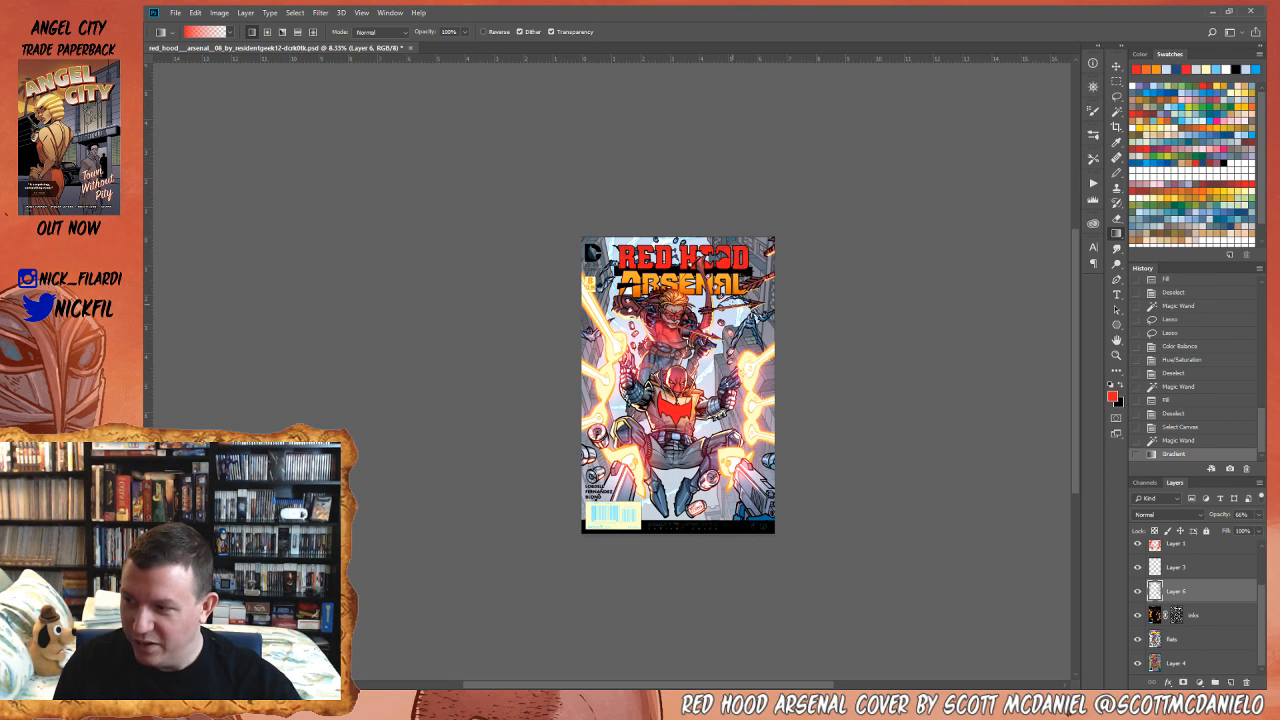
pyautogui.moveTo(680, 122); pyautogui.dragTo(676, 300)
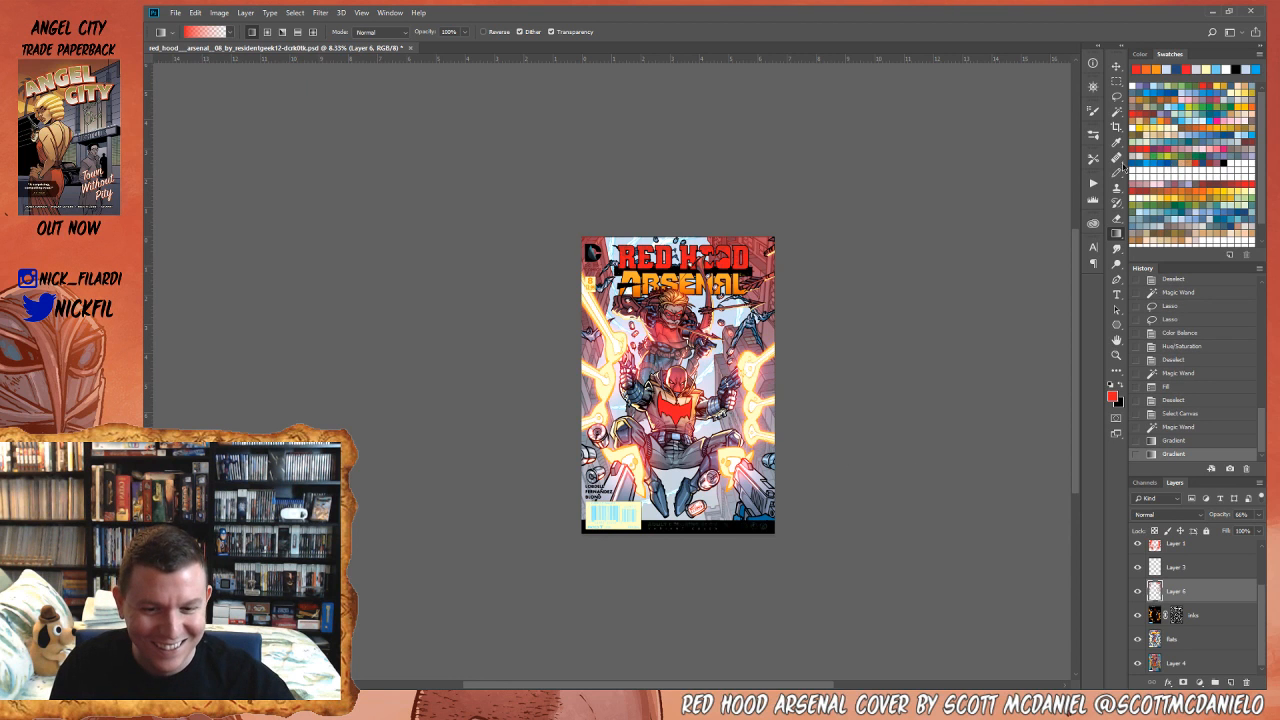
pyautogui.hotkey('ctrl', 'z')
# - Add a medium blue gradient to the selected buildings on Layer 6, fading from the cover's top down, and check the cover
pyautogui.press('z')
pyautogui.click(700, 347)
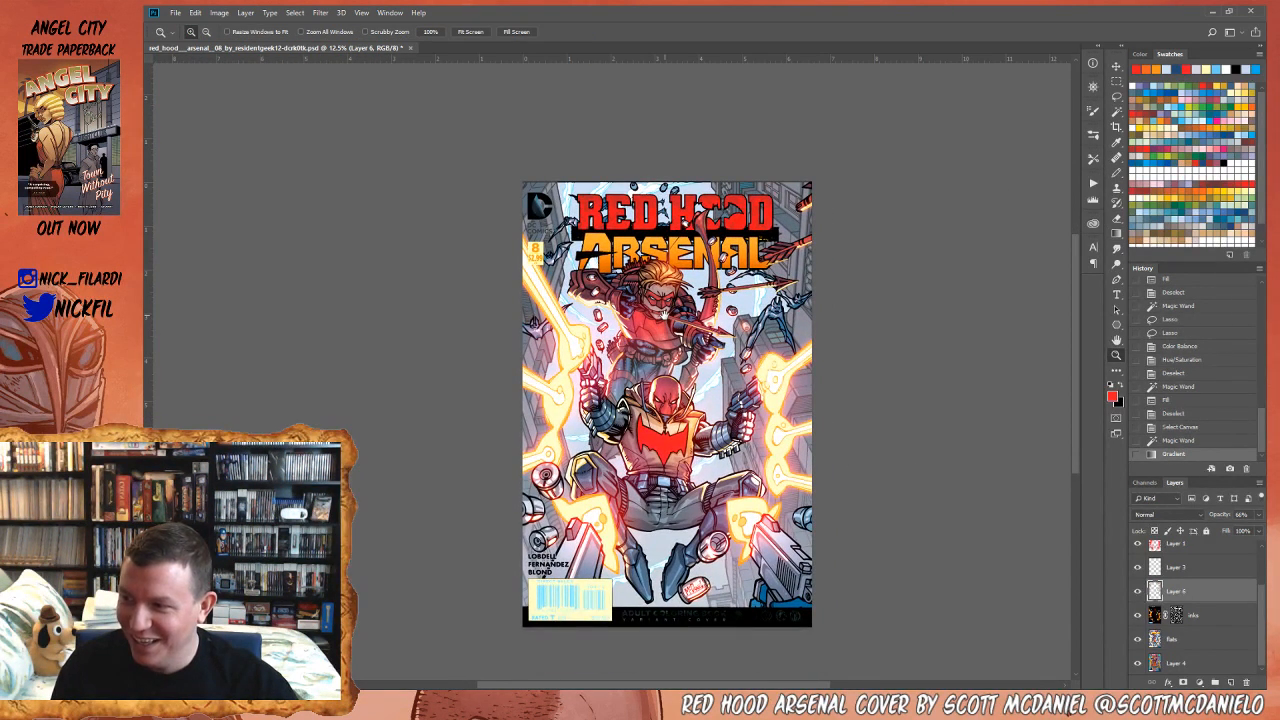
pyautogui.scroll(1, 664, 312)
pyautogui.press('g')
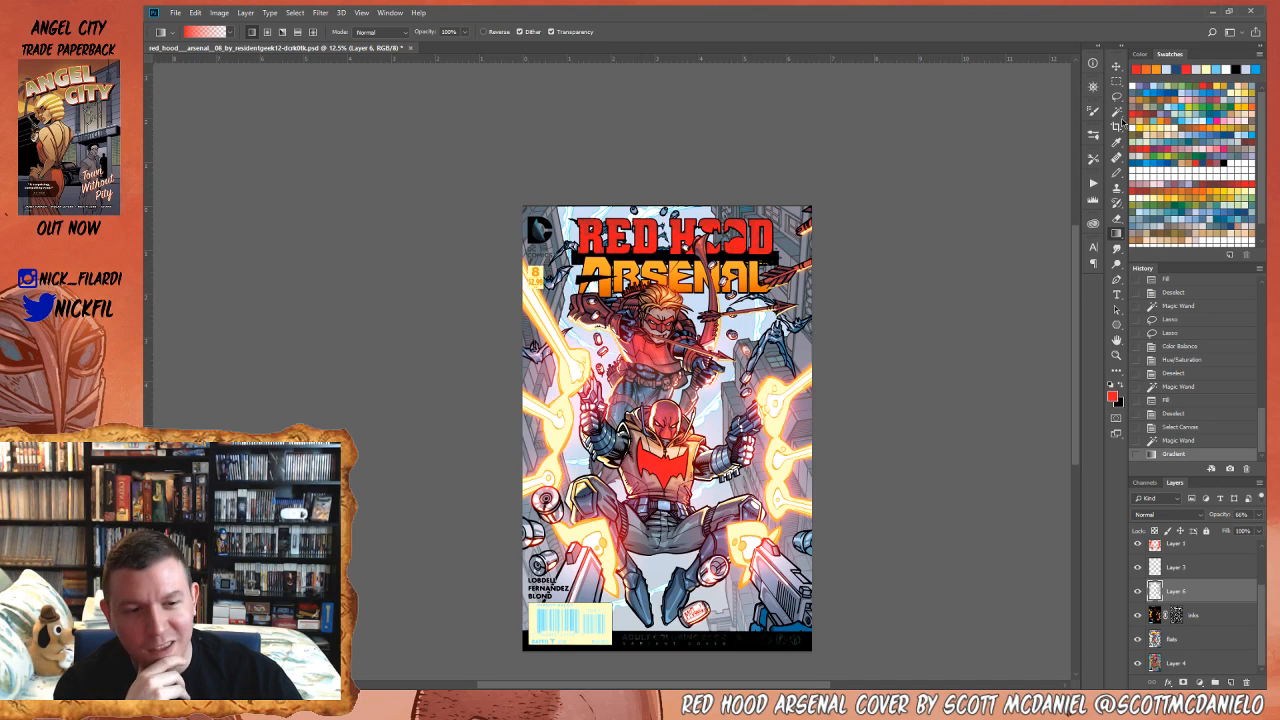
pyautogui.click(1215, 128)
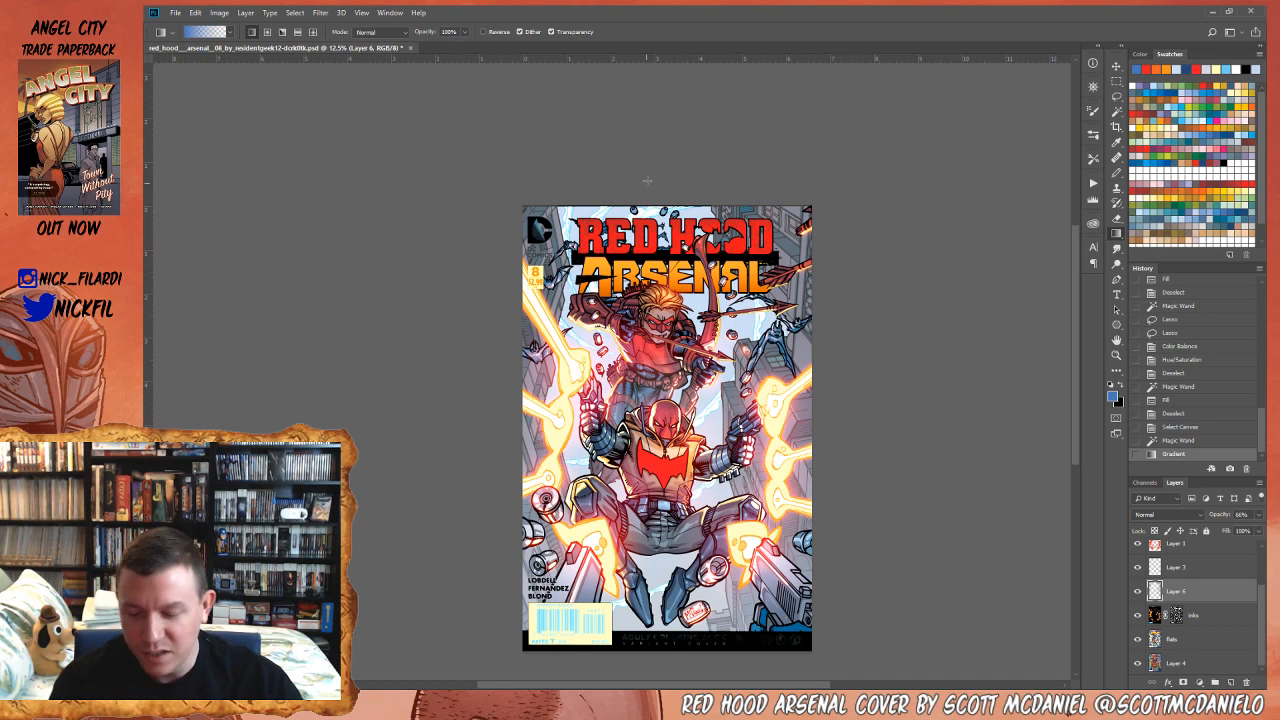
pyautogui.moveTo(665, 118); pyautogui.dragTo(650, 548)
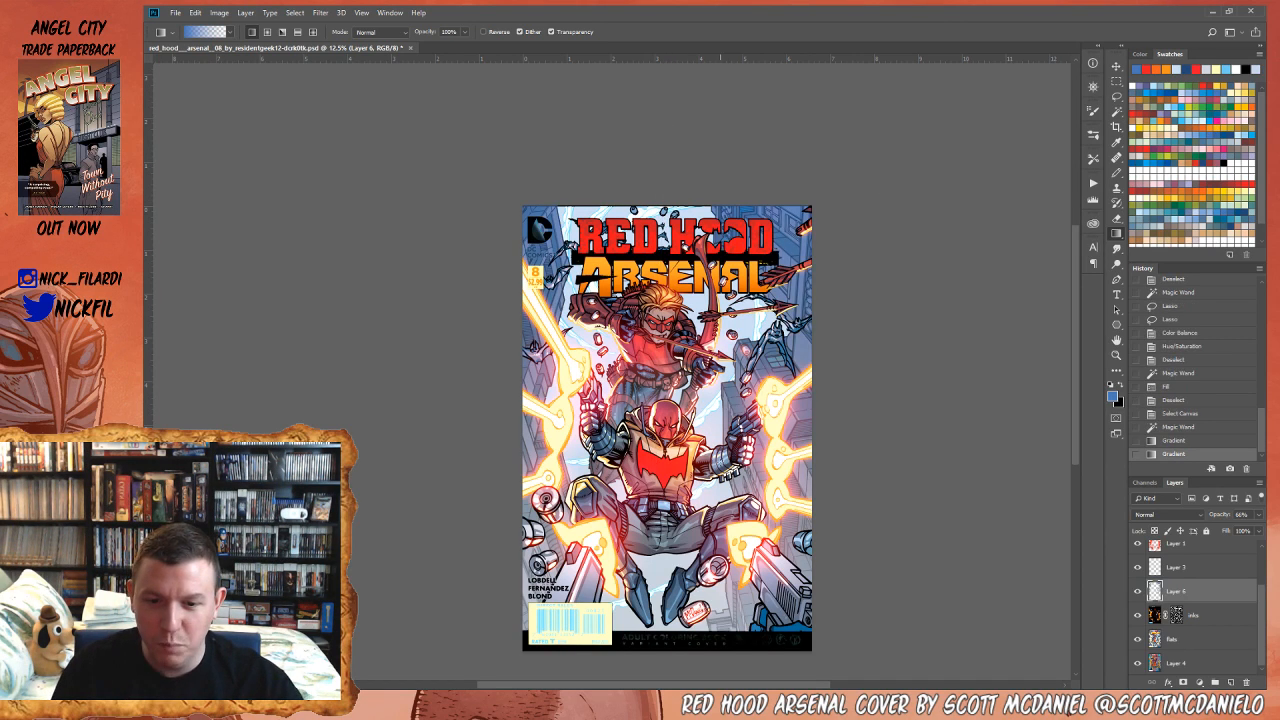
pyautogui.press('z')
pyautogui.keyDown('alt'); pyautogui.click(796, 357); pyautogui.keyUp('alt')
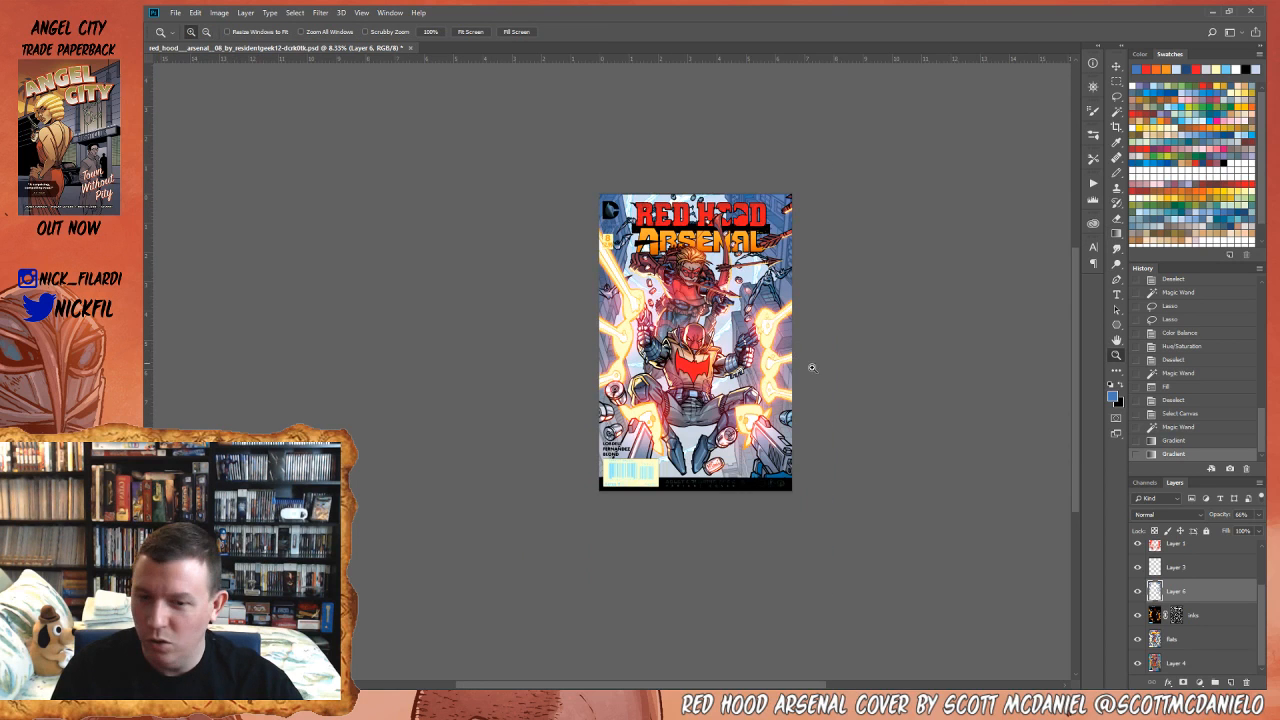
# - Blend a pink gradient in Normal mode into the selected buildings on Layer 6, and inspect the cover
pyautogui.click(1222, 143)
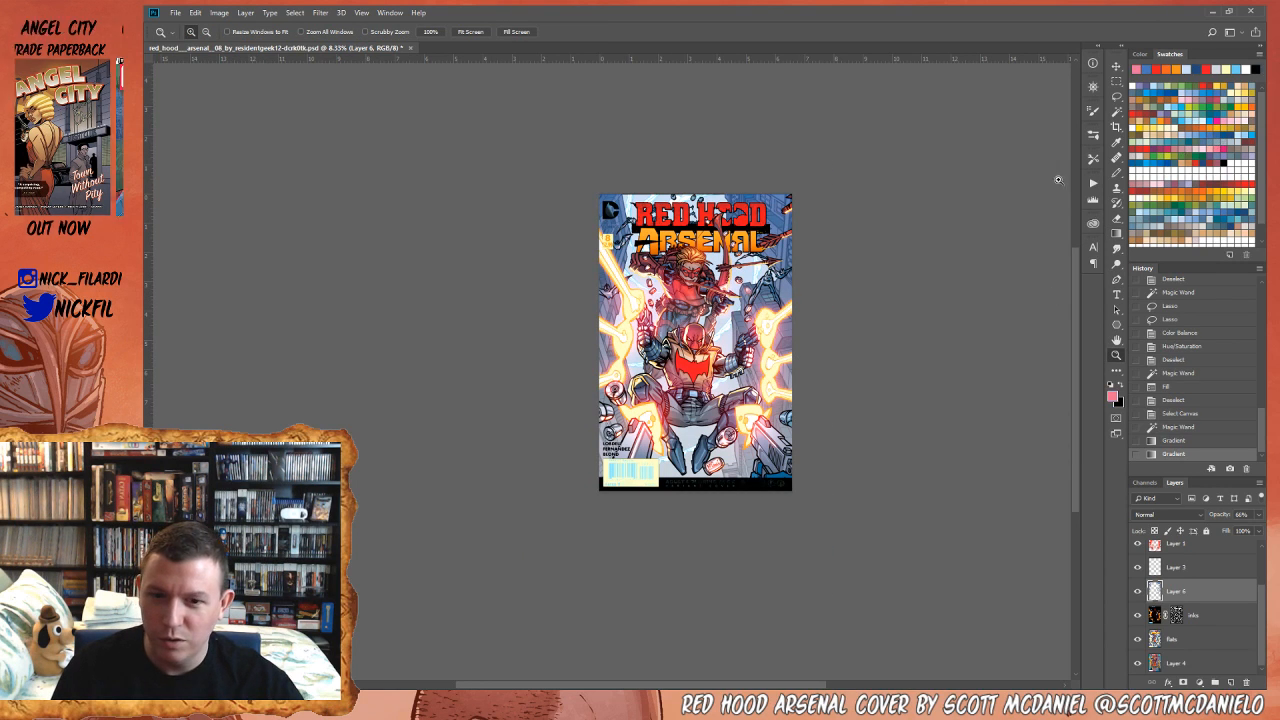
pyautogui.press('g')
pyautogui.click(370, 33)
pyautogui.click(370, 37)
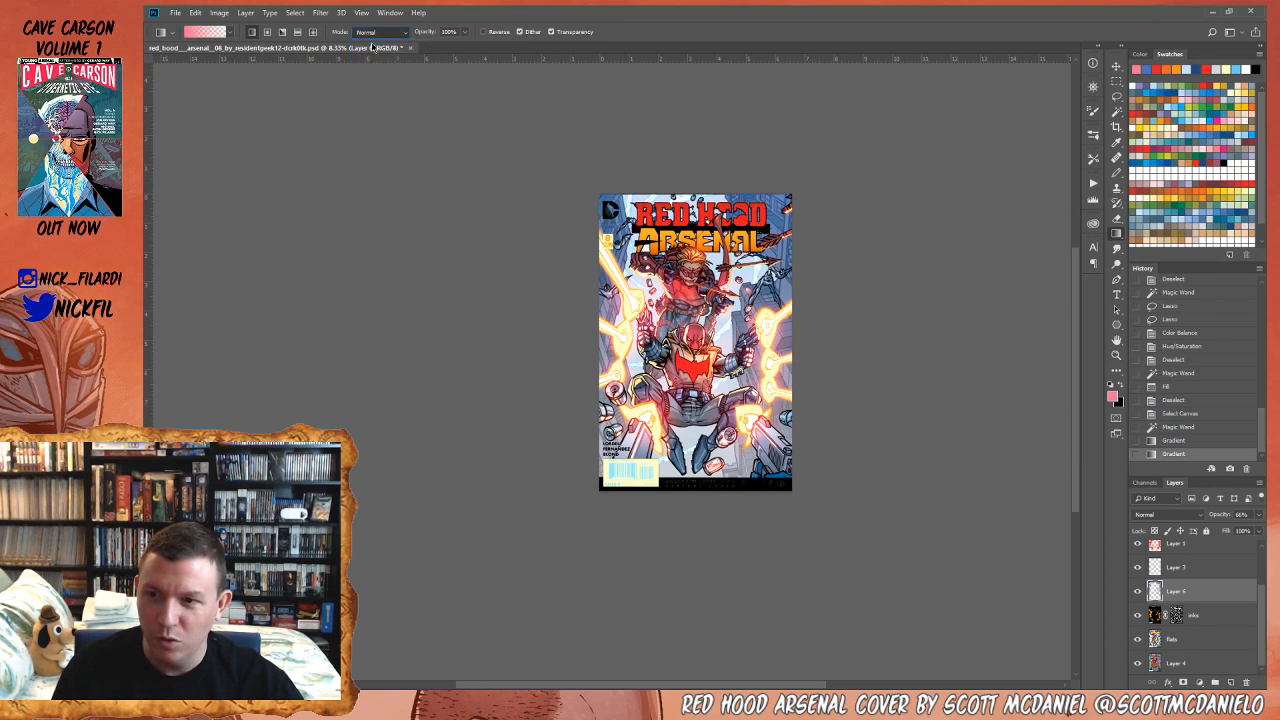
pyautogui.moveTo(679, 243); pyautogui.dragTo(681, 650)
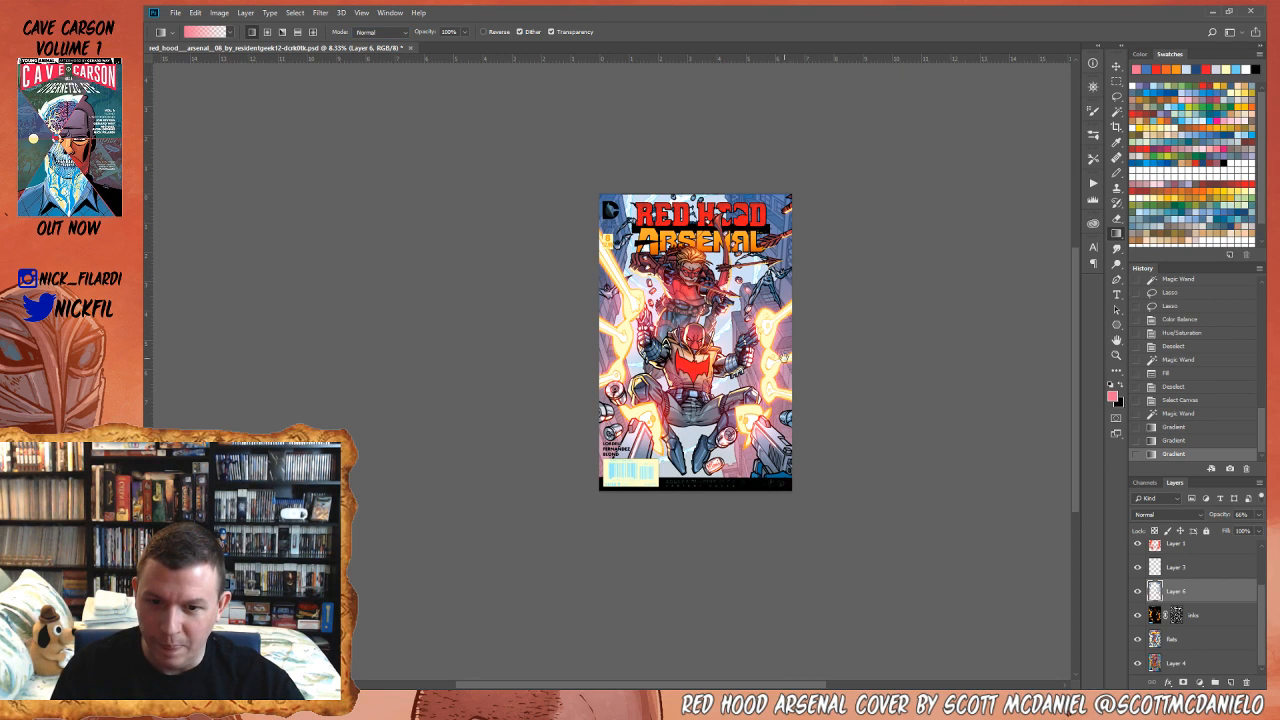
pyautogui.press('z')
pyautogui.click(699, 333)
pyautogui.moveTo(762, 404); pyautogui.dragTo(692, 433)
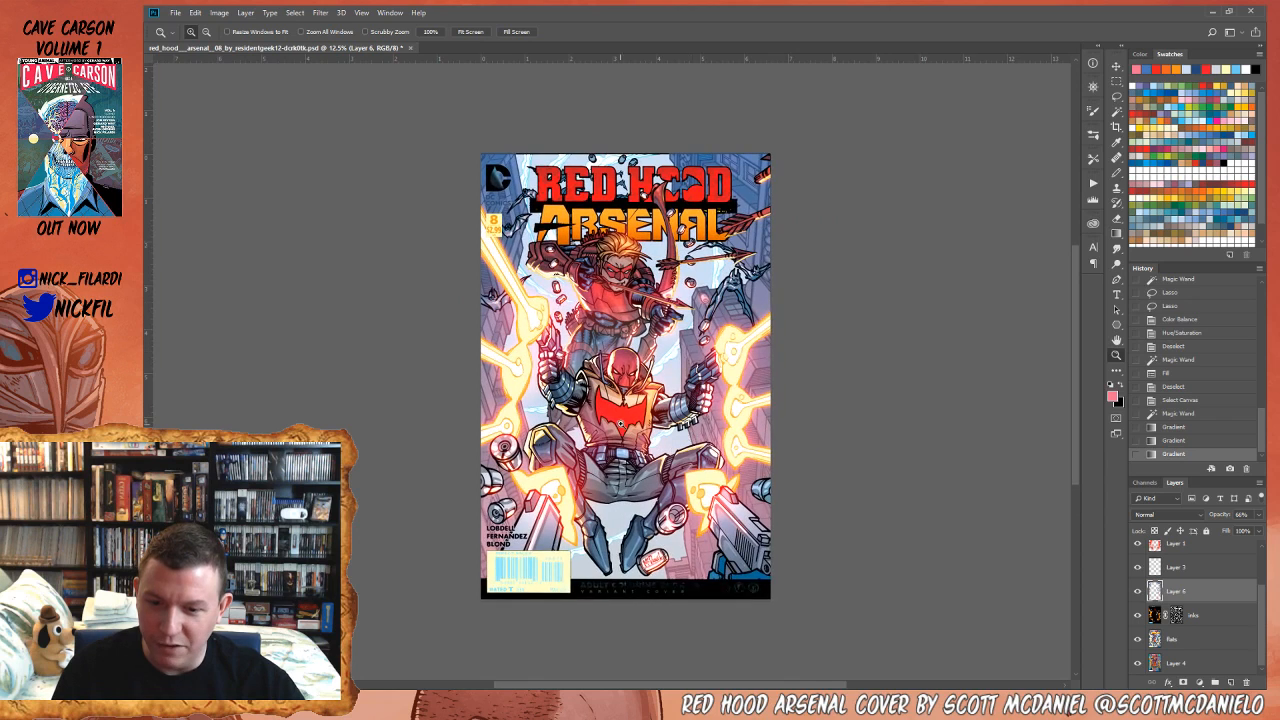
# - Shift the midtones of the selected buildings on Layer 6 slightly toward red with Color Balance
pyautogui.click(621, 428)
pyautogui.scroll(2, 621, 428)
pyautogui.hotkey('ctrl', 'b')
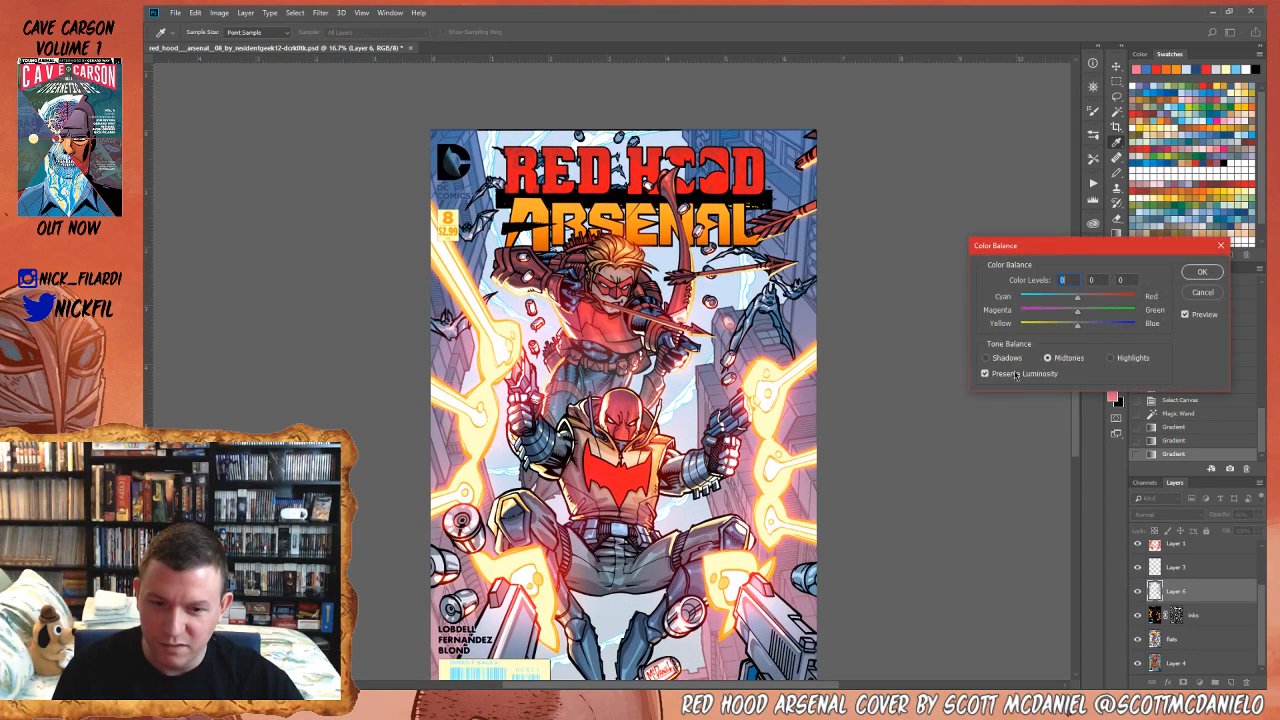
pyautogui.moveTo(1079, 300); pyautogui.dragTo(1088, 300)
pyautogui.click(1187, 273)
# - Inspect the building colours against the figures and glowing gunfire, both close up and across the whole cover
pyautogui.keyDown('alt'); pyautogui.click(762, 338); pyautogui.keyUp('alt')
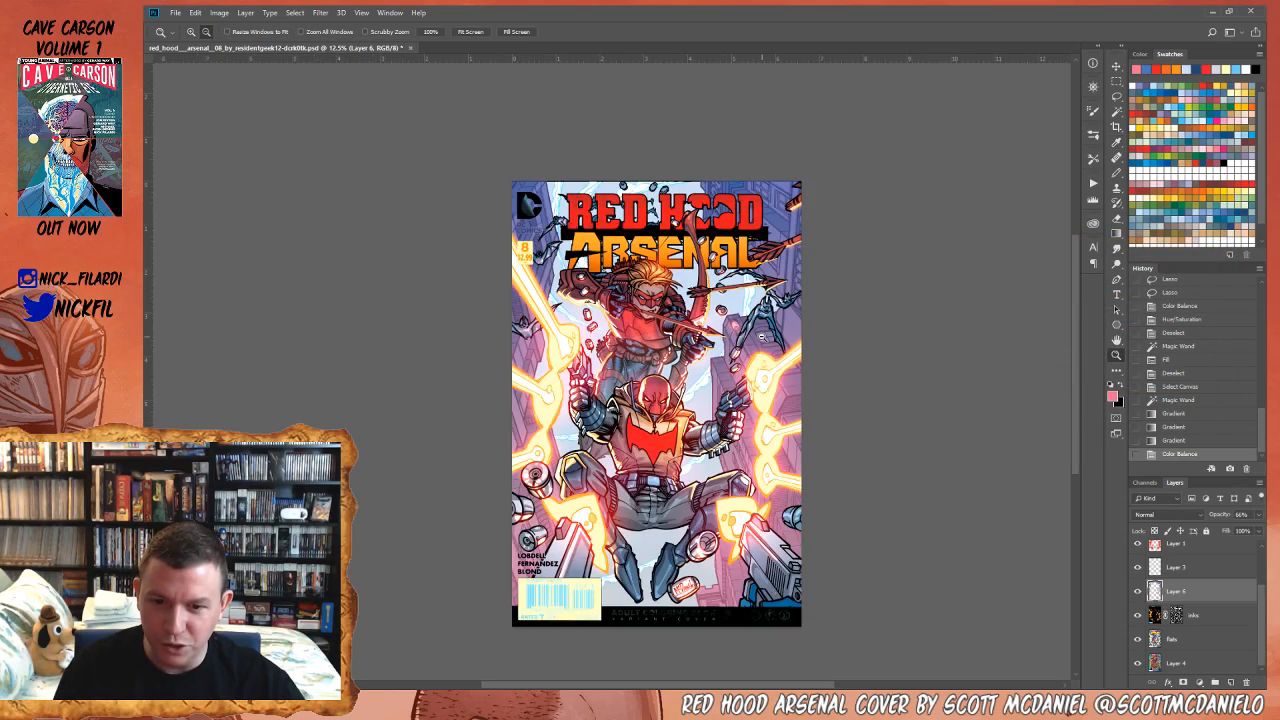
pyautogui.click(762, 338)
pyautogui.click(762, 338)
pyautogui.scroll(-2, 762, 338)
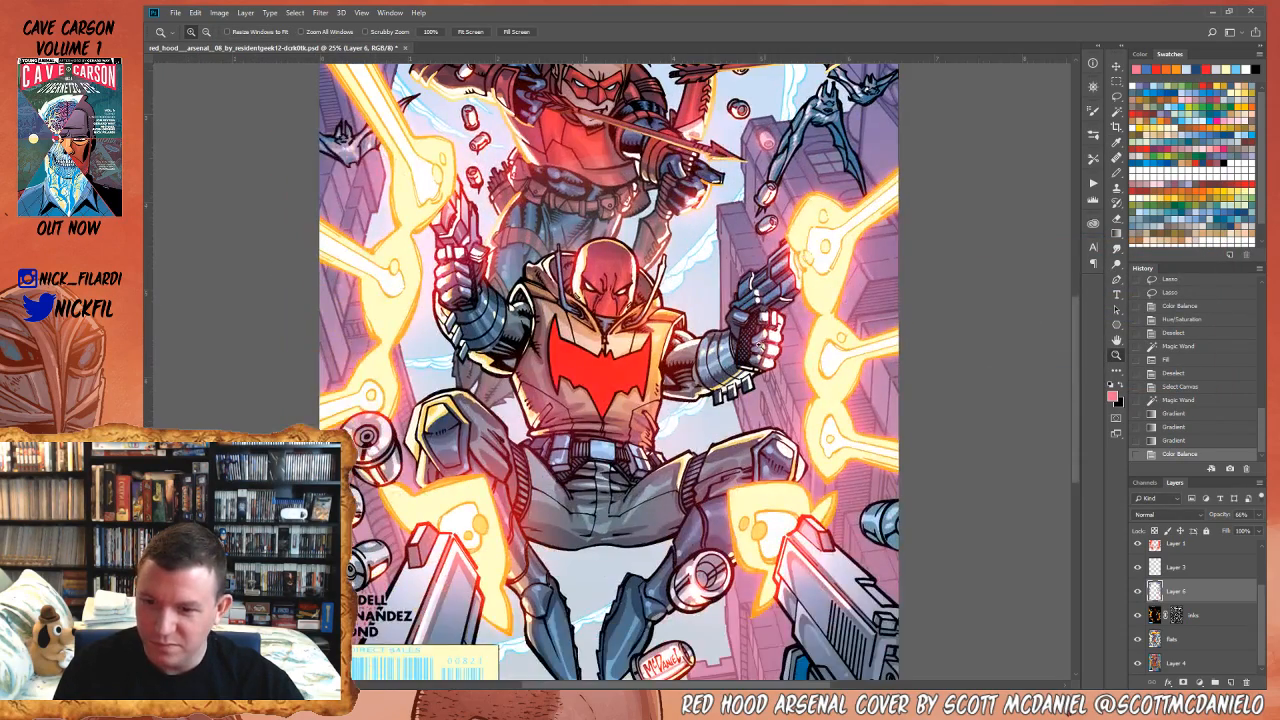
pyautogui.keyDown('alt'); pyautogui.click(772, 323); pyautogui.keyUp('alt')
pyautogui.keyDown('alt'); pyautogui.click(772, 323); pyautogui.keyUp('alt')
pyautogui.keyDown('alt'); pyautogui.click(772, 323); pyautogui.keyUp('alt')
pyautogui.moveTo(772, 323); pyautogui.dragTo(760, 396)
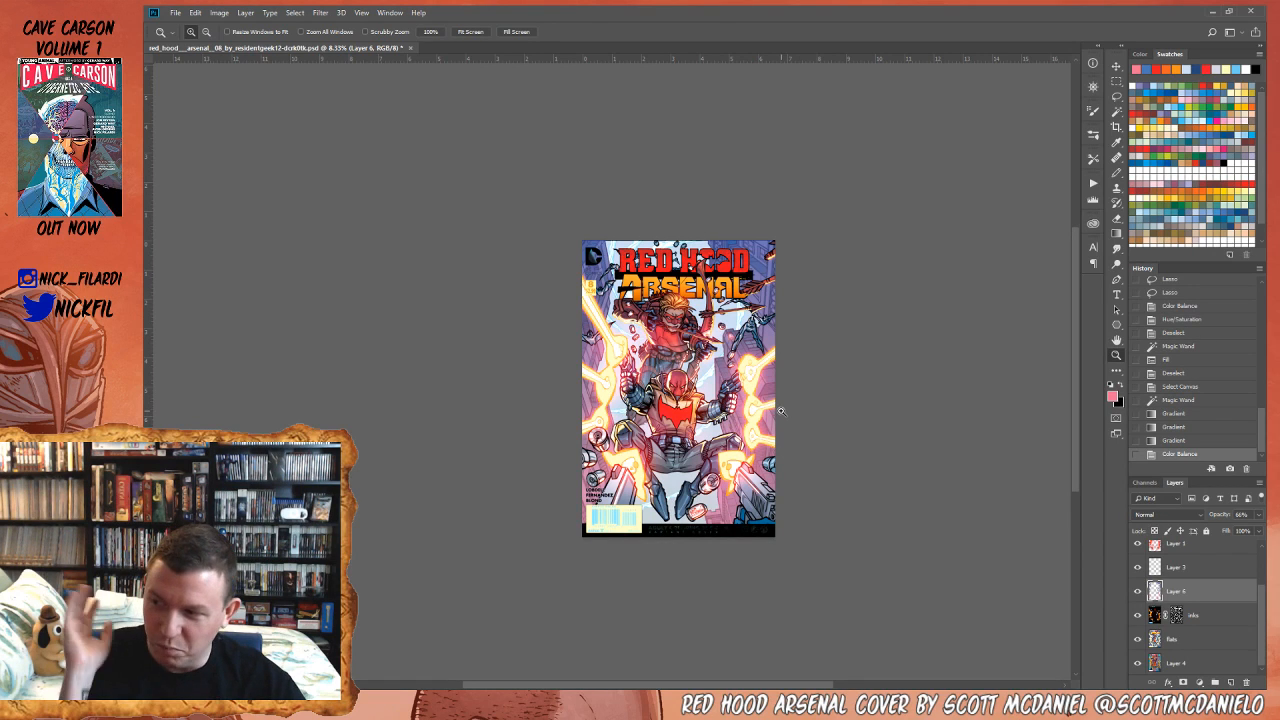
pyautogui.click(748, 347)
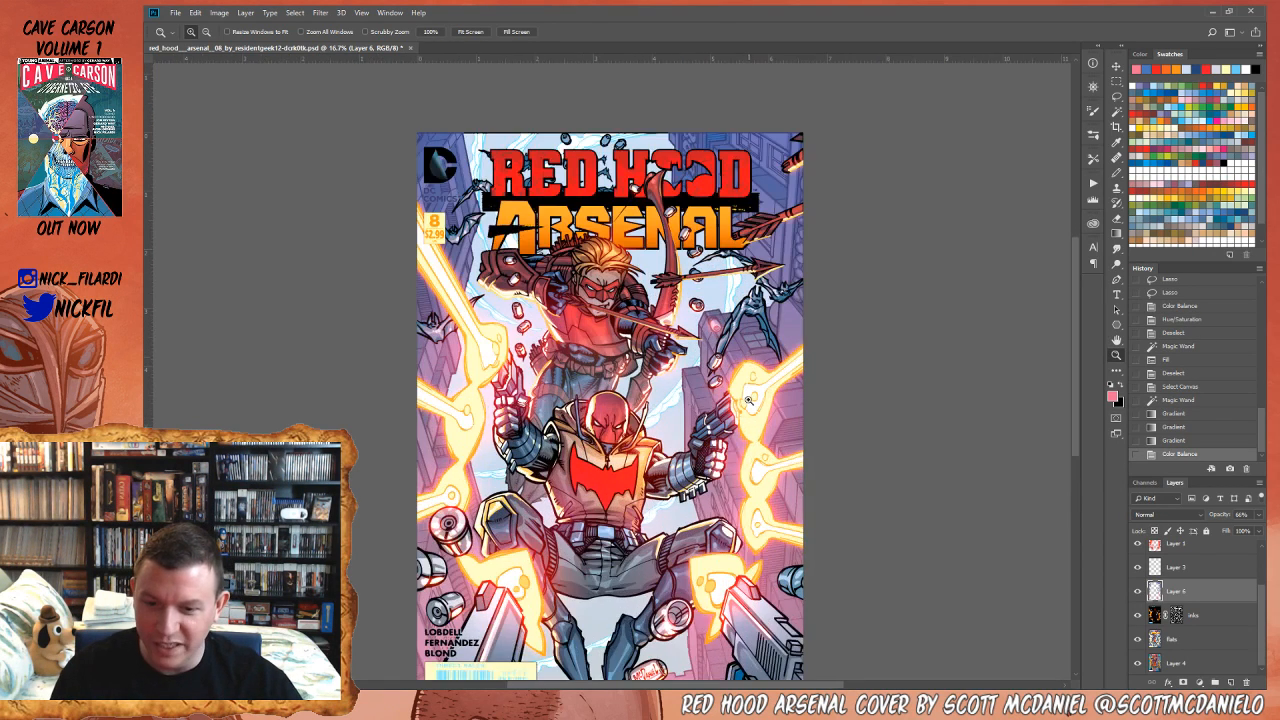
pyautogui.moveTo(743, 448); pyautogui.dragTo(782, 336)
pyautogui.moveTo(798, 290); pyautogui.dragTo(795, 451)
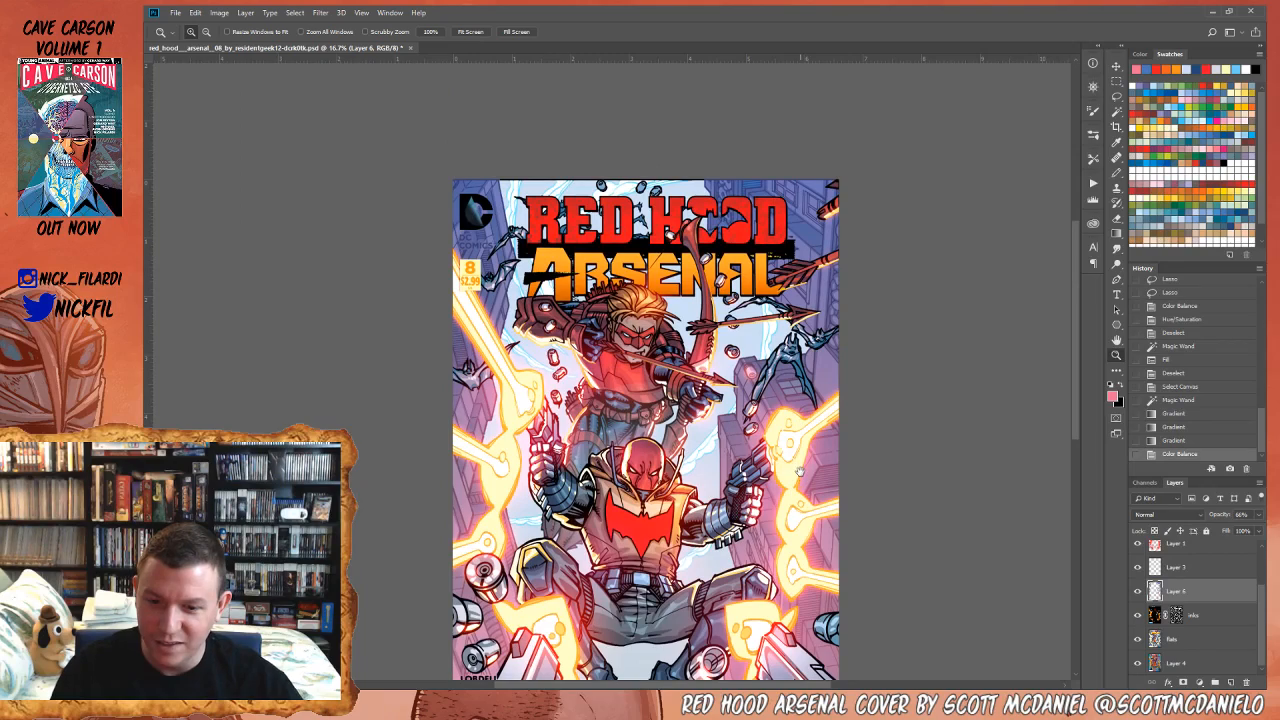
# - Deselect the buildings and erase Layer 6's colour from the shell casing in front of the building beside the large bat
pyautogui.click(770, 393)
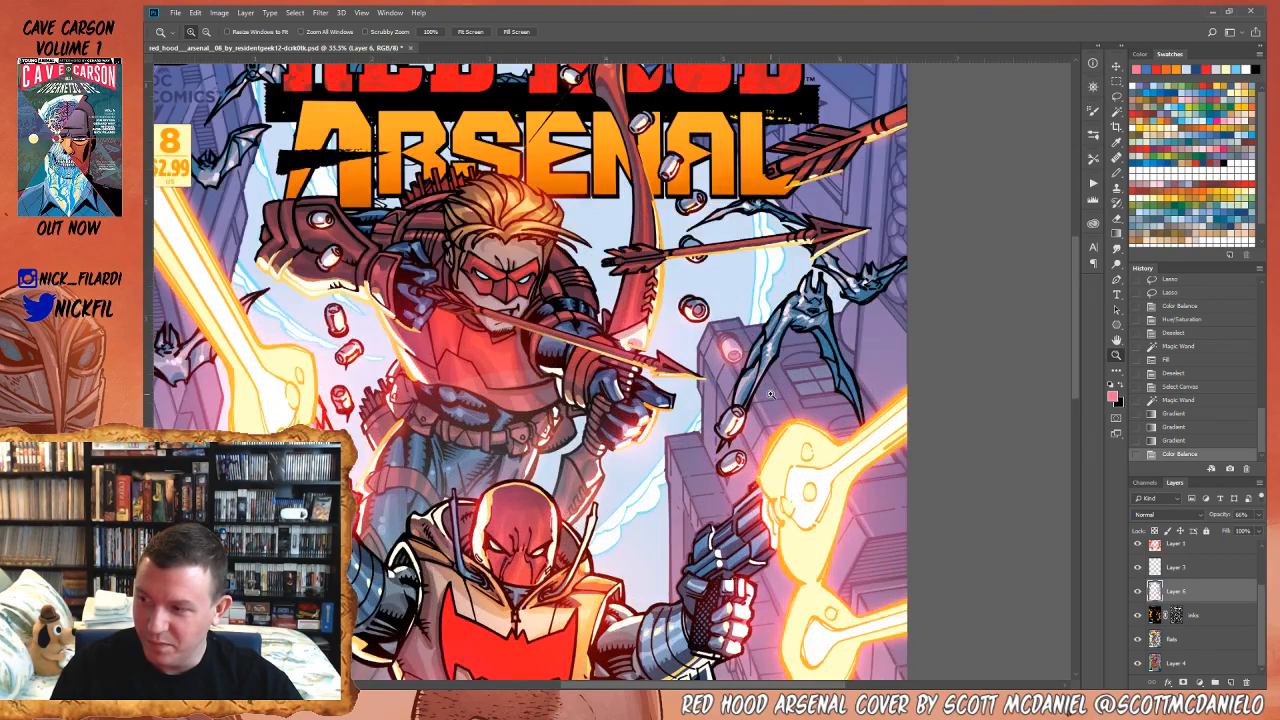
pyautogui.click(773, 323)
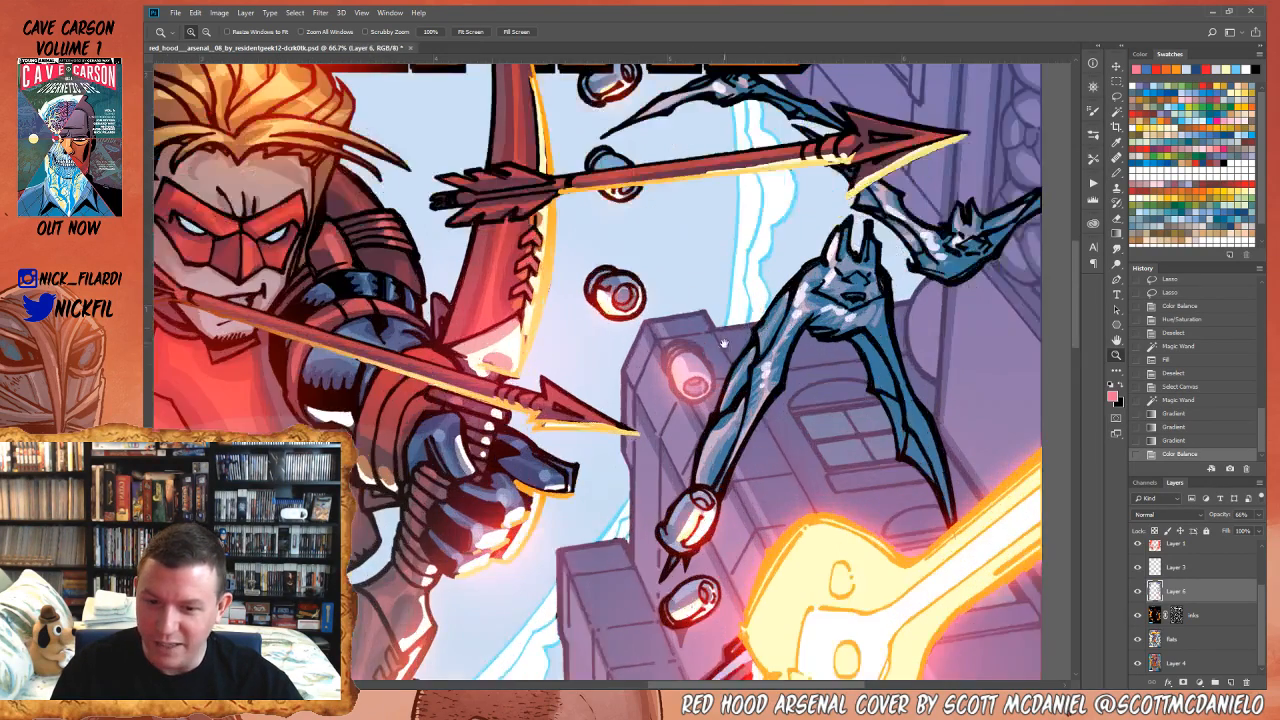
pyautogui.moveTo(724, 349); pyautogui.dragTo(730, 387)
pyautogui.click(683, 423)
pyautogui.click(683, 423)
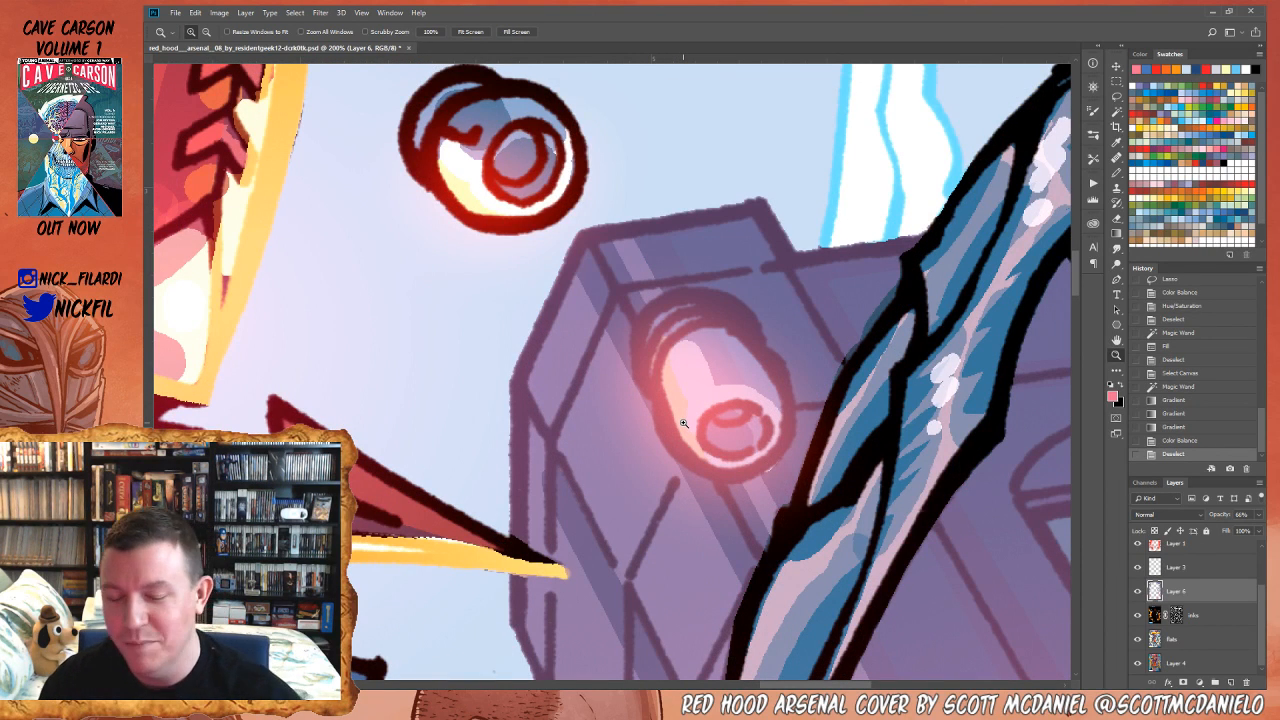
pyautogui.click(1116, 219)
pyautogui.moveTo(687, 320)
pyautogui.mouseDown()
pyautogui.moveTo(663, 351)
pyautogui.moveTo(666, 325)
pyautogui.moveTo(654, 338)
pyautogui.moveTo(654, 367)
pyautogui.moveTo(684, 432)
pyautogui.moveTo(714, 449)
pyautogui.moveTo(695, 372)
pyautogui.moveTo(714, 382)
pyautogui.moveTo(675, 313)
pyautogui.moveTo(730, 332)
pyautogui.moveTo(687, 298)
pyautogui.moveTo(671, 305)
pyautogui.moveTo(697, 301)
pyautogui.moveTo(735, 322)
pyautogui.moveTo(773, 383)
pyautogui.moveTo(760, 443)
pyautogui.moveTo(718, 453)
pyautogui.moveTo(696, 435)
pyautogui.moveTo(740, 415)
pyautogui.mouseUp()
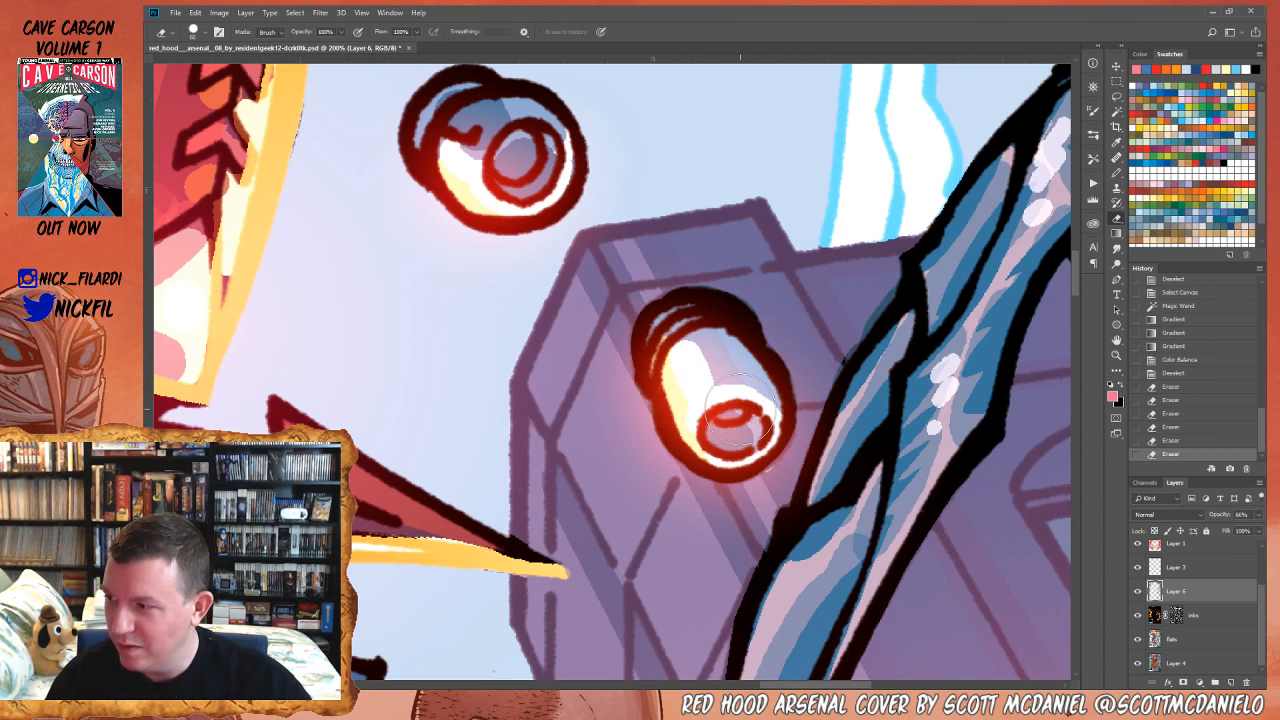
# - Check the whole cover at reduced size with the cleaned-up shell casing
pyautogui.press('z')
pyautogui.keyDown('alt'); pyautogui.click(668, 318); pyautogui.keyUp('alt')
pyautogui.keyDown('alt'); pyautogui.click(668, 318); pyautogui.keyUp('alt')
pyautogui.keyDown('alt'); pyautogui.click(668, 318); pyautogui.keyUp('alt')
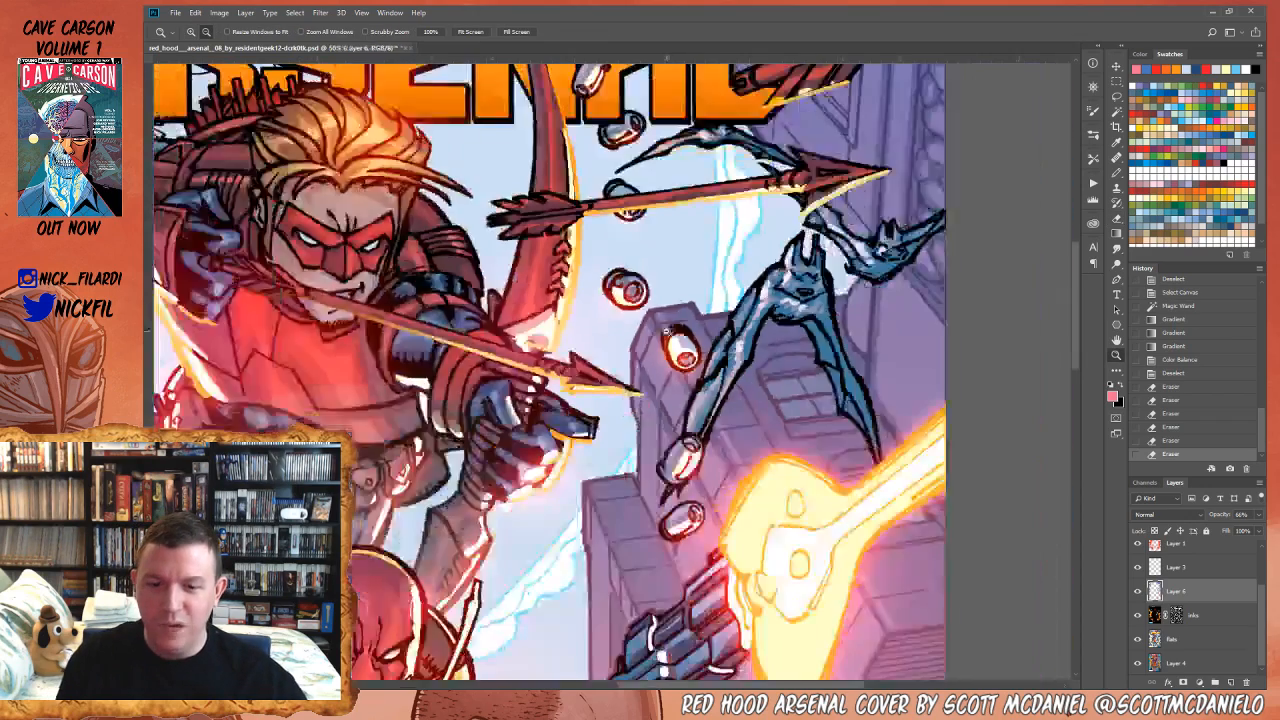
pyautogui.keyDown('alt'); pyautogui.click(668, 318); pyautogui.keyUp('alt')
pyautogui.keyDown('alt'); pyautogui.click(668, 318); pyautogui.keyUp('alt')
pyautogui.keyDown('alt'); pyautogui.click(668, 318); pyautogui.keyUp('alt')
pyautogui.keyDown('alt'); pyautogui.click(668, 318); pyautogui.keyUp('alt')
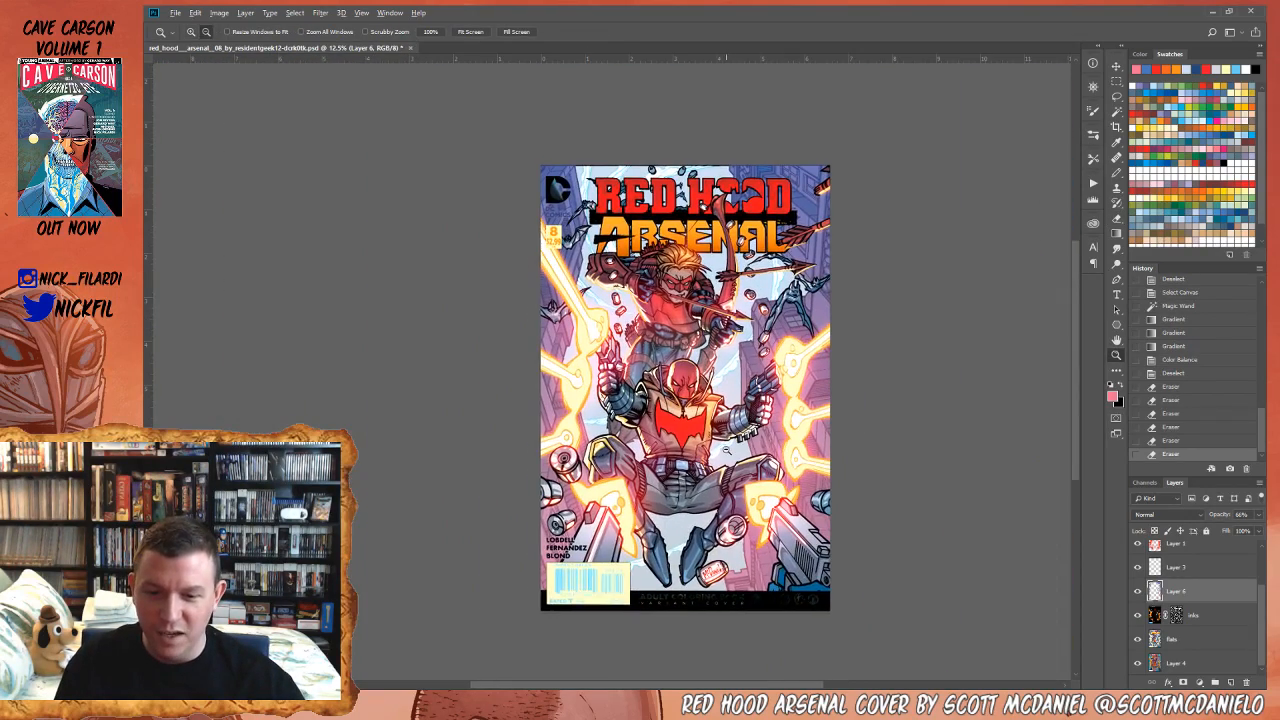
pyautogui.keyDown('alt'); pyautogui.click(742, 462); pyautogui.keyUp('alt')
pyautogui.moveTo(742, 472); pyautogui.dragTo(743, 490)
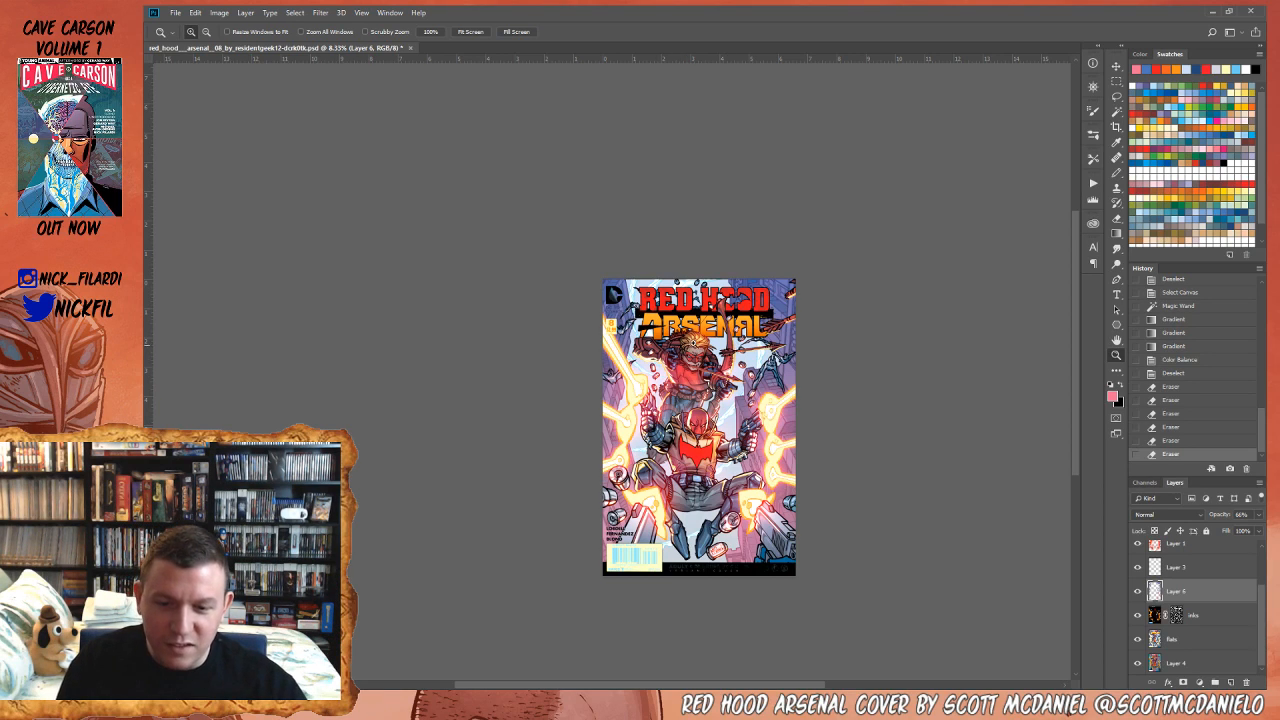
# - Select the archer's face skin from Layer 4 and shift its midtones toward yellow on the flats layer with Color Balance
pyautogui.click(683, 359)
pyautogui.click(683, 359)
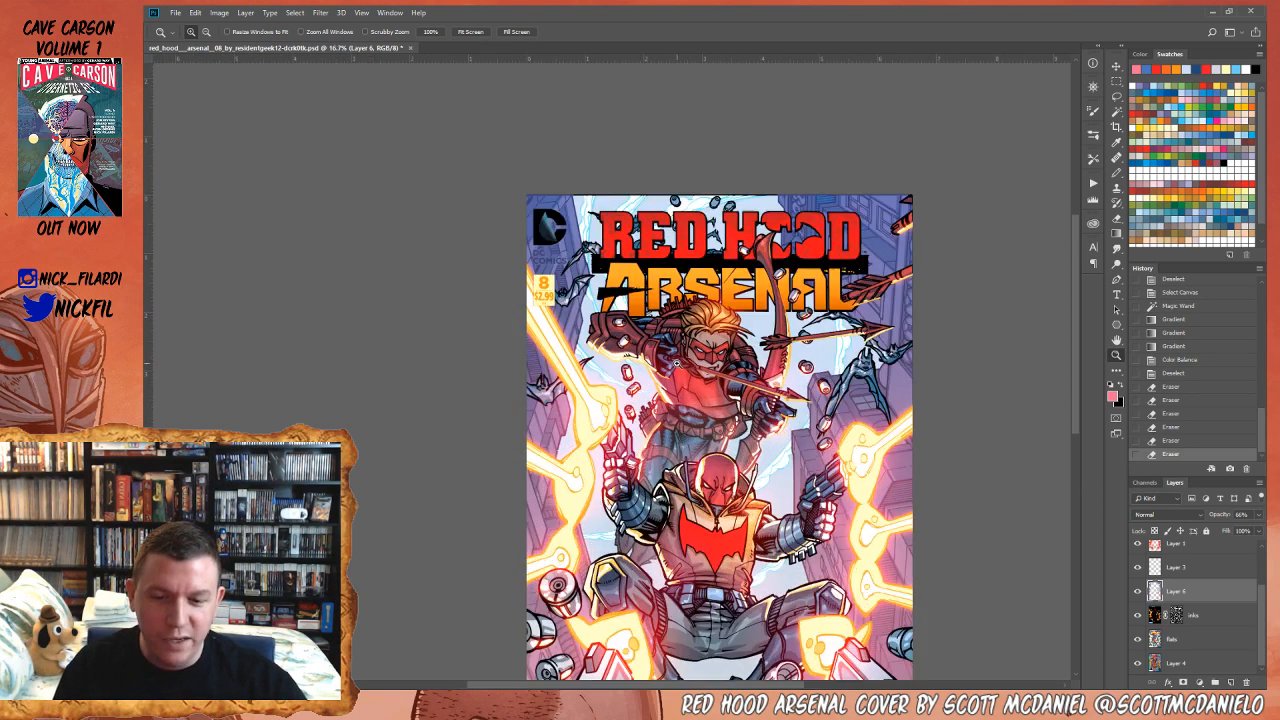
pyautogui.click(682, 360)
pyautogui.click(682, 360)
pyautogui.press('w')
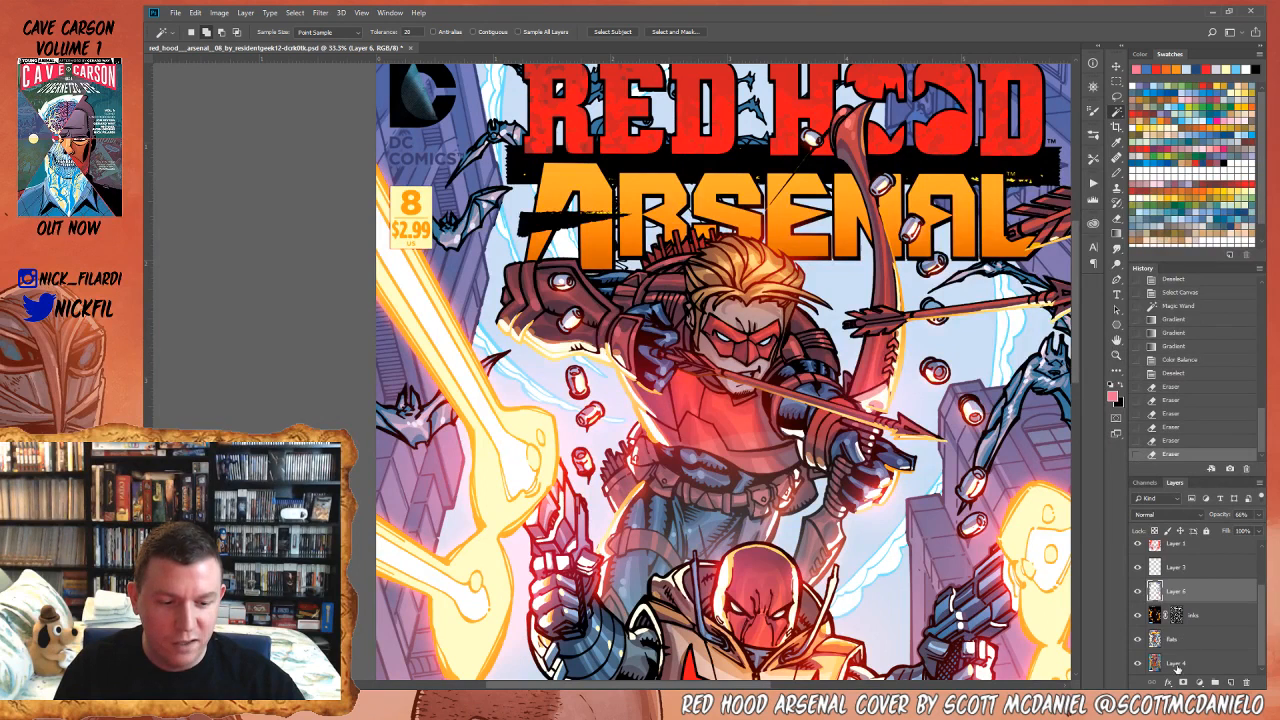
pyautogui.click(1176, 663)
pyautogui.click(763, 314)
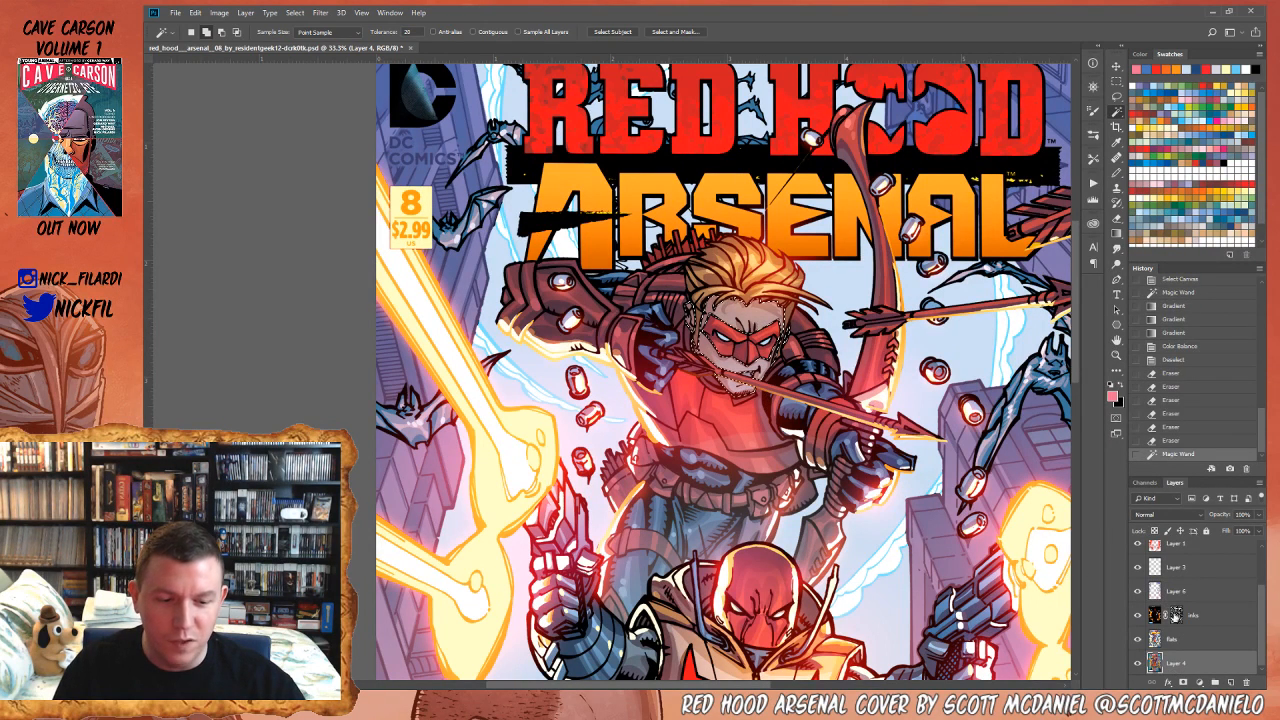
pyautogui.click(1200, 639)
pyautogui.hotkey('ctrl', 'b')
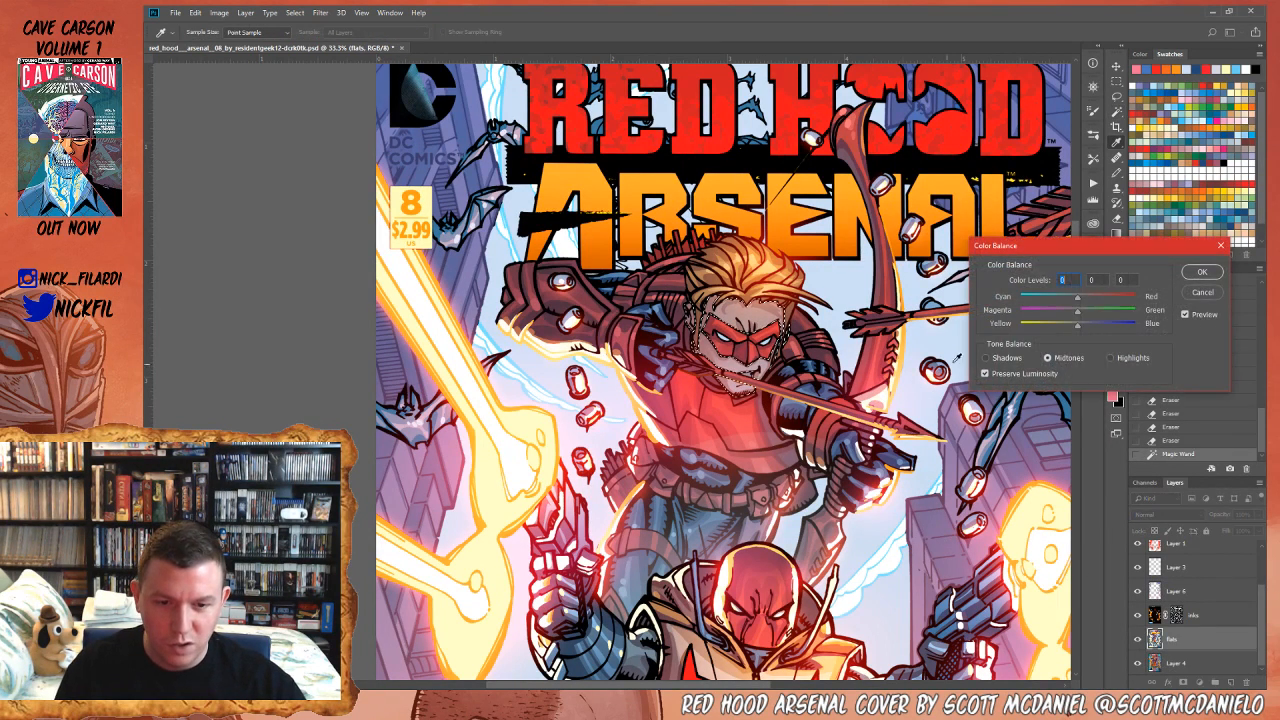
pyautogui.moveTo(1056, 321); pyautogui.dragTo(1061, 329)
pyautogui.click(1201, 272)
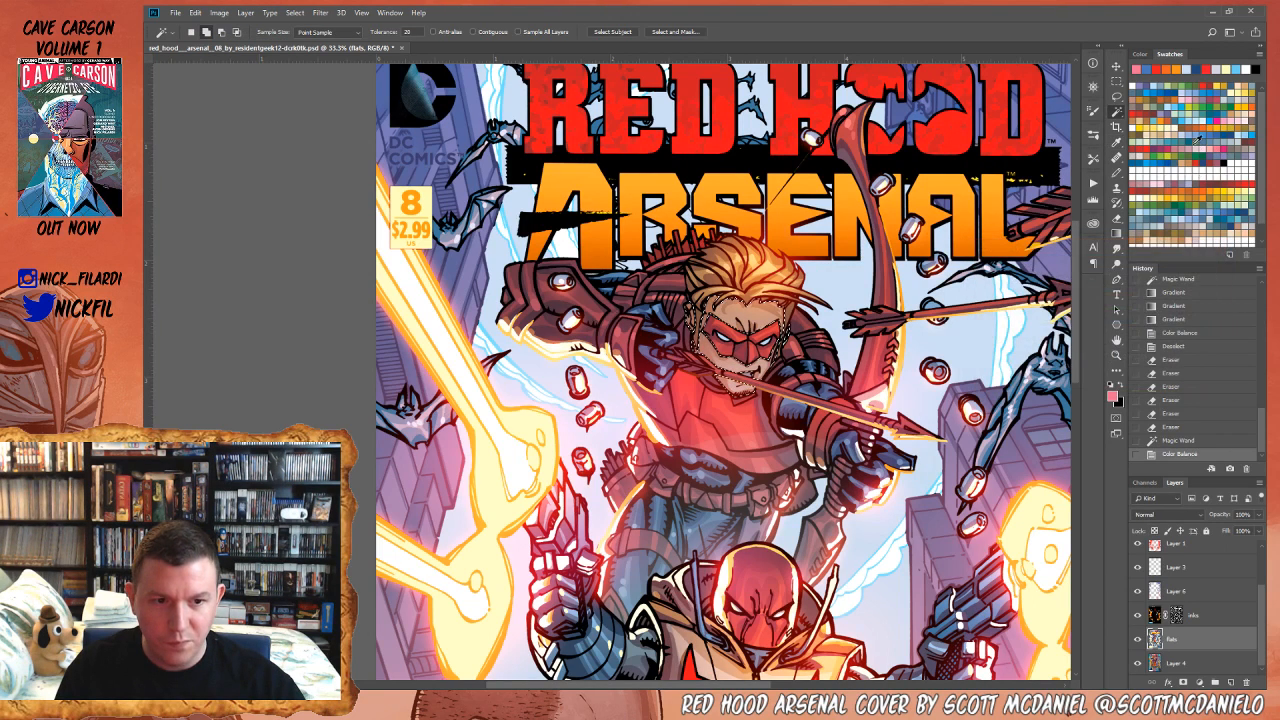
# - Brighten the archer's face skin using Levels with a highlight input of 214, check the cover, and restore the face selection
pyautogui.hotkey('ctrl', 'l')
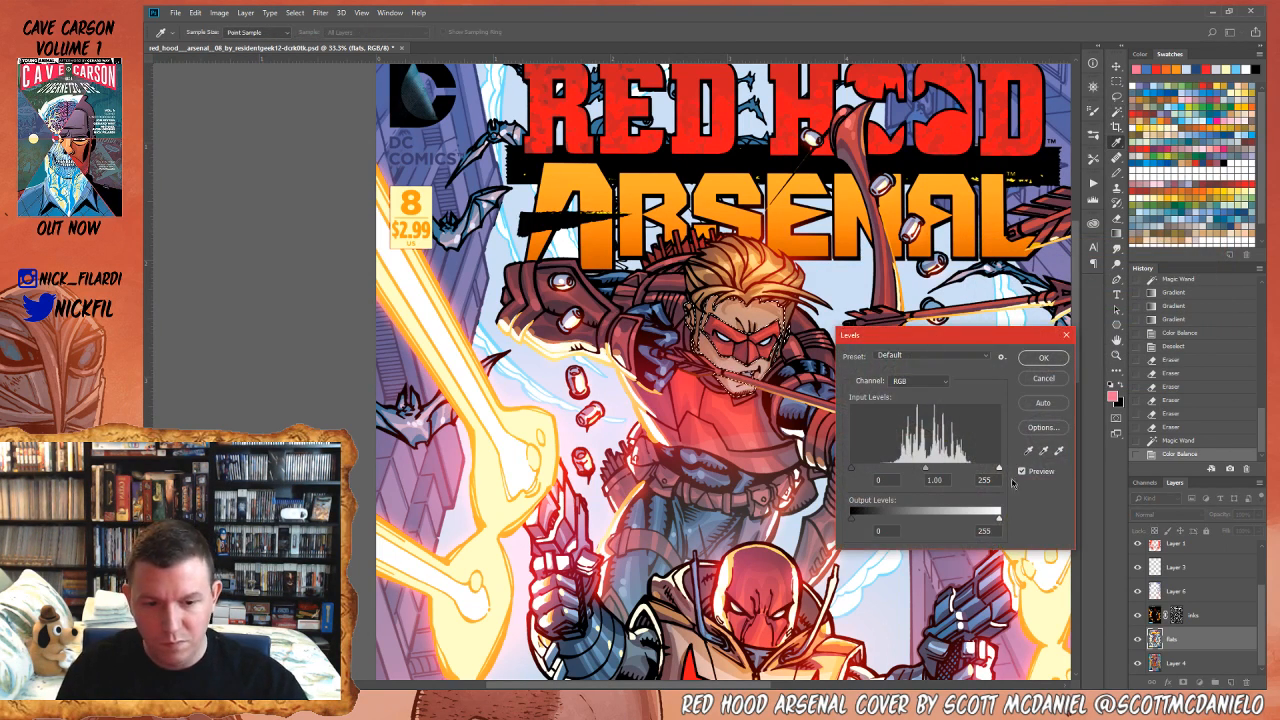
pyautogui.moveTo(998, 470); pyautogui.dragTo(976, 471)
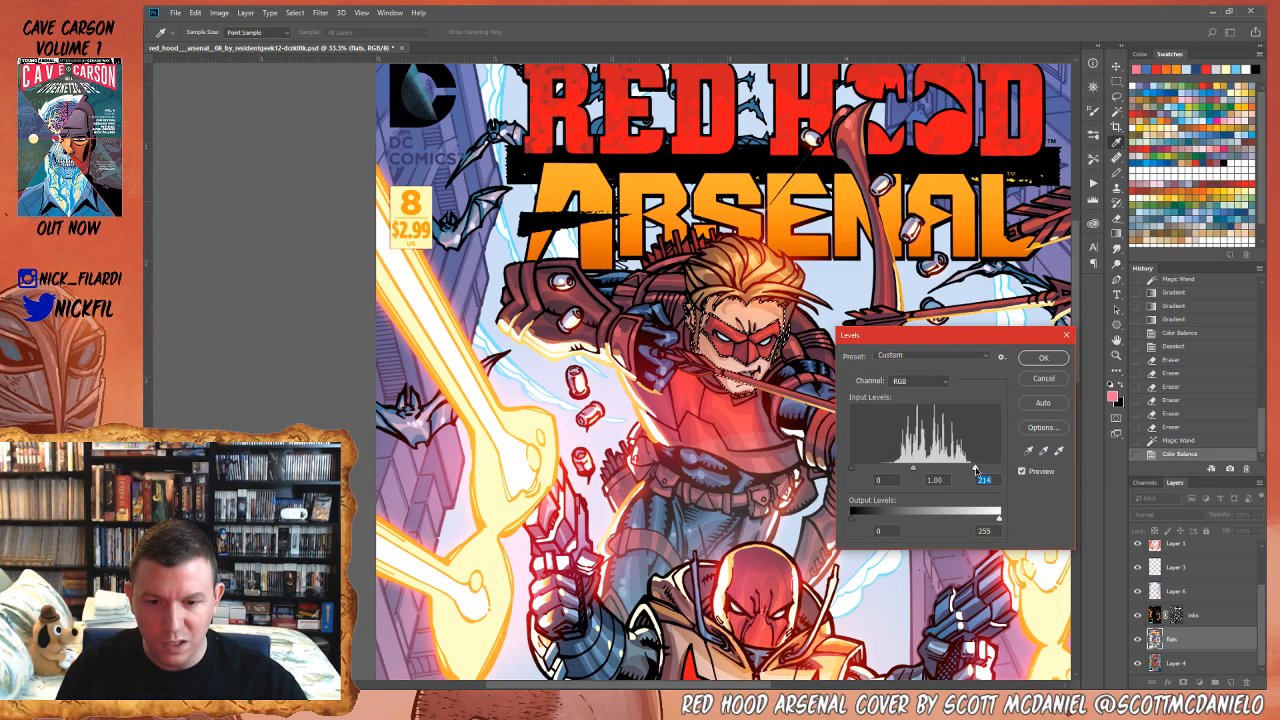
pyautogui.click(1043, 358)
pyautogui.hotkey('ctrl', 'd')
pyautogui.press('z')
pyautogui.keyDown('alt'); pyautogui.click(826, 443); pyautogui.keyUp('alt')
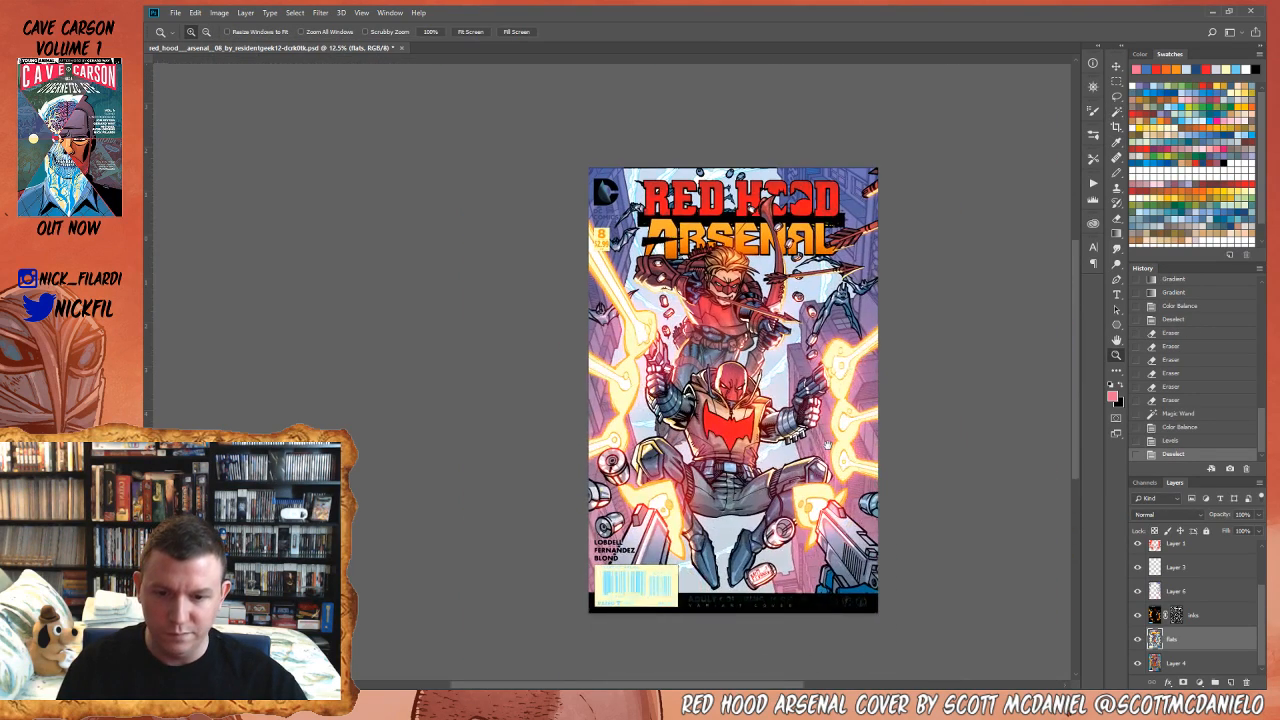
pyautogui.keyDown('alt'); pyautogui.click(781, 345); pyautogui.keyUp('alt')
pyautogui.moveTo(811, 375); pyautogui.dragTo(776, 425)
pyautogui.hotkey('ctrl', 'z')
pyautogui.hotkey('ctrl', '+')
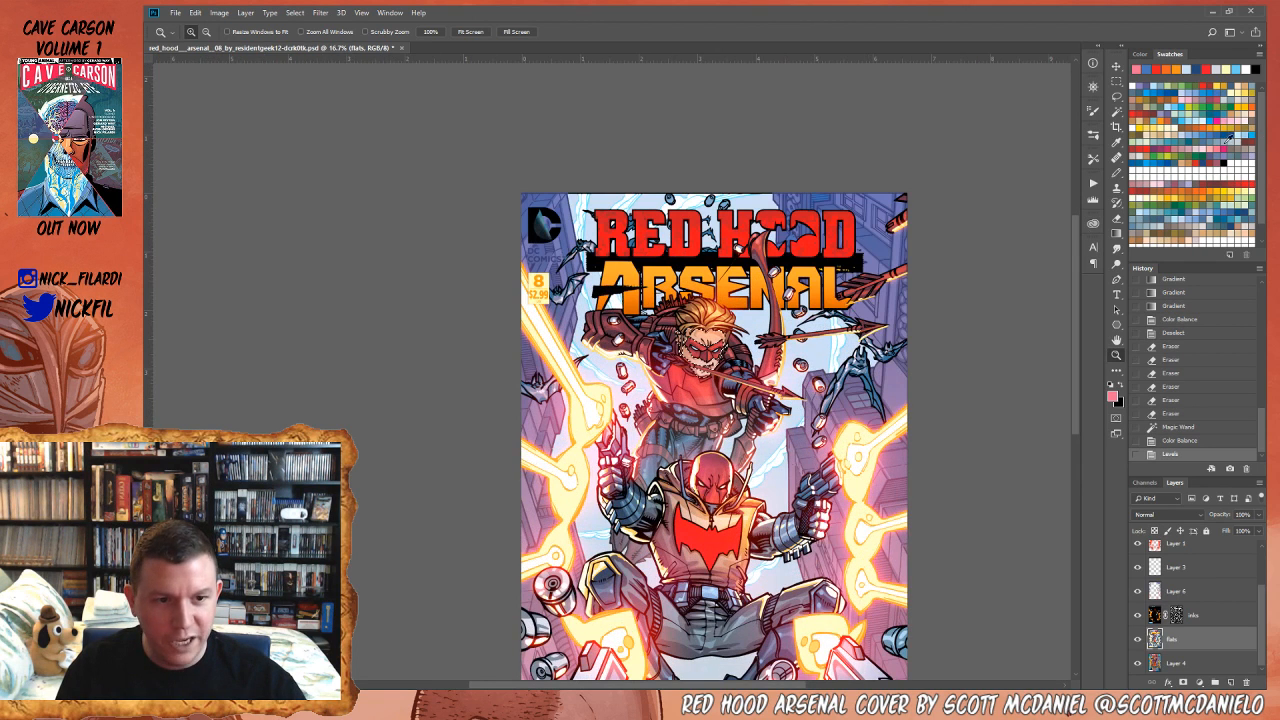
# - Try a faded orange fill over the selected face skin and undo it
pyautogui.click(1162, 116)
pyautogui.hotkey('alt', 'BackSpace')
pyautogui.hotkey('ctrl', 'shift', 'f')
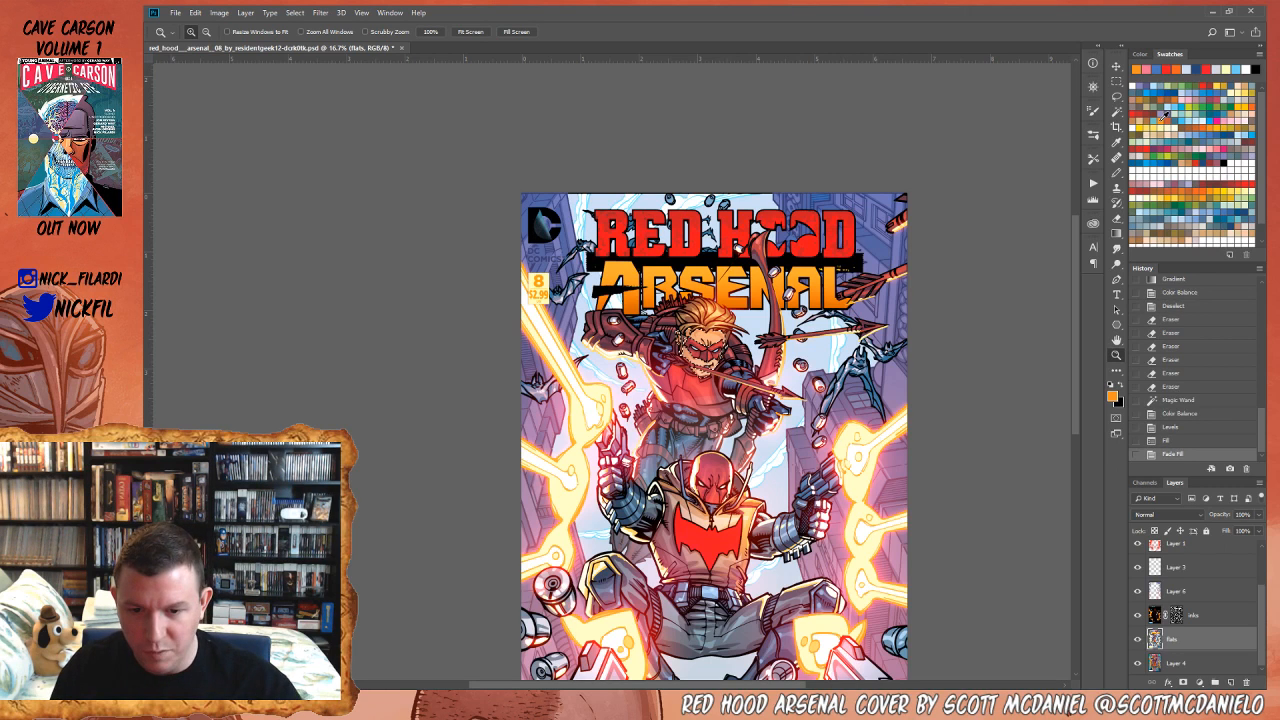
pyautogui.click(1175, 427)
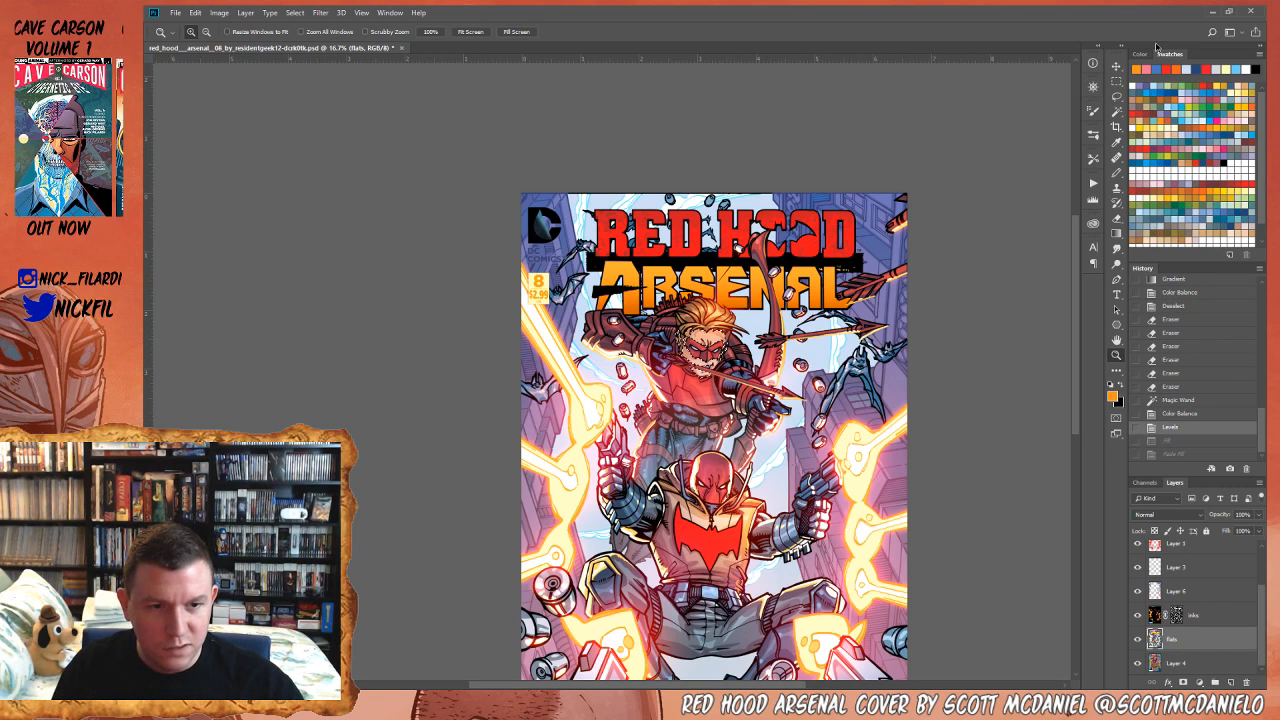
# - Pick a dark red swatch and subtract the lit skin from the face selection using the Alpha 1 channel
pyautogui.click(1210, 82)
pyautogui.press('w')
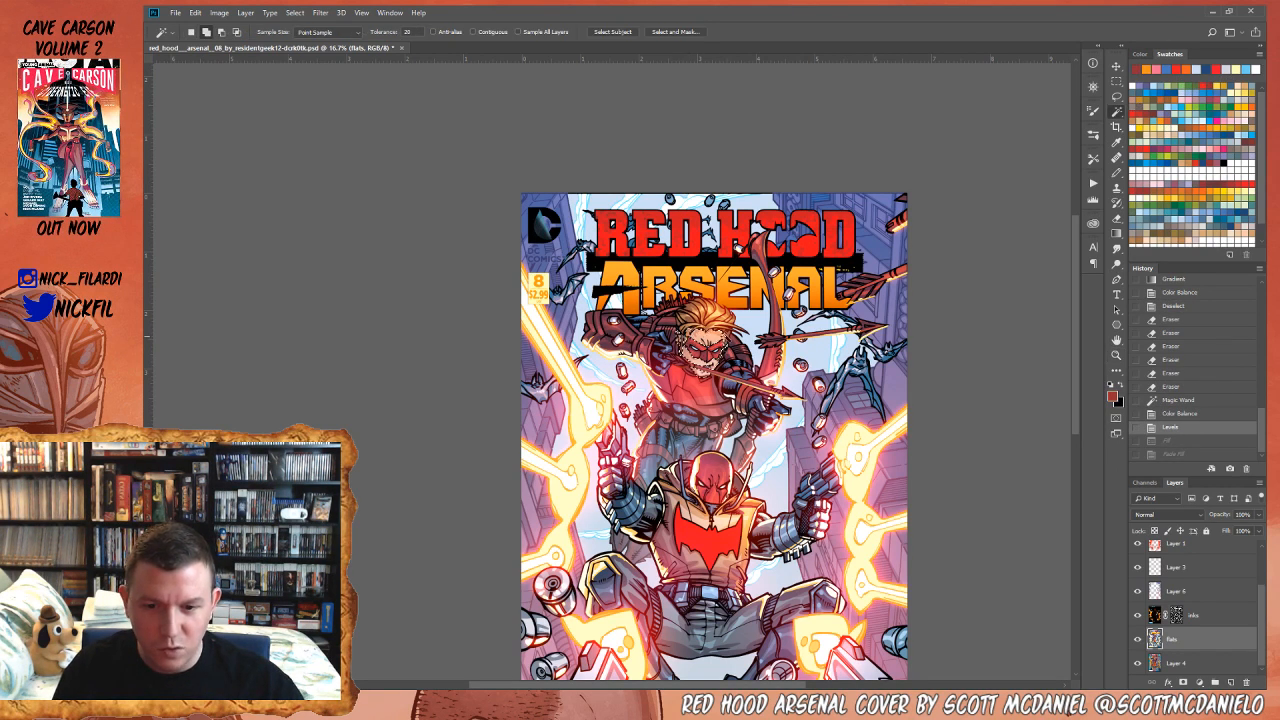
pyautogui.click(1145, 483)
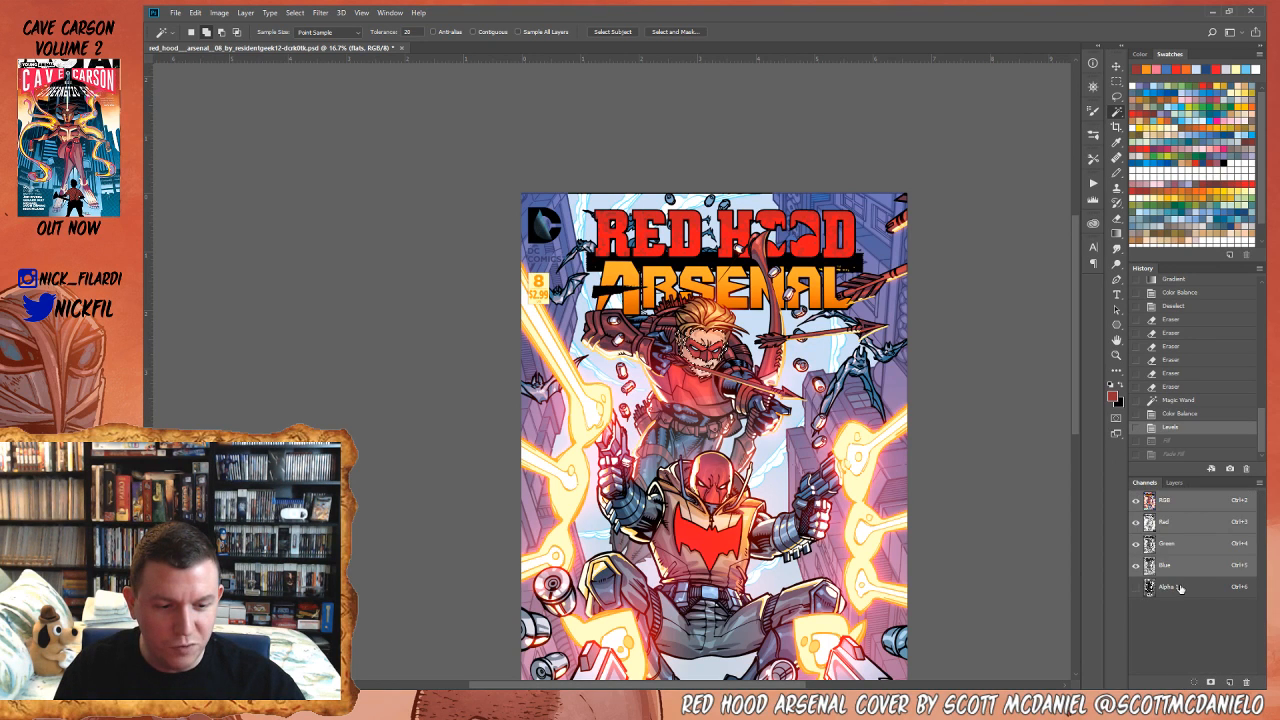
pyautogui.click(1181, 589)
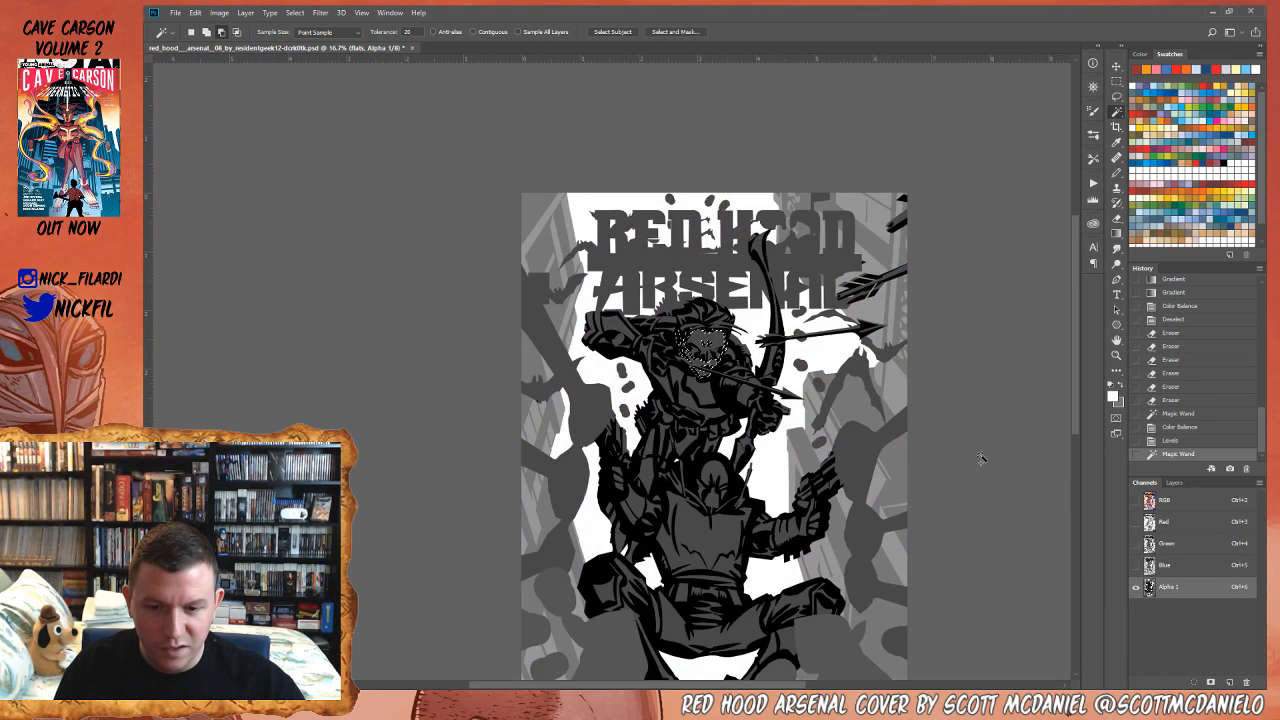
# - Try a faded dark red fill on the selected face shadows in the RGB composite, and undo it
pyautogui.click(1183, 501)
pyautogui.hotkey('alt', 'BackSpace')
pyautogui.hotkey('ctrl', 'shift', 'f')
pyautogui.press('Return')
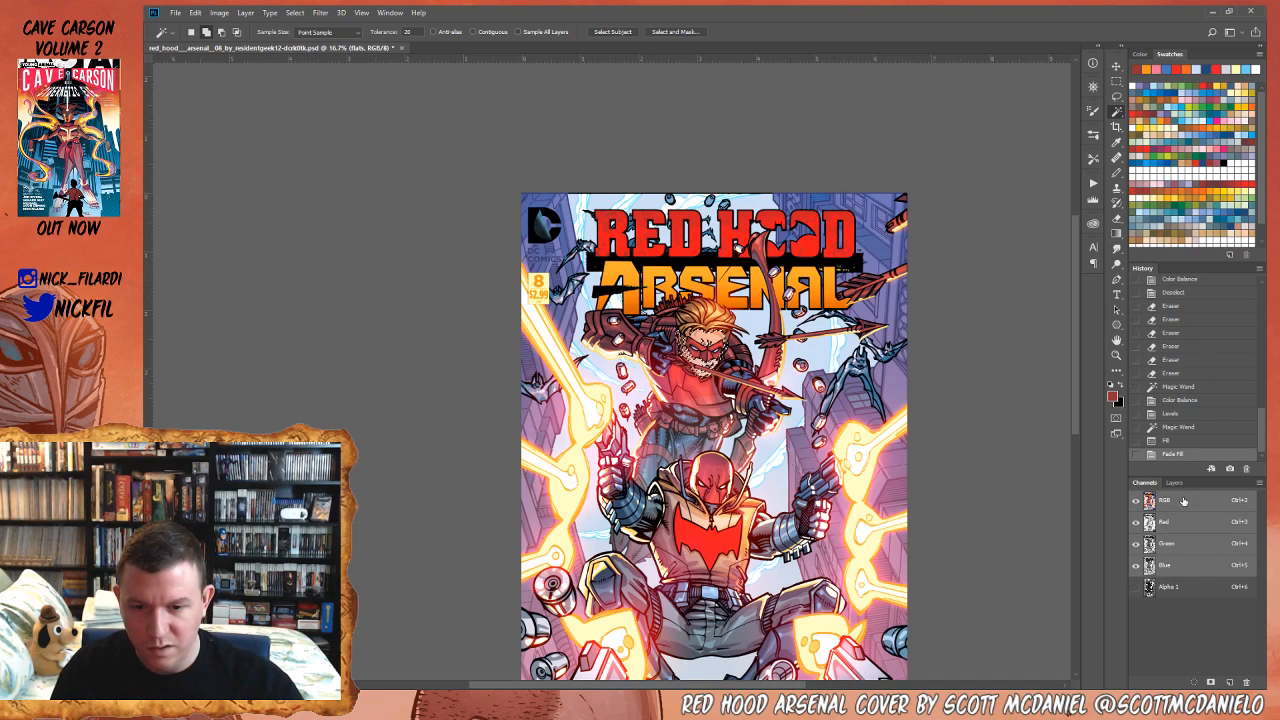
pyautogui.click(1185, 429)
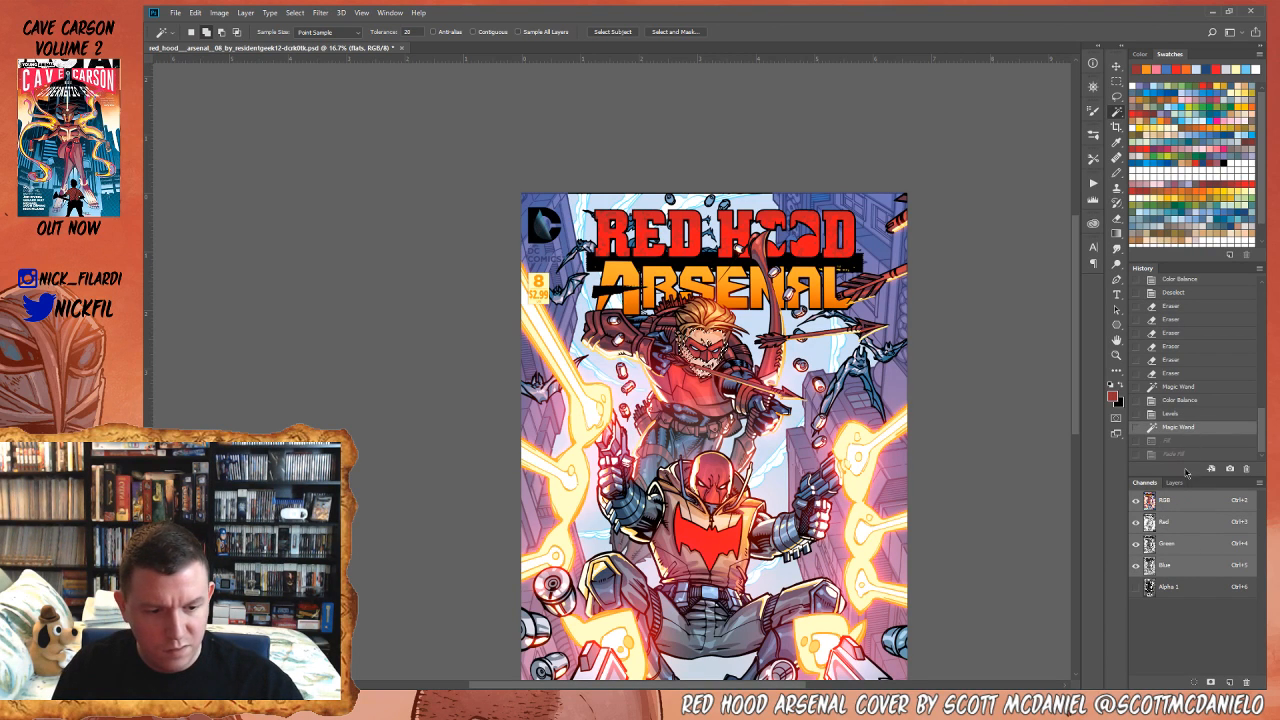
# - Subtract the remaining forehead patch from the face selection in the Alpha 1 channel and return to the RGB composite
pyautogui.click(1171, 588)
pyautogui.press('z')
pyautogui.moveTo(636, 295); pyautogui.dragTo(766, 428)
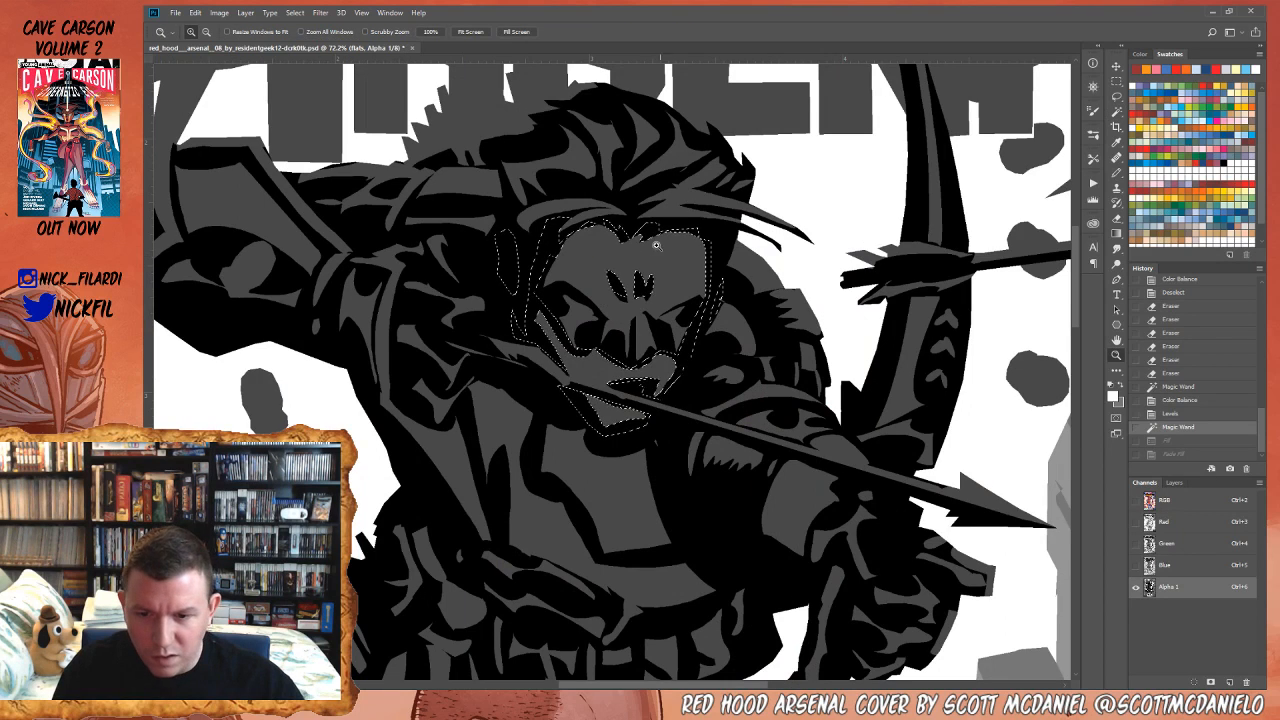
pyautogui.press('w')
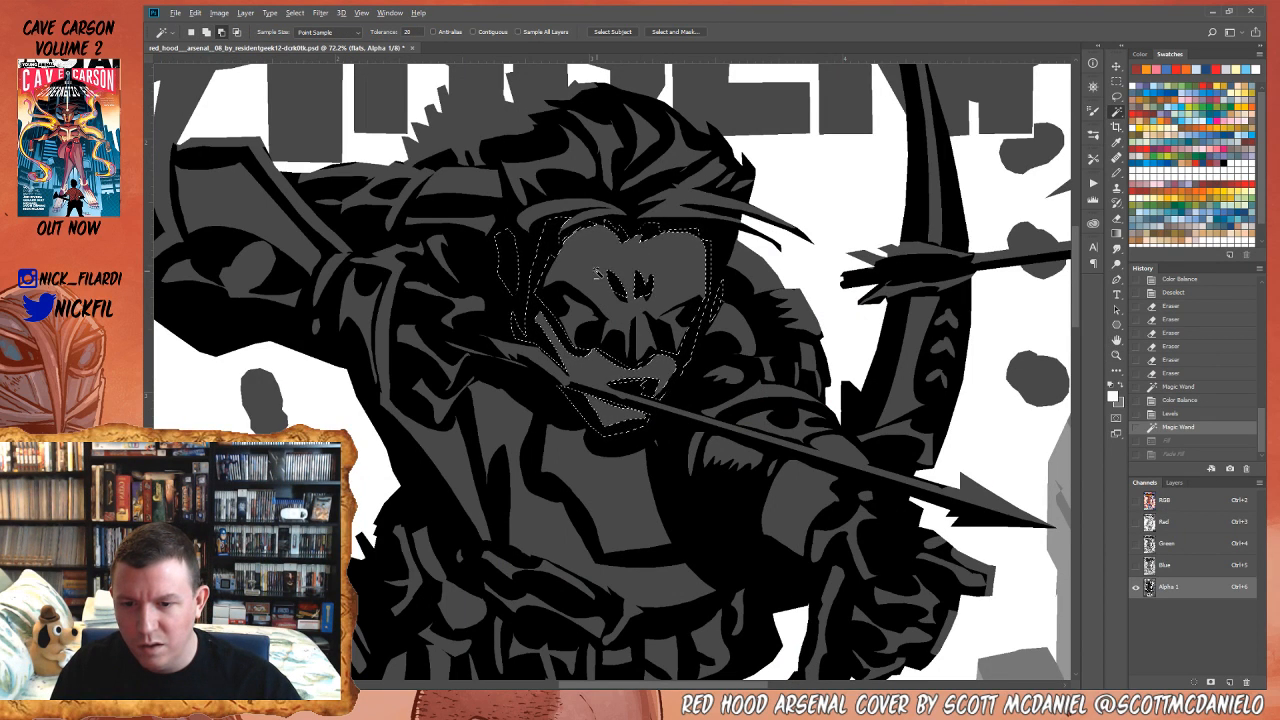
pyautogui.keyDown('shift'); pyautogui.click(597, 274); pyautogui.keyUp('shift')
pyautogui.hotkey('ctrl', '2')
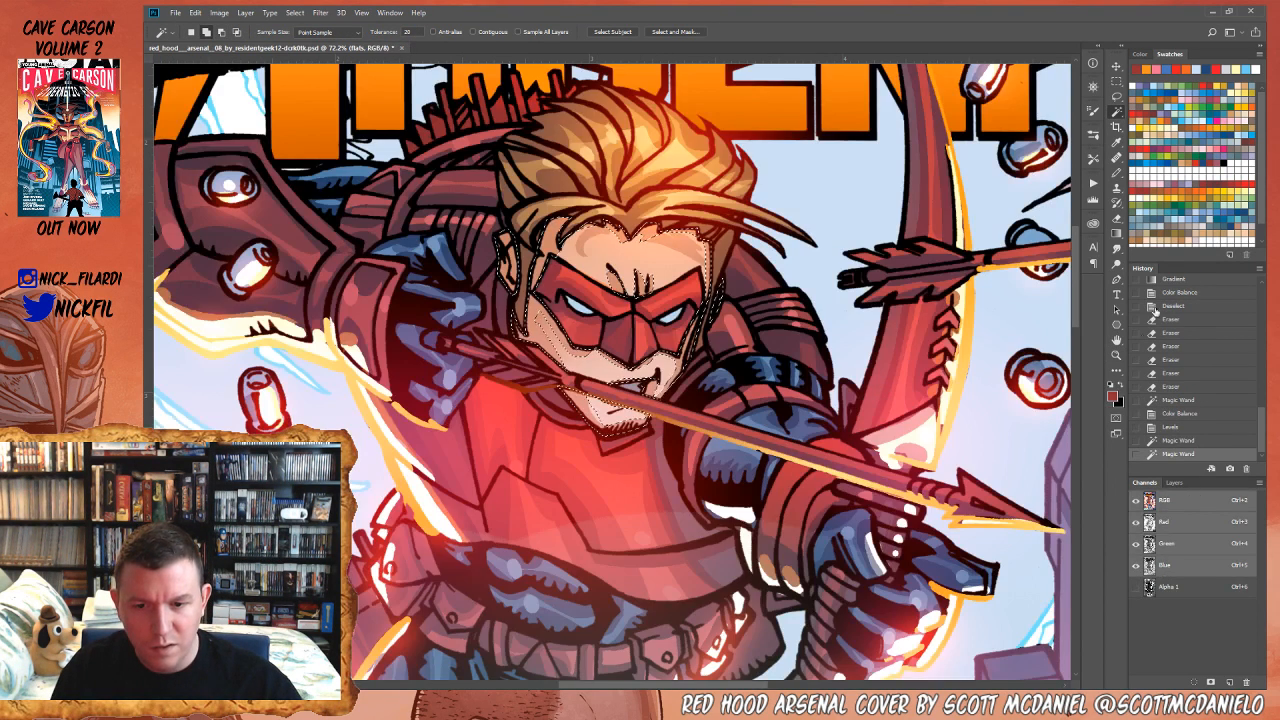
# - Fill the archer's face shadows twice with faded dark red on the flats layer, deselect, and check the whole cover
pyautogui.click(1174, 482)
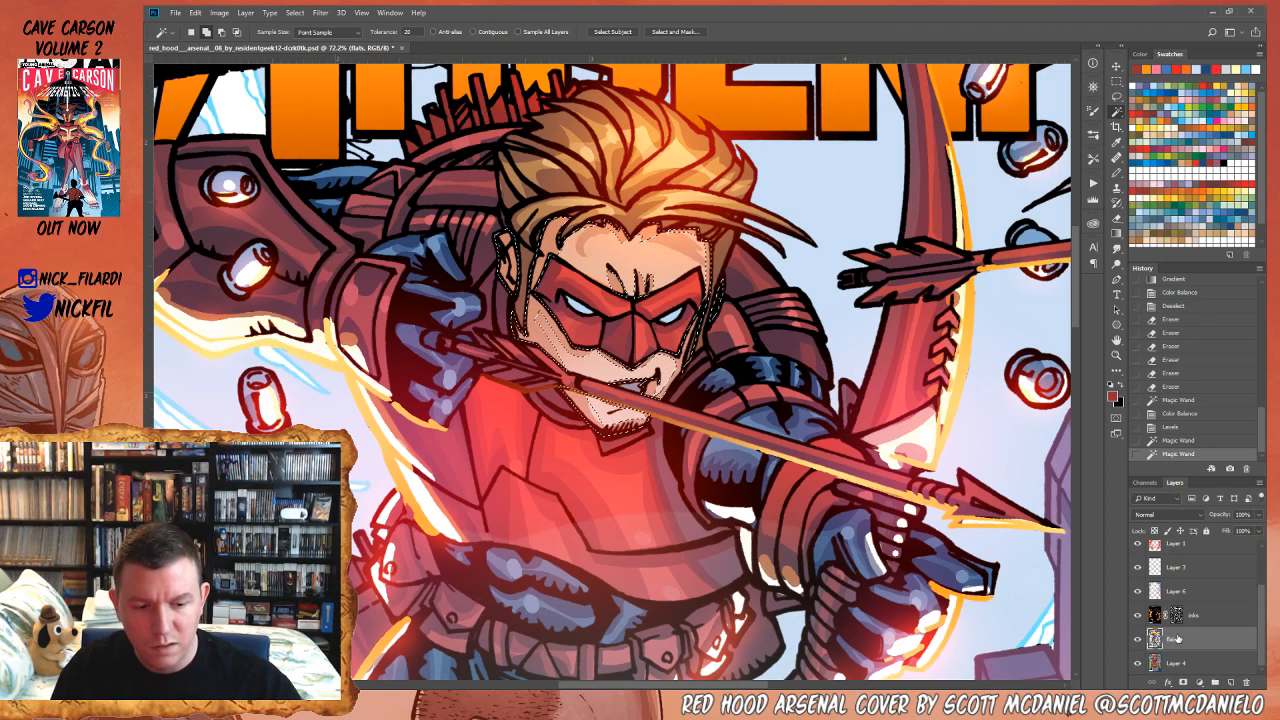
pyautogui.press('F2')
pyautogui.press('F2')
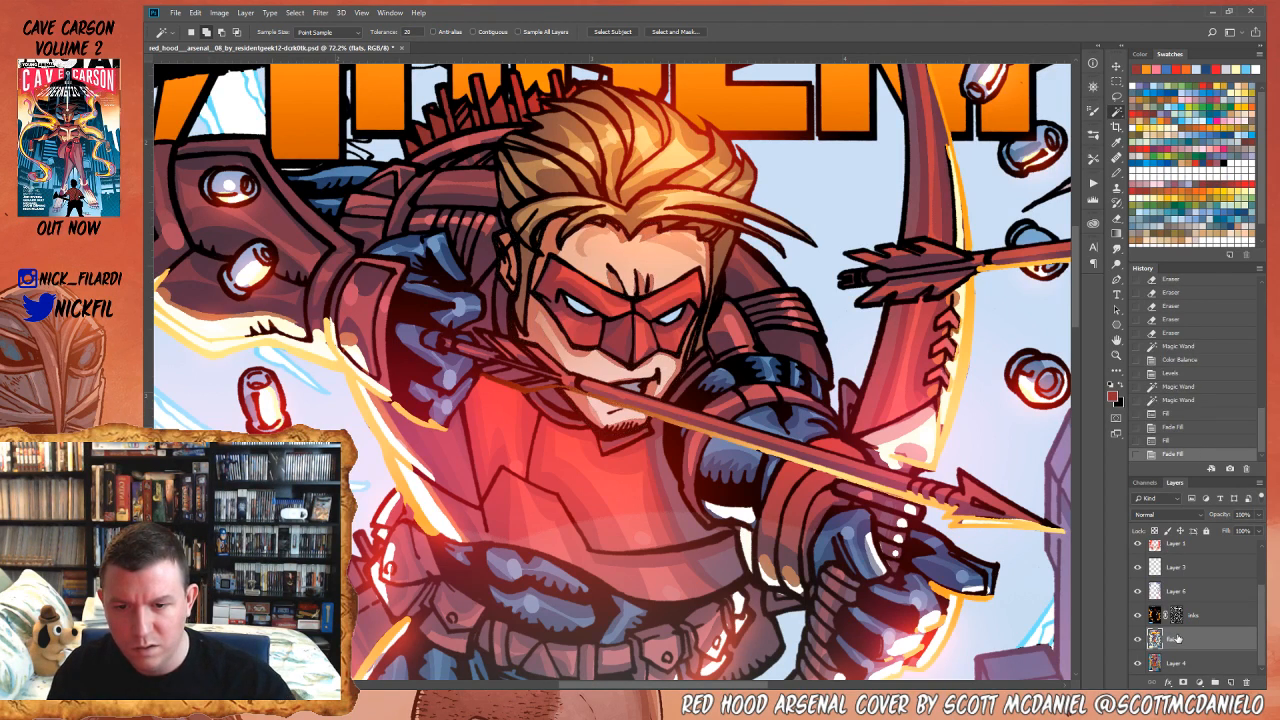
pyautogui.hotkey('ctrl', 'd')
pyautogui.press('z')
pyautogui.keyDown('alt'); pyautogui.click(612, 270); pyautogui.keyUp('alt')
pyautogui.keyDown('alt'); pyautogui.click(612, 270); pyautogui.keyUp('alt')
pyautogui.keyDown('alt'); pyautogui.click(612, 270); pyautogui.keyUp('alt')
pyautogui.keyDown('alt'); pyautogui.click(612, 270); pyautogui.keyUp('alt')
pyautogui.keyDown('alt'); pyautogui.click(612, 270); pyautogui.keyUp('alt')
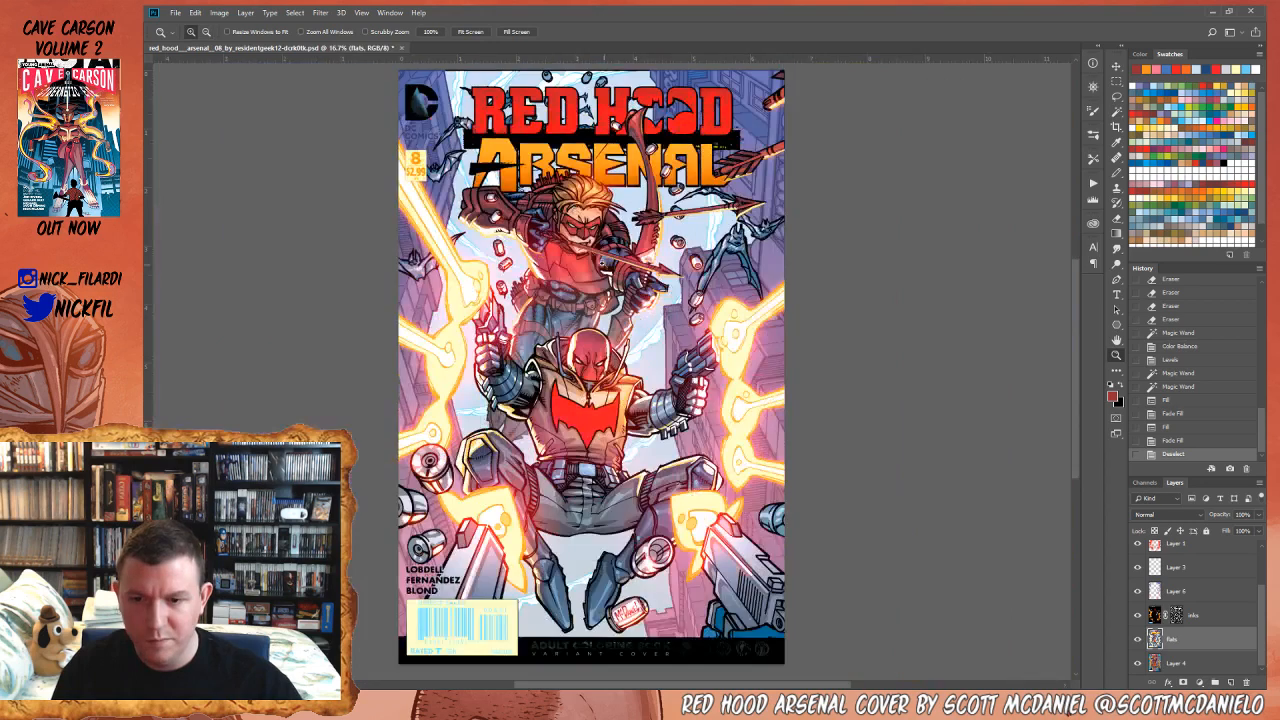
# - Check the whole cover's colours and the archer's reworked face at several magnifications
pyautogui.moveTo(612, 270); pyautogui.dragTo(696, 322)
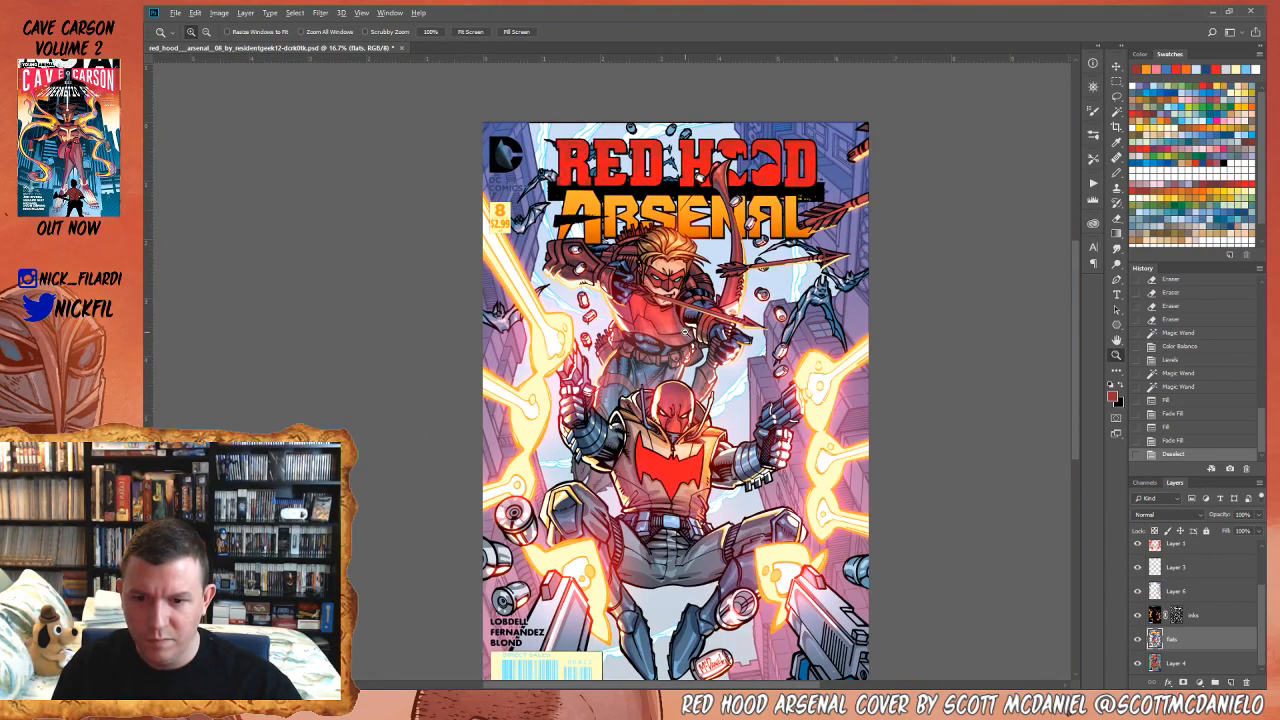
pyautogui.keyDown('alt'); pyautogui.click(687, 334); pyautogui.keyUp('alt')
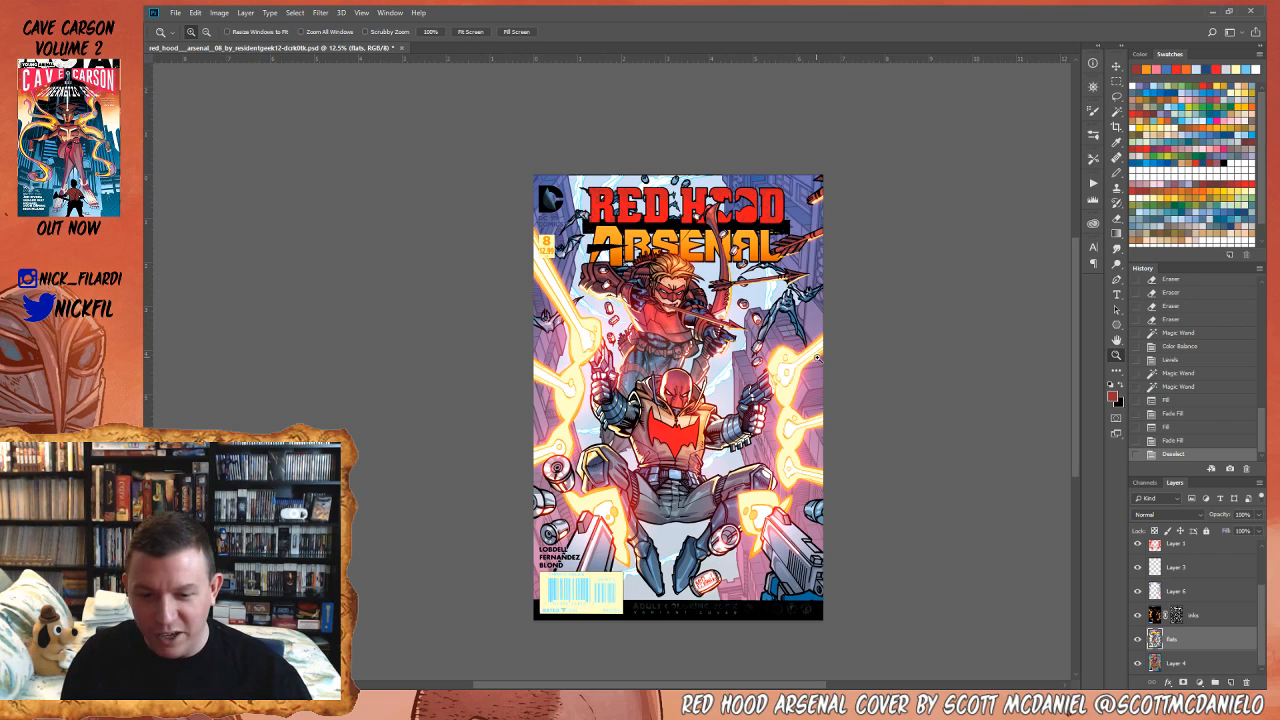
pyautogui.moveTo(765, 363); pyautogui.dragTo(780, 318)
pyautogui.moveTo(872, 450); pyautogui.dragTo(880, 471)
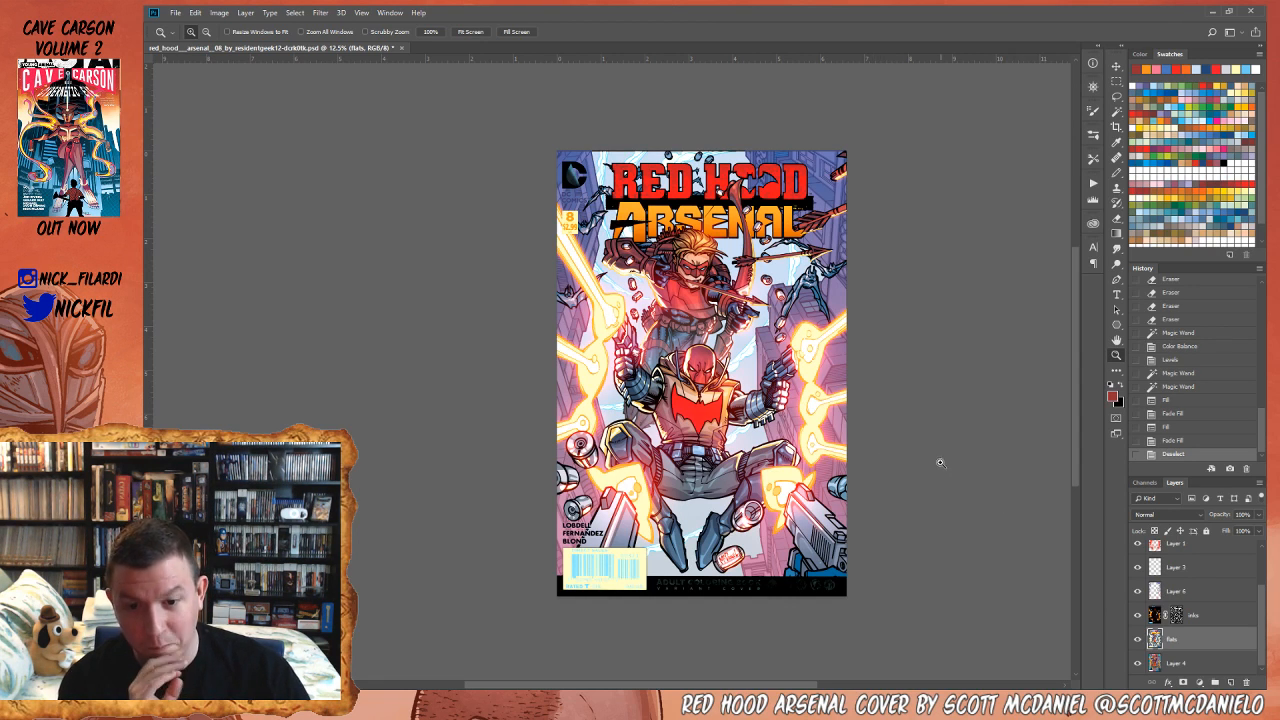
pyautogui.click(702, 282)
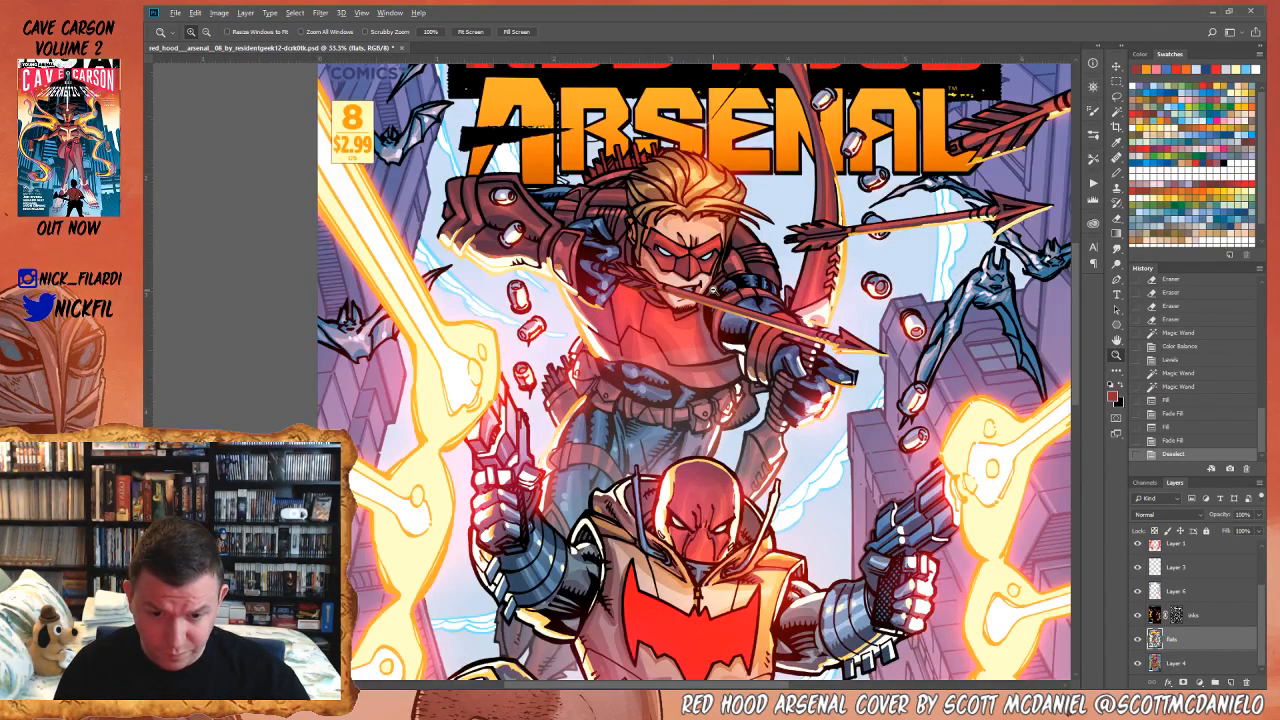
pyautogui.keyDown('alt'); pyautogui.click(713, 289); pyautogui.keyUp('alt')
pyautogui.keyDown('alt'); pyautogui.click(713, 289); pyautogui.keyUp('alt')
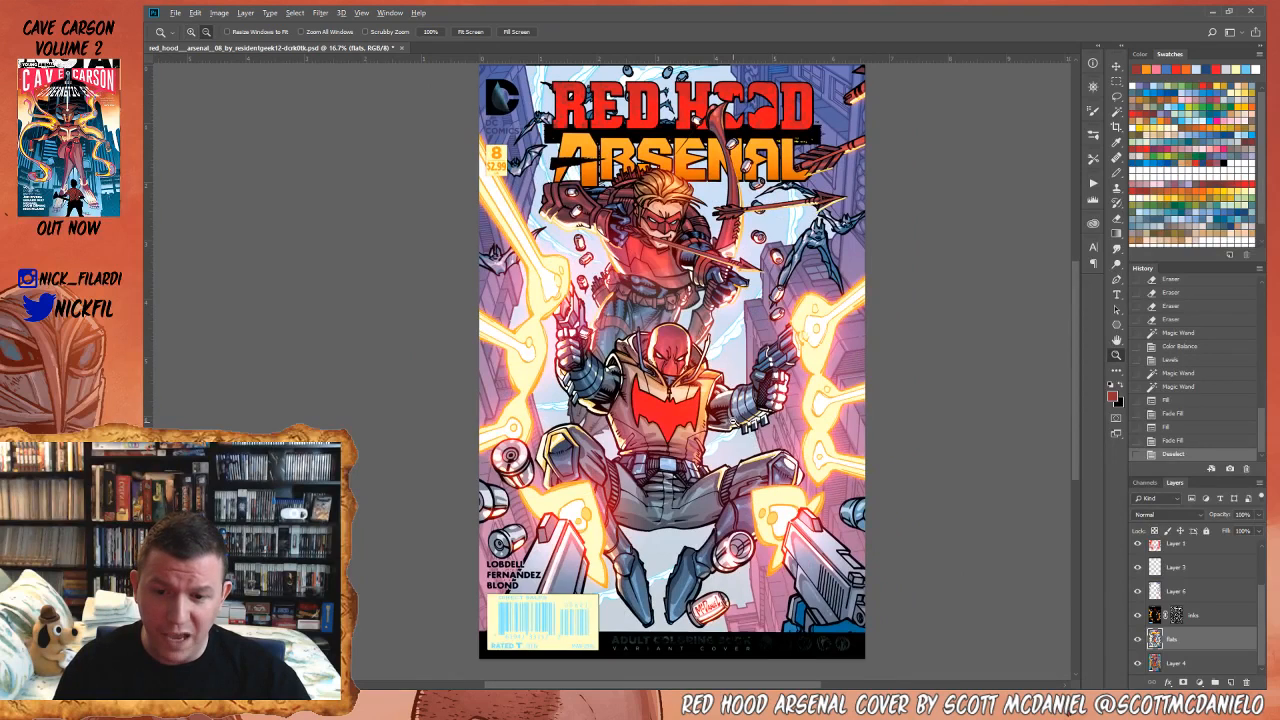
pyautogui.keyDown('alt'); pyautogui.click(736, 432); pyautogui.keyUp('alt')
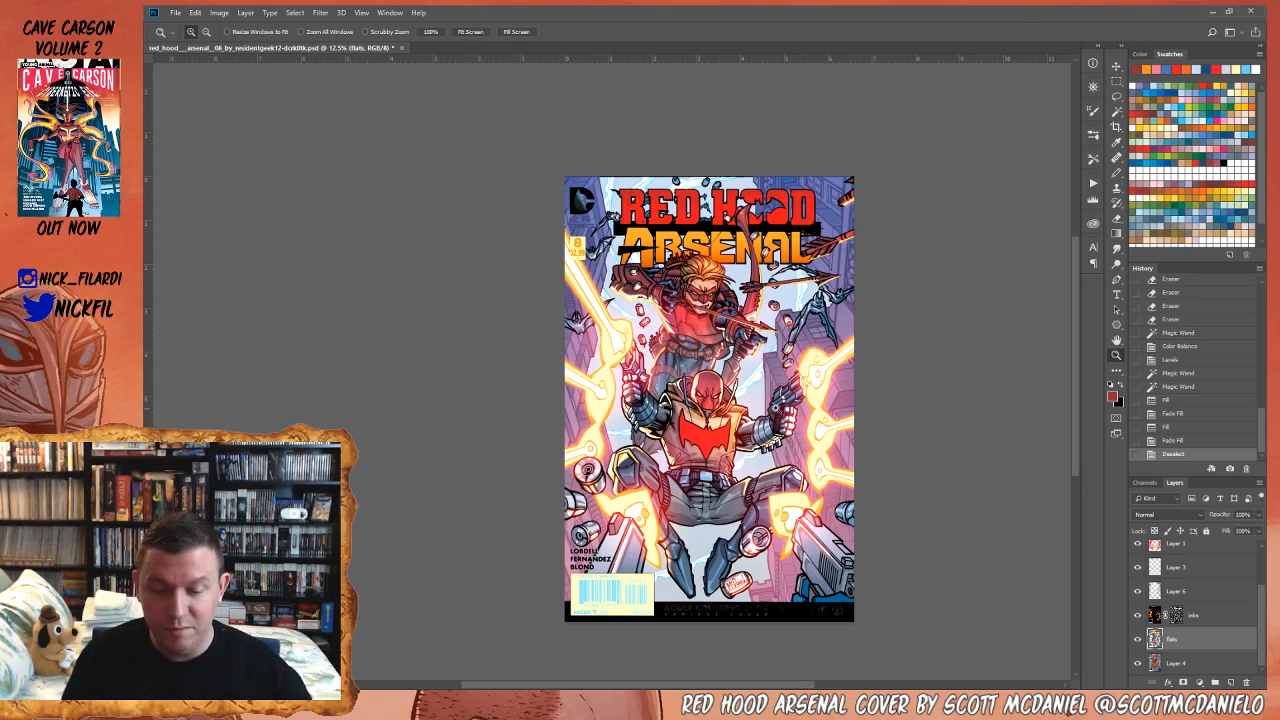
# - Make Layer 4 active and display its Alpha 1 channel around the foreground guns on the cover's lower half
pyautogui.click(790, 494)
pyautogui.moveTo(801, 489); pyautogui.dragTo(799, 337)
pyautogui.press('w')
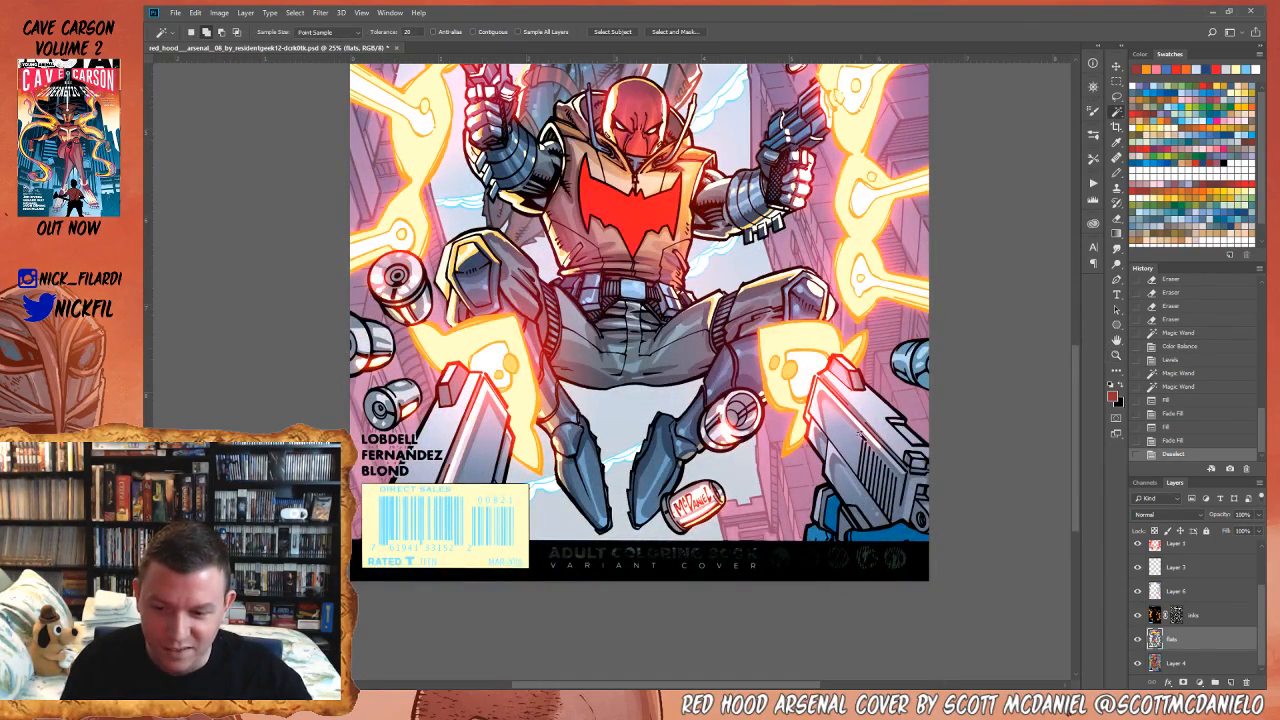
pyautogui.click(1206, 661)
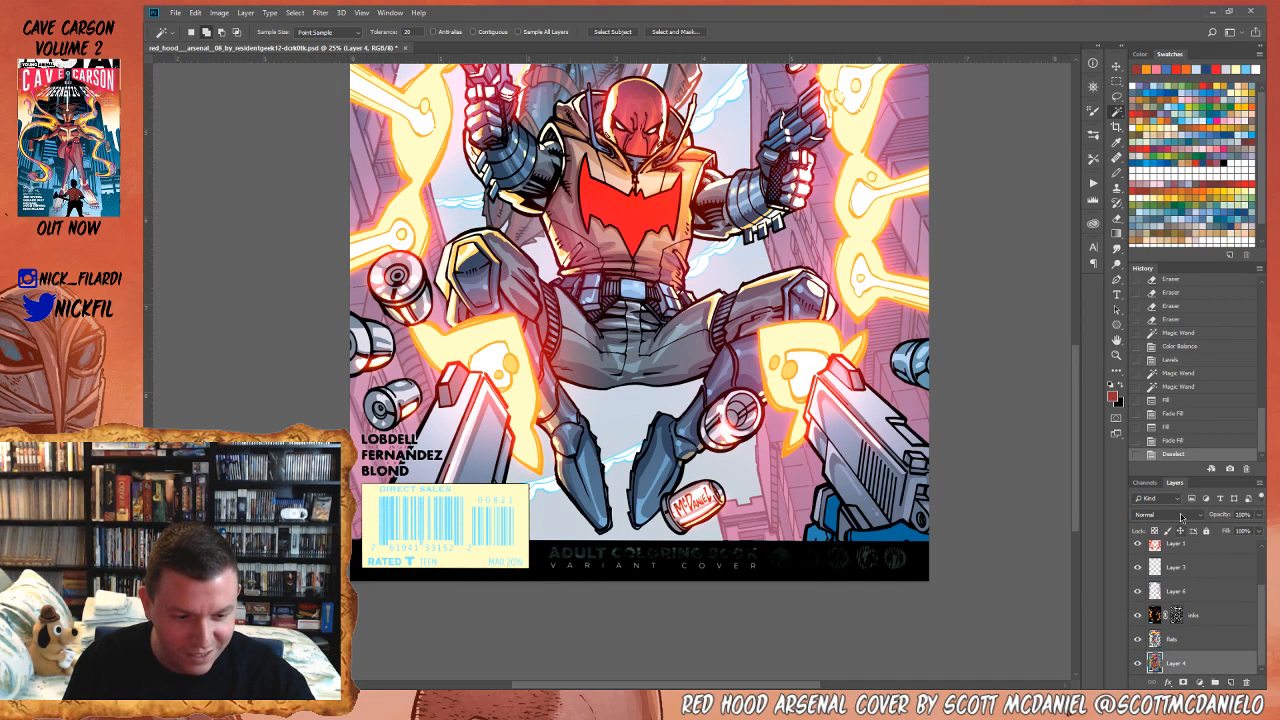
pyautogui.click(1150, 484)
pyautogui.click(1184, 590)
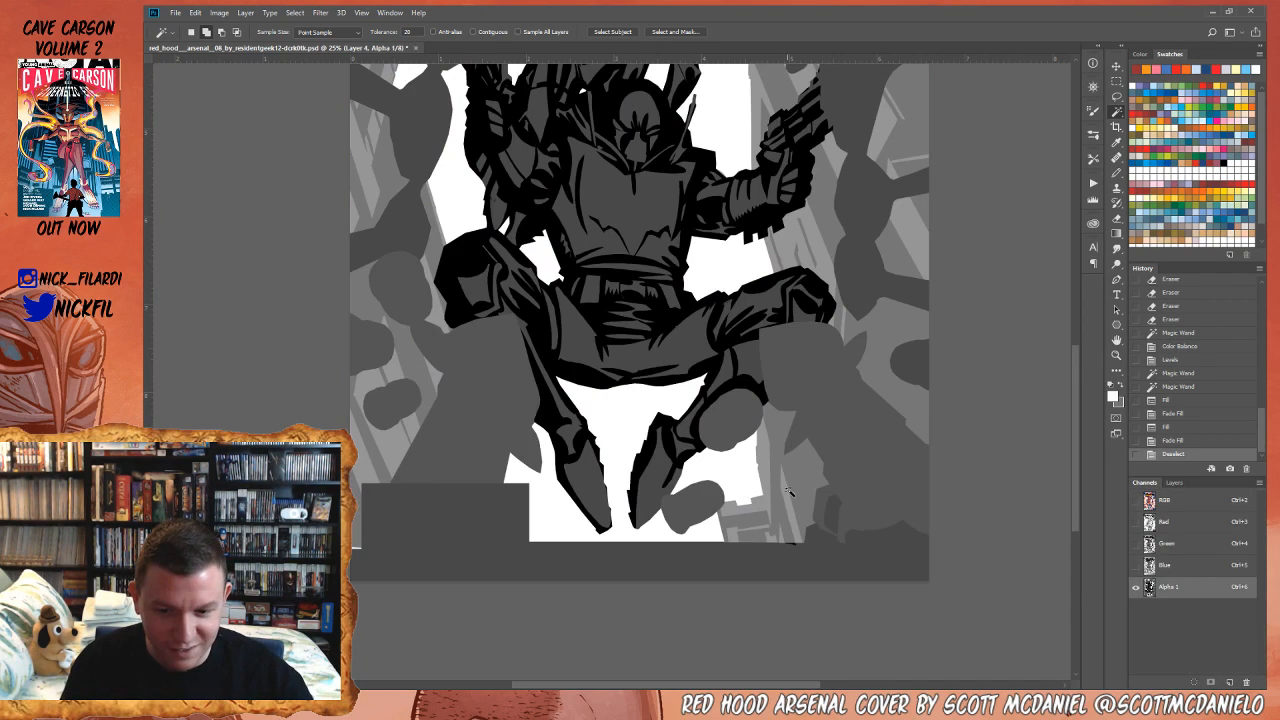
# - Select both foreground gun shapes in the Alpha 1 channel using a contiguous Magic Wand and return to the RGB composite
pyautogui.click(853, 420)
pyautogui.hotkey('ctrl', 'd')
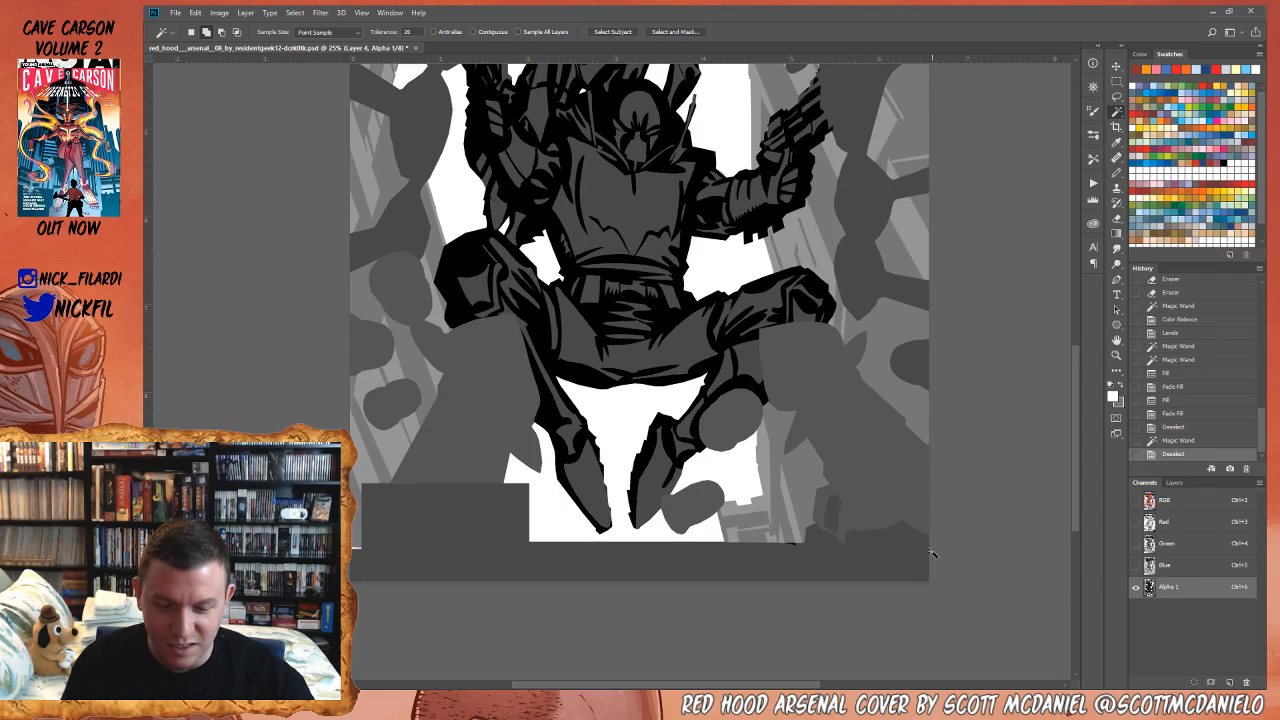
pyautogui.click(401, 32)
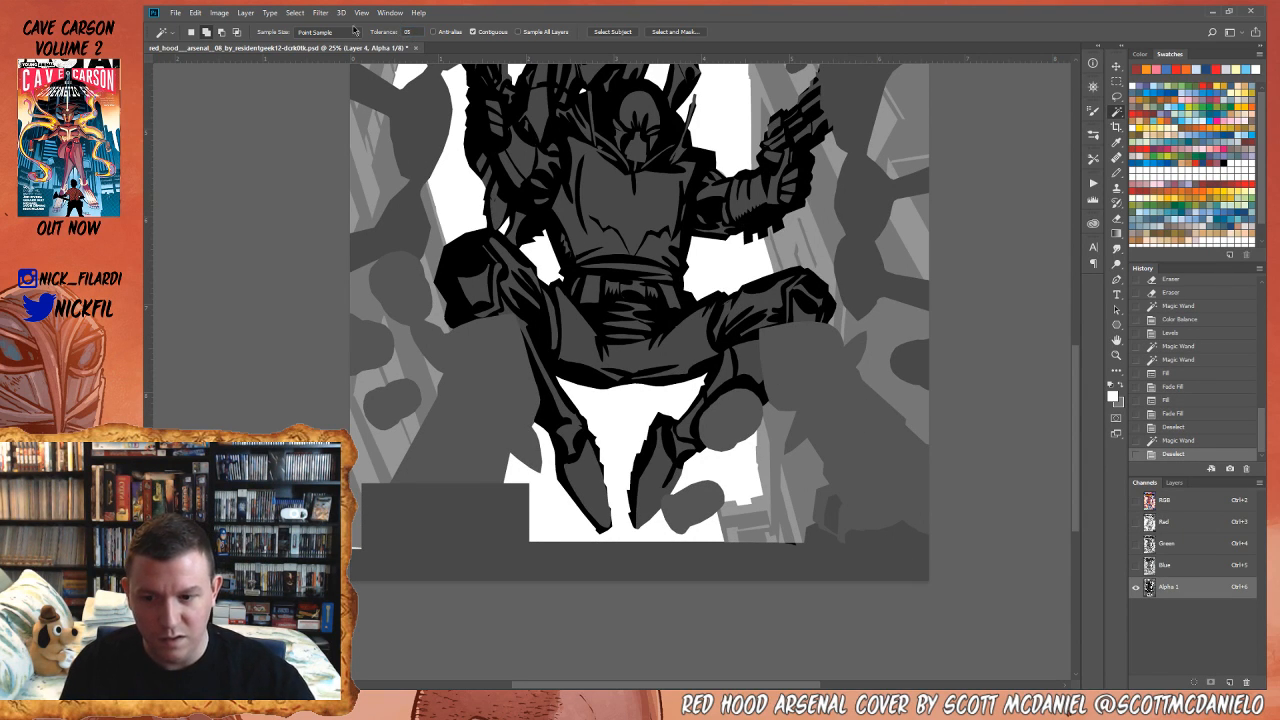
pyautogui.click(470, 419)
pyautogui.keyDown('shift'); pyautogui.click(858, 470); pyautogui.keyUp('shift')
pyautogui.click(880, 543)
pyautogui.click(832, 517)
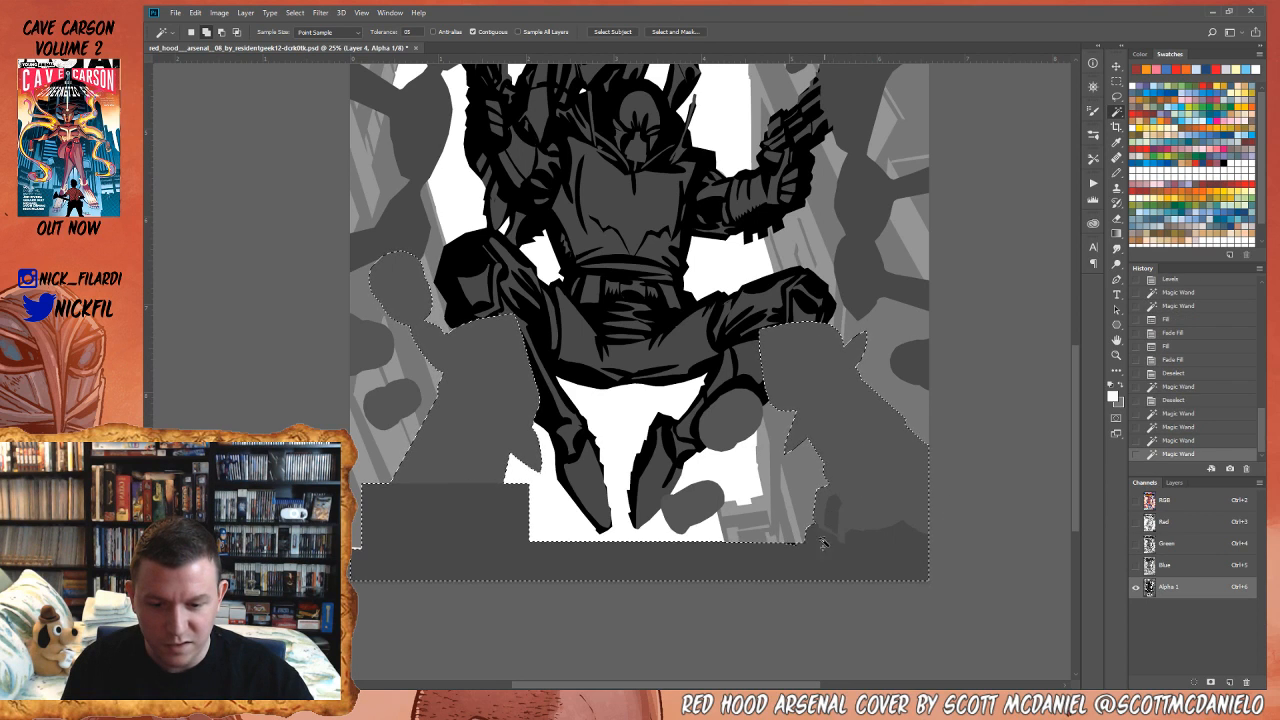
pyautogui.click(1199, 501)
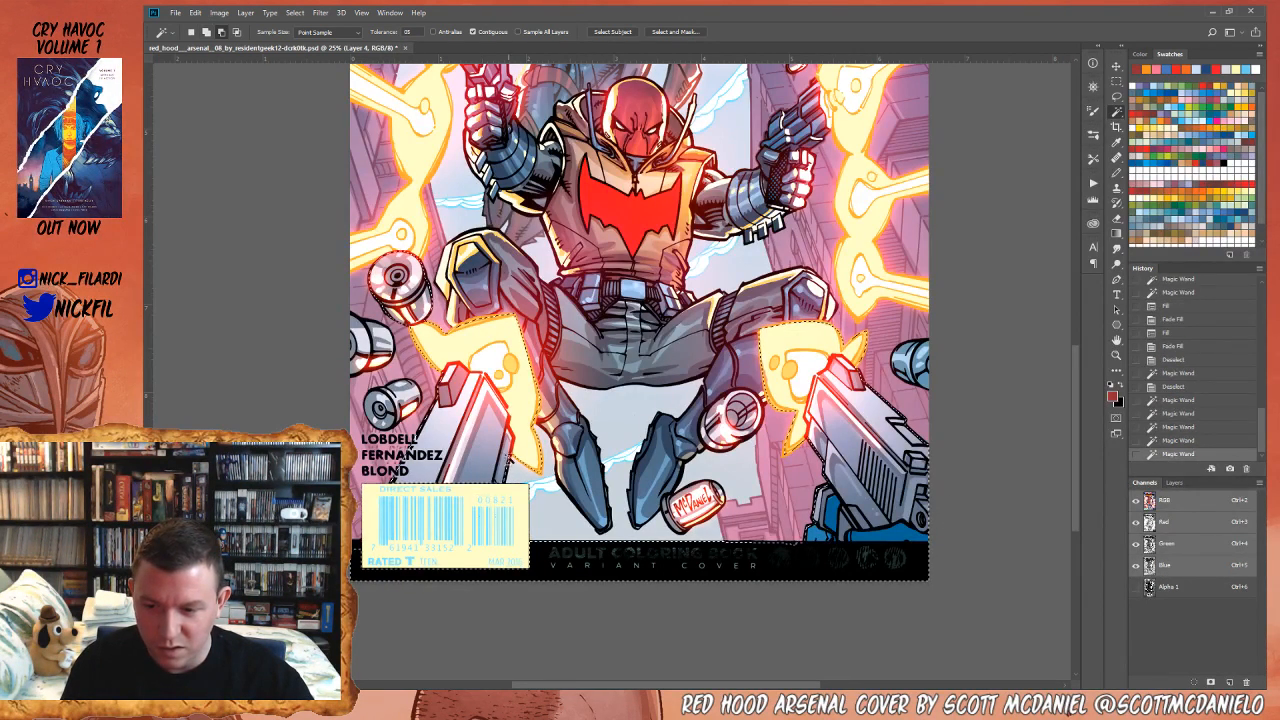
# - Subtract the yellow and white patches of the left gun's muzzle flash from the selection with the Magic Wand
pyautogui.click(471, 337)
pyautogui.click(483, 348)
pyautogui.click(491, 354)
pyautogui.click(506, 367)
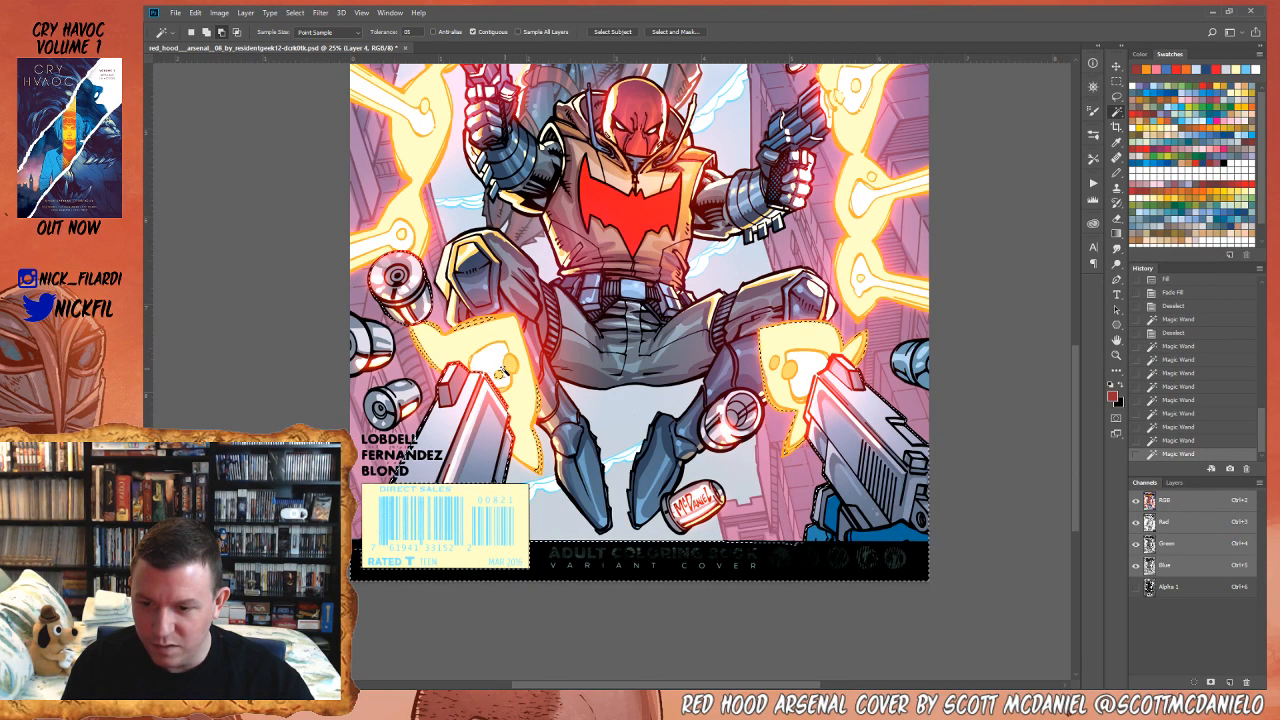
pyautogui.click(500, 374)
# - Lasso the upper-left shell casing and both guns' muzzle flashes out of the selection
pyautogui.press('l')
pyautogui.moveTo(448, 262)
pyautogui.mouseDown()
pyautogui.moveTo(338, 282)
pyautogui.moveTo(352, 346)
pyautogui.mouseUp()
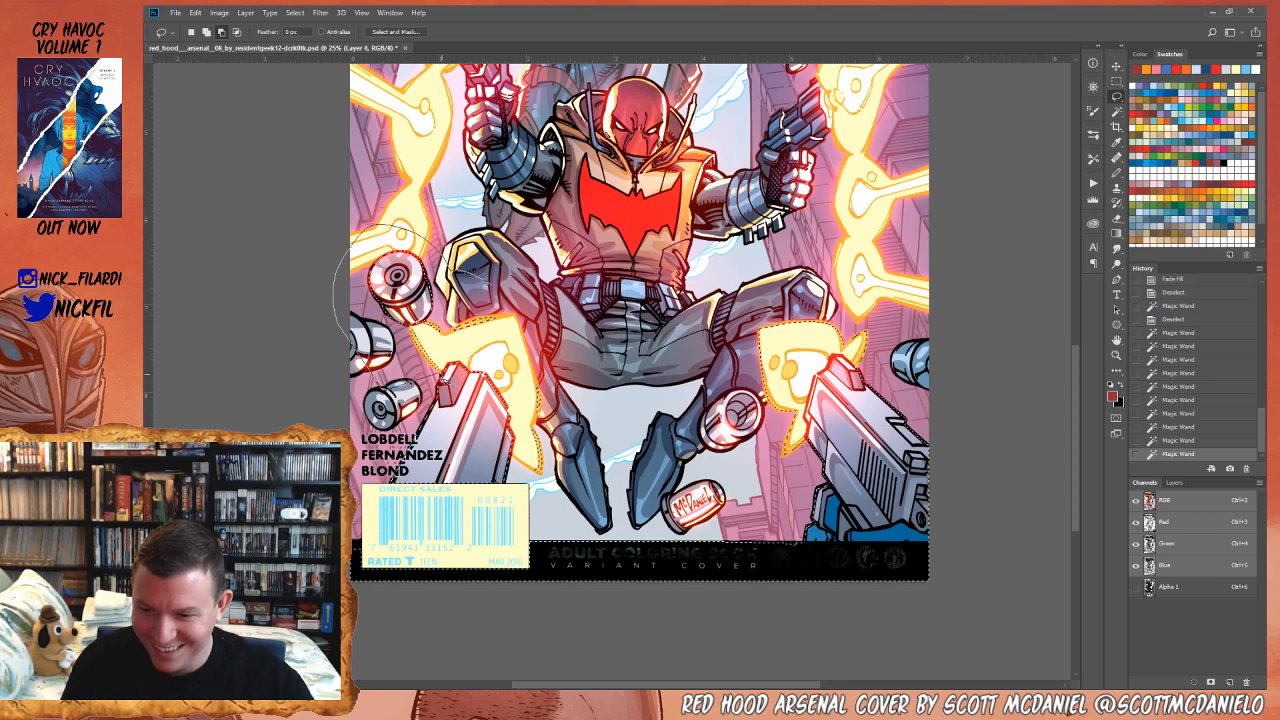
pyautogui.moveTo(443, 351)
pyautogui.mouseDown()
pyautogui.moveTo(550, 328)
pyautogui.moveTo(534, 298)
pyautogui.mouseUp()
pyautogui.moveTo(534, 342); pyautogui.dragTo(522, 425)
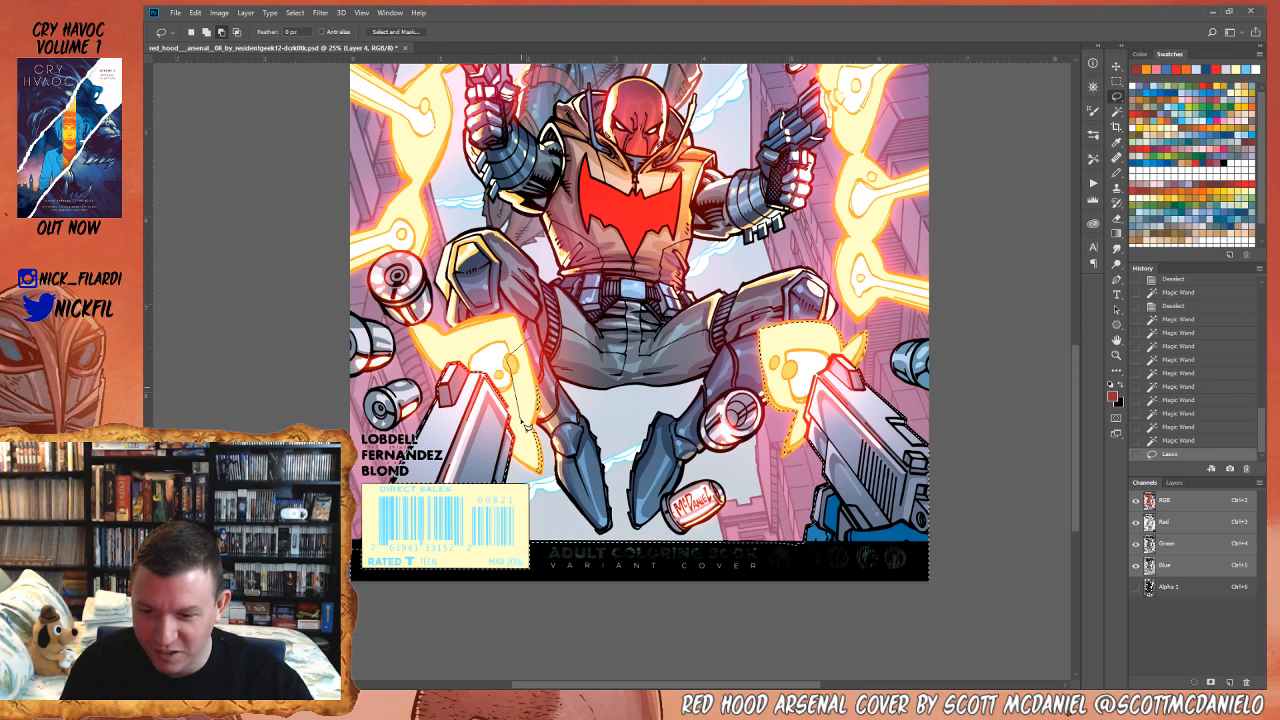
pyautogui.moveTo(531, 493); pyautogui.dragTo(582, 362)
pyautogui.moveTo(702, 320)
pyautogui.mouseDown()
pyautogui.moveTo(673, 342)
pyautogui.moveTo(799, 469)
pyautogui.mouseUp()
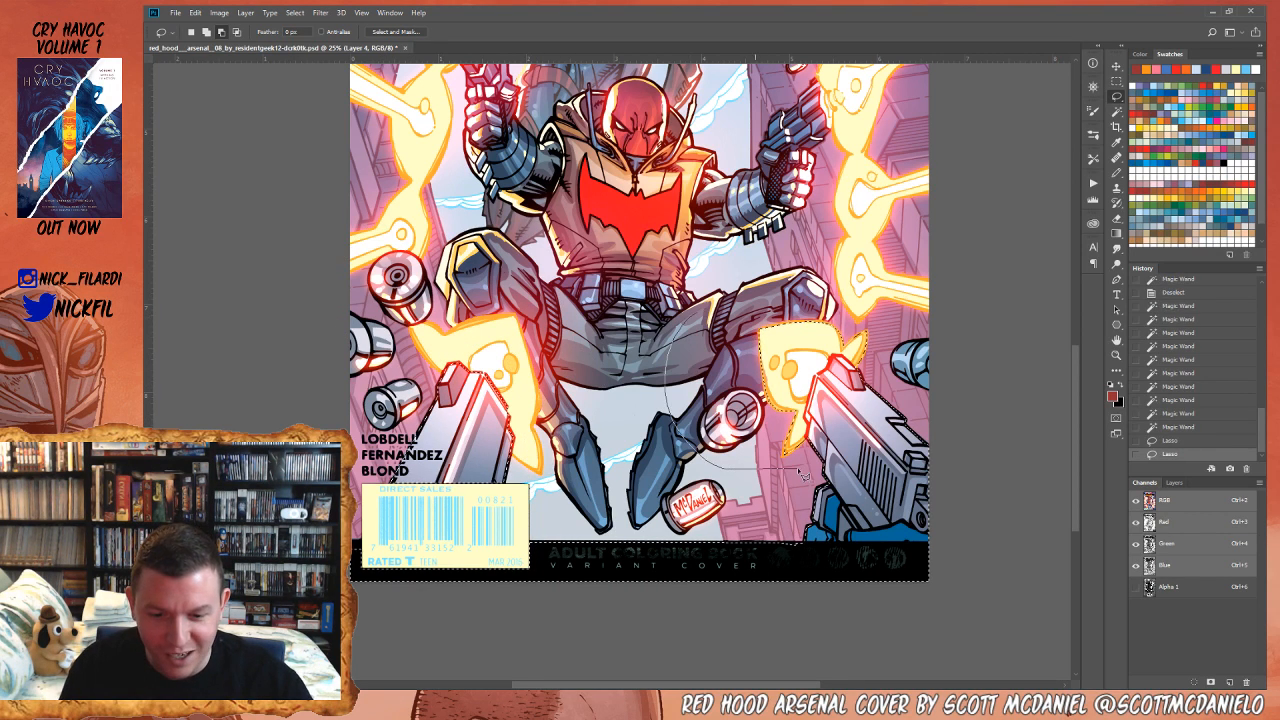
pyautogui.moveTo(818, 362)
pyautogui.mouseDown()
pyautogui.moveTo(754, 273)
pyautogui.moveTo(847, 329)
pyautogui.moveTo(840, 354)
pyautogui.mouseUp()
# - Clean up the selection around the right gun's barrel by subtracting the leftover muzzle-flash areas with the Magic Wand
pyautogui.press('w')
pyautogui.keyDown('shift'); pyautogui.click(850, 351); pyautogui.keyUp('shift')
pyautogui.keyDown('alt'); pyautogui.click(822, 358); pyautogui.keyUp('alt')
pyautogui.keyDown('alt'); pyautogui.click(812, 376); pyautogui.keyUp('alt')
pyautogui.keyDown('alt'); pyautogui.click(803, 438); pyautogui.keyUp('alt')
pyautogui.keyDown('alt'); pyautogui.click(803, 438); pyautogui.keyUp('alt')
pyautogui.hotkey('ctrl', 'space')
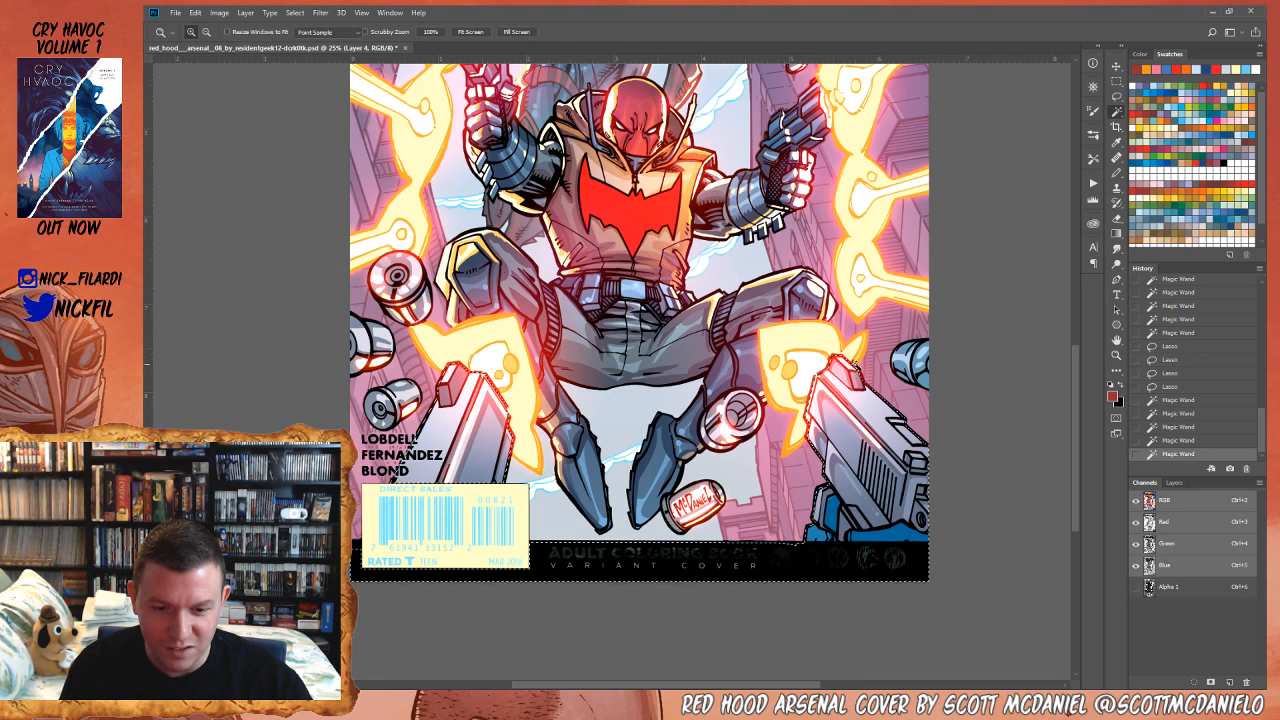
pyautogui.keyDown('shift'); pyautogui.click(856, 365); pyautogui.keyUp('shift')
# - Apply a pale blue Multiply gradient upward from below the cover over the selected guns on Layer 4
pyautogui.press('z')
pyautogui.keyDown('alt'); pyautogui.click(714, 373); pyautogui.keyUp('alt')
pyautogui.keyDown('alt'); pyautogui.click(714, 373); pyautogui.keyUp('alt')
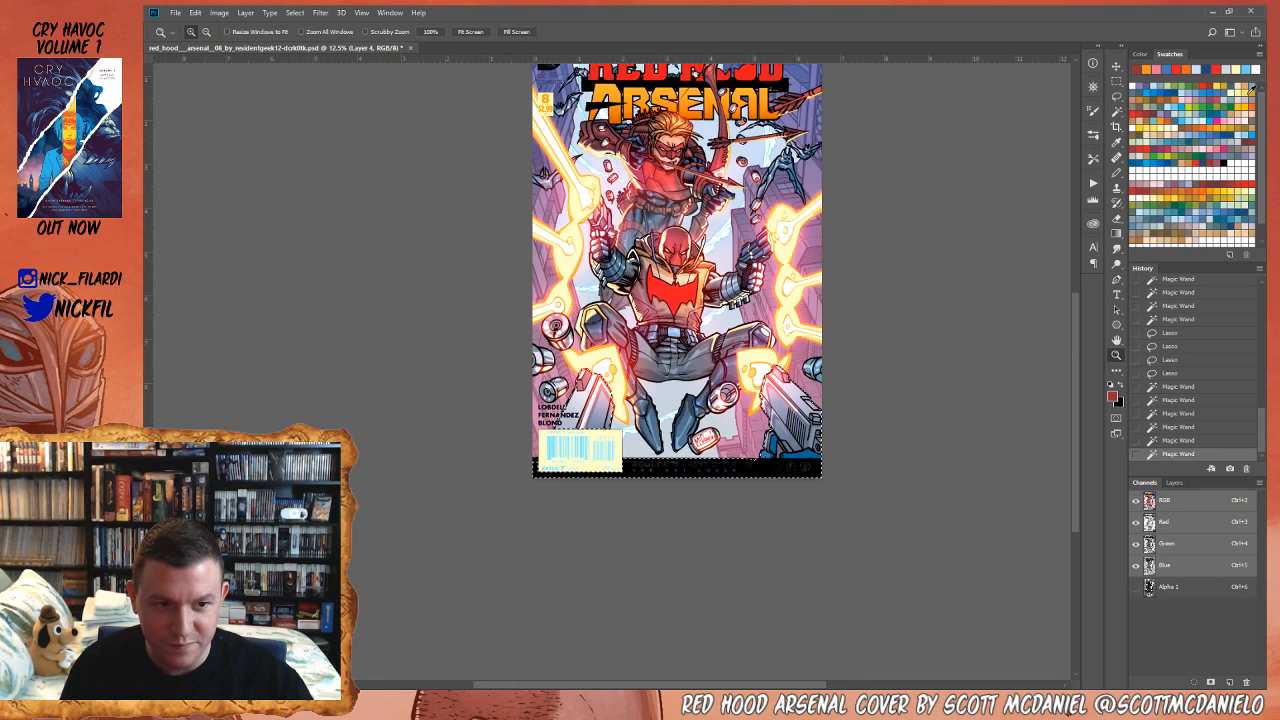
pyautogui.click(1232, 127)
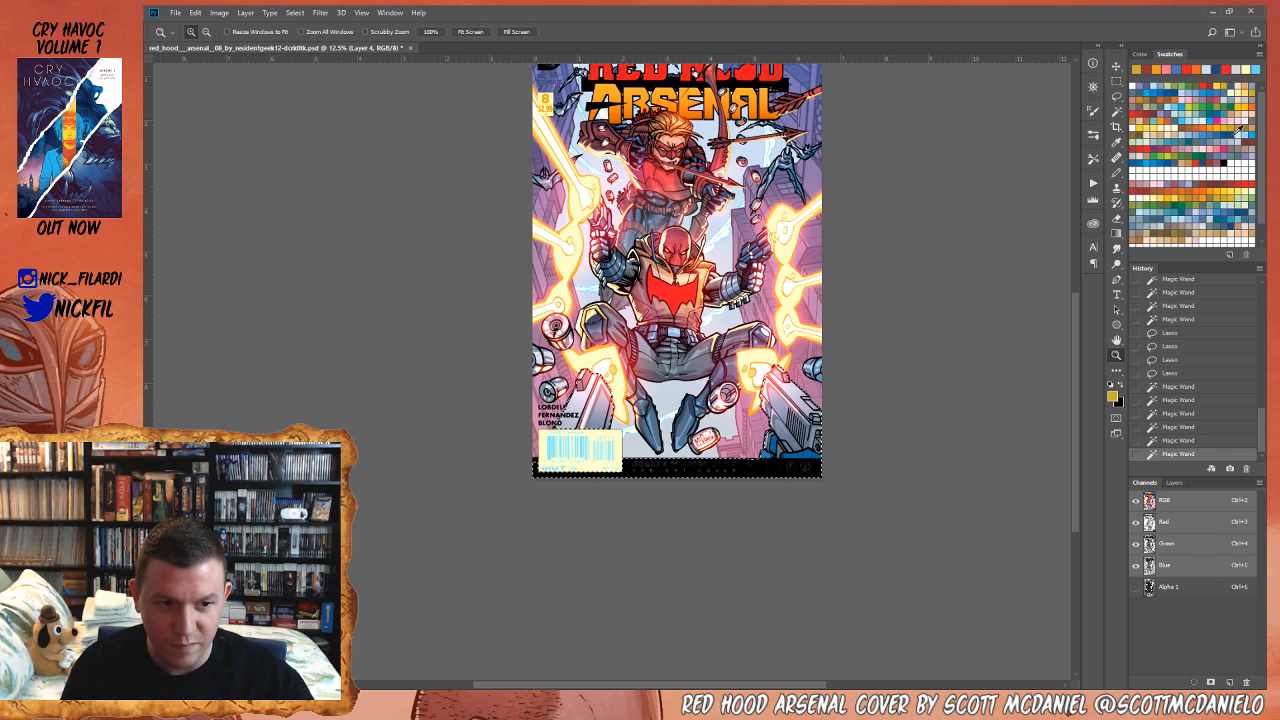
pyautogui.click(1239, 189)
pyautogui.press('g')
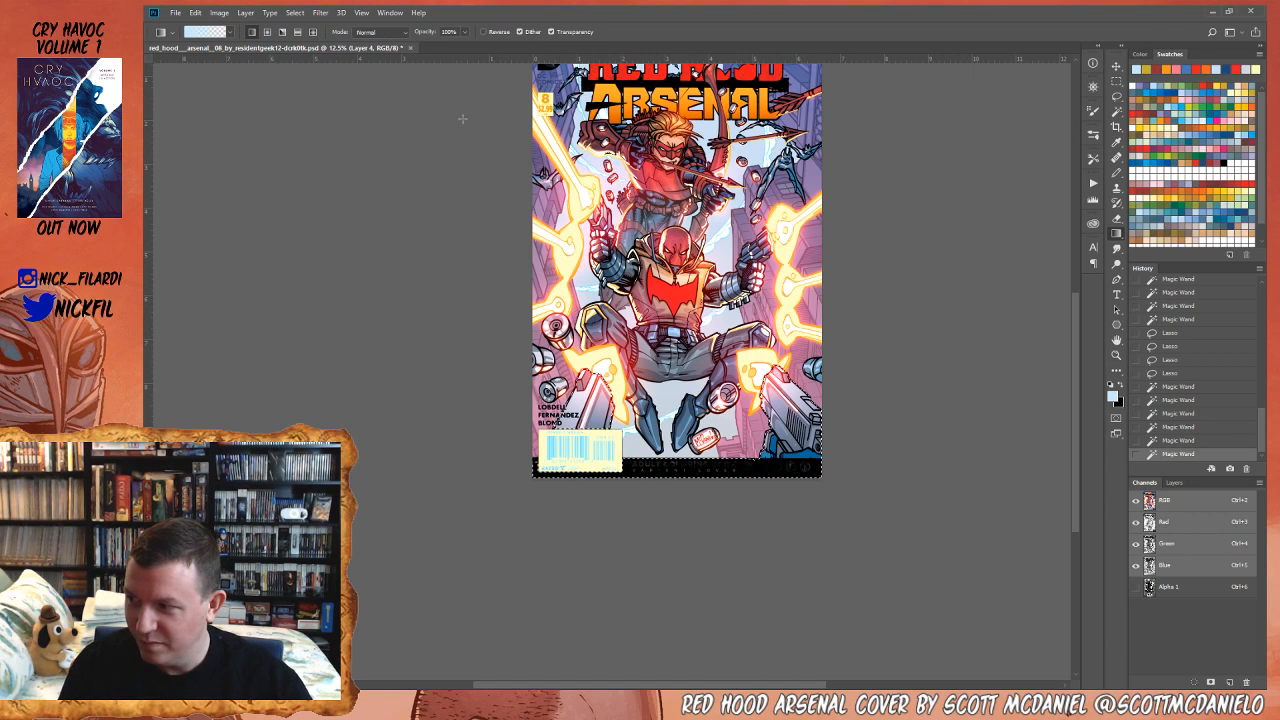
pyautogui.click(378, 32)
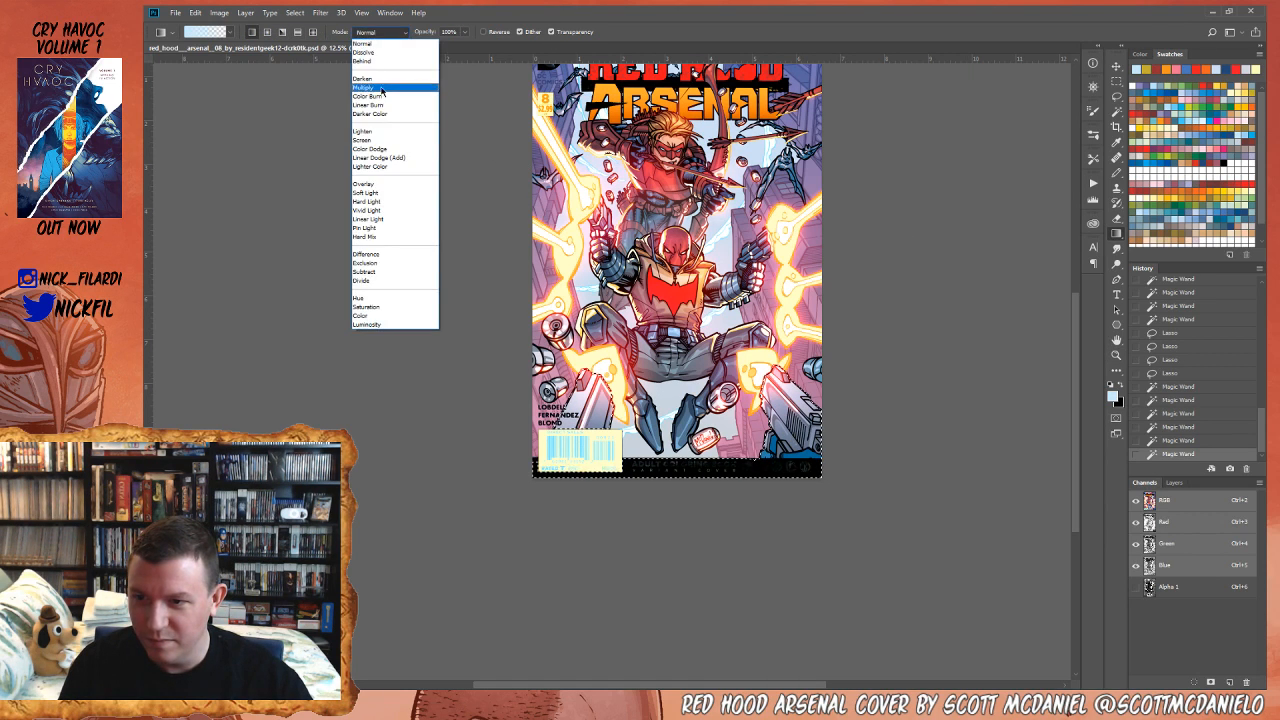
pyautogui.click(380, 88)
pyautogui.moveTo(694, 579); pyautogui.dragTo(698, 314)
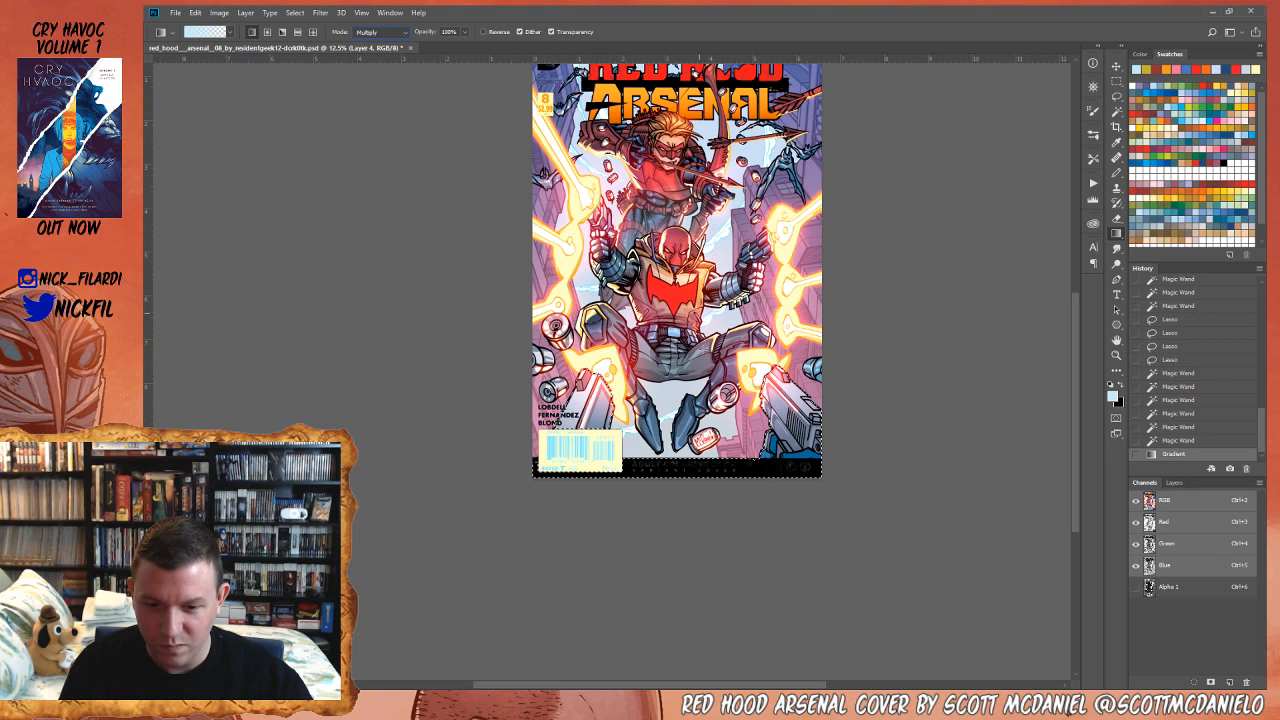
# - Repeat the upward pale blue Multiply gradient over the selected guns on the flats layer and deselect
pyautogui.click(1174, 483)
pyautogui.click(1182, 640)
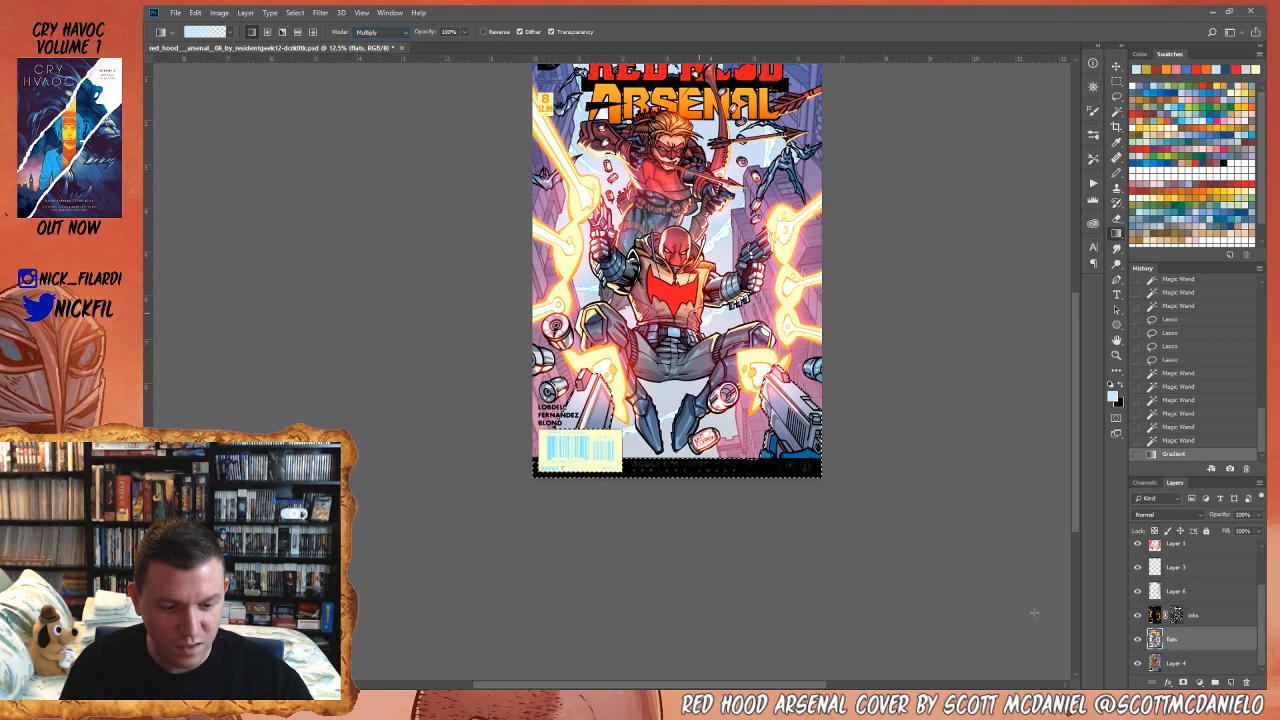
pyautogui.moveTo(676, 588); pyautogui.dragTo(711, 292)
pyautogui.moveTo(706, 495); pyautogui.dragTo(709, 300)
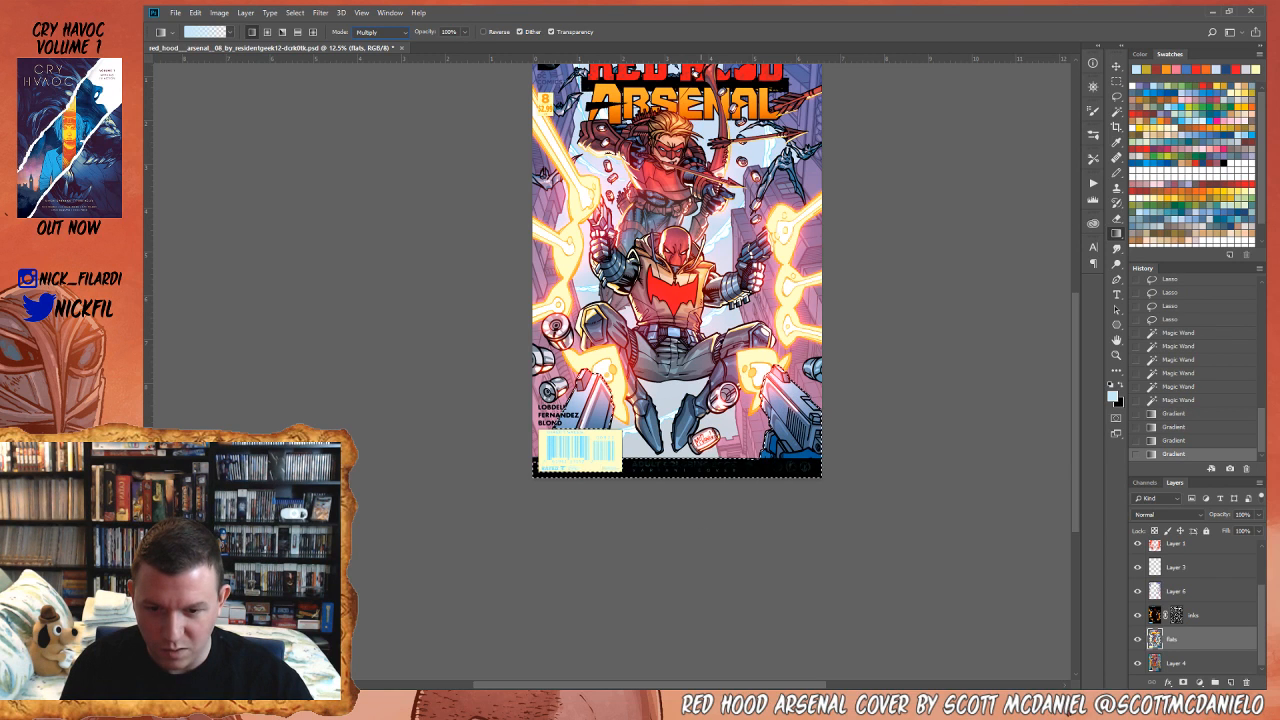
pyautogui.keyDown('alt'); pyautogui.click(701, 345); pyautogui.keyUp('alt')
pyautogui.hotkey('ctrl', 'd')
# - Check the darkened foreground guns against the whole cover at several magnifications
pyautogui.press('z')
pyautogui.keyDown('alt'); pyautogui.click(697, 340); pyautogui.keyUp('alt')
pyautogui.moveTo(704, 330); pyautogui.dragTo(716, 387)
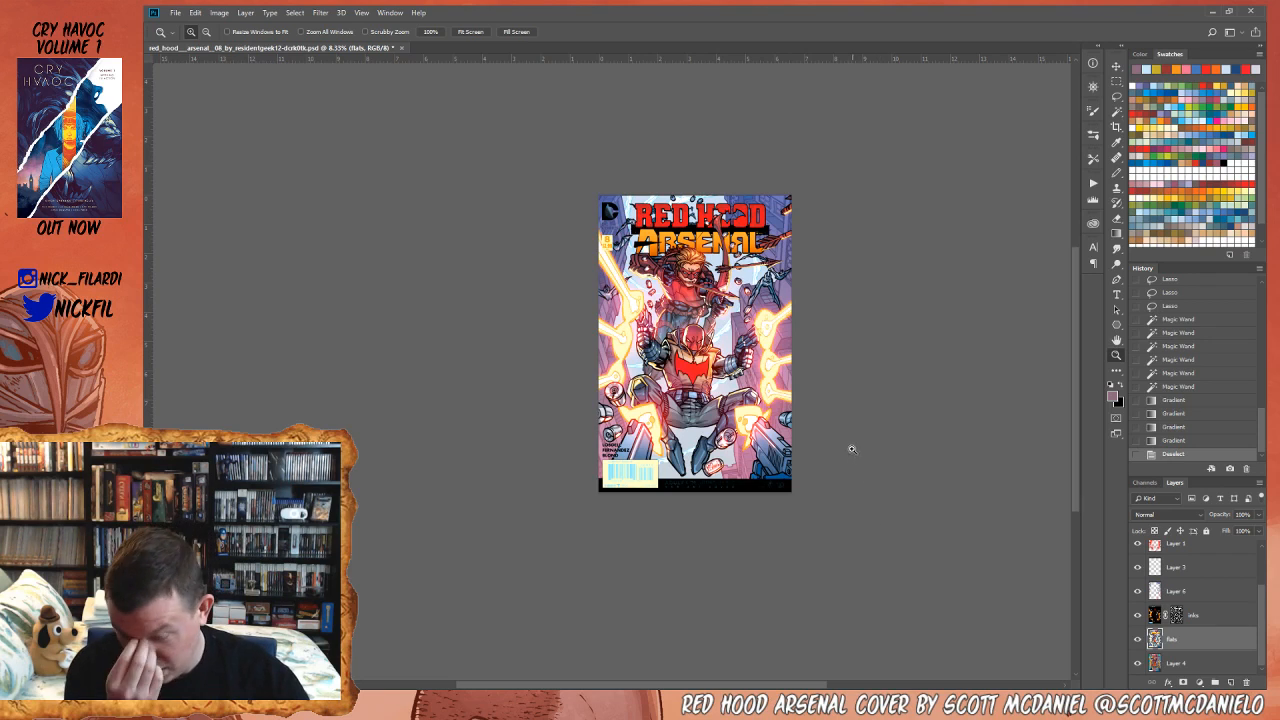
pyautogui.click(732, 316)
pyautogui.moveTo(732, 316); pyautogui.dragTo(701, 342)
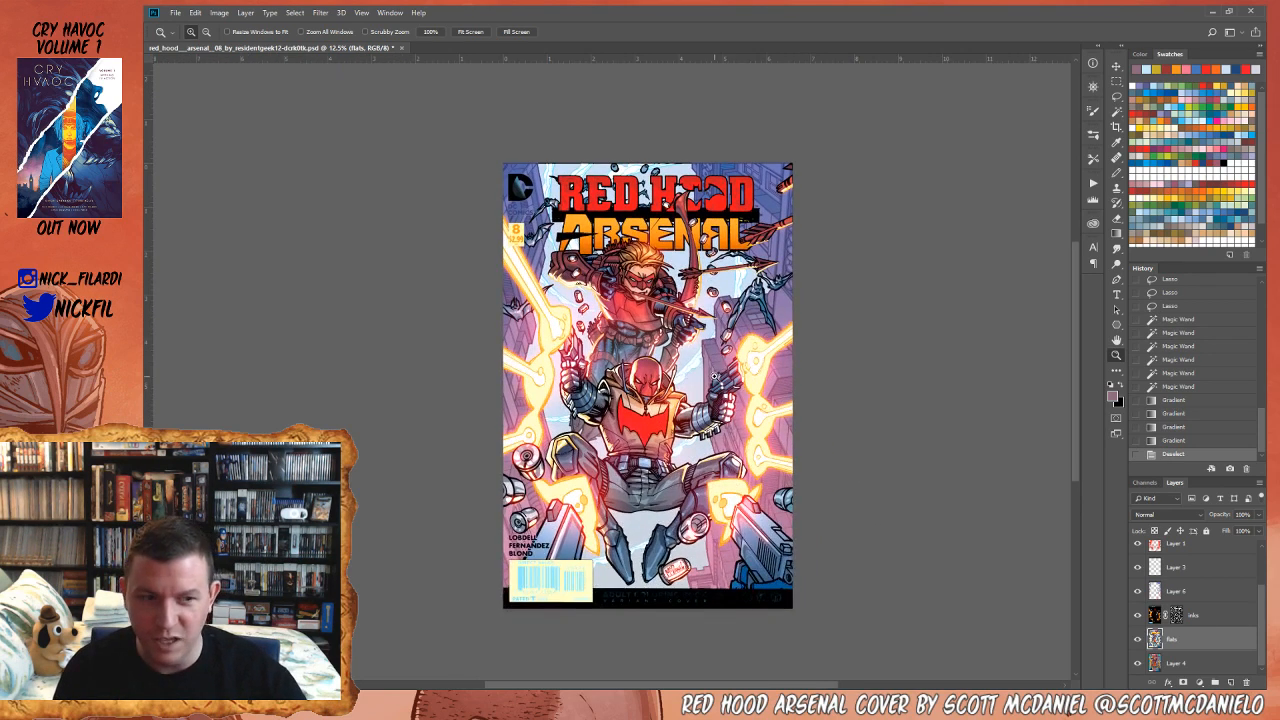
pyautogui.click(707, 358)
pyautogui.moveTo(687, 414); pyautogui.dragTo(742, 390)
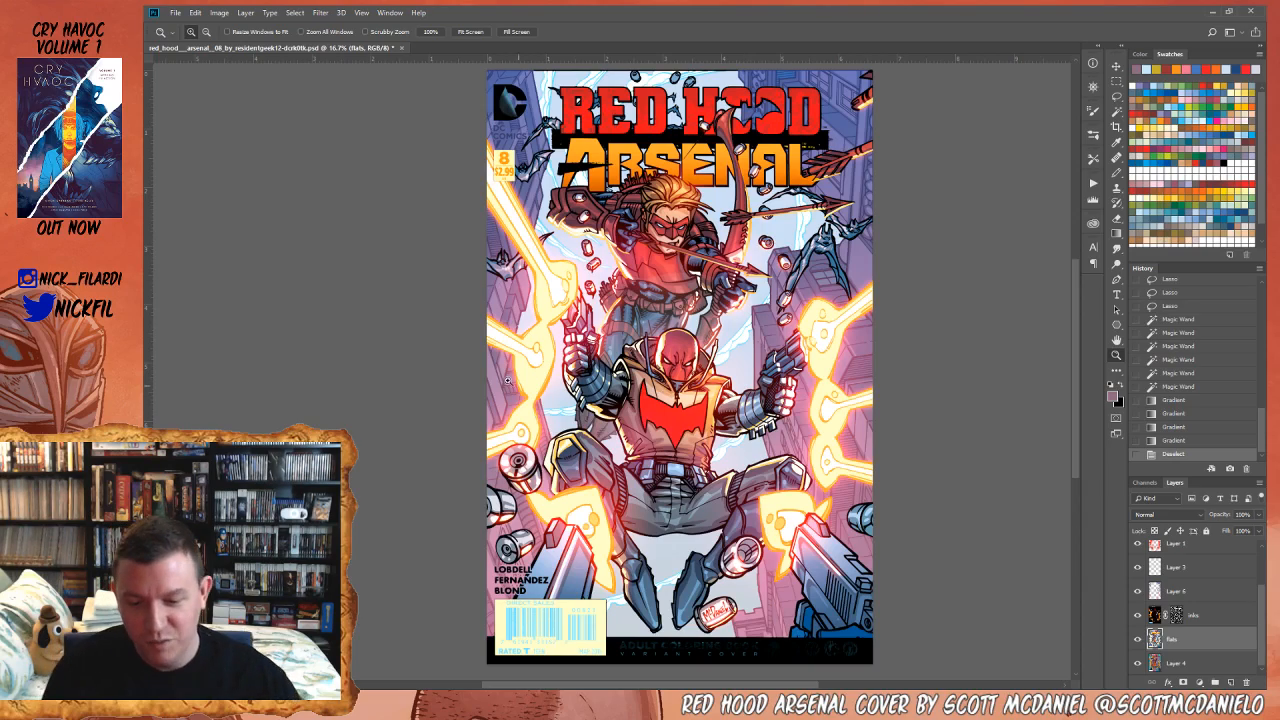
# - Paint a white band at 50% opacity beneath the artist's signature on the lower shell casing, using the Pencil on the flats layer
pyautogui.moveTo(716, 612); pyautogui.dragTo(741, 408)
pyautogui.click(762, 605)
pyautogui.click(743, 408)
pyautogui.click(753, 407)
pyautogui.press('r')
pyautogui.moveTo(823, 366); pyautogui.dragTo(800, 458)
pyautogui.moveTo(612, 474); pyautogui.dragTo(818, 472)
pyautogui.press('b')
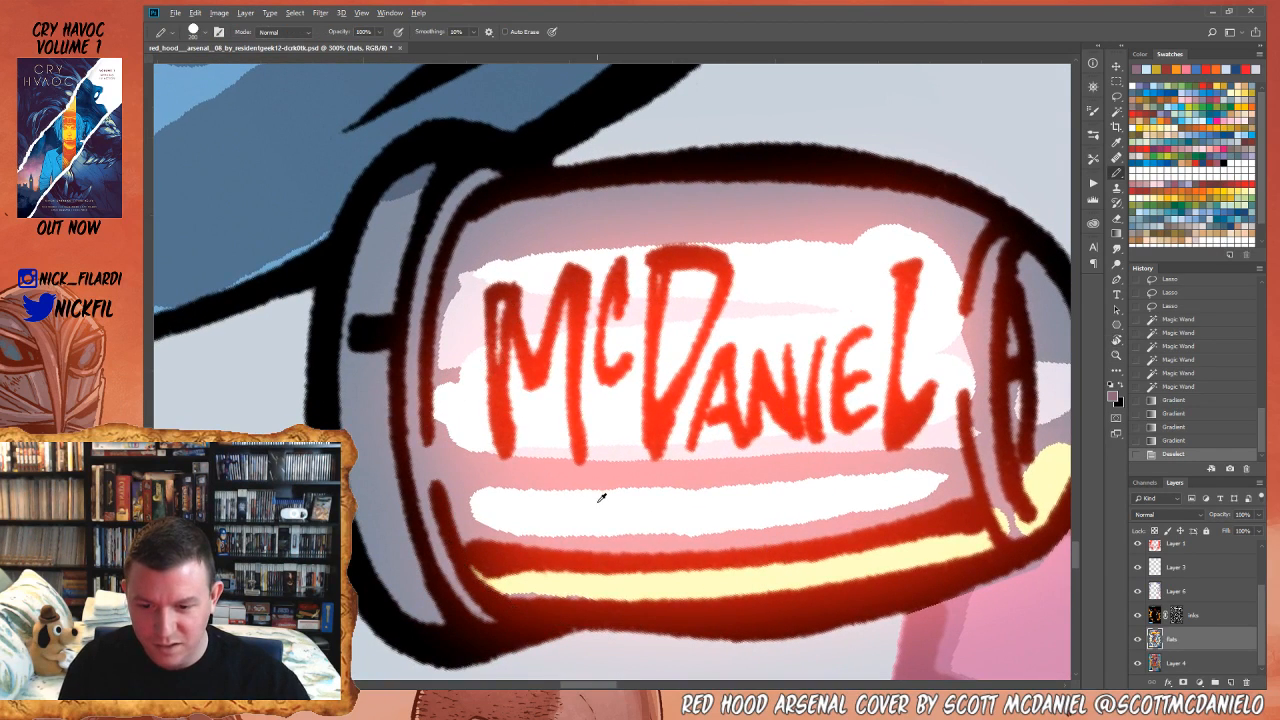
pyautogui.keyDown('alt'); pyautogui.click(597, 502); pyautogui.keyUp('alt')
pyautogui.press('[')
pyautogui.press('[')
pyautogui.press('[')
pyautogui.press('[')
pyautogui.press('[')
pyautogui.press('[')
pyautogui.press('[')
pyautogui.press('[')
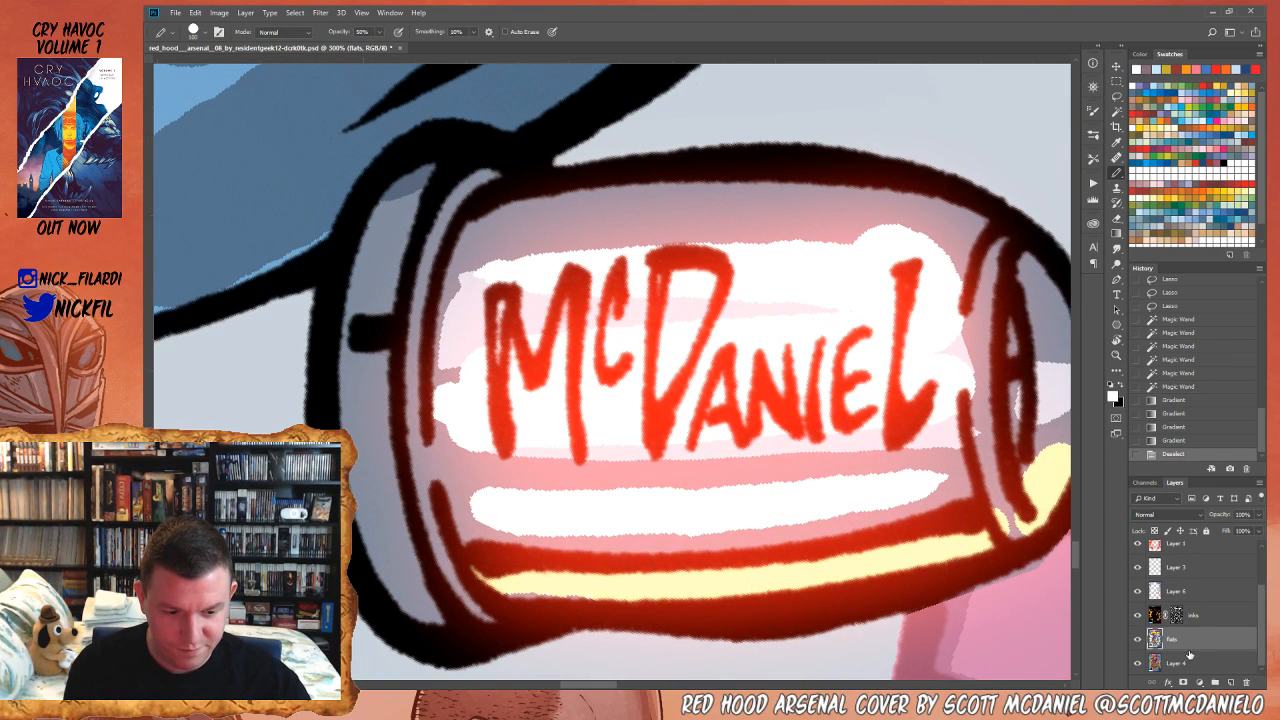
pyautogui.moveTo(520, 480)
pyautogui.mouseDown()
pyautogui.moveTo(734, 486)
pyautogui.moveTo(920, 471)
pyautogui.moveTo(535, 512)
pyautogui.moveTo(914, 480)
pyautogui.moveTo(491, 480)
pyautogui.moveTo(934, 451)
pyautogui.moveTo(733, 540)
pyautogui.mouseUp()
# - Sample the casing's grey and hand-letter the colourist's surname beneath the signature with a small Pencil at 100% opacity
pyautogui.keyDown('alt'); pyautogui.click(371, 446); pyautogui.keyUp('alt')
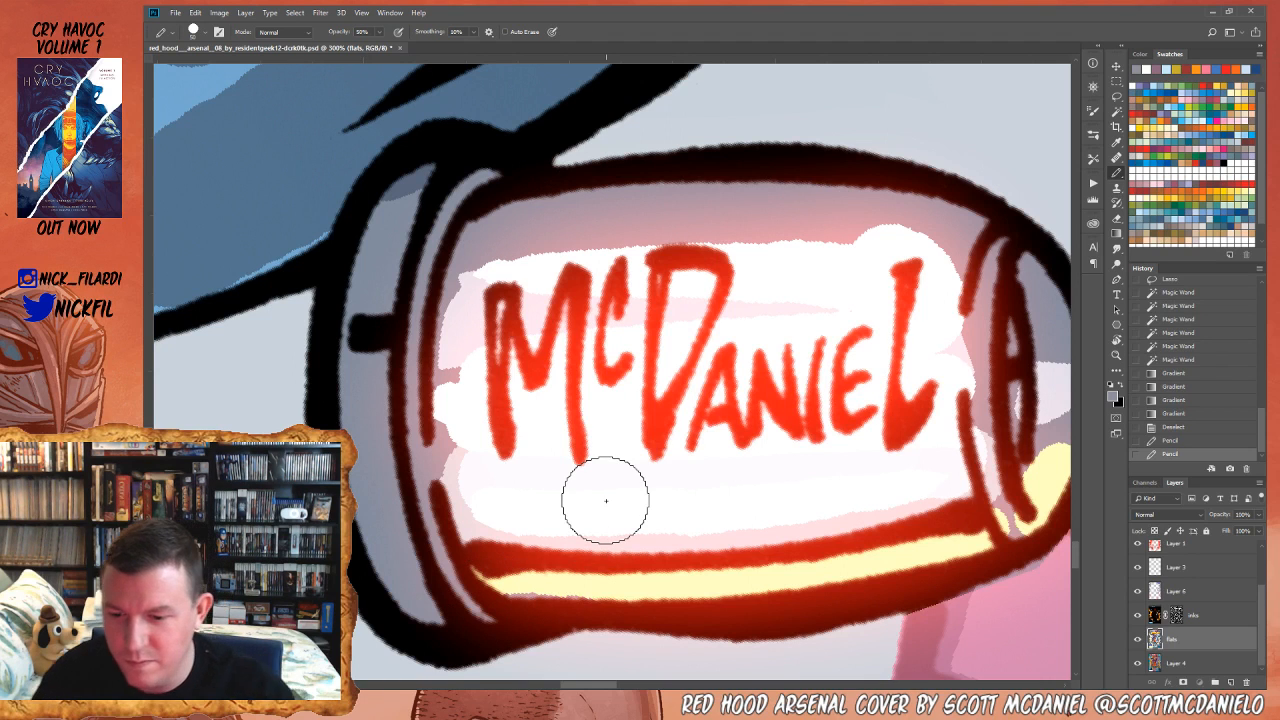
pyautogui.press('[')
pyautogui.press('[')
pyautogui.press('[')
pyautogui.press('[')
pyautogui.press('[')
pyautogui.press('[')
pyautogui.press('[')
pyautogui.press('[')
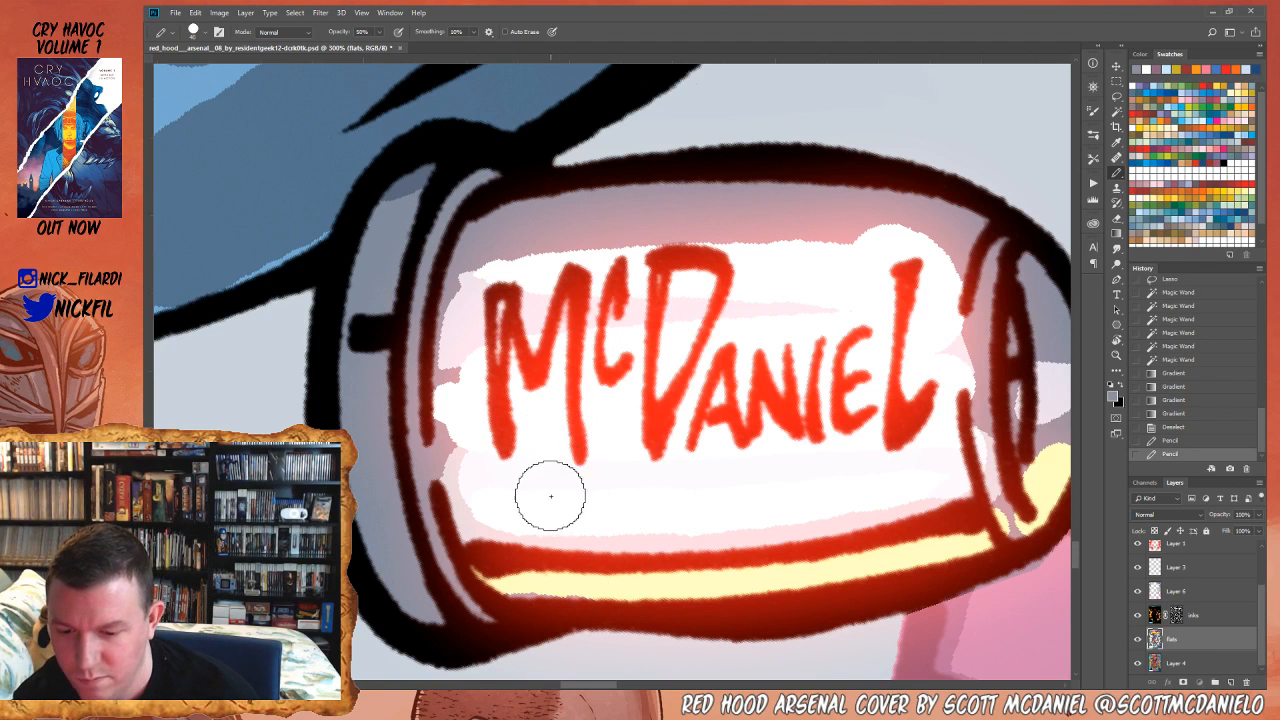
pyautogui.moveTo(516, 482)
pyautogui.mouseDown()
pyautogui.moveTo(519, 518)
pyautogui.moveTo(529, 529)
pyautogui.moveTo(517, 484)
pyautogui.moveTo(540, 491)
pyautogui.moveTo(517, 506)
pyautogui.moveTo(562, 523)
pyautogui.mouseUp()
pyautogui.hotkey('ctrl', 'z')
pyautogui.press('0')
pyautogui.moveTo(585, 478); pyautogui.dragTo(585, 521)
pyautogui.moveTo(586, 521)
pyautogui.mouseDown()
pyautogui.moveTo(630, 501)
pyautogui.moveTo(647, 470)
pyautogui.moveTo(660, 514)
pyautogui.mouseUp()
pyautogui.moveTo(641, 500); pyautogui.dragTo(668, 518)
pyautogui.moveTo(668, 470); pyautogui.dragTo(700, 518)
pyautogui.moveTo(726, 470); pyautogui.dragTo(726, 518)
pyautogui.moveTo(726, 470)
pyautogui.mouseDown()
pyautogui.moveTo(771, 491)
pyautogui.moveTo(732, 518)
pyautogui.mouseUp()
pyautogui.moveTo(792, 468); pyautogui.dragTo(792, 518)
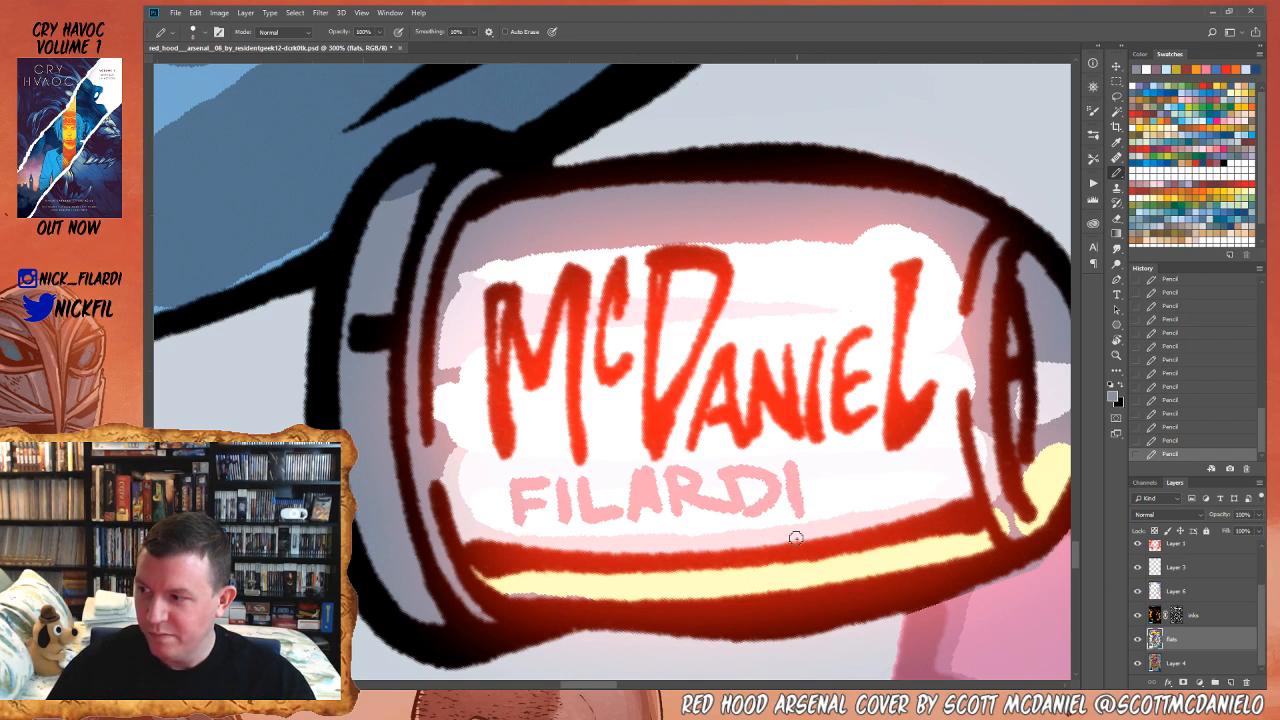
# - Straighten the rotated view and check how the lettered surname reads on the casing at smaller magnifications
pyautogui.press('r')
pyautogui.moveTo(915, 425); pyautogui.dragTo(883, 346)
pyautogui.press('z')
pyautogui.keyDown('alt'); pyautogui.click(666, 317); pyautogui.keyUp('alt')
pyautogui.keyDown('alt'); pyautogui.click(666, 315); pyautogui.keyUp('alt')
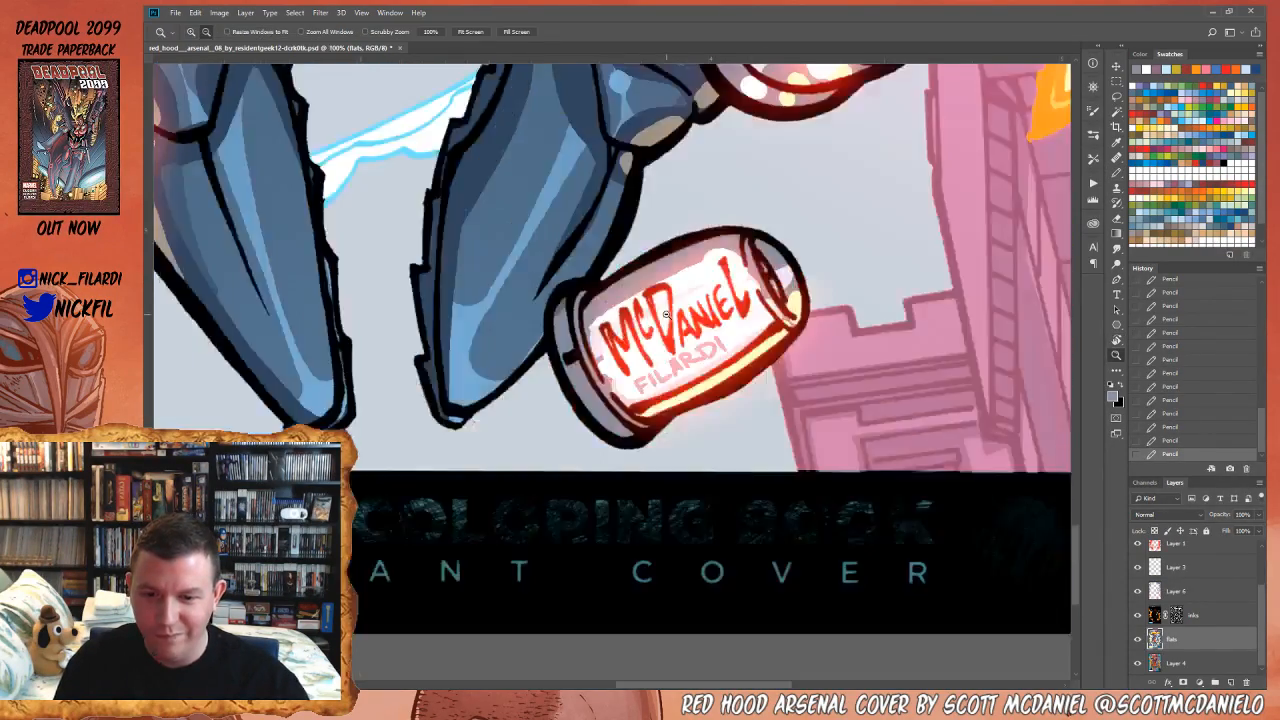
pyautogui.keyDown('alt'); pyautogui.click(666, 314); pyautogui.keyUp('alt')
pyautogui.keyDown('alt'); pyautogui.click(666, 314); pyautogui.keyUp('alt')
pyautogui.keyDown('alt'); pyautogui.click(666, 314); pyautogui.keyUp('alt')
pyautogui.keyDown('alt'); pyautogui.click(666, 314); pyautogui.keyUp('alt')
pyautogui.keyDown('alt'); pyautogui.click(666, 314); pyautogui.keyUp('alt')
# - Select the letters of the colourist's surname on the casing with the Magic Wand and sample blue from the nearby boot
pyautogui.moveTo(729, 296); pyautogui.dragTo(750, 539)
pyautogui.press('r')
pyautogui.press('z')
pyautogui.moveTo(663, 544); pyautogui.dragTo(709, 584)
pyautogui.press('w')
pyautogui.click(637, 288)
pyautogui.keyDown('shift'); pyautogui.click(725, 278); pyautogui.keyUp('shift')
pyautogui.click(733, 260)
pyautogui.click(616, 321)
pyautogui.click(596, 325)
pyautogui.click(567, 333)
pyautogui.press('b')
pyautogui.keyDown('alt'); pyautogui.click(334, 210); pyautogui.keyUp('alt')
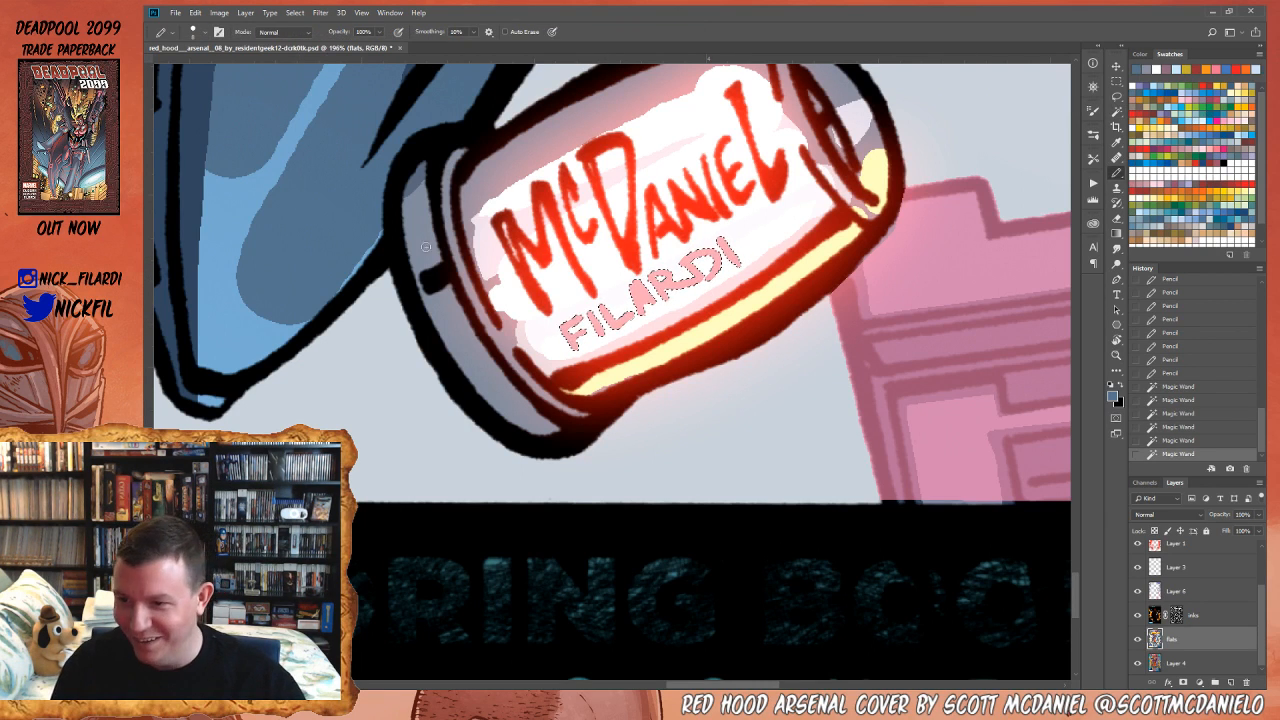
# - Fill the selected surname letters on the shell casing with the sampled blue and clear the selection
pyautogui.hotkey('alt', 'BackSpace')
pyautogui.hotkey('ctrl', 'd')
pyautogui.press('z')
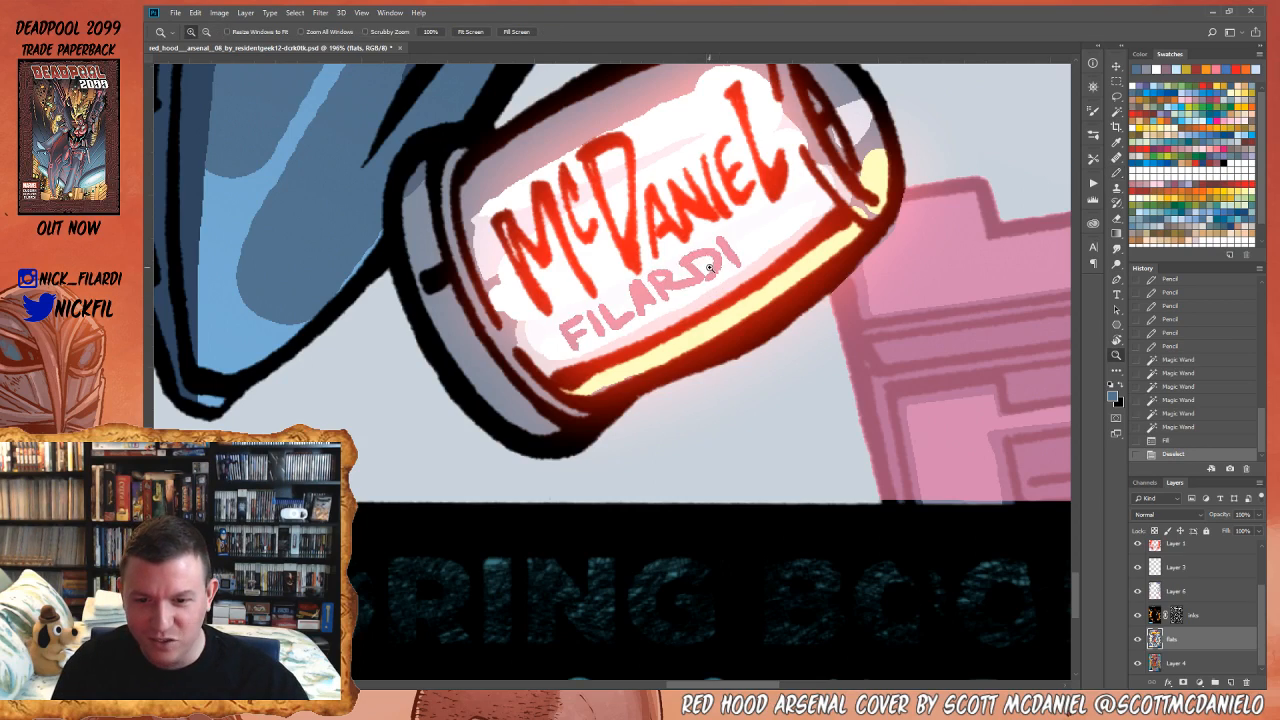
pyautogui.keyDown('alt'); pyautogui.click(712, 293); pyautogui.keyUp('alt')
pyautogui.keyDown('alt'); pyautogui.click(803, 420); pyautogui.keyUp('alt')
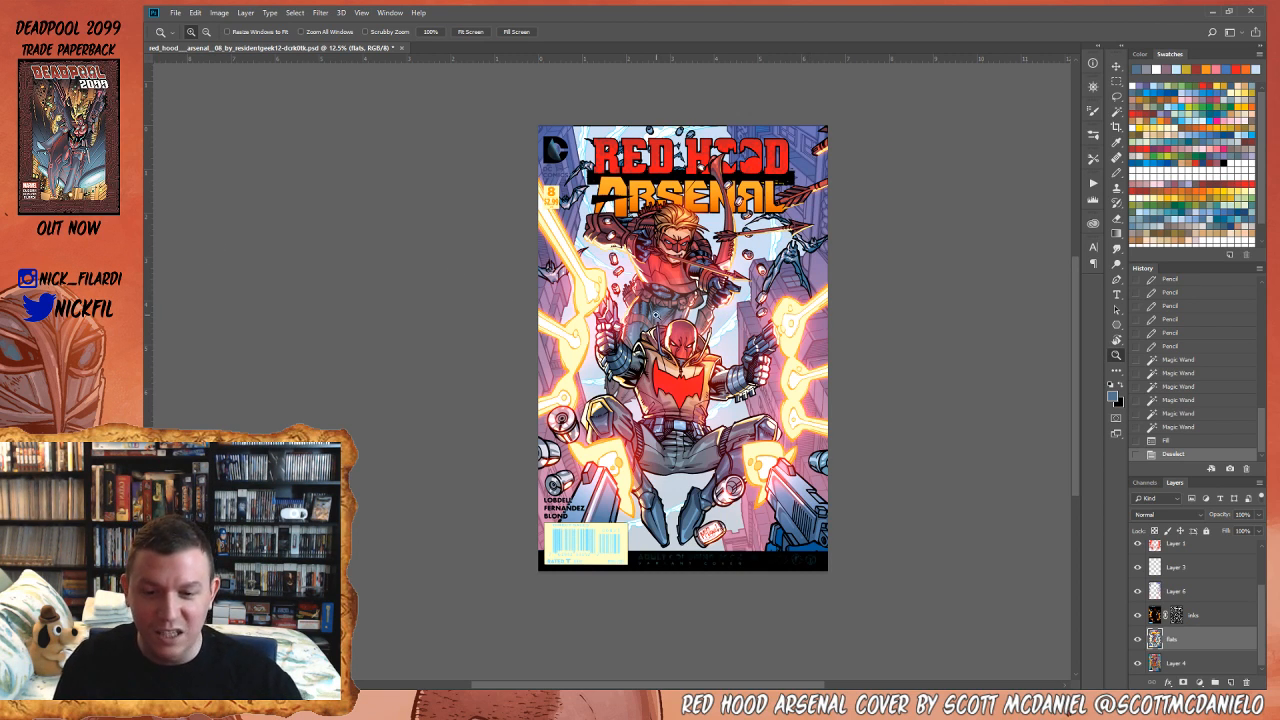
# - Bring the whole cover into view at 16.7% and save the document
pyautogui.click(674, 319)
pyautogui.moveTo(792, 392); pyautogui.dragTo(775, 411)
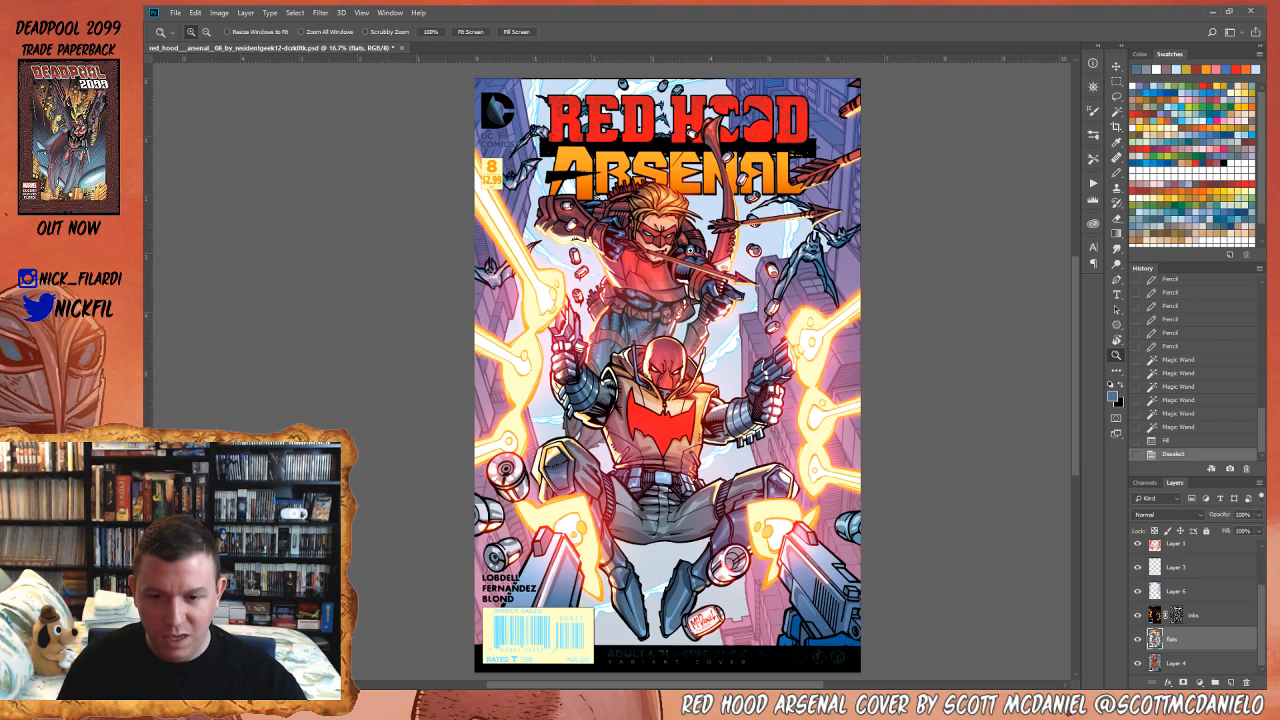
pyautogui.hotkey('ctrl', 's')
pyautogui.moveTo(746, 391); pyautogui.dragTo(756, 393)
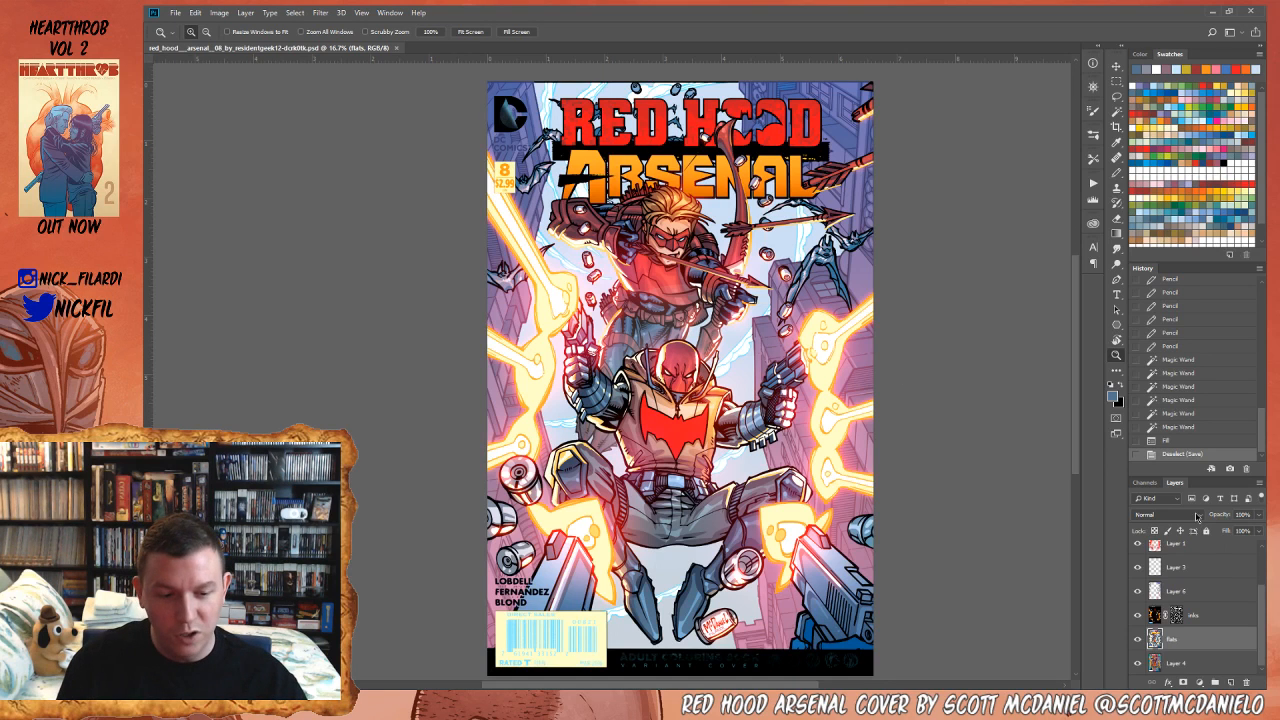
# - Select the Levels 1 adjustment layer and look through the collapsed panels for its settings
pyautogui.scroll(2, 1200, 600)
pyautogui.click(1219, 557)
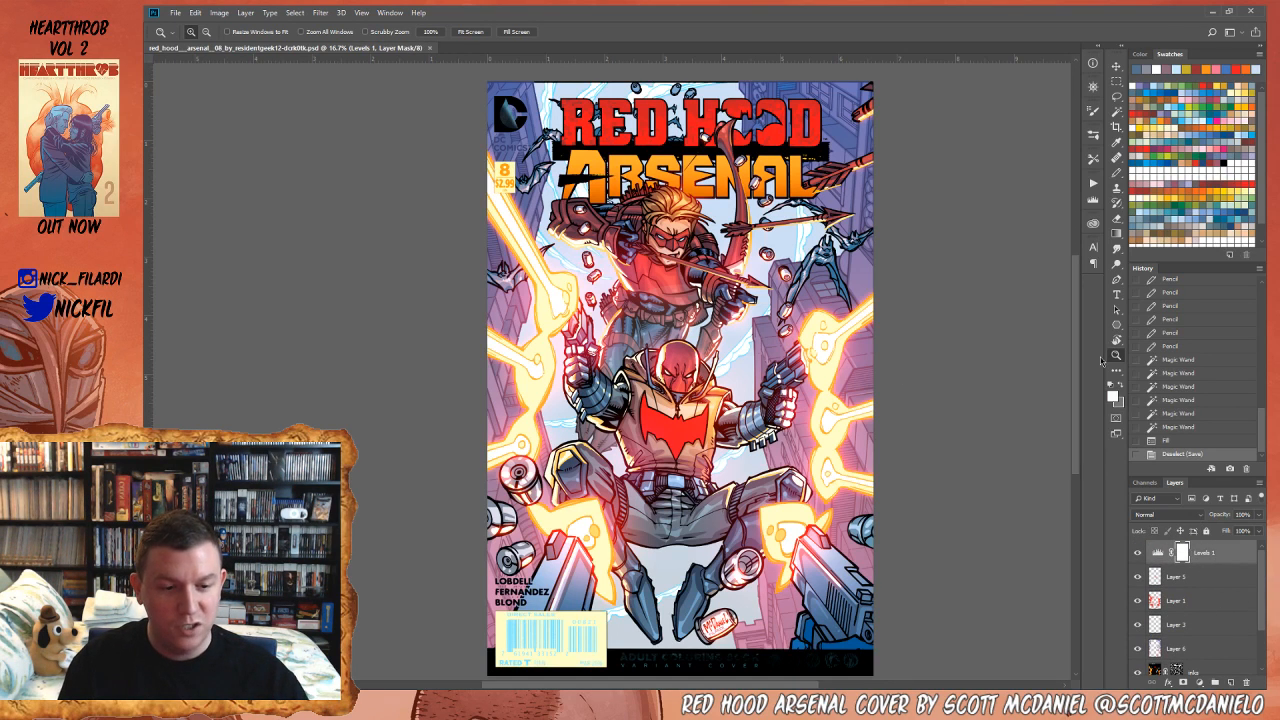
pyautogui.click(1092, 110)
pyautogui.click(1093, 112)
pyautogui.click(1093, 135)
pyautogui.click(1094, 92)
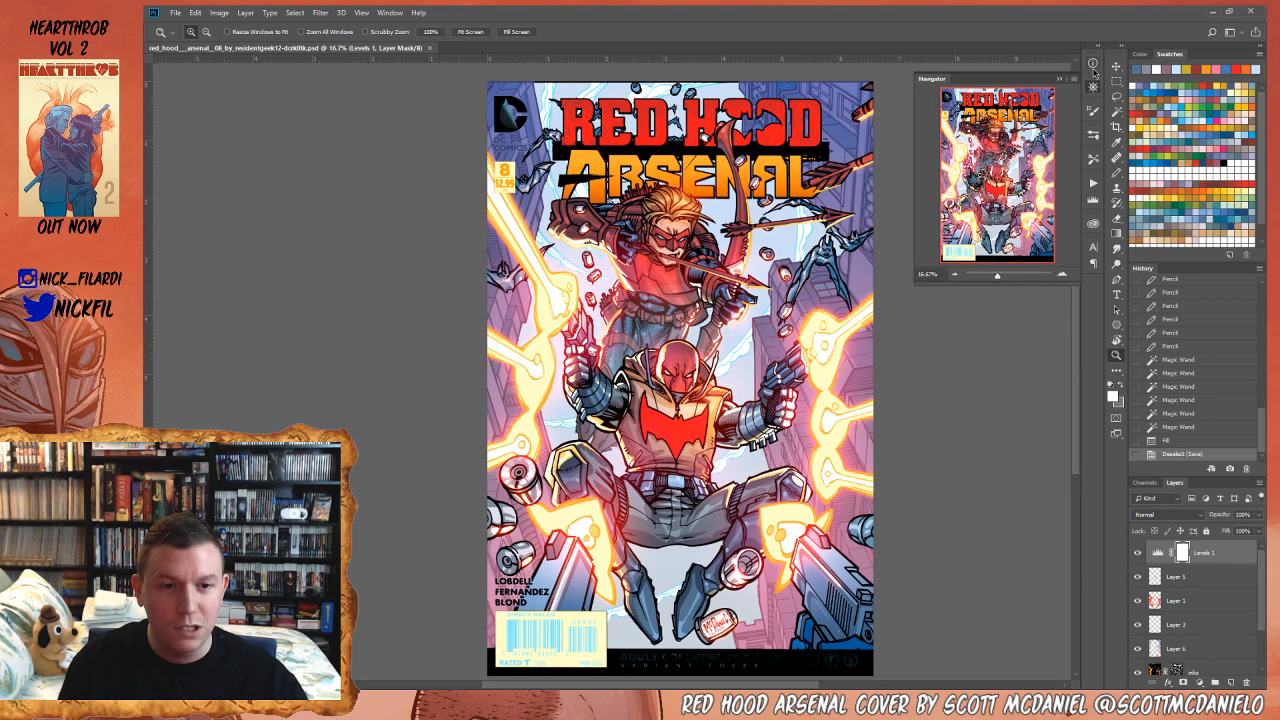
pyautogui.click(1093, 63)
pyautogui.click(1094, 88)
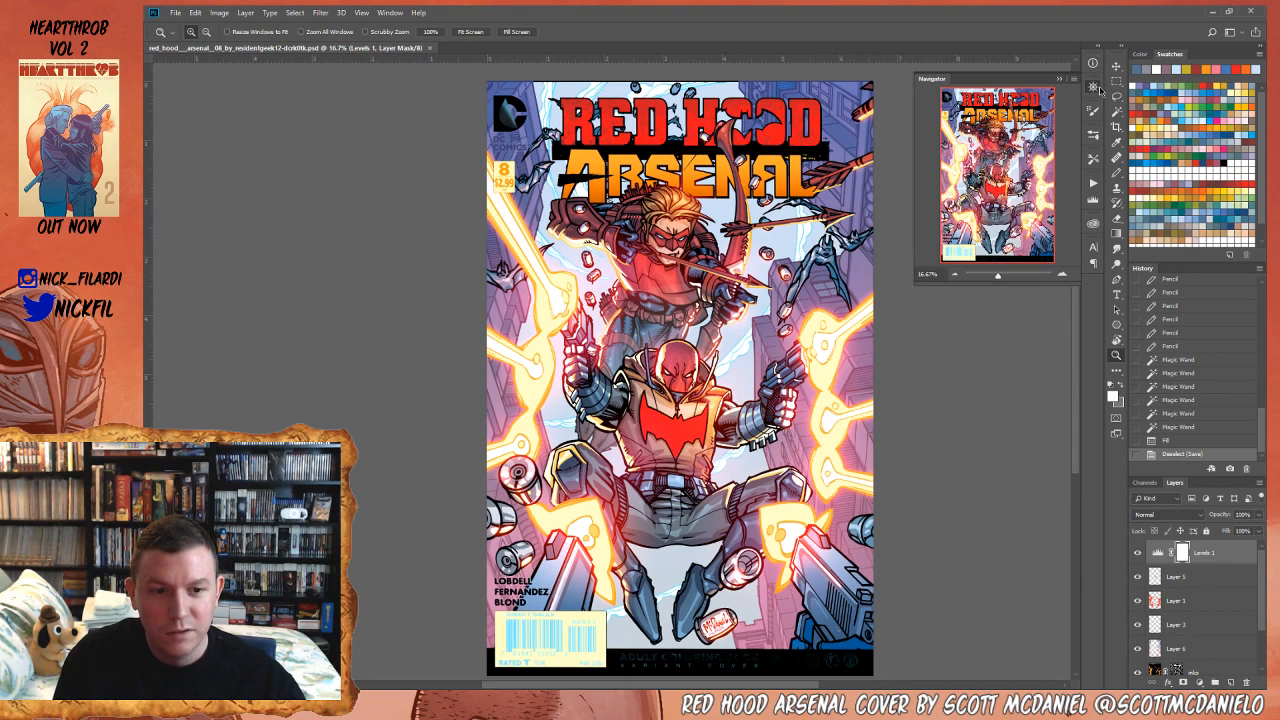
pyautogui.click(1094, 112)
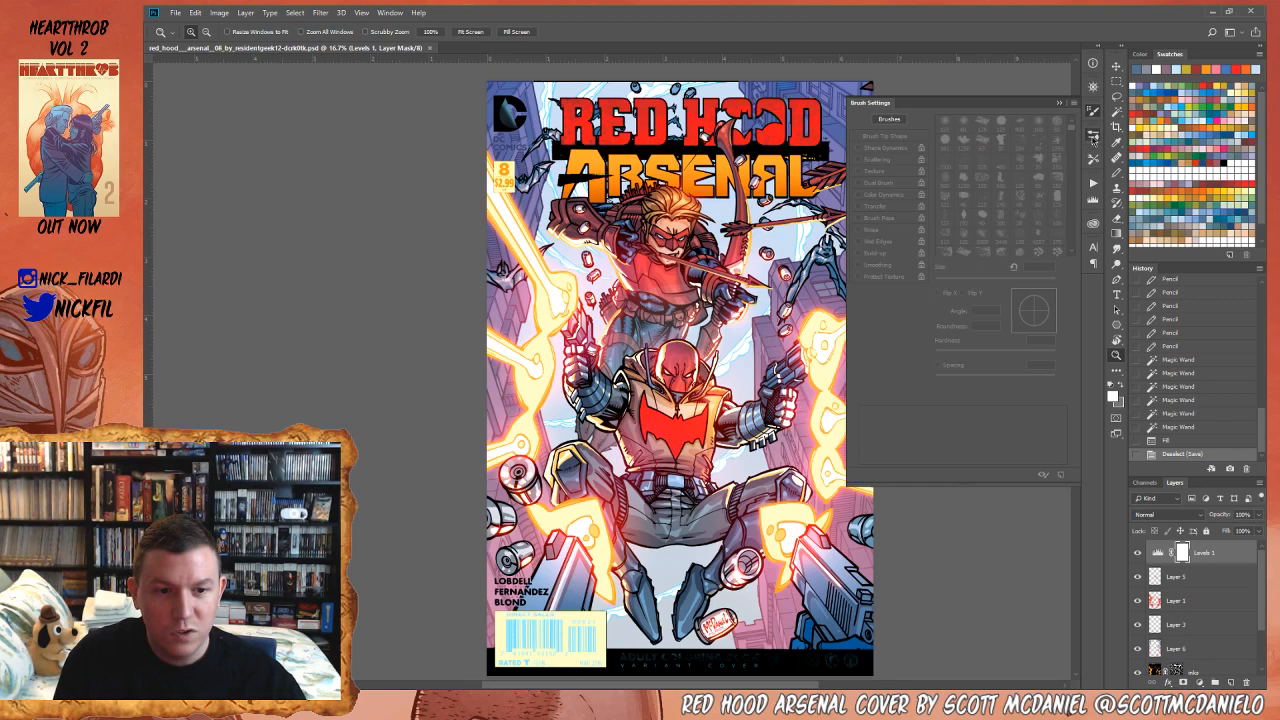
pyautogui.click(1093, 136)
pyautogui.click(1093, 184)
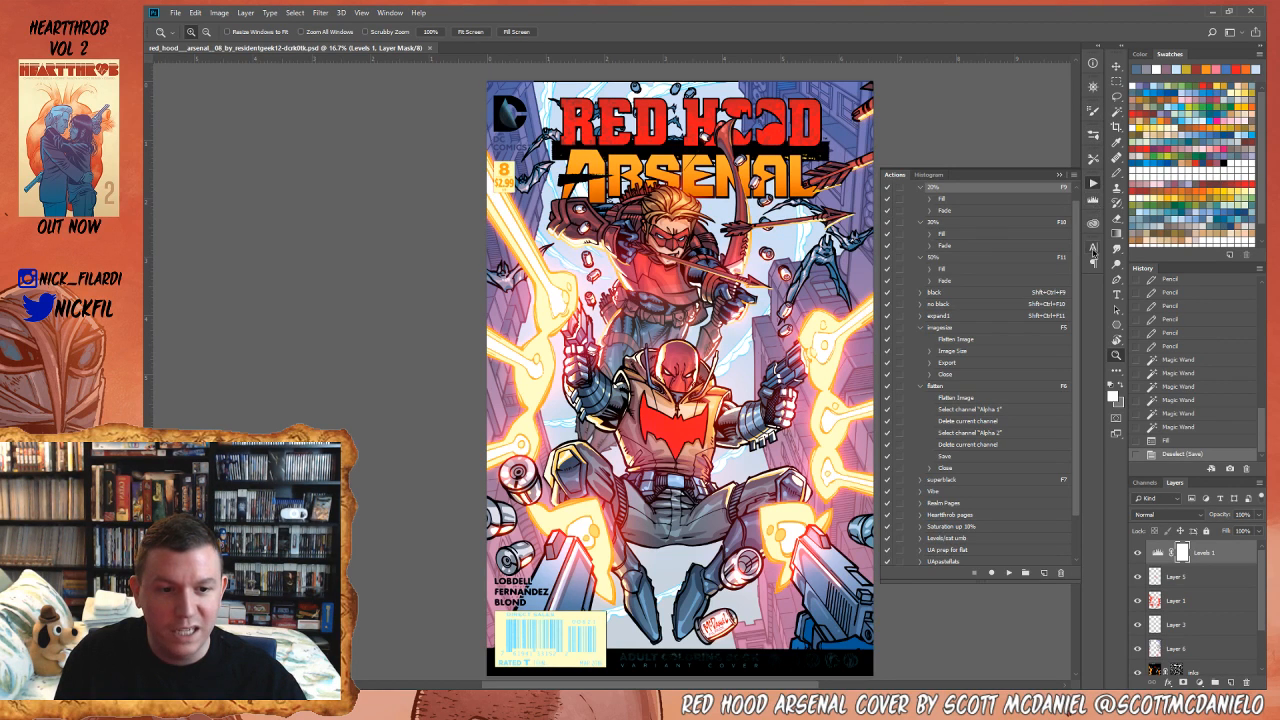
pyautogui.click(1094, 199)
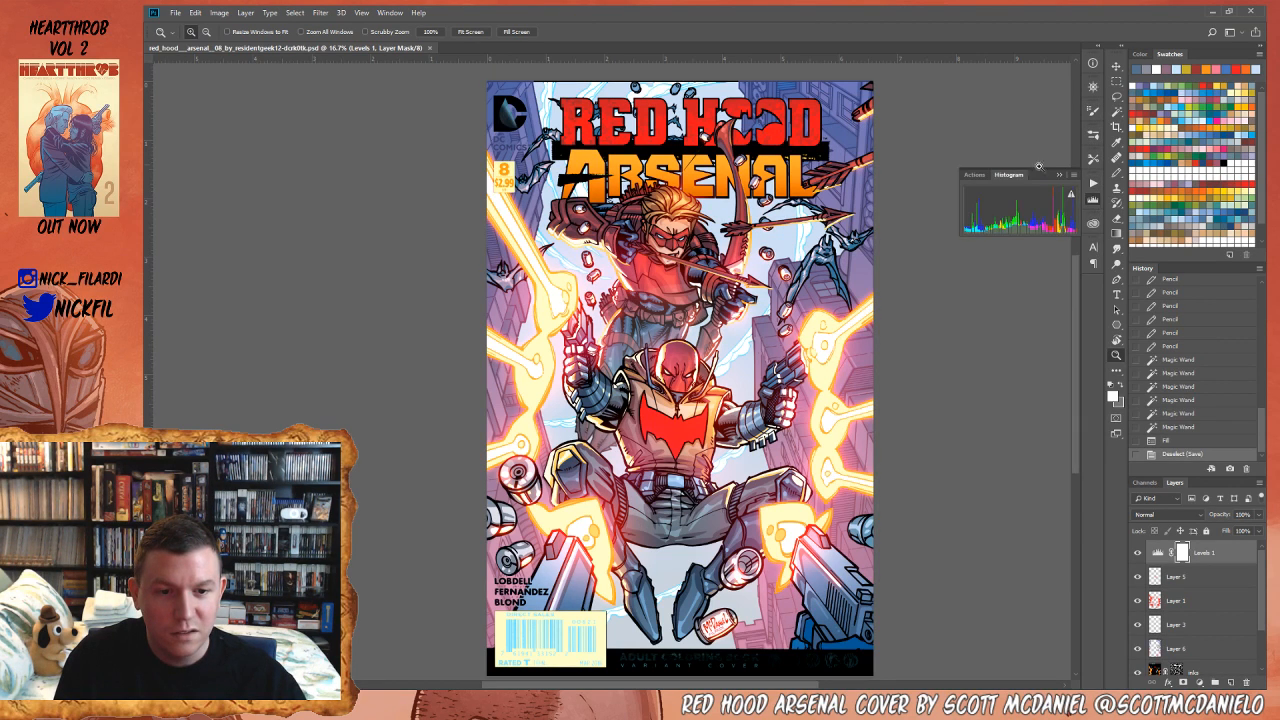
pyautogui.click(975, 175)
pyautogui.click(1094, 148)
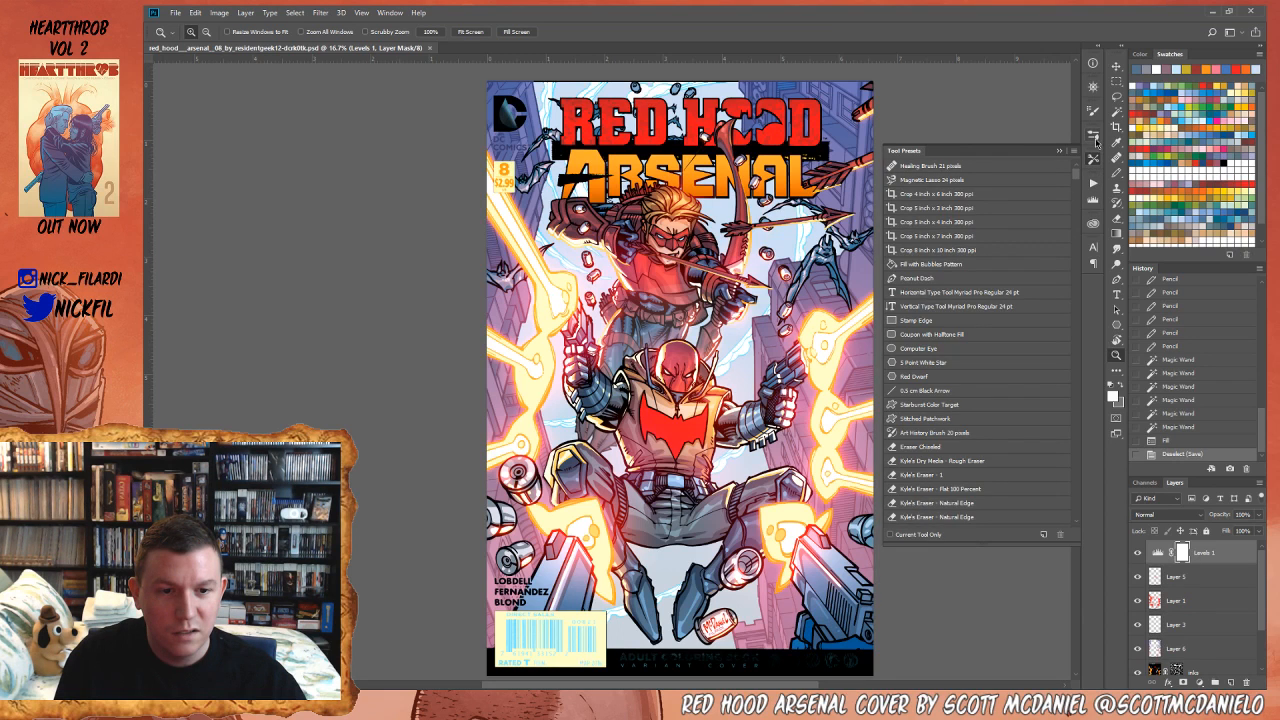
pyautogui.click(1093, 136)
pyautogui.click(1093, 88)
pyautogui.click(1094, 87)
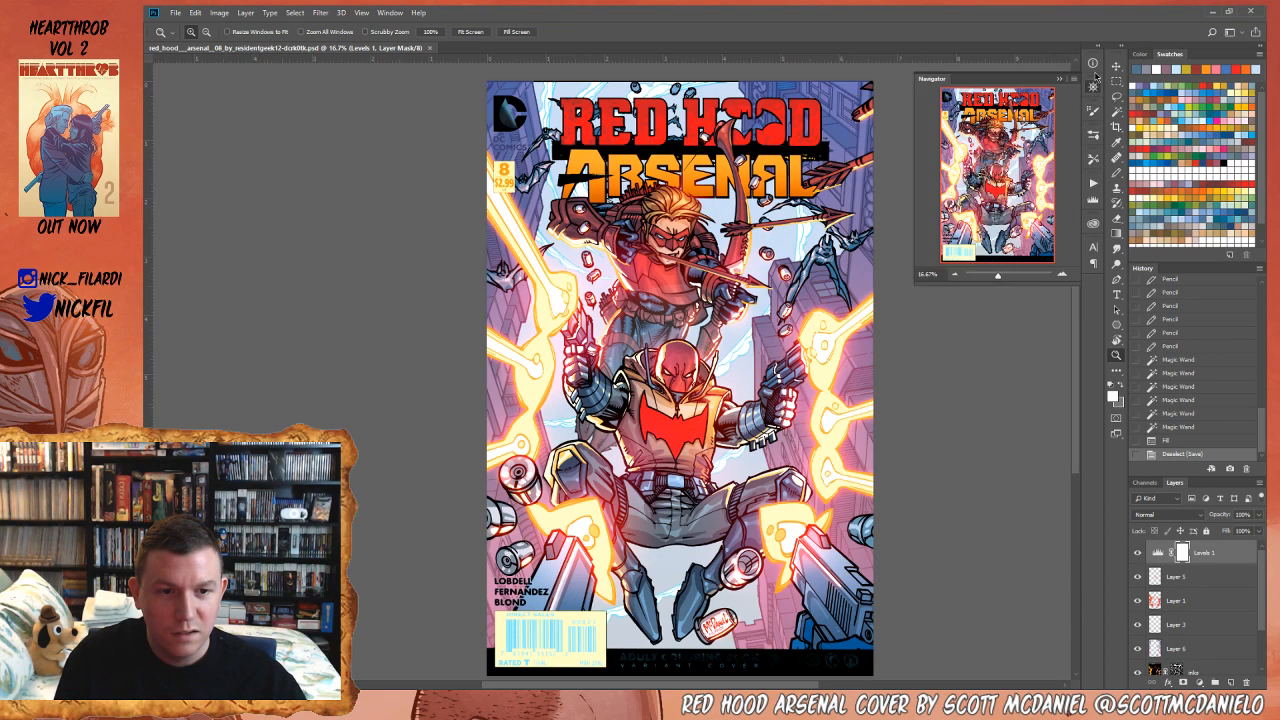
pyautogui.click(1093, 64)
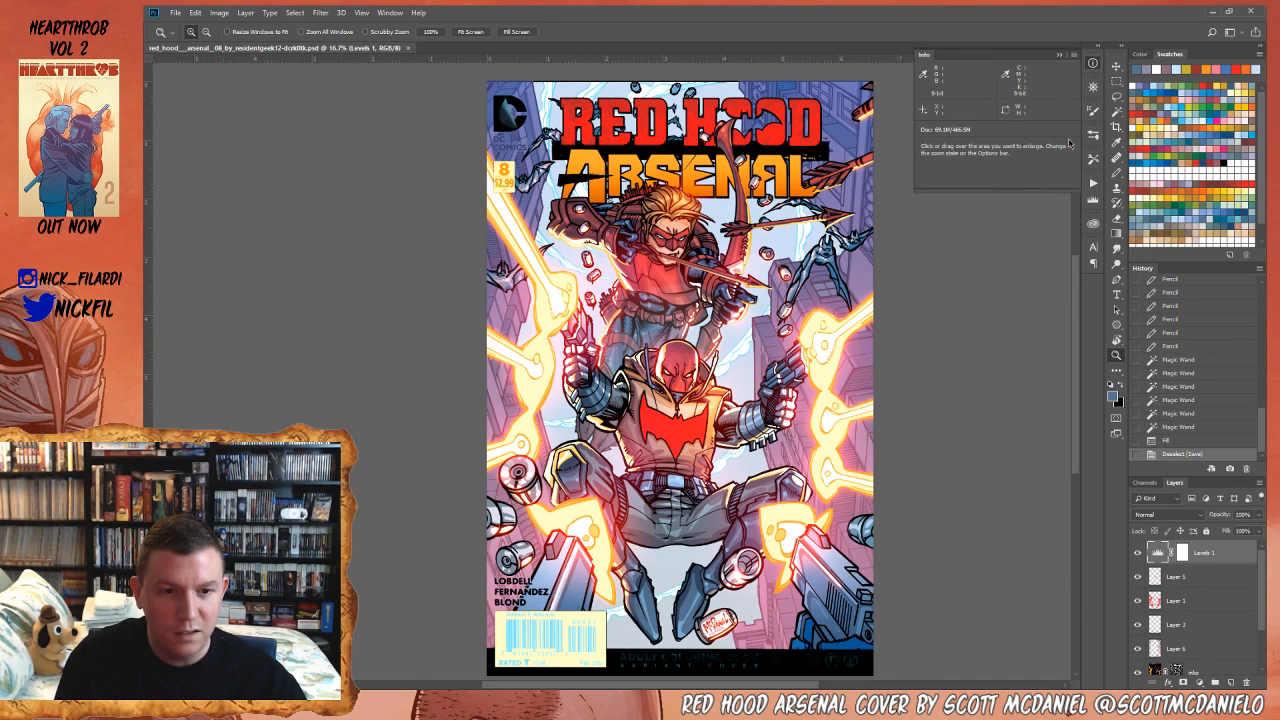
pyautogui.click(1094, 88)
pyautogui.click(1093, 111)
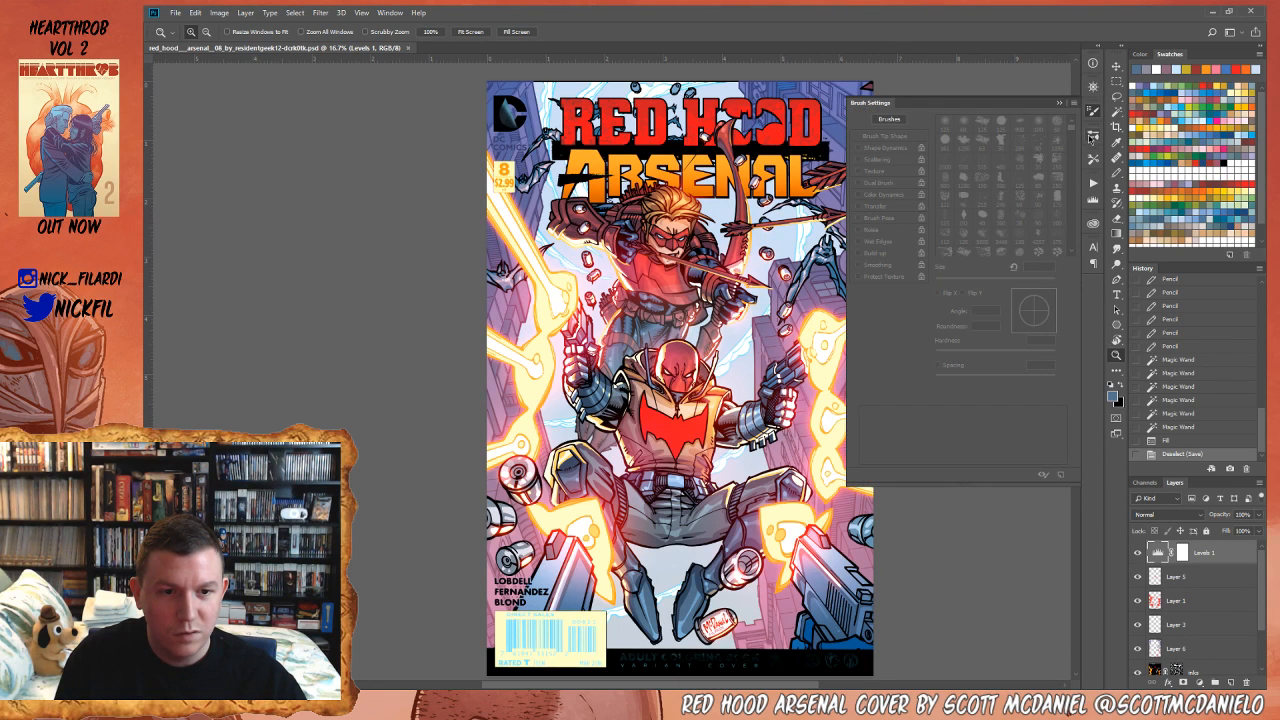
pyautogui.click(1093, 136)
pyautogui.click(1093, 137)
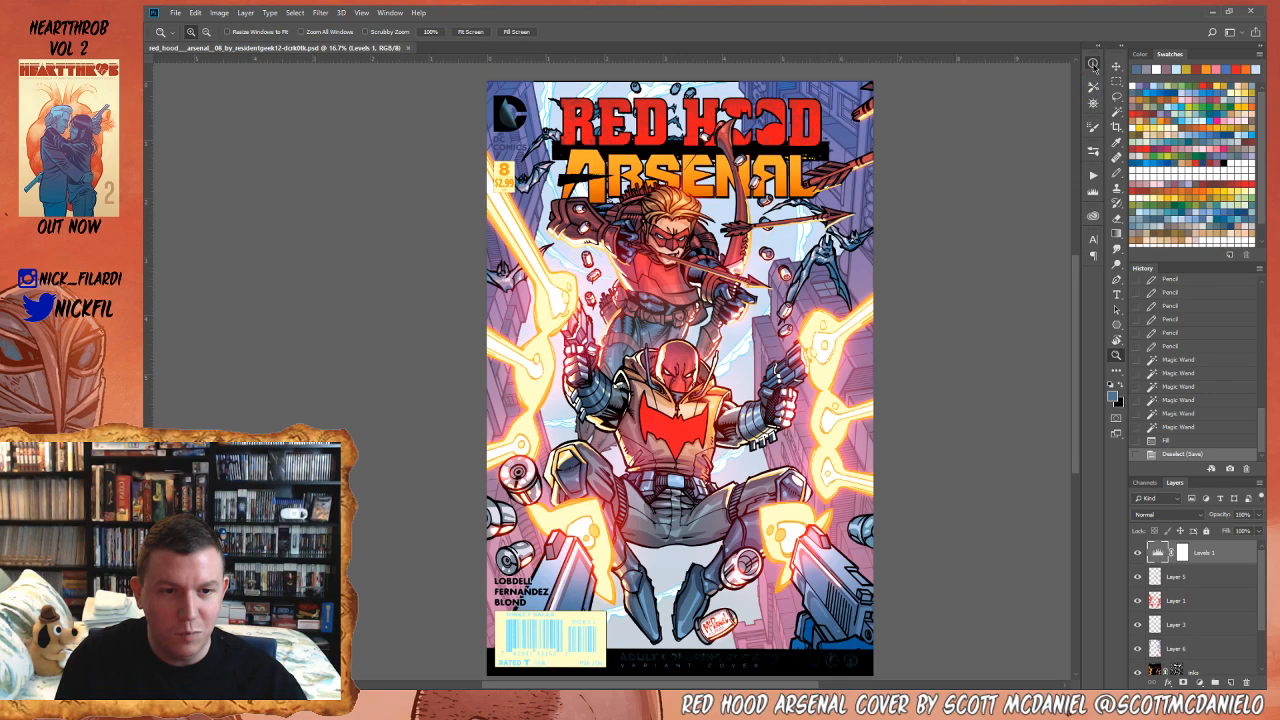
pyautogui.click(1093, 63)
# - Open the Levels 1 adjustment's properties and dock the Properties panel among the collapsed panels, keeping it expanded
pyautogui.click(1205, 578)
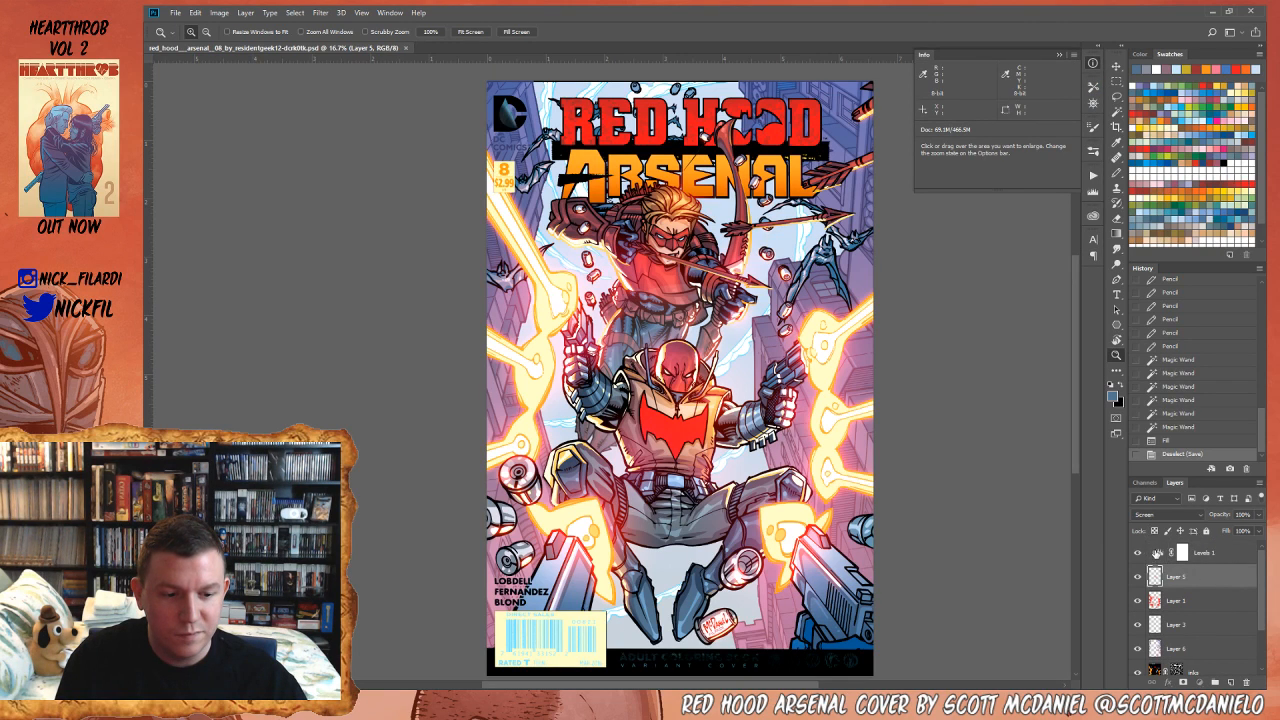
pyautogui.doubleClick(1156, 553)
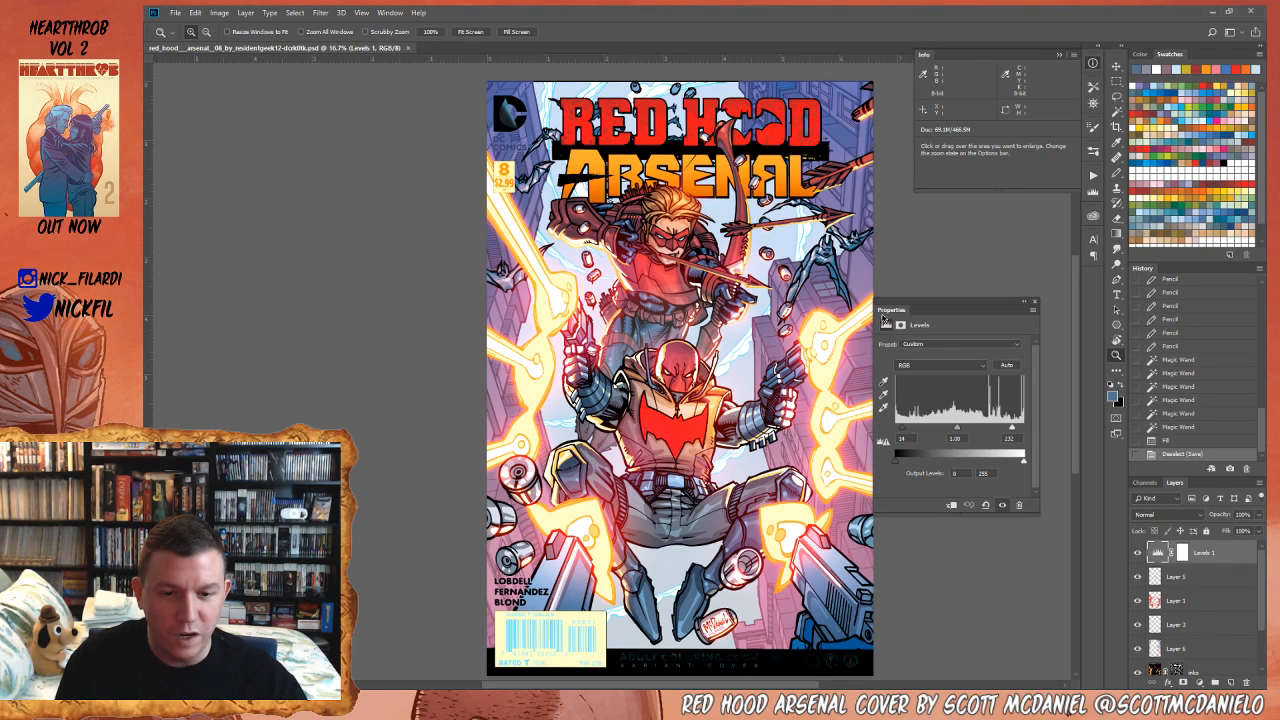
pyautogui.moveTo(893, 310); pyautogui.dragTo(1094, 86)
pyautogui.click(1094, 86)
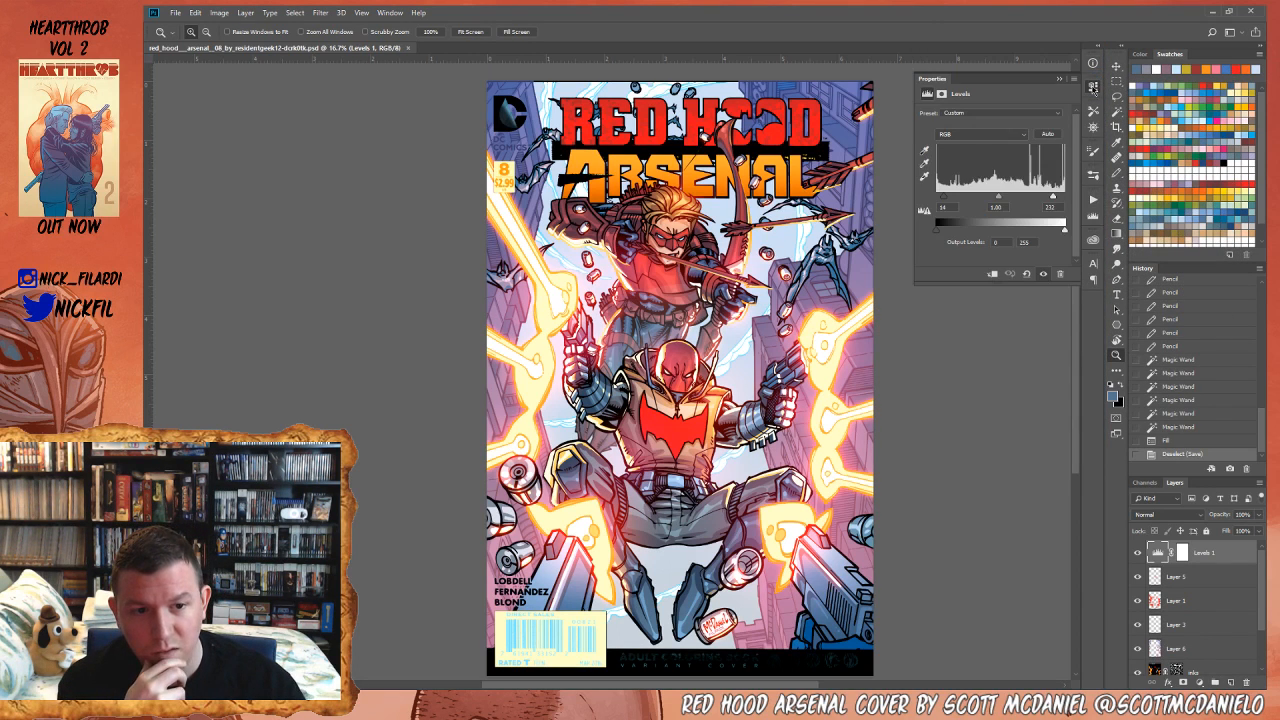
# - Set the Levels 1 black input level to 24, compare it with the previous history state, and save the document
pyautogui.moveTo(944, 197); pyautogui.dragTo(949, 201)
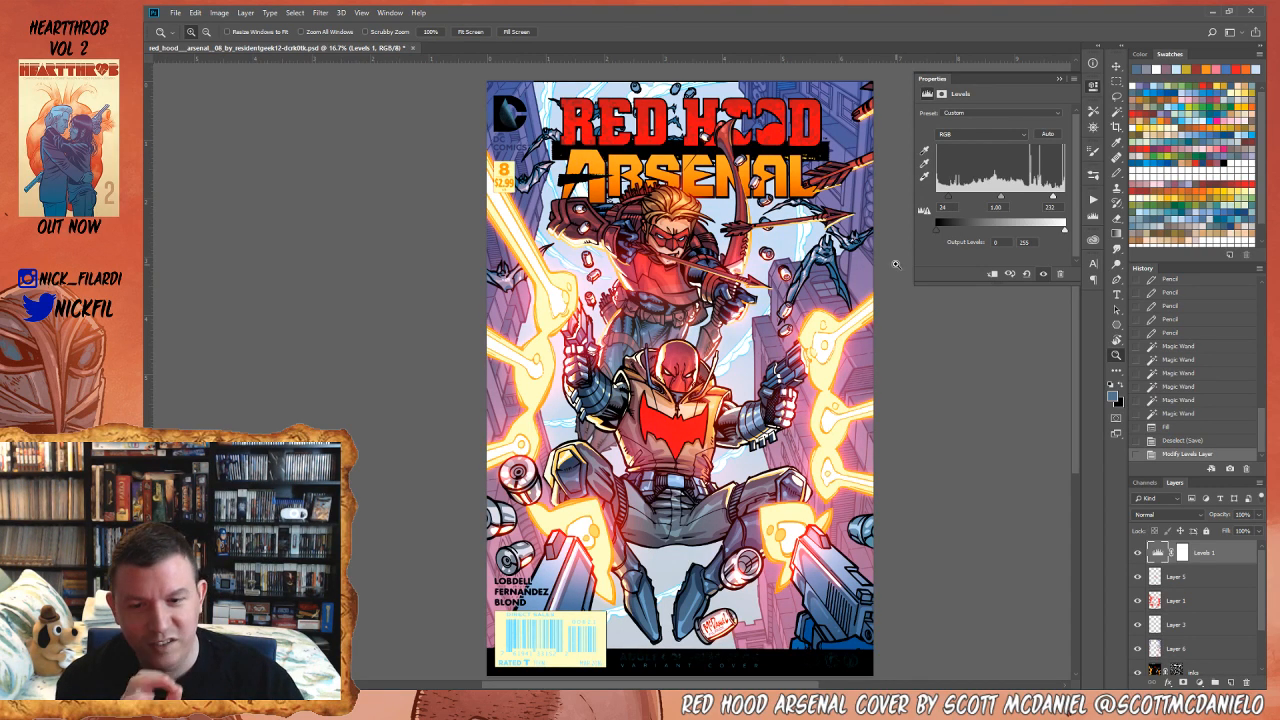
pyautogui.click(1182, 442)
pyautogui.click(1185, 453)
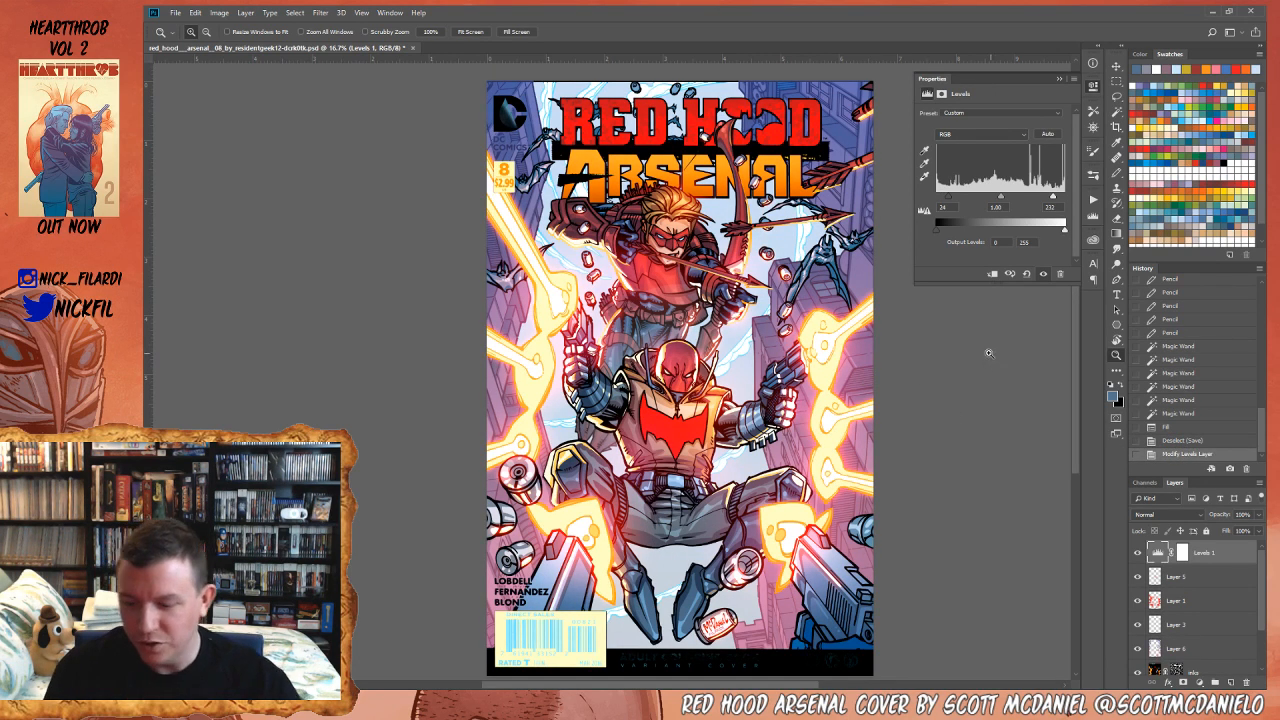
pyautogui.hotkey('ctrl', 's')
pyautogui.moveTo(748, 406); pyautogui.dragTo(761, 417)
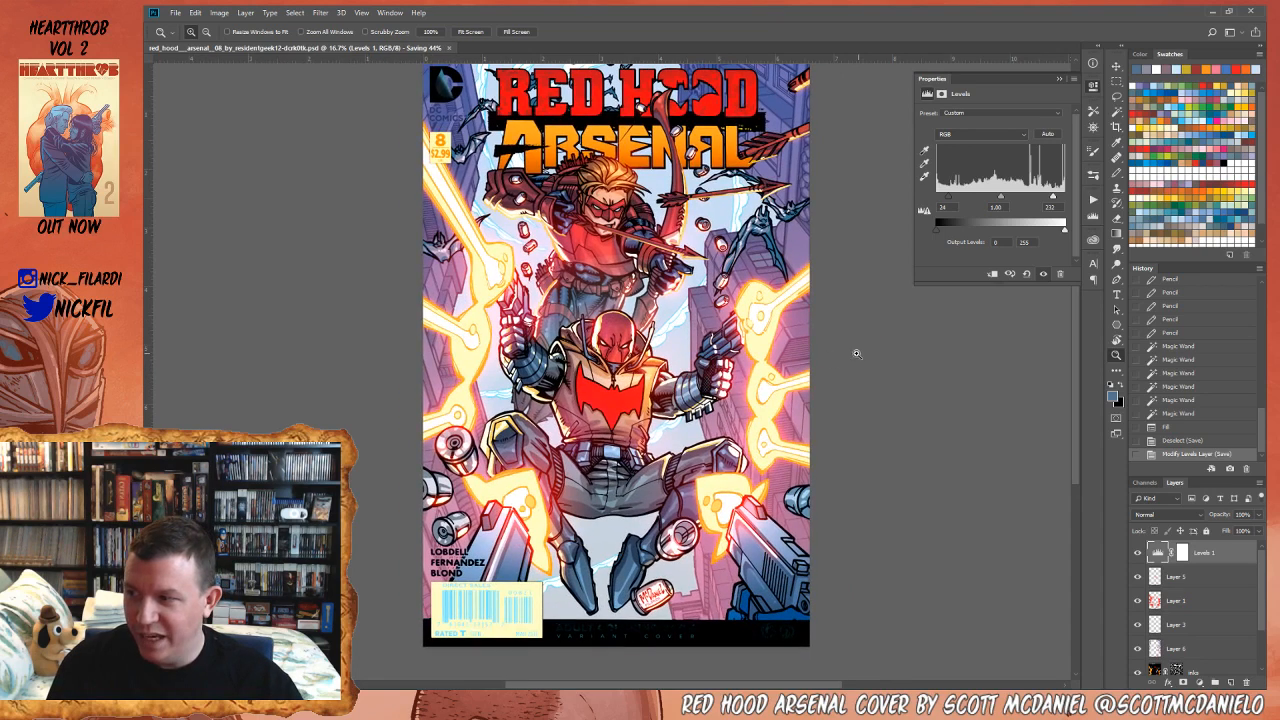
# - Examine the finished cover at 12.5% and 16.7% magnification and collapse the Properties panel
pyautogui.keyDown('alt'); pyautogui.click(648, 334); pyautogui.keyUp('alt')
pyautogui.moveTo(761, 352); pyautogui.dragTo(739, 384)
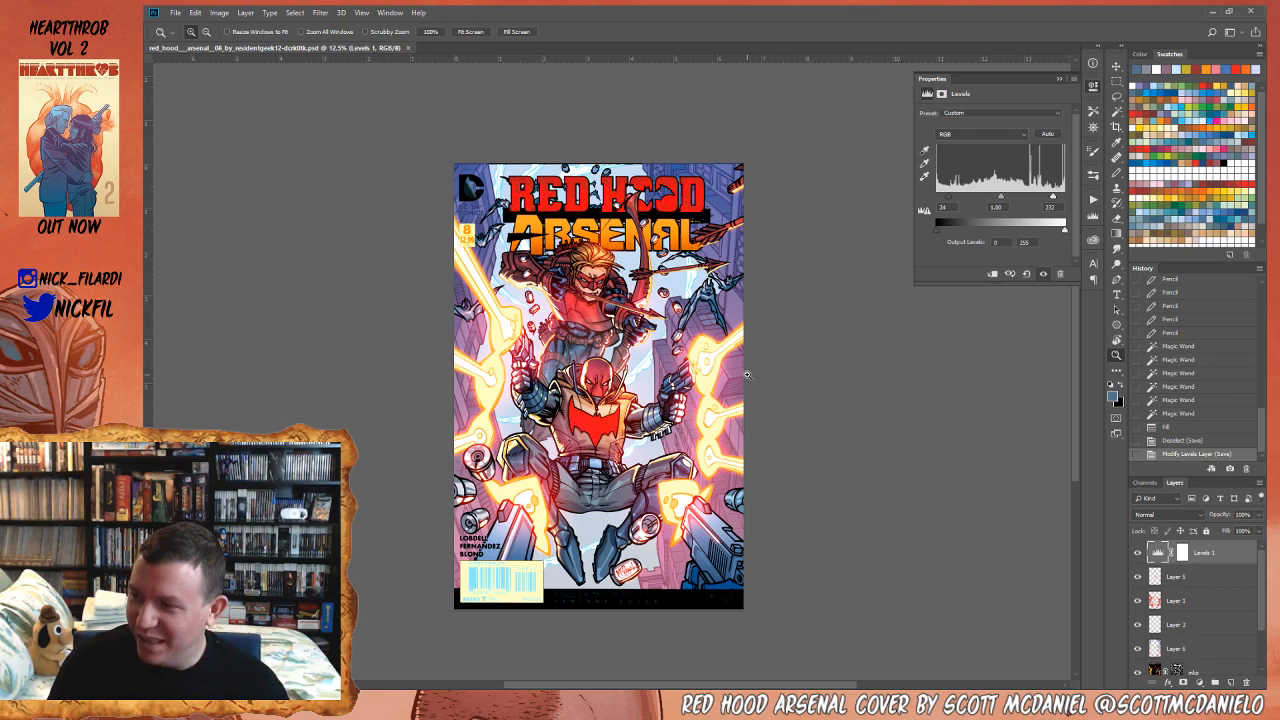
pyautogui.moveTo(618, 370); pyautogui.dragTo(740, 360)
pyautogui.click(740, 347)
pyautogui.click(1094, 87)
pyautogui.moveTo(814, 308); pyautogui.dragTo(878, 300)
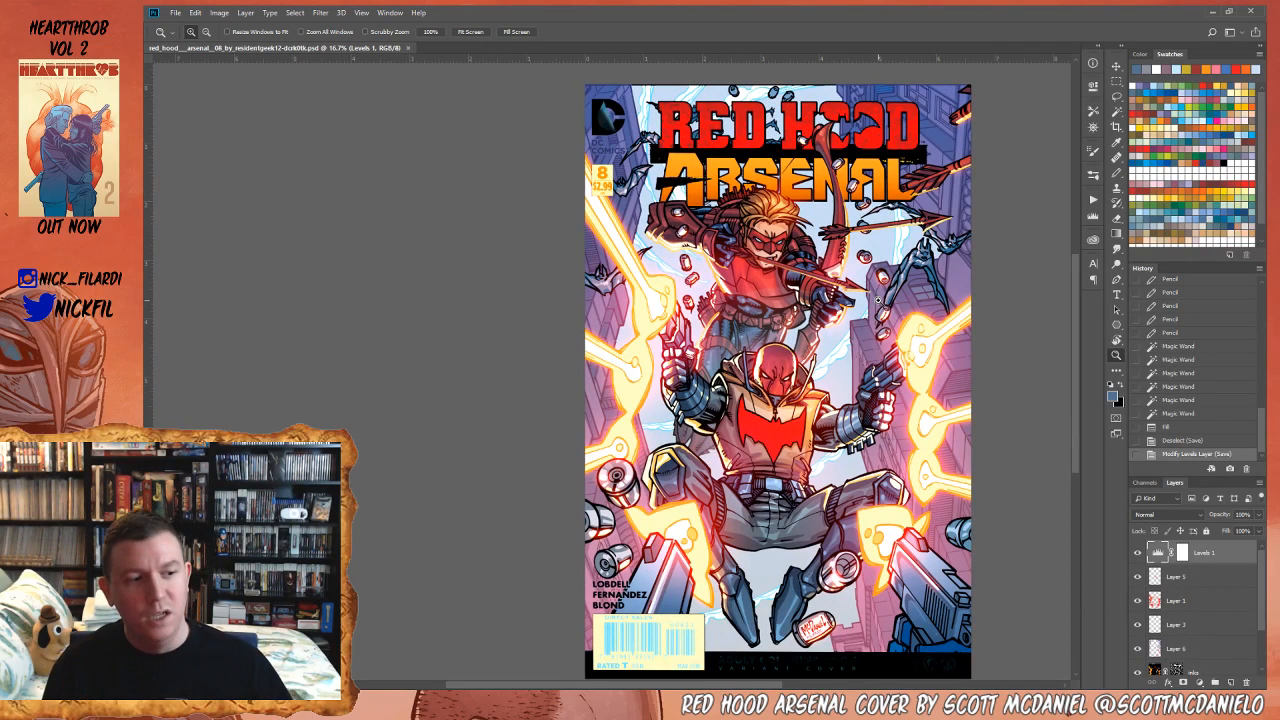